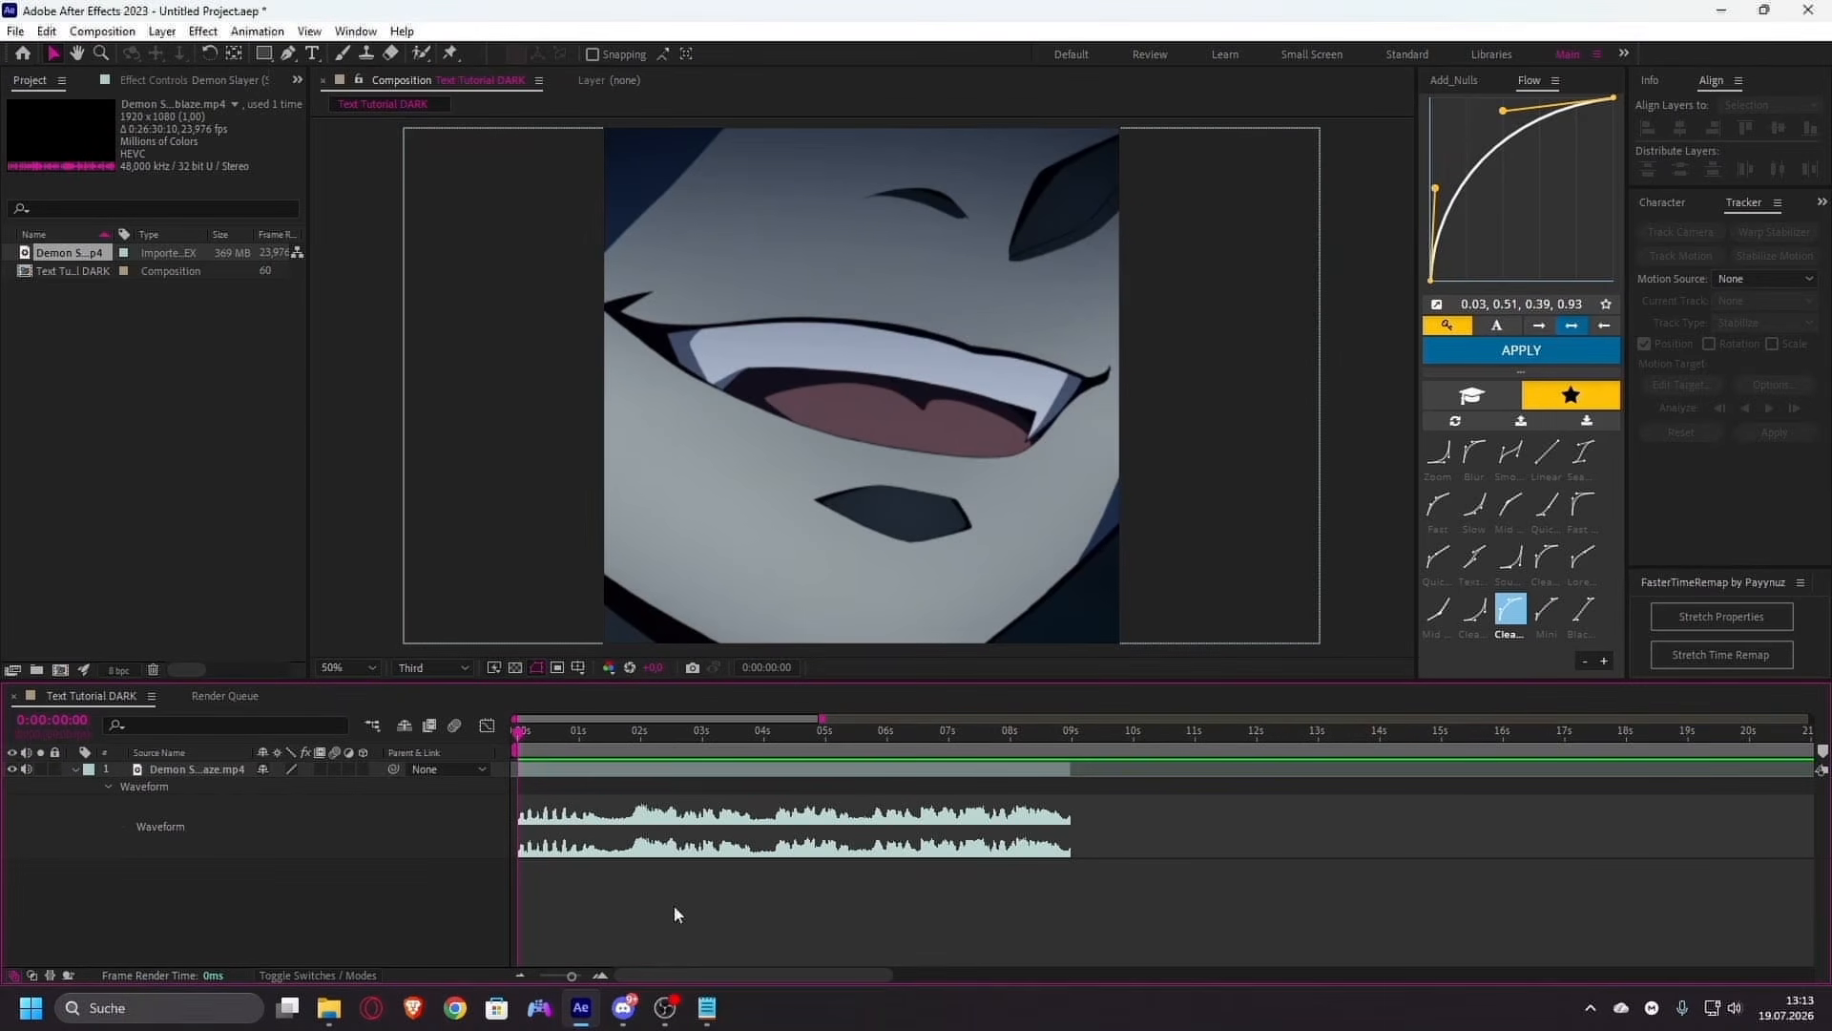
# - Play back the Demon Slayer clip and end the composition's work area at the clip's out point
pyautogui.press('space')
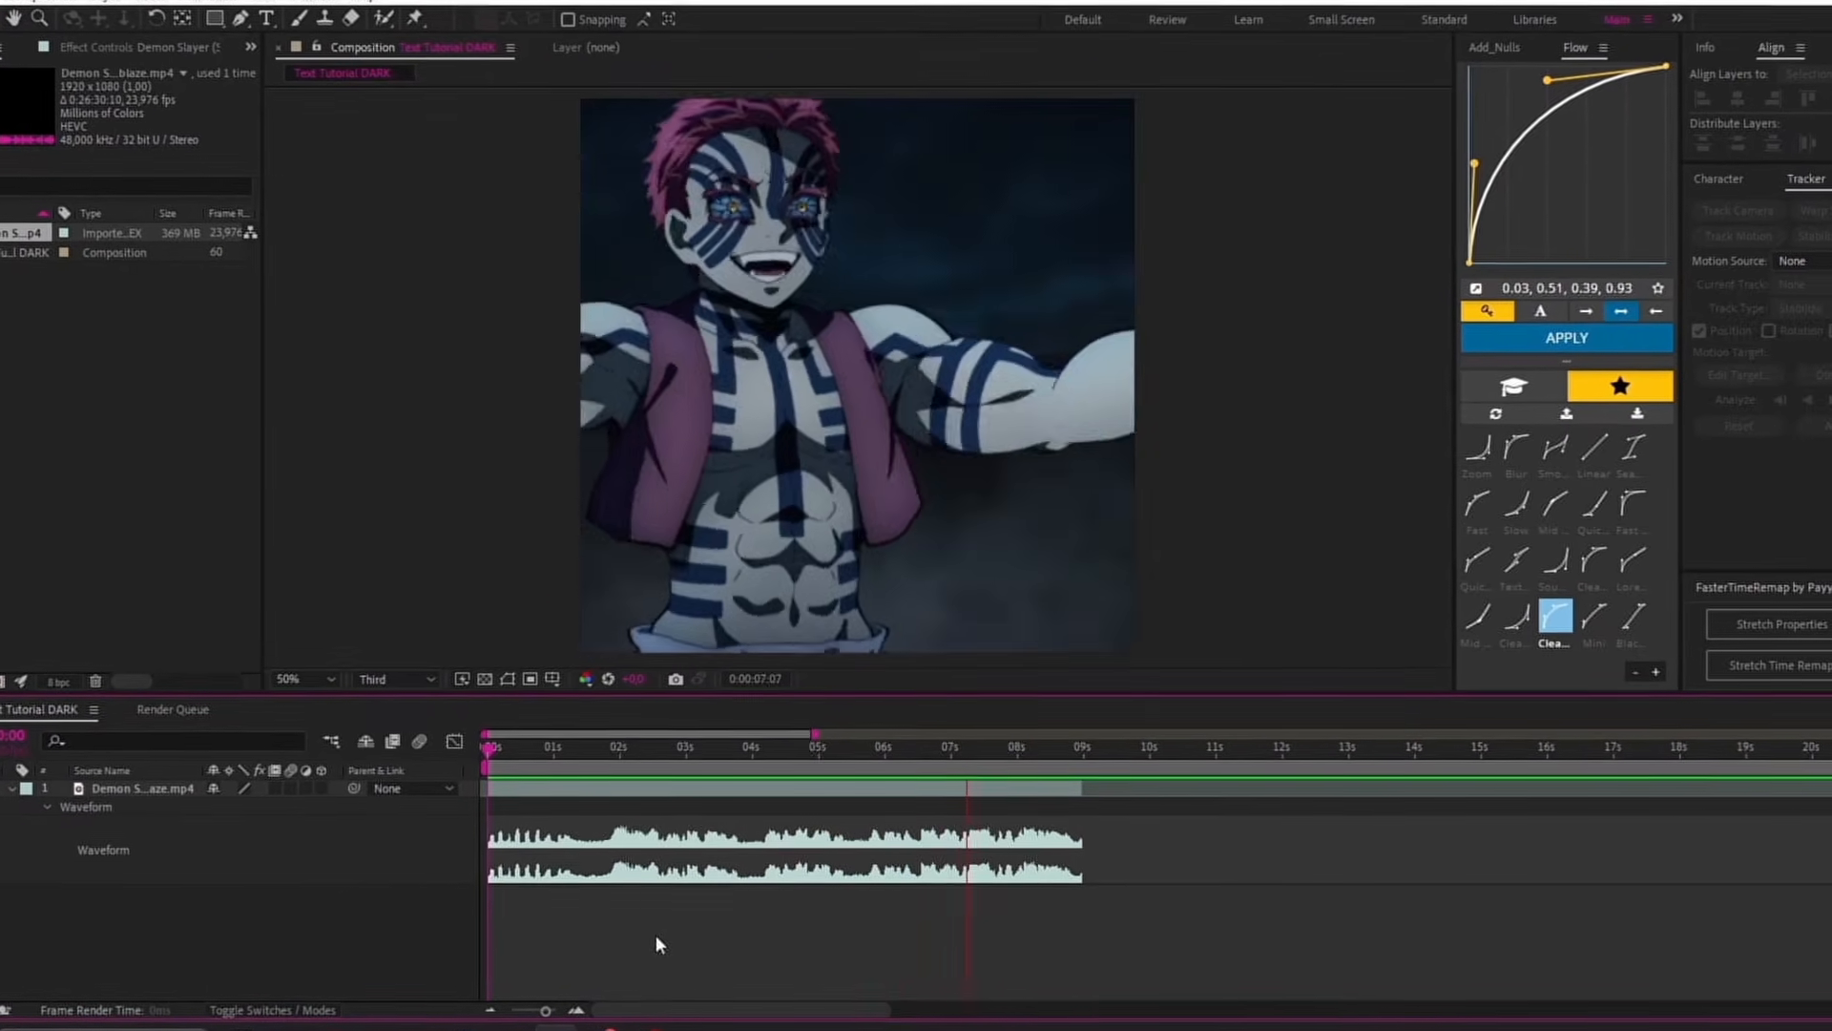
pyautogui.press('space')
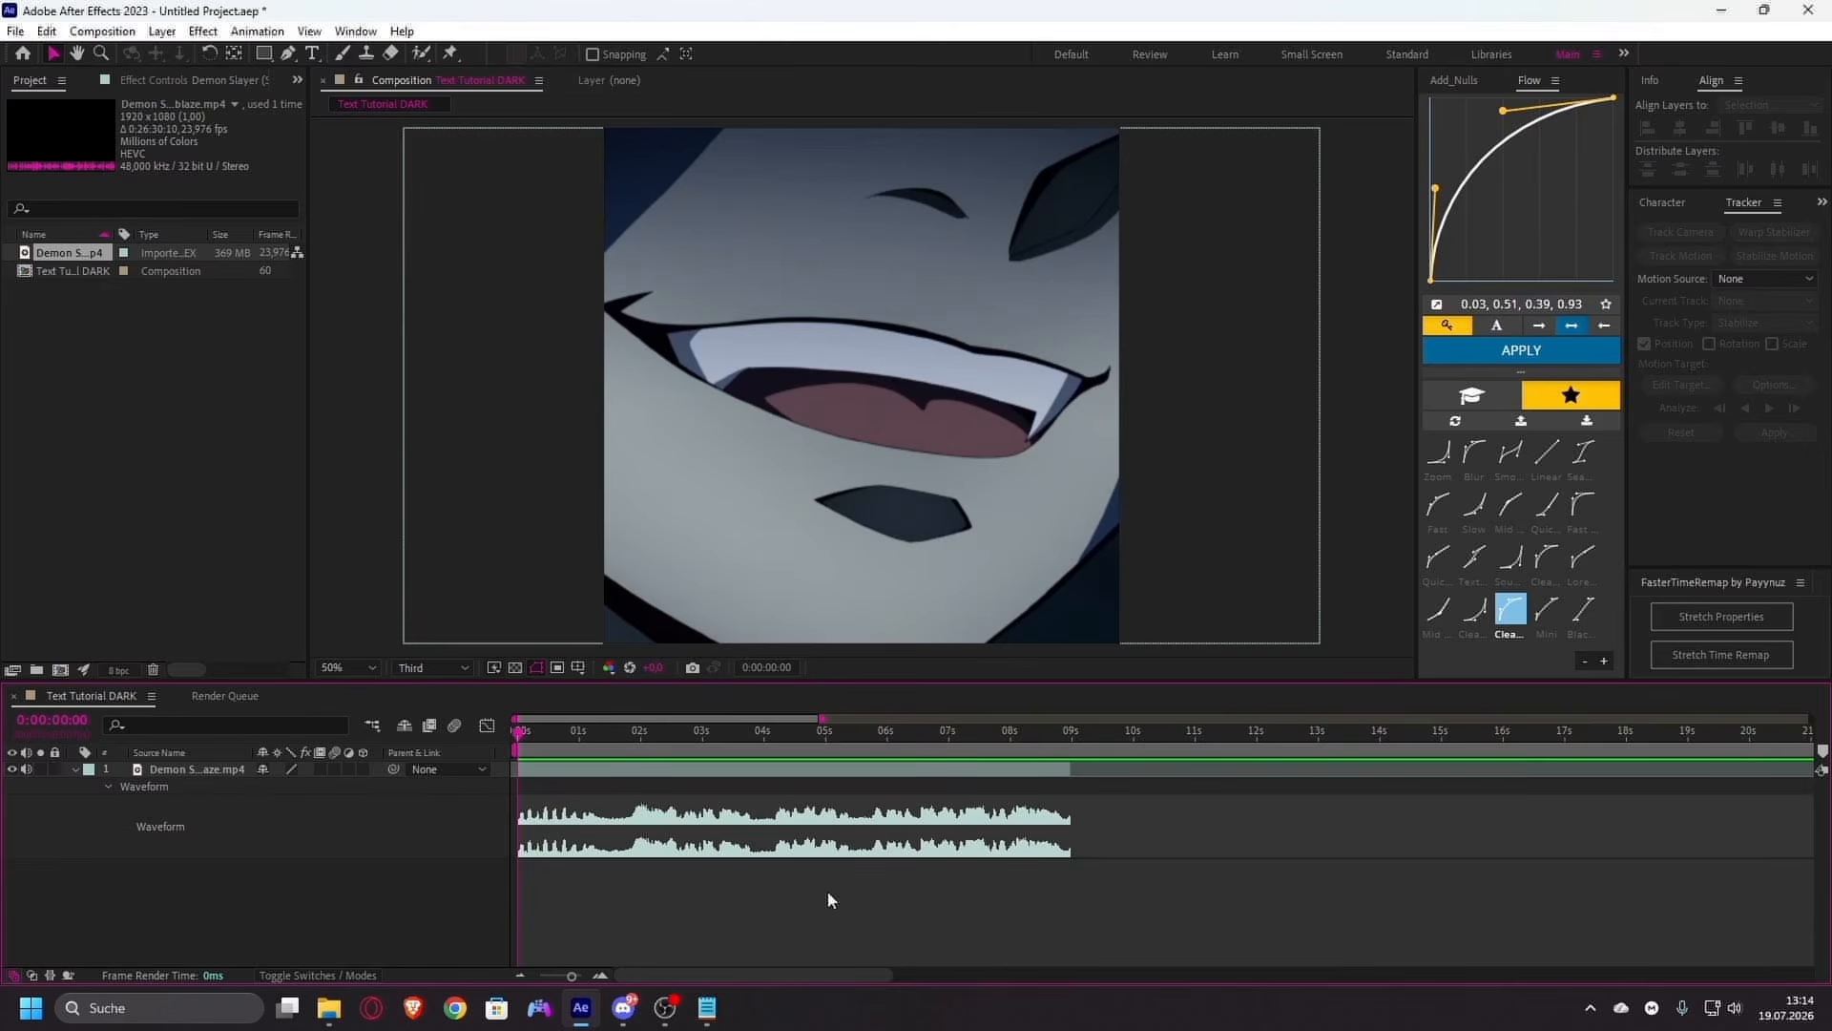
pyautogui.click(590, 771)
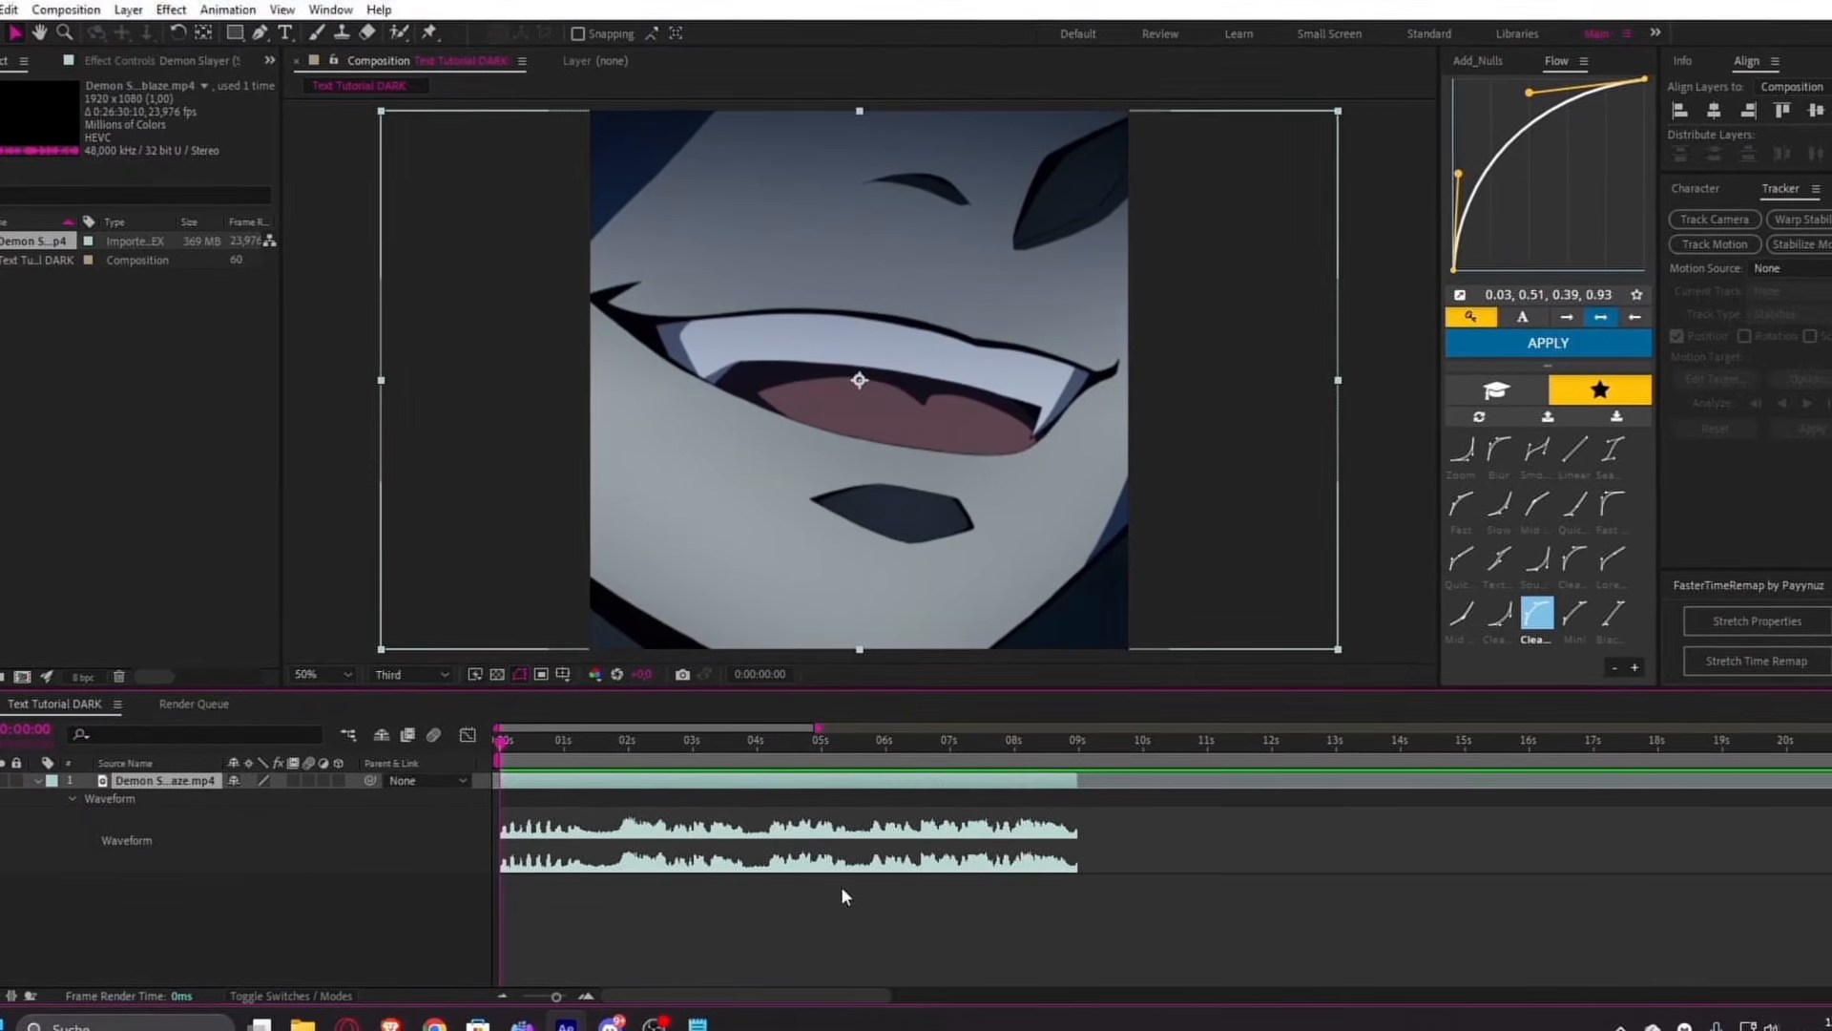
pyautogui.press('o')
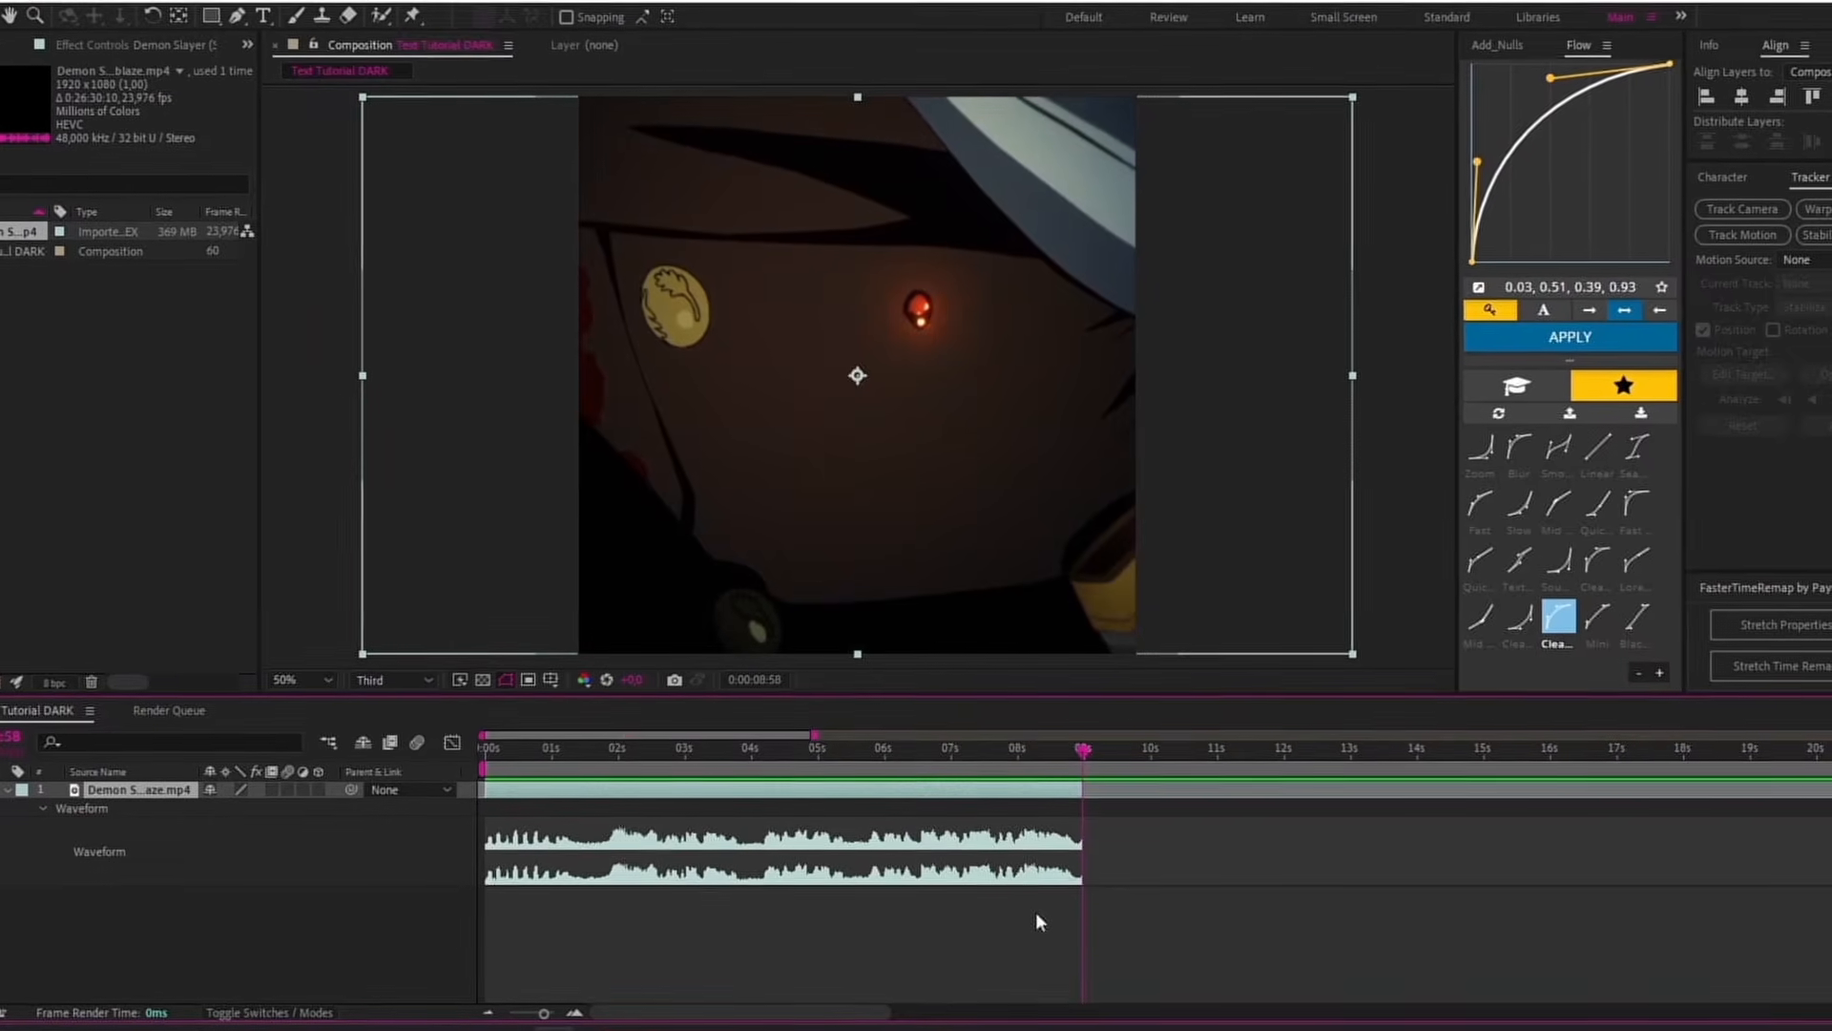
pyautogui.click(687, 751)
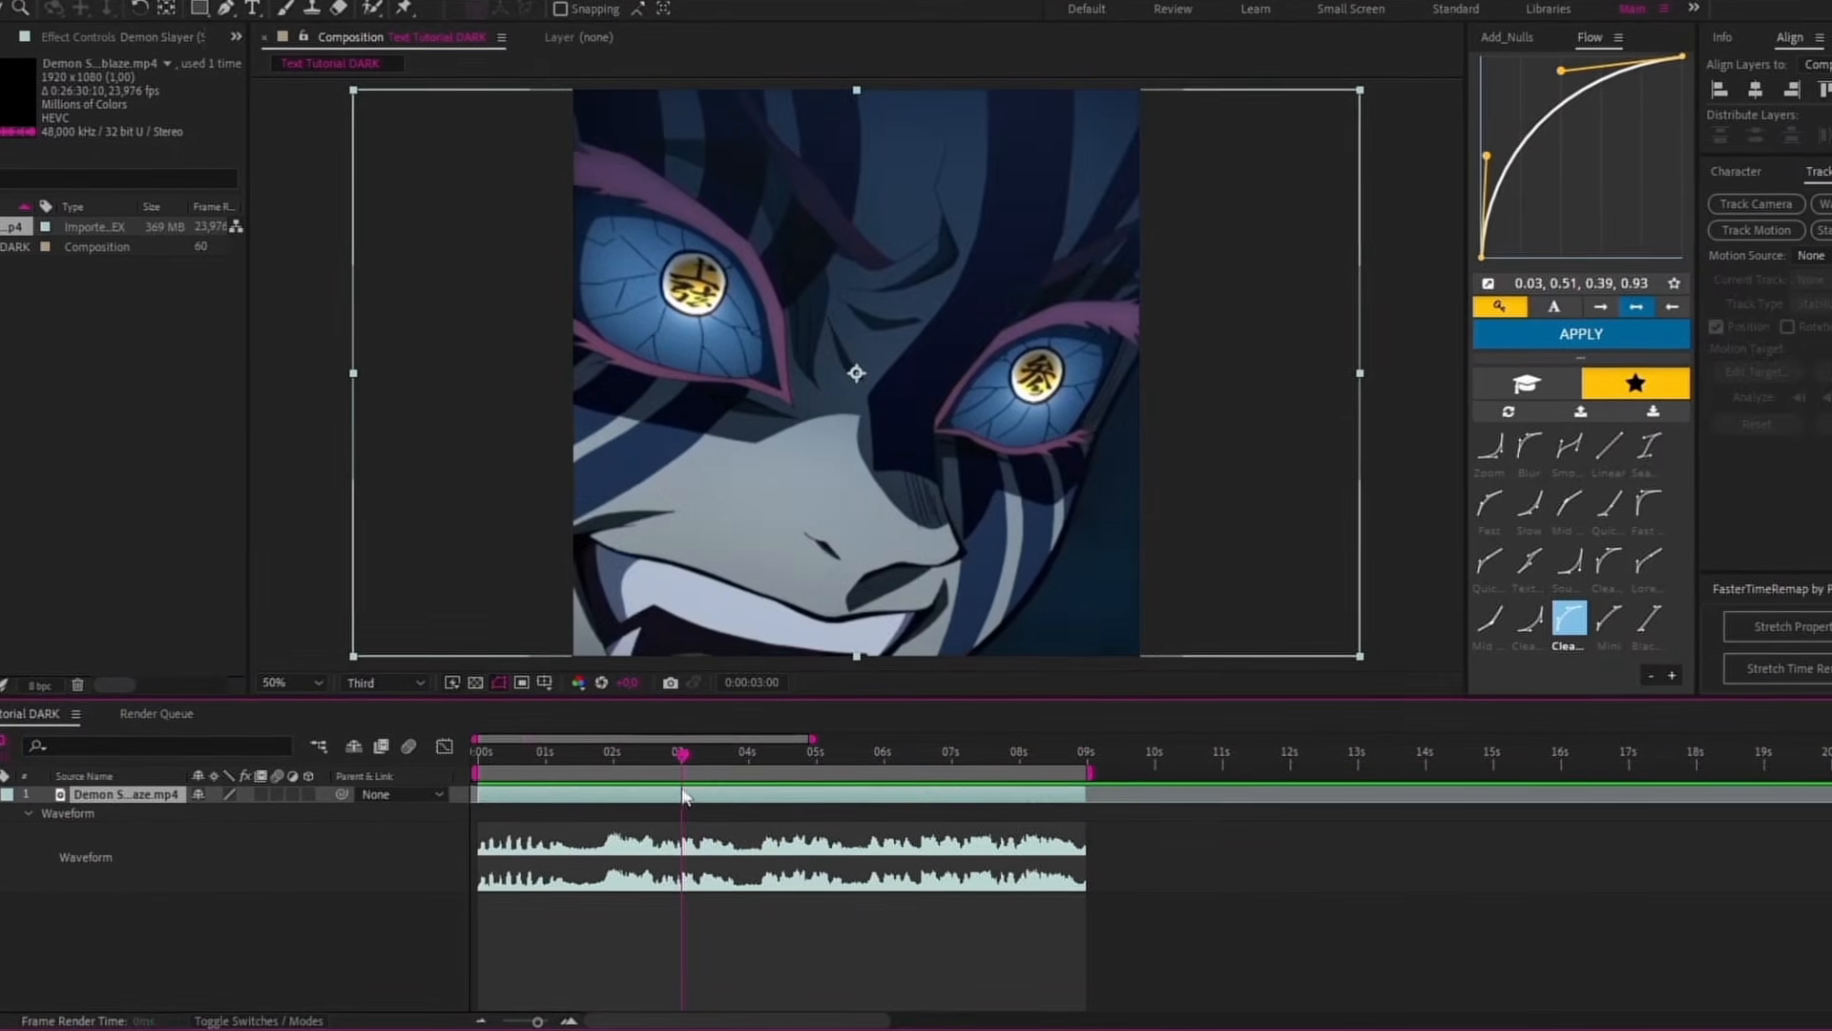
# - Add the Text Tutorial DARK composition to the render queue and set its output format to MP3
pyautogui.hotkey('ctrl', 'm')
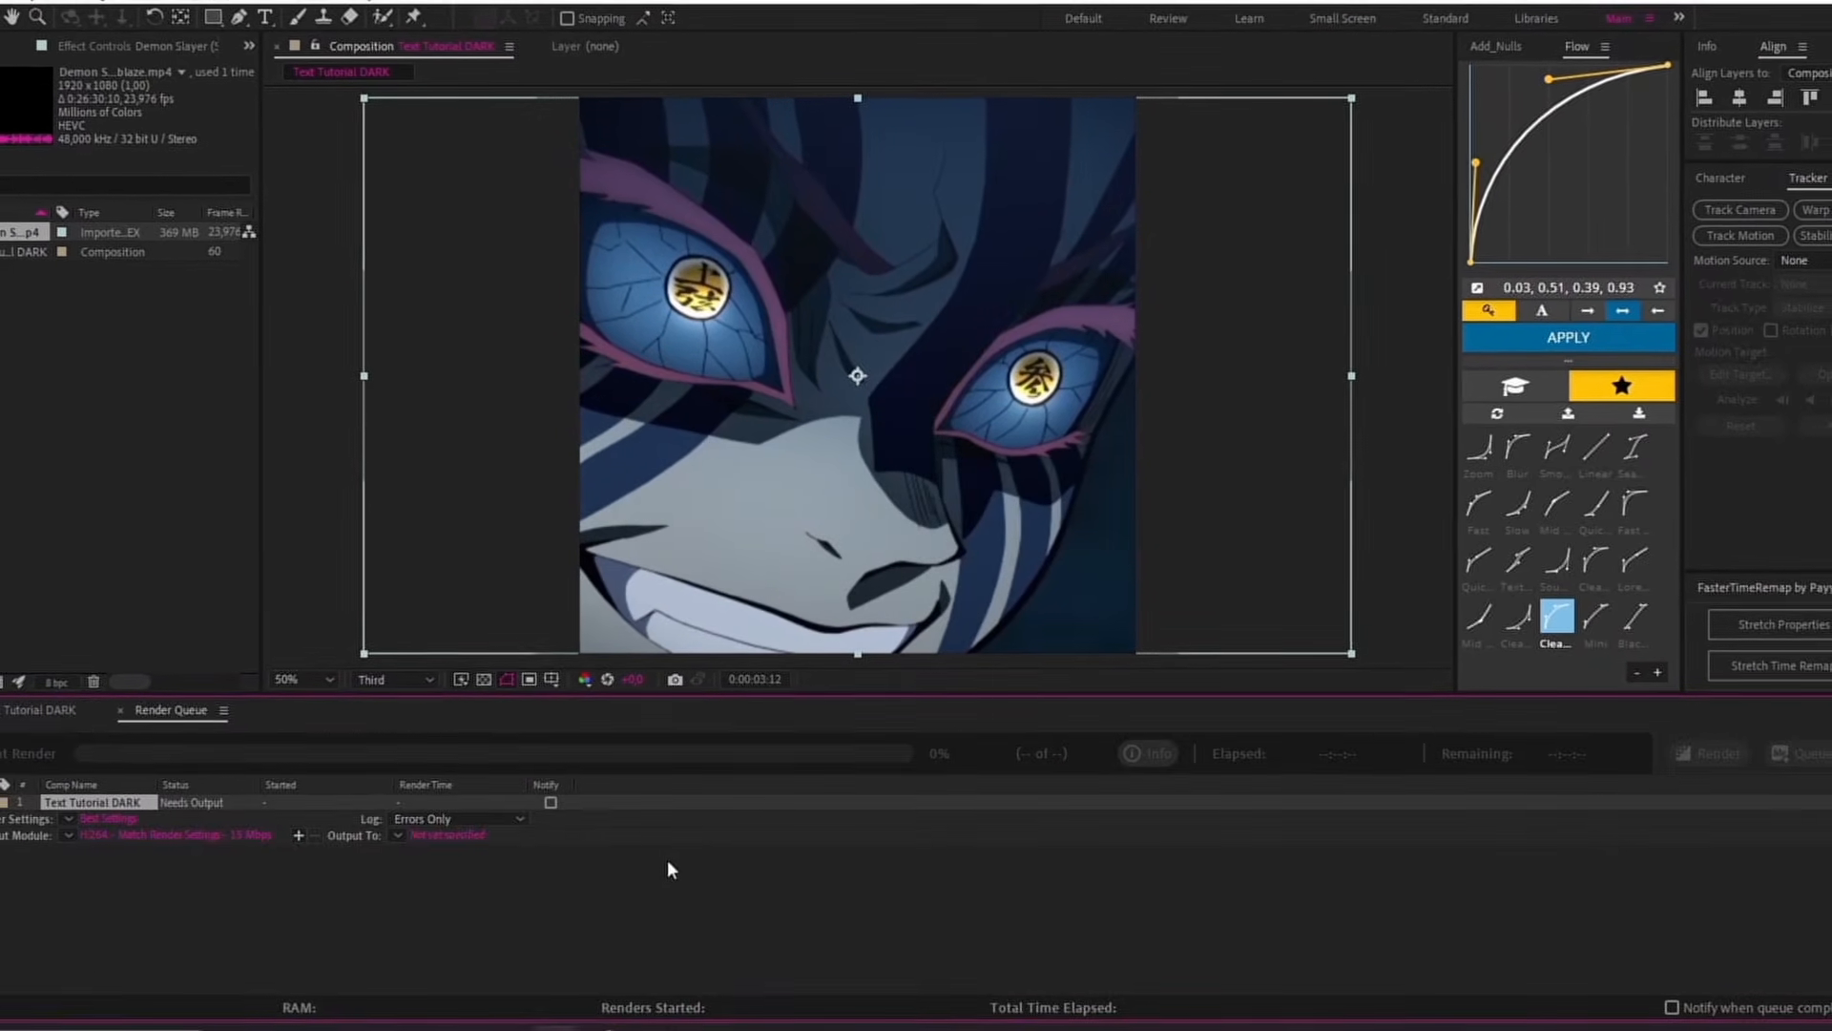
pyautogui.click(202, 833)
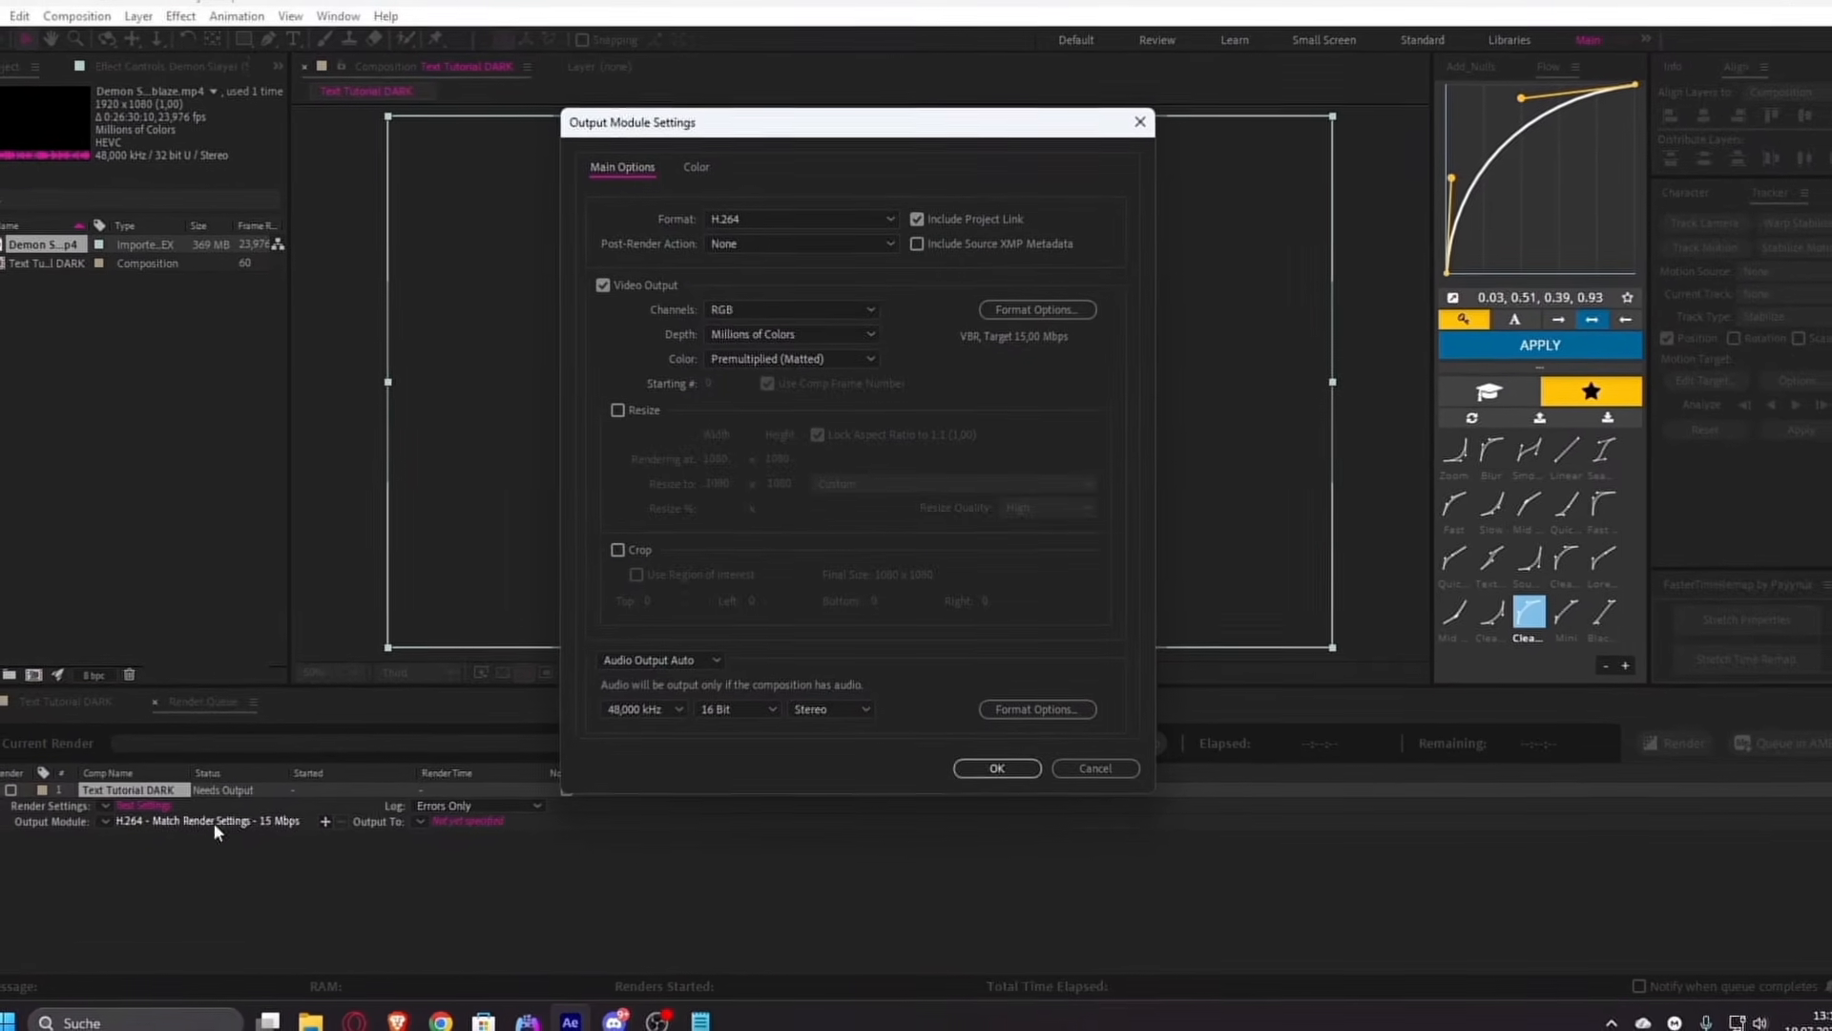
pyautogui.click(754, 220)
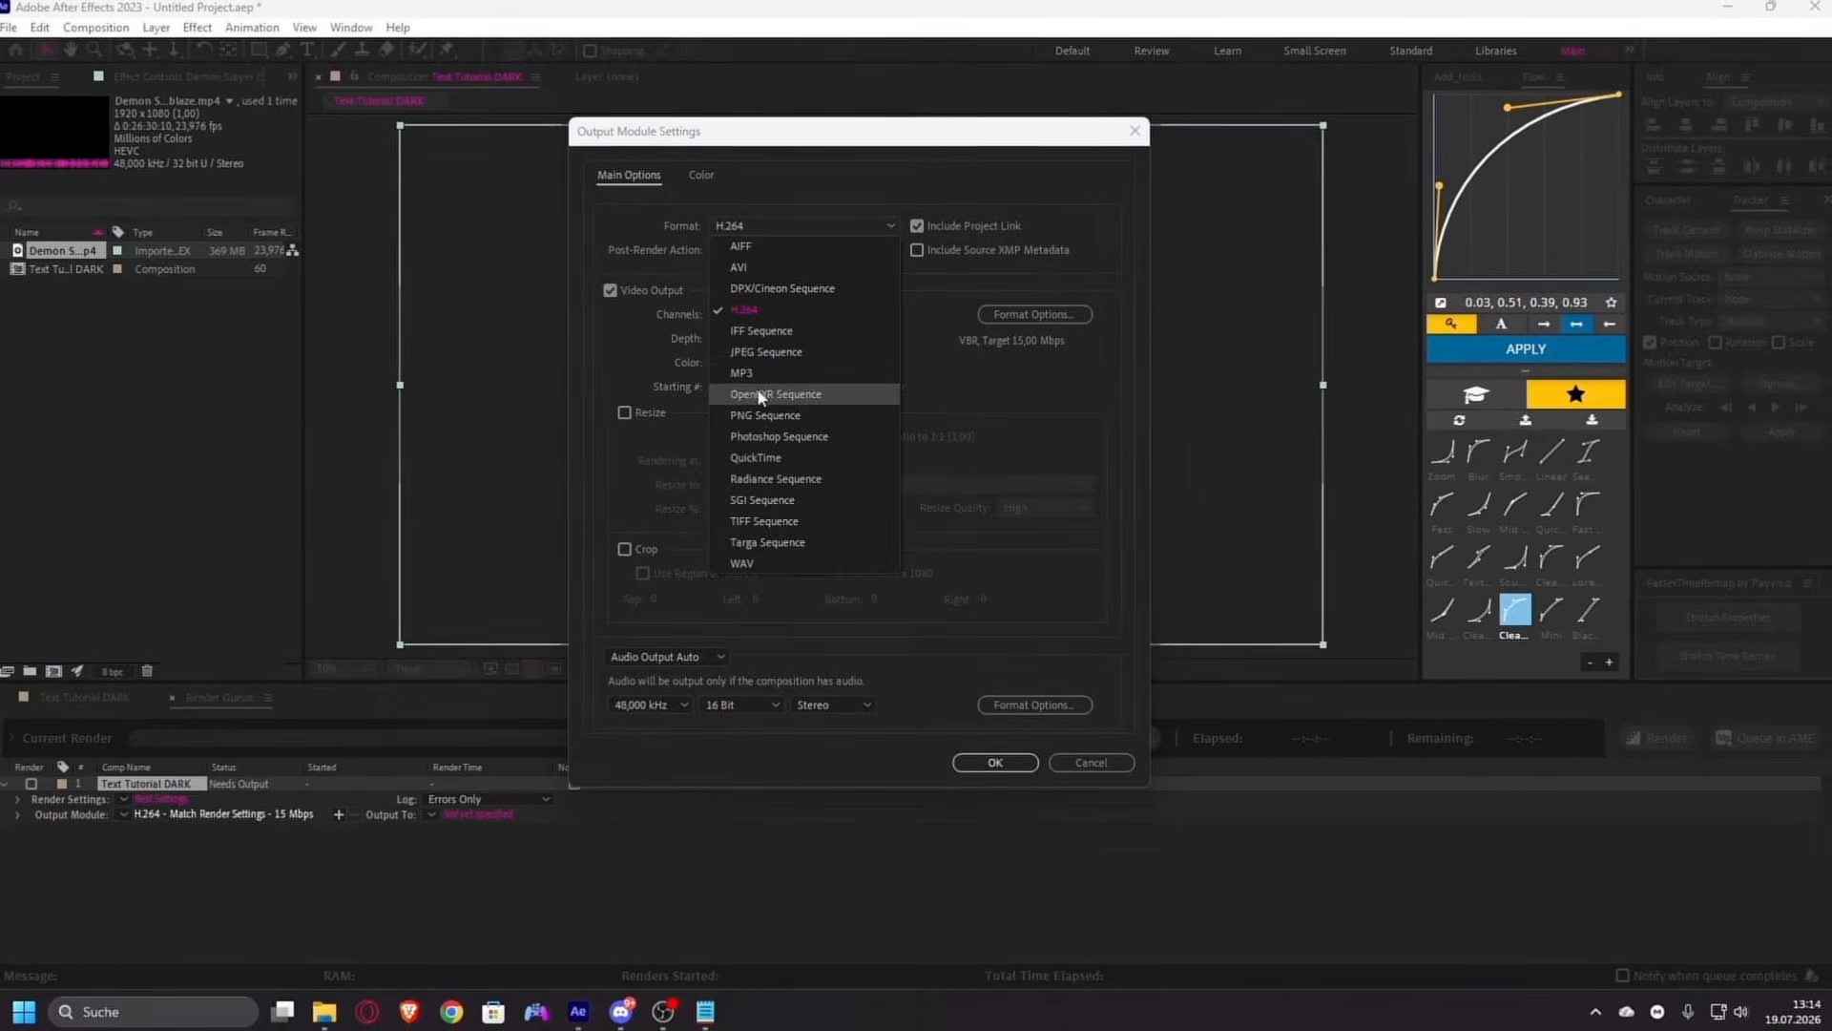
pyautogui.click(743, 373)
pyautogui.click(995, 762)
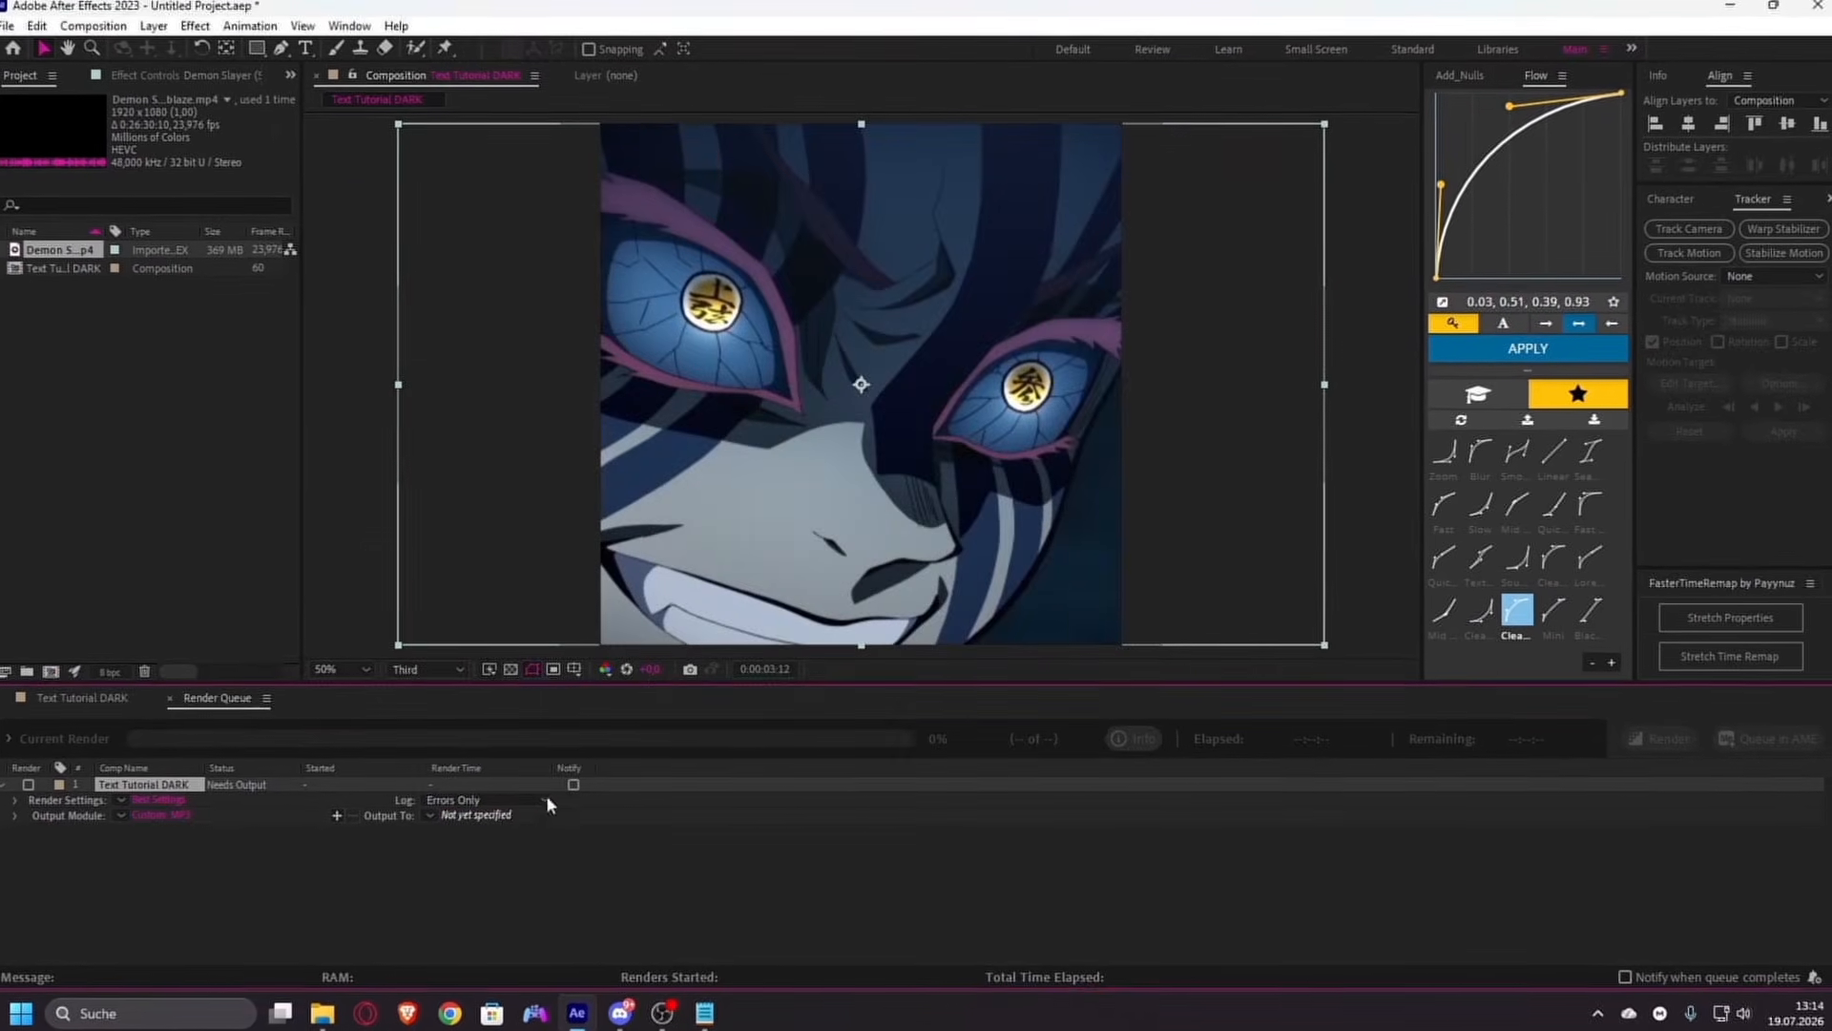
# - Save the render output in Downloads as Text Tutorial DARK VOICE LINE and render it
pyautogui.click(477, 814)
pyautogui.click(554, 541)
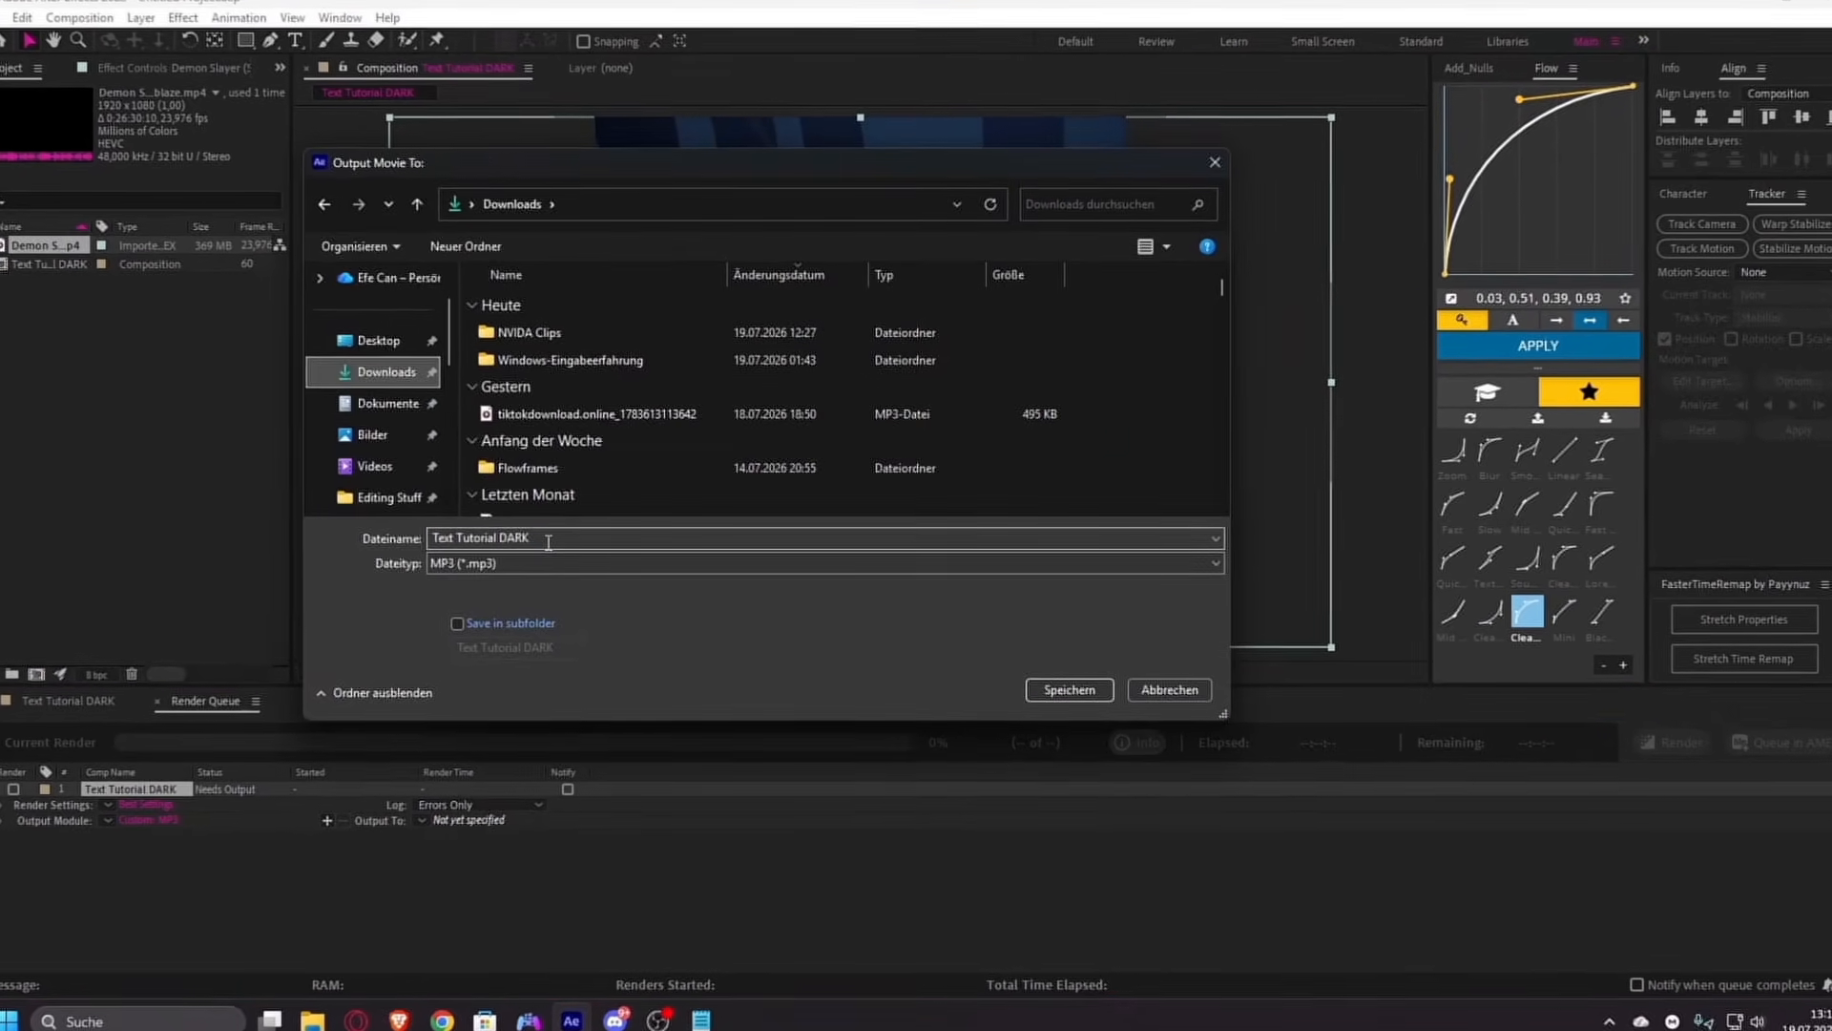
pyautogui.hotkey('ctrl', 'a')
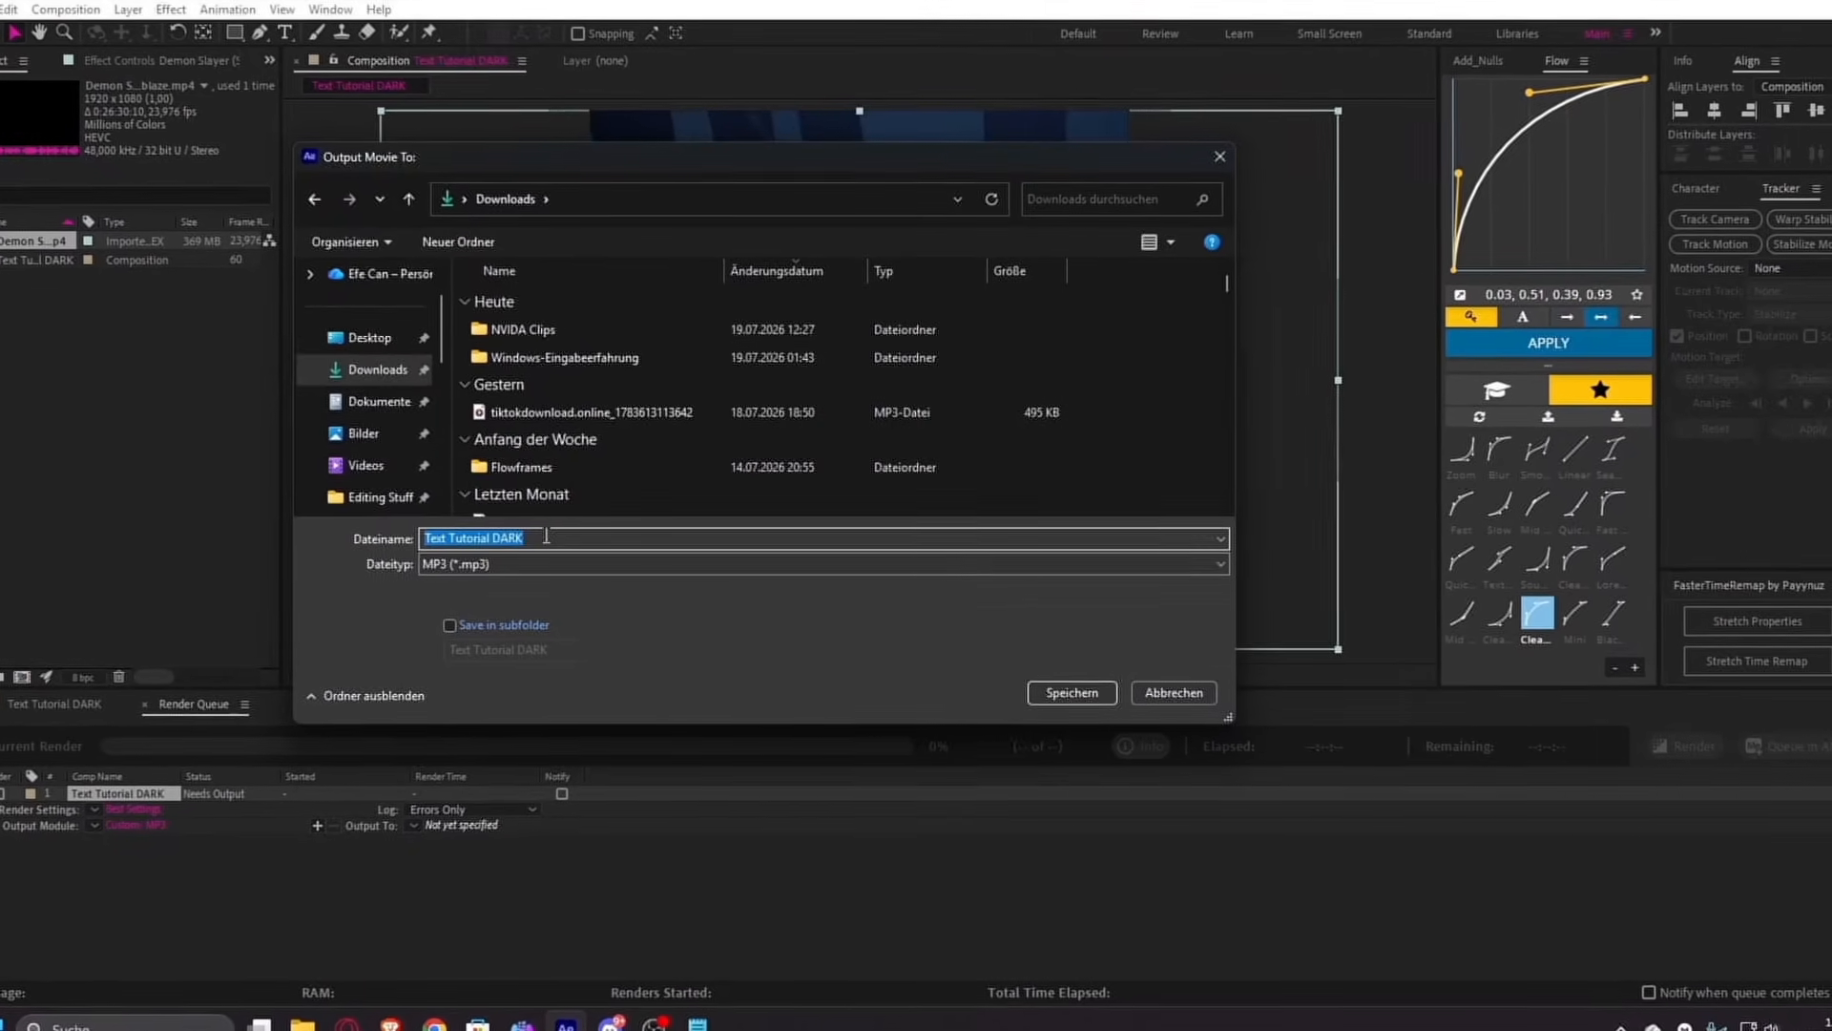
pyautogui.click(547, 536)
pyautogui.write('VOICE LINES')
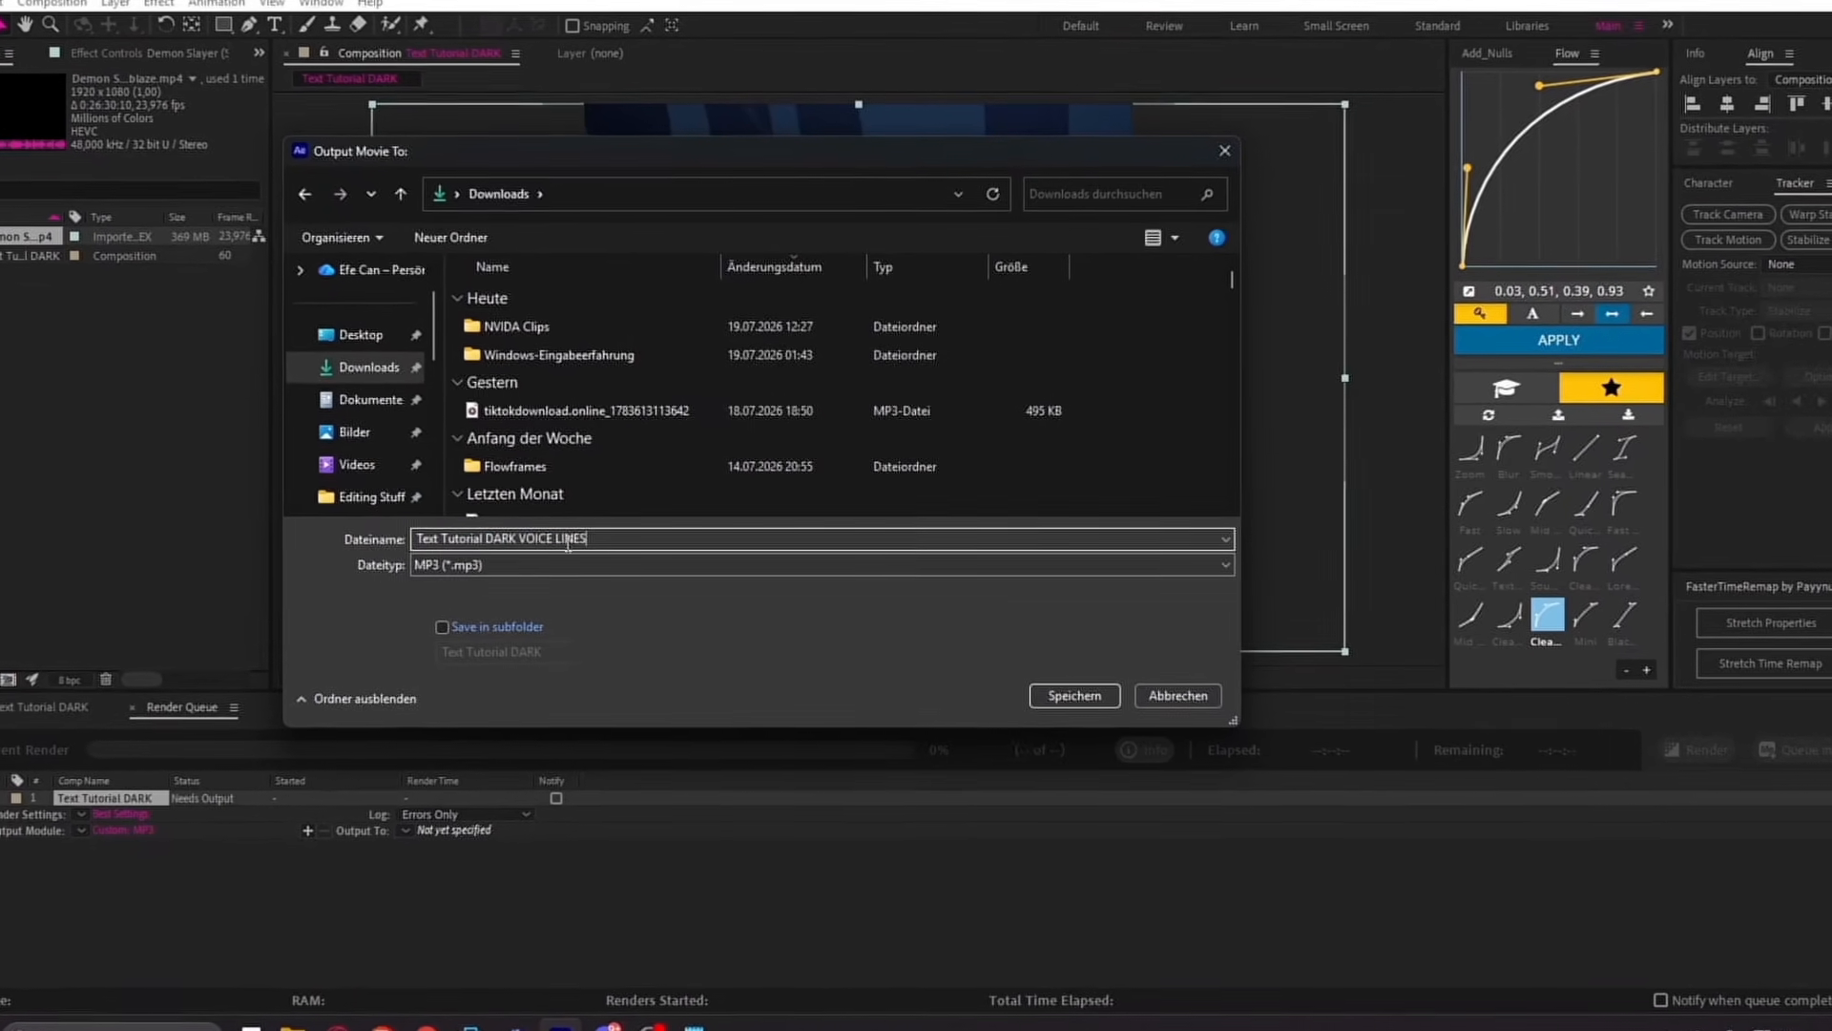
pyautogui.press('BackSpace')
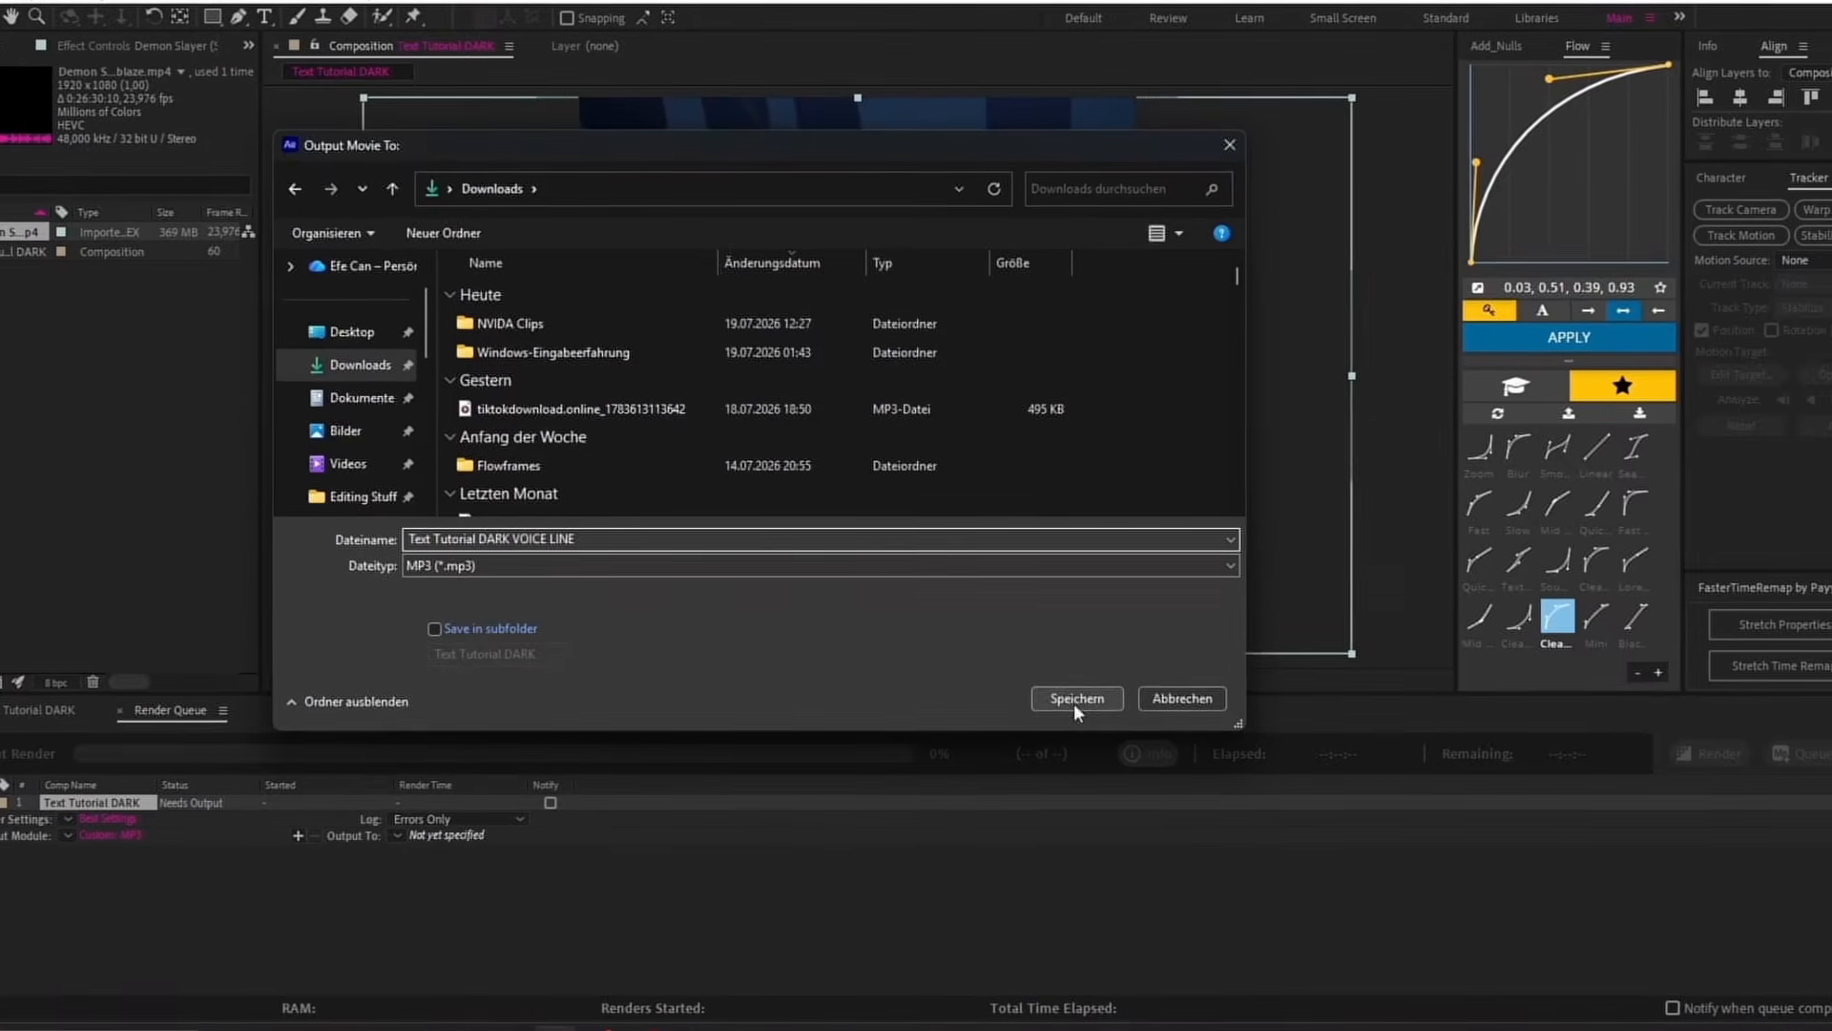
pyautogui.hotkey('ctrl', 'a')
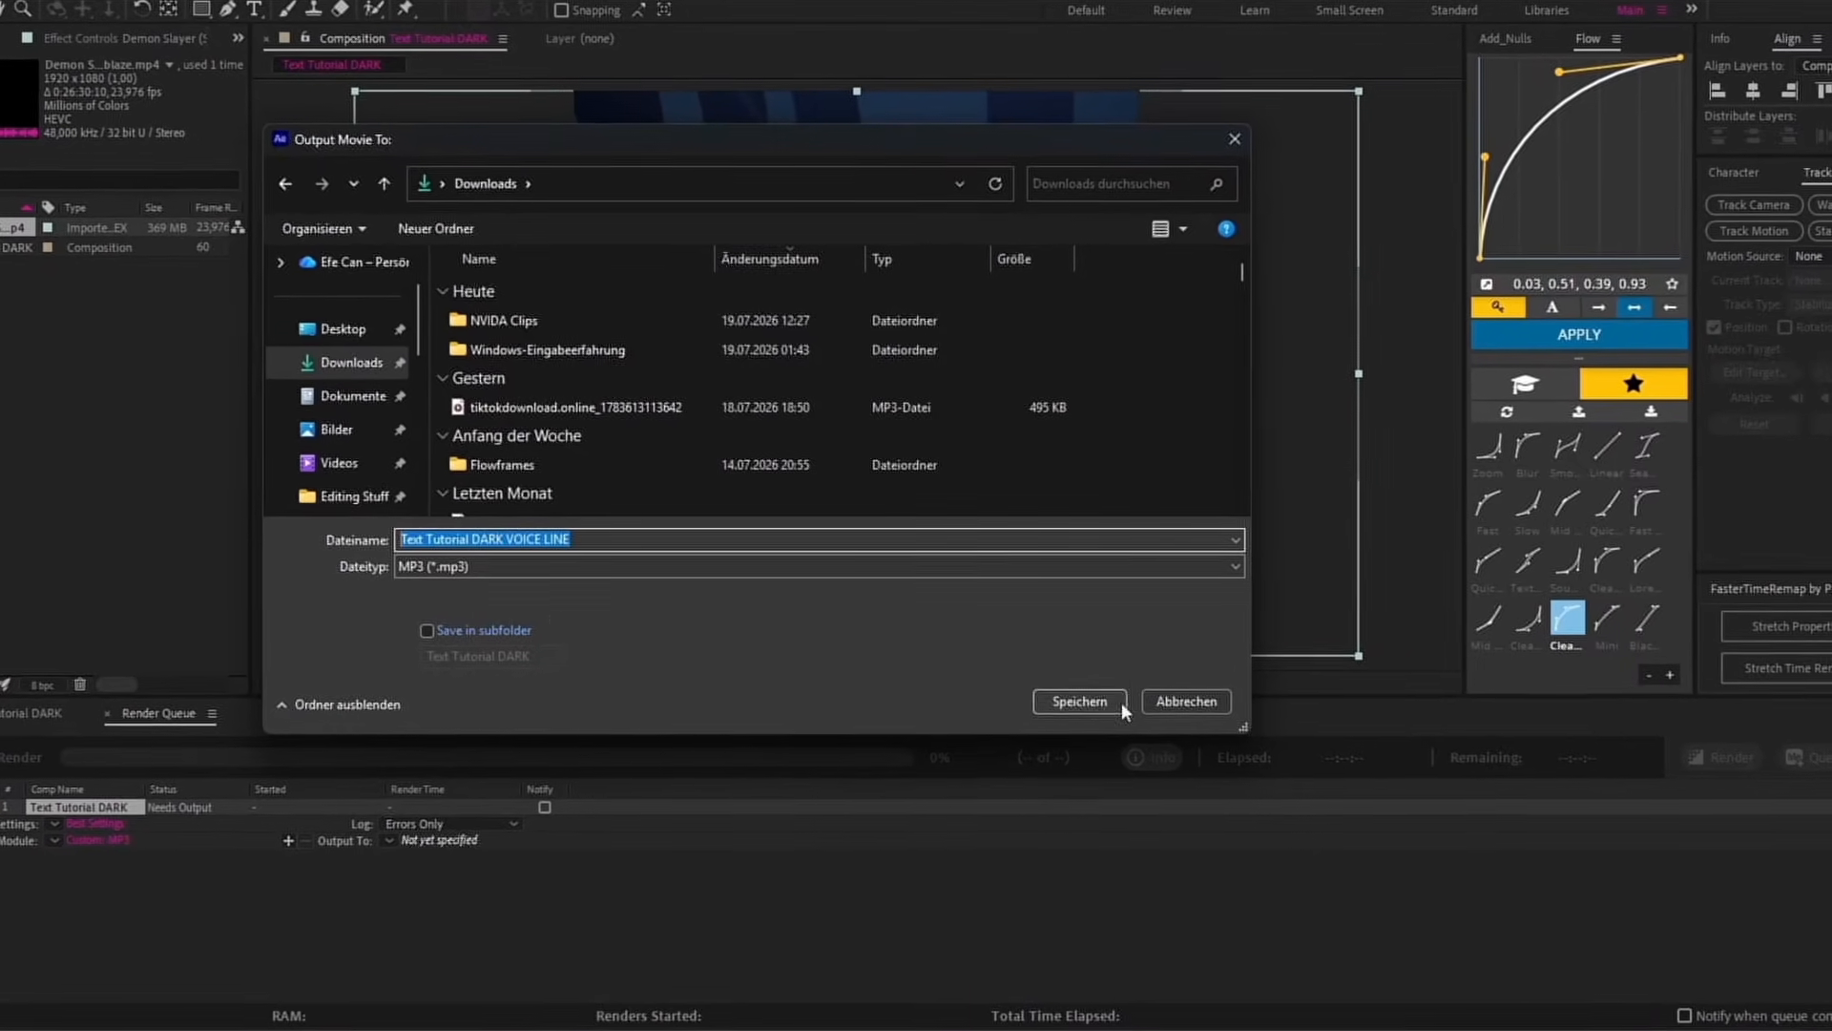
pyautogui.click(1121, 703)
pyautogui.click(1728, 757)
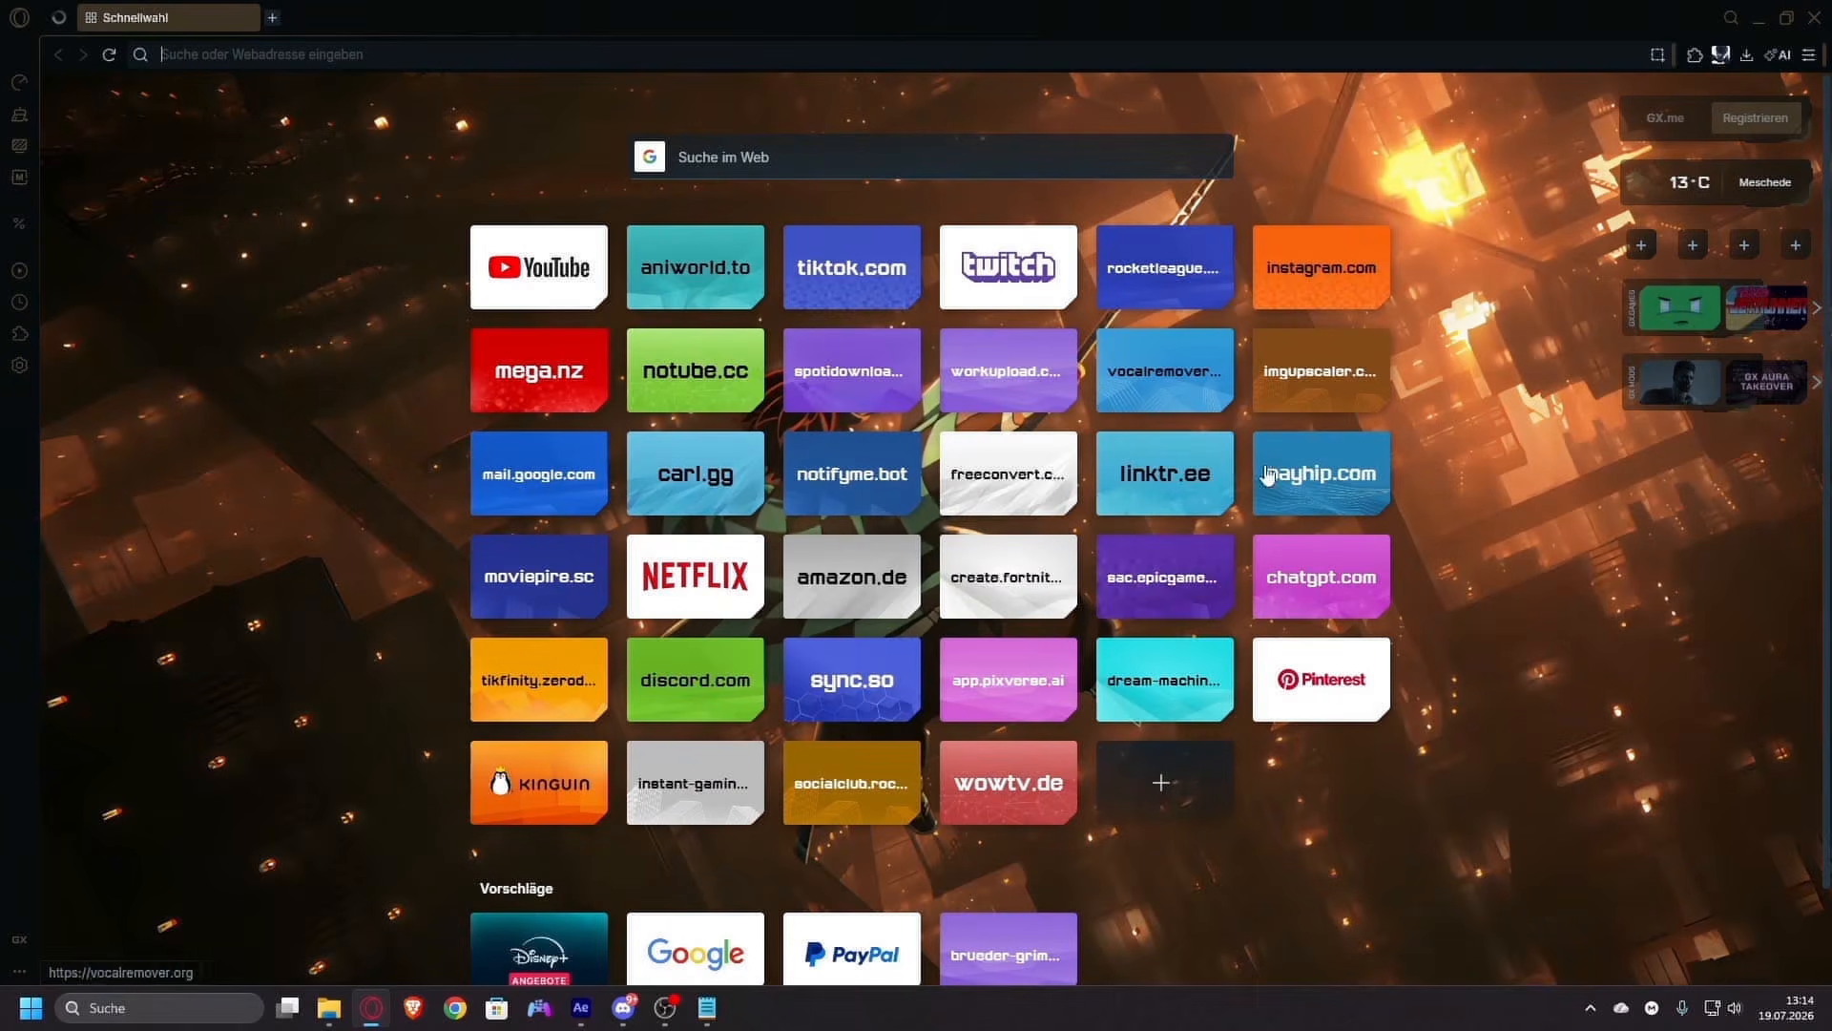
# - In the browser, open vocalremover.org and upload Text Tutorial DARK VOICE LINE from Downloads to the Remover tool
pyautogui.click(1165, 370)
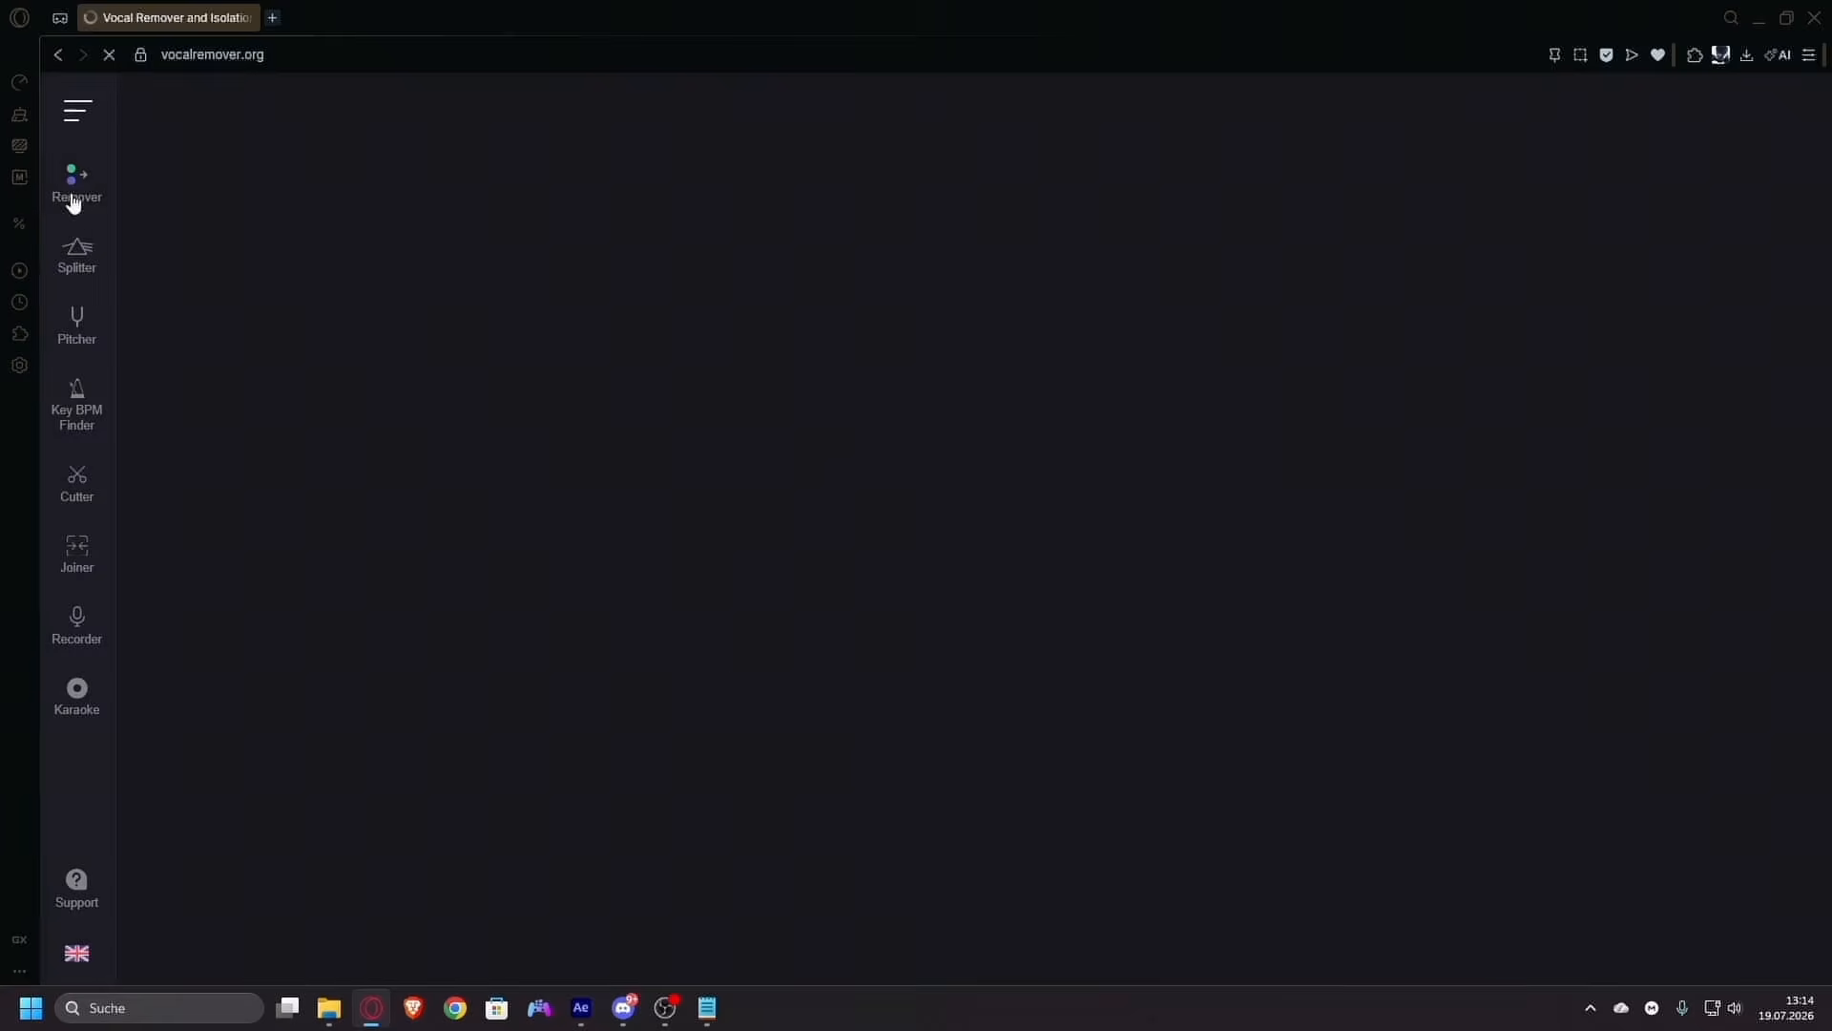
pyautogui.click(229, 58)
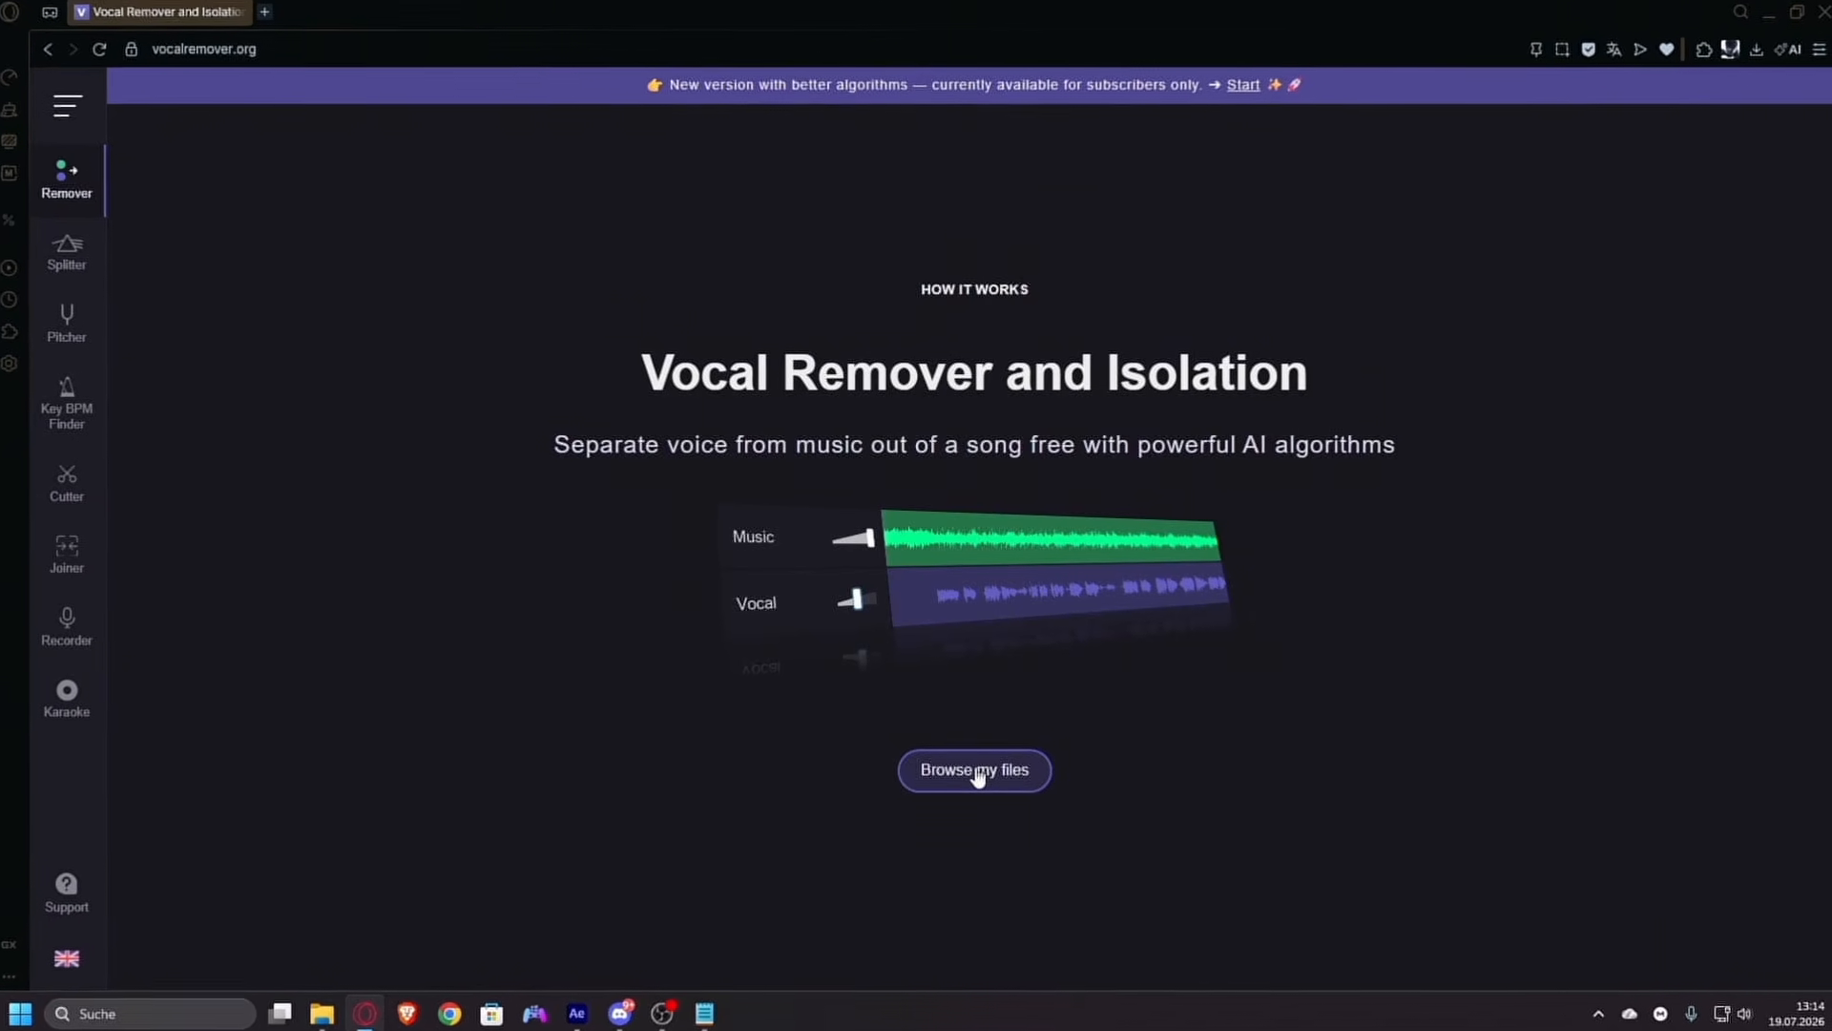
pyautogui.click(978, 778)
pyautogui.click(488, 466)
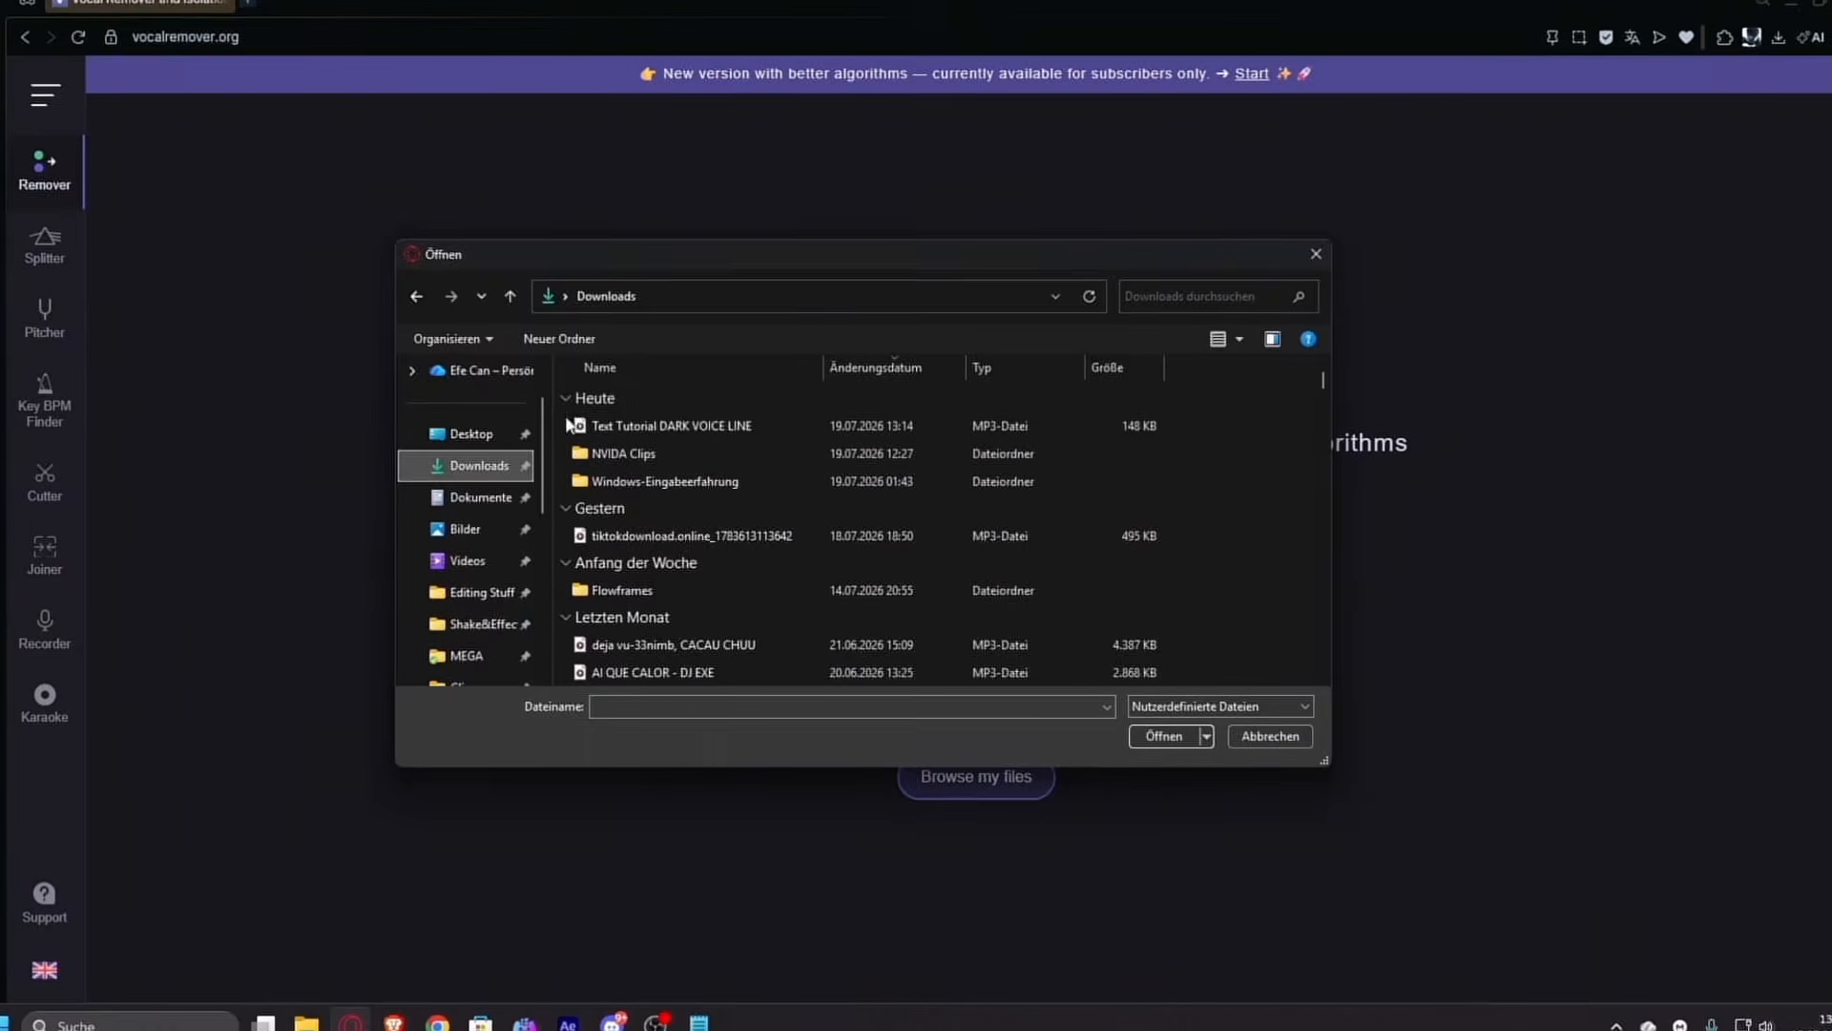
pyautogui.click(571, 426)
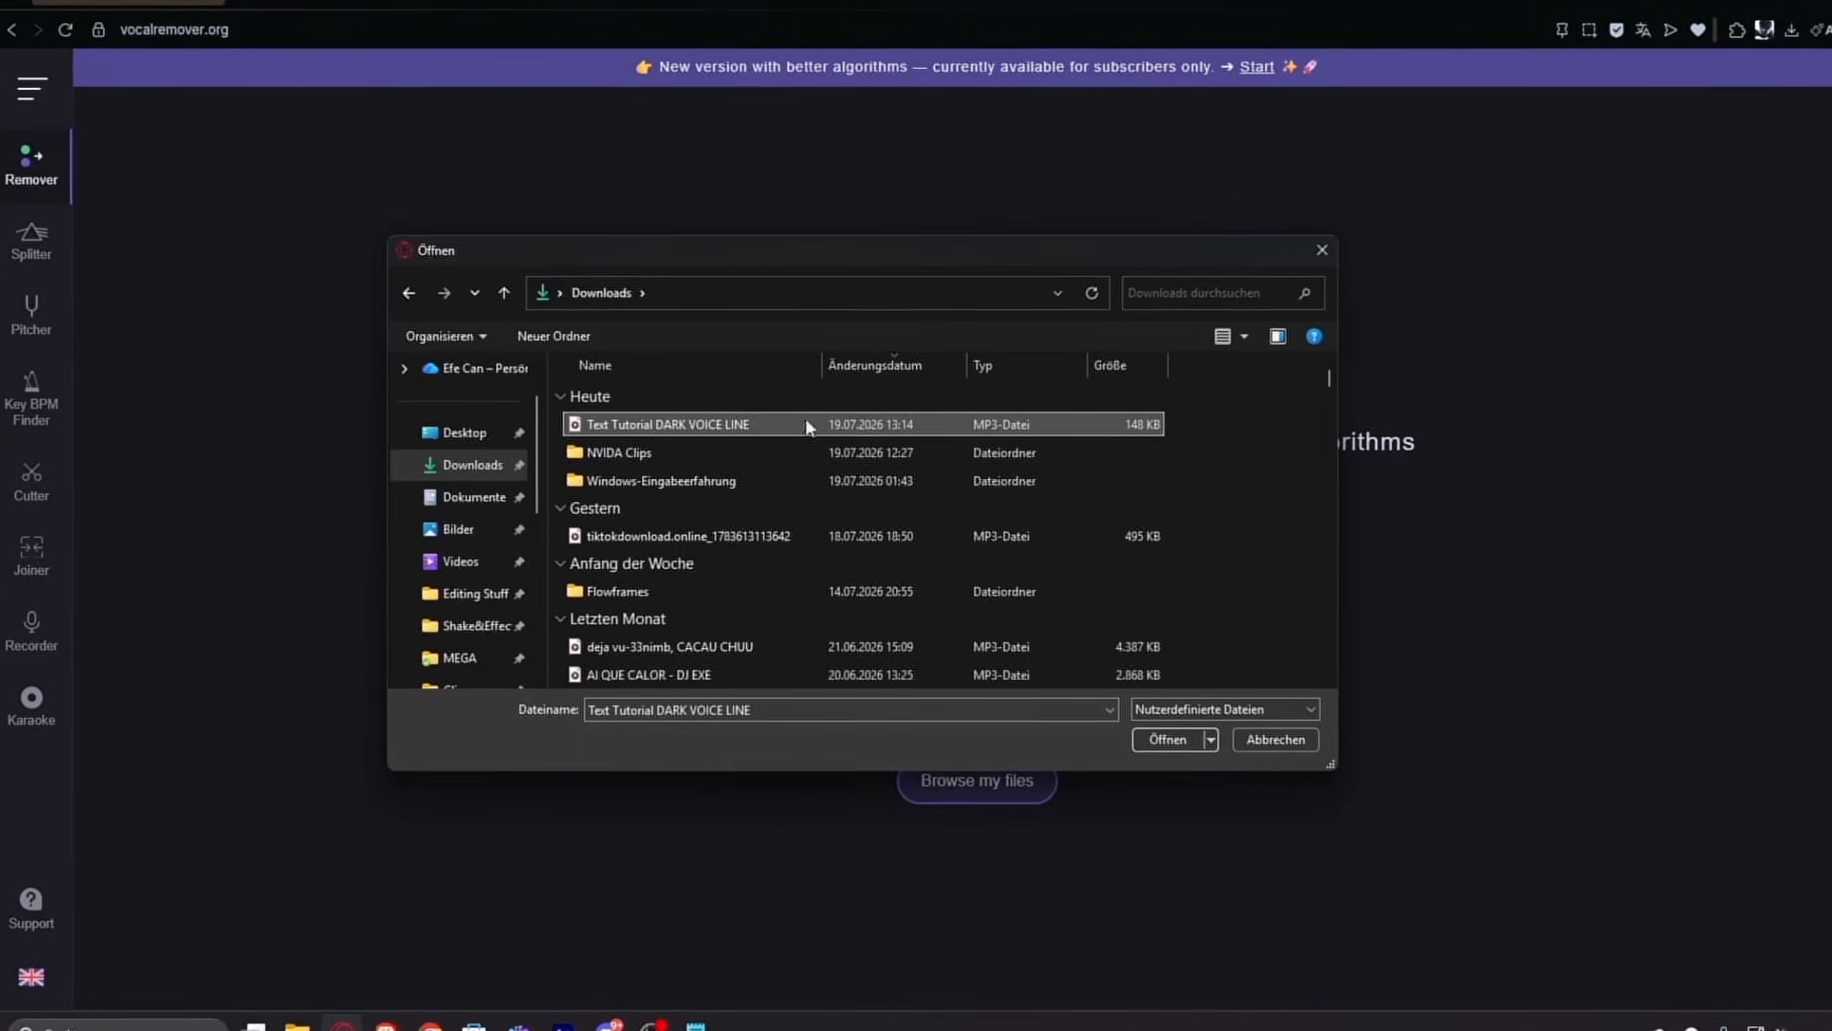
pyautogui.click(1166, 741)
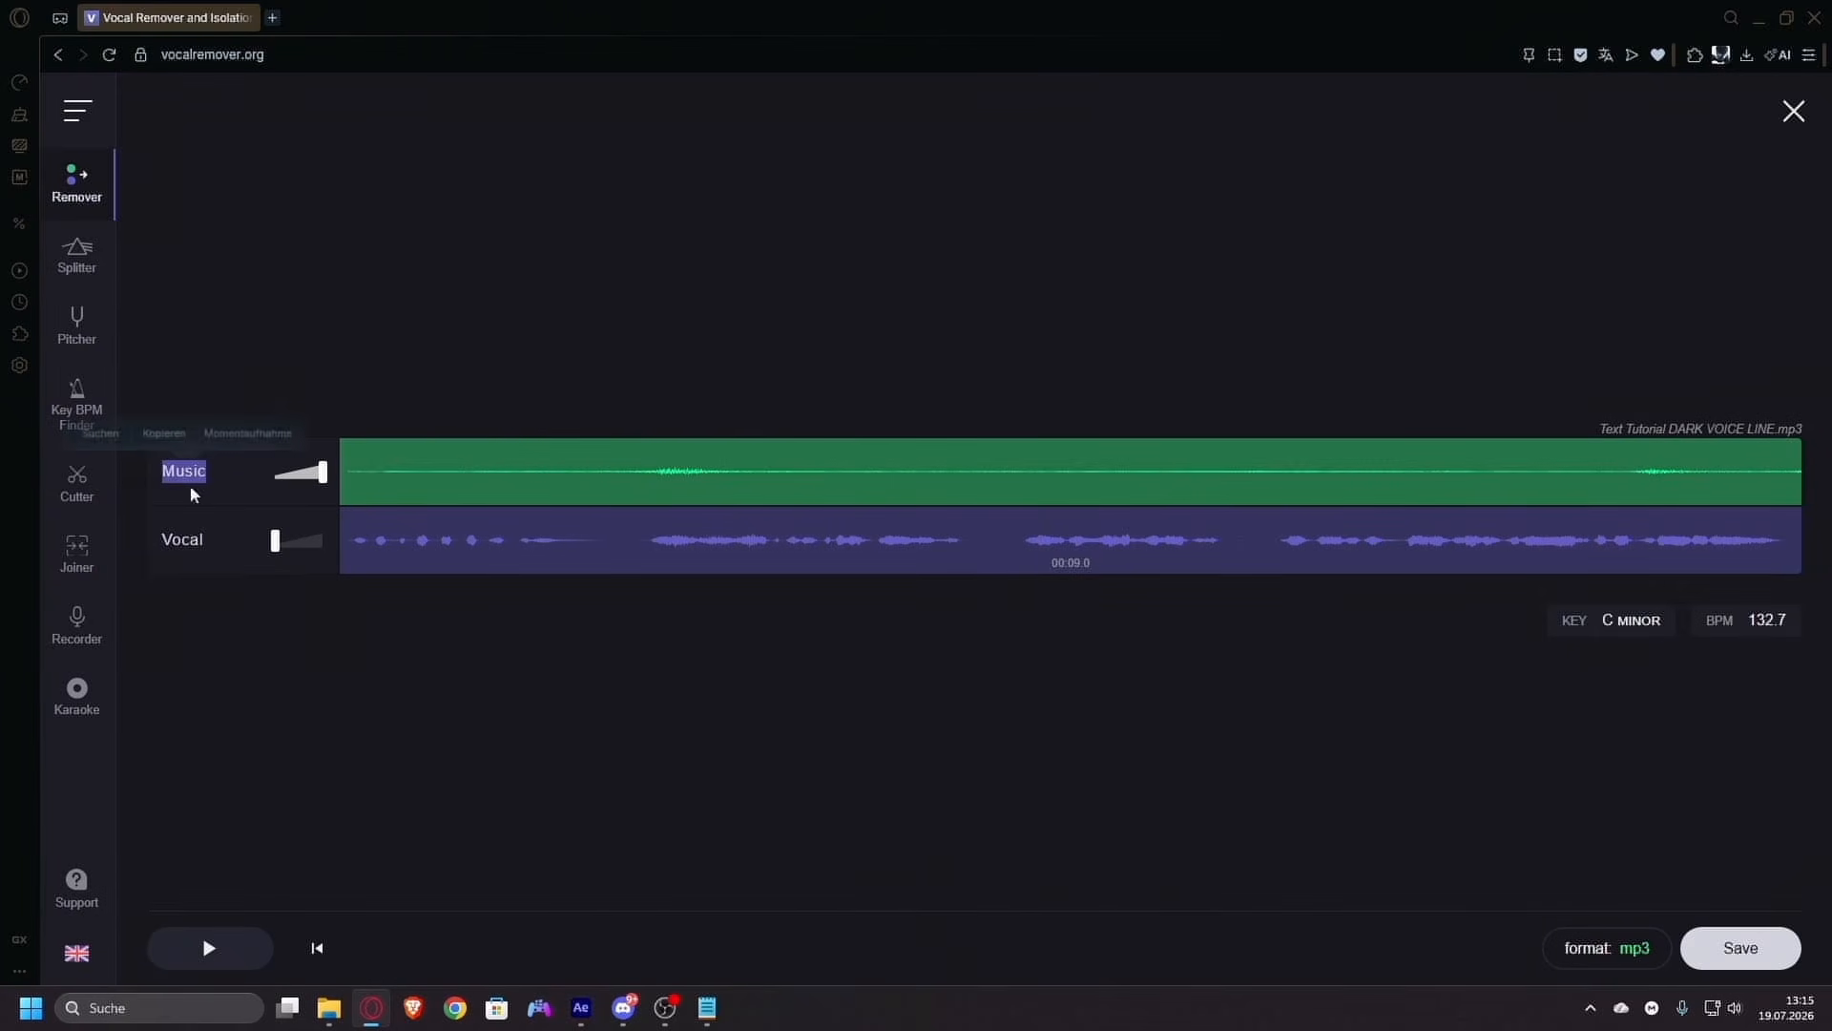
# - Mute the music track, set the vocal track to full volume, preview it and save only the vocals as mp3
pyautogui.click(227, 444)
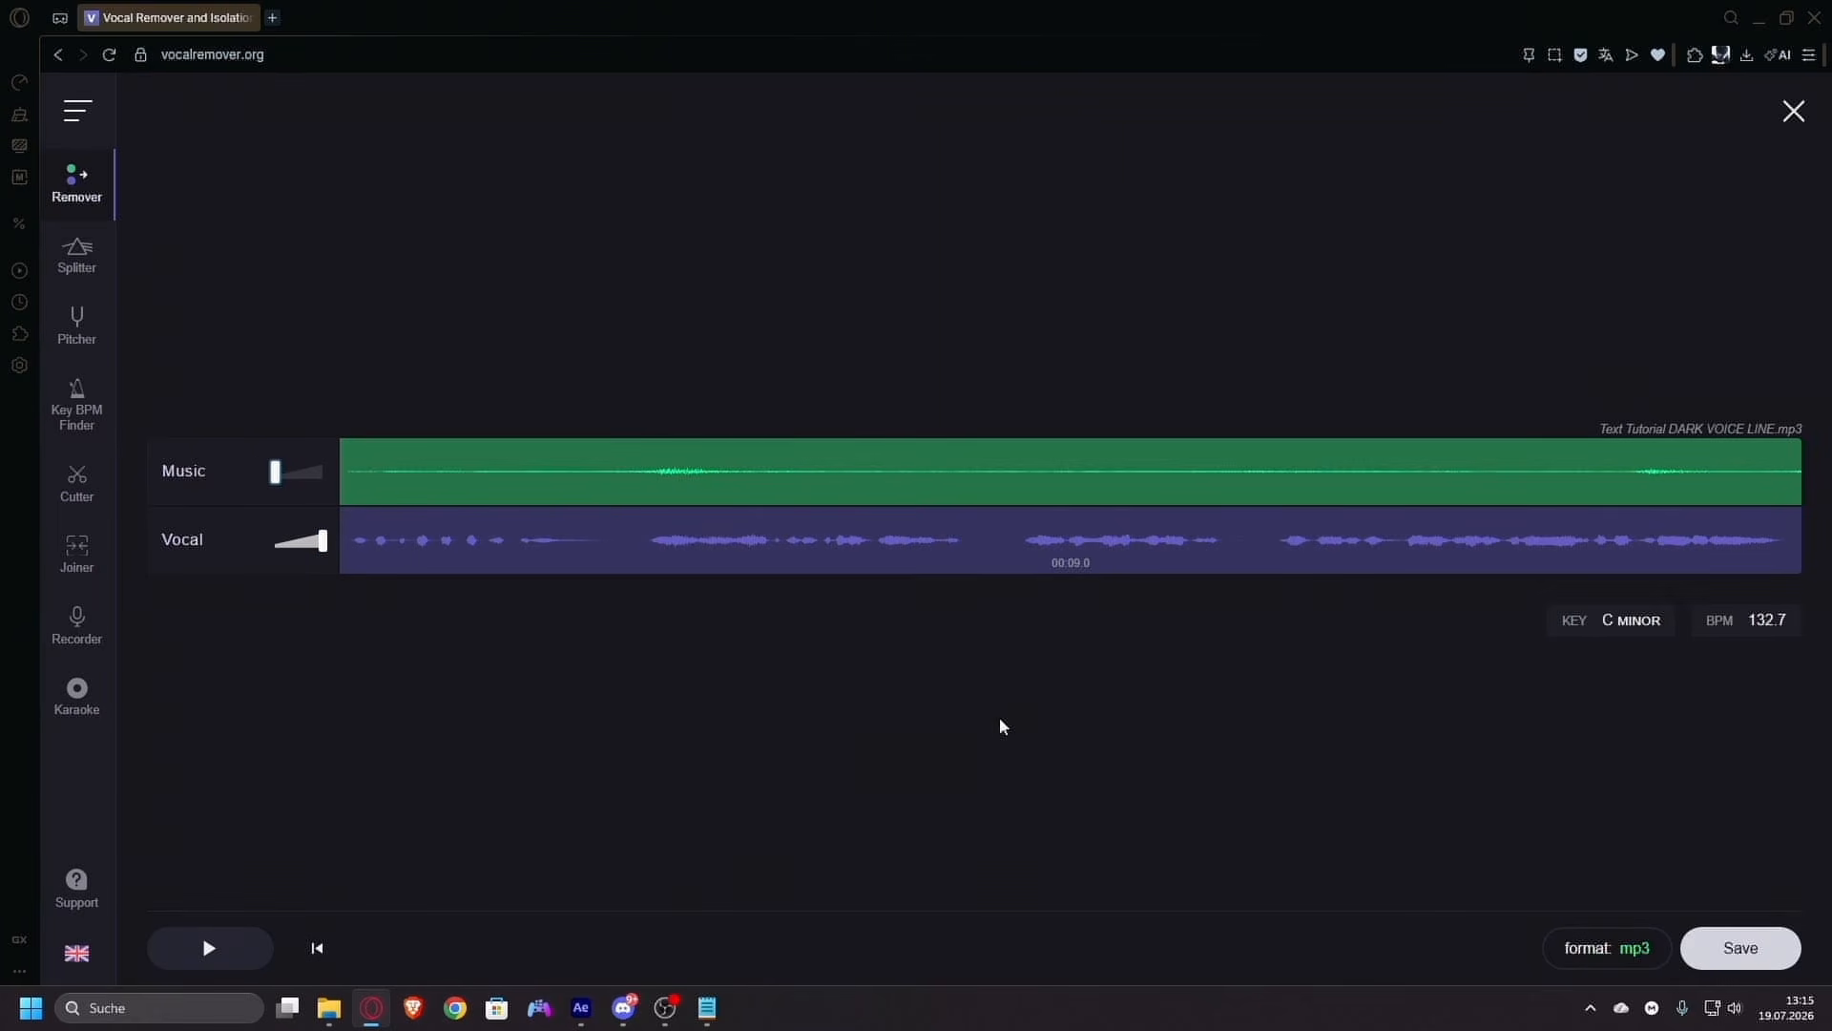
pyautogui.press('space')
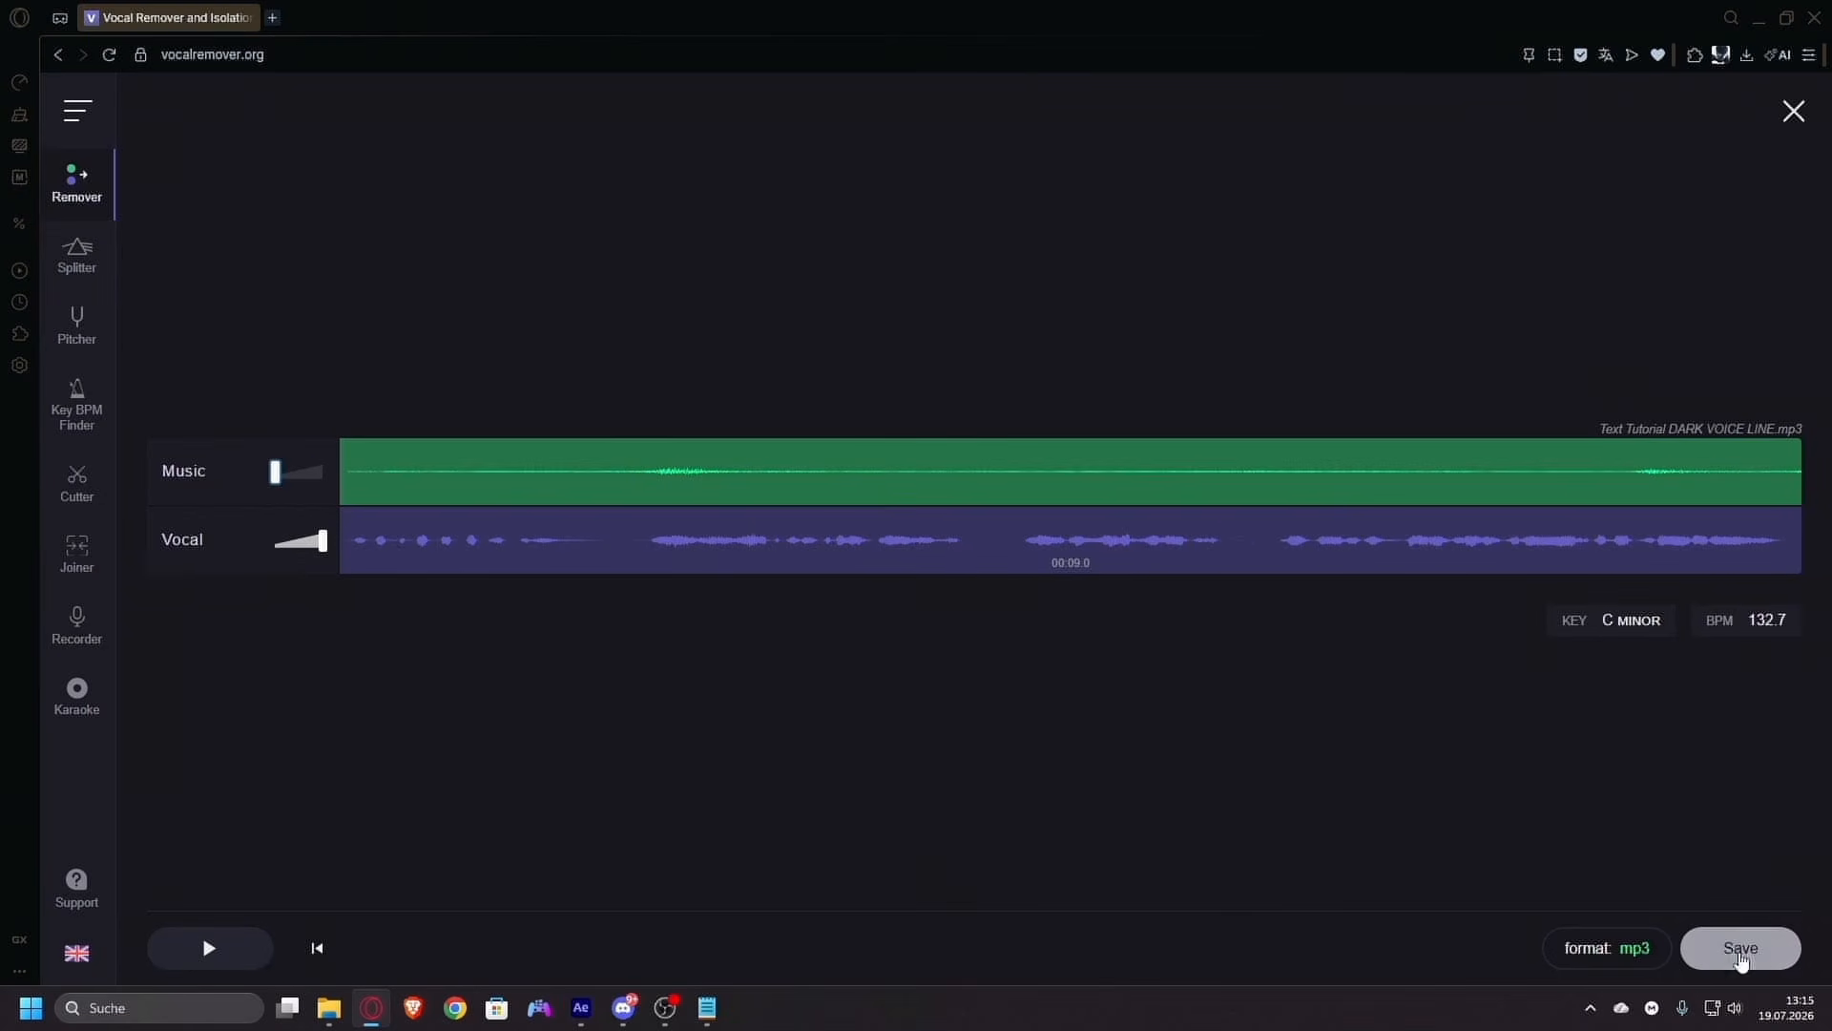
pyautogui.click(1739, 958)
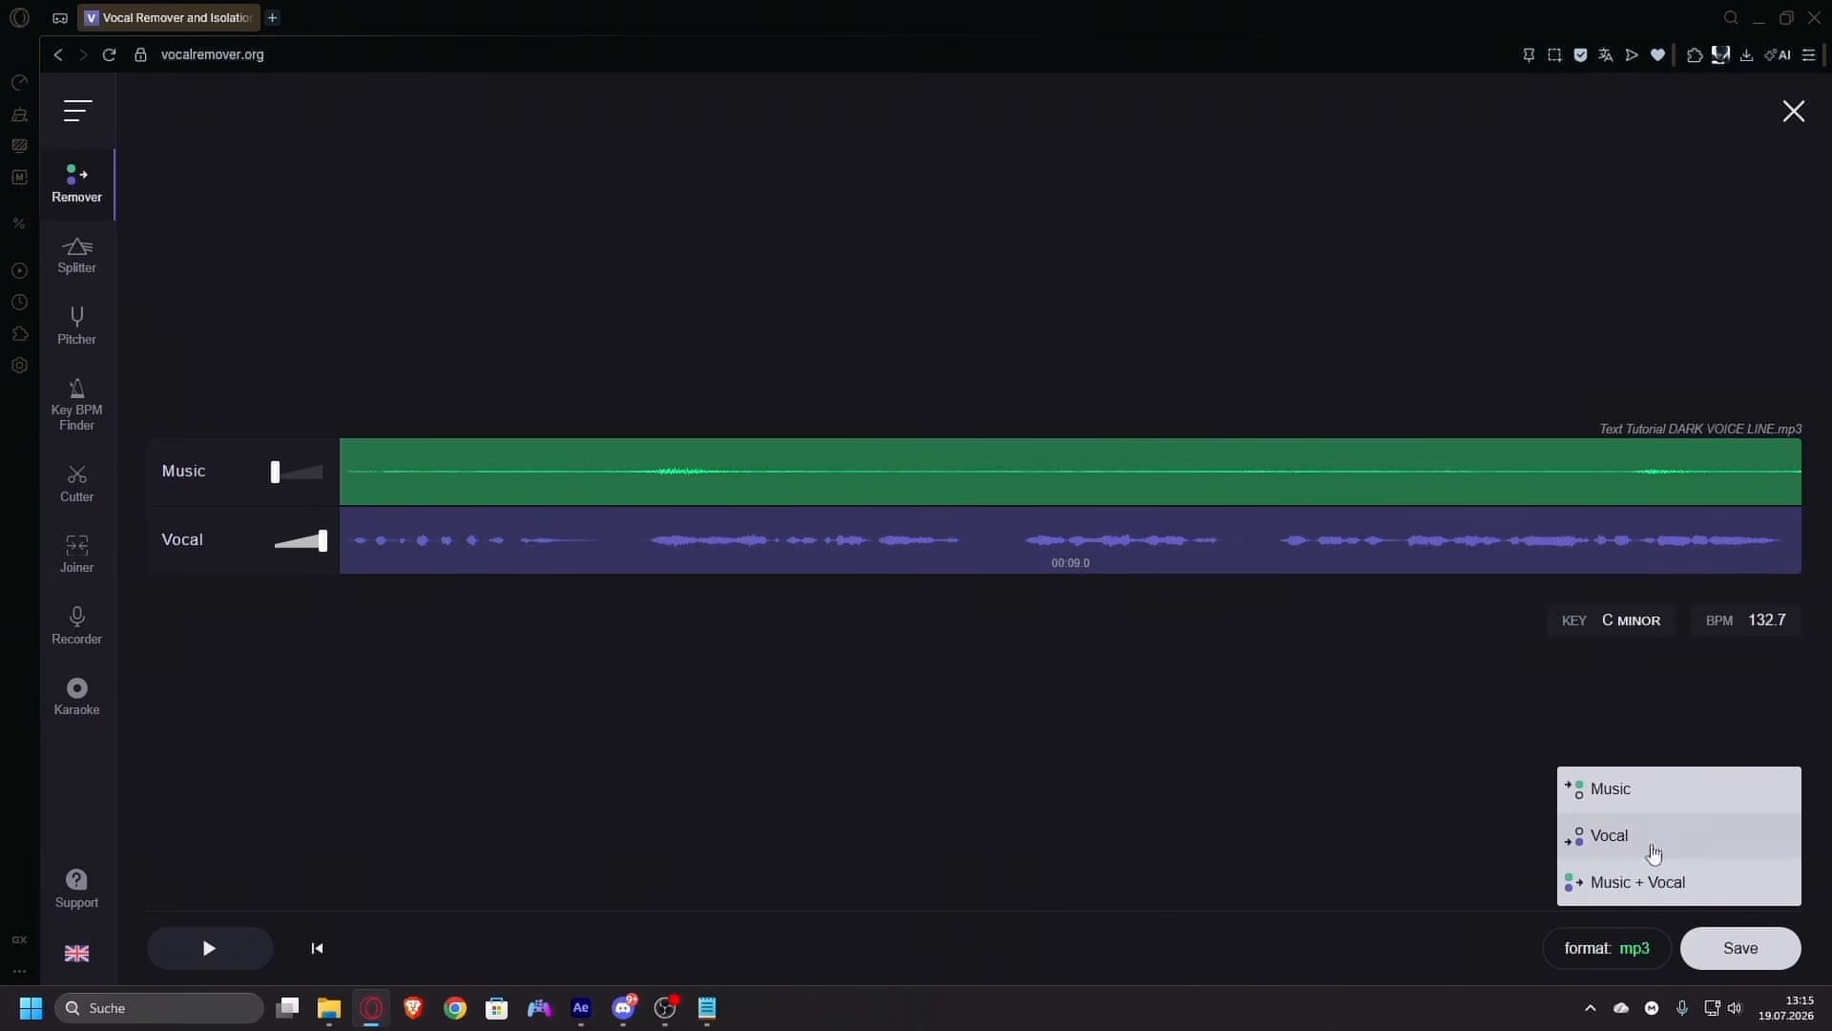
pyautogui.click(1625, 843)
pyautogui.click(1644, 848)
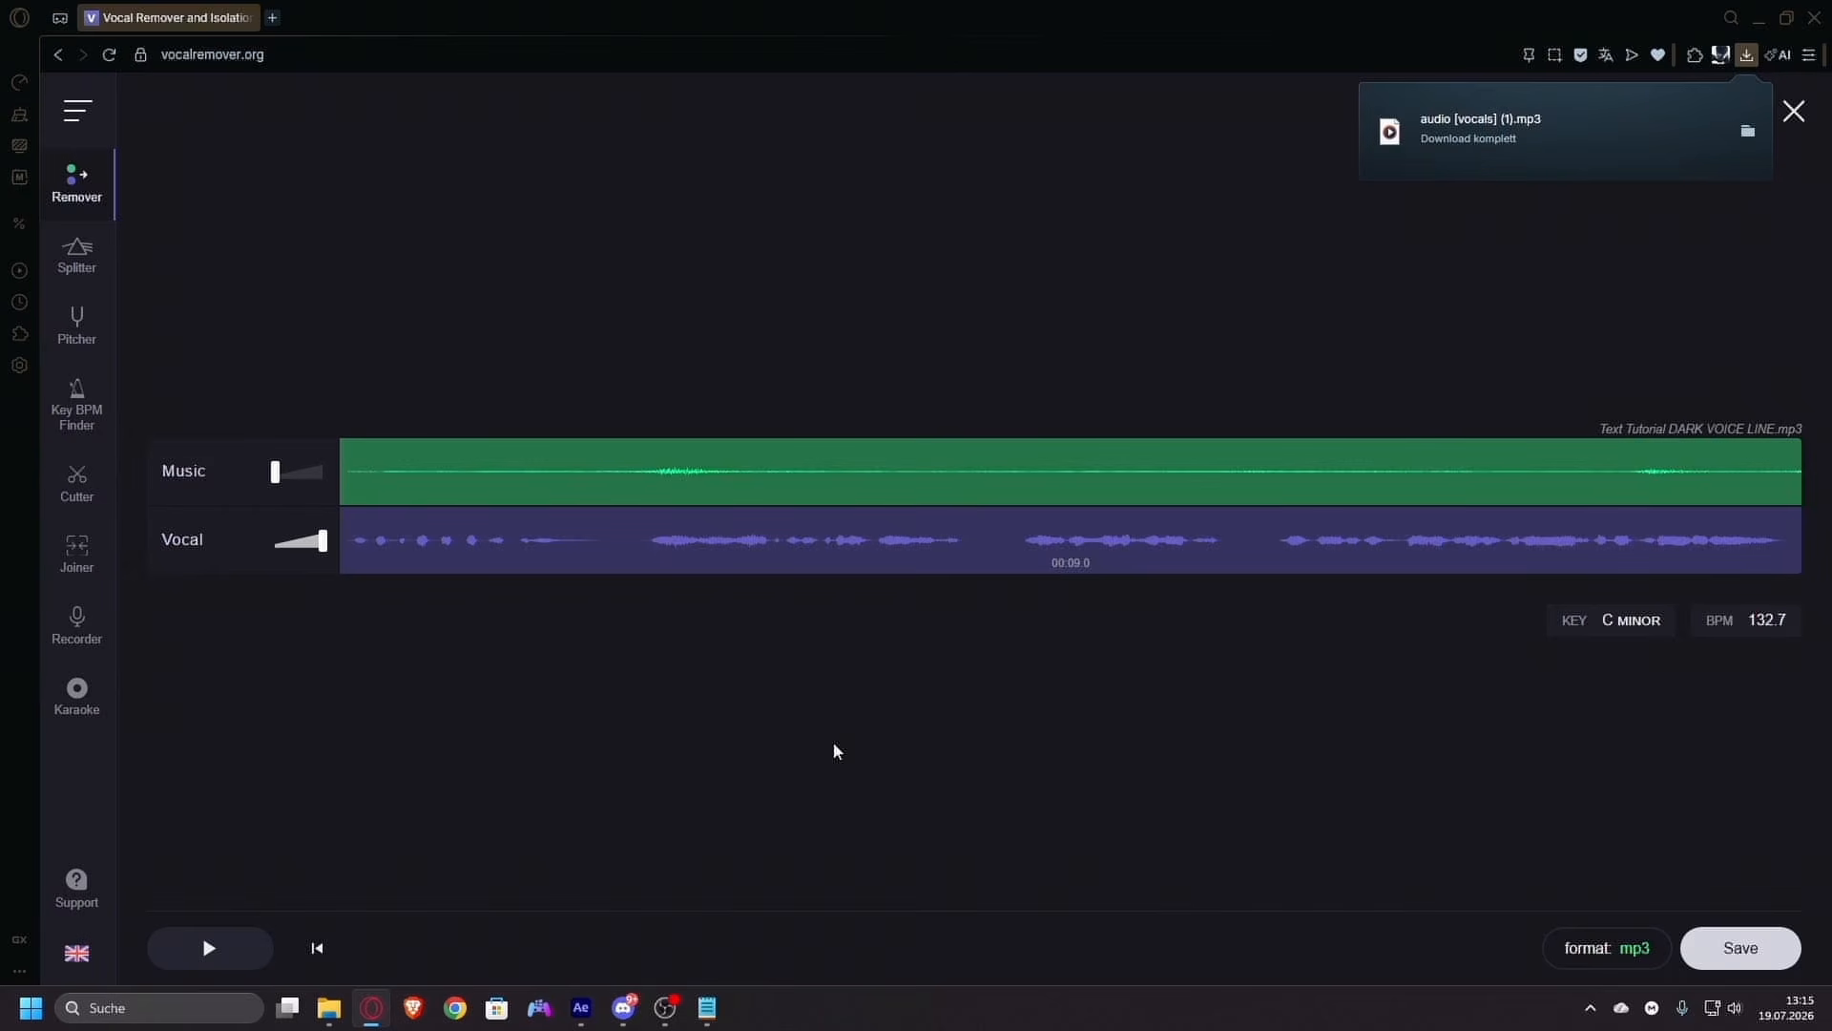
# - In File Explorer's Downloads folder, delete the original export and rename audio [vocals] (1) as Text Tutorial DARK VOICE LINE
pyautogui.click(329, 1007)
pyautogui.click(392, 392)
pyautogui.click(552, 353)
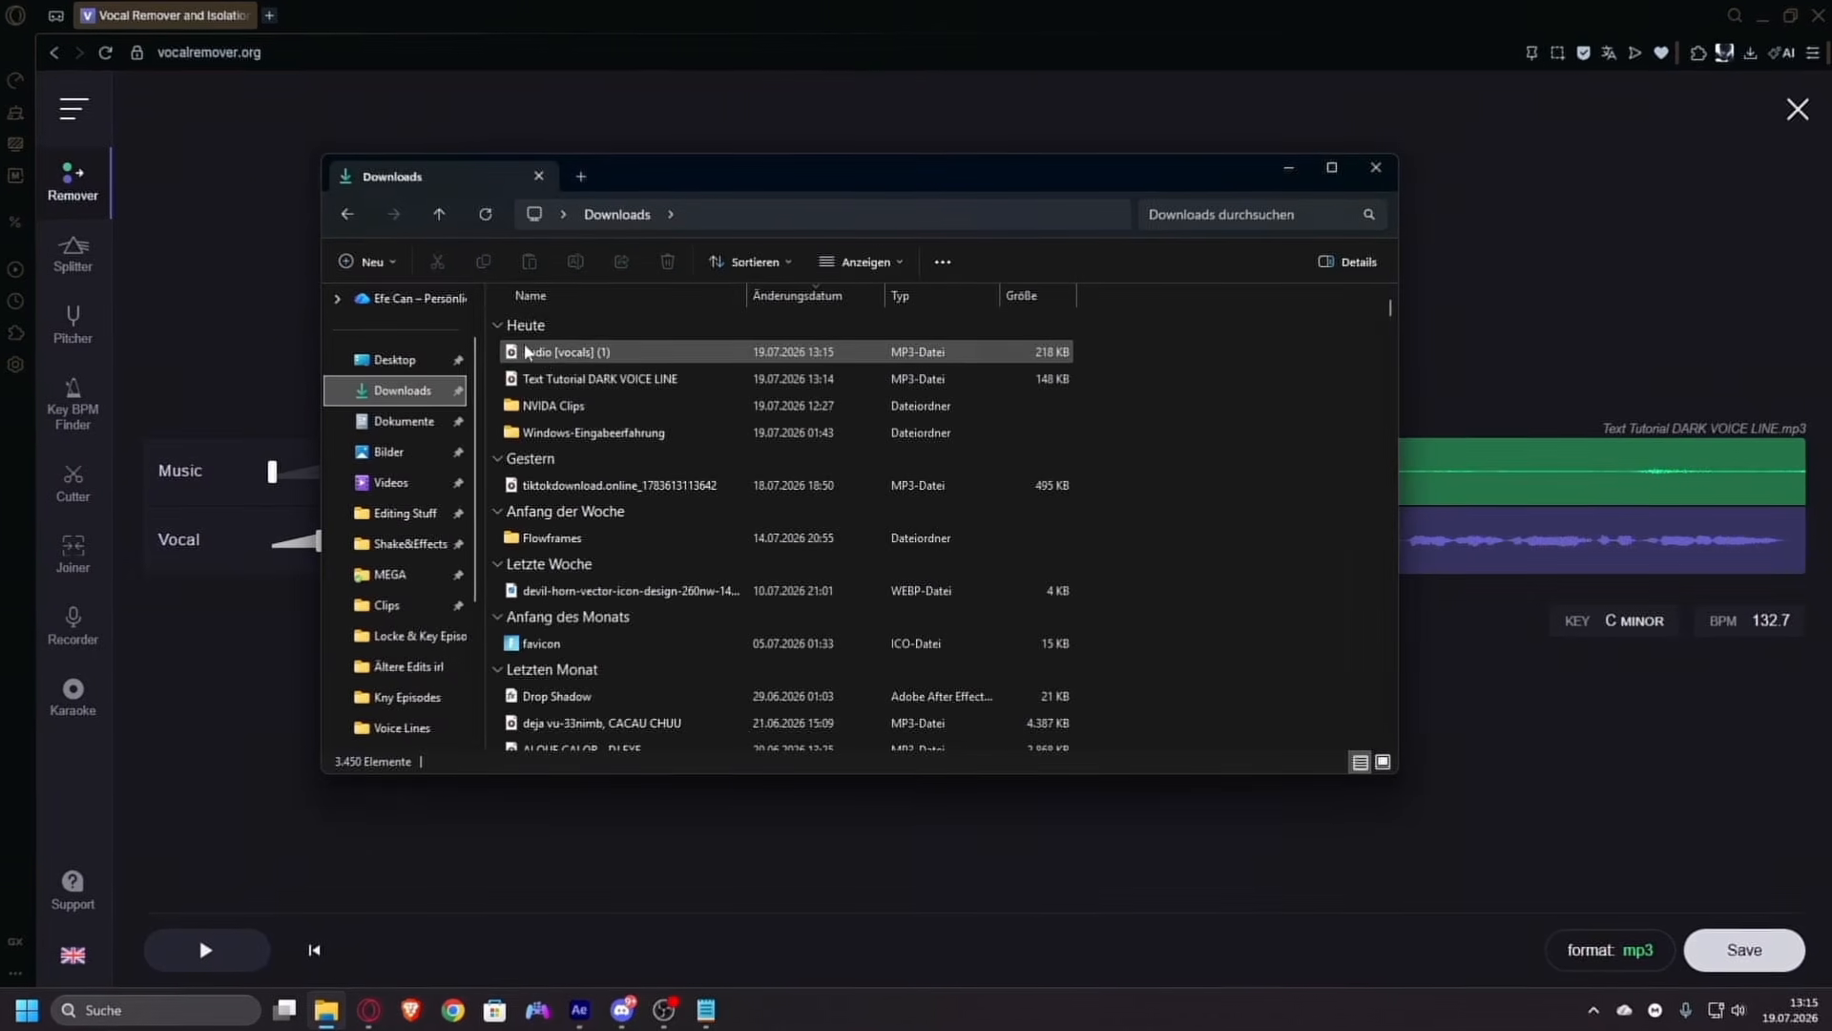
pyautogui.click(572, 378)
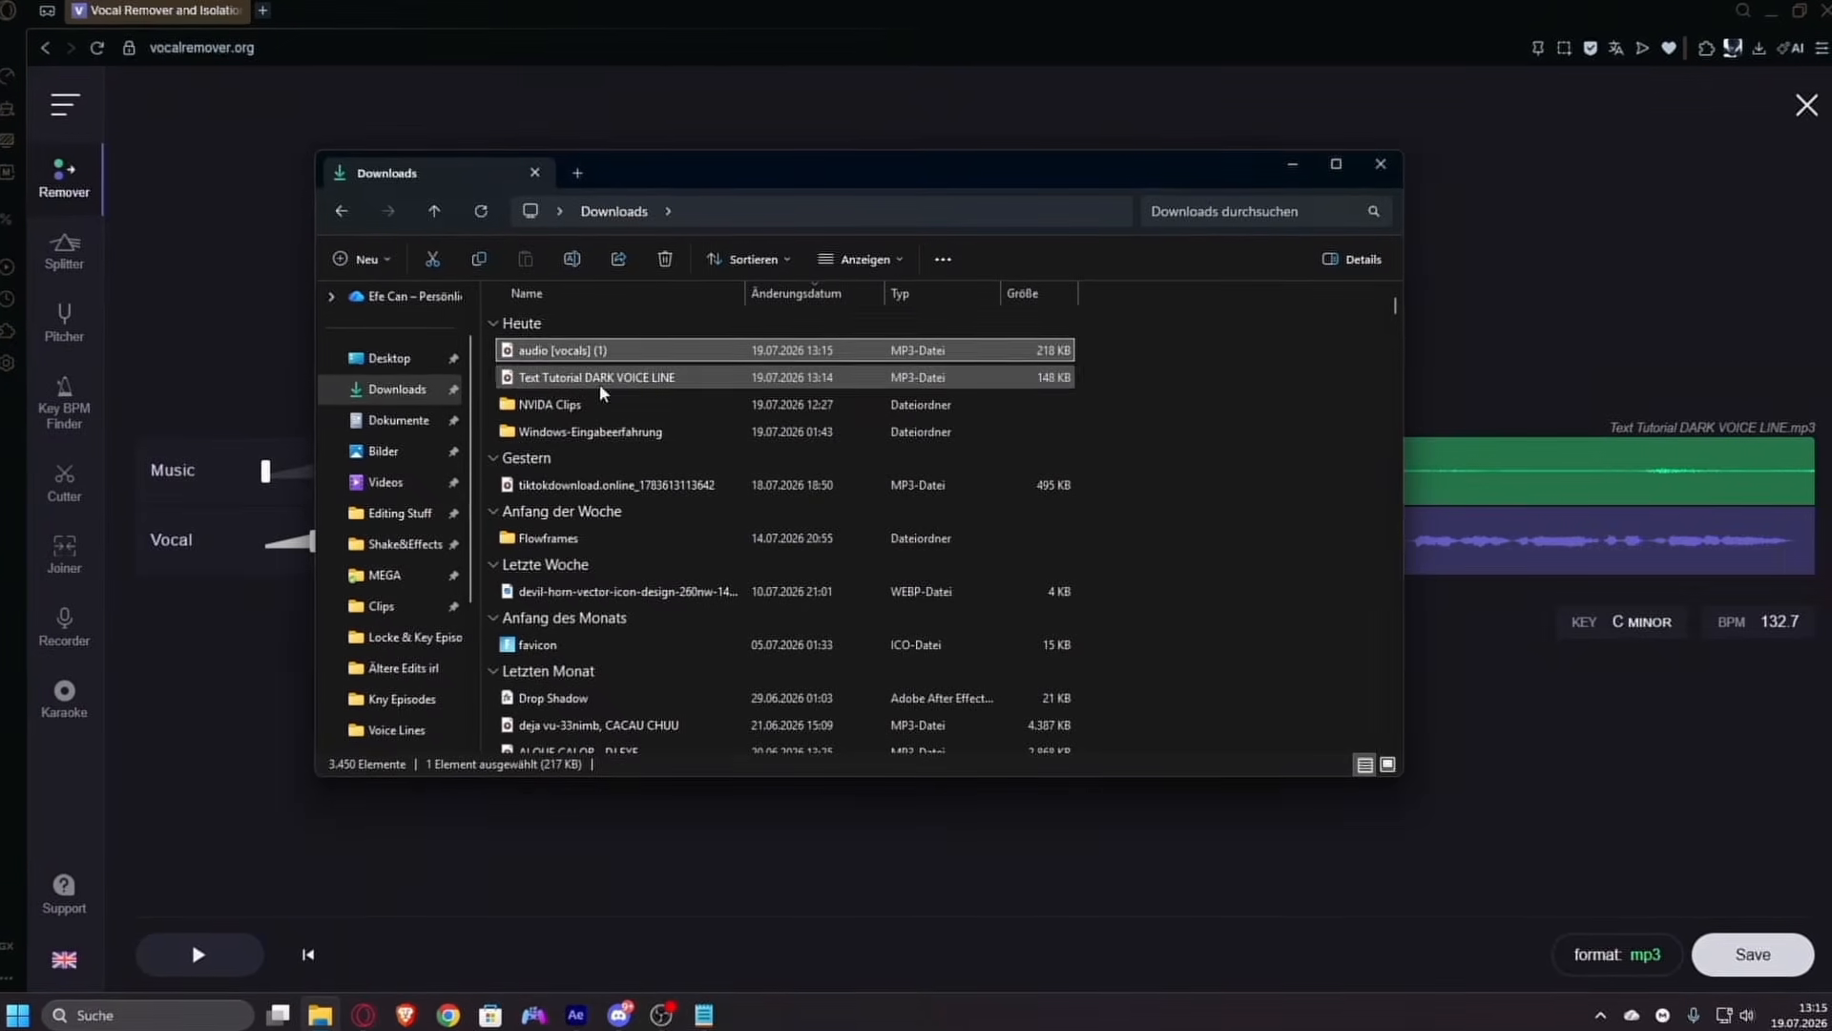
pyautogui.click(570, 258)
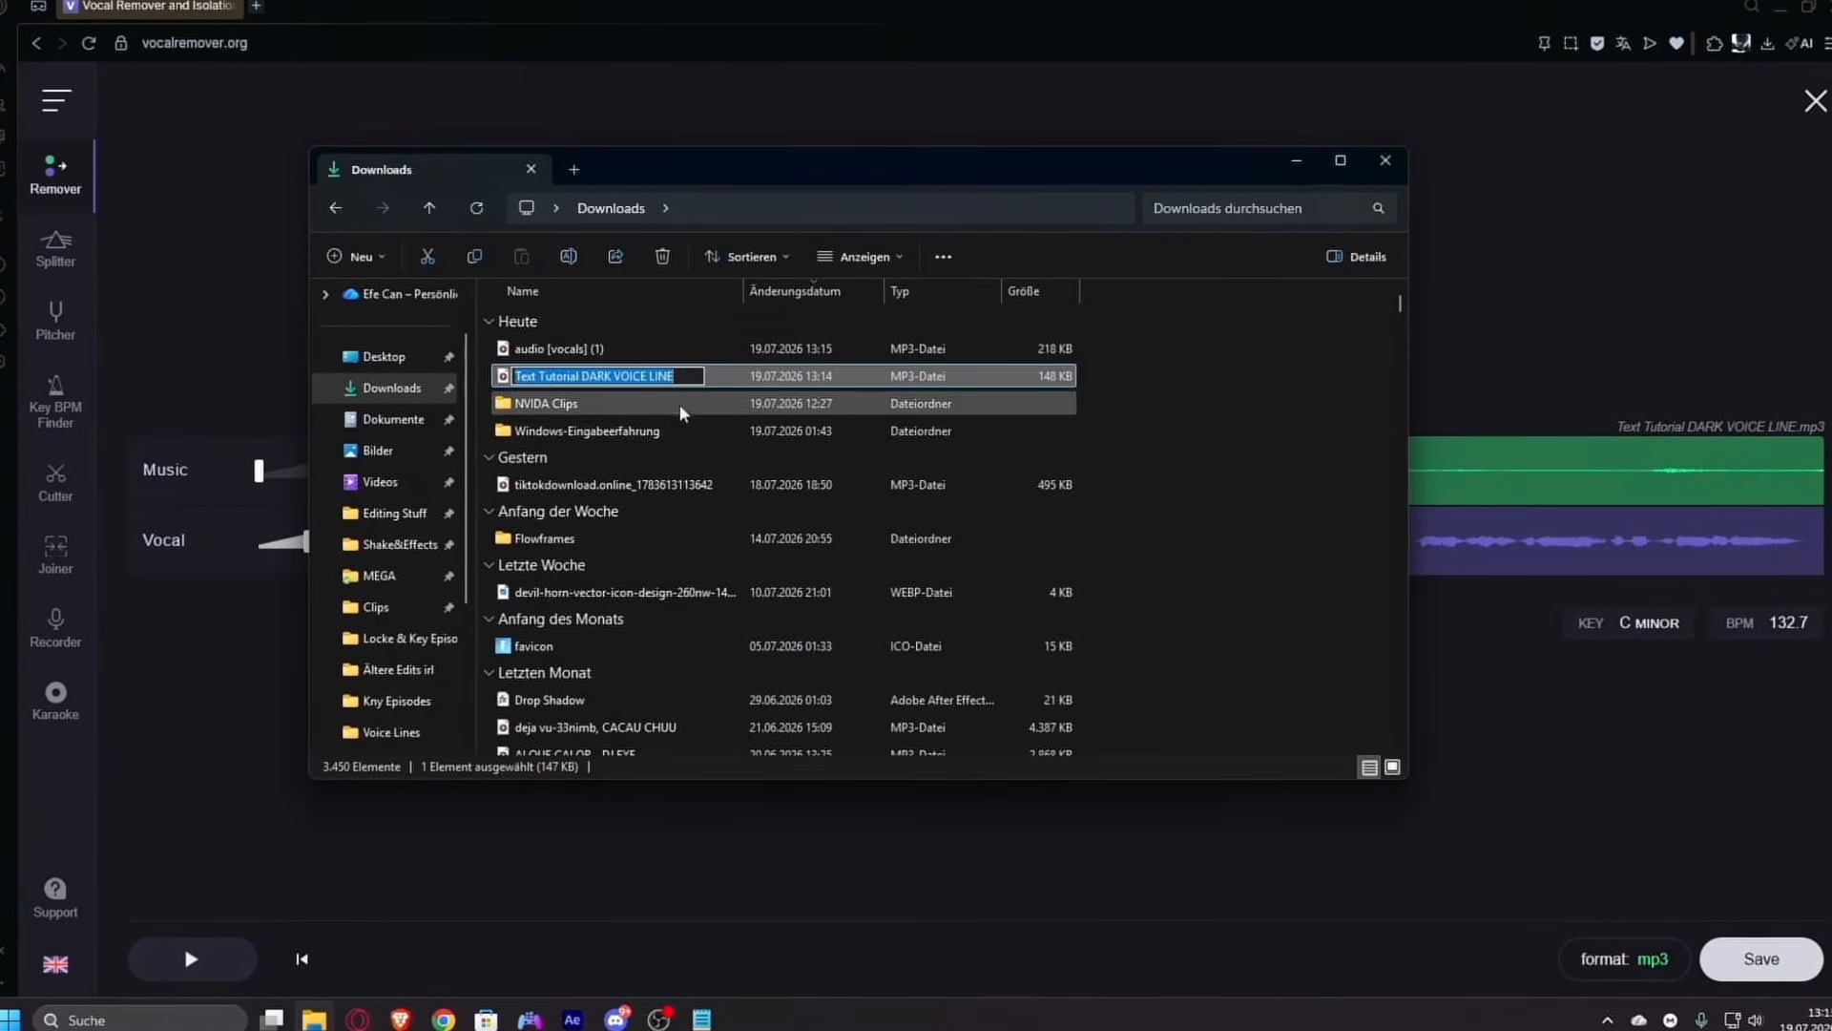
pyautogui.click(723, 380)
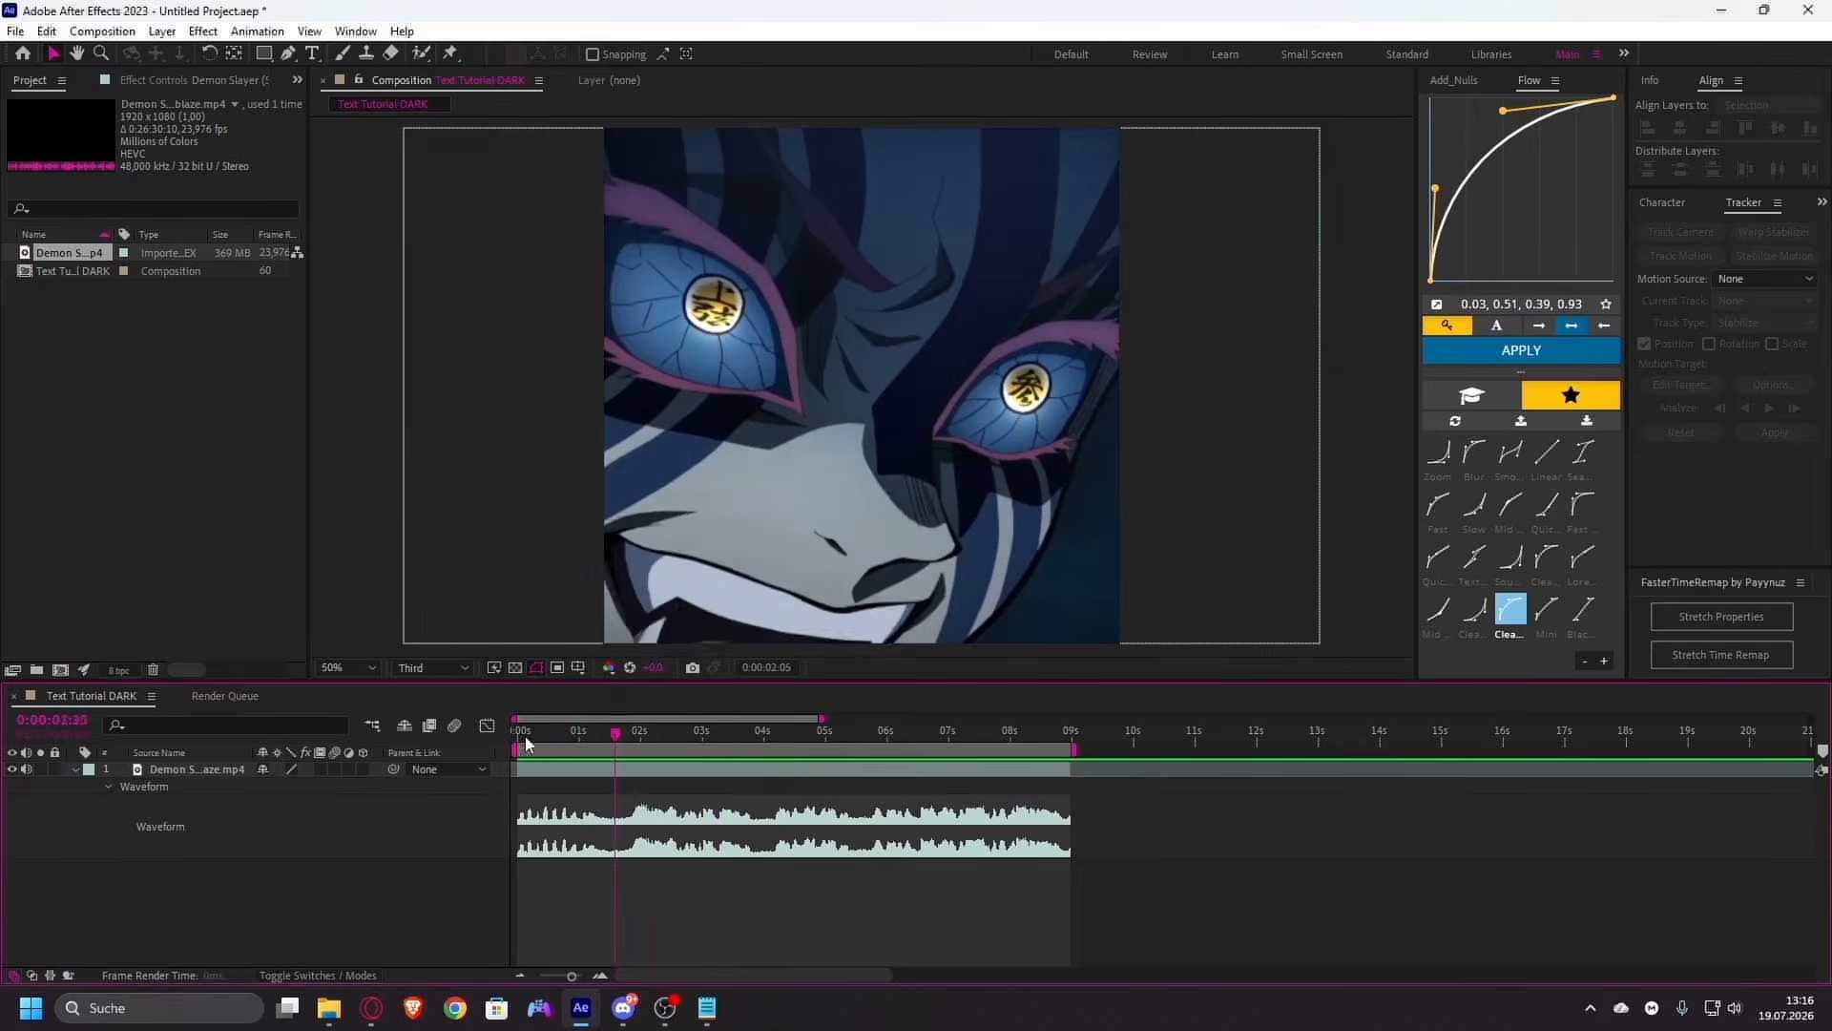
# - In After Effects, import Text Tutorial DARK VOICE LINE.mp3 from Downloads and place it below the video layer, starting at 0:00
pyautogui.click(524, 740)
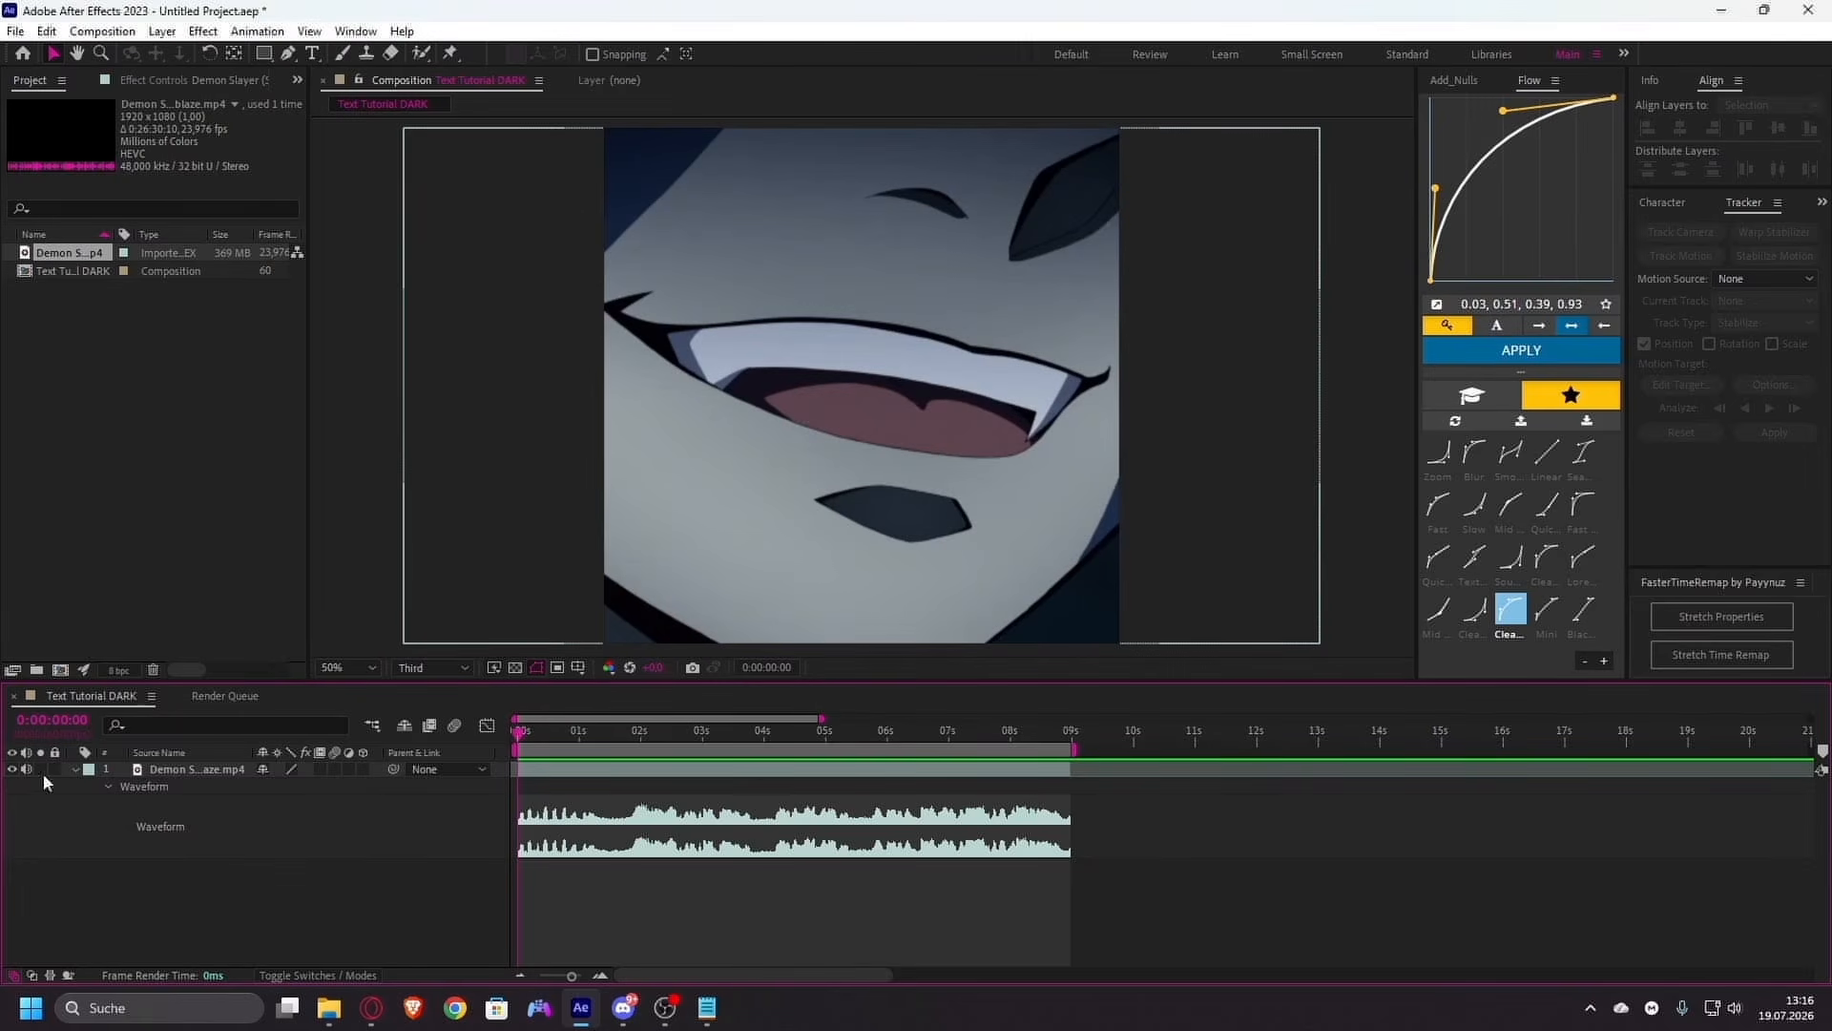
pyautogui.click(329, 1010)
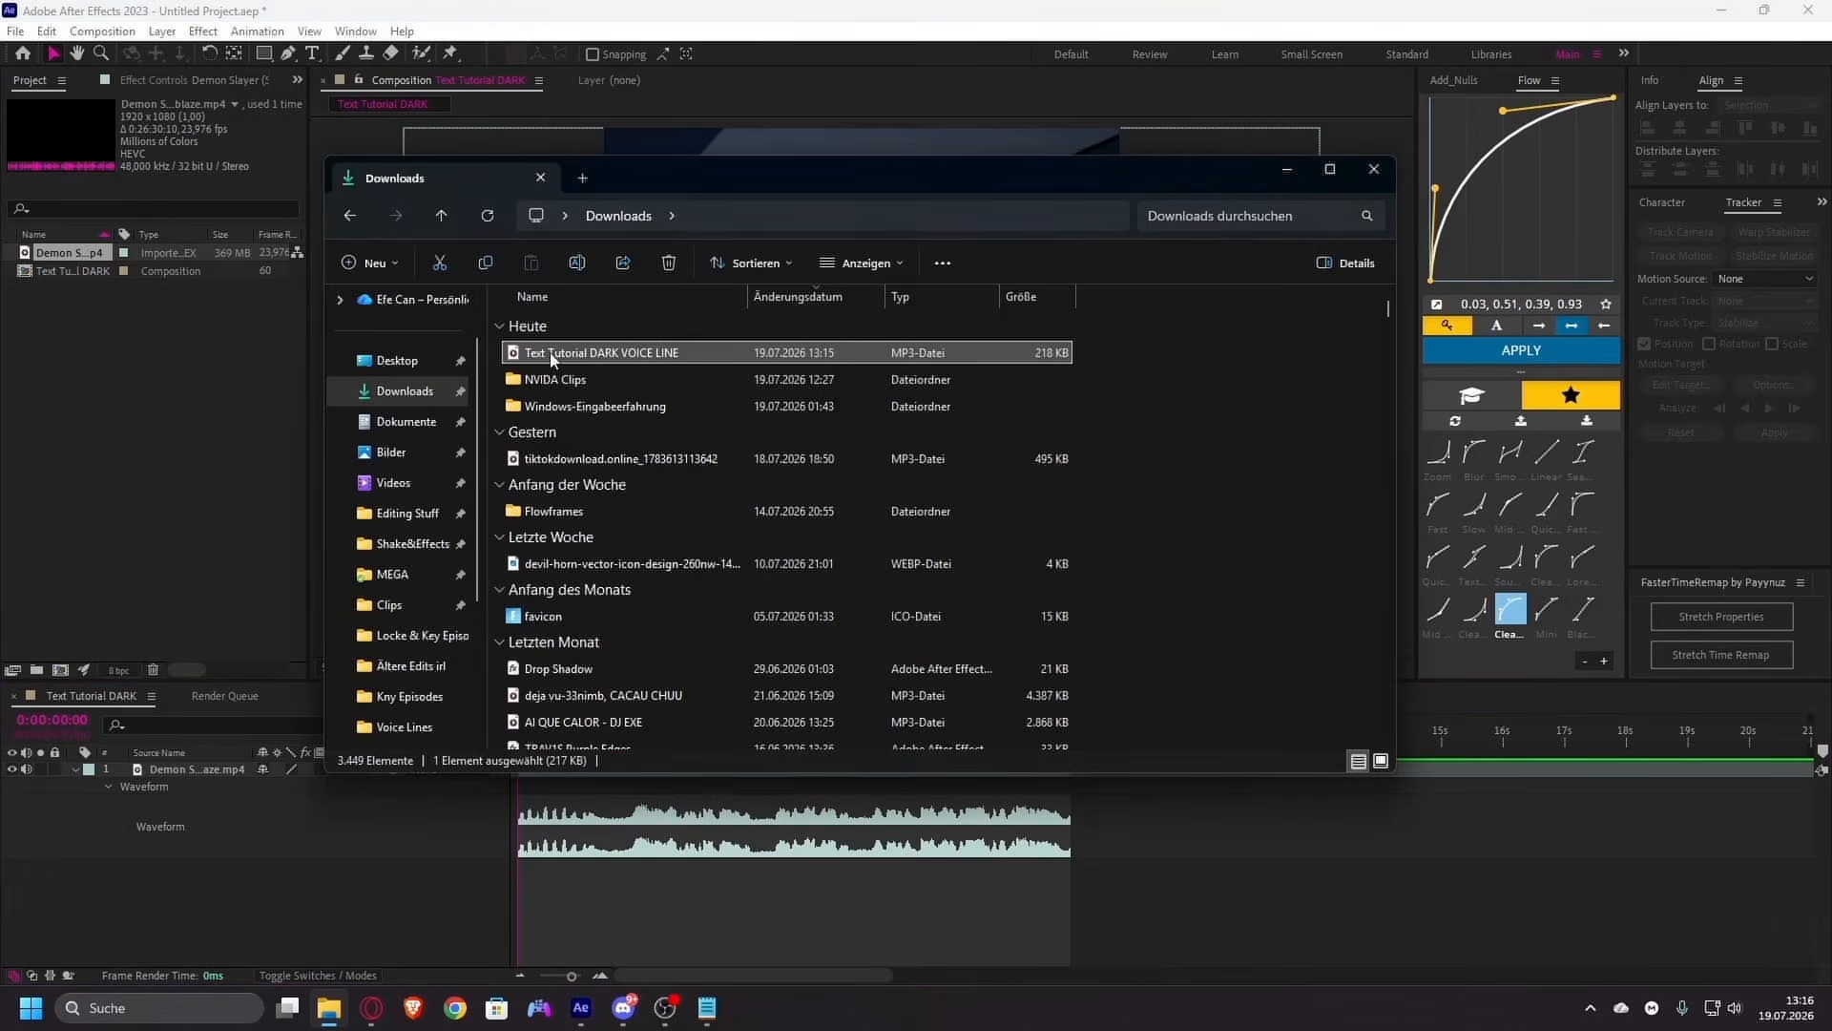
pyautogui.moveTo(552, 358); pyautogui.dragTo(191, 405)
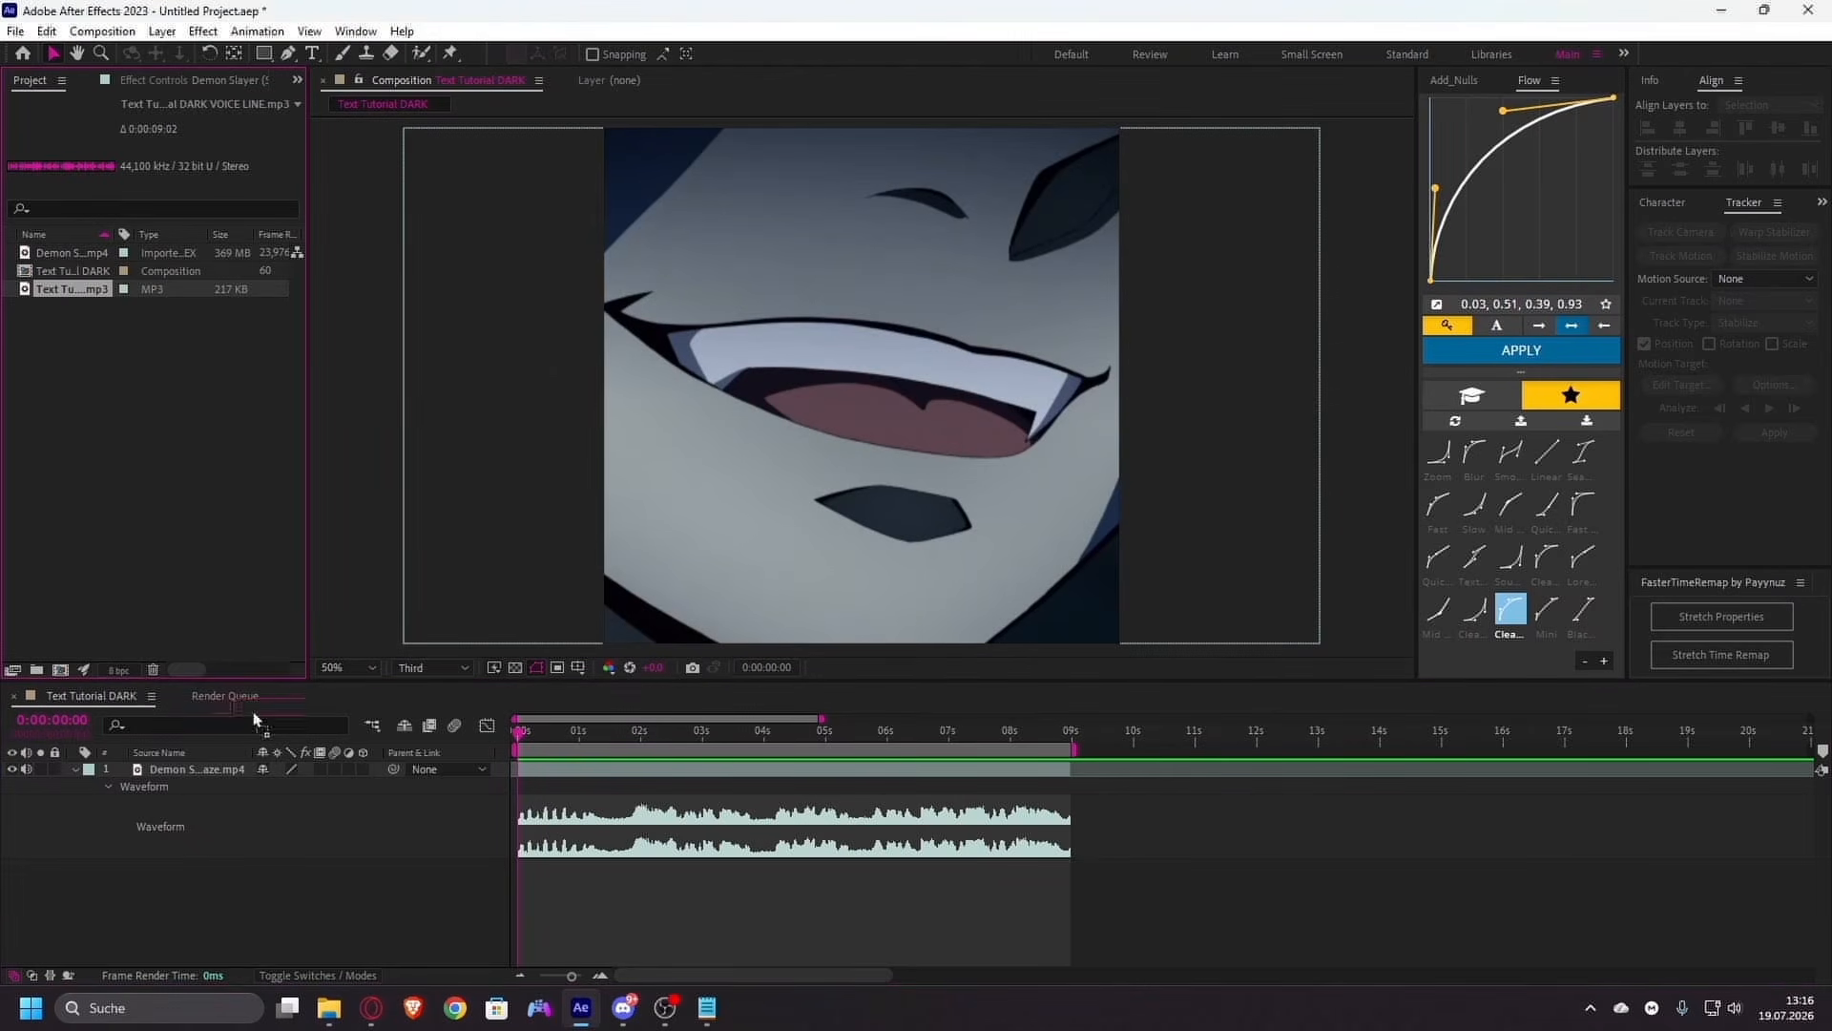
pyautogui.moveTo(158, 771); pyautogui.dragTo(157, 771)
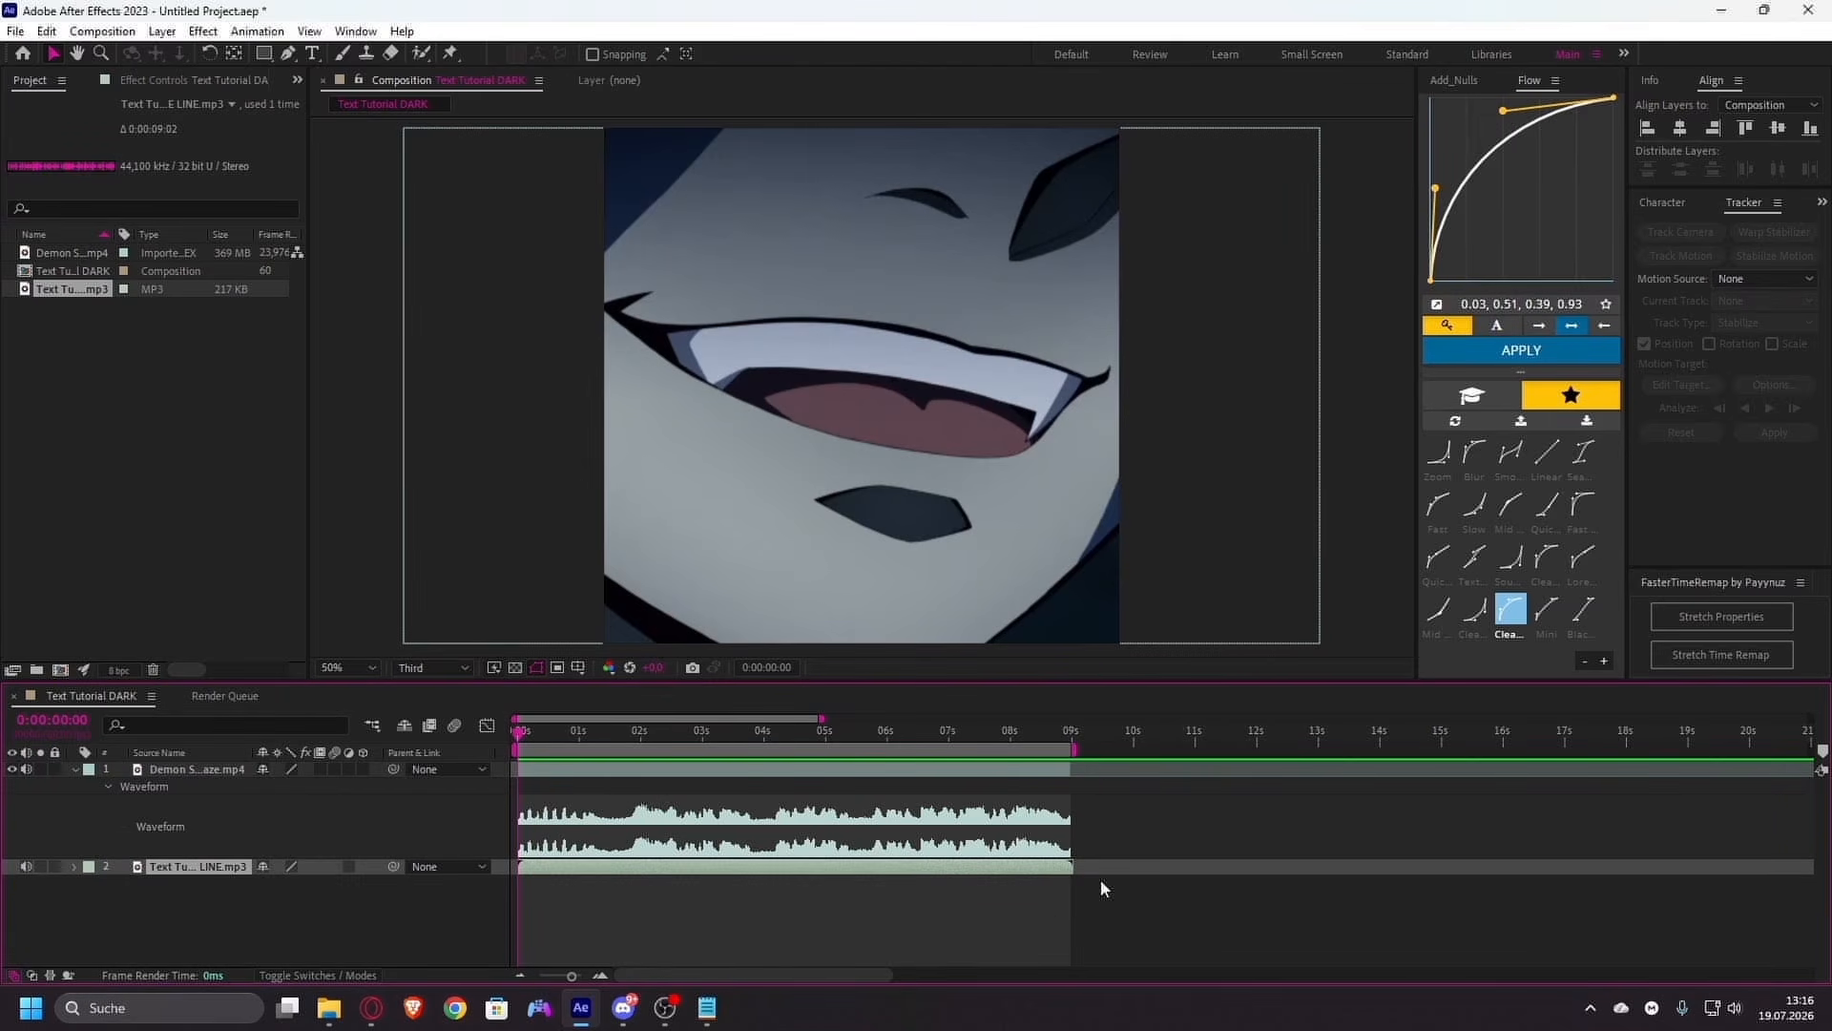
# - Move the playhead to the video clip's end at 0:00:08:59 and show the voice-line layer's waveform
pyautogui.scroll(5, 1029, 880)
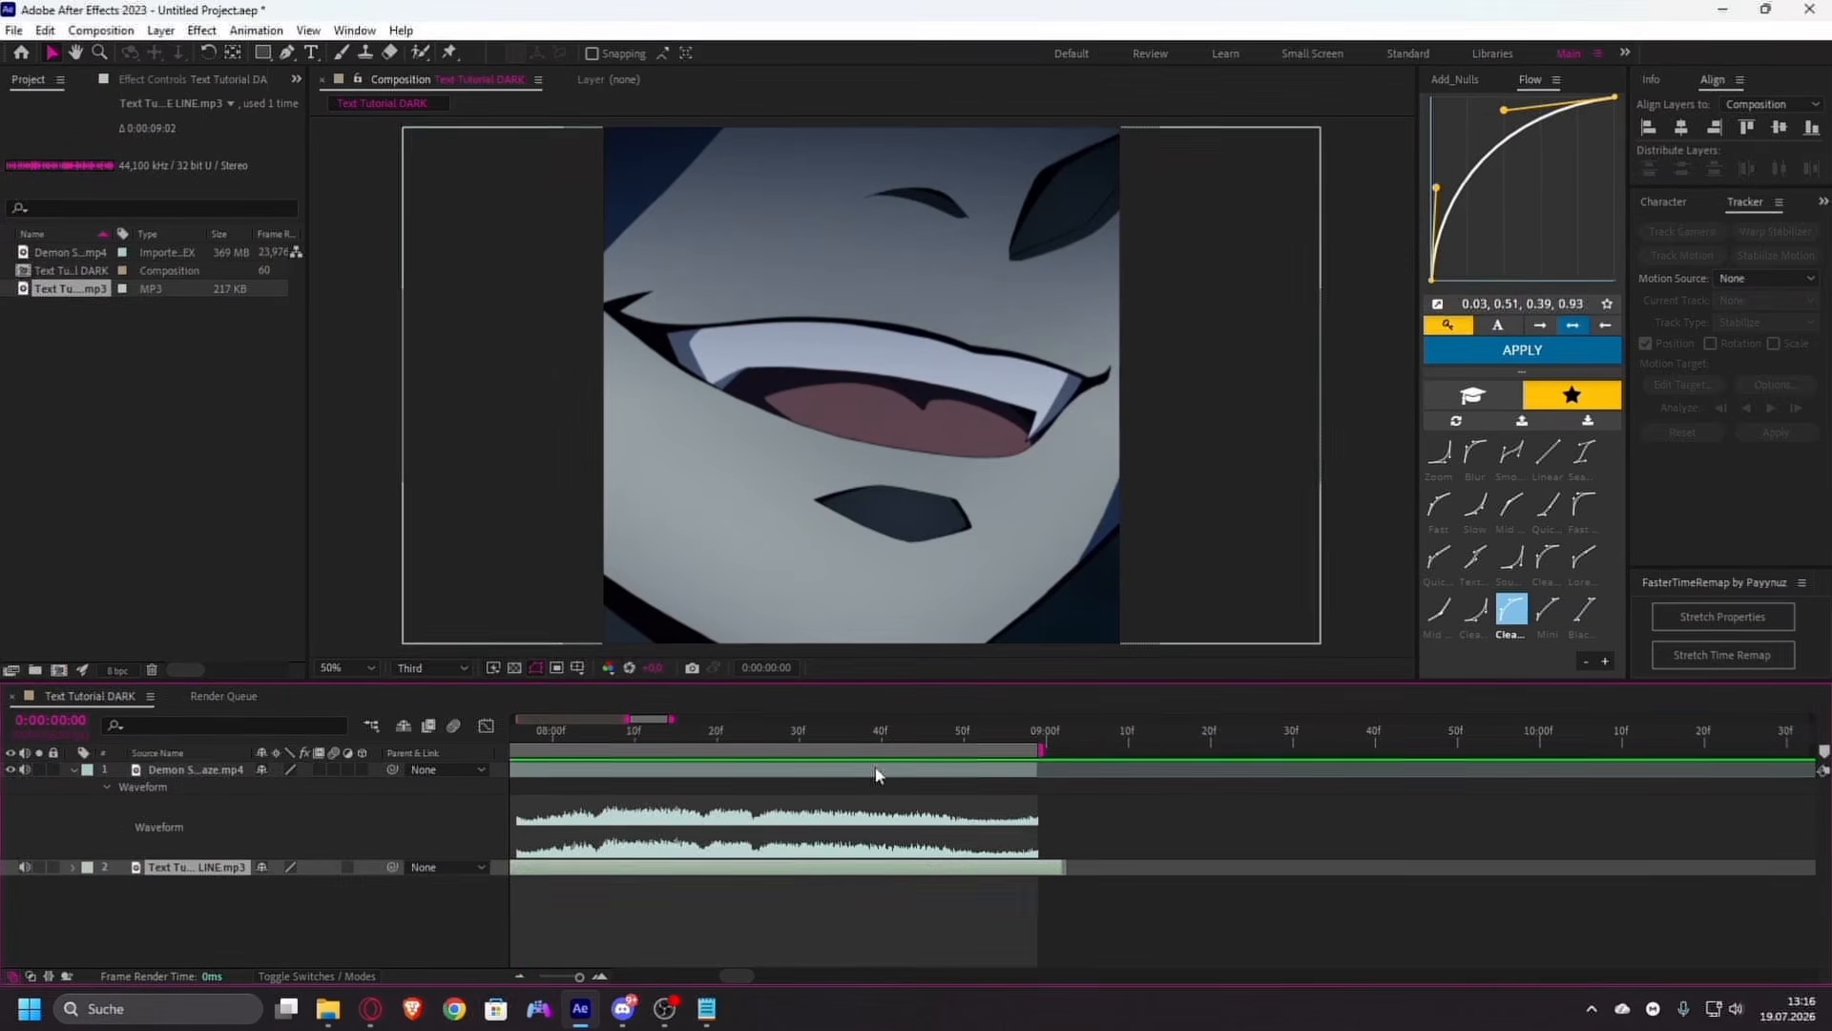
pyautogui.click(1040, 731)
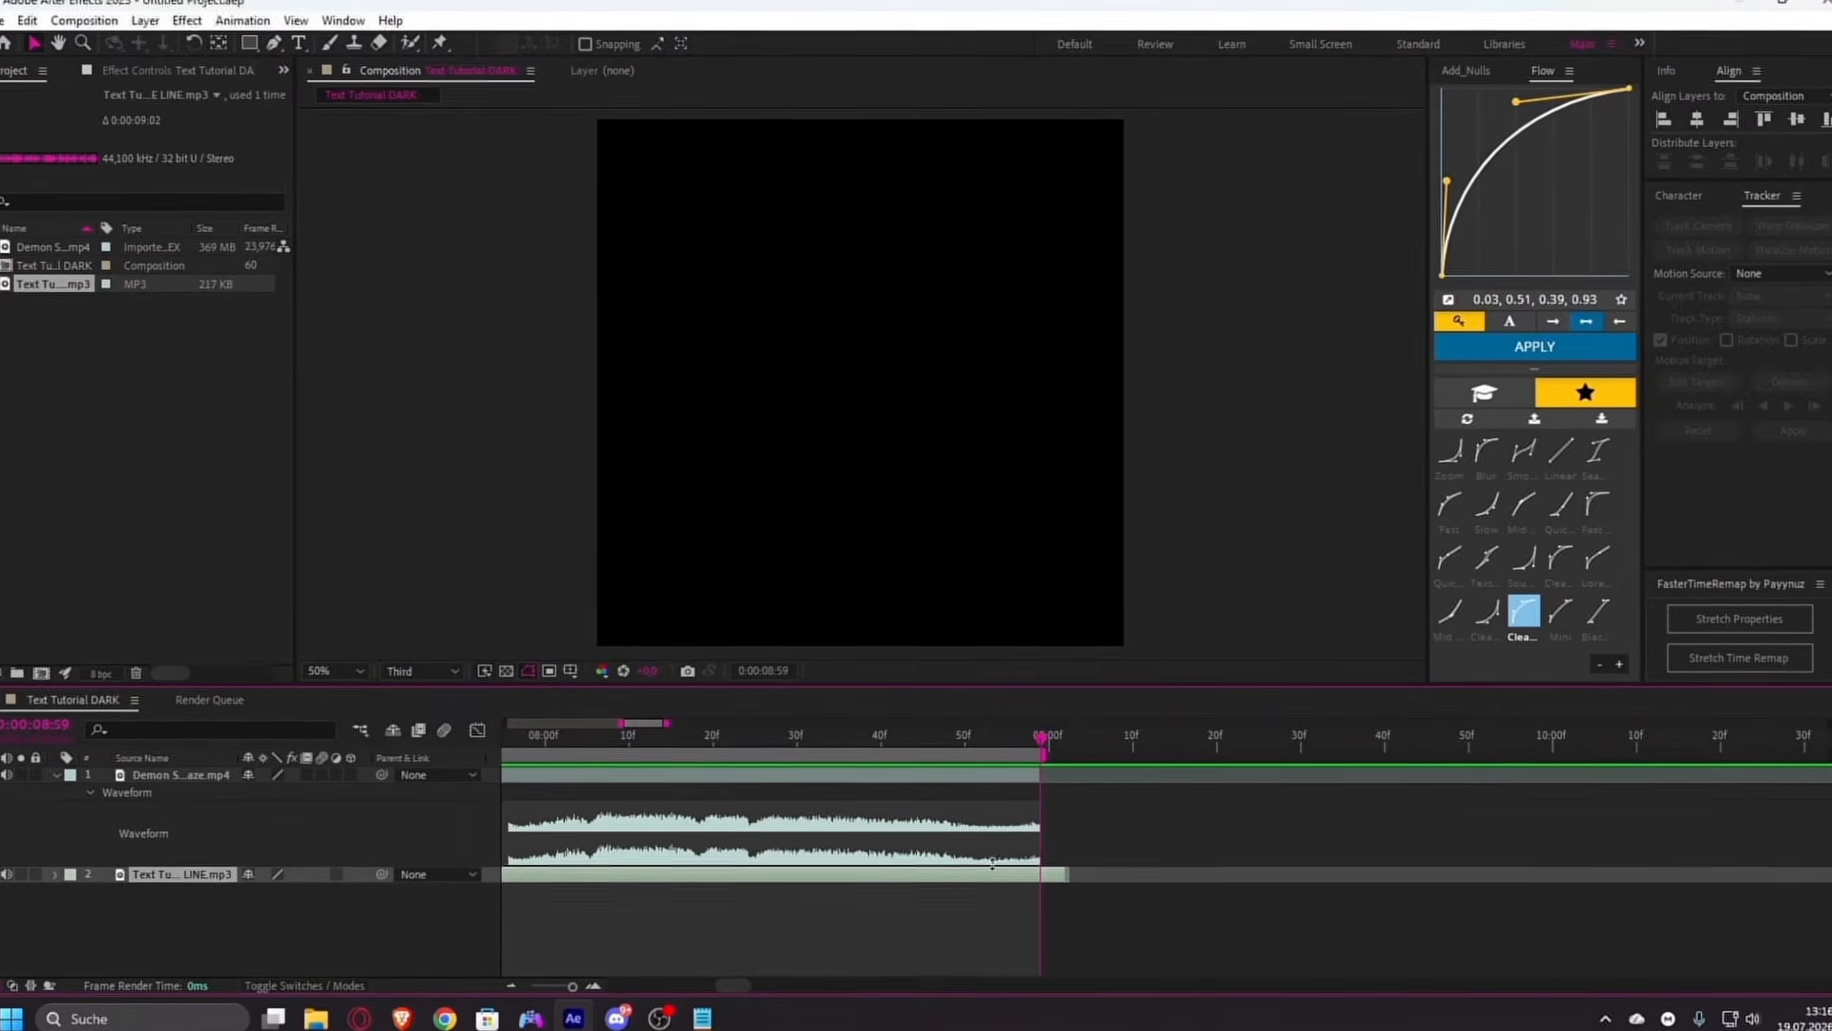
pyautogui.press('l')
pyautogui.press('l')
pyautogui.scroll(-1, 1040, 950)
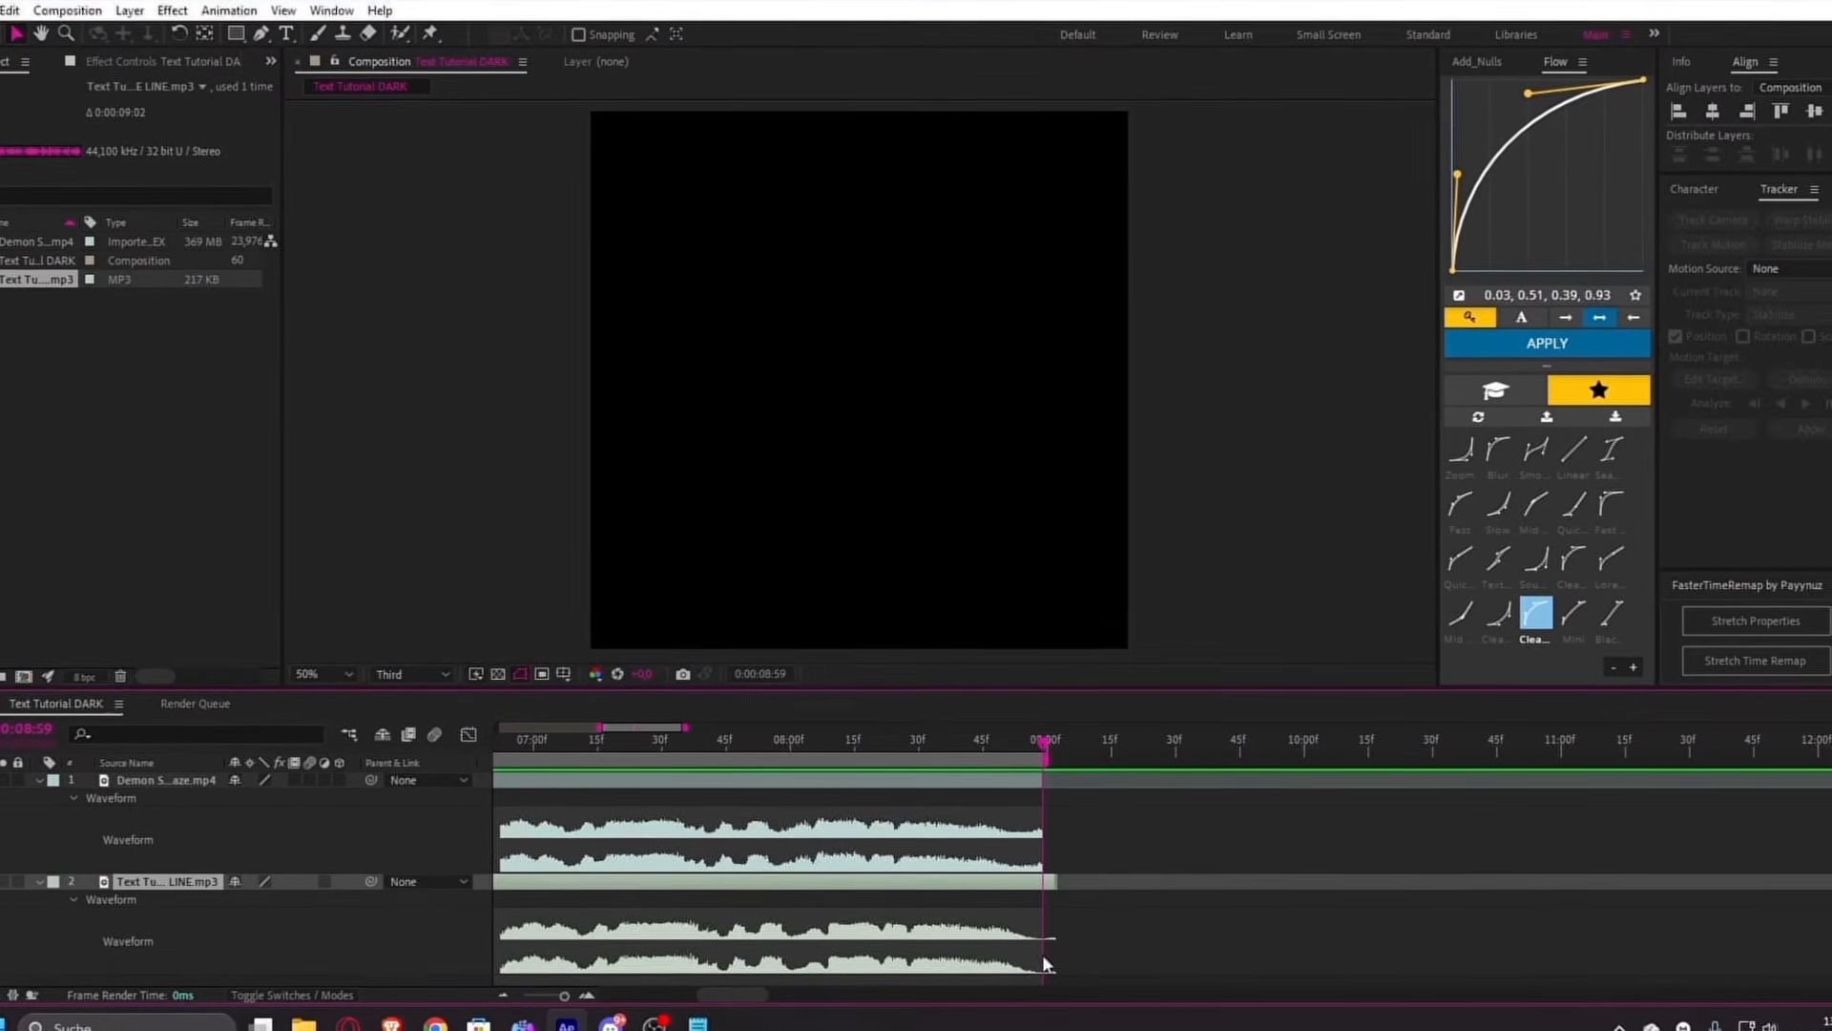
# - Compare the first peaks of the video's and voice line's waveforms around 0:00:00:26 to check their sync
pyautogui.scroll(1, 908, 955)
pyautogui.moveTo(725, 994); pyautogui.dragTo(535, 1004)
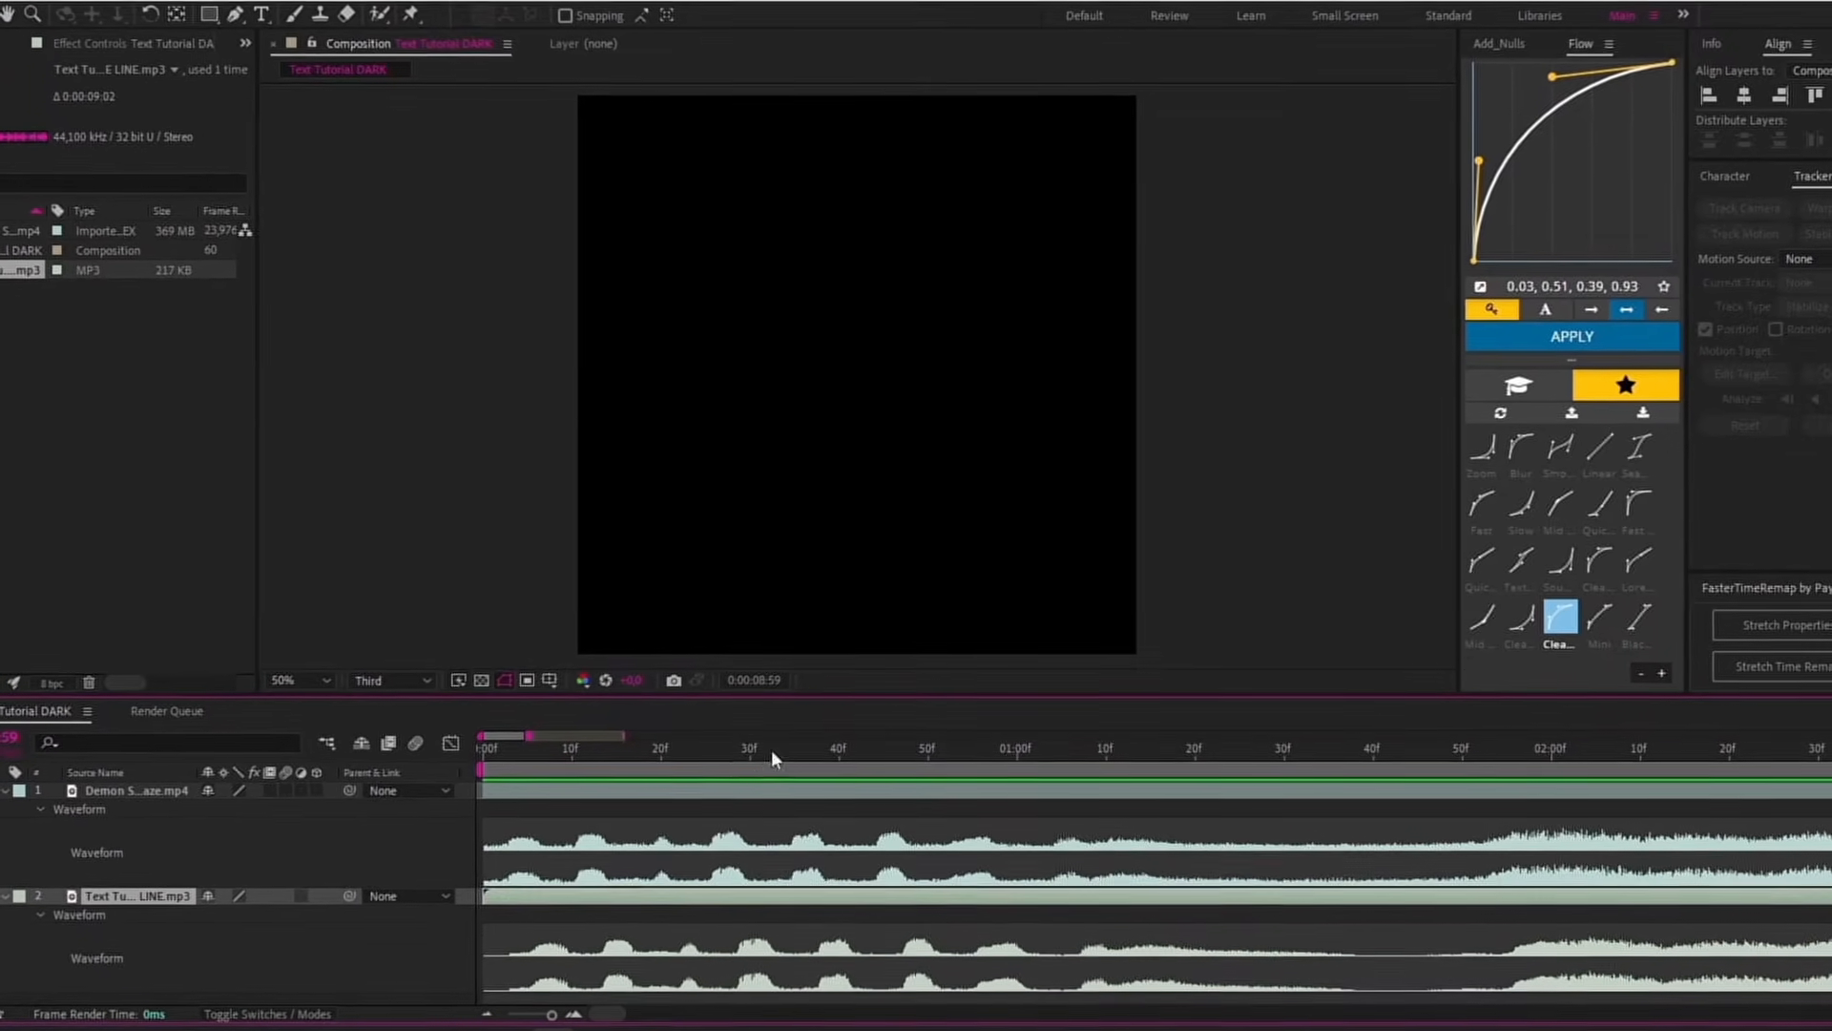
pyautogui.click(713, 750)
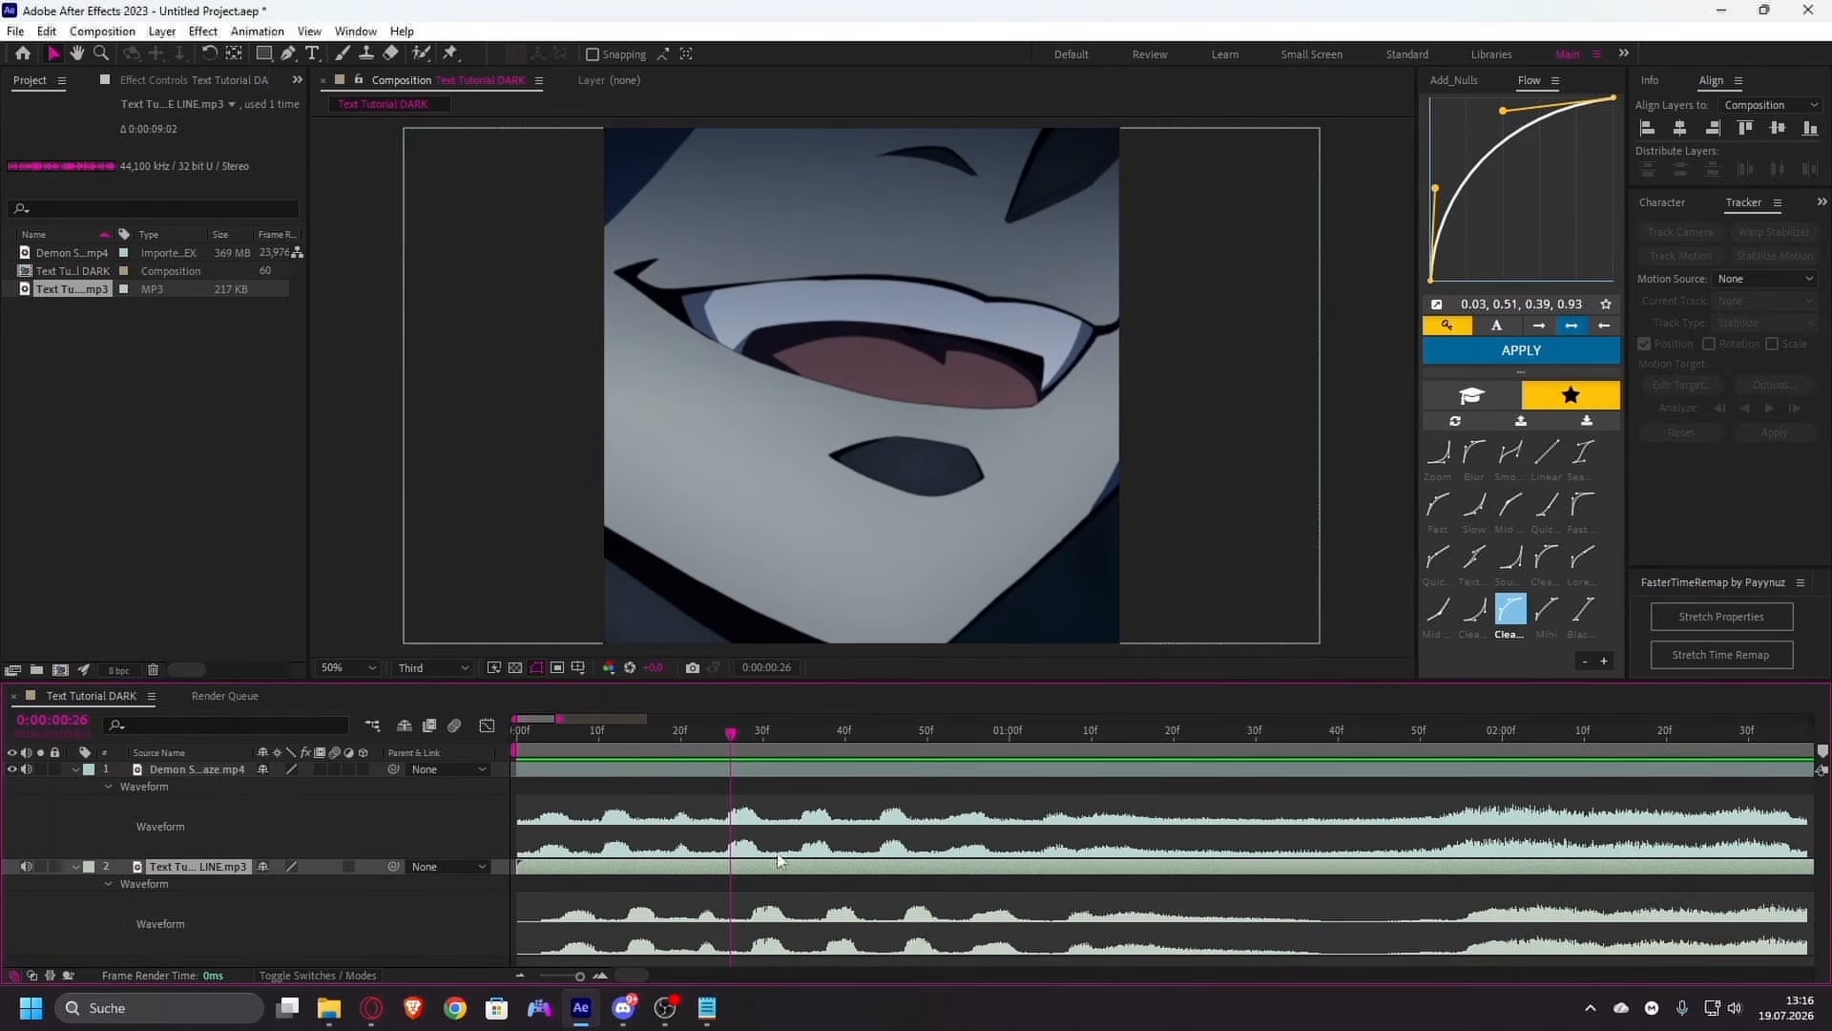
pyautogui.scroll(1, 700, 874)
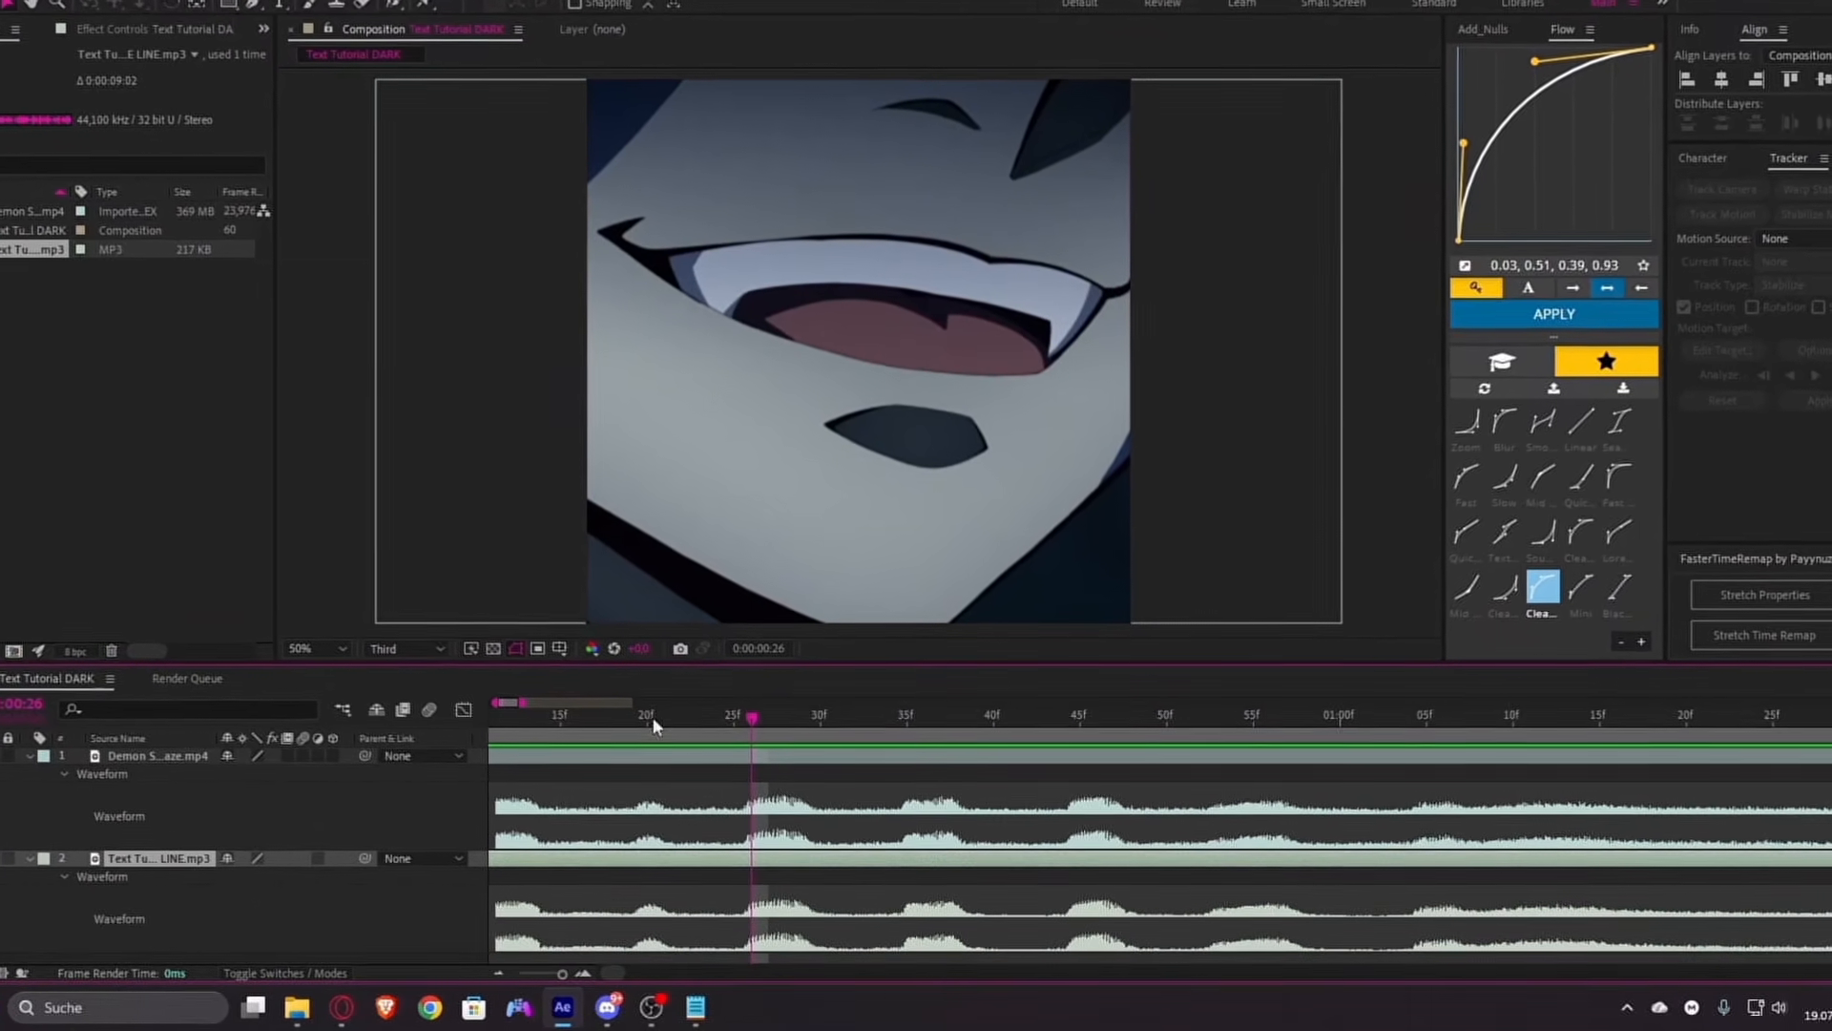
pyautogui.scroll(-1, 829, 838)
pyautogui.scroll(-3, 535, 845)
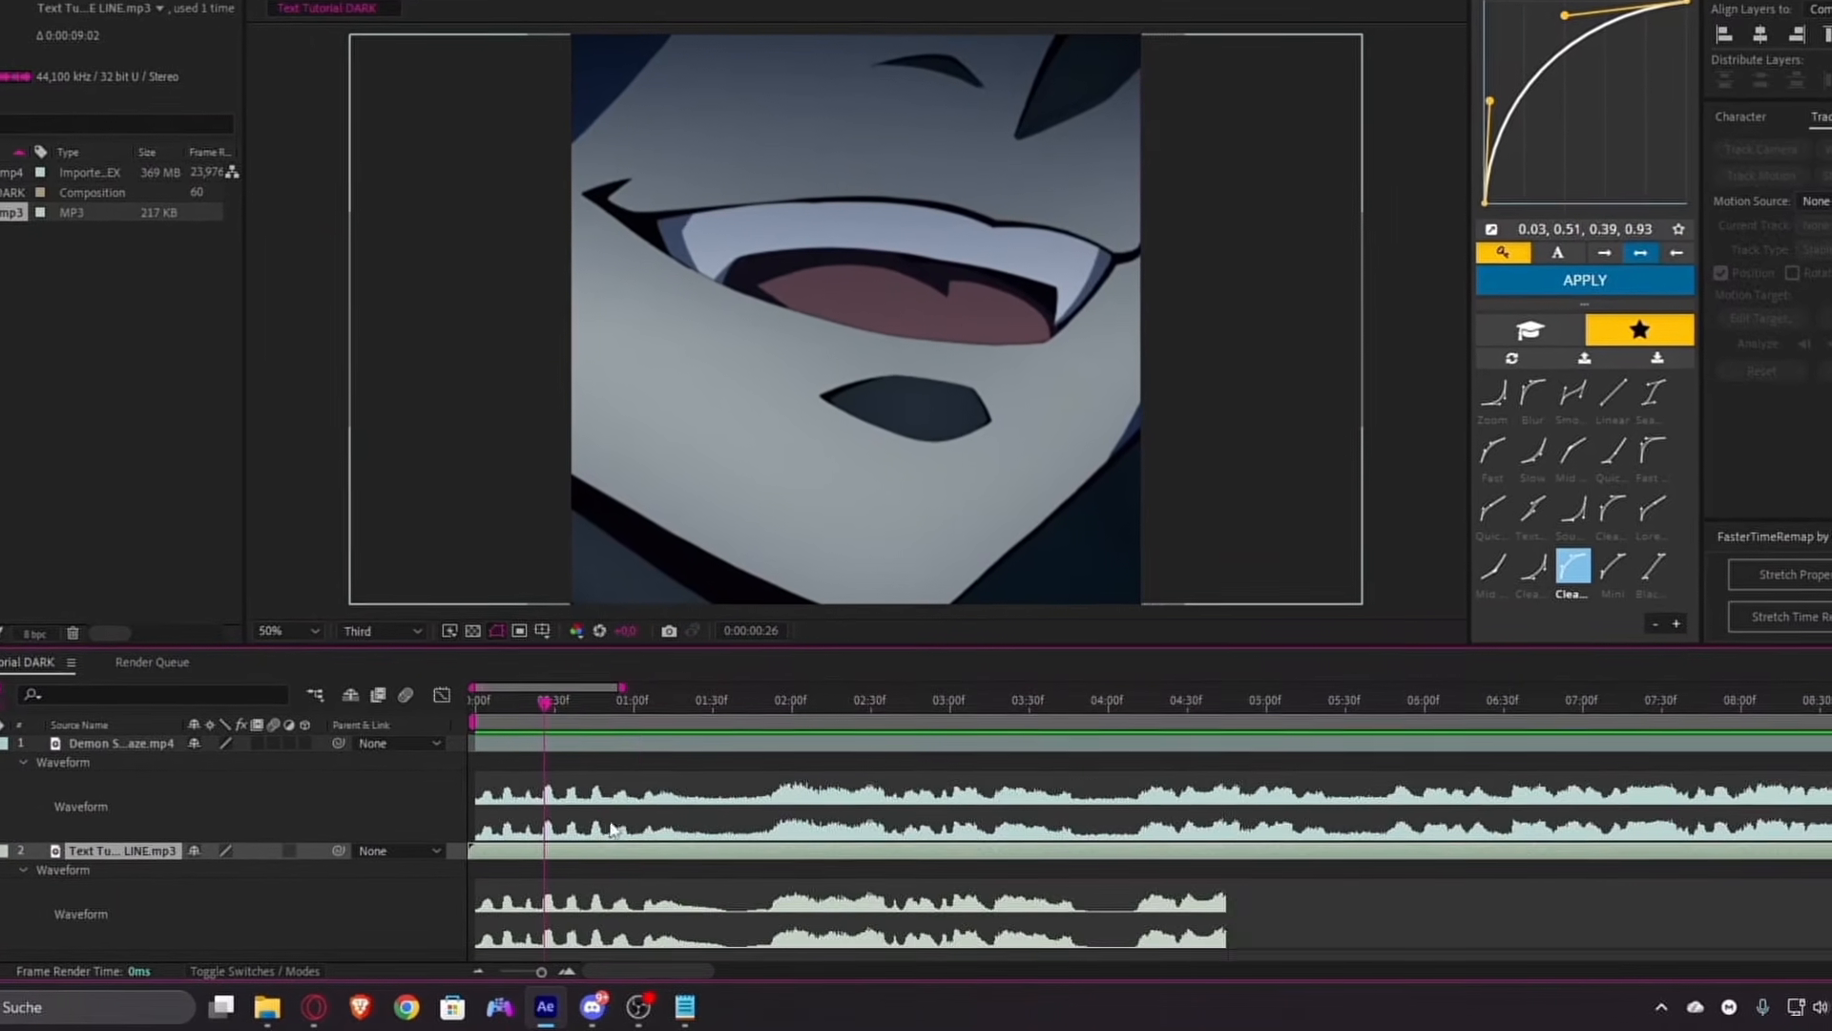
# - Split the voice-line layer at 0:00:00:03, delete the leading piece and shift the remainder back to start at 0:00
pyautogui.moveTo(524, 704); pyautogui.dragTo(472, 706)
pyautogui.scroll(2, 492, 821)
pyautogui.moveTo(500, 855); pyautogui.dragTo(529, 857)
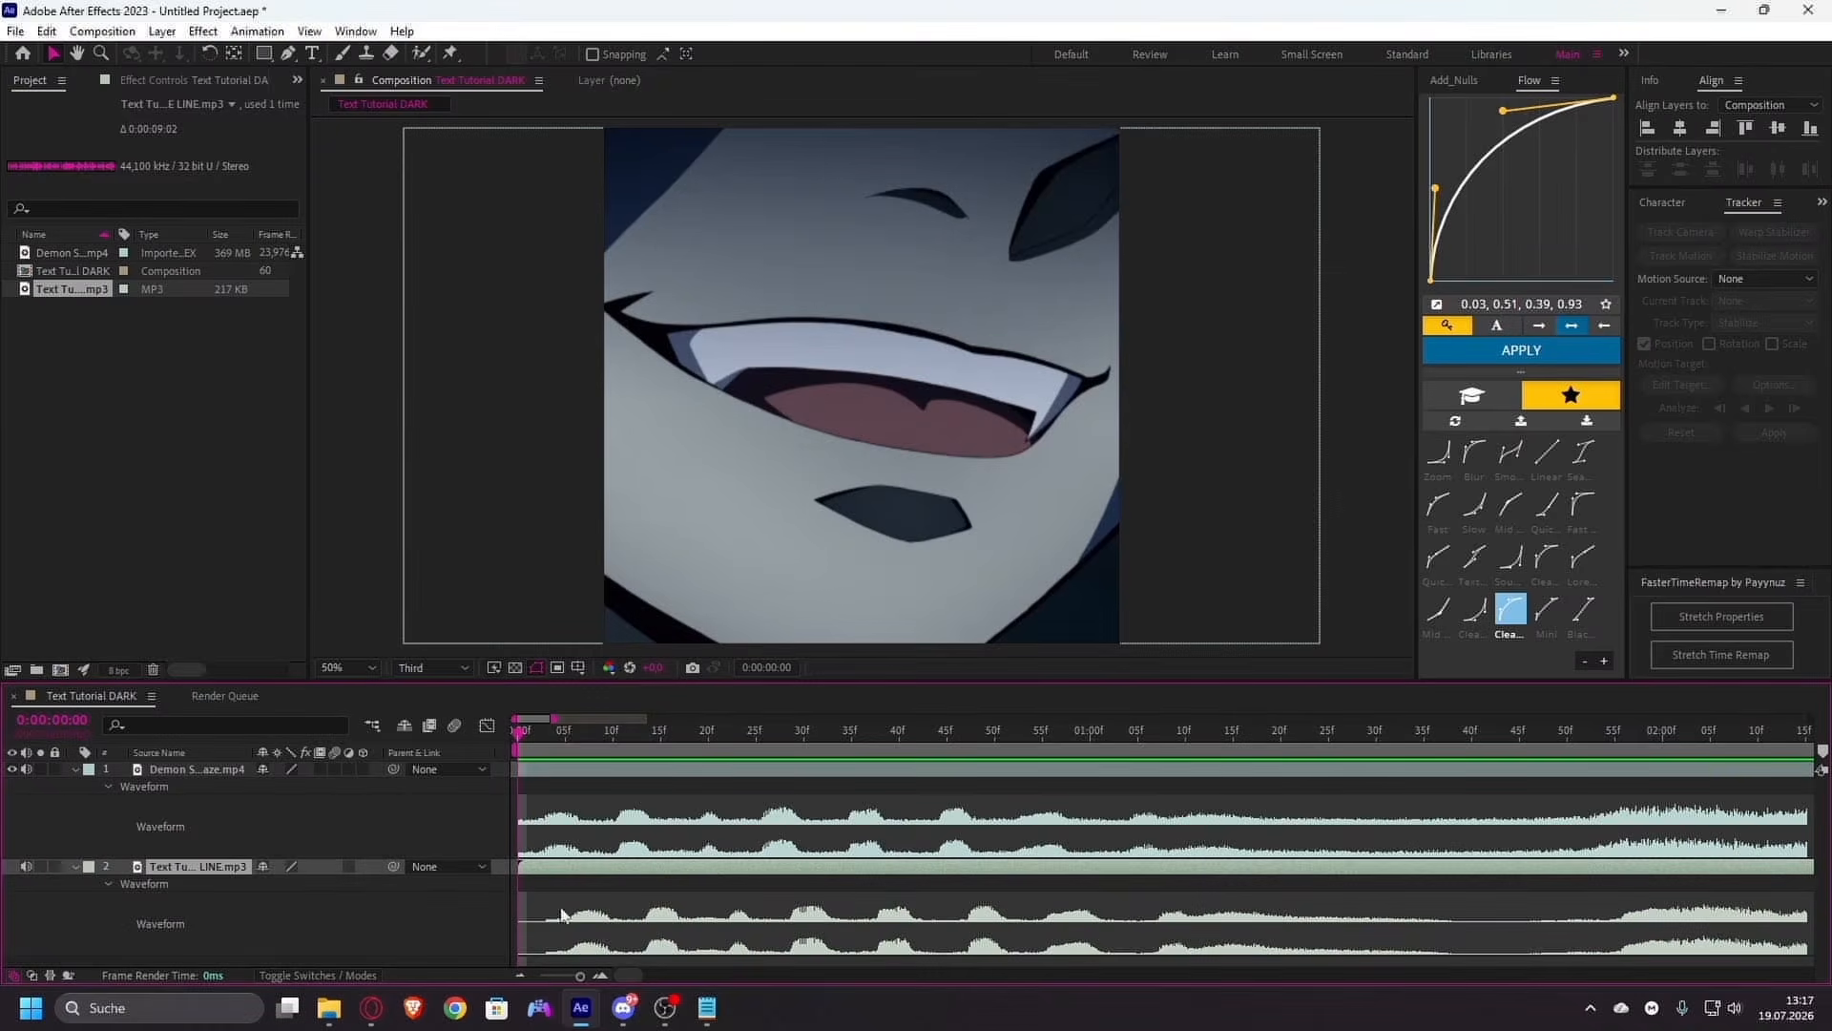
pyautogui.press('pagedown')
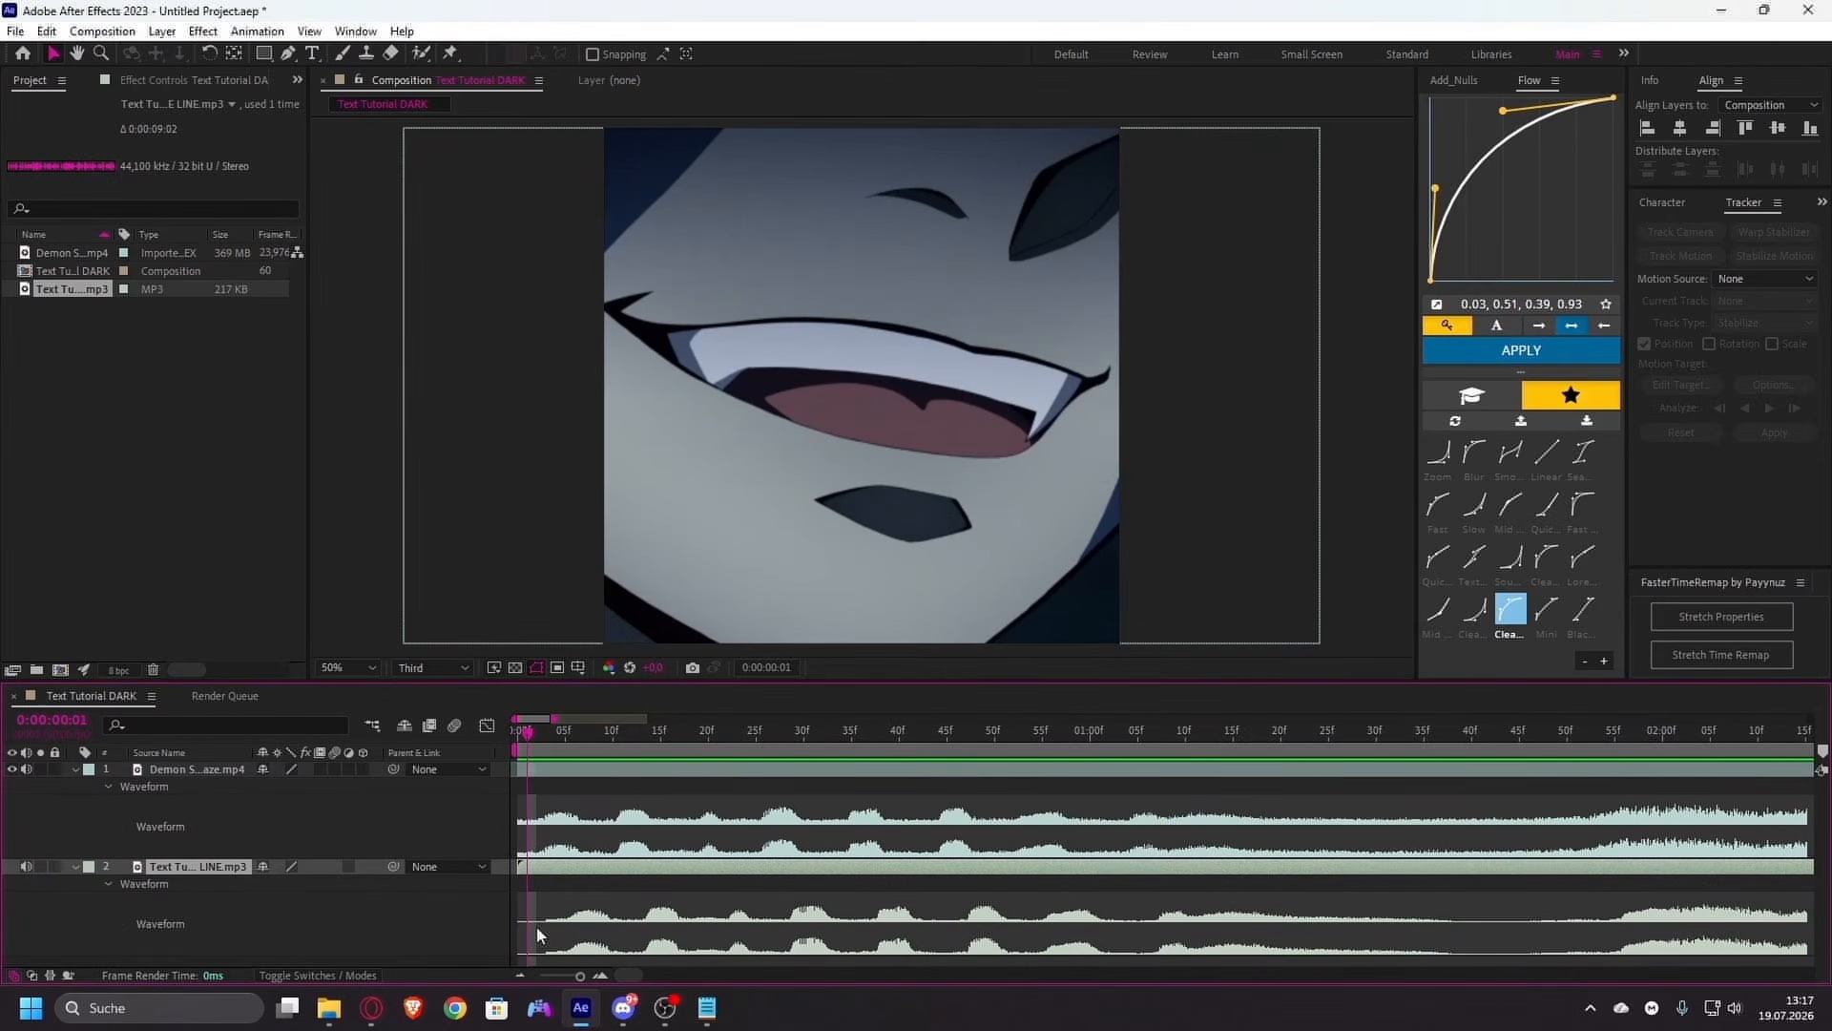
pyautogui.press('pagedown')
pyautogui.press('pagedown')
pyautogui.hotkey('ctrl', 'shift', 'd')
pyautogui.click(538, 883)
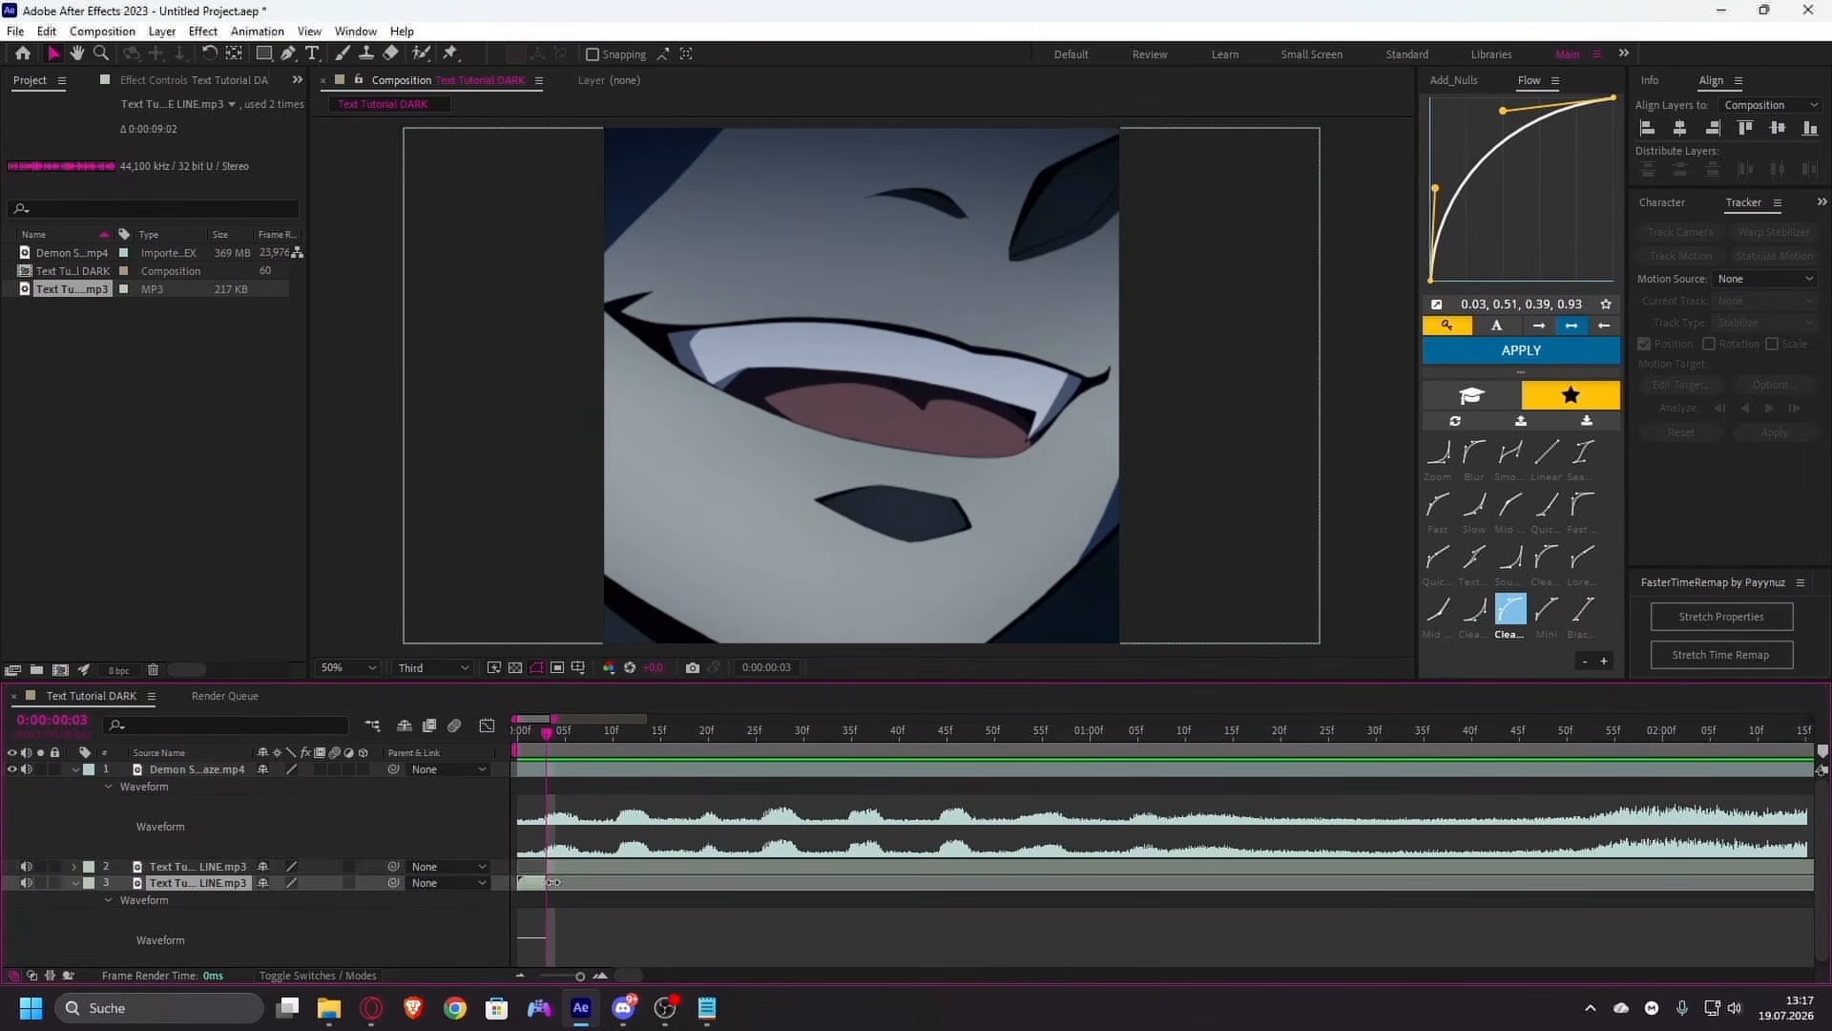
pyautogui.press('Delete')
pyautogui.moveTo(560, 869); pyautogui.dragTo(534, 881)
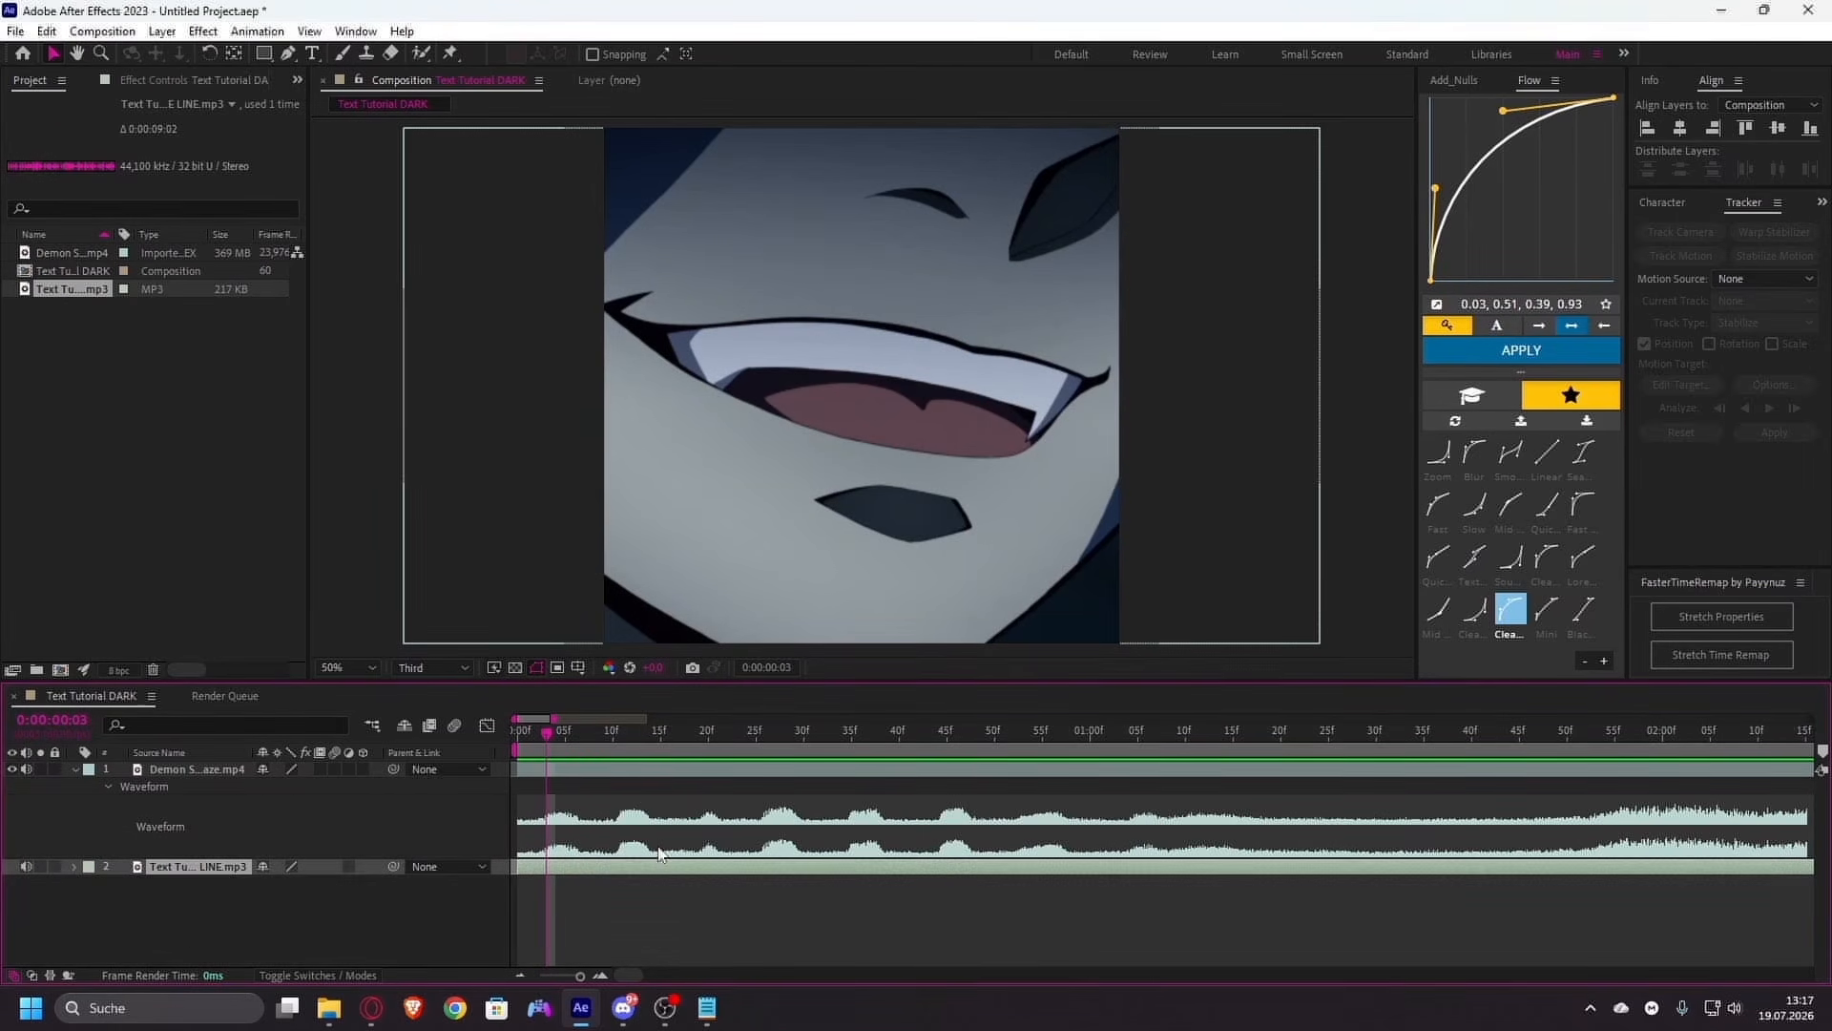
# - Show the shifted voice-line layer's waveform and compare its ending with the video's waveform at 0:00:08:59
pyautogui.press('l')
pyautogui.press('l')
pyautogui.scroll(-3, 709, 851)
pyautogui.scroll(-1, 712, 859)
pyautogui.scroll(2, 1388, 873)
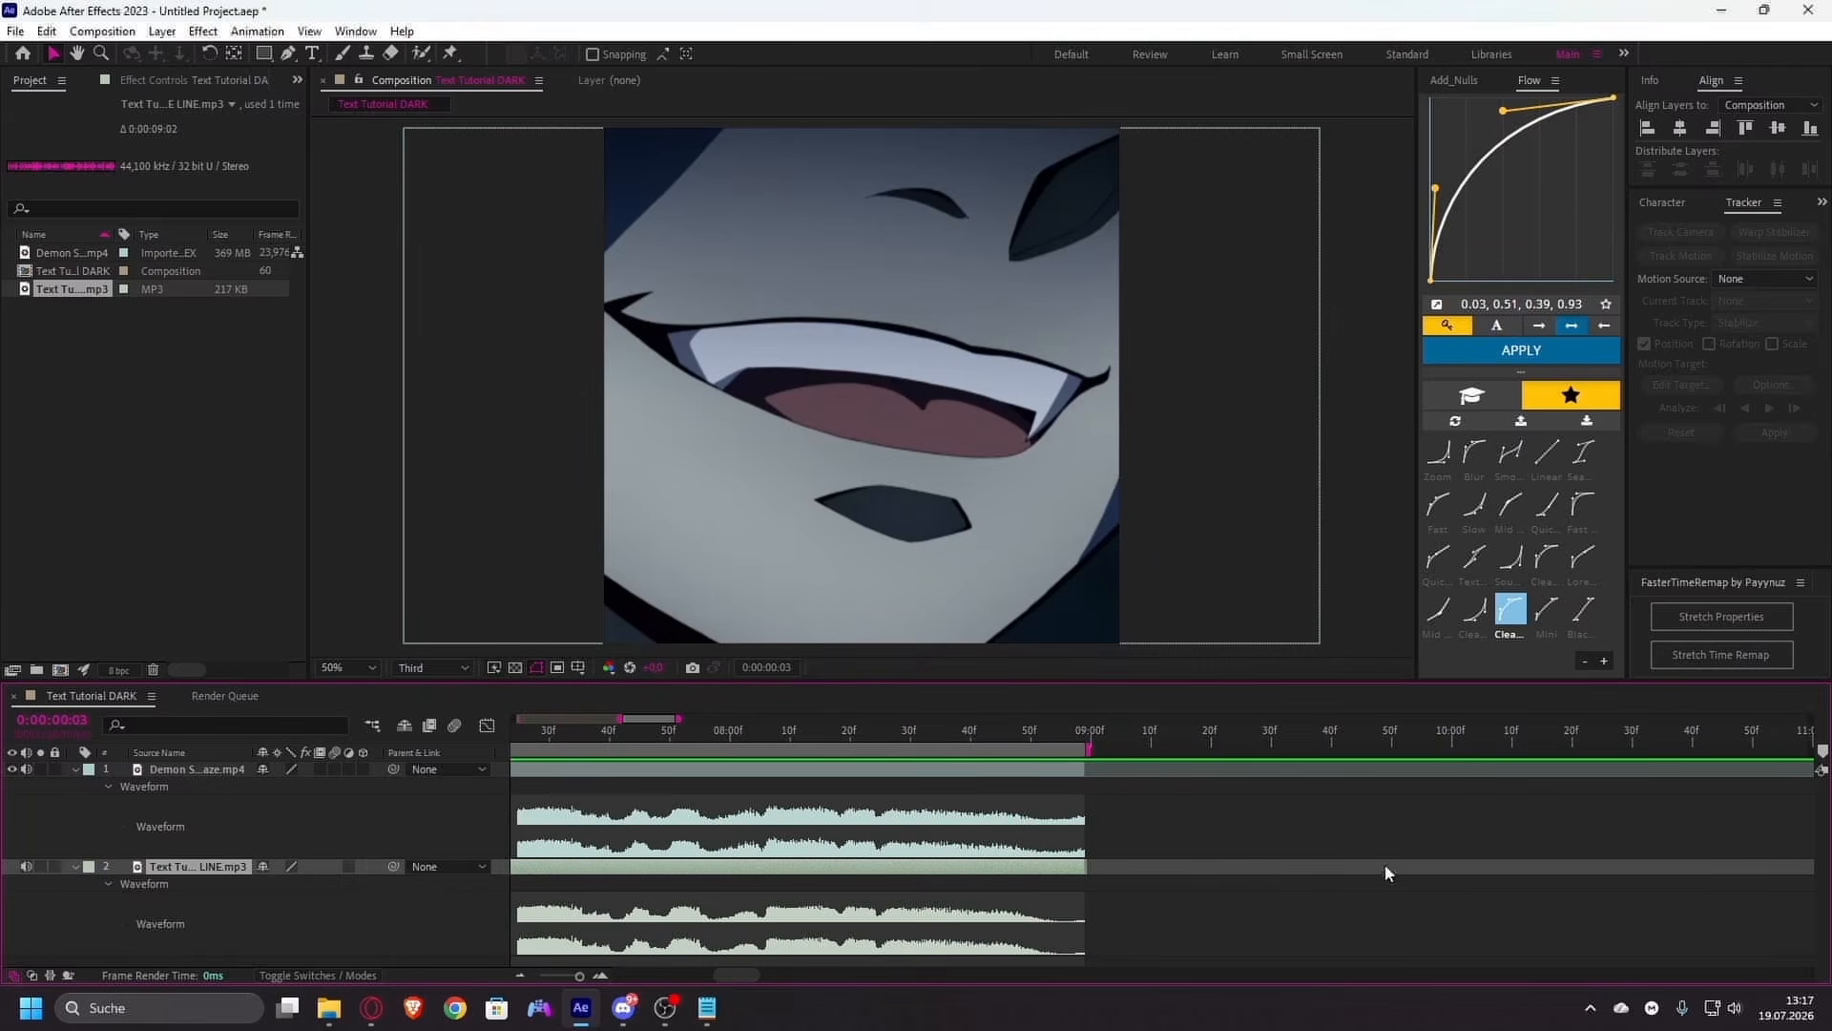
pyautogui.click(1076, 731)
pyautogui.scroll(1, 1110, 839)
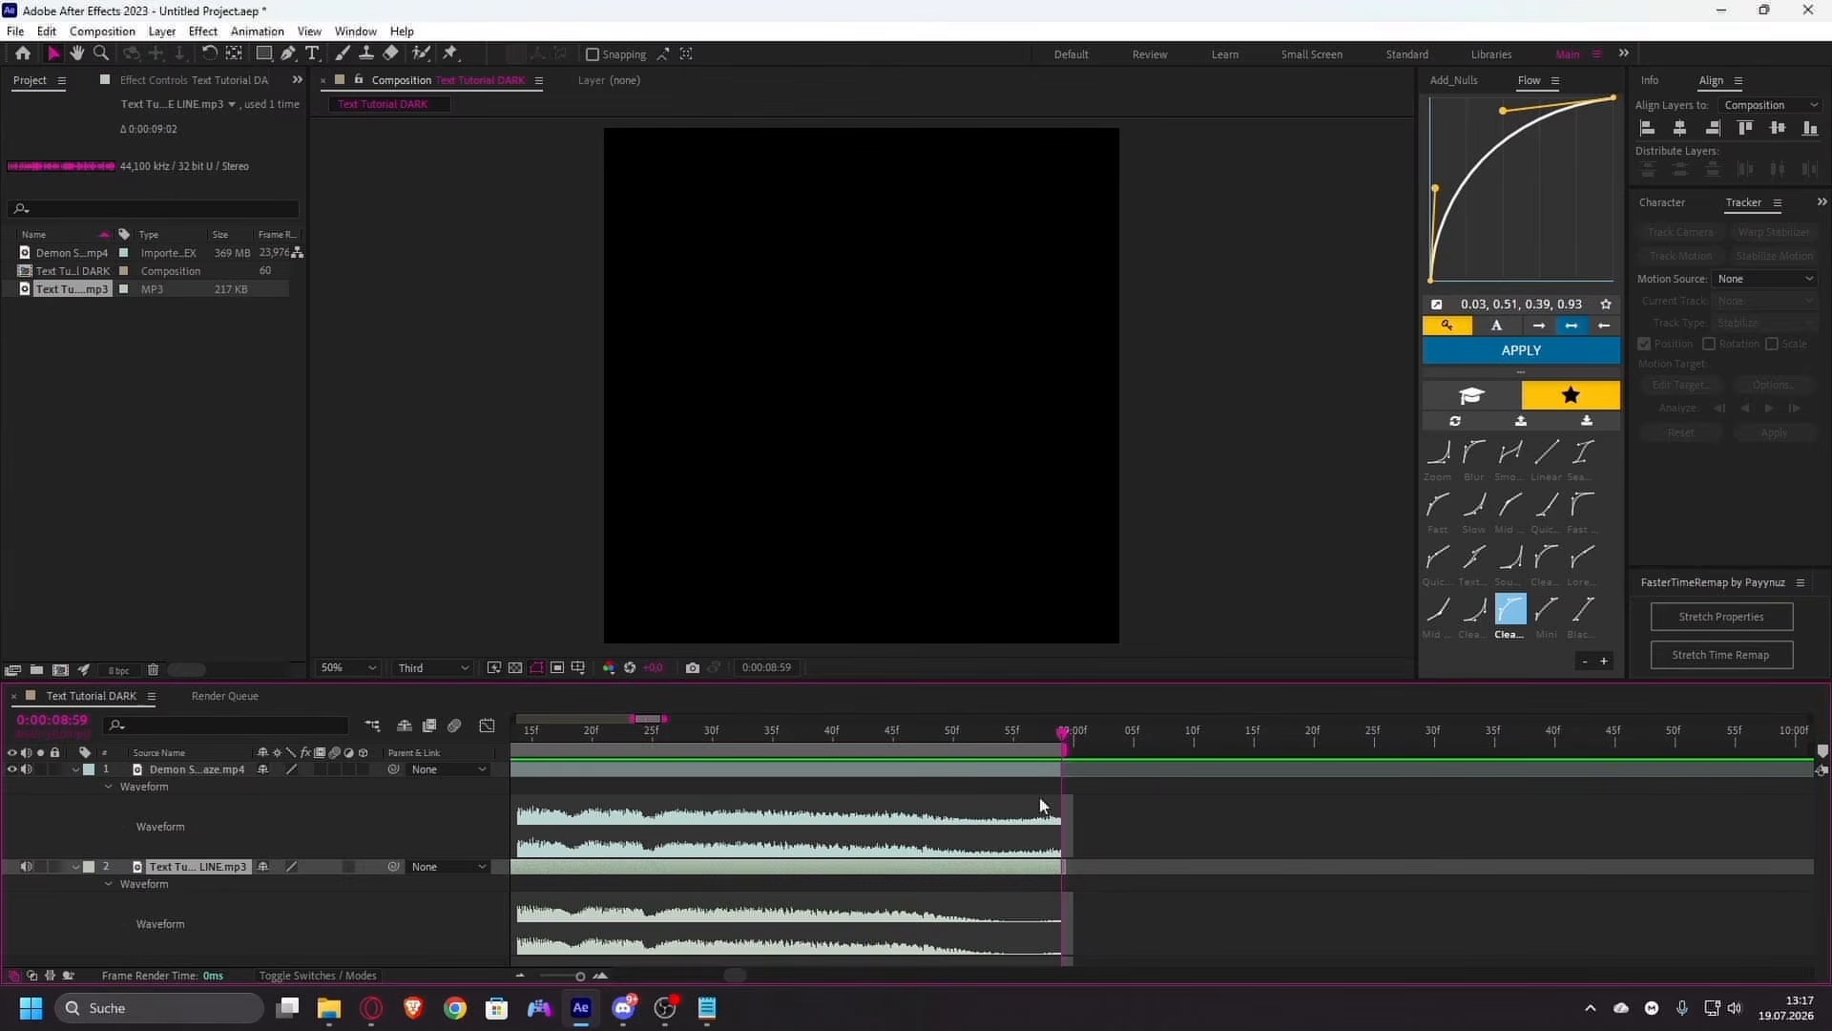
pyautogui.scroll(-1, 1035, 856)
# - Return to the composition's start, mute the Demon Slayer video layer's audio and collapse its waveform
pyautogui.press('Home')
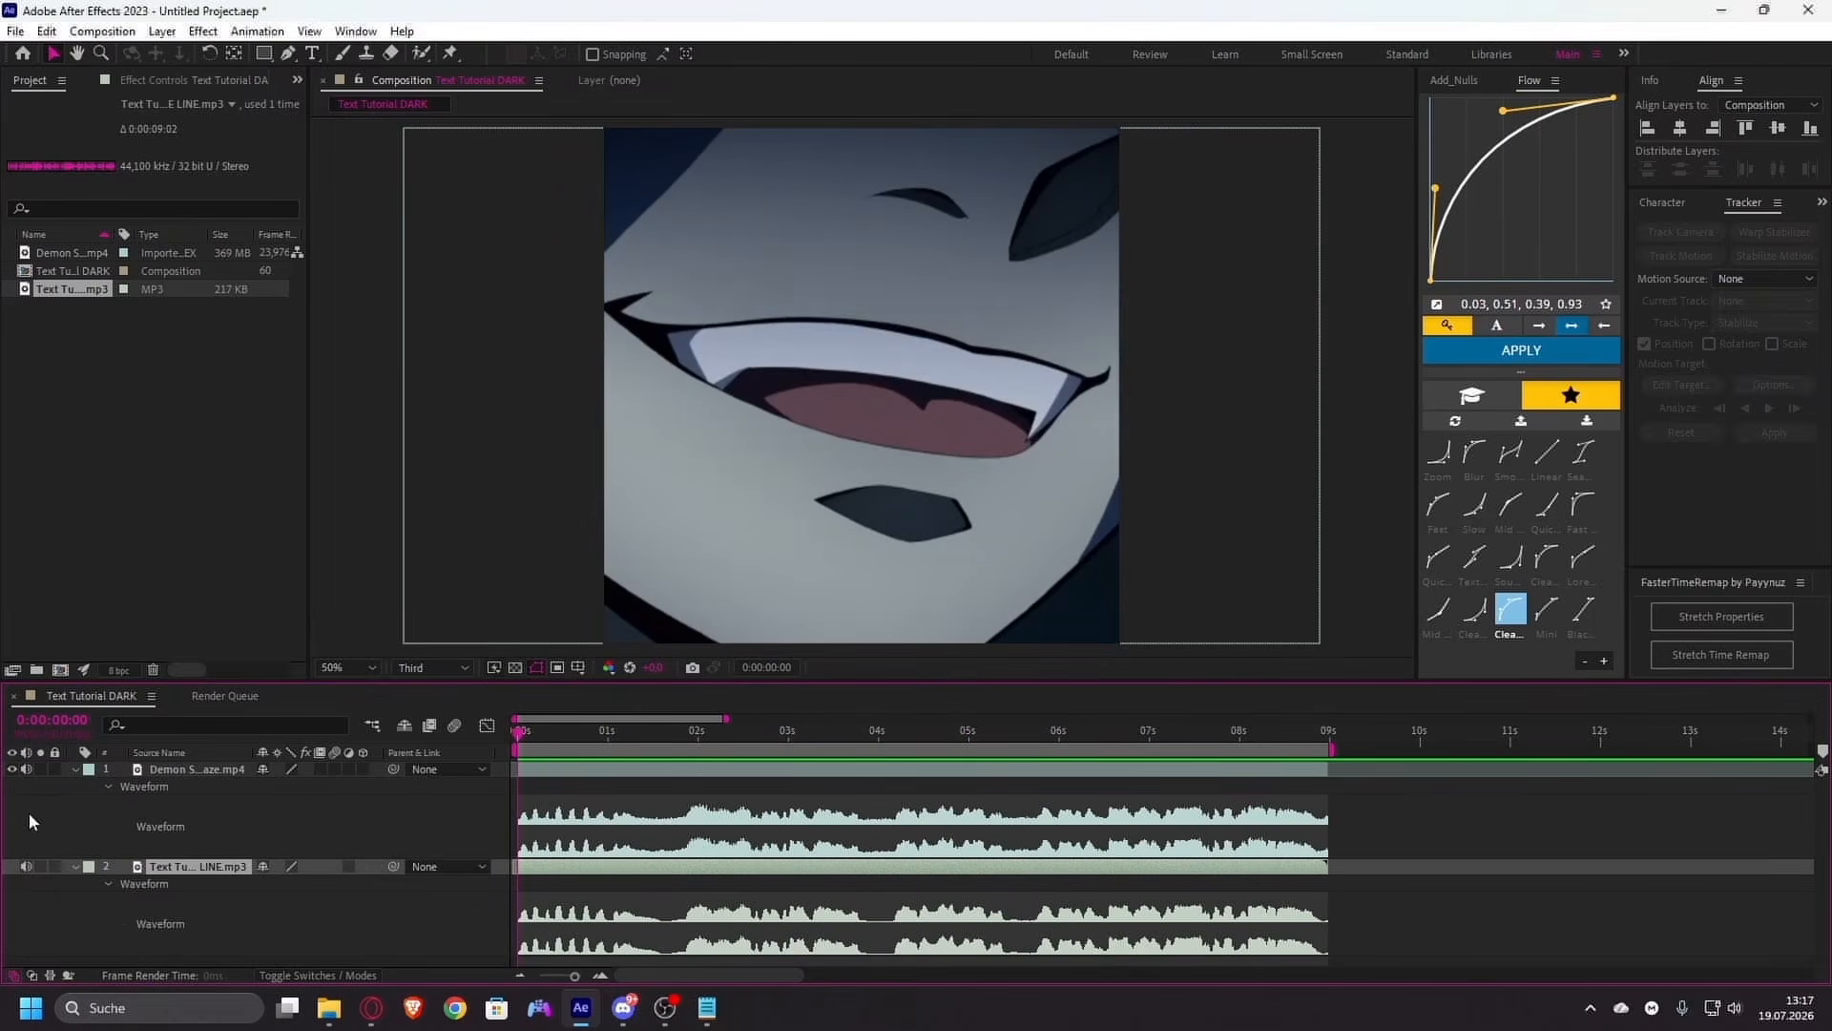
pyautogui.click(603, 772)
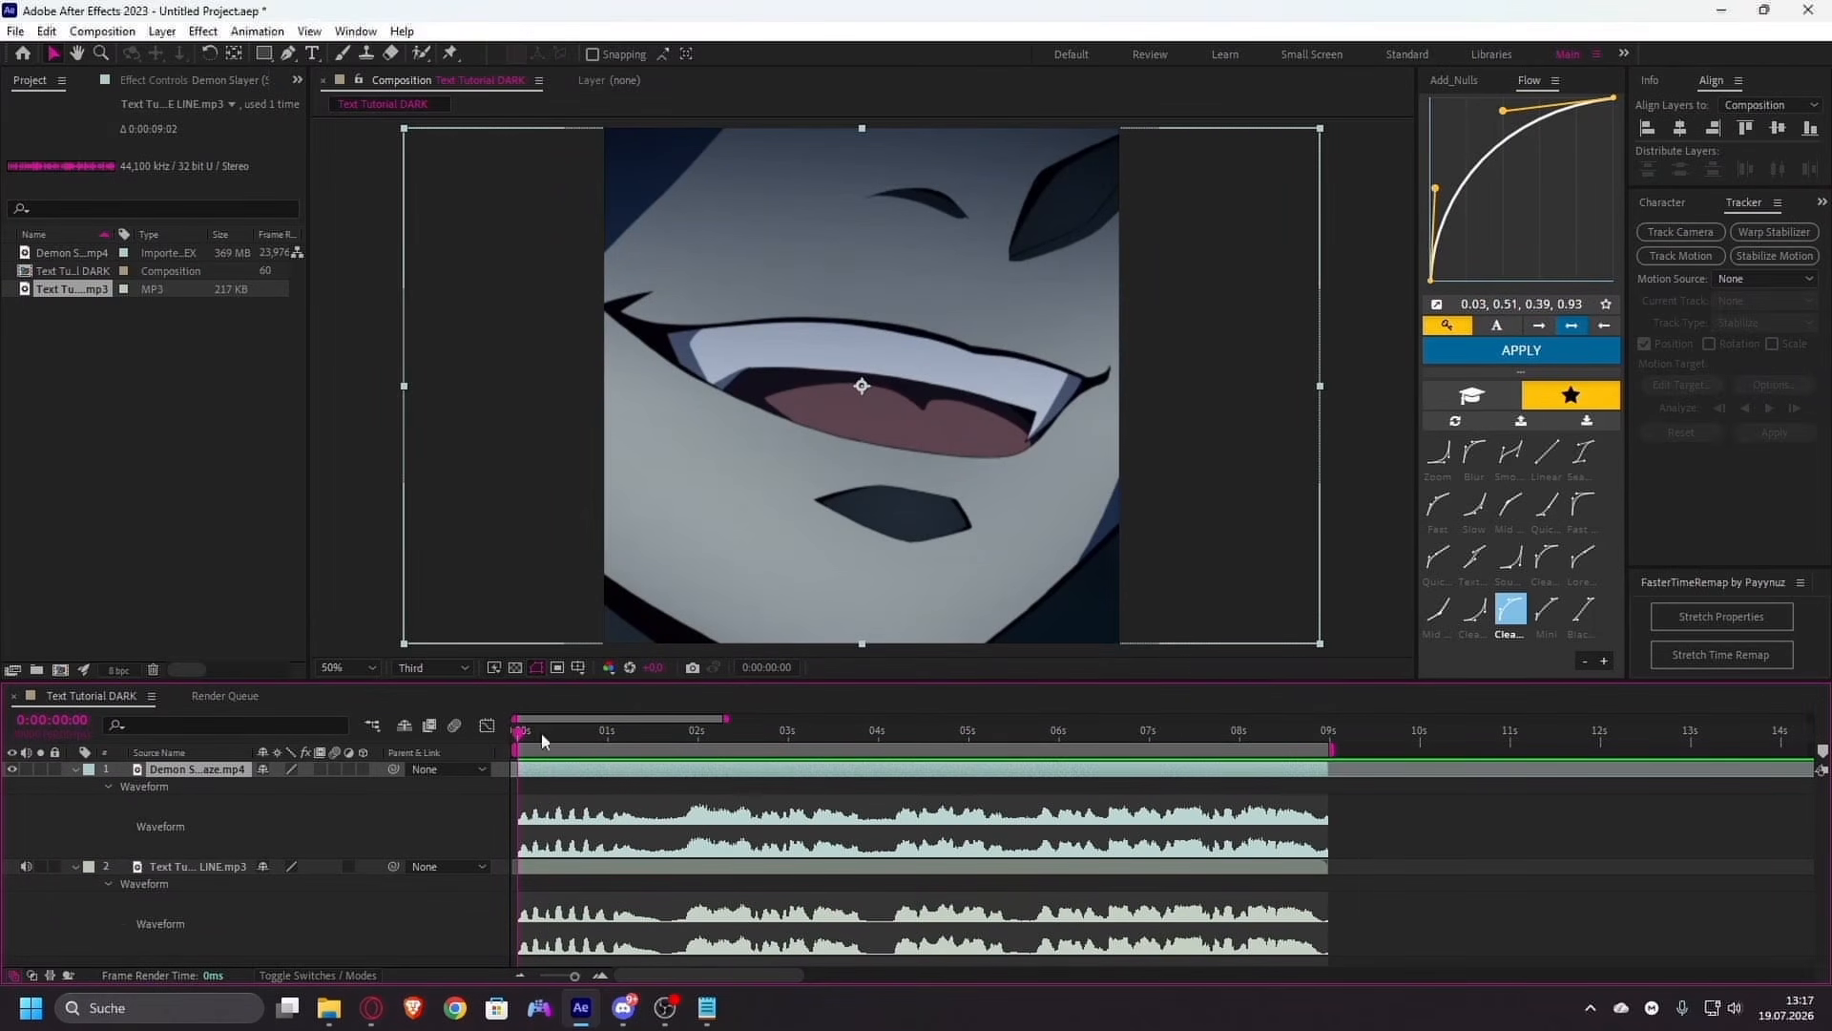
pyautogui.press('l')
pyautogui.press('l')
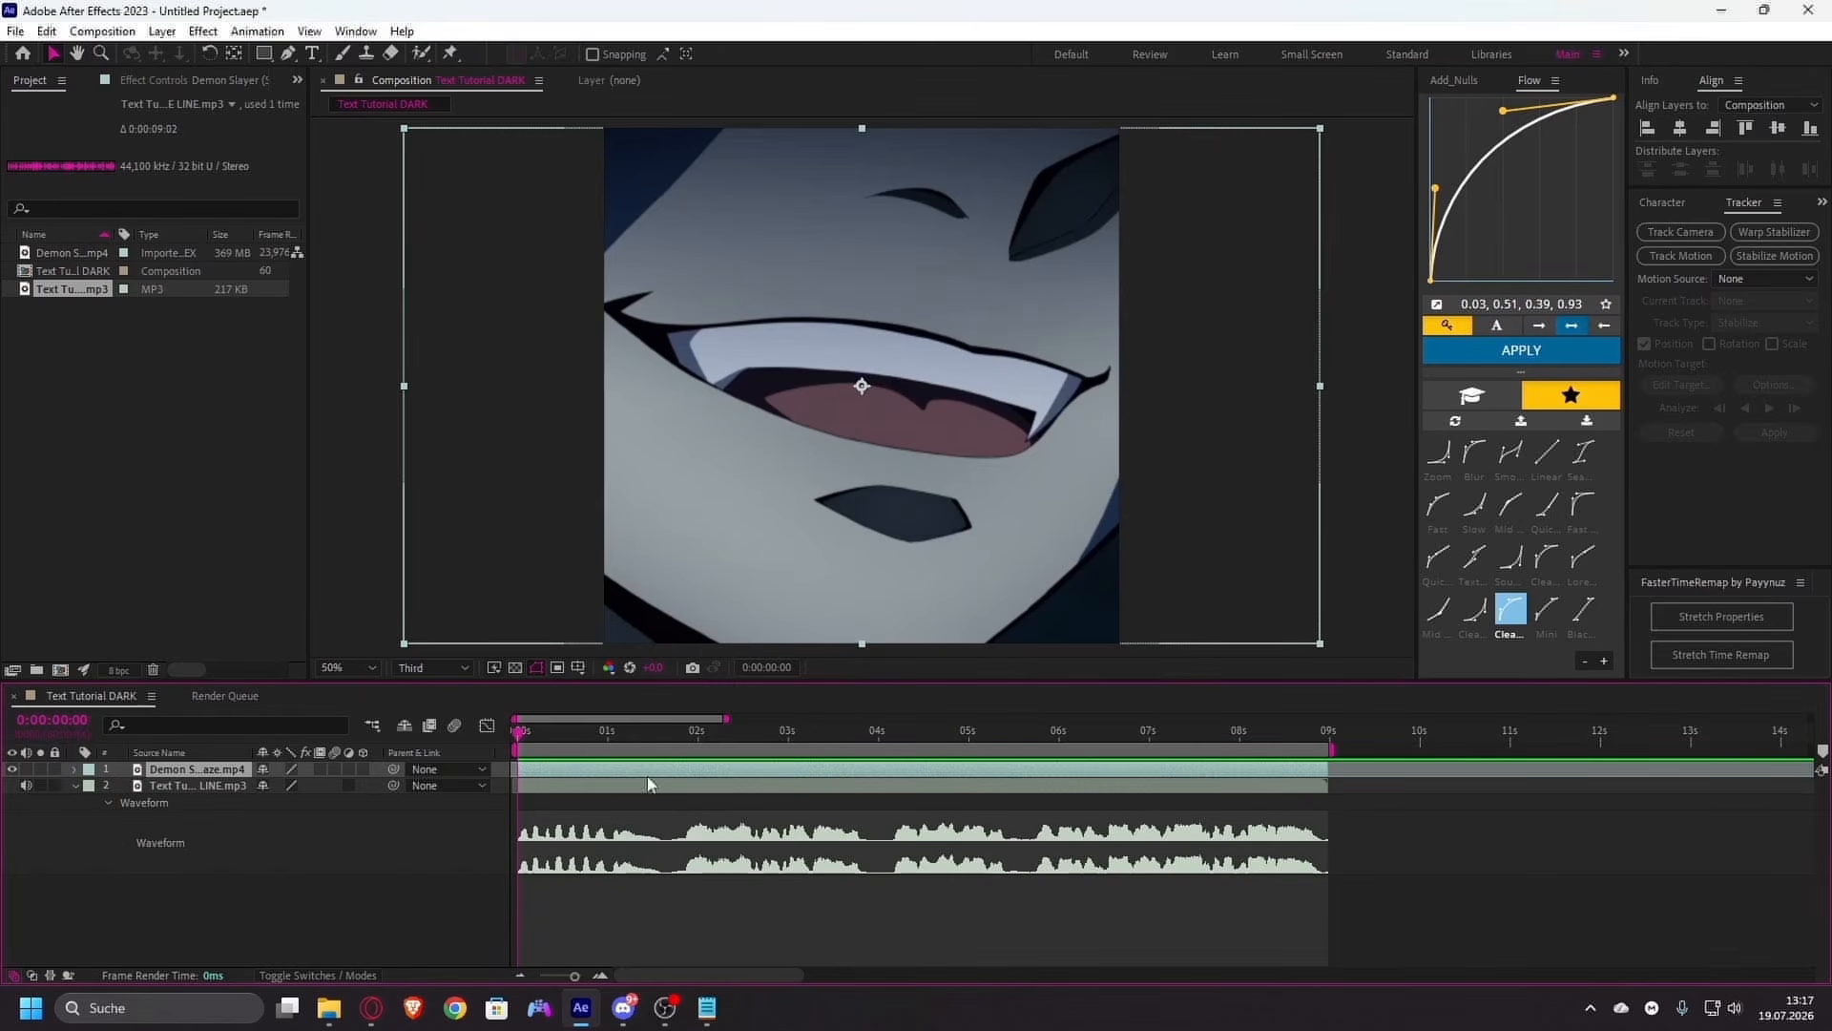
pyautogui.click(644, 913)
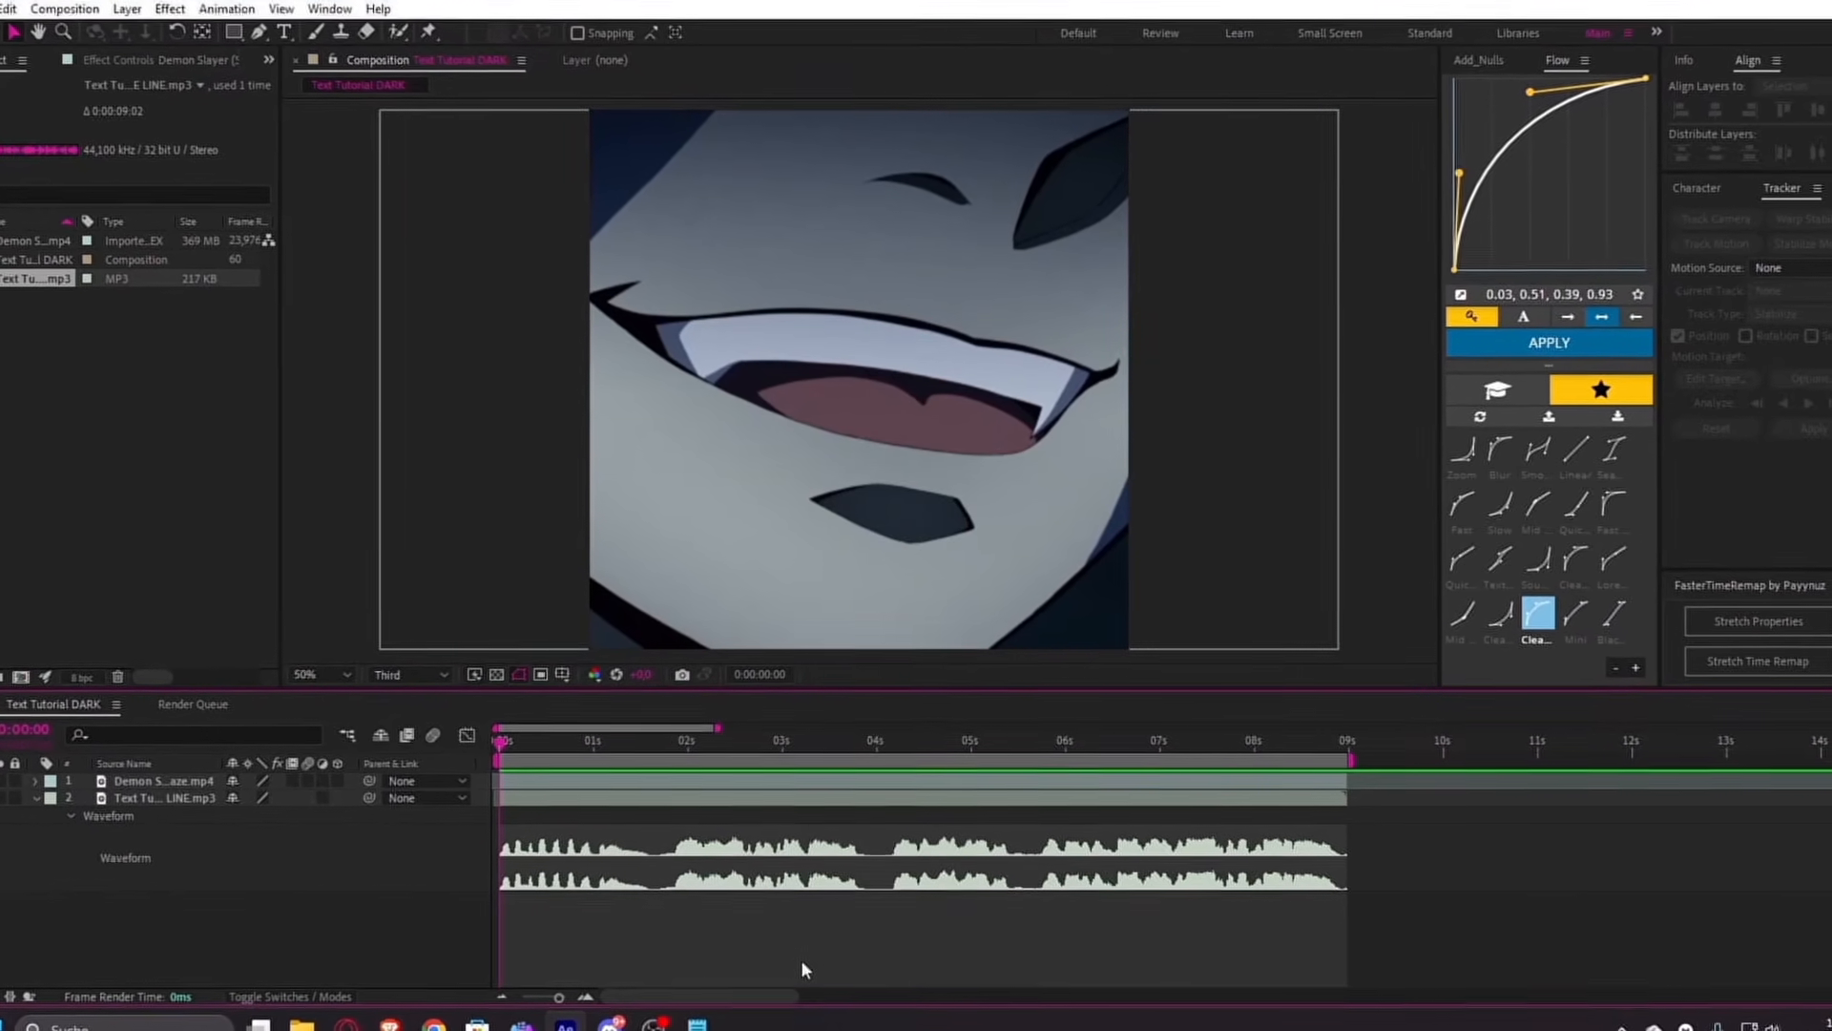
# - Preview the voice line from the start and scrub through the quiet gap between its first and second phrases up to 0:00:01:55
pyautogui.press('space')
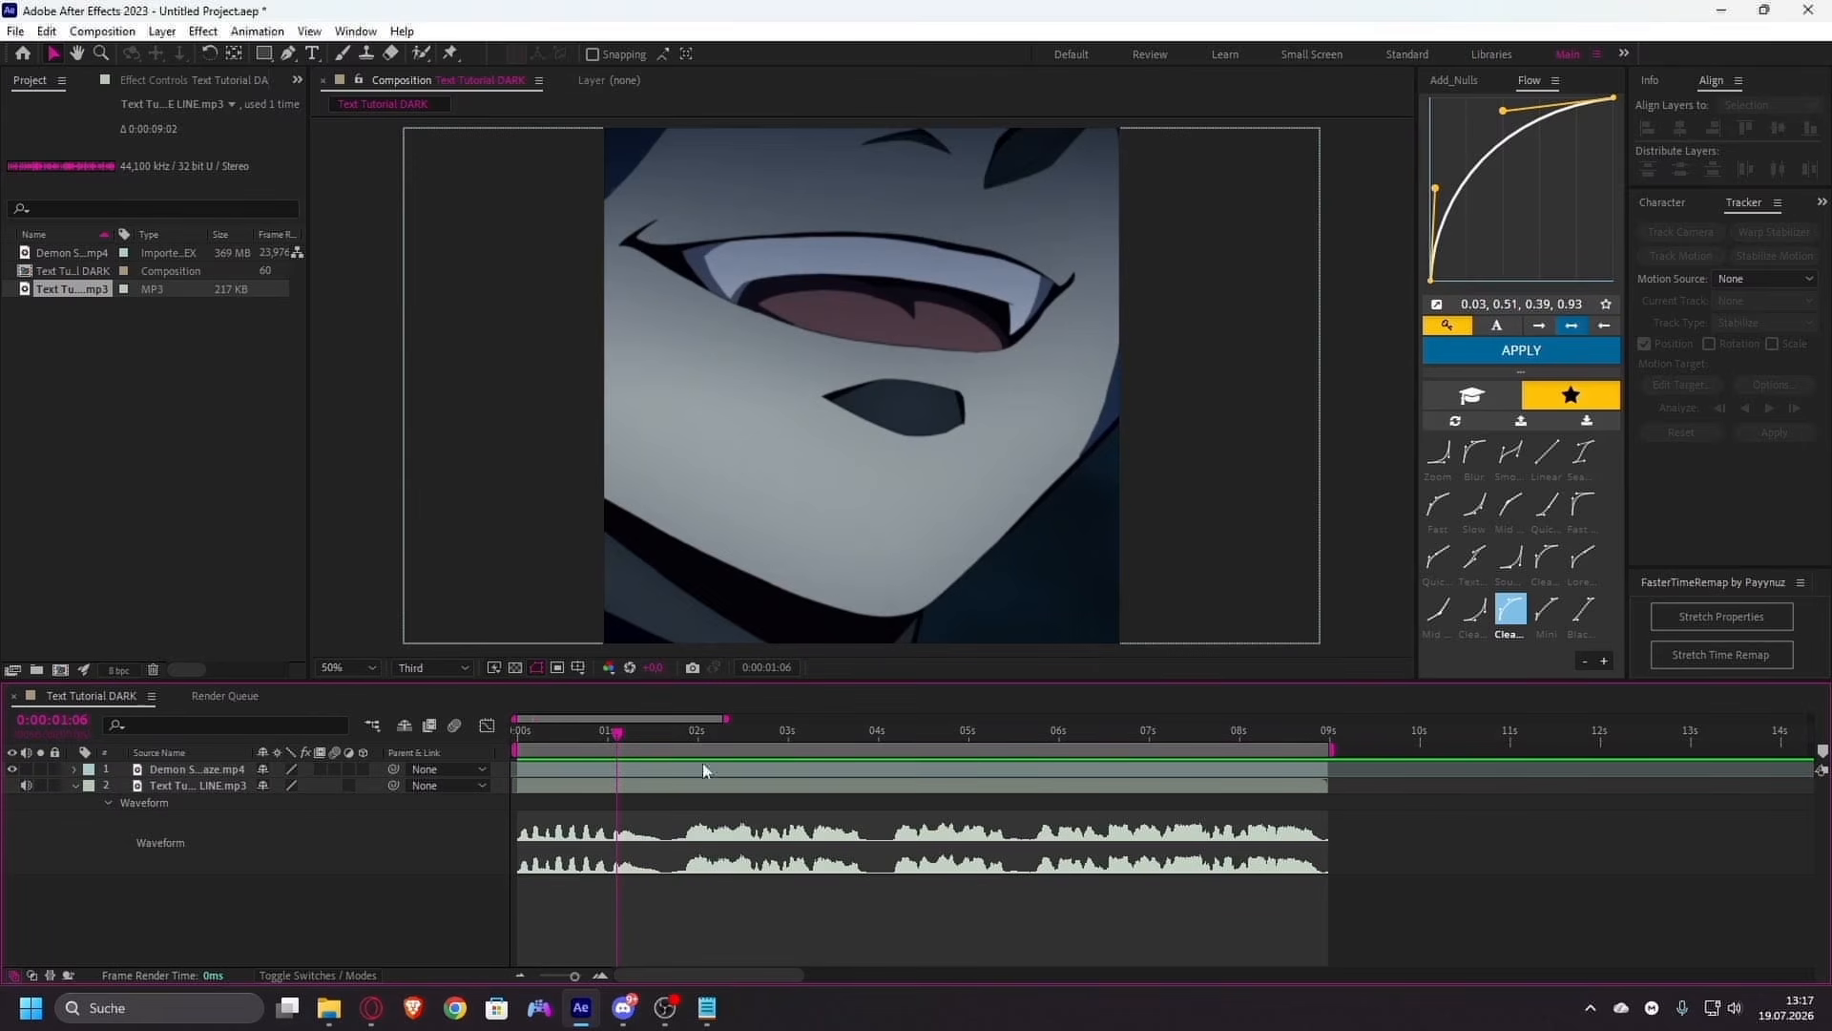
pyautogui.scroll(1, 747, 906)
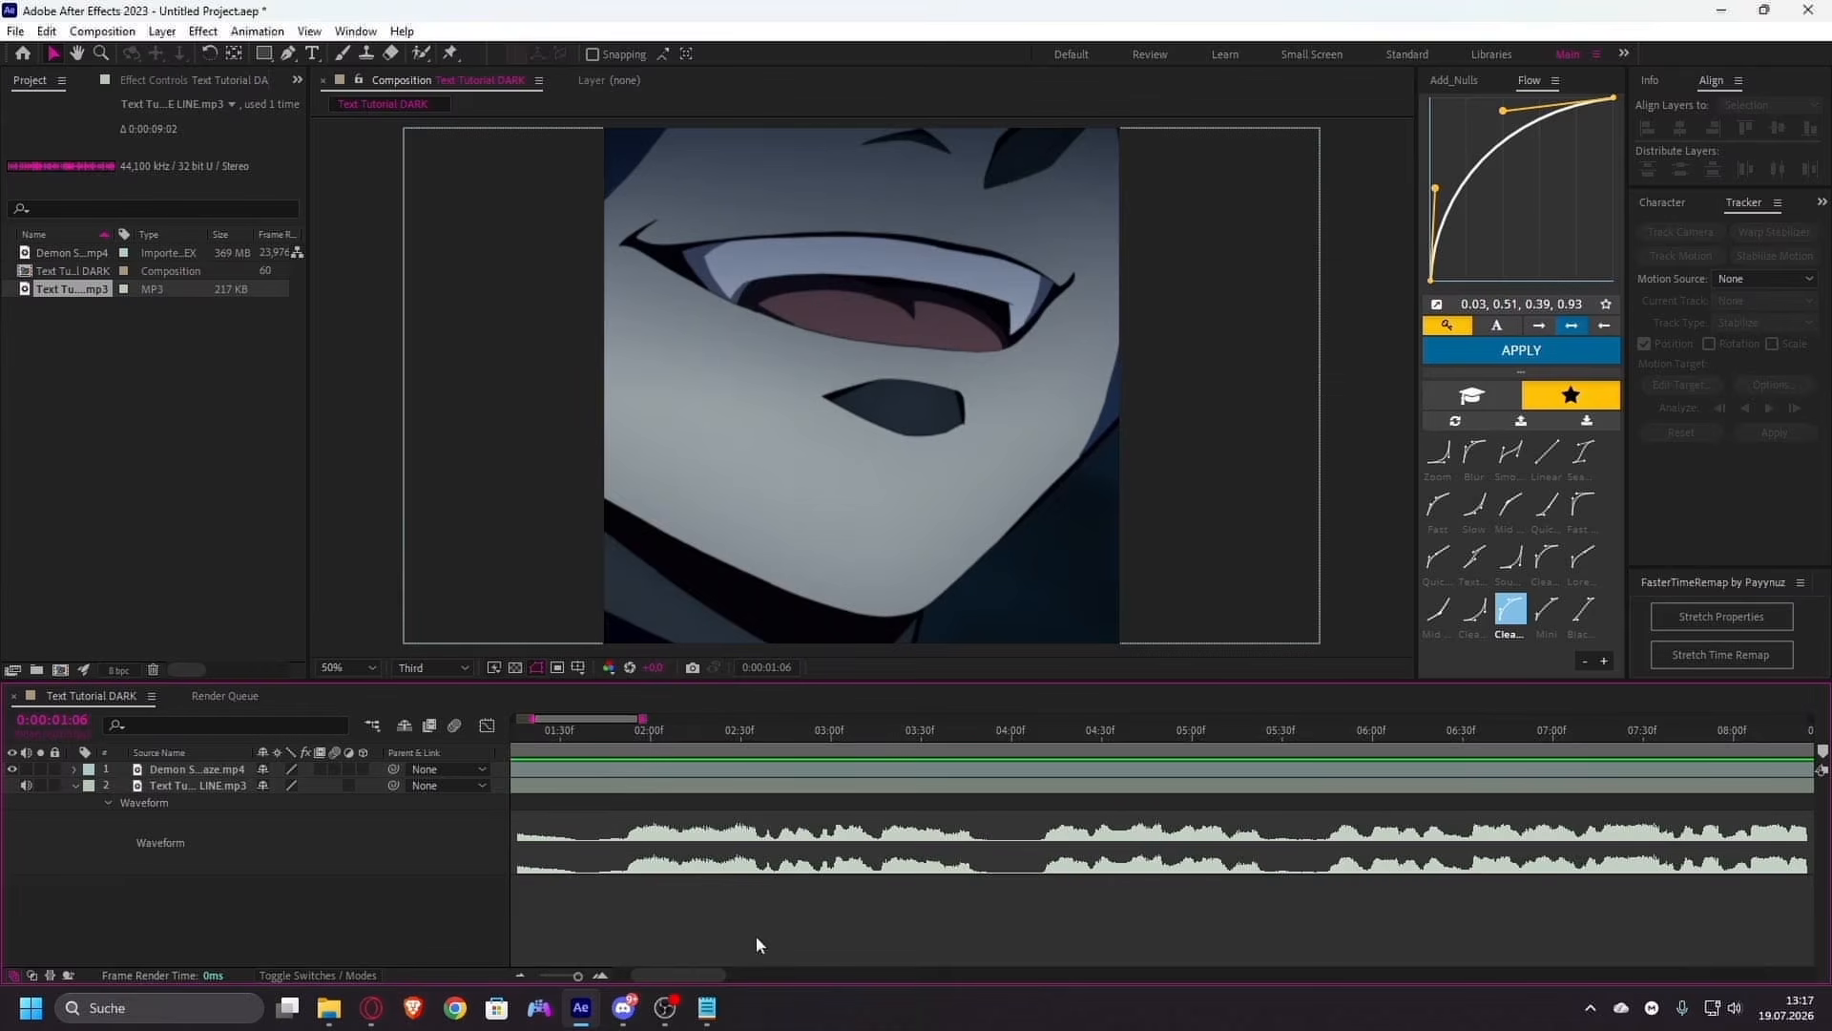
pyautogui.scroll(-2, 714, 941)
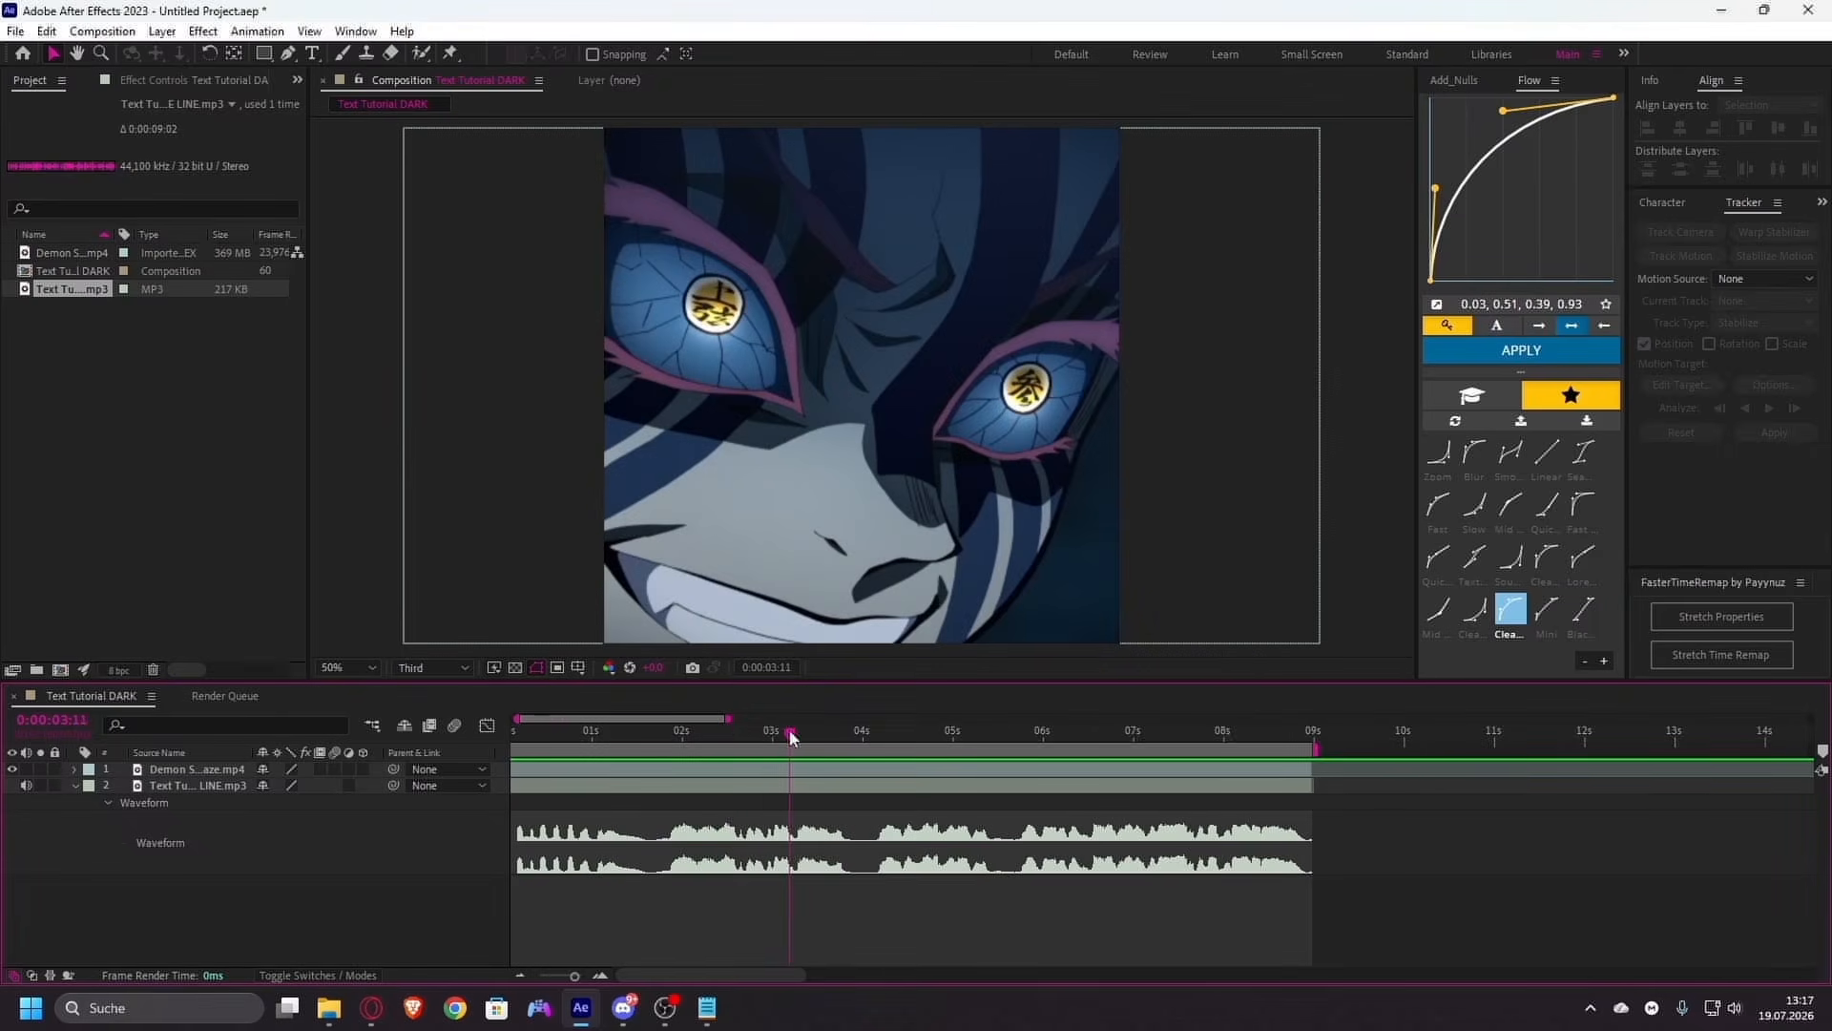
pyautogui.moveTo(662, 790); pyautogui.dragTo(405, 832)
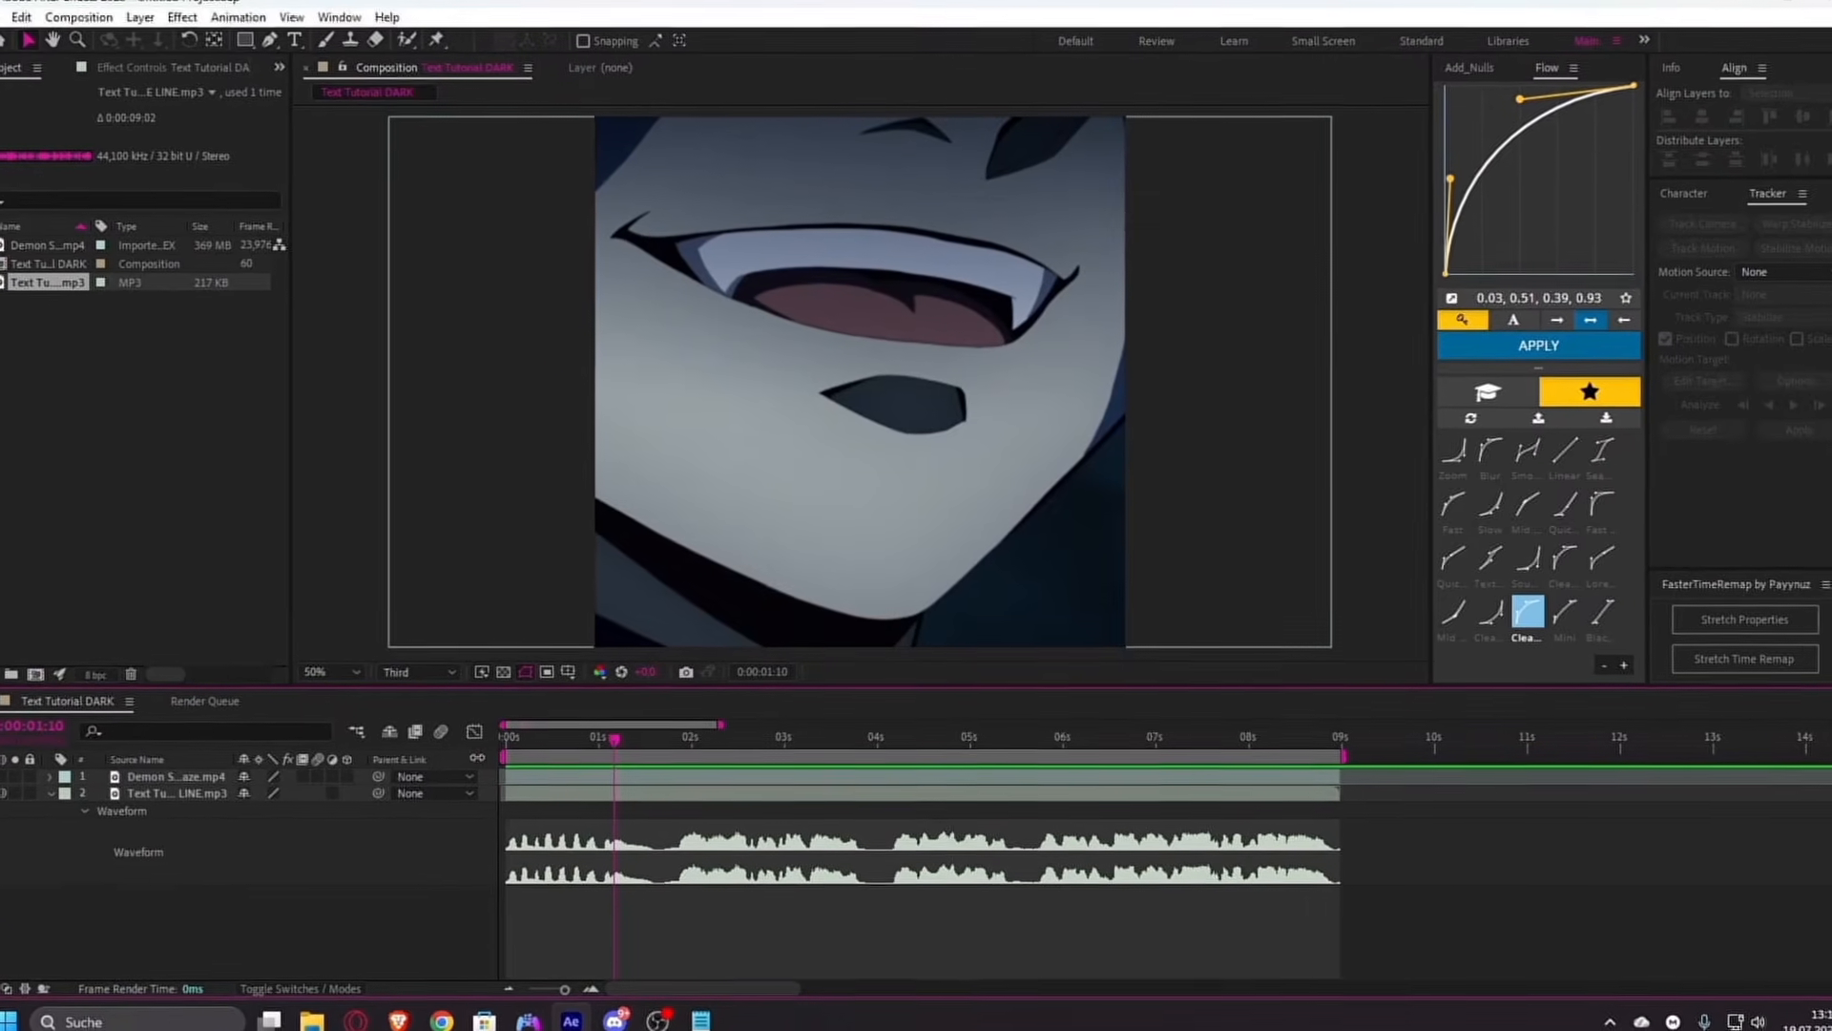
pyautogui.moveTo(586, 736); pyautogui.dragTo(638, 913)
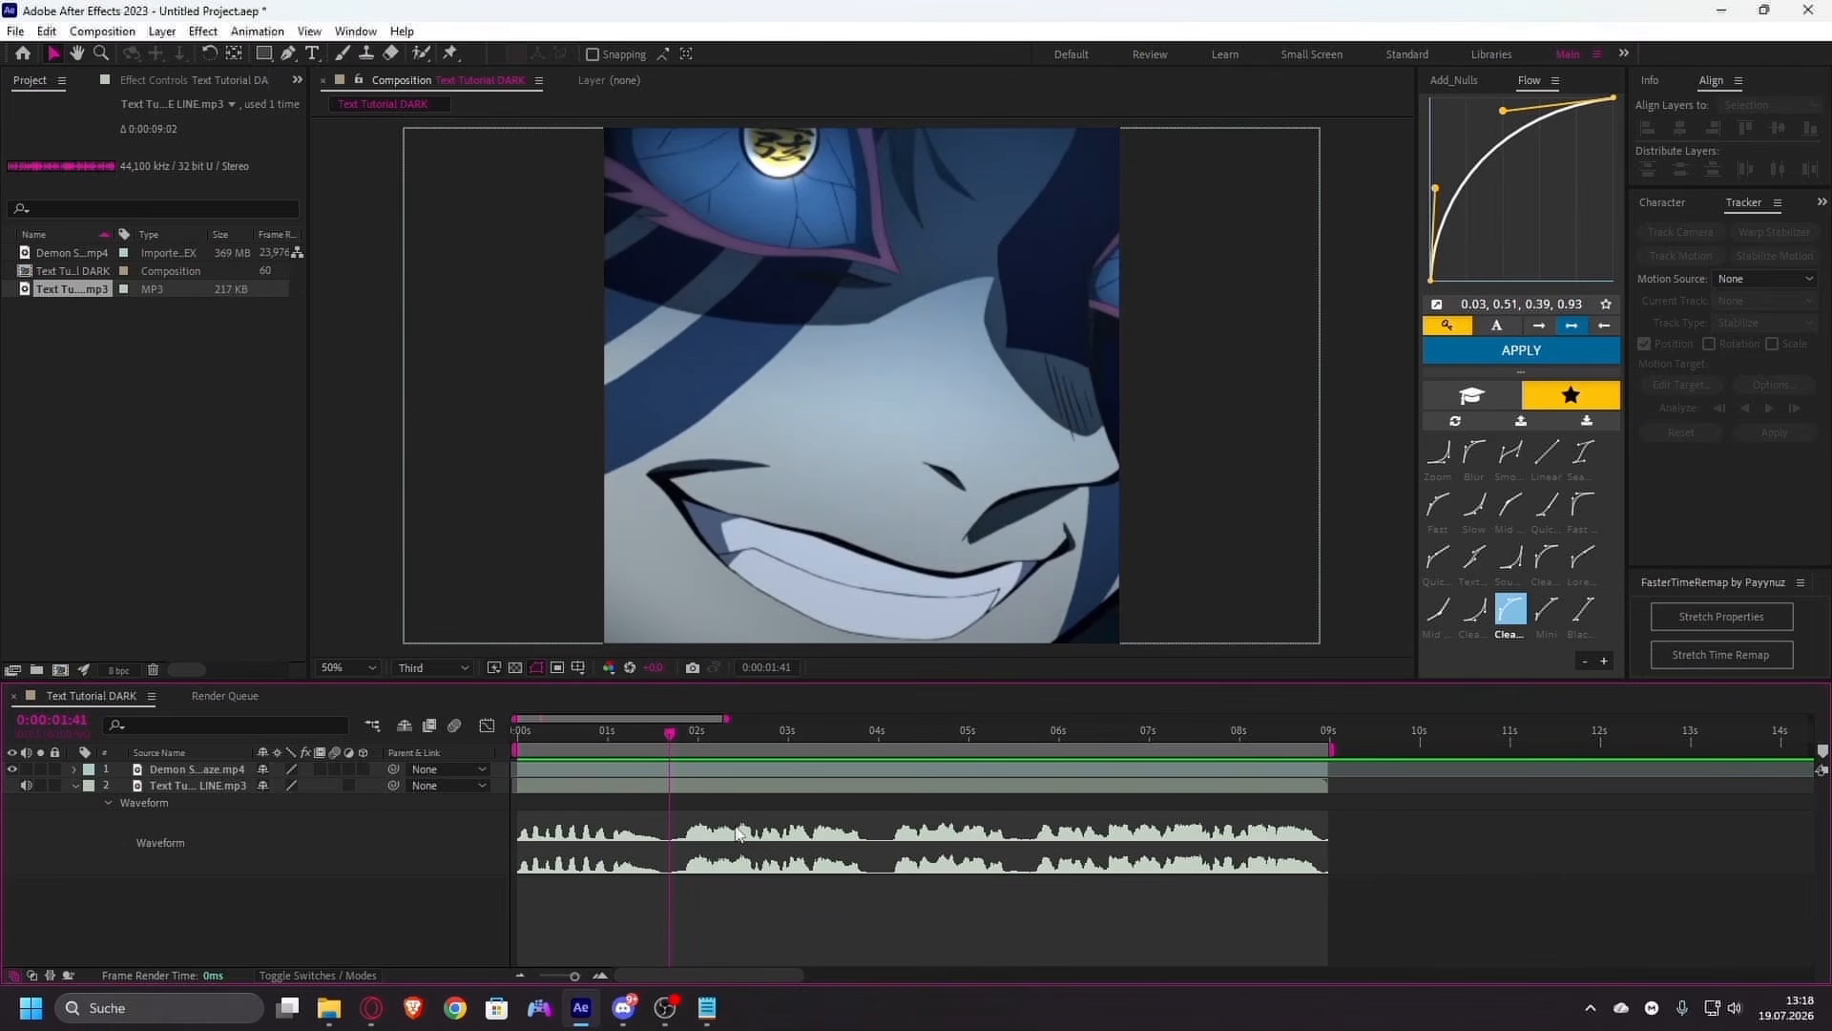
pyautogui.press('space')
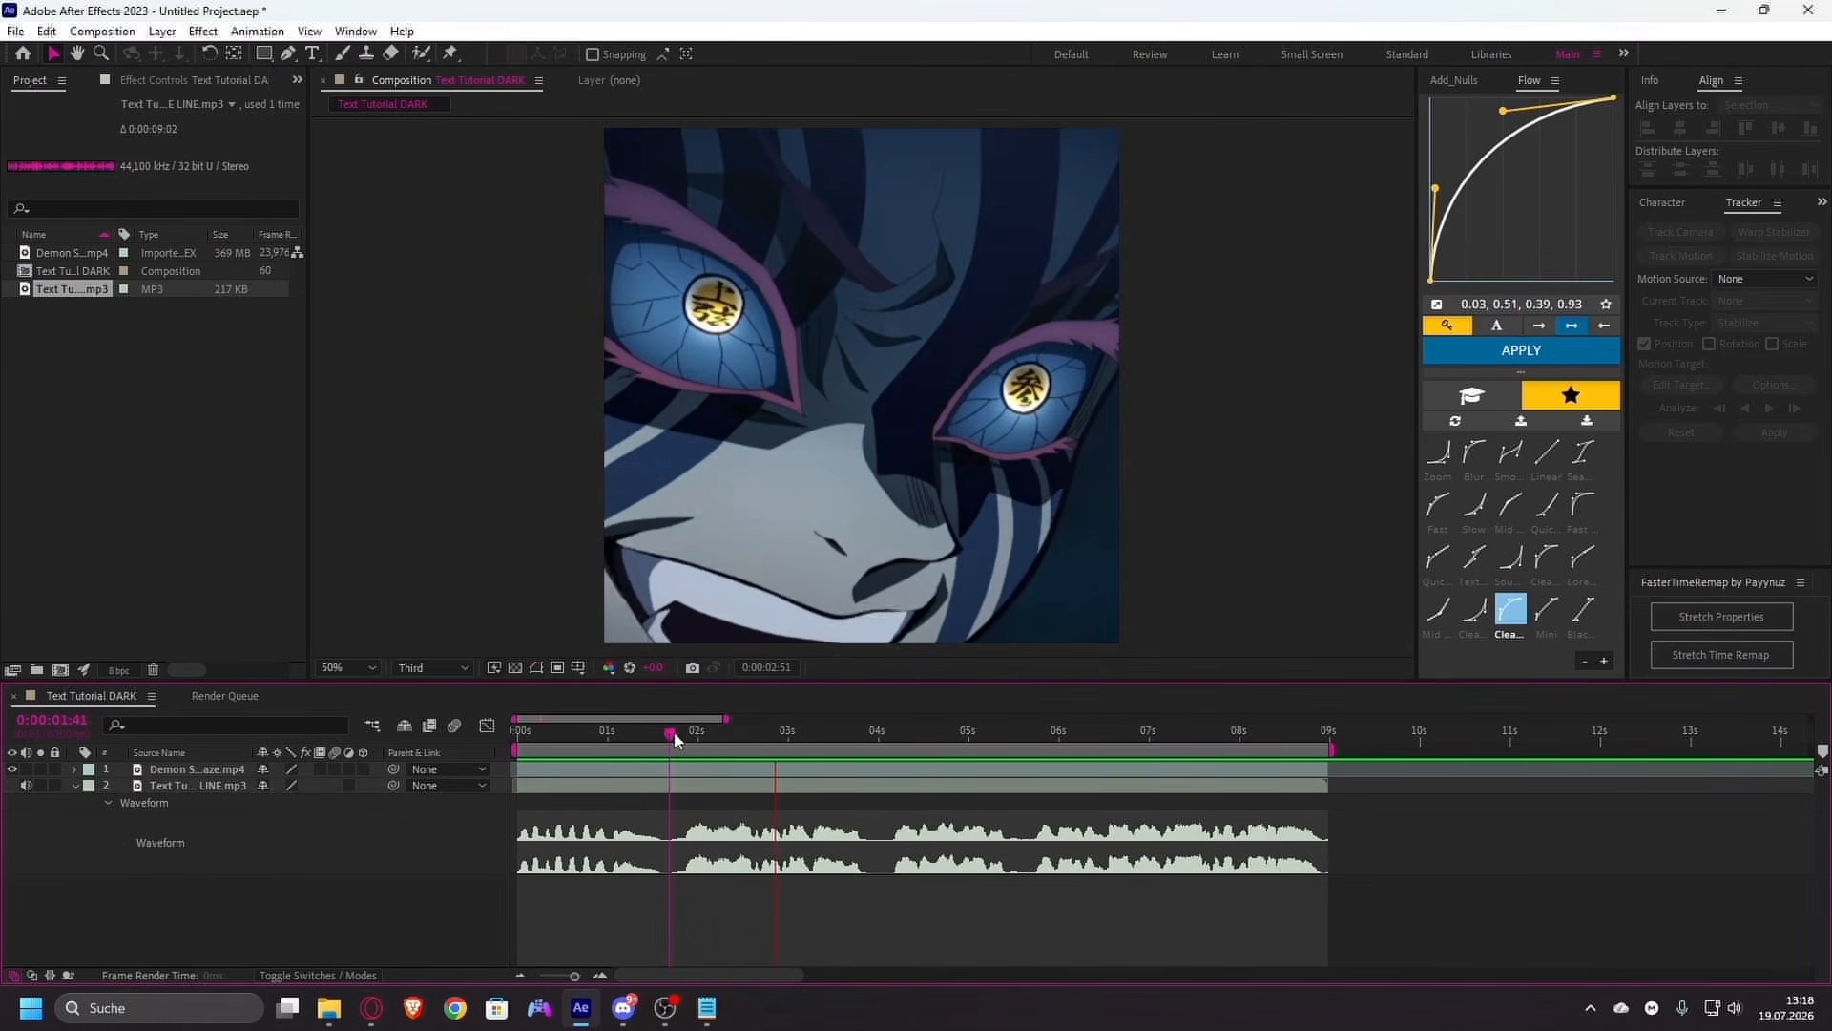
pyautogui.moveTo(674, 737); pyautogui.dragTo(683, 739)
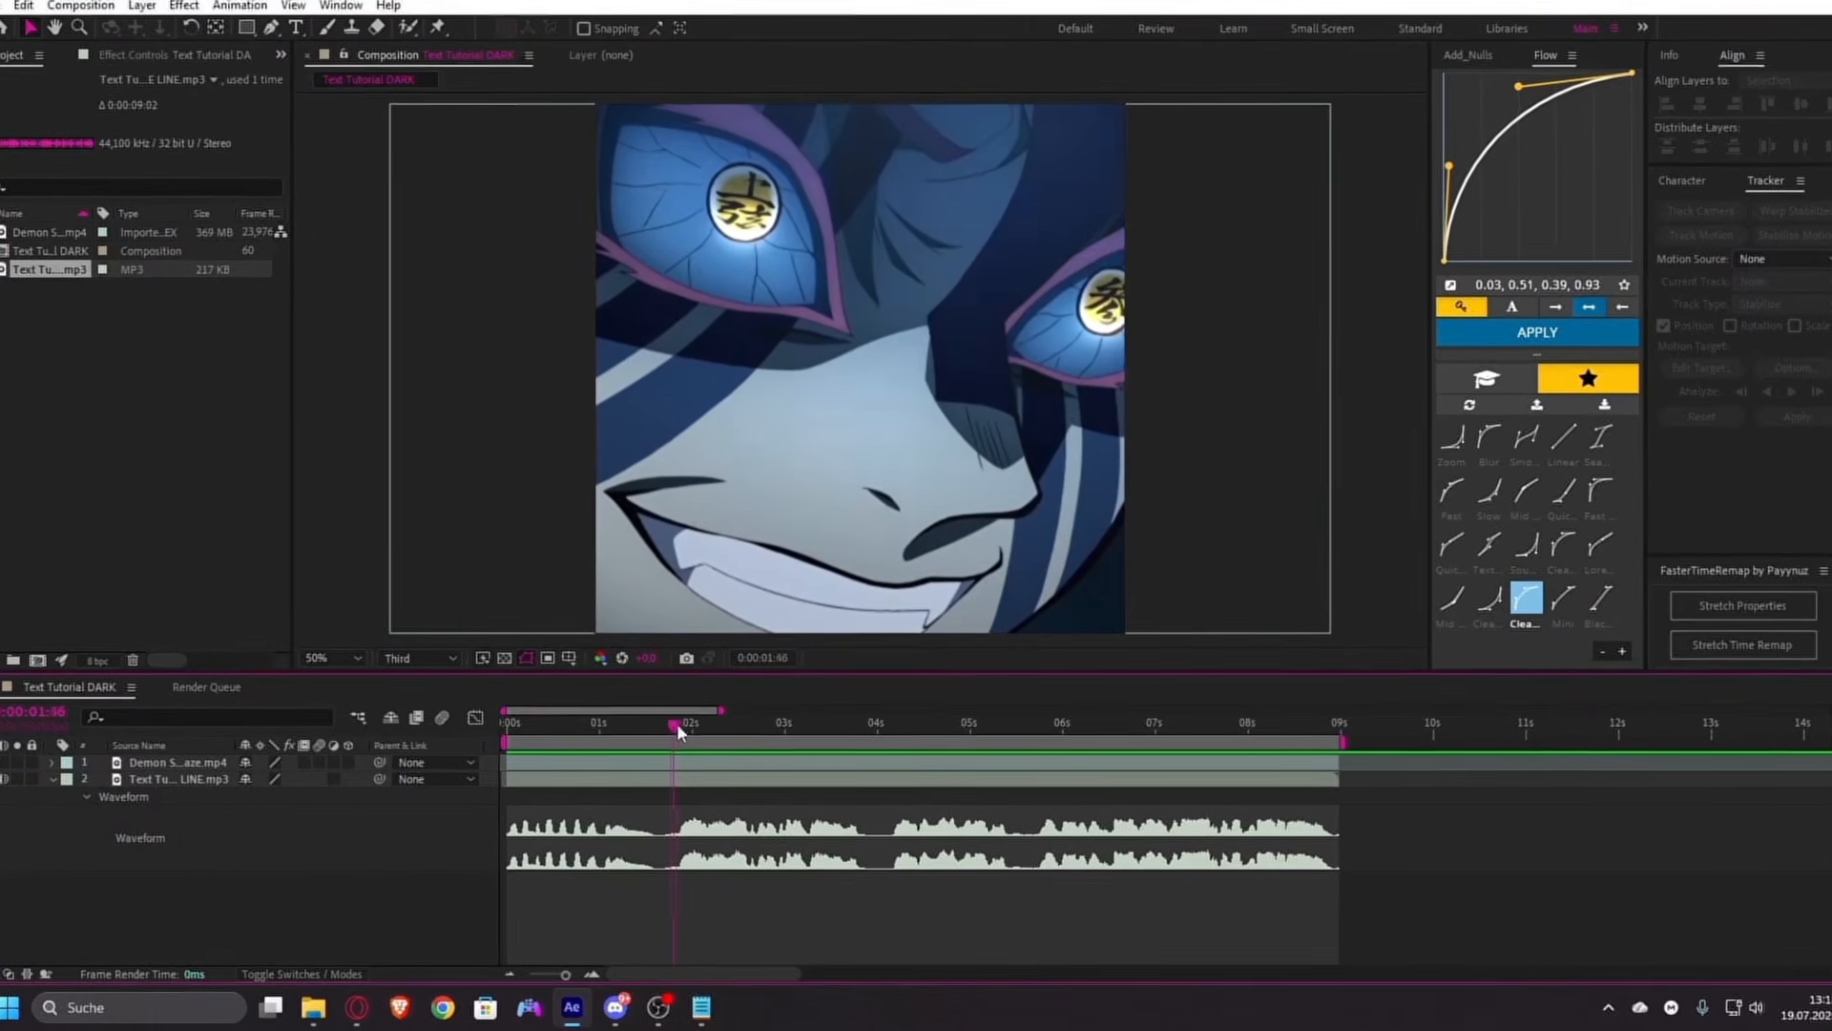
pyautogui.moveTo(681, 735); pyautogui.dragTo(690, 734)
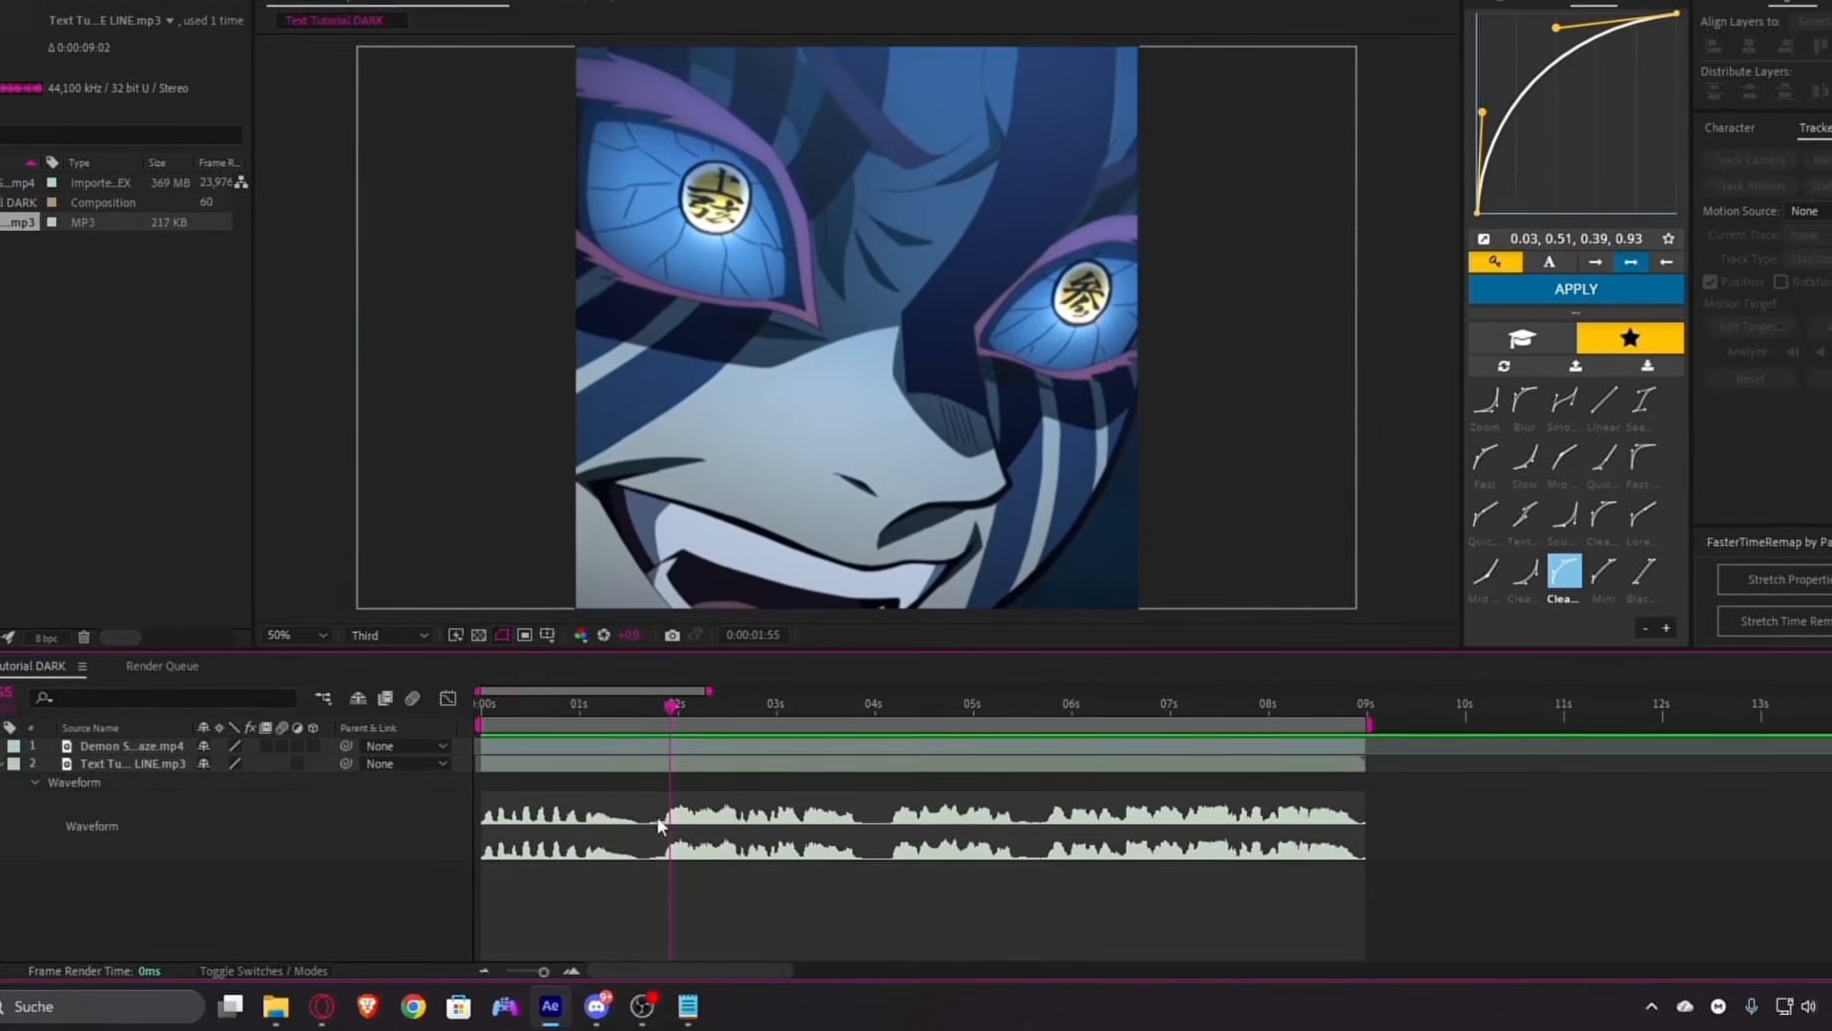
# - Scrub through the second phrase to about 0:00:04:05, replay it and place the playhead at 0:00:01:50
pyautogui.moveTo(647, 874); pyautogui.dragTo(864, 769)
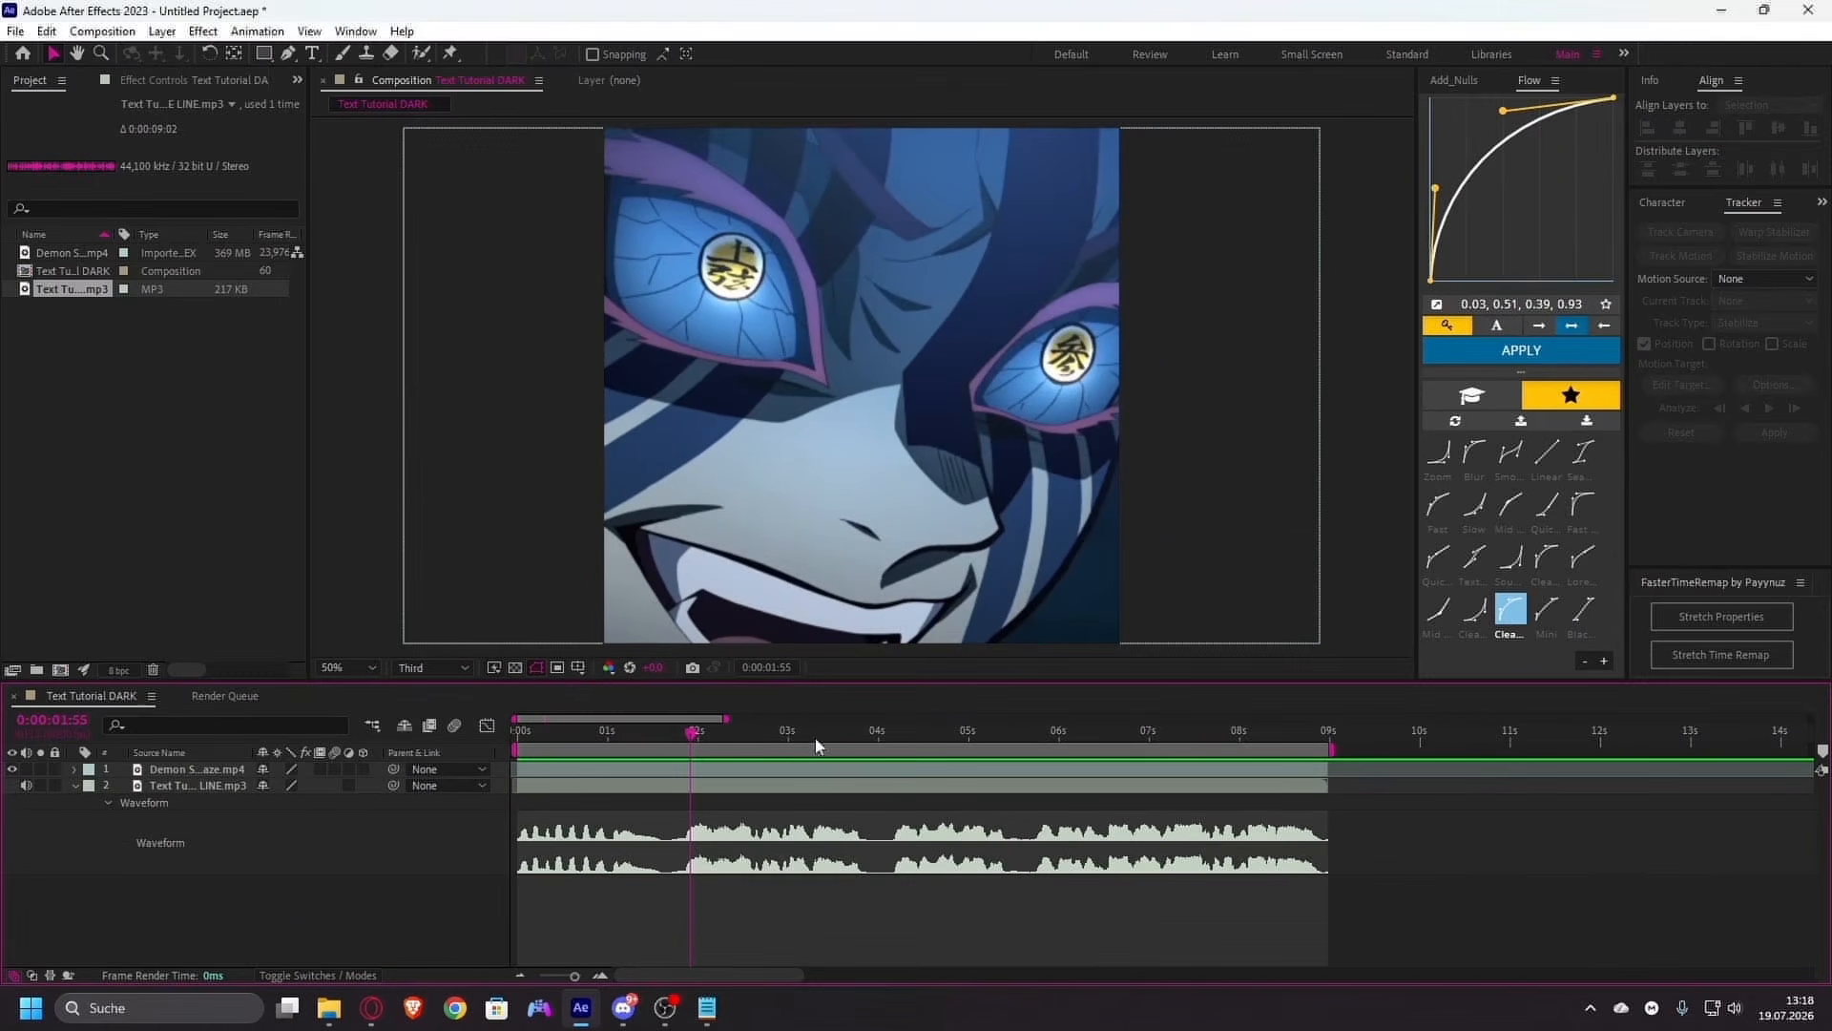
pyautogui.moveTo(800, 685); pyautogui.dragTo(886, 758)
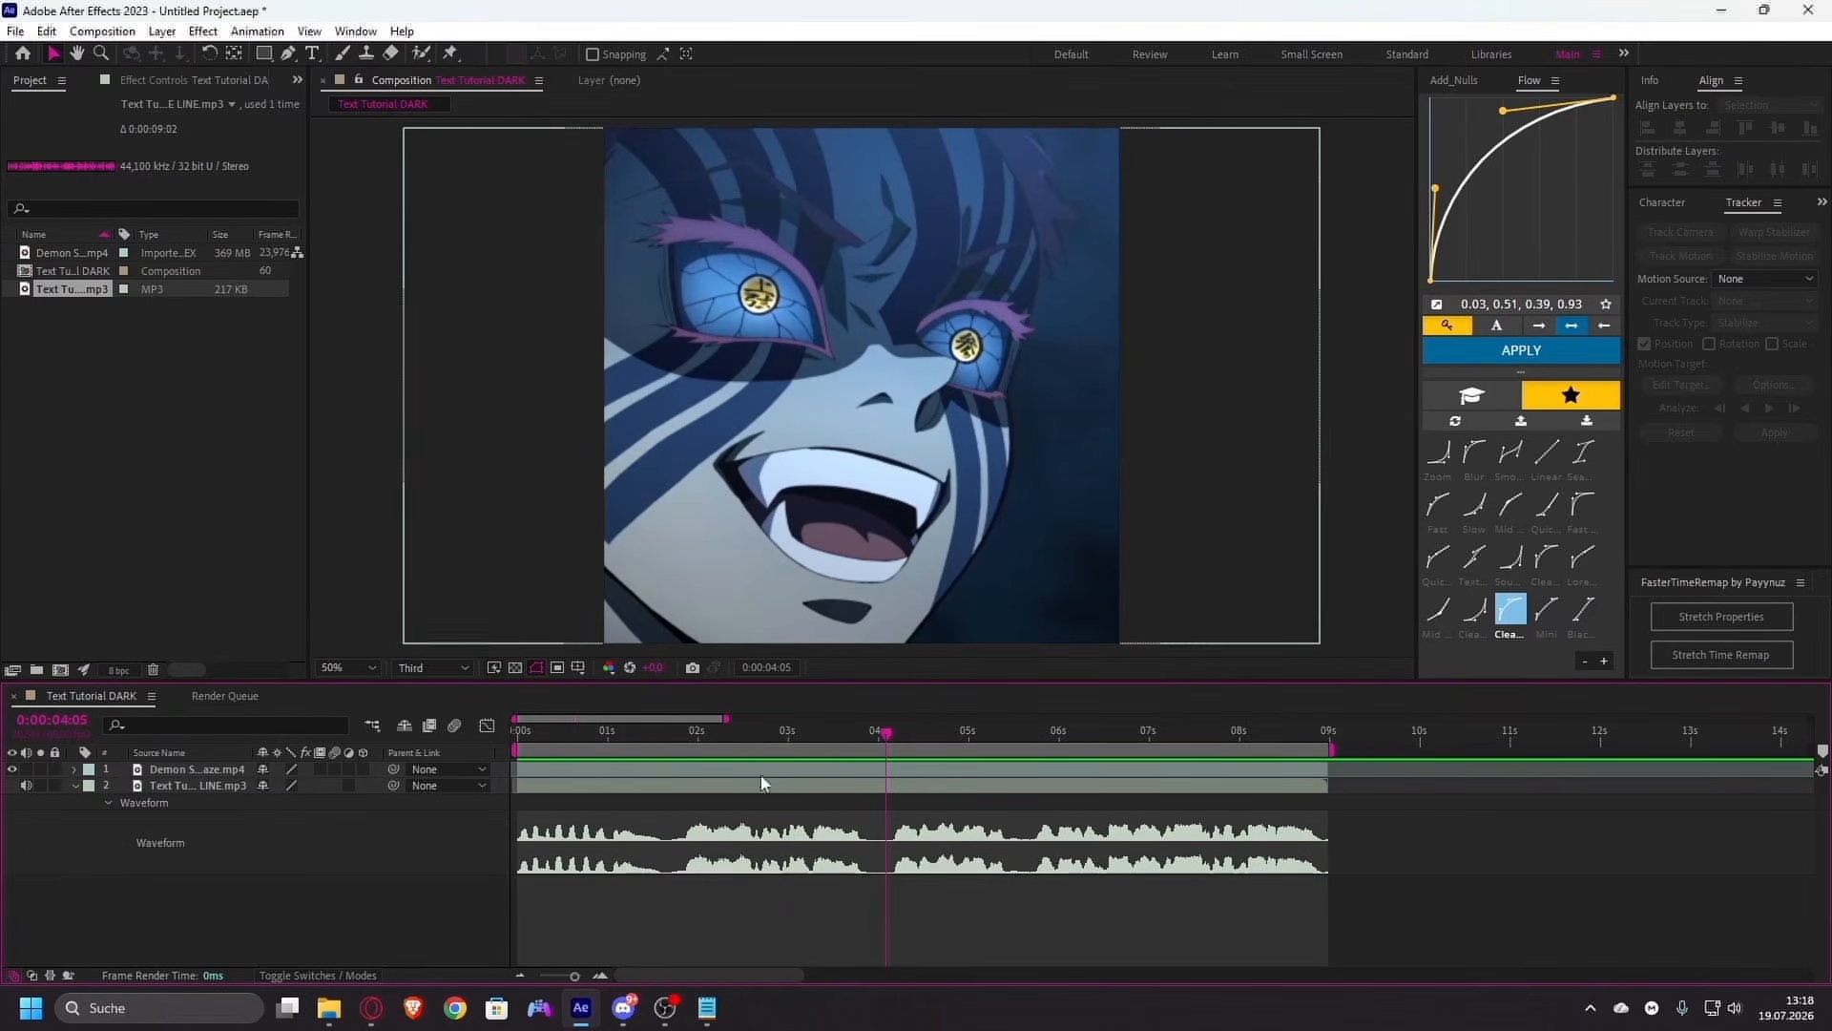
pyautogui.moveTo(853, 740); pyautogui.dragTo(677, 778)
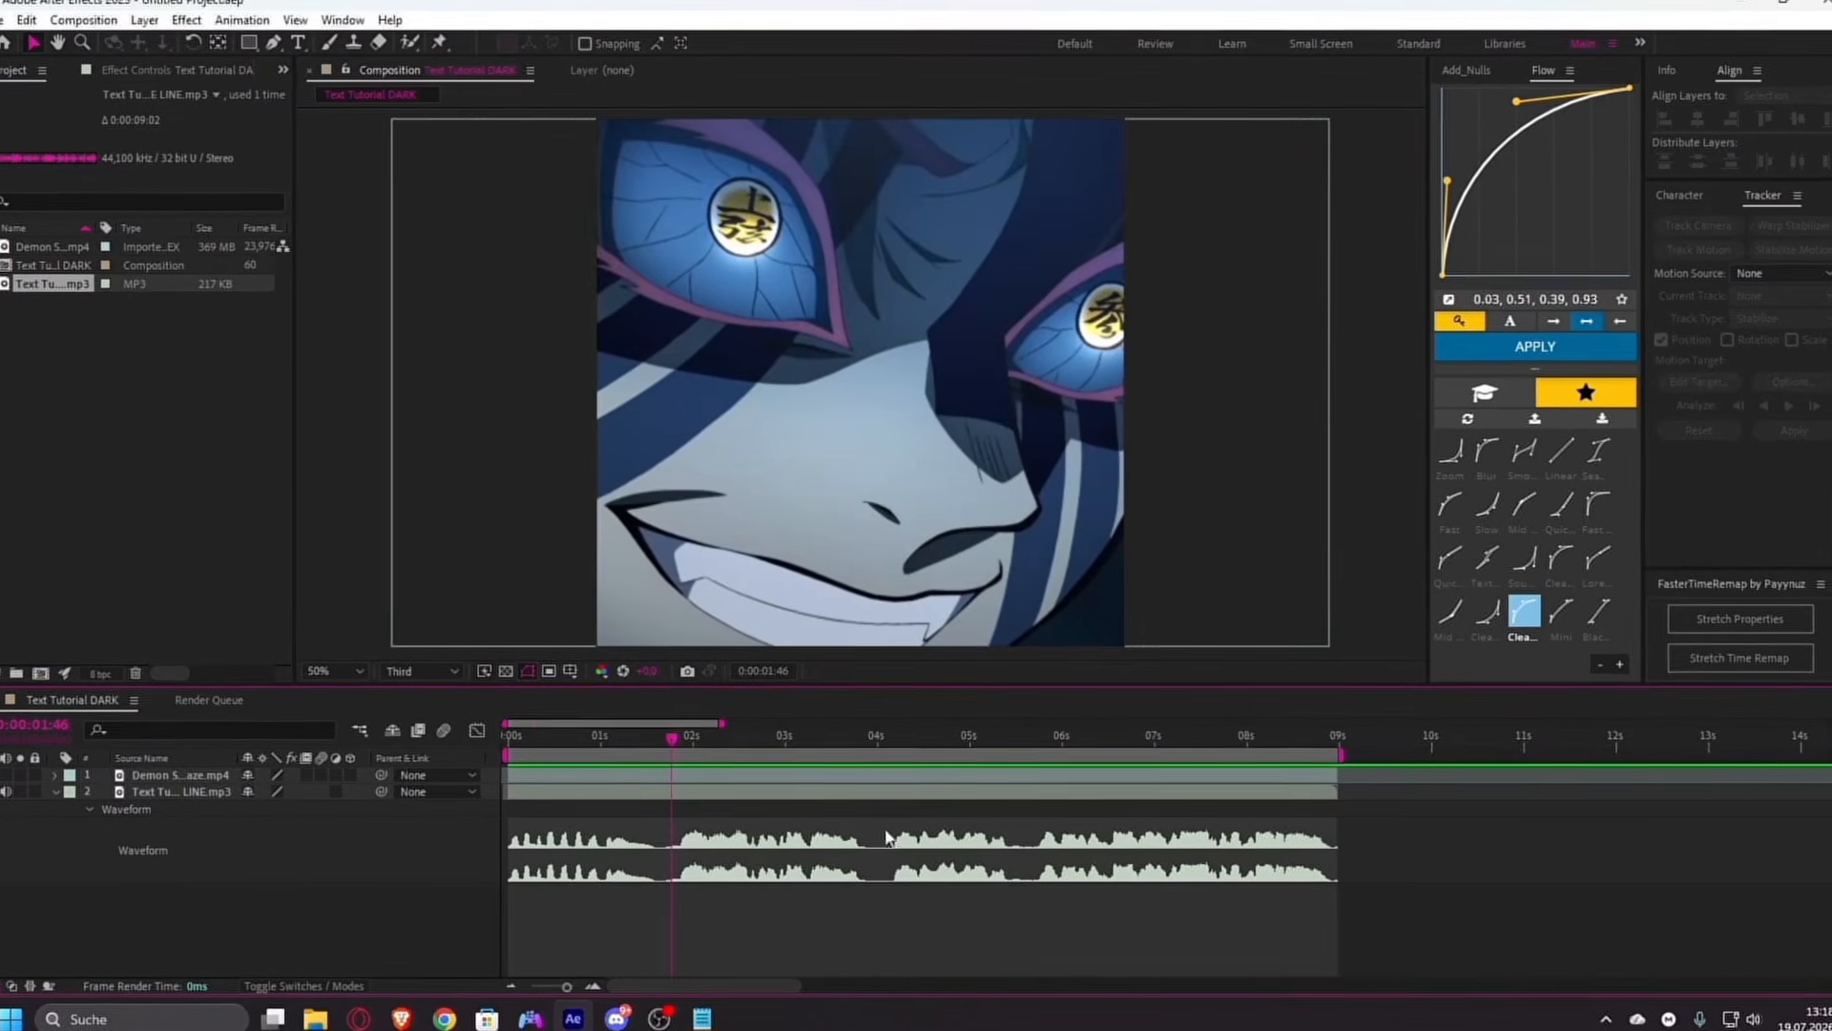
pyautogui.press('space')
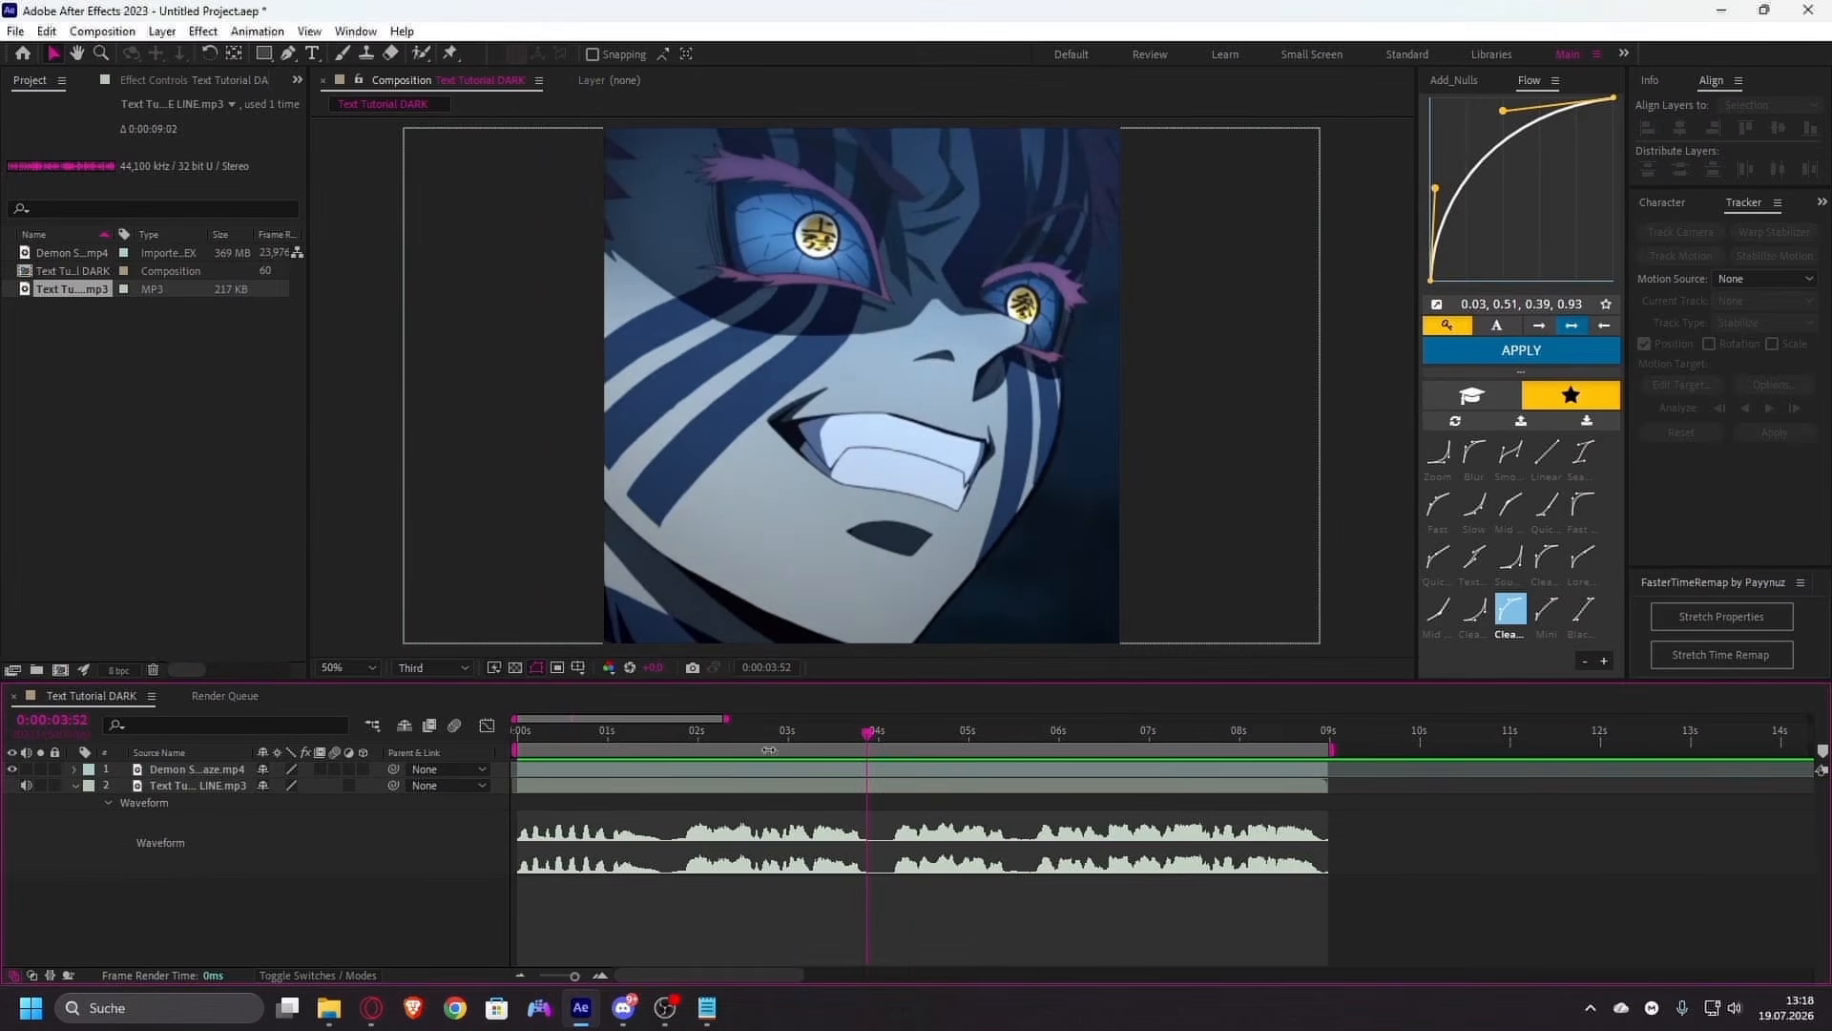
pyautogui.moveTo(675, 745); pyautogui.dragTo(684, 744)
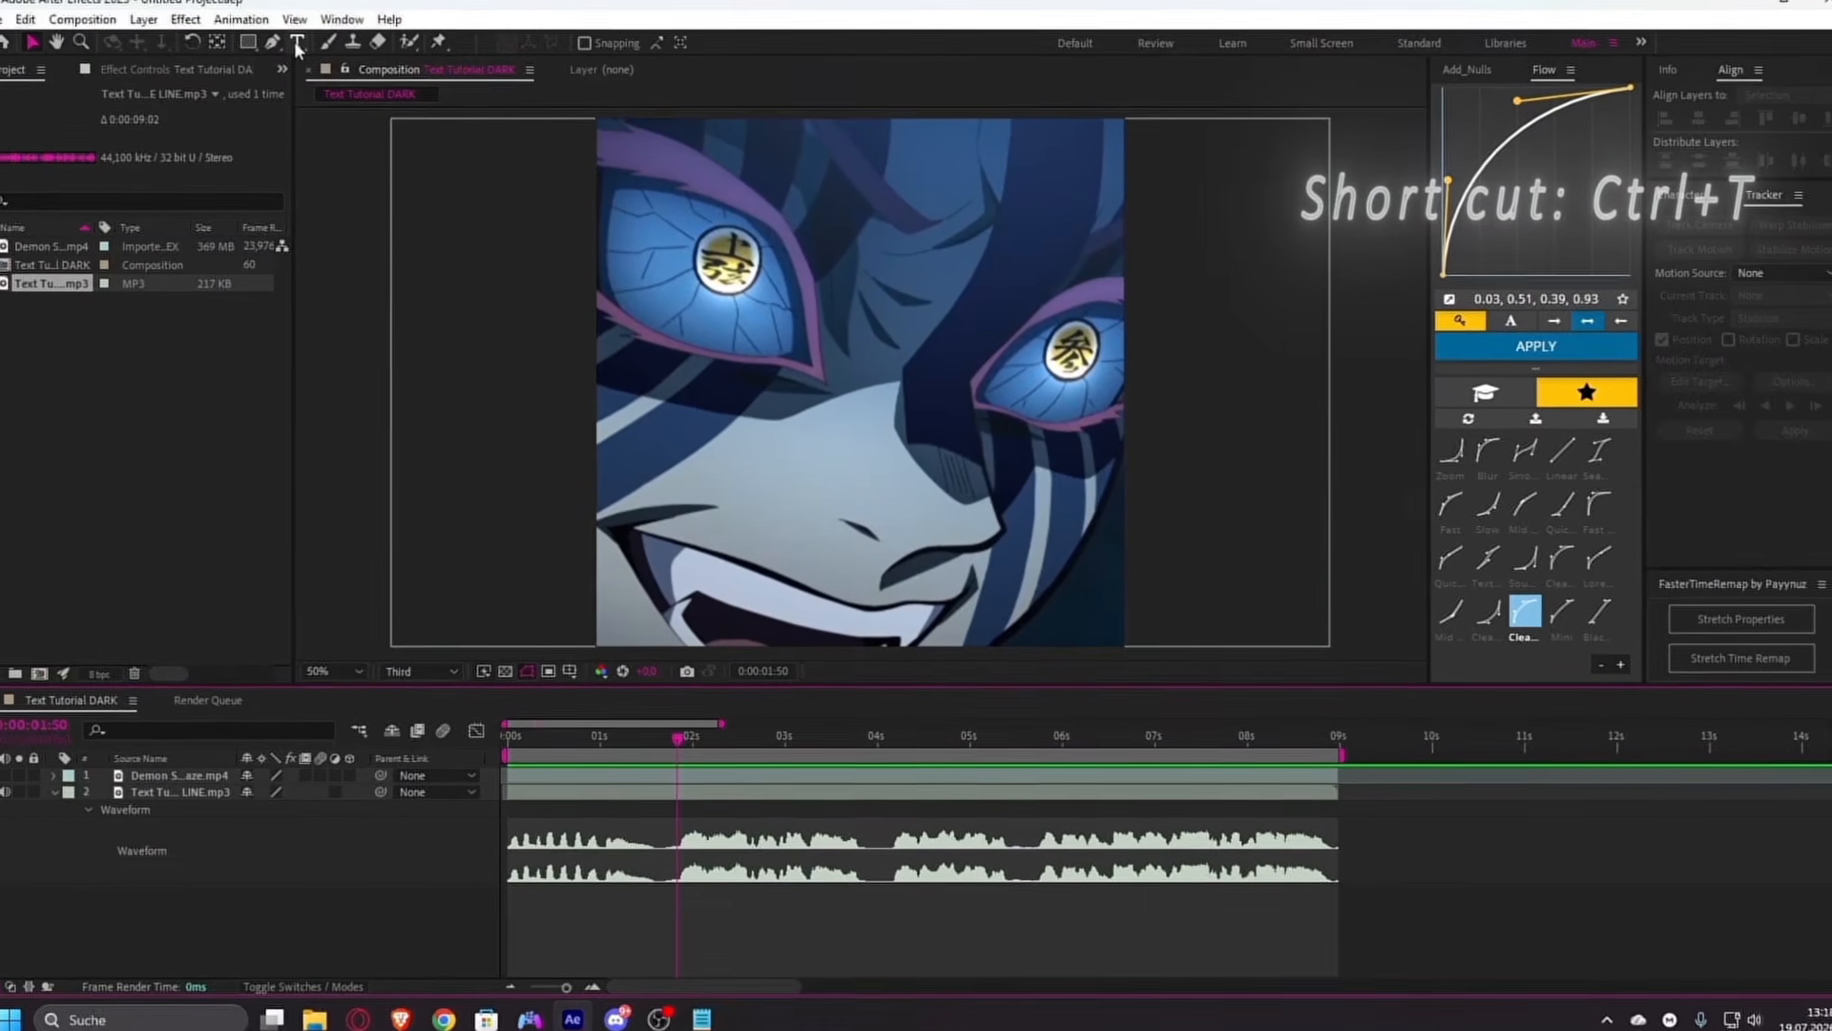
# - Create a text layer over the video reading NOW YOU HAVE TO BECOME A DEMON
pyautogui.click(297, 43)
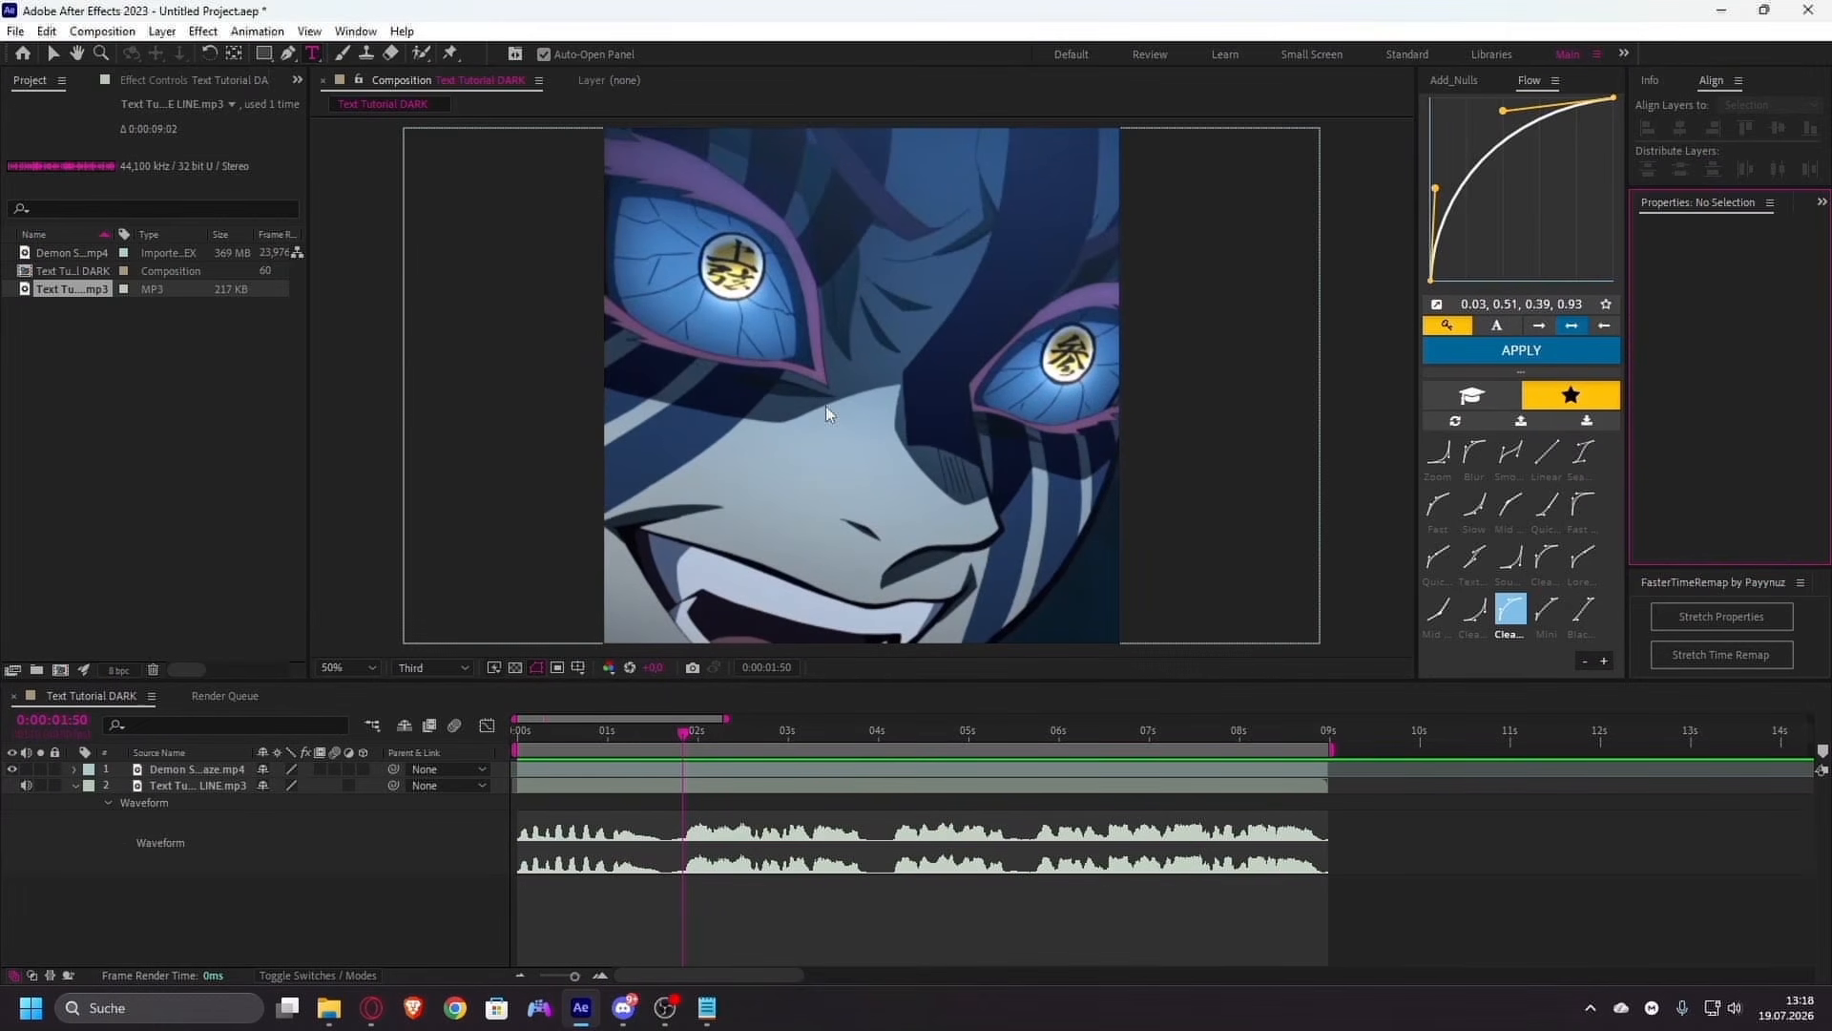
pyautogui.click(814, 404)
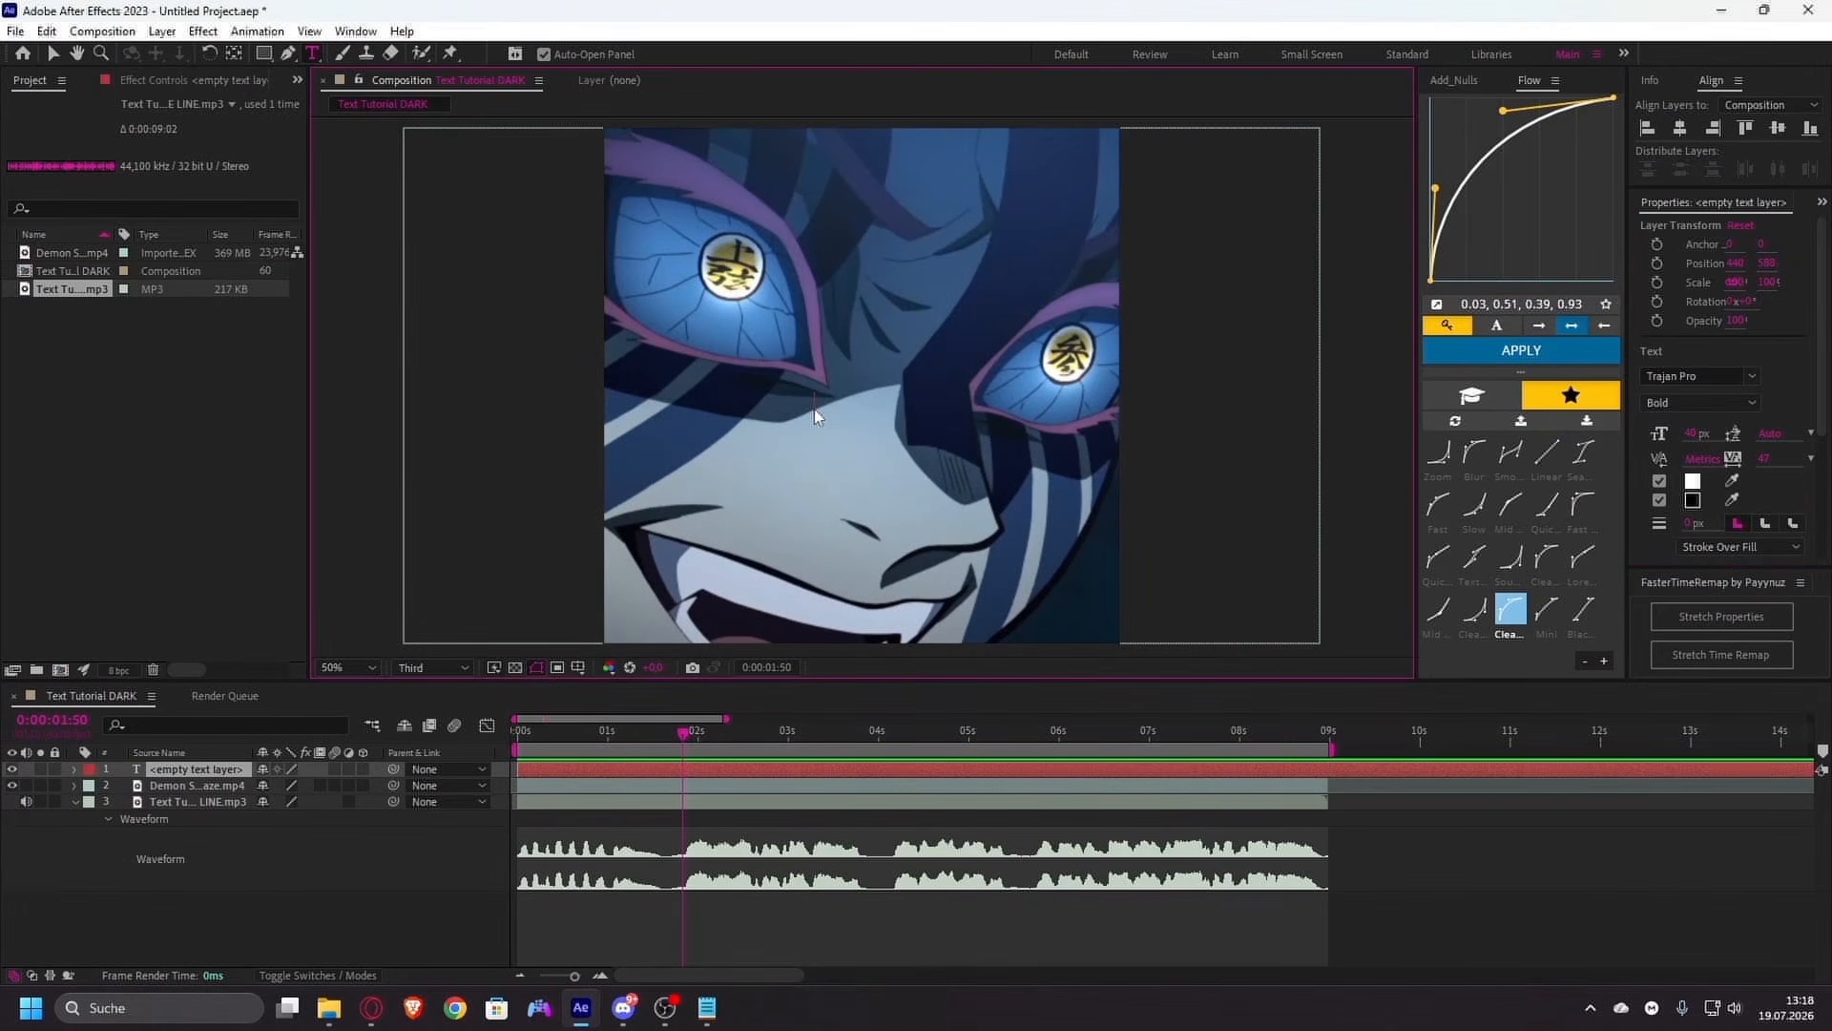
pyautogui.write('NO')
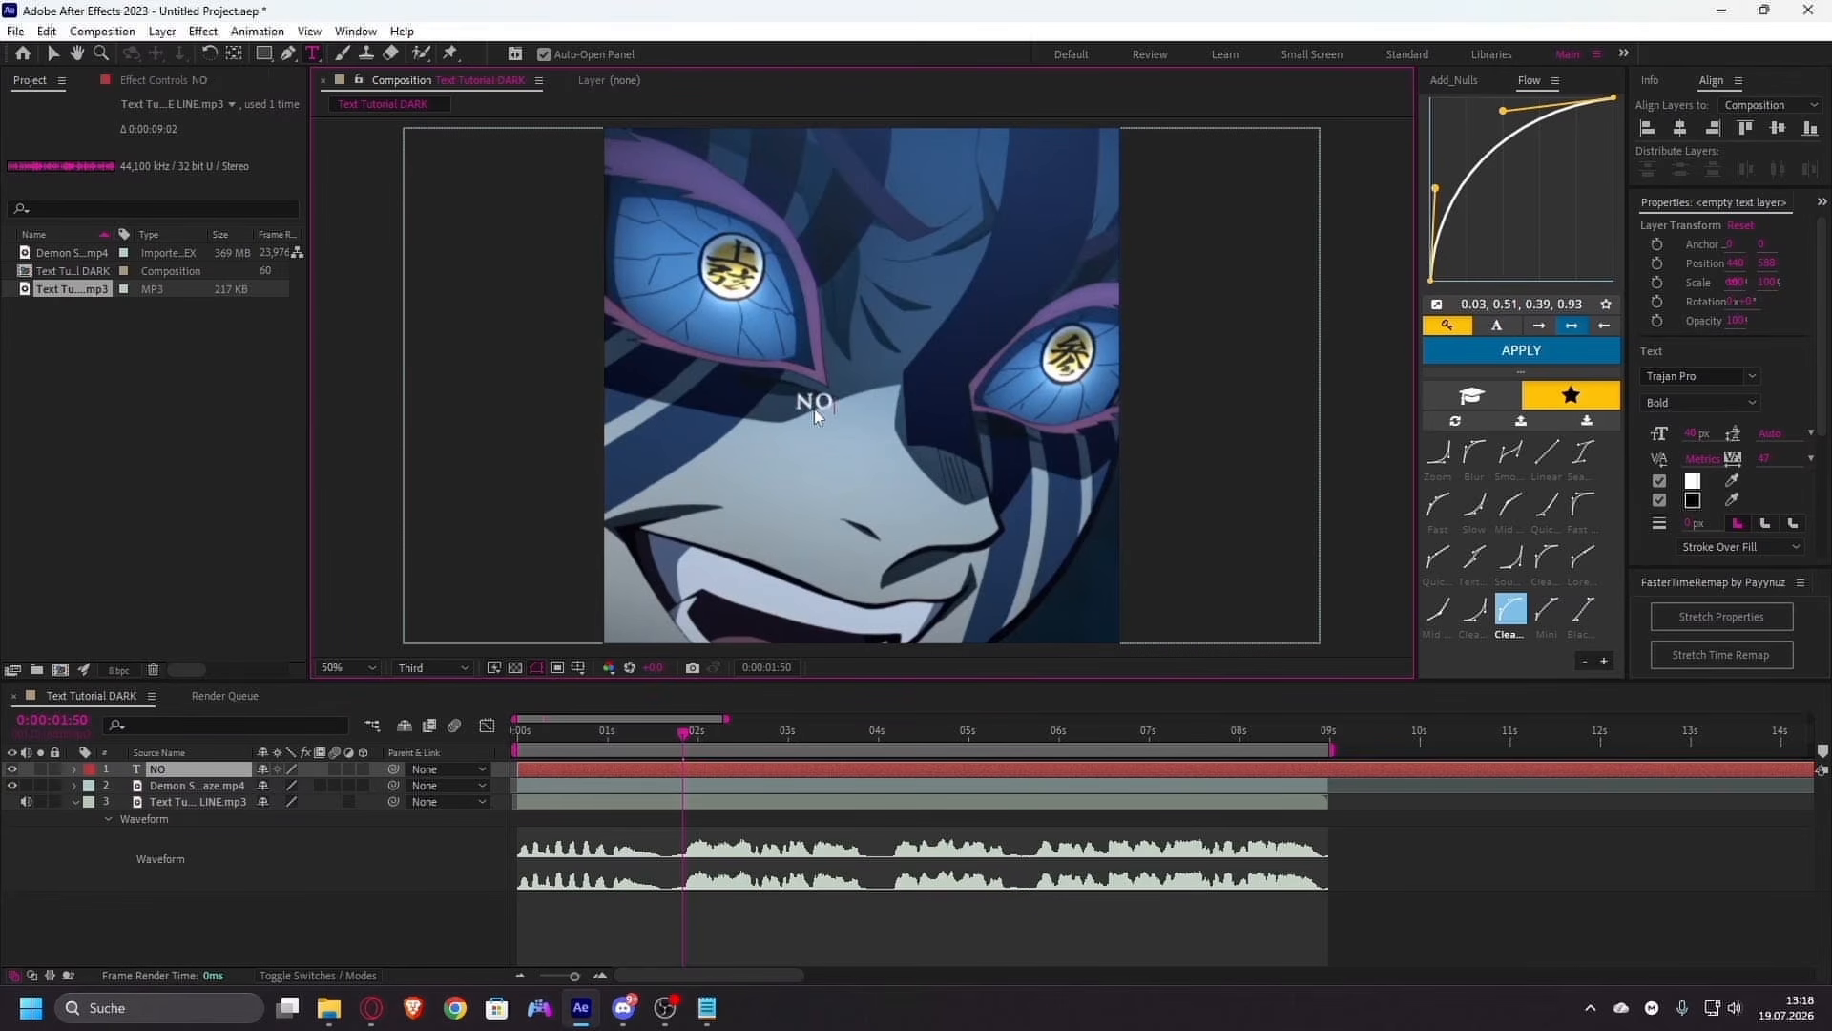
pyautogui.write('W YOU HAVE TO BE')
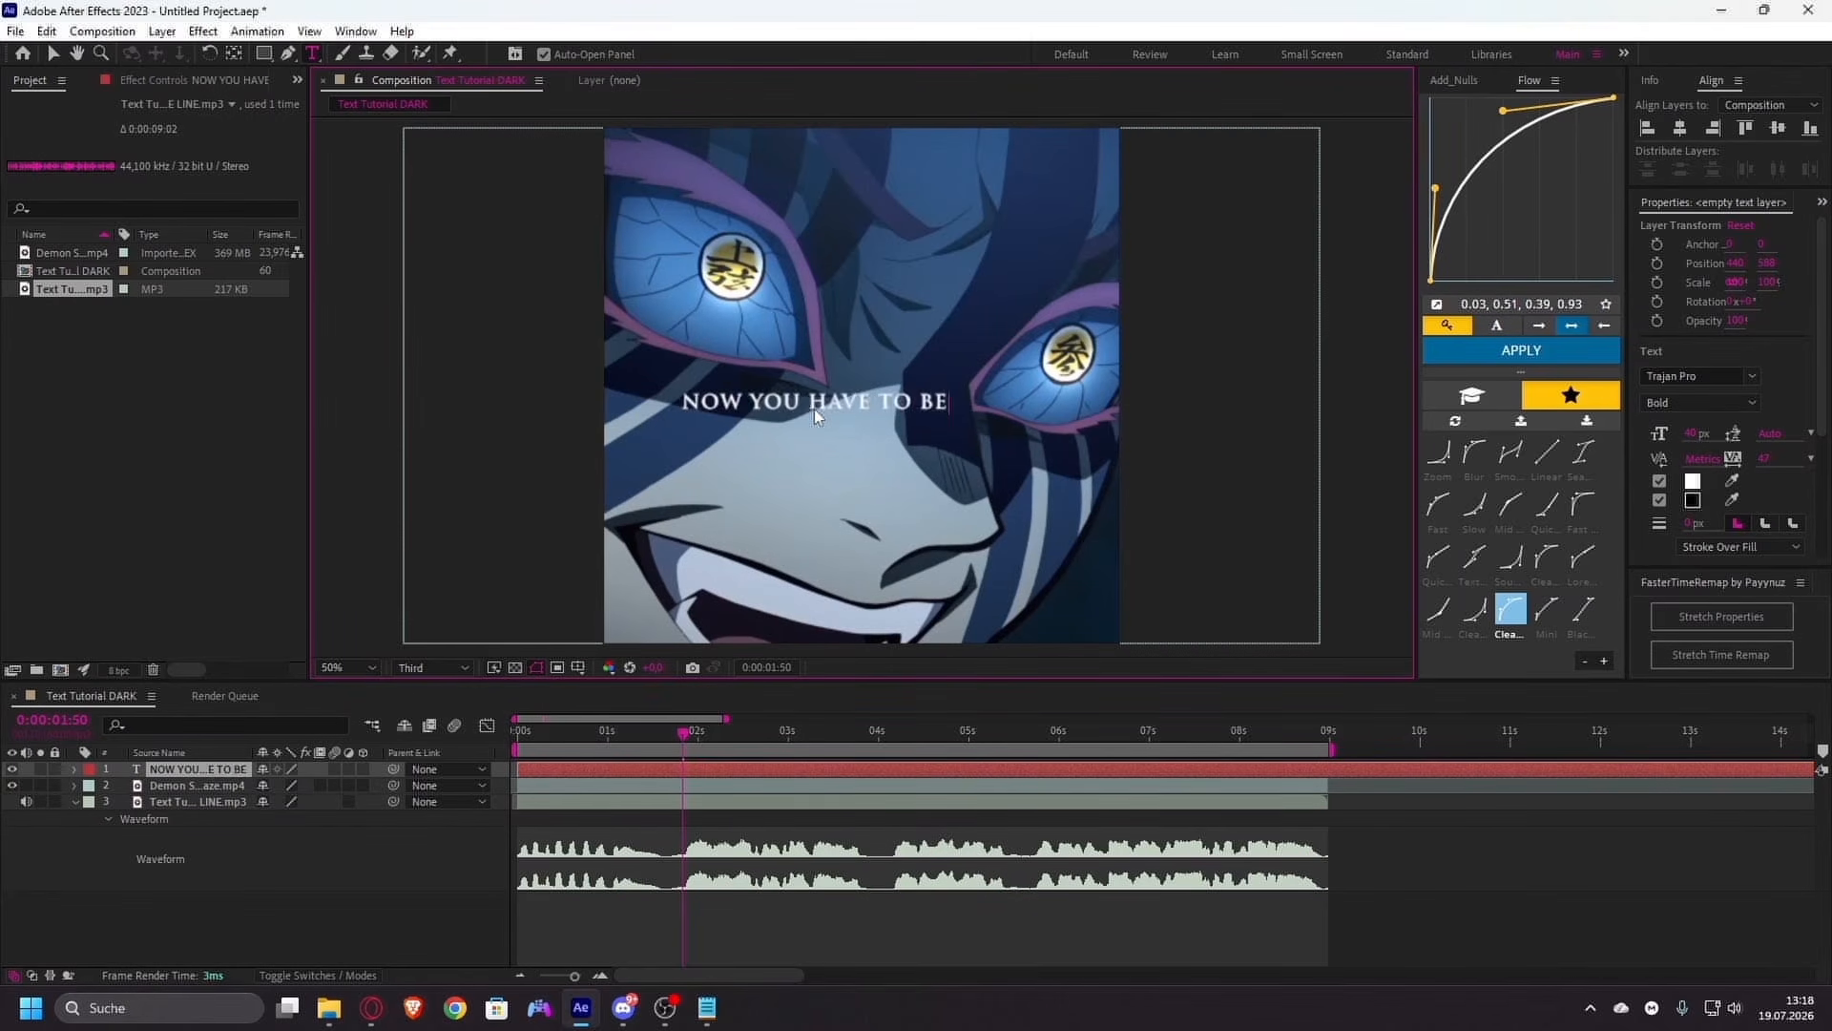
pyautogui.write('COME A DEMON')
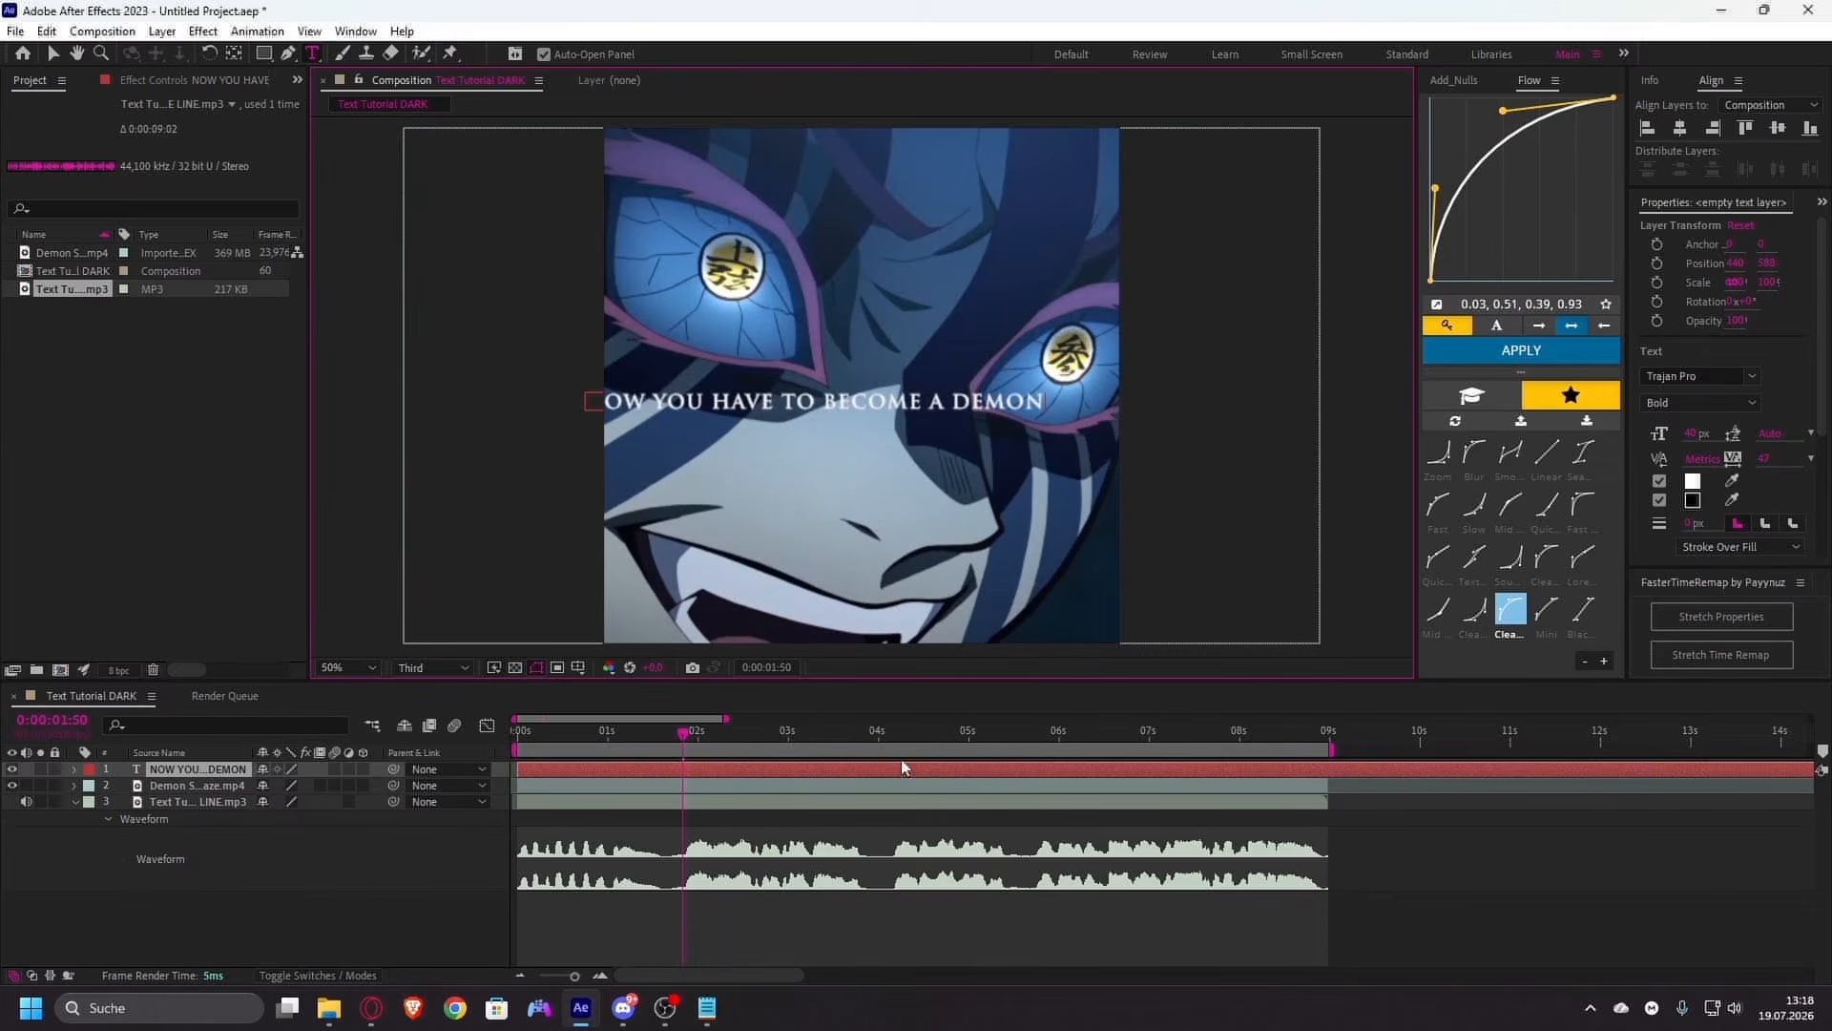
# - Split the NOW YOU HAVE TO BECOME A DEMON text layer at 0:00:01:52 and delete the part before it
pyautogui.moveTo(876, 737); pyautogui.dragTo(681, 791)
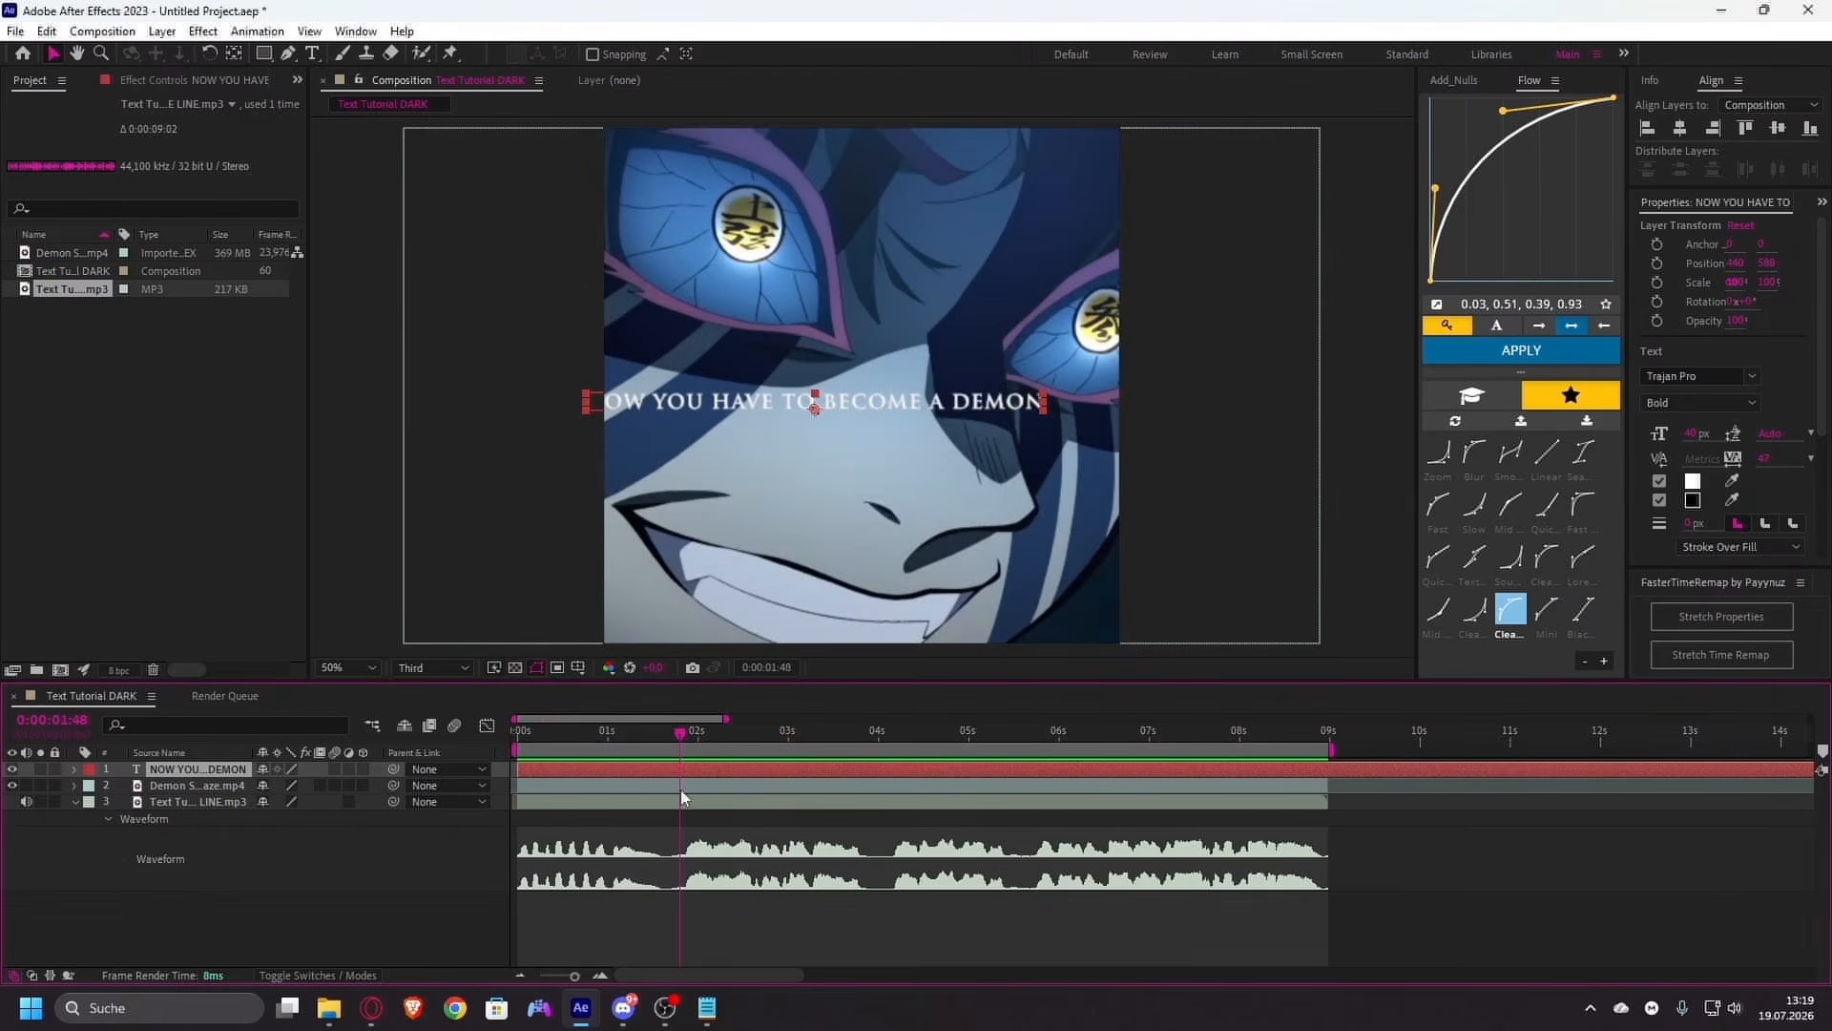
pyautogui.scroll(1, 673, 846)
pyautogui.press('pagedown')
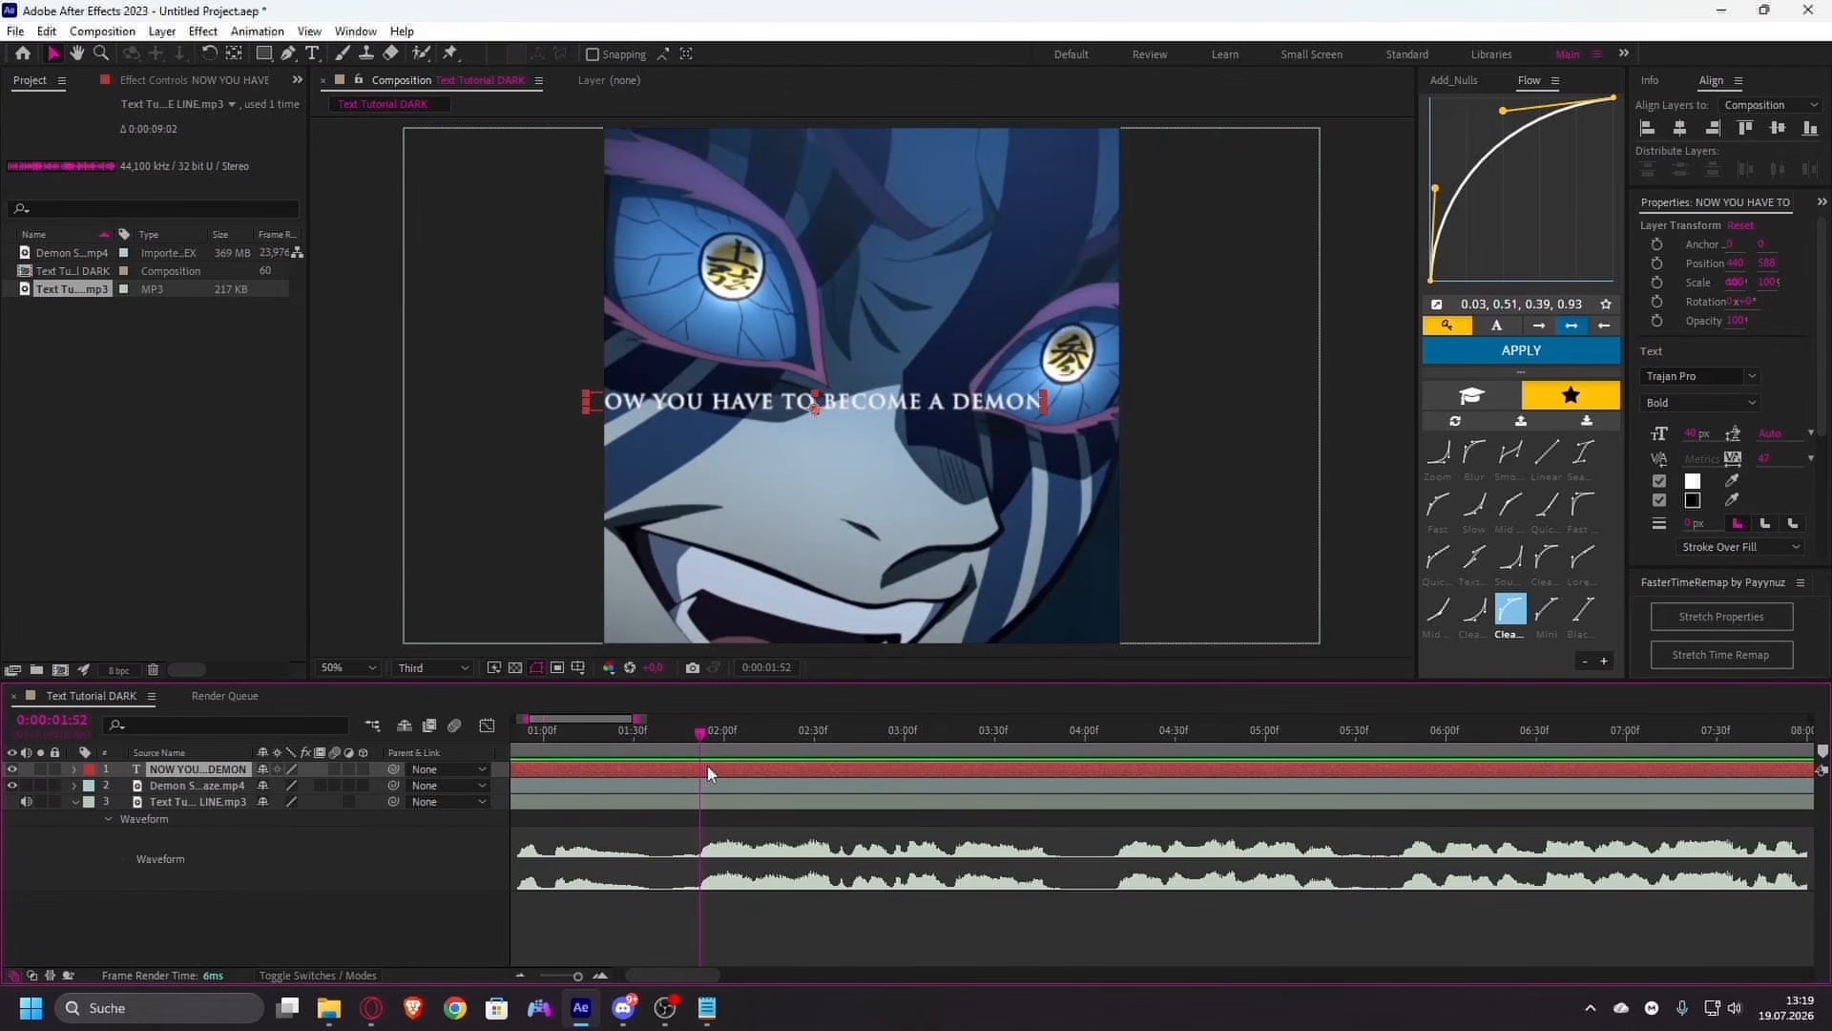
pyautogui.hotkey('ctrl', 'shift', 'd')
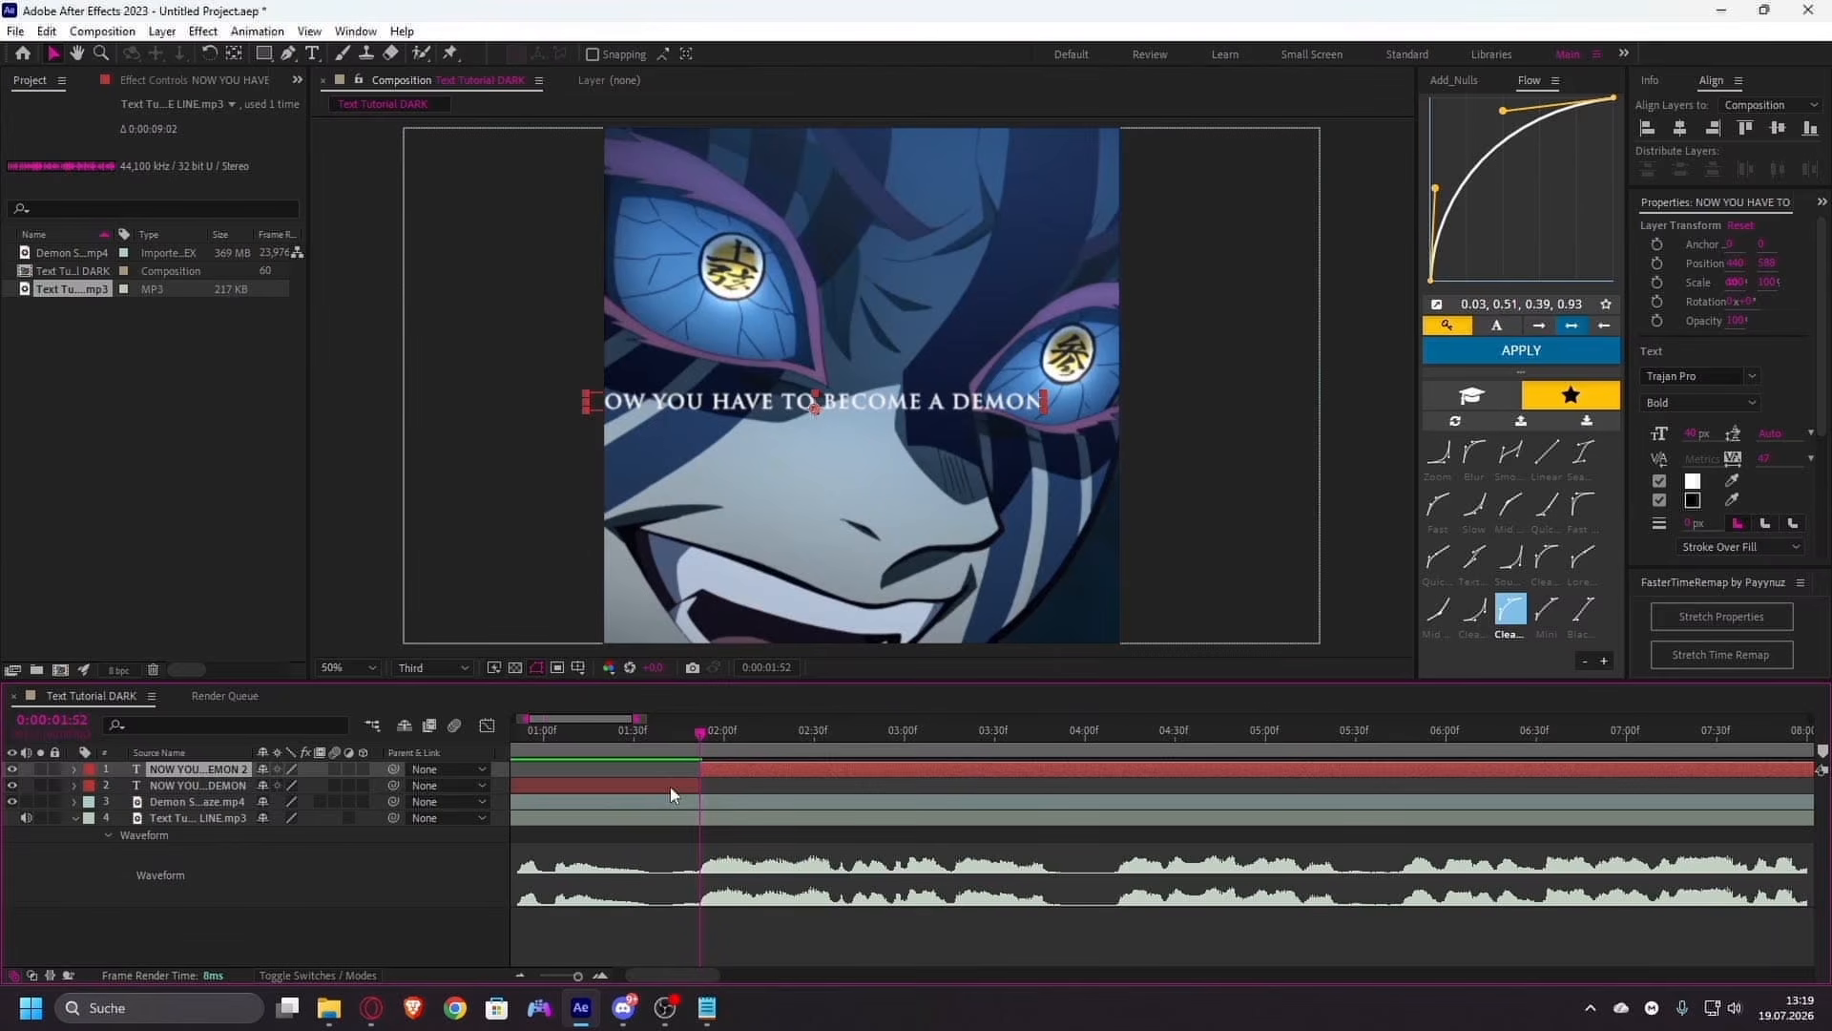
pyautogui.click(670, 787)
pyautogui.moveTo(655, 724); pyautogui.dragTo(626, 739)
pyautogui.press('Delete')
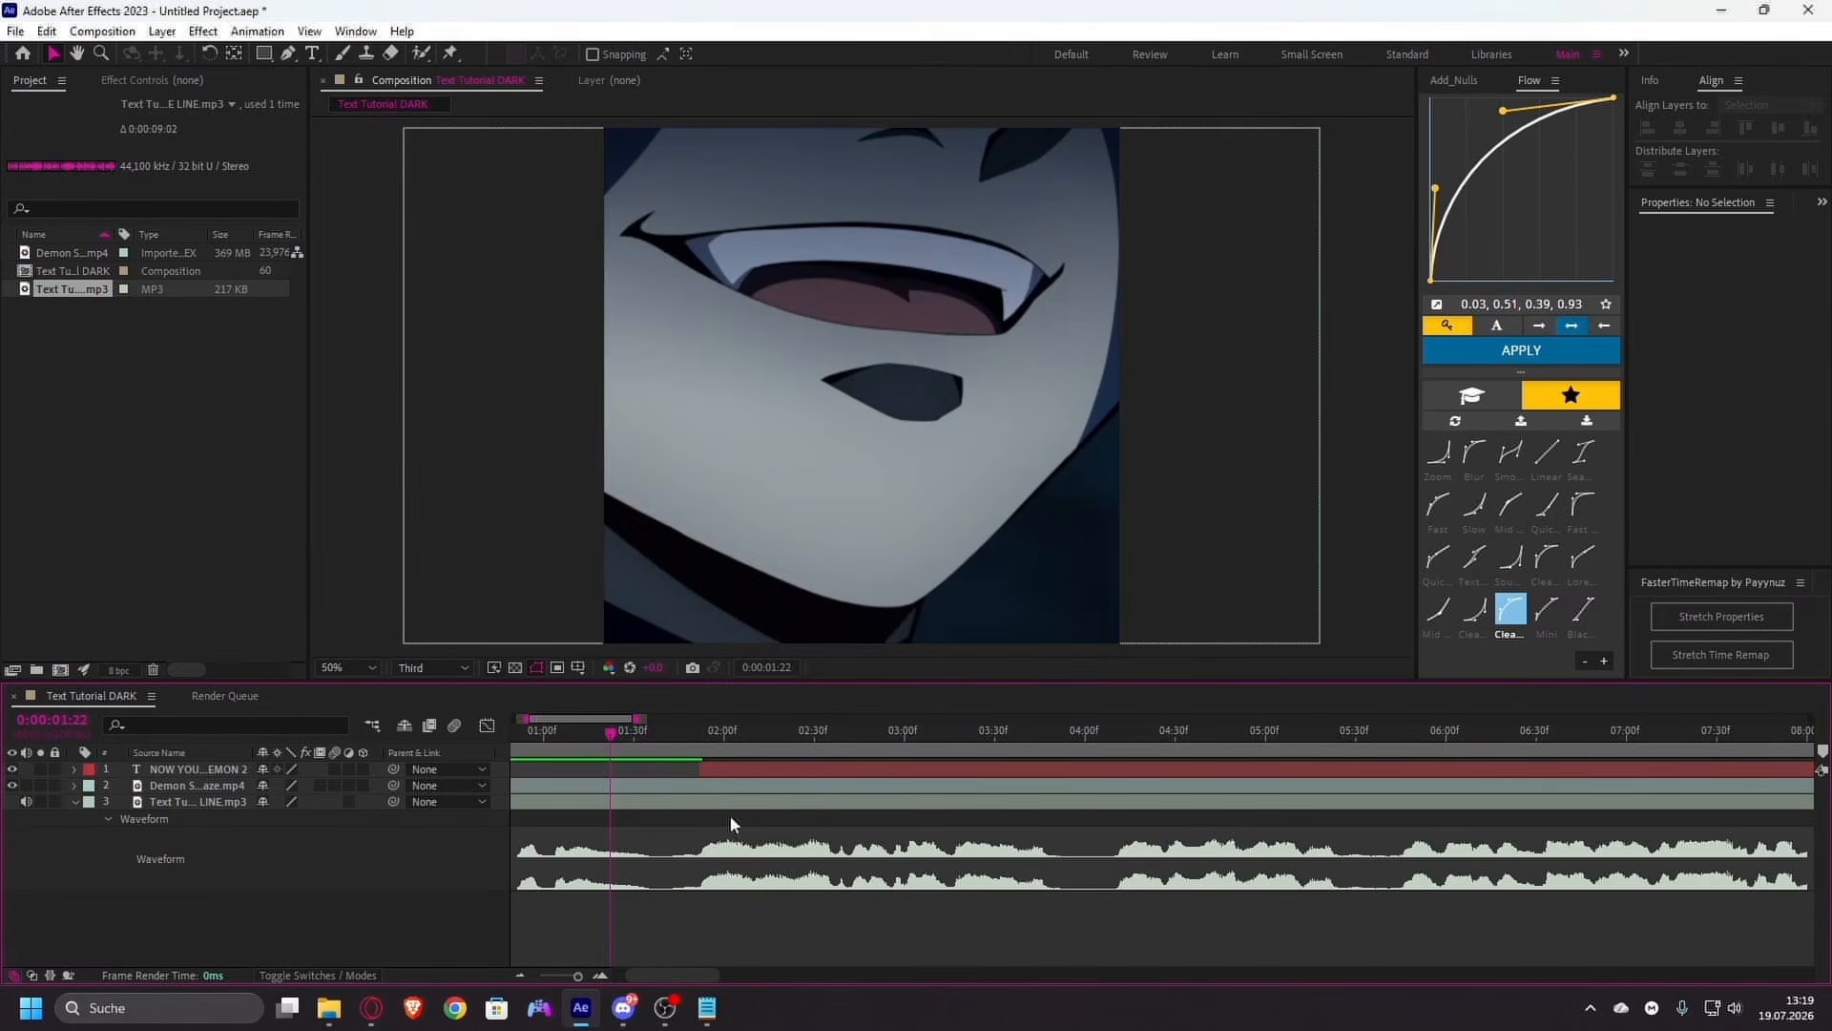
# - Scrub through the voice line to find where the text should end and place the playhead at 0:00:05:04
pyautogui.scroll(-2, 730, 815)
pyautogui.scroll(2, 661, 813)
pyautogui.scroll(-1, 713, 956)
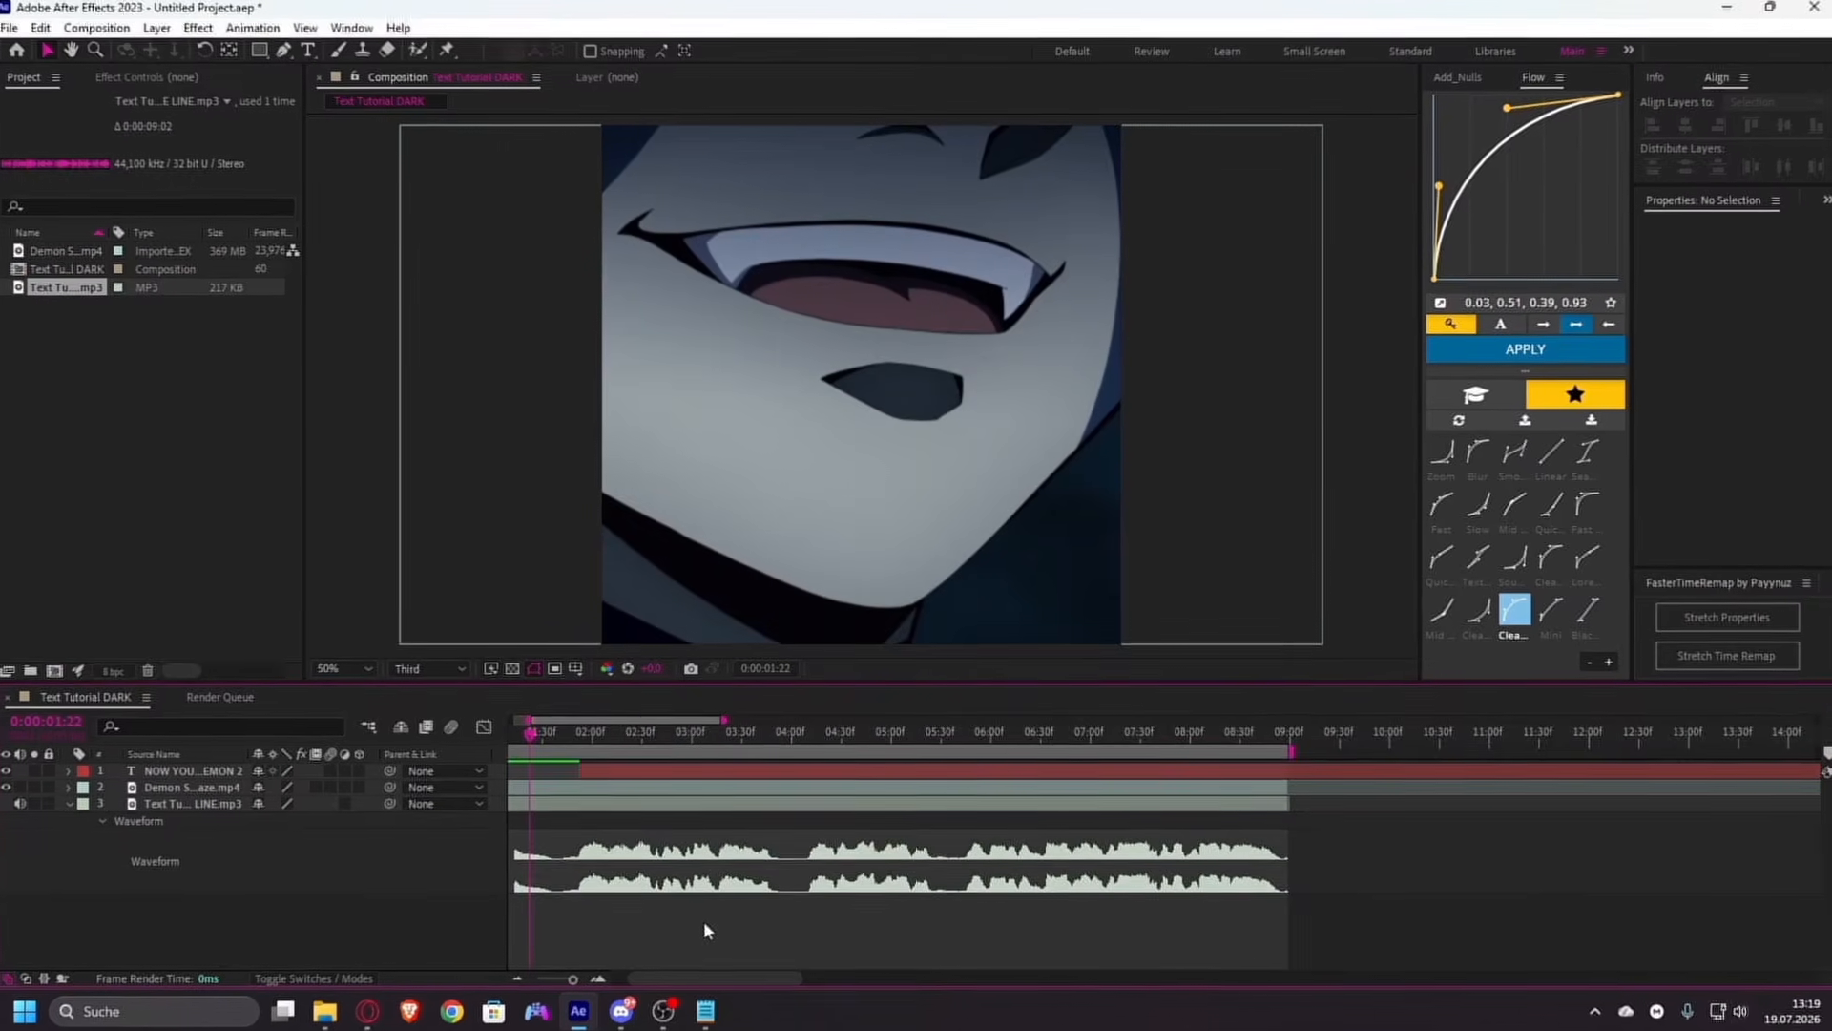
pyautogui.moveTo(724, 735); pyautogui.dragTo(769, 793)
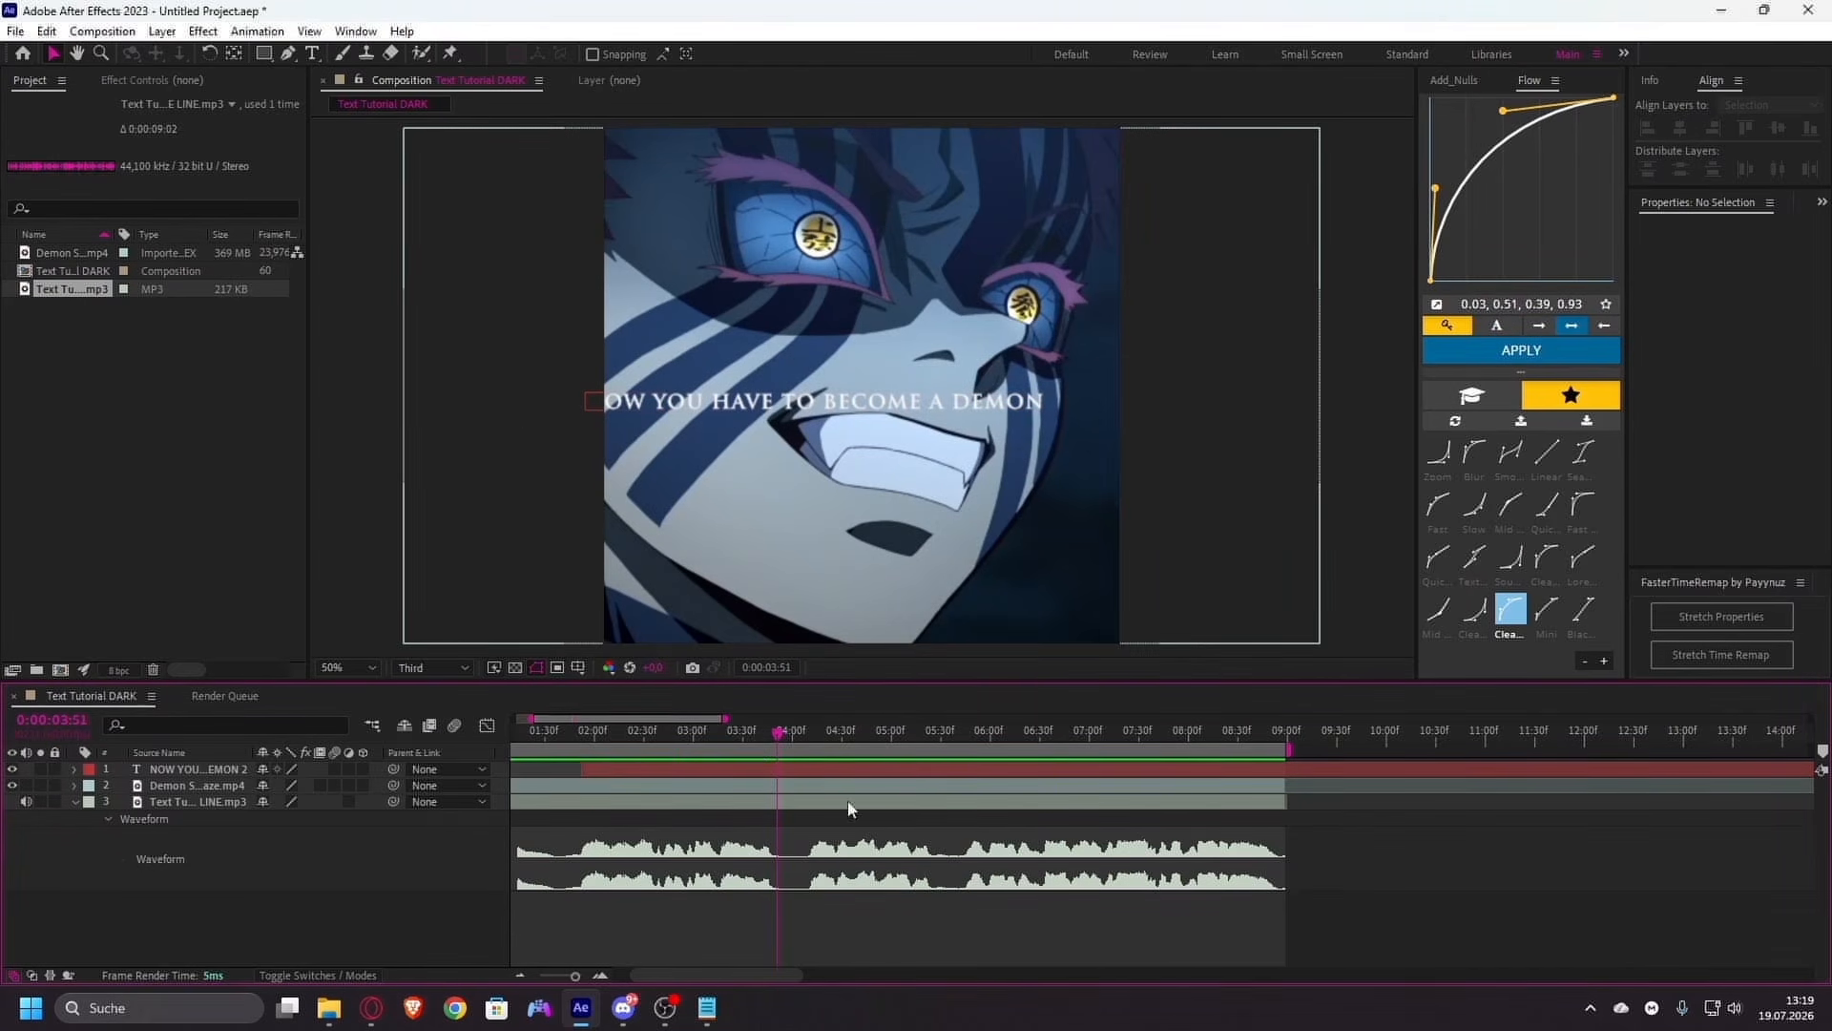
pyautogui.scroll(2, 850, 809)
pyautogui.moveTo(735, 738); pyautogui.dragTo(947, 766)
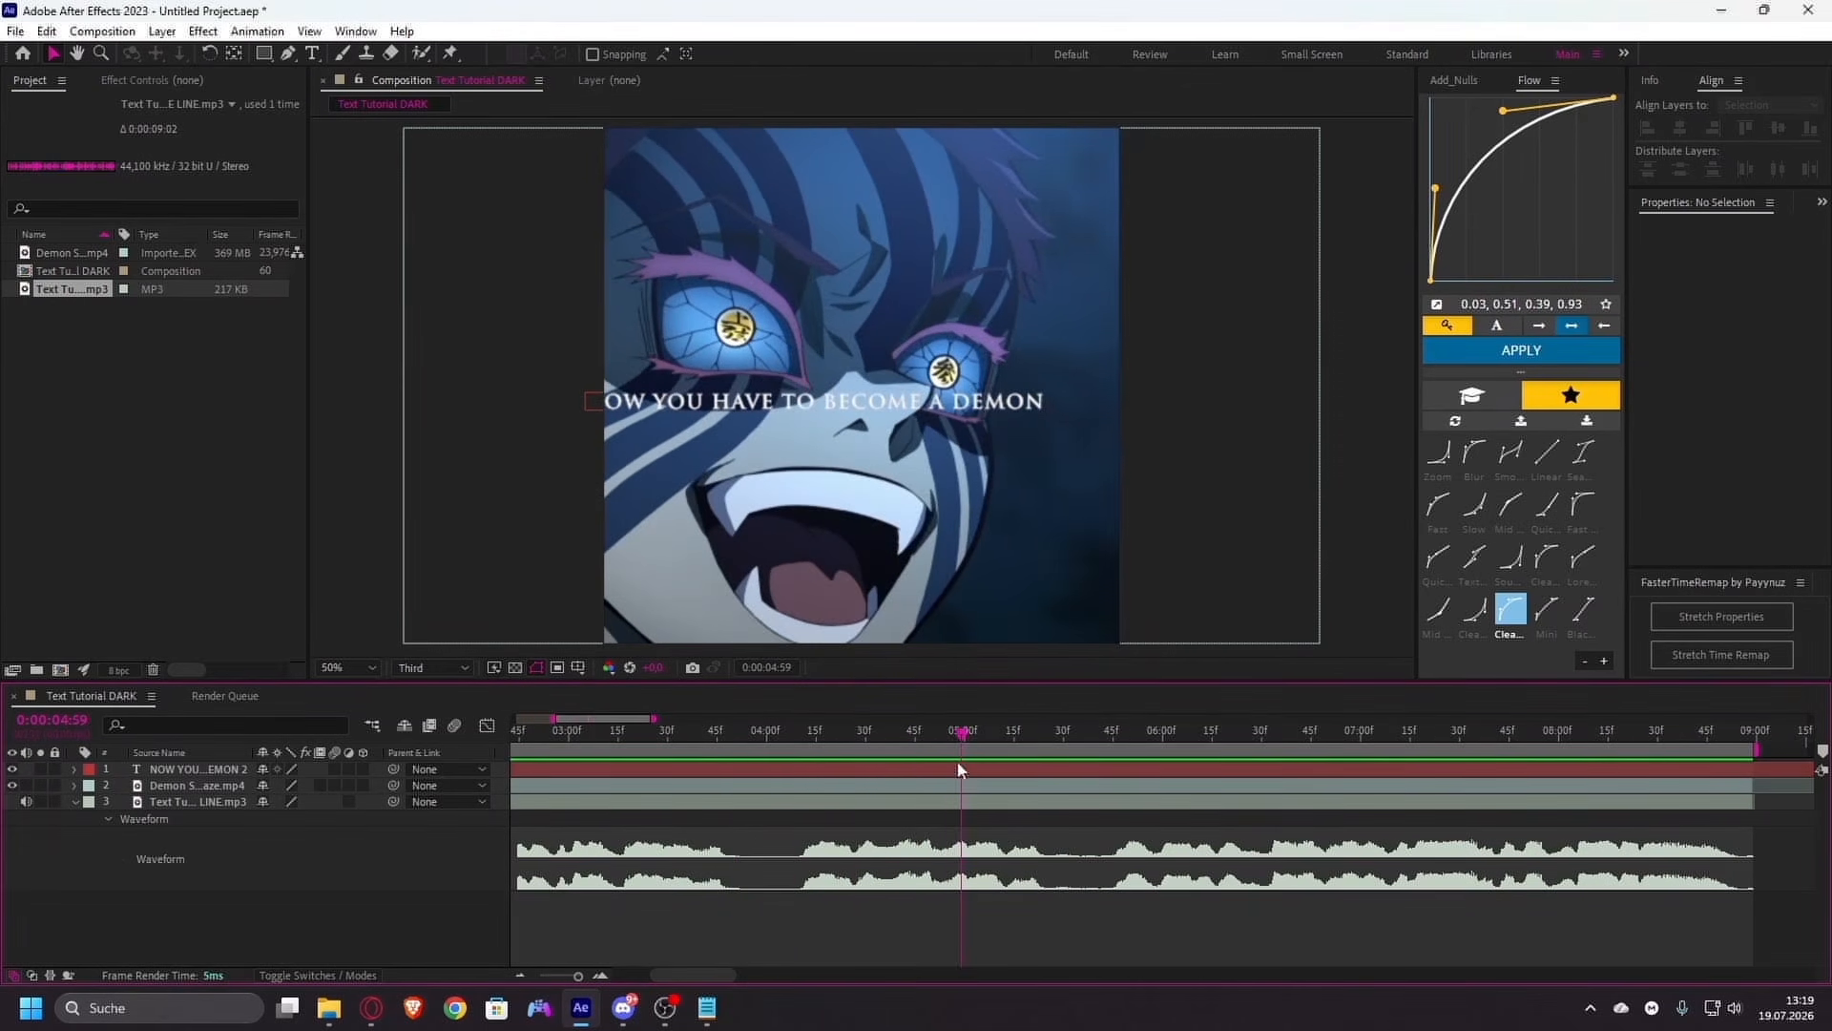
pyautogui.scroll(-2, 947, 764)
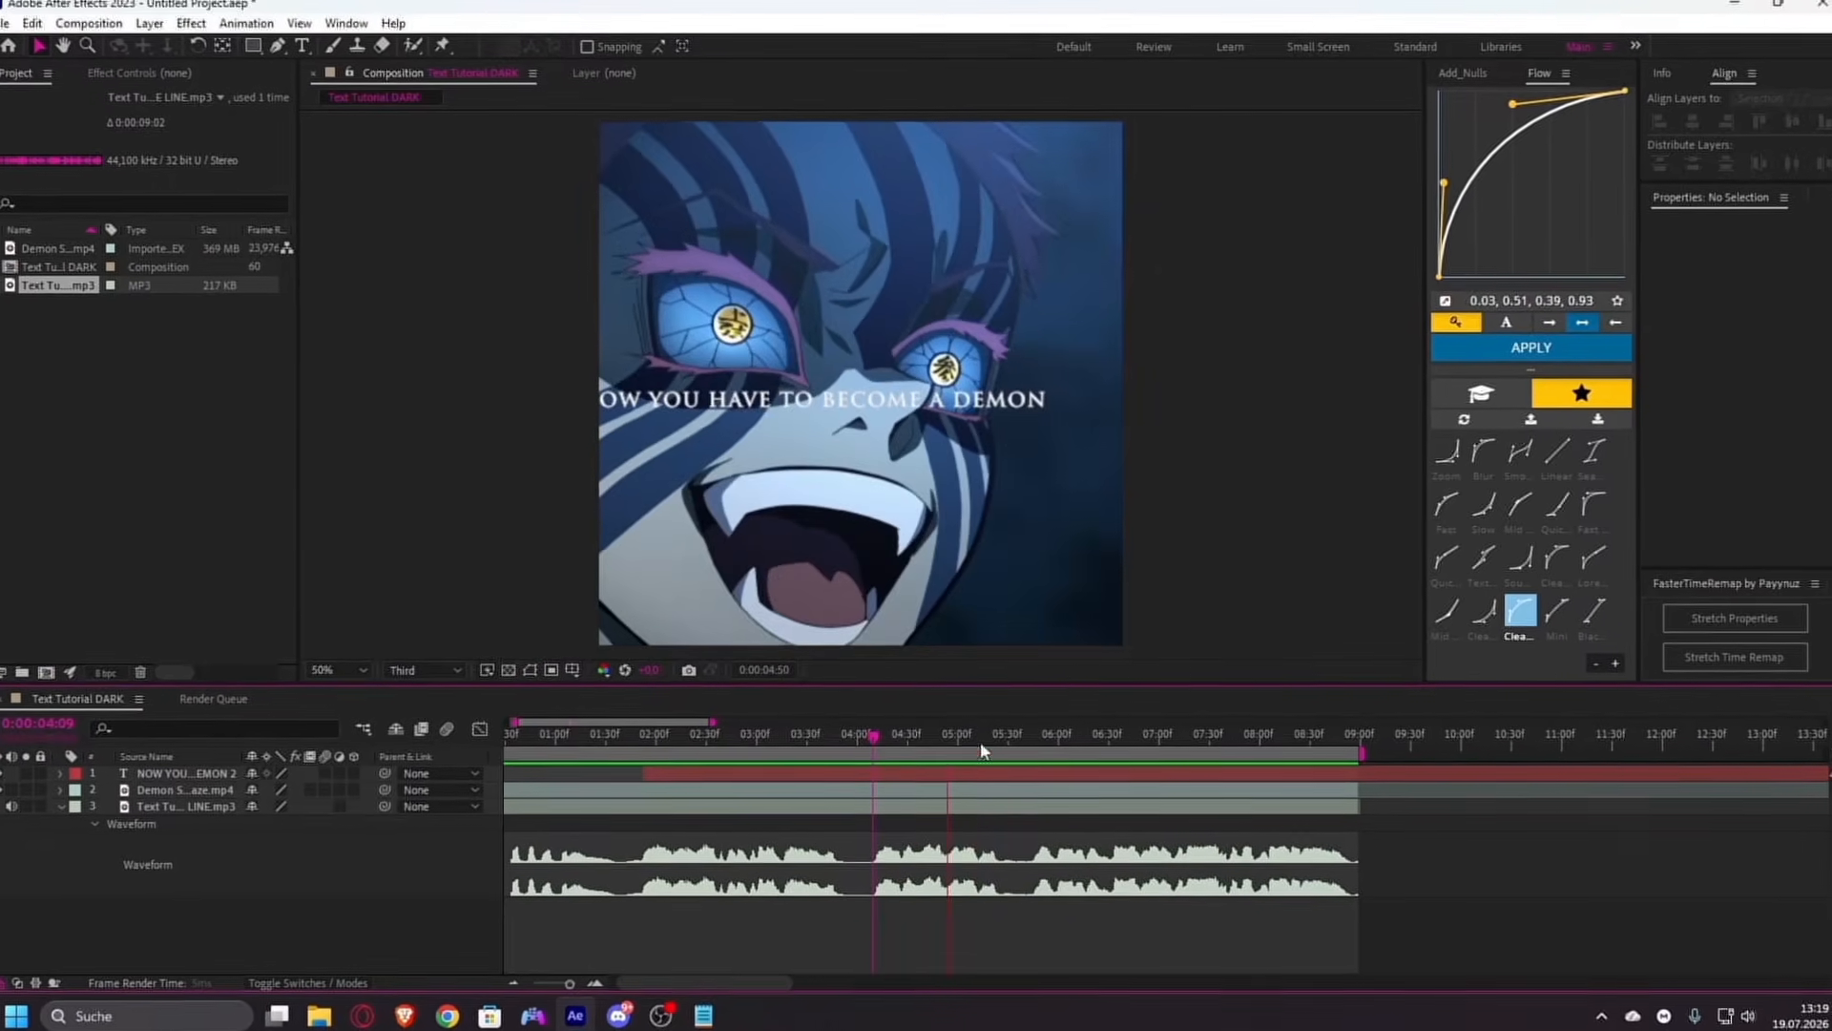
pyautogui.moveTo(984, 734); pyautogui.dragTo(963, 753)
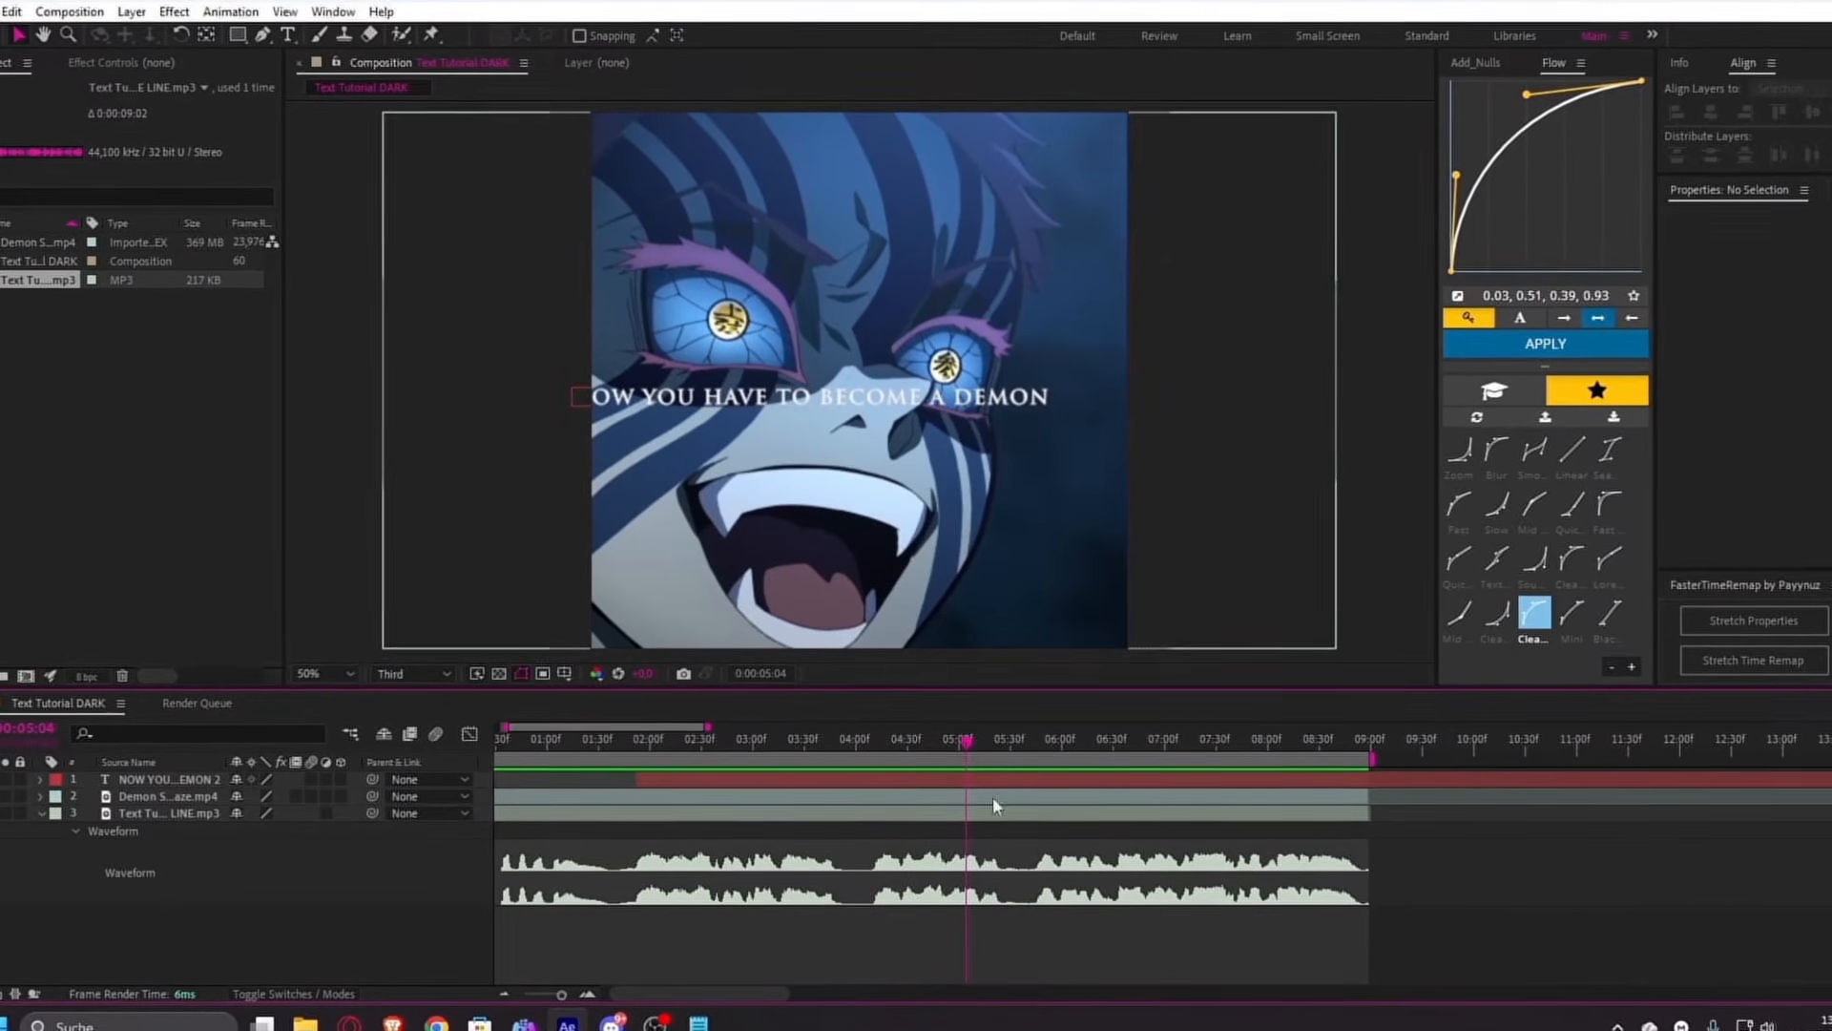
# - Split the text layer at 0:00:05:04, delete the part after it and return to the remaining text layer's start
pyautogui.click(972, 788)
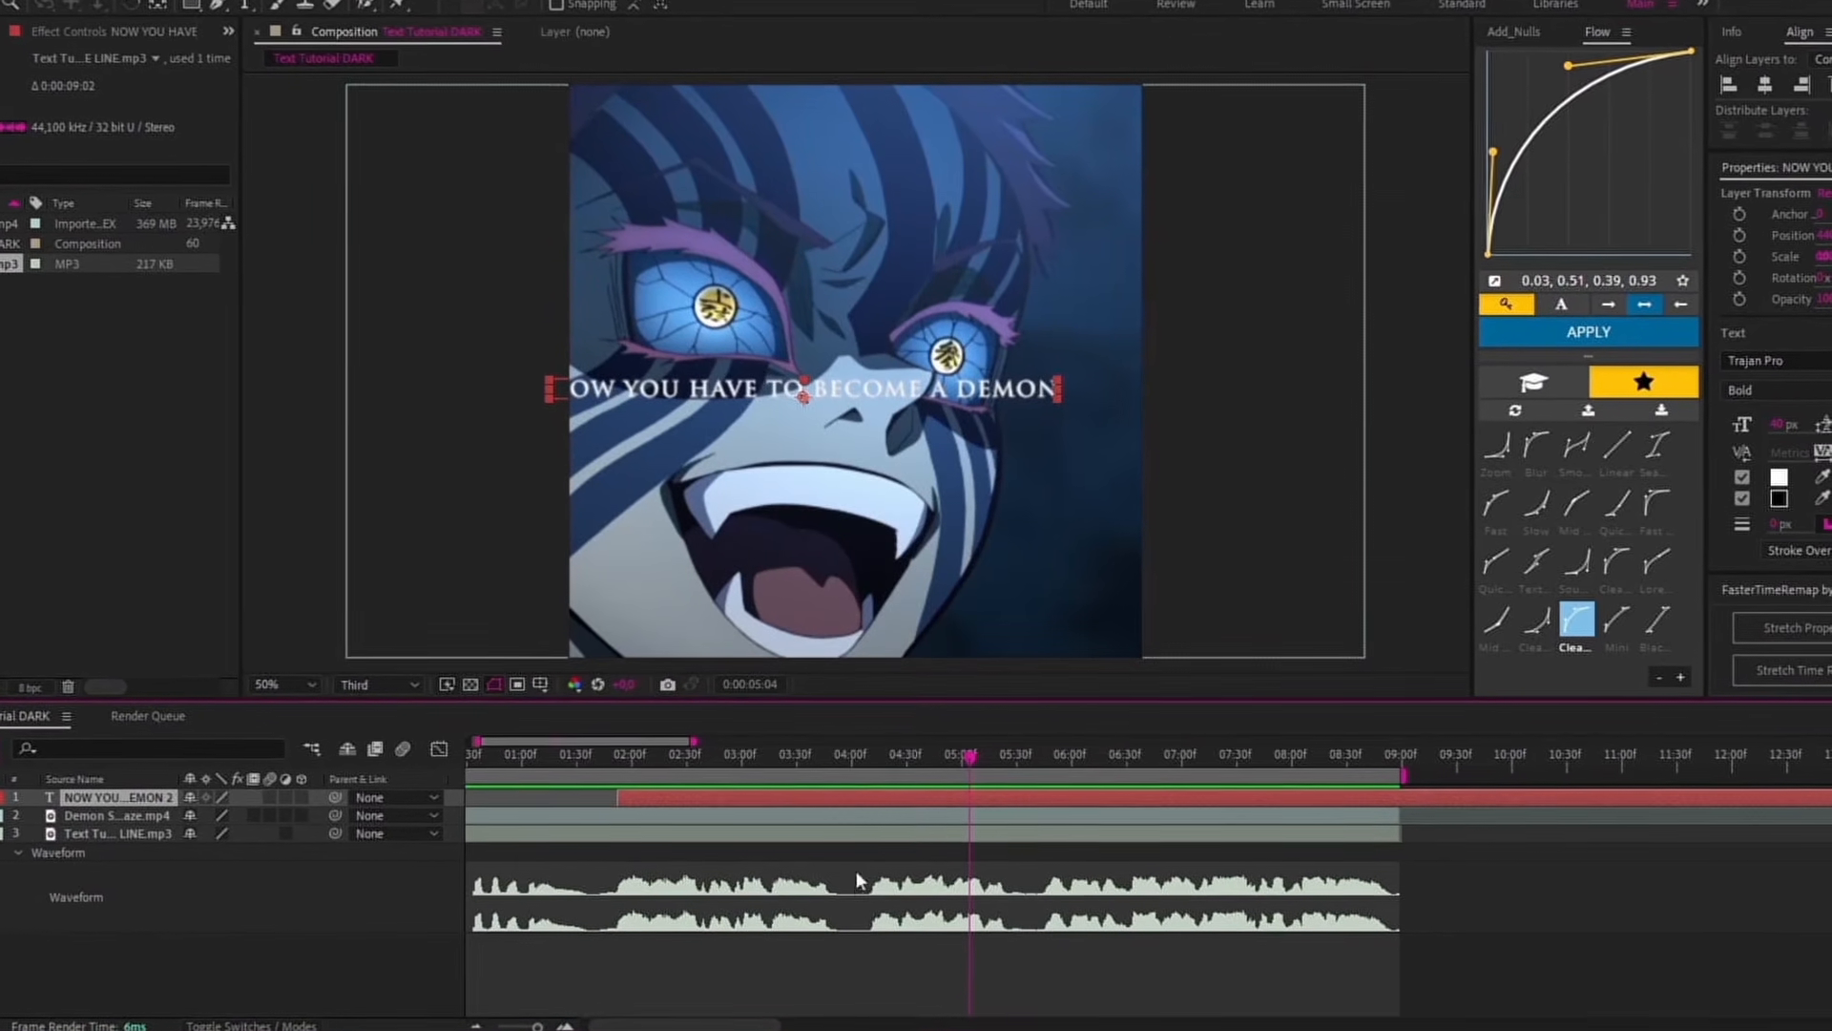
pyautogui.moveTo(863, 939); pyautogui.dragTo(1014, 861)
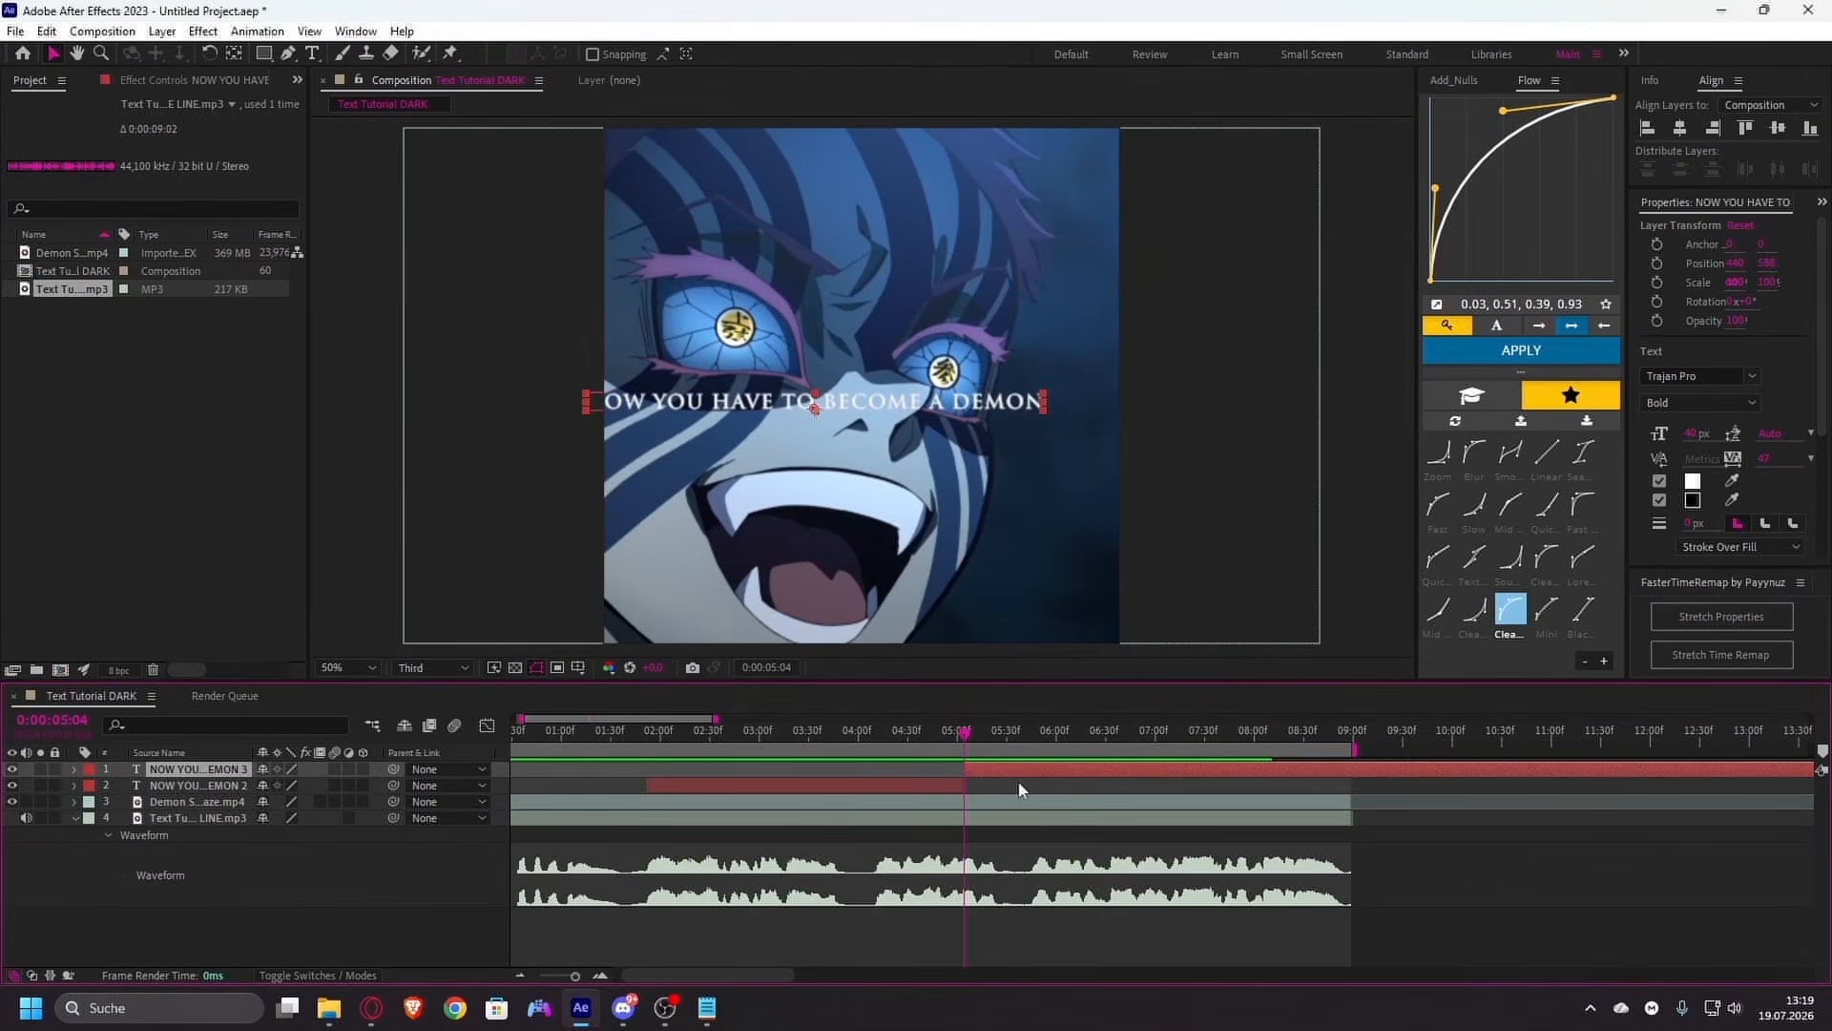
pyautogui.press('Delete')
pyautogui.click(945, 776)
pyautogui.press('i')
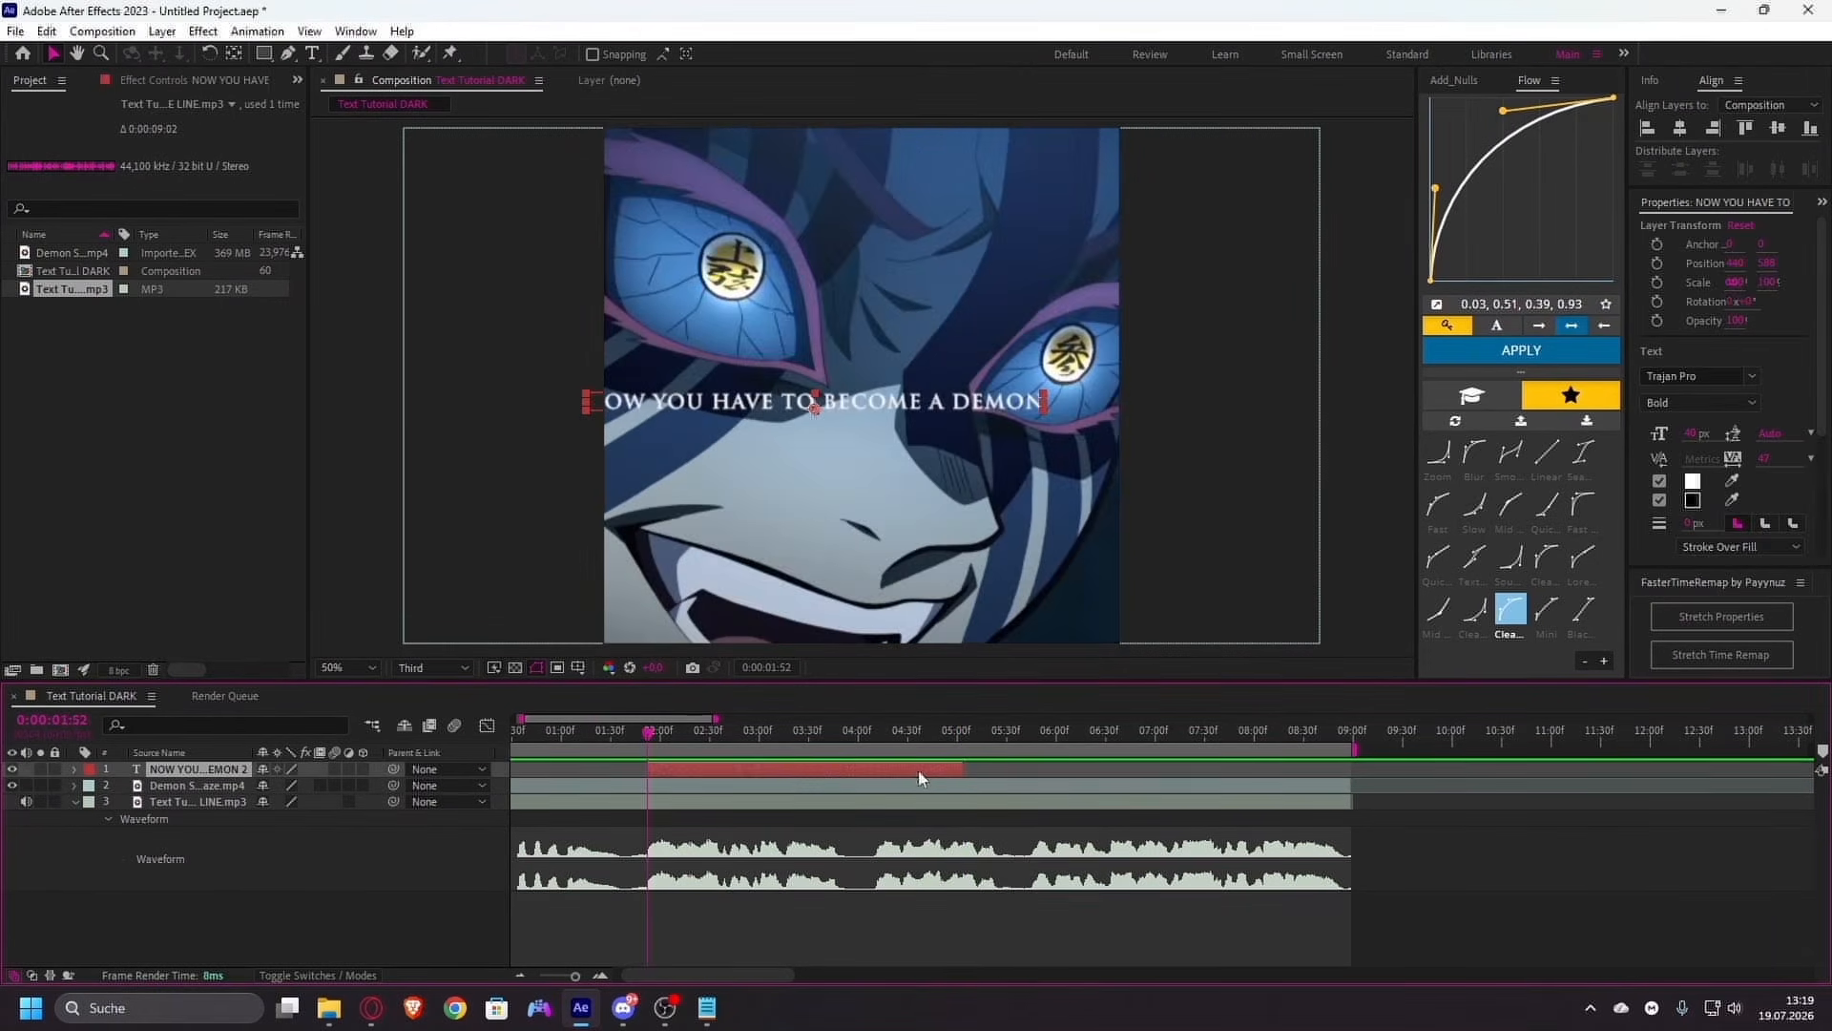
# - Break the text onto two lines so it reads NOW YOU HAVE TO above BECOME A DEMON
pyautogui.click(312, 53)
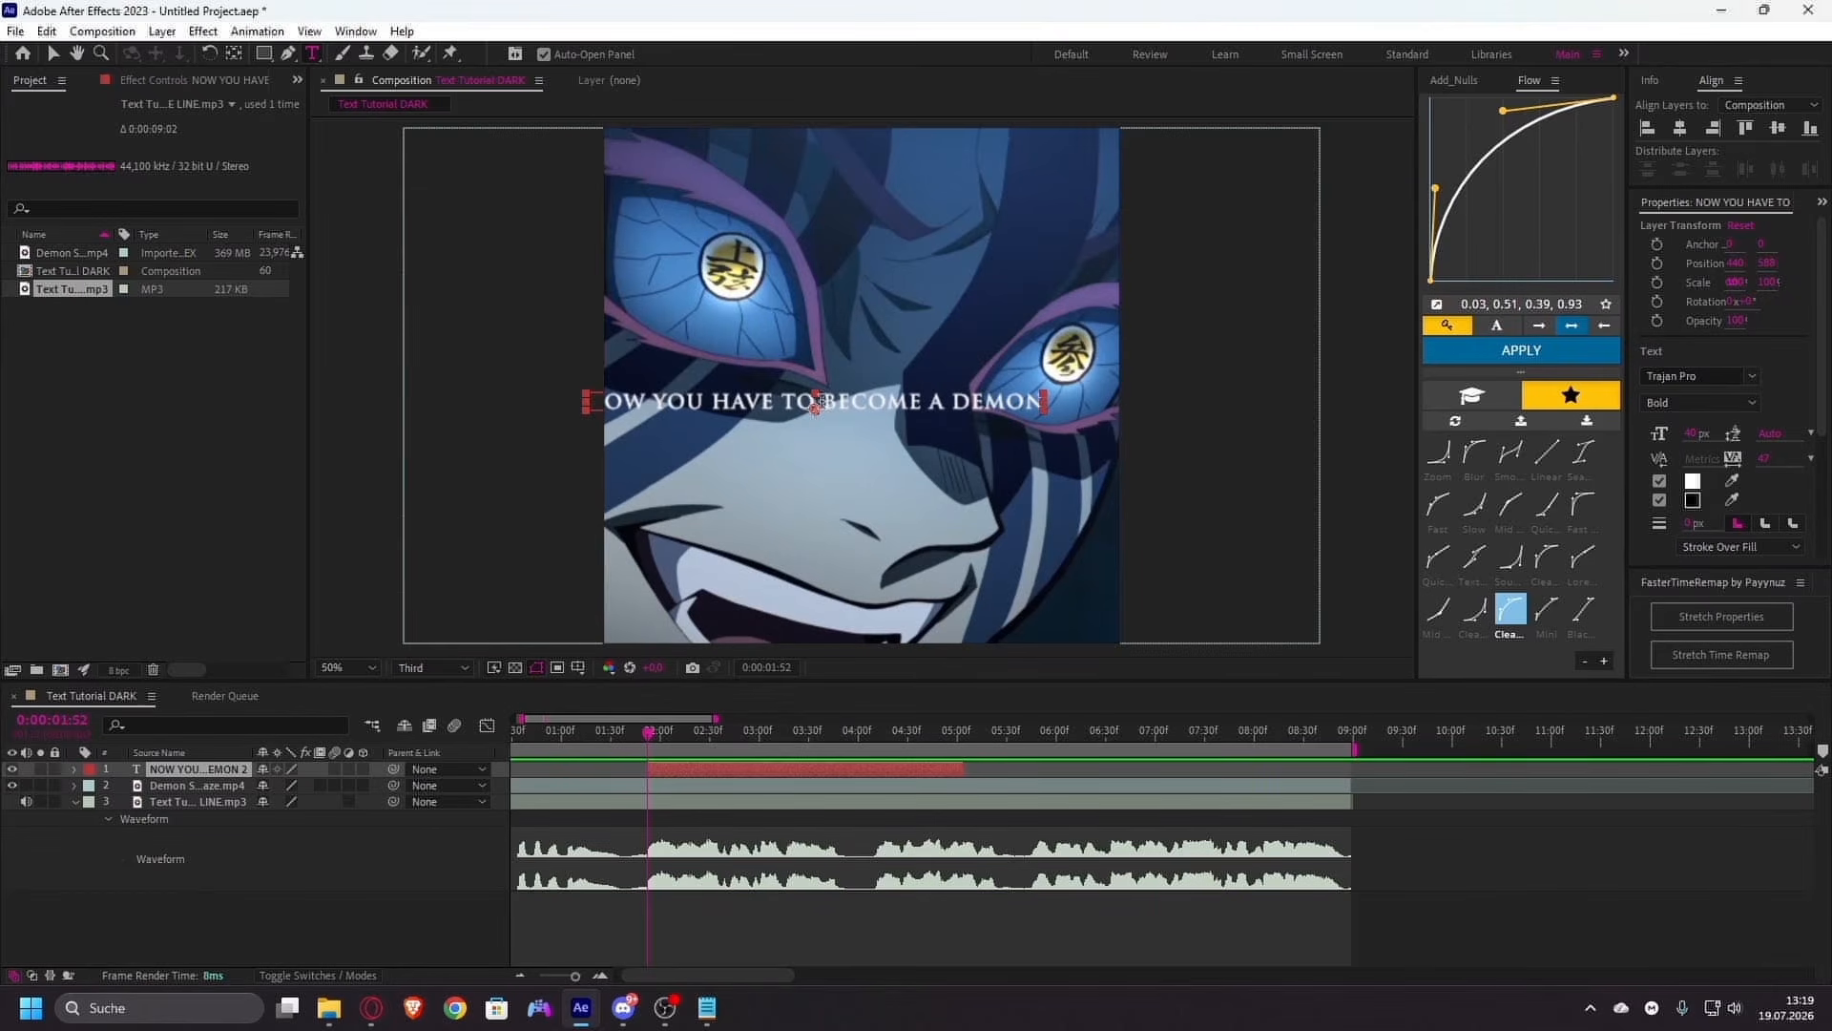
pyautogui.click(819, 402)
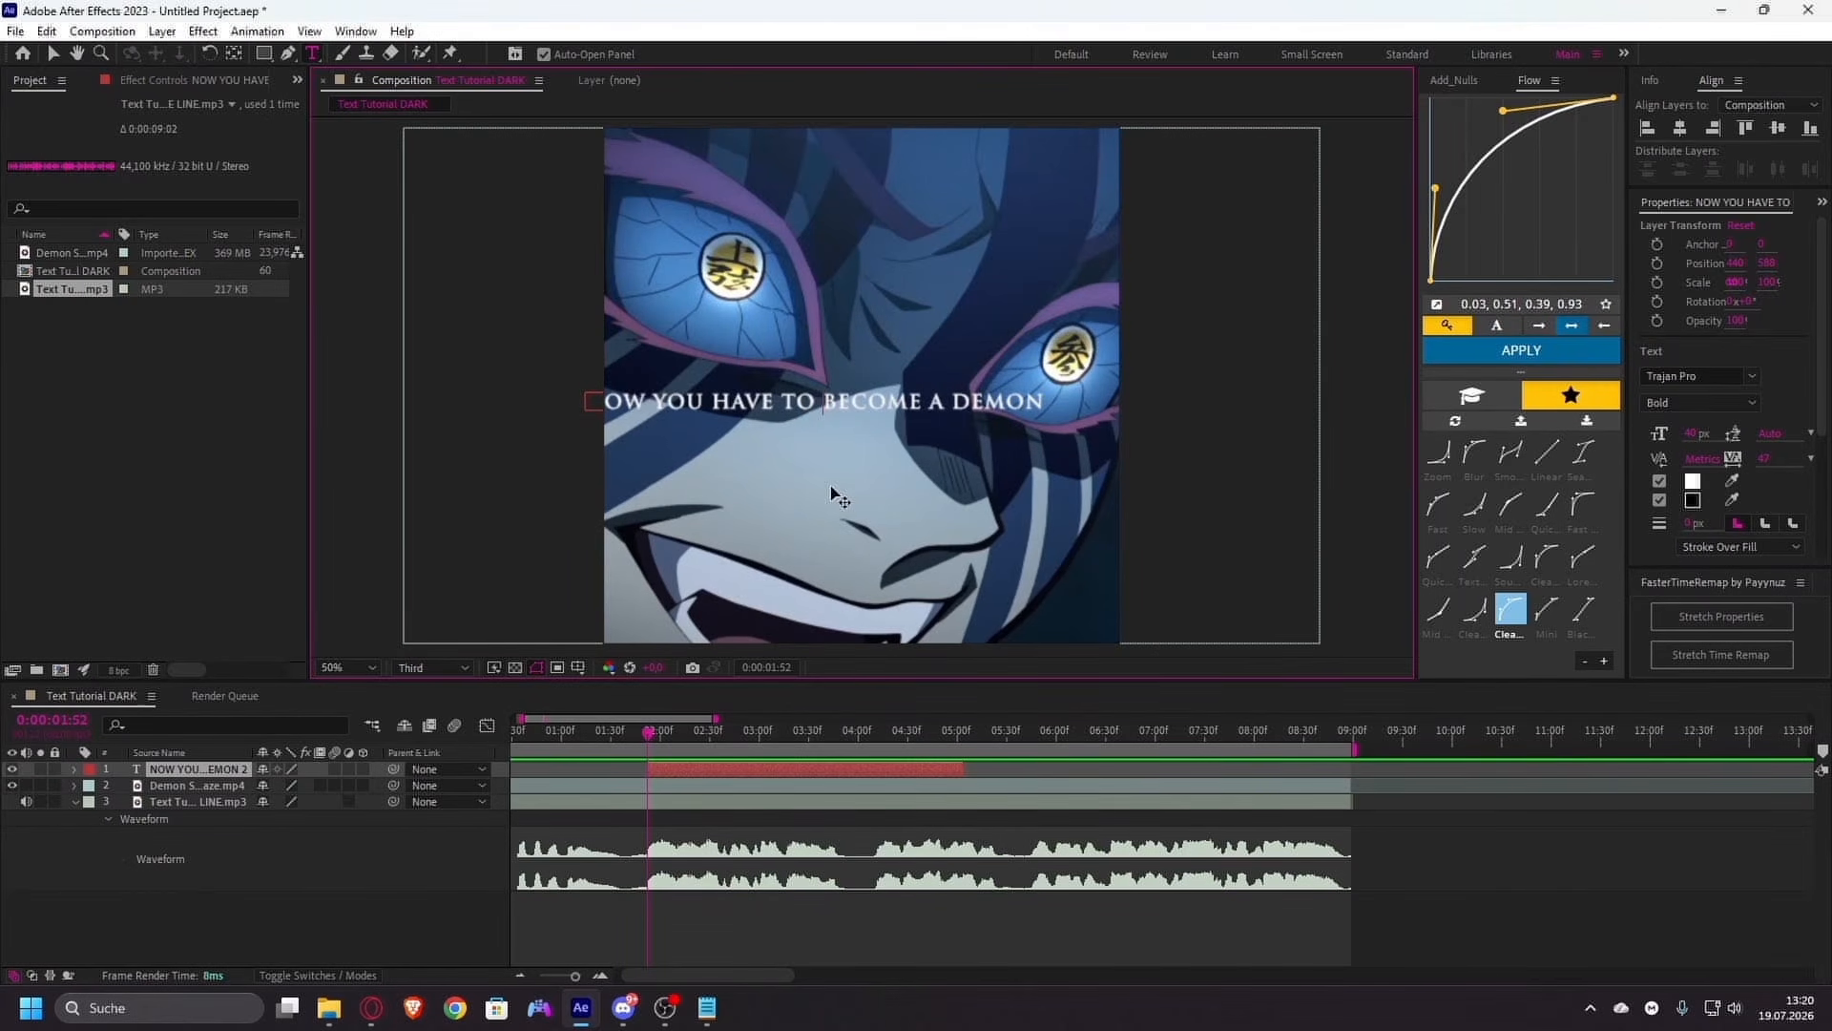
pyautogui.press('Return')
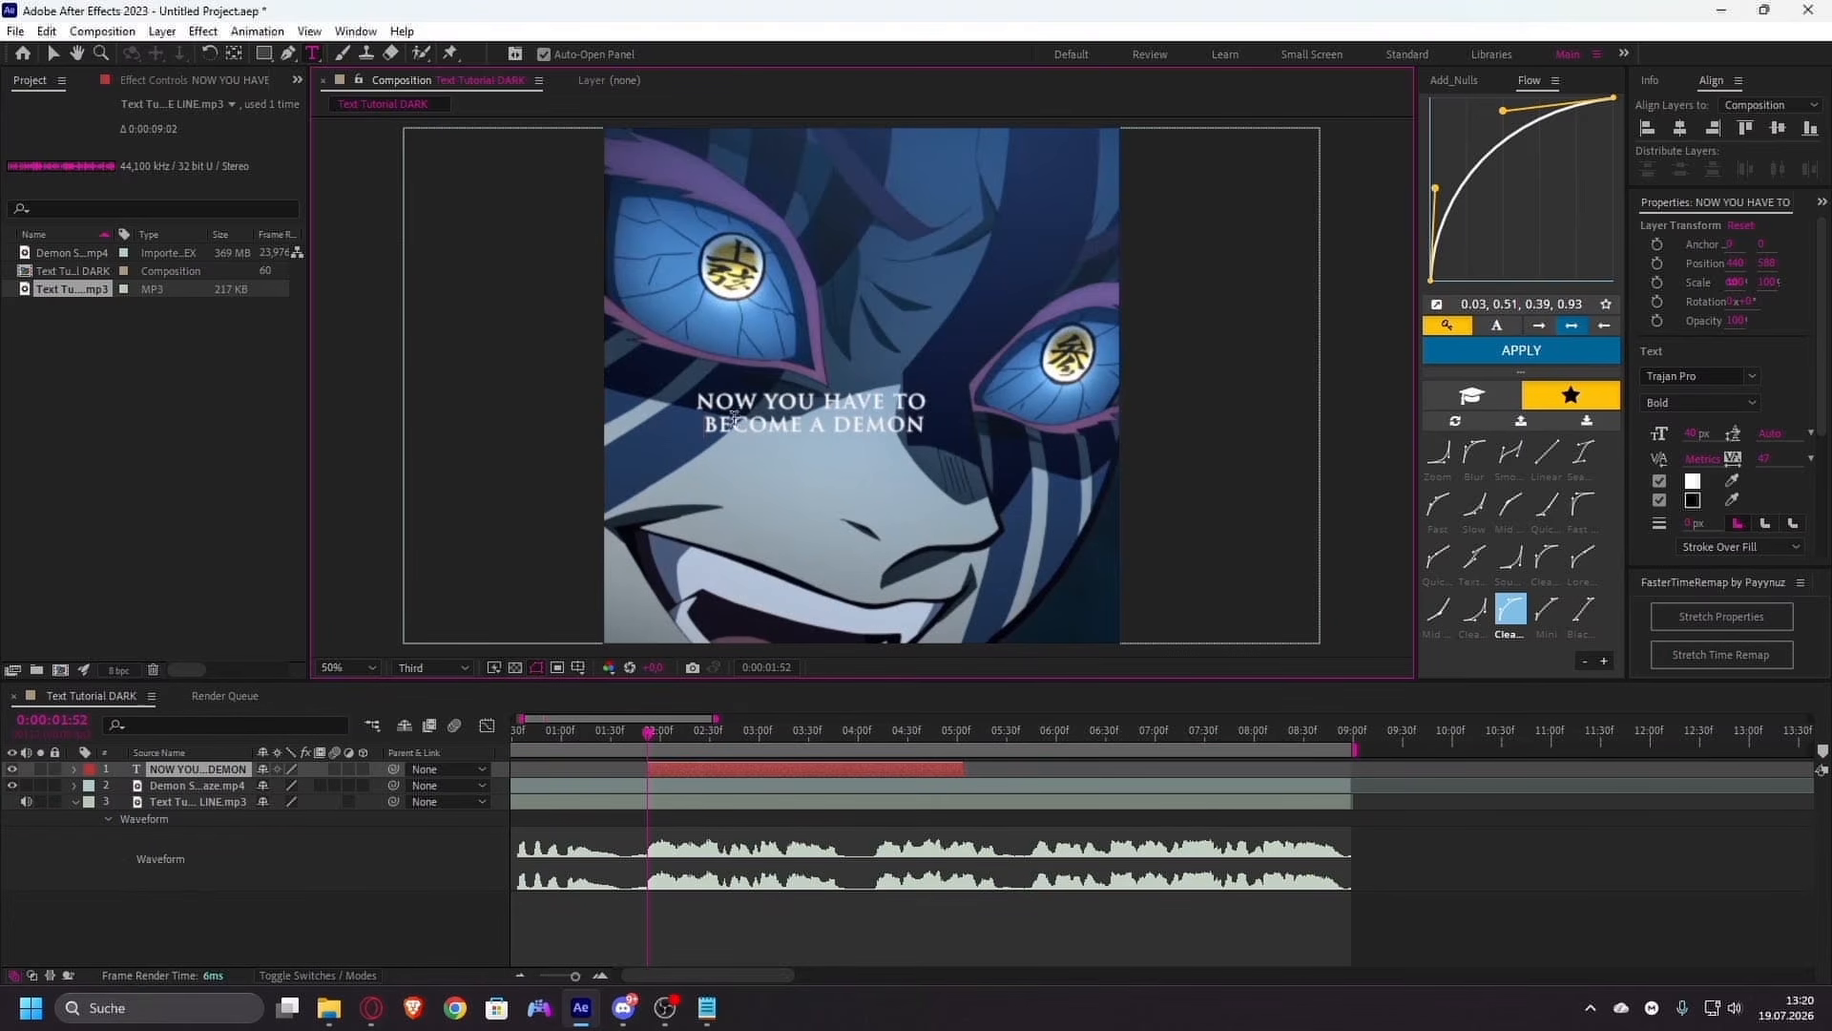
pyautogui.click(761, 773)
pyautogui.press('v')
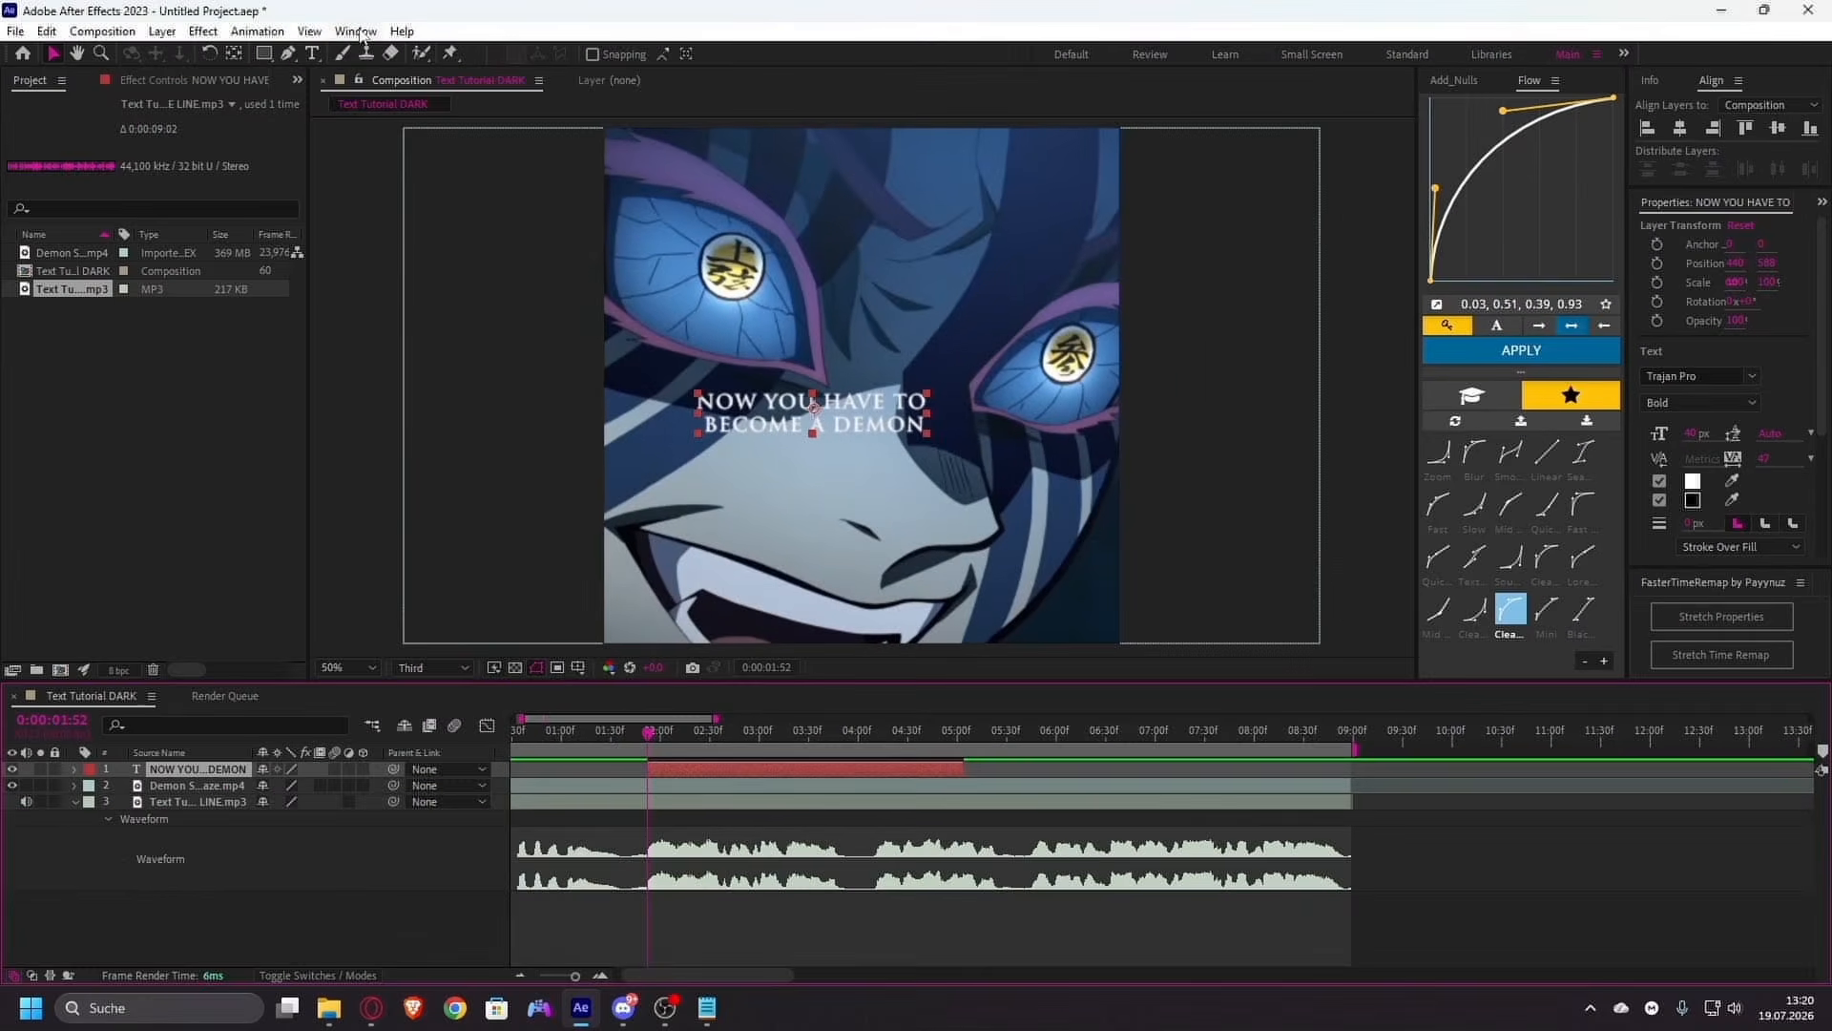
# - Centre the two-line text vertically and horizontally in the composition
pyautogui.click(356, 32)
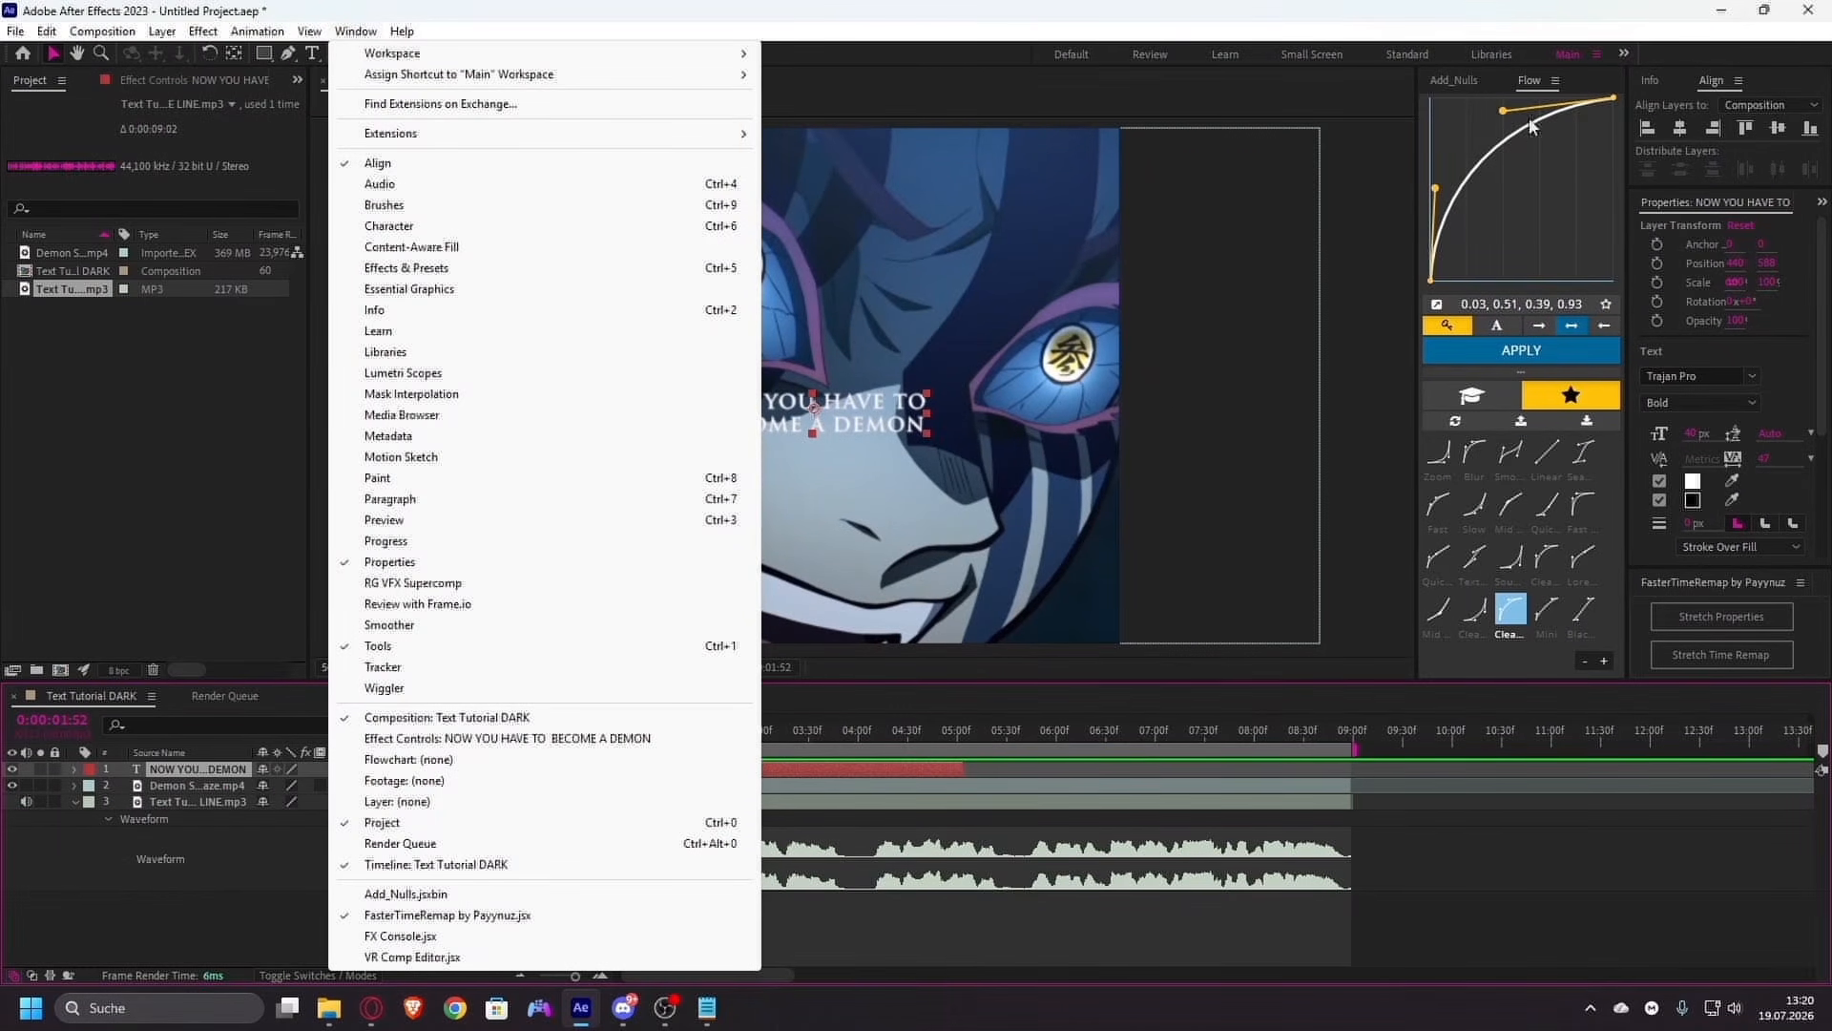
pyautogui.click(1685, 184)
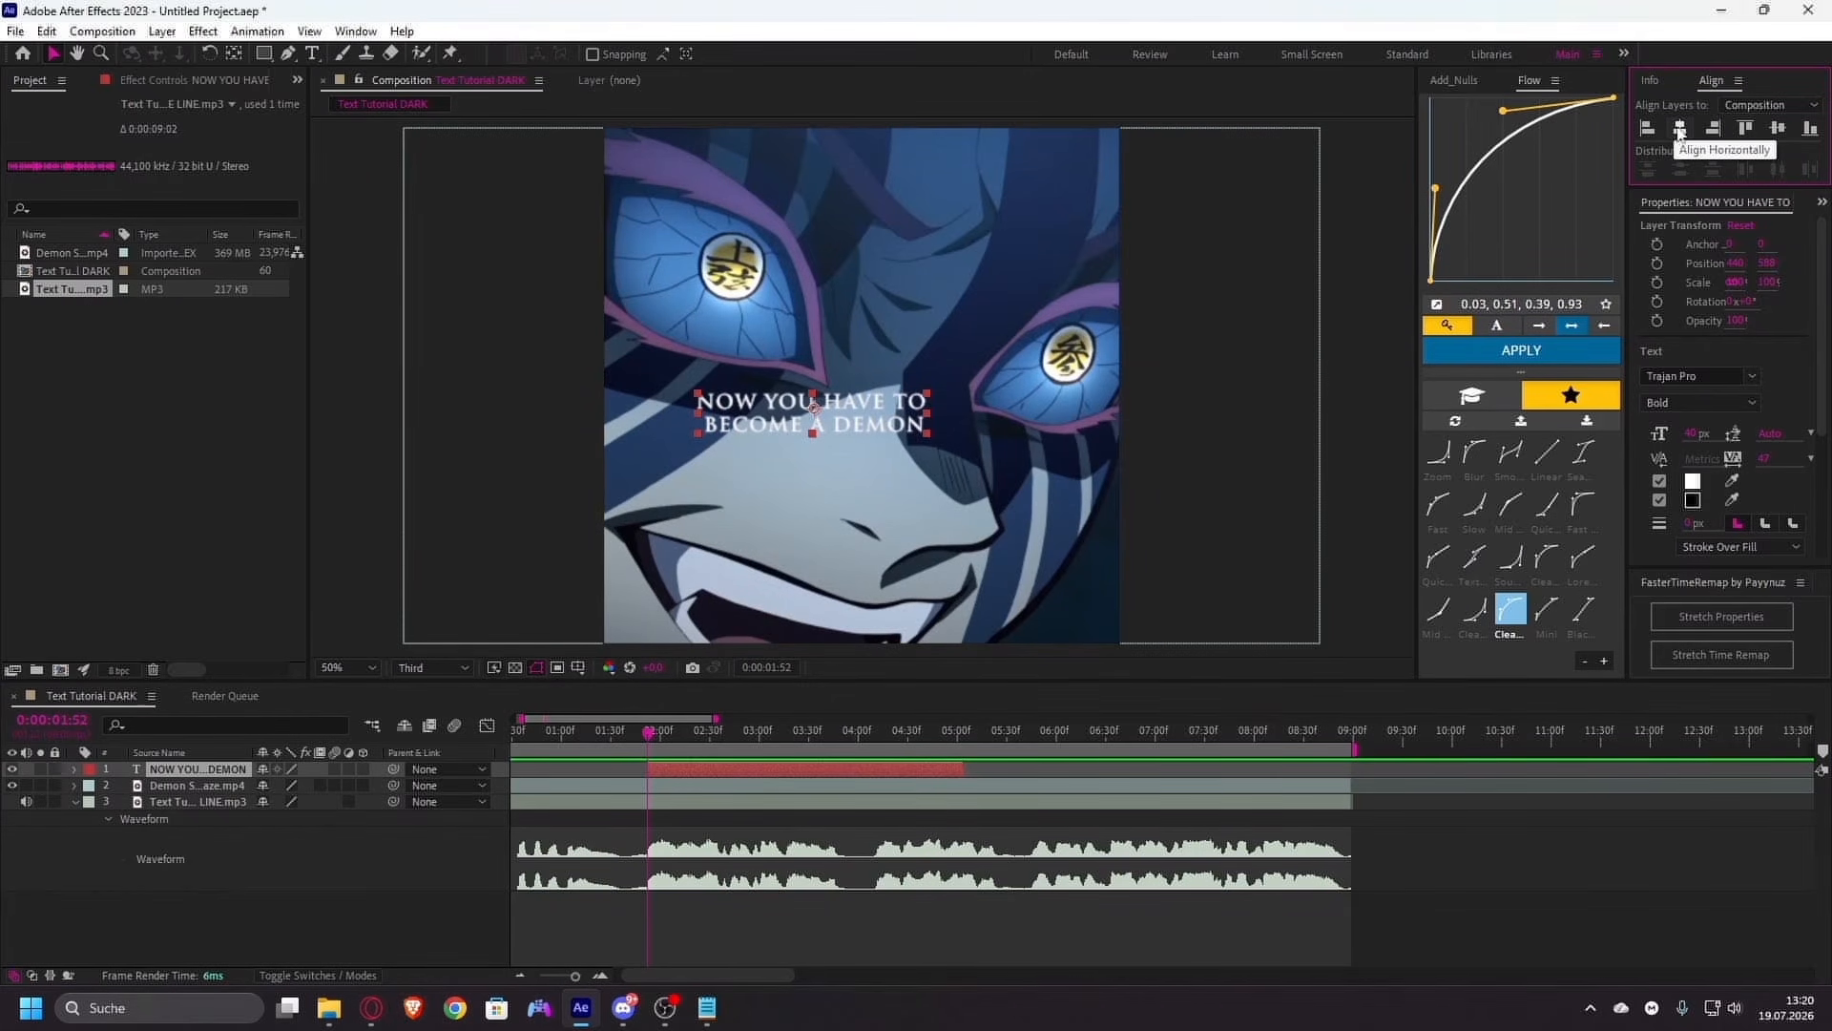
pyautogui.click(1779, 132)
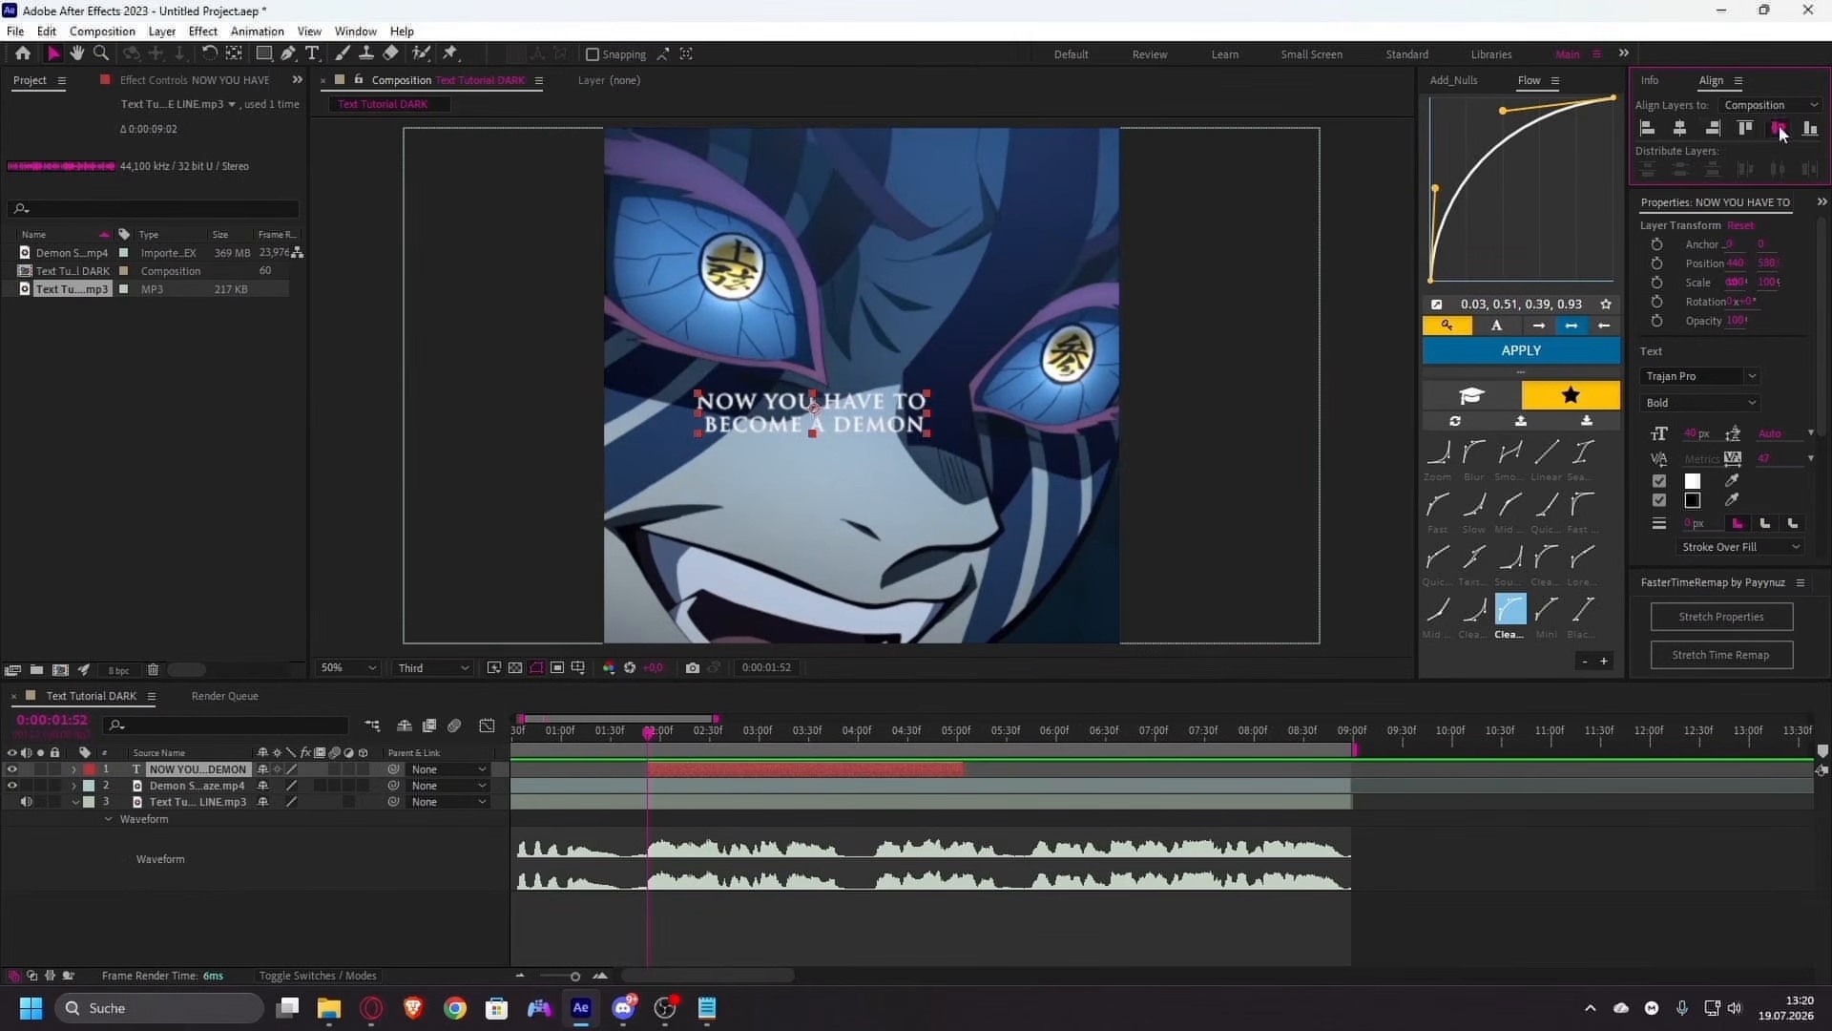
pyautogui.click(1679, 128)
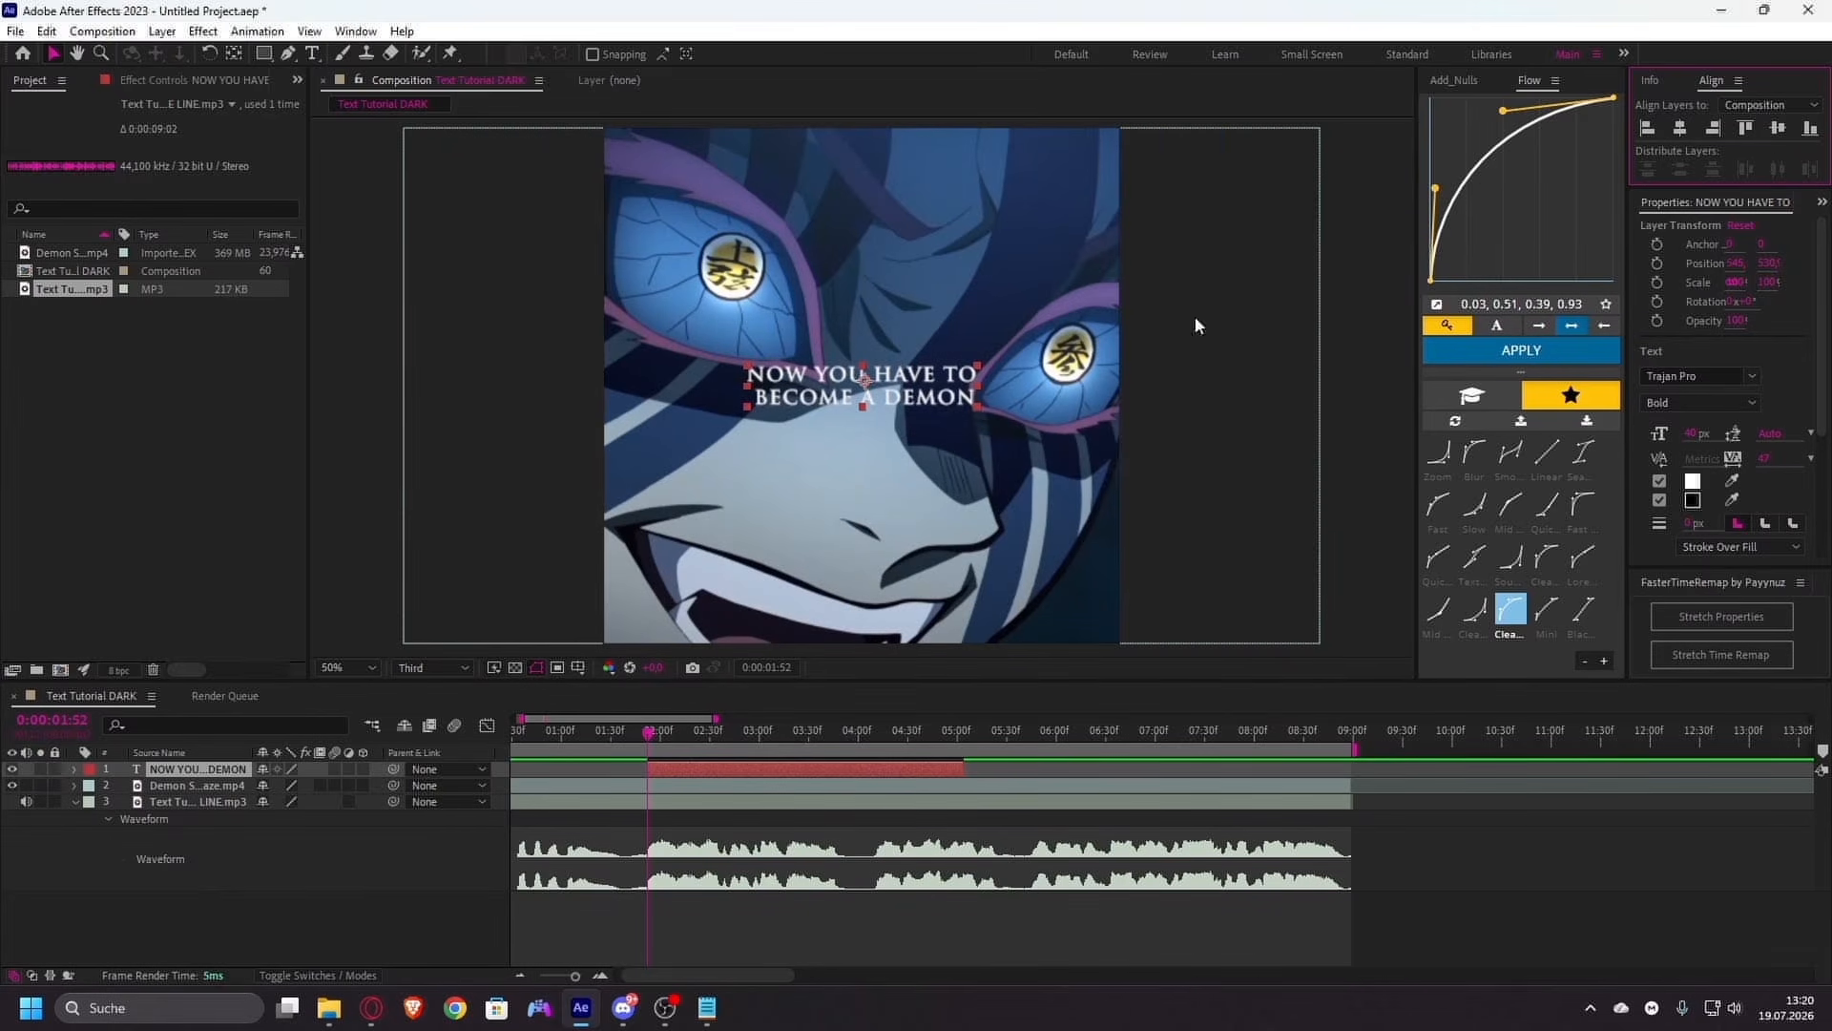
# - Show the proportional grid over the composition, try moving the text off centre and undo that move
pyautogui.click(579, 667)
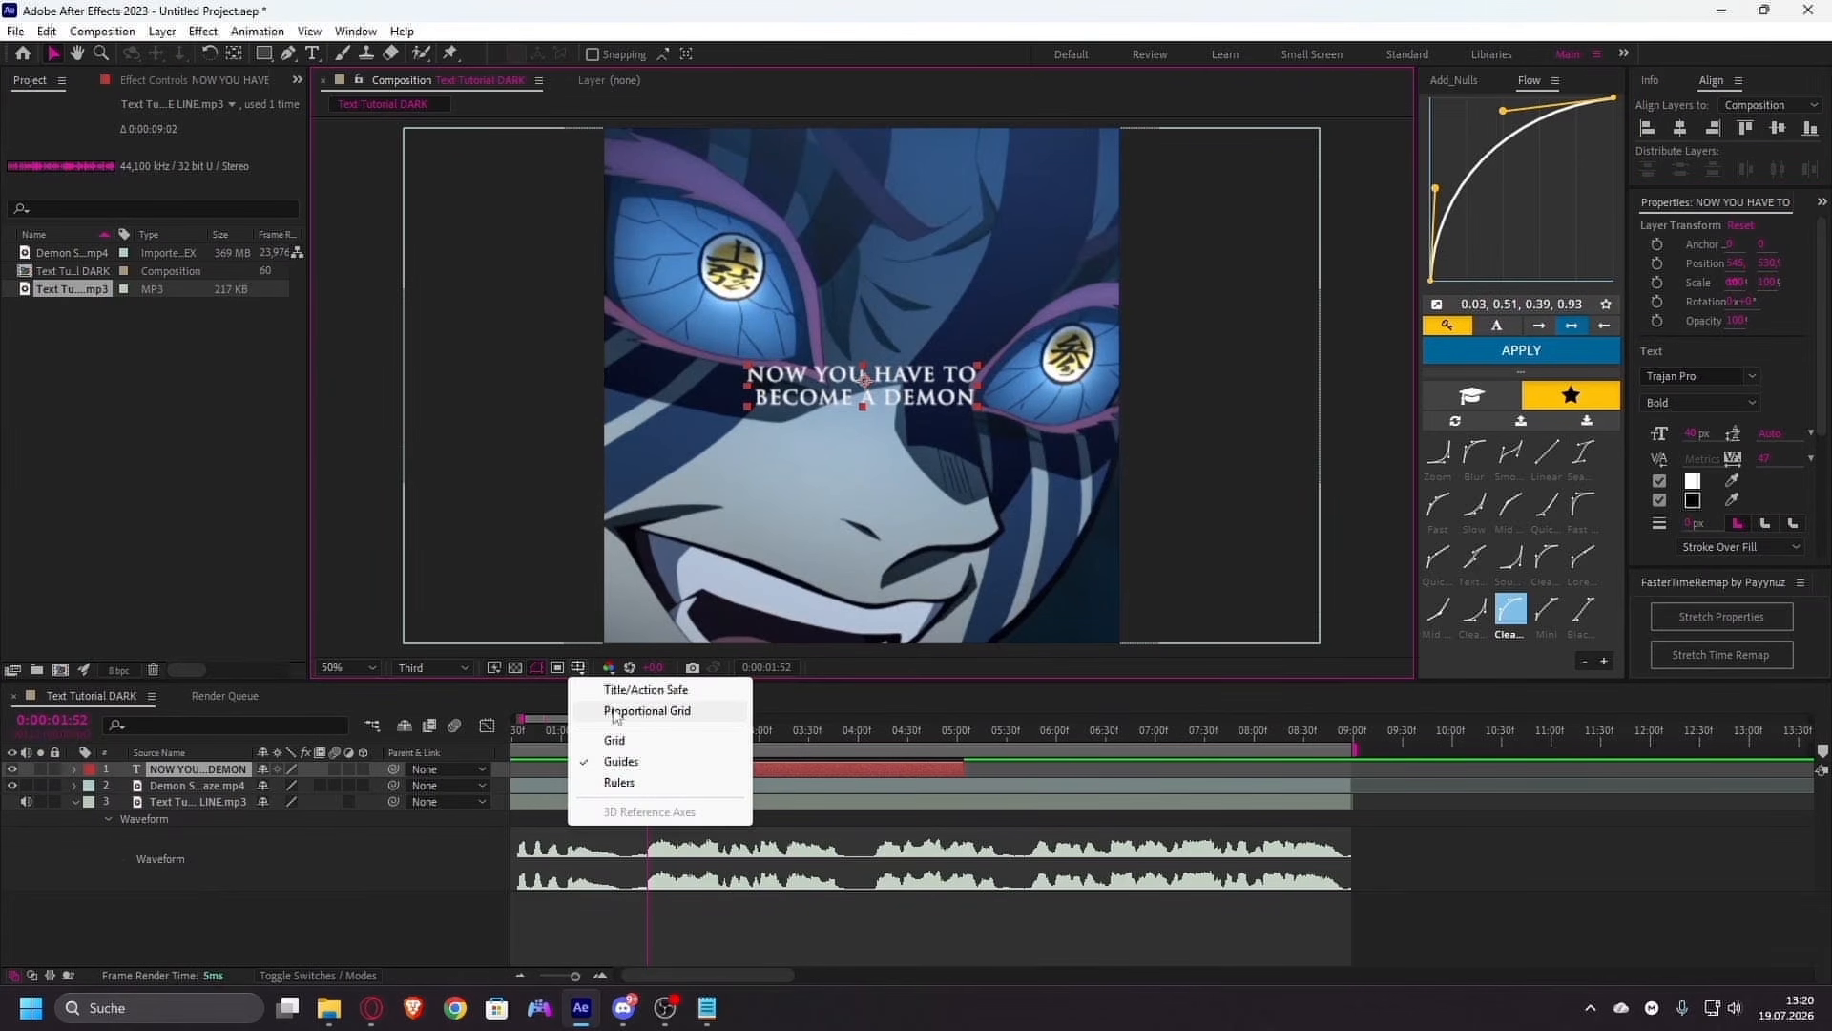
pyautogui.click(626, 711)
pyautogui.click(578, 667)
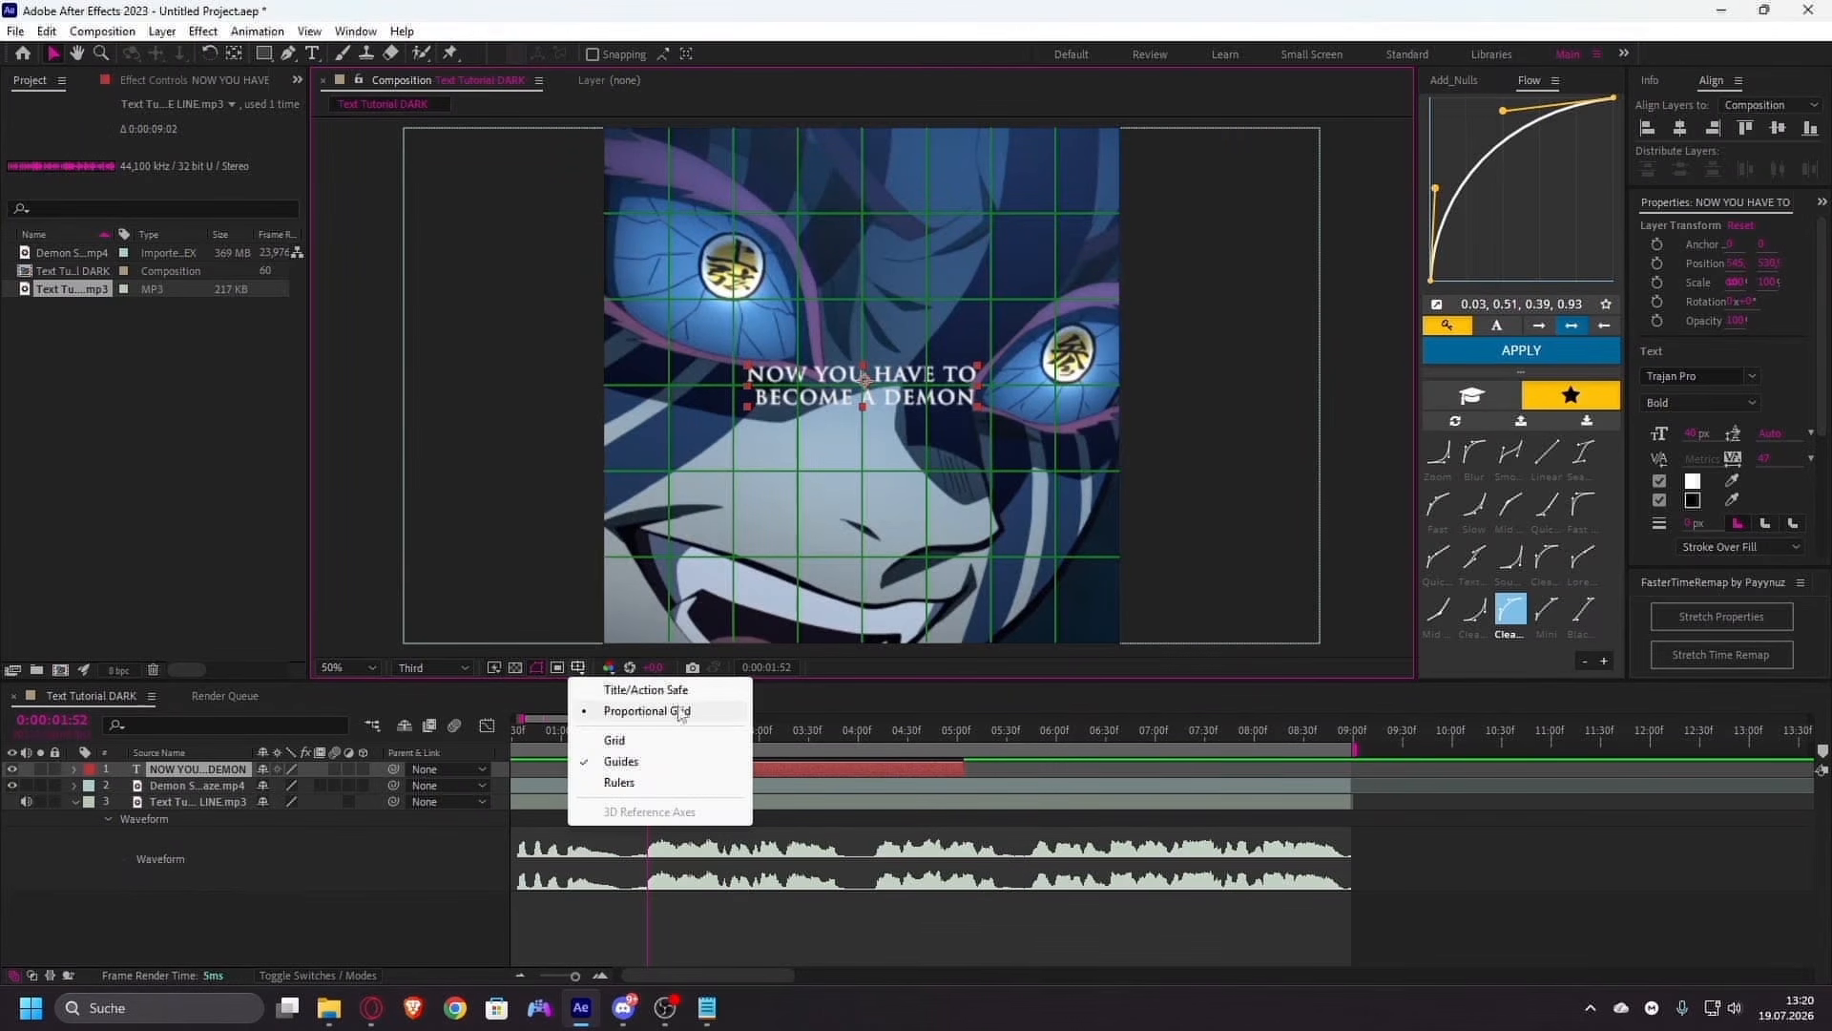
pyautogui.click(575, 669)
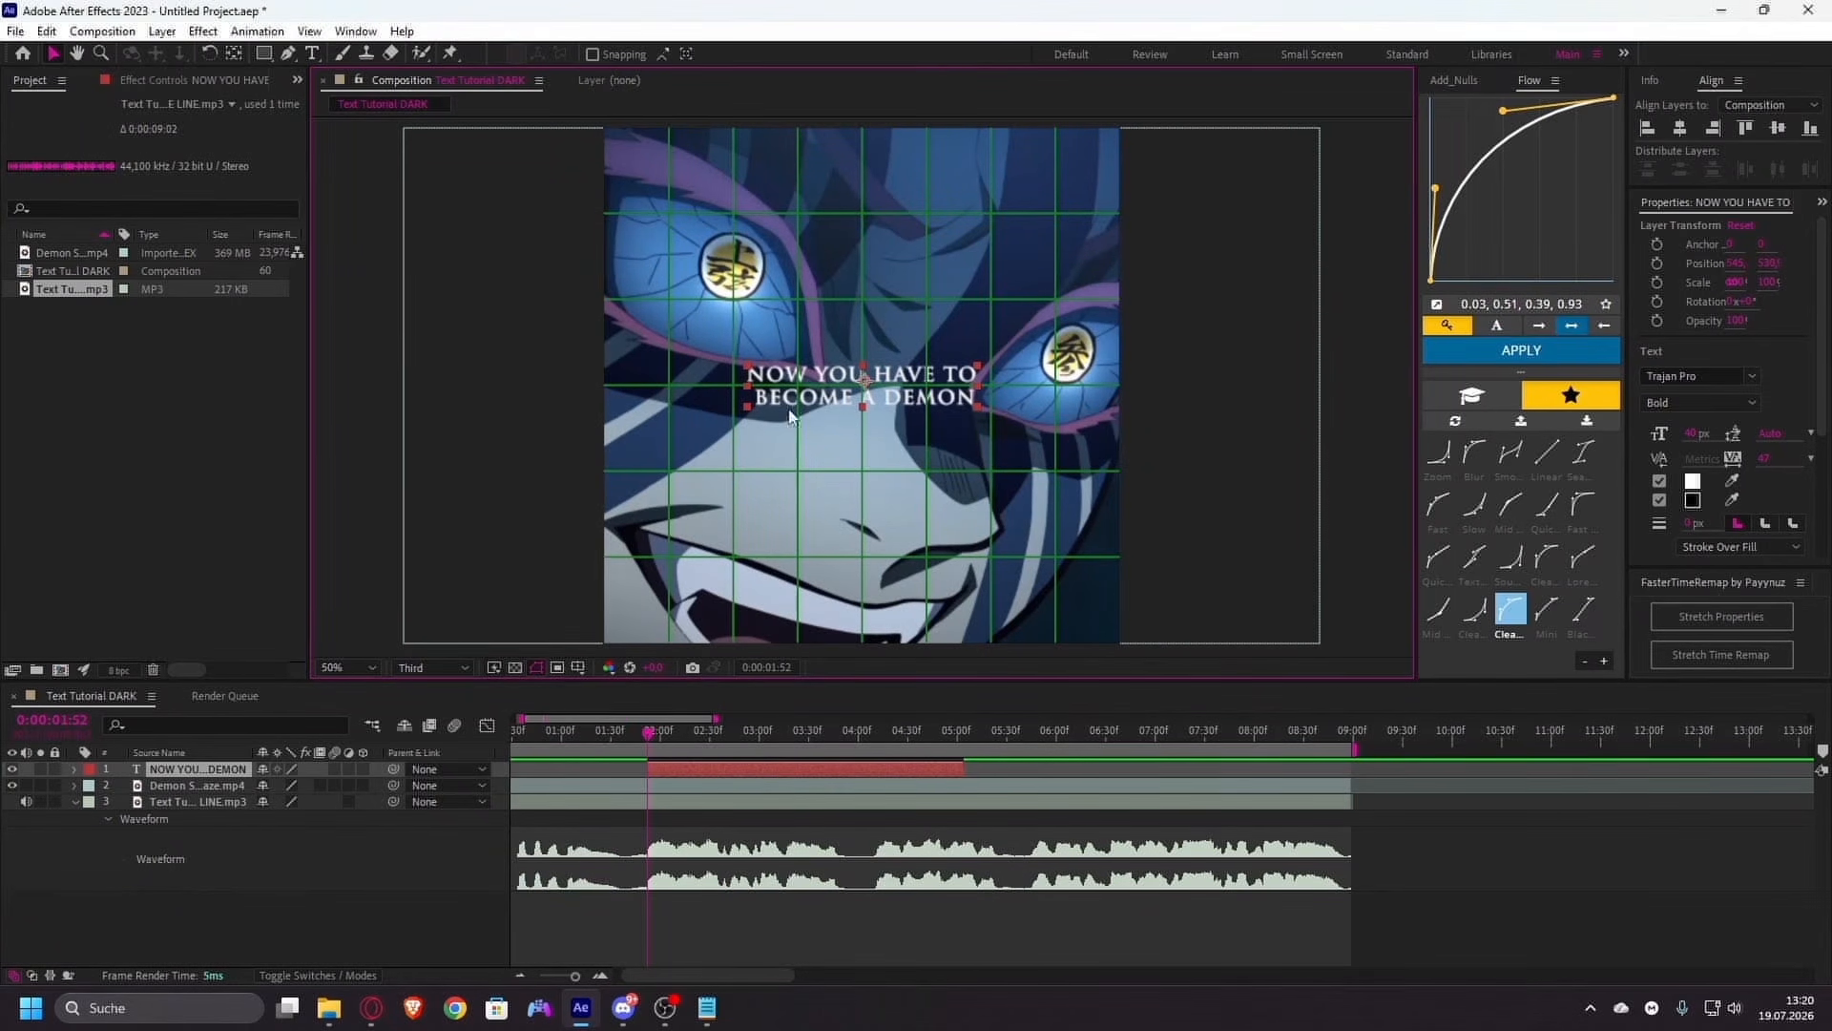
pyautogui.moveTo(849, 419); pyautogui.dragTo(872, 402)
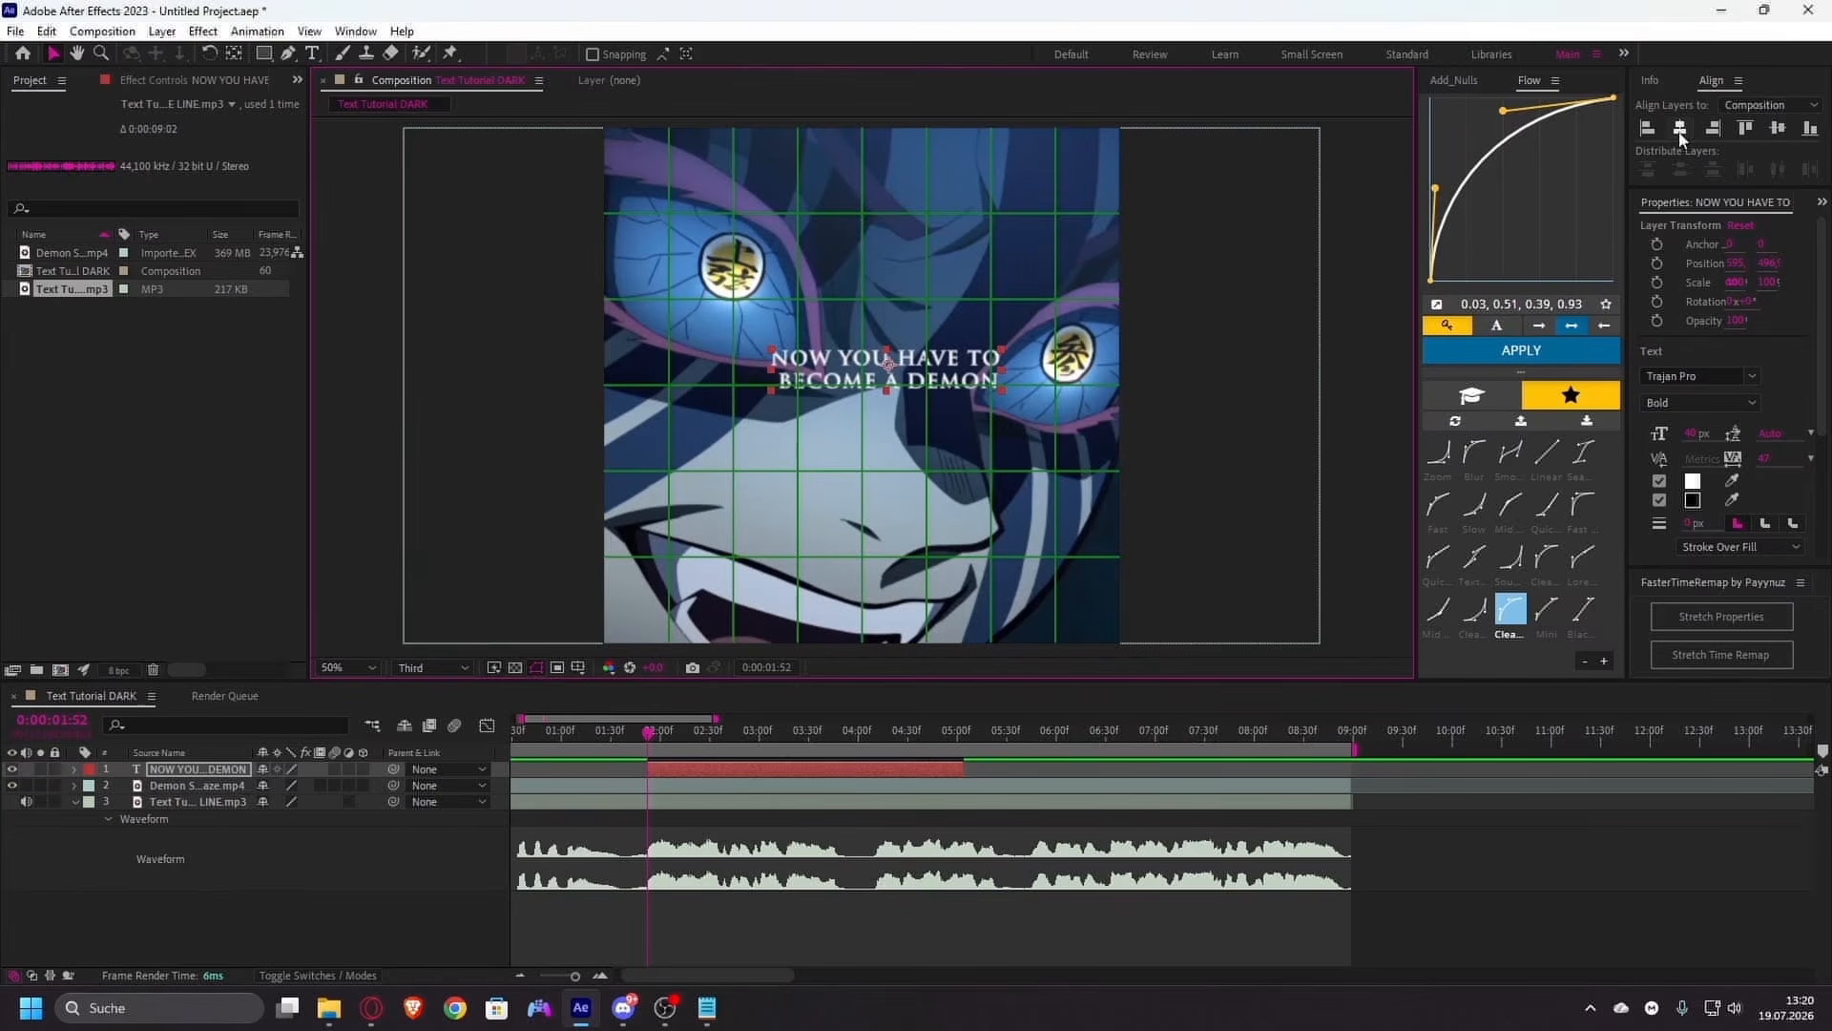
pyautogui.hotkey('ctrl', 'z')
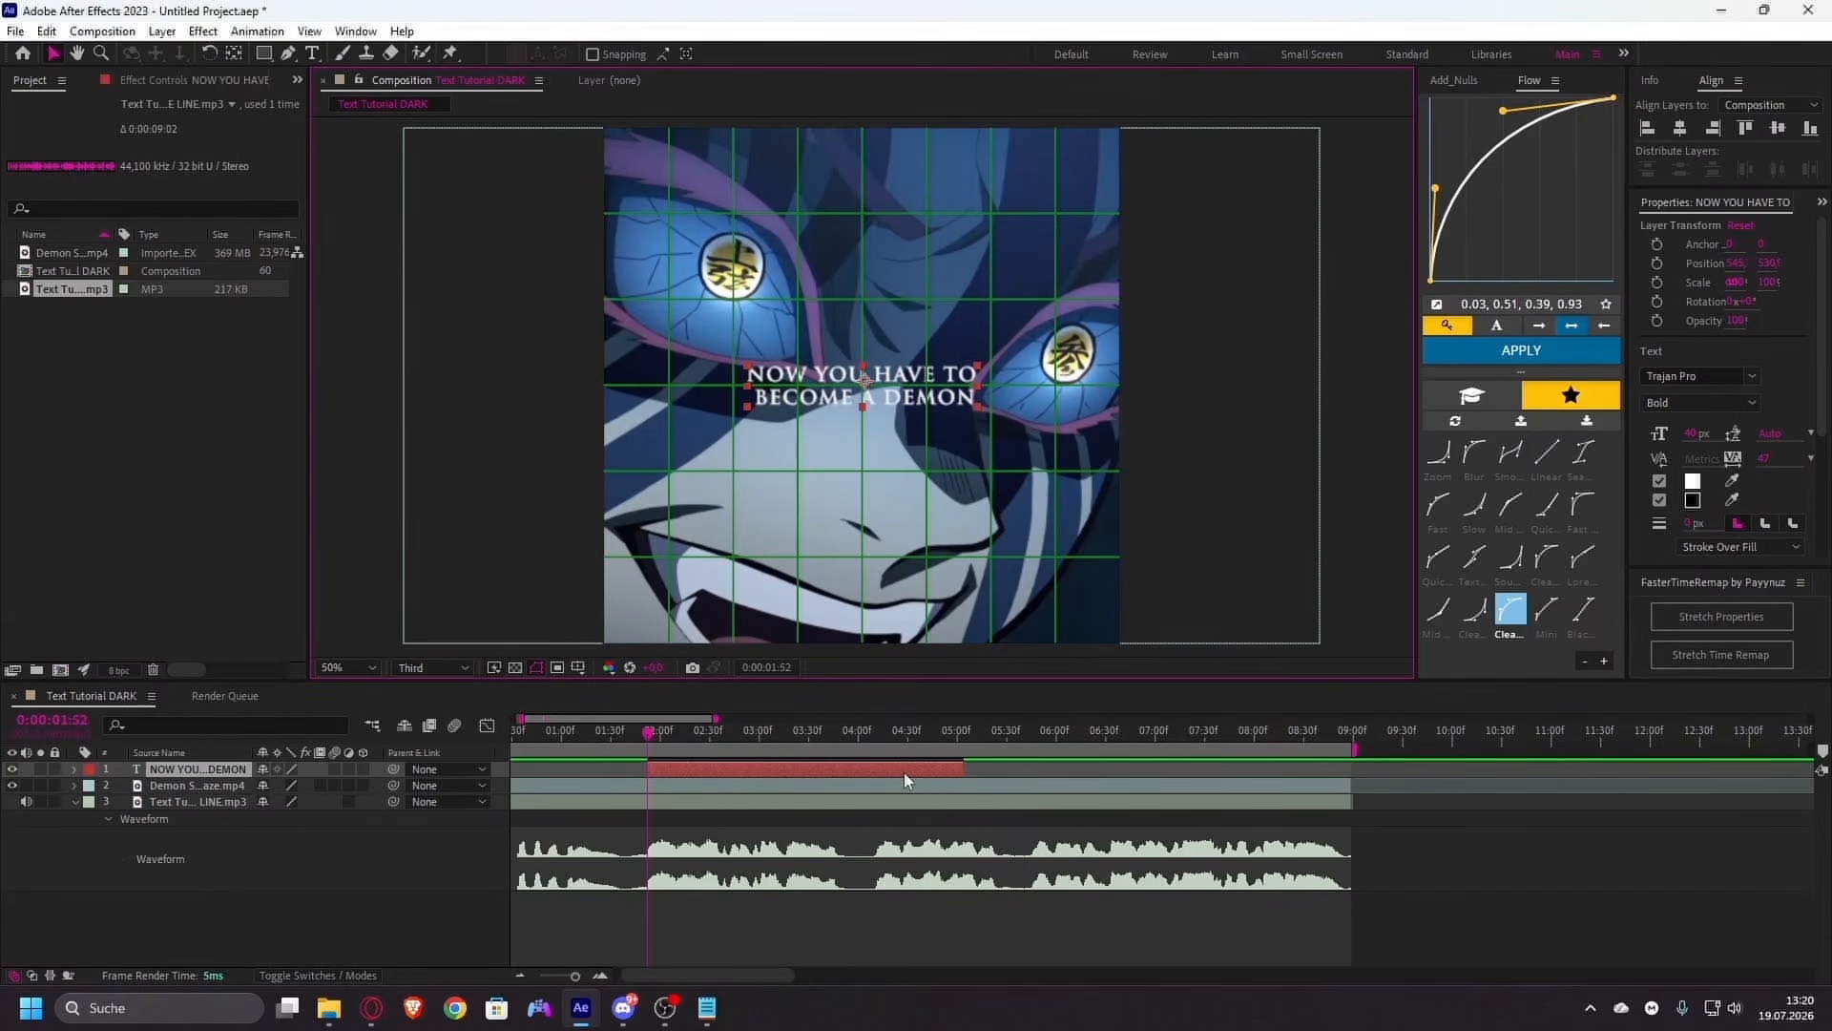
# - Lower the text's vertical position so it sits on the next horizontal grid line below the centre
pyautogui.press('p')
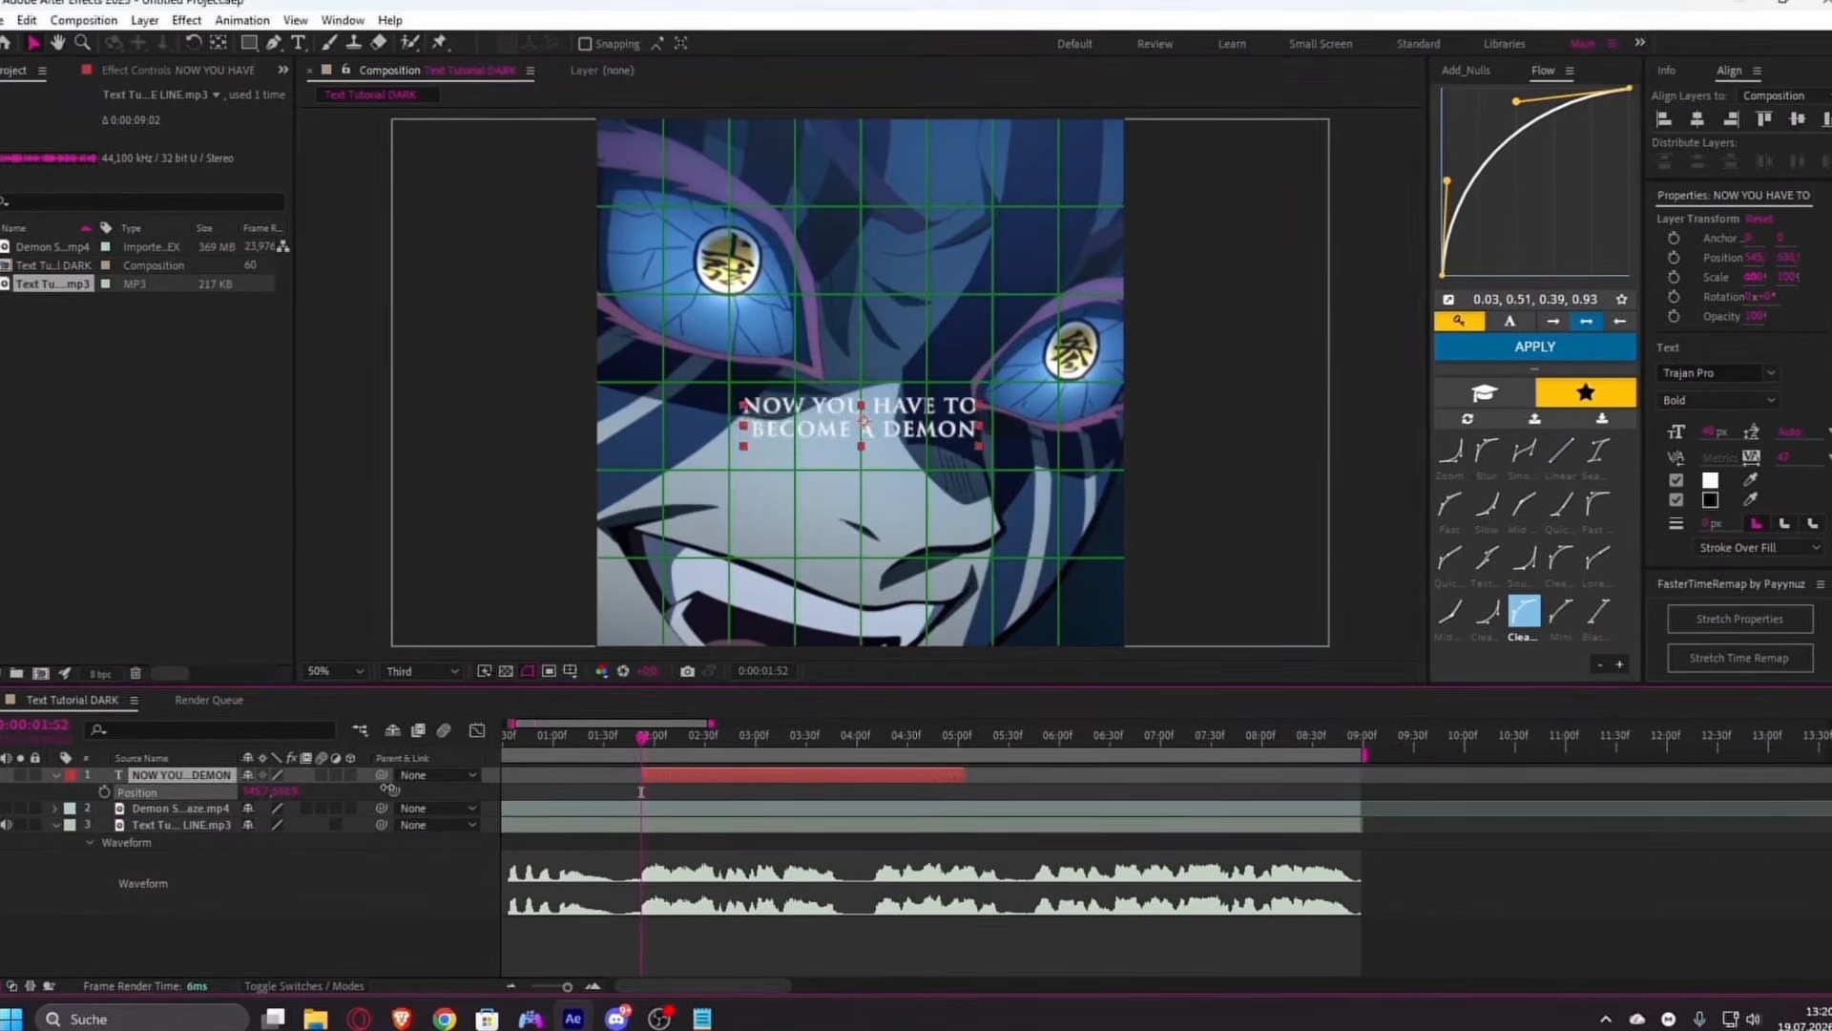
pyautogui.moveTo(387, 789); pyautogui.dragTo(448, 795)
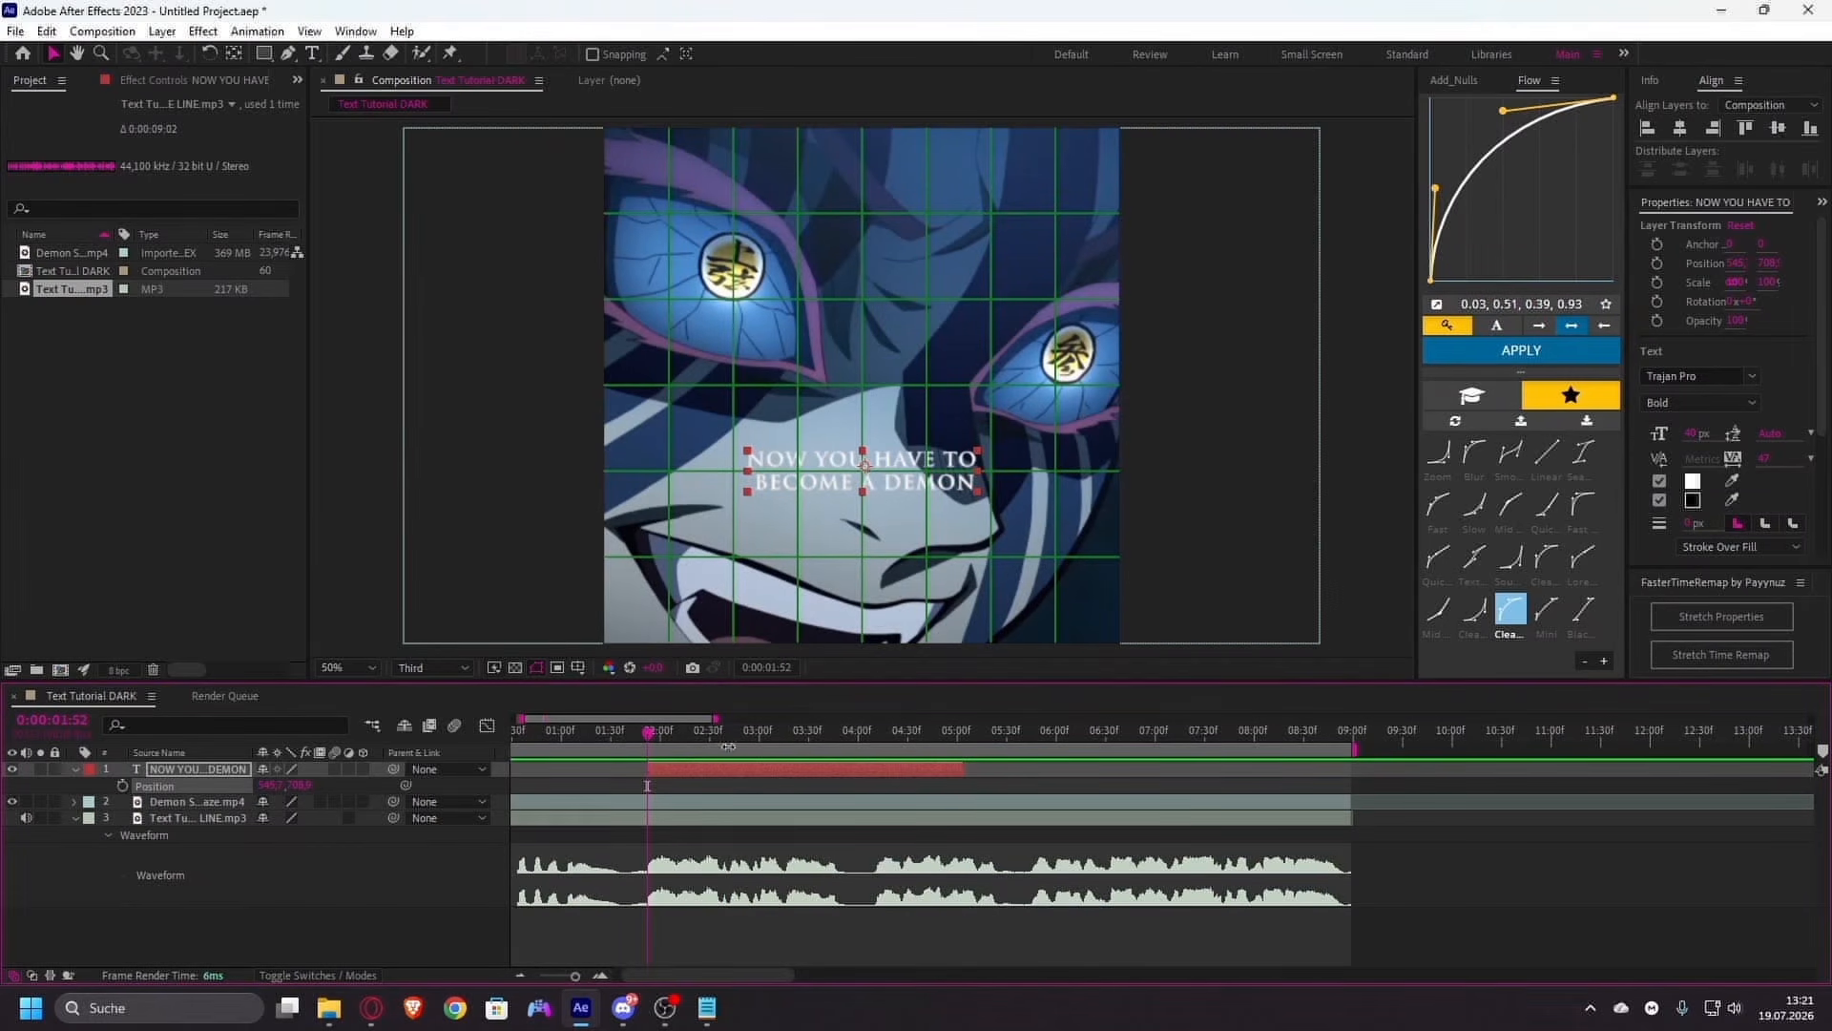
pyautogui.press('s')
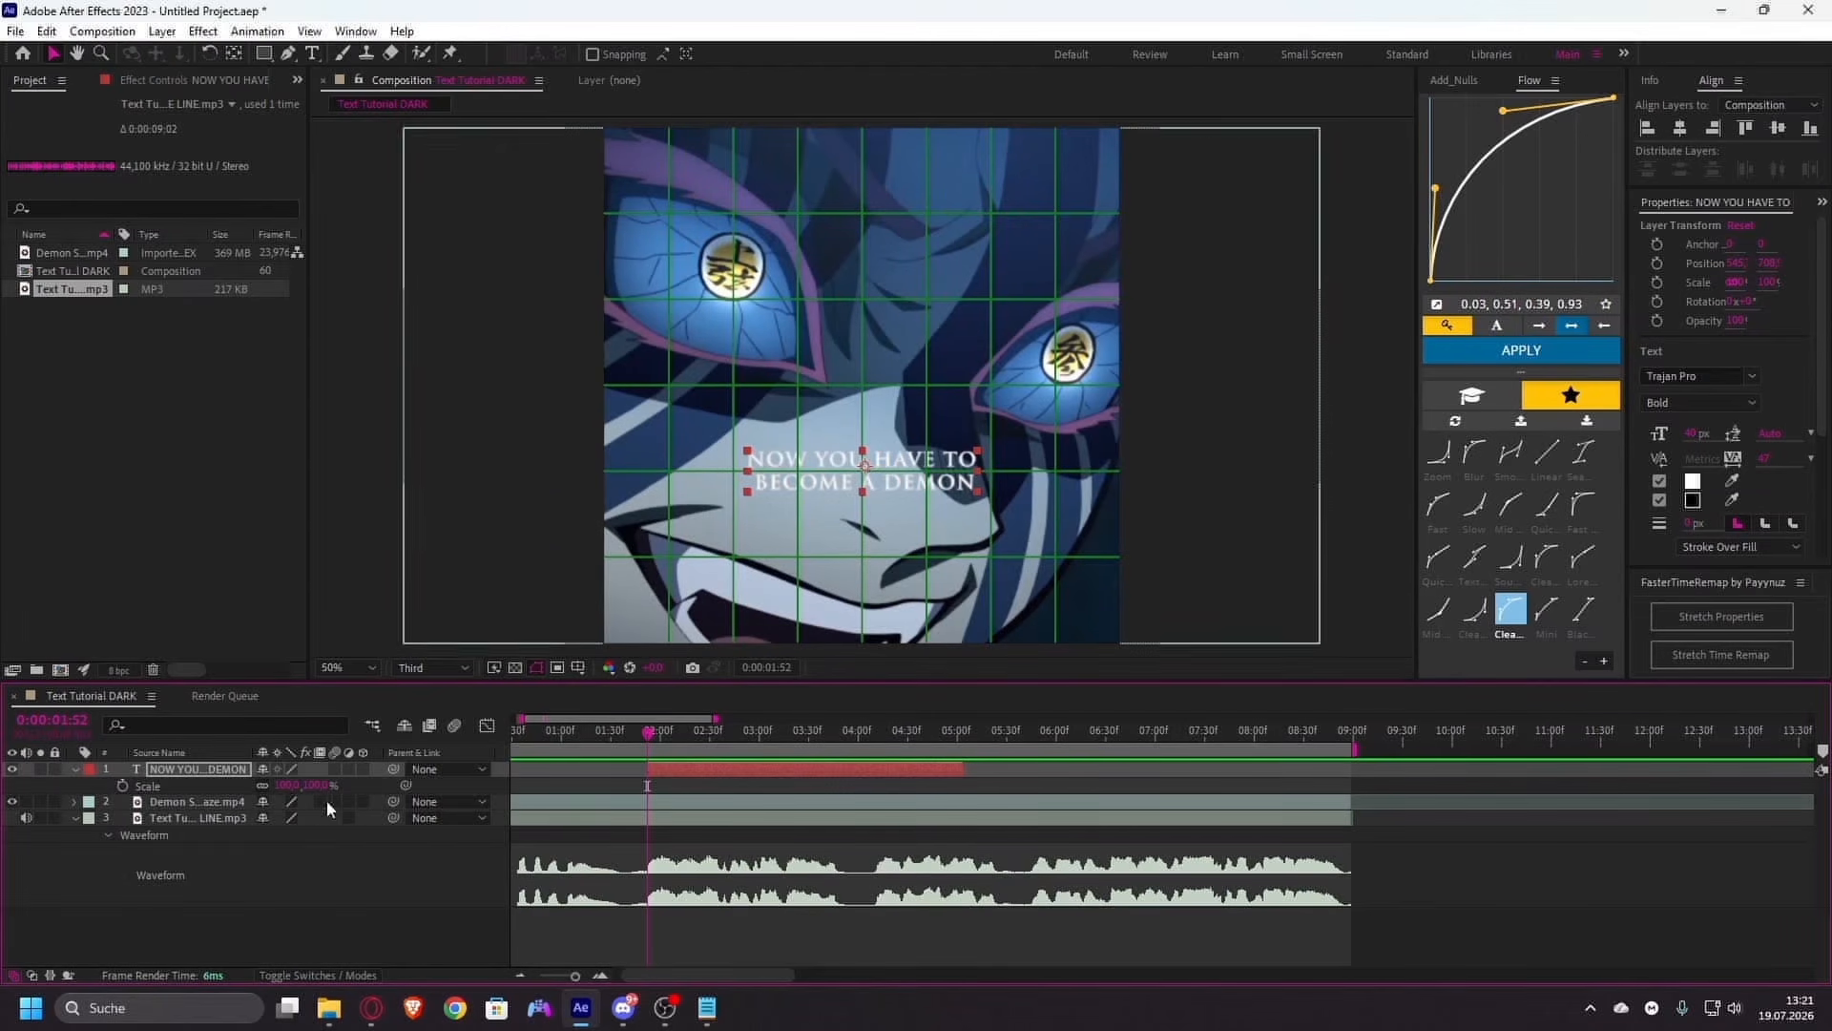
pyautogui.press('s')
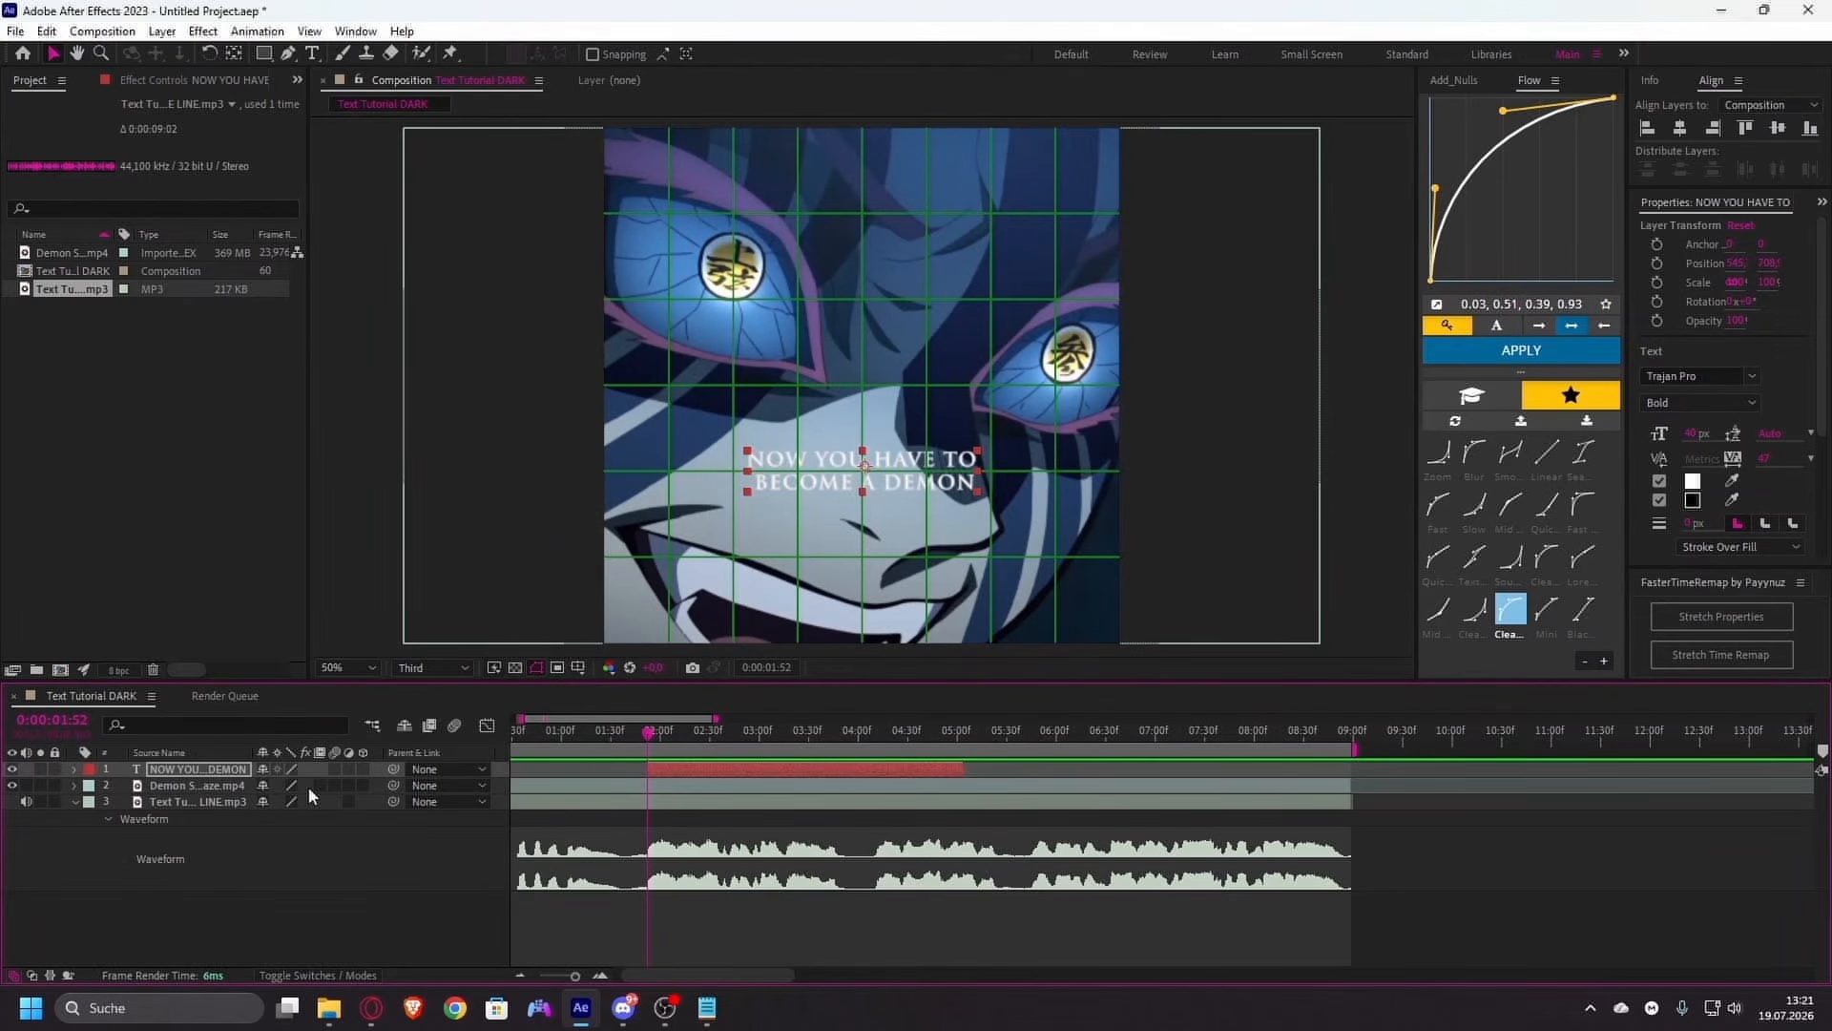
# - Select all of the two-line text and set its font size to 45 px in the character settings
pyautogui.click(319, 56)
pyautogui.tripleClick(857, 489)
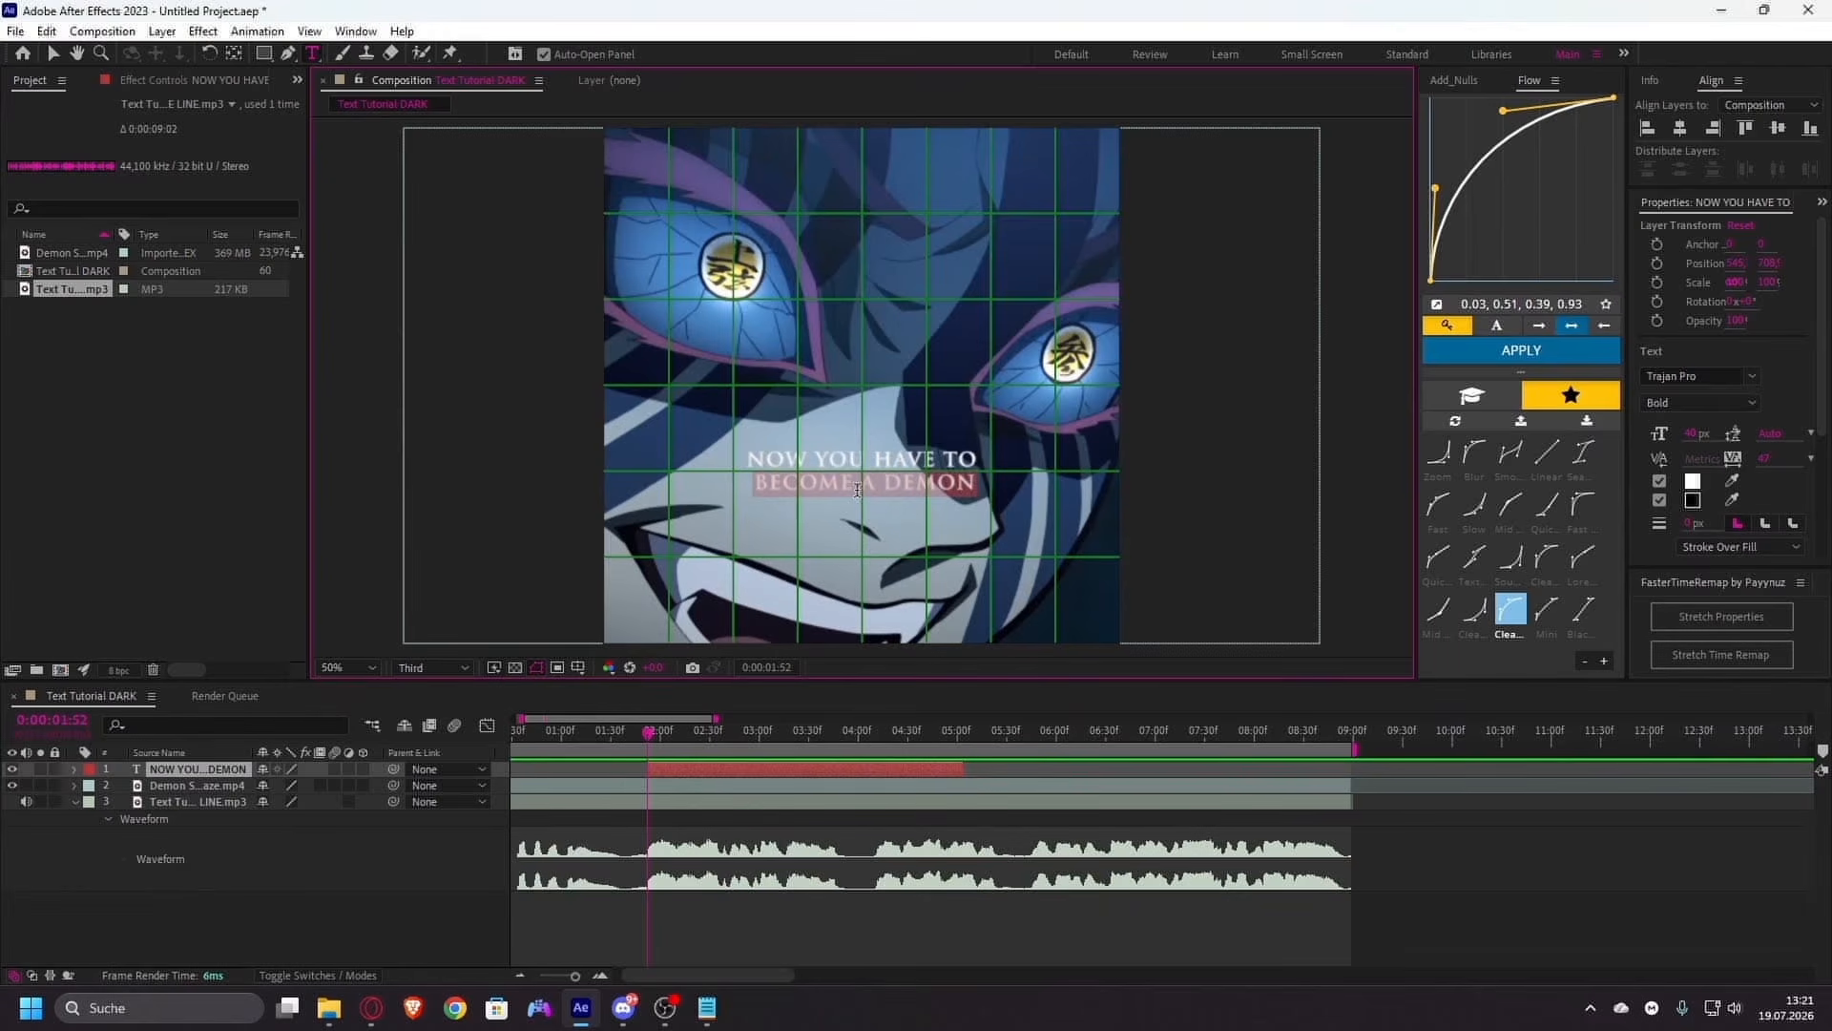
pyautogui.hotkey('ctrl', 'a')
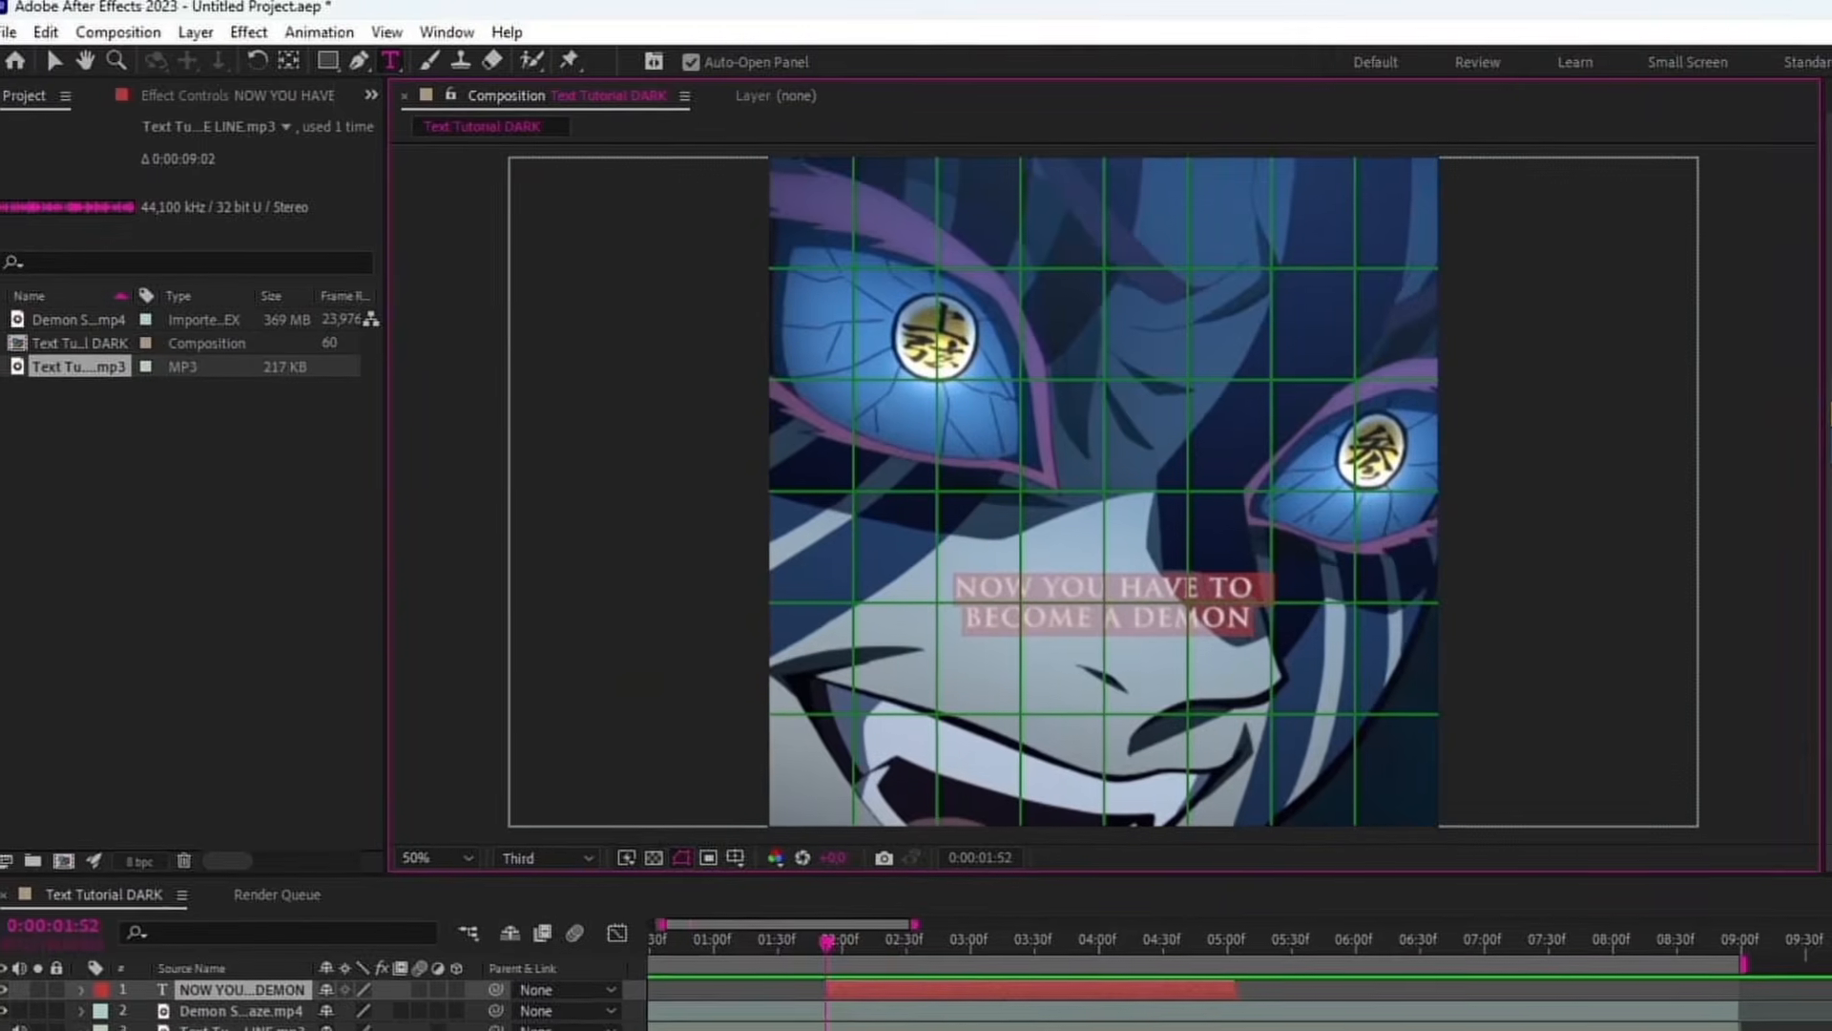
pyautogui.click(1823, 204)
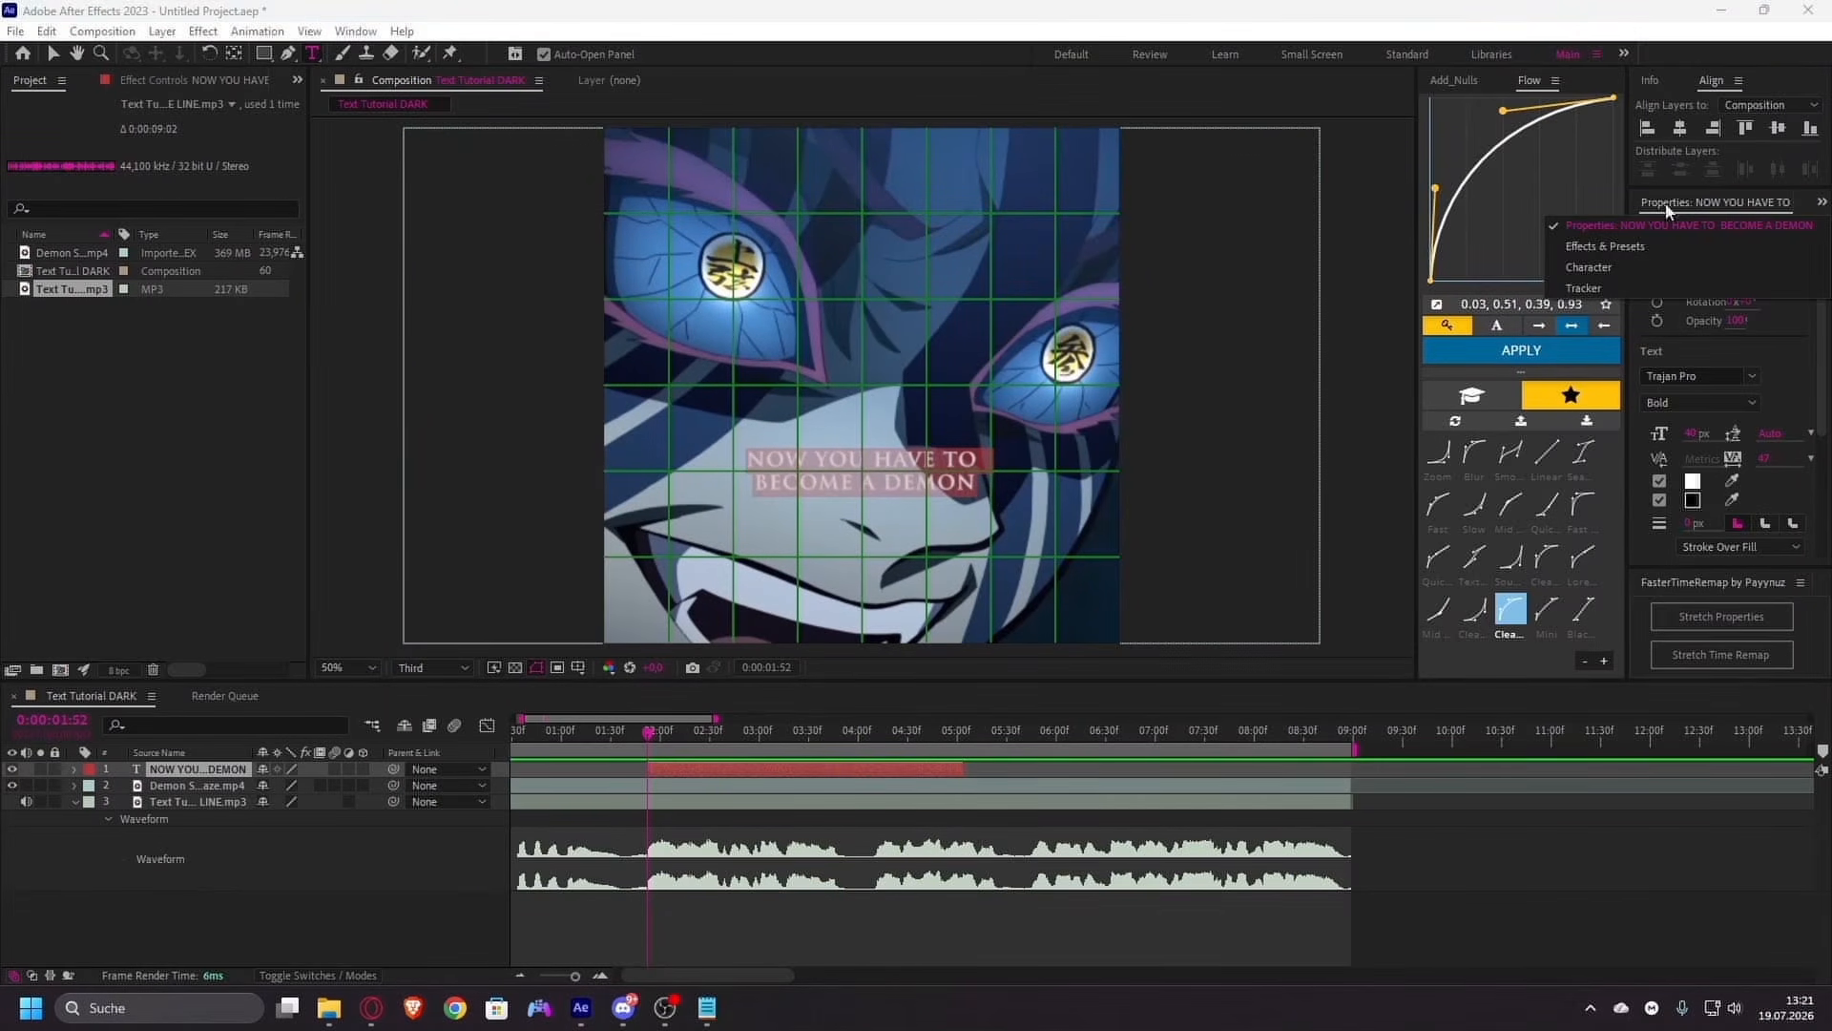
pyautogui.click(1598, 271)
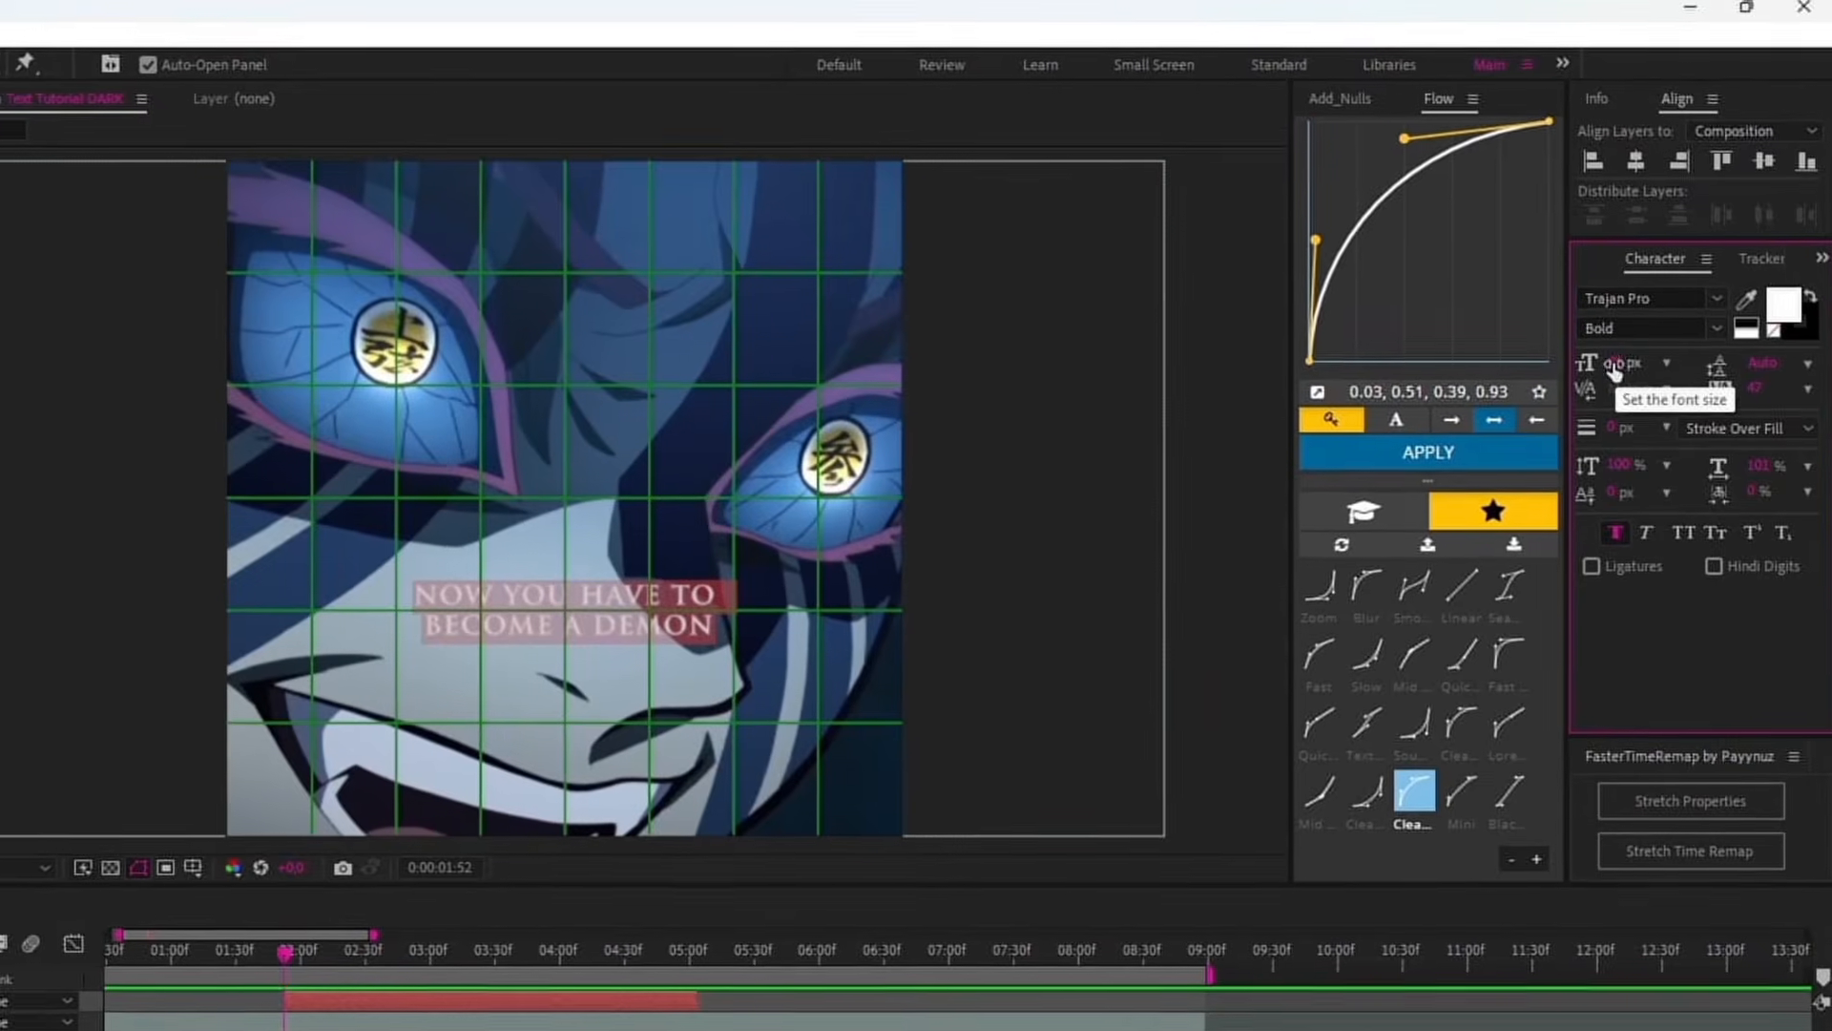
pyautogui.moveTo(1625, 371); pyautogui.dragTo(1649, 370)
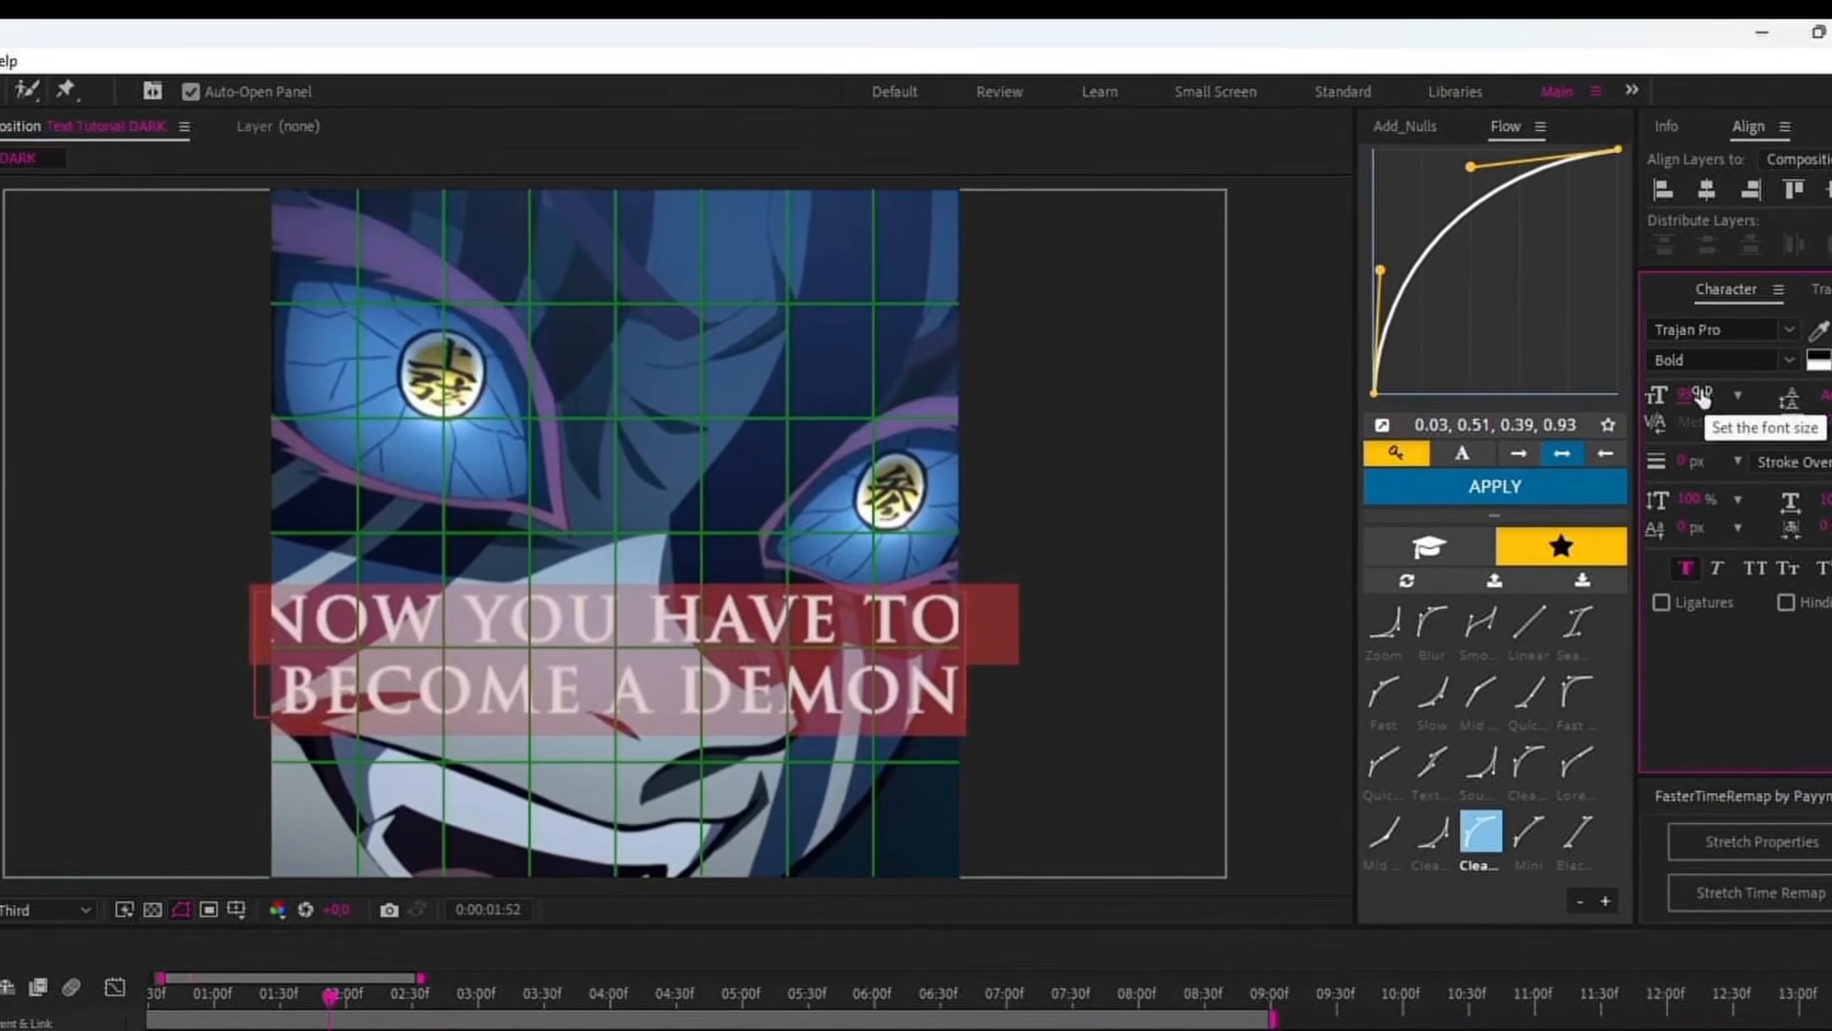
pyautogui.hotkey('ctrl', 'z')
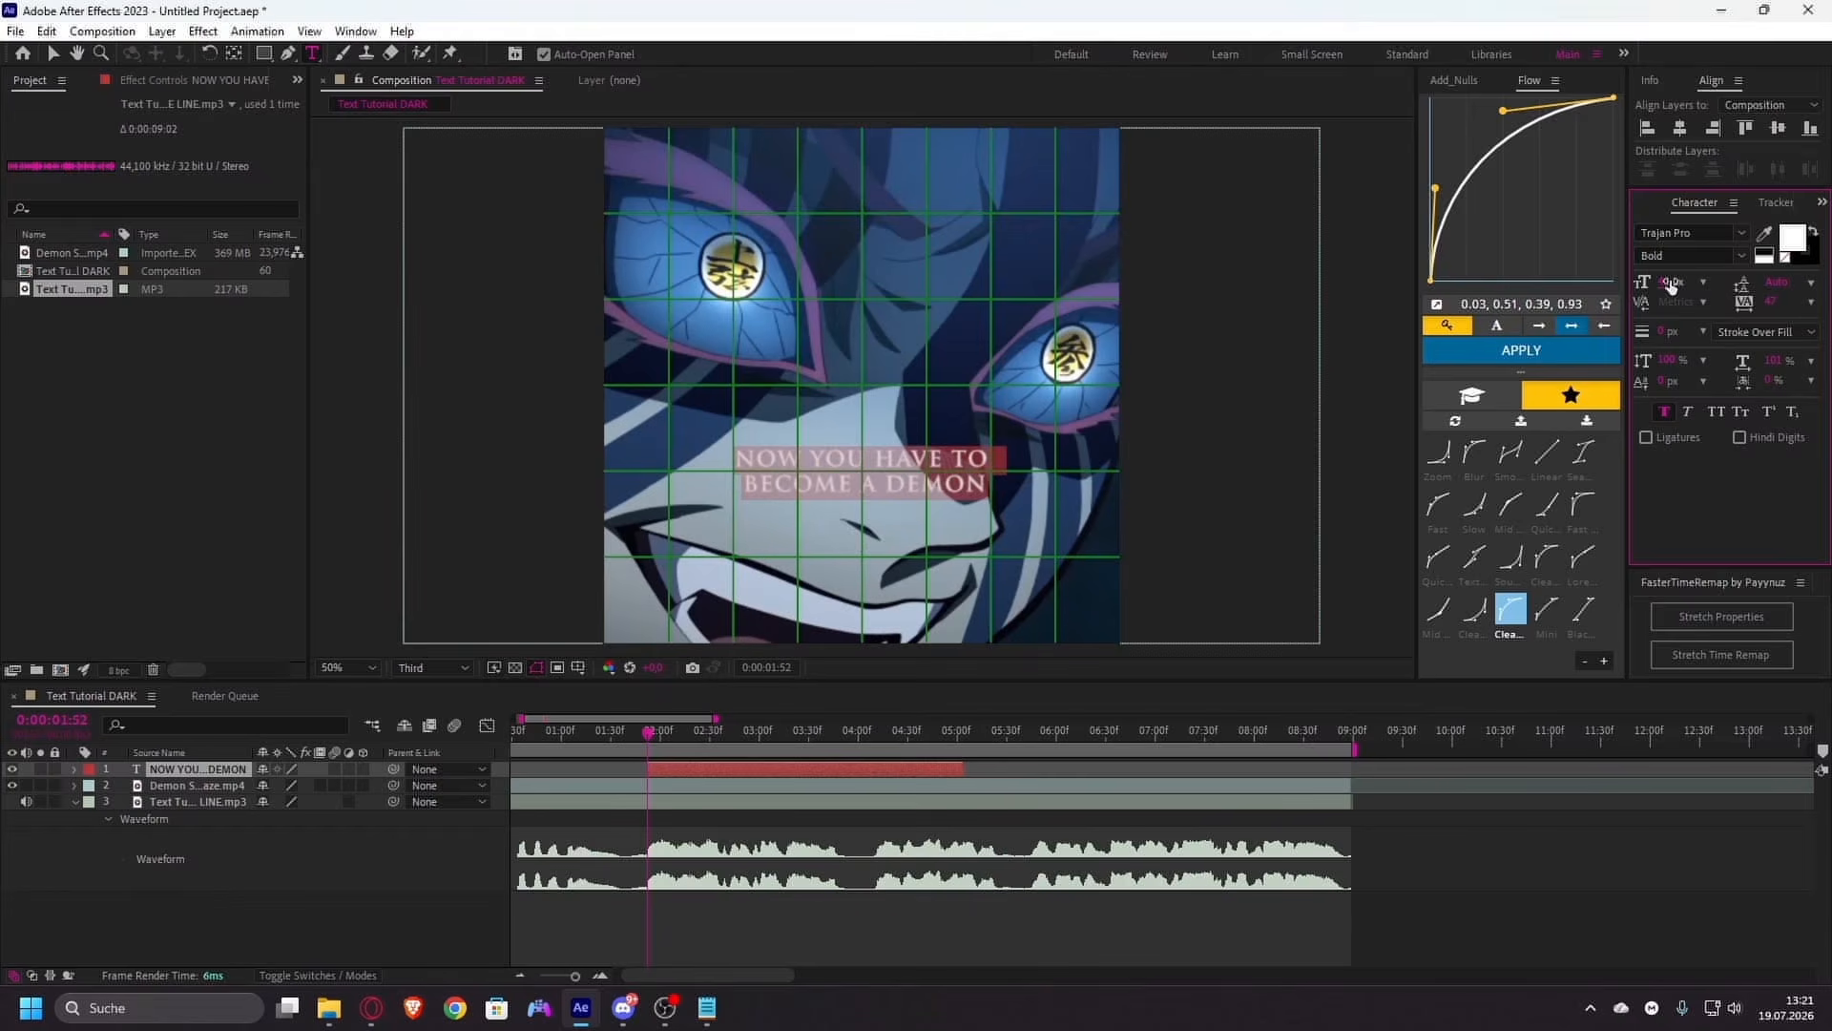
pyautogui.click(1670, 285)
pyautogui.write('45')
pyautogui.press('Return')
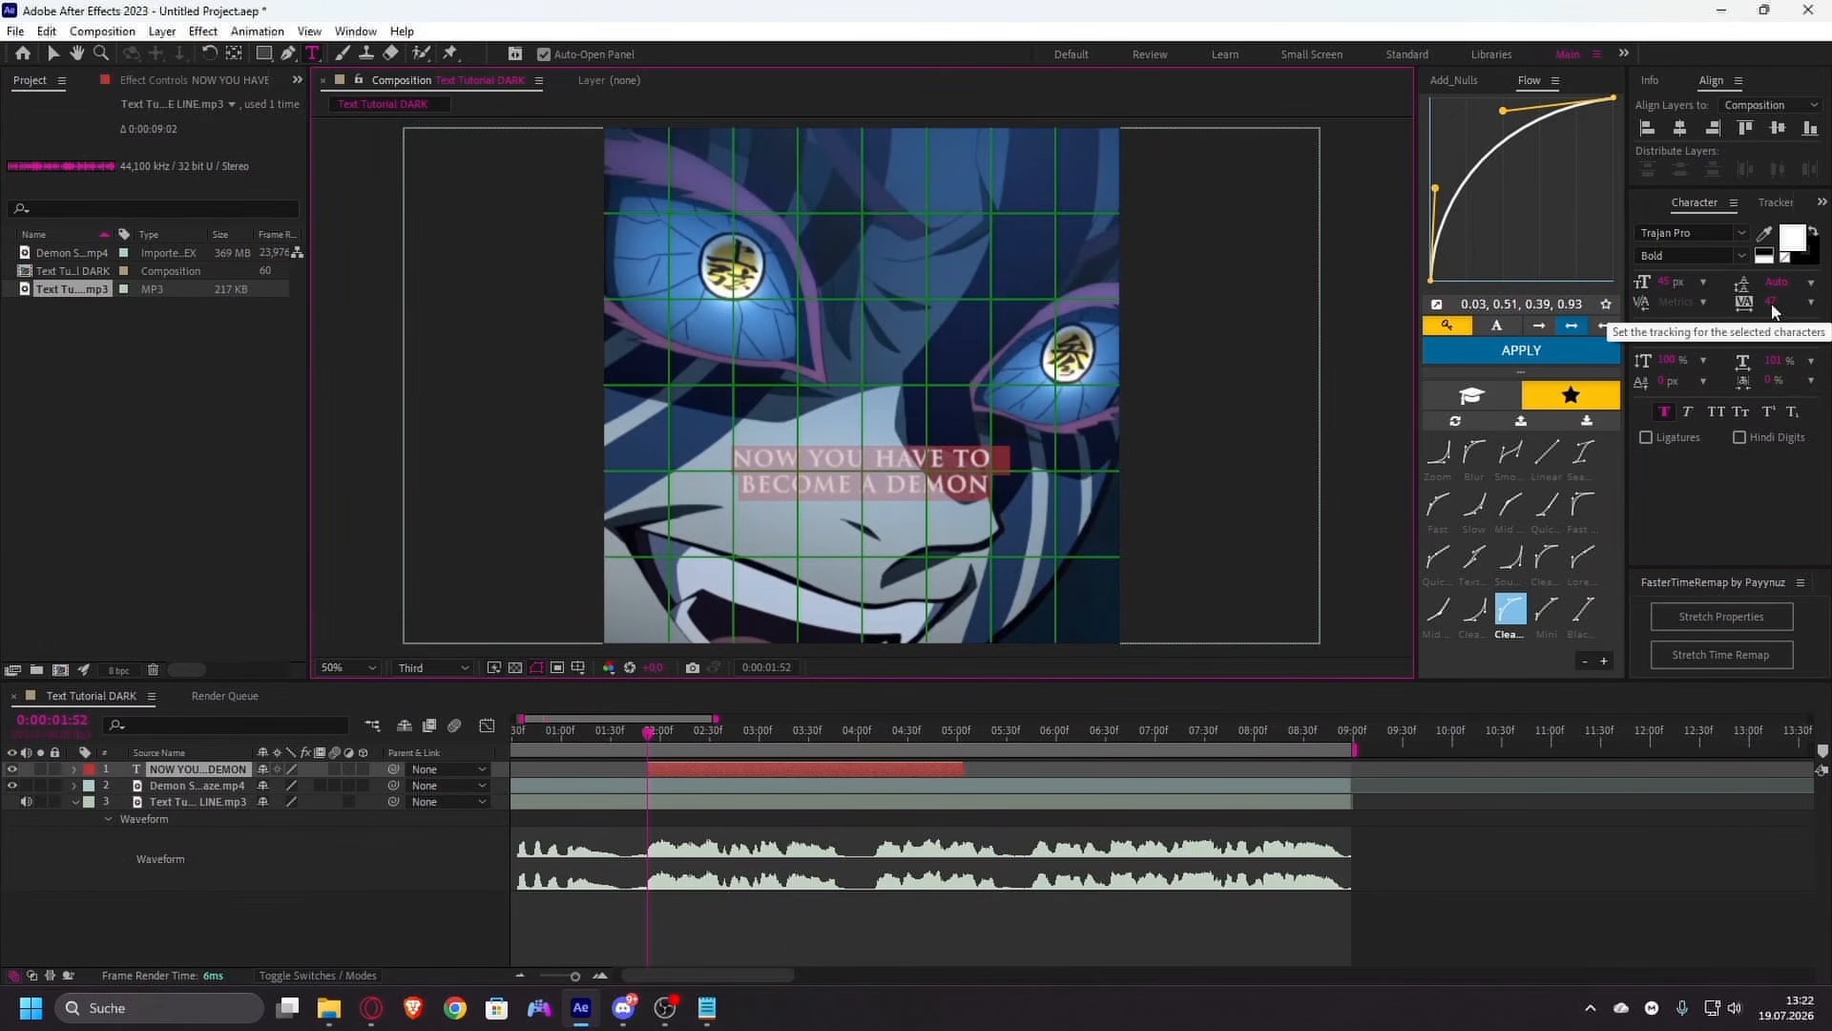
# - Style the text with tracking 47, a 0 px stroke set to Stroke Over Fill, Faux Bold and All Caps
pyautogui.moveTo(1770, 308); pyautogui.dragTo(1819, 315)
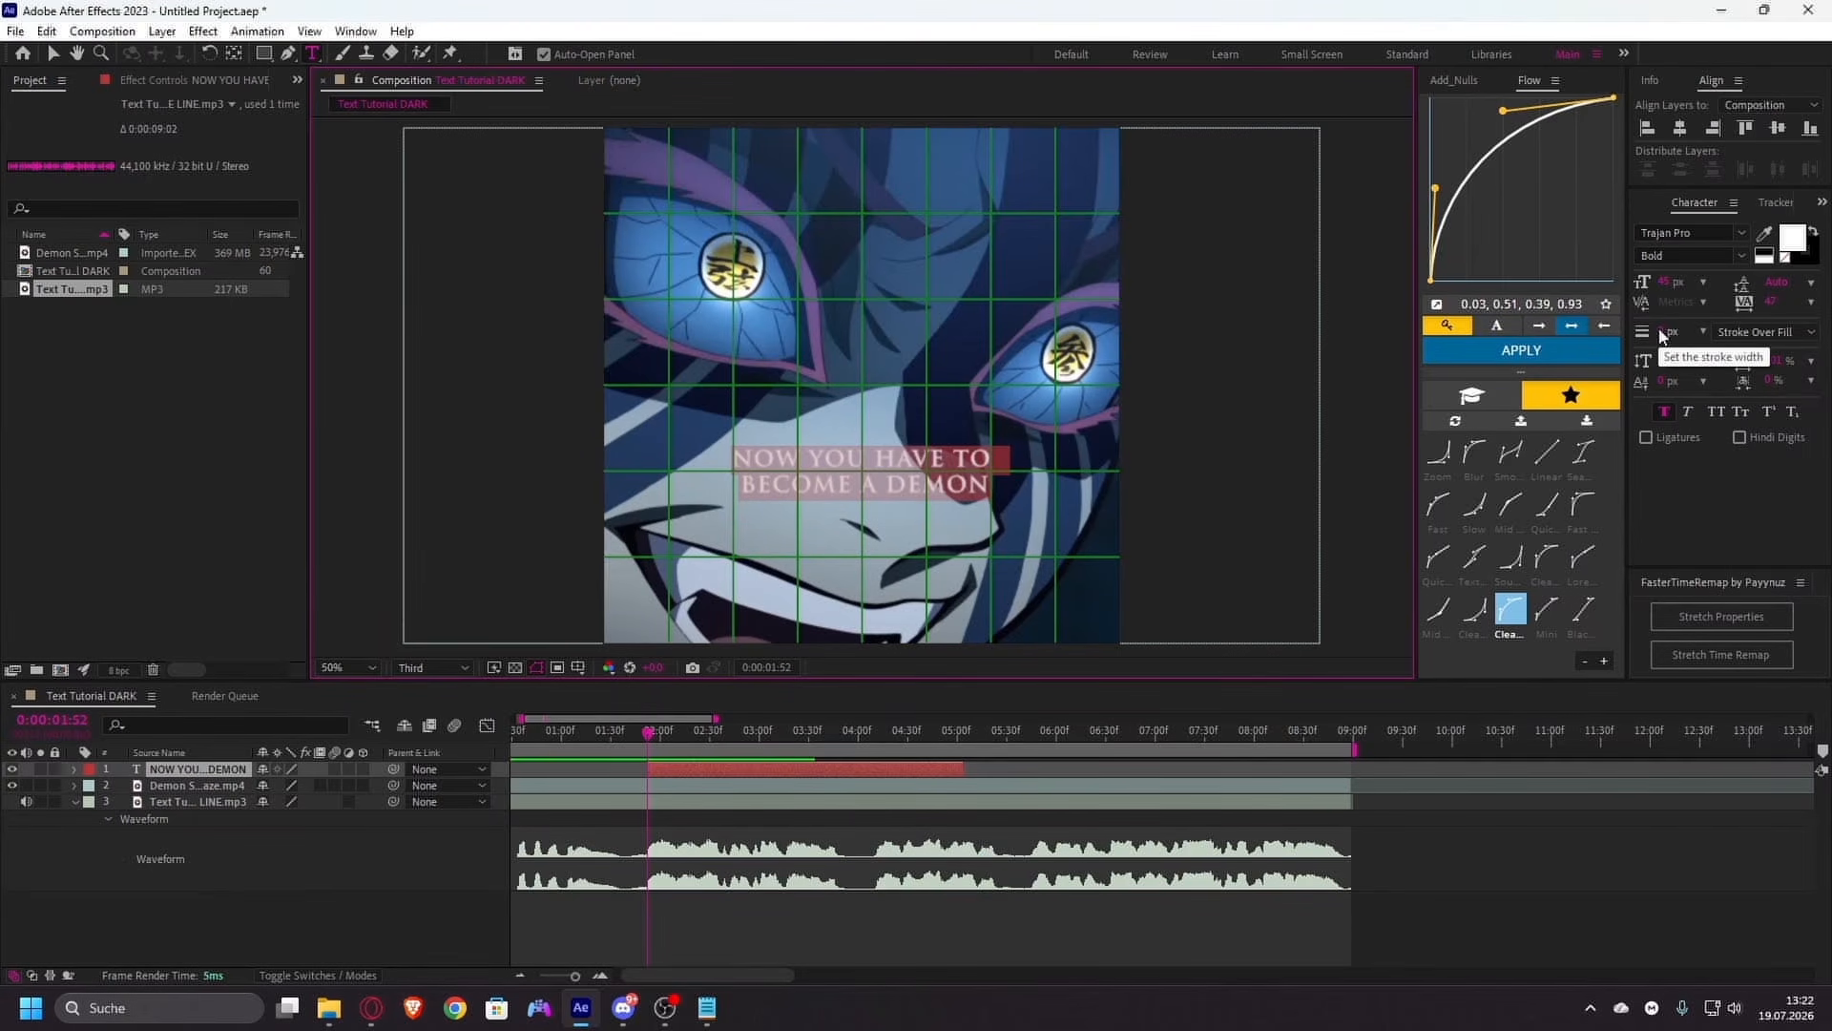
pyautogui.moveTo(1661, 332); pyautogui.dragTo(1661, 334)
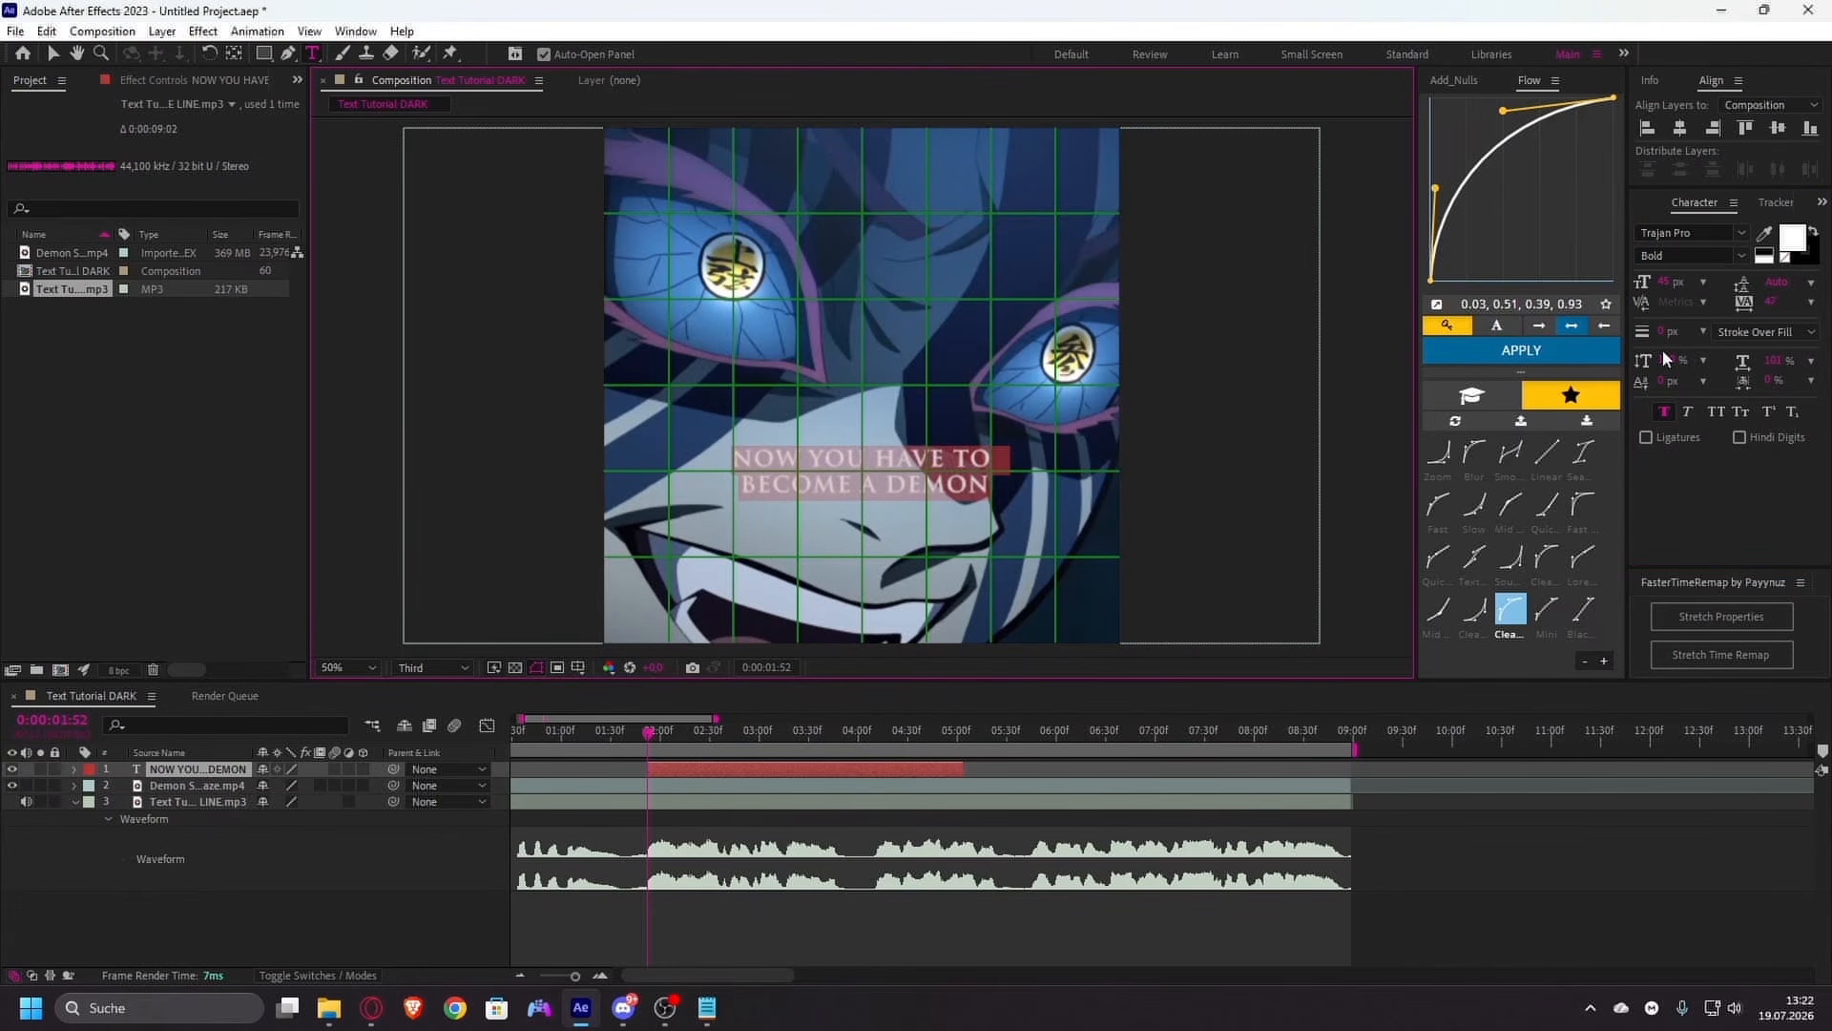
pyautogui.click(1778, 331)
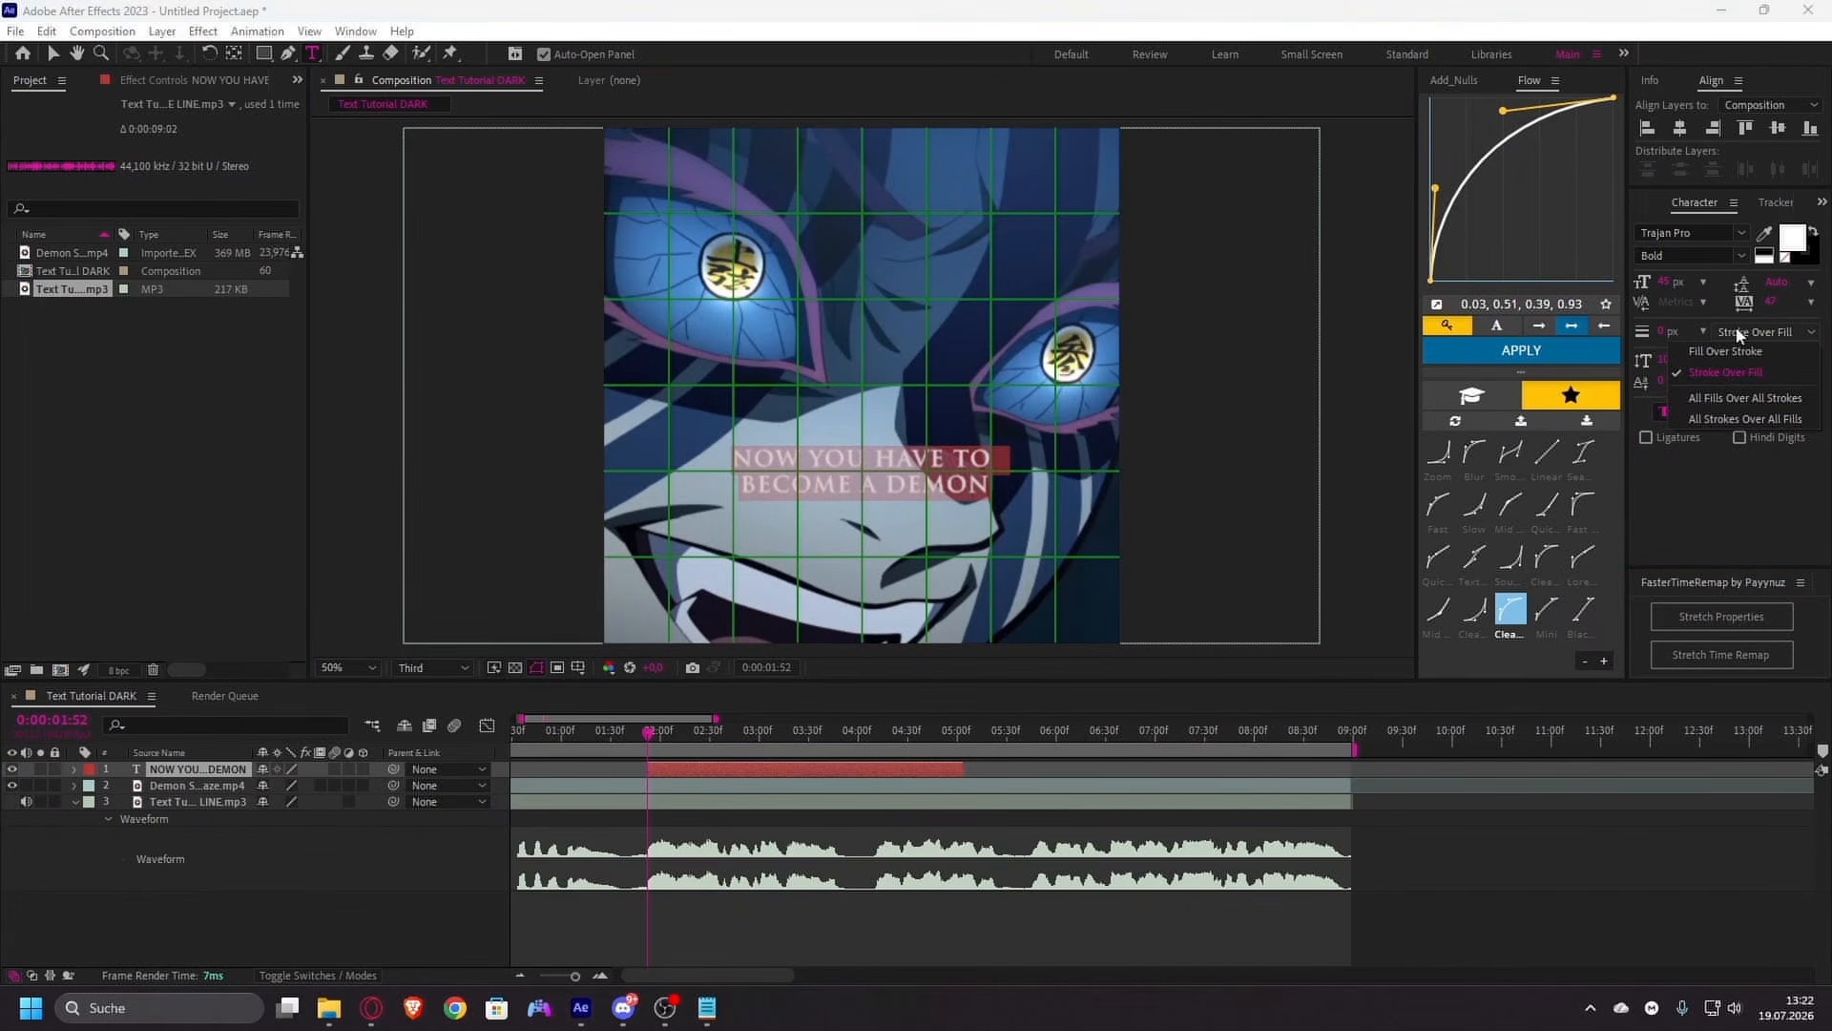
pyautogui.click(1726, 370)
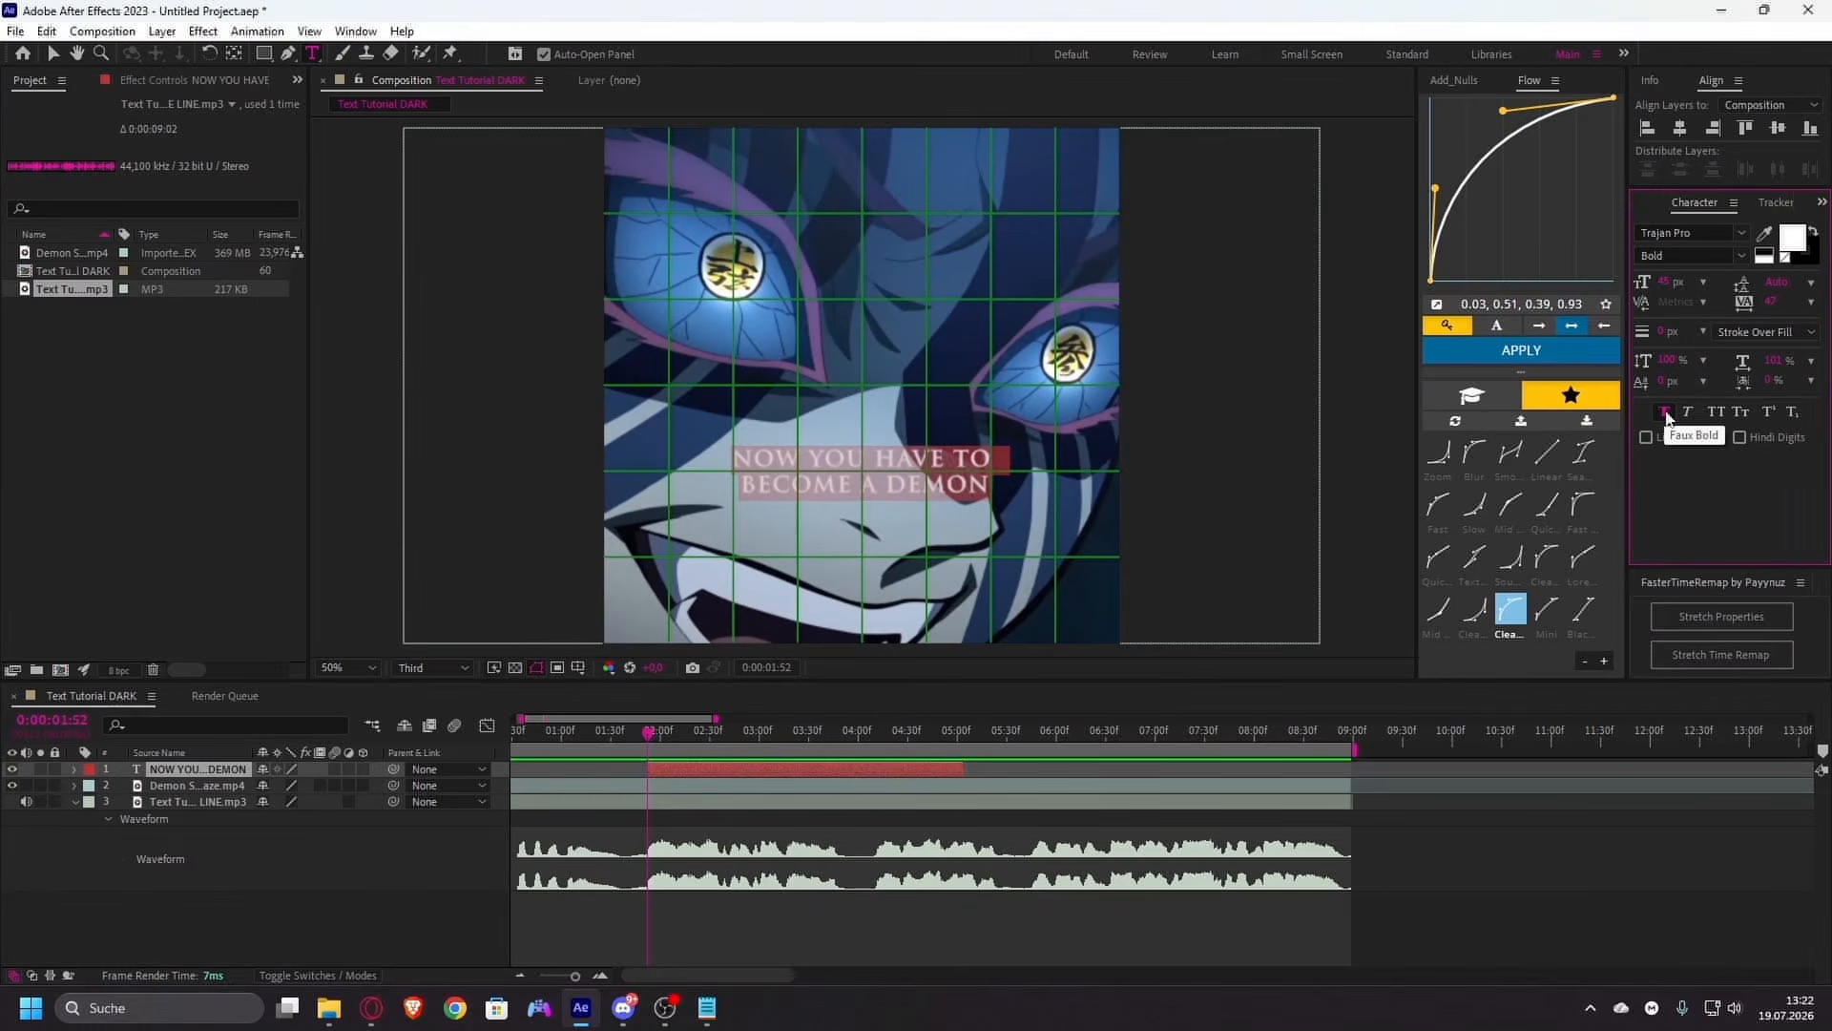
pyautogui.click(1665, 413)
pyautogui.click(1719, 413)
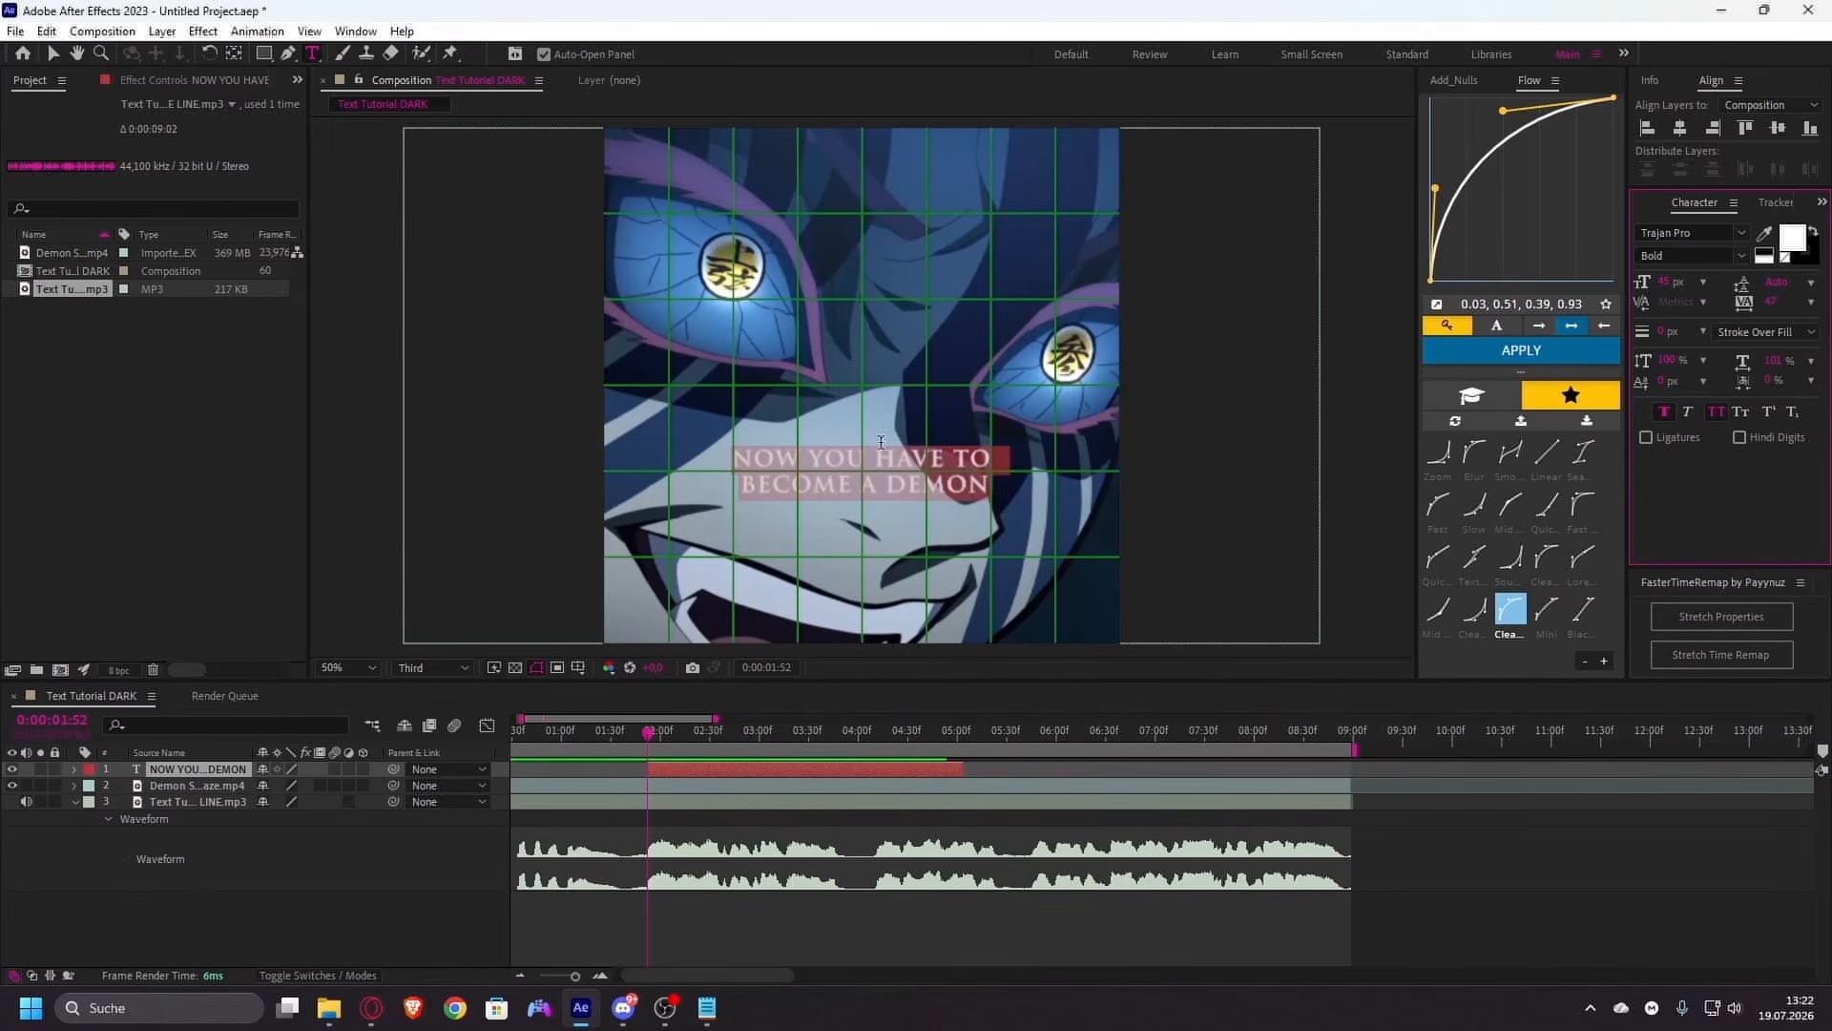
# - Try a new text layer reading dkndsfkvvn above the existing text, clear its characters and delete the layer
pyautogui.click(802, 290)
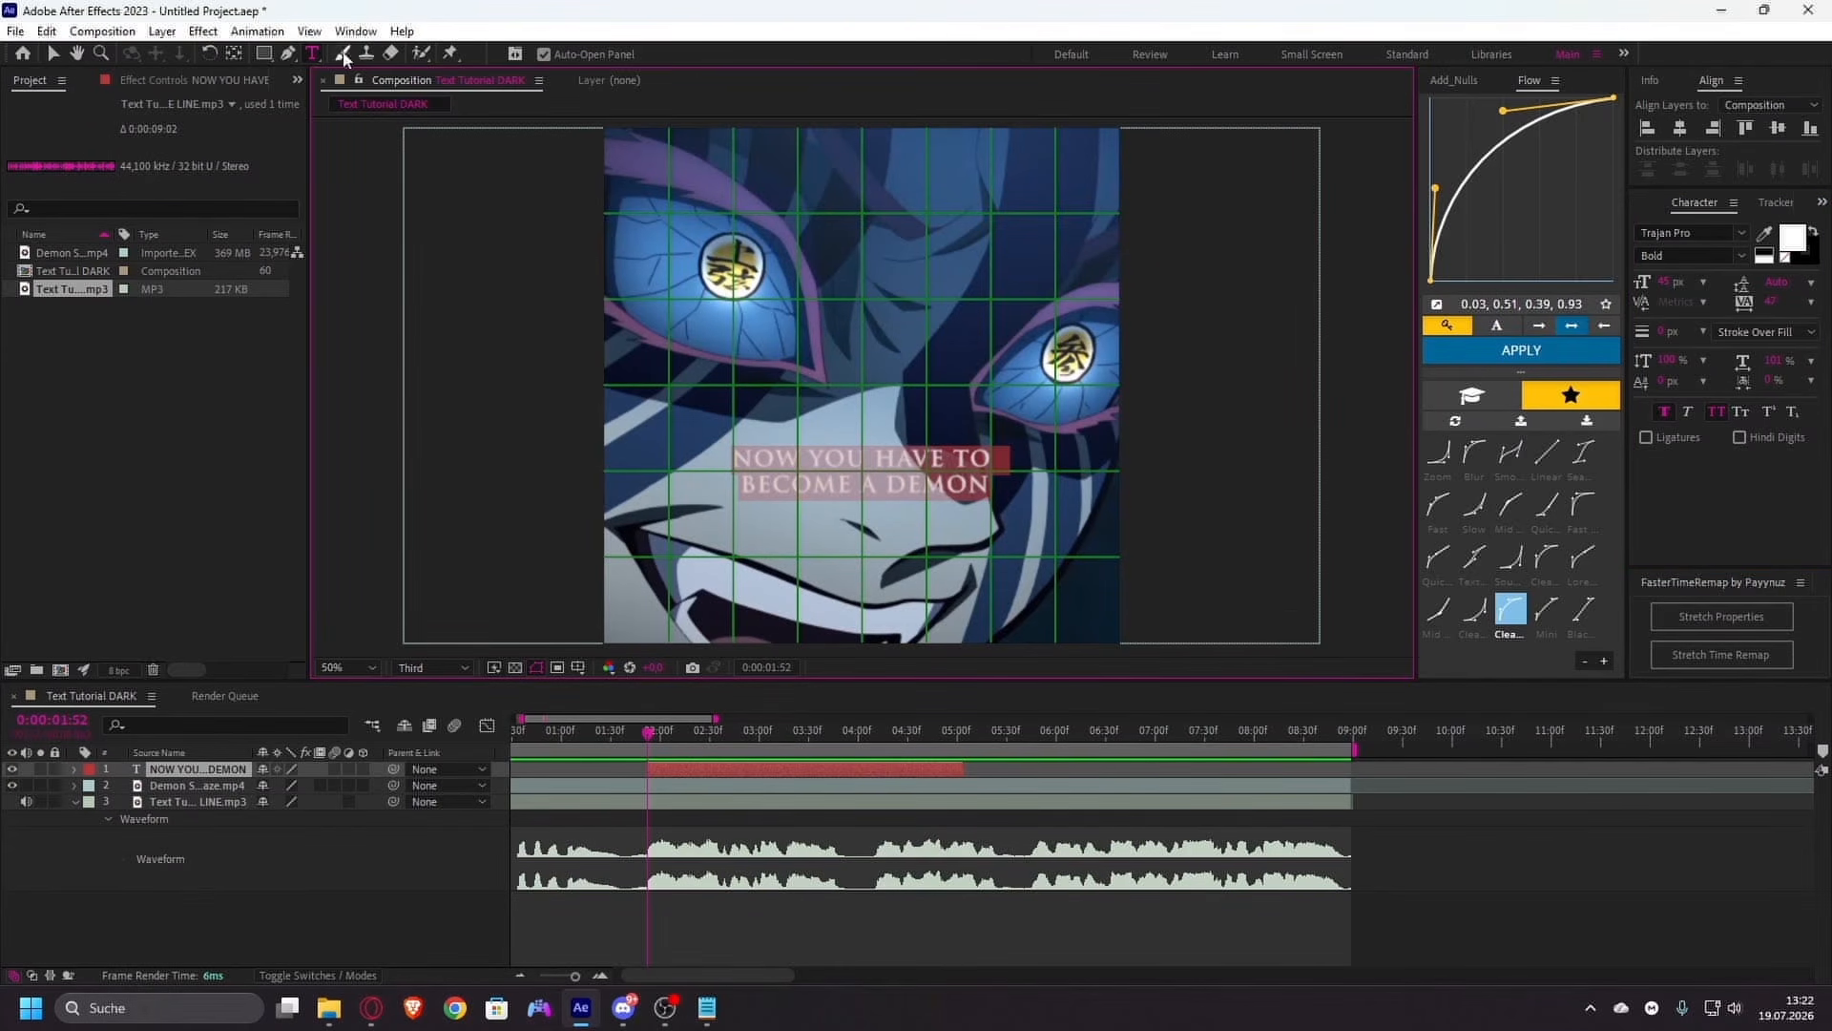
pyautogui.click(855, 336)
pyautogui.write('dkndsfkvvn')
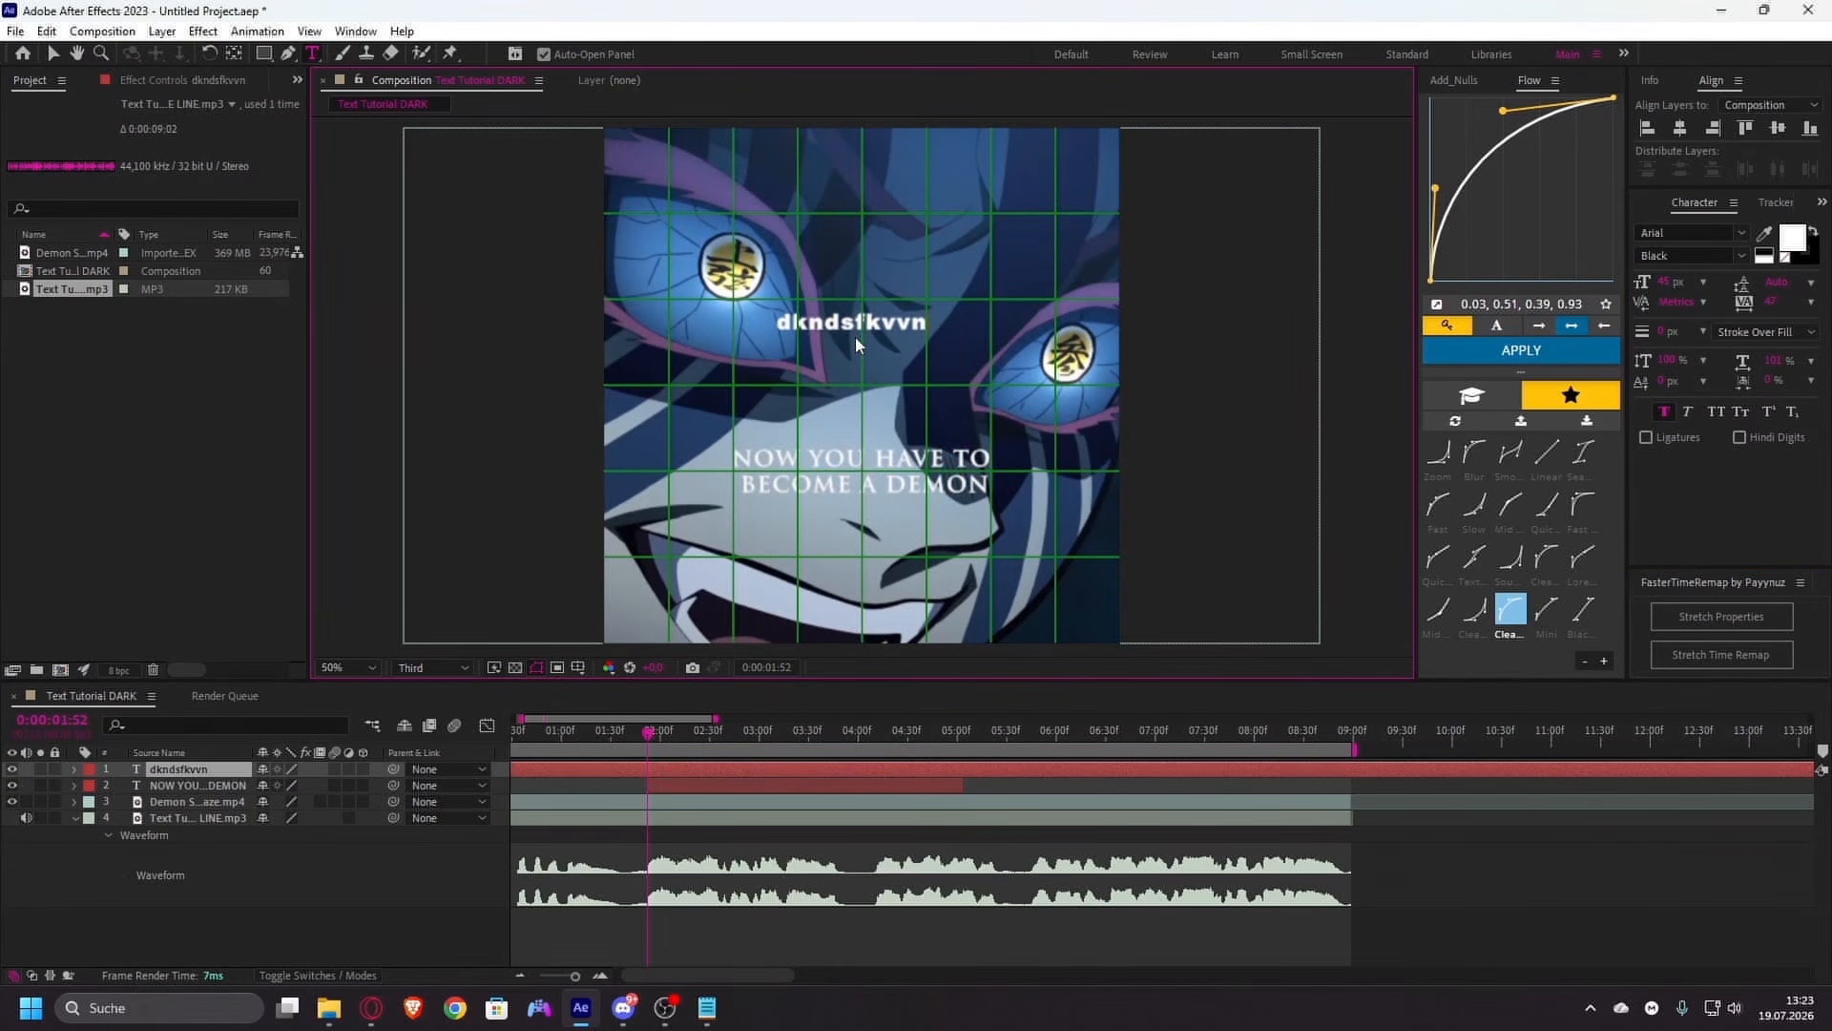
pyautogui.press('BackSpace')
pyautogui.press('BackSpace')
pyautogui.press('BackSpace')
pyautogui.press('BackSpace')
pyautogui.press('BackSpace')
pyautogui.press('BackSpace')
pyautogui.press('BackSpace')
pyautogui.press('BackSpace')
pyautogui.press('BackSpace')
pyautogui.press('BackSpace')
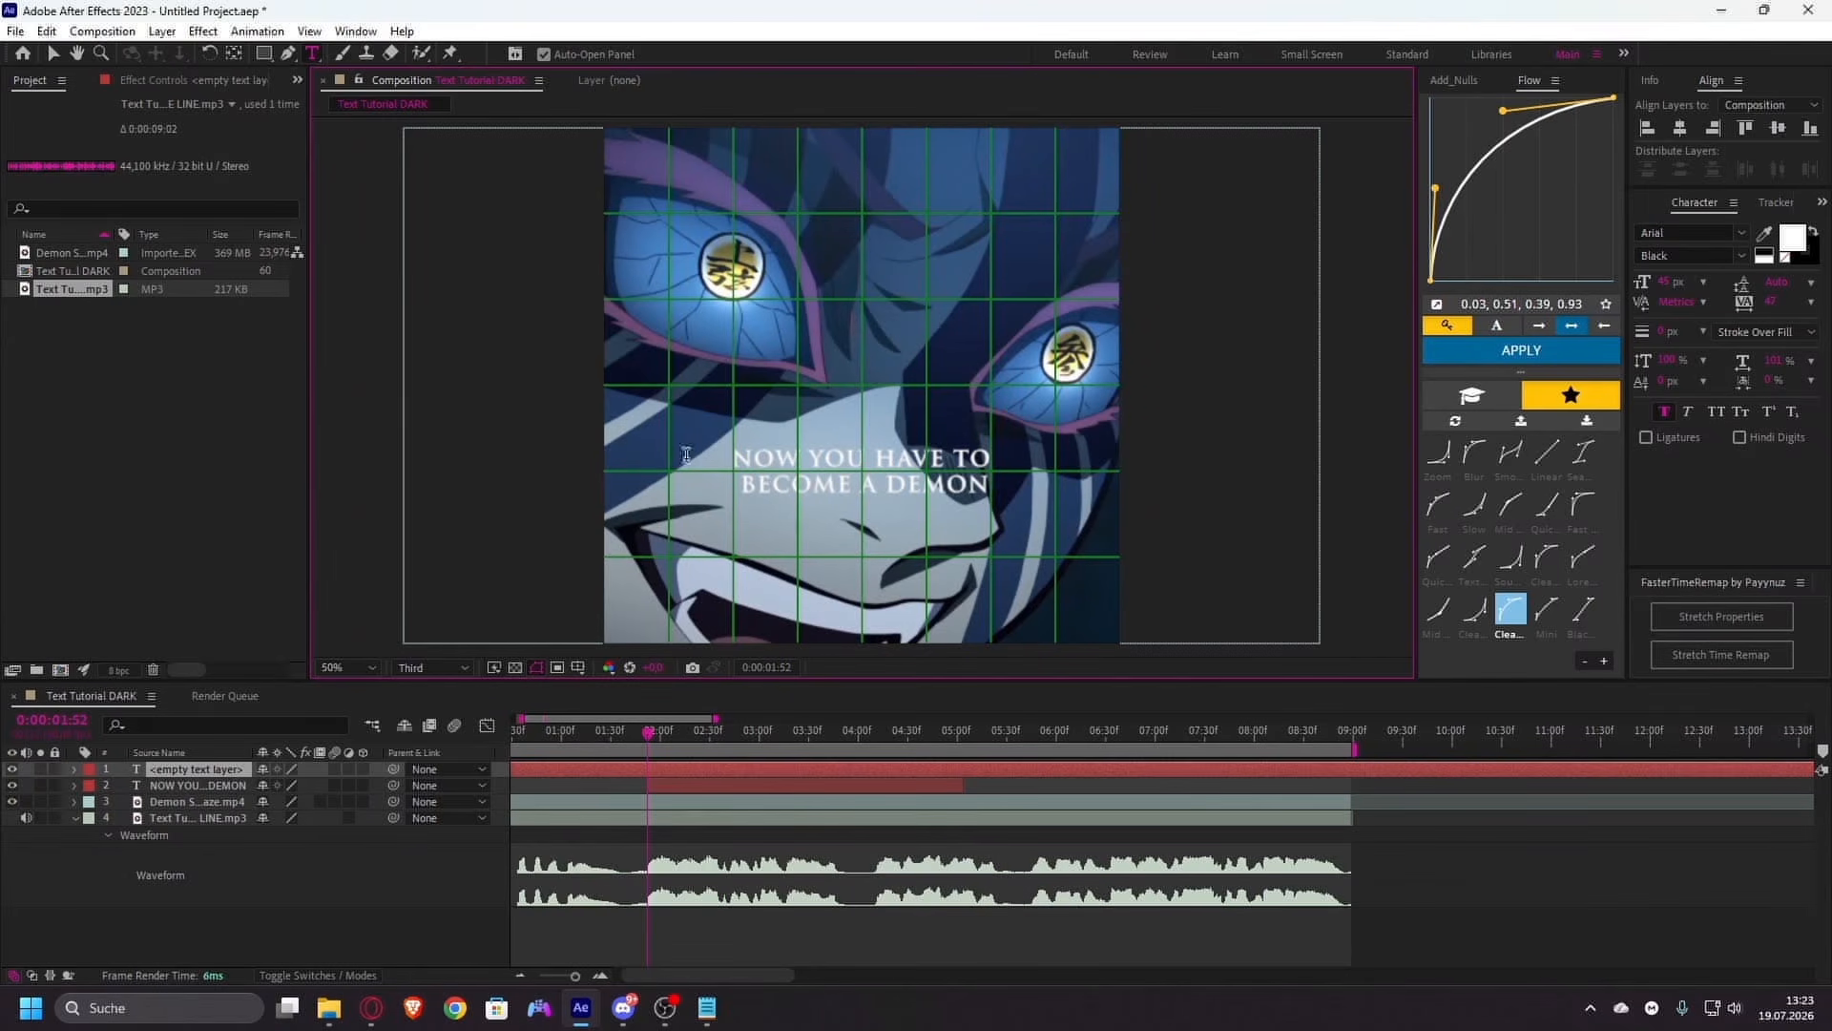
pyautogui.click(644, 769)
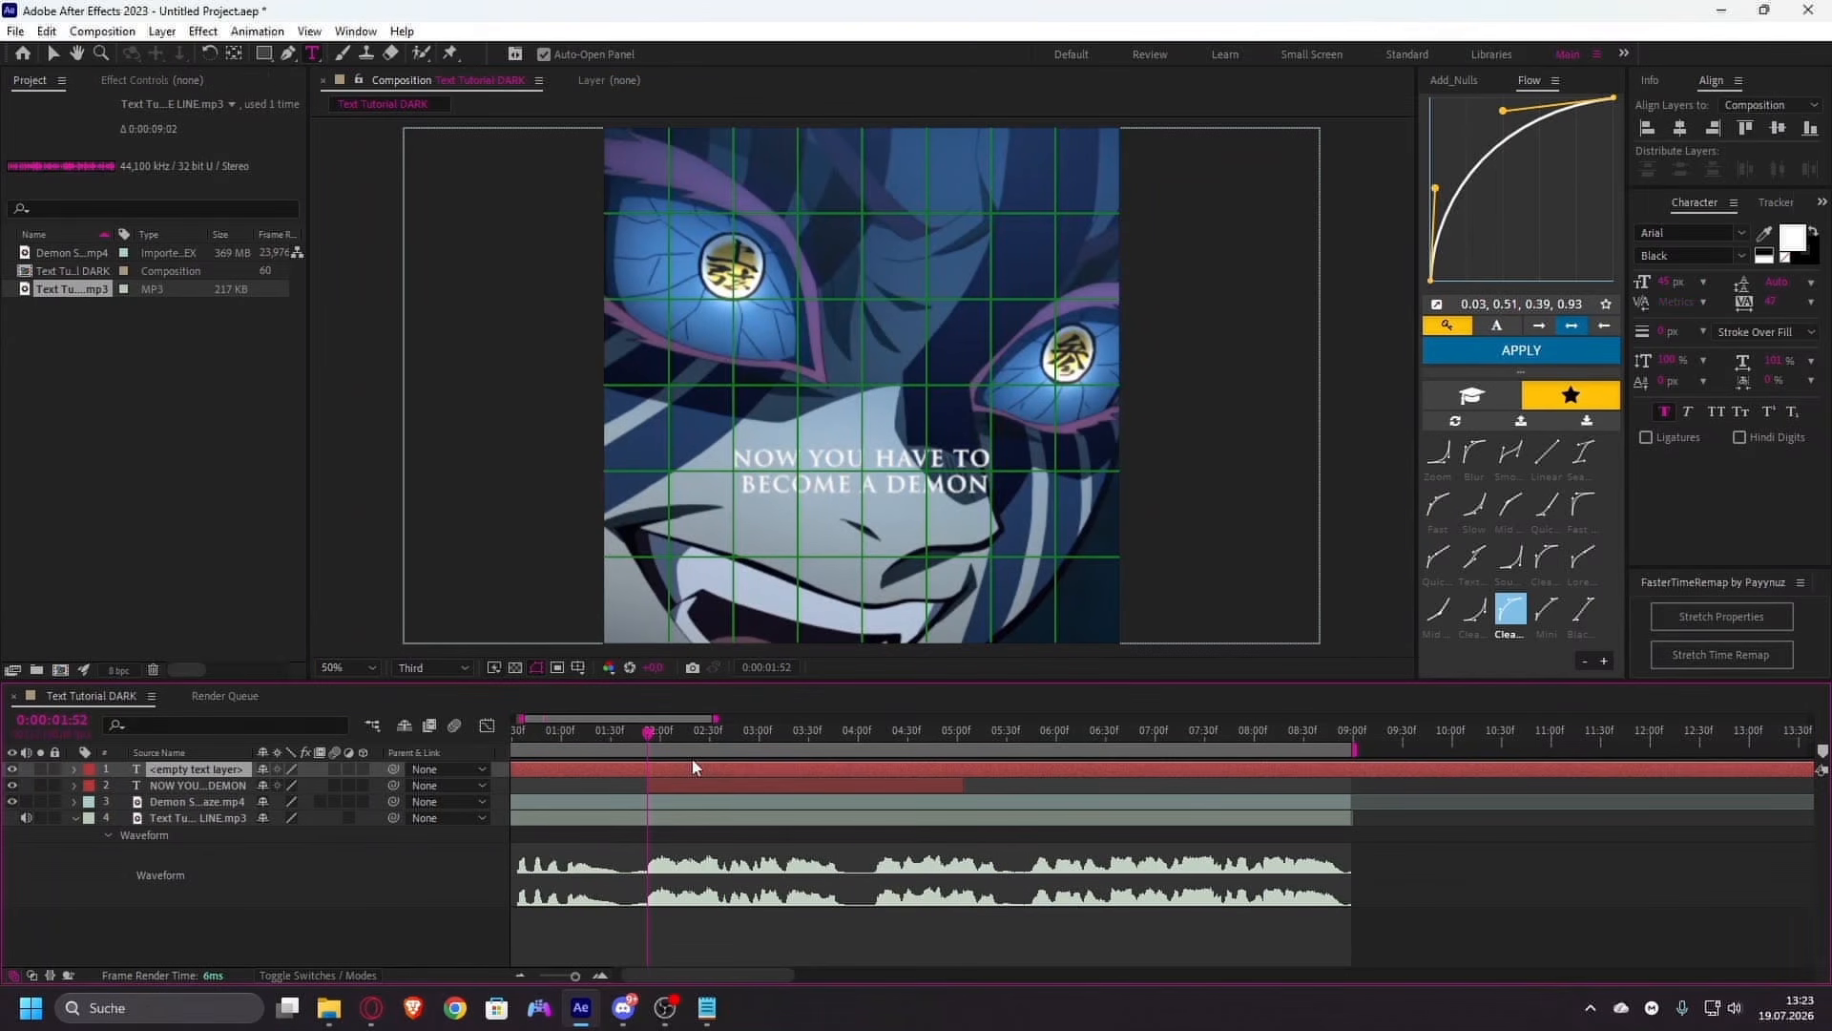
pyautogui.press('Delete')
pyautogui.press('v')
# - Browse the favourite fonts available for the NOW YOU HAVE TO BECOME A DEMON text, keeping Trajan Pro
pyautogui.click(689, 771)
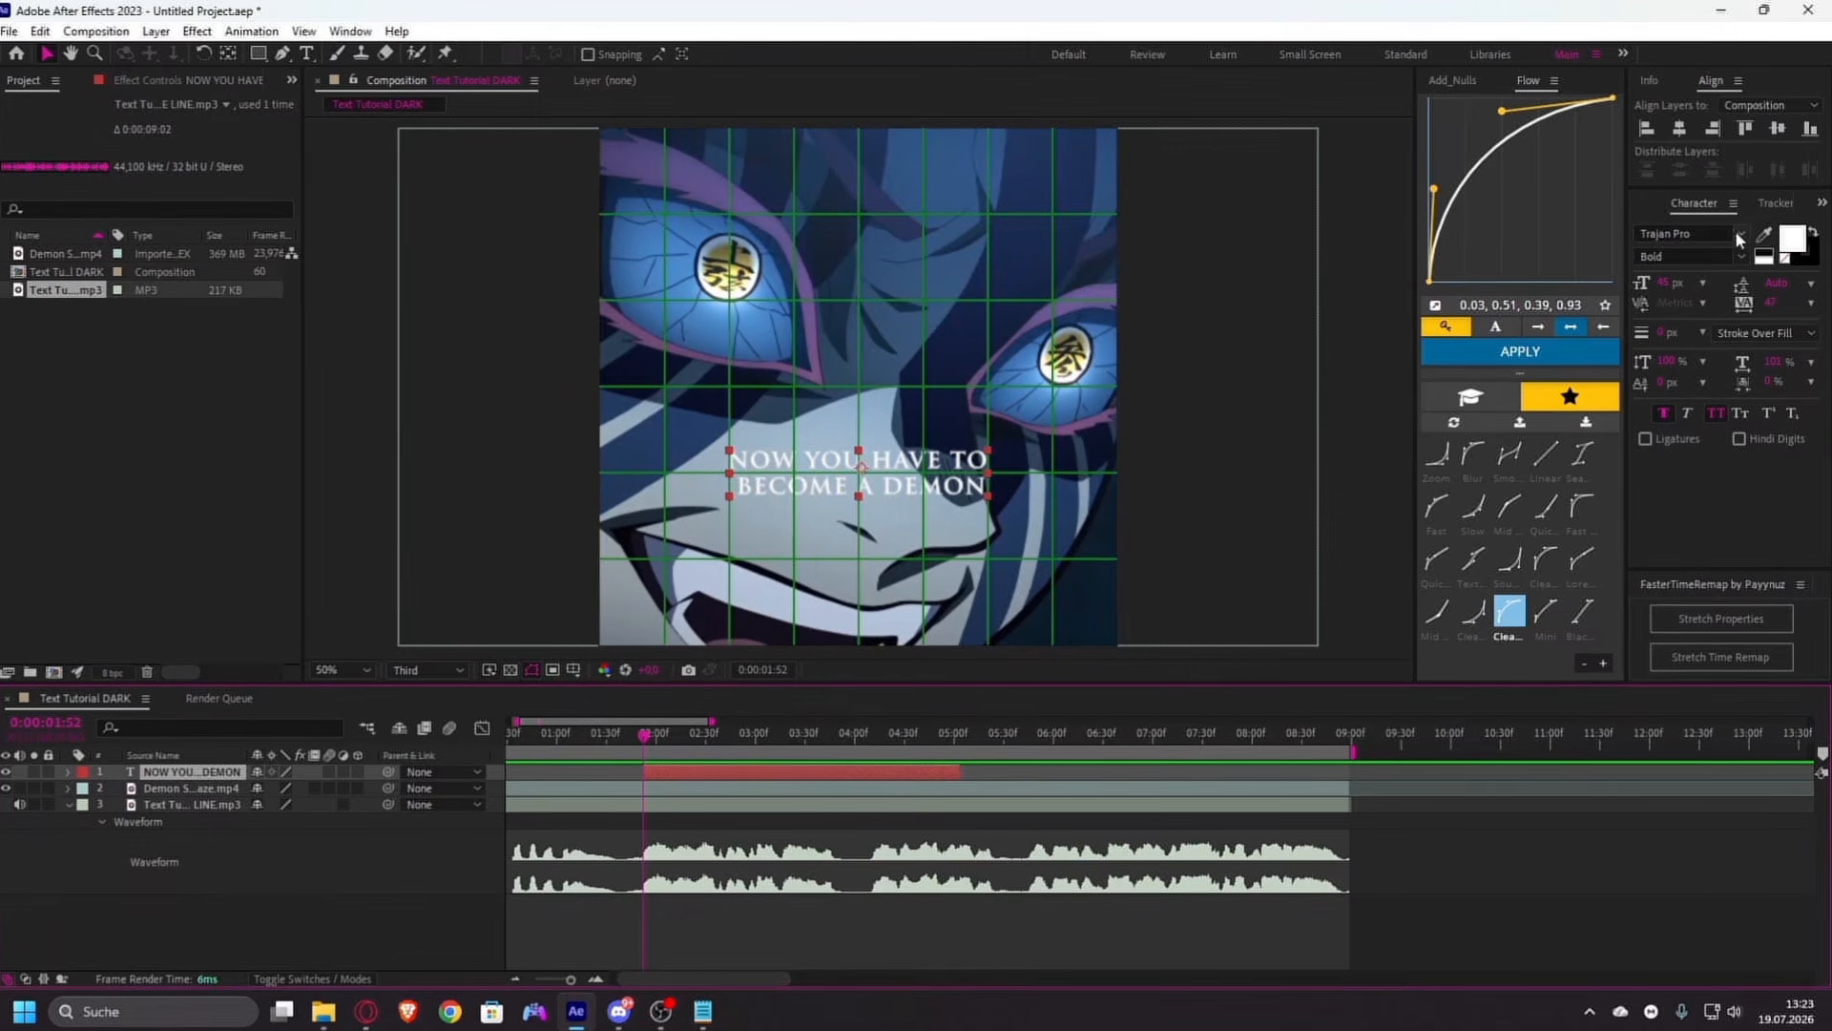
pyautogui.click(1703, 239)
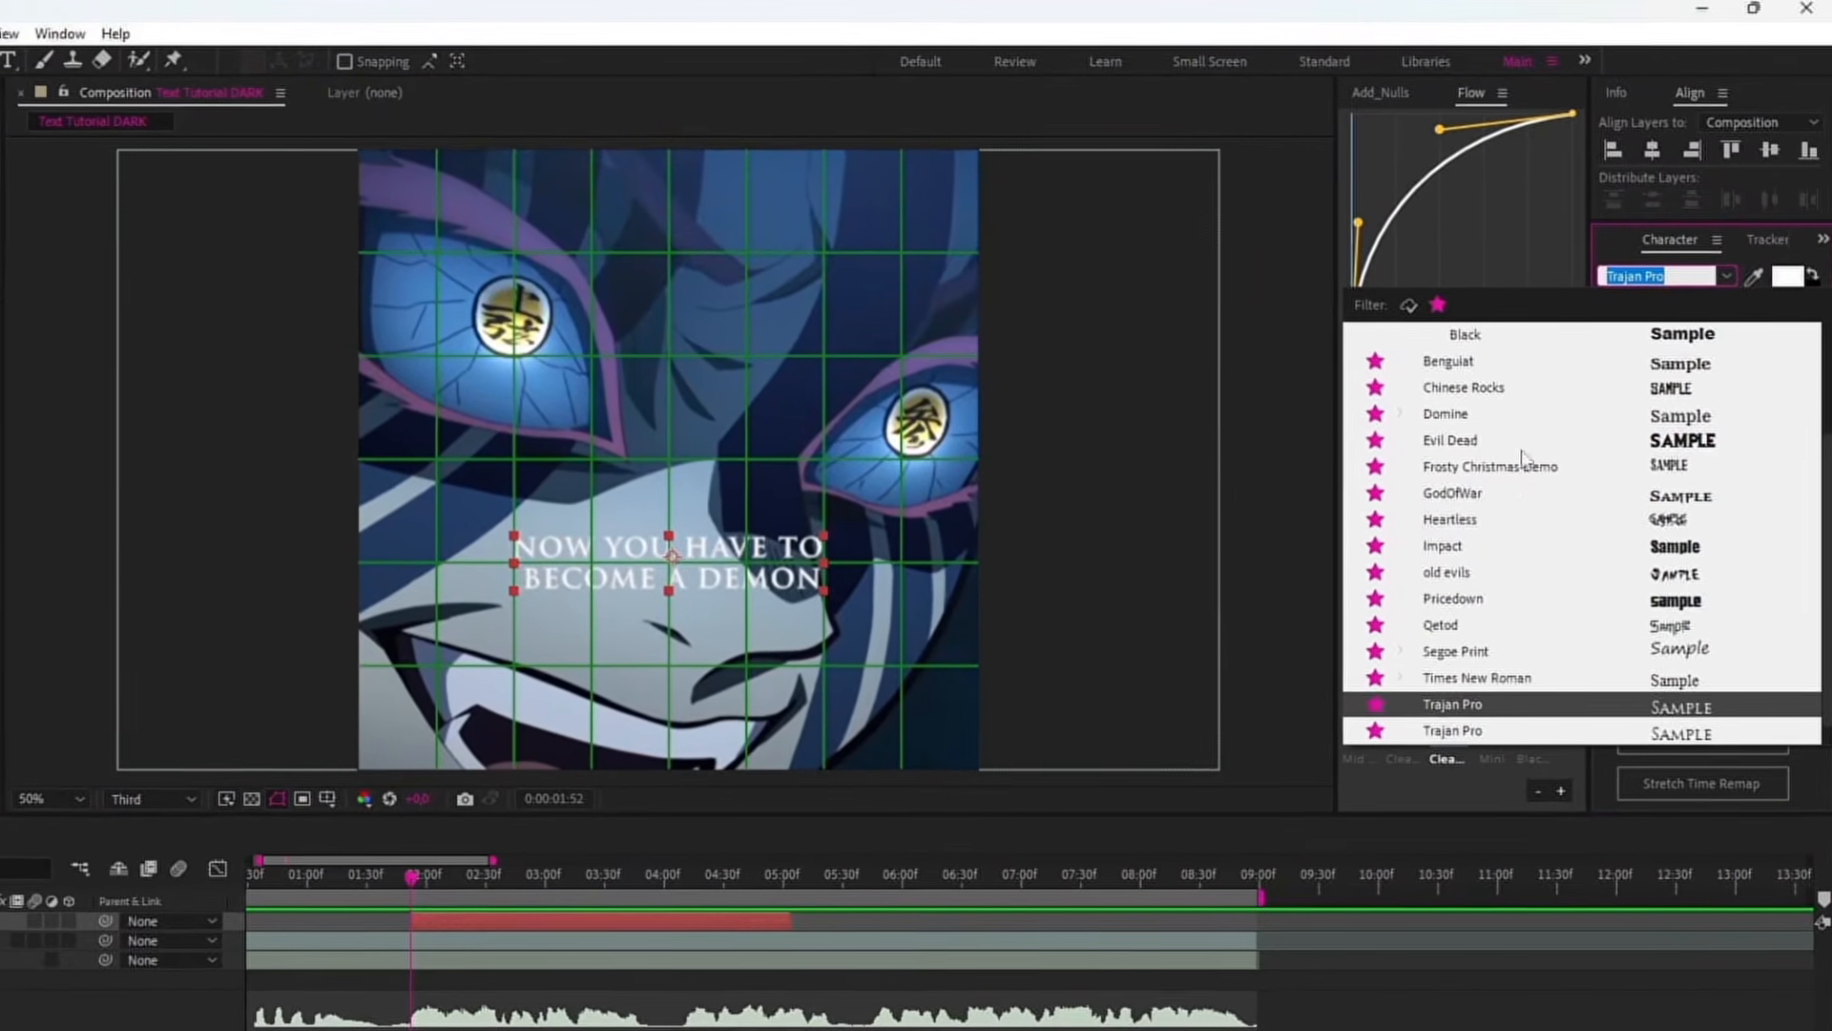
pyautogui.scroll(3, 1541, 525)
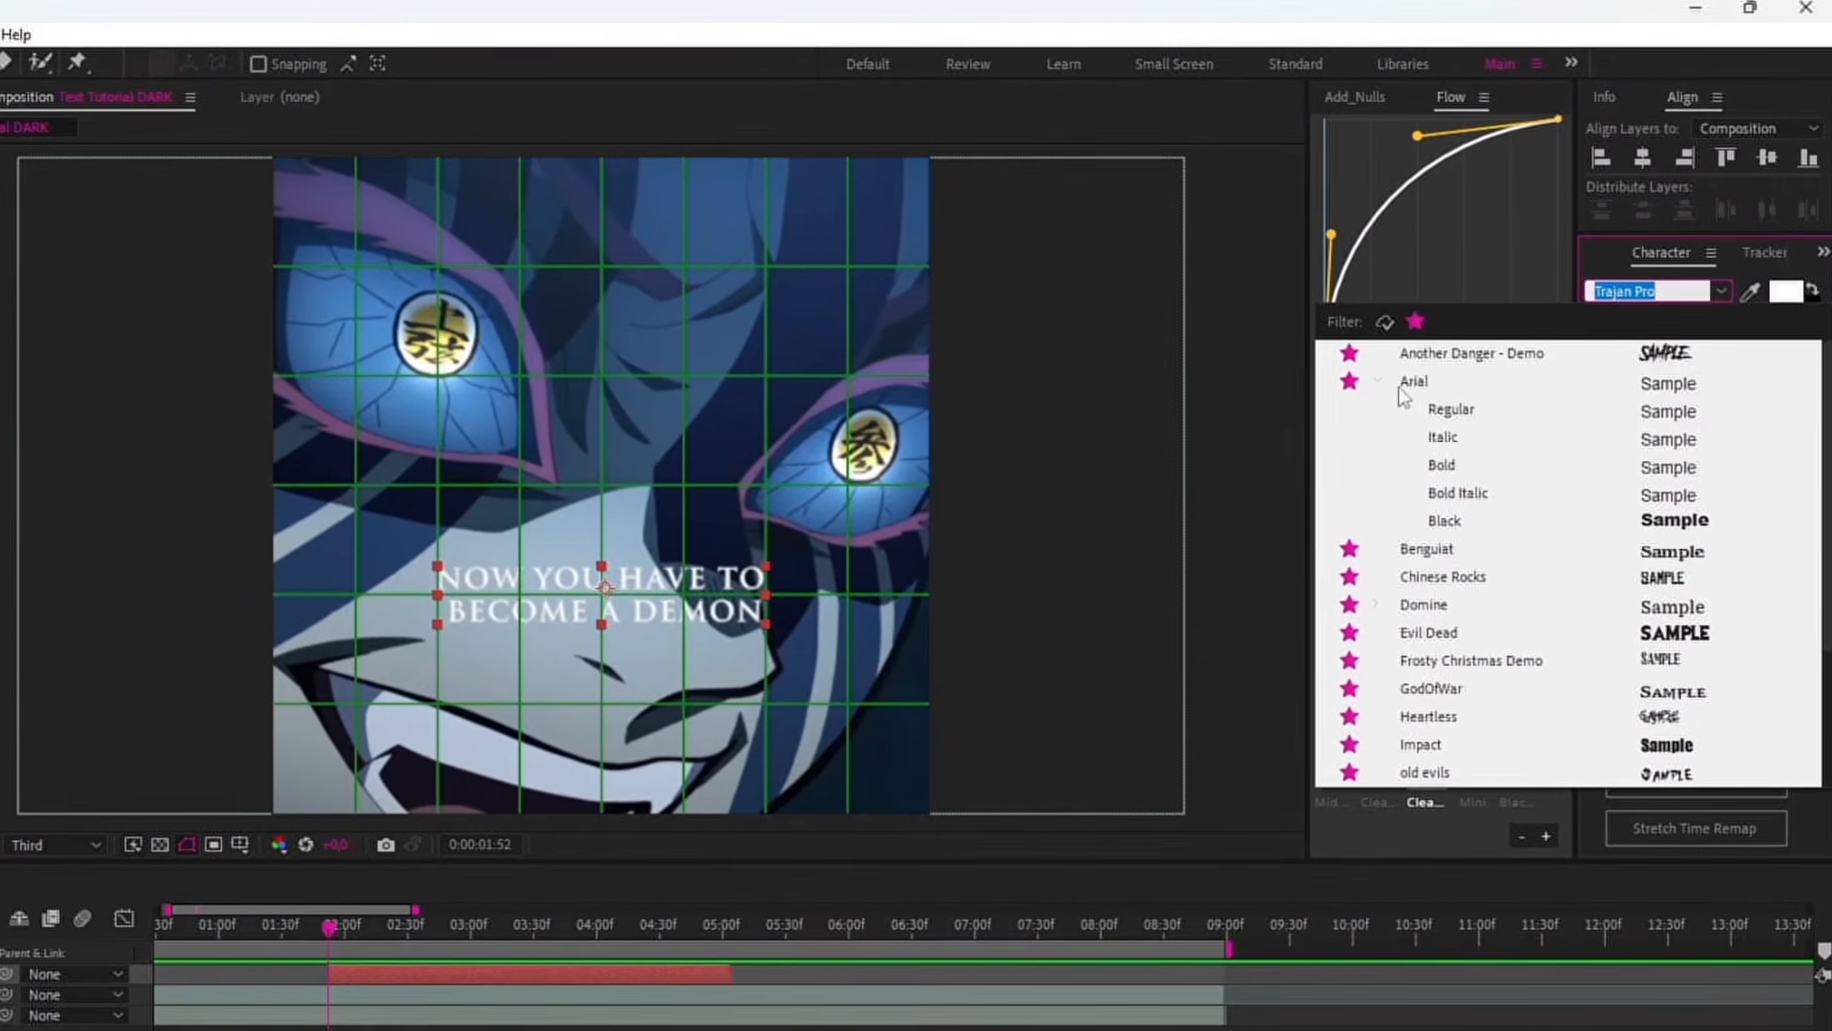
pyautogui.click(1380, 378)
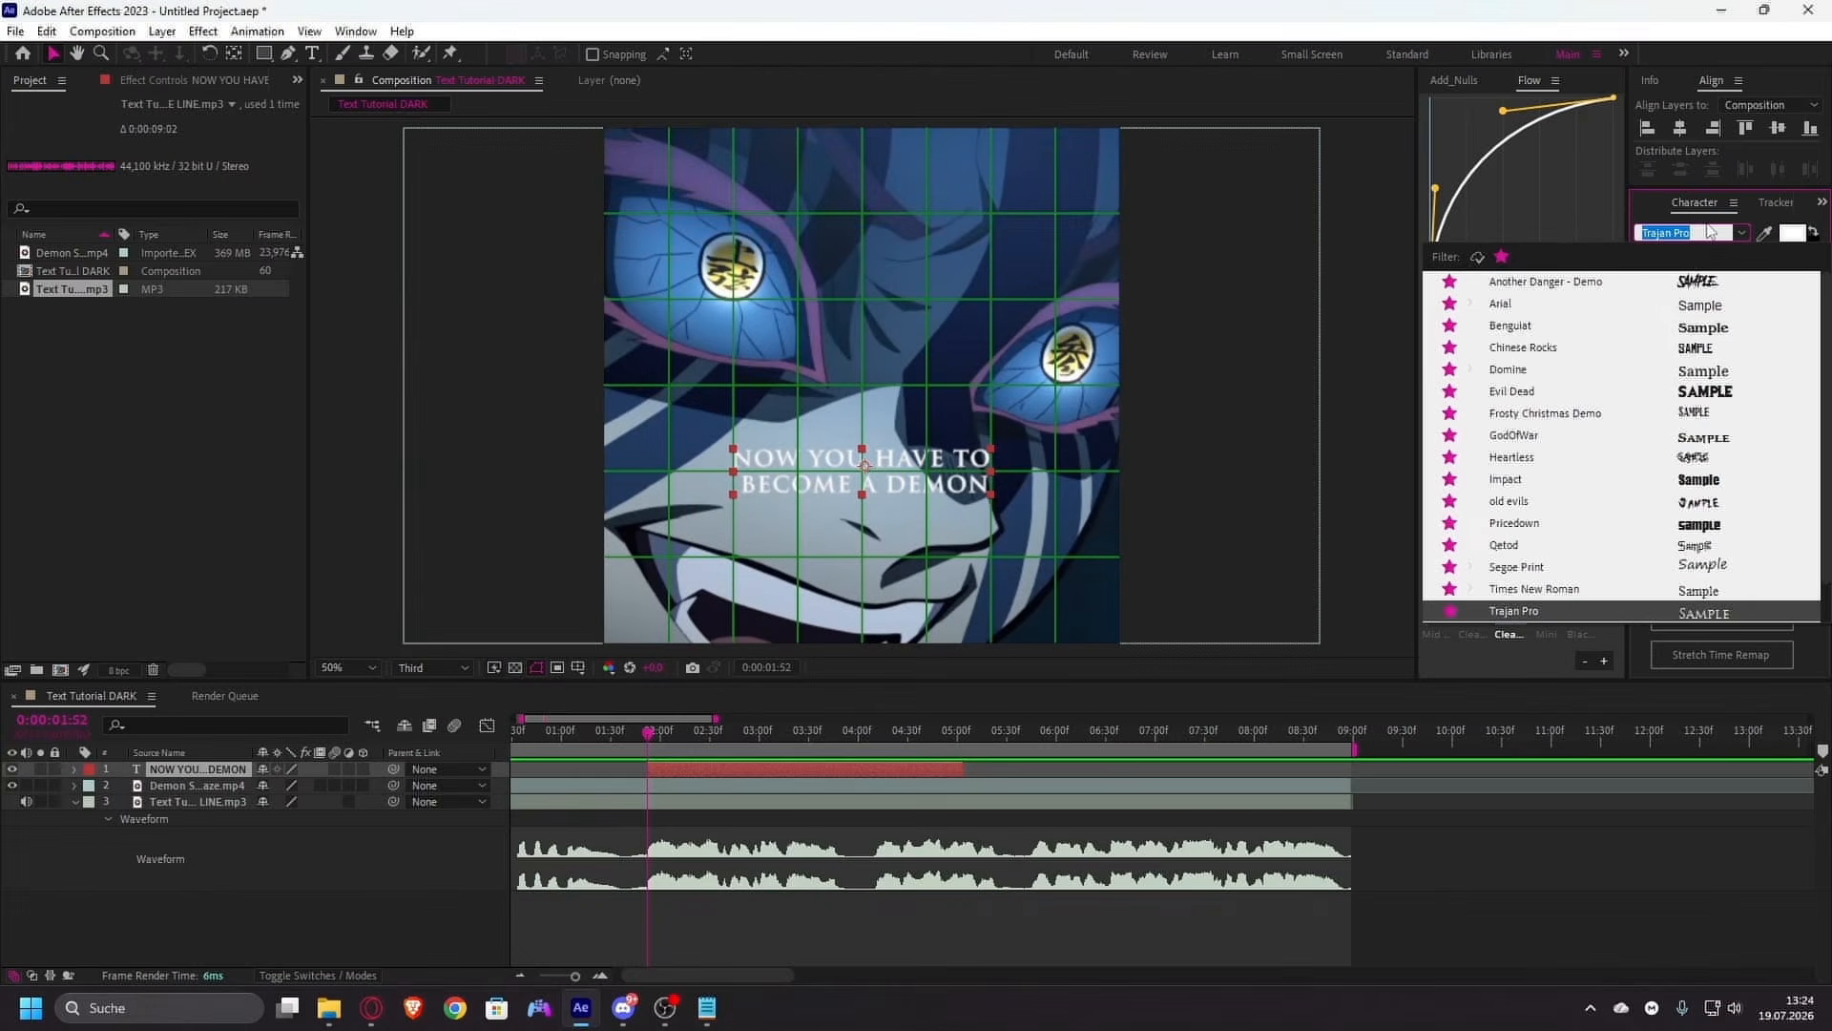
pyautogui.click(1674, 288)
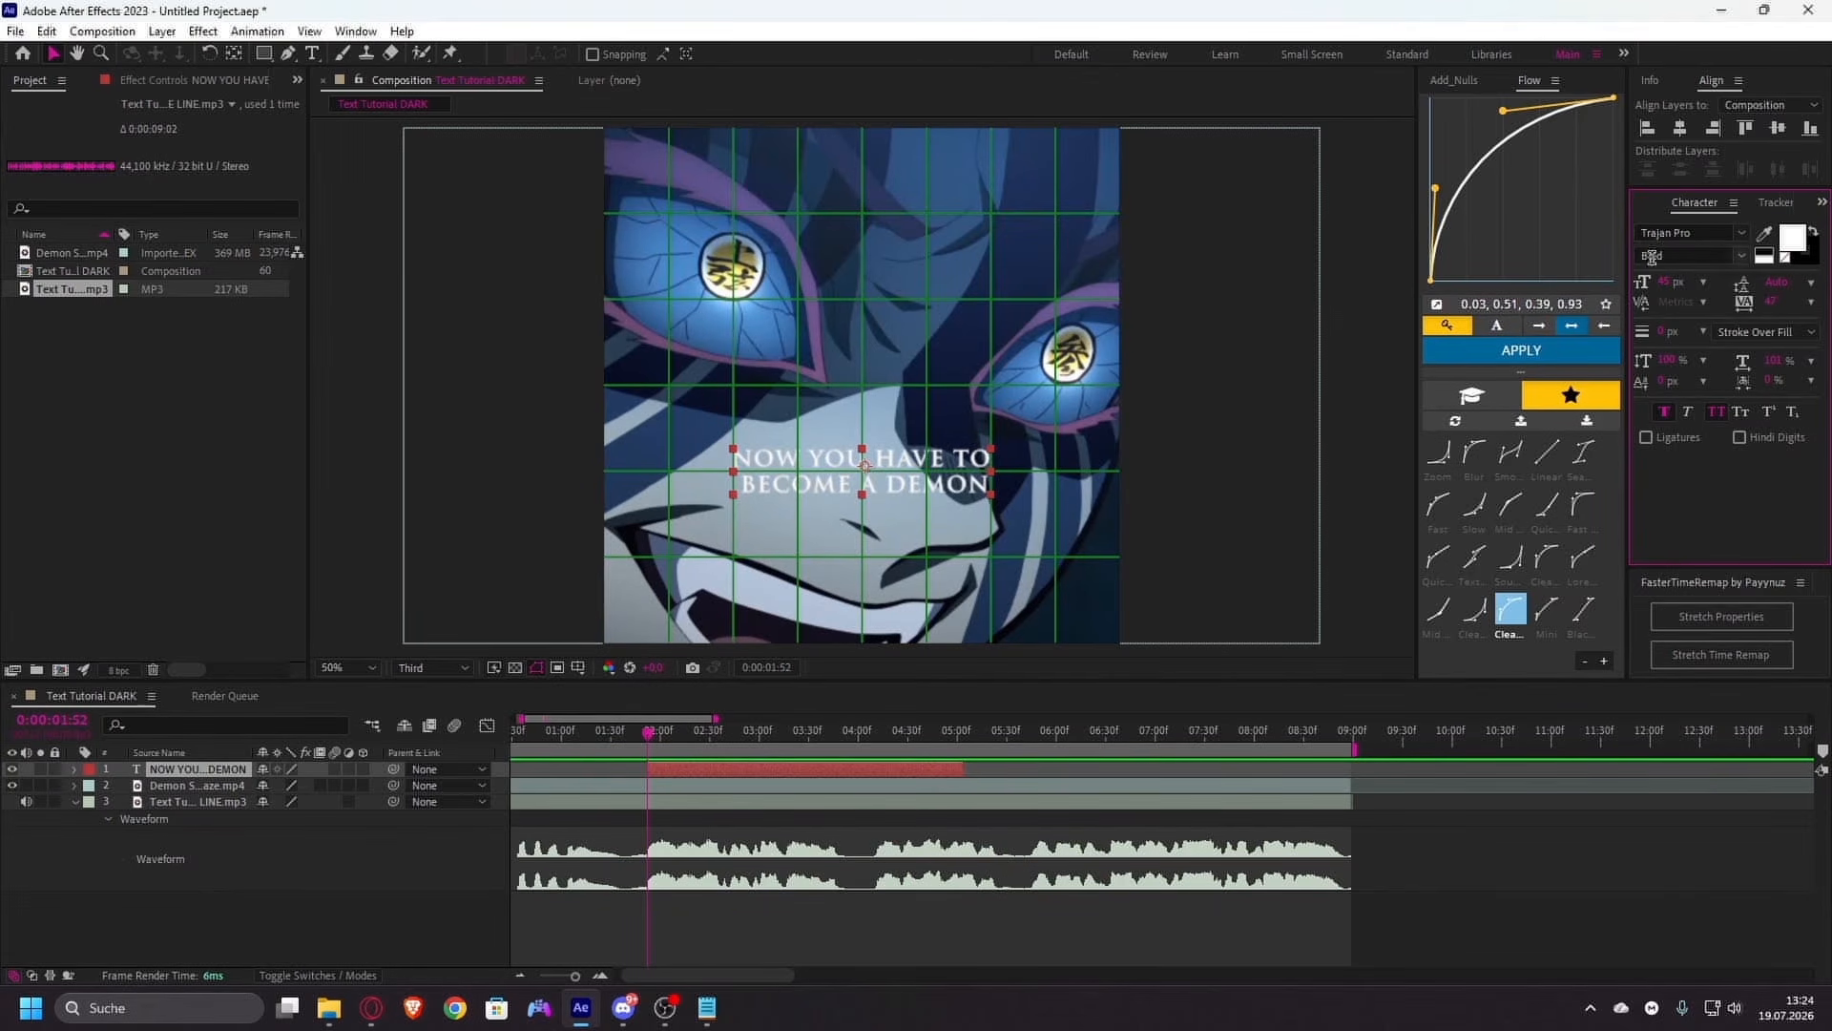
# - Switch to the web browser, search for dafont in a new tab and open the DaFont site
pyautogui.click(371, 1009)
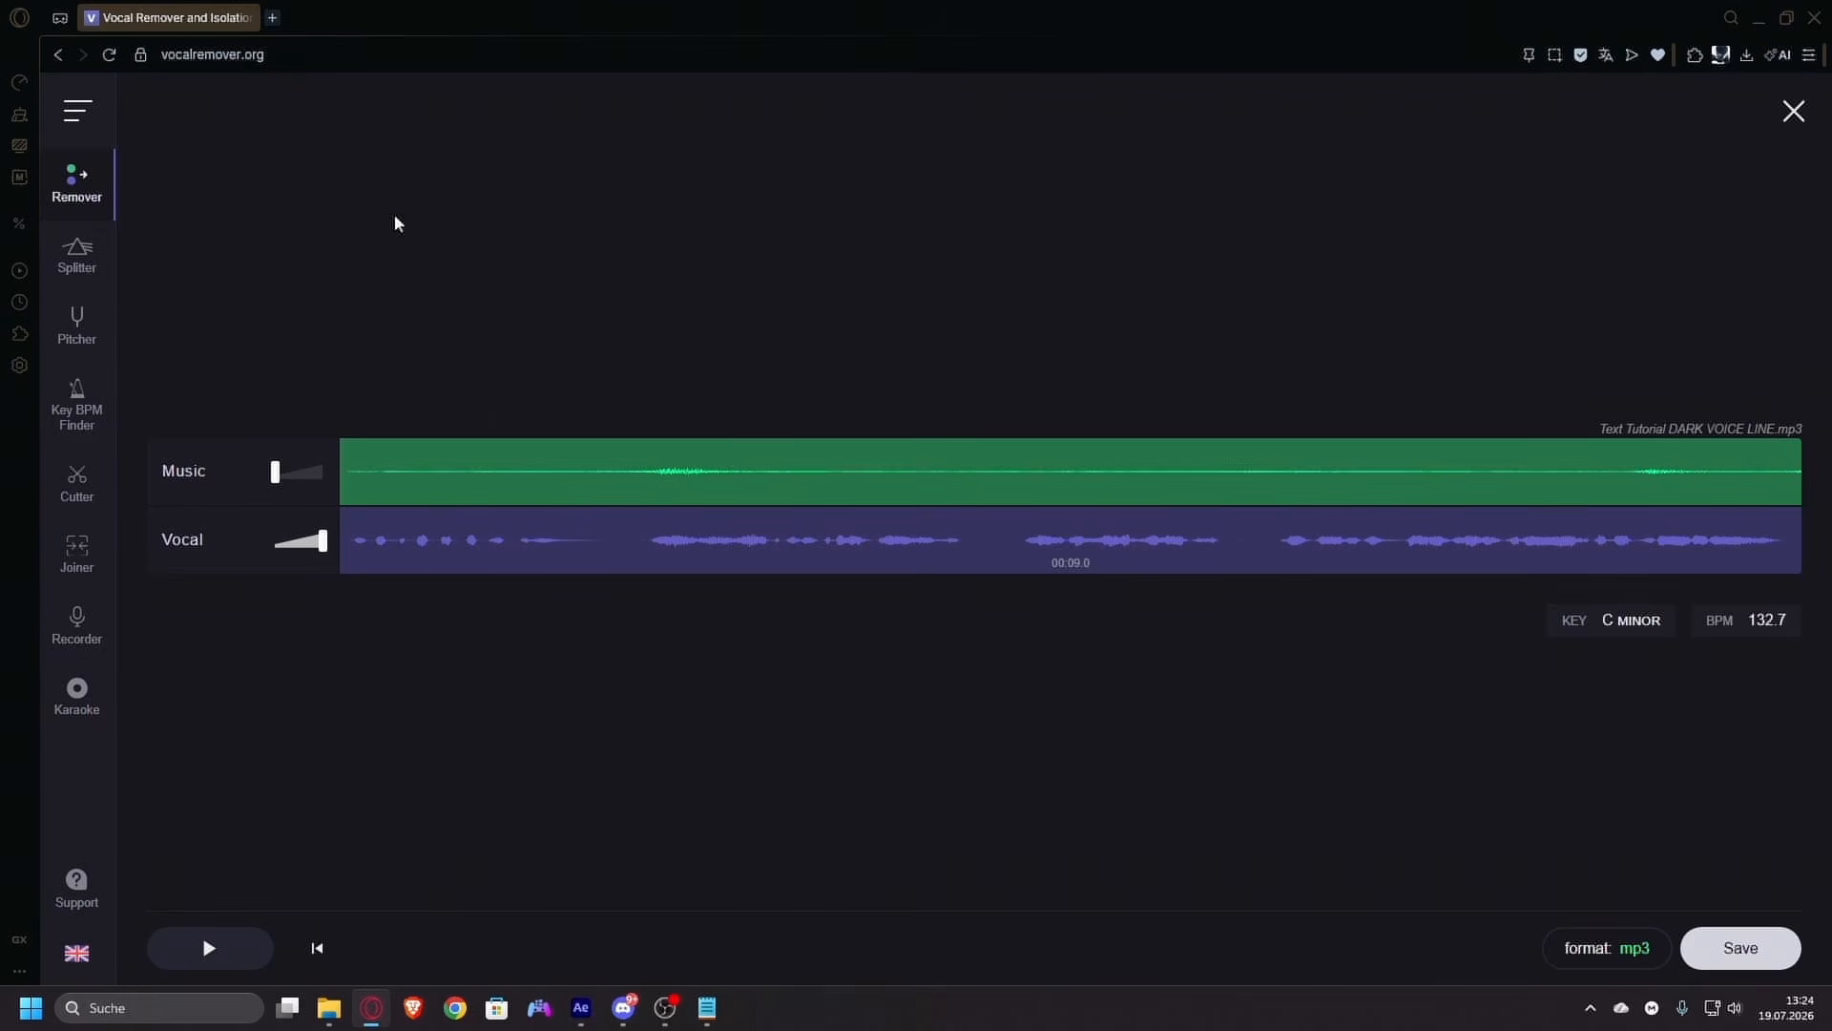
pyautogui.click(272, 19)
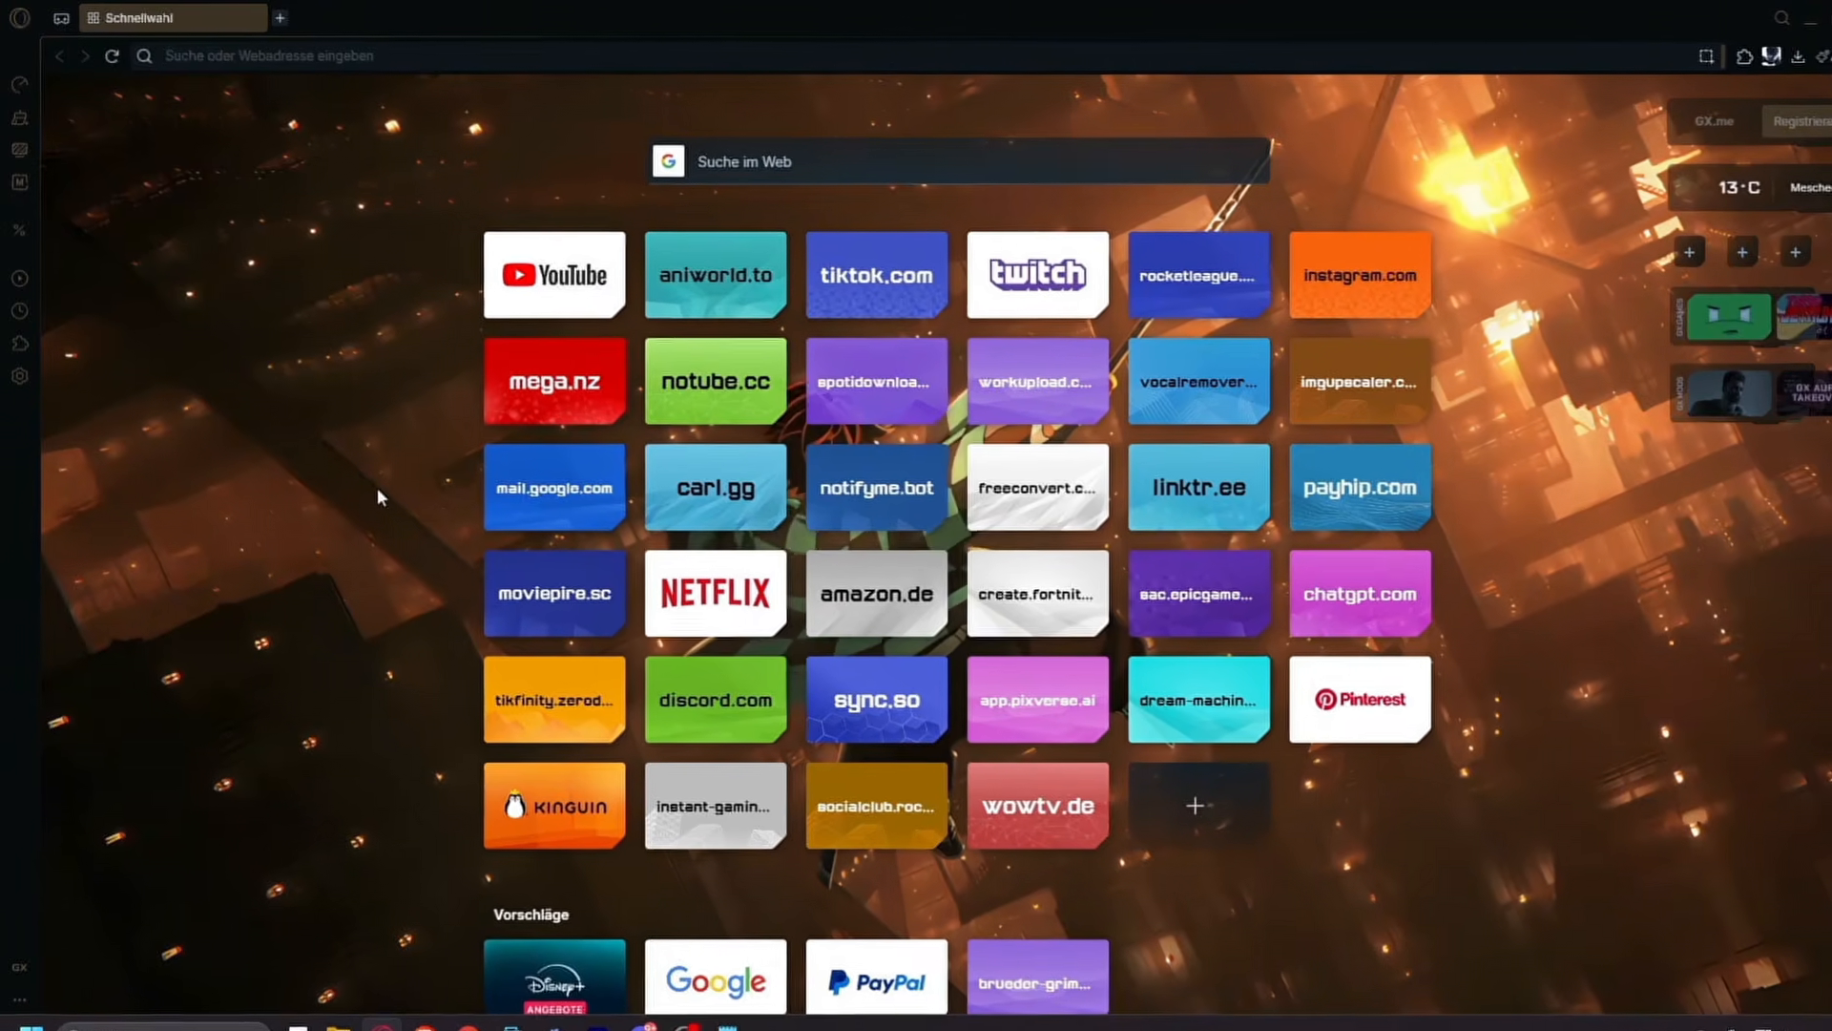
pyautogui.write('dafont')
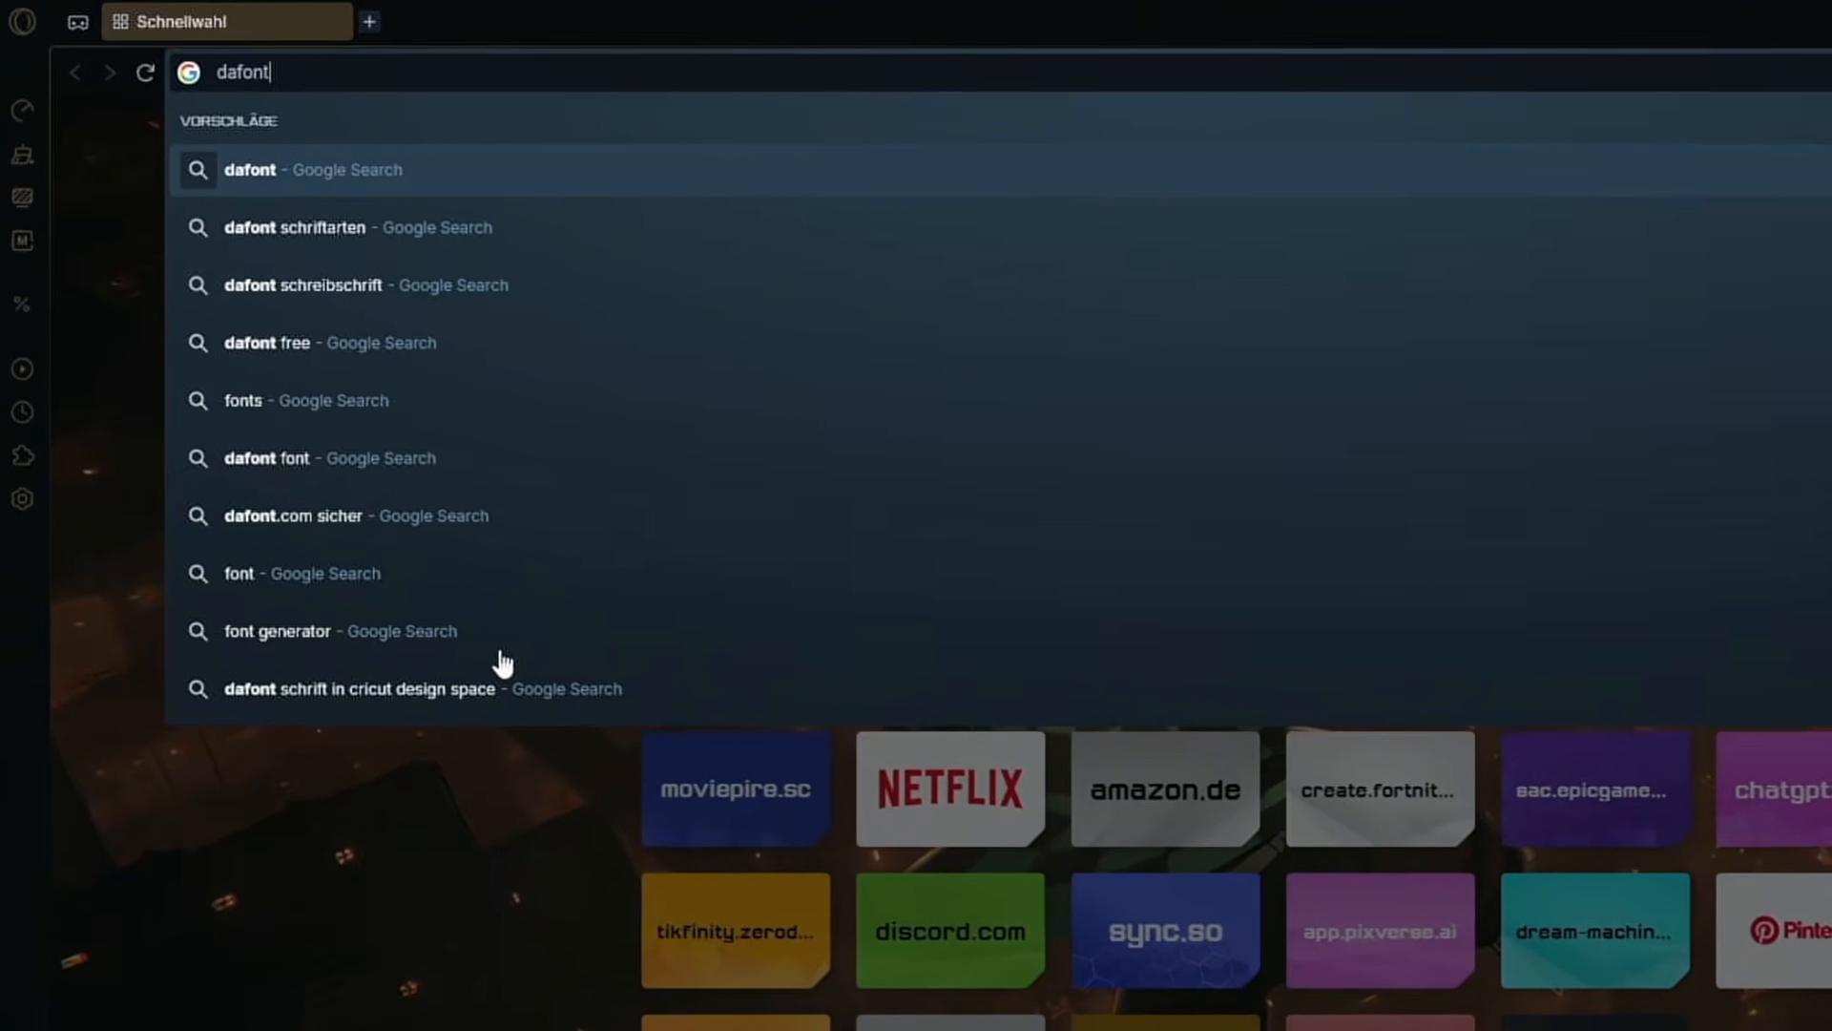
pyautogui.press('Return')
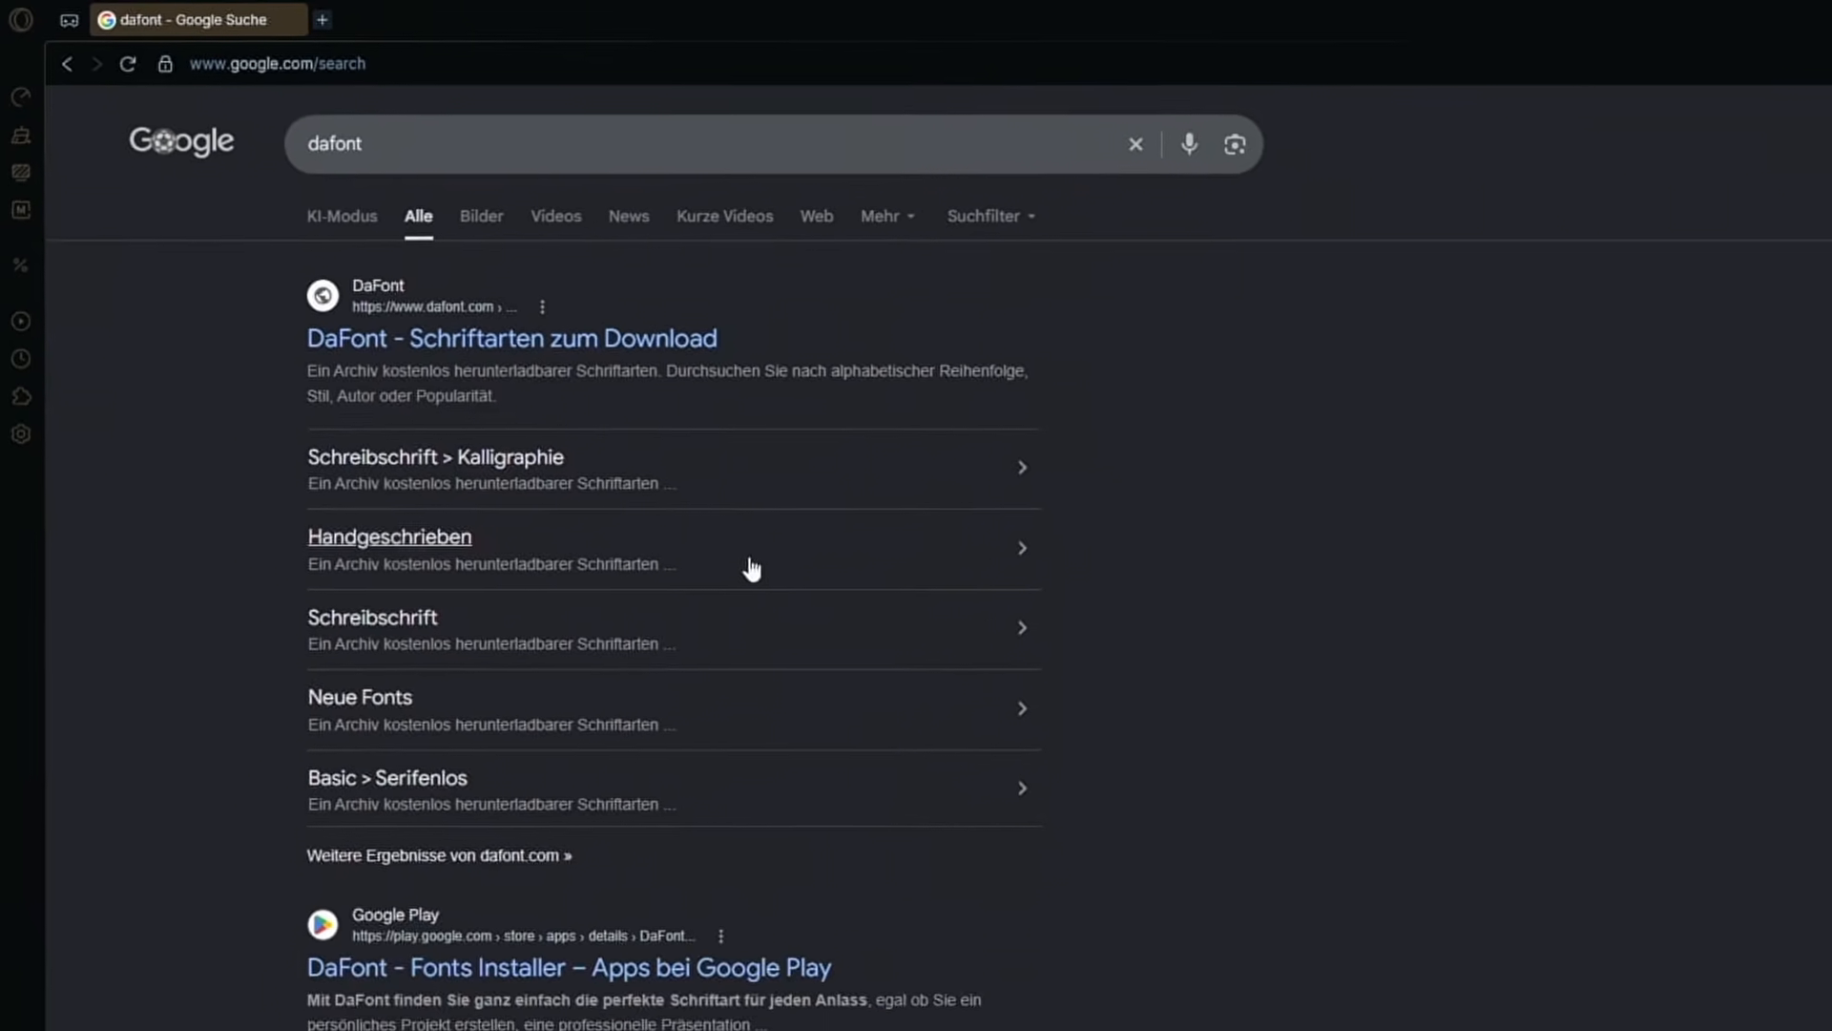
pyautogui.click(363, 289)
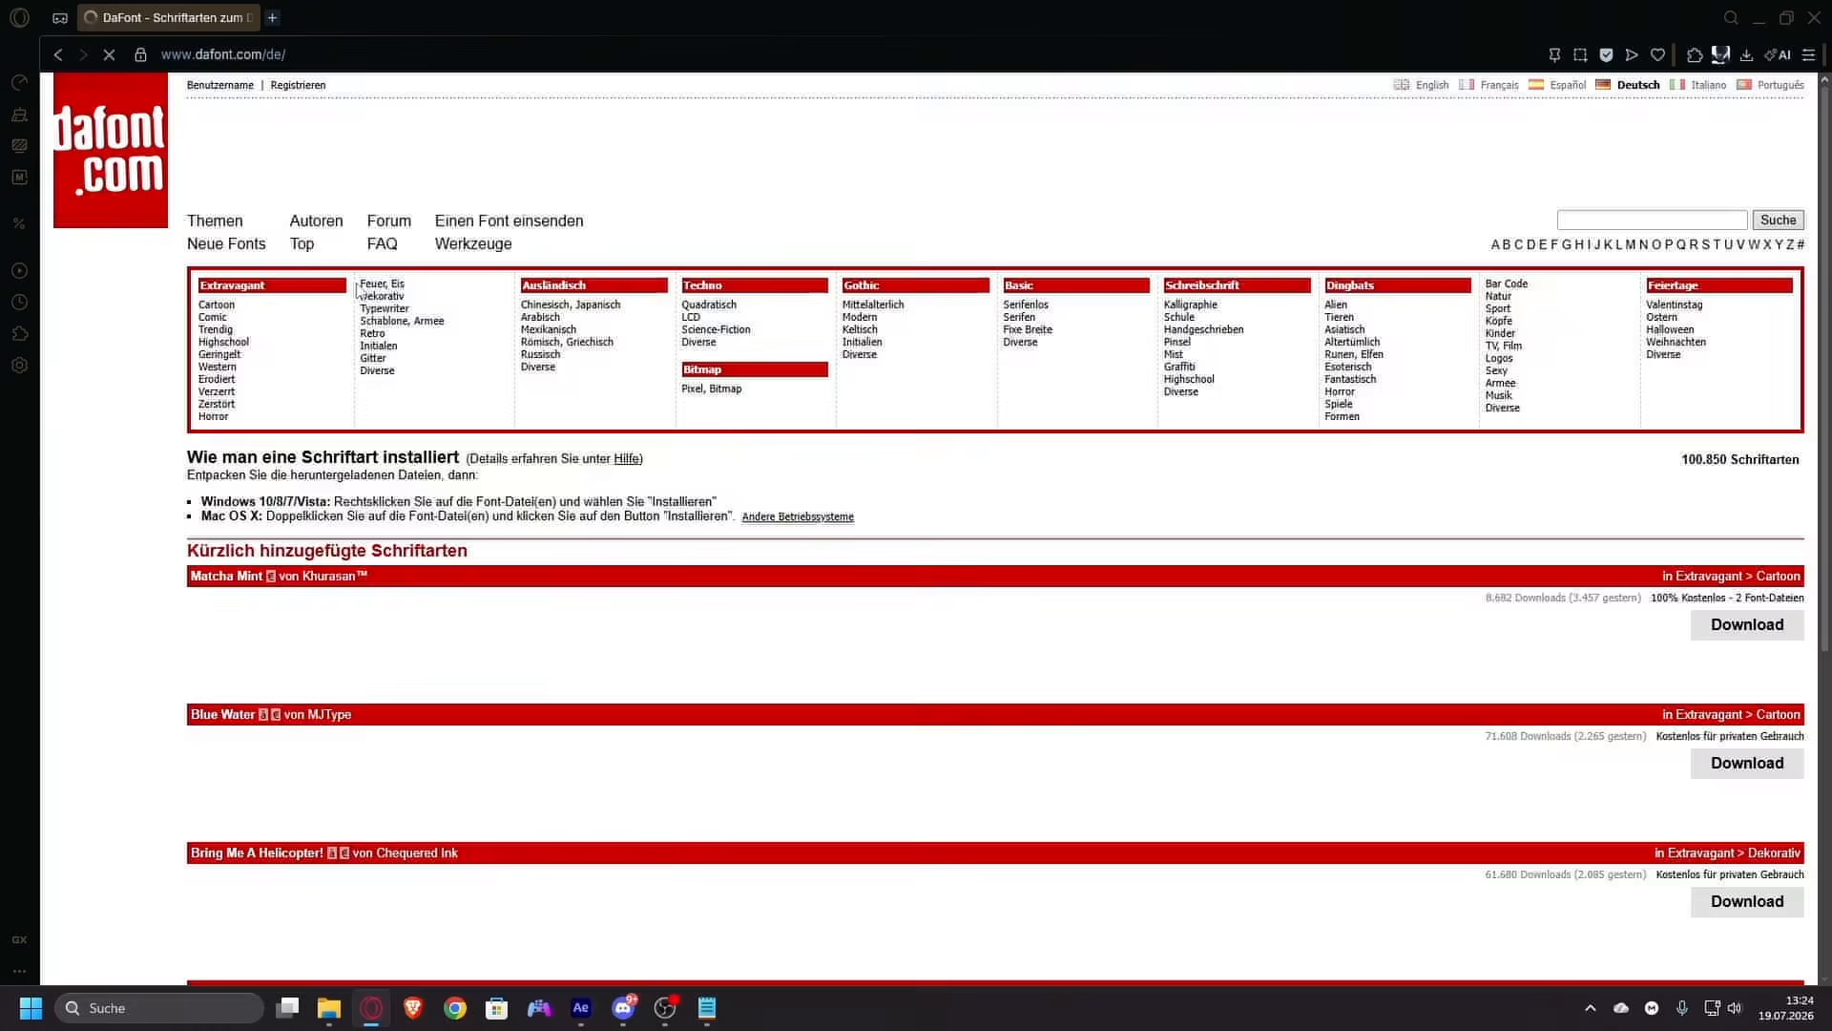
# - Look through the DaFont start page and the fonts in its Extravagant > Comic category
pyautogui.click(1055, 705)
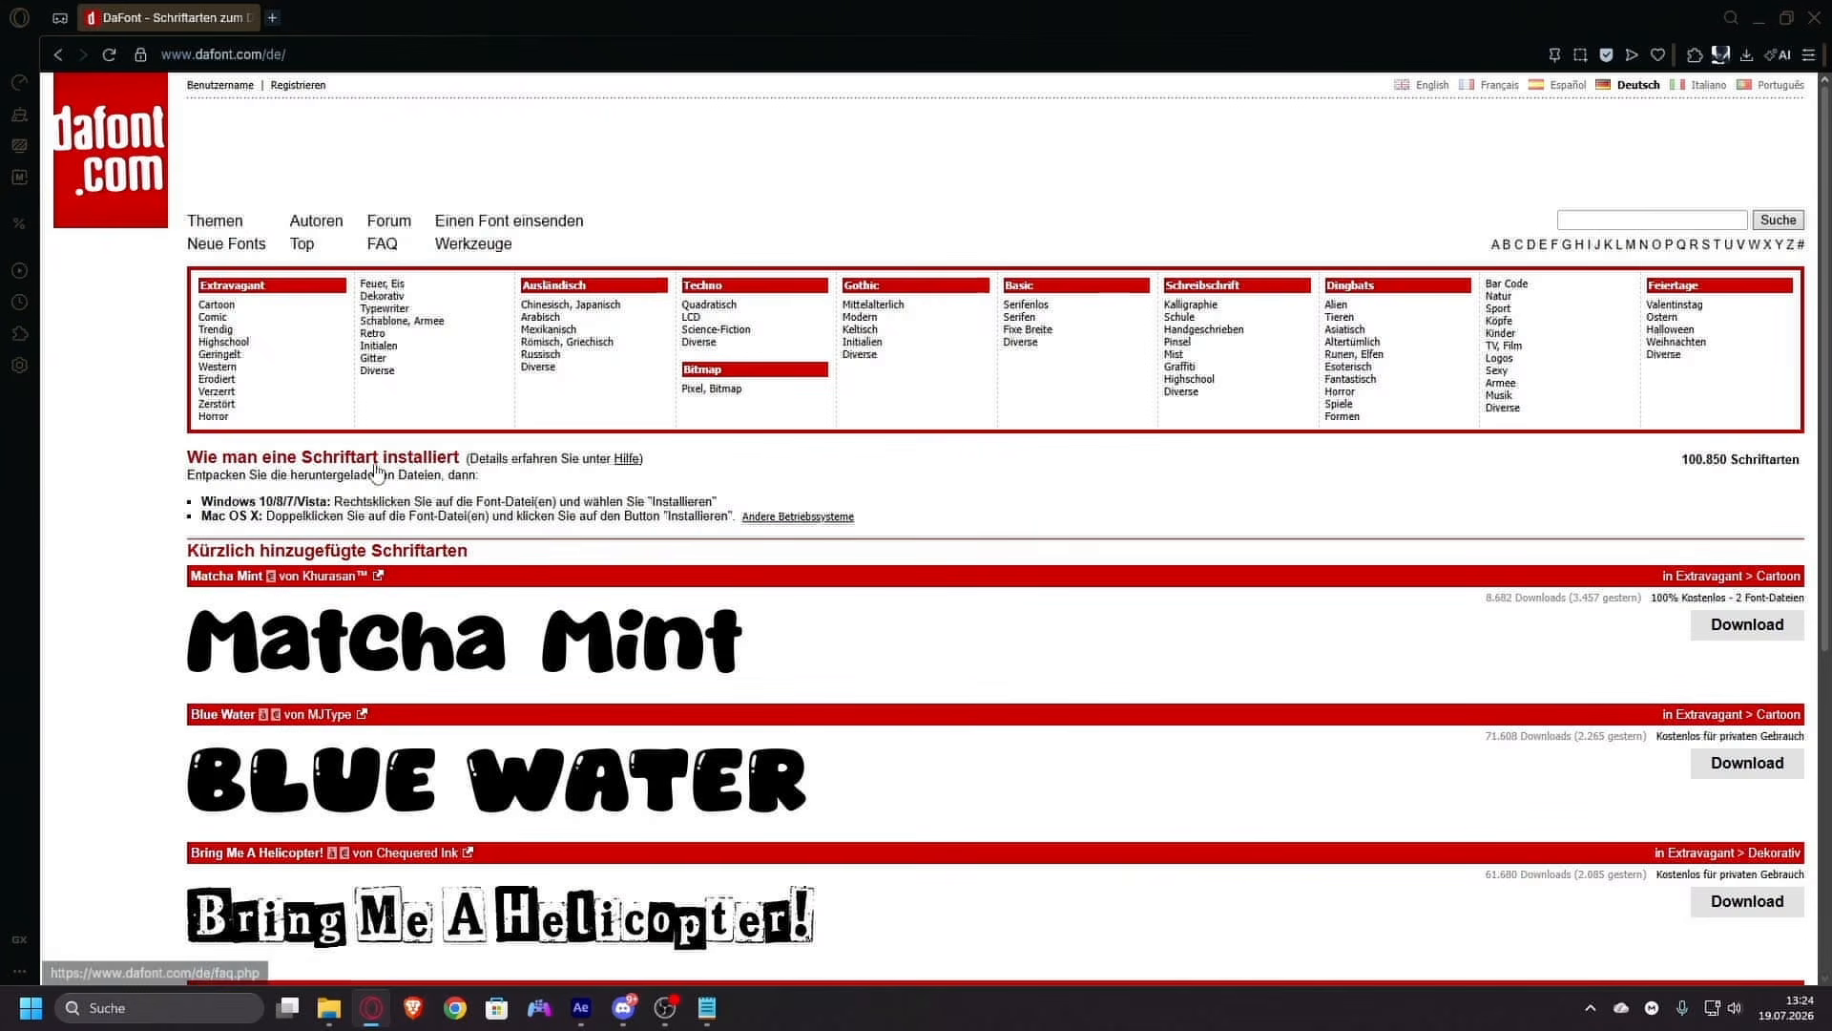
pyautogui.click(1644, 221)
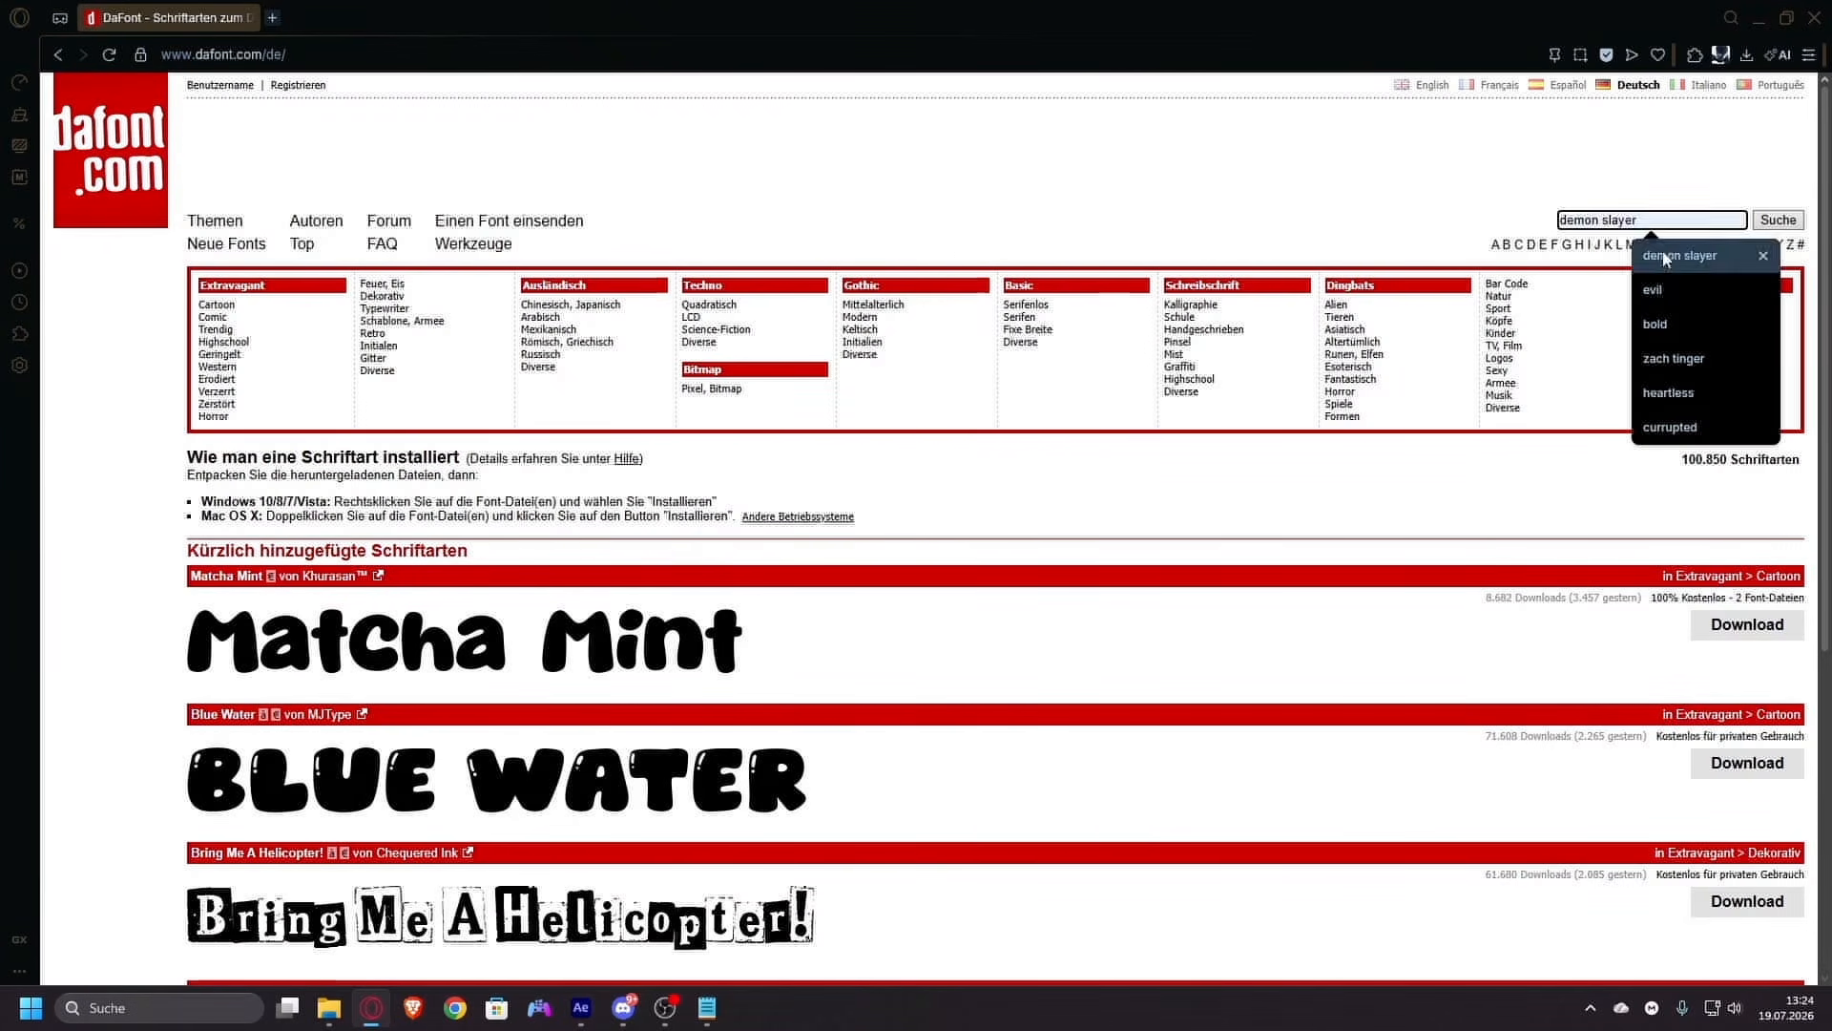
pyautogui.click(1432, 206)
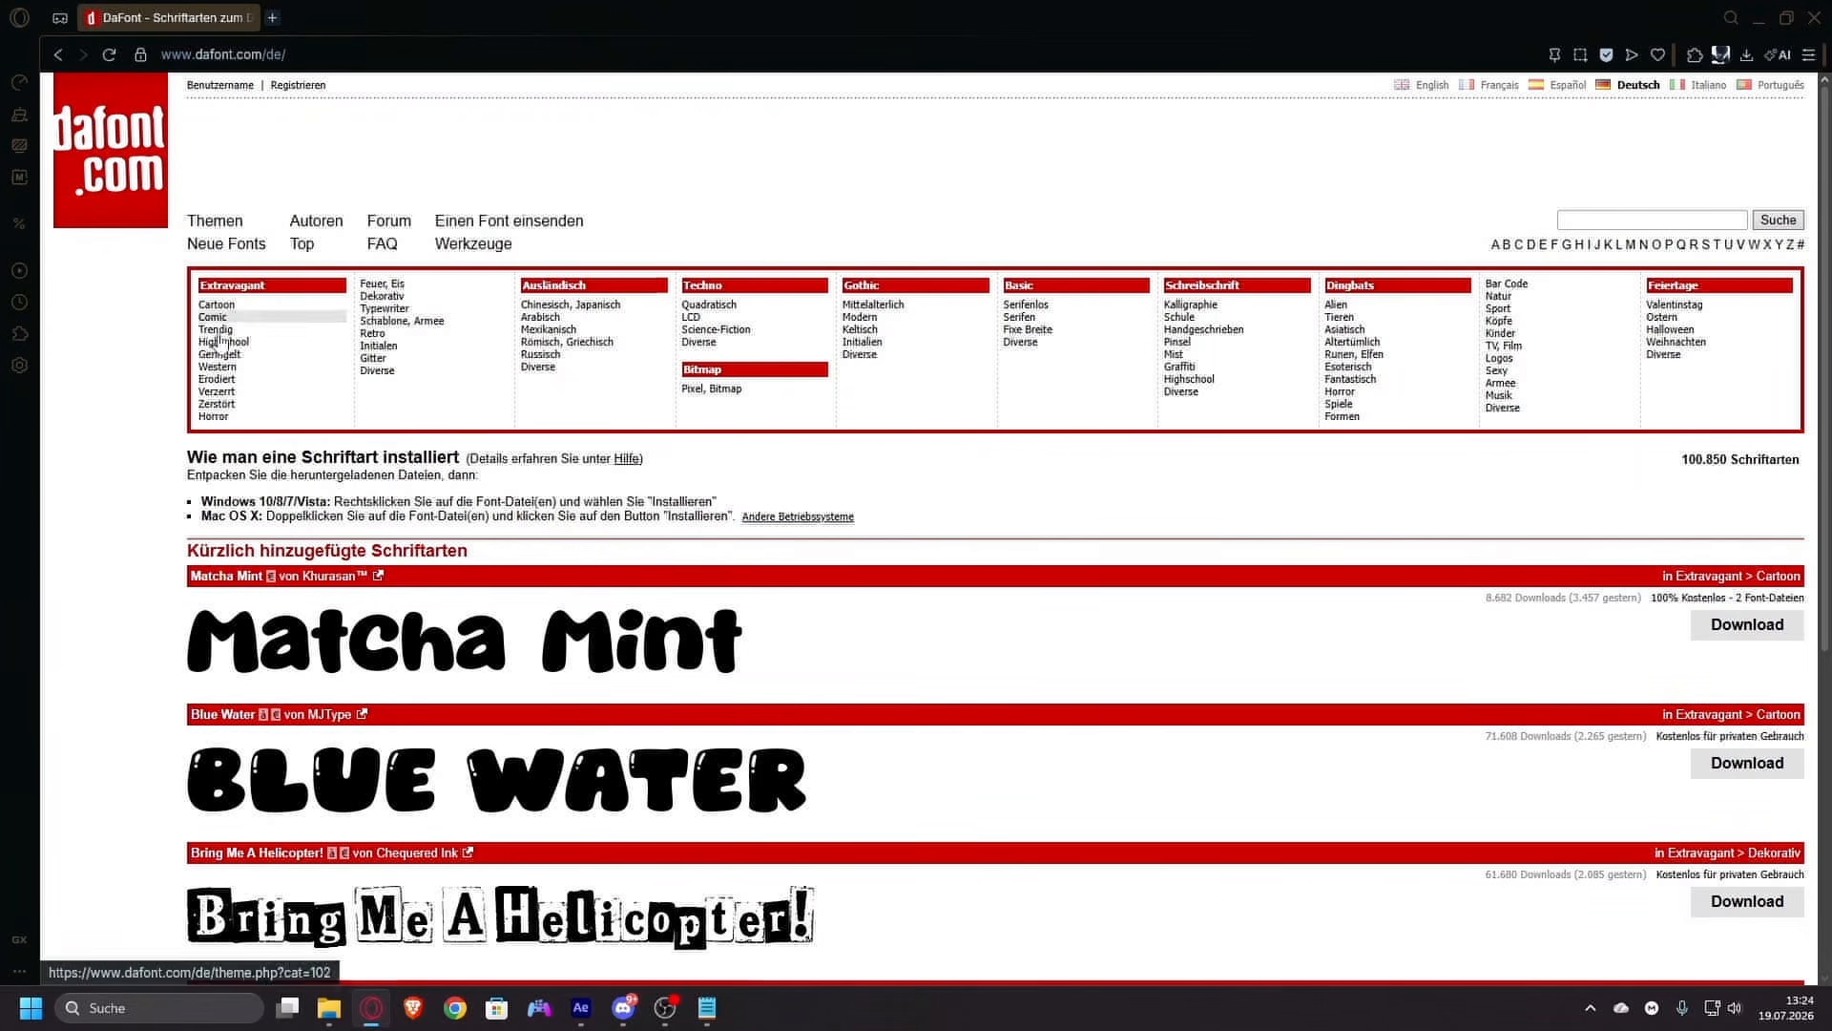
pyautogui.scroll(-5, 559, 564)
pyautogui.scroll(5, 672, 563)
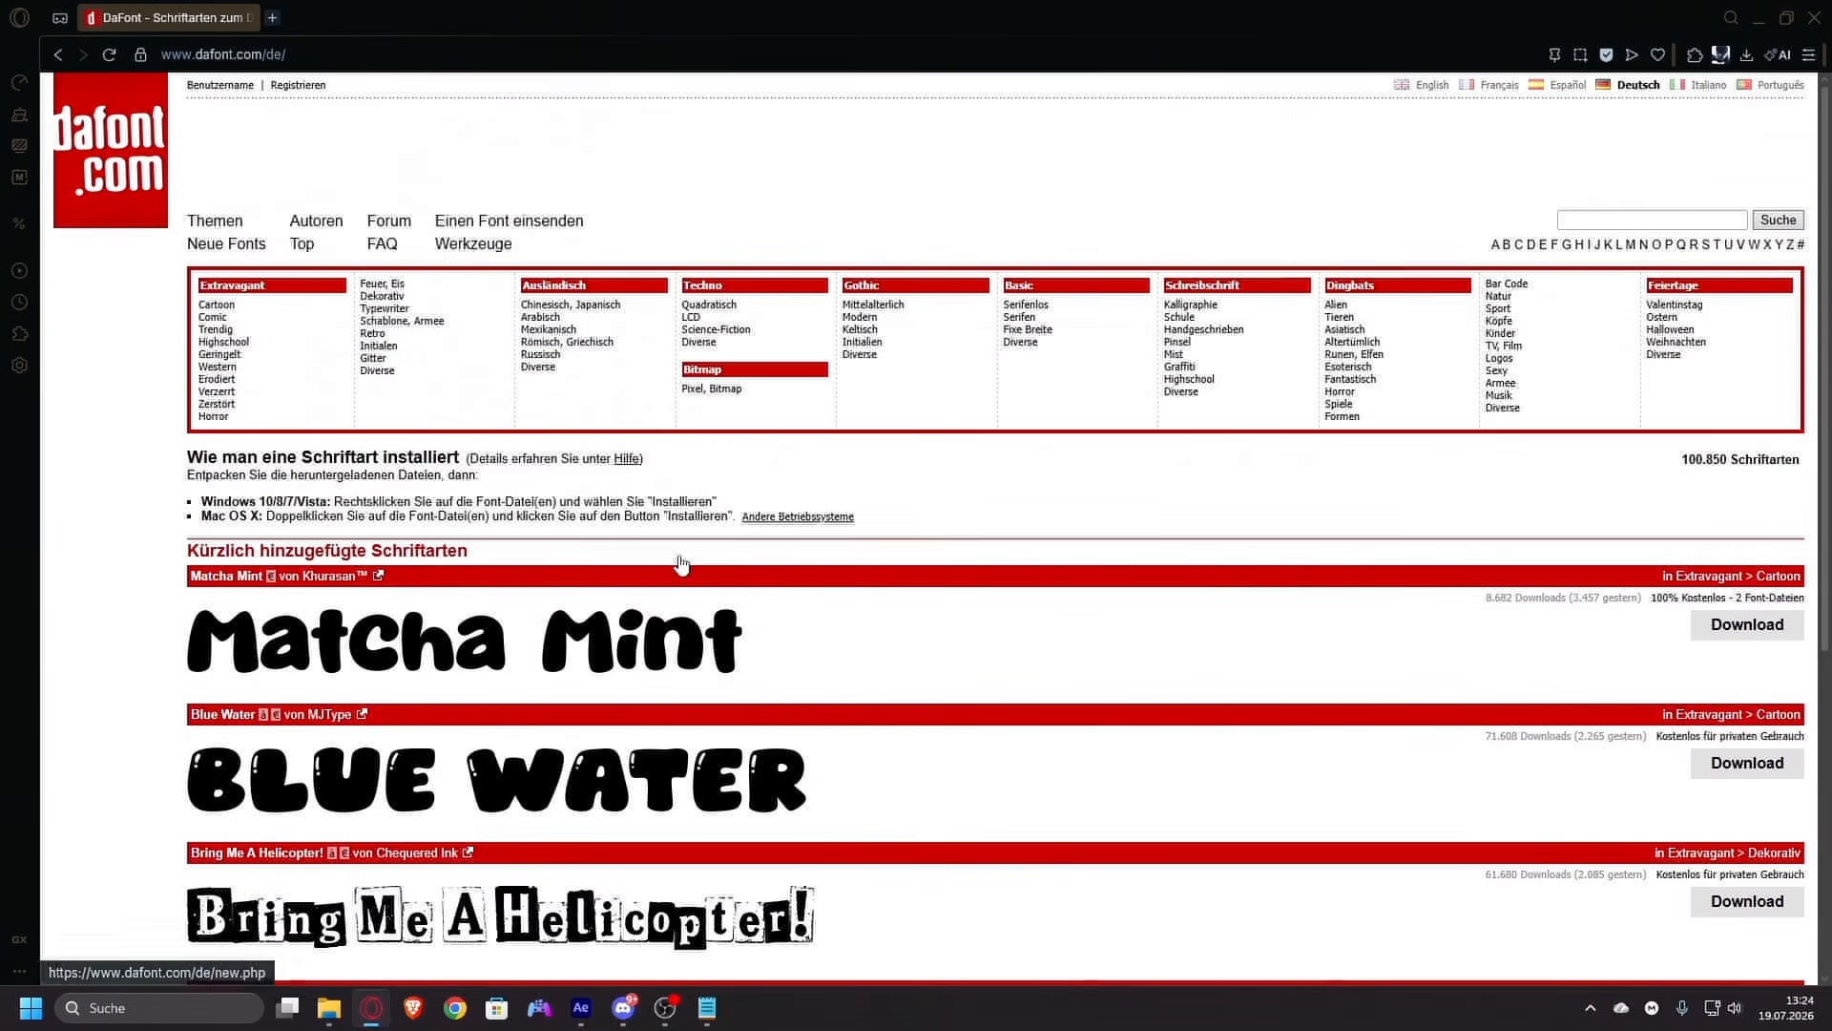
pyautogui.click(272, 318)
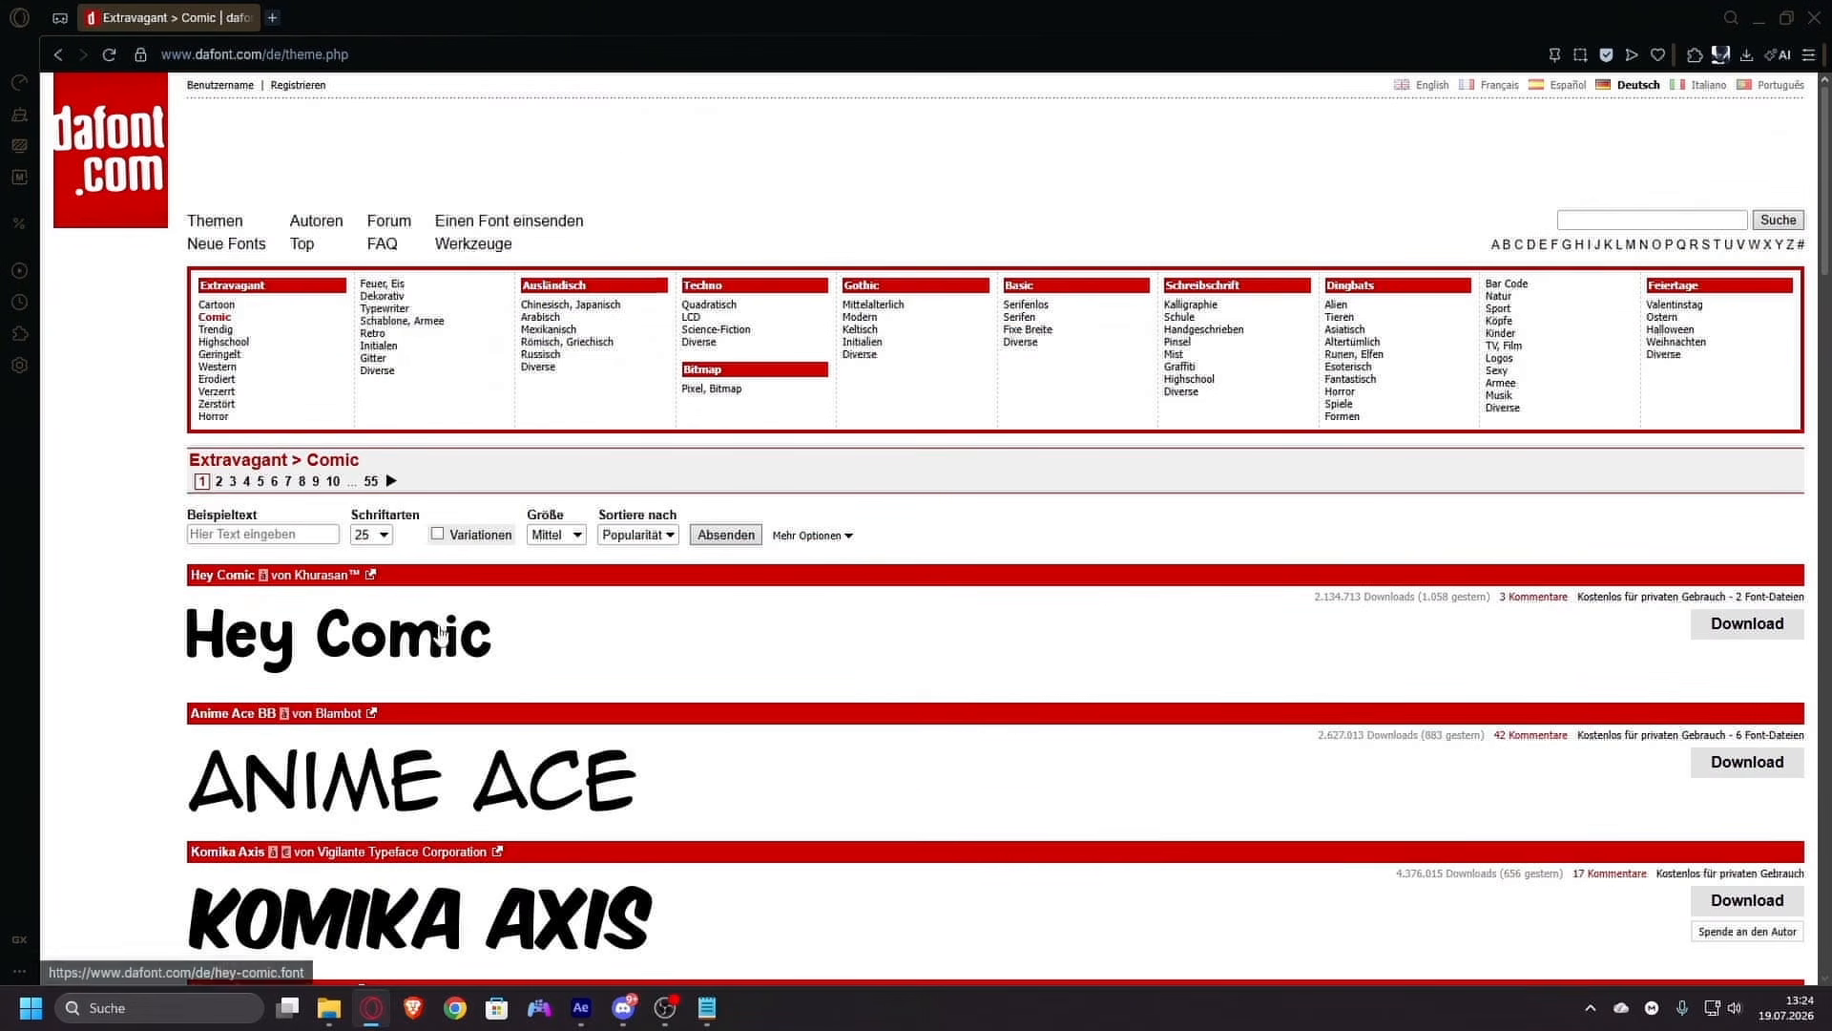
pyautogui.scroll(-10, 687, 584)
pyautogui.scroll(-6, 687, 584)
pyautogui.scroll(15, 789, 585)
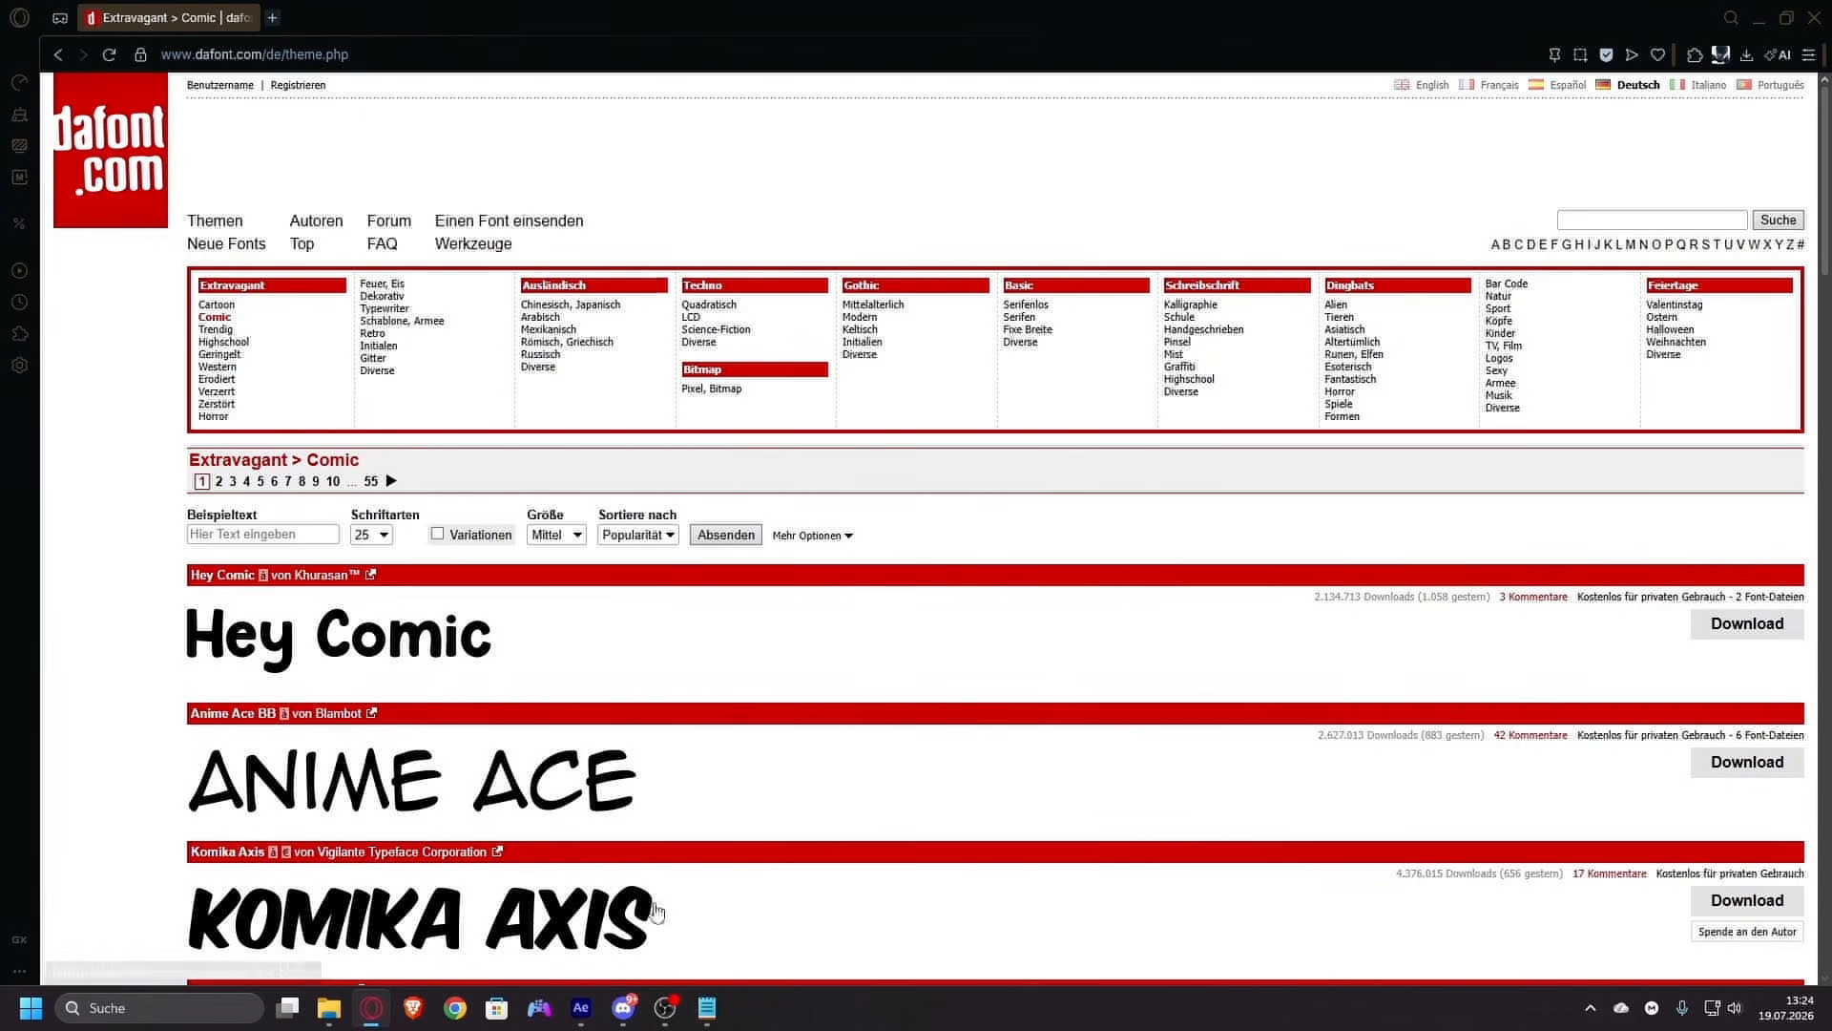
# - Switch back to After Effects, hide the proportional grid over the composition and deselect the text layer
pyautogui.click(582, 1007)
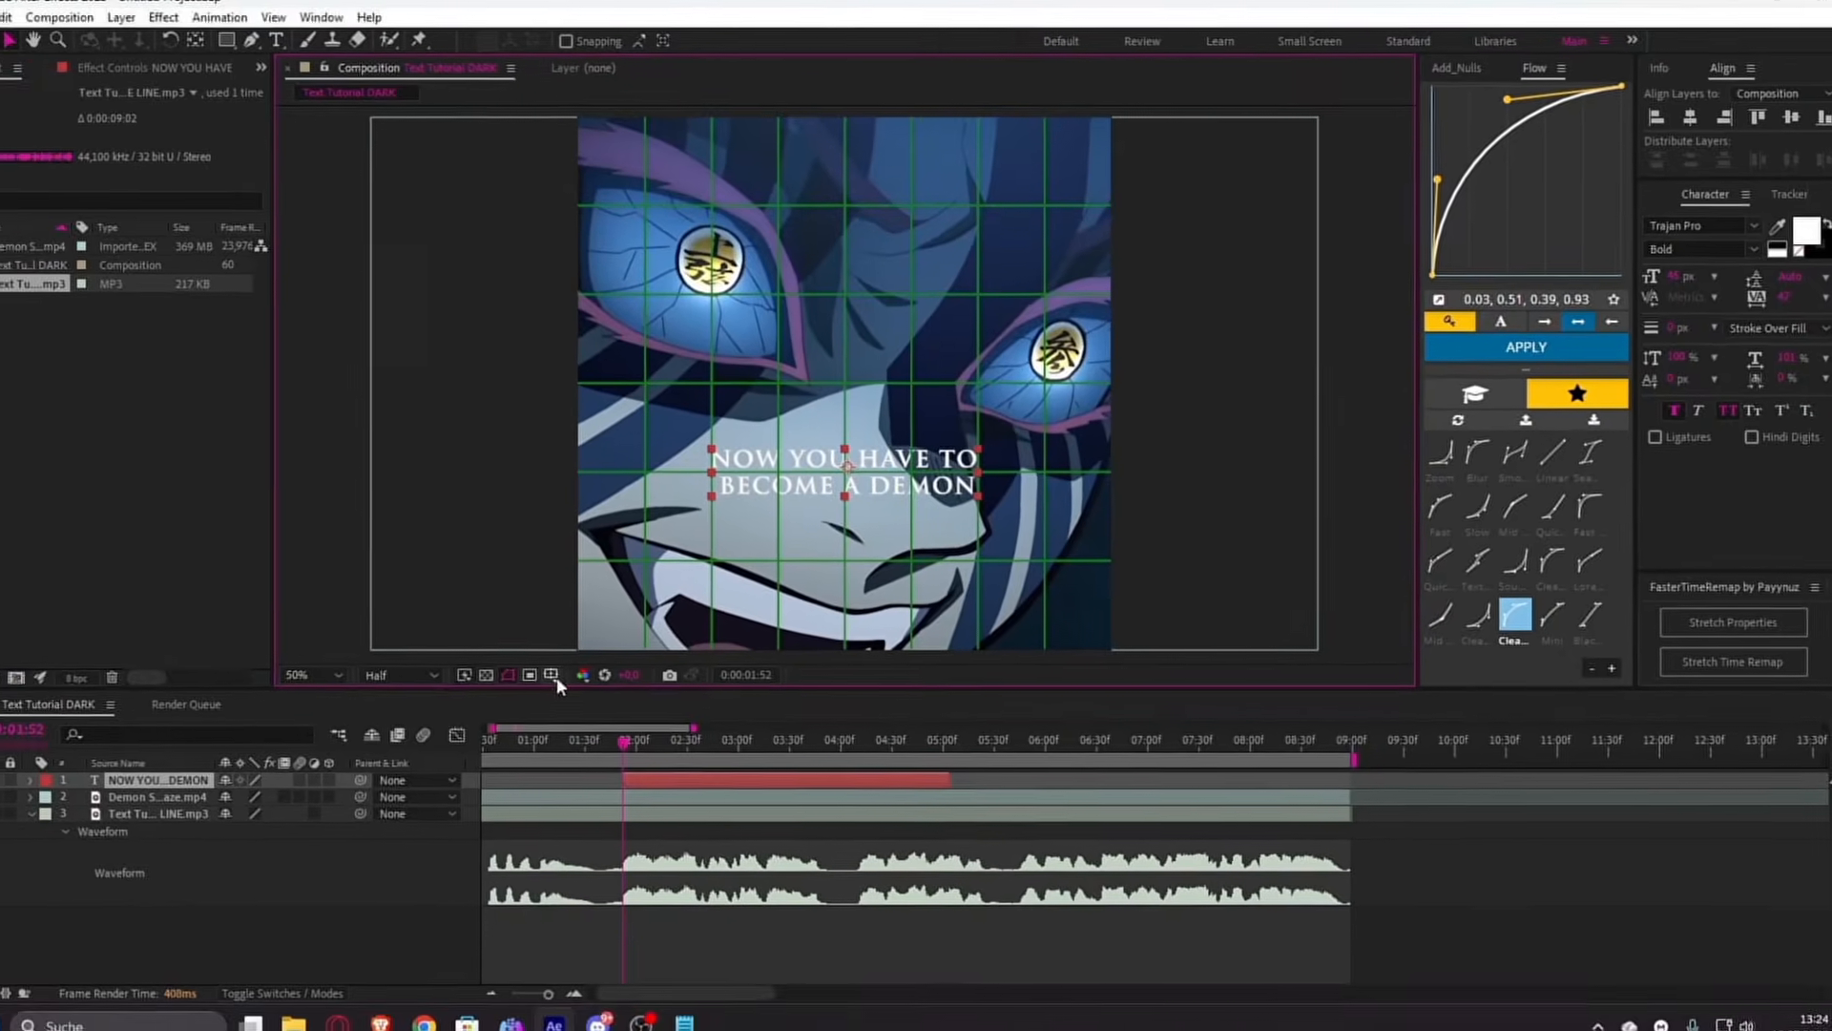
pyautogui.click(550, 675)
pyautogui.click(608, 720)
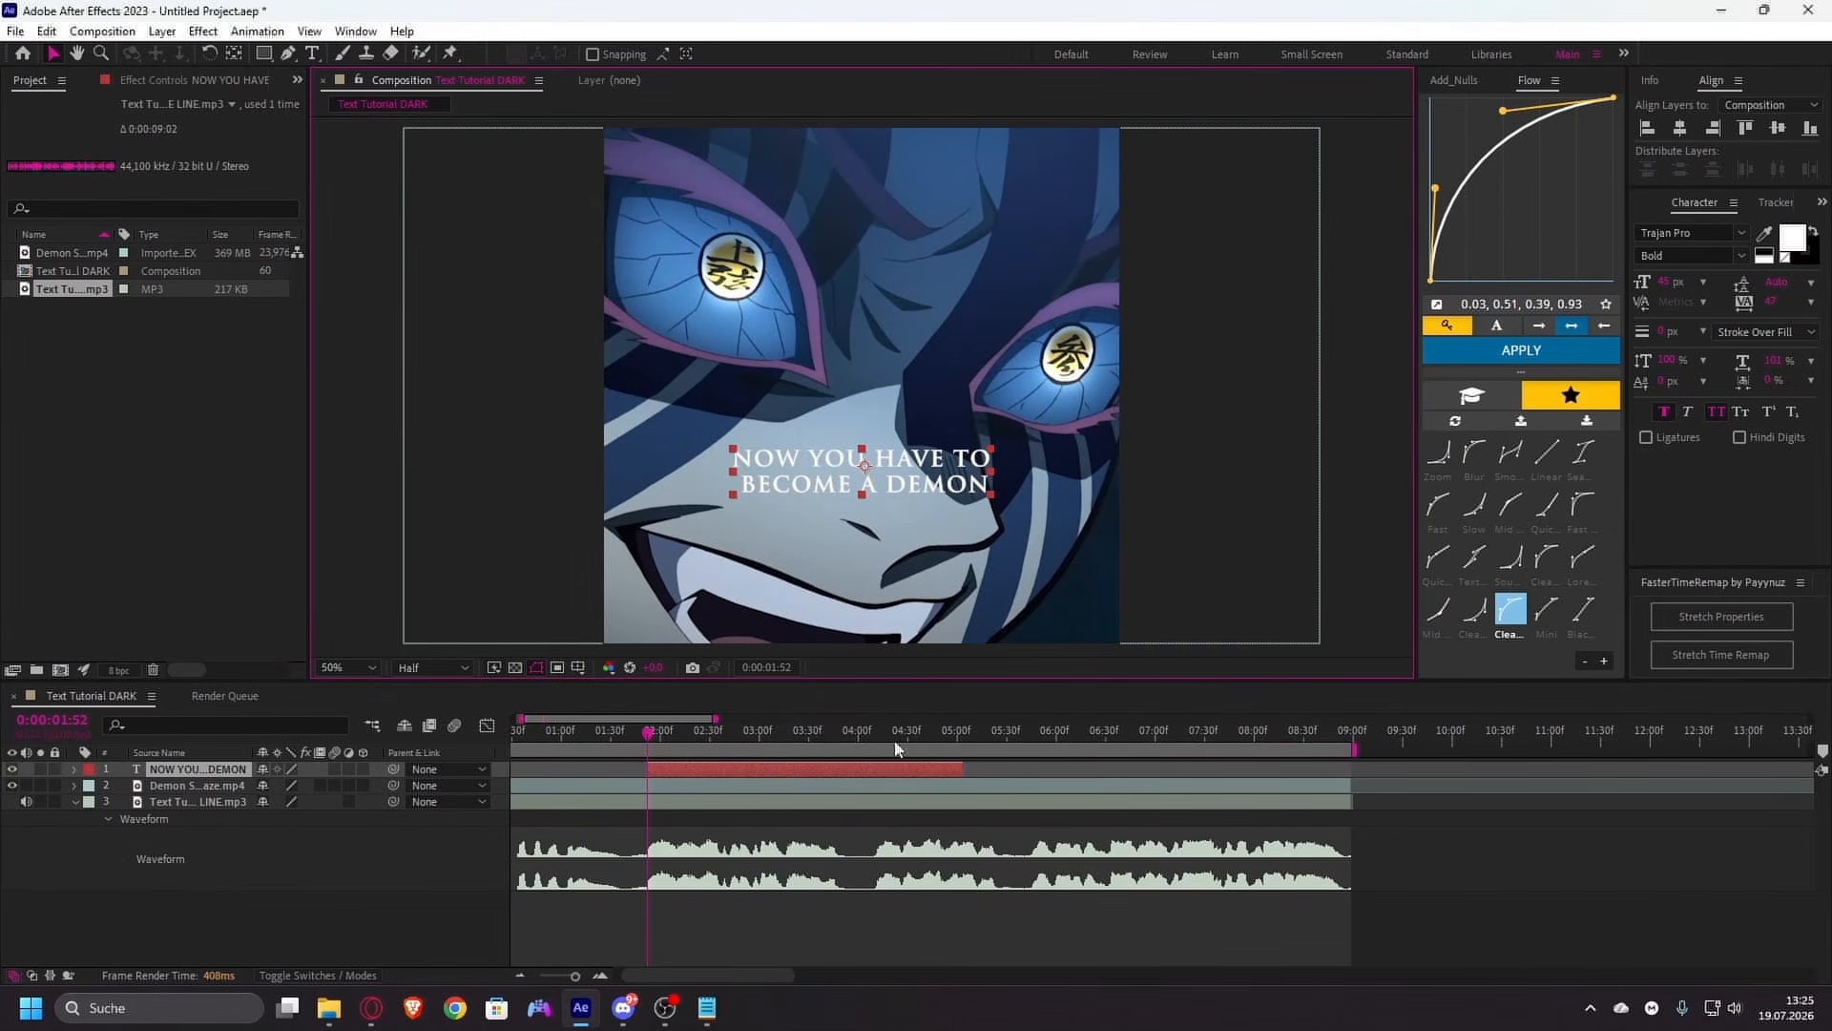
pyautogui.click(1004, 780)
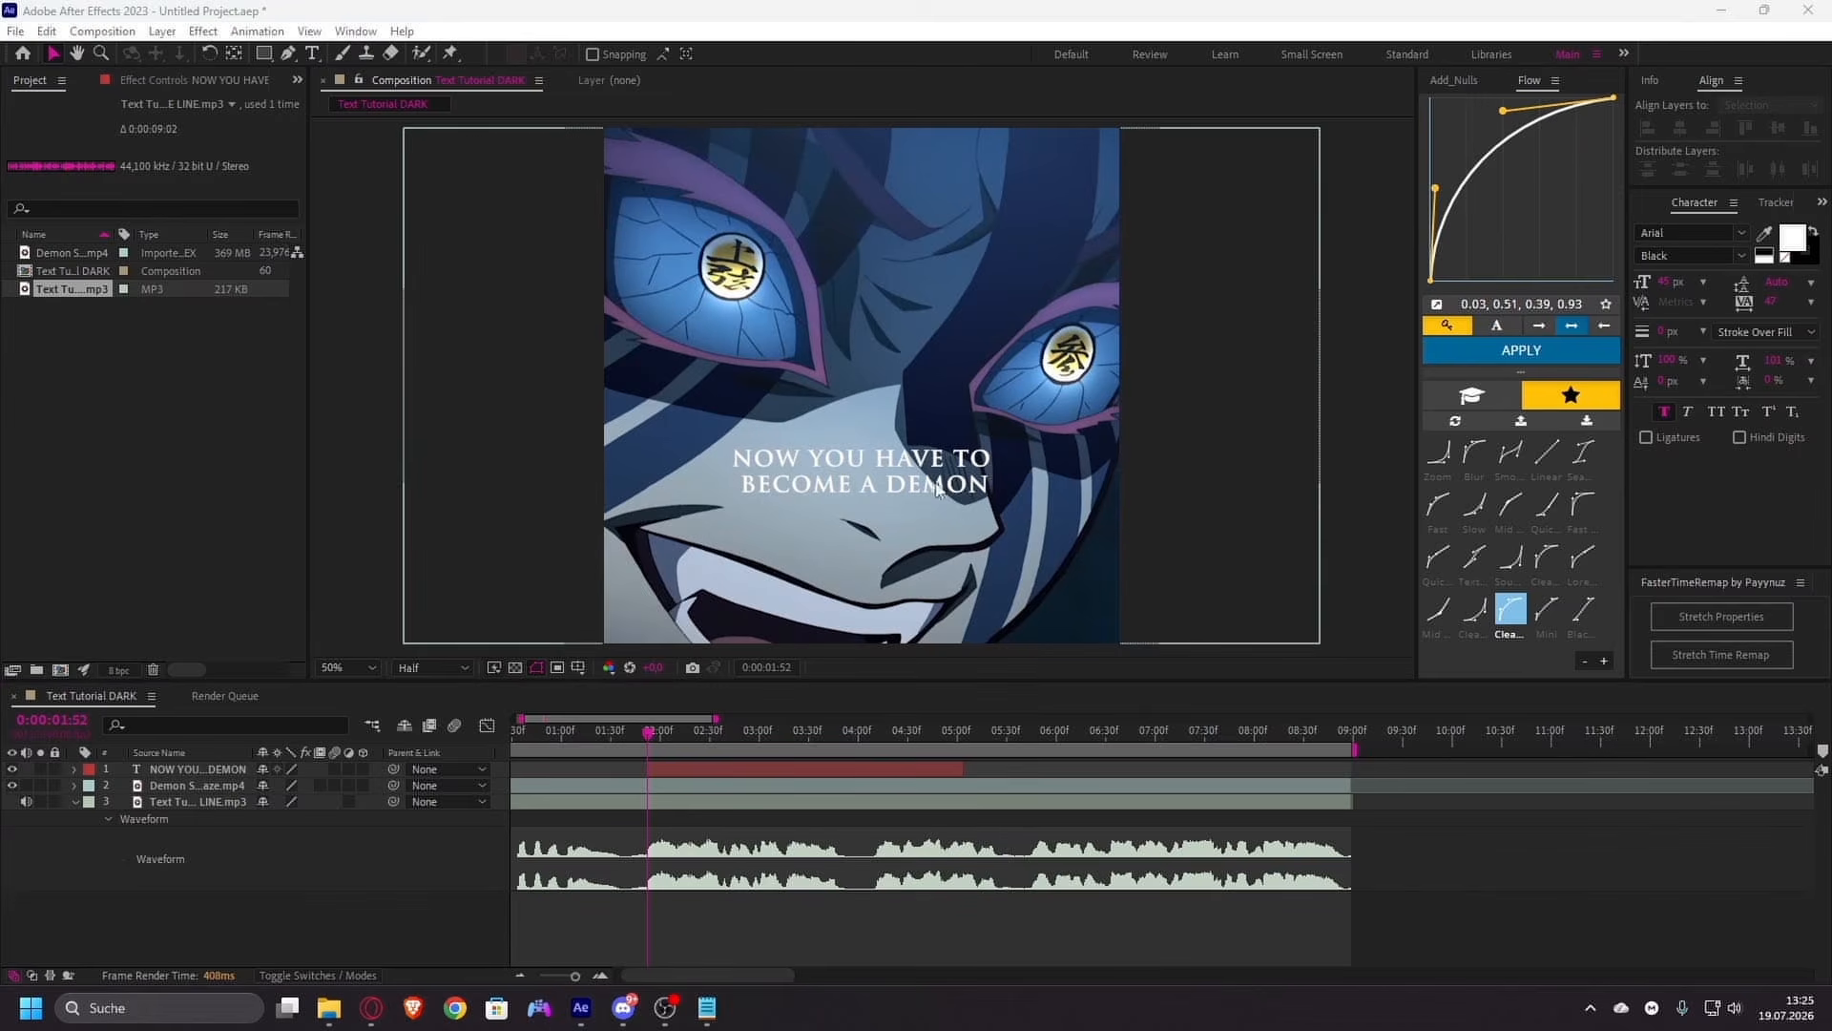
# - Choose Trajan Pro from the favourite fonts as the text font
pyautogui.click(1681, 233)
pyautogui.click(1480, 313)
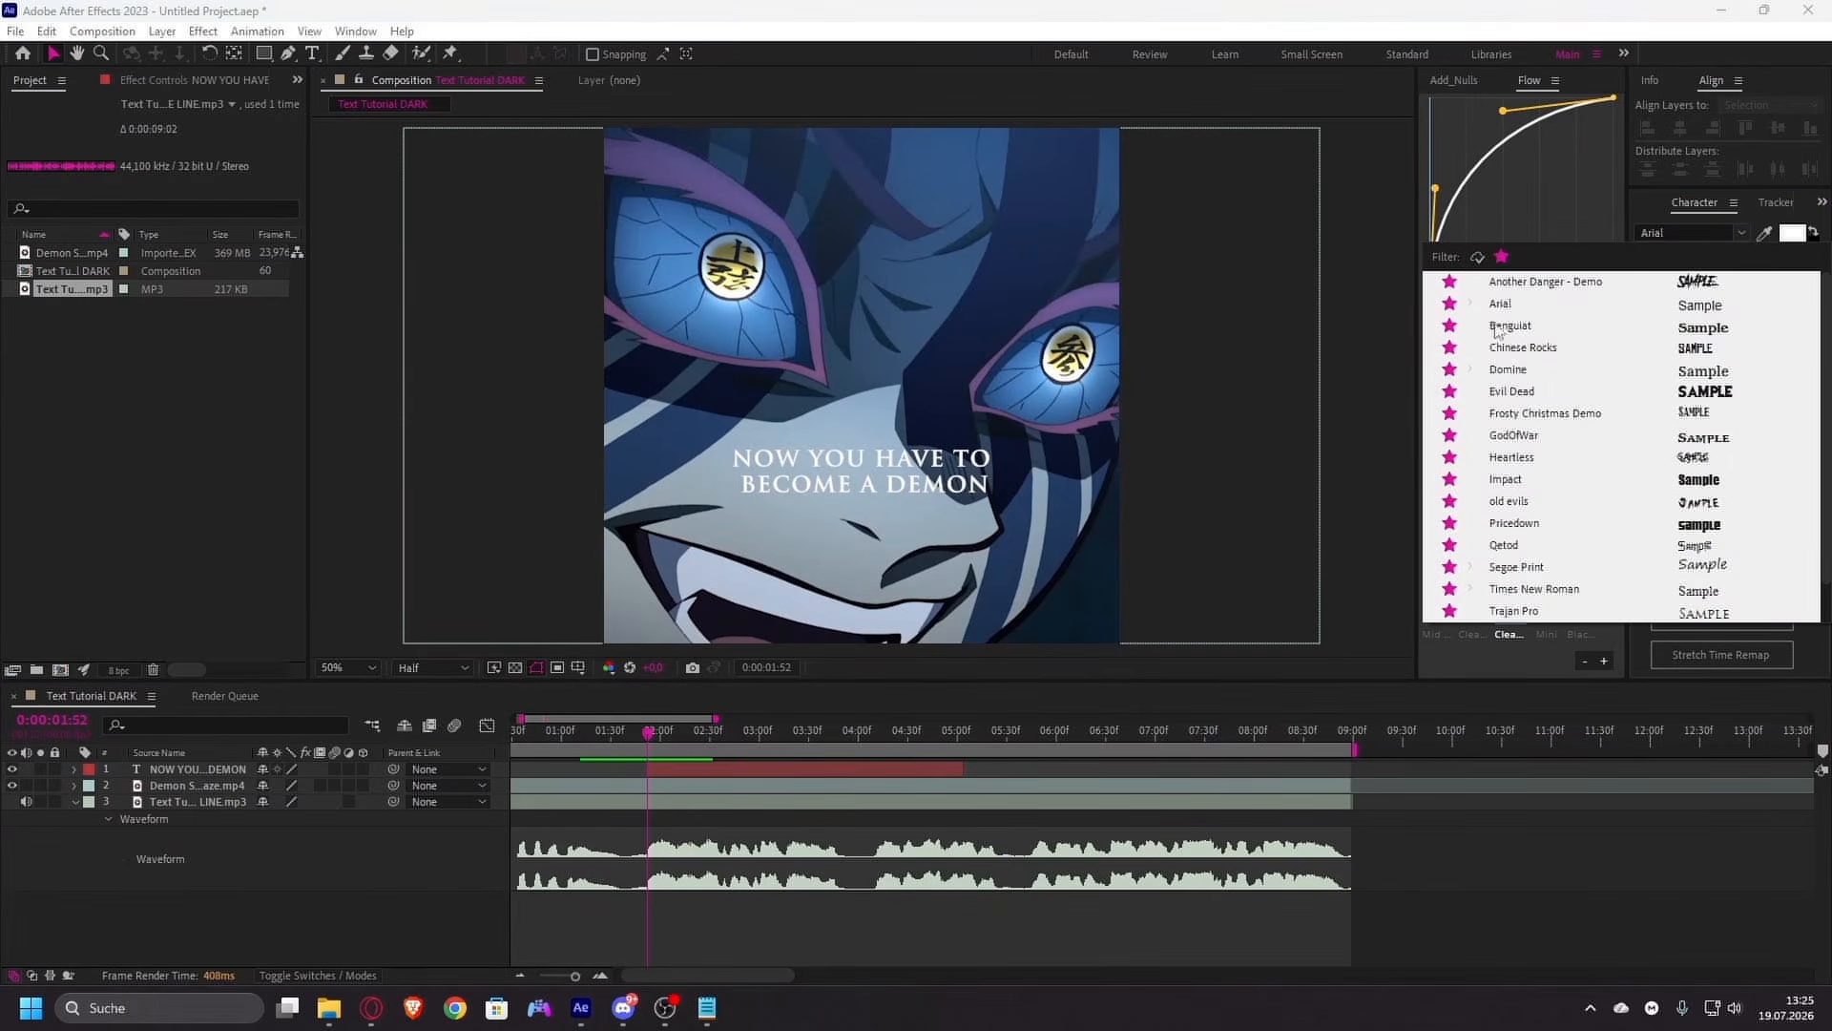
pyautogui.scroll(-2, 1520, 471)
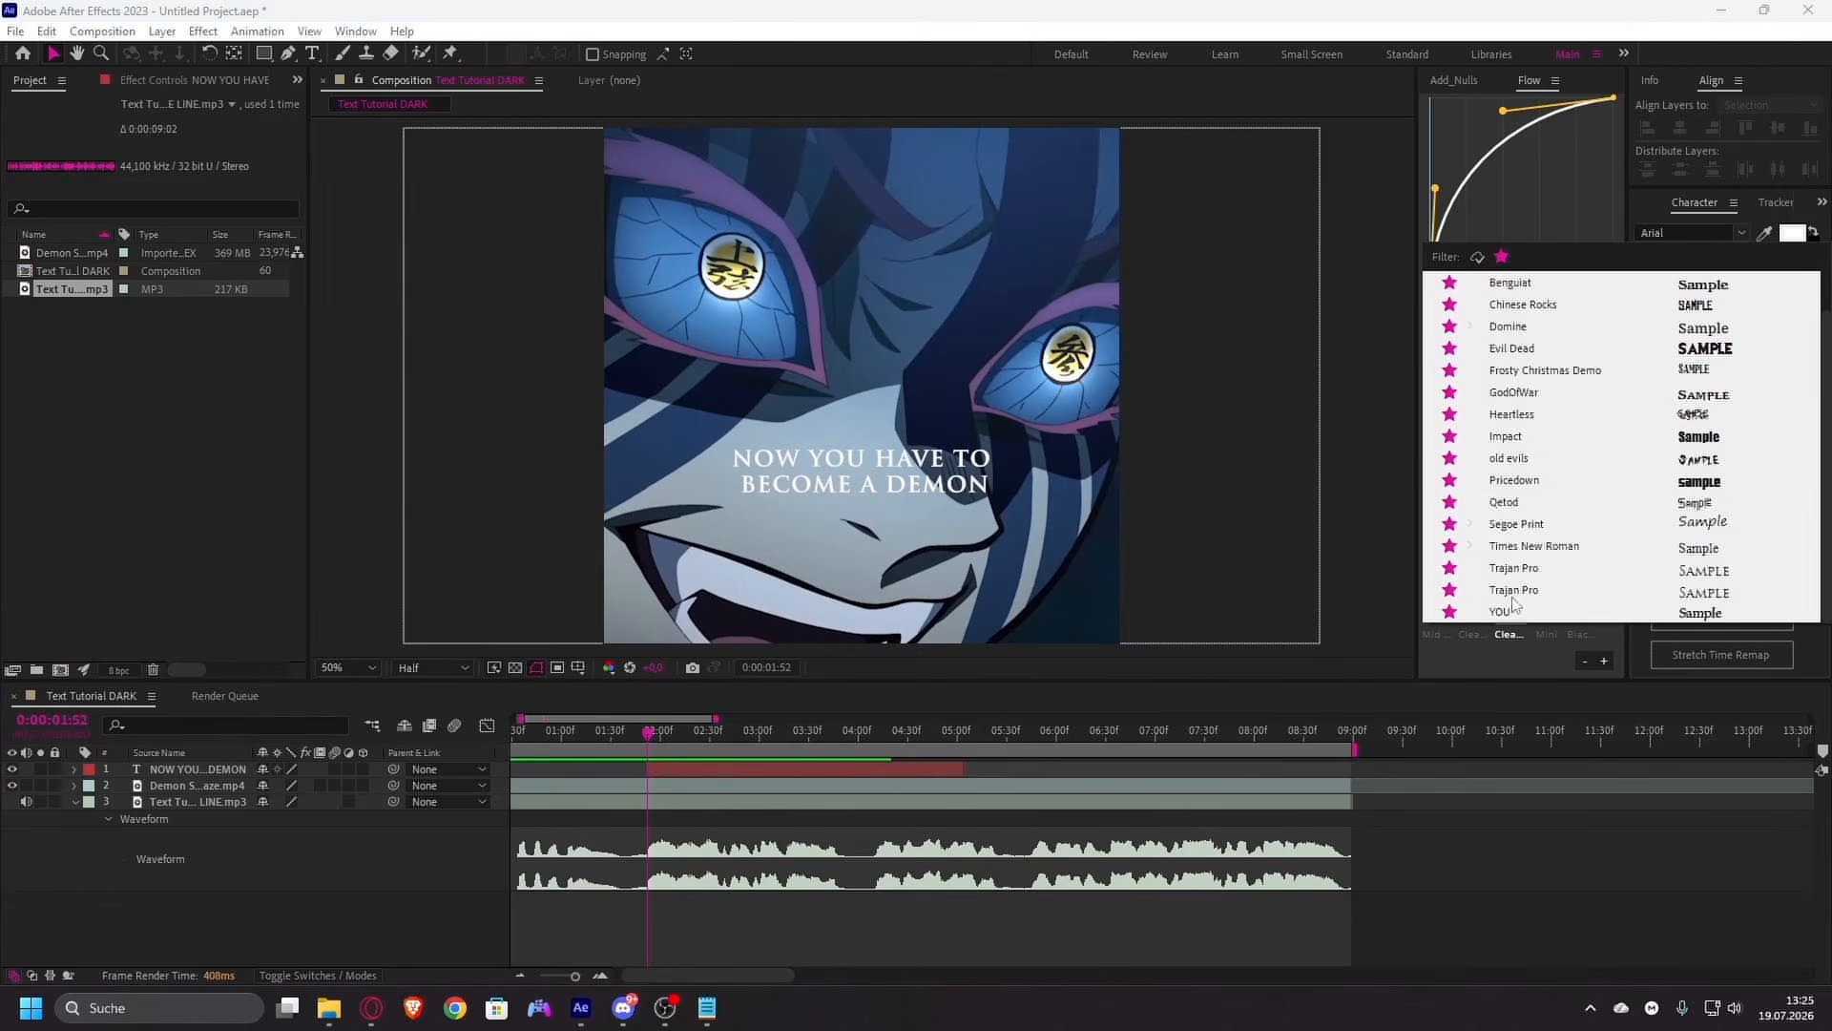
pyautogui.click(1530, 574)
pyautogui.click(735, 911)
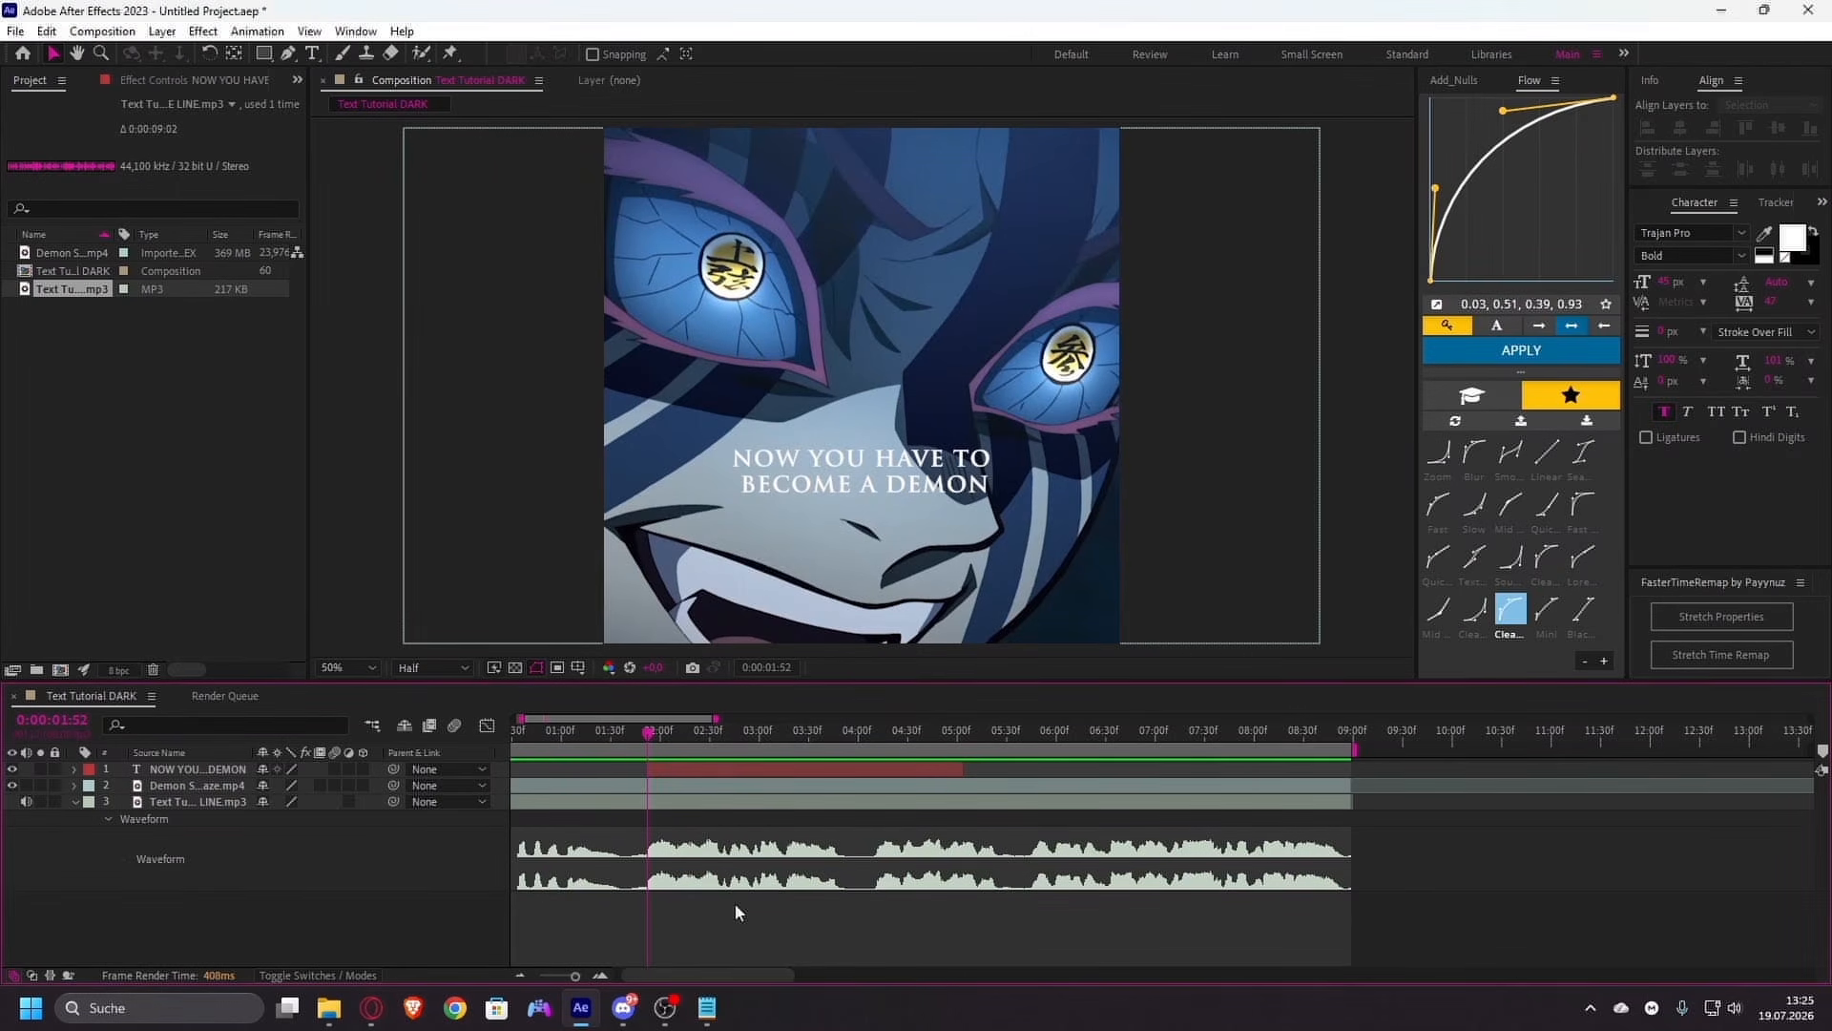
# - Switch to the web browser and search the web for trajan pro font
pyautogui.click(374, 1009)
pyautogui.click(271, 16)
pyautogui.click(237, 17)
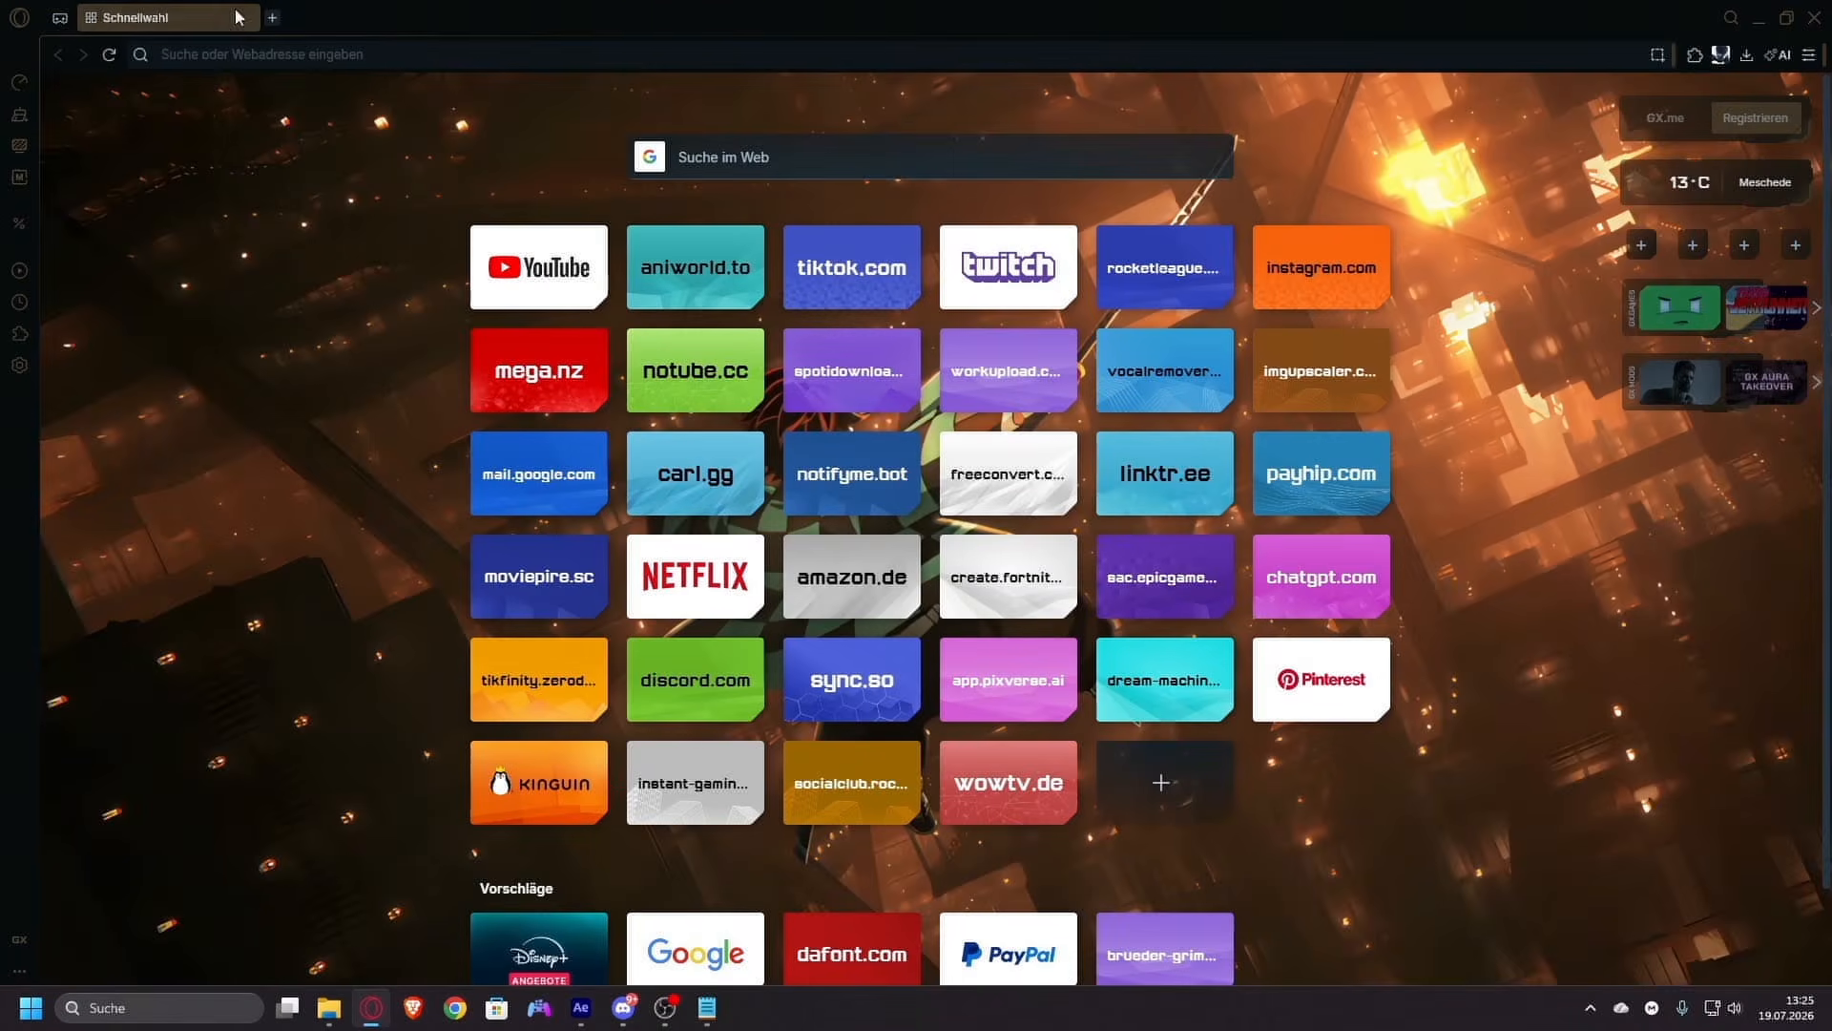
pyautogui.click(249, 64)
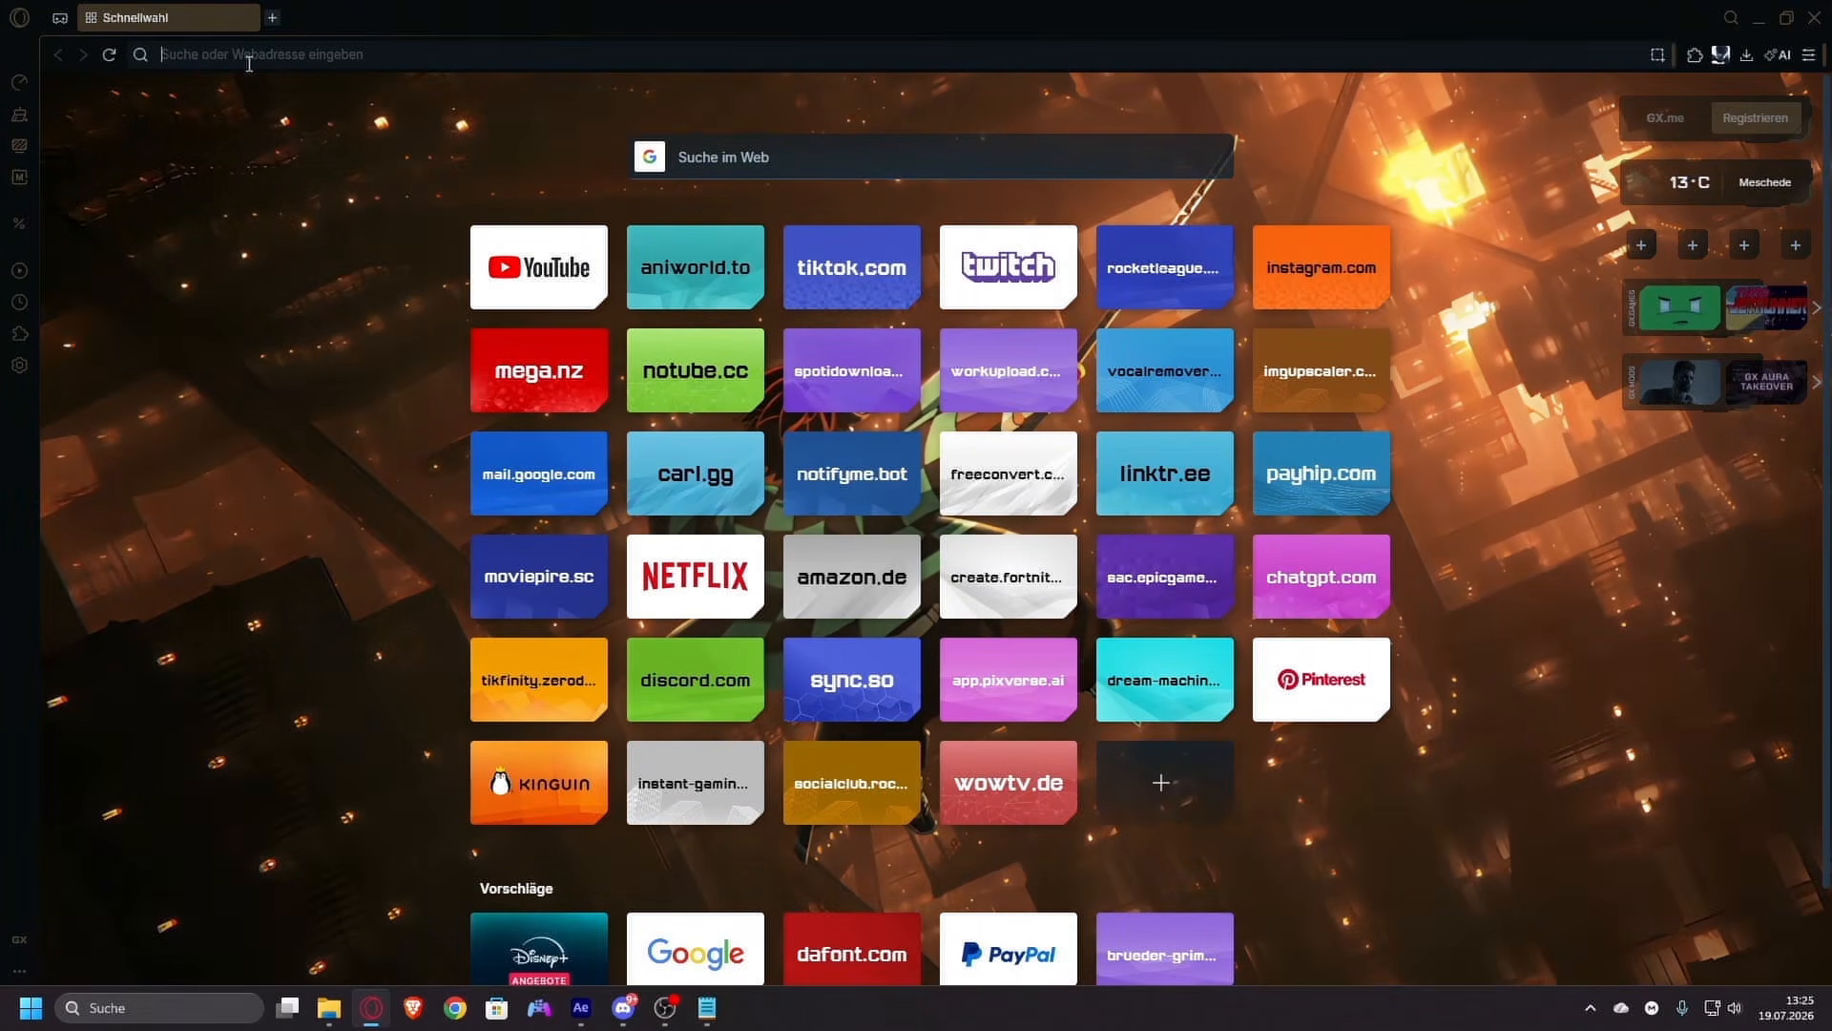
pyautogui.write('trajan pro')
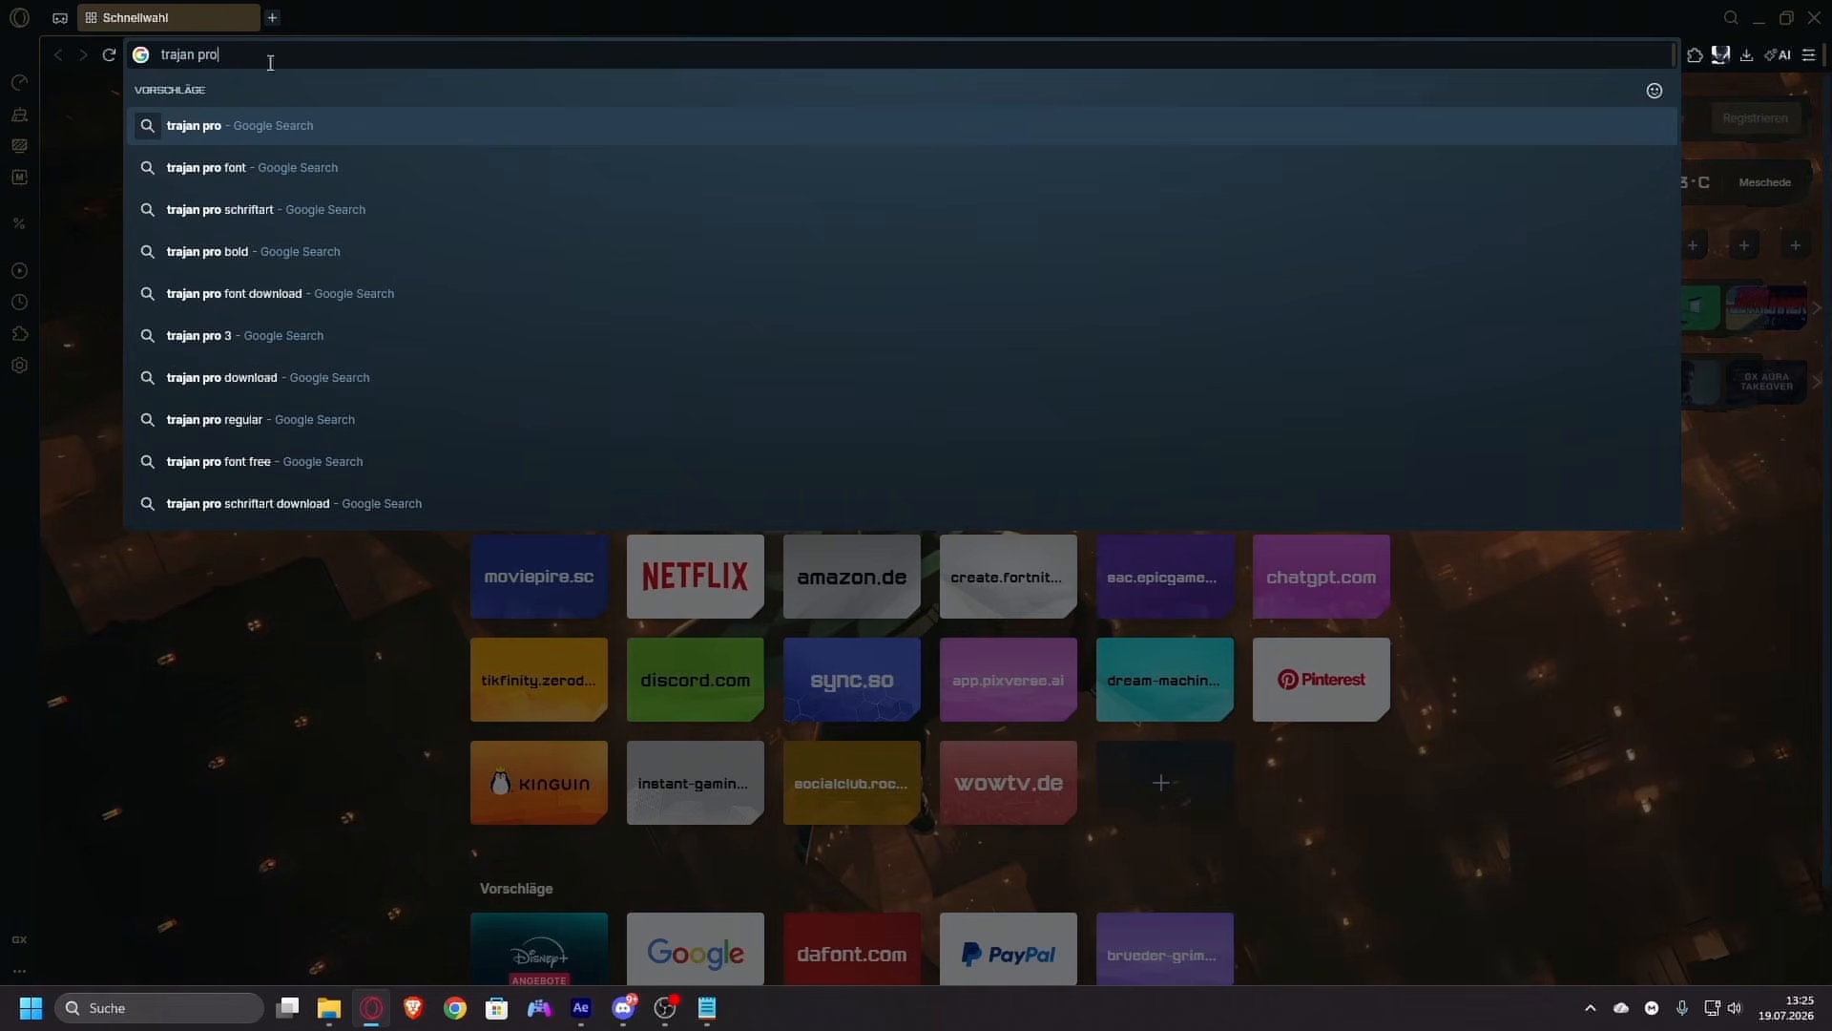
pyautogui.click(219, 168)
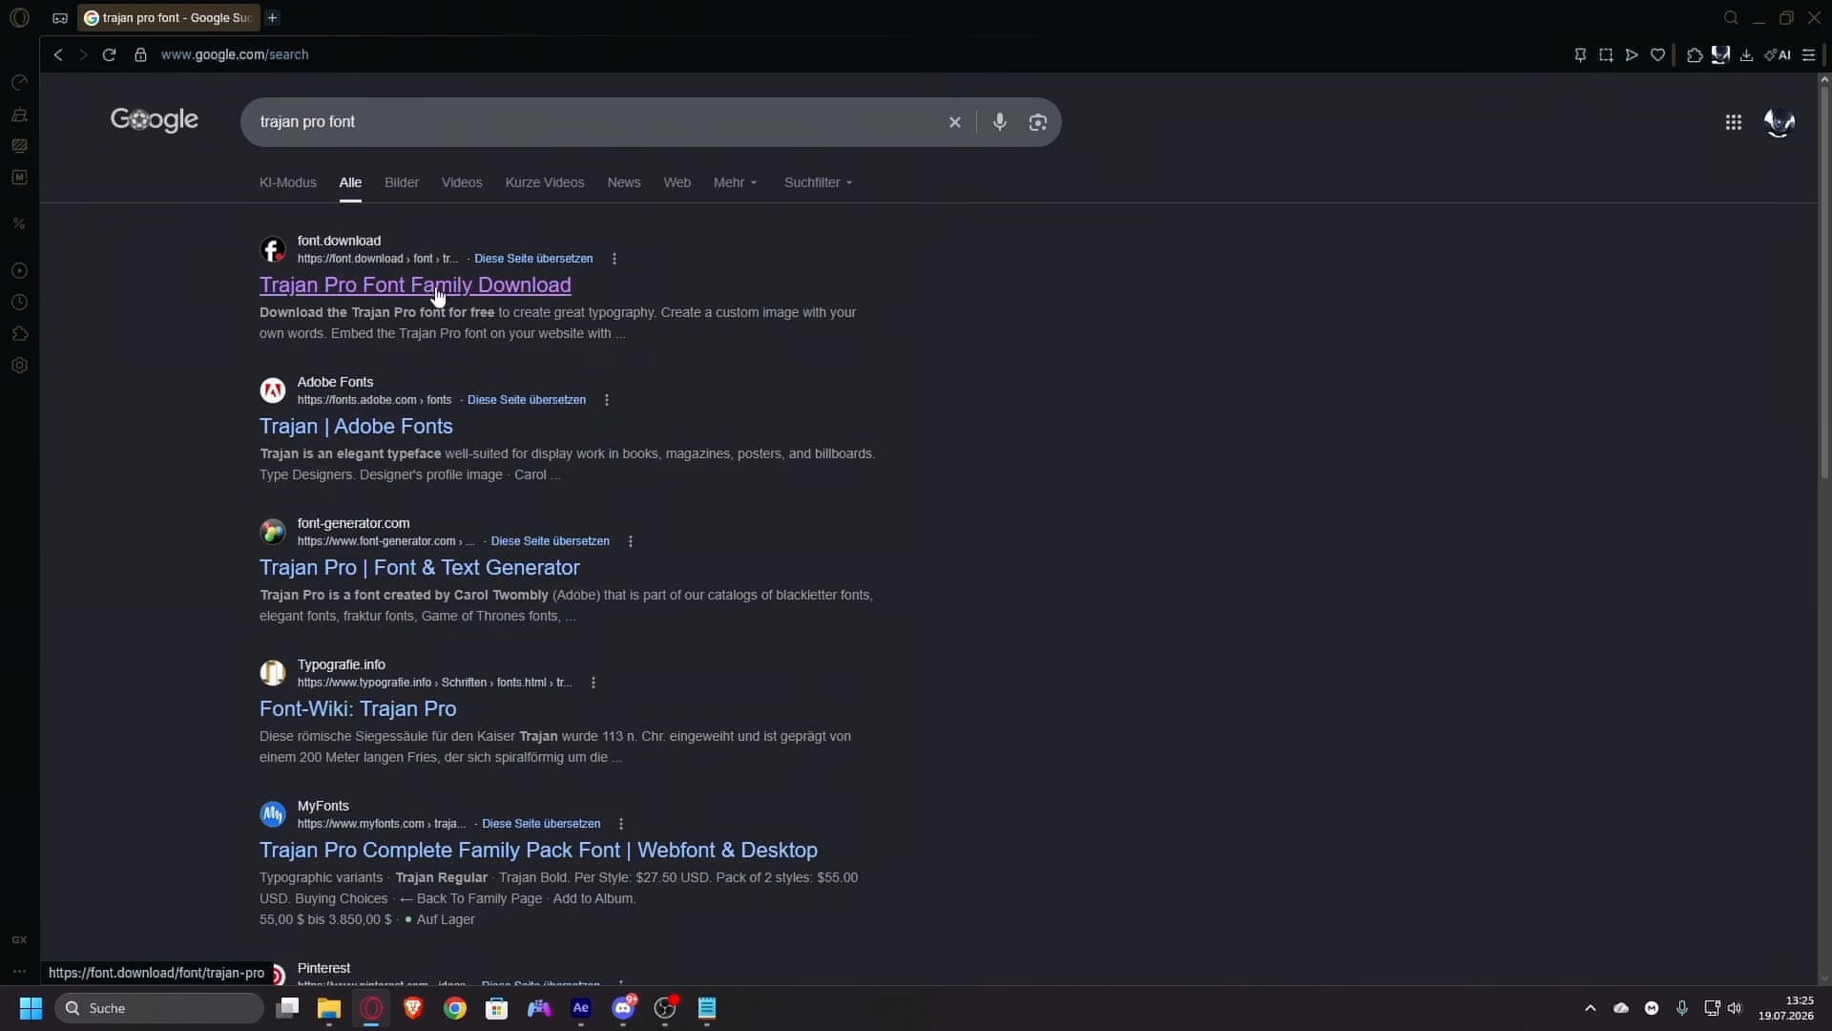
# - Open the Trajan Pro Font Family Download result on font.download and examine its download options and font variants
pyautogui.click(466, 292)
pyautogui.scroll(-5, 928, 395)
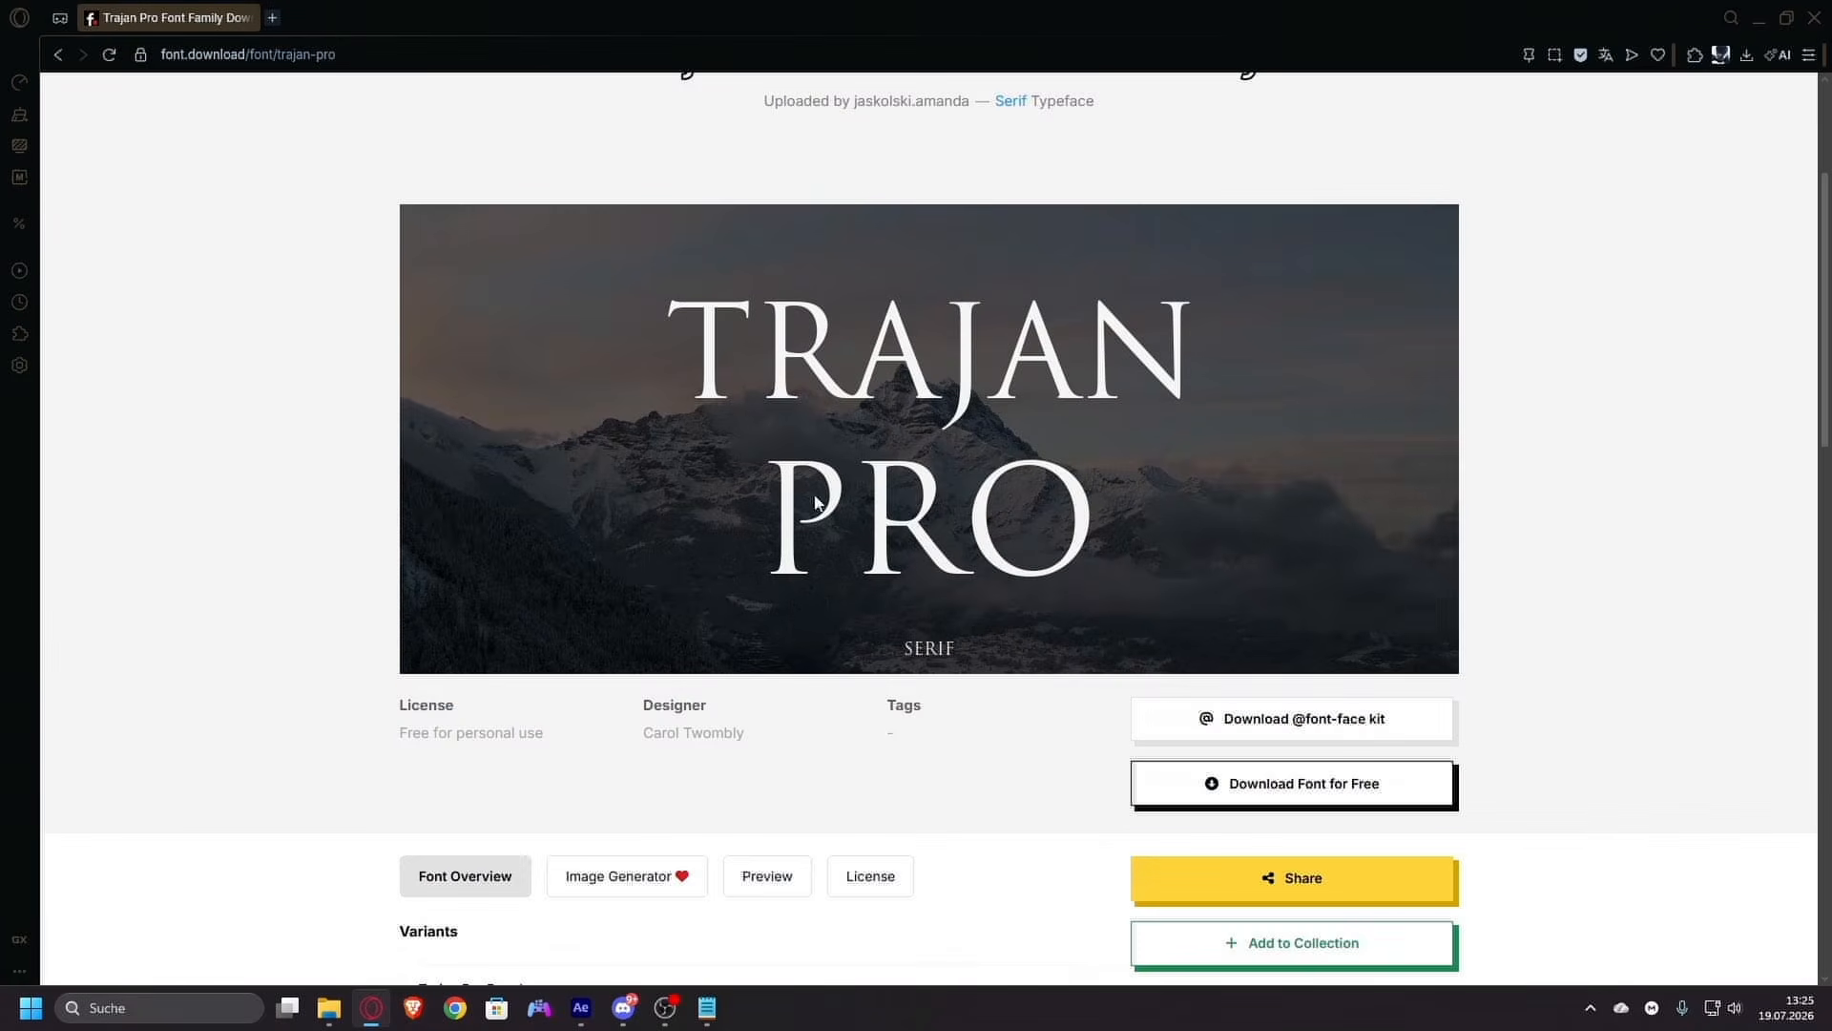
pyautogui.scroll(-5, 931, 525)
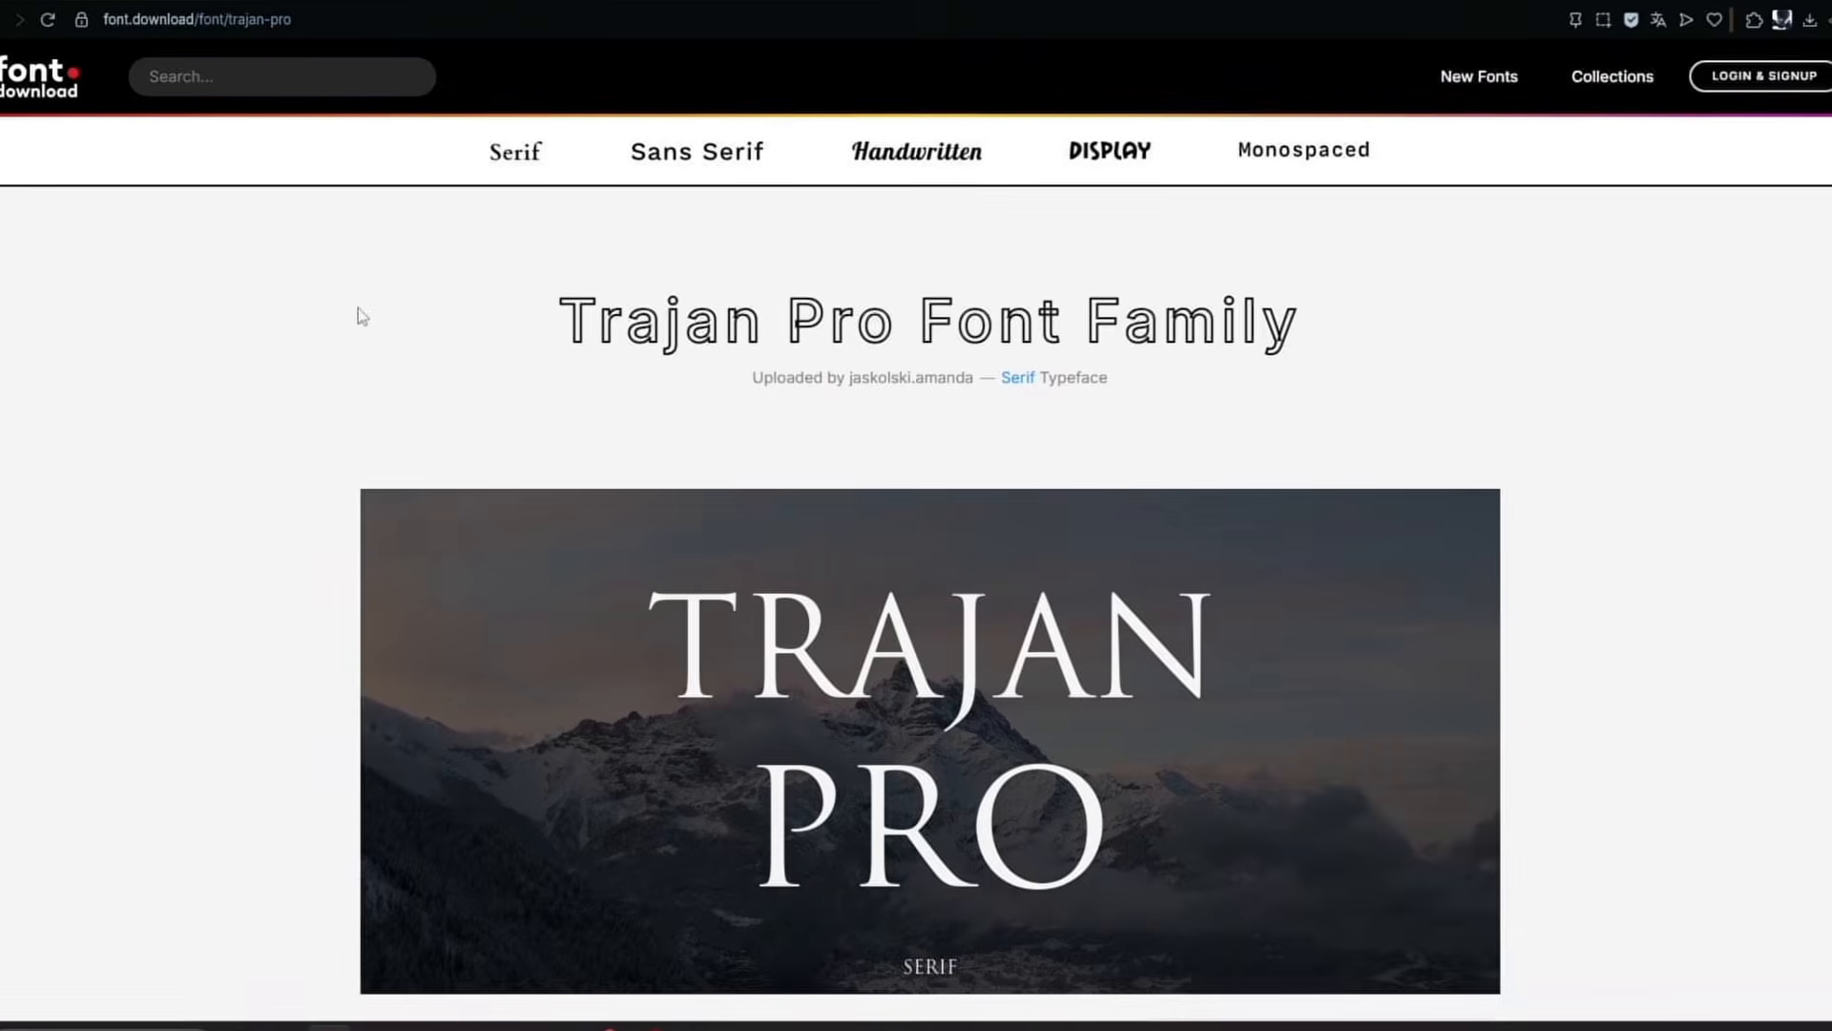
pyautogui.moveTo(284, 1026)
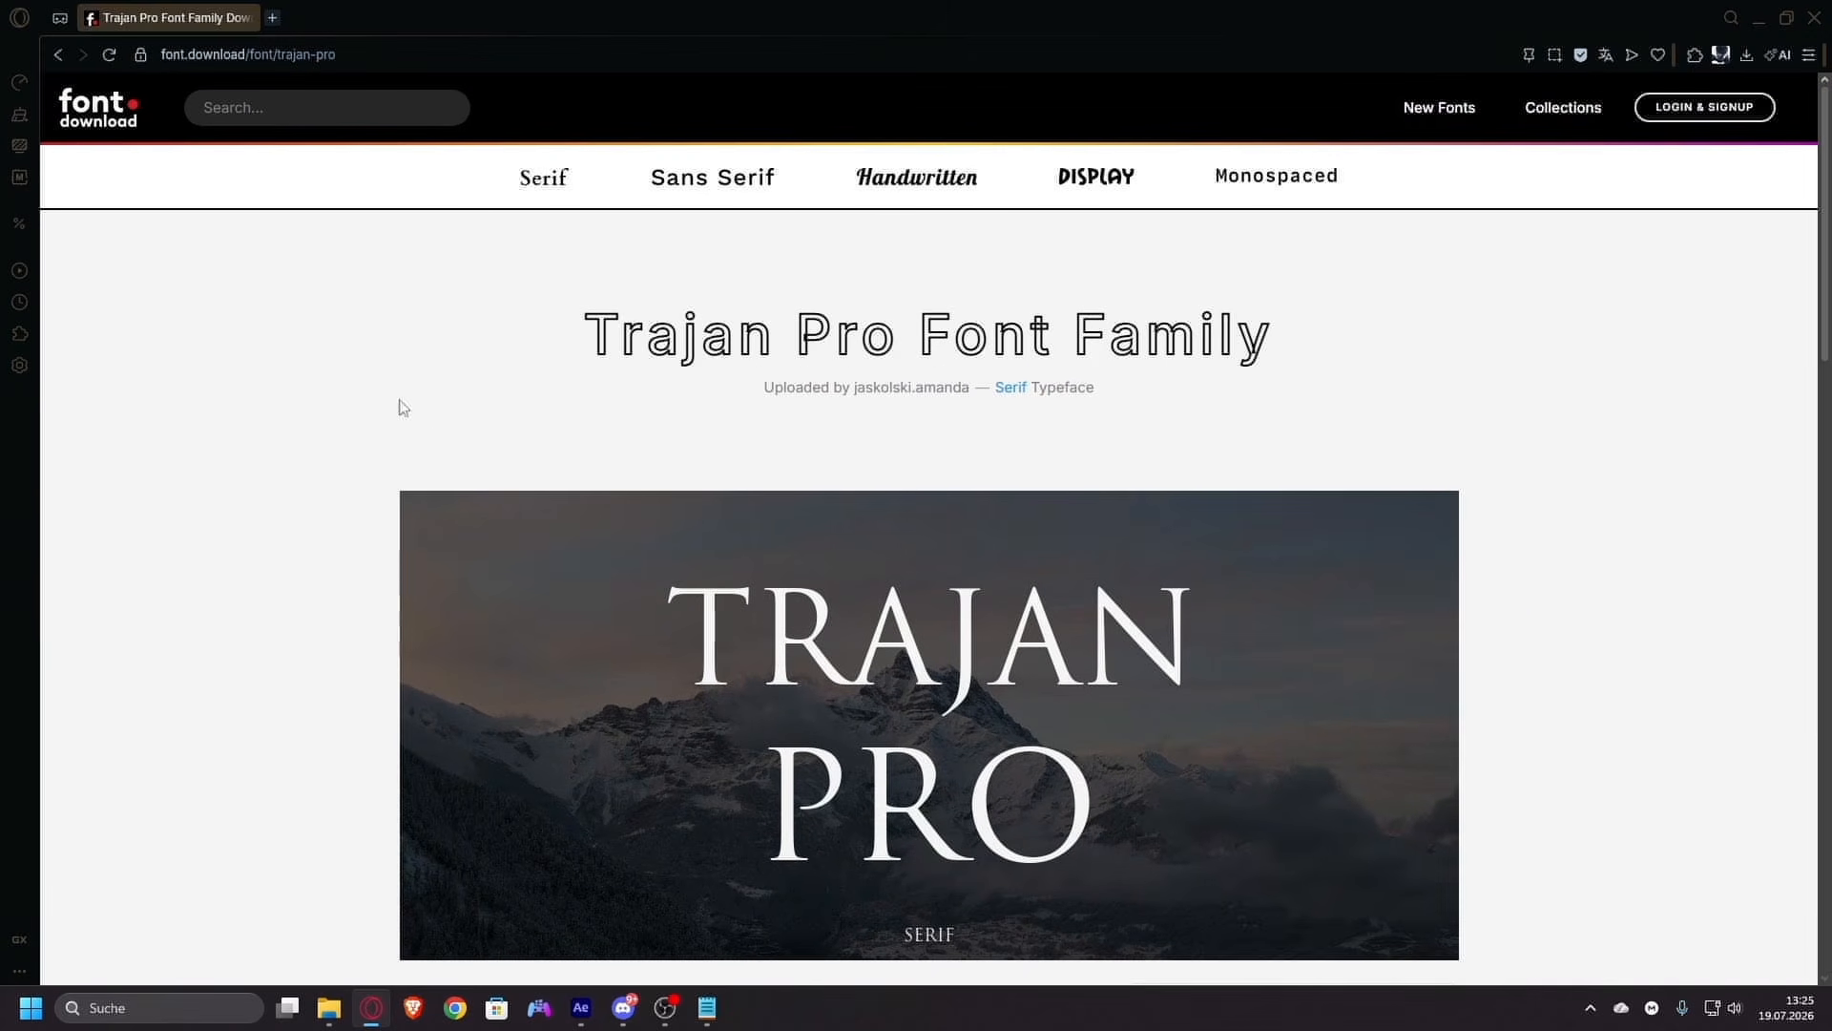
pyautogui.scroll(-5, 605, 729)
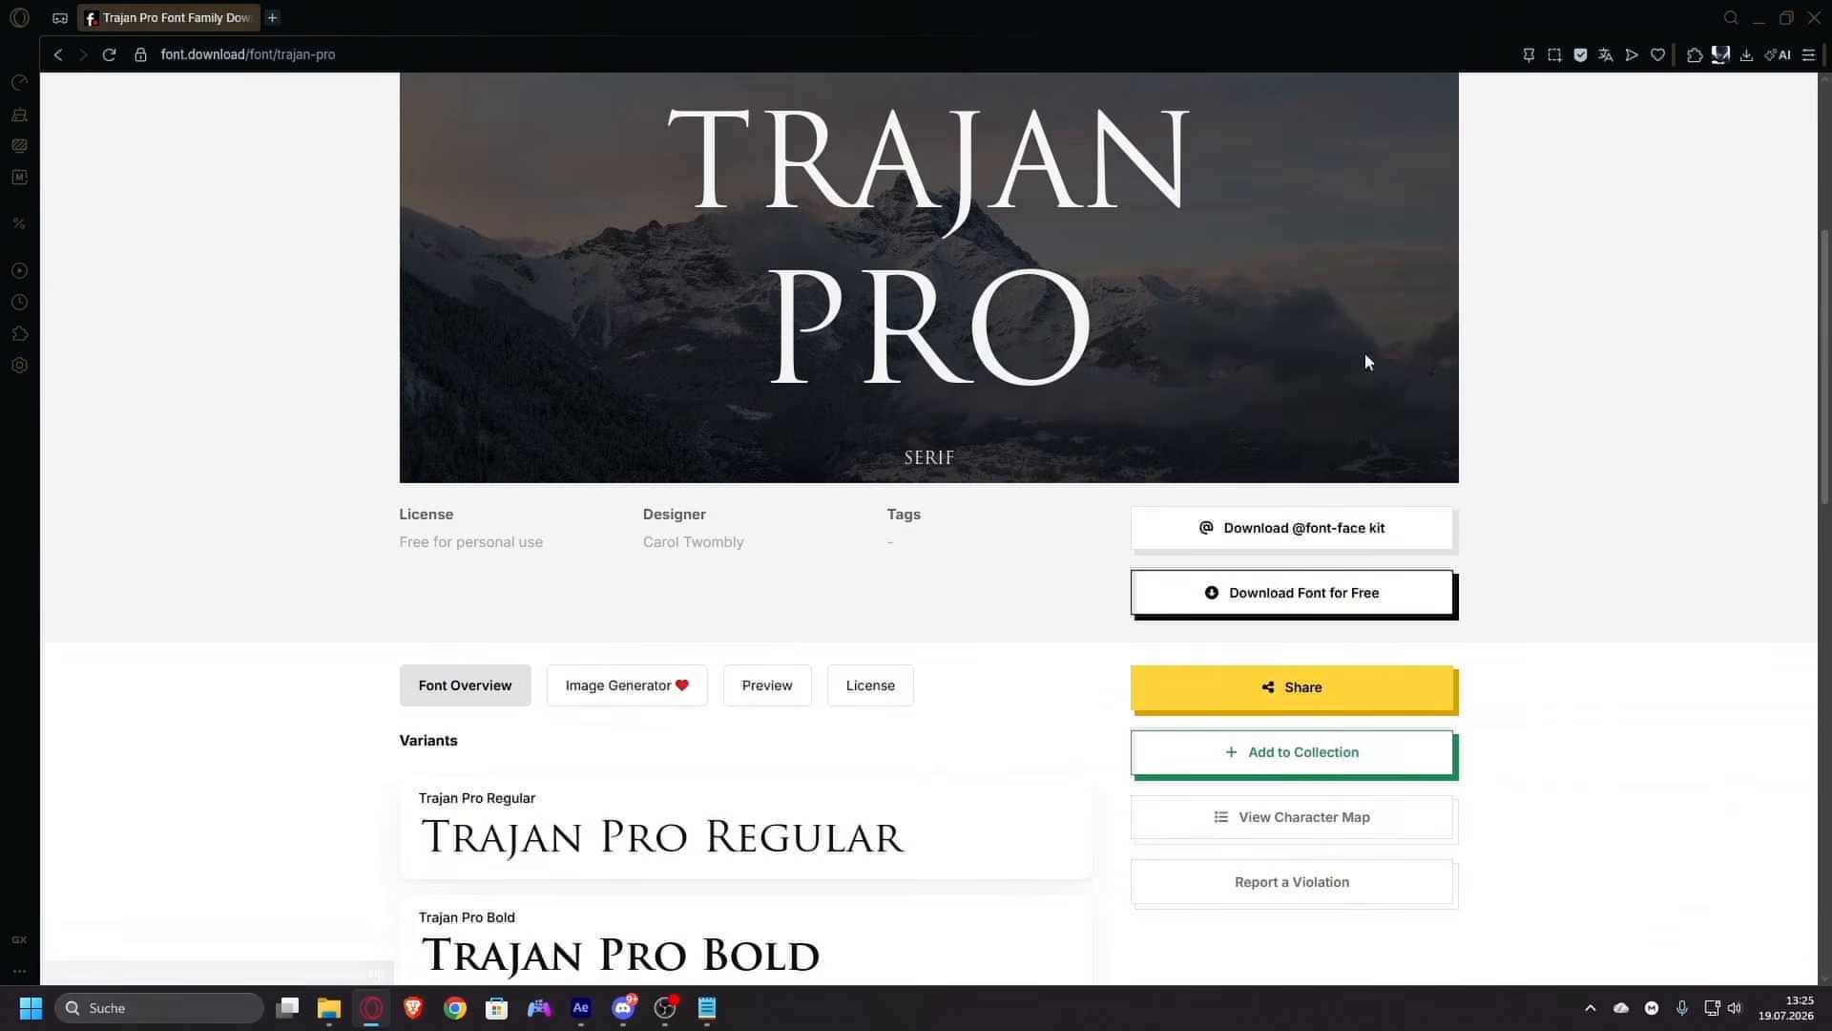
# - Switch to File Explorer and search the Downloads folder for traja
pyautogui.click(346, 993)
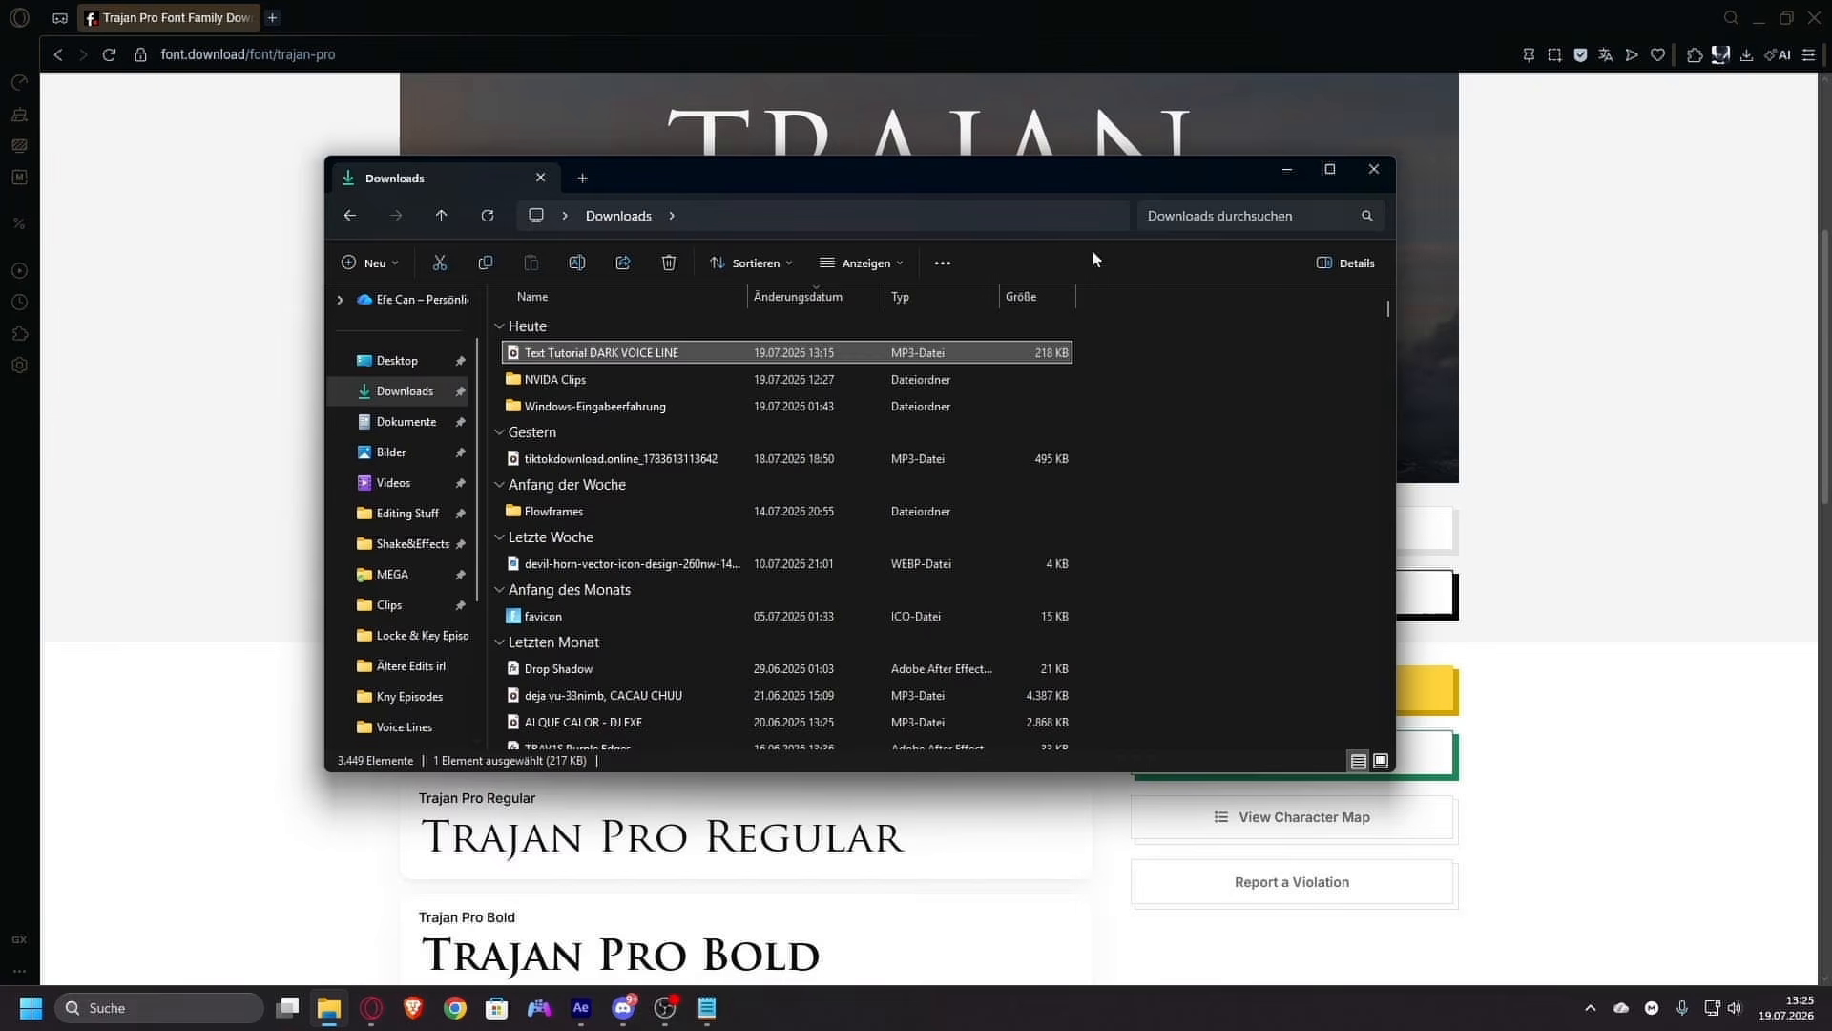
pyautogui.click(1197, 218)
pyautogui.write('traja')
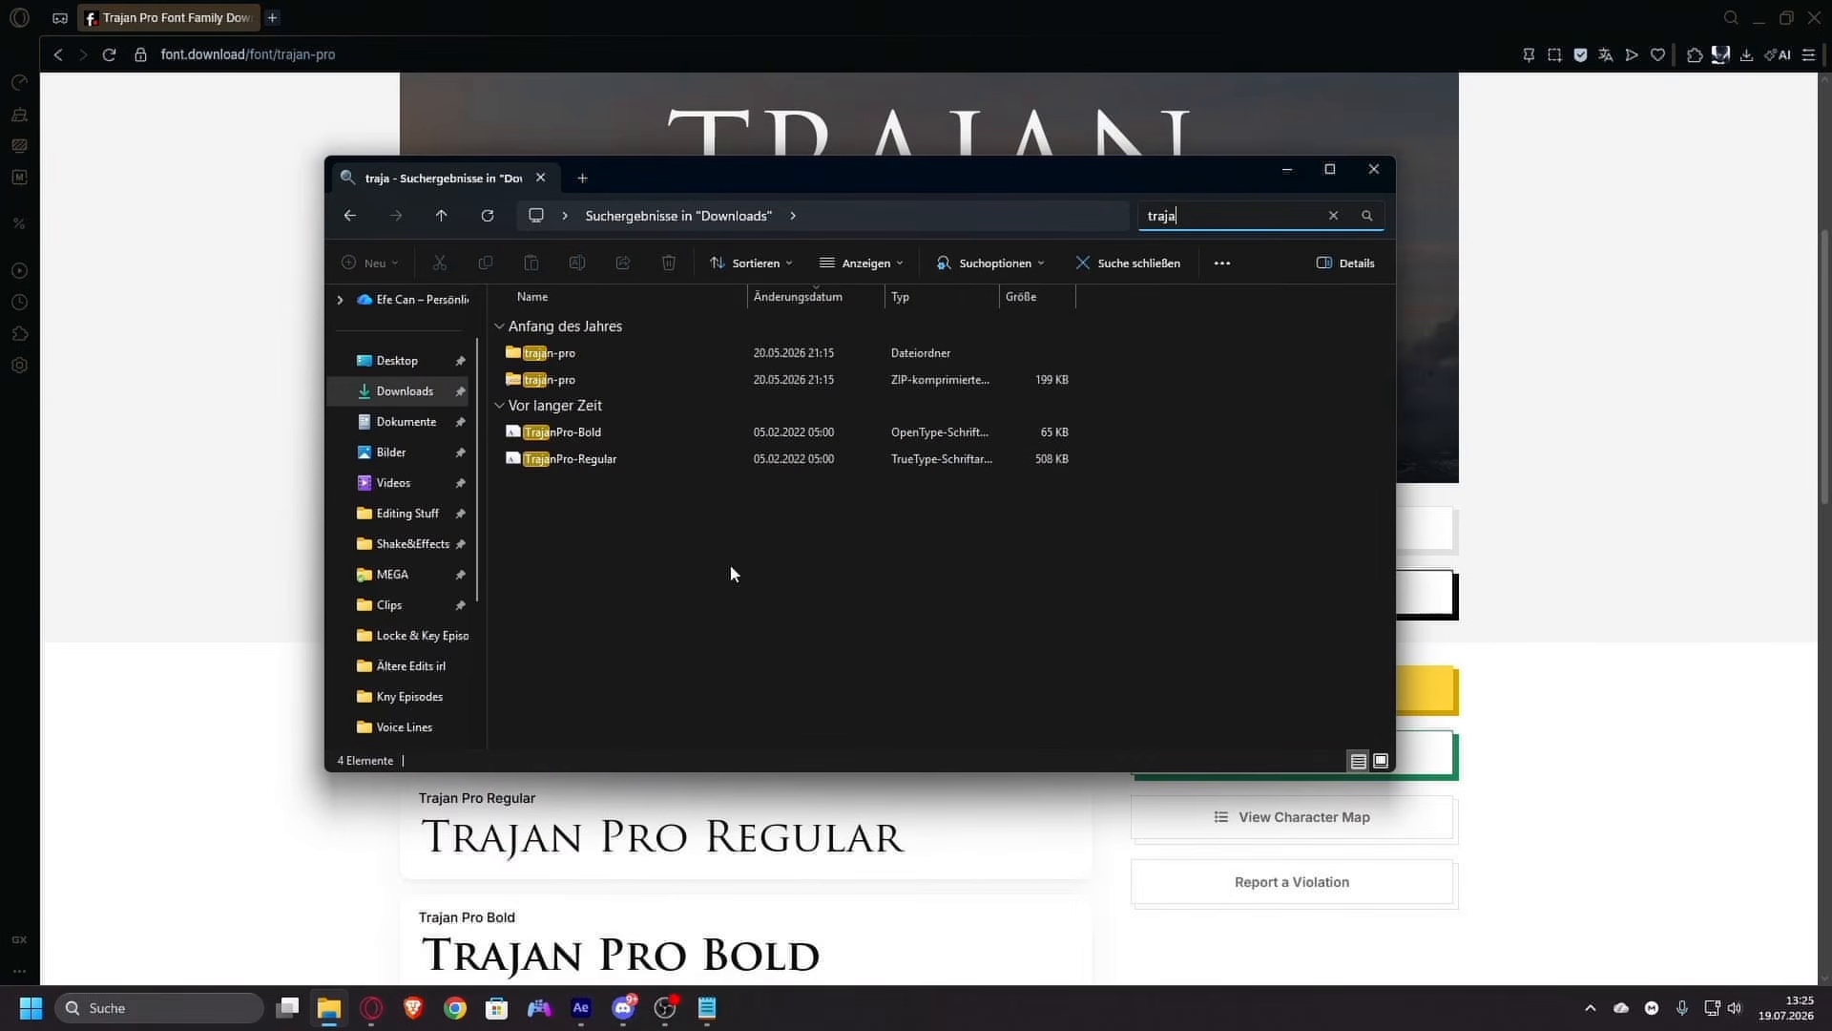
pyautogui.click(734, 573)
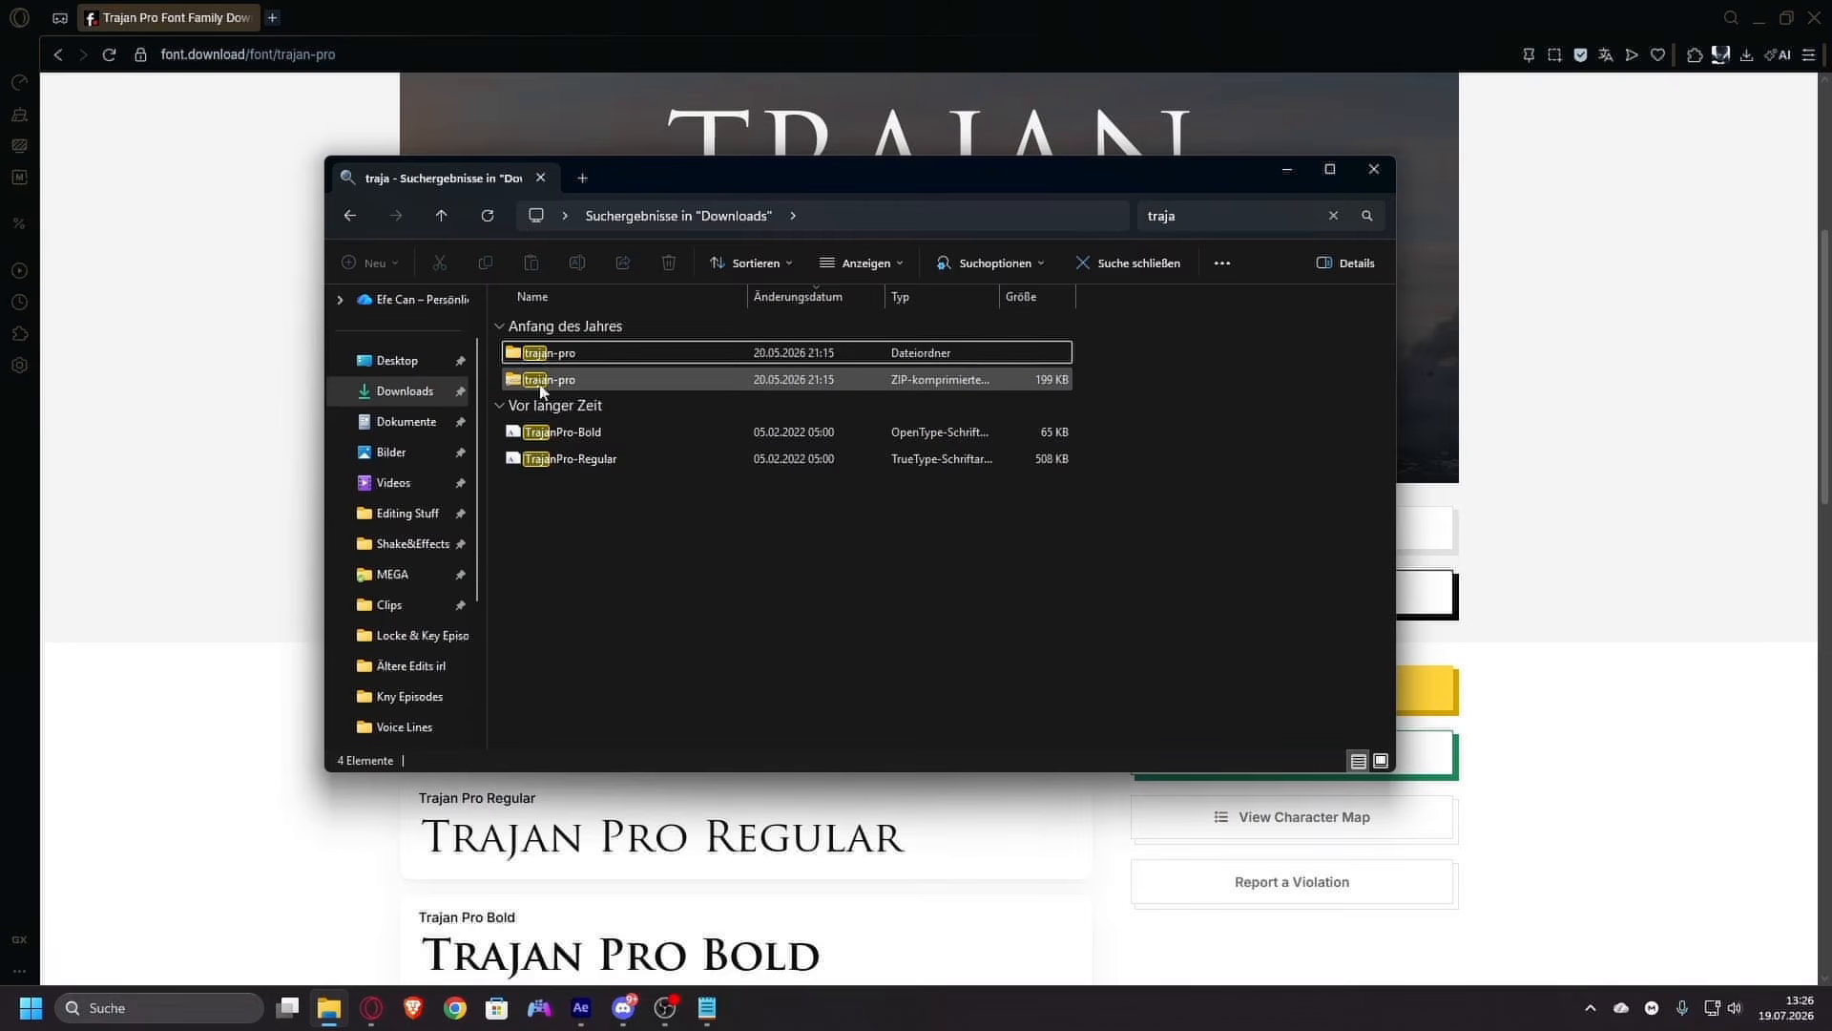
# - Look at the WinRAR extraction options for the trajan-pro ZIP archive, leaving it unextracted
pyautogui.click(554, 381)
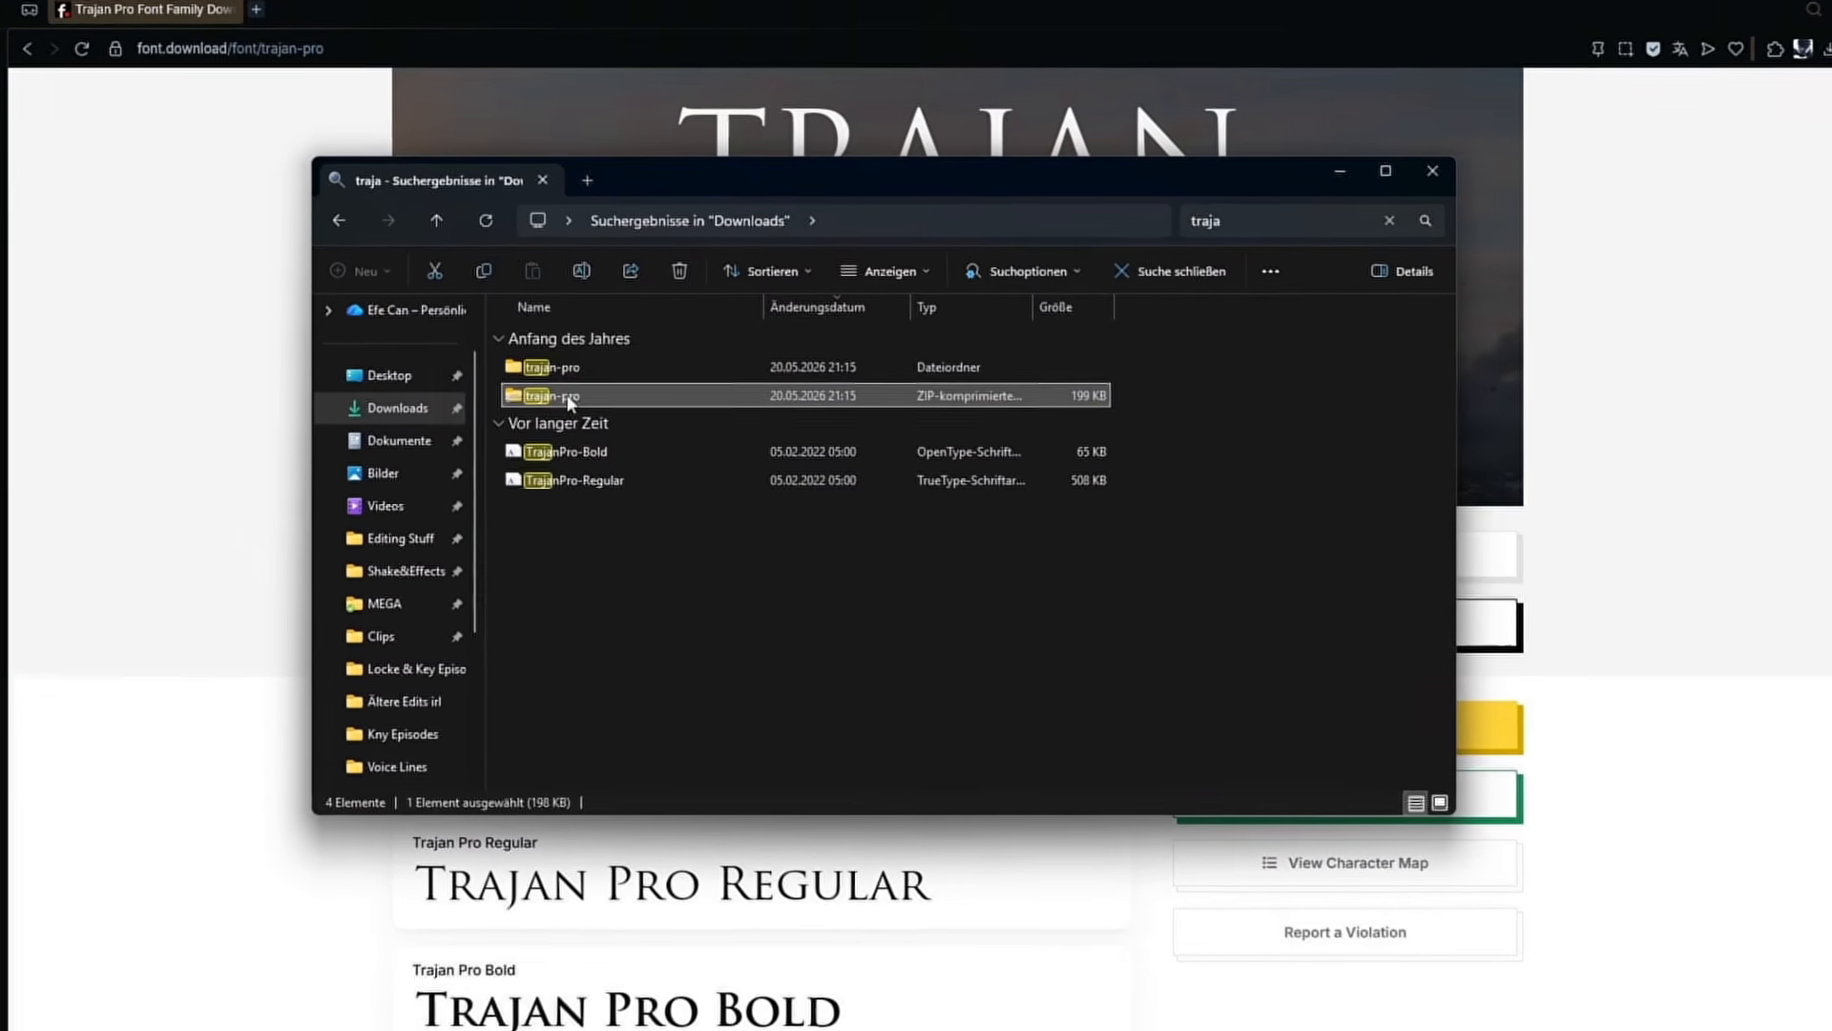
pyautogui.rightClick(570, 401)
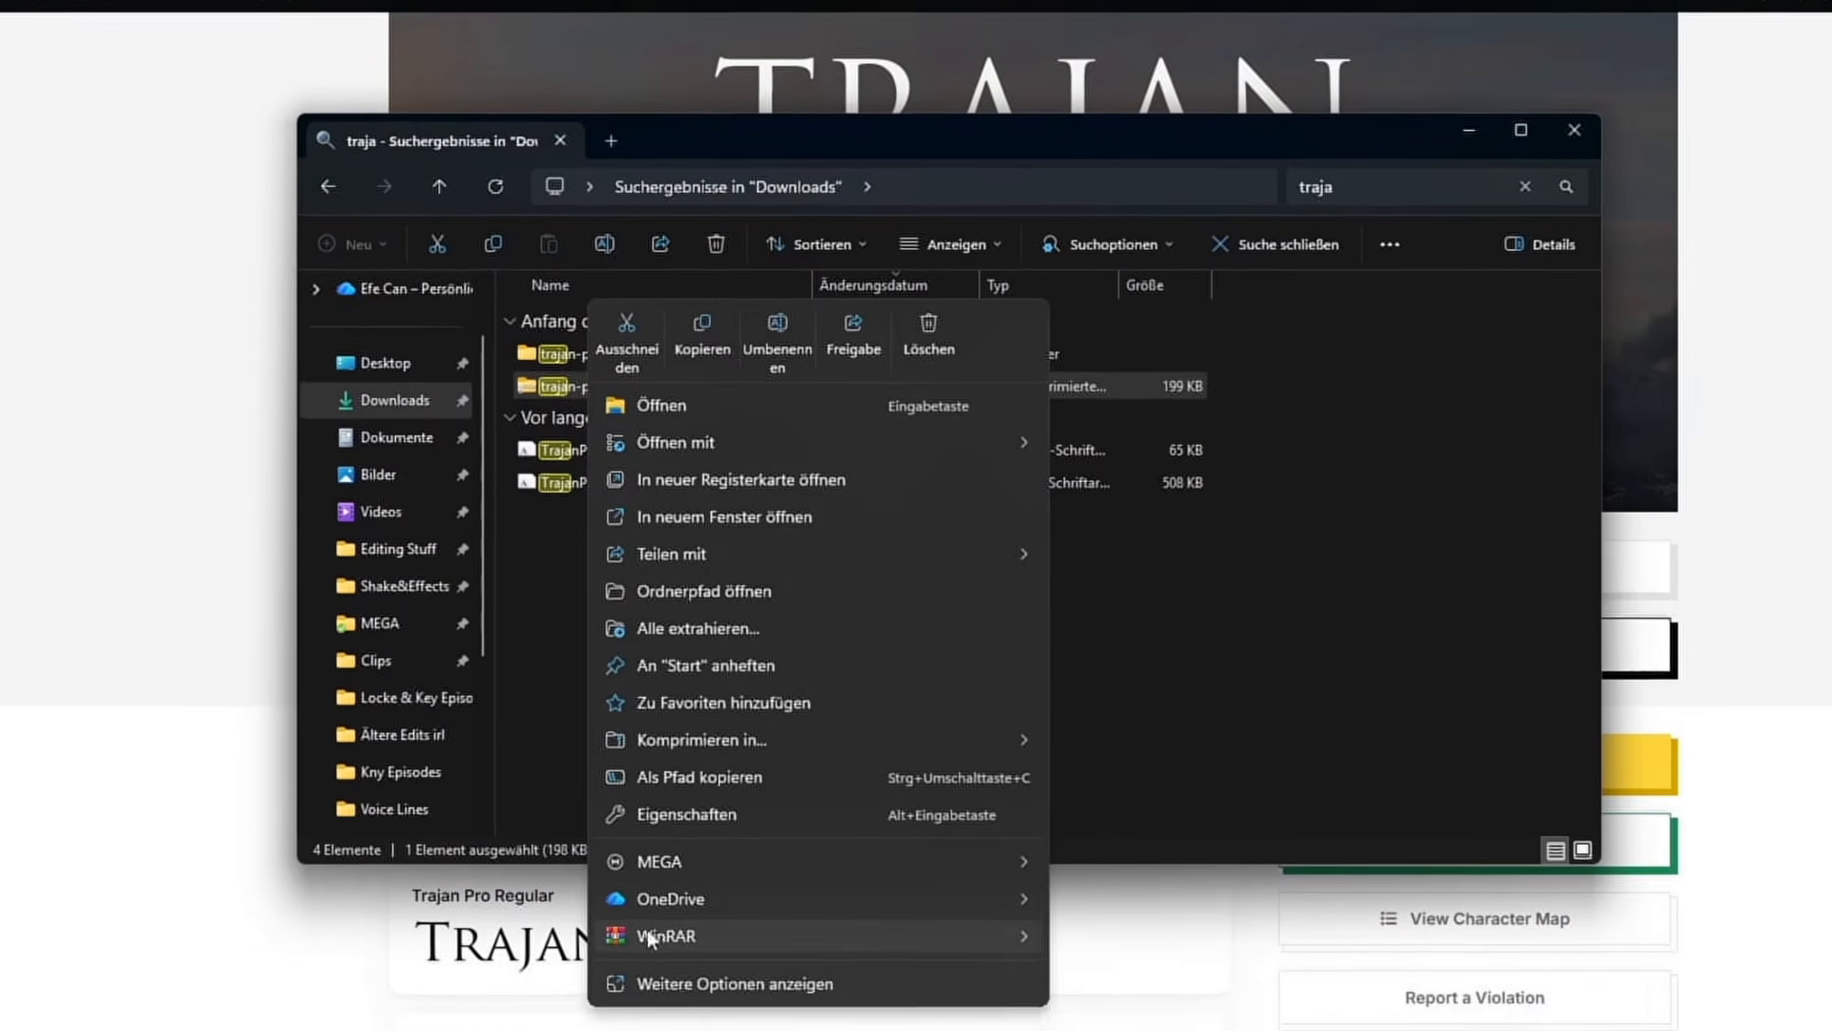
pyautogui.moveTo(687, 962)
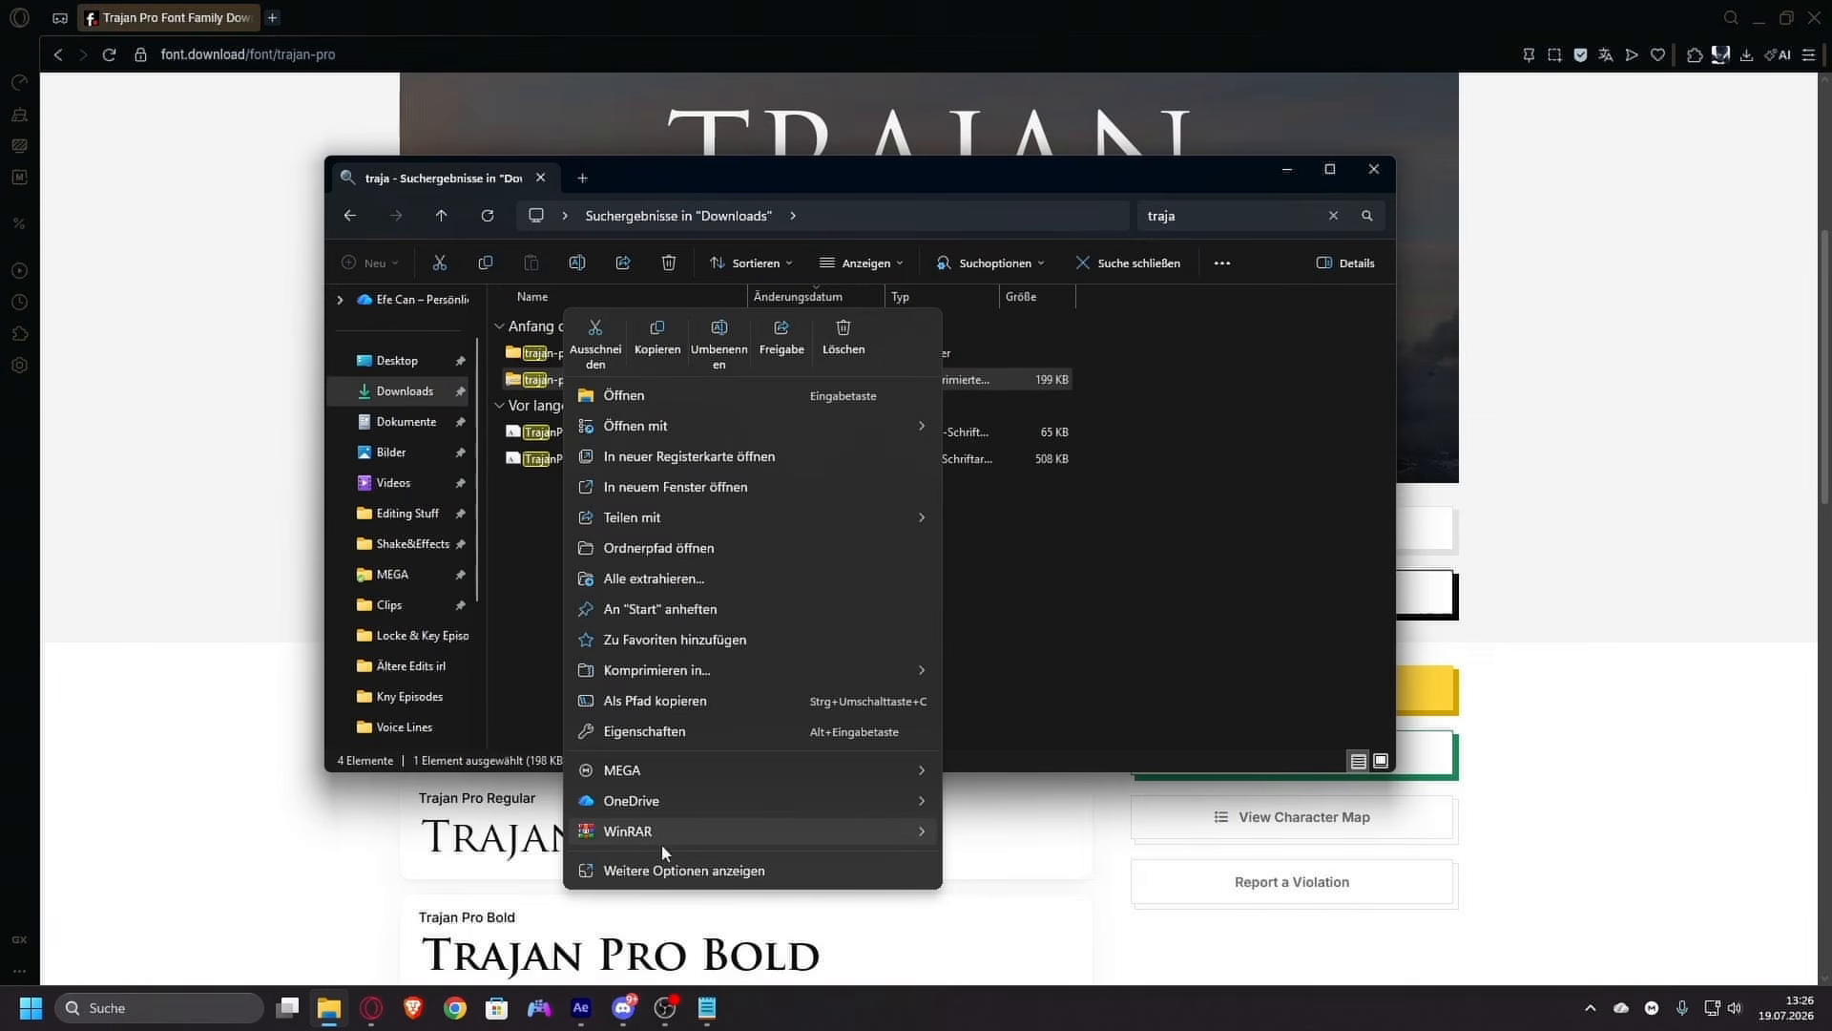
pyautogui.moveTo(840, 852)
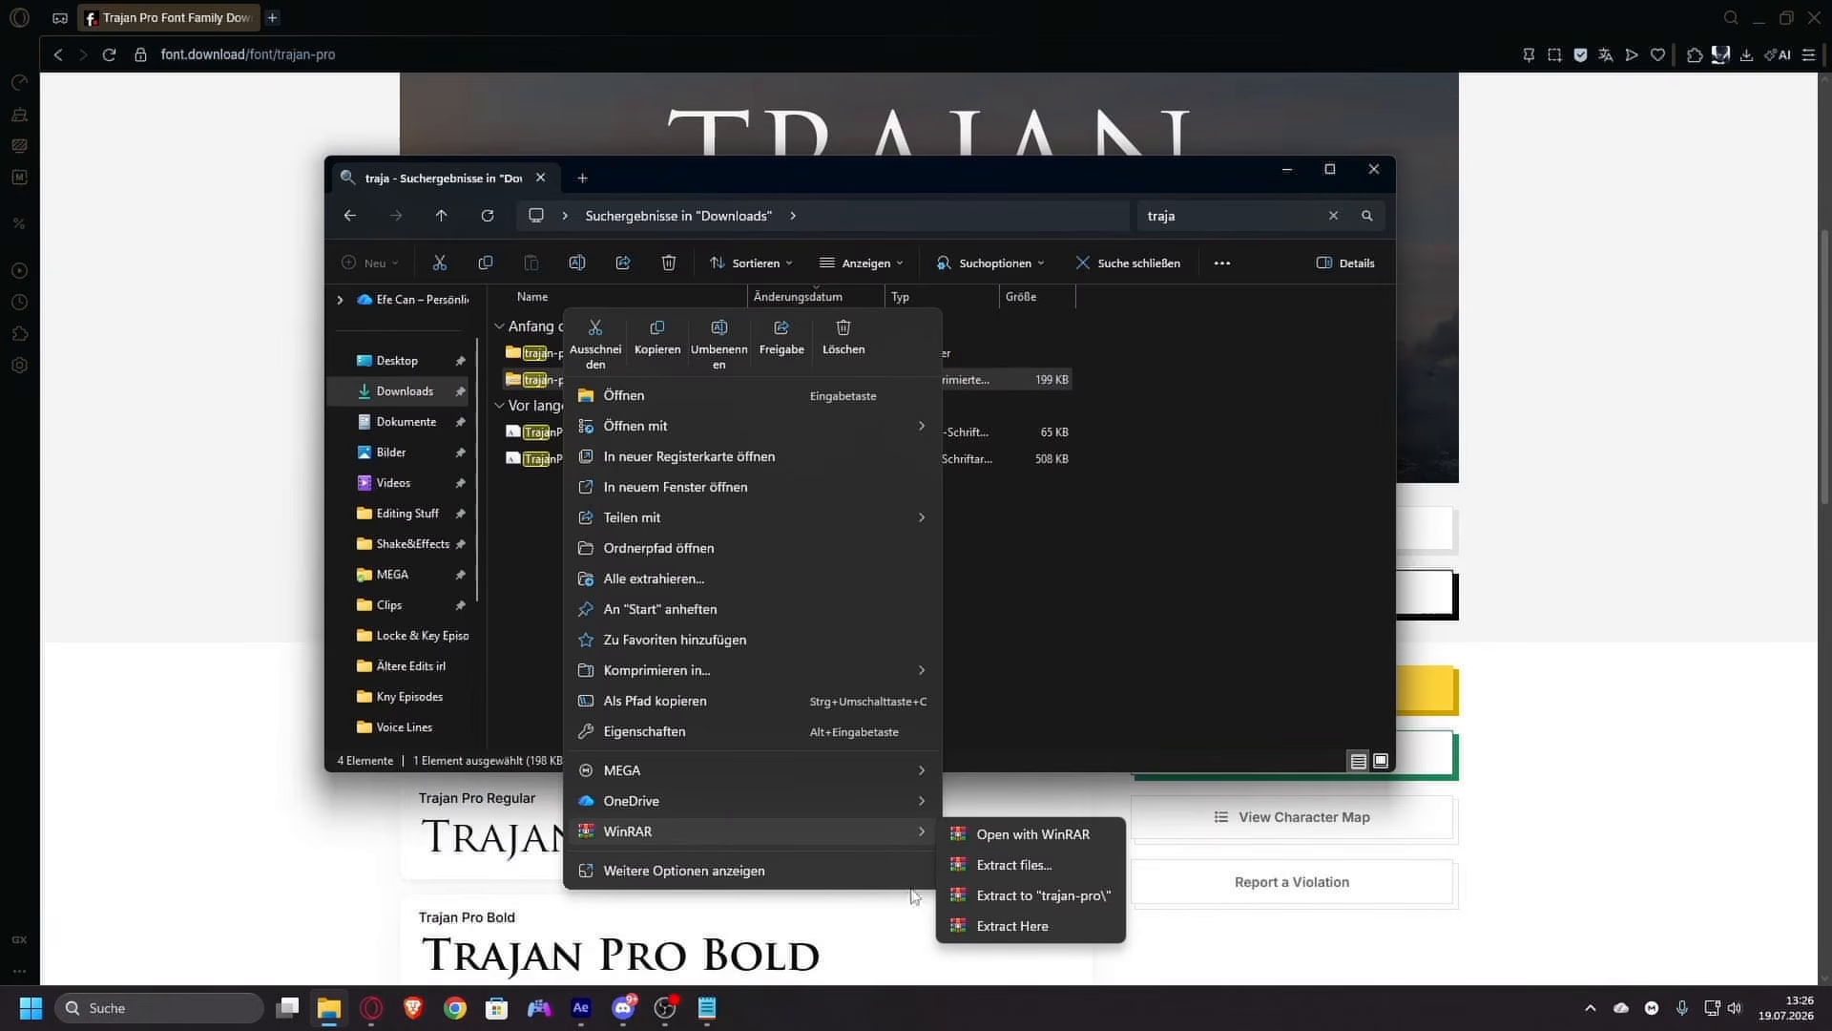
pyautogui.click(1012, 796)
pyautogui.click(339, 1009)
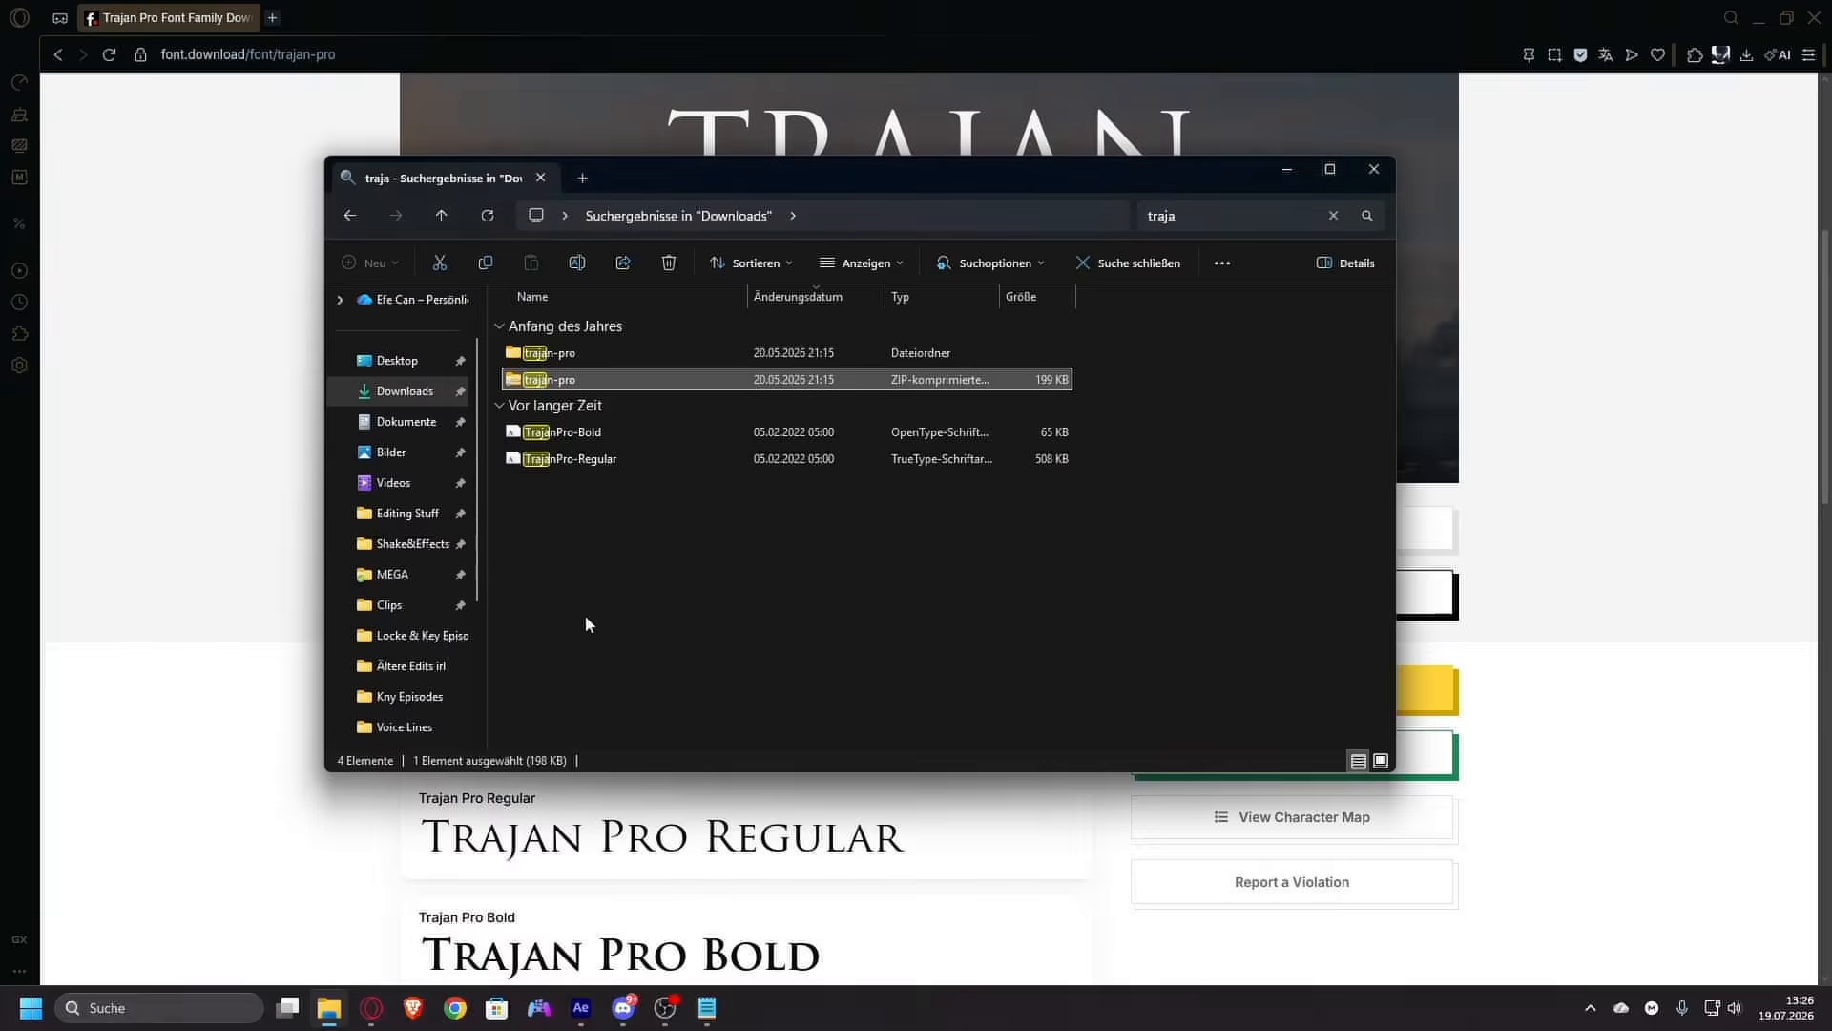
# - Open the extracted trajan-pro folder and look over its two font files
pyautogui.click(539, 358)
pyautogui.doubleClick(557, 355)
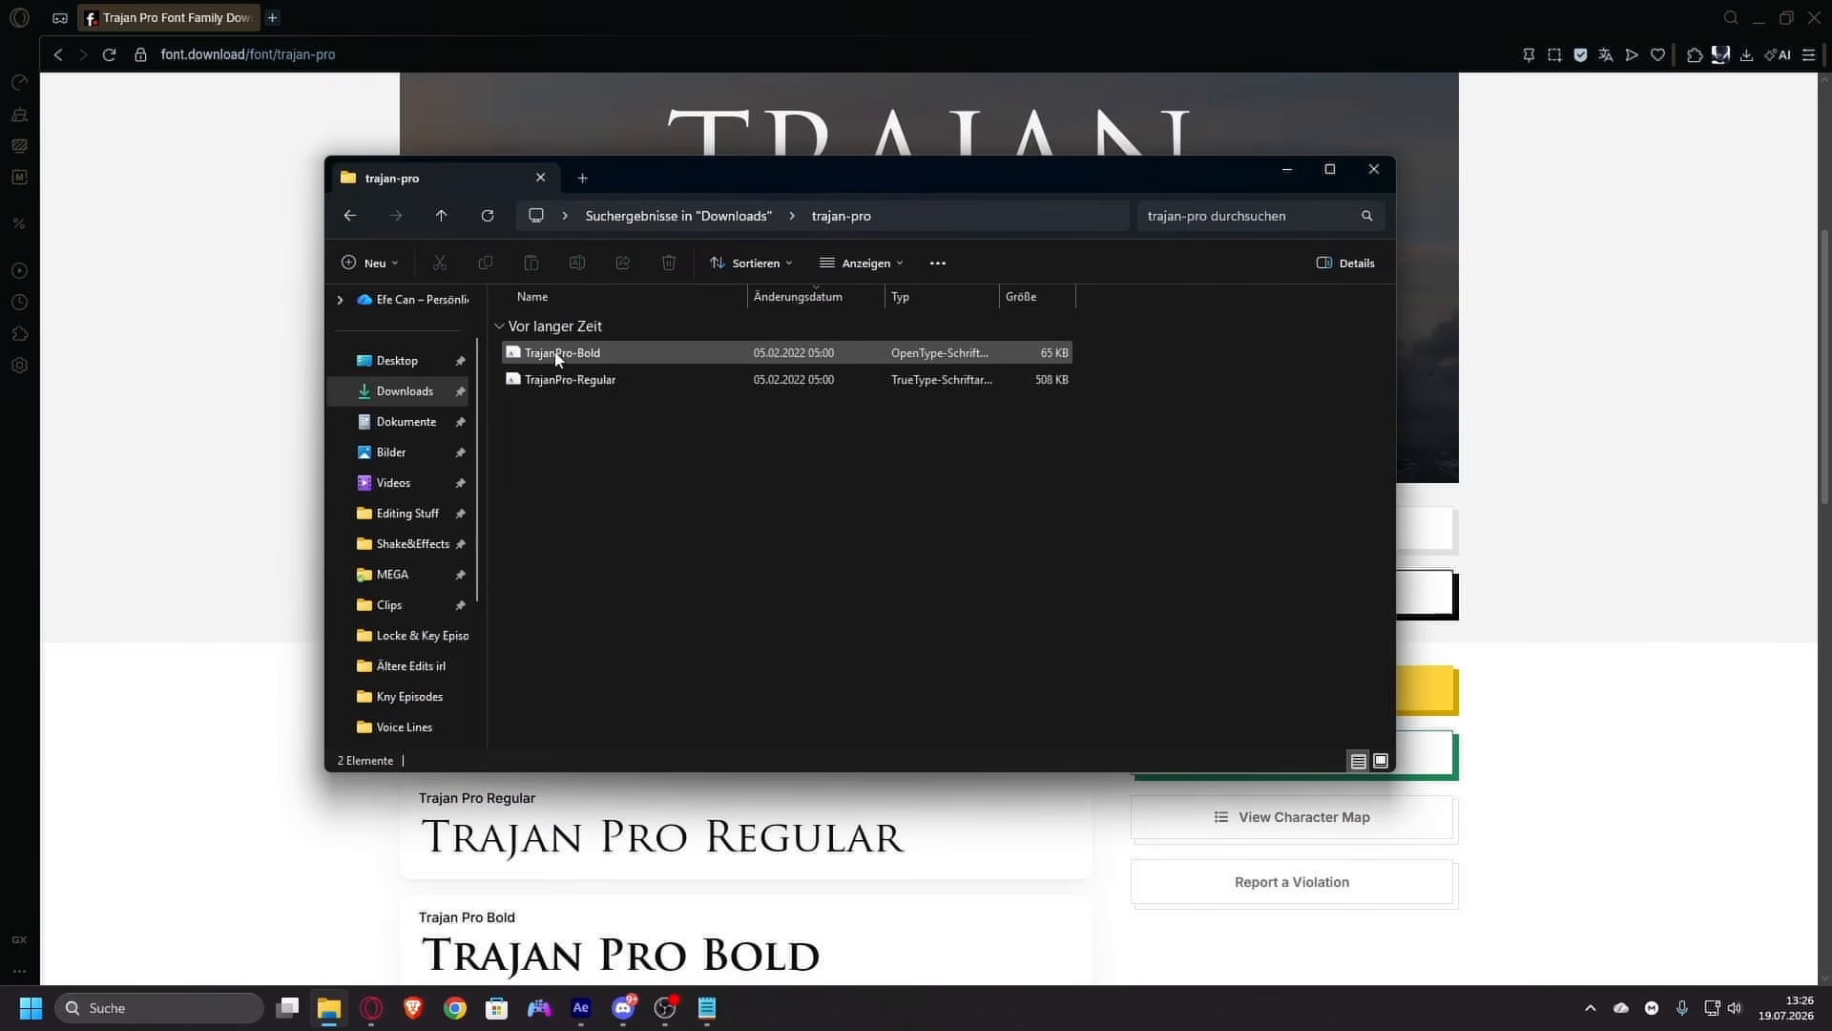
pyautogui.moveTo(540, 412); pyautogui.dragTo(1107, 330)
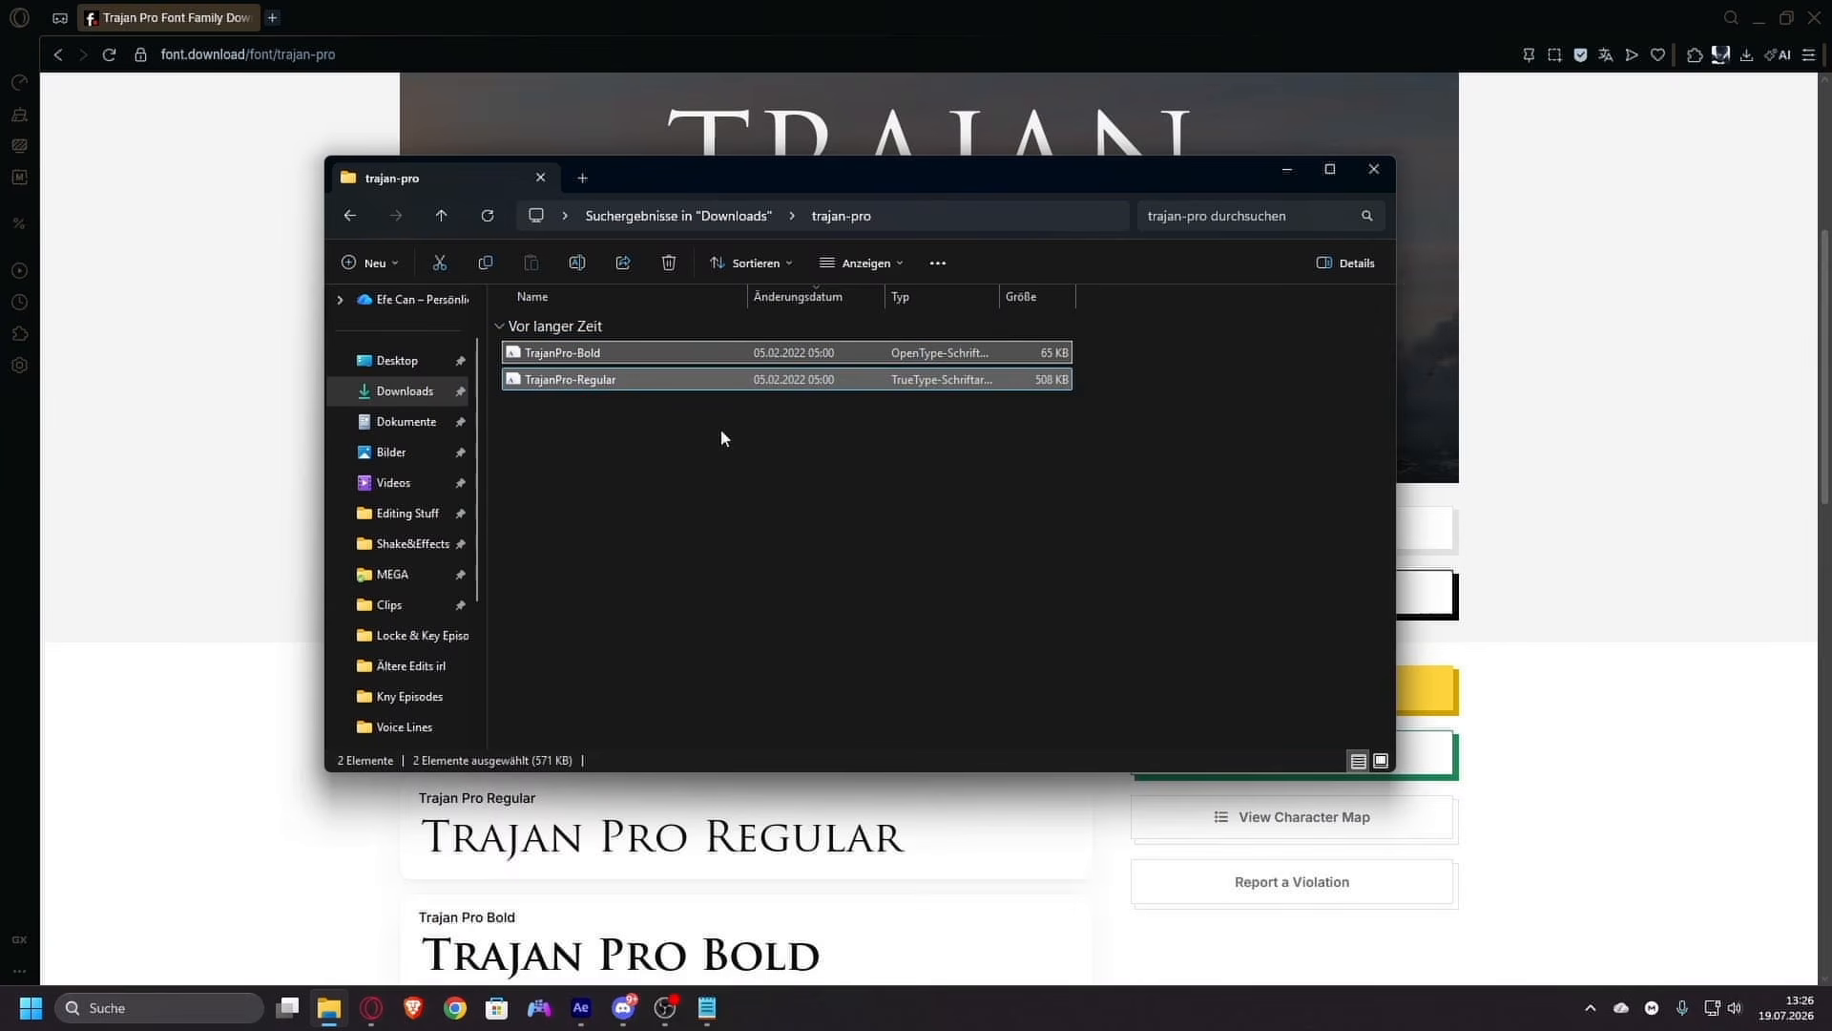
pyautogui.click(668, 424)
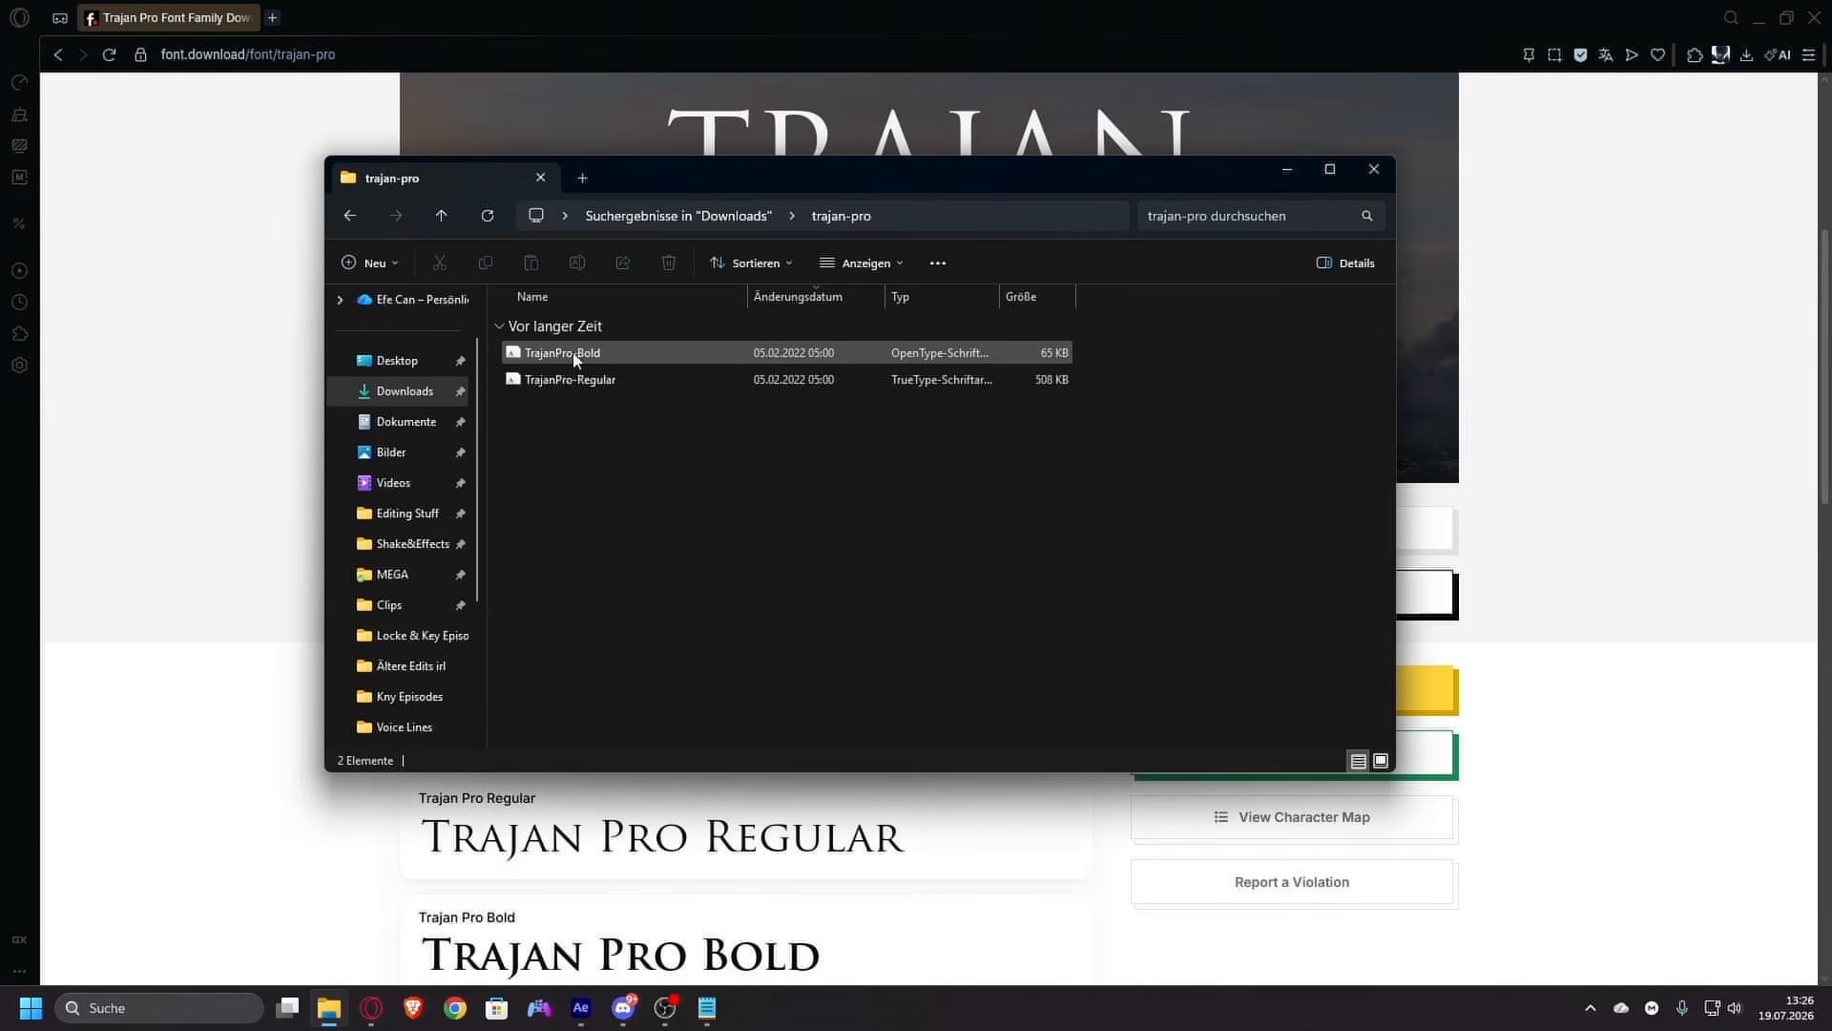
# - Open the TrajanPro-Bold font file, install the font and close its preview
pyautogui.doubleClick(604, 354)
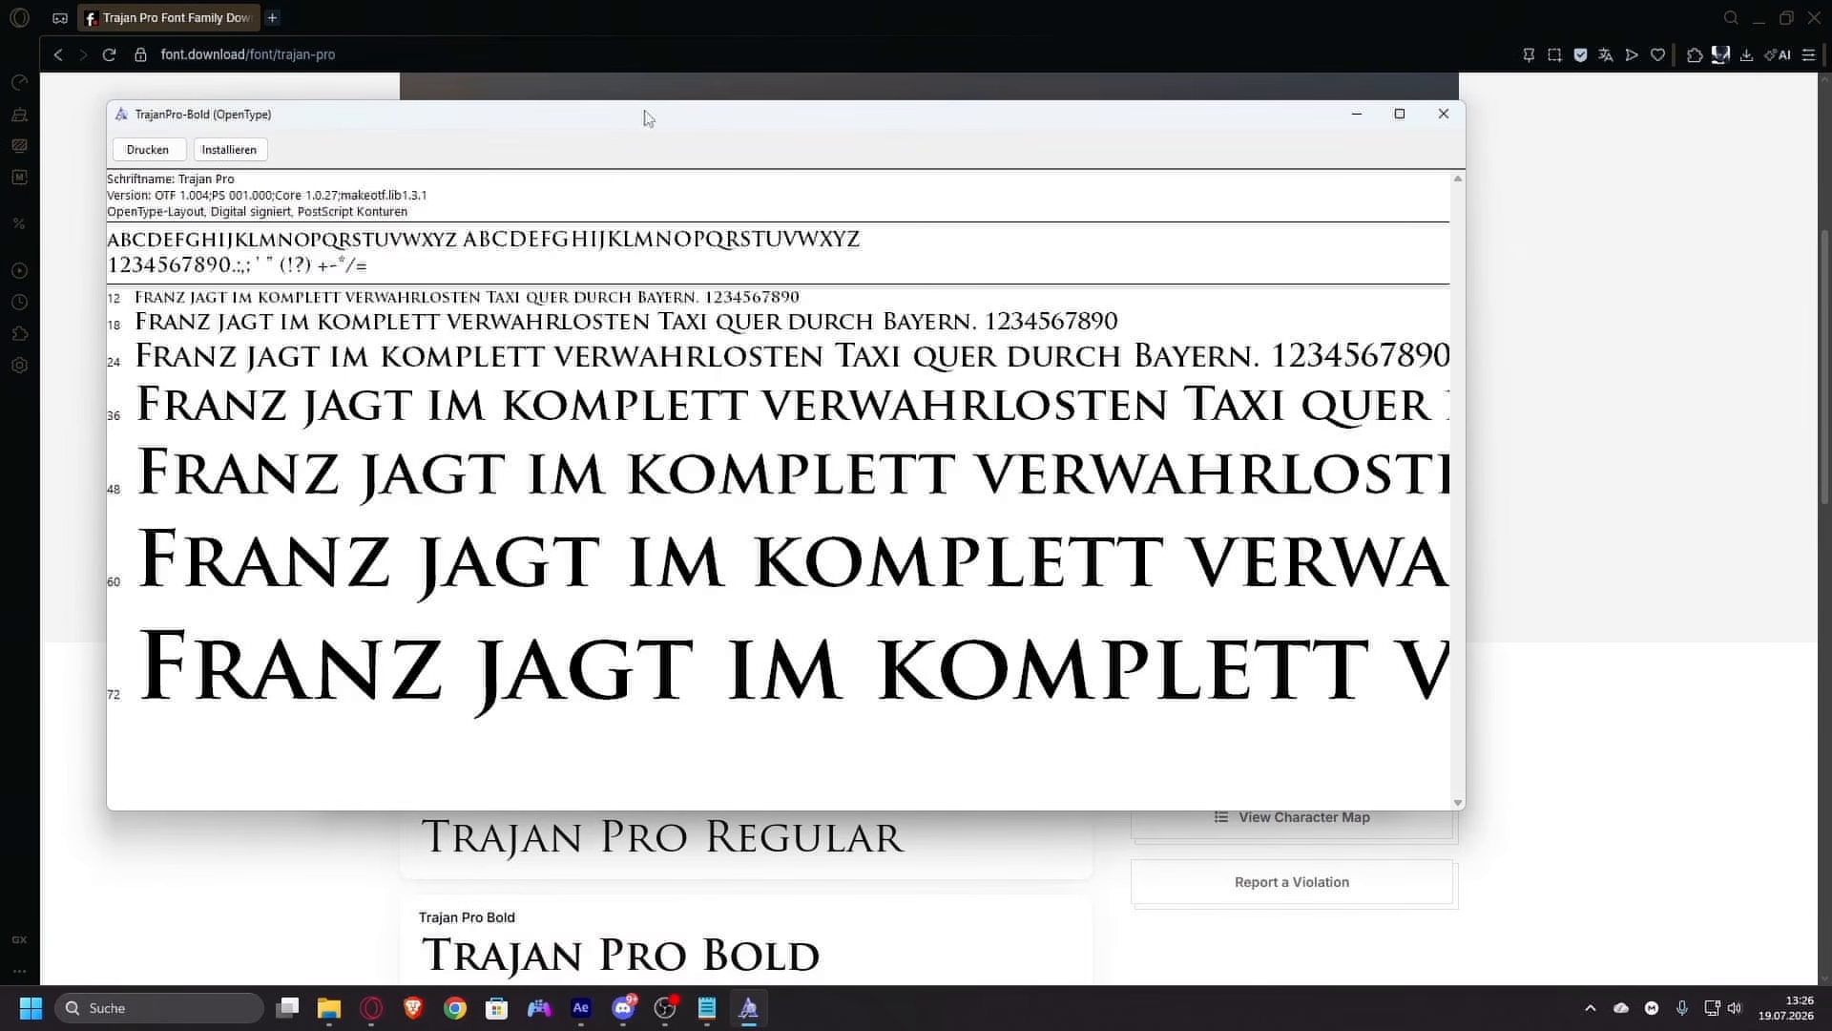
pyautogui.moveTo(645, 117); pyautogui.dragTo(722, 115)
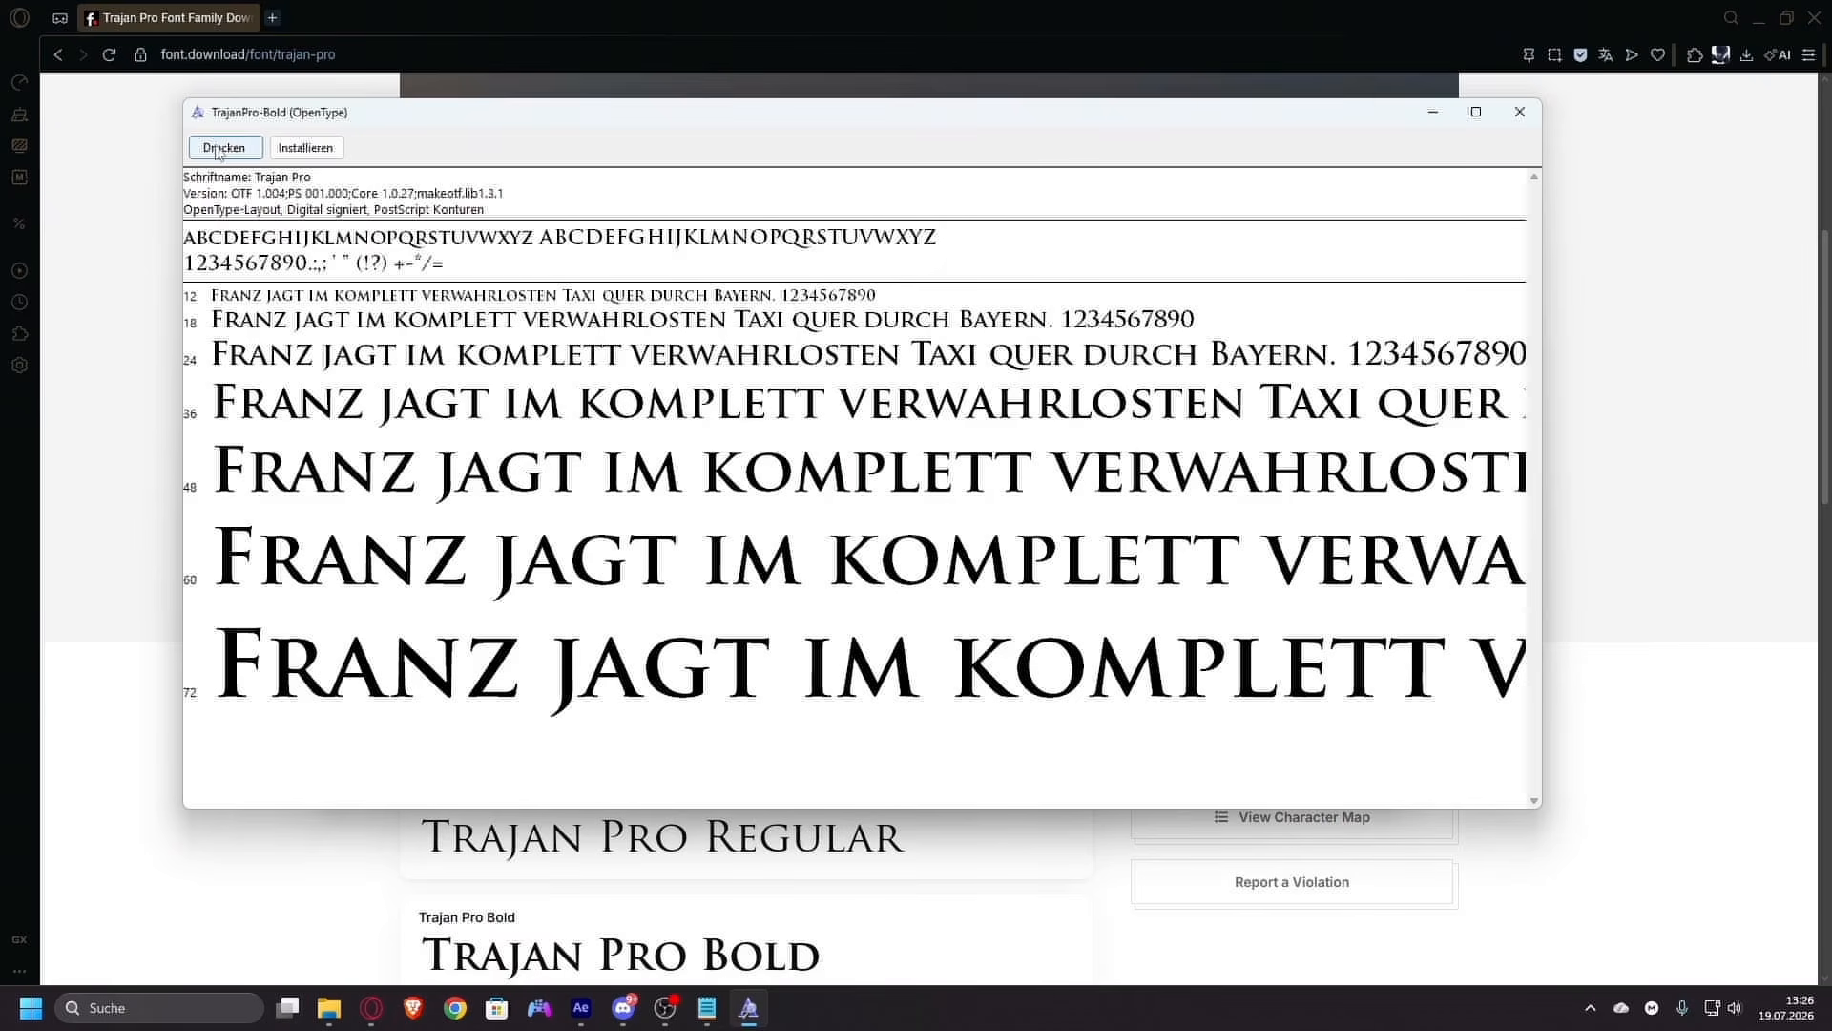
pyautogui.click(296, 148)
pyautogui.click(1520, 112)
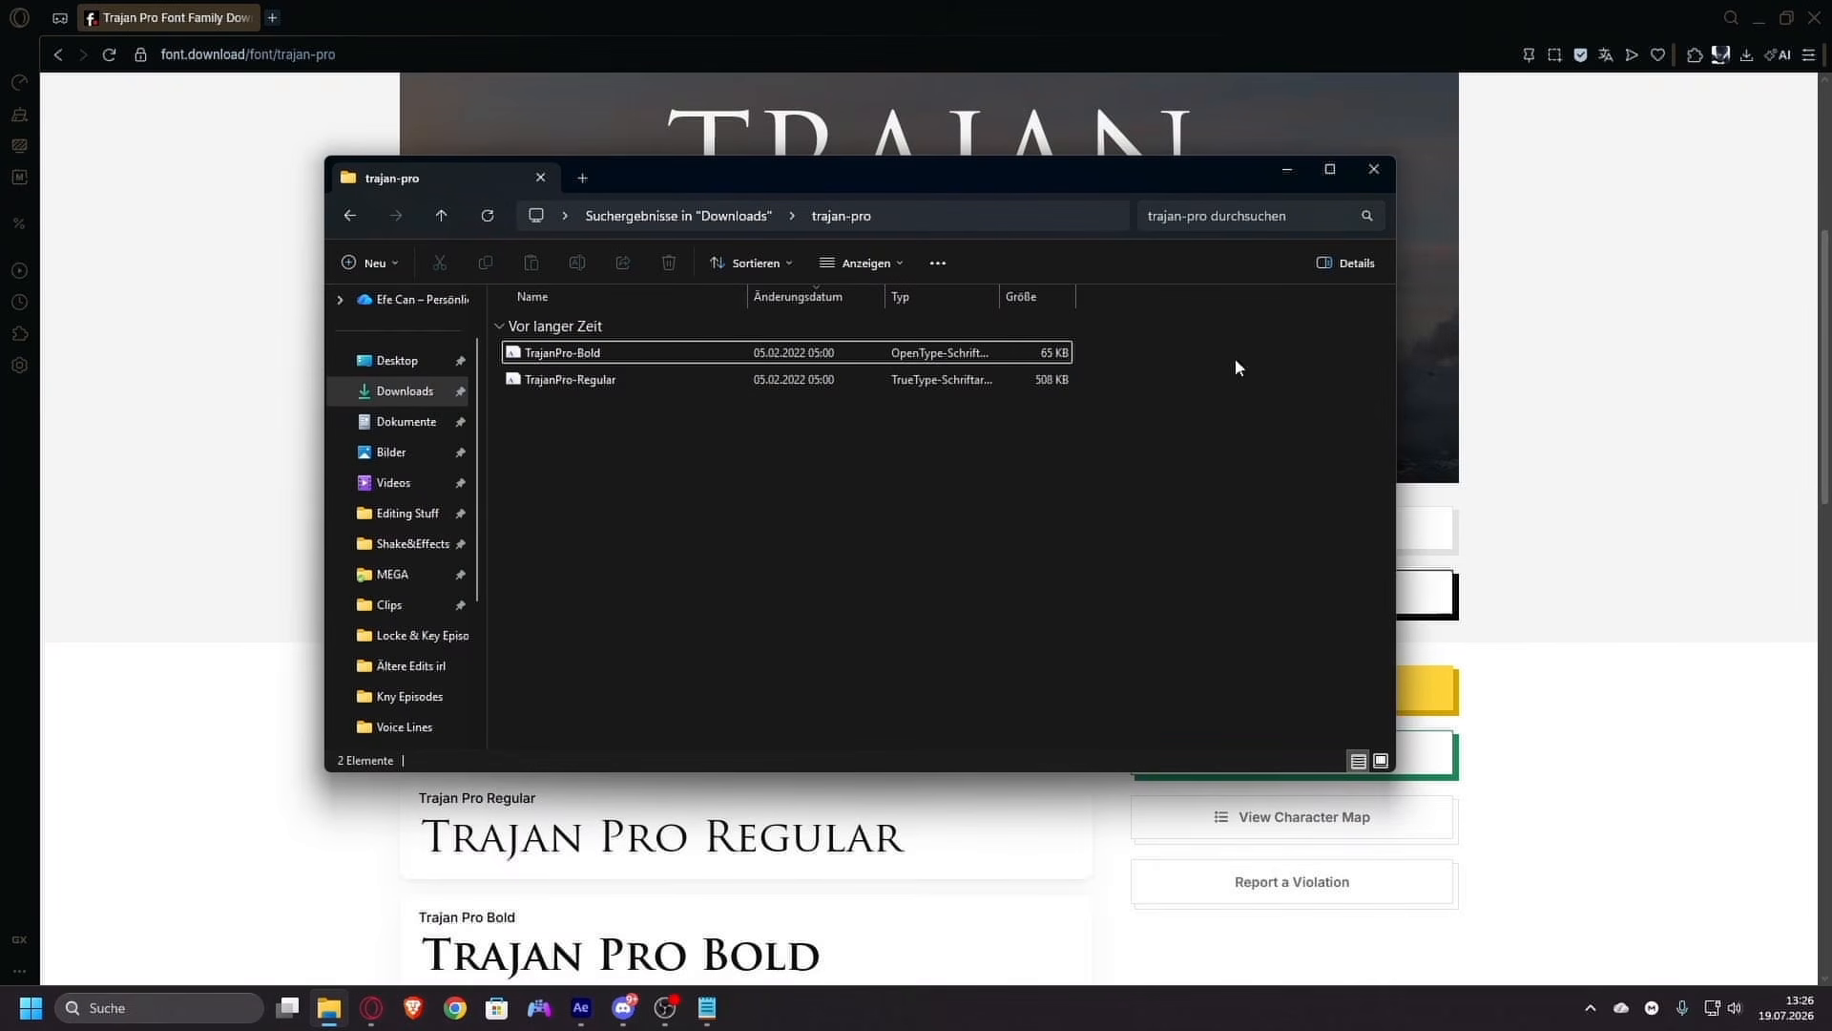
# - Close the trajan-pro folder window and switch back to After Effects
pyautogui.click(1375, 172)
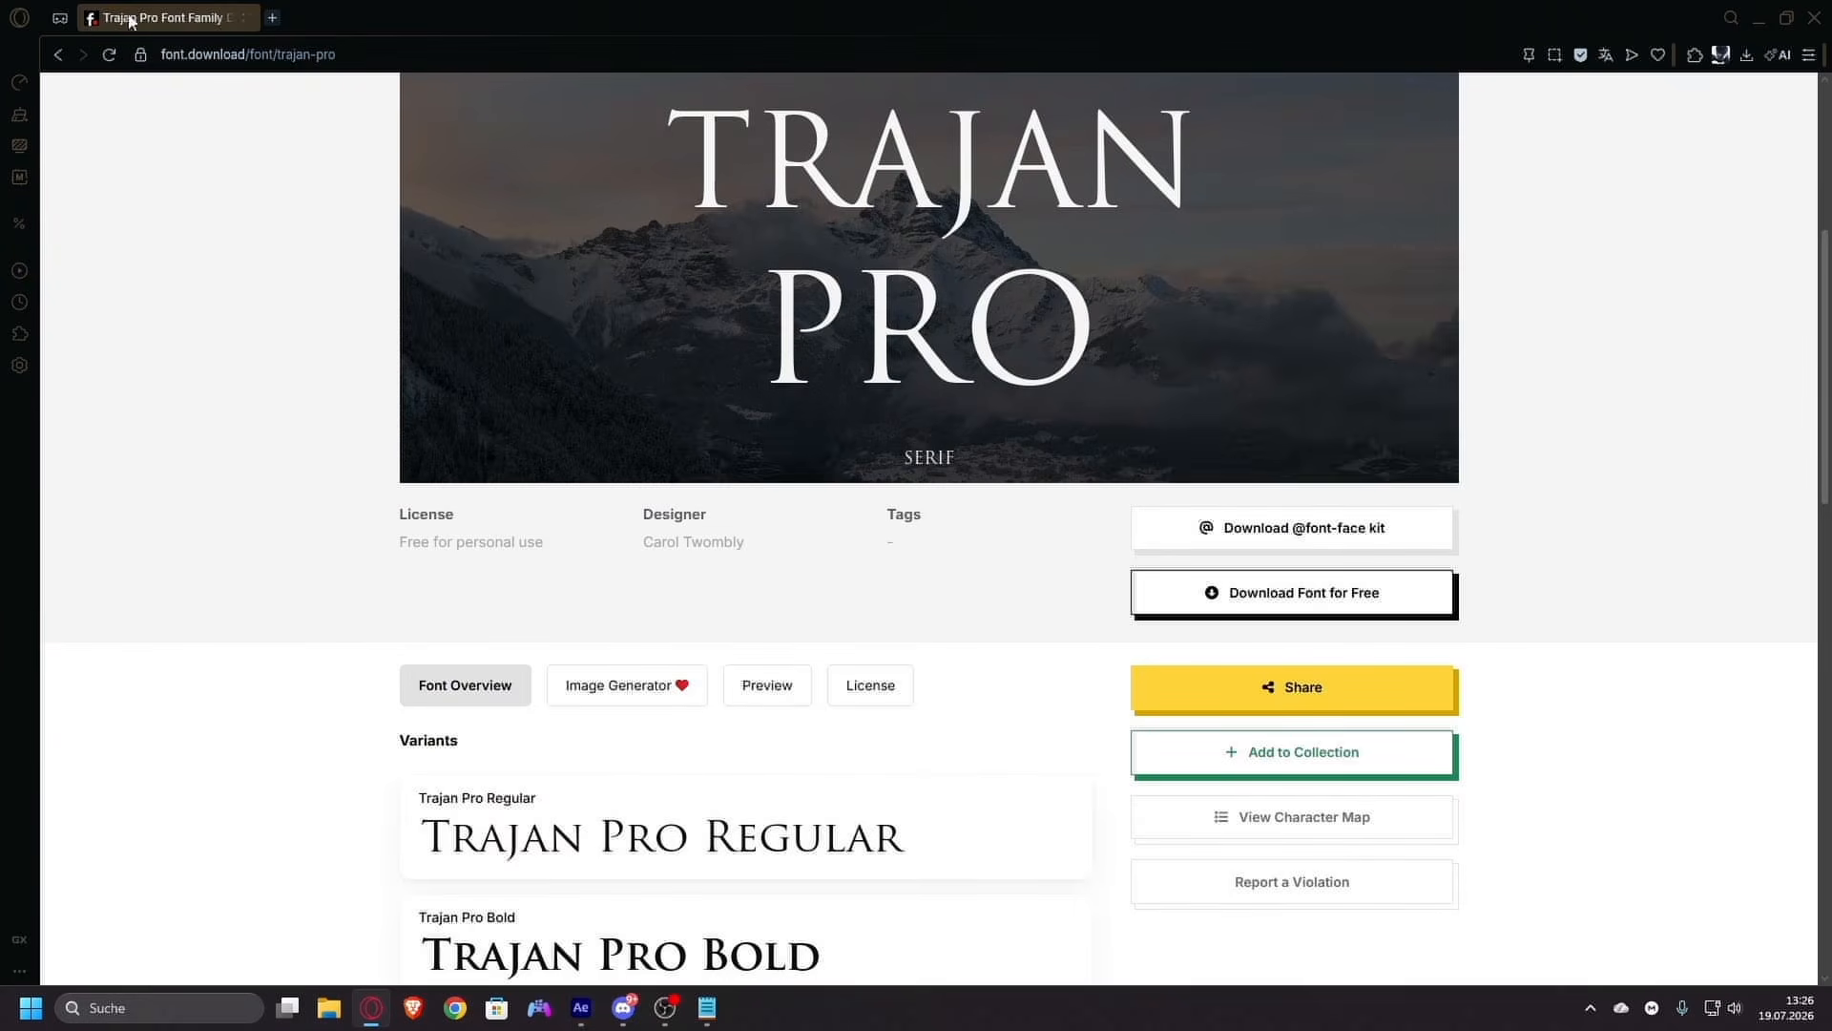
pyautogui.click(1749, 23)
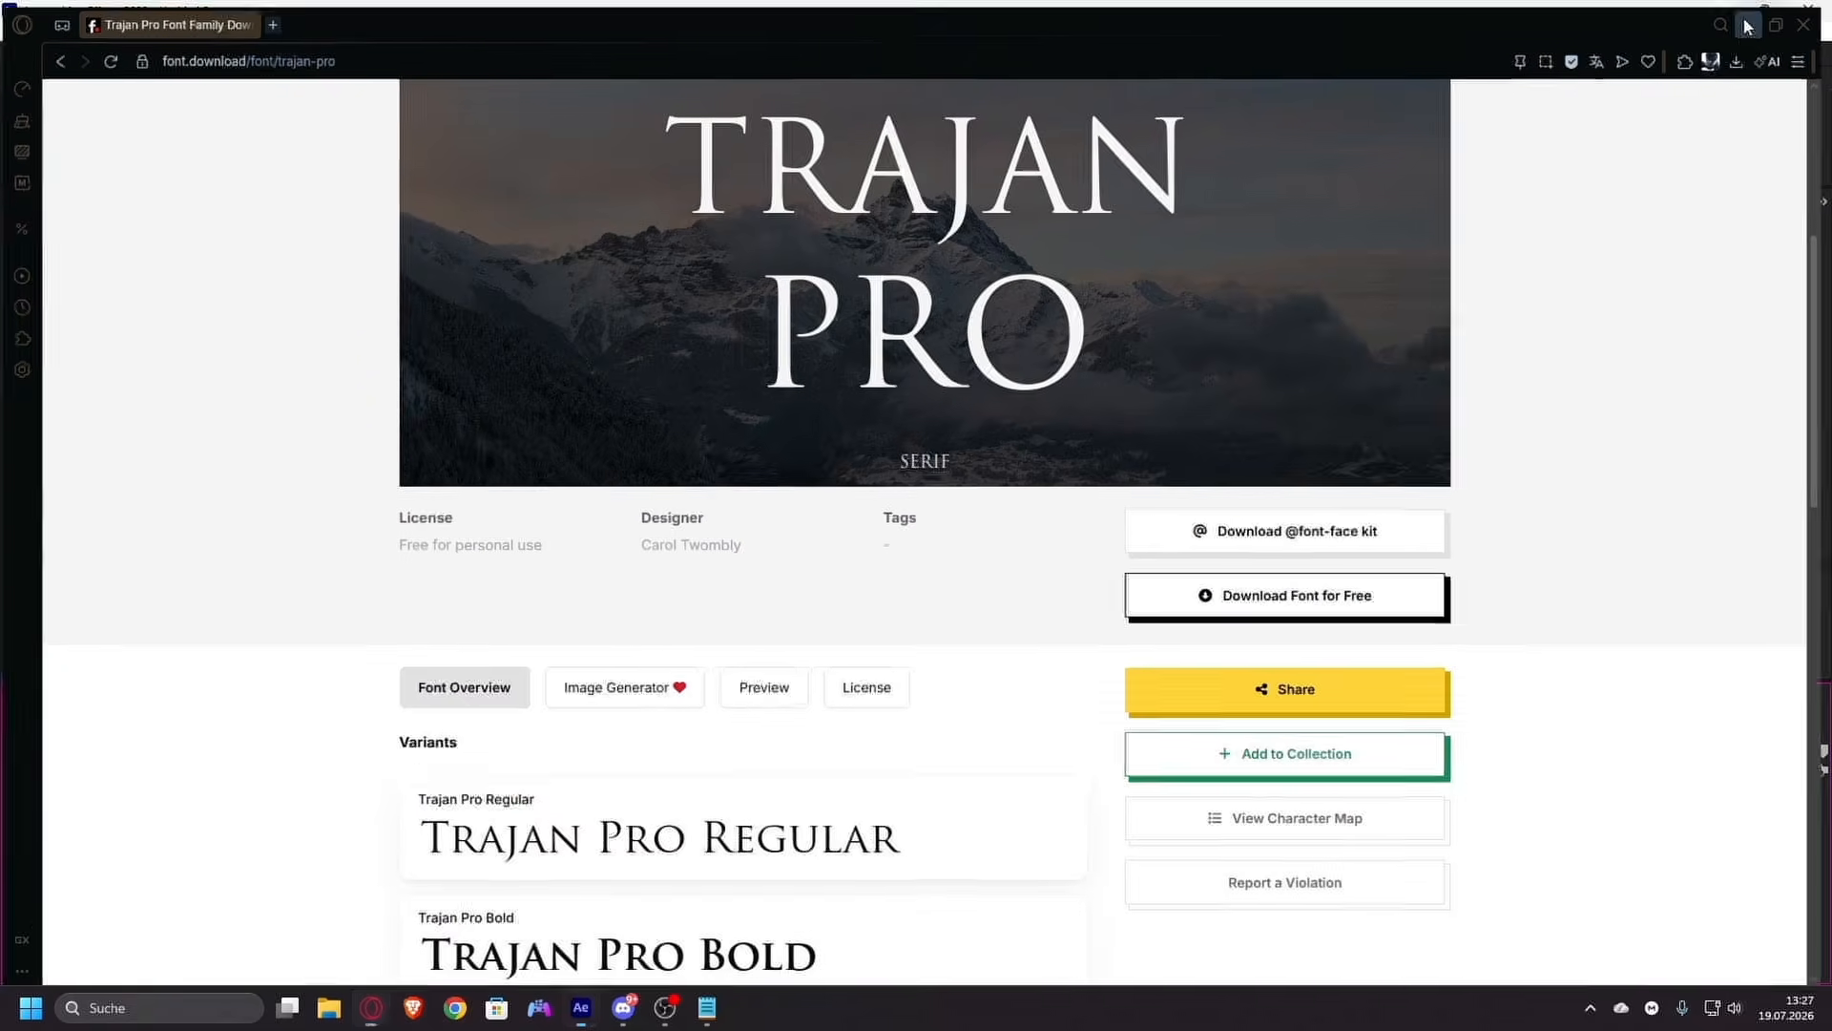
# - Apply the Fade Up Words preset to the NOW YOU HAVE TO BECOME A DEMON text layer
pyautogui.click(859, 771)
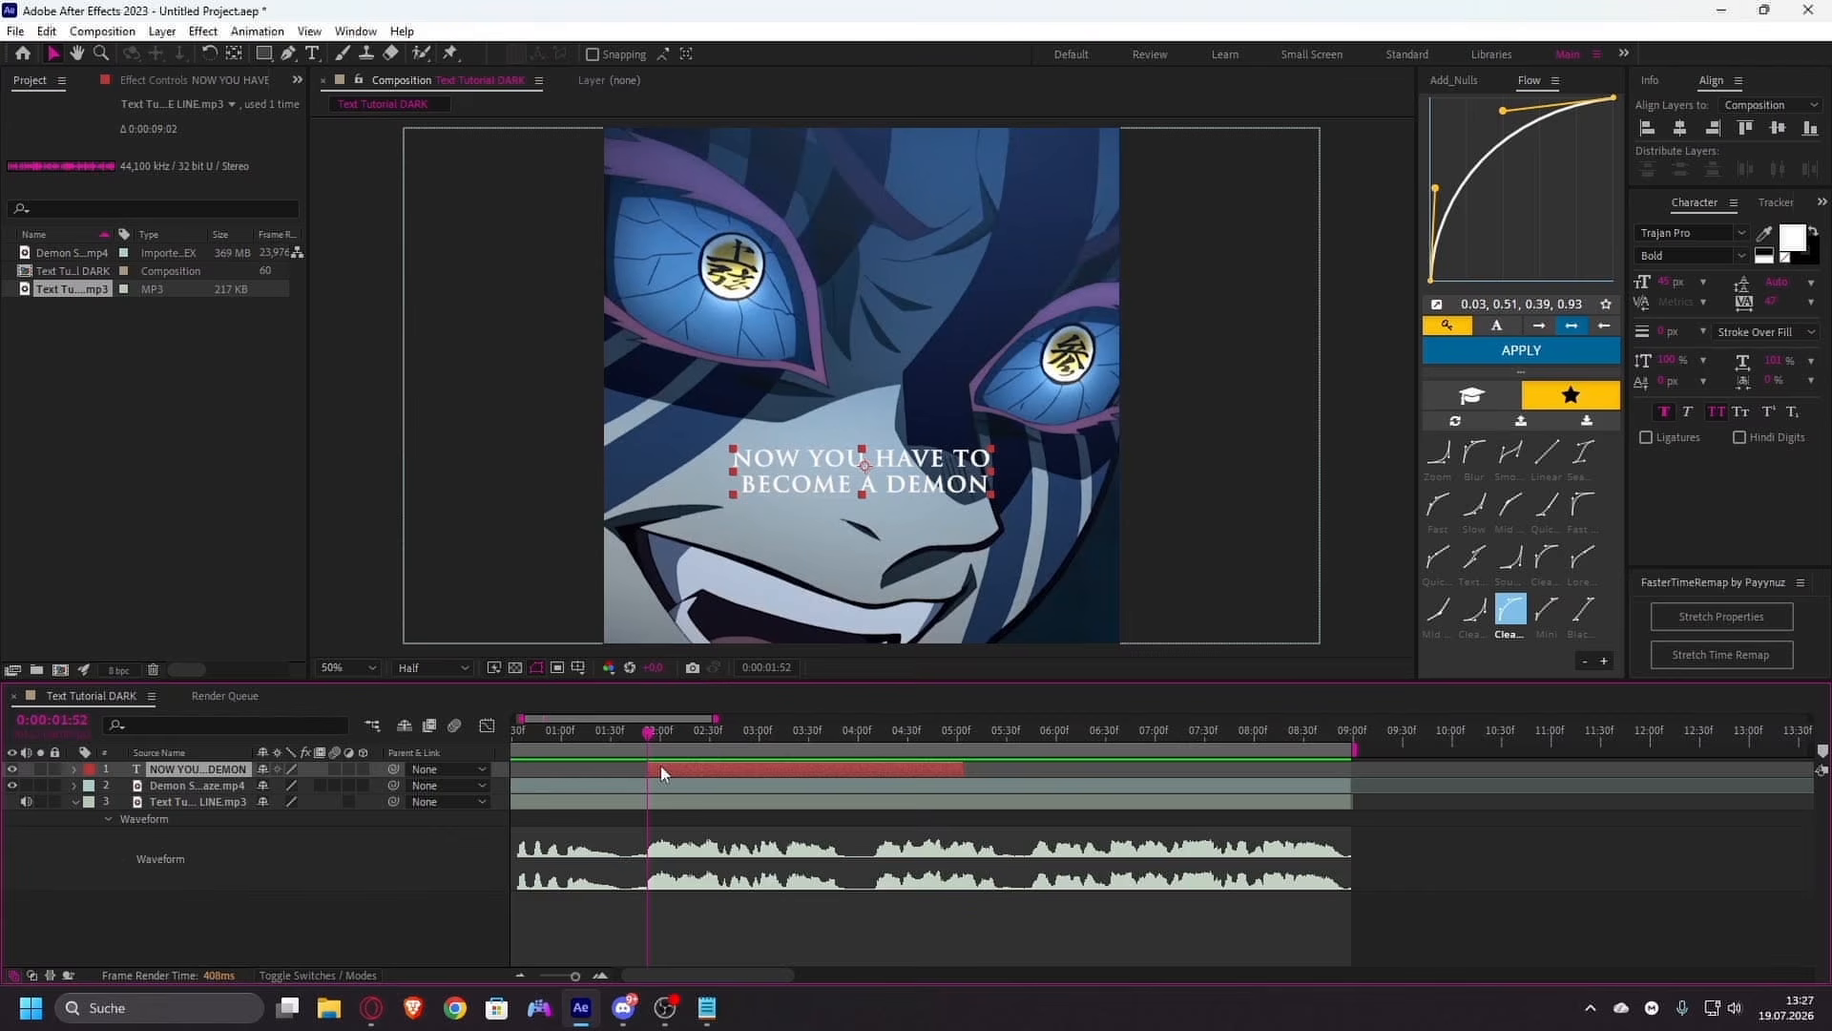
pyautogui.hotkey('ctrl', 'space')
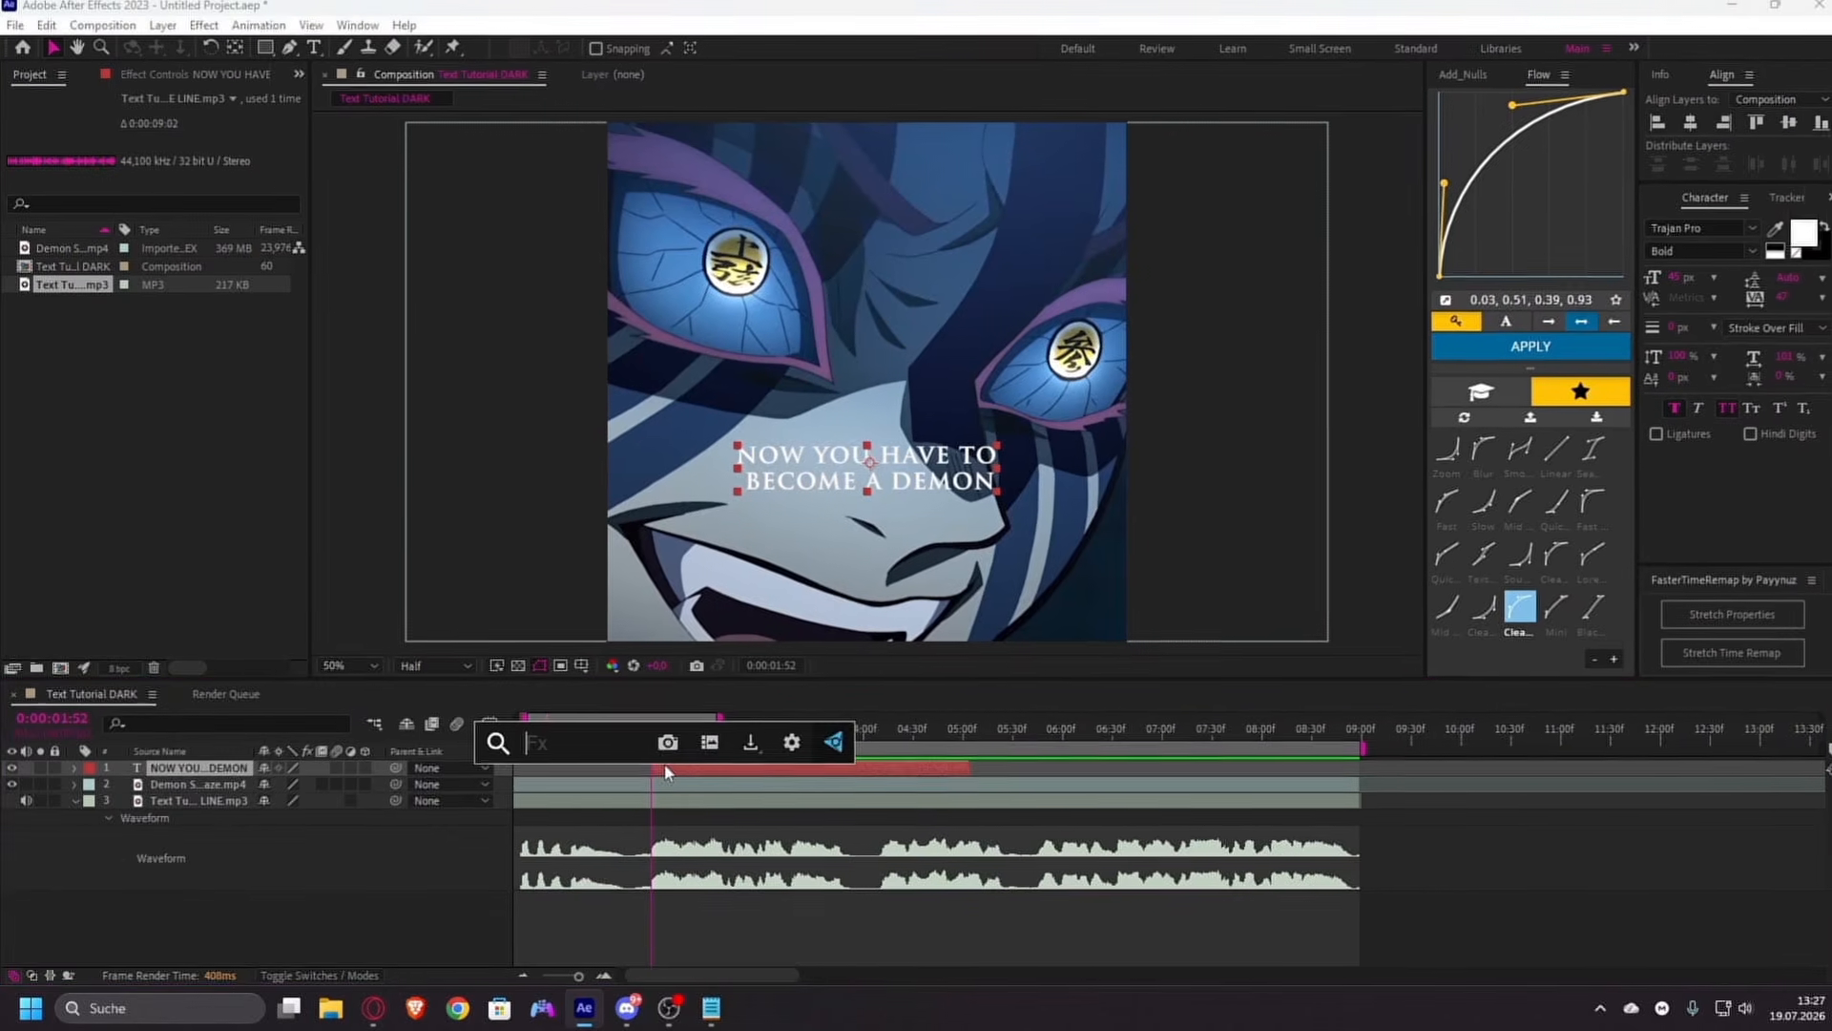
pyautogui.write('fade up words')
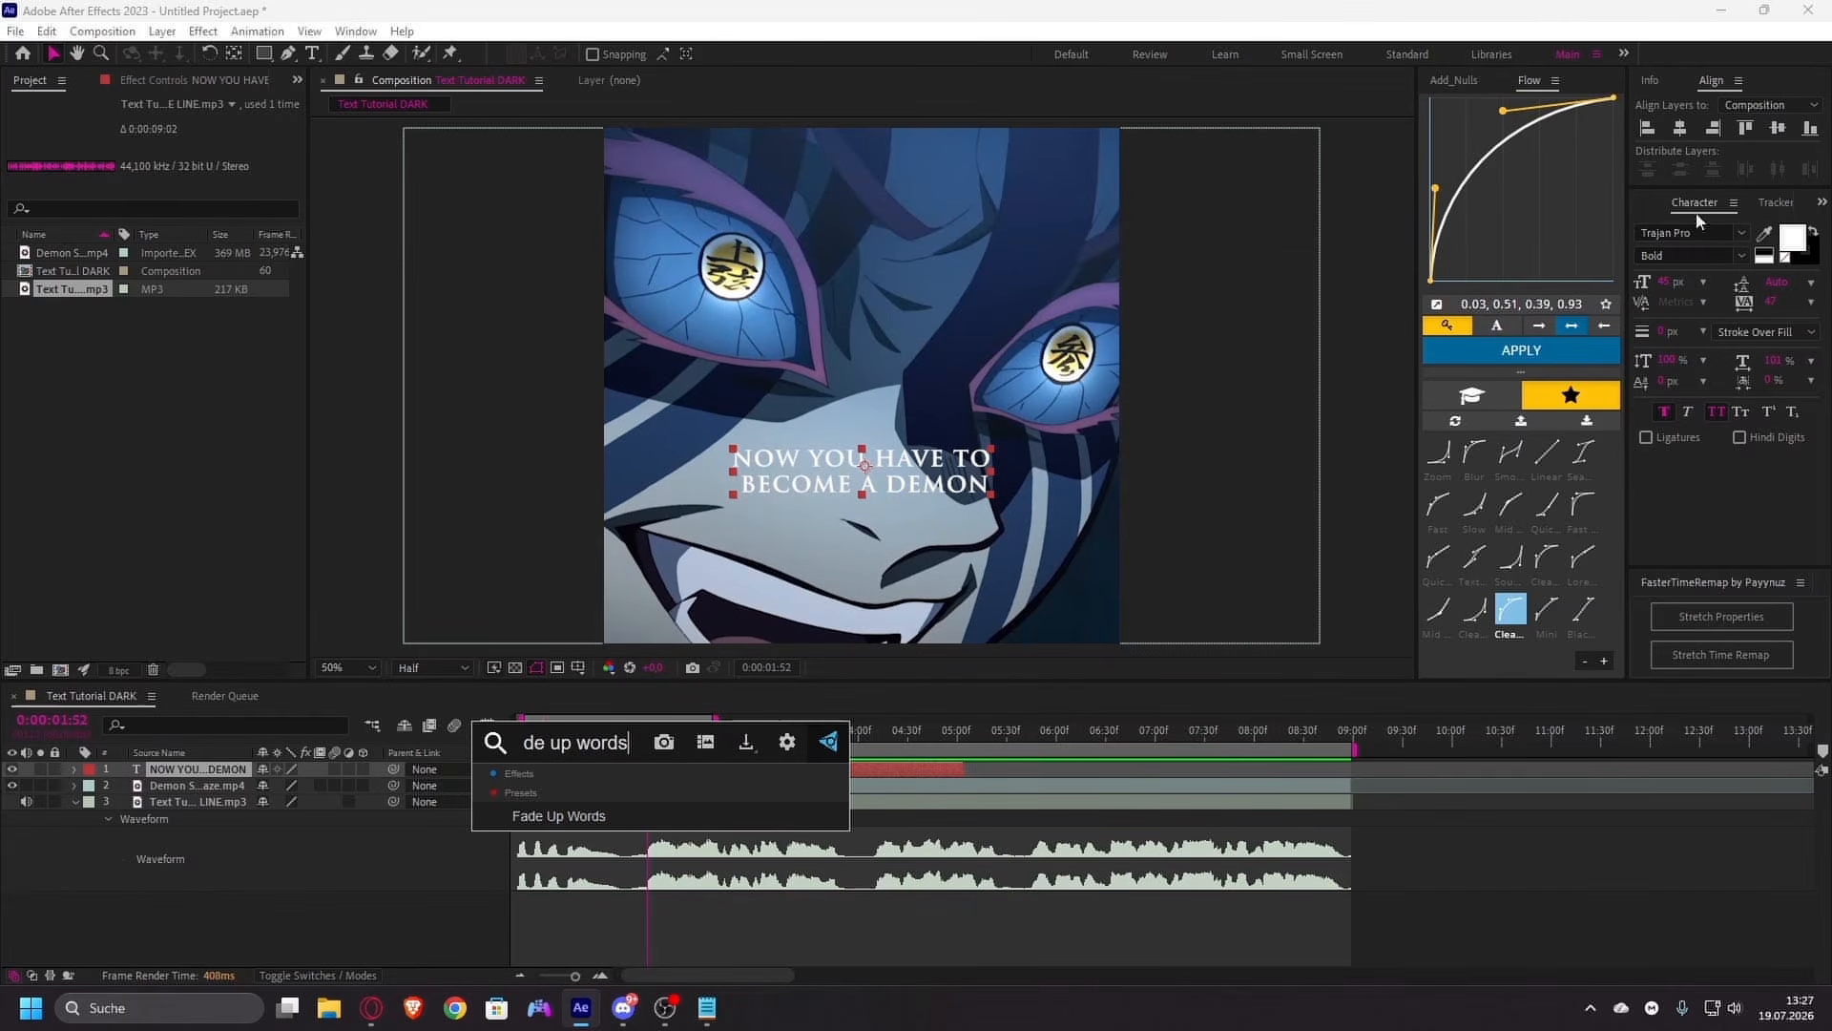
pyautogui.press('Return')
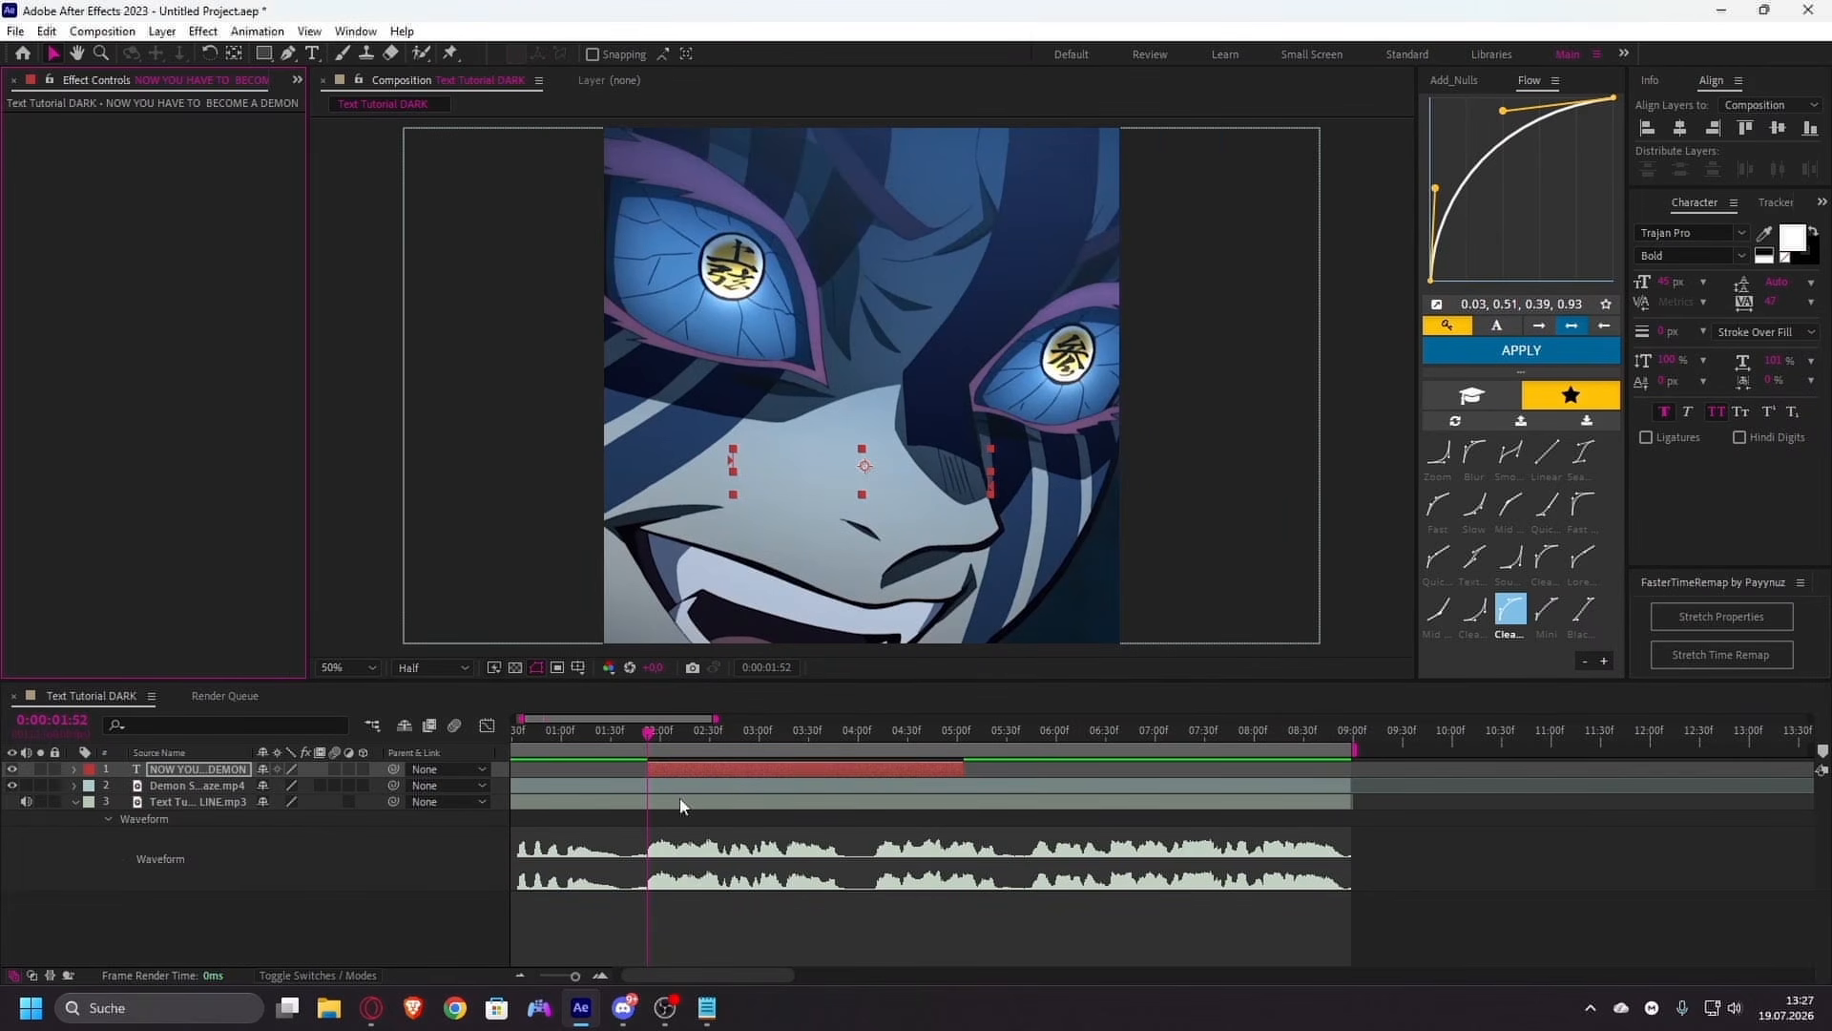
# - Reveal the text layer's Range Selector keyframes and move the current time to the second Start keyframe at 0:00:03:03
pyautogui.press('u')
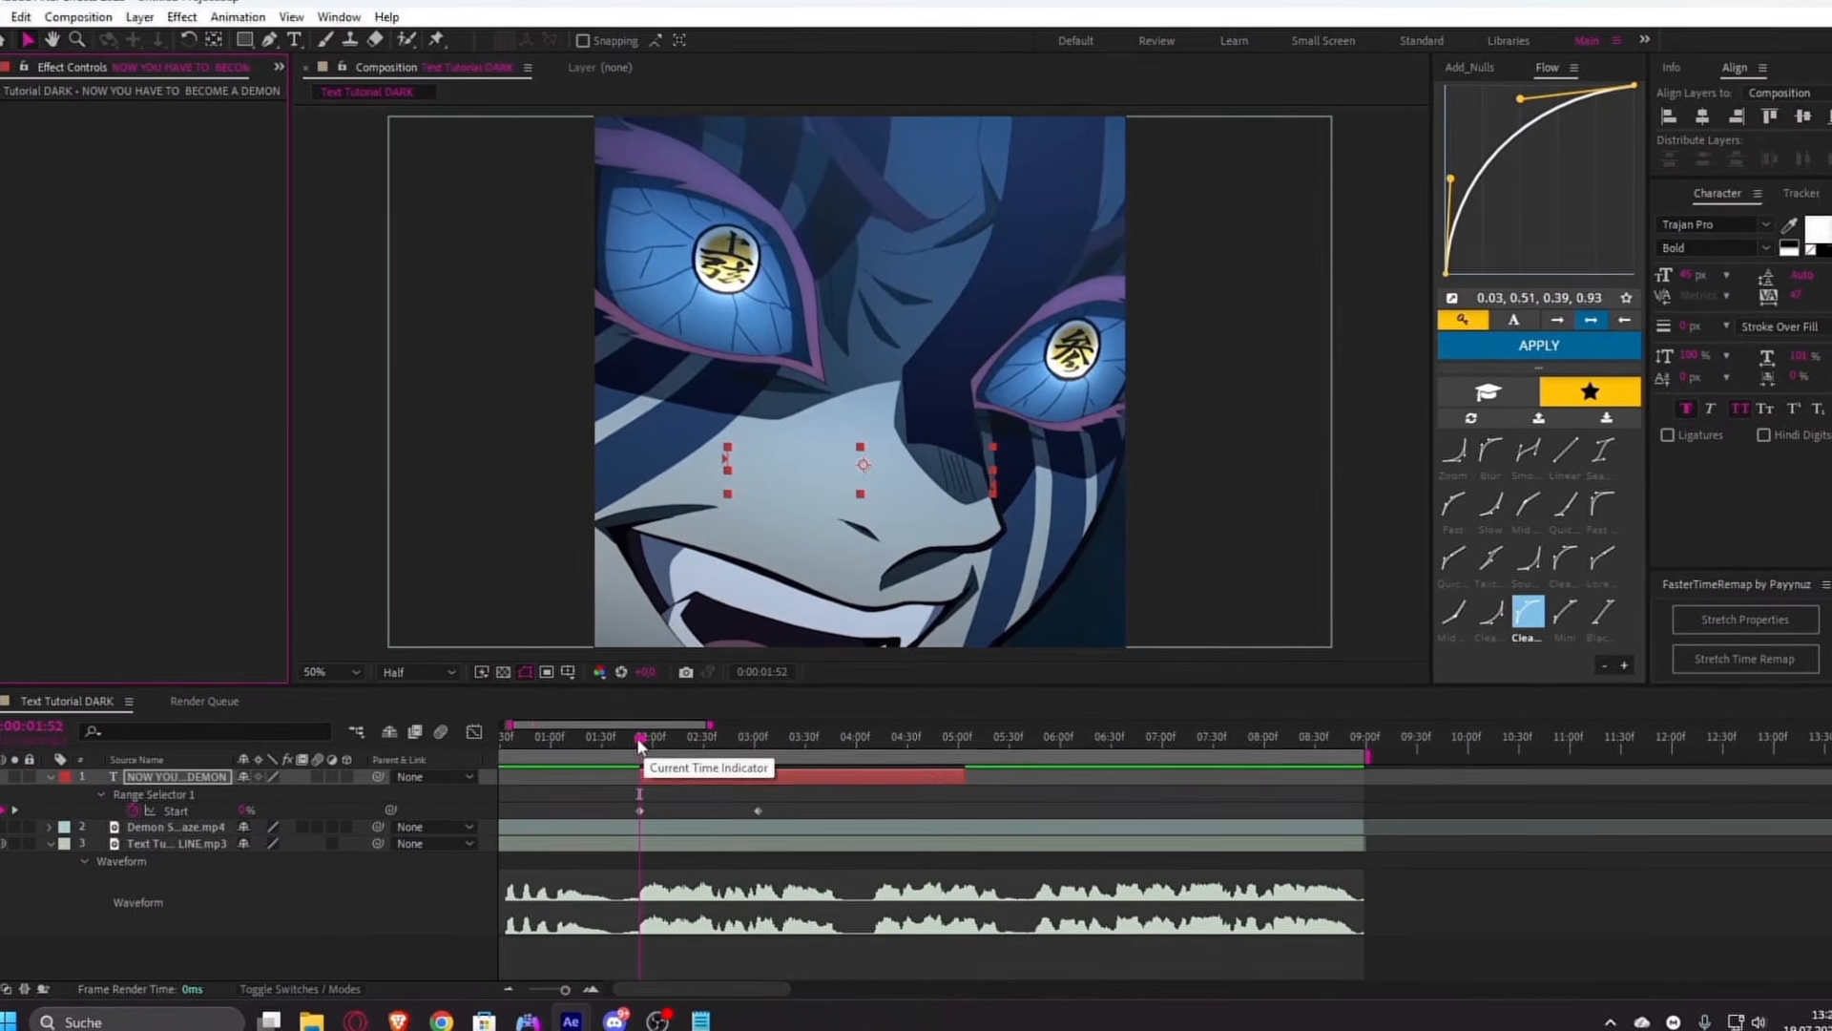
pyautogui.click(668, 800)
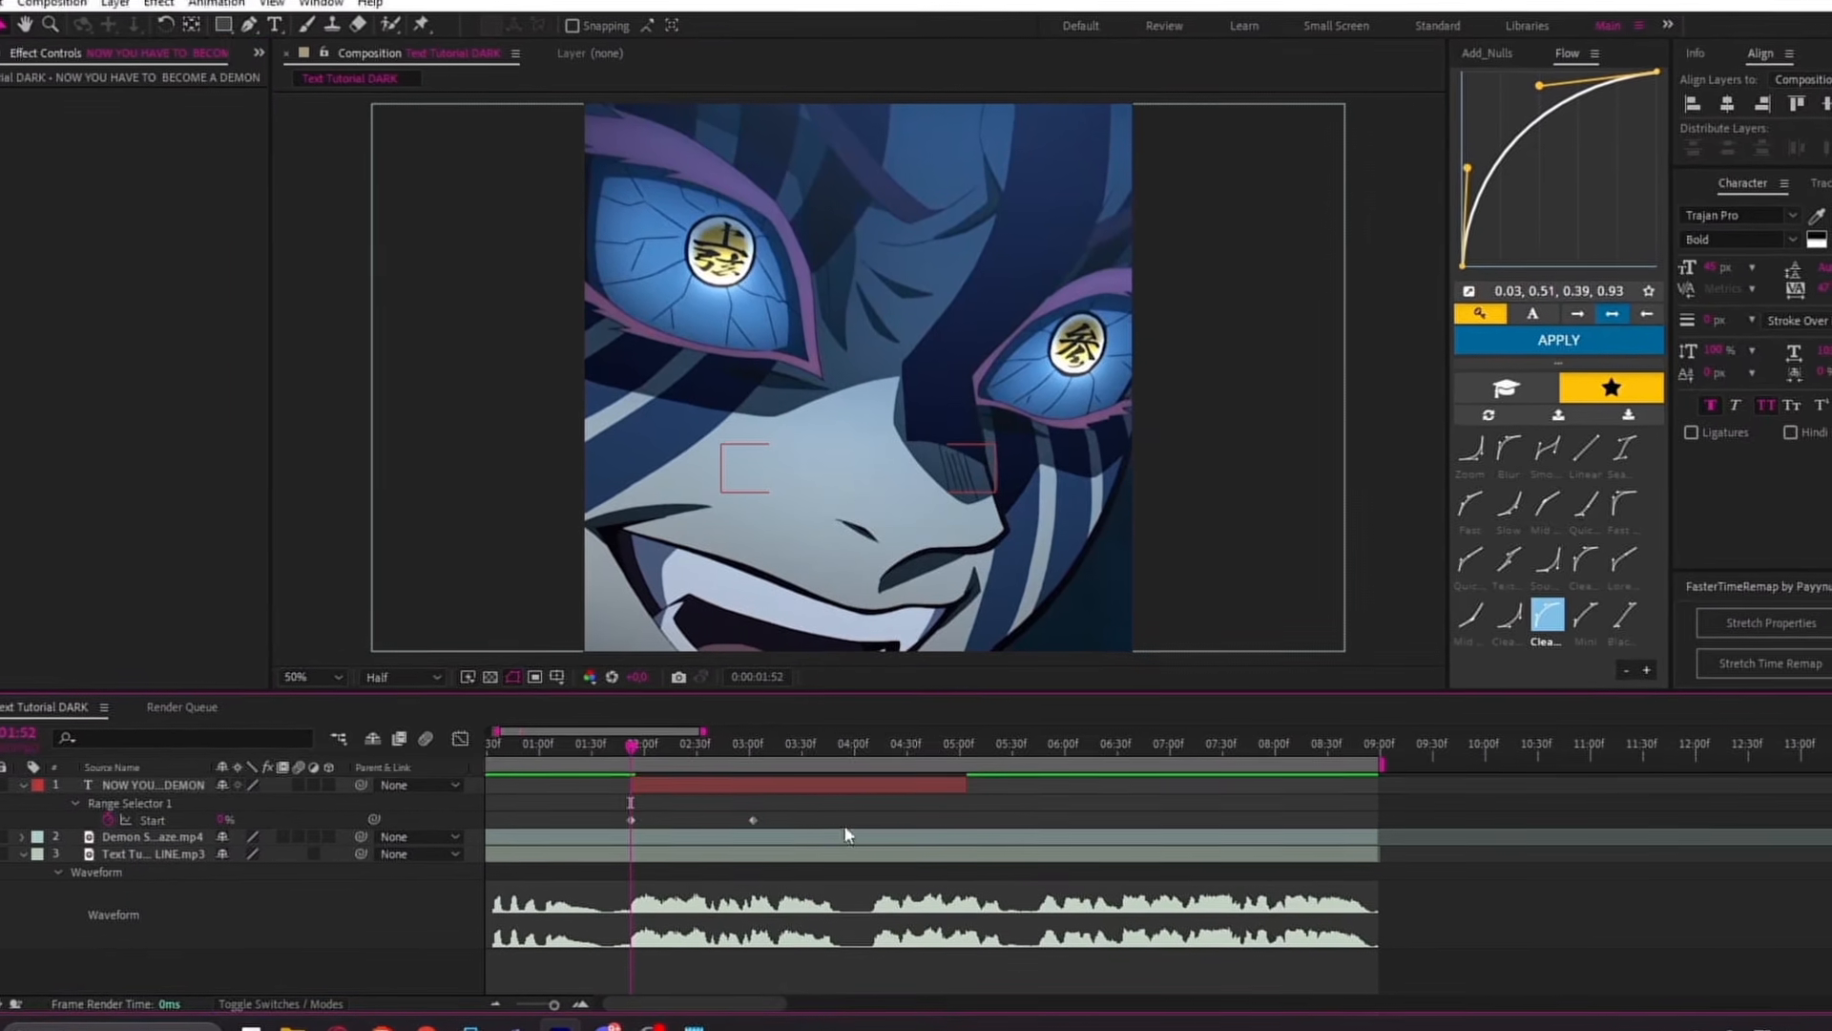
pyautogui.click(641, 791)
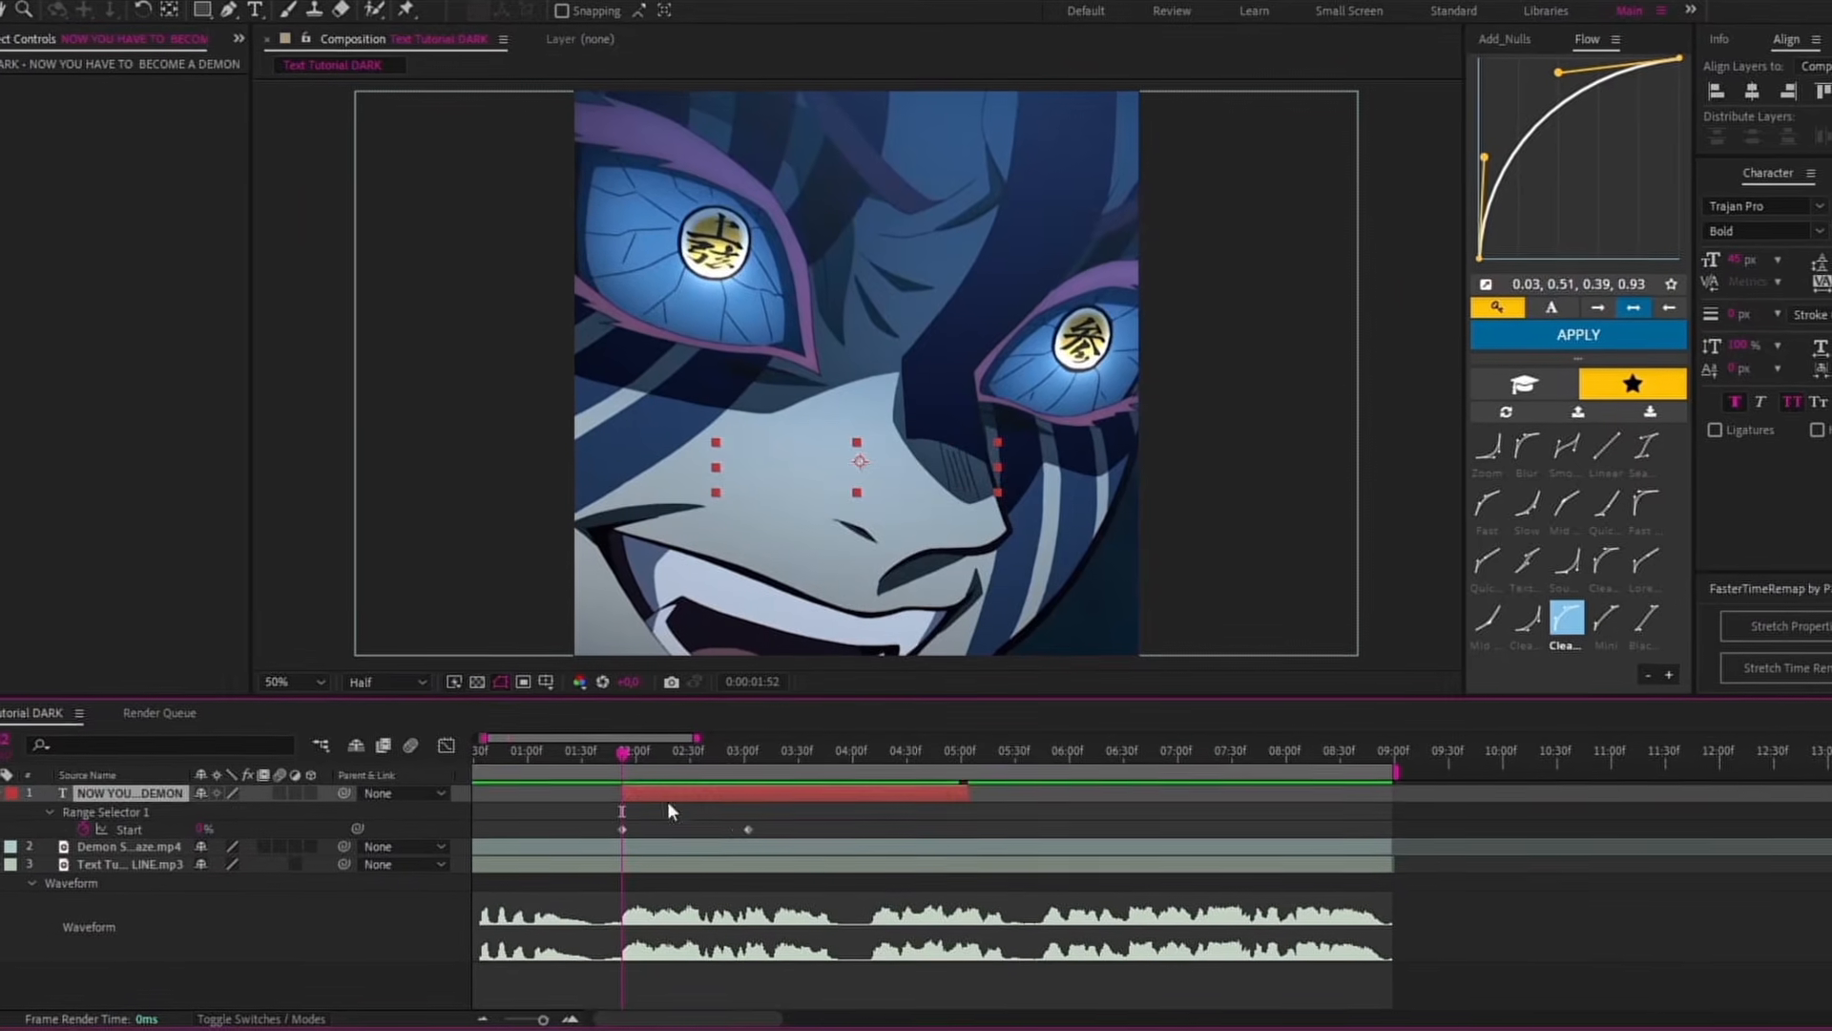
pyautogui.click(756, 749)
pyautogui.moveTo(769, 742); pyautogui.dragTo(766, 744)
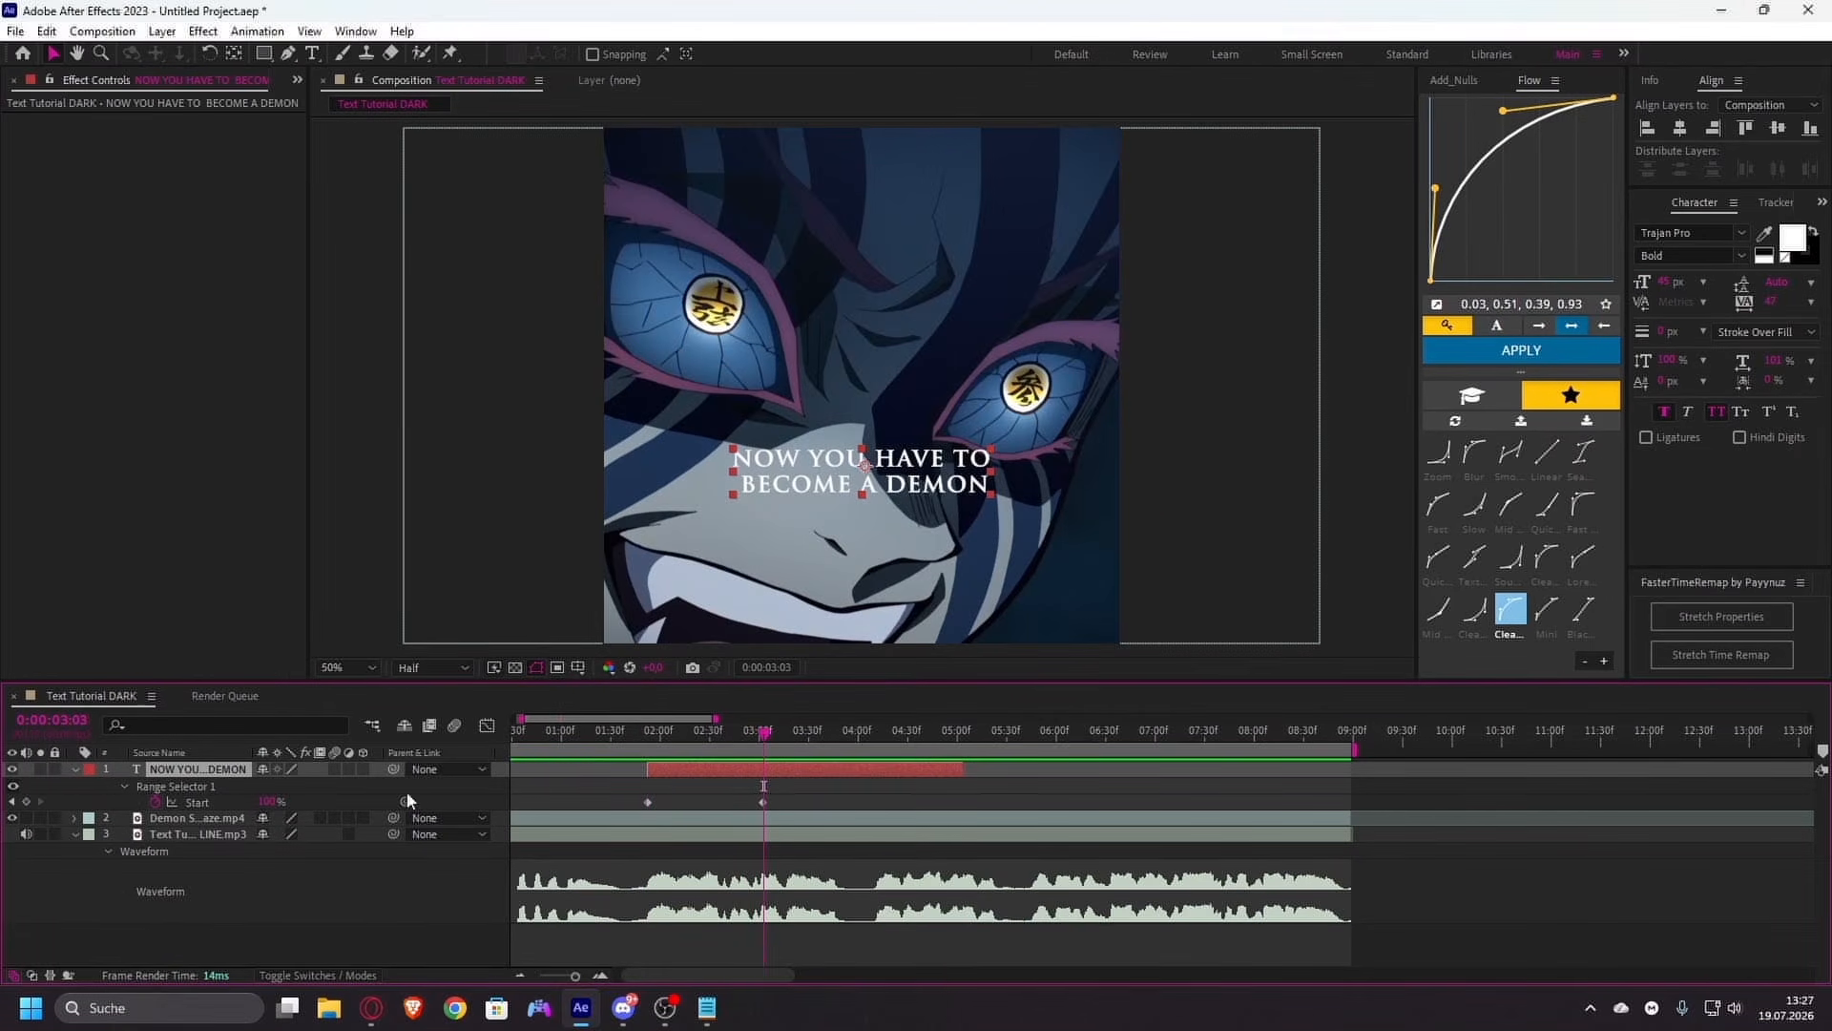
# - Find the end of the spoken phrase and move the text layer's second Start keyframe to 0:00:03:47
pyautogui.press('j')
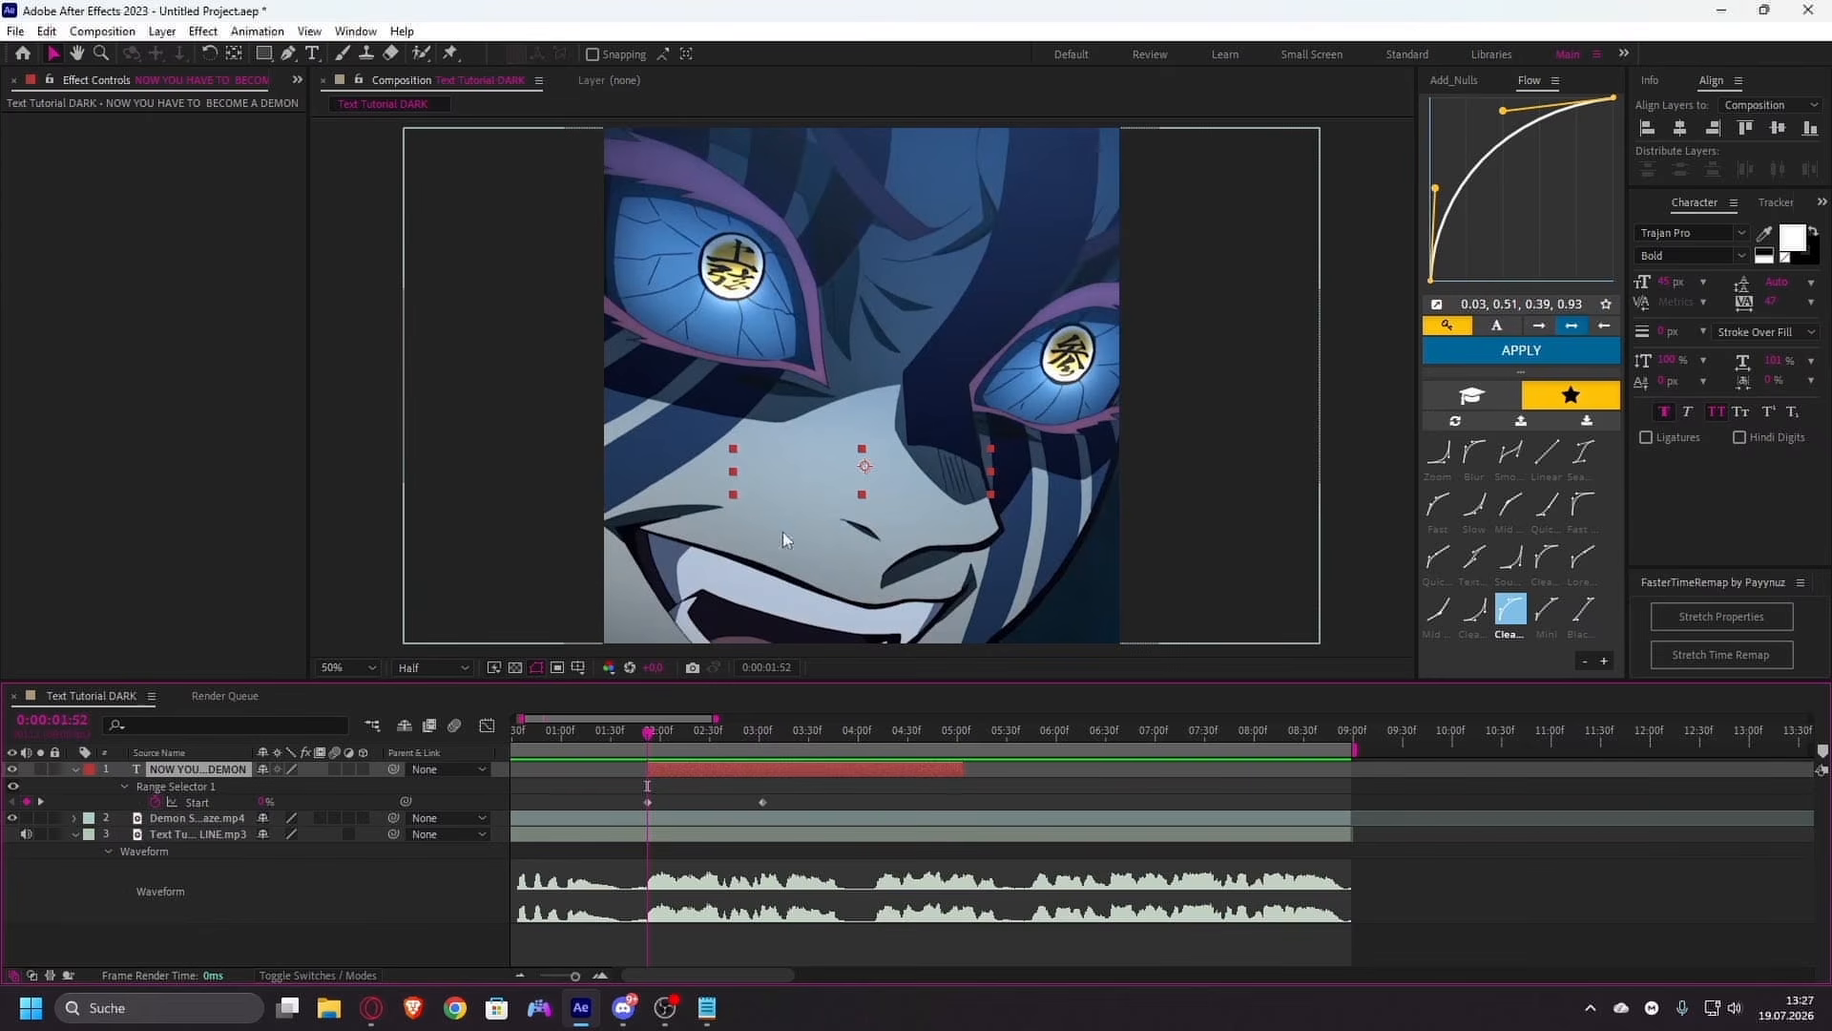
pyautogui.click(764, 731)
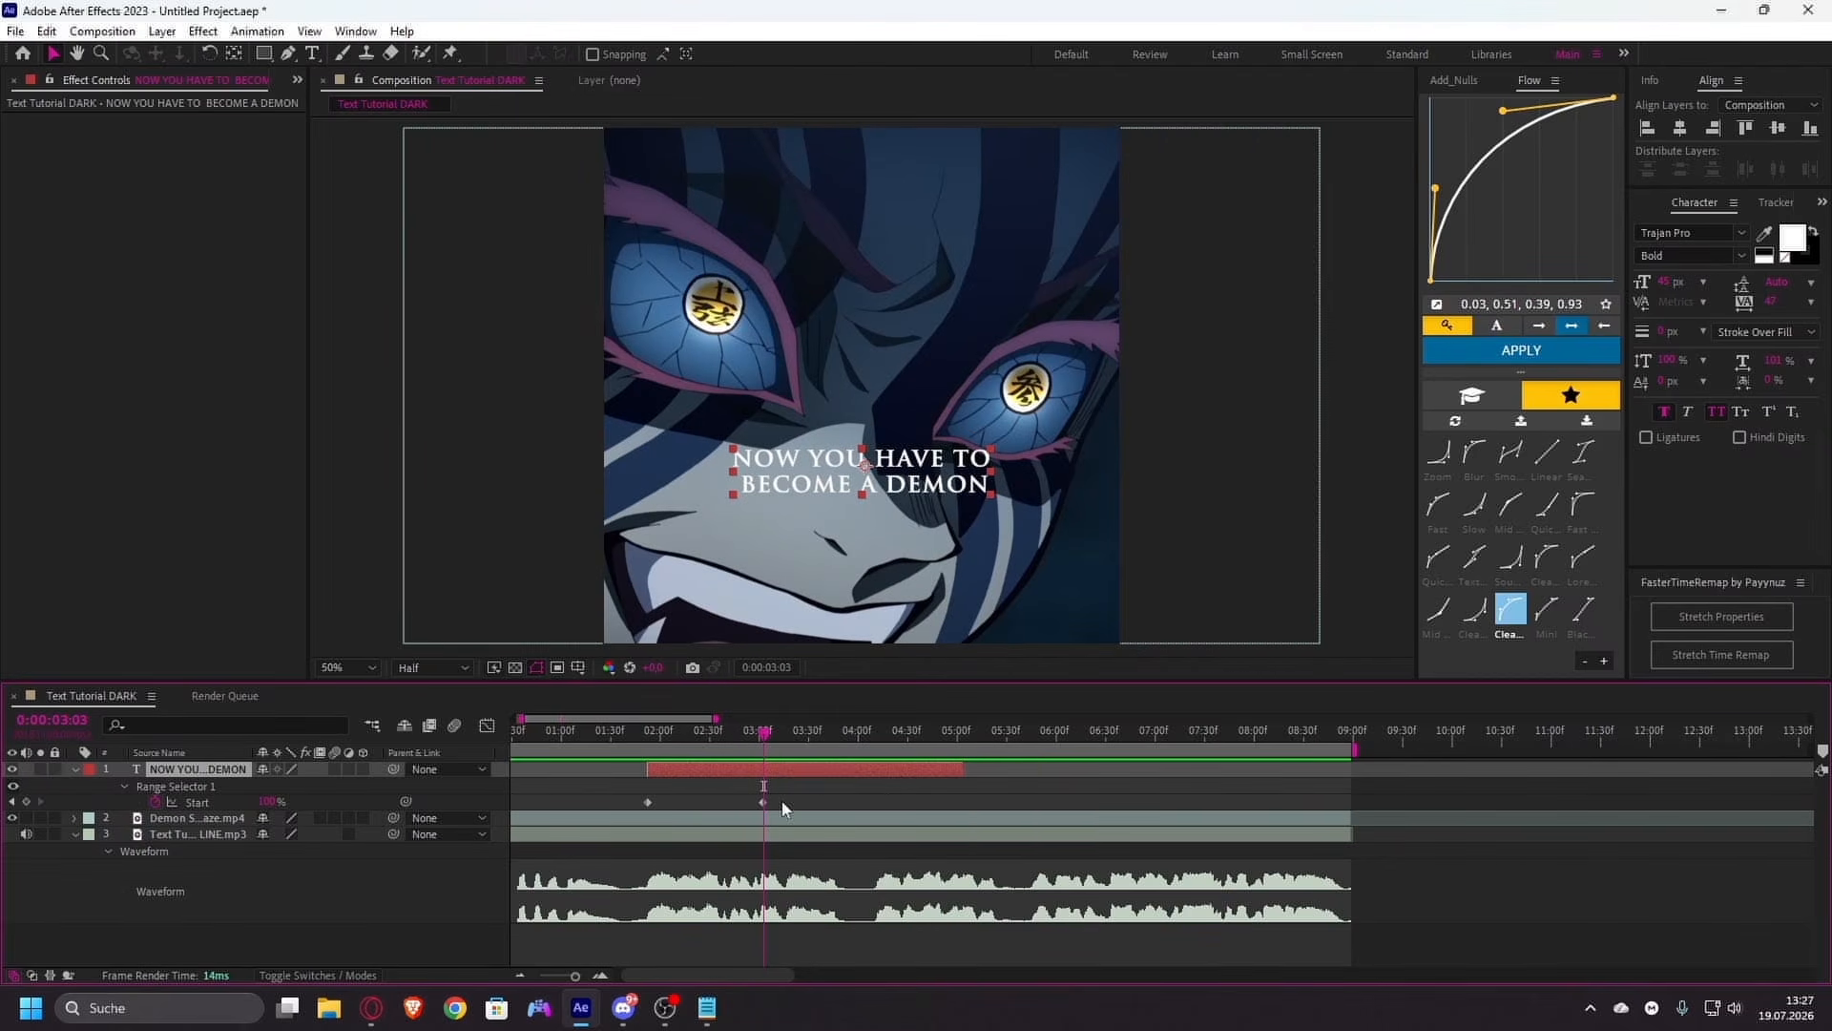
pyautogui.scroll(3, 802, 890)
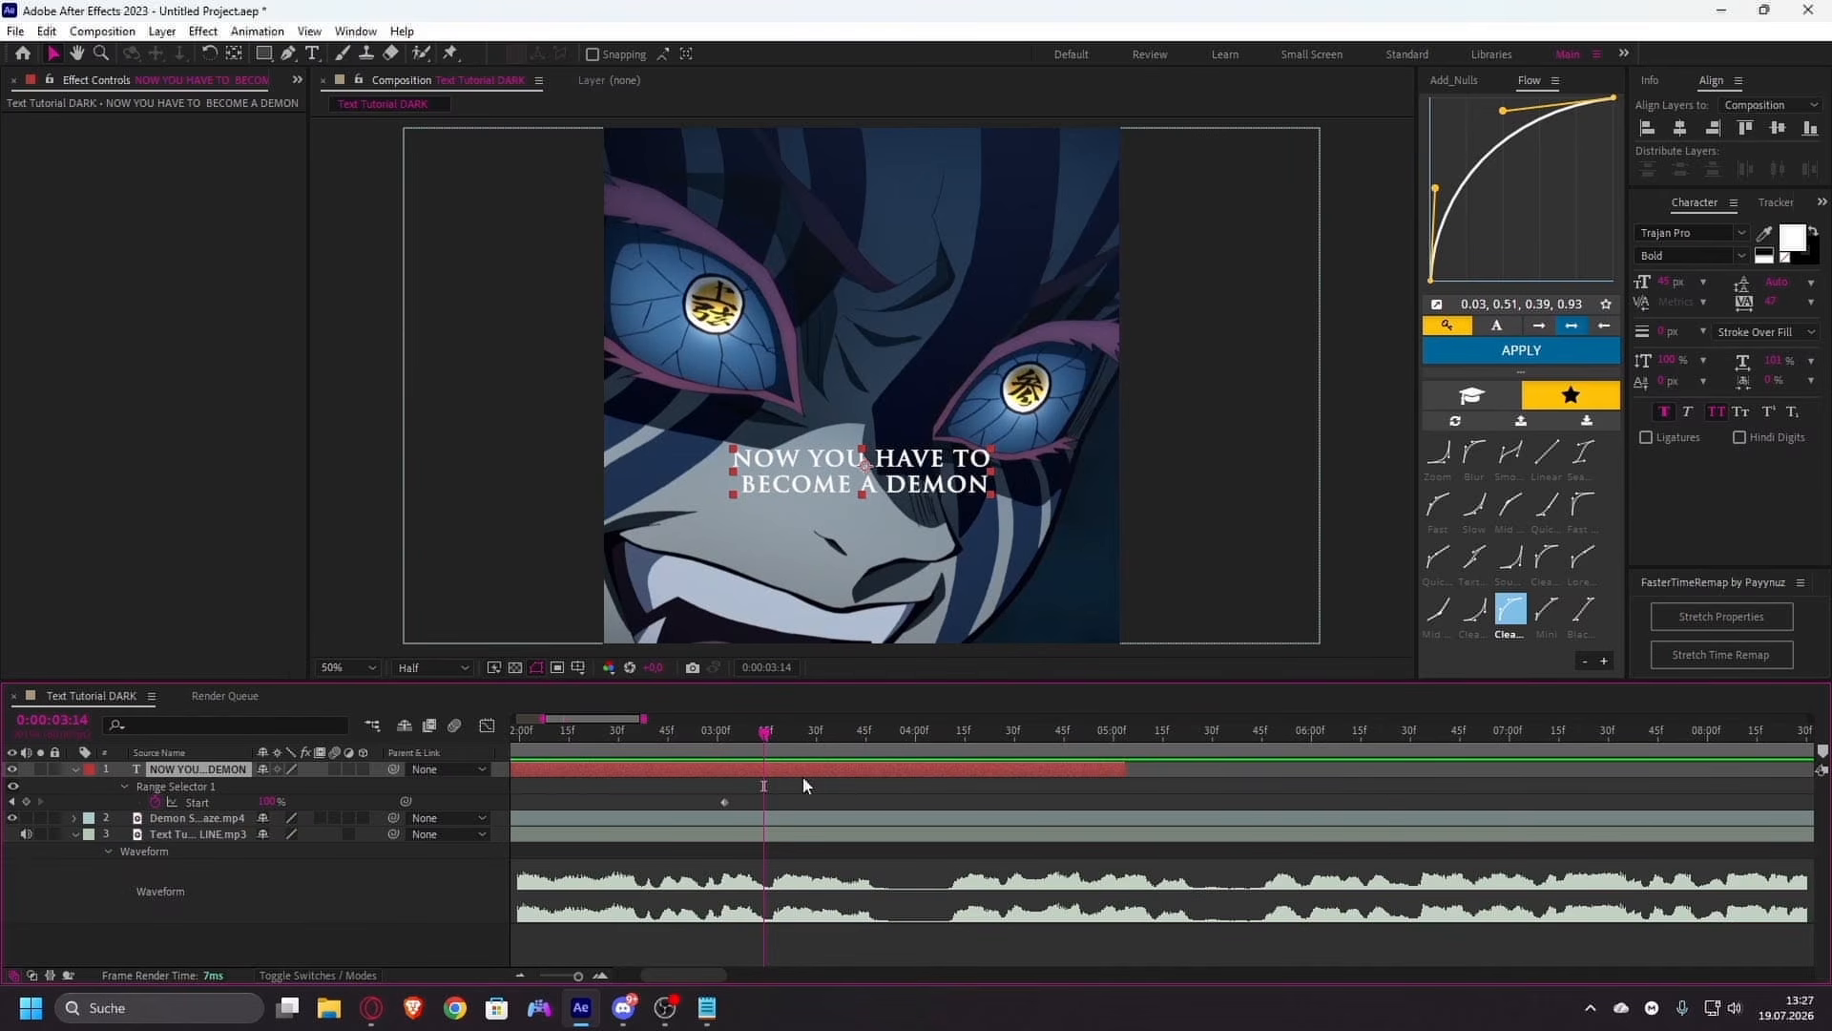
pyautogui.press('space')
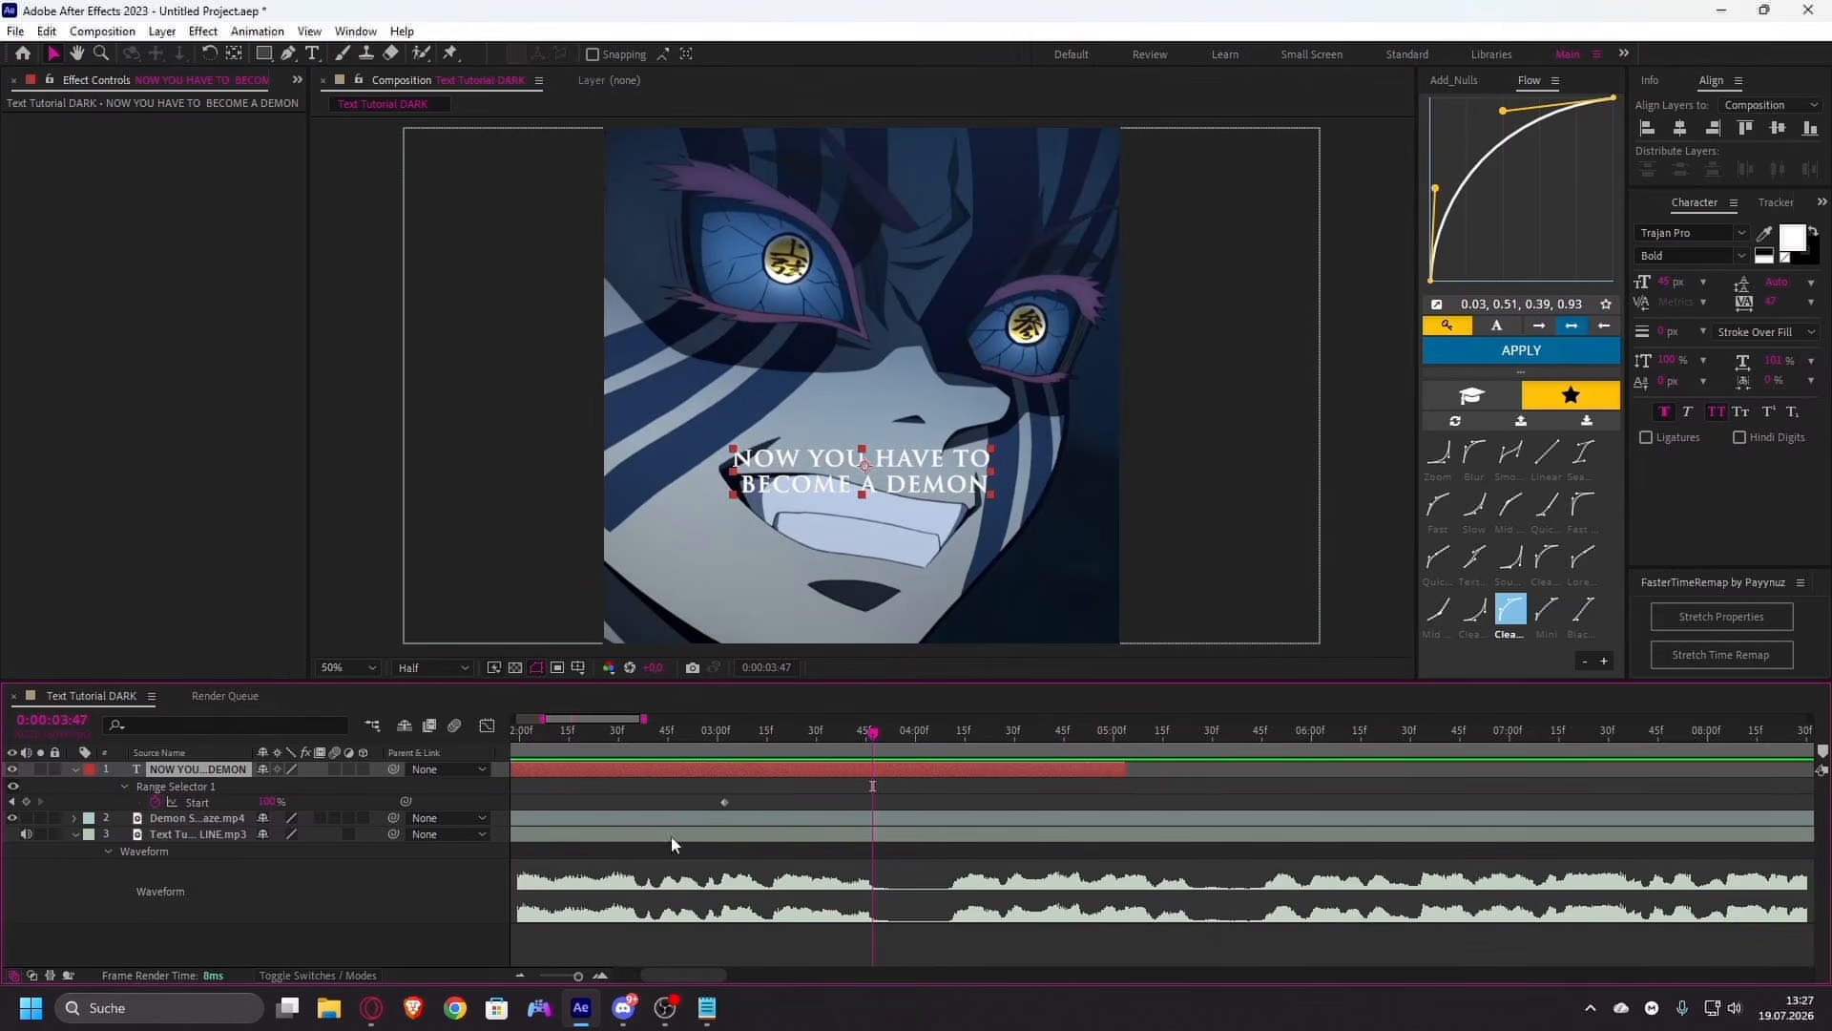
pyautogui.moveTo(724, 805); pyautogui.dragTo(871, 828)
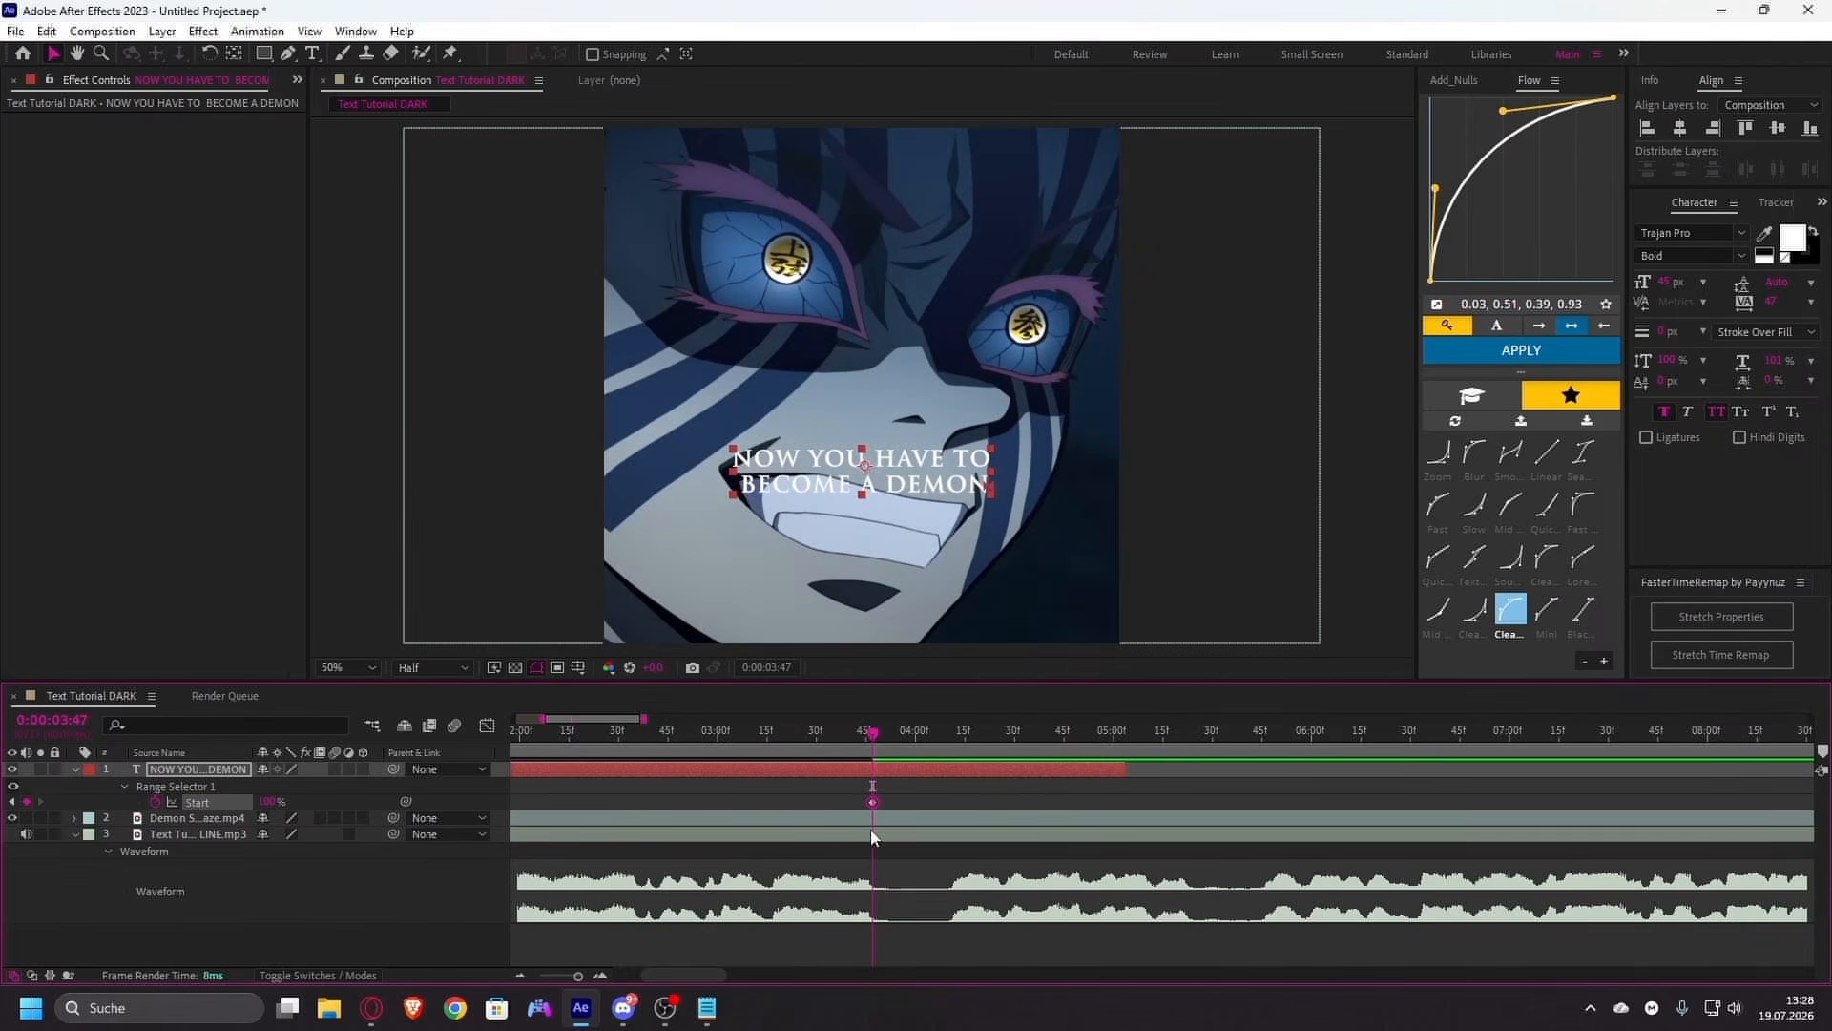
# - Select both Start keyframes of the text layer and choose the Text Fade In easing preset in Flow
pyautogui.scroll(-5, 742, 811)
pyautogui.scroll(5, 735, 841)
pyautogui.moveTo(709, 976); pyautogui.dragTo(680, 976)
pyautogui.press('-')
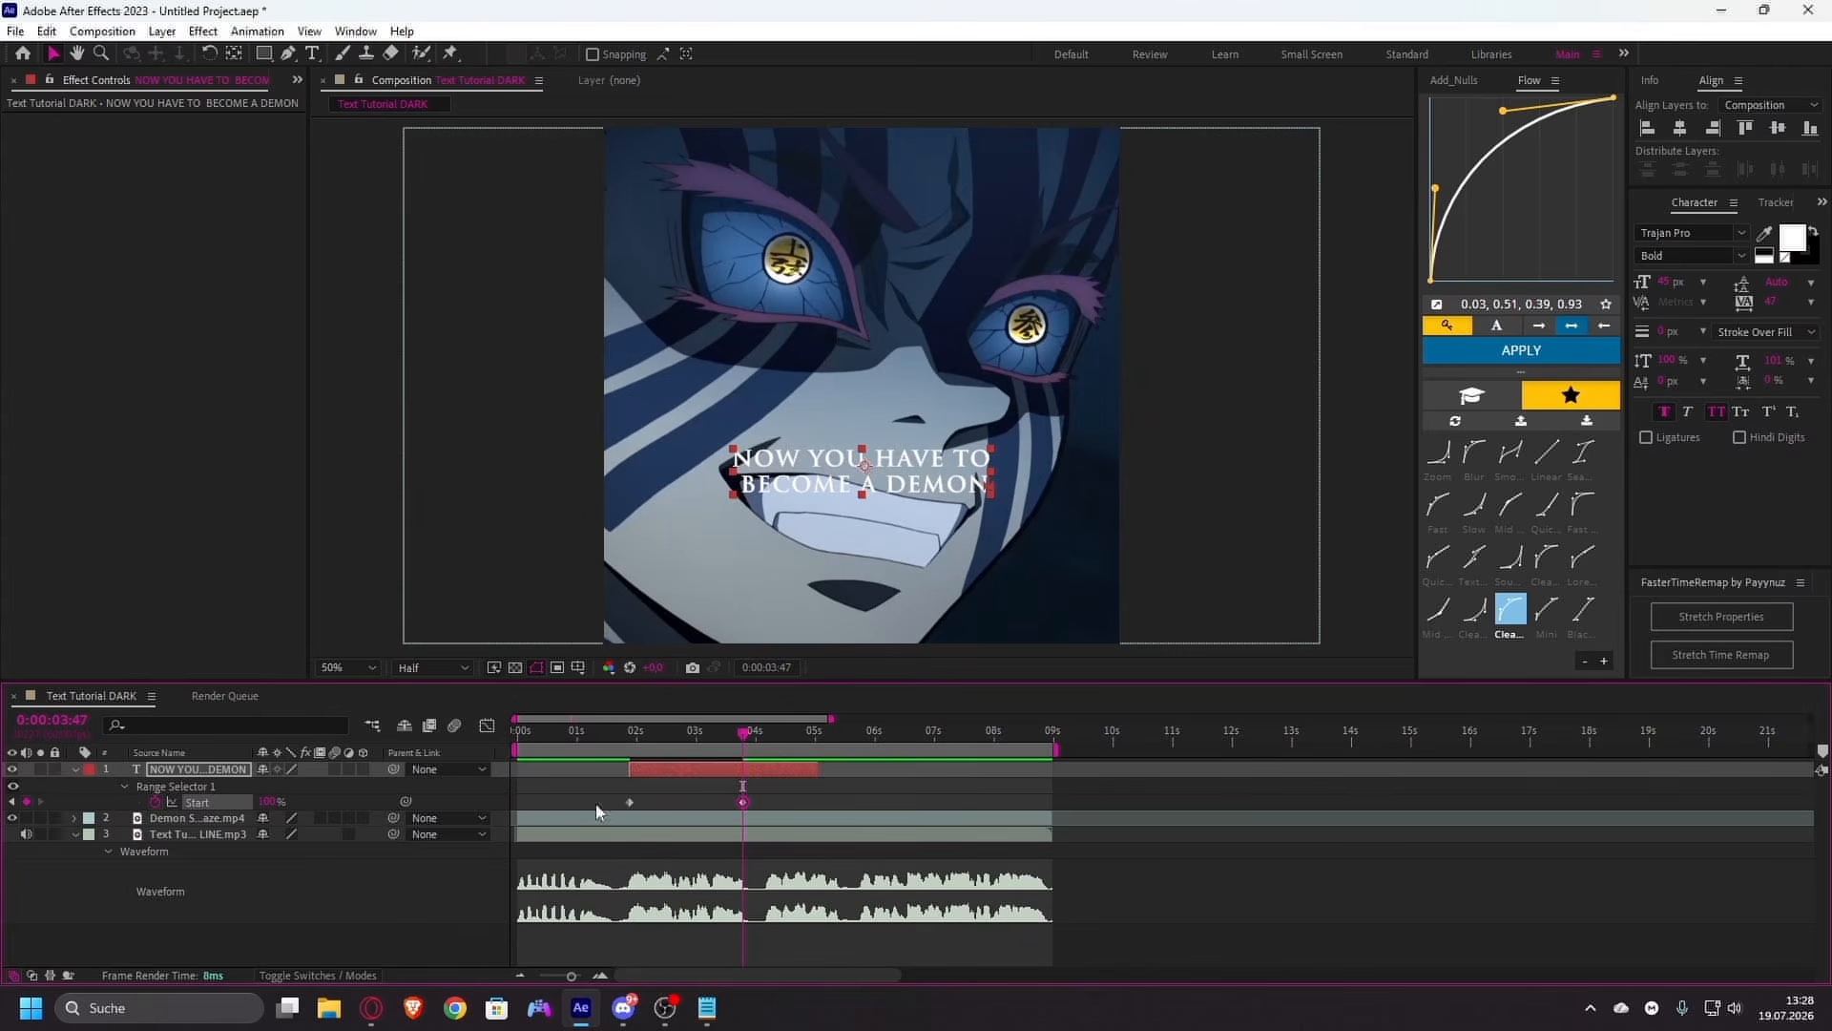
pyautogui.moveTo(588, 786); pyautogui.dragTo(763, 807)
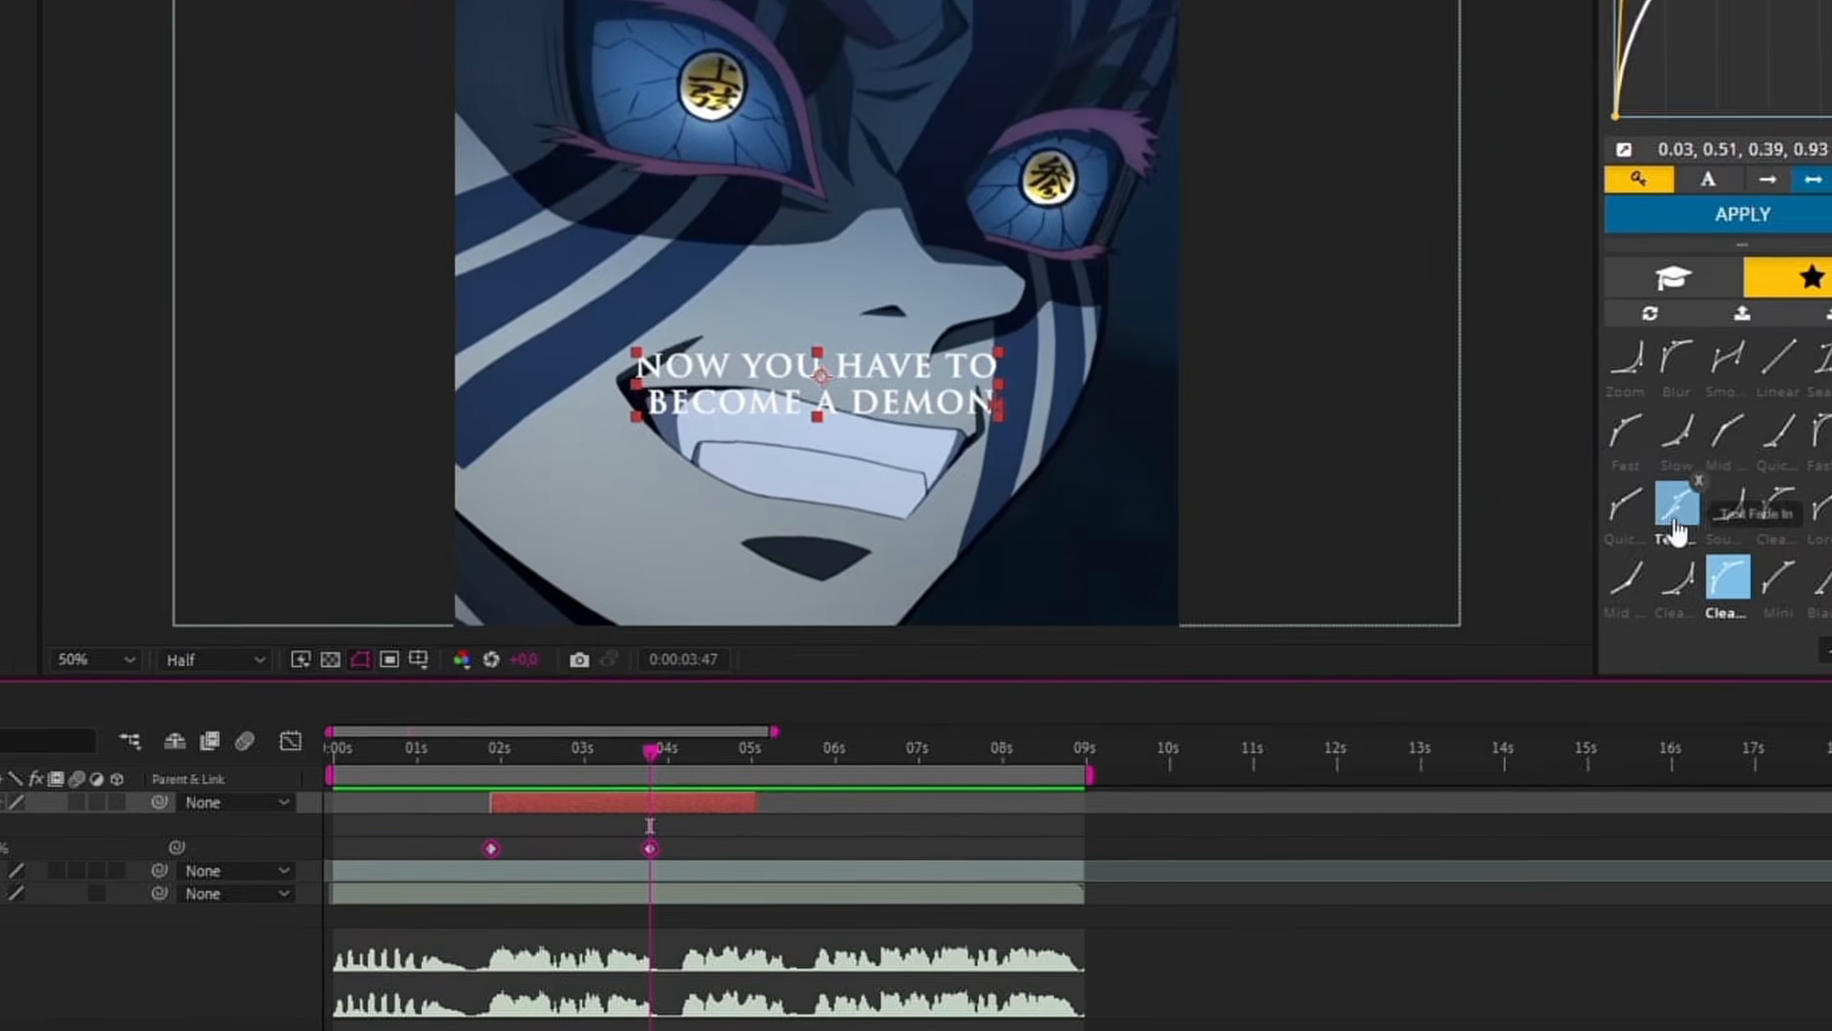
pyautogui.click(1675, 520)
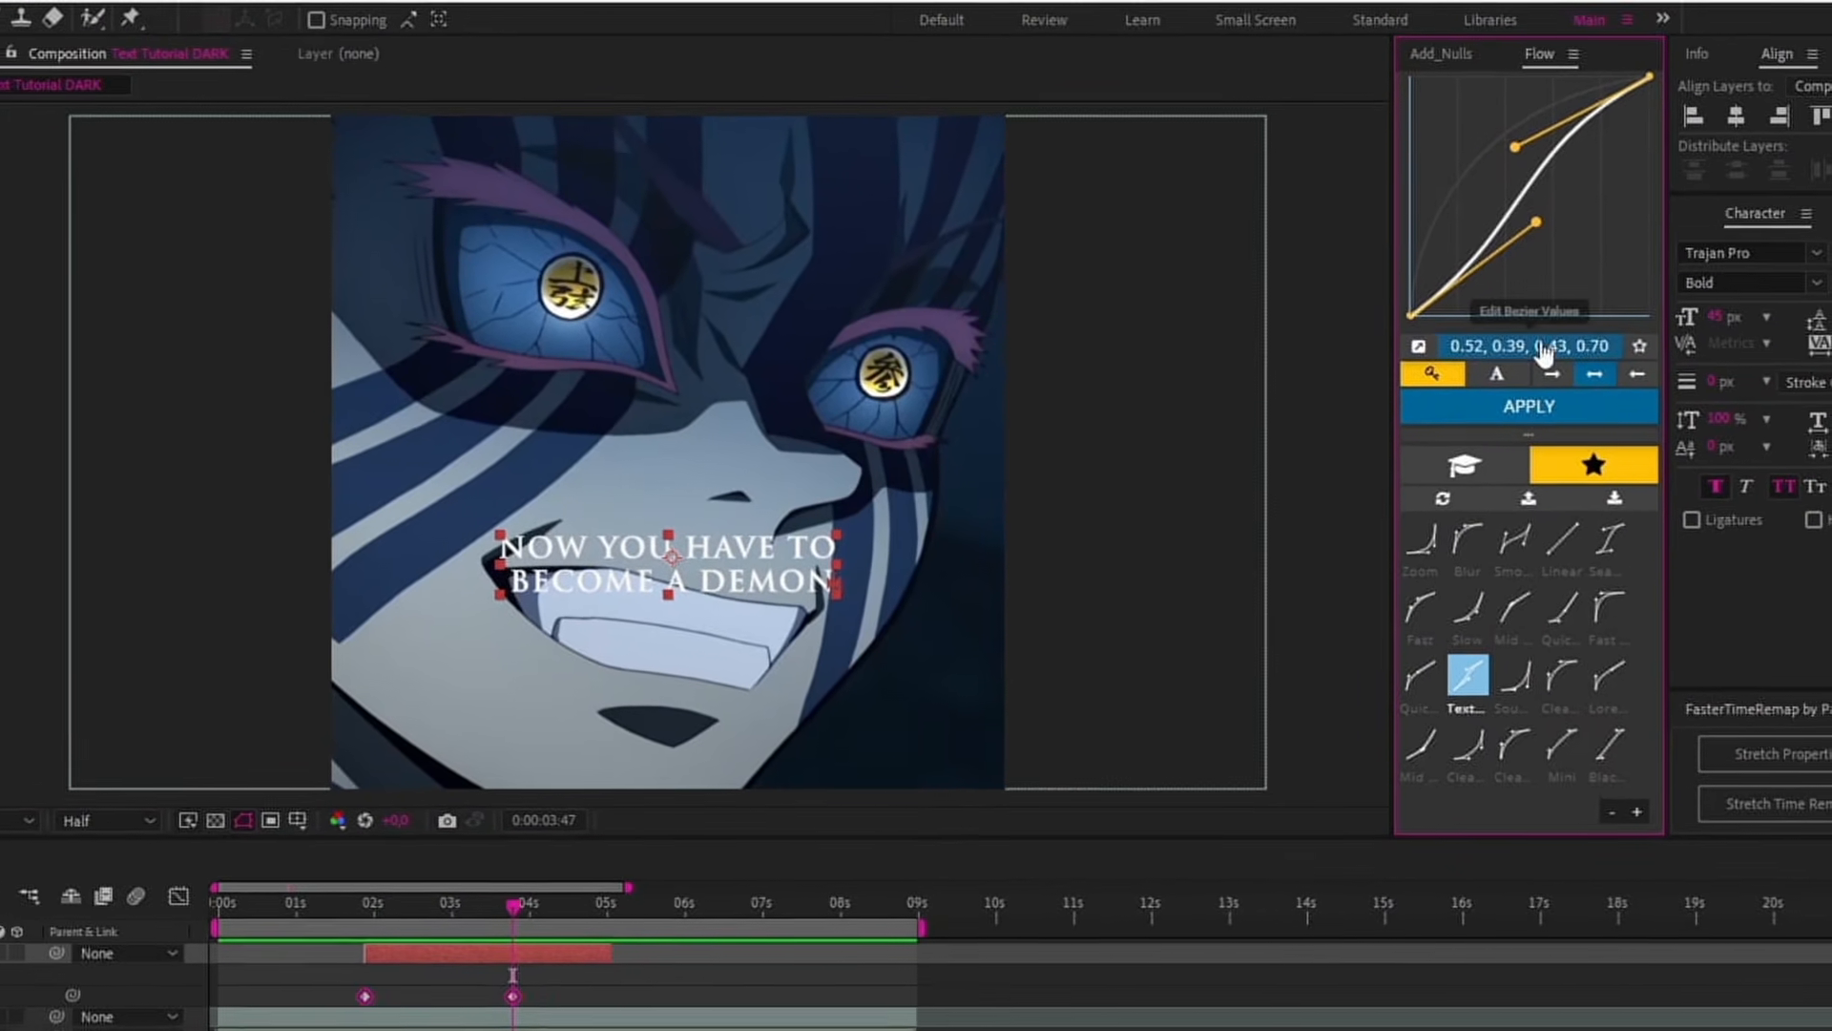
pyautogui.click(1527, 353)
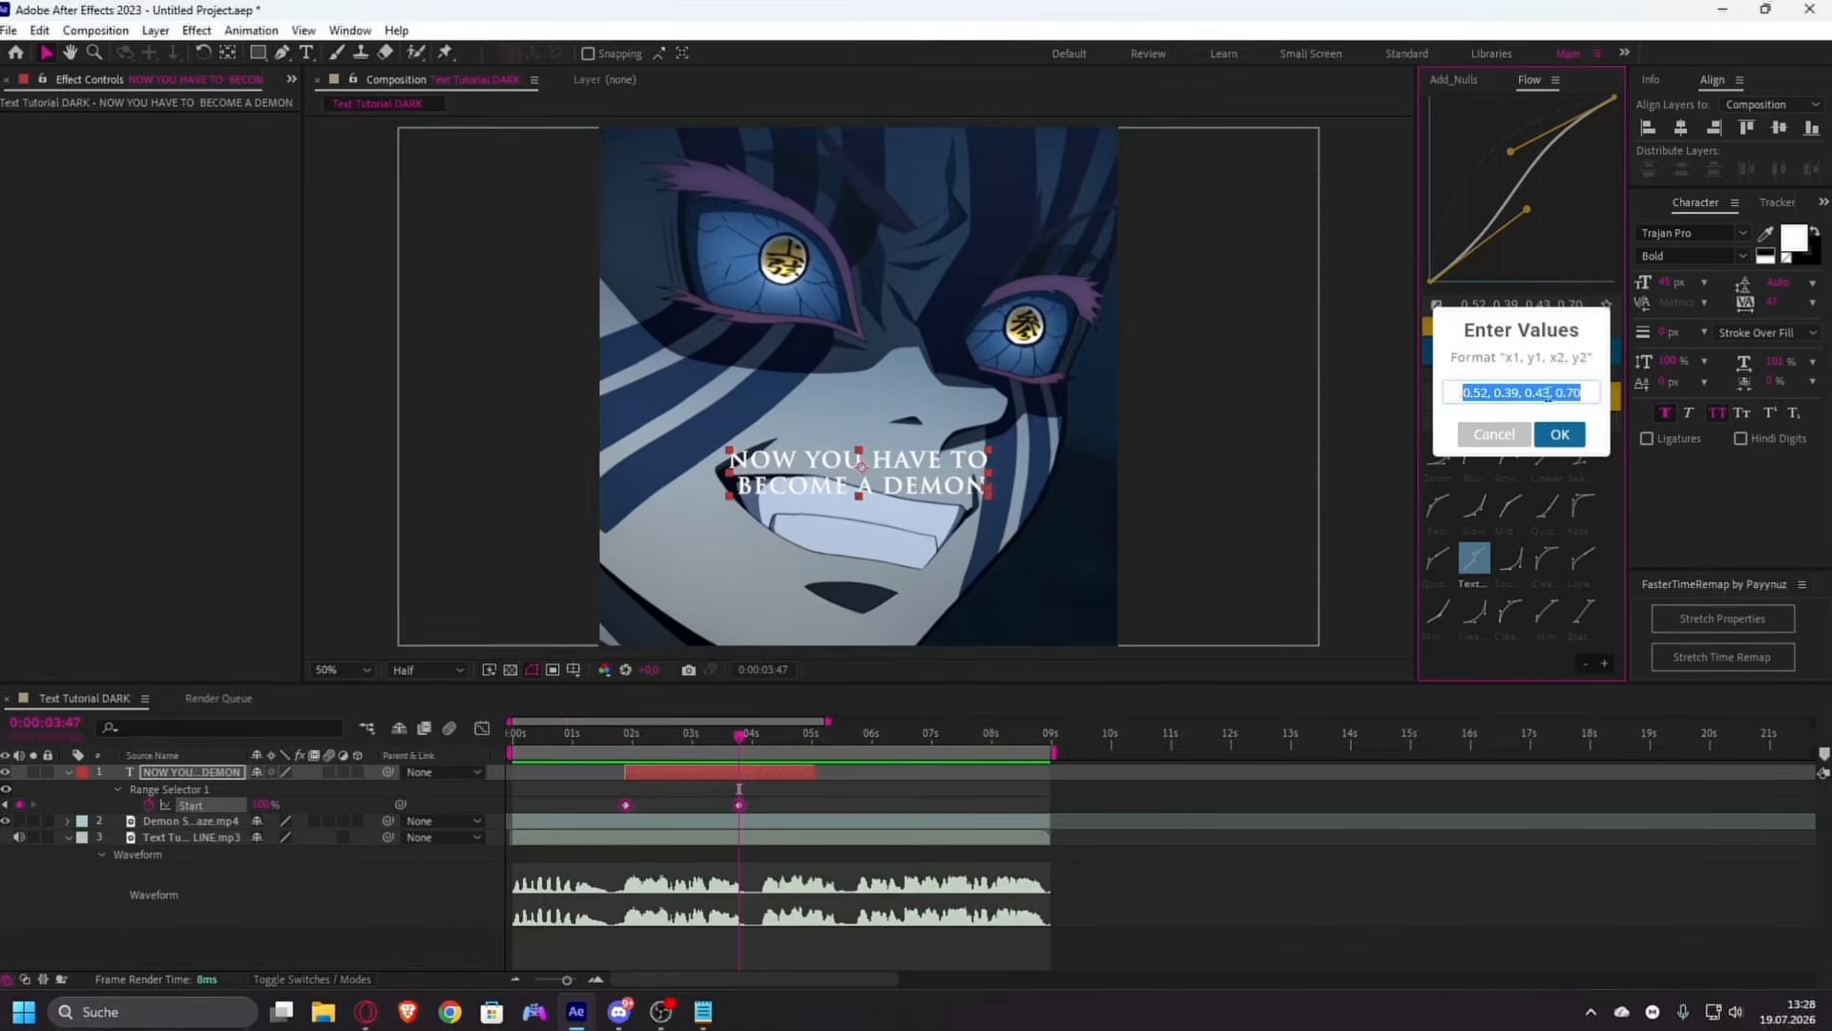
pyautogui.click(1493, 433)
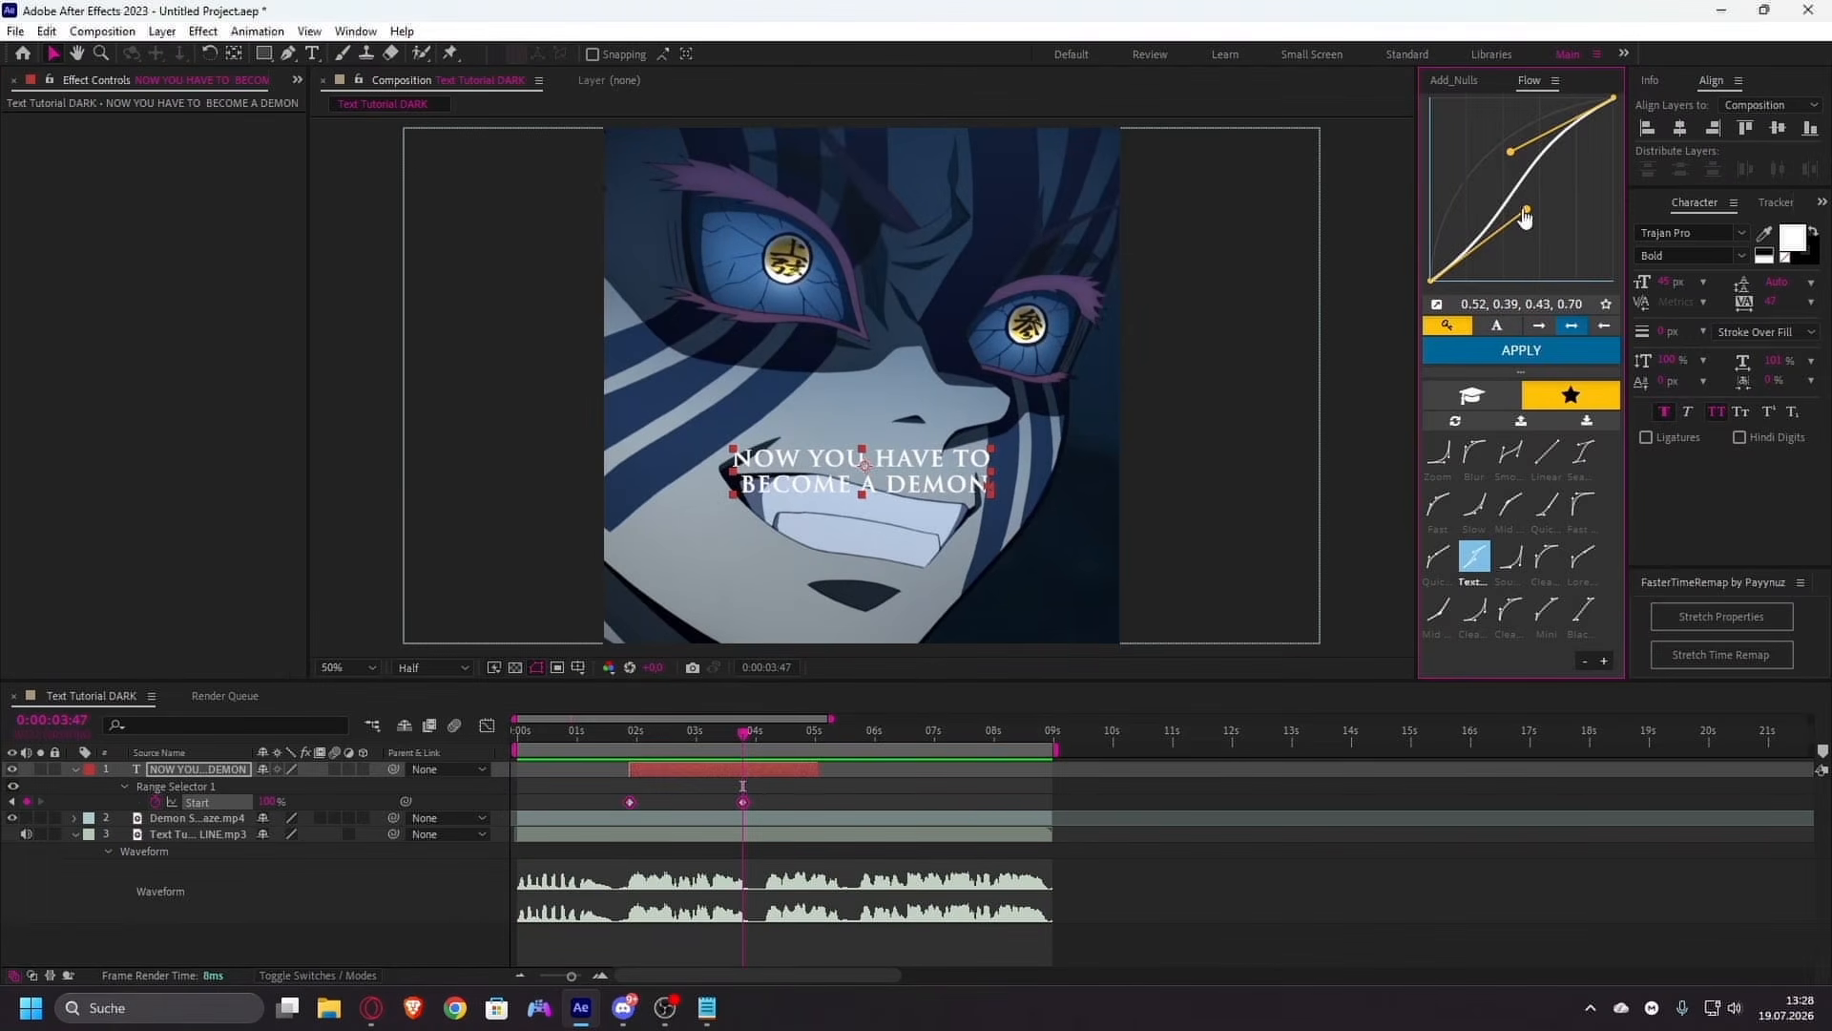
pyautogui.moveTo(1525, 219); pyautogui.dragTo(1464, 223)
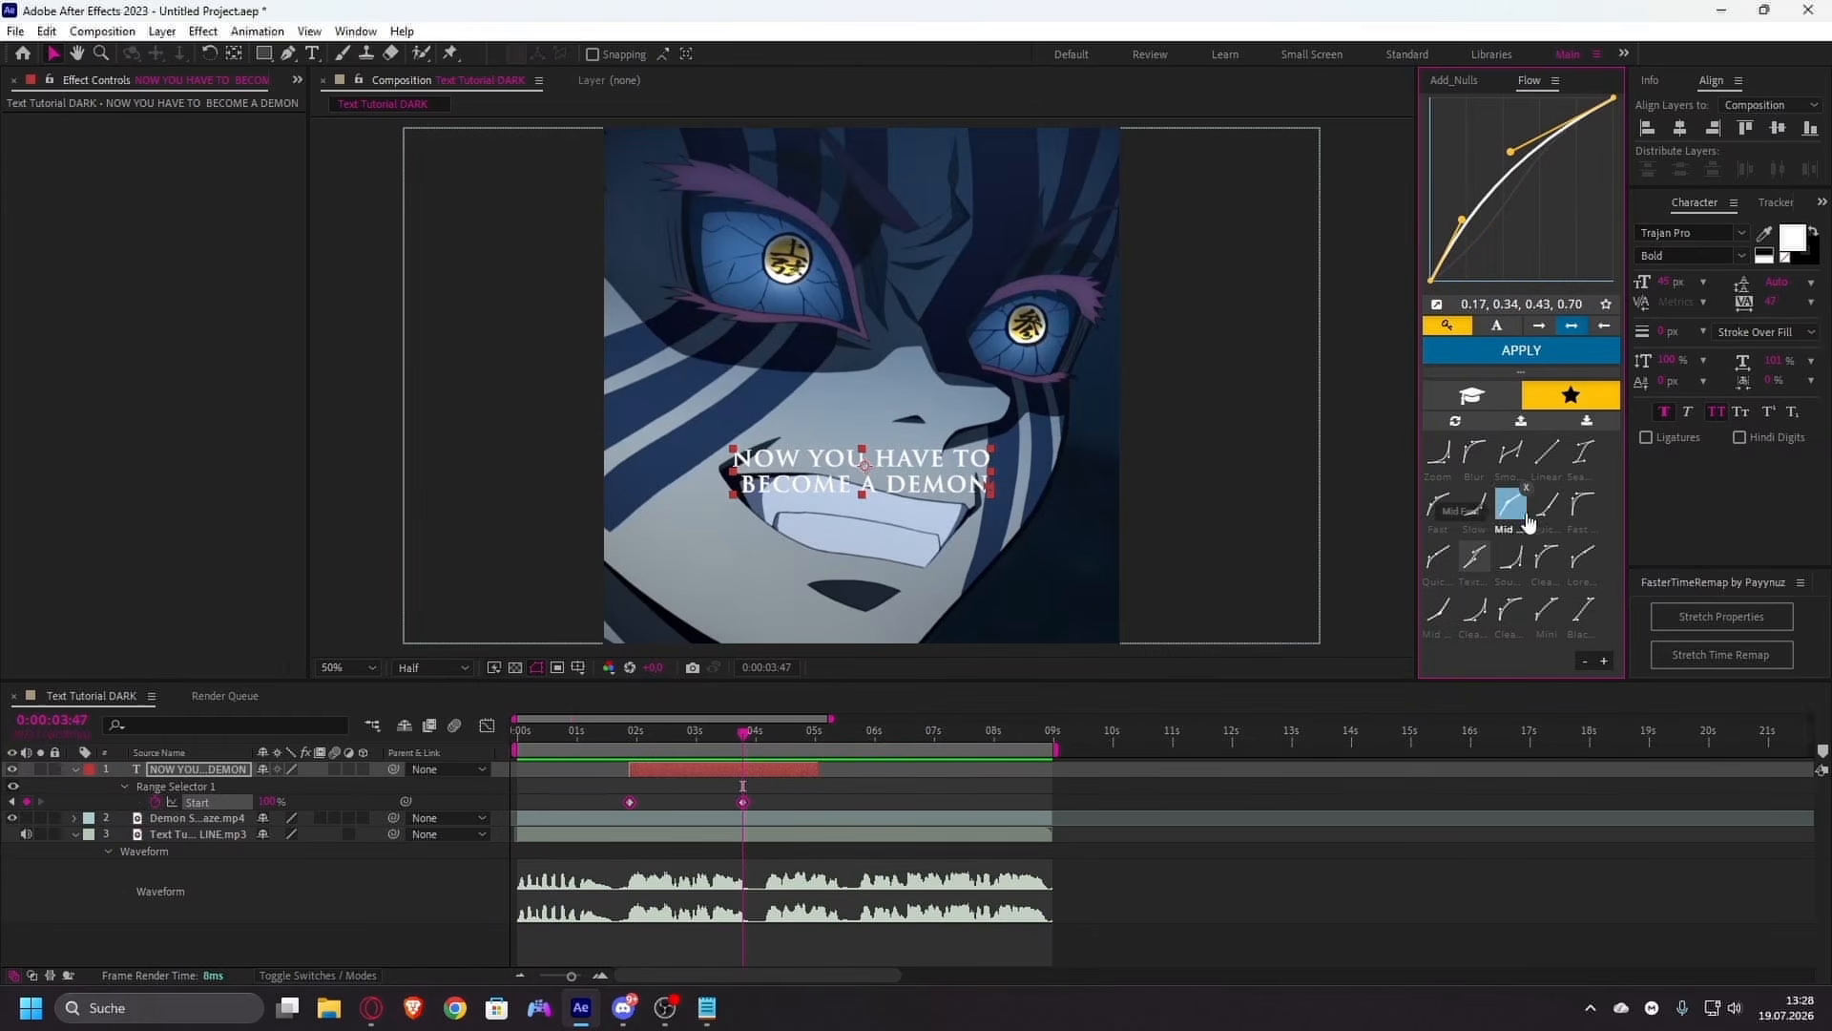
# - Apply the Text Fade In curve with values 0.52, 0.39, 0.43, 0.70 to both Start keyframes
pyautogui.click(1474, 556)
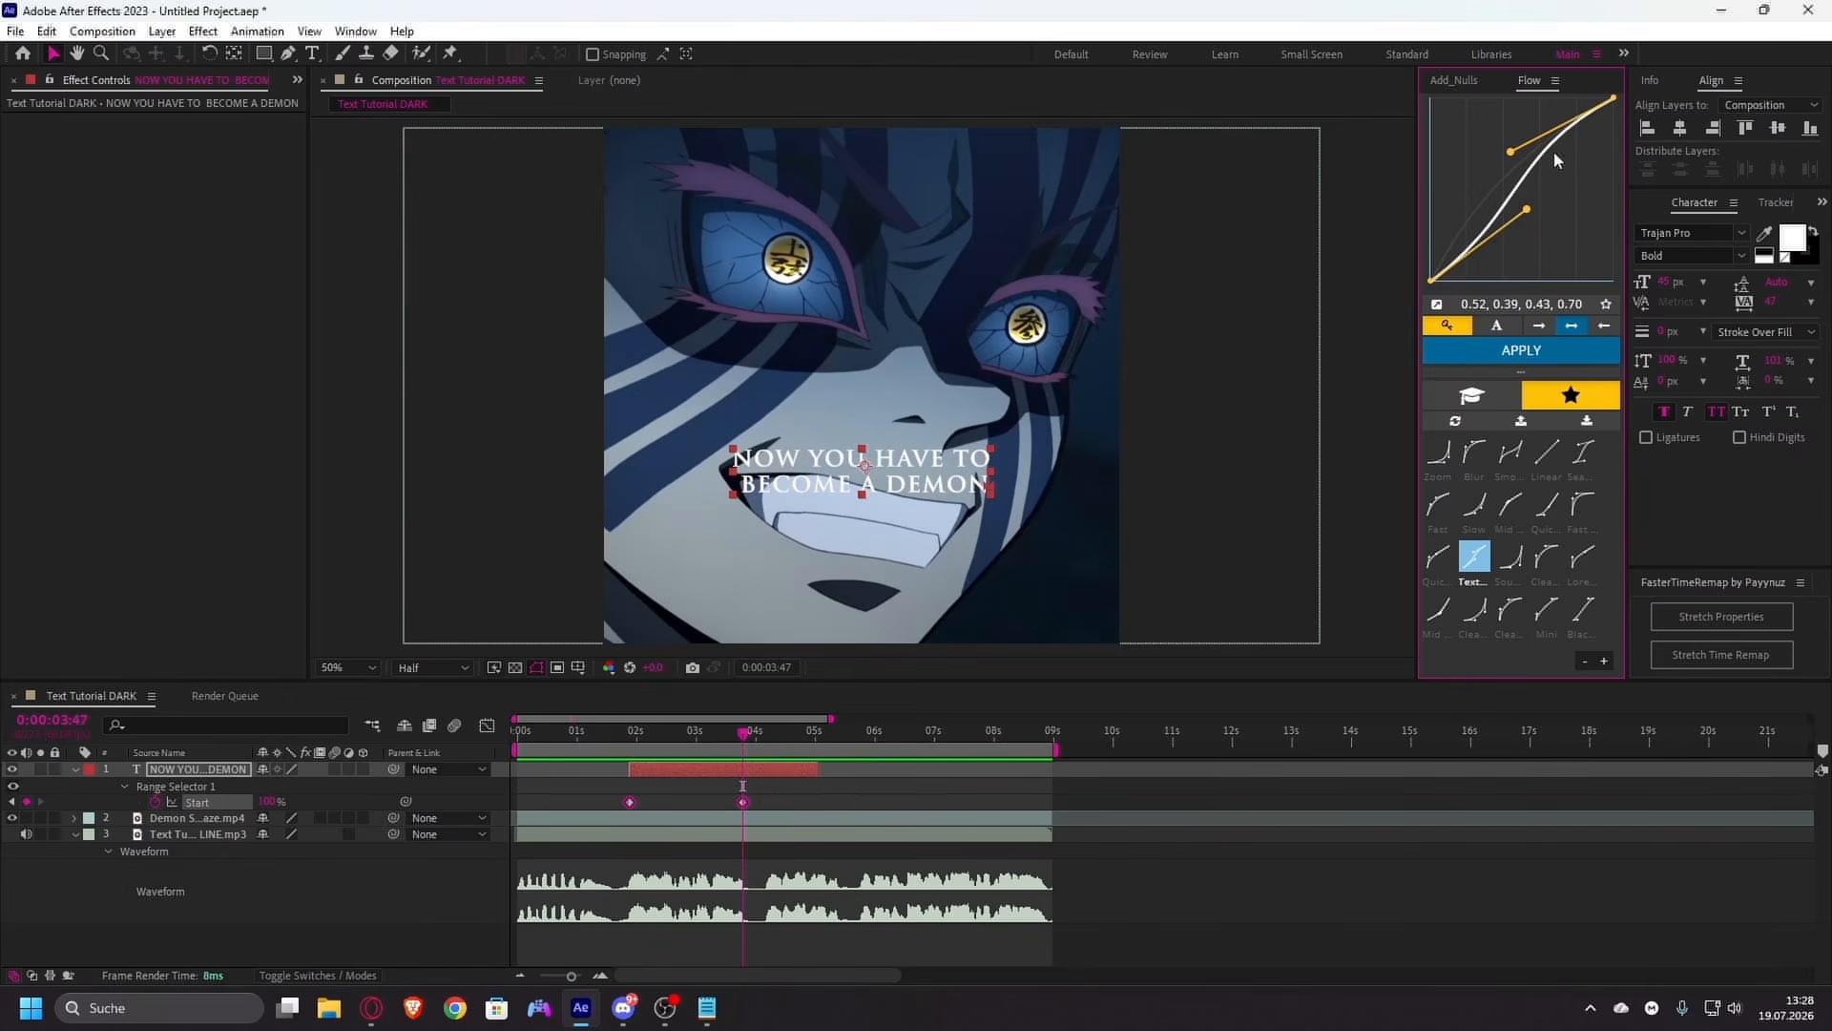
pyautogui.click(1521, 351)
pyautogui.click(800, 784)
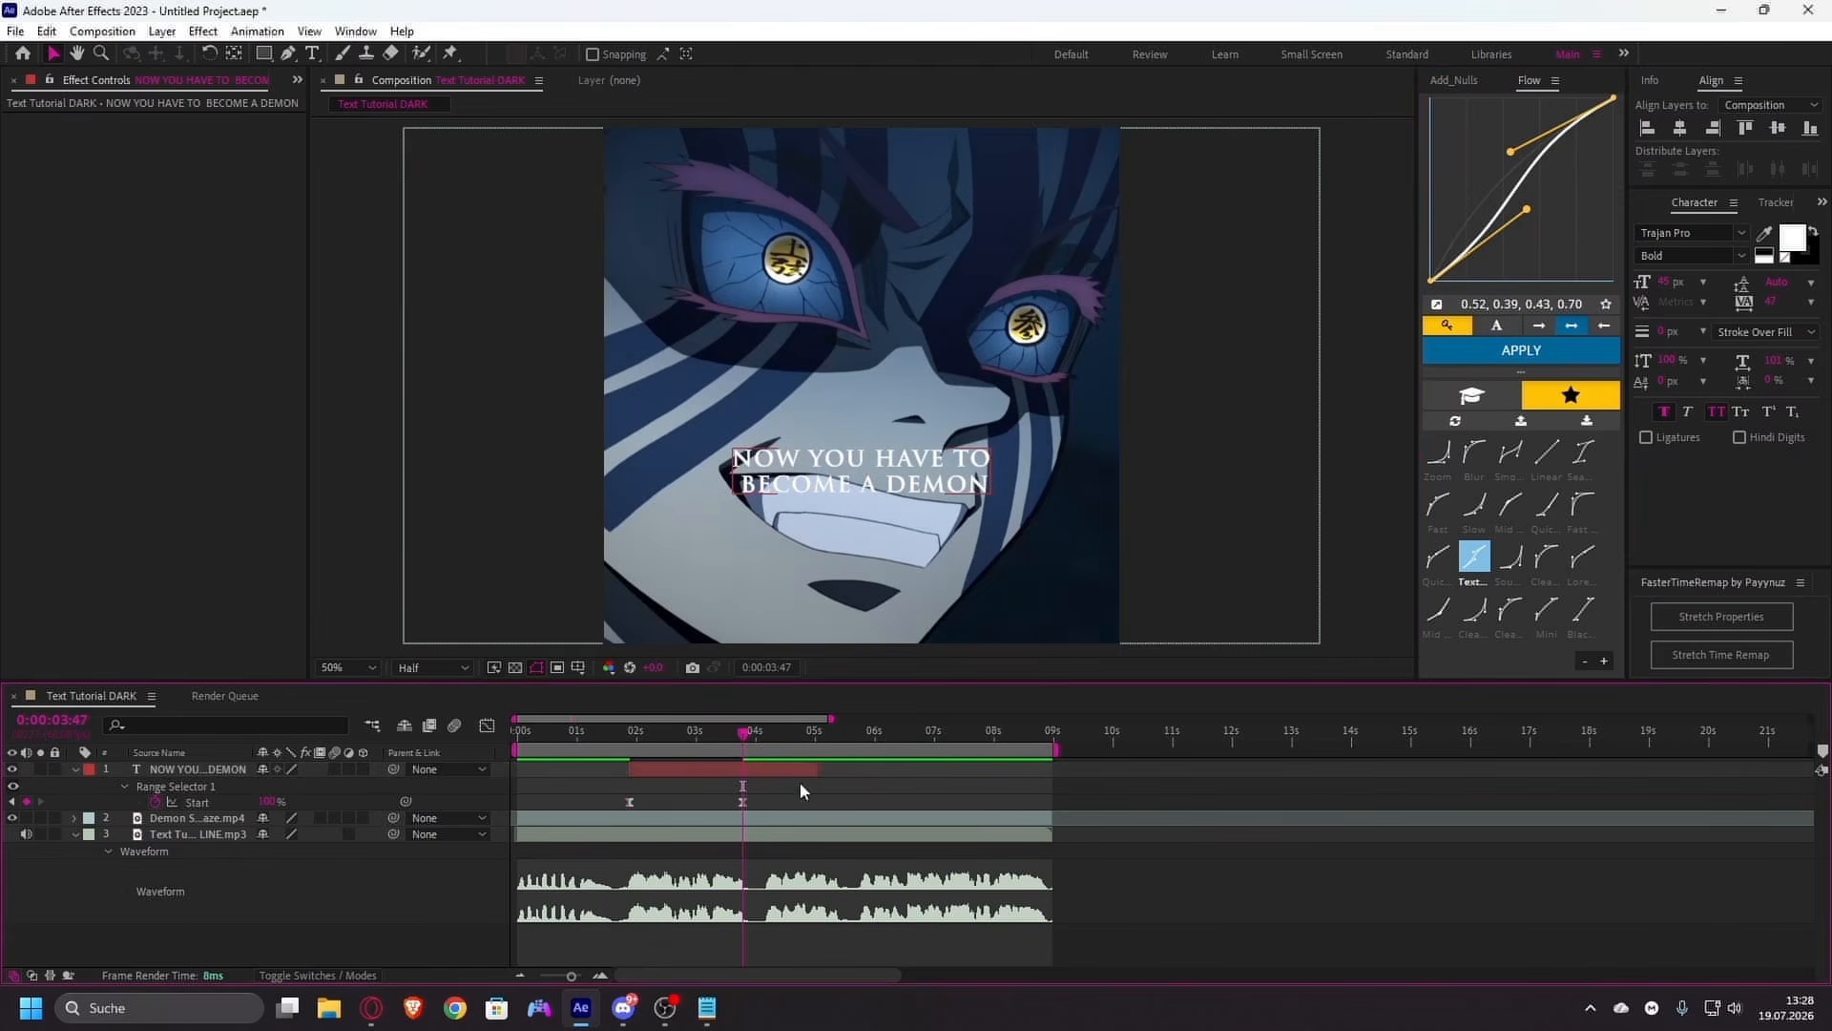
# - Play back the composition from near its start and again from 0:00:01:23 to check the word fade against the voice line
pyautogui.scroll(1, 784, 791)
pyautogui.click(758, 985)
pyautogui.moveTo(735, 976); pyautogui.dragTo(714, 975)
pyautogui.scroll(-1, 805, 727)
pyautogui.scroll(1, 751, 920)
pyautogui.moveTo(754, 729); pyautogui.dragTo(546, 773)
pyautogui.scroll(-1, 548, 770)
pyautogui.press('space')
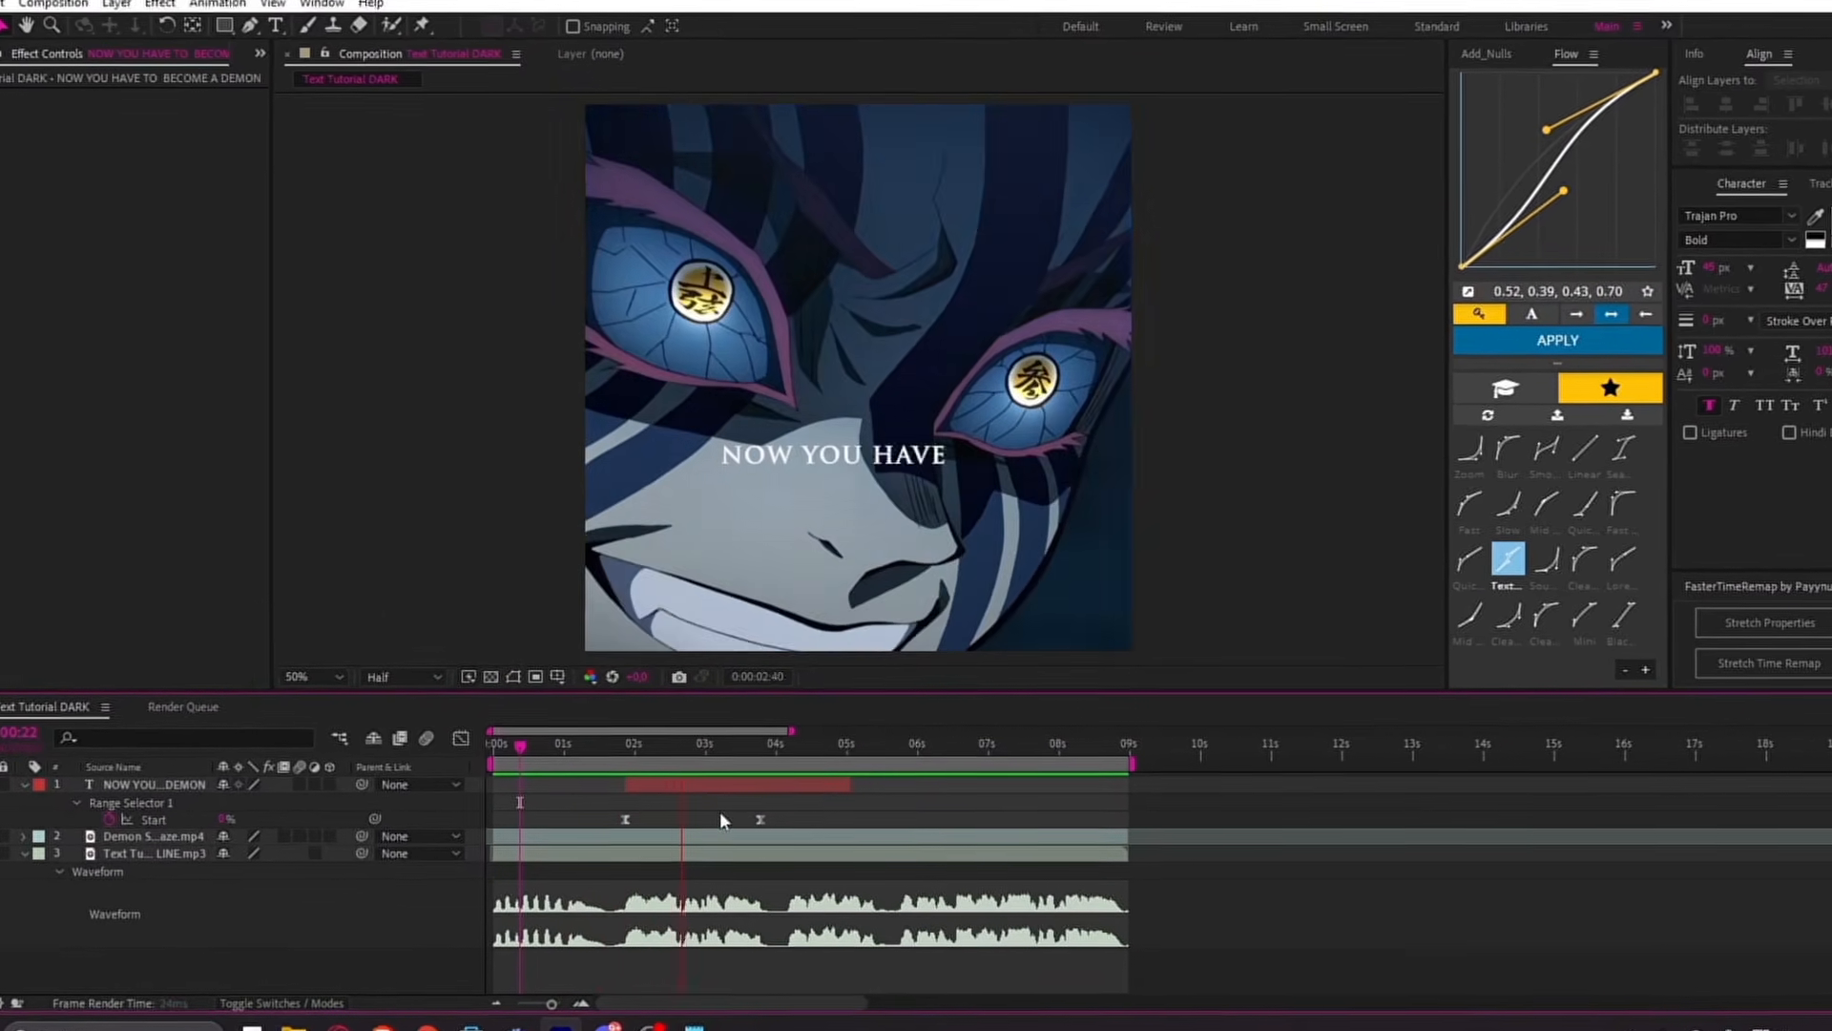
pyautogui.press('space')
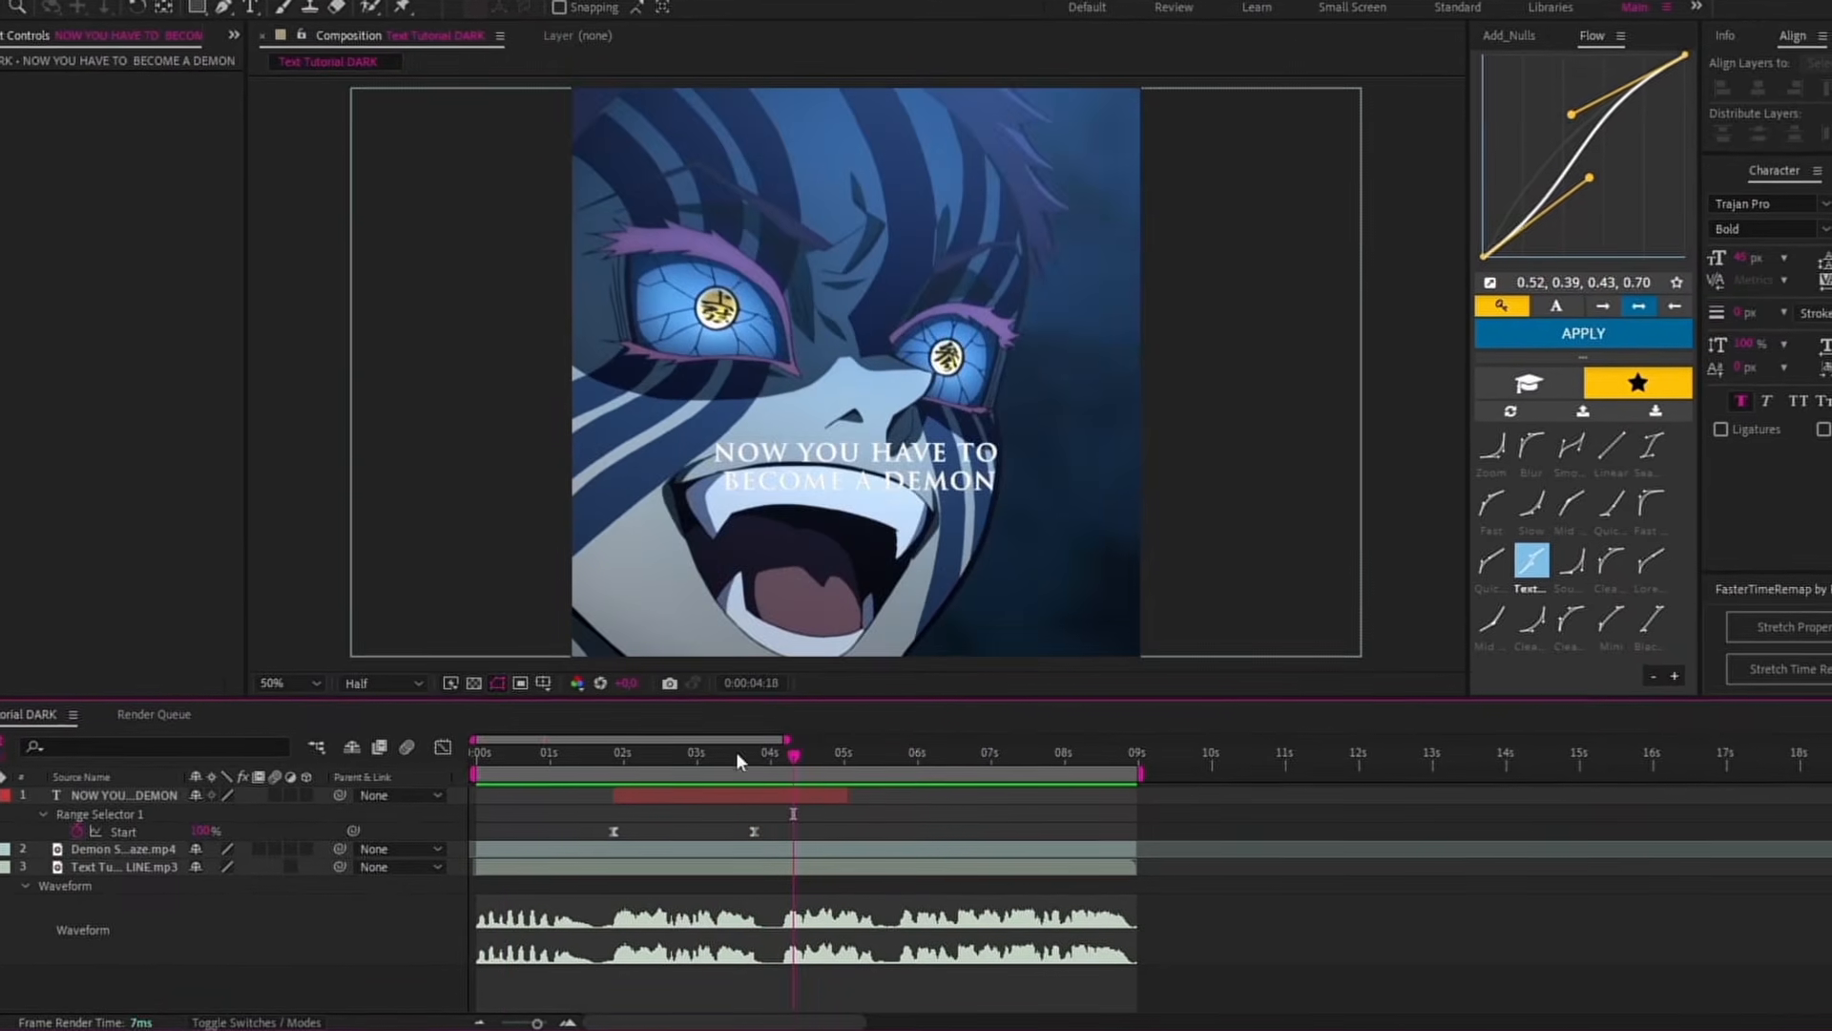
pyautogui.moveTo(741, 751); pyautogui.dragTo(610, 769)
pyautogui.press('space')
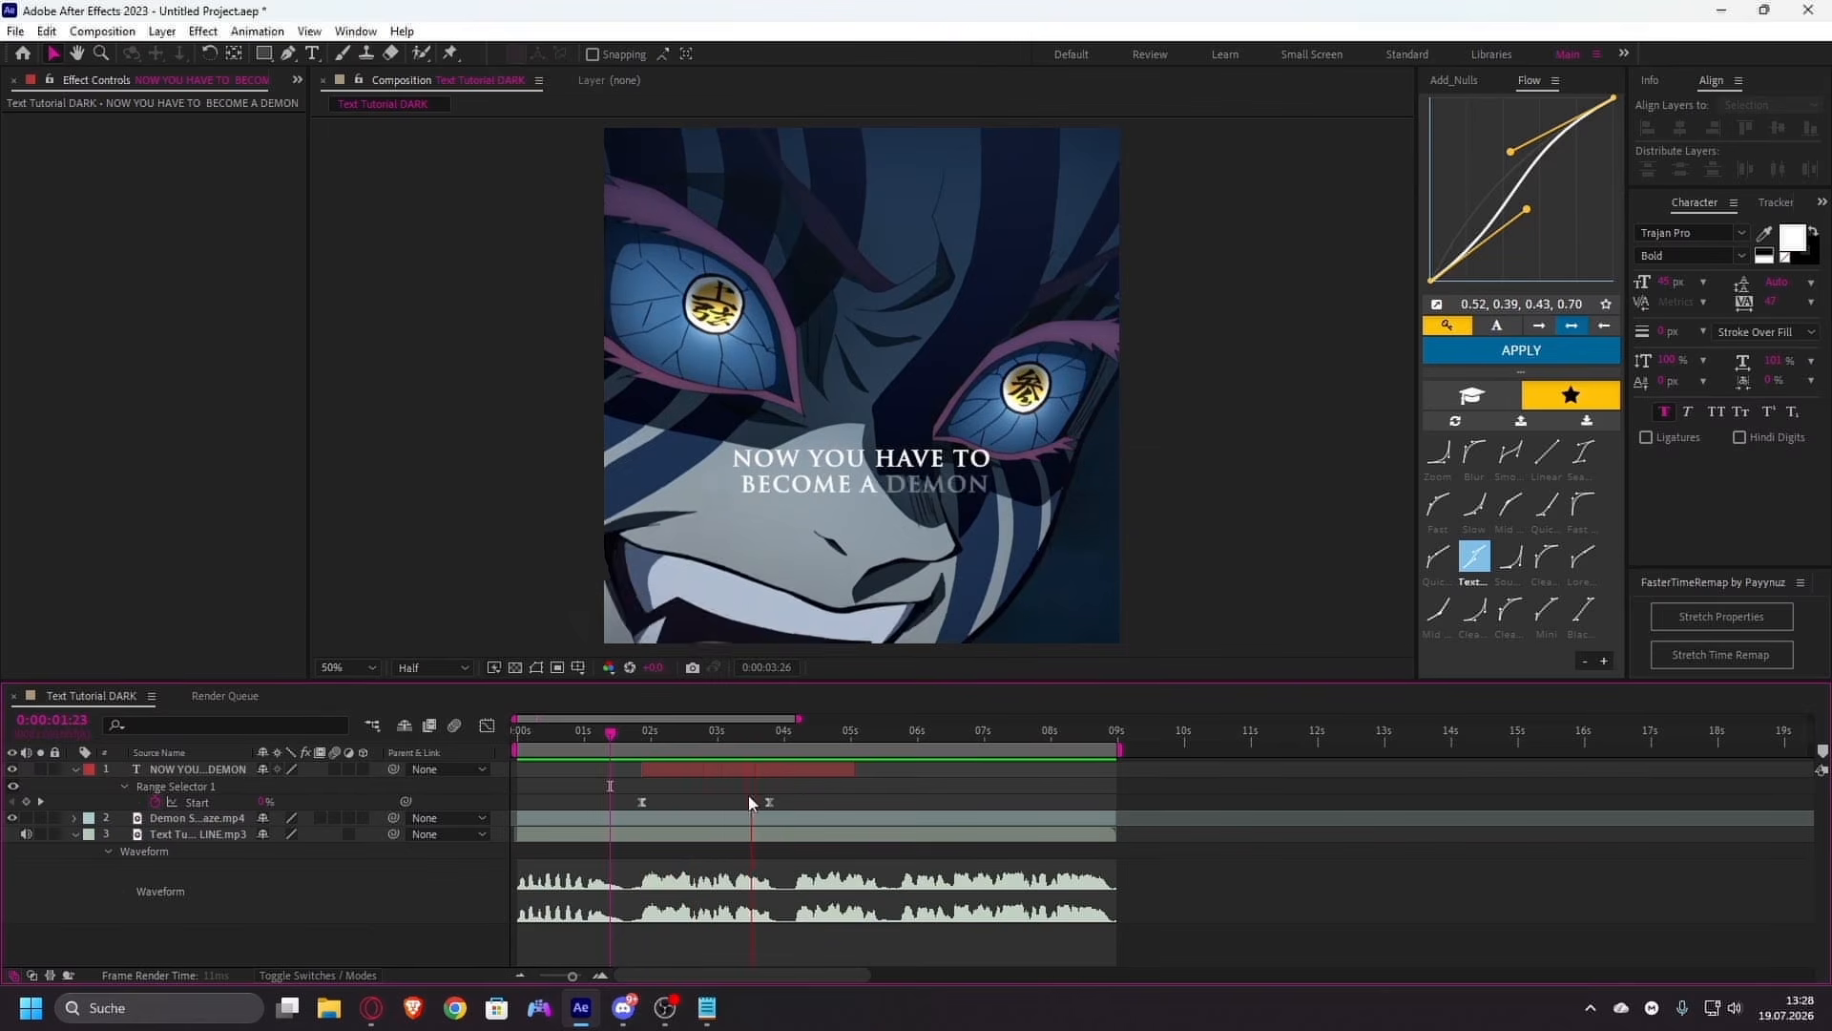
pyautogui.press('space')
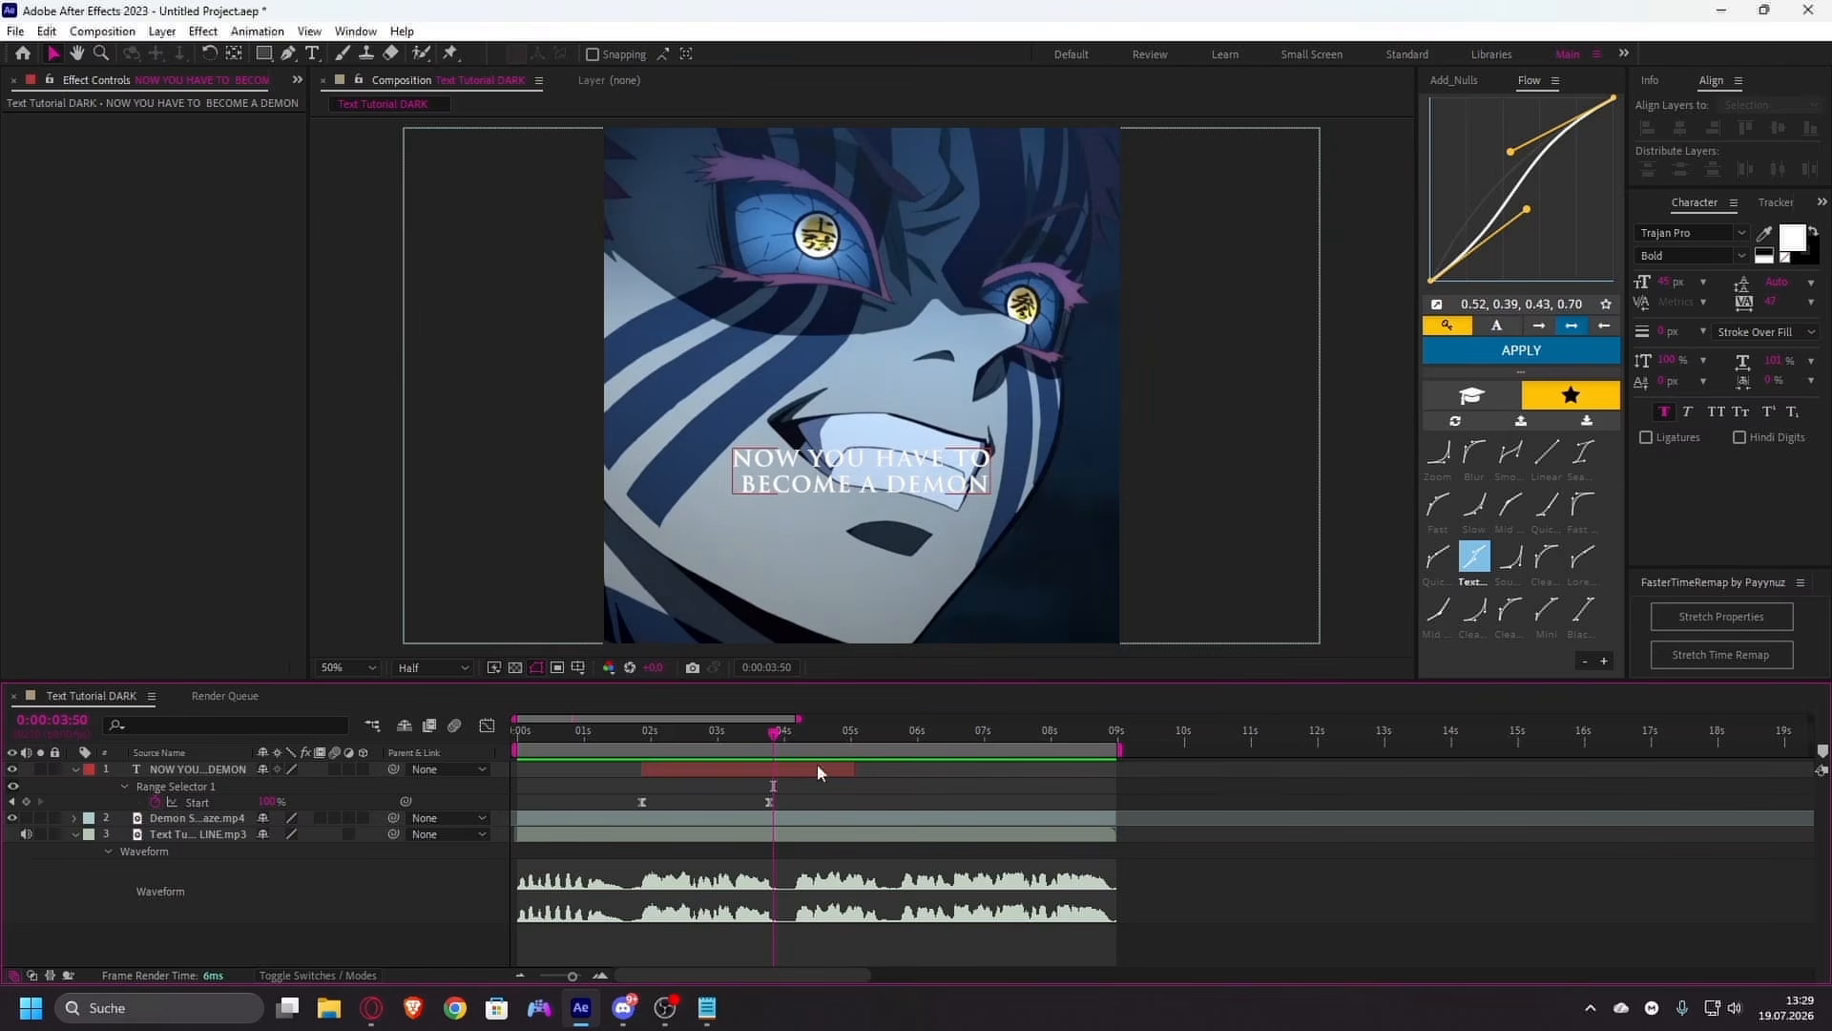
pyautogui.moveTo(731, 804); pyautogui.dragTo(800, 801)
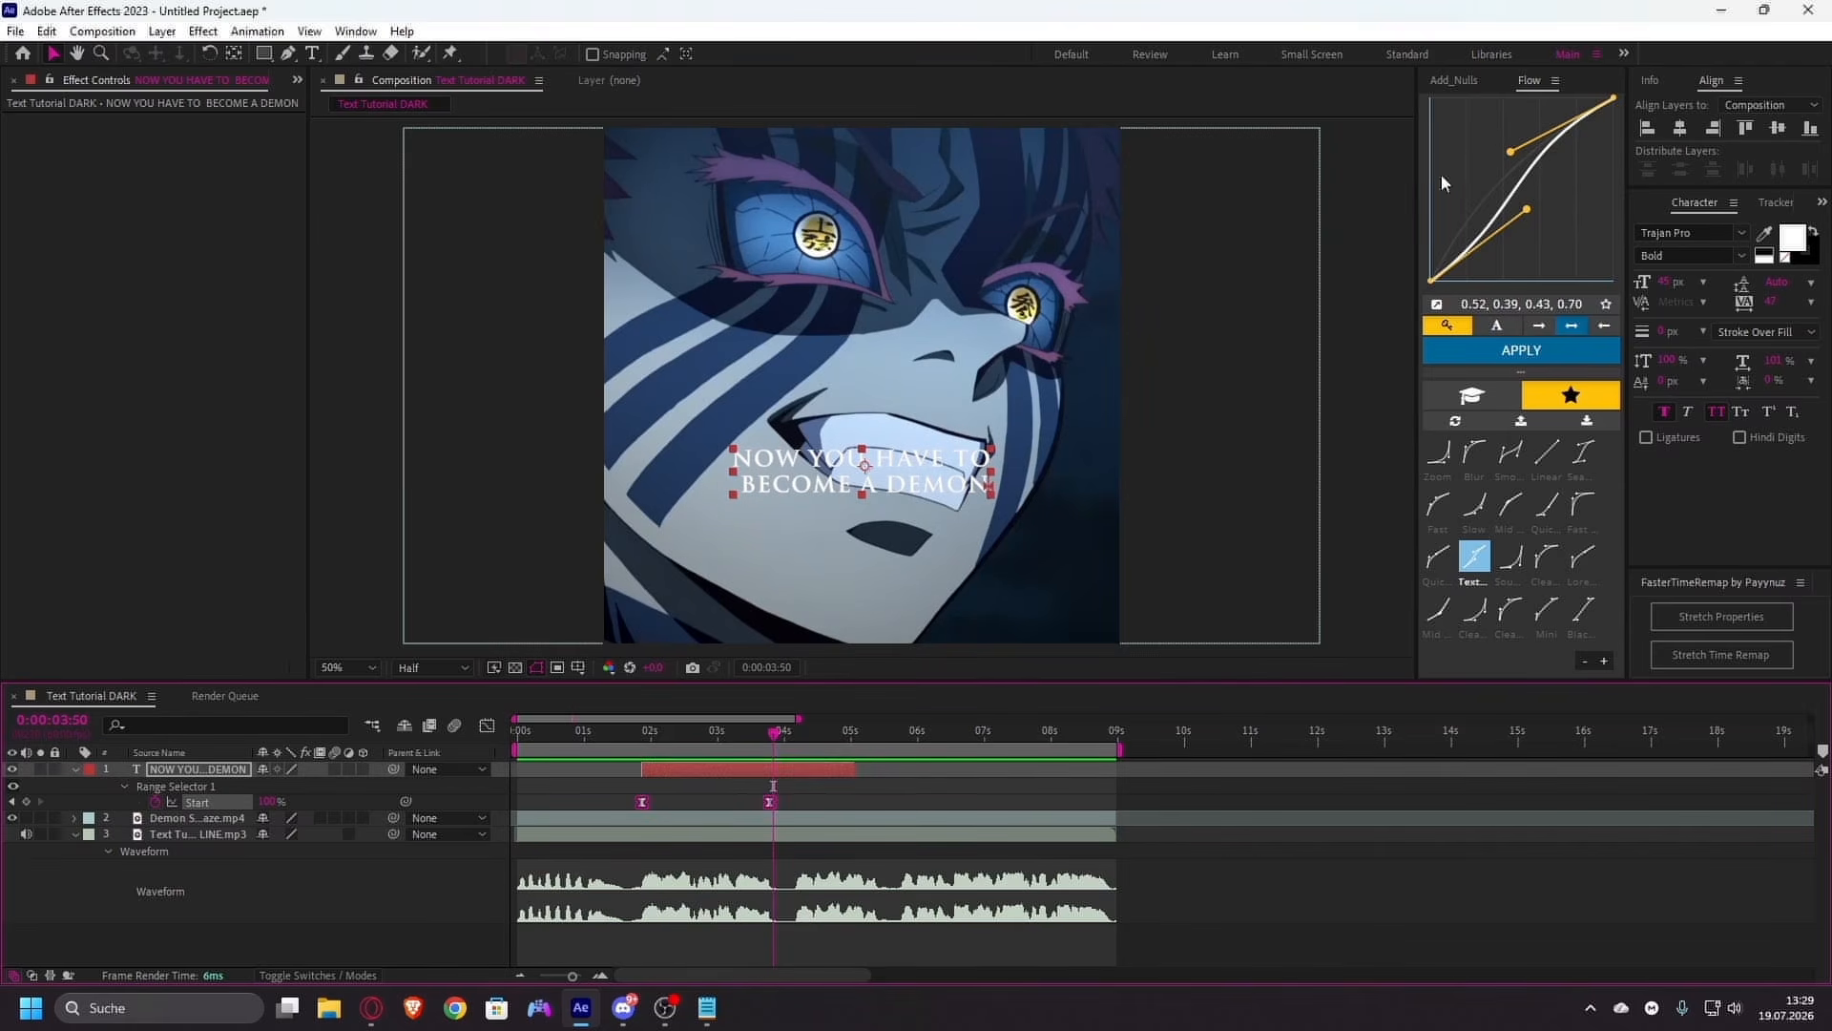
pyautogui.moveTo(1530, 219); pyautogui.dragTo(1502, 152)
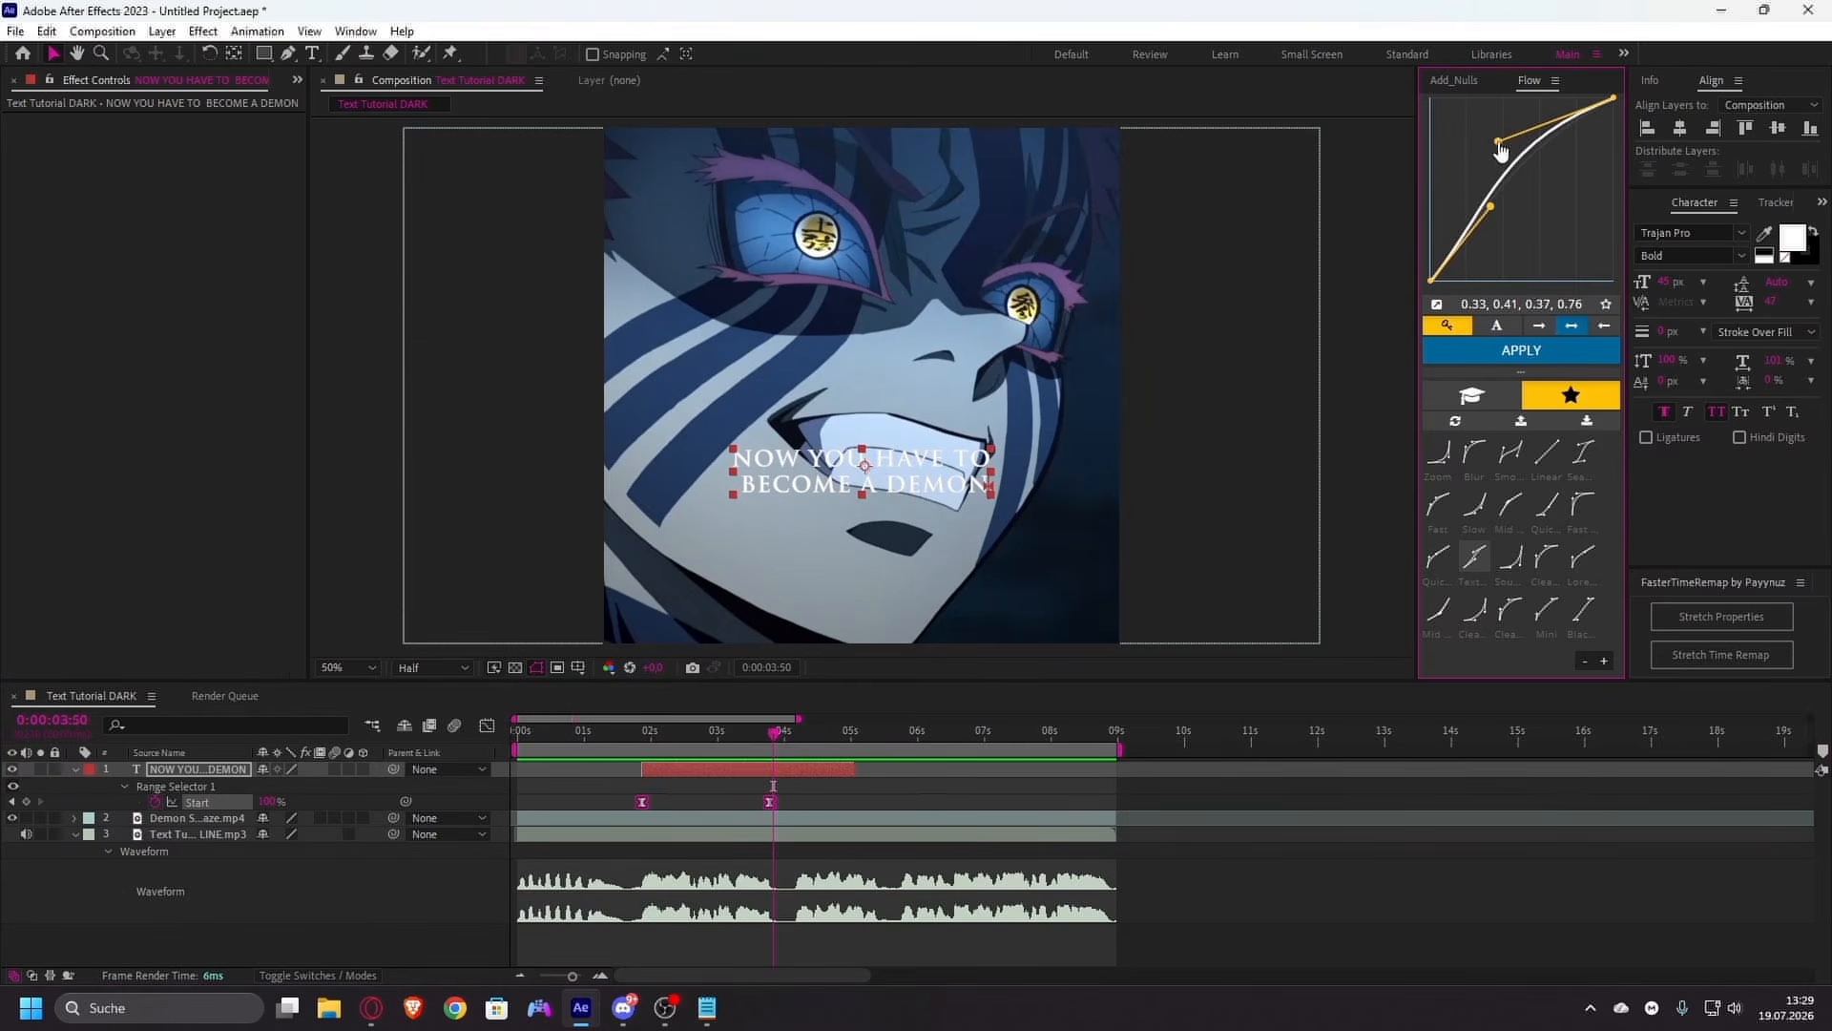
pyautogui.click(1475, 557)
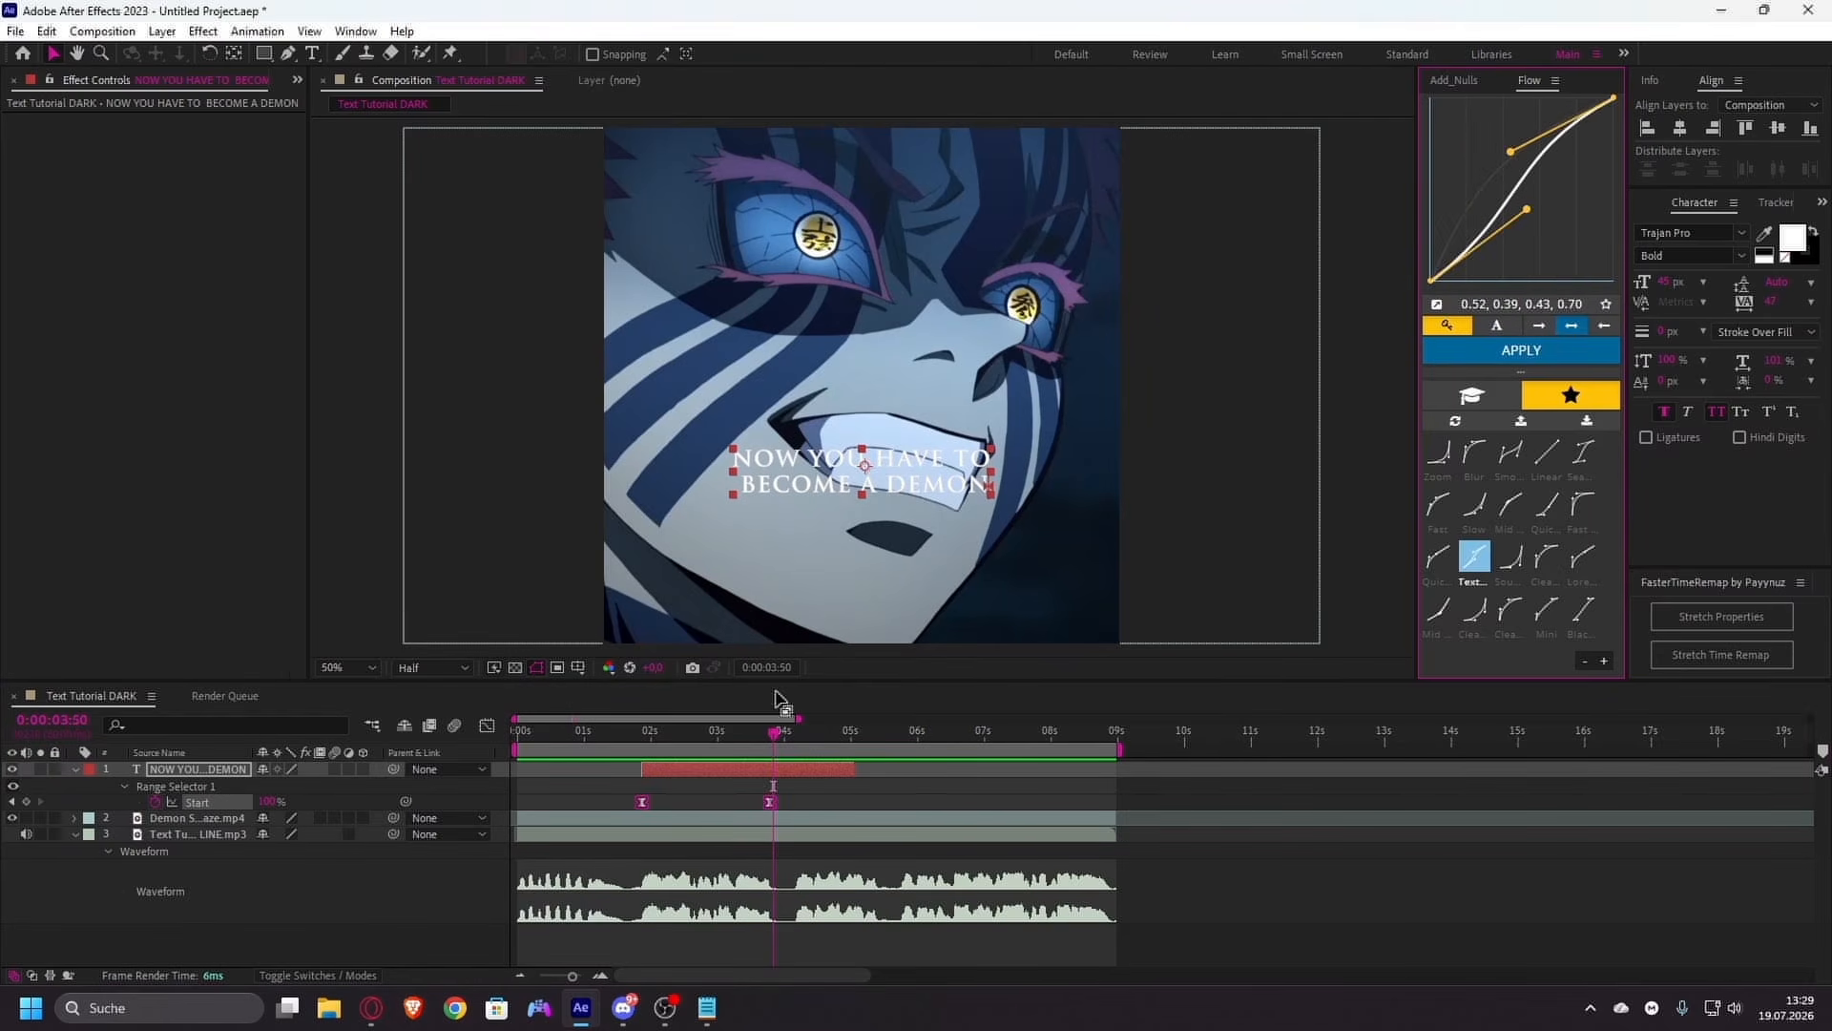
# - Apply the Increase Tracking preset to the NOW YOU HAVE TO BECOME A DEMON layer at its in point, 0:00:01:52
pyautogui.click(819, 778)
pyautogui.press('u')
pyautogui.press('i')
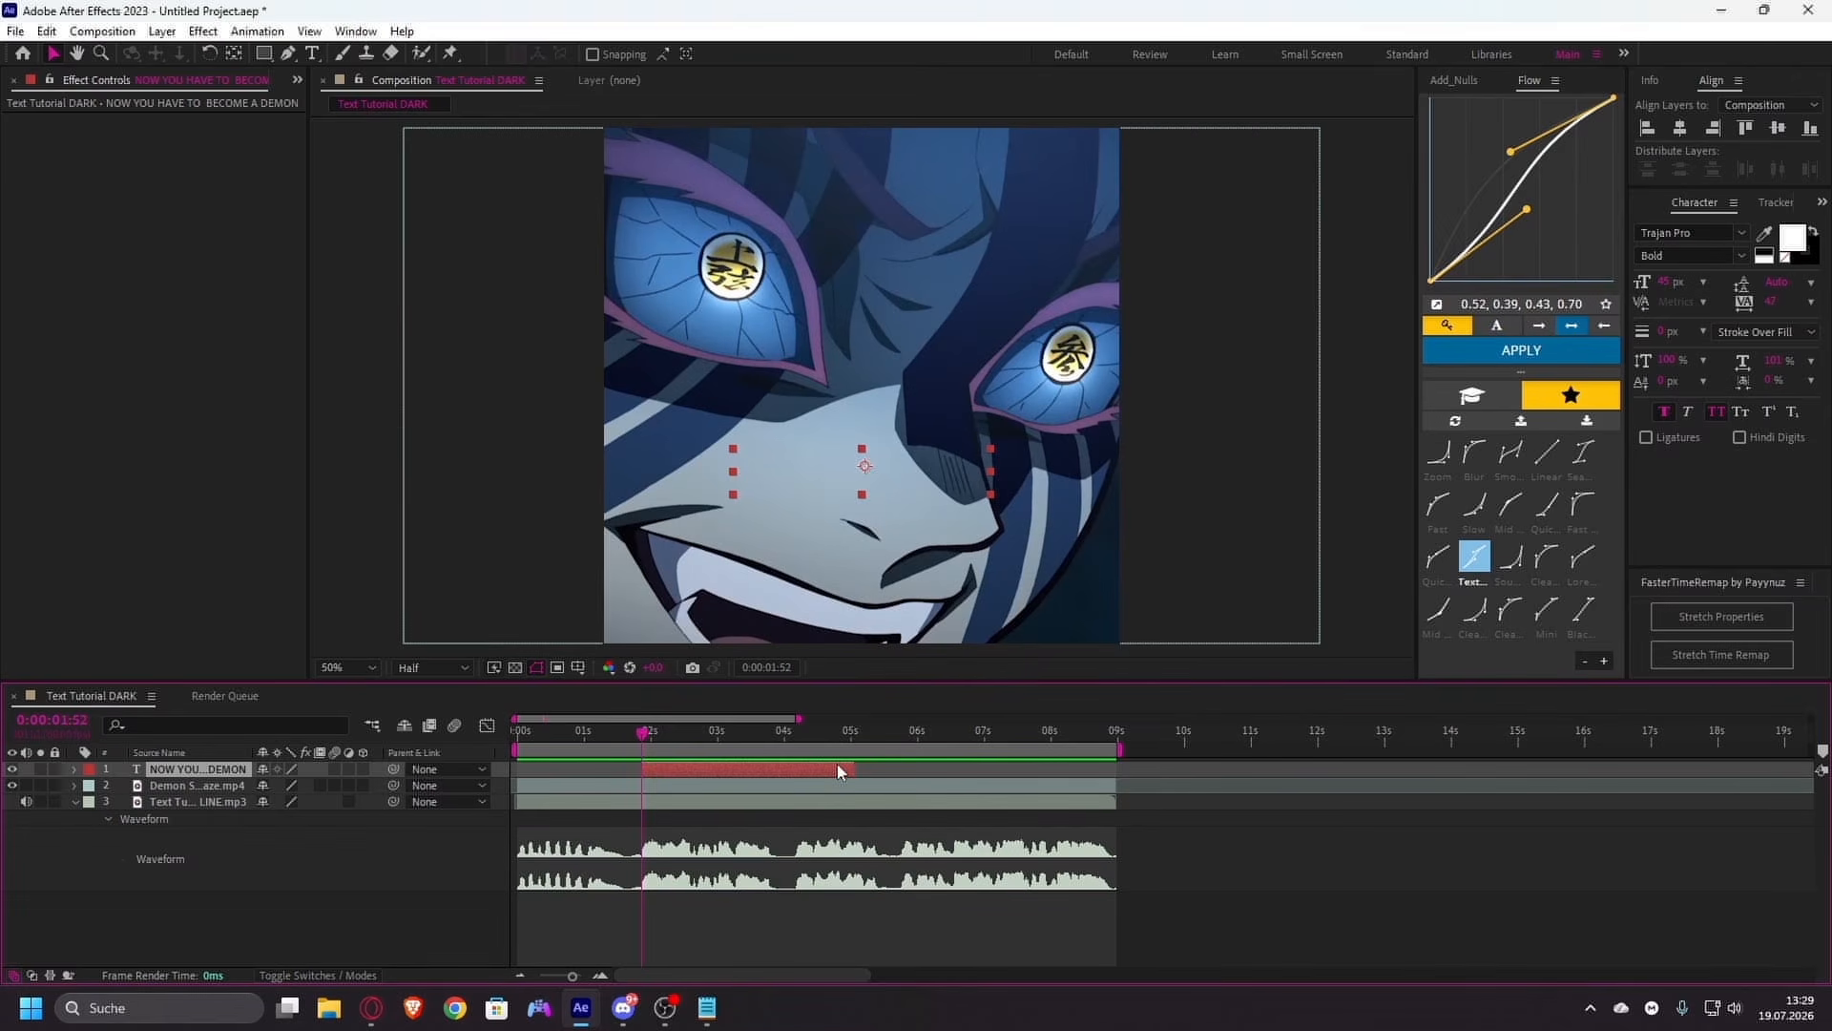
pyautogui.hotkey('ctrl', 'space')
pyautogui.write('incr')
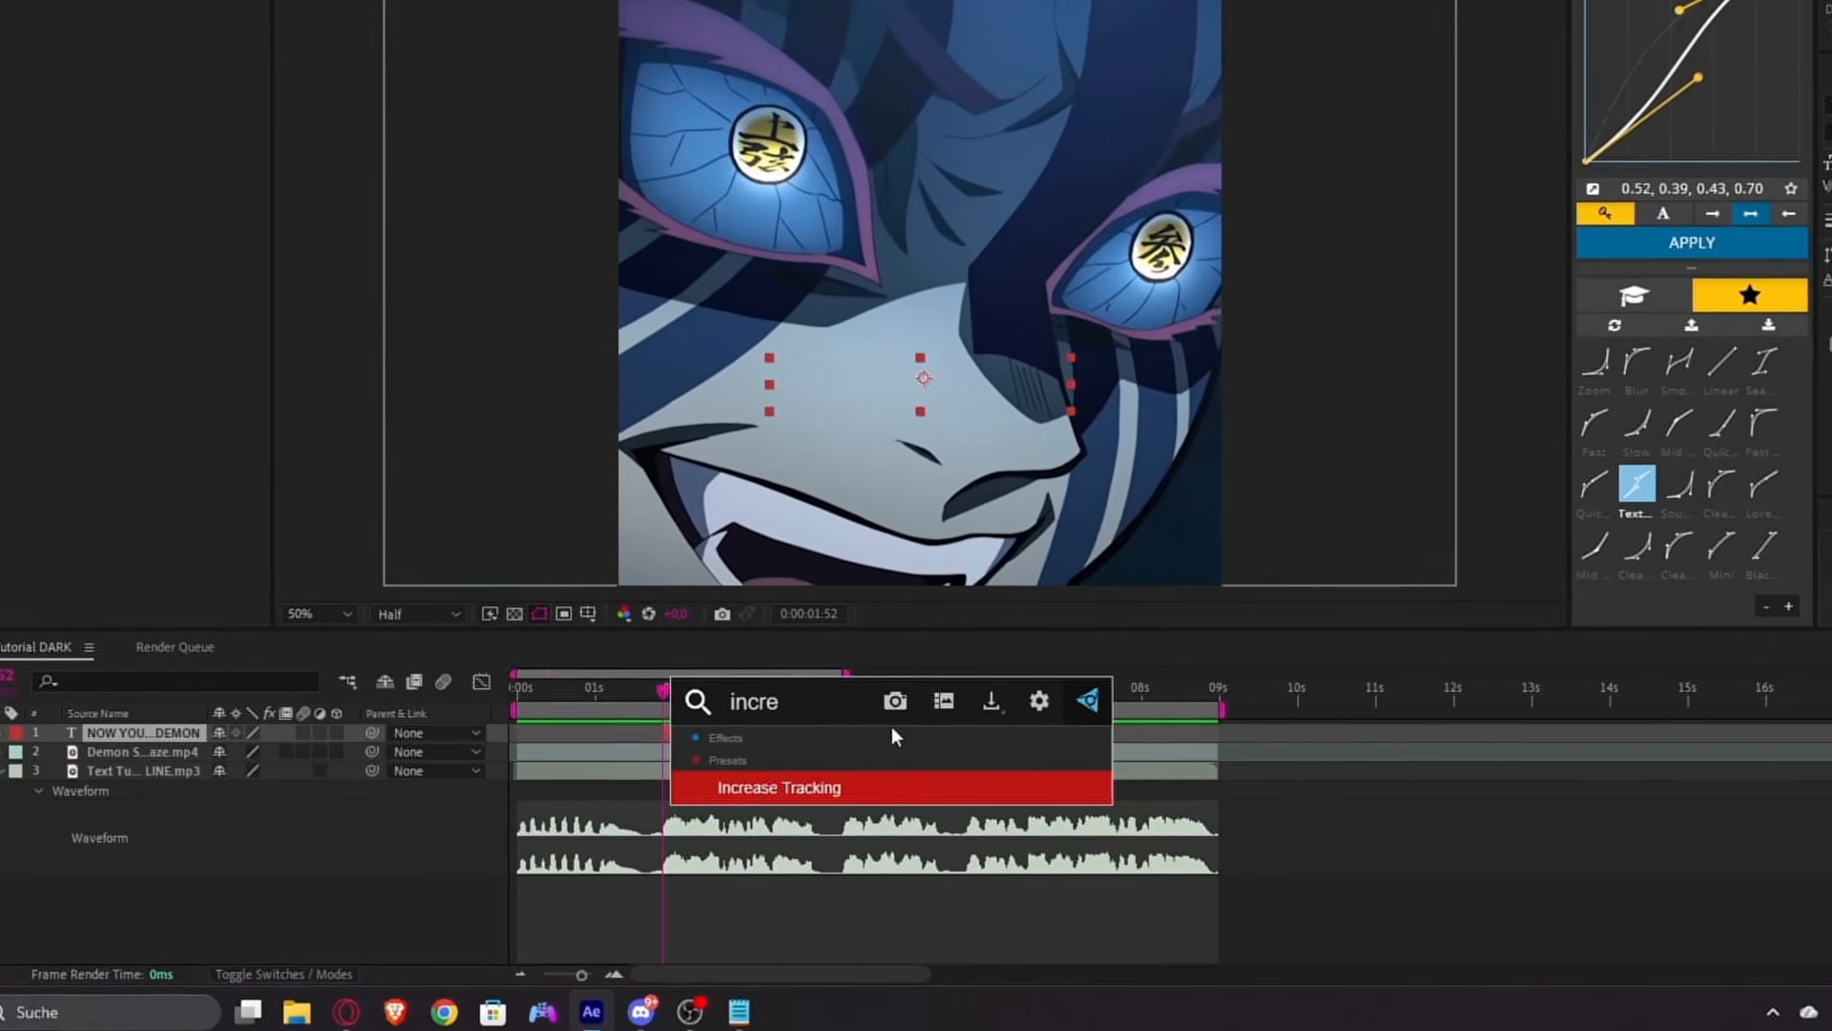
pyautogui.write('e')
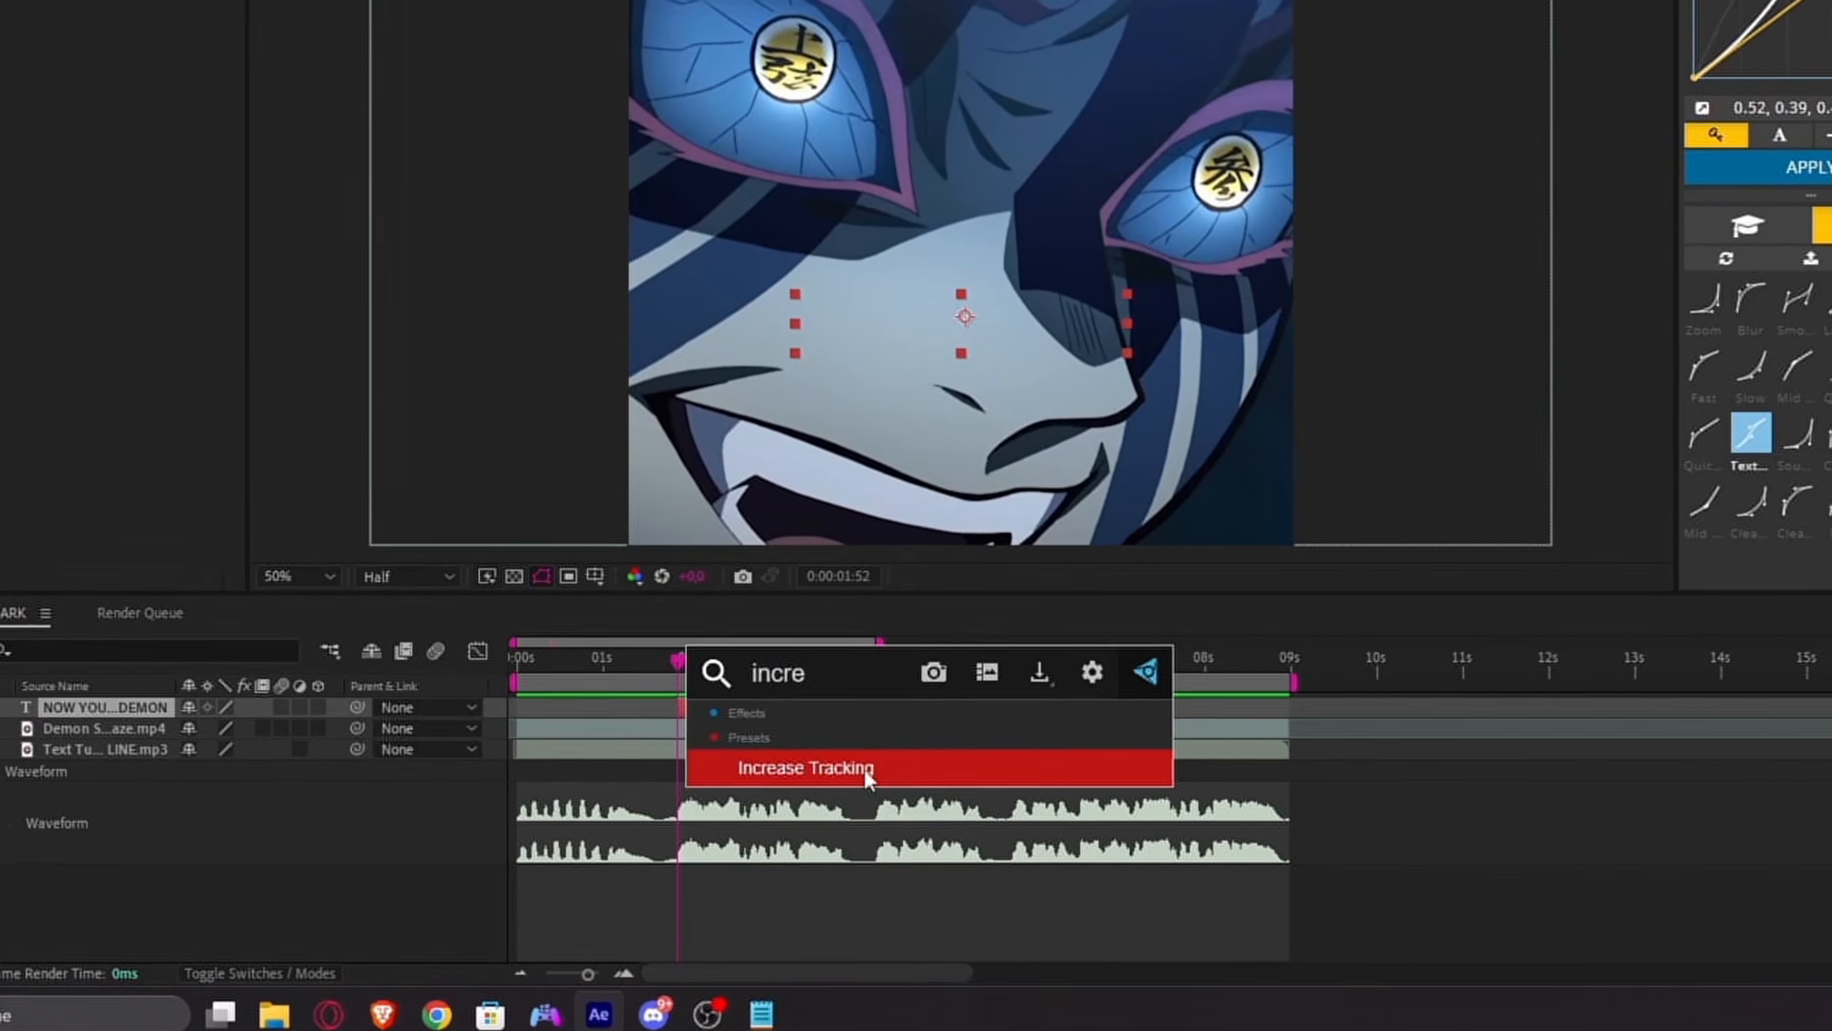
pyautogui.click(864, 769)
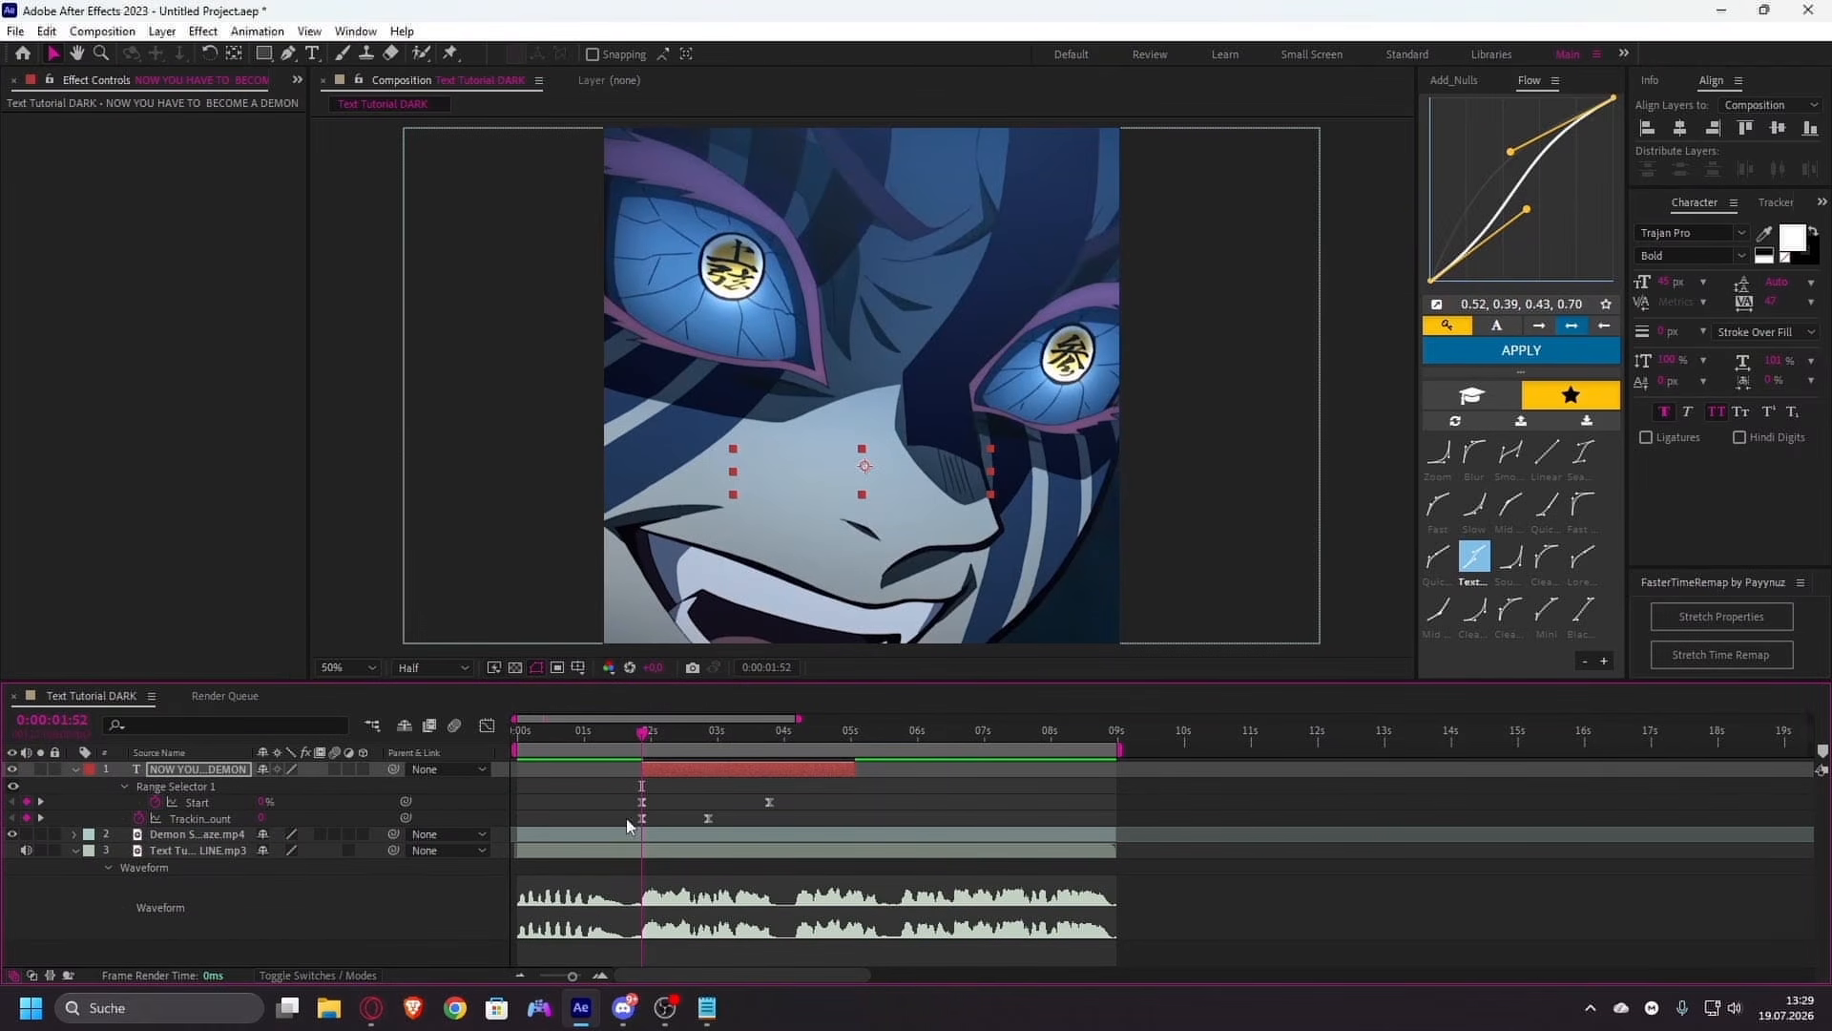
# - Make both Tracking Amount keyframes linear and move the second one to the text layer's out point at 0:00:05:03
pyautogui.moveTo(627, 821); pyautogui.dragTo(779, 835)
pyautogui.keyDown('ctrl'); pyautogui.click(709, 818); pyautogui.keyUp('ctrl')
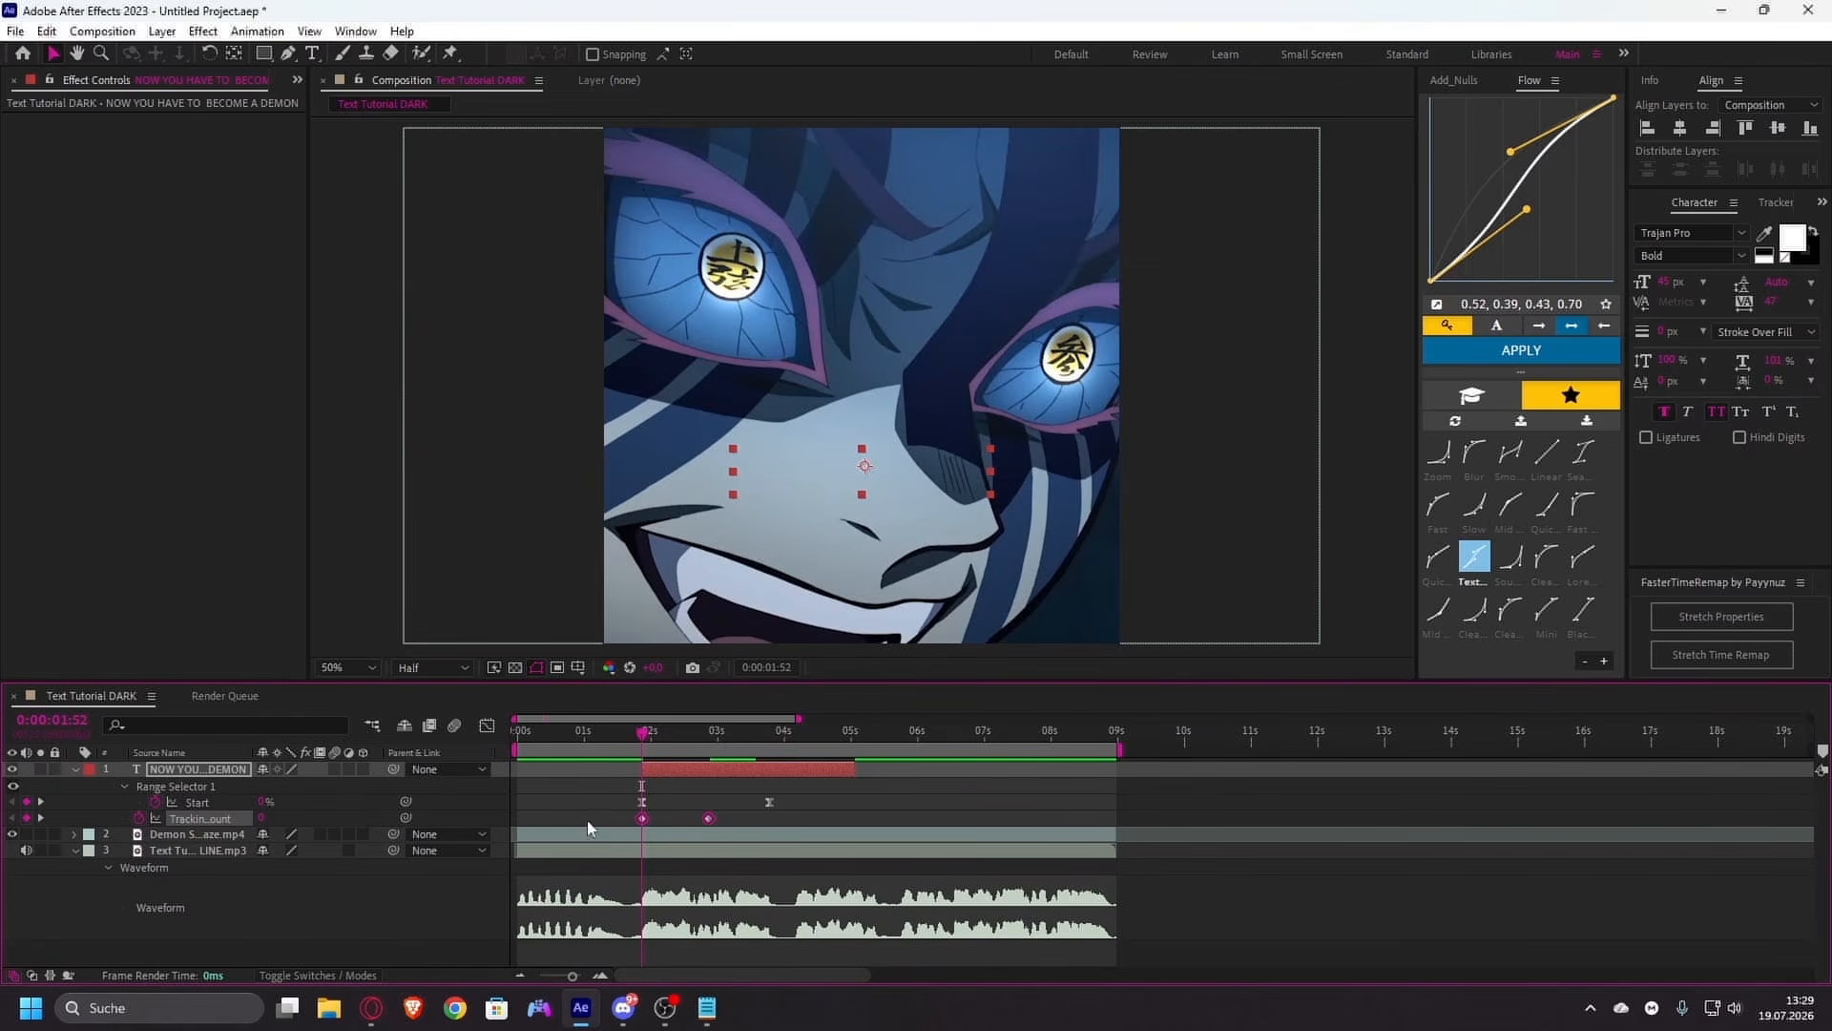
pyautogui.click(735, 781)
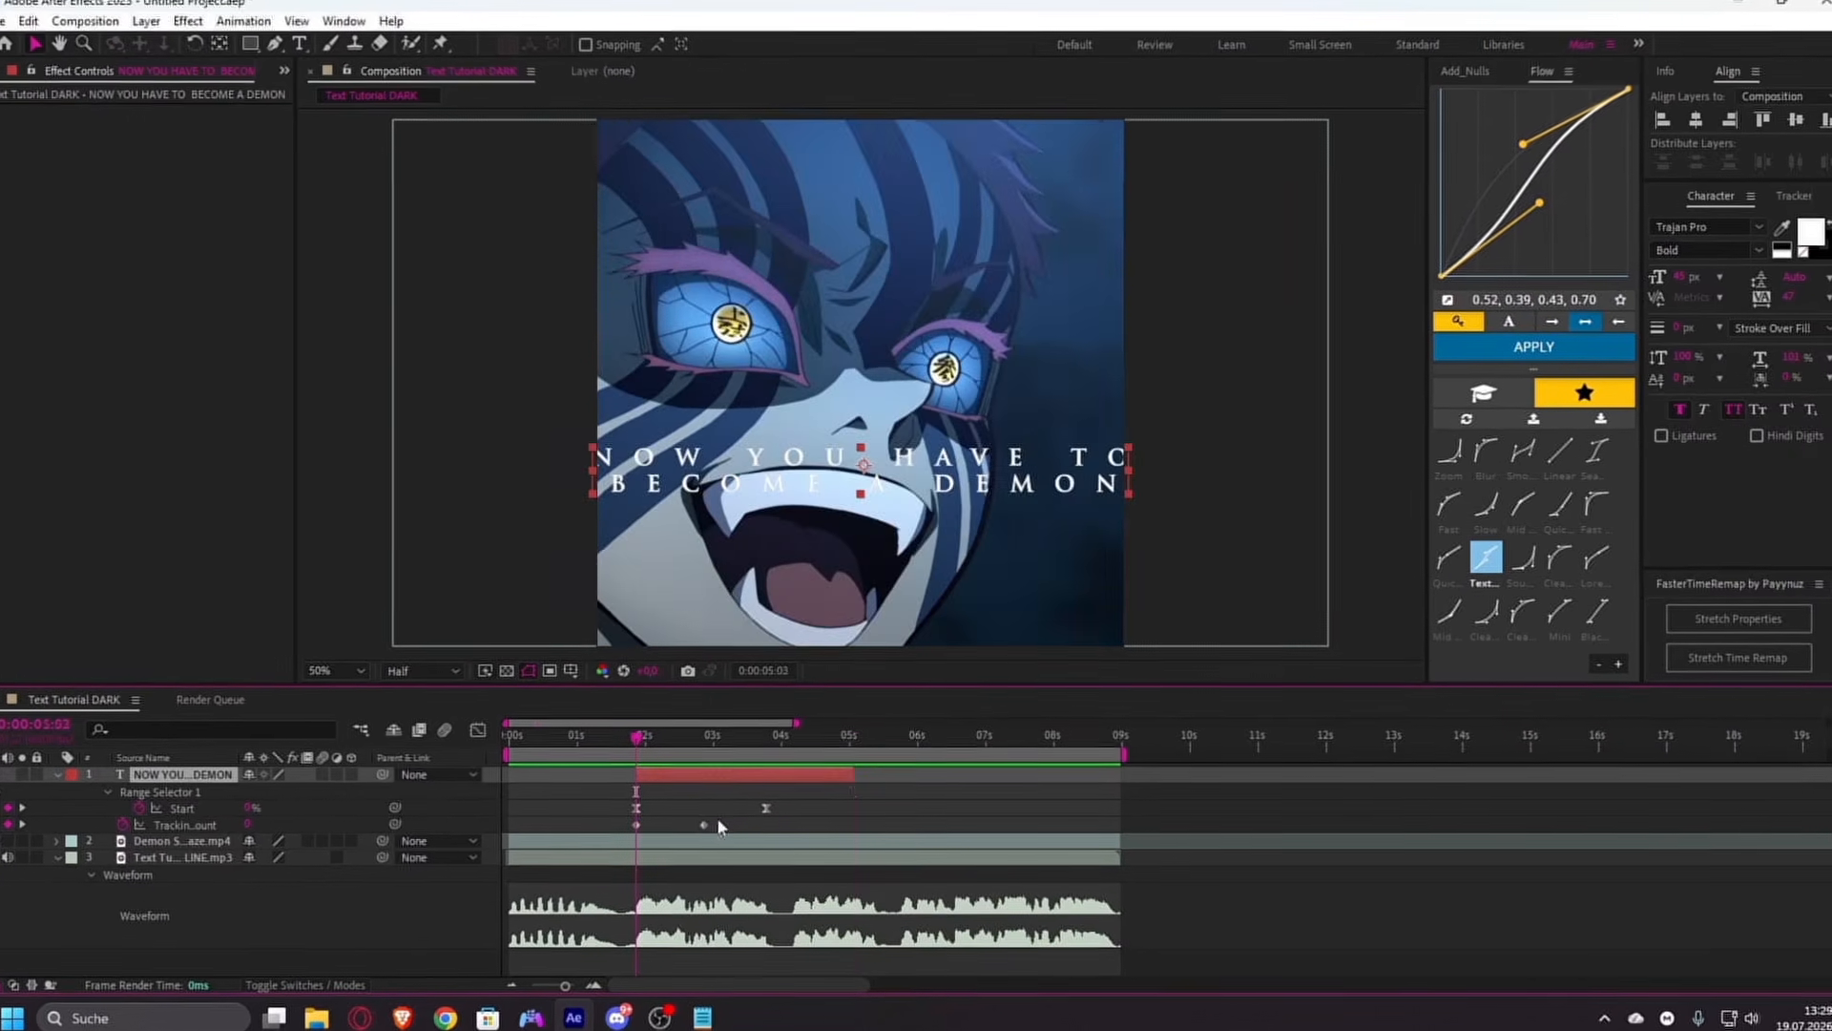
pyautogui.moveTo(703, 825); pyautogui.dragTo(850, 828)
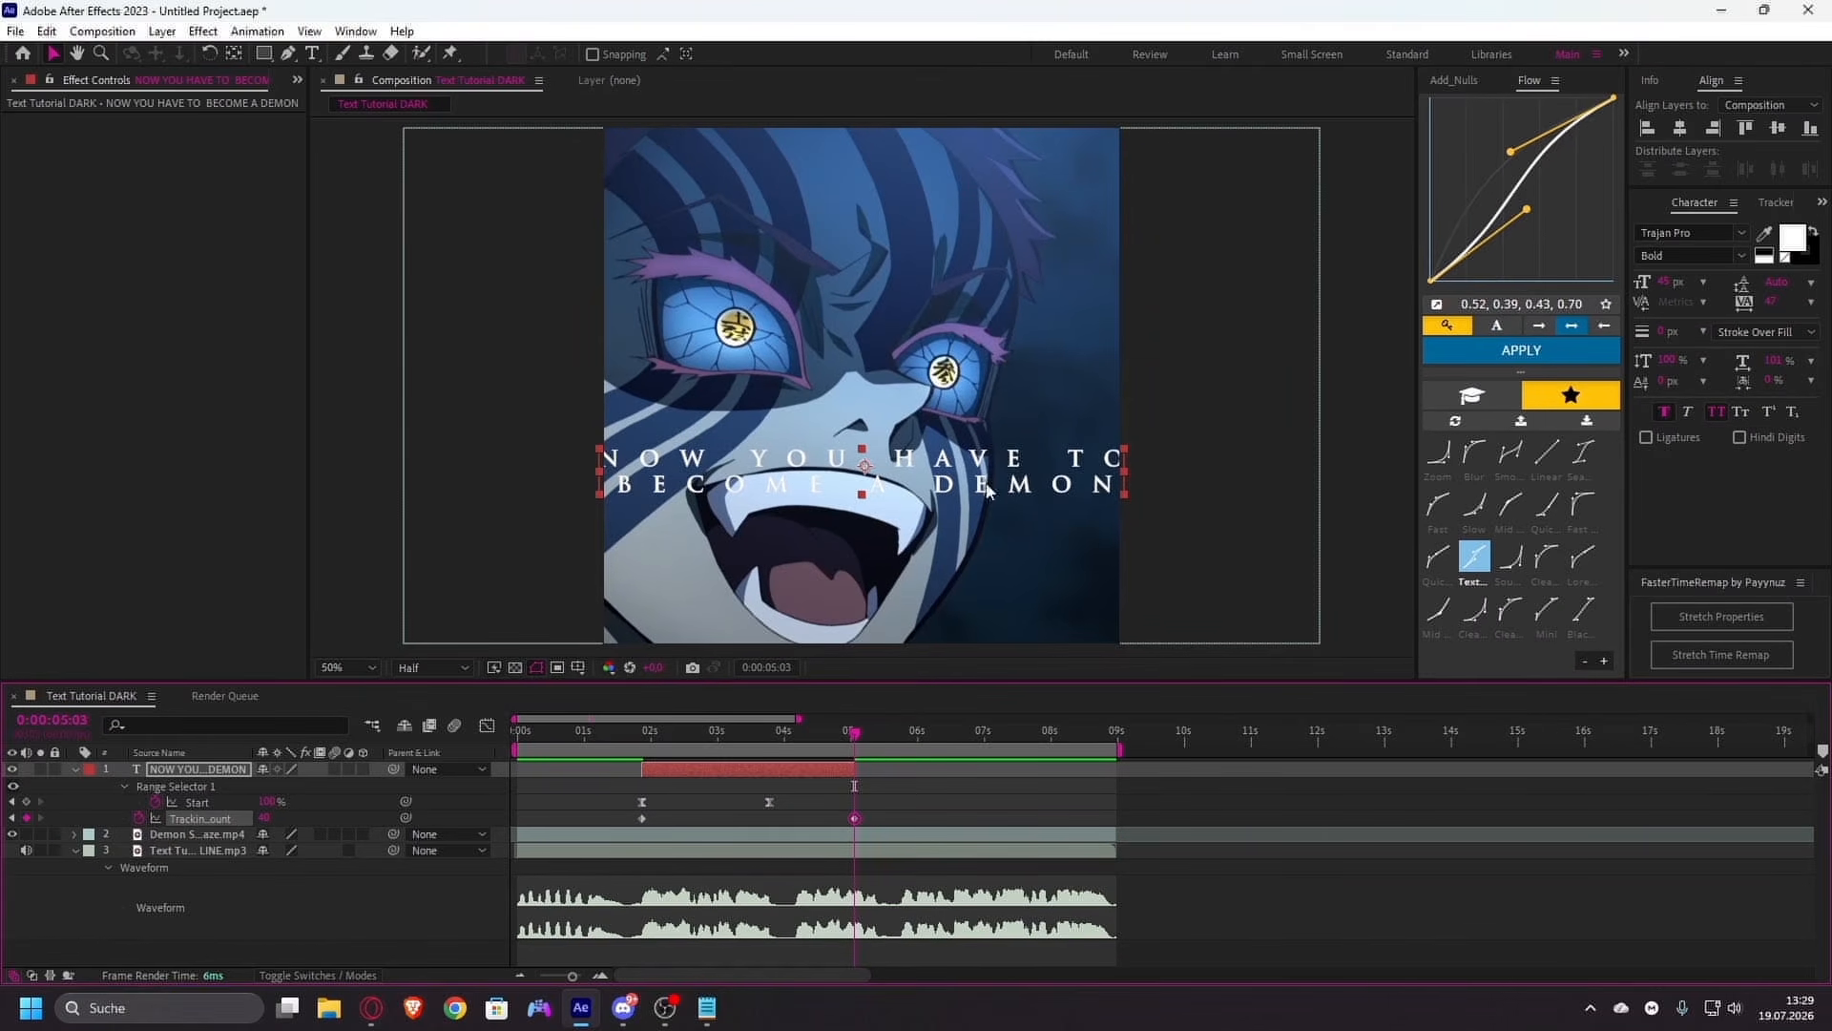
# - Set the Tracking Amount at the text layer's final keyframe, 0:00:05:03, to 11
pyautogui.moveTo(847, 735)
pyautogui.mouseDown()
pyautogui.moveTo(730, 733)
pyautogui.moveTo(844, 735)
pyautogui.mouseUp()
pyautogui.click(828, 781)
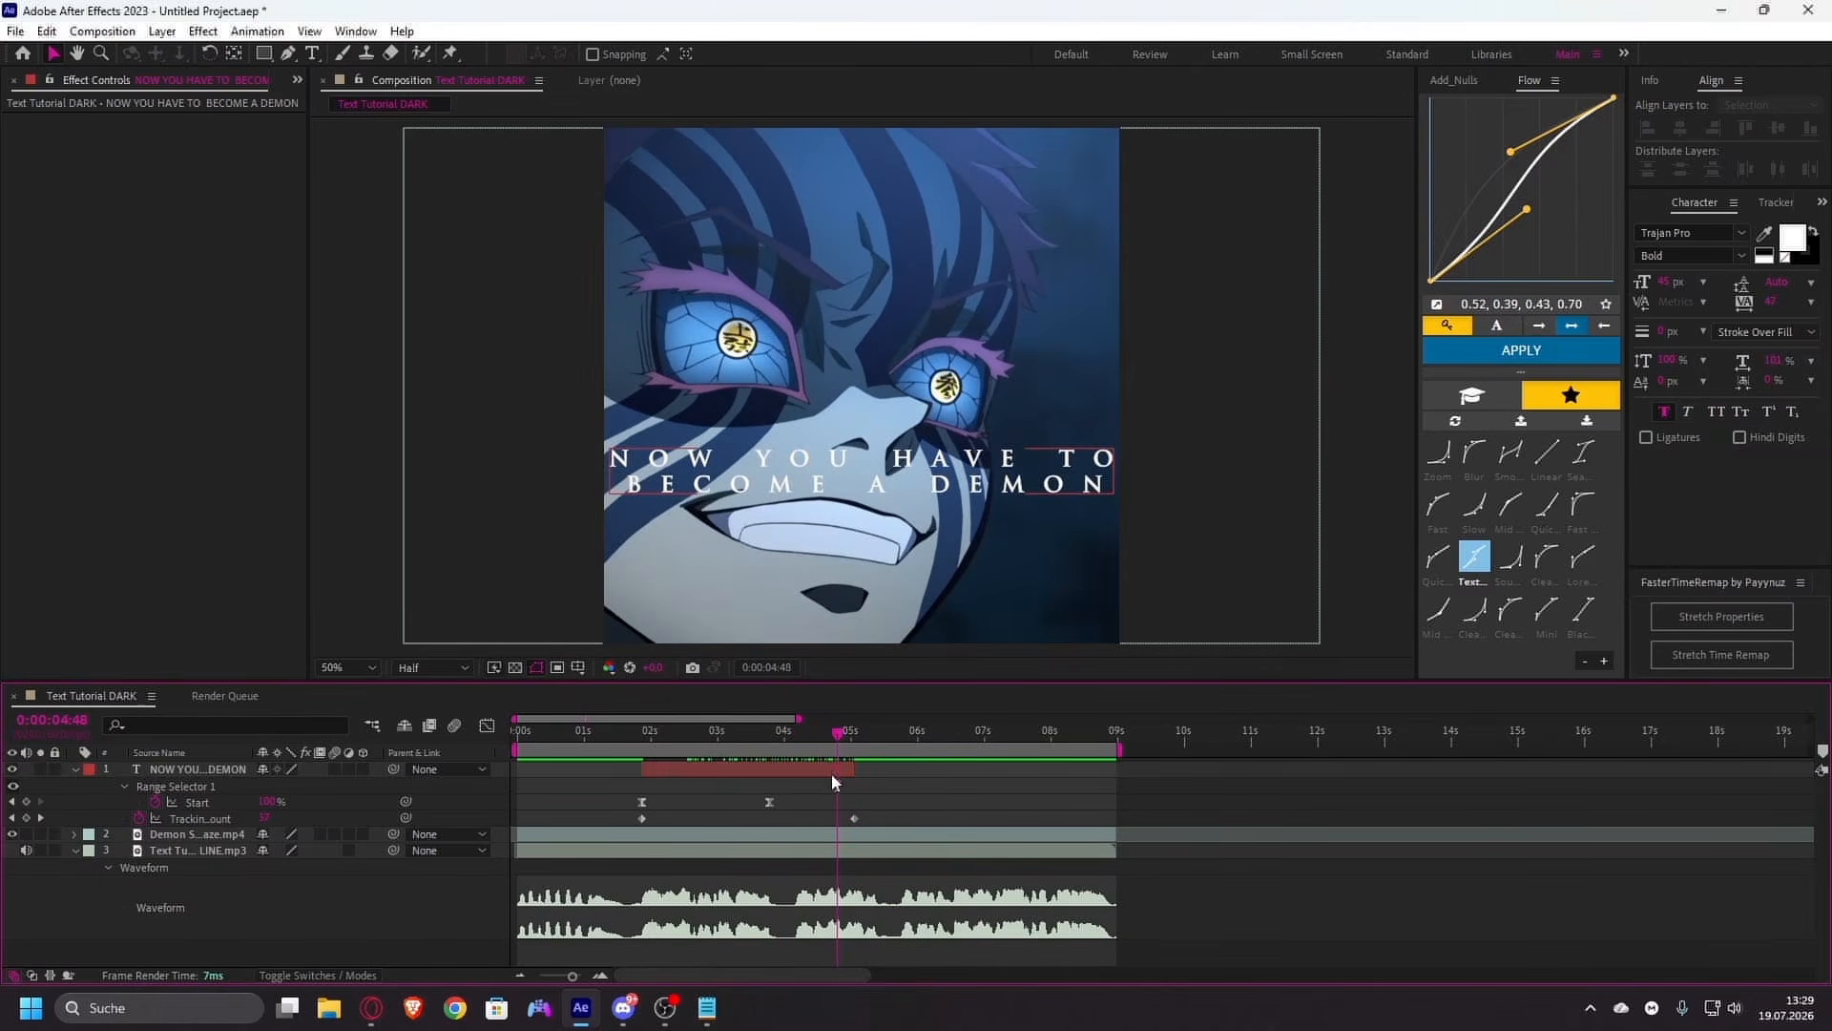
pyautogui.click(831, 770)
pyautogui.press('i')
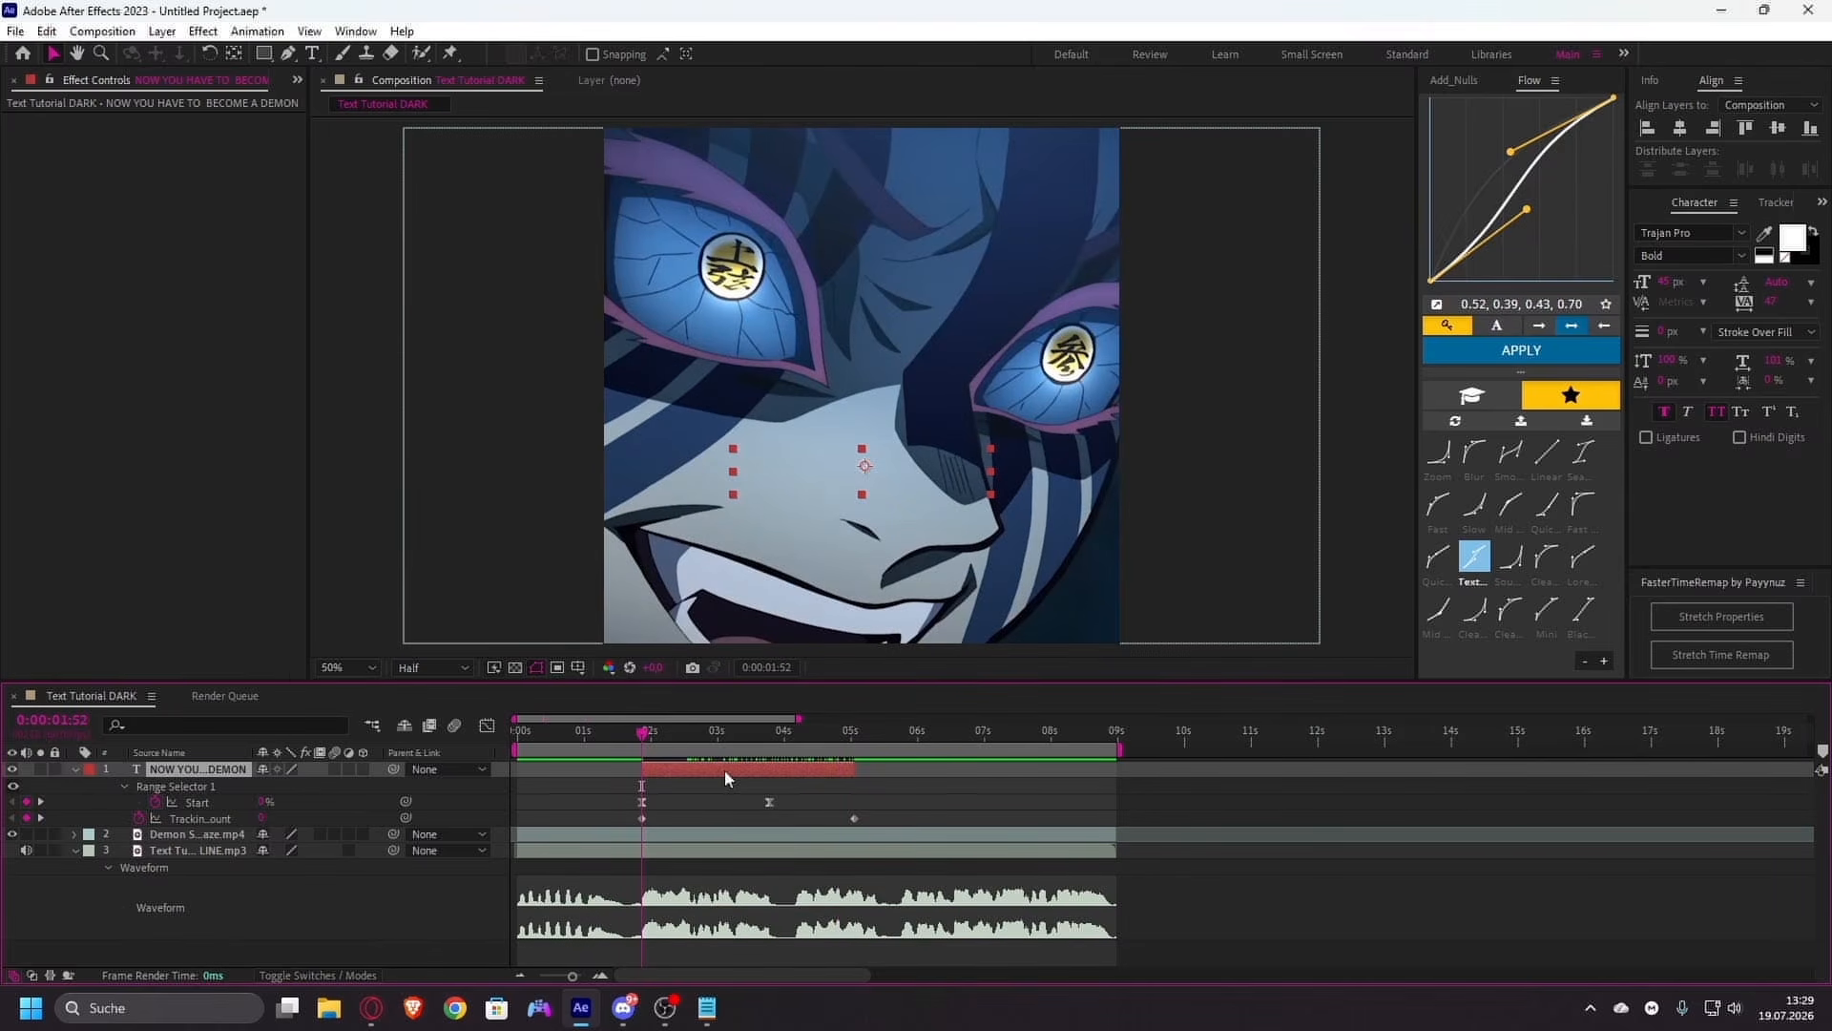
pyautogui.press('o')
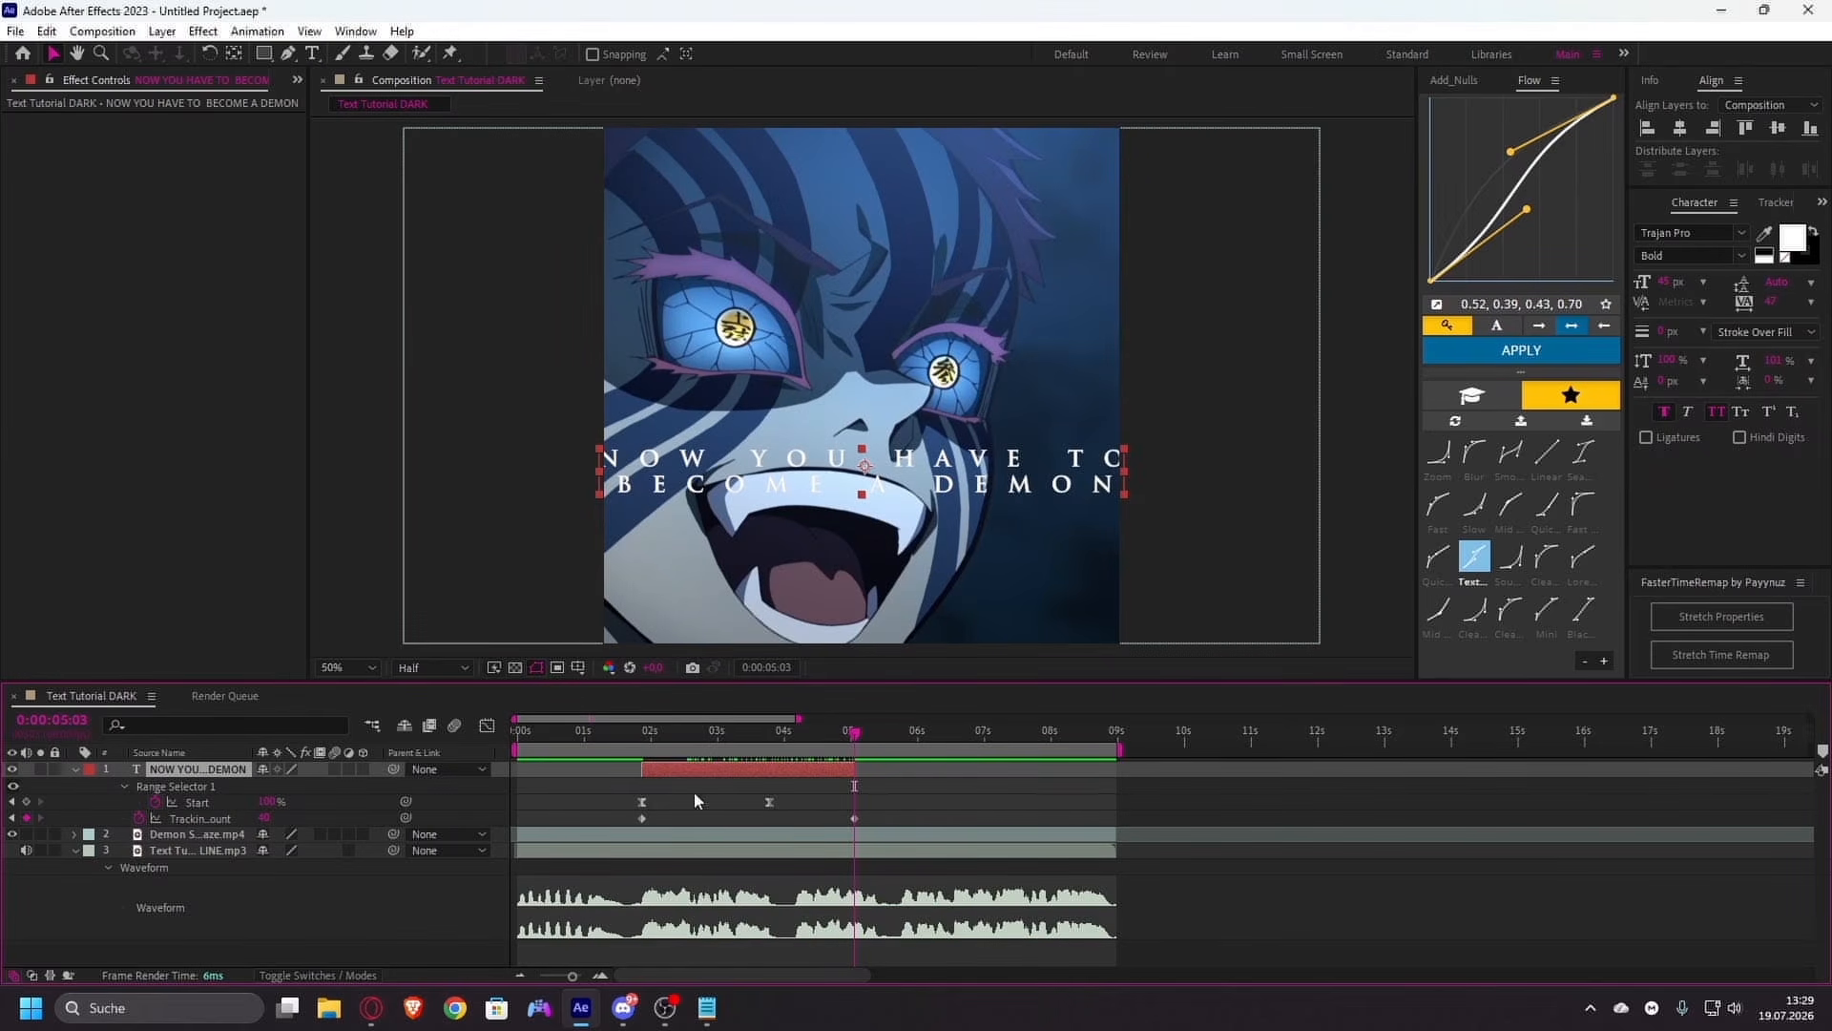
pyautogui.moveTo(268, 822); pyautogui.dragTo(259, 817)
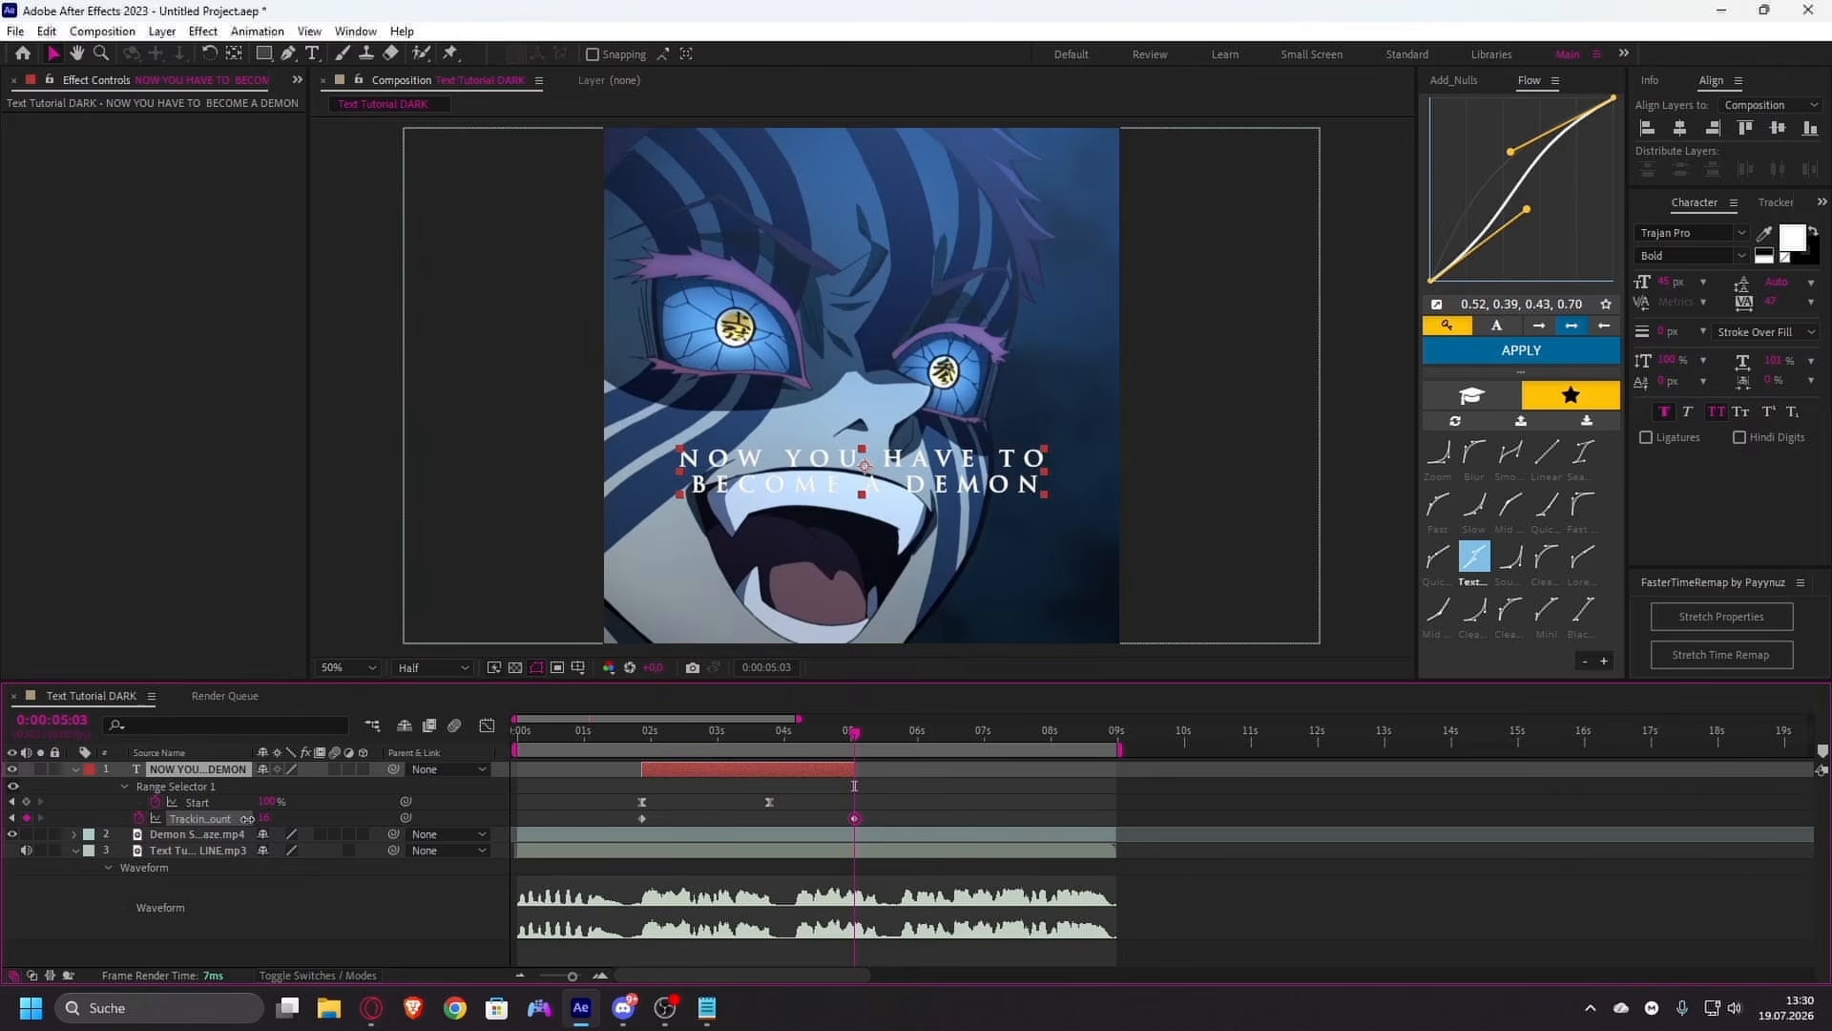
pyautogui.moveTo(248, 819); pyautogui.dragTo(243, 819)
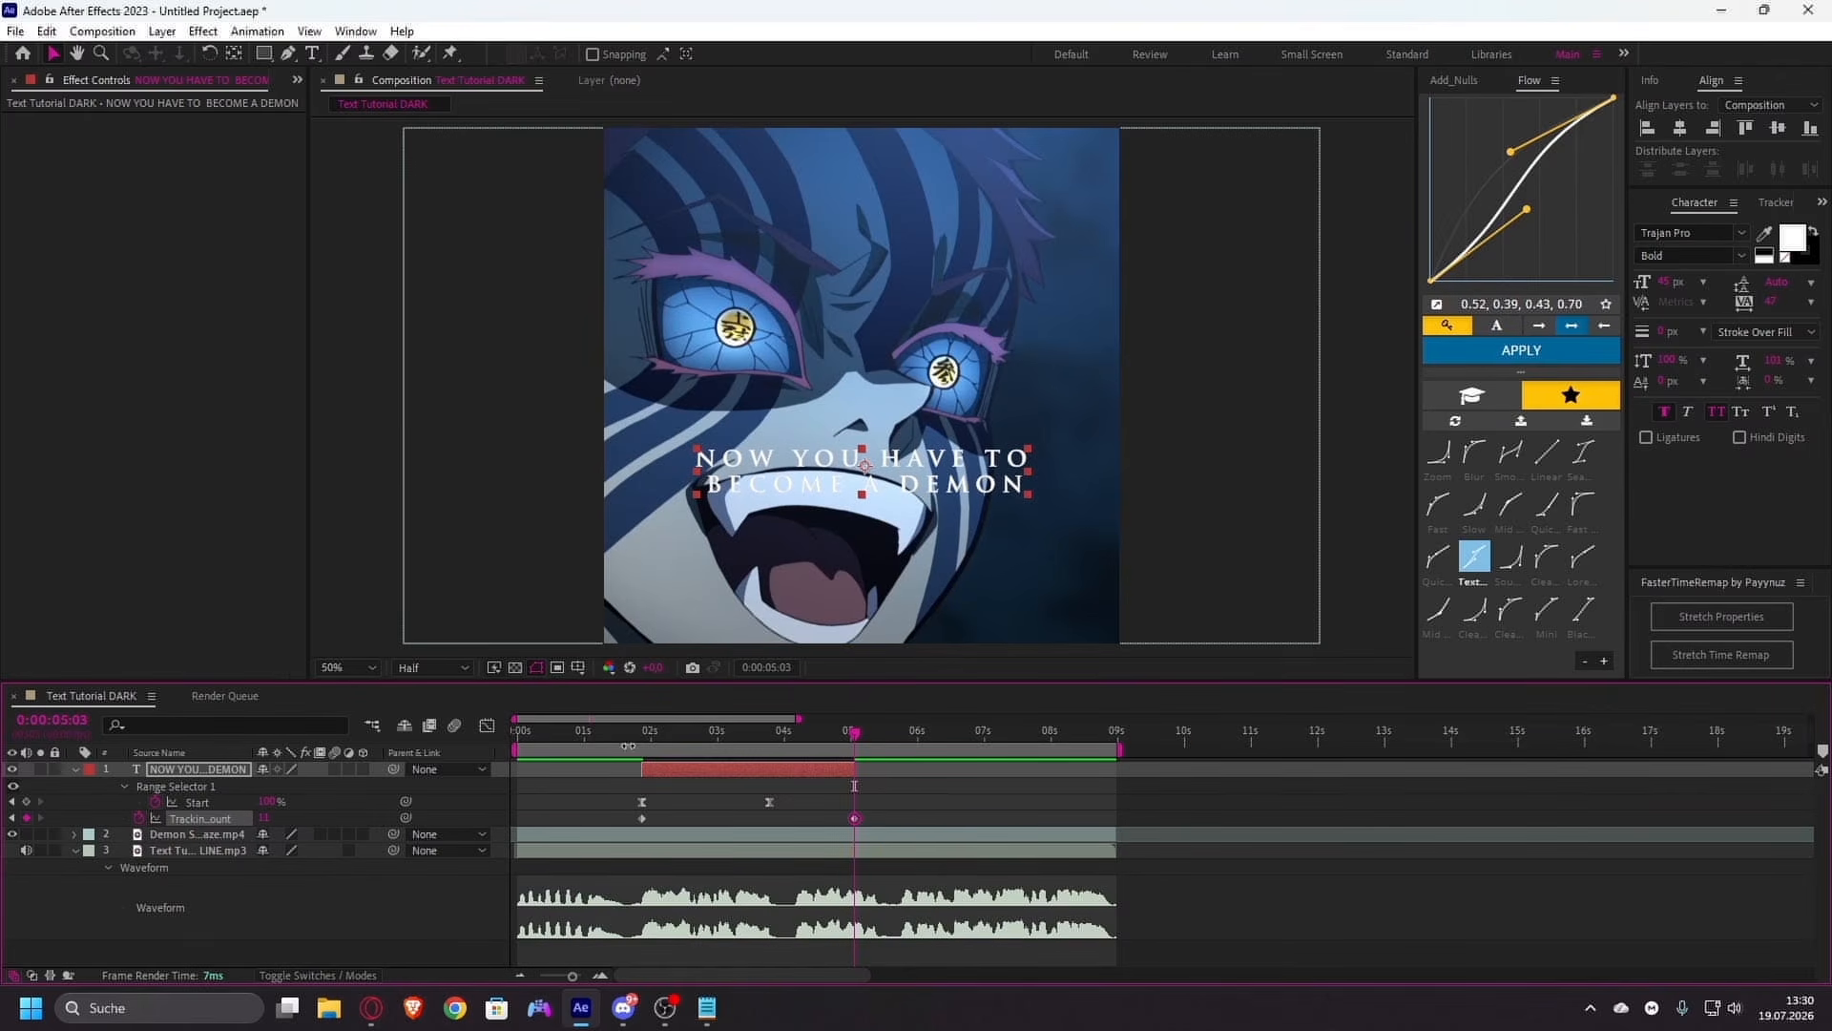
# - Play back the composition from near its start to review the text's fade and tracking animation
pyautogui.moveTo(601, 734); pyautogui.dragTo(526, 746)
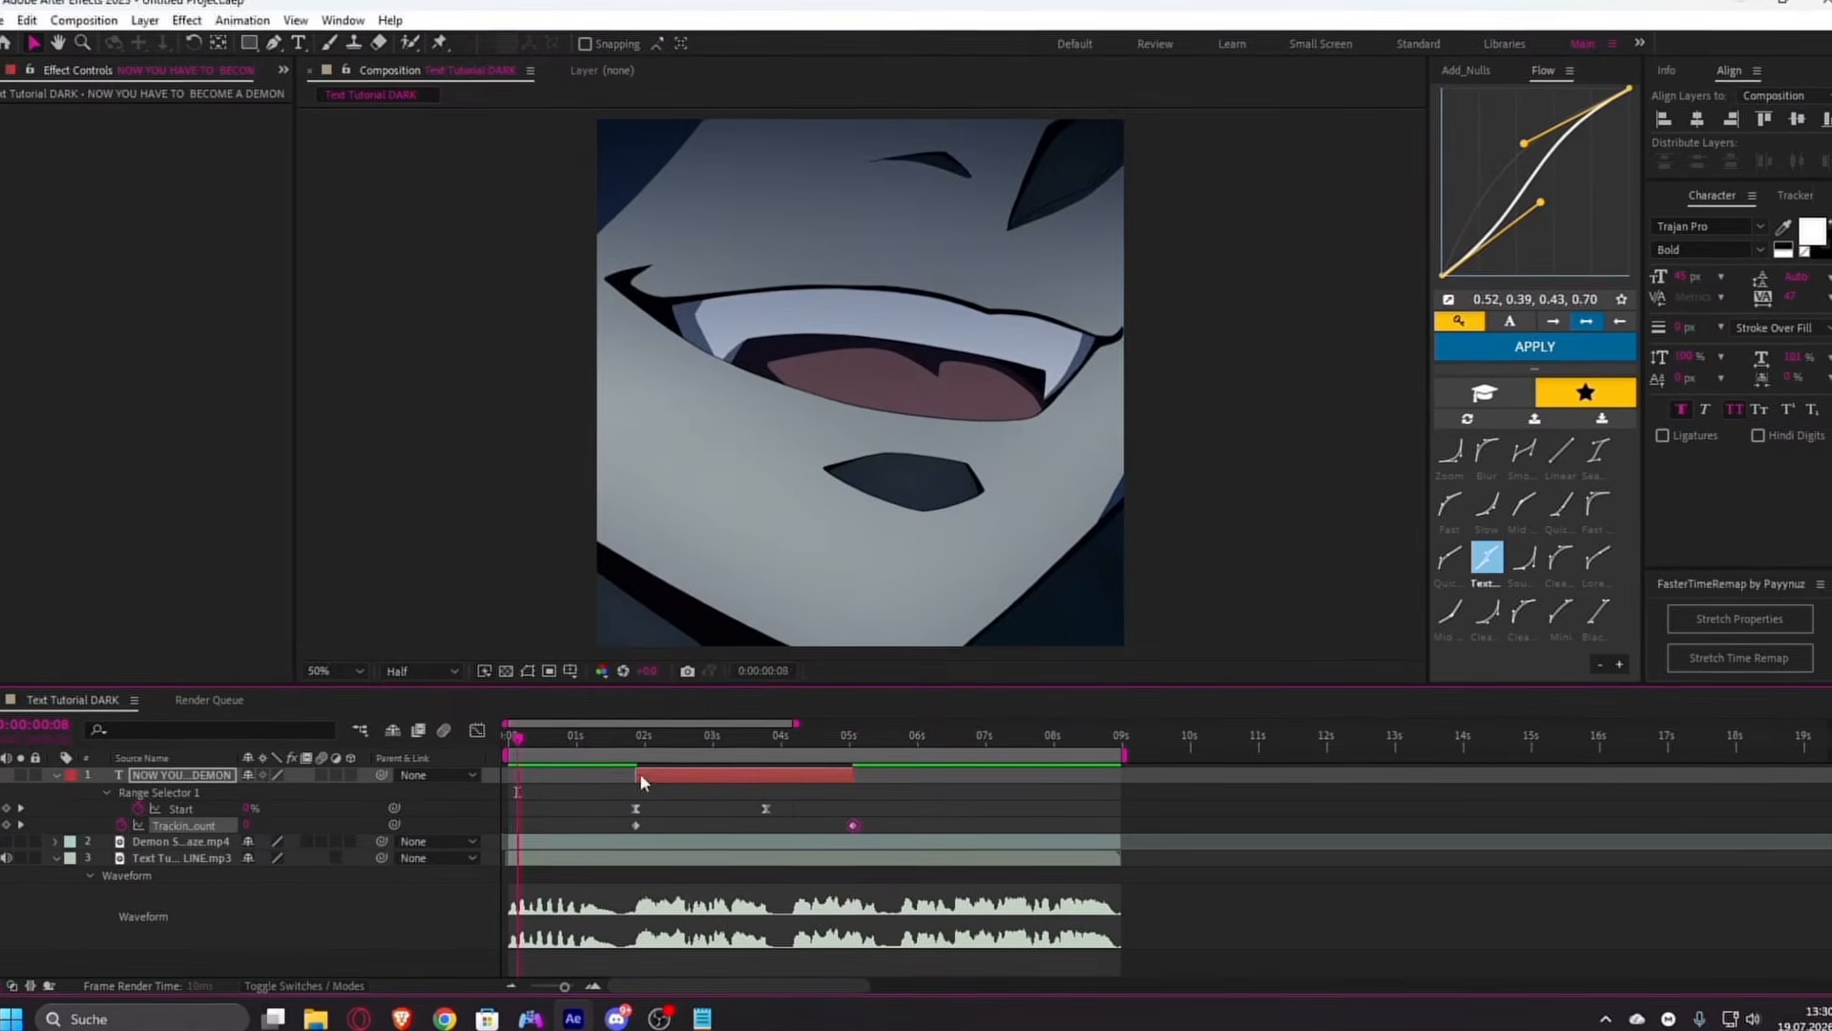
pyautogui.press('space')
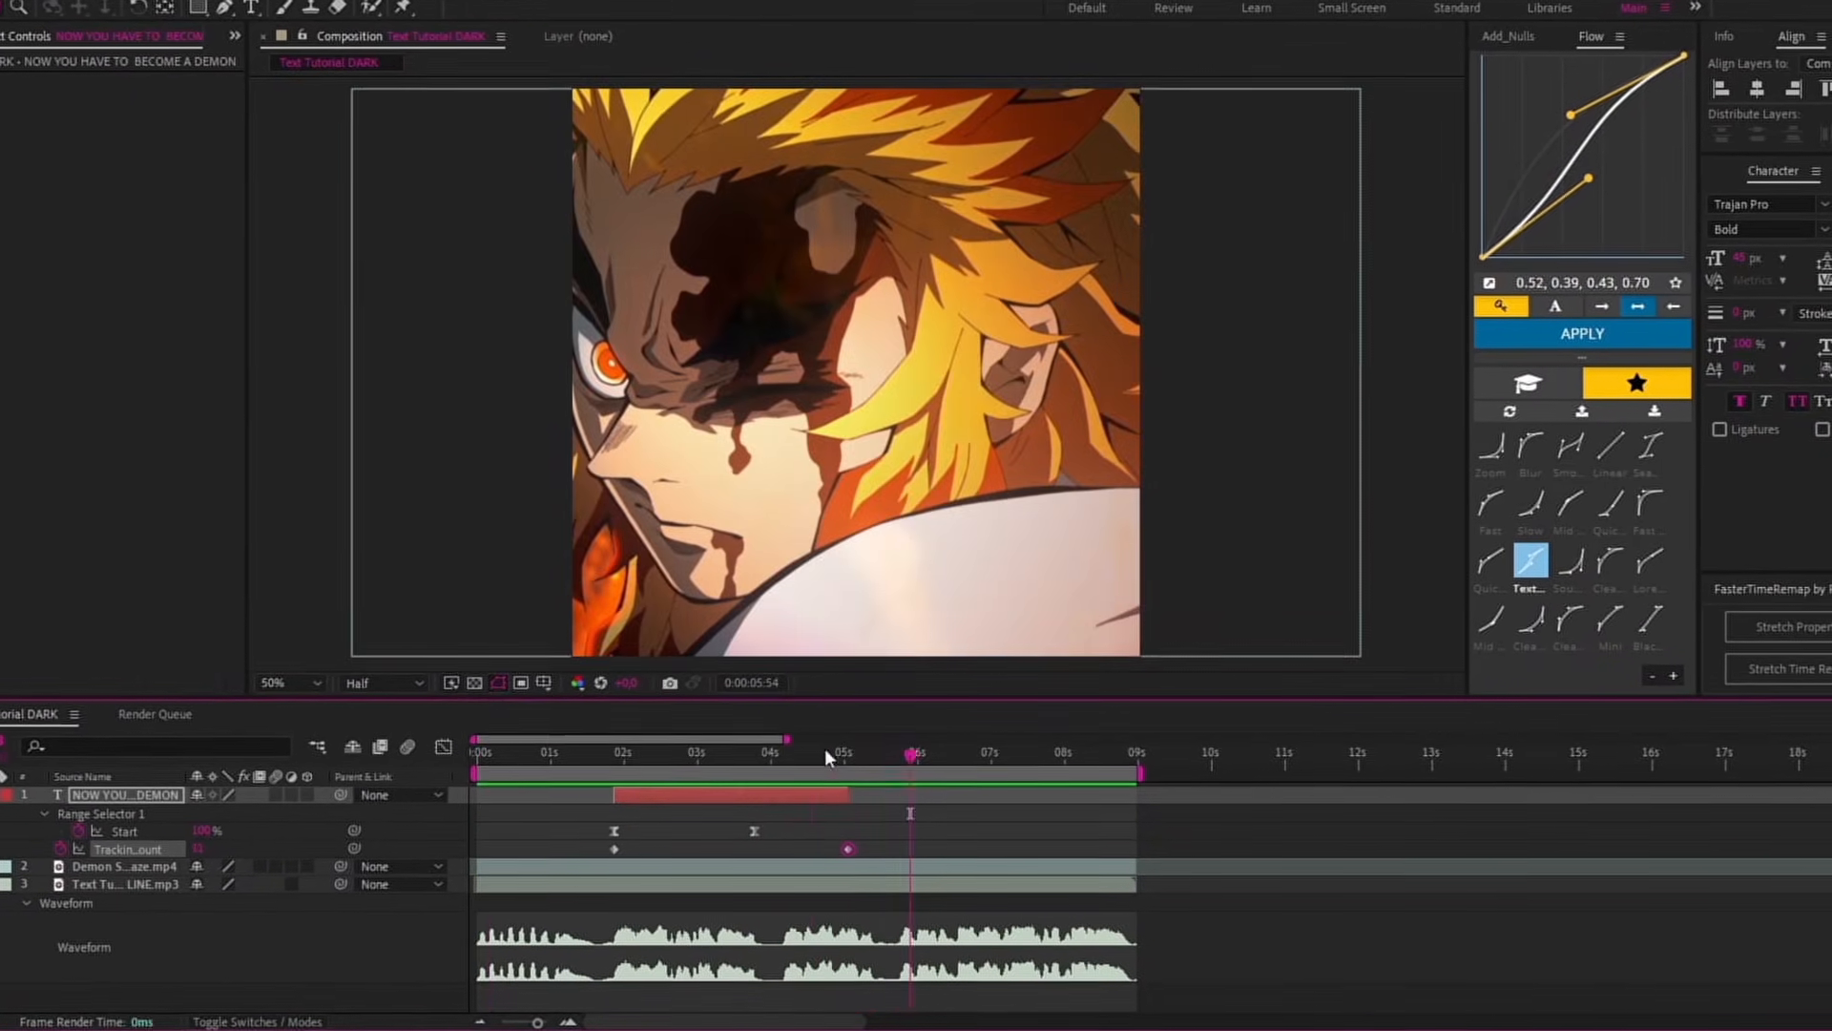
pyautogui.click(785, 752)
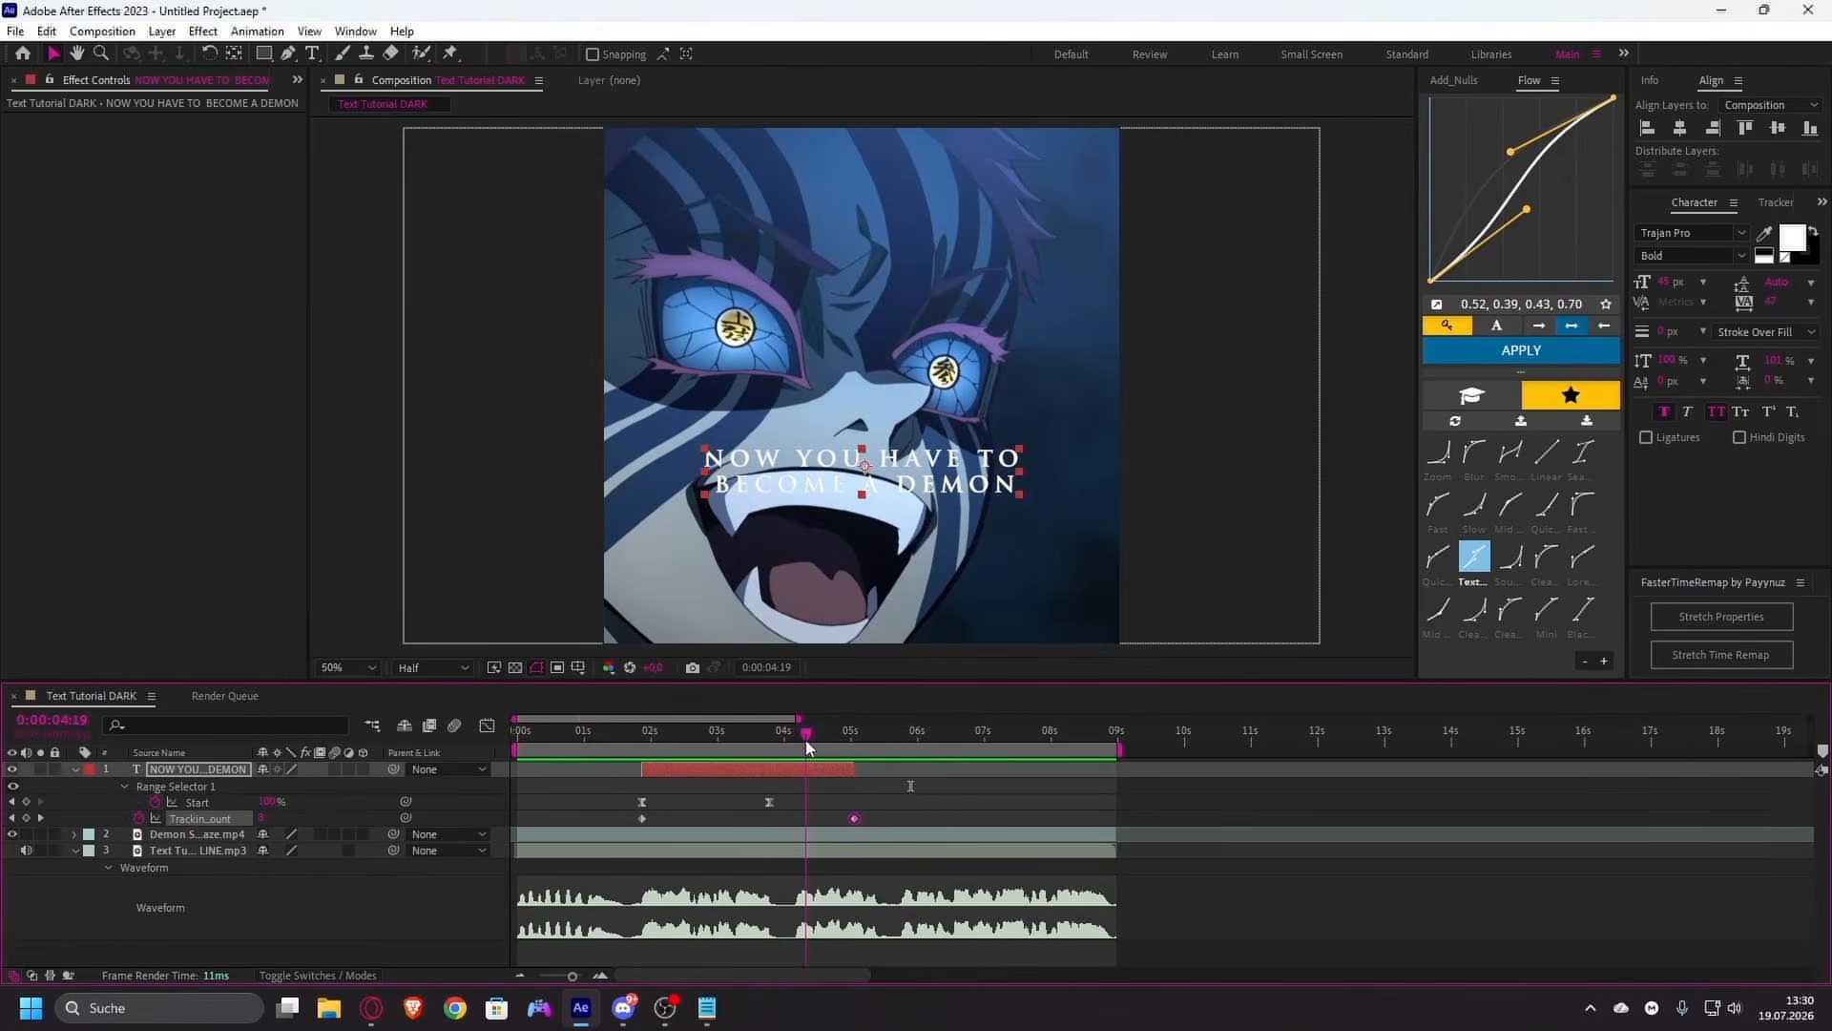
# - Scrub across the end of the text layer, including its out point at 0:00:05:03, to examine where it should fade
pyautogui.moveTo(807, 741); pyautogui.dragTo(808, 743)
pyautogui.click(824, 785)
pyautogui.click(828, 775)
pyautogui.press('k')
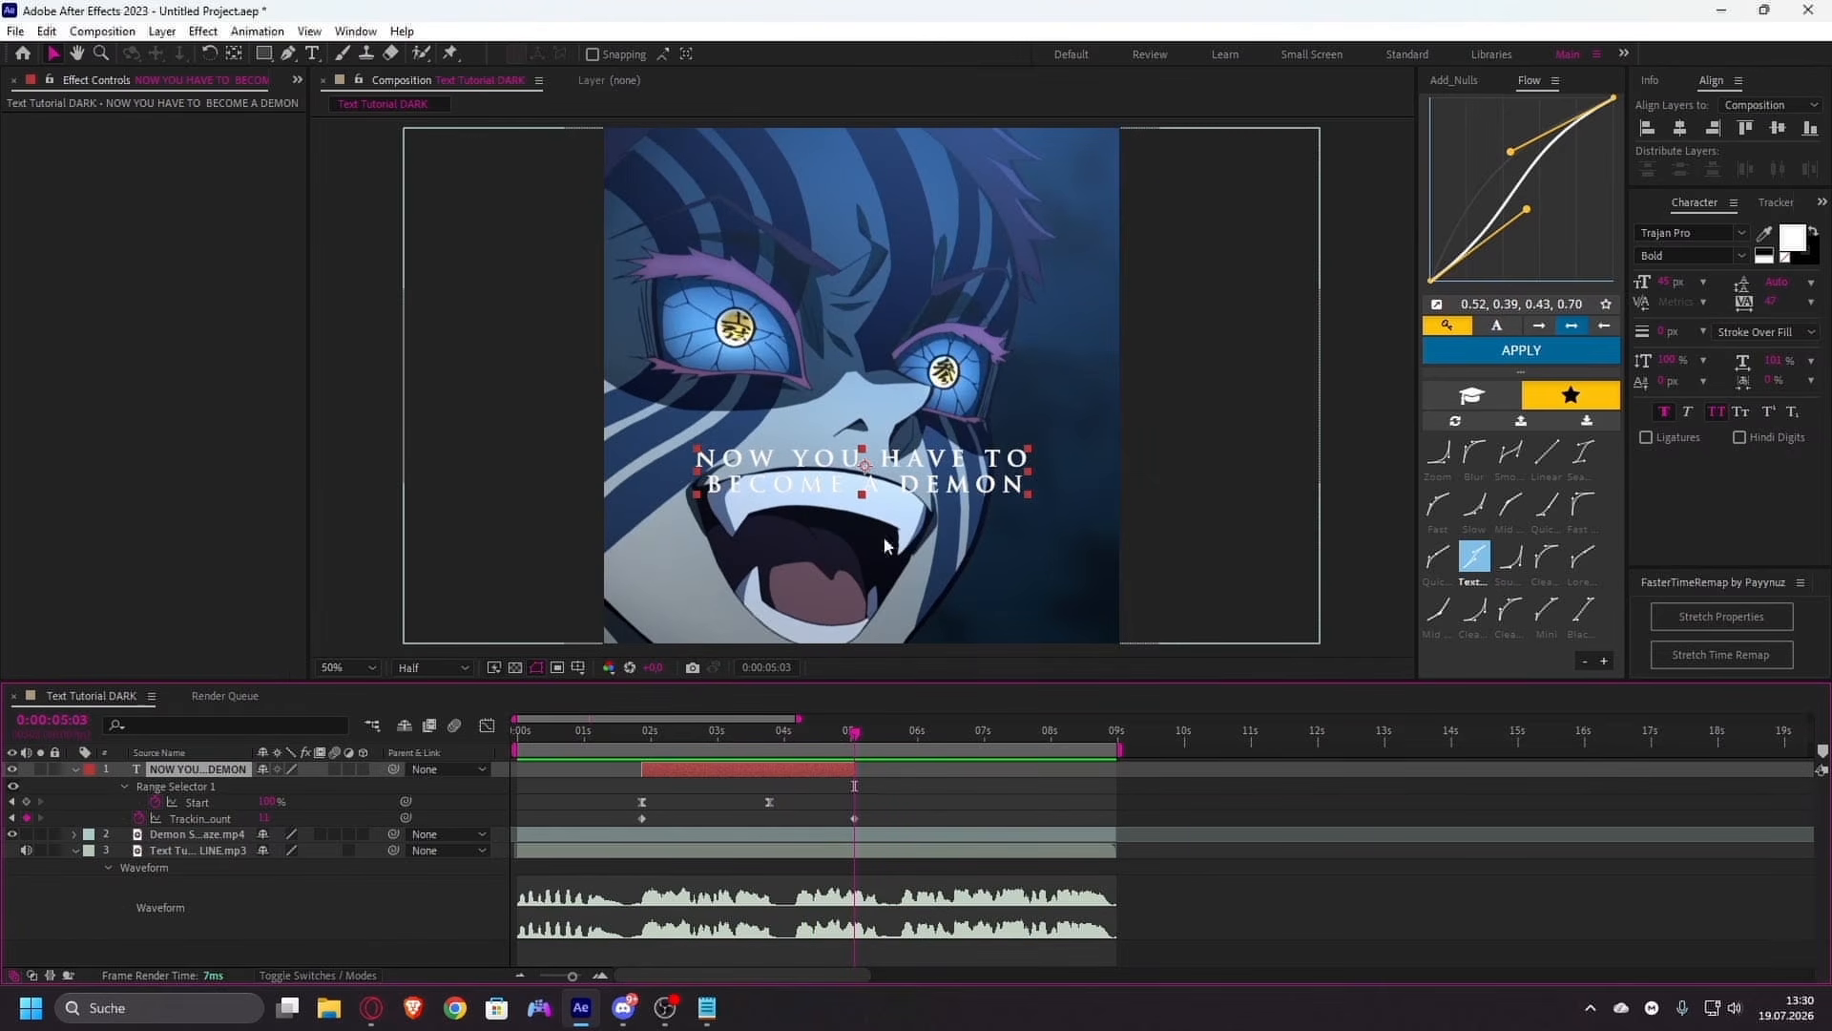
pyautogui.moveTo(839, 735); pyautogui.dragTo(788, 747)
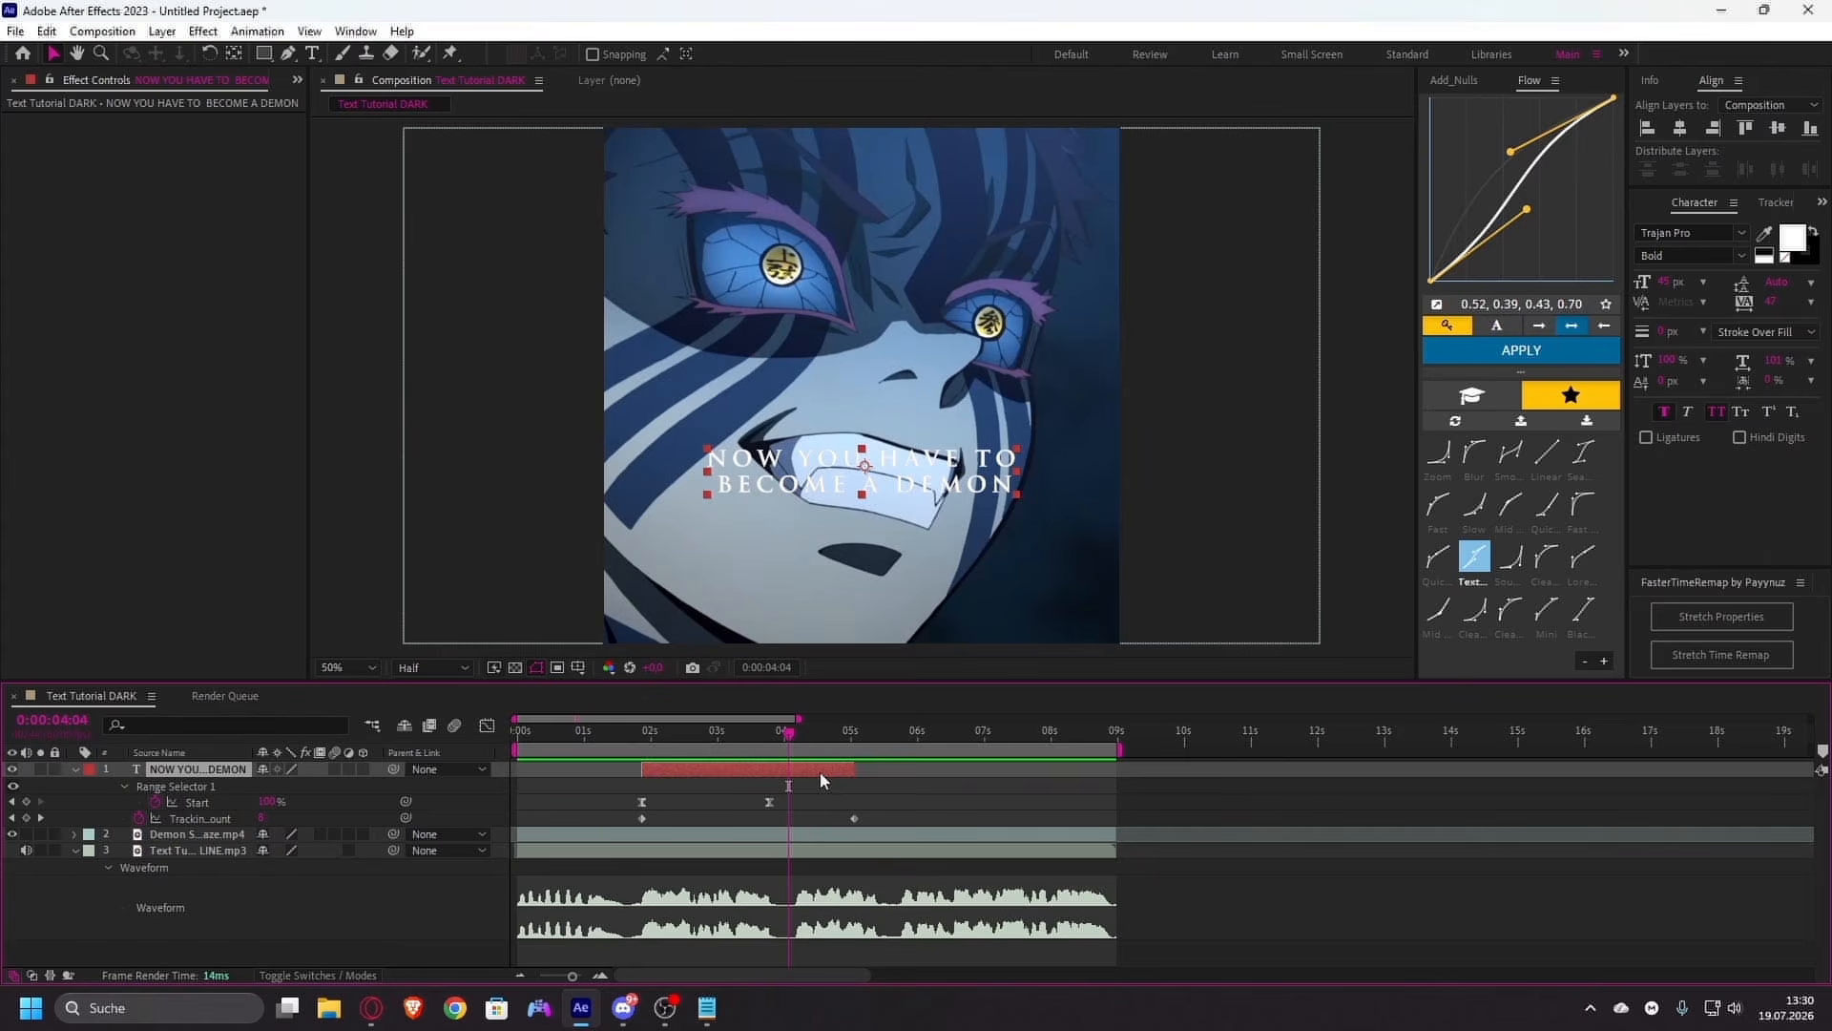
# - Apply the Fade Out Slow preset to the NOW YOU HAVE TO BECOME A DEMON layer at 0:00:03:54, just after the last Start keyframe
pyautogui.scroll(1, 766, 740)
pyautogui.click(785, 731)
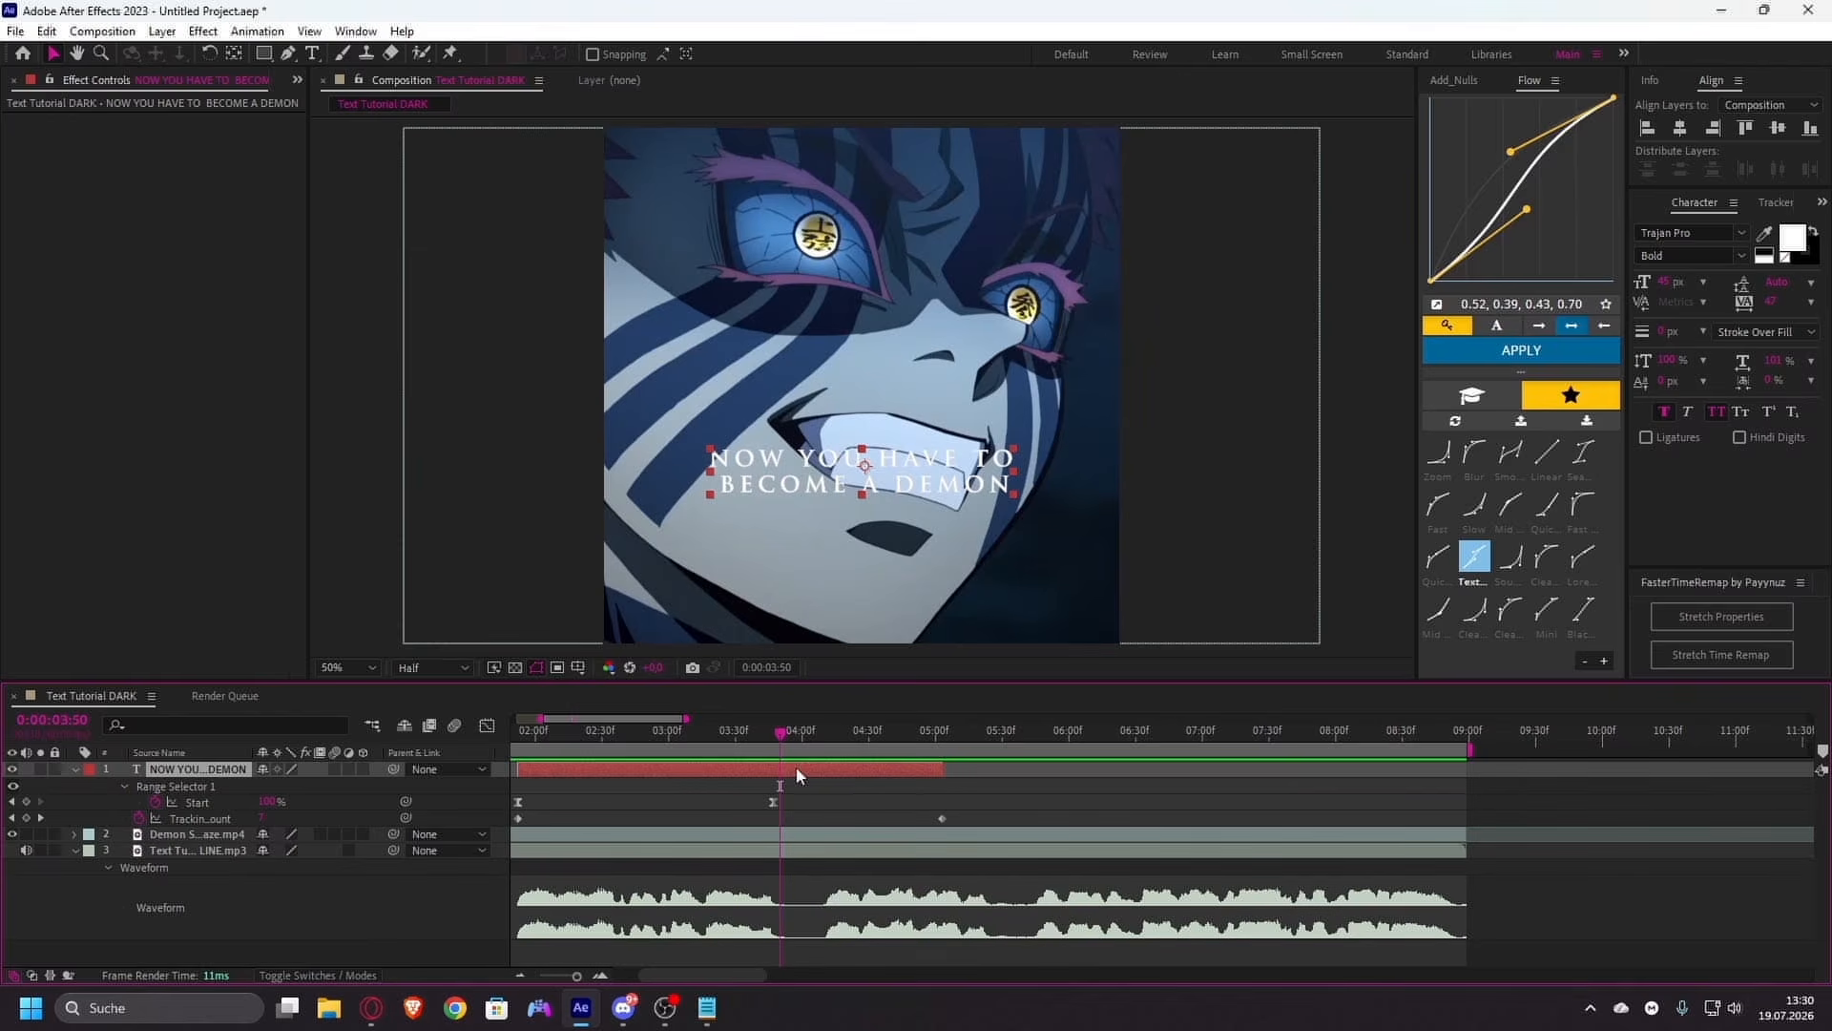
pyautogui.press('pagedown')
pyautogui.press('pagedown')
pyautogui.press('pagedown')
pyautogui.press('pagedown')
pyautogui.hotkey('ctrl', 'space')
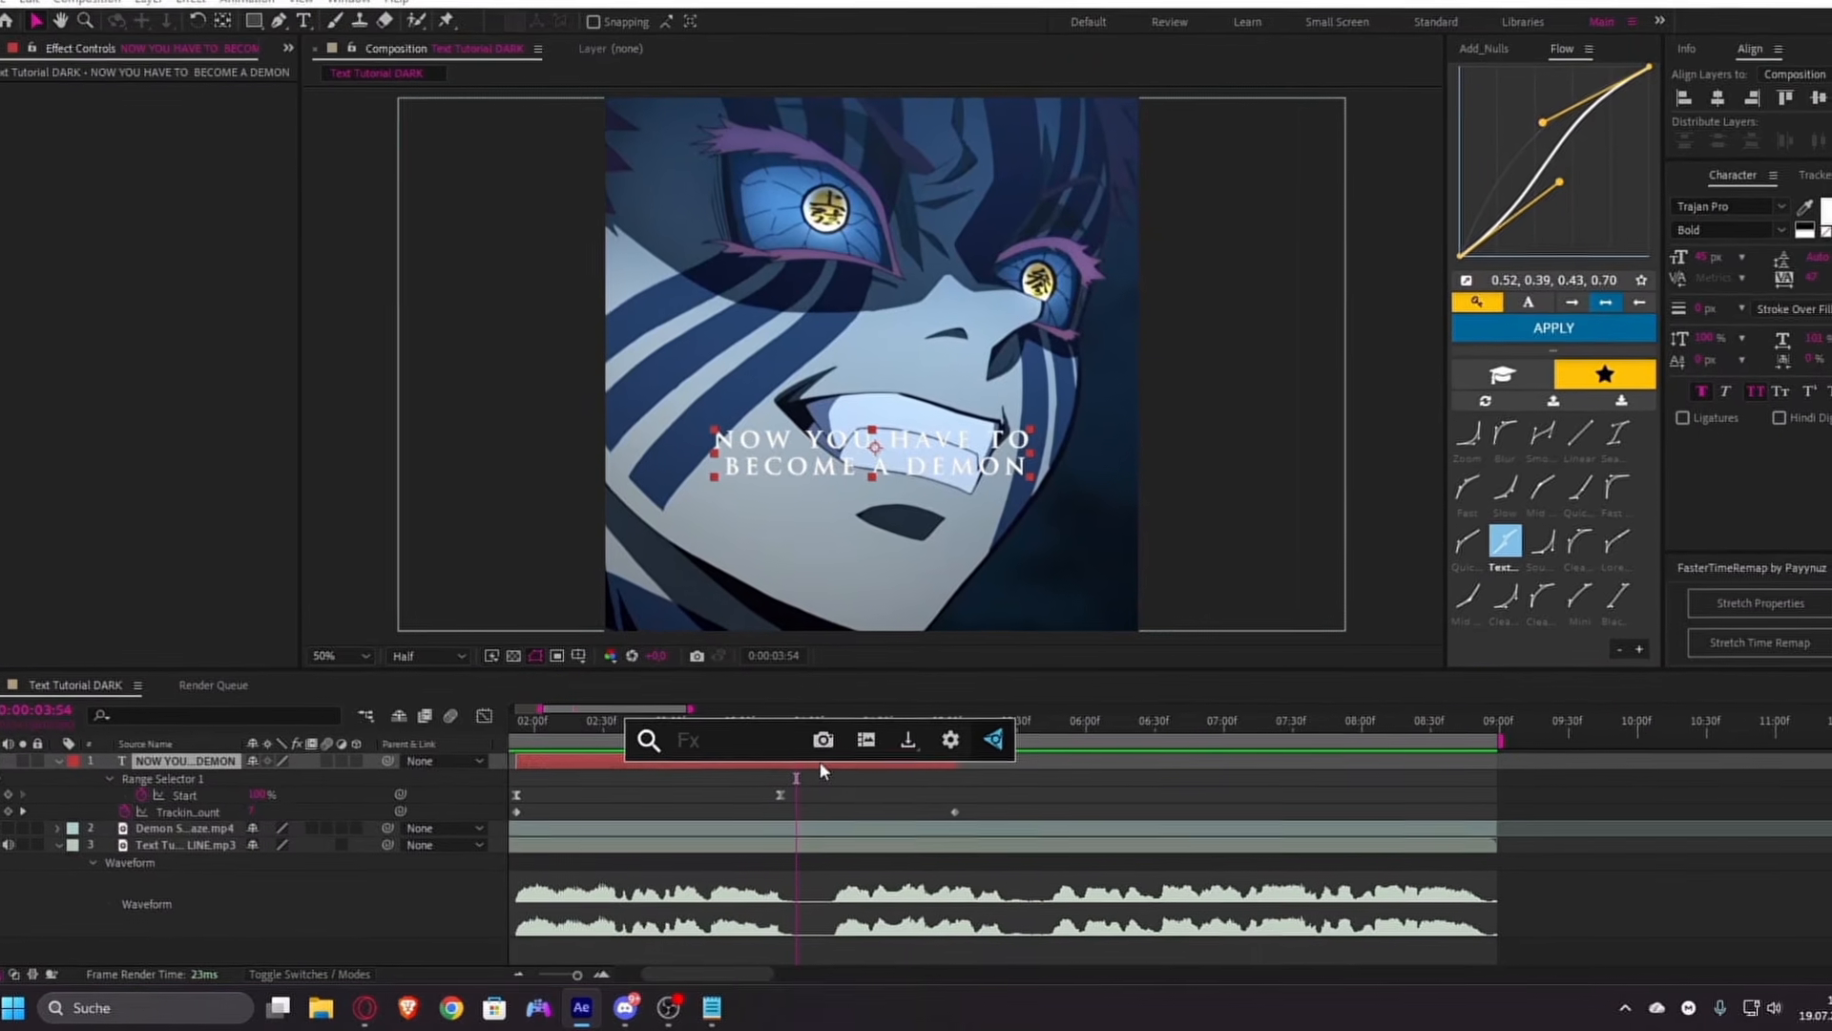
pyautogui.write('fade out')
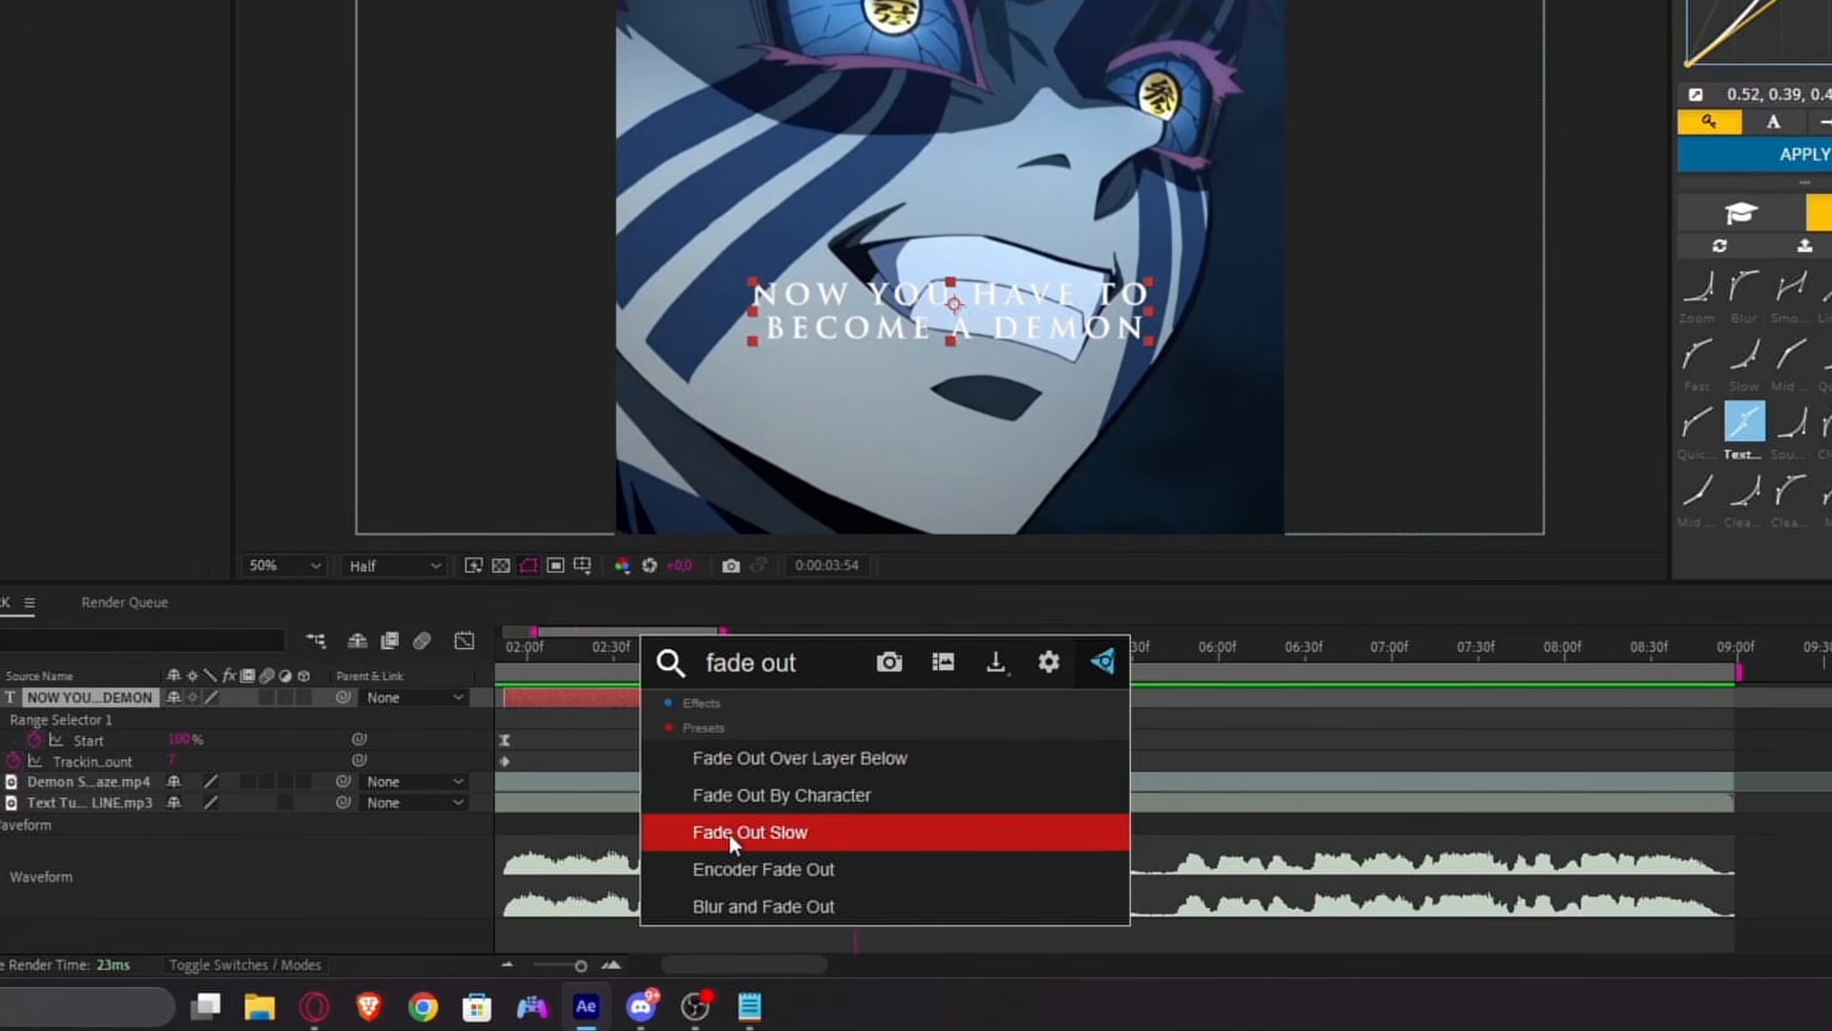
pyautogui.click(829, 836)
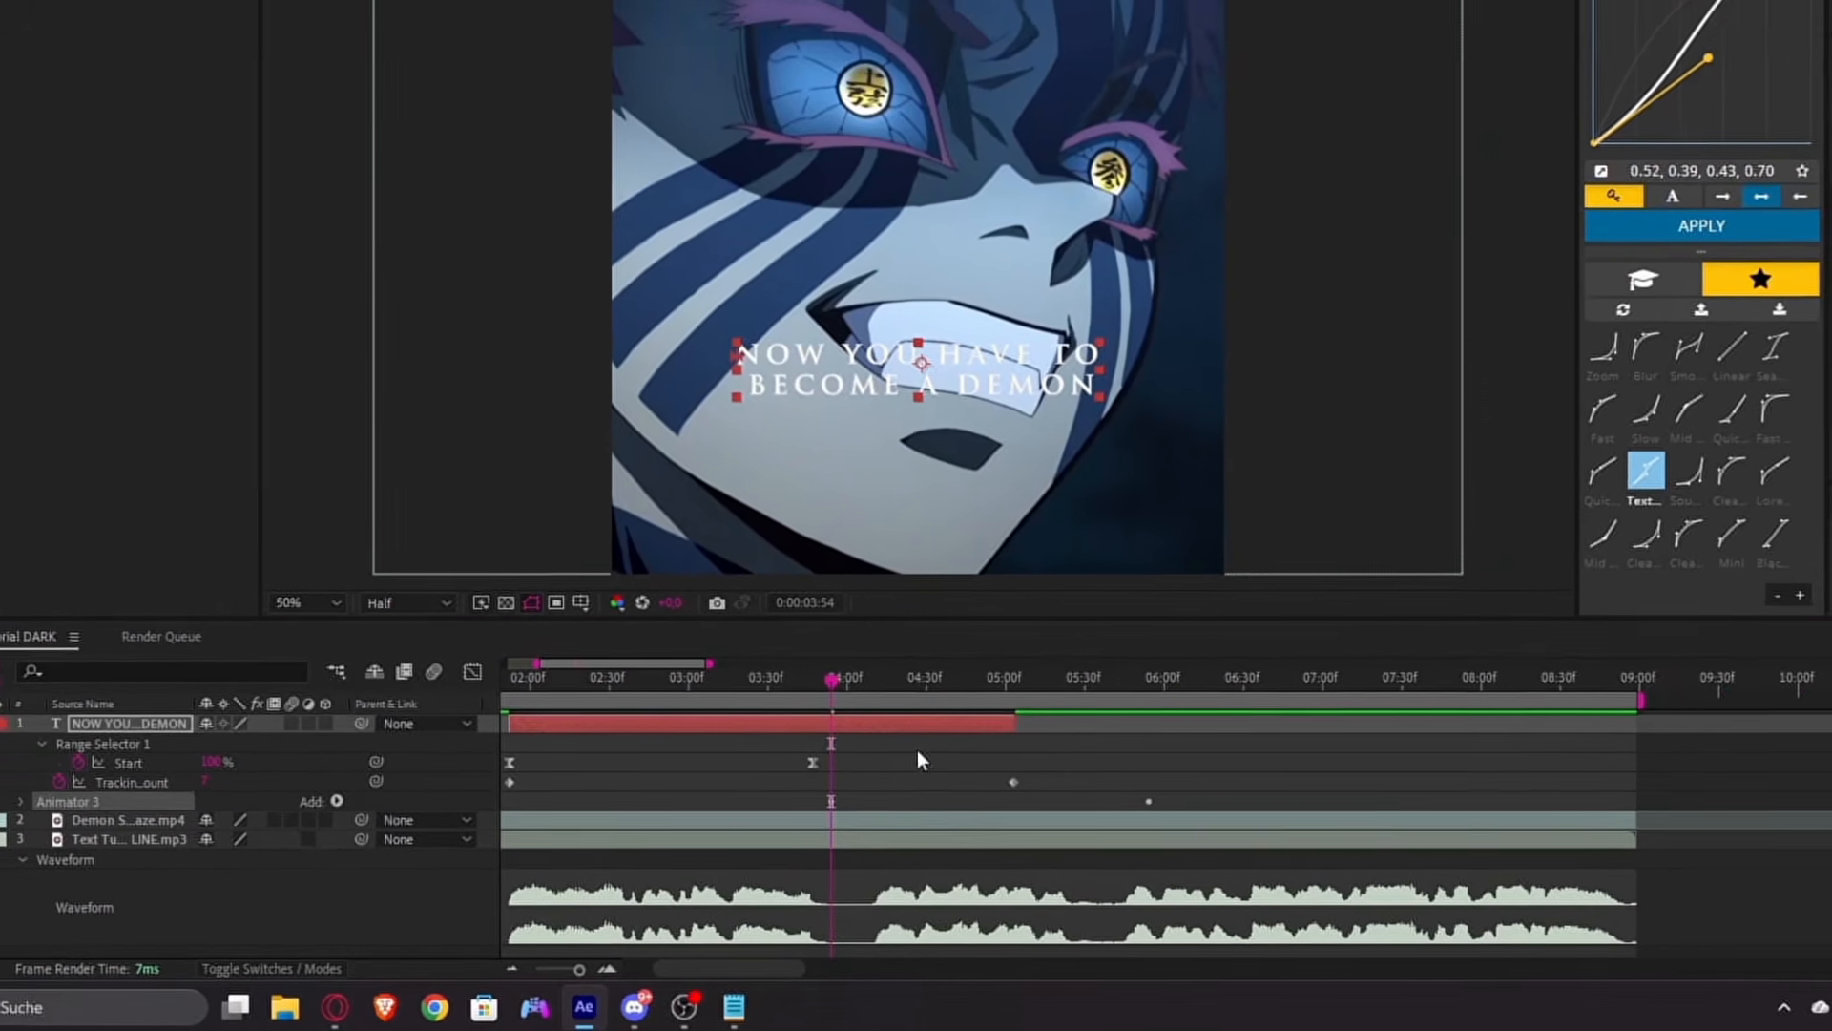
# - Reveal the text layer's keyframes and move the second Offset keyframe to the layer's out point at 0:00:05:03
pyautogui.press('u')
pyautogui.press('u')
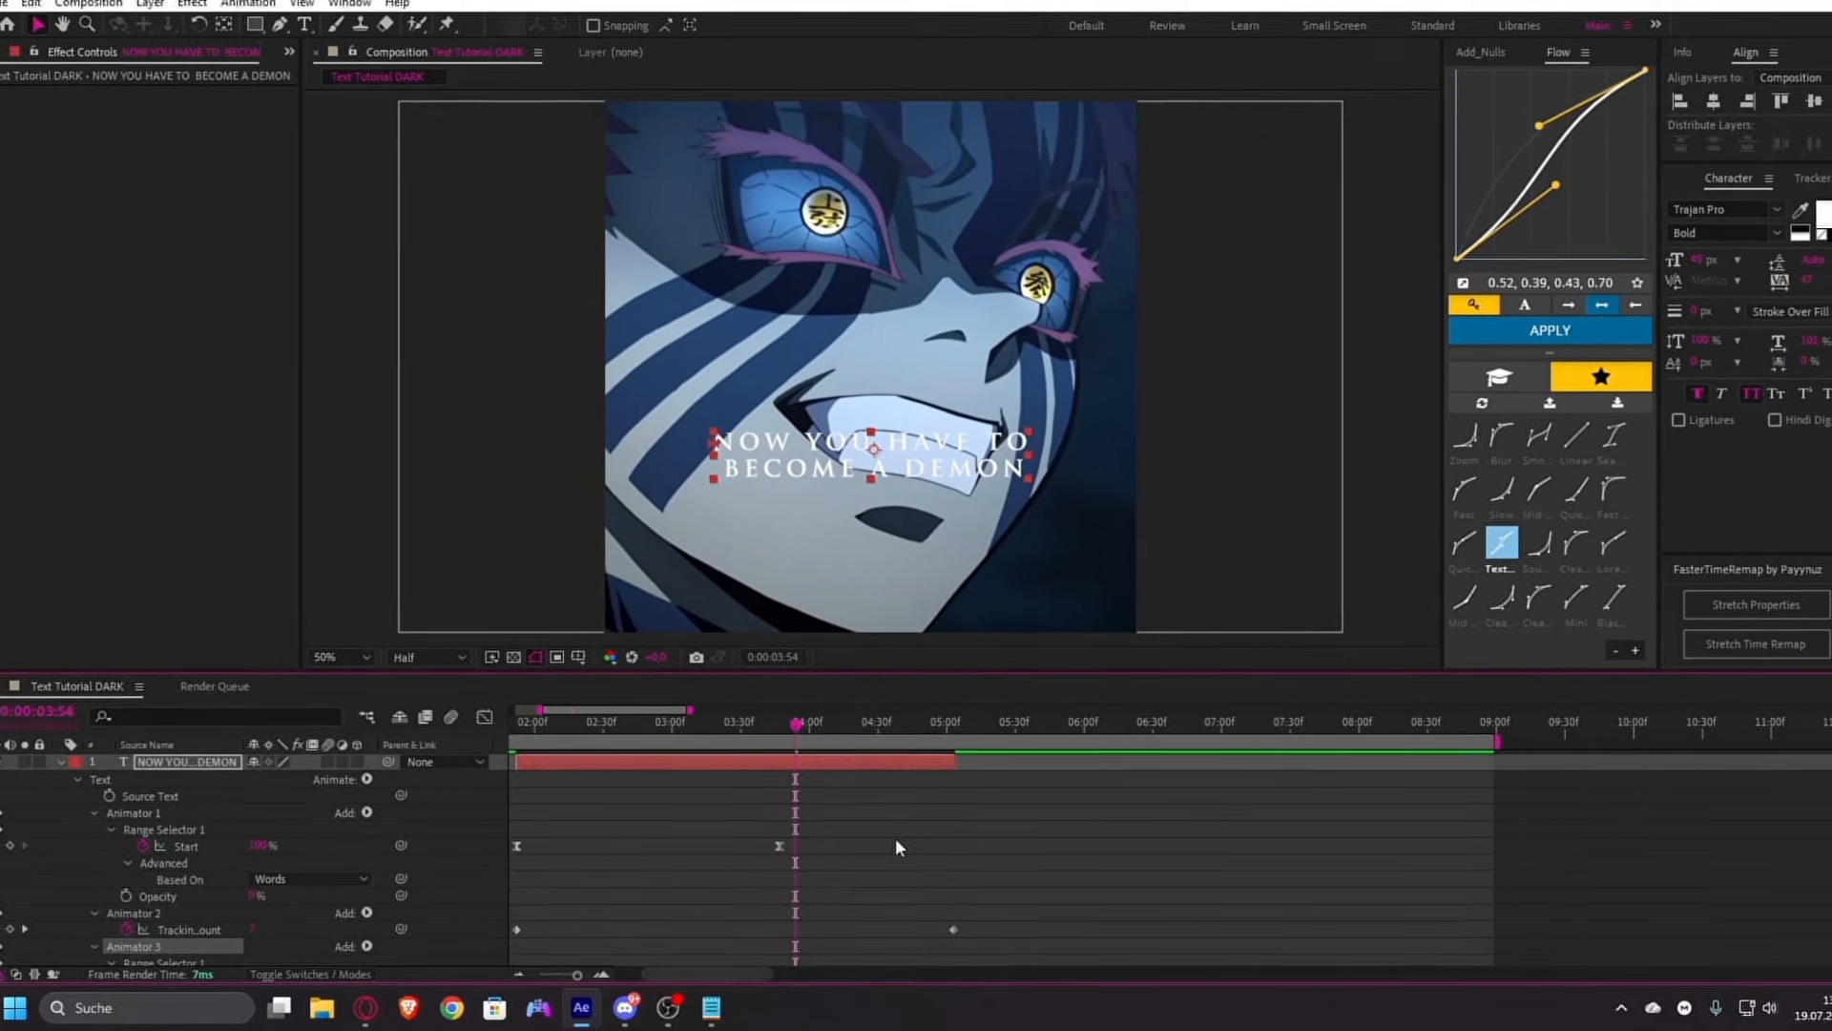
pyautogui.press('u')
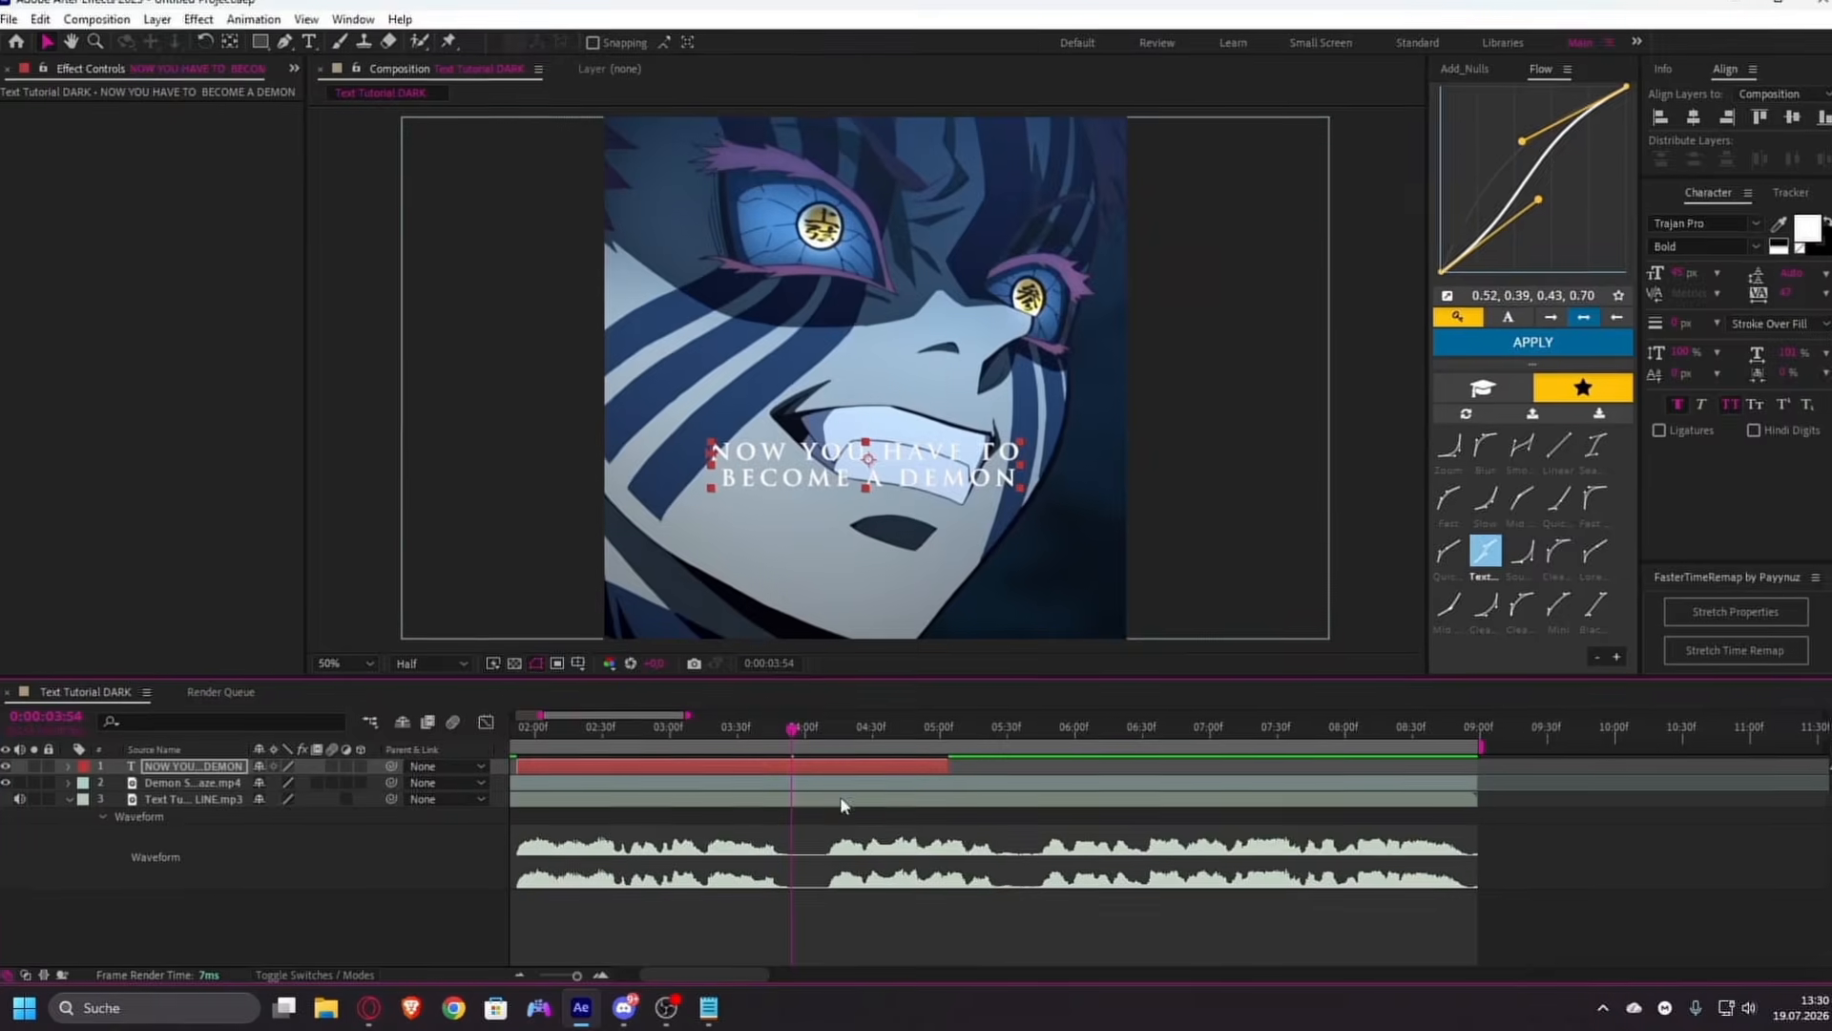
pyautogui.press('u')
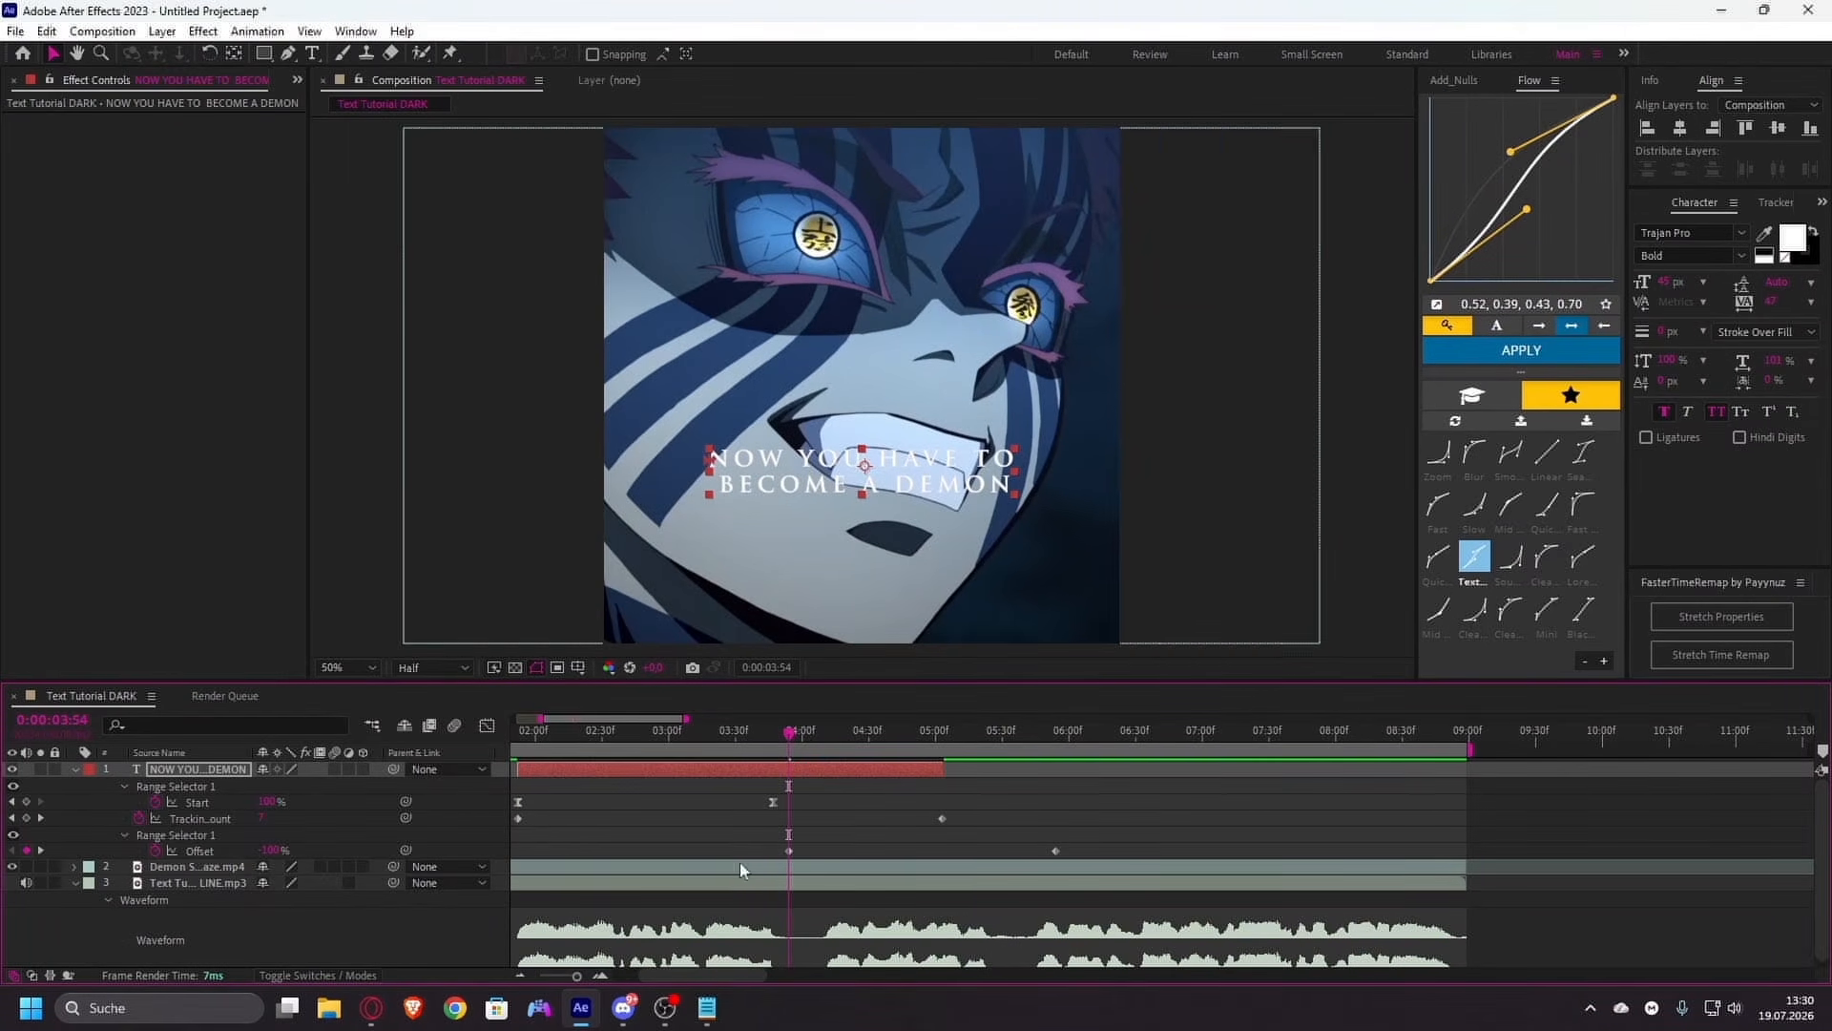
pyautogui.press('k')
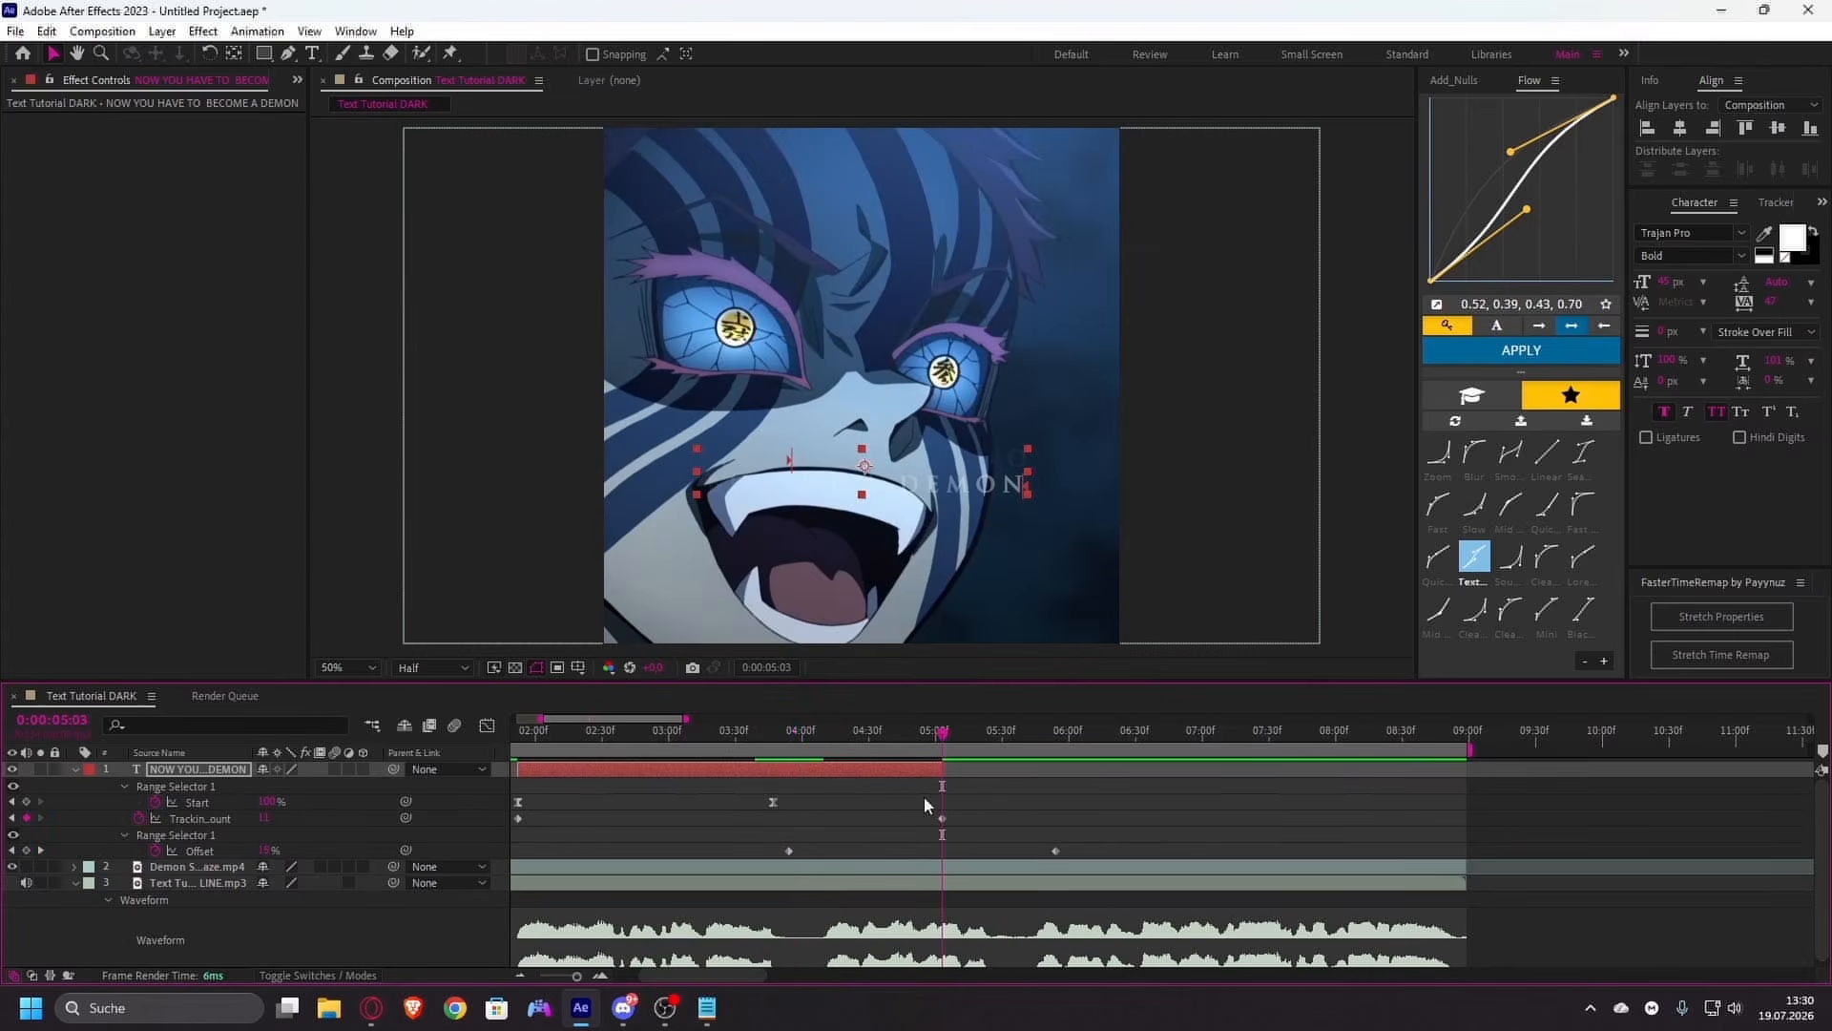
pyautogui.moveTo(1053, 850); pyautogui.dragTo(942, 850)
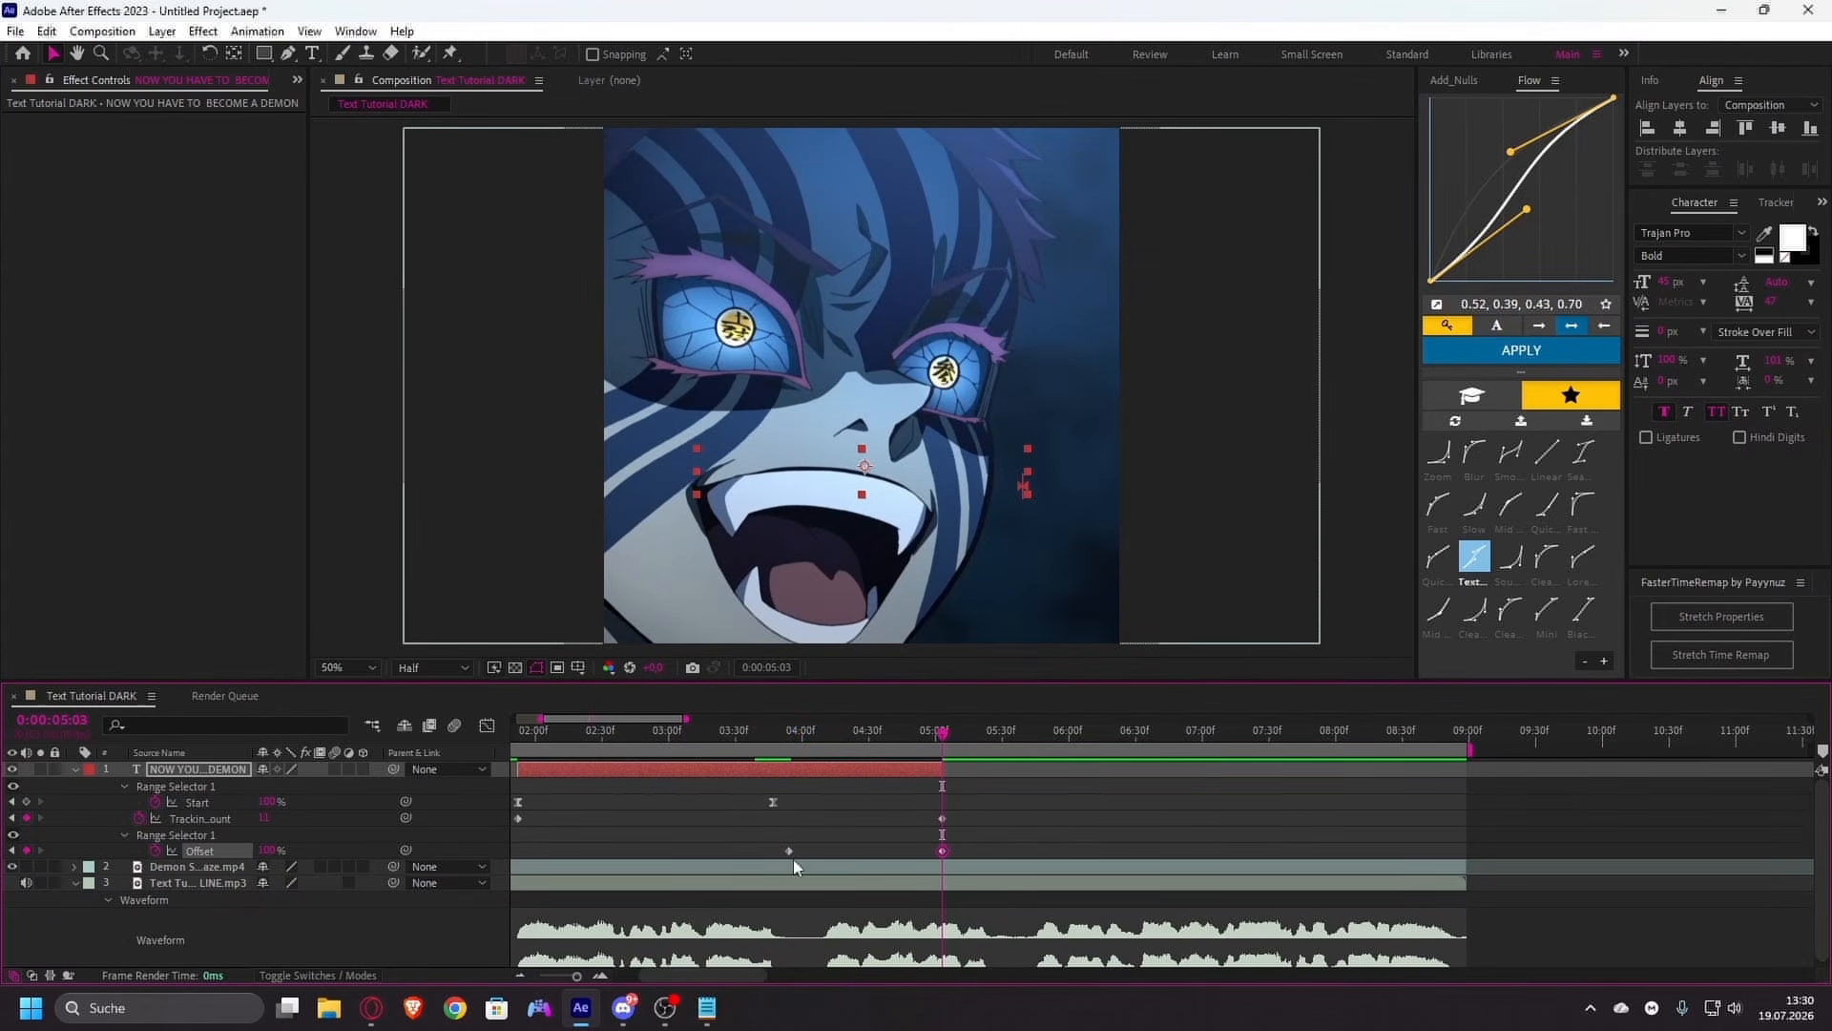
# - Scrub from about 0:00:03:57 to 0:00:04:12 to examine how the words fade out
pyautogui.press('-')
pyautogui.click(778, 739)
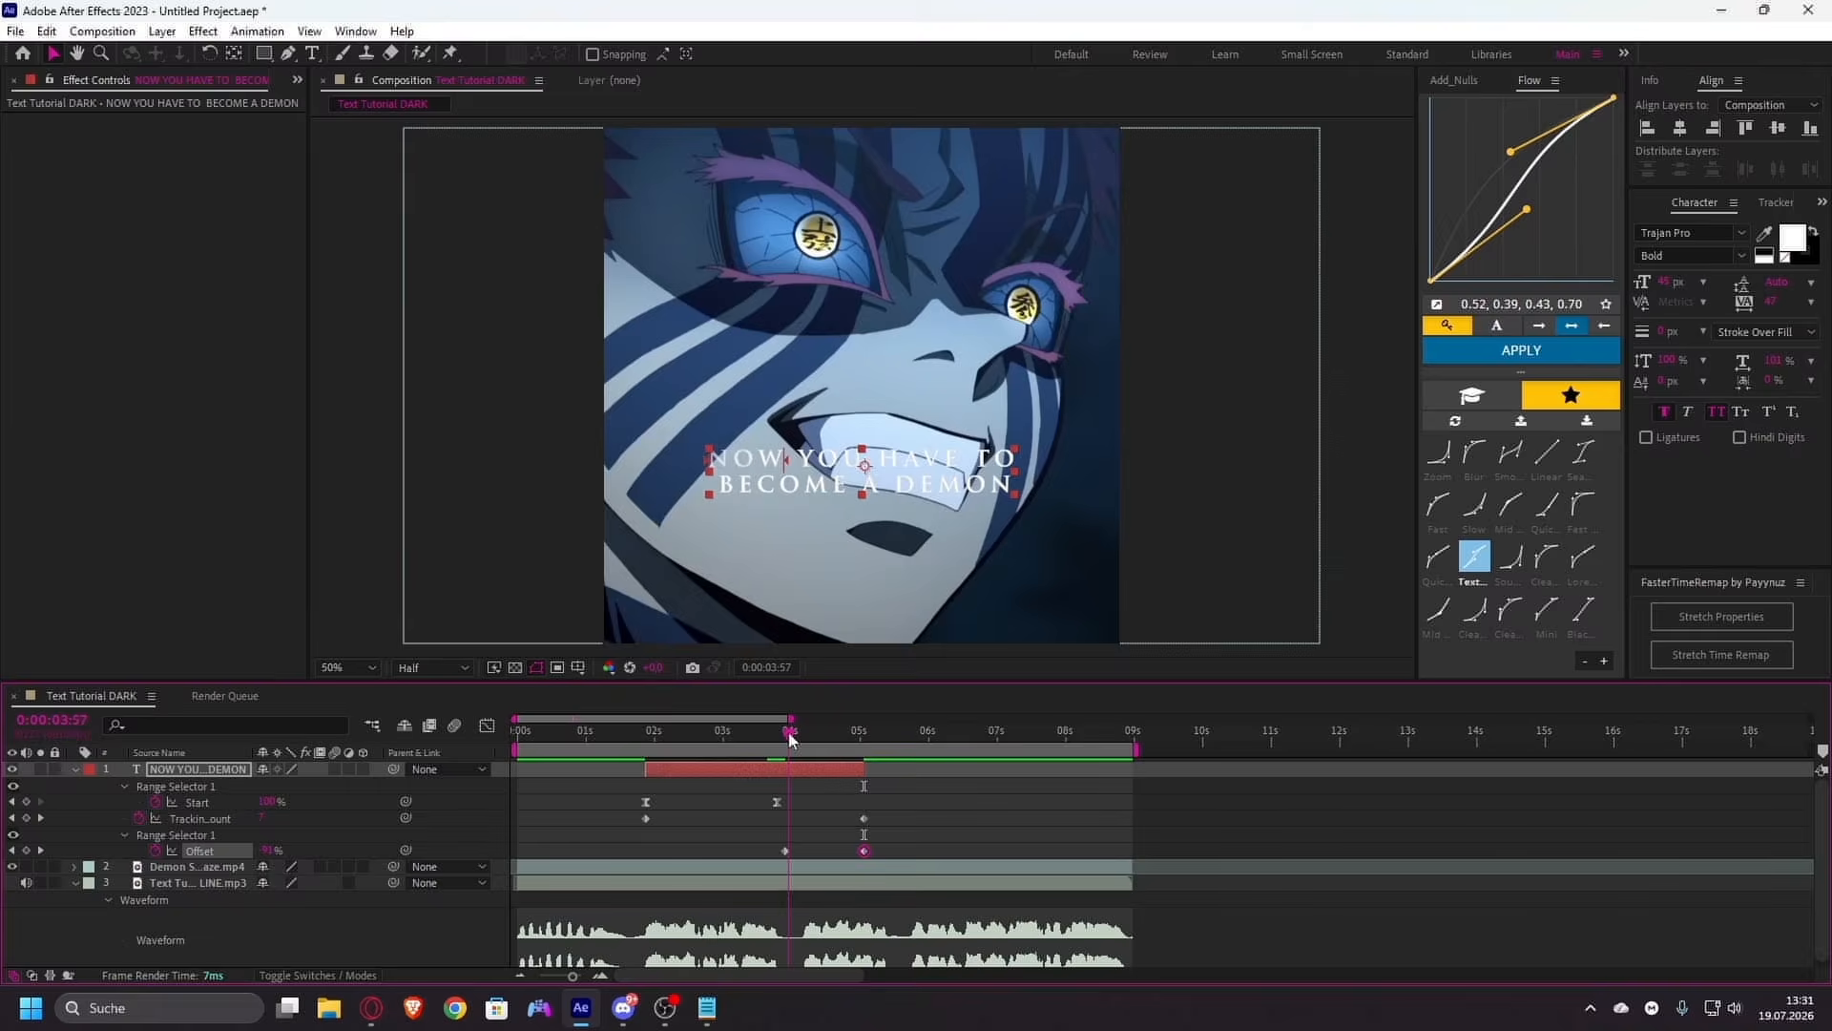
pyautogui.press('=')
pyautogui.moveTo(779, 743); pyautogui.dragTo(838, 811)
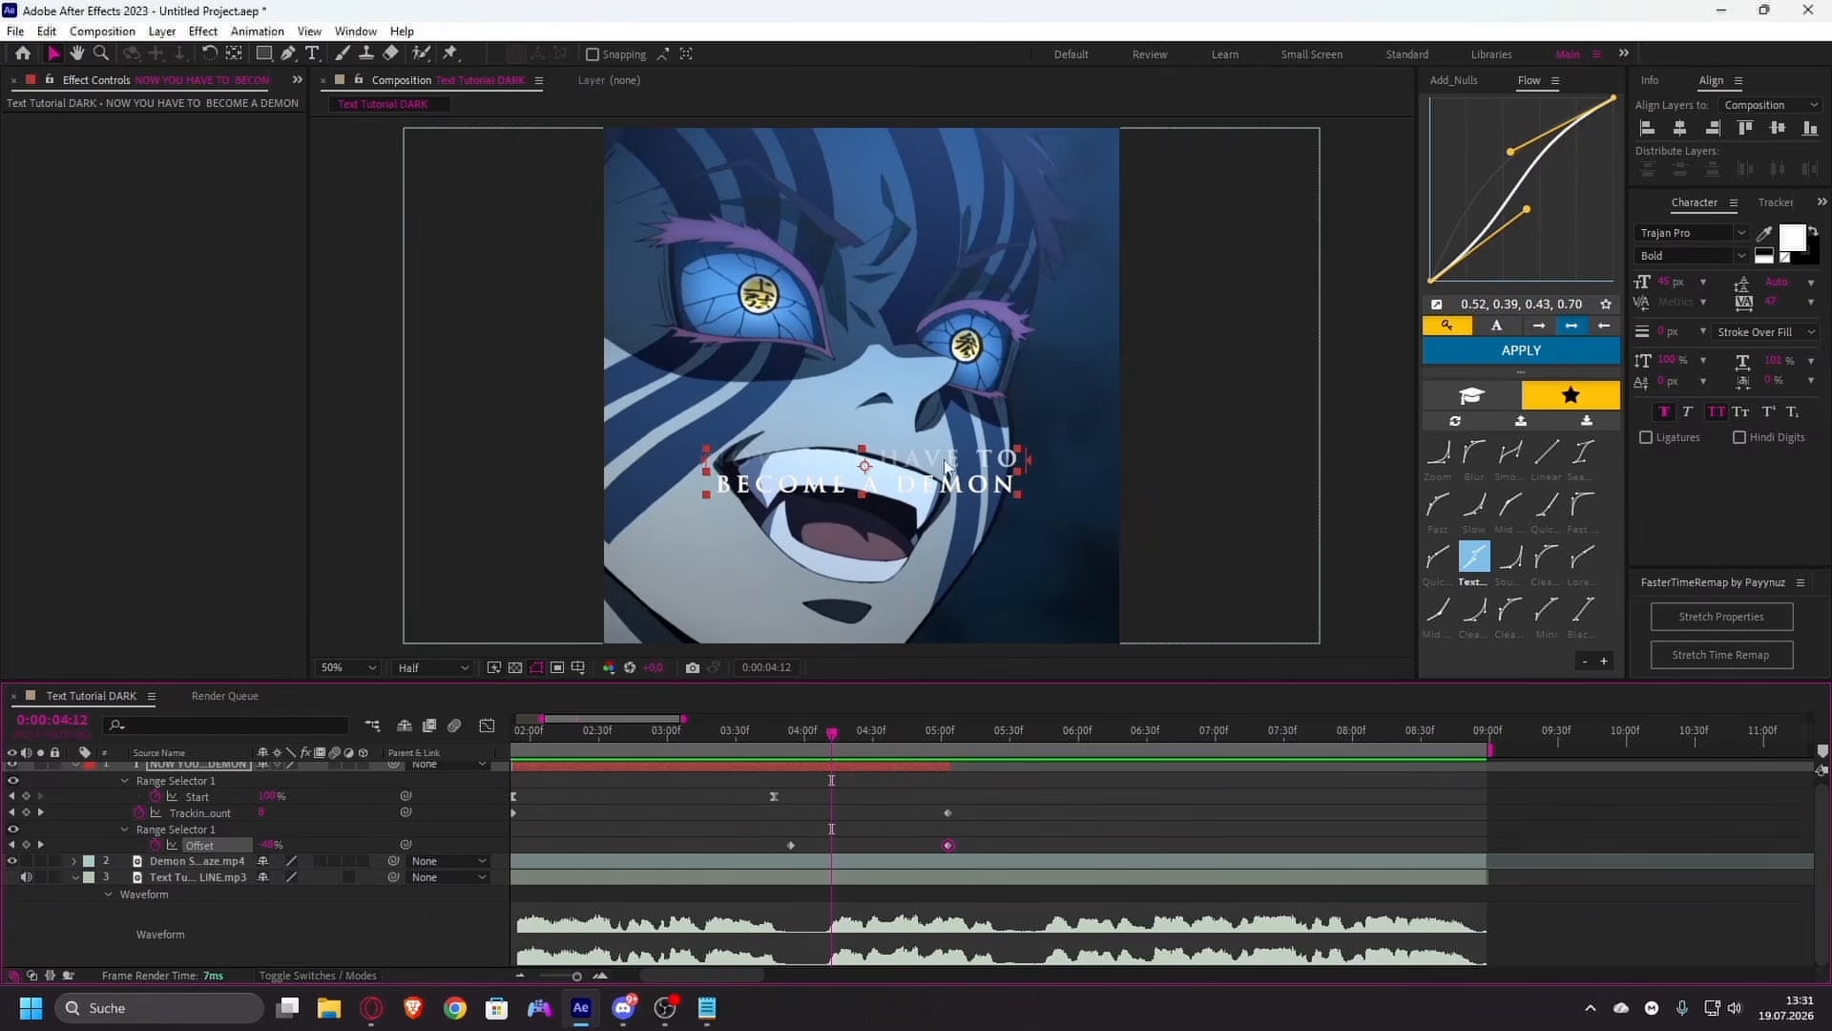
# - Test later and earlier times for the first Offset keyframe, leaving it at 0:00:03:55, just after the last Start keyframe
pyautogui.click(791, 845)
pyautogui.moveTo(792, 847); pyautogui.dragTo(1195, 978)
pyautogui.scroll(1, 844, 932)
pyautogui.press('space')
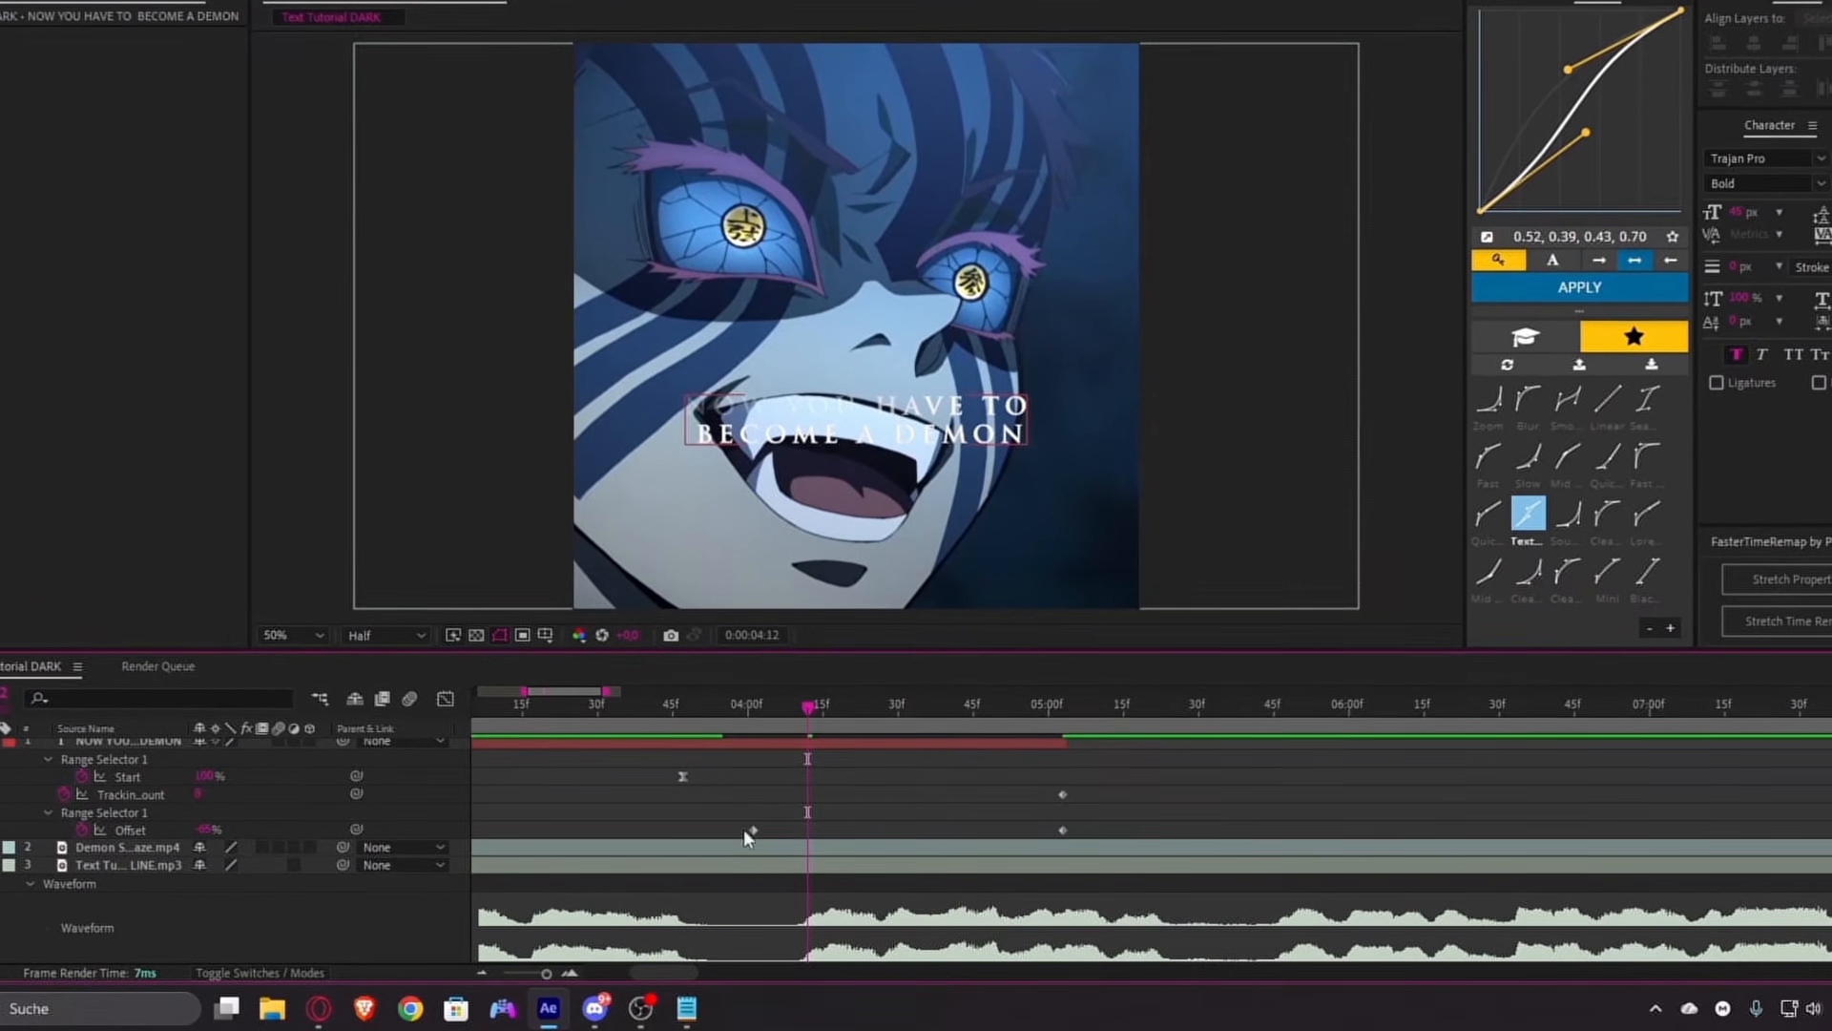
pyautogui.click(683, 712)
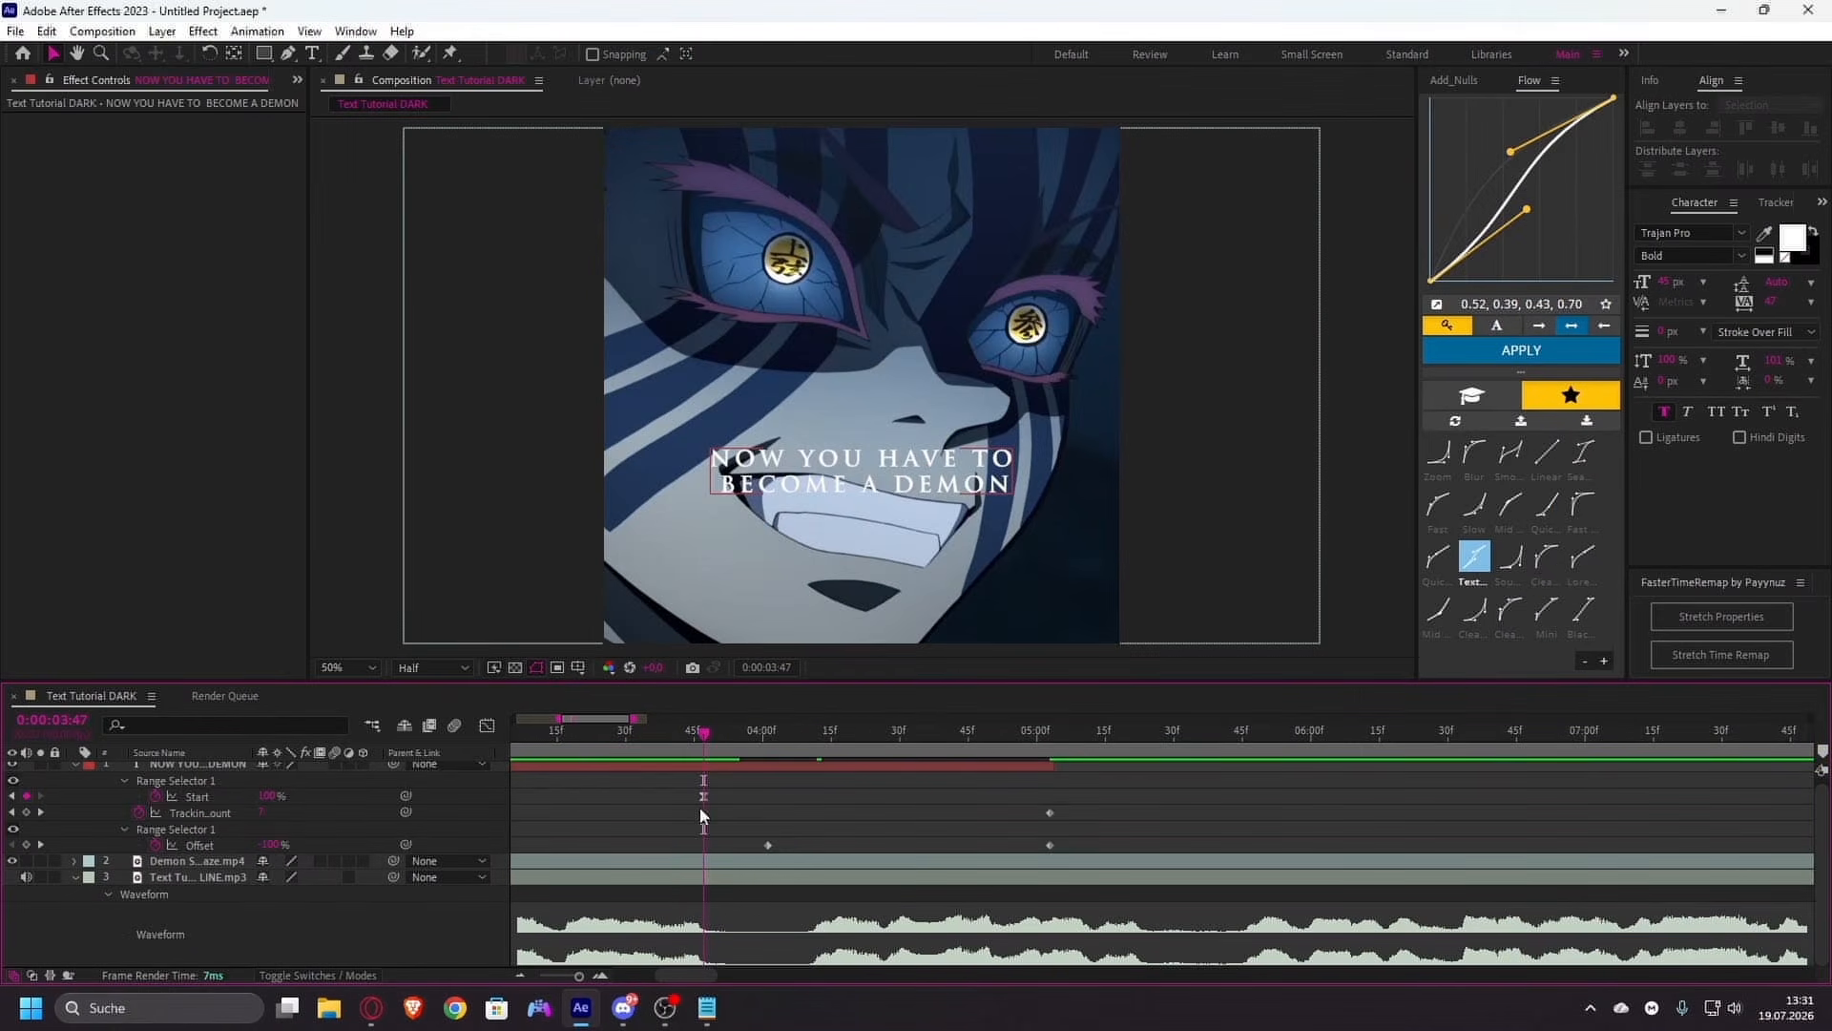
pyautogui.moveTo(684, 809); pyautogui.dragTo(655, 846)
pyautogui.click(742, 792)
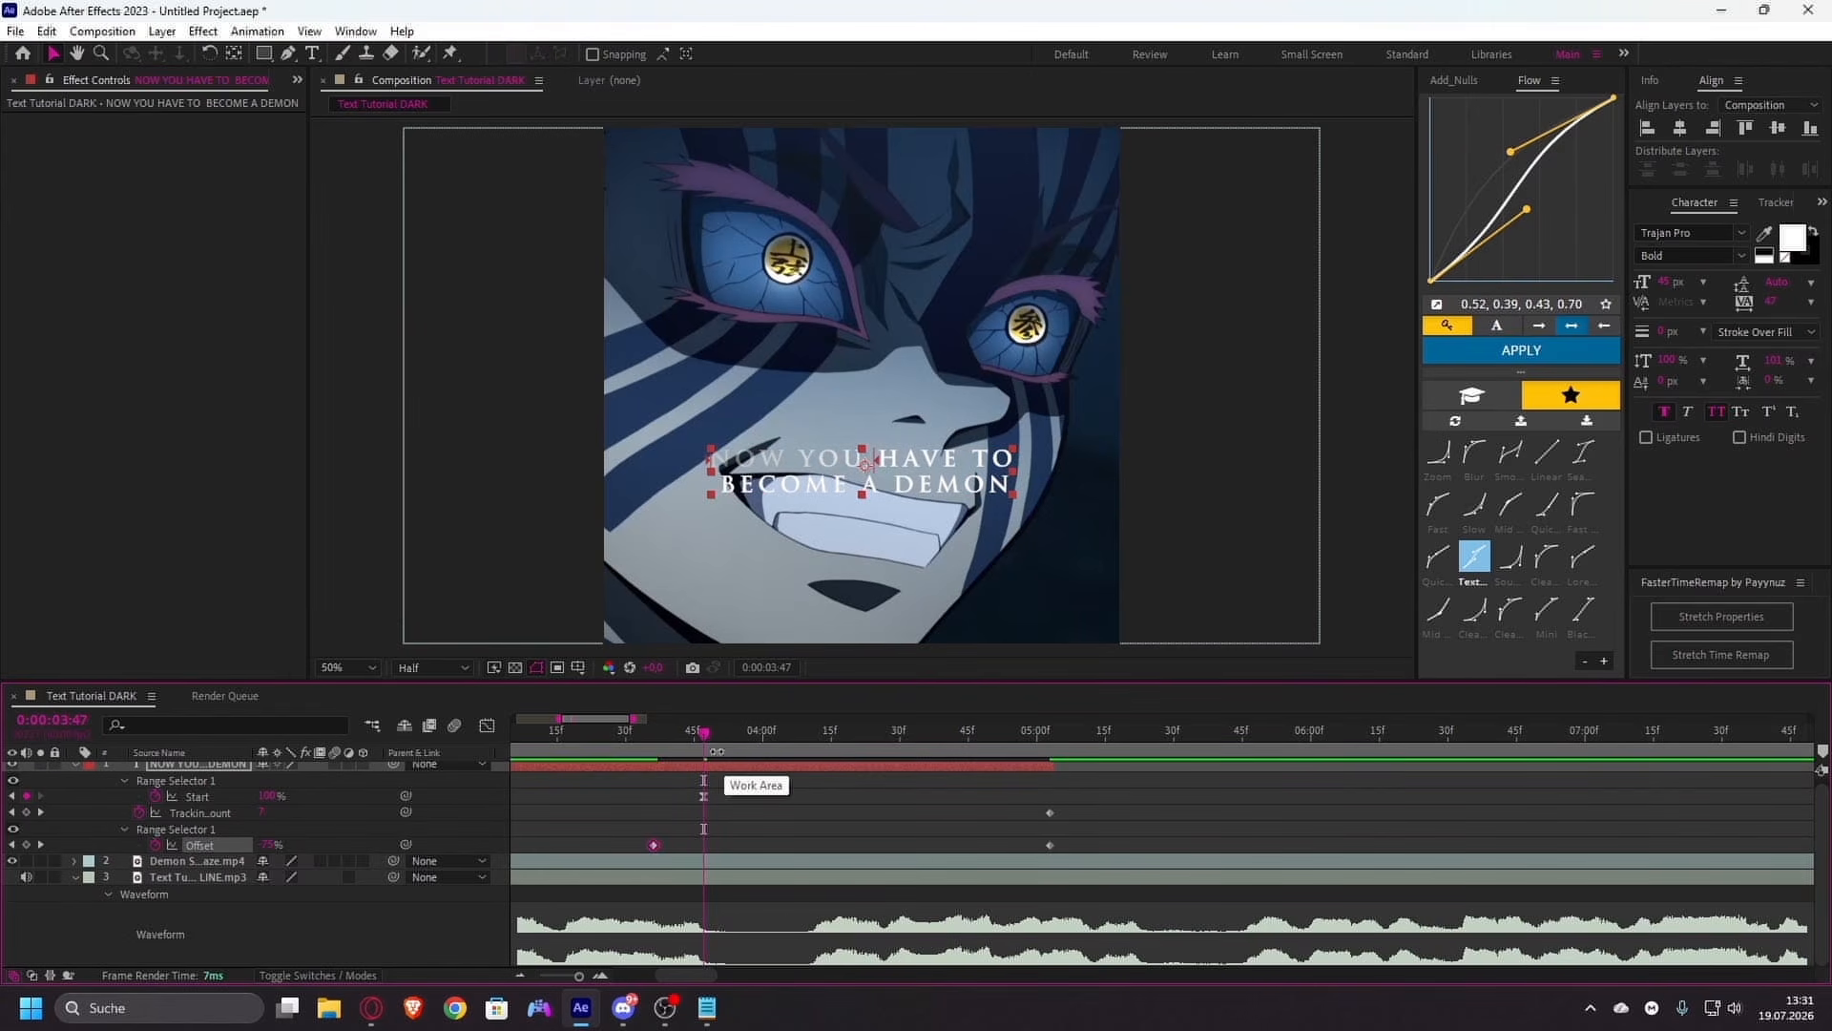
pyautogui.moveTo(704, 738)
pyautogui.mouseDown()
pyautogui.moveTo(674, 755)
pyautogui.moveTo(707, 771)
pyautogui.mouseUp()
pyautogui.press('space')
pyautogui.moveTo(652, 847); pyautogui.dragTo(740, 846)
pyautogui.press('space')
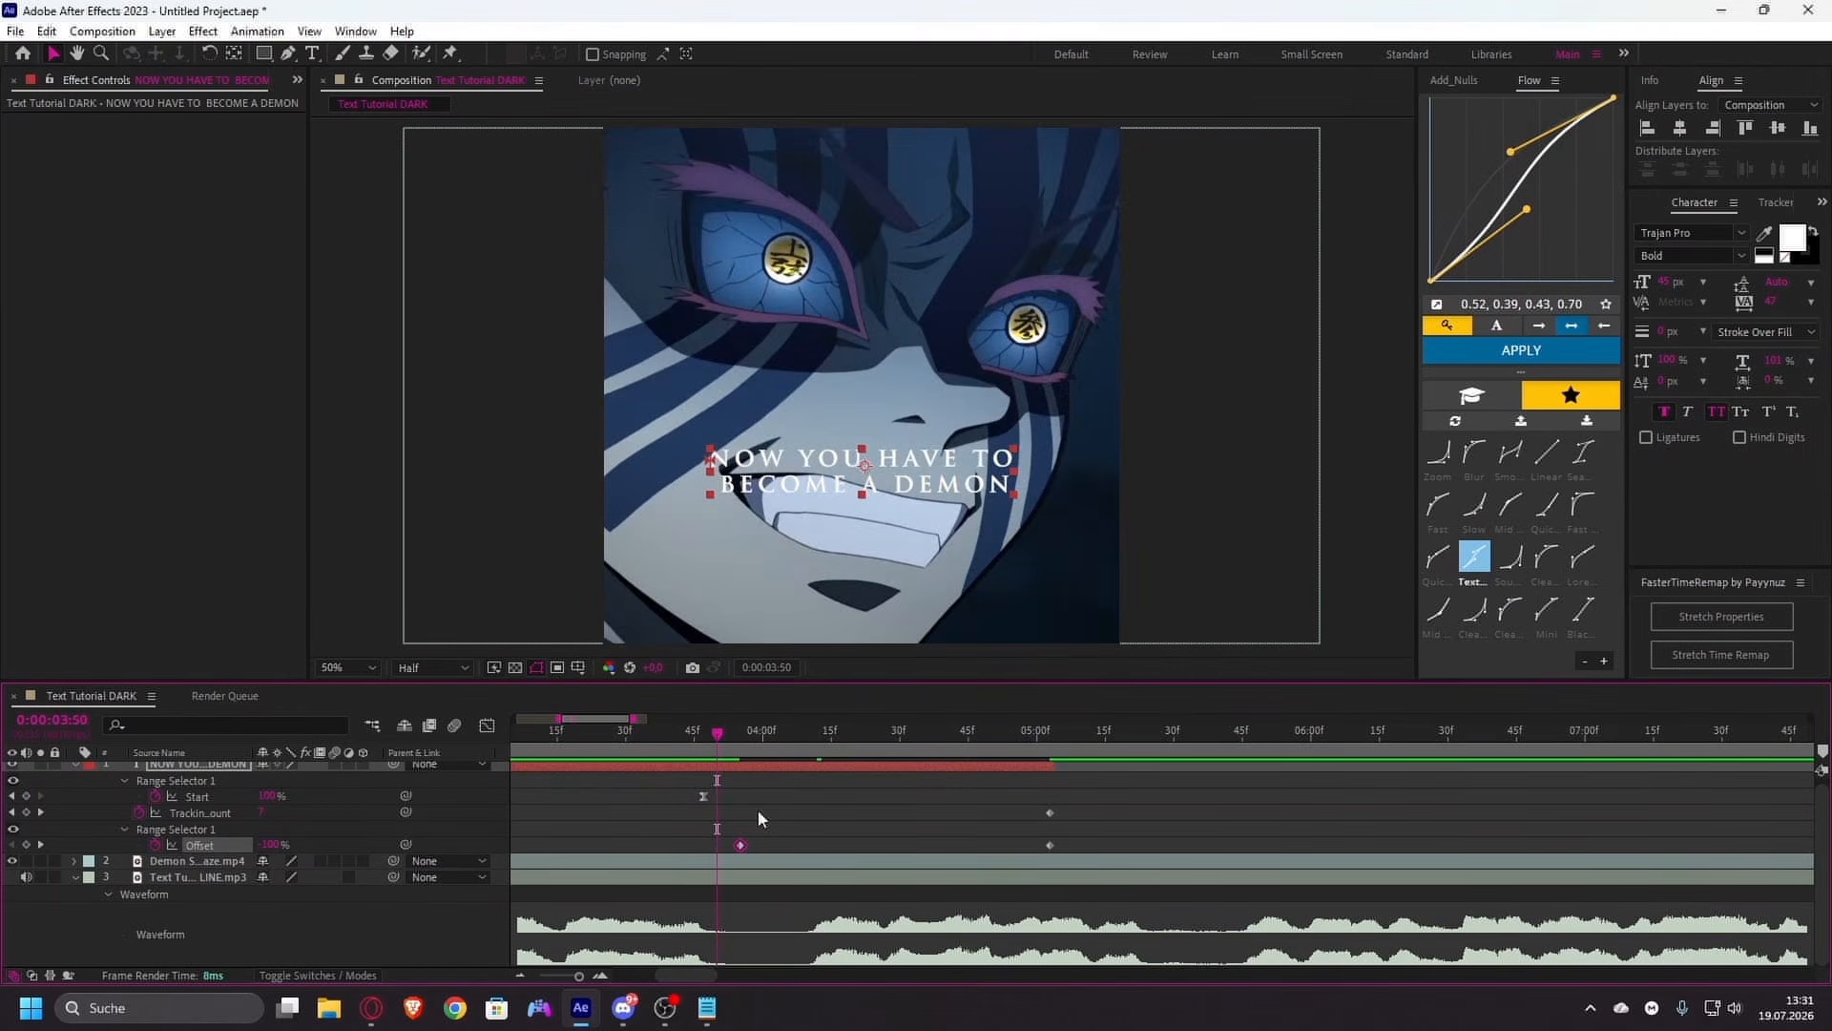
# - Play the composition from the start to past the text layer's out point to review the fade-in and fade-out
pyautogui.scroll(-2, 786, 817)
pyautogui.scroll(-2, 778, 824)
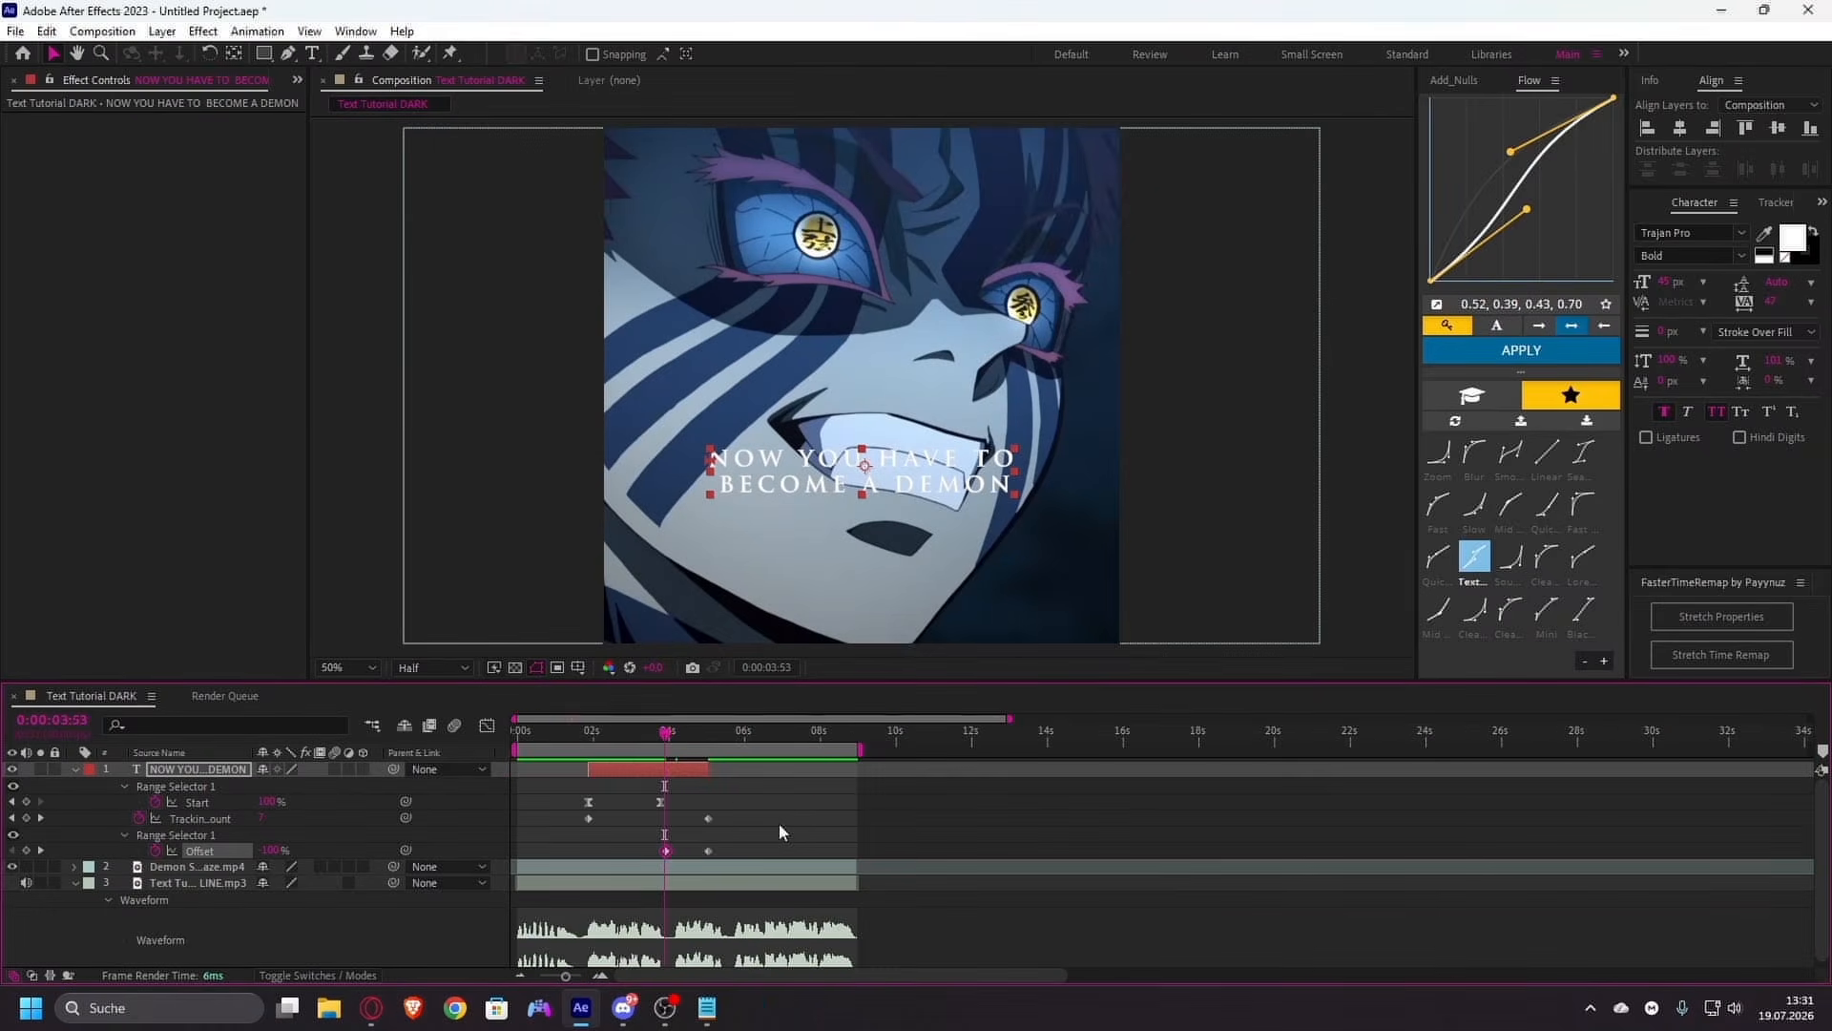
pyautogui.scroll(1, 660, 768)
pyautogui.moveTo(660, 744); pyautogui.dragTo(513, 760)
pyautogui.press('space')
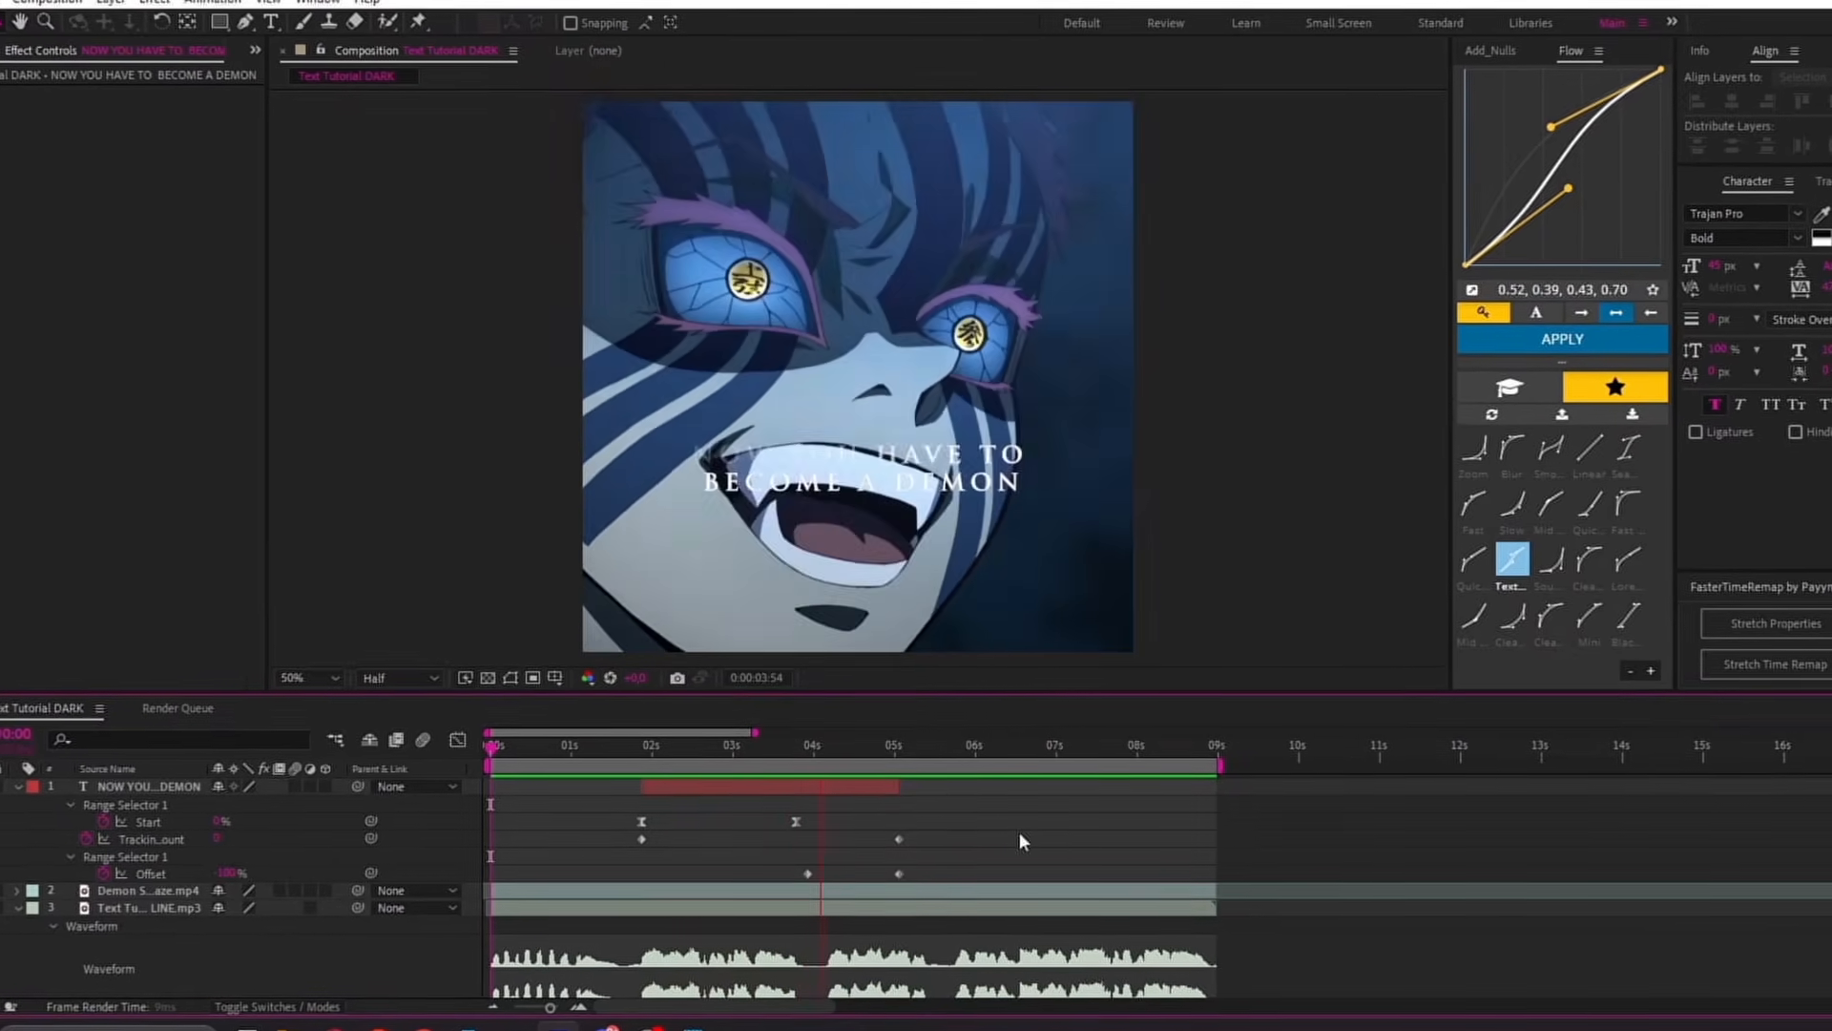
pyautogui.press('space')
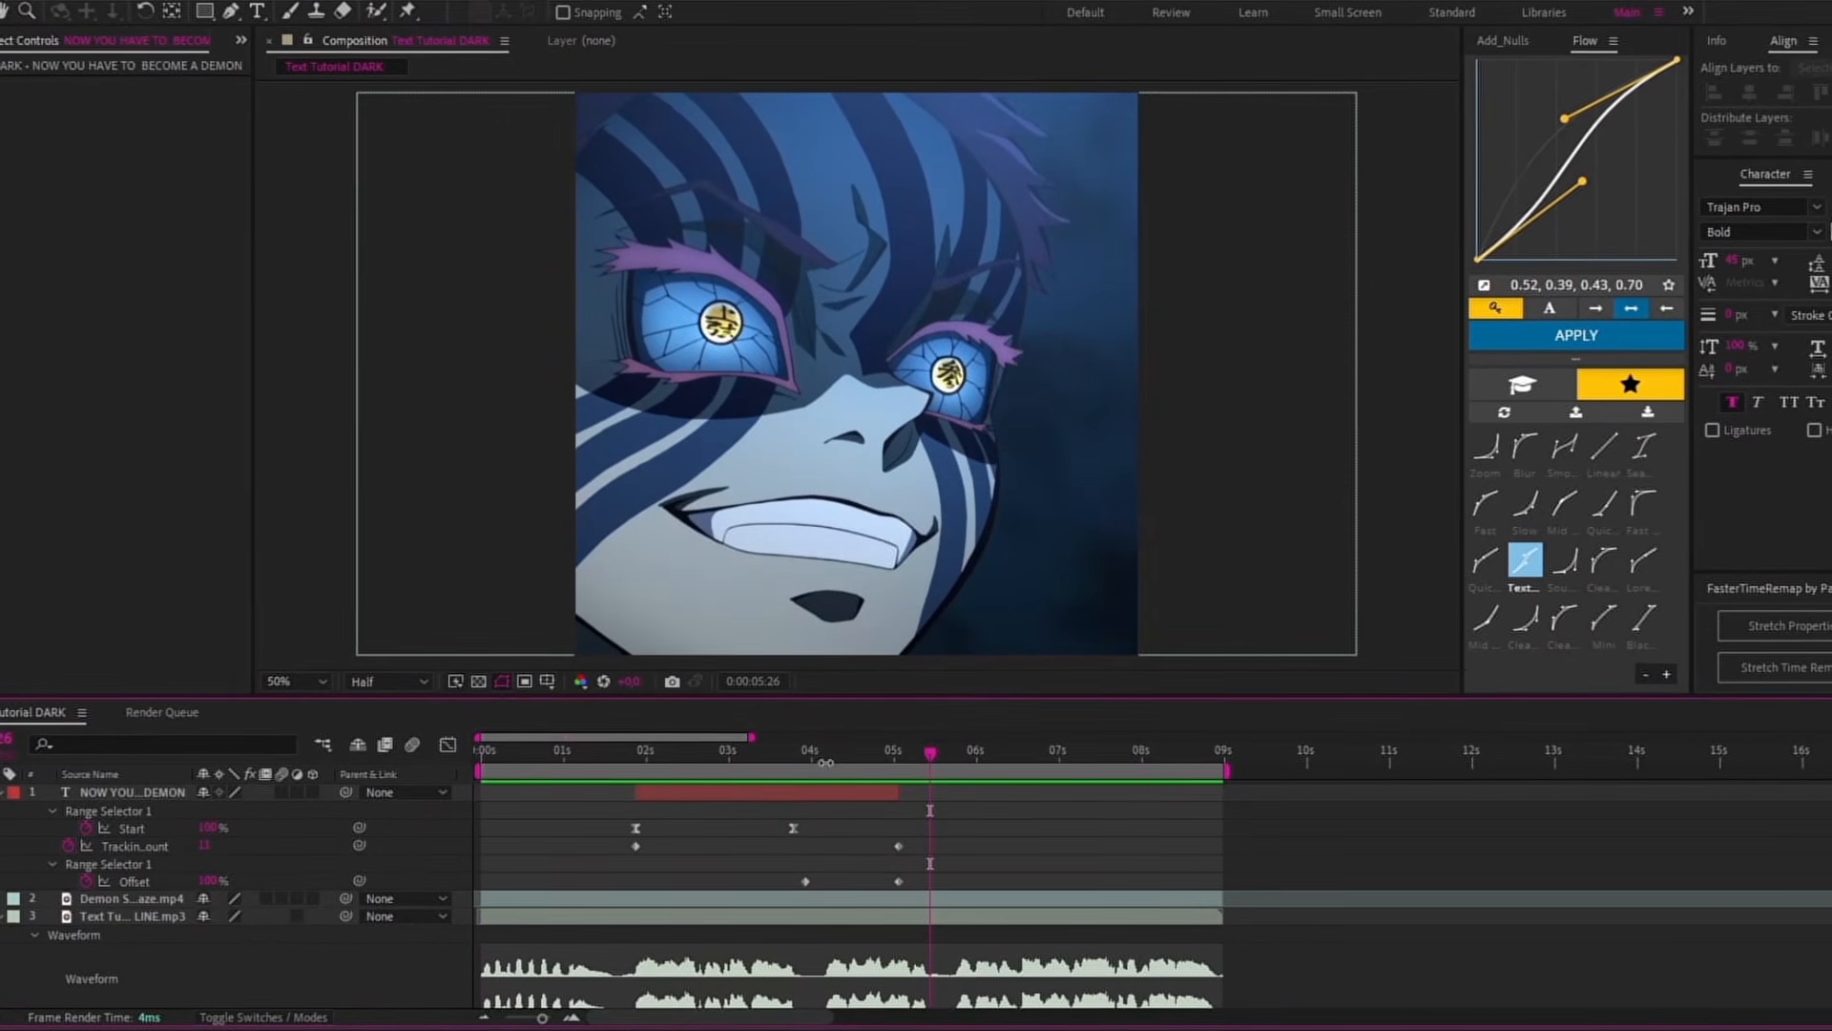
# - Delete both Offset keyframes of the text layer's fade-out animator, with the playhead at 0:00:03:55
pyautogui.moveTo(822, 757); pyautogui.dragTo(805, 757)
pyautogui.scroll(2, 850, 908)
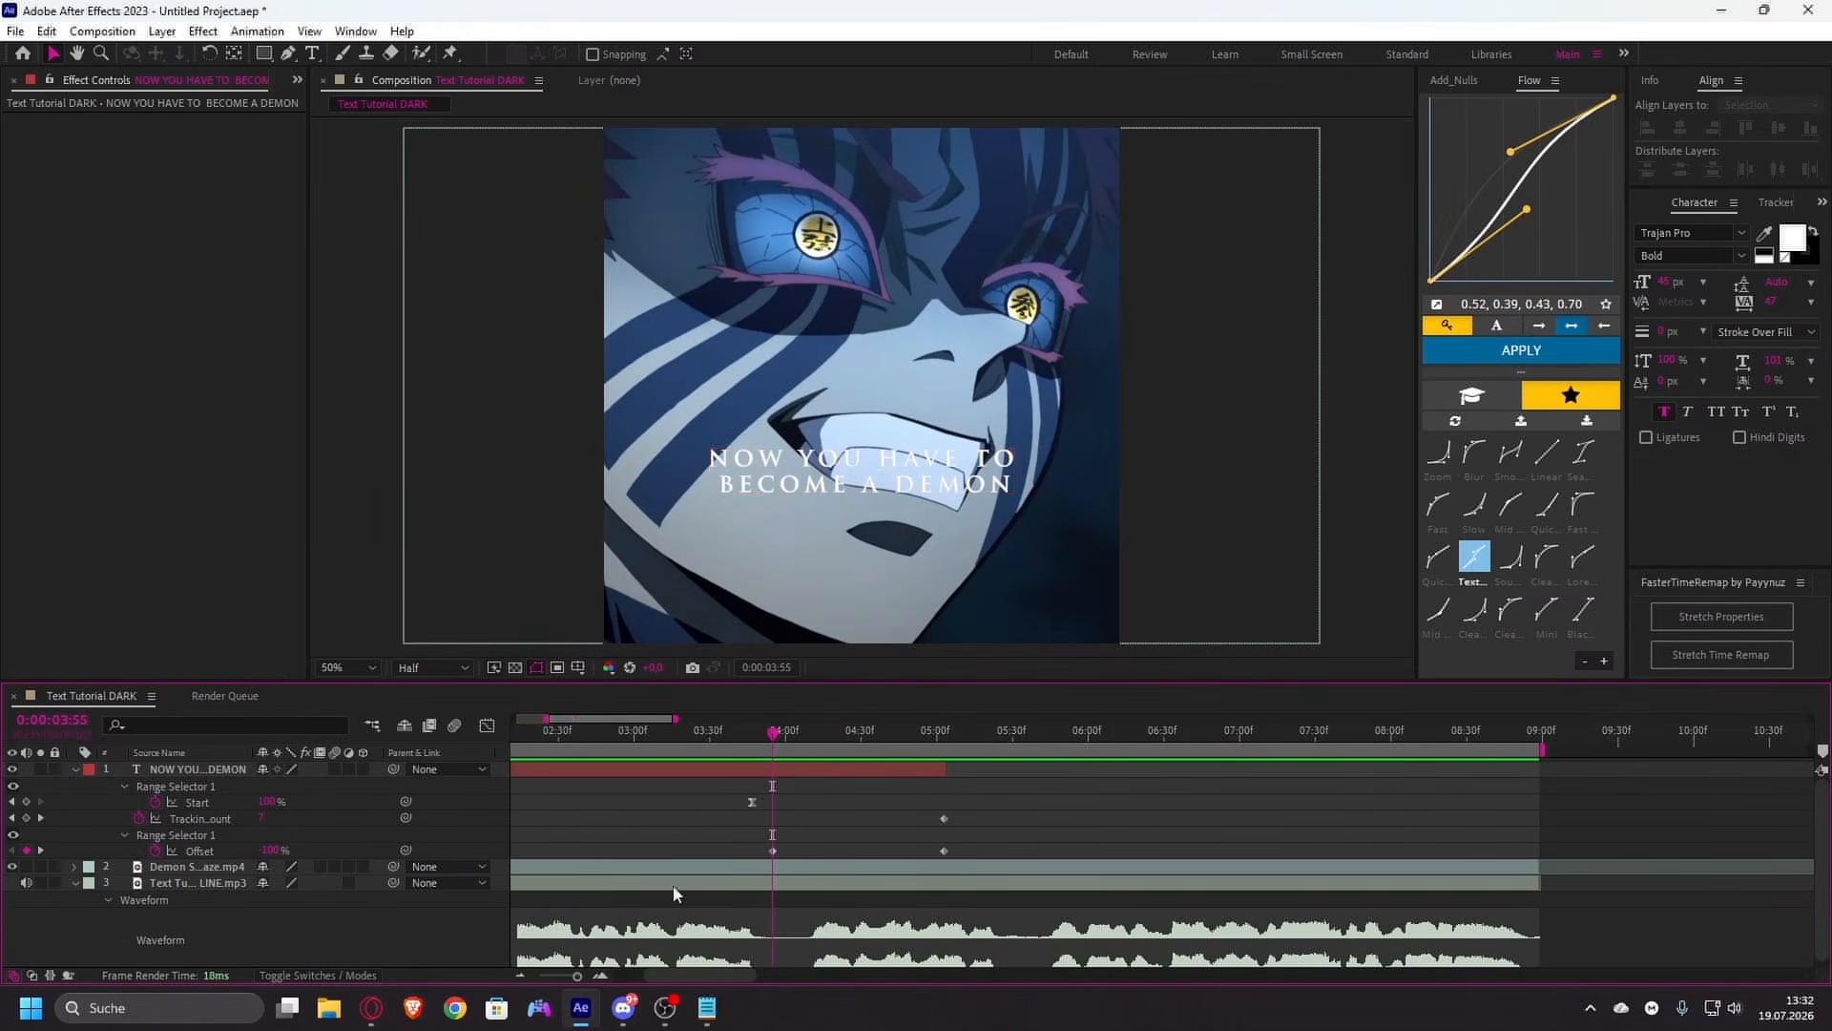
pyautogui.moveTo(964, 844); pyautogui.dragTo(917, 854)
pyautogui.press('Delete')
pyautogui.moveTo(789, 842); pyautogui.dragTo(760, 859)
pyautogui.press('Delete')
pyautogui.click(788, 770)
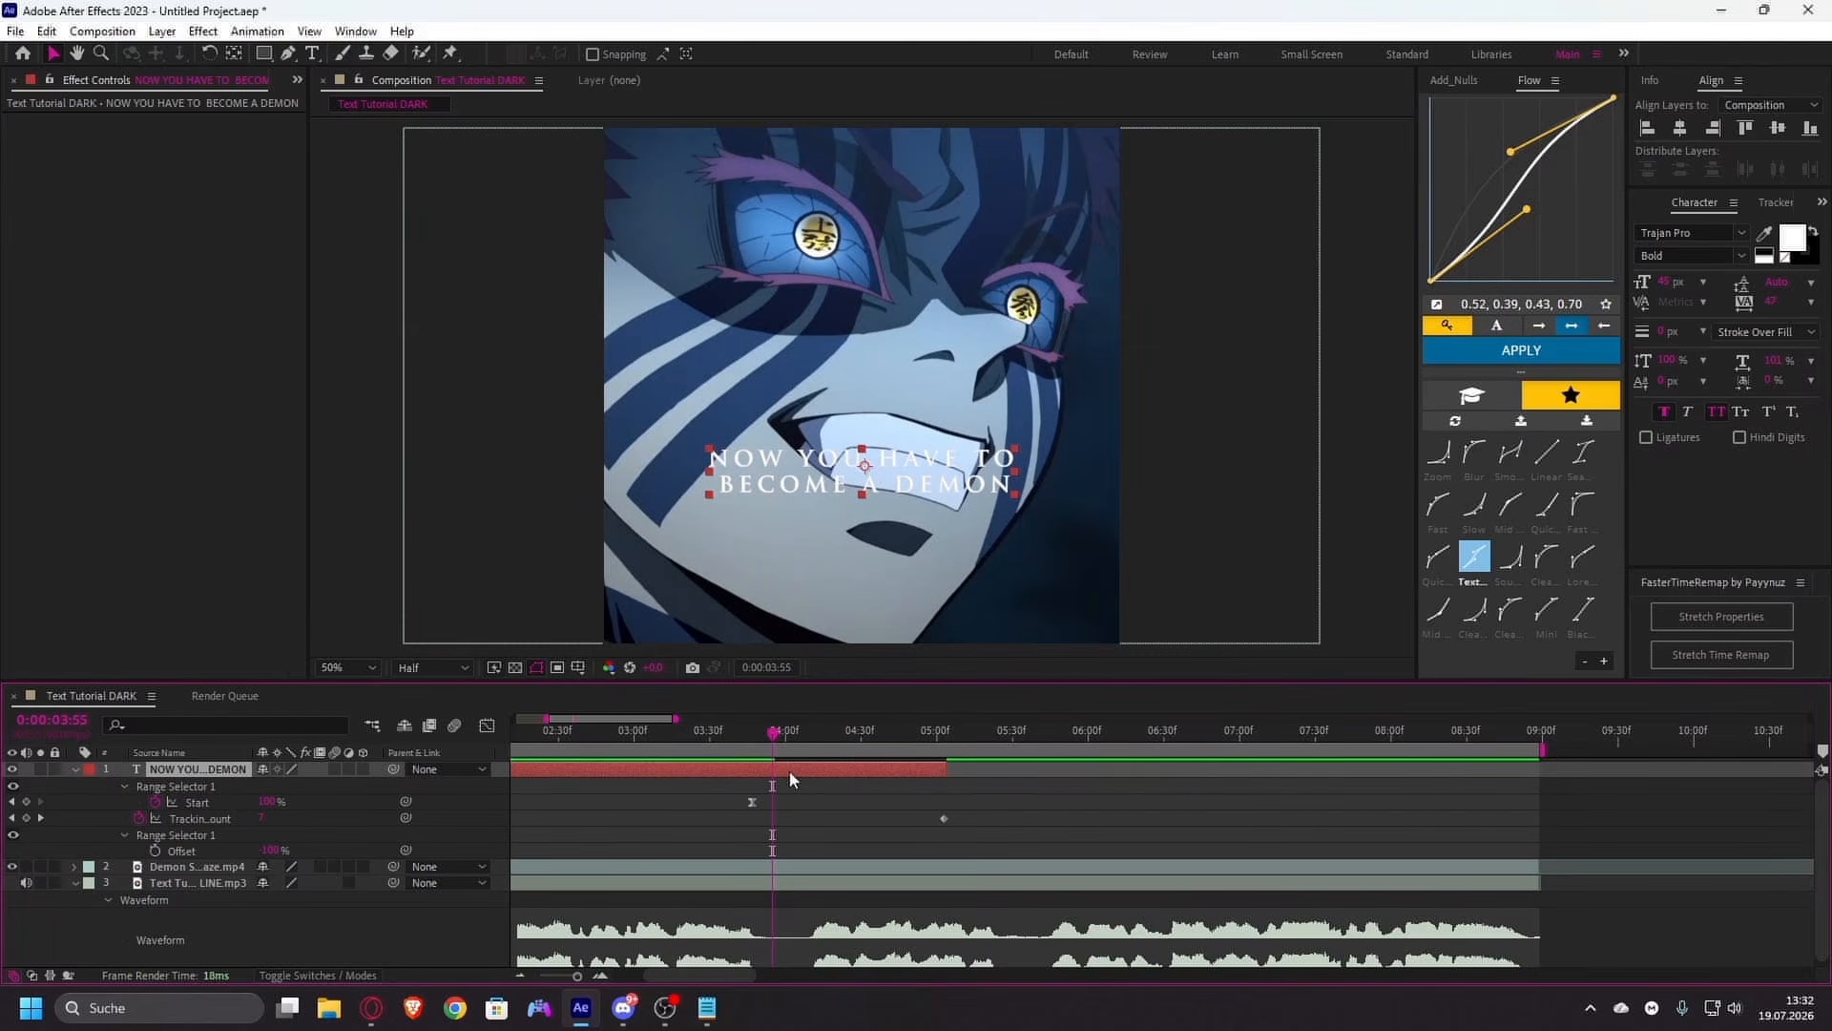
# - Try a plain fade-out by keyframing the text layer's Opacity from 100% at 0:00:03:55 to 0% at 0:00:05:03, and preview it
pyautogui.press('t')
pyautogui.click(124, 784)
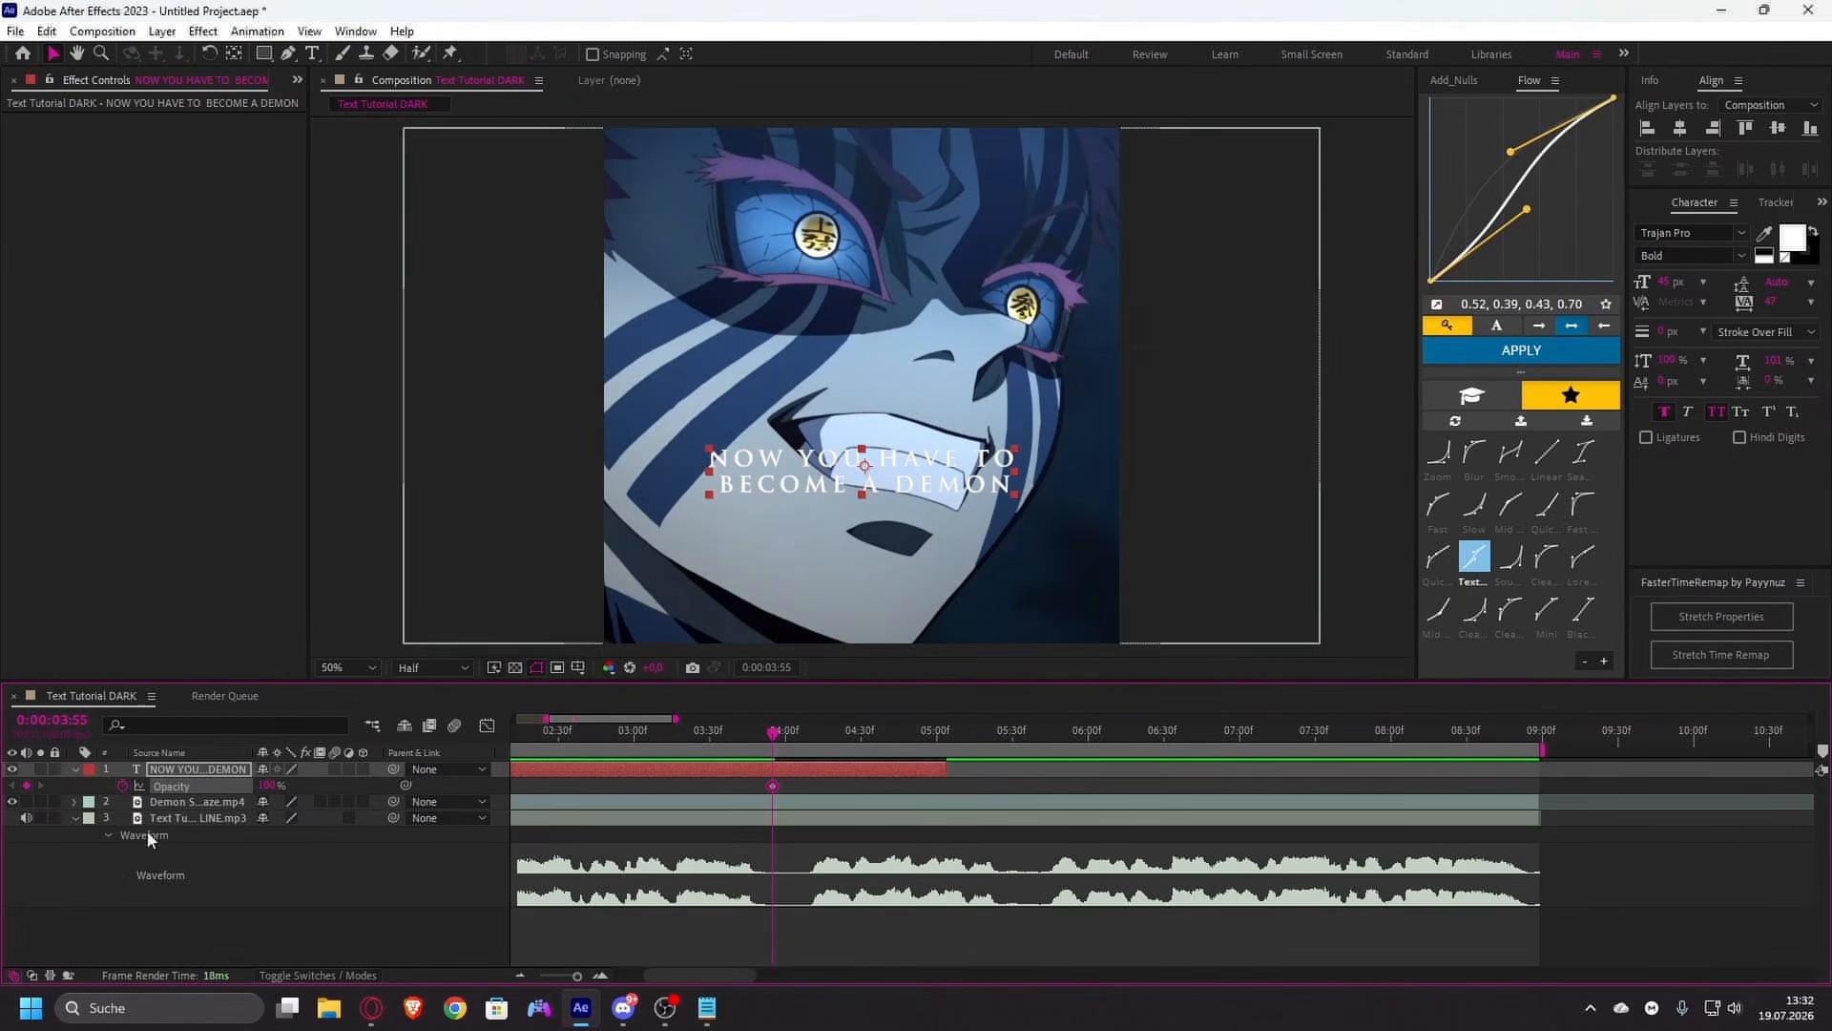
pyautogui.press('space')
pyautogui.moveTo(273, 785); pyautogui.dragTo(153, 786)
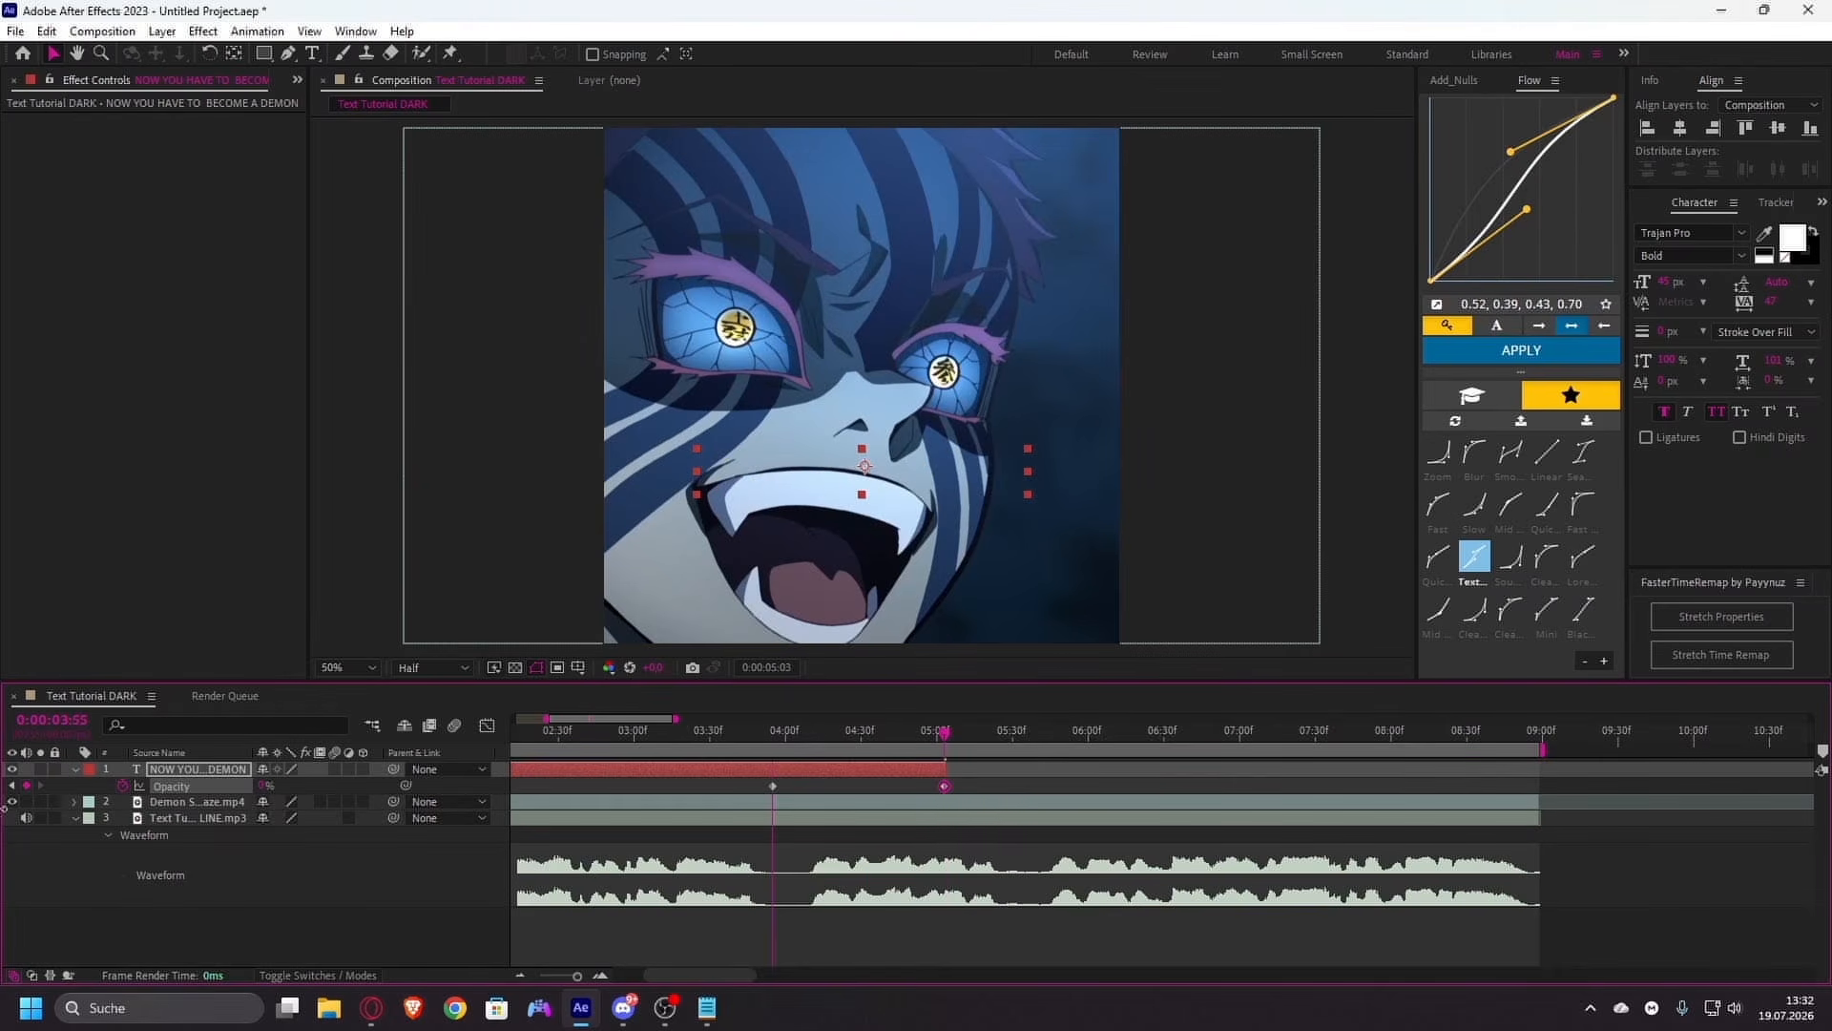
pyautogui.press('u')
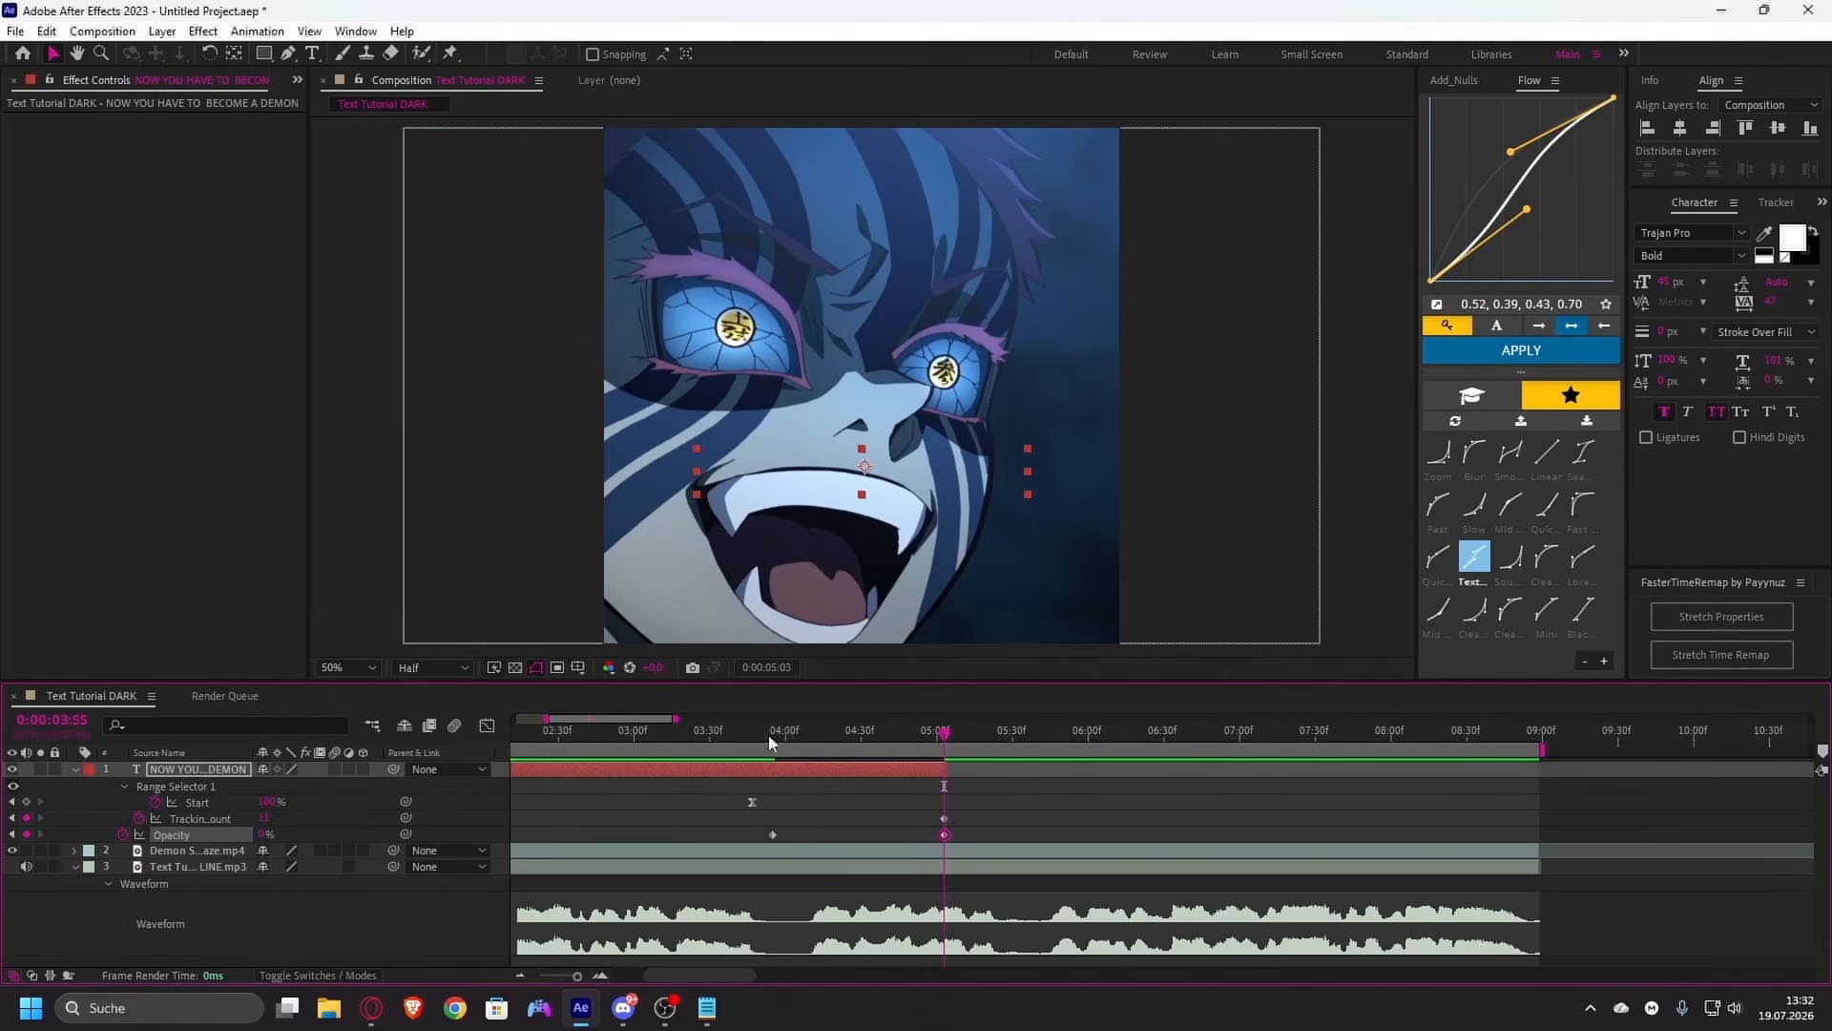
pyautogui.press('space')
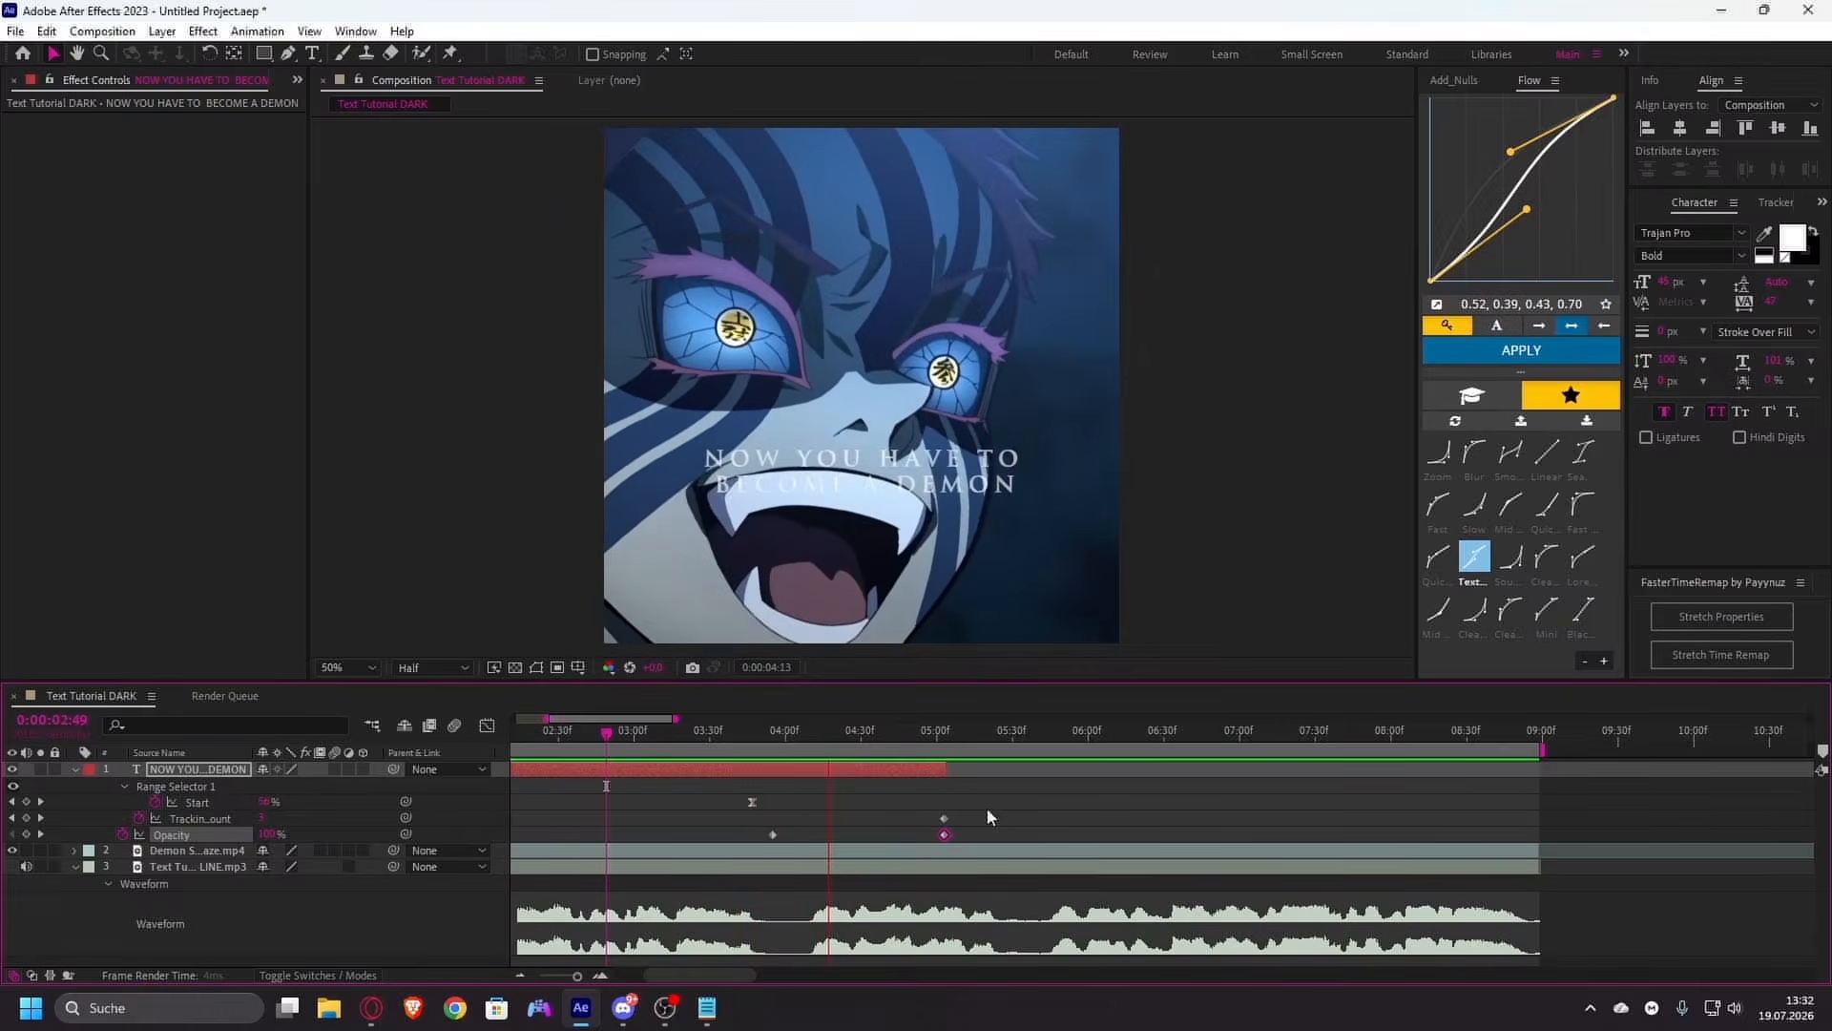
pyautogui.press('space')
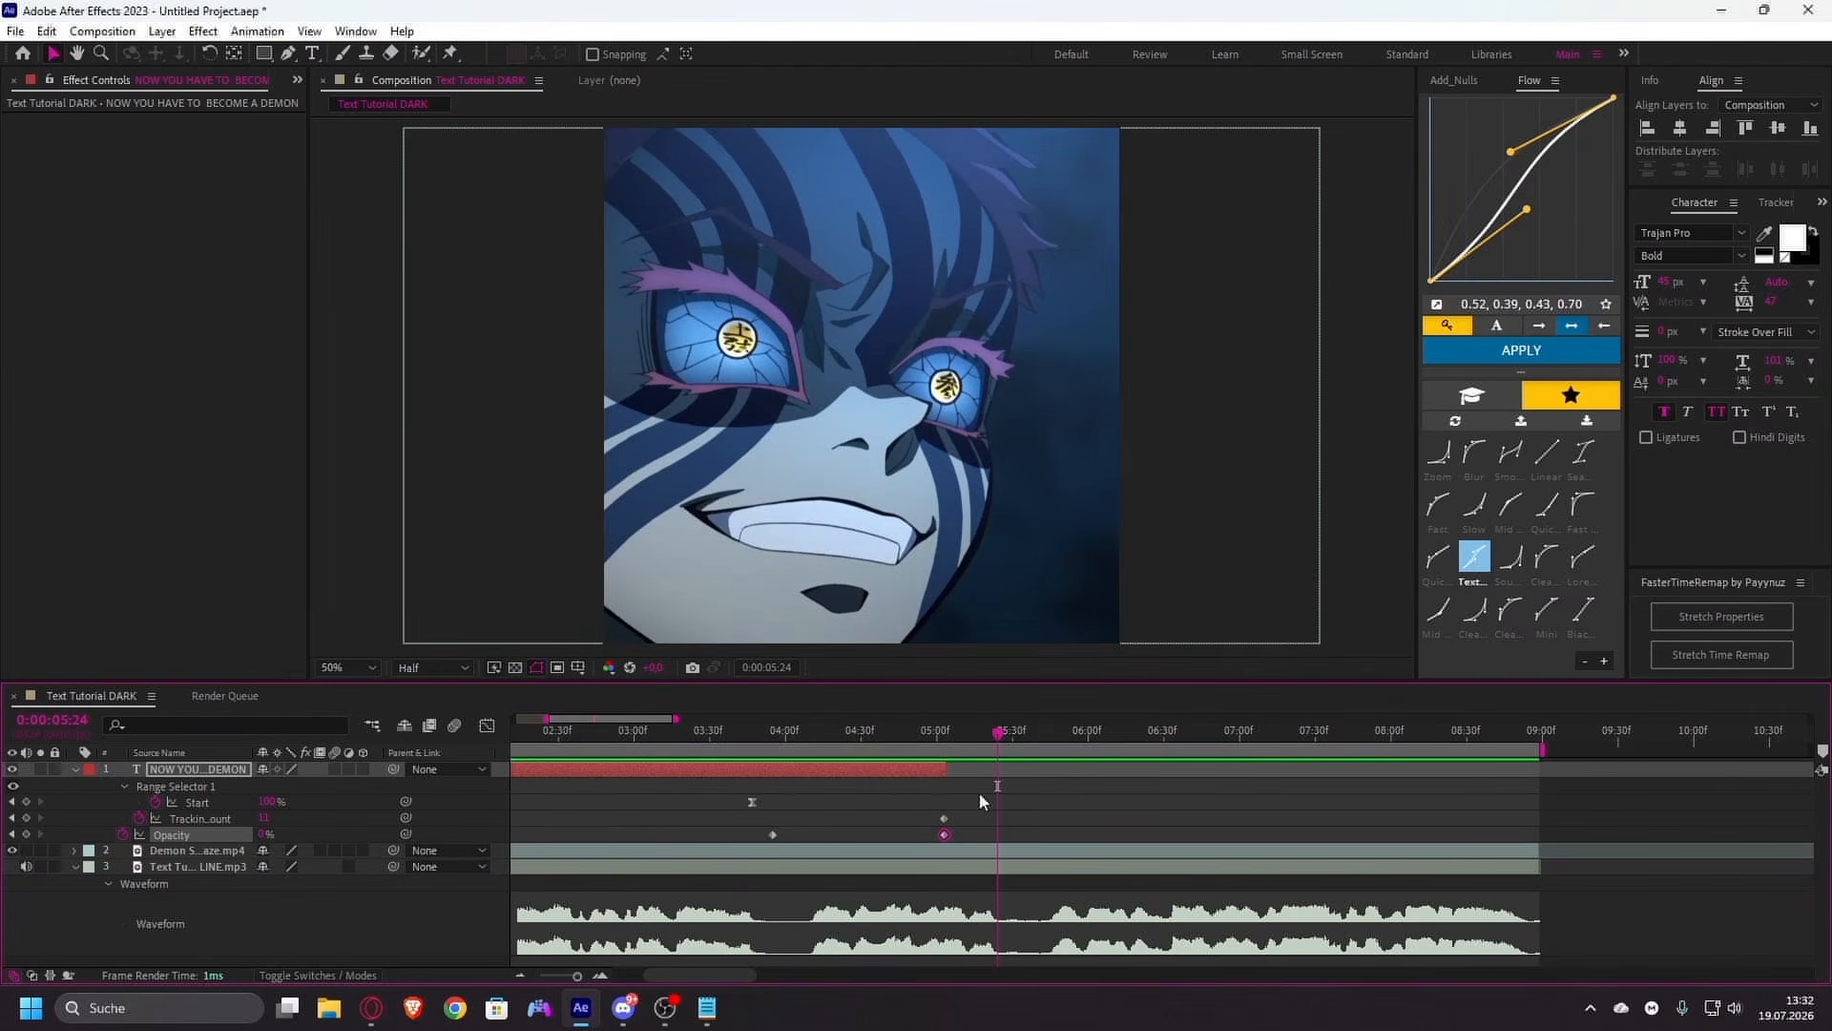
# - Undo the Opacity keyframes and the deletion of the Offset keyframes, and show the text layer's keyframed properties again
pyautogui.hotkey('ctrl', 'z')
pyautogui.hotkey('ctrl', 'z')
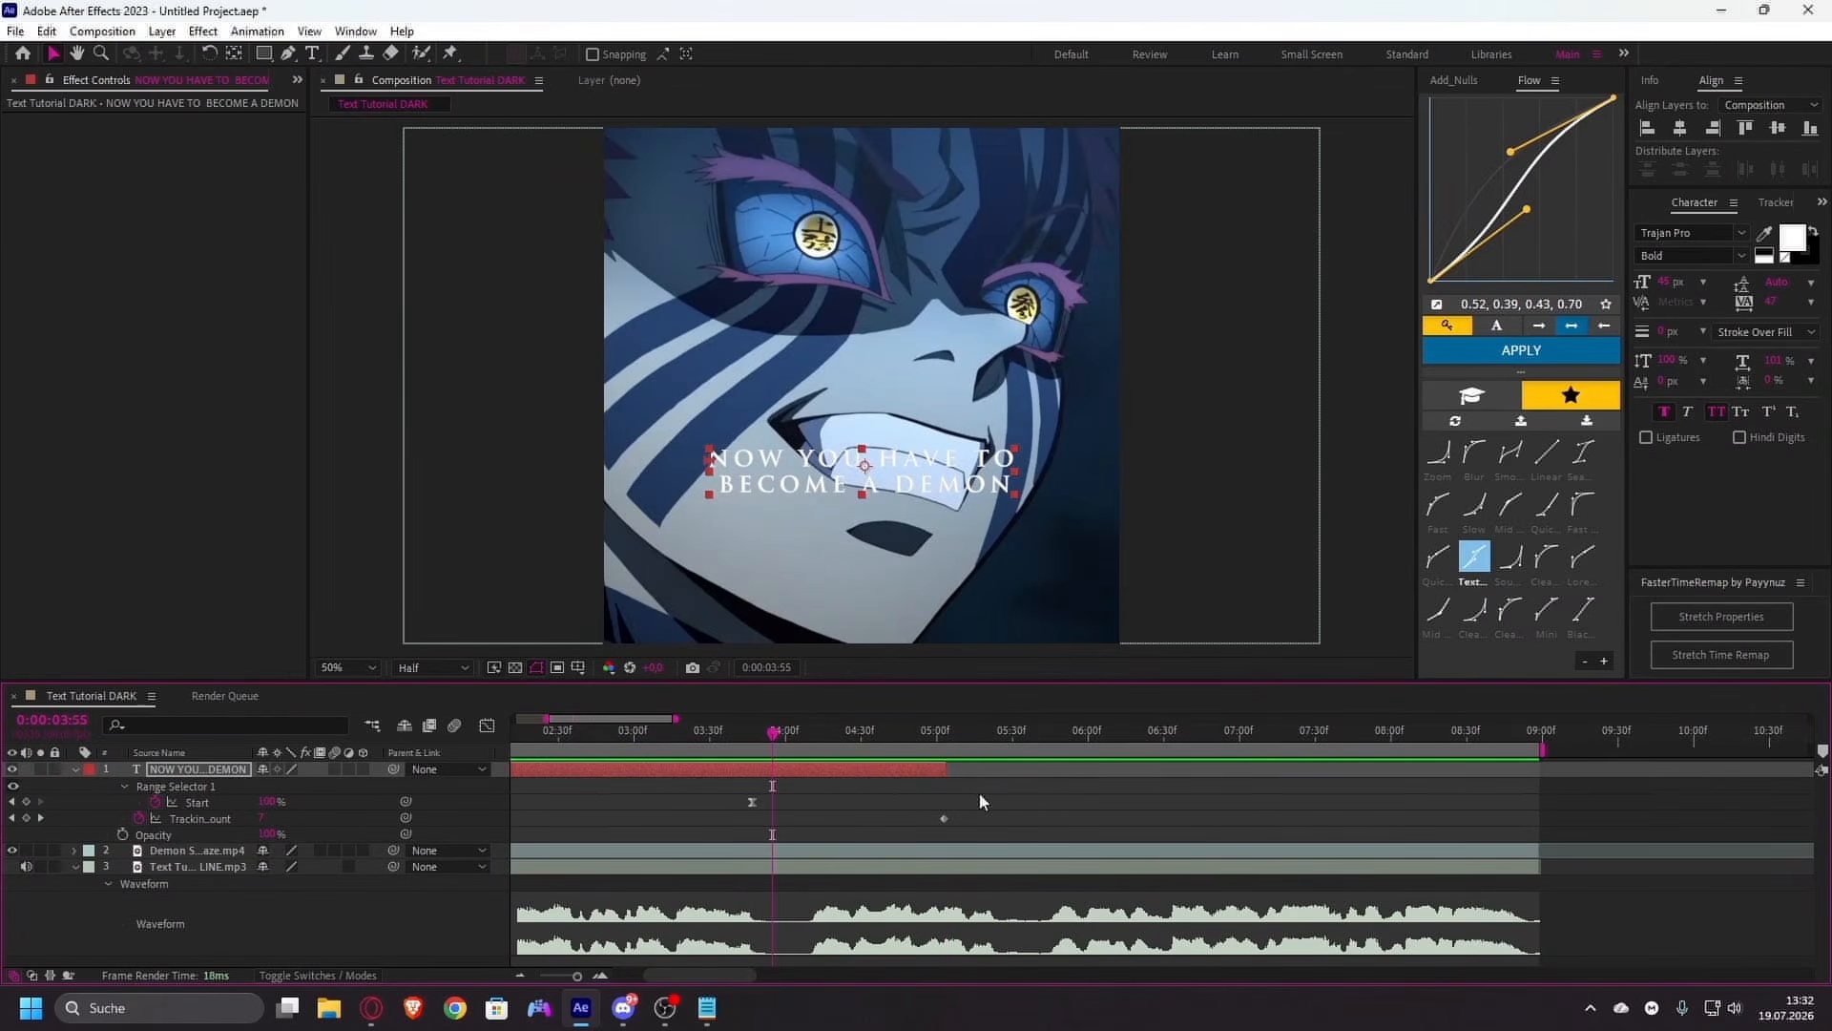
pyautogui.press('u')
pyautogui.press('u')
pyautogui.press('u')
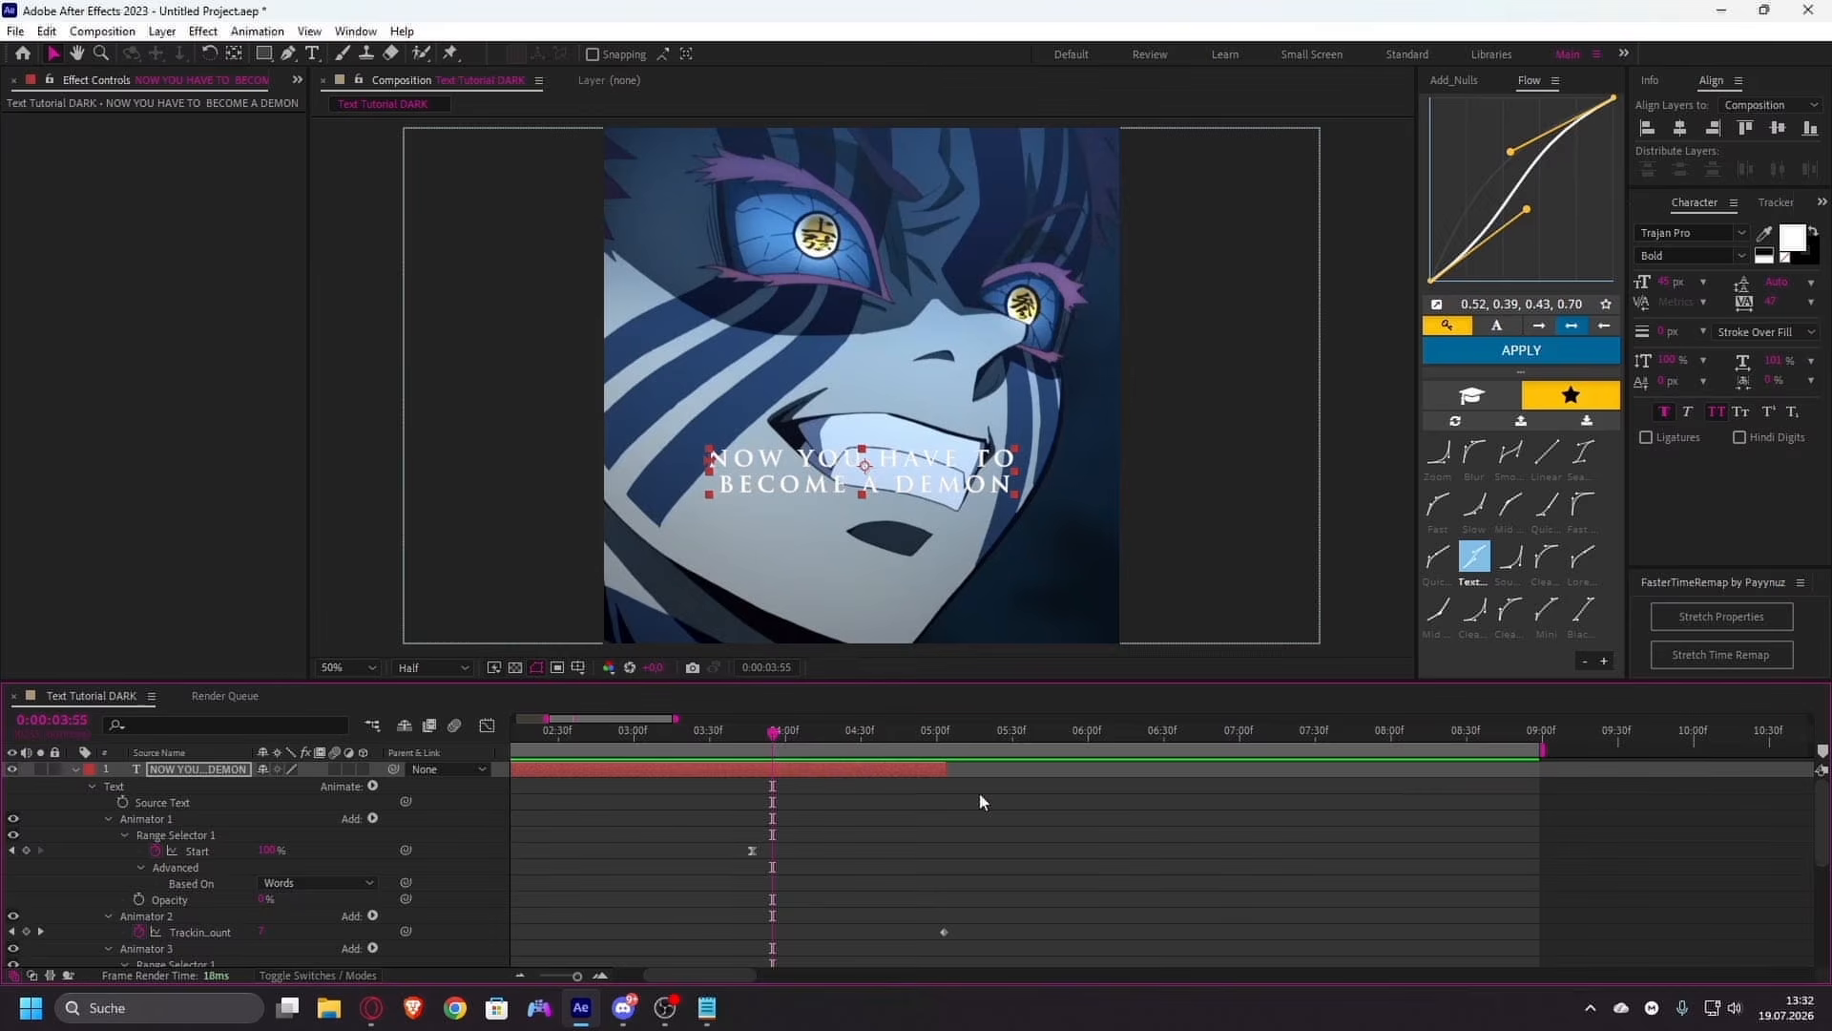
pyautogui.press('u')
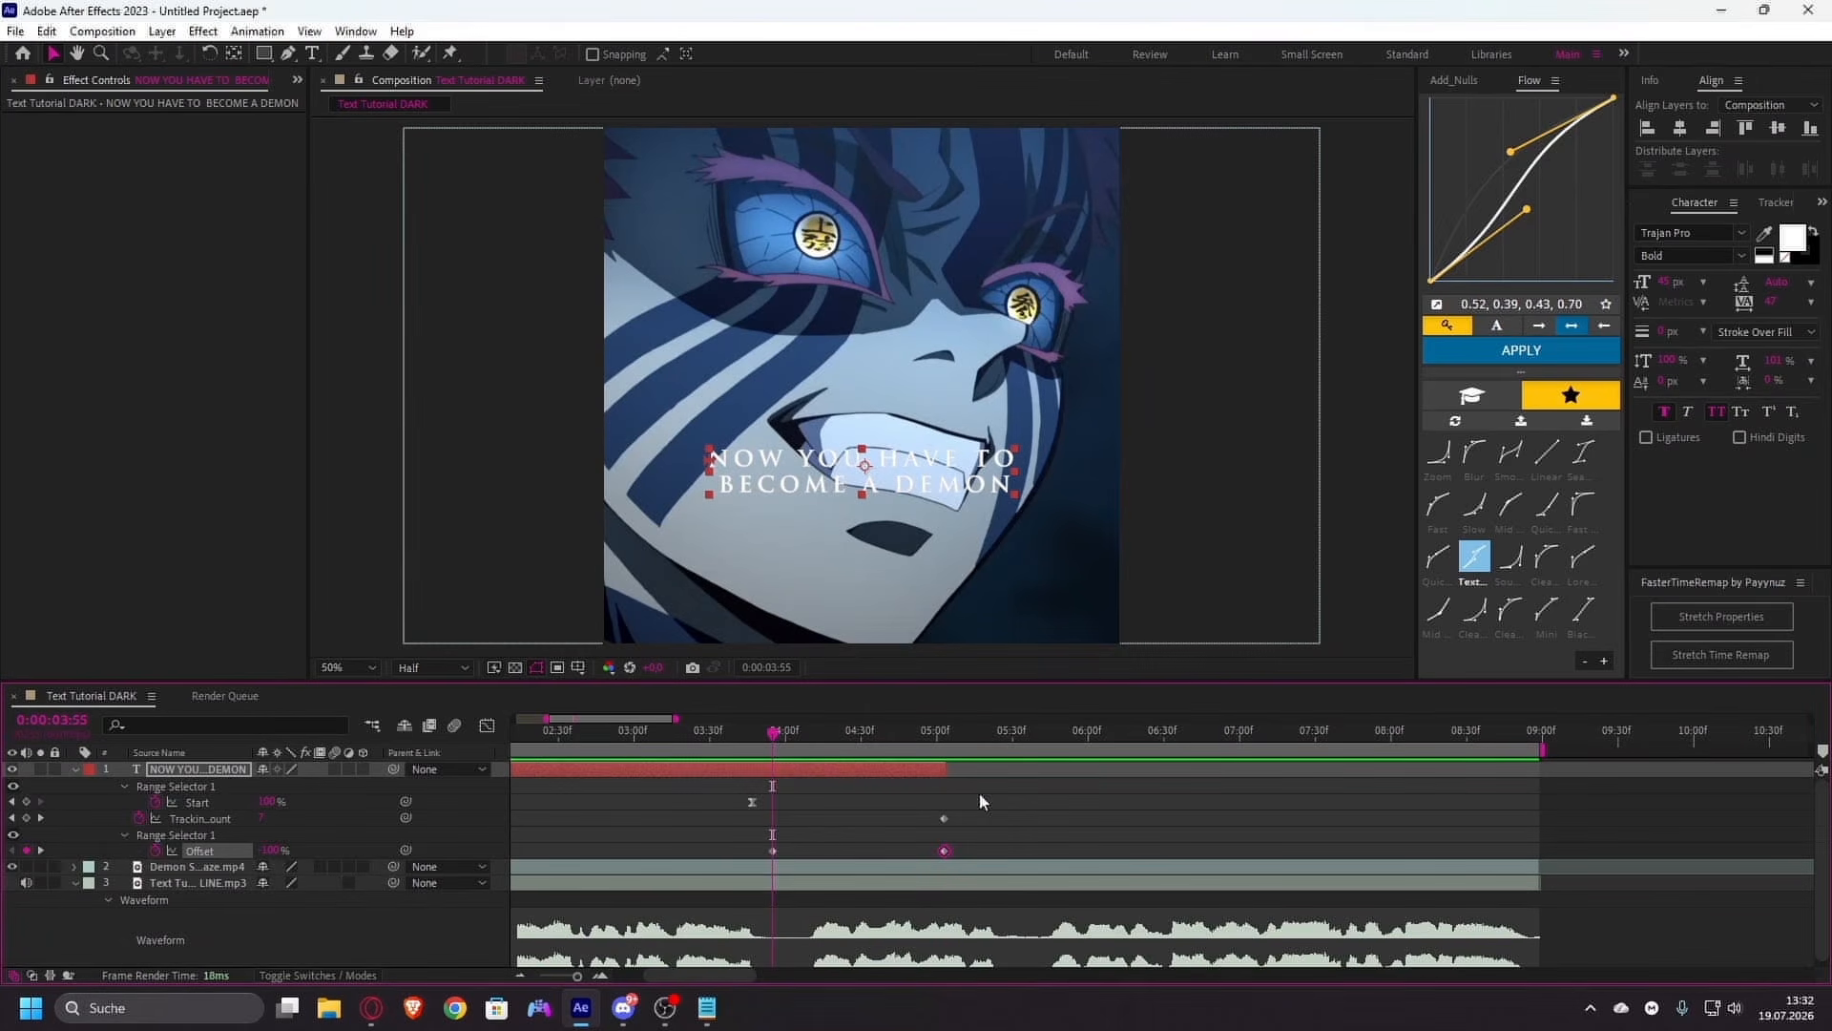
# - Scrub to 0:00:04:21 to examine the word-by-word fade-out across the whole text line
pyautogui.click(1037, 865)
pyautogui.scroll(-1, 935, 883)
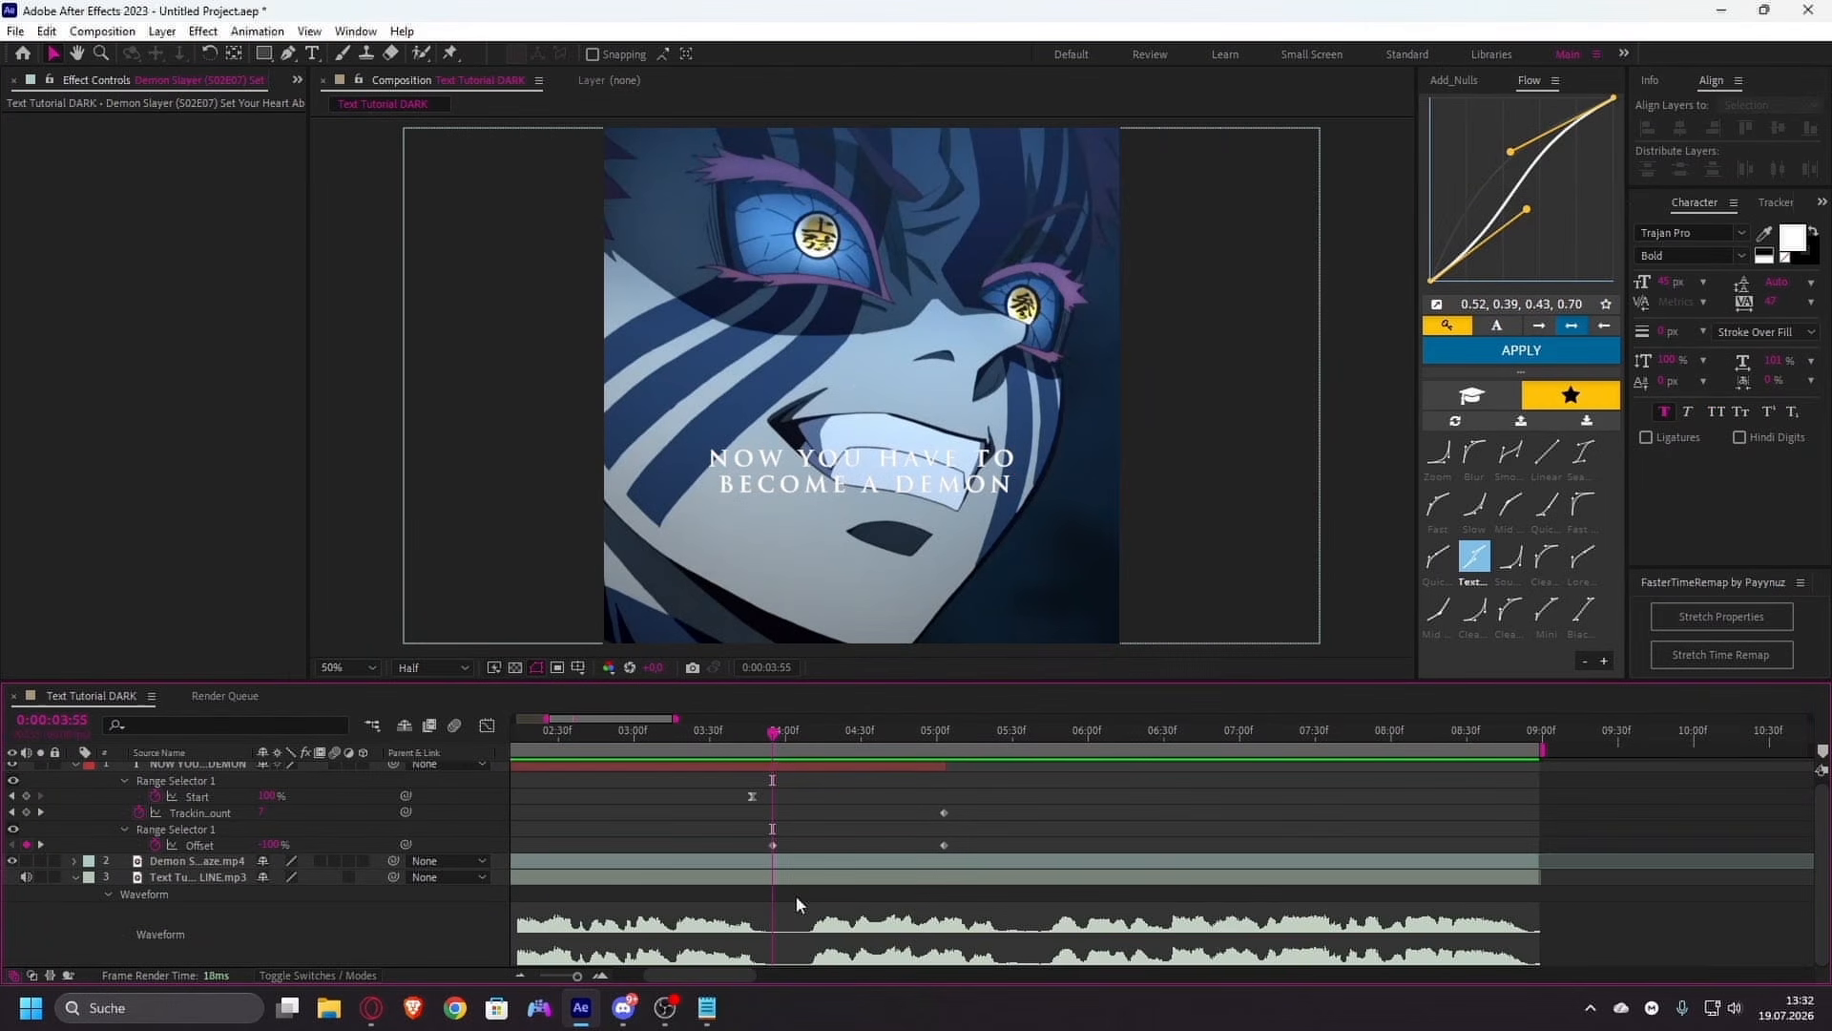
pyautogui.moveTo(775, 732); pyautogui.dragTo(838, 732)
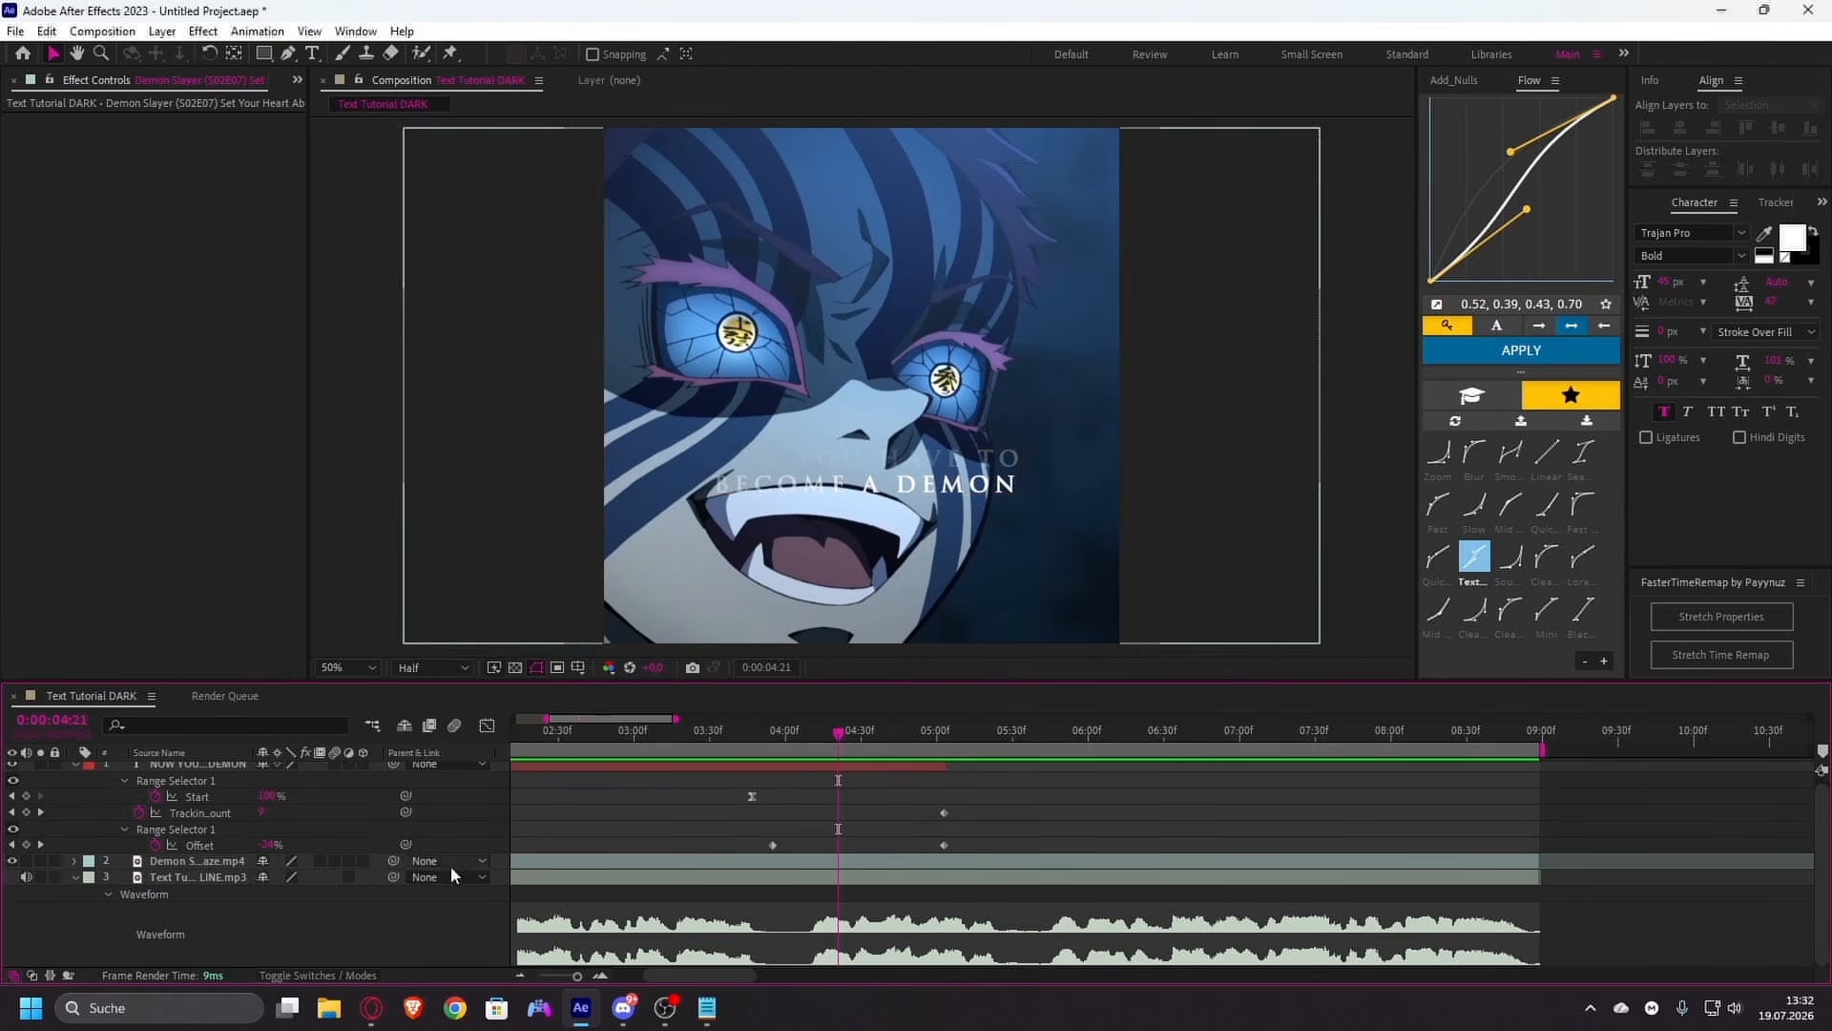
pyautogui.scroll(-1, 840, 809)
pyautogui.scroll(1, 847, 804)
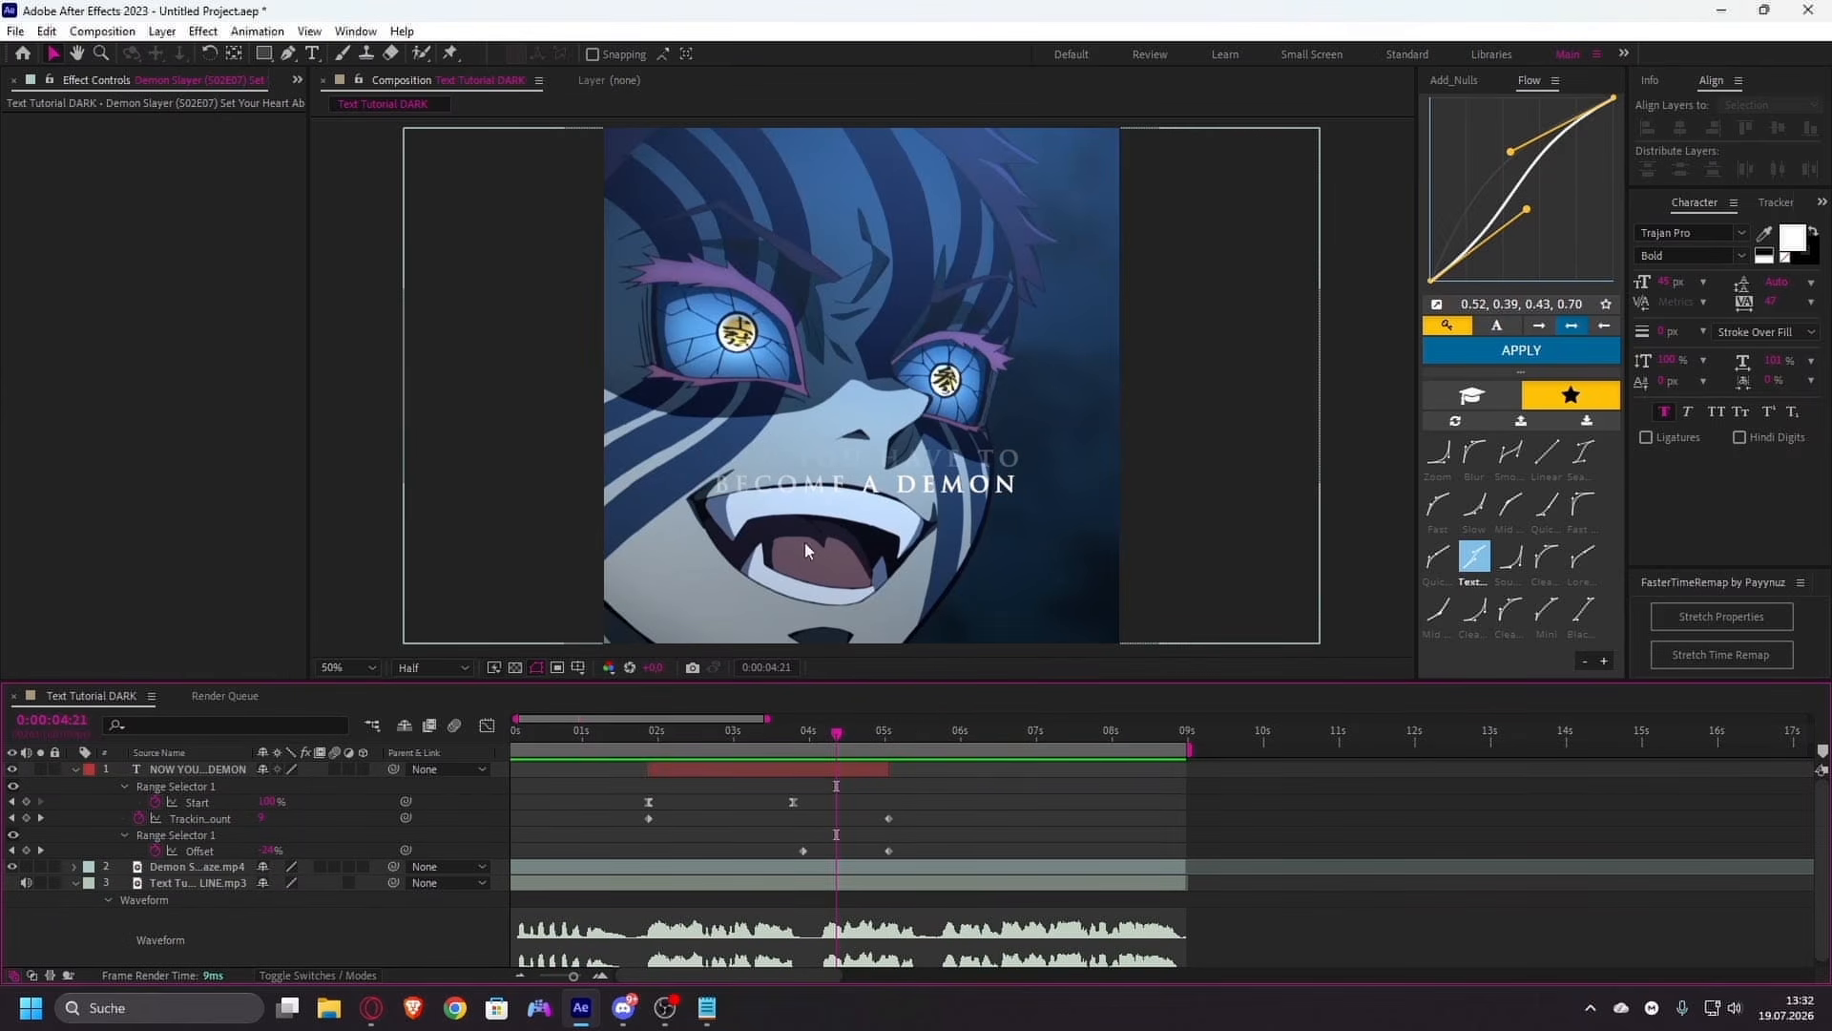
# - Select the text layer, go to its in point at 0:00:01:52 and collapse its keyframed properties
pyautogui.click(846, 773)
pyautogui.press('i')
pyautogui.press('u')
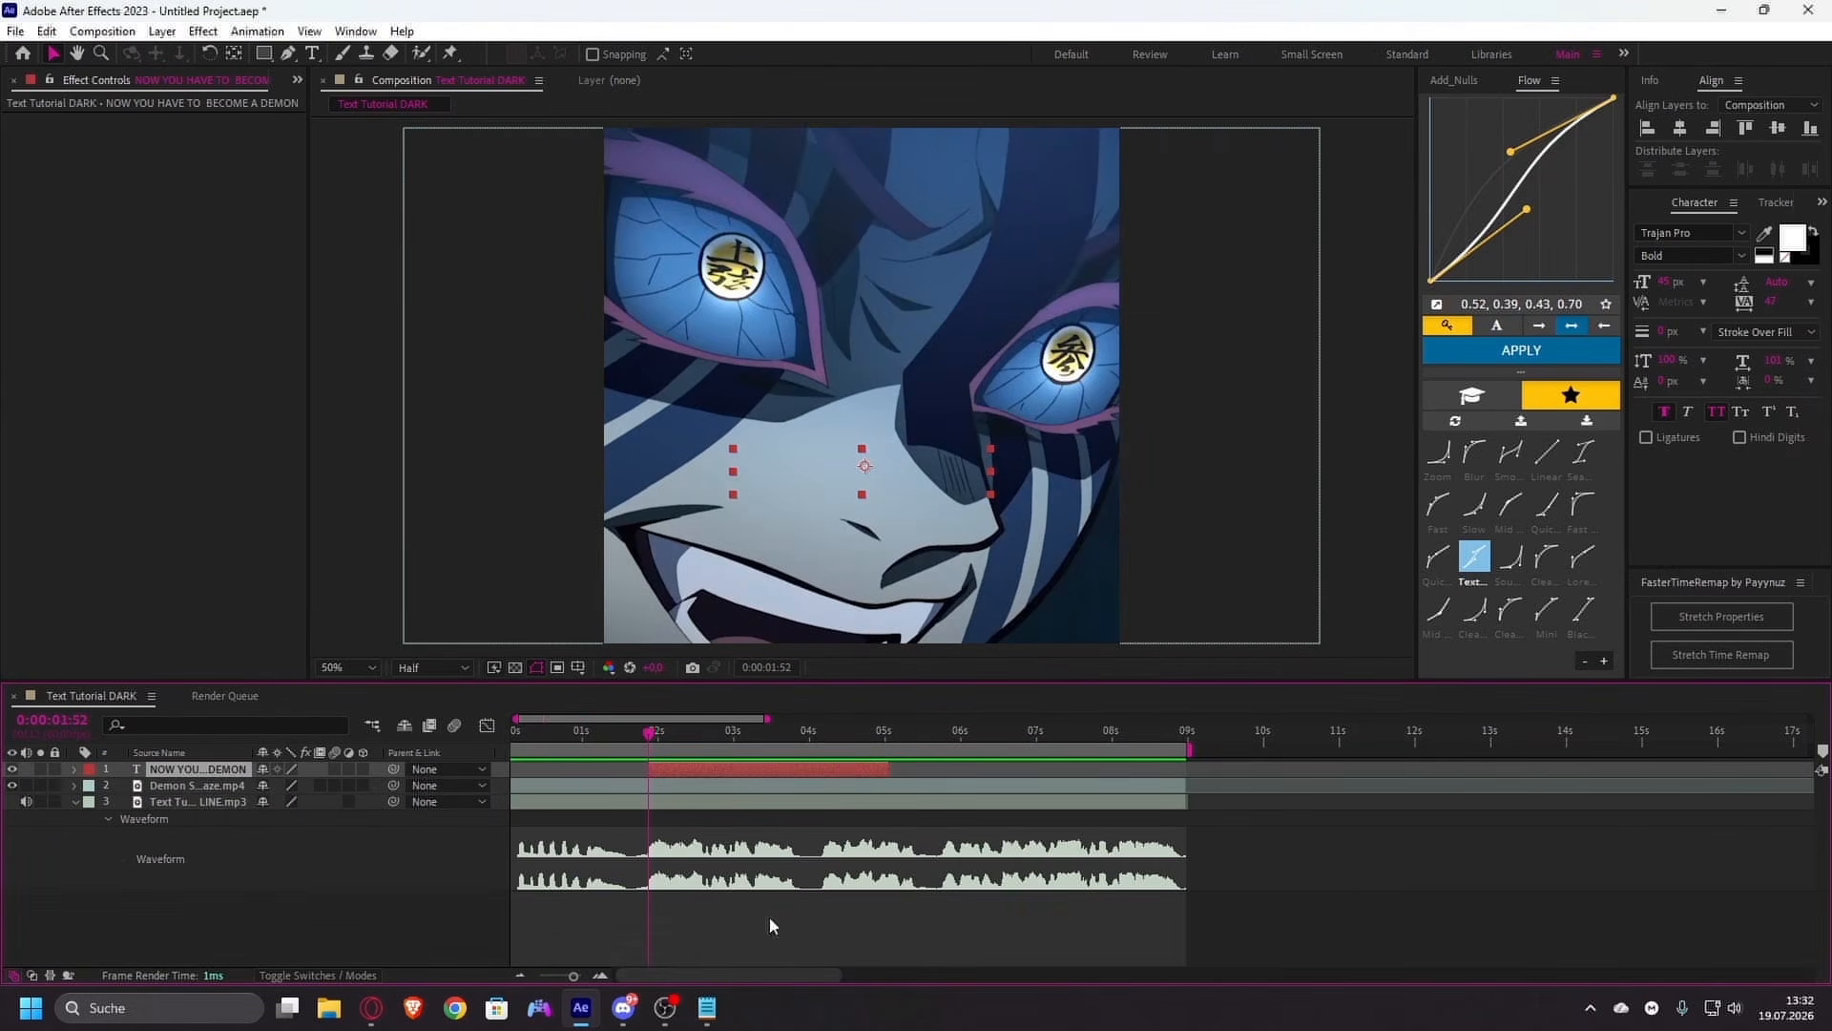
pyautogui.moveTo(754, 980); pyautogui.dragTo(705, 979)
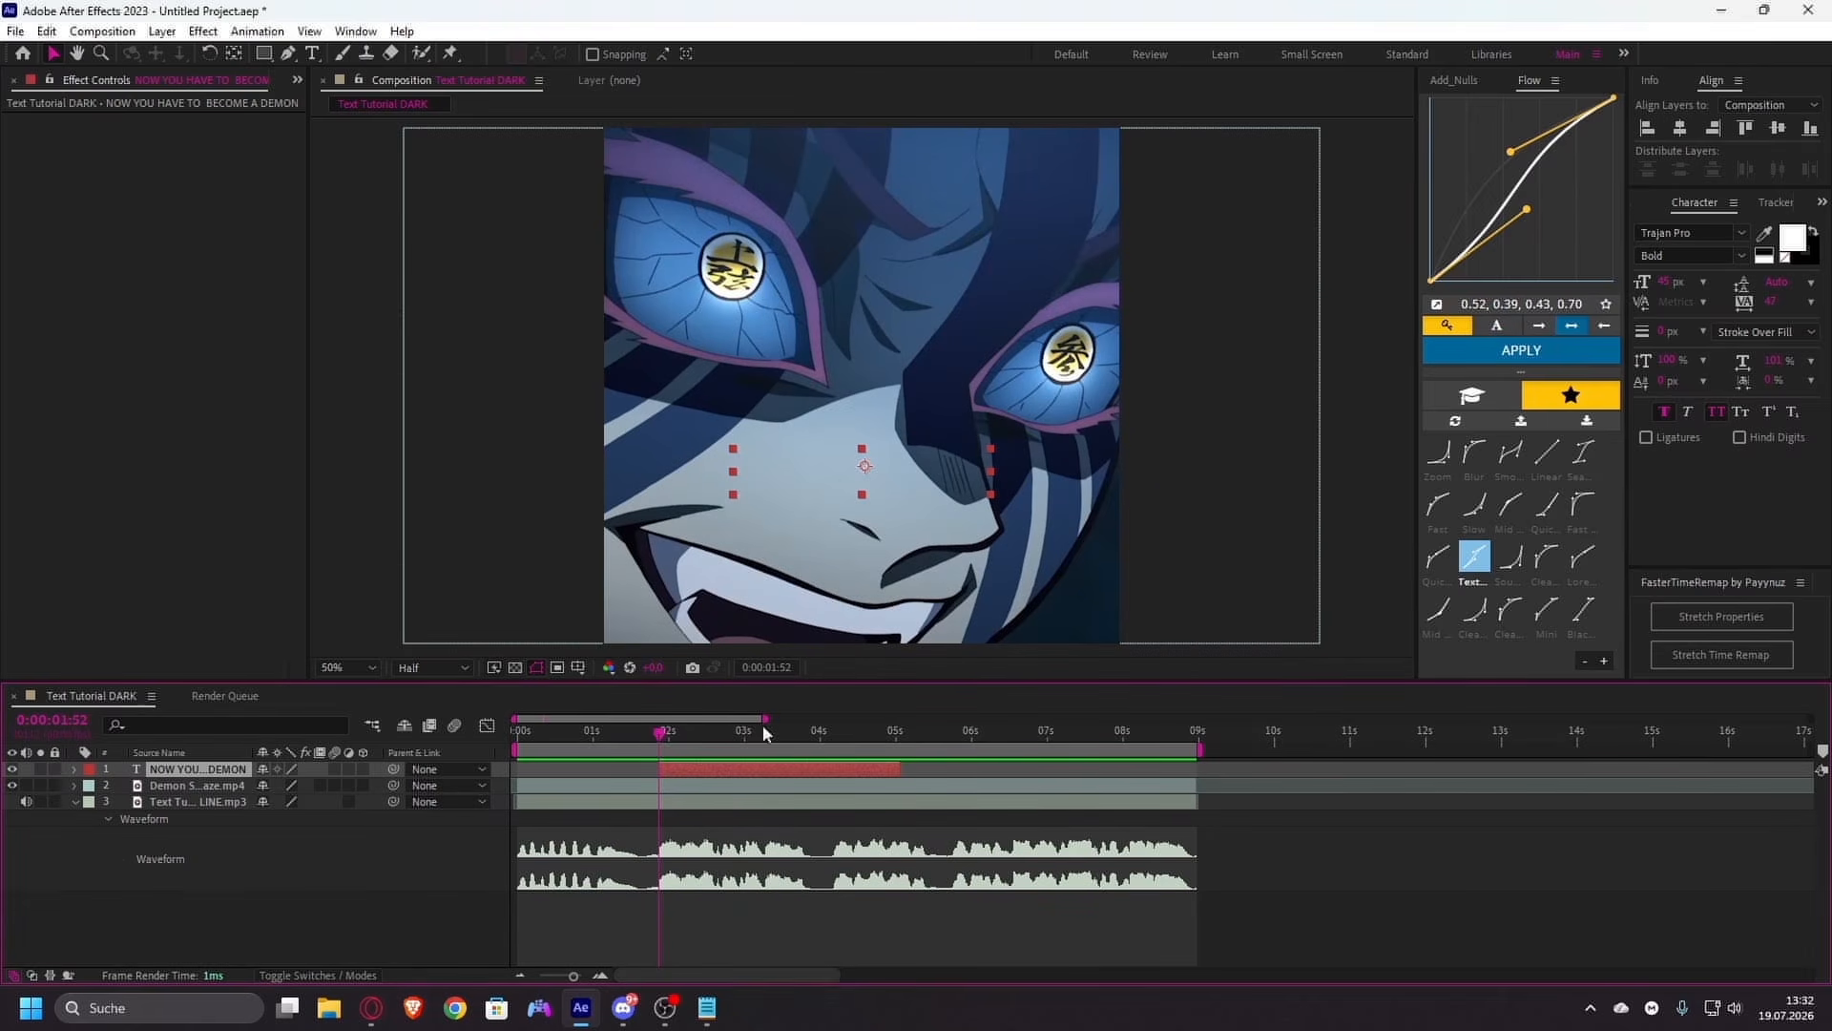
# - Preview the text animation, and apply the saved wiggle preset with the Wave Warp effect to the text layer
pyautogui.press('space')
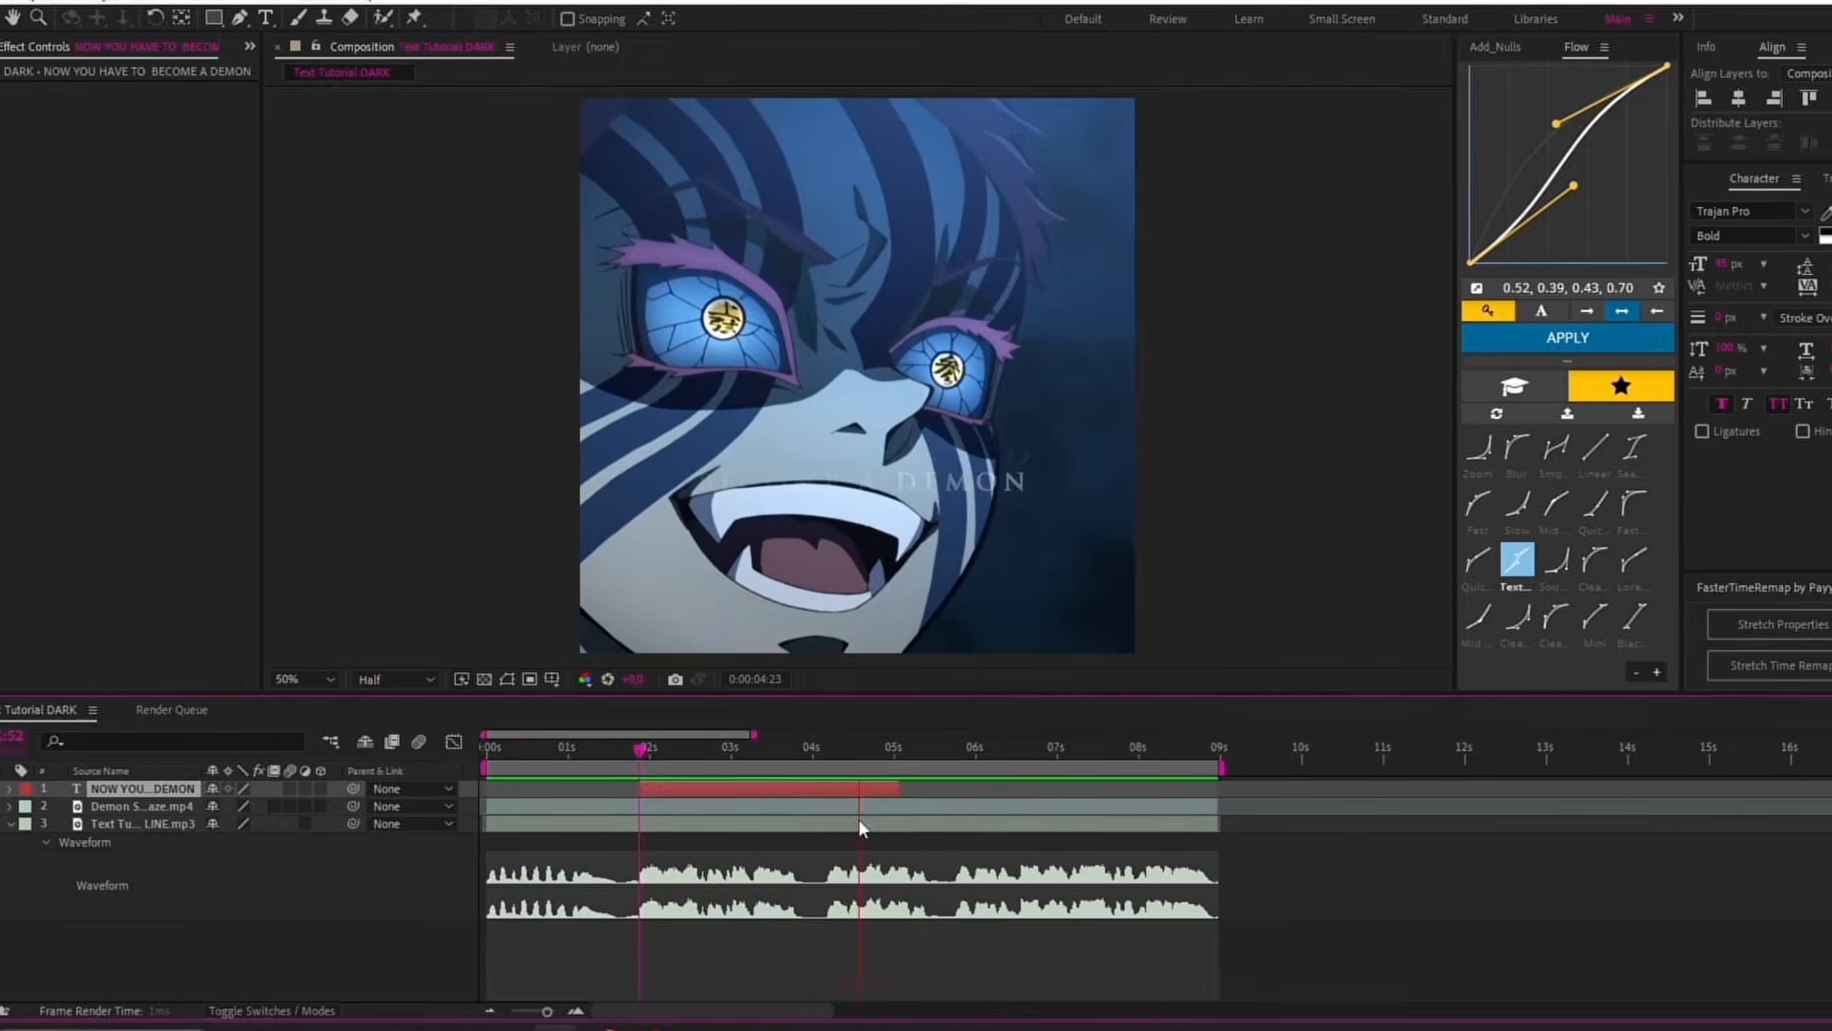
pyautogui.press('space')
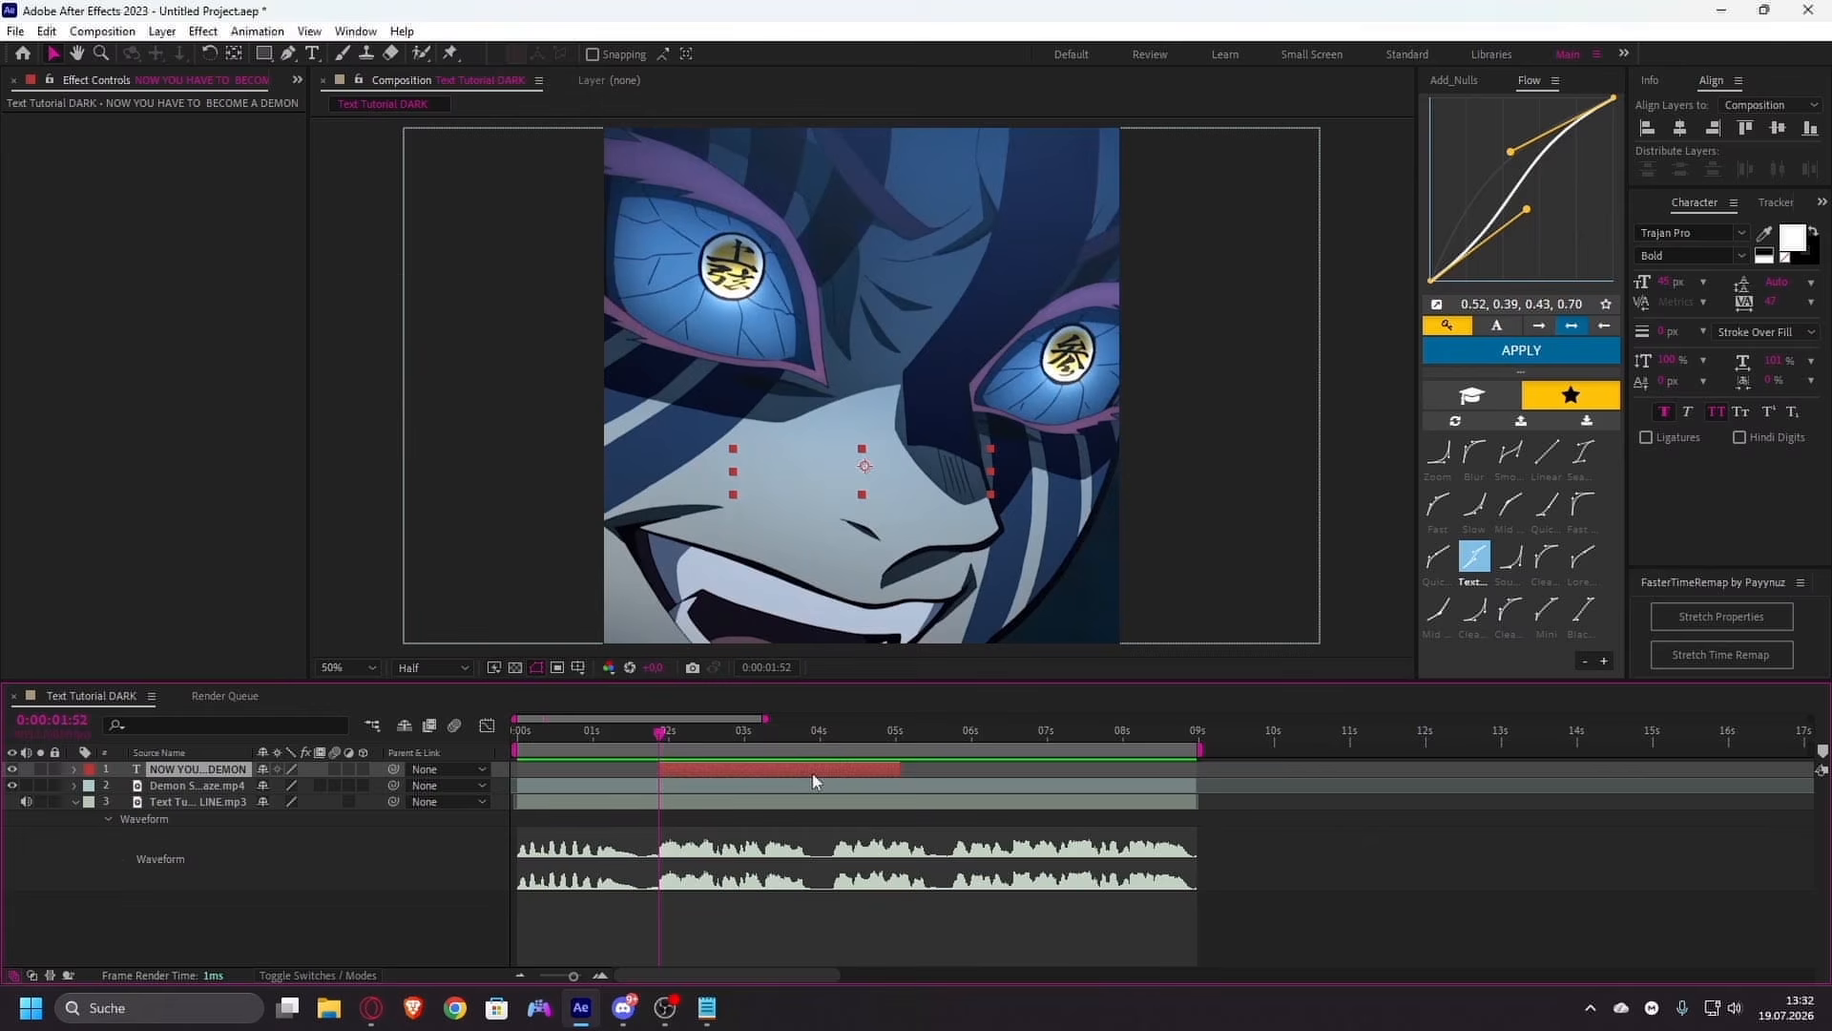
pyautogui.hotkey('ctrl', 'space')
pyautogui.write('wiggle')
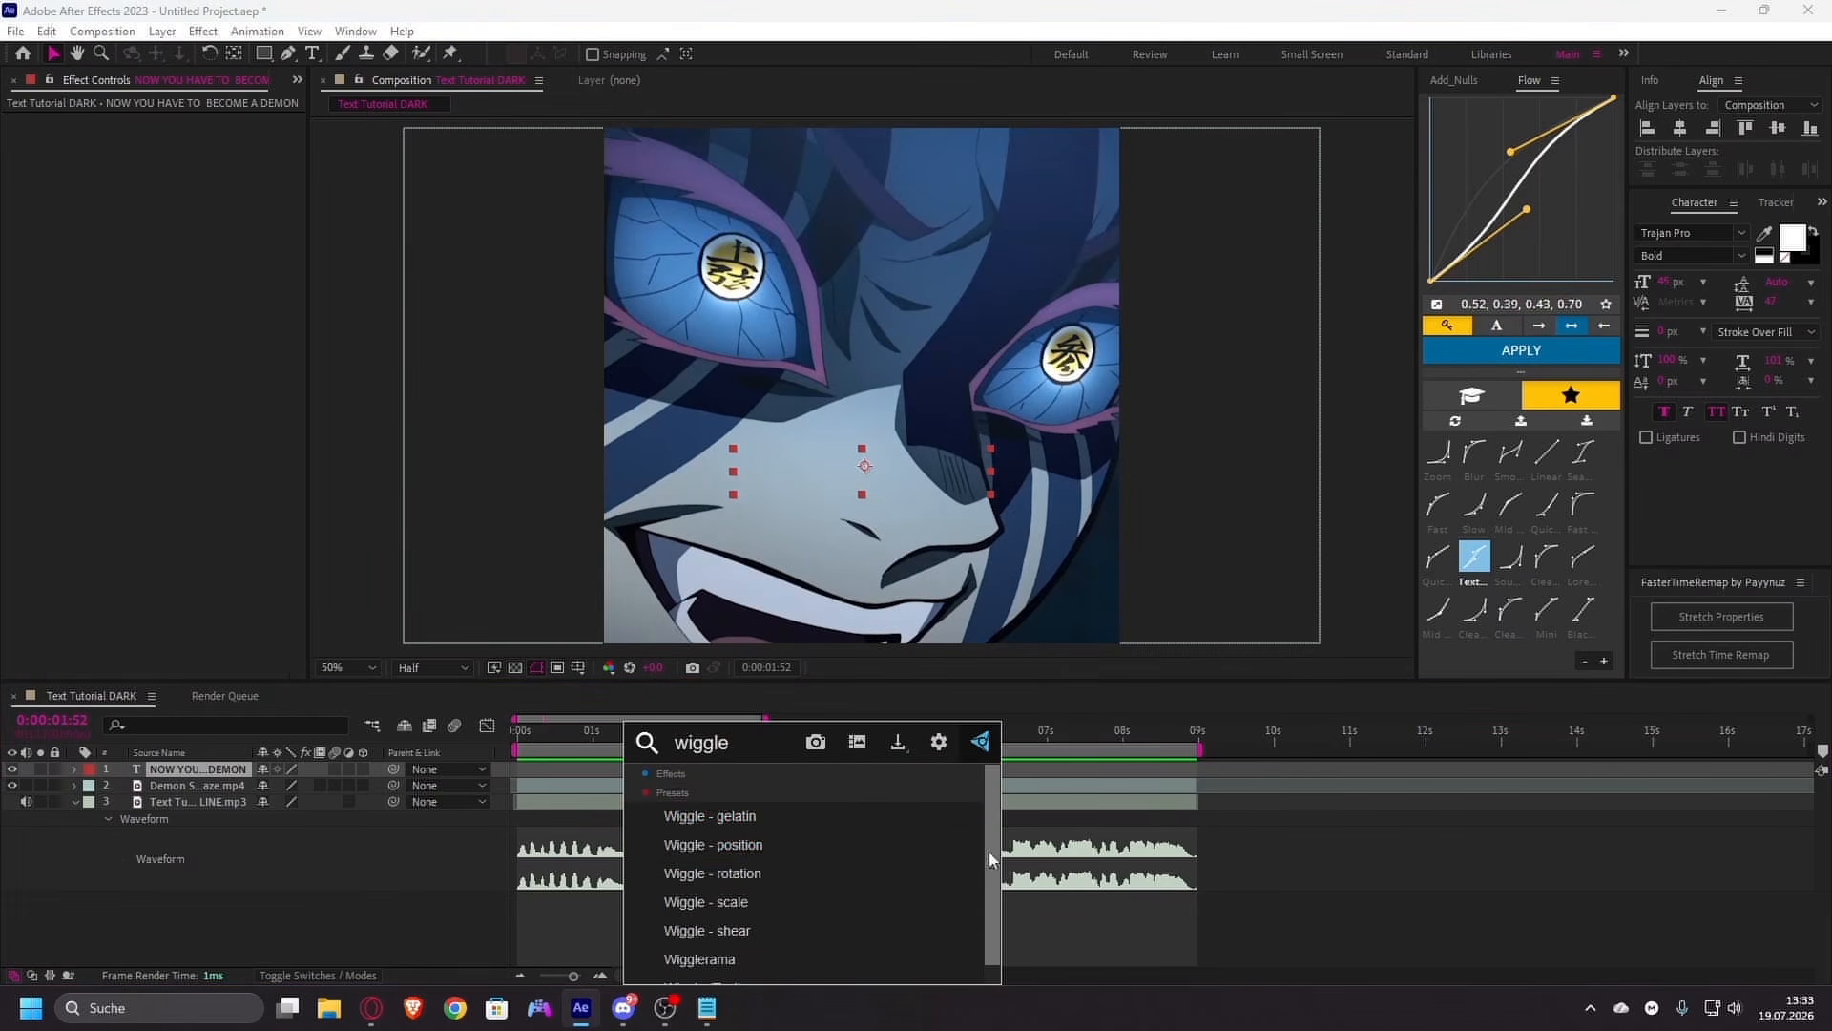
pyautogui.moveTo(990, 928); pyautogui.dragTo(990, 948)
pyautogui.click(795, 979)
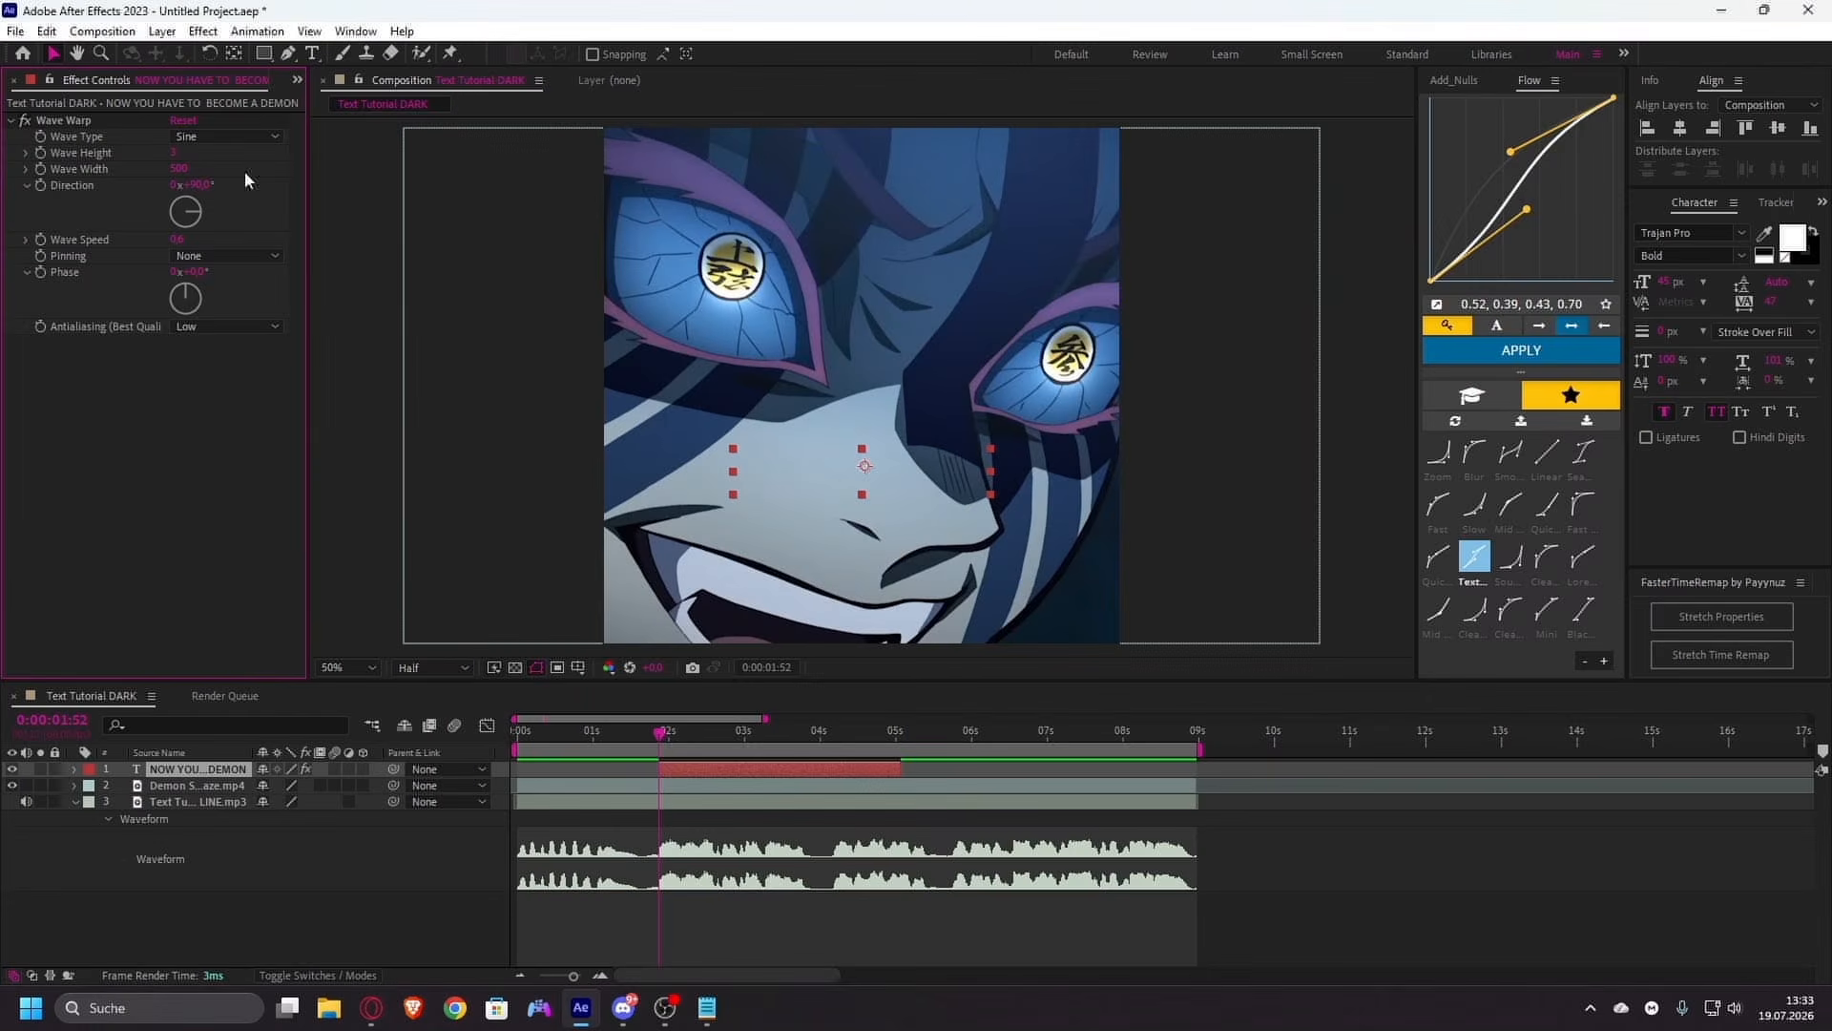
pyautogui.click(63, 121)
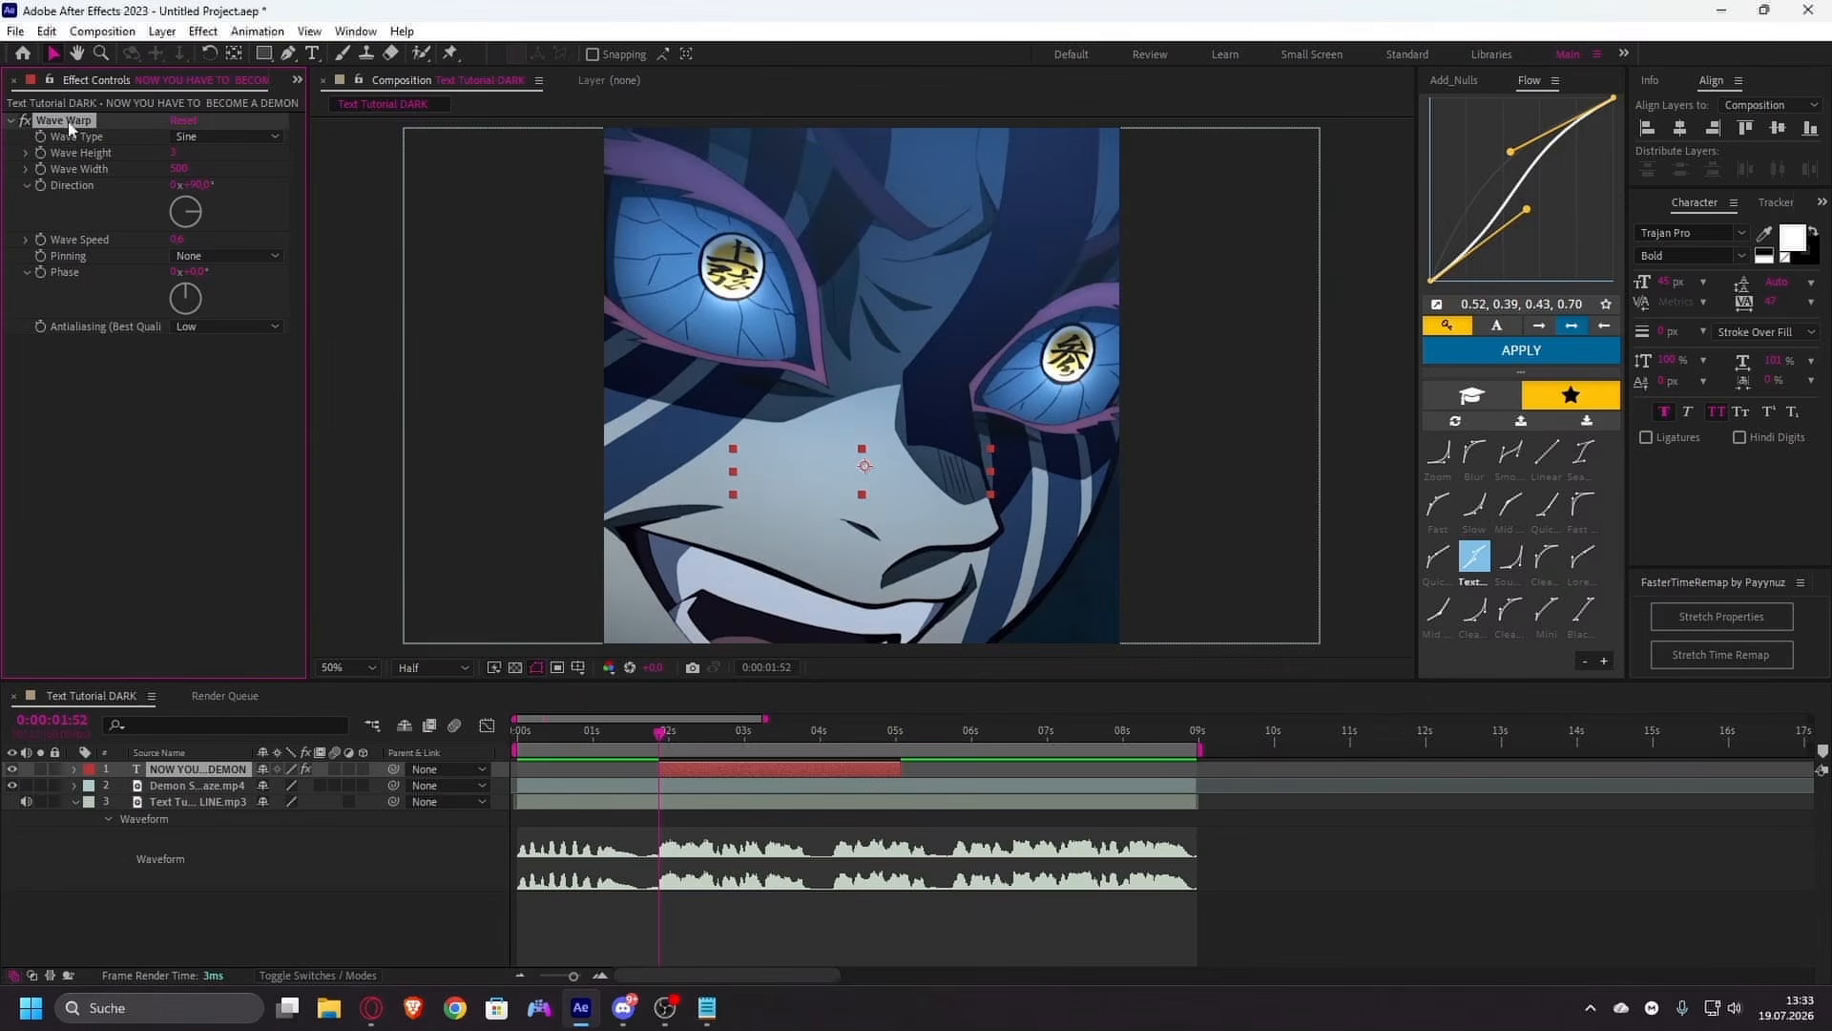
pyautogui.click(173, 421)
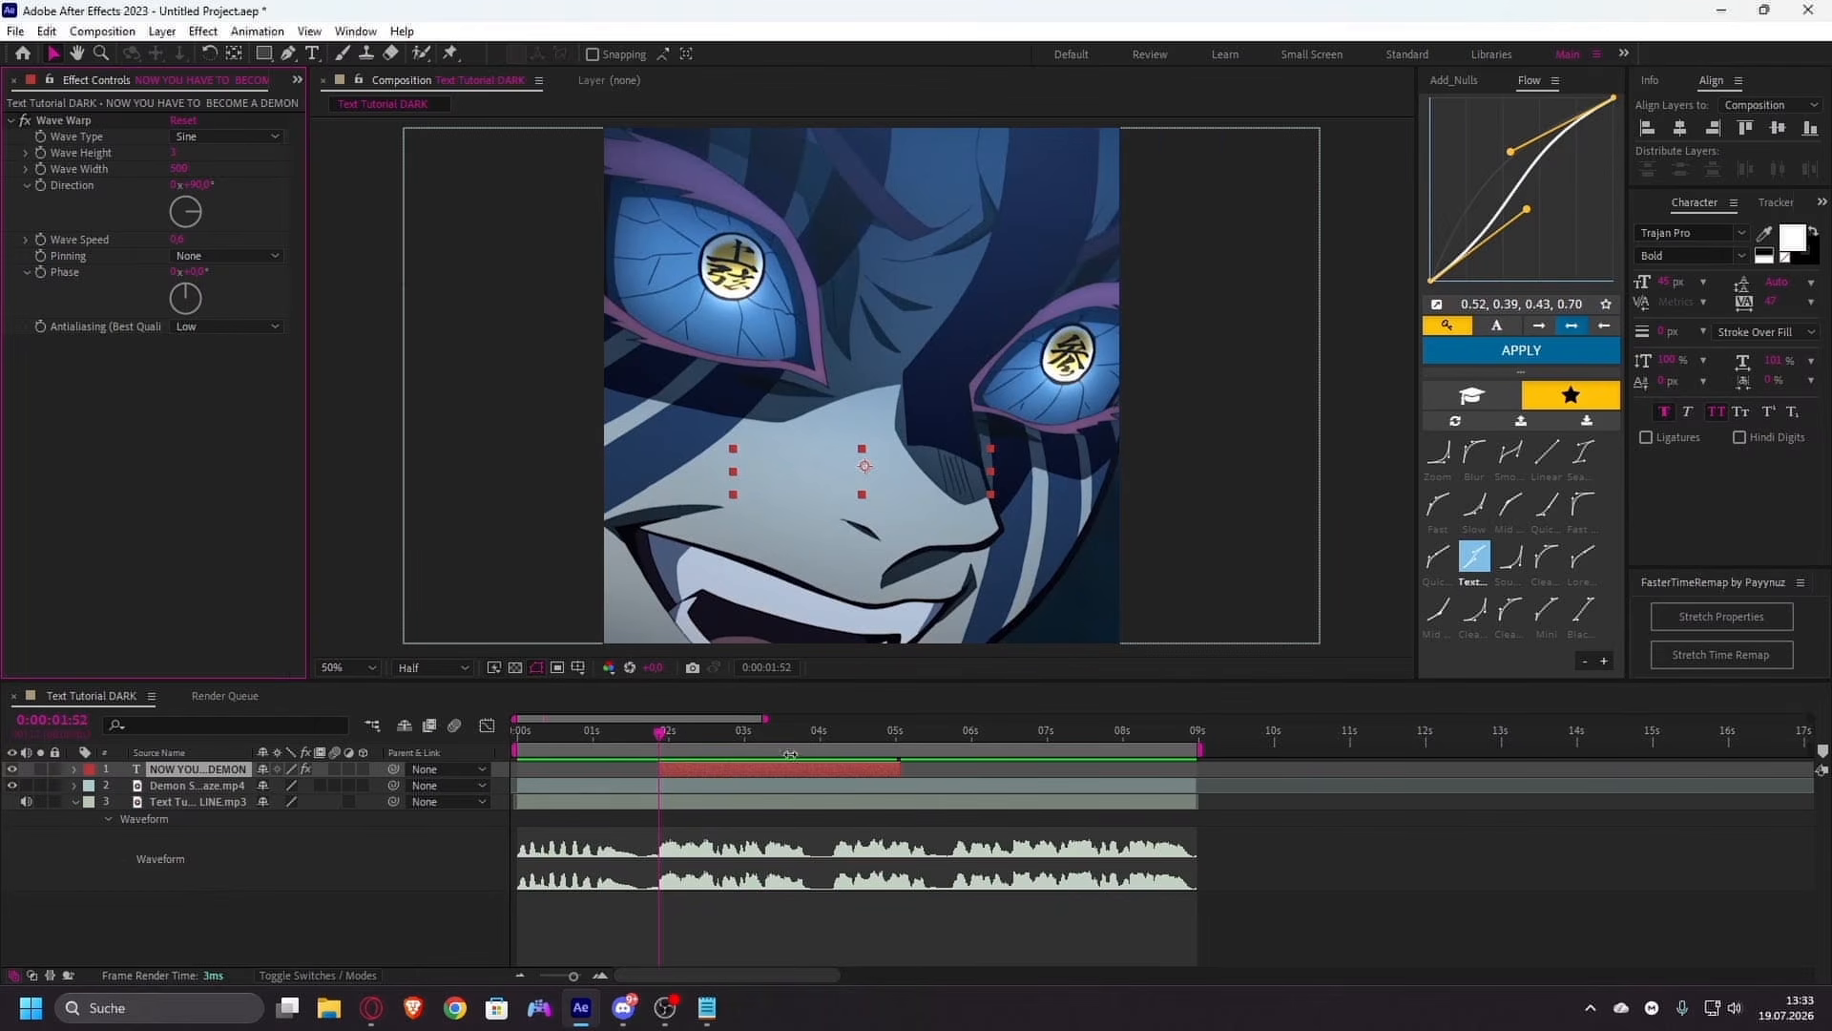
# - Play and scrub the text section of the timeline to examine the Wave Warp motion on the line
pyautogui.press('space')
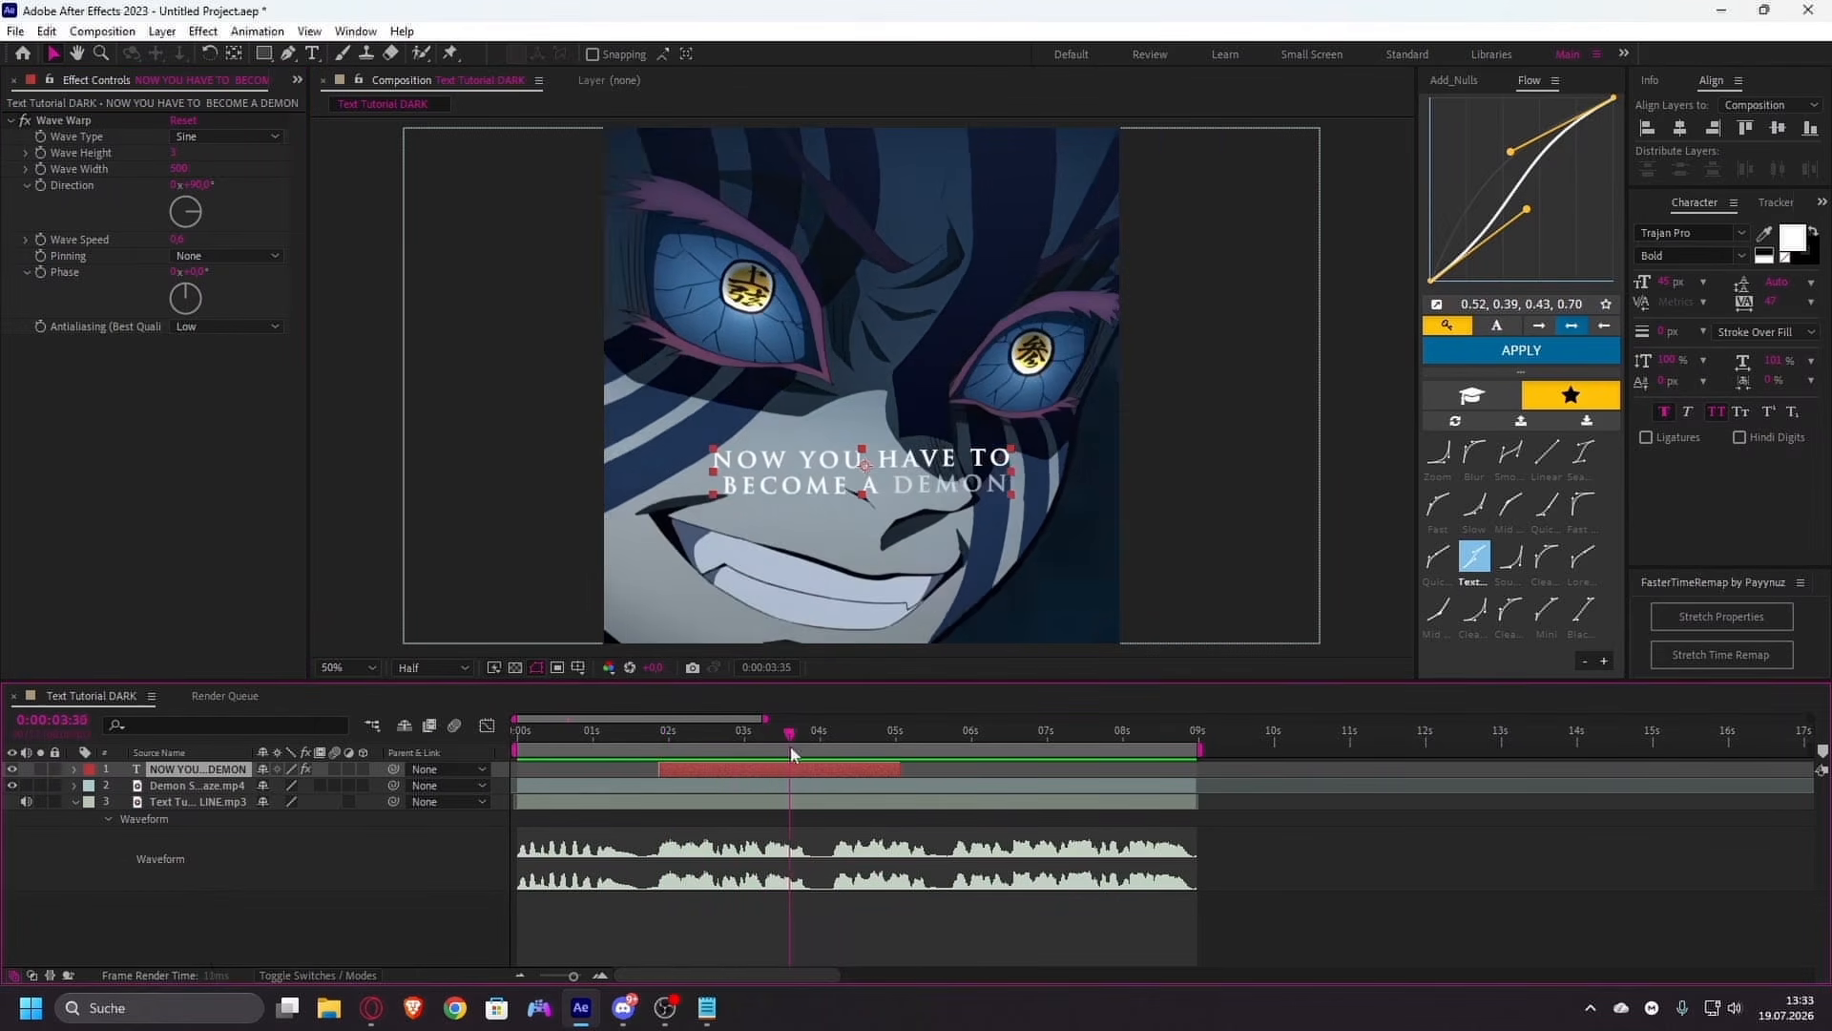
pyautogui.moveTo(826, 757)
pyautogui.mouseDown()
pyautogui.moveTo(733, 747)
pyautogui.moveTo(798, 768)
pyautogui.mouseUp()
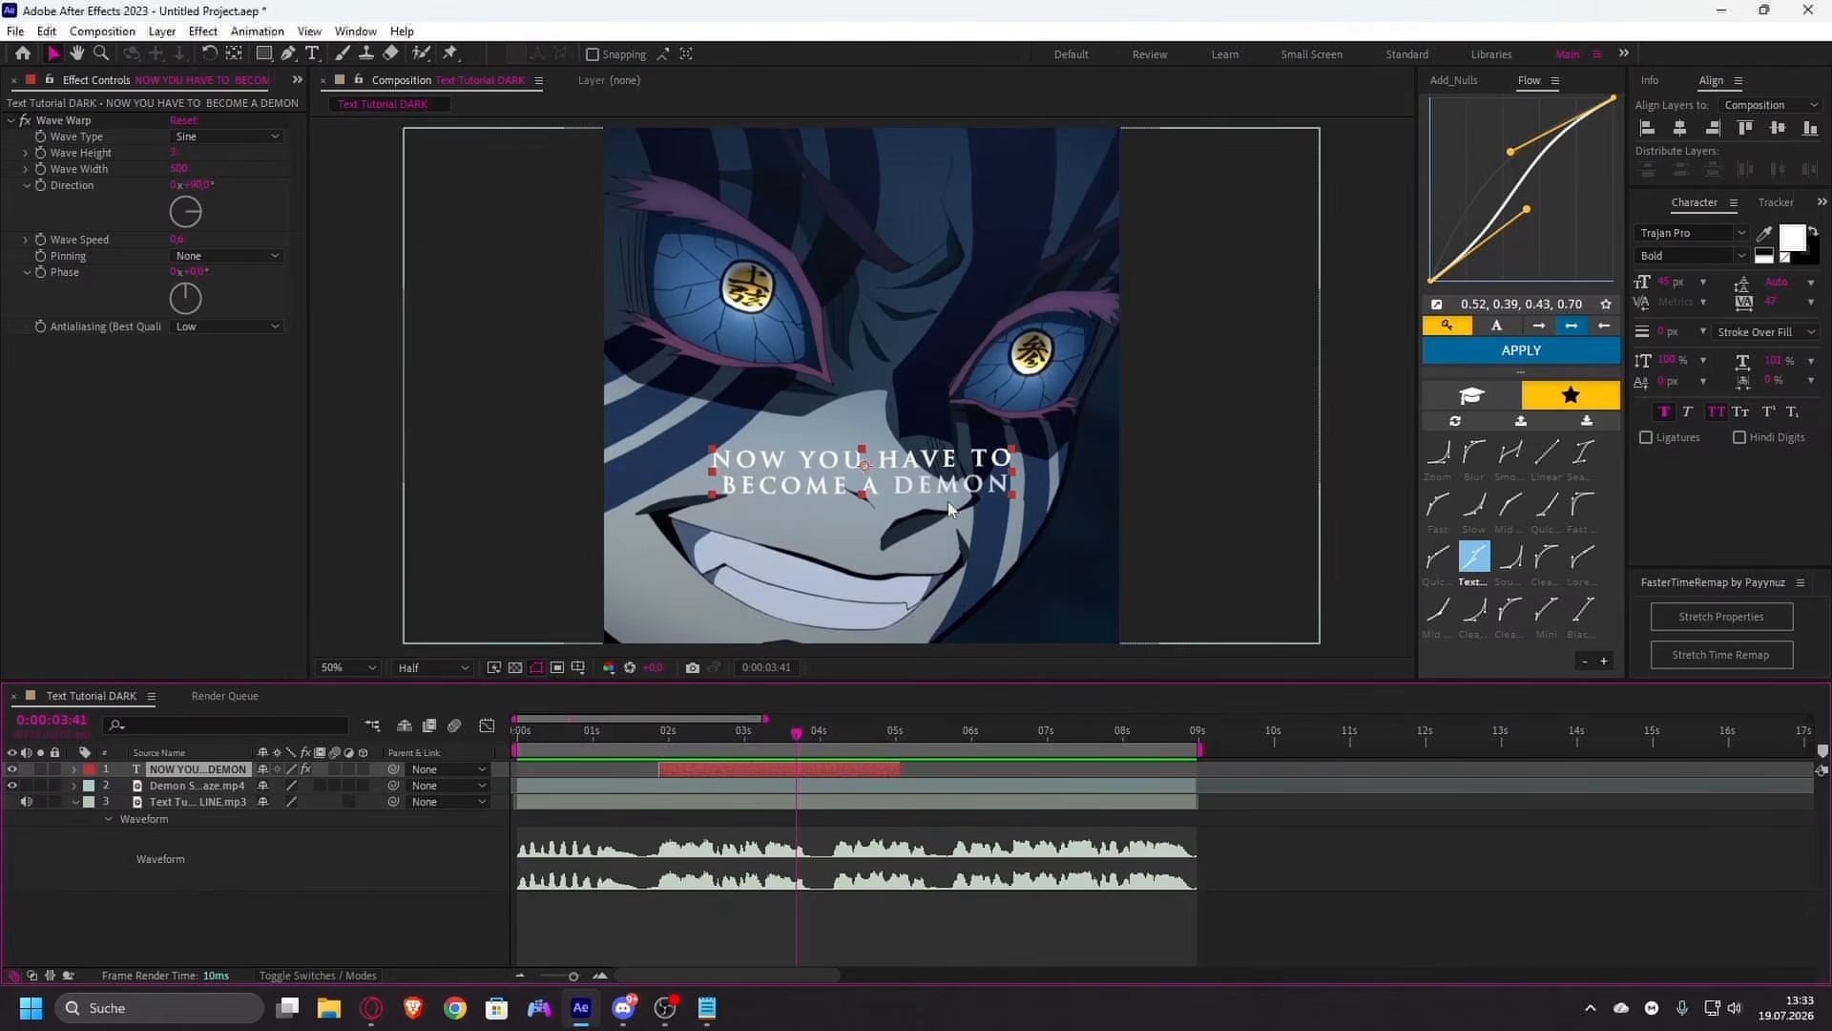
pyautogui.click(76, 240)
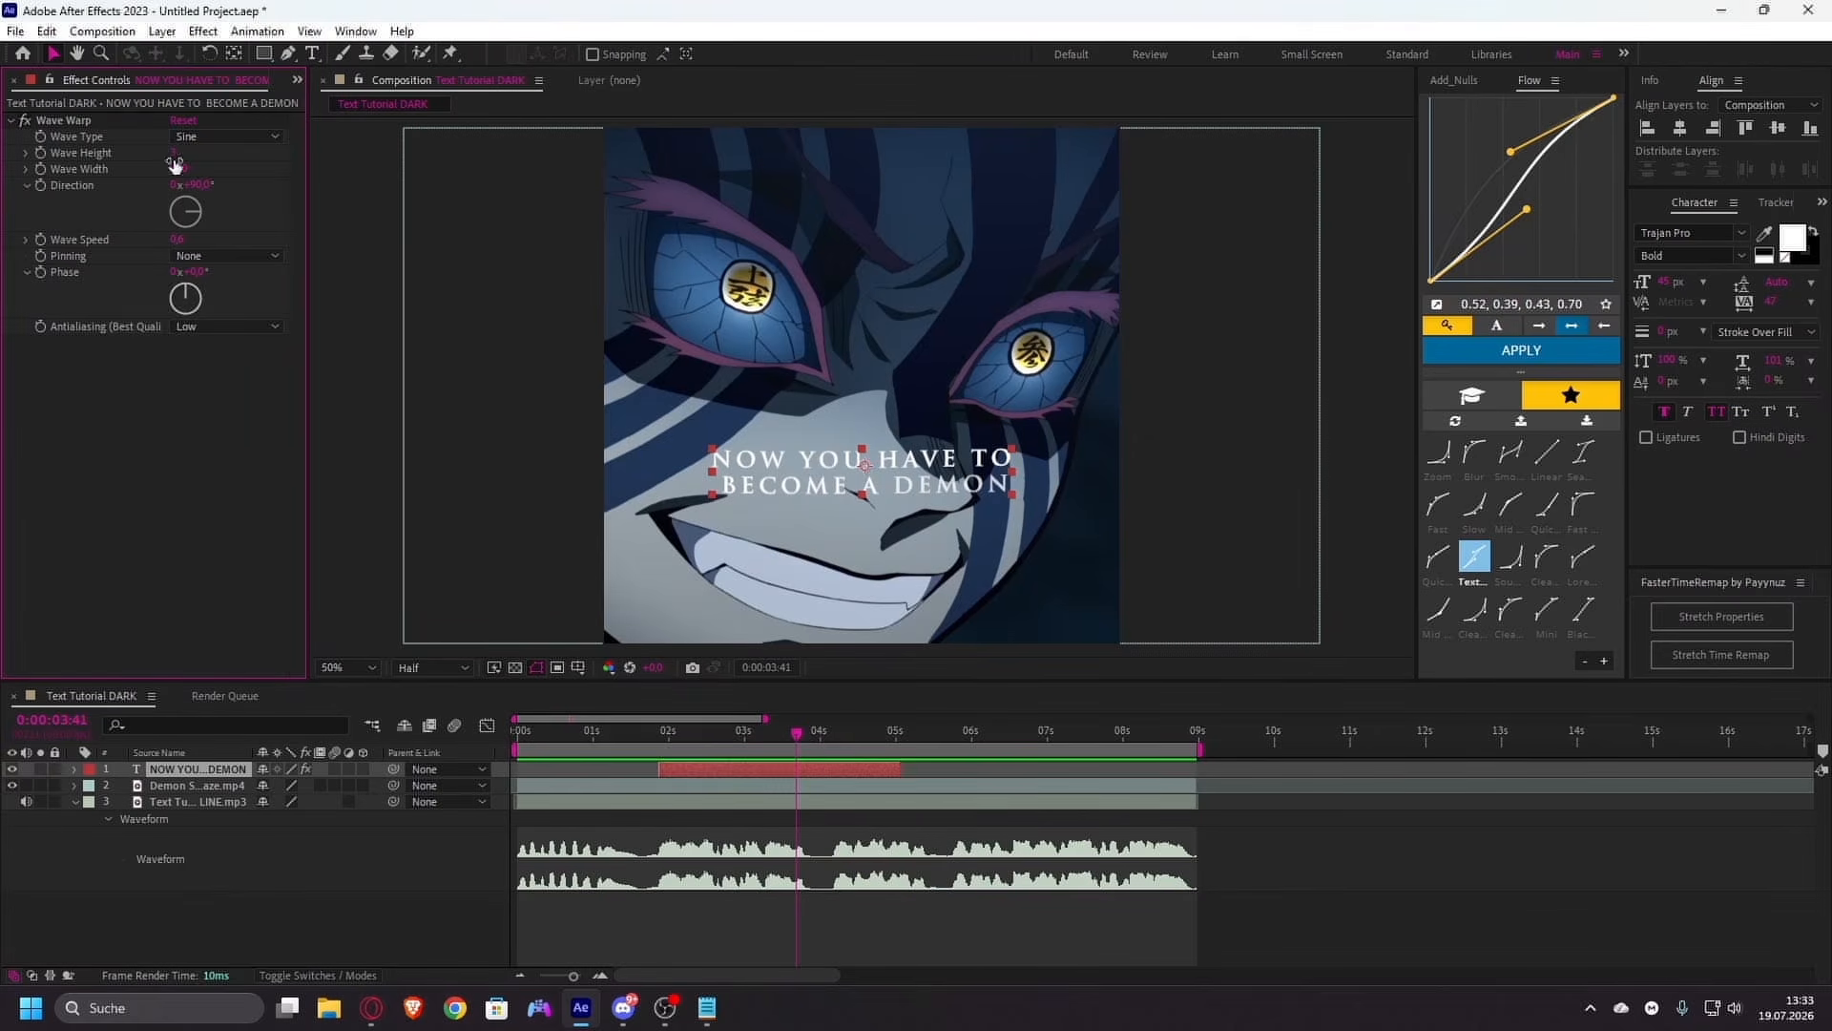
pyautogui.scroll(-1, 702, 756)
pyautogui.moveTo(664, 737); pyautogui.dragTo(576, 751)
pyautogui.scroll(1, 724, 824)
pyautogui.moveTo(778, 971); pyautogui.dragTo(746, 972)
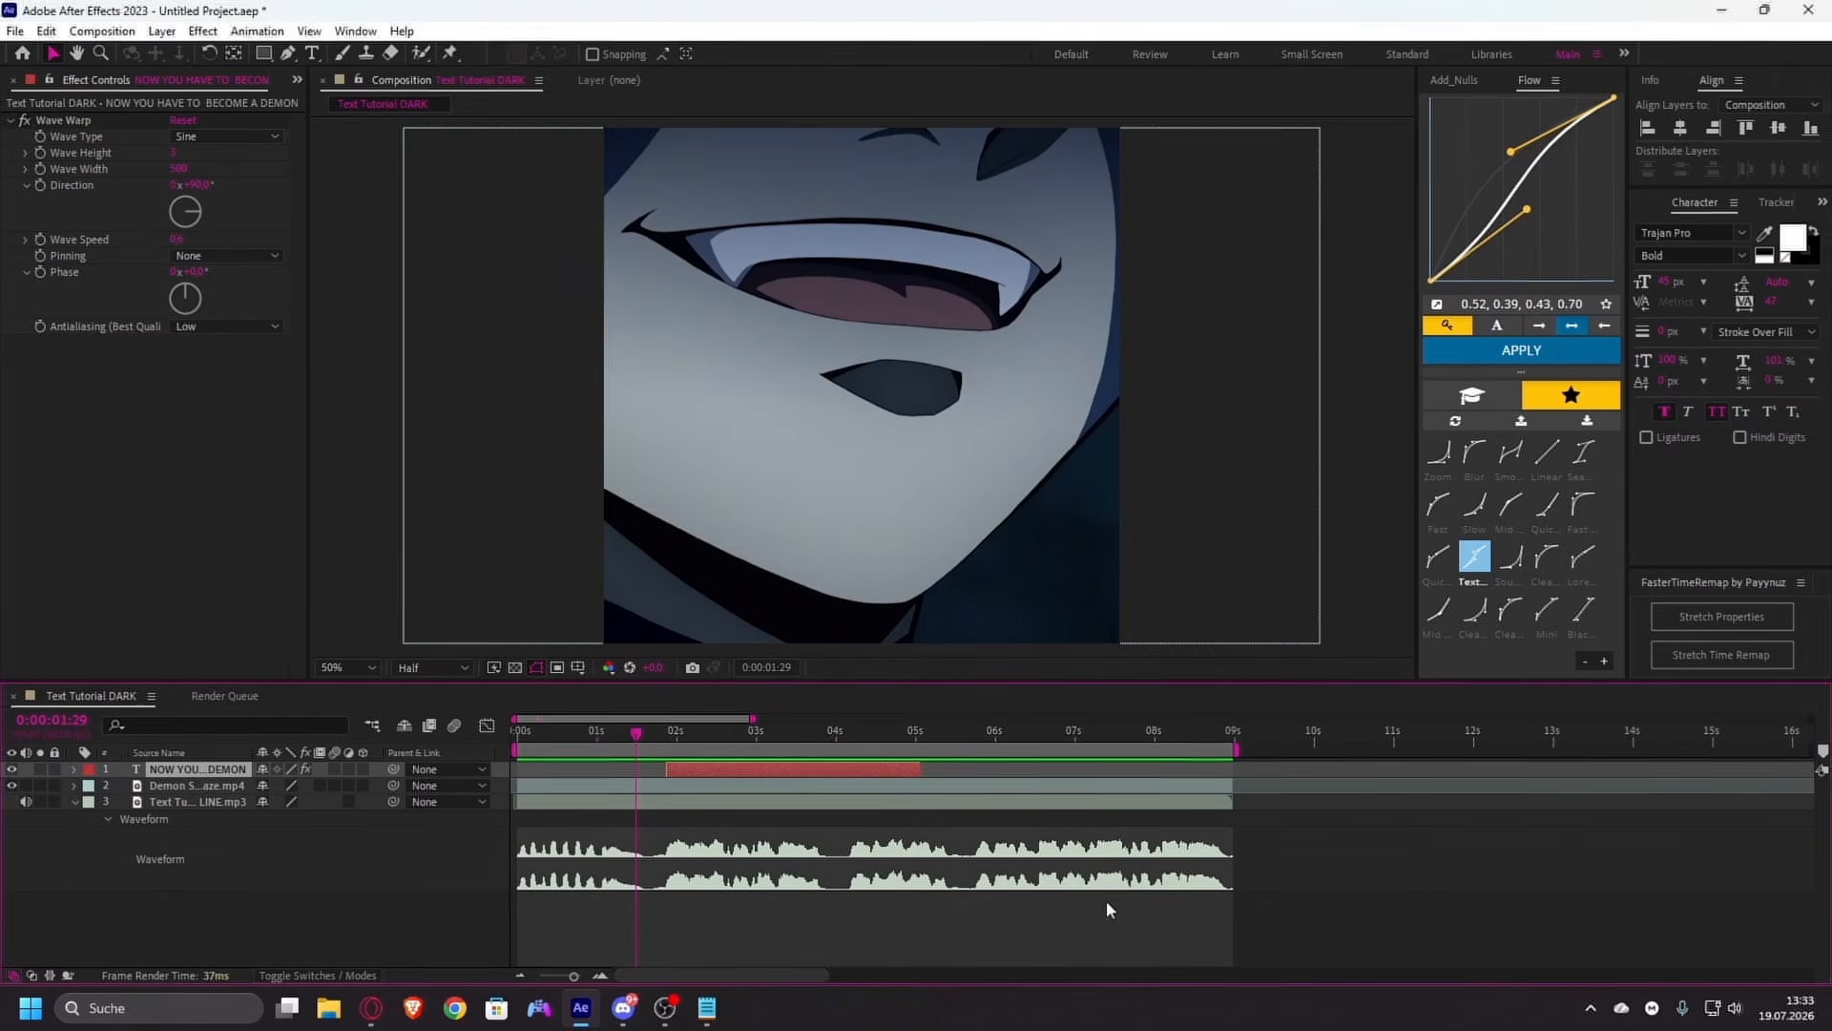
pyautogui.press('space')
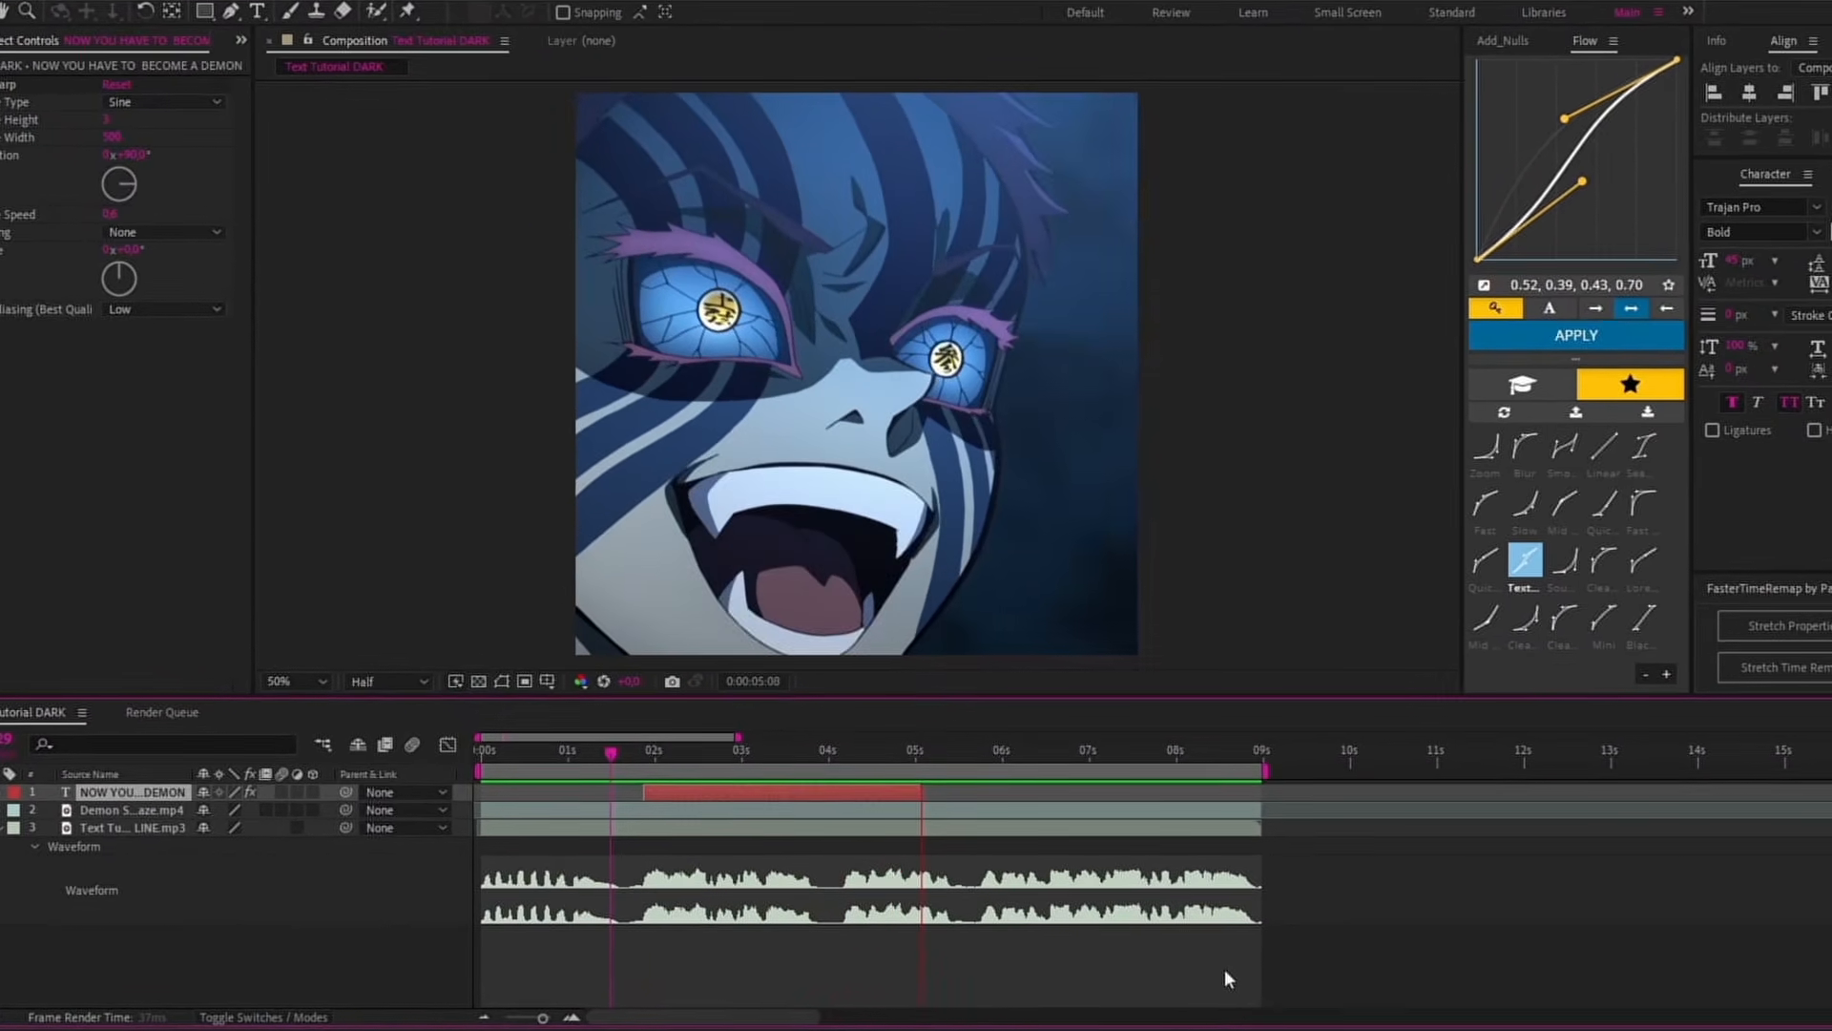
pyautogui.press('space')
pyautogui.moveTo(687, 748); pyautogui.dragTo(649, 758)
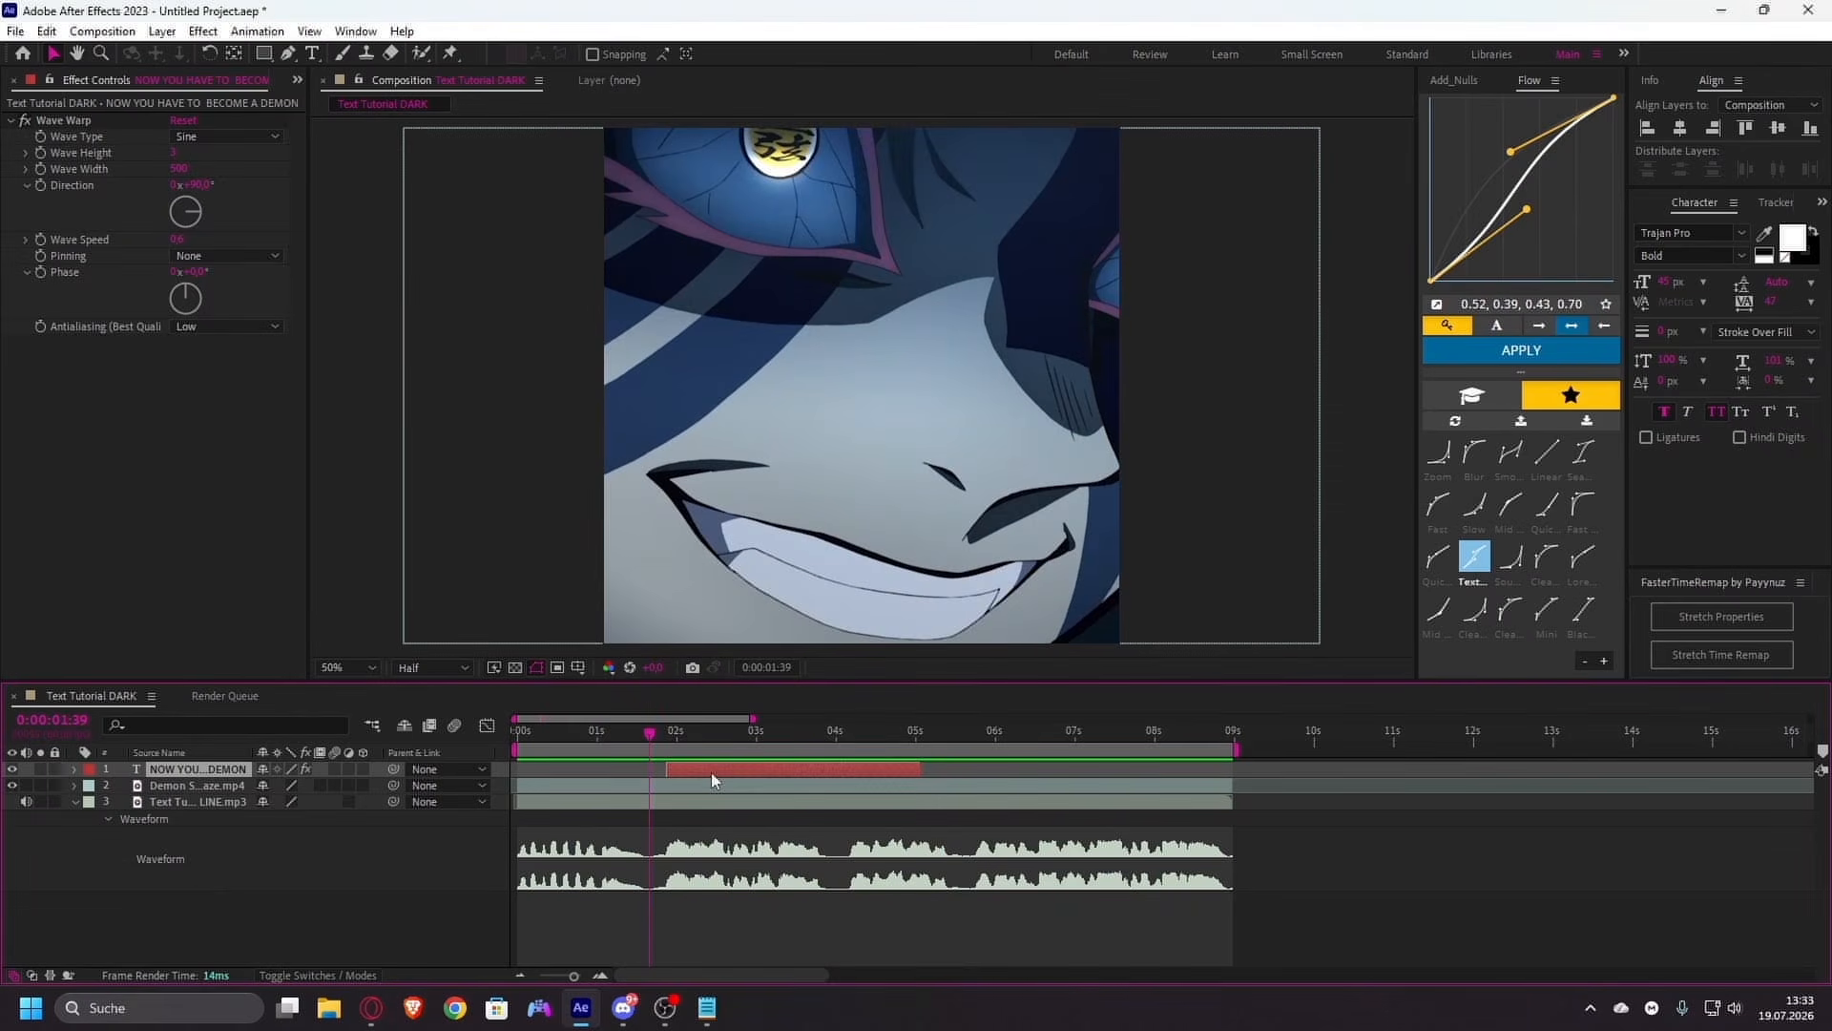
# - Show the text layer's keyframed properties from its in point, play through the fade-in, and collapse them again
pyautogui.press('i')
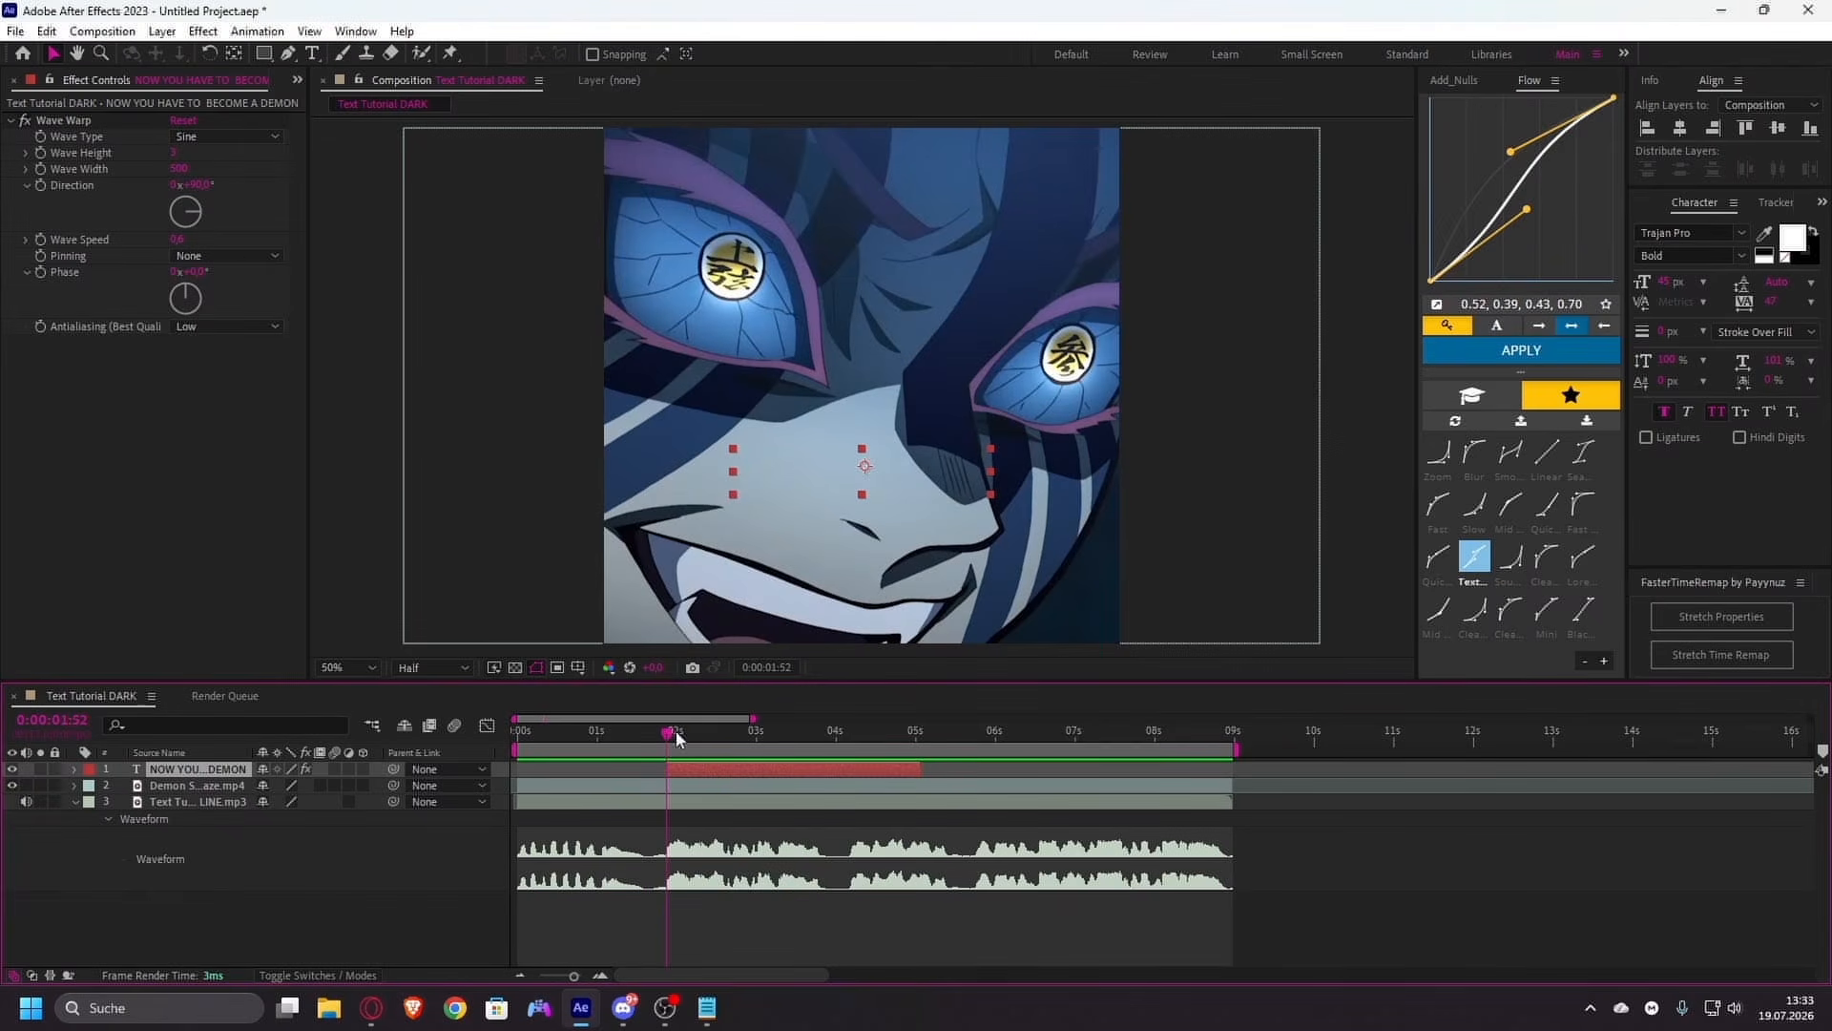
pyautogui.press('u')
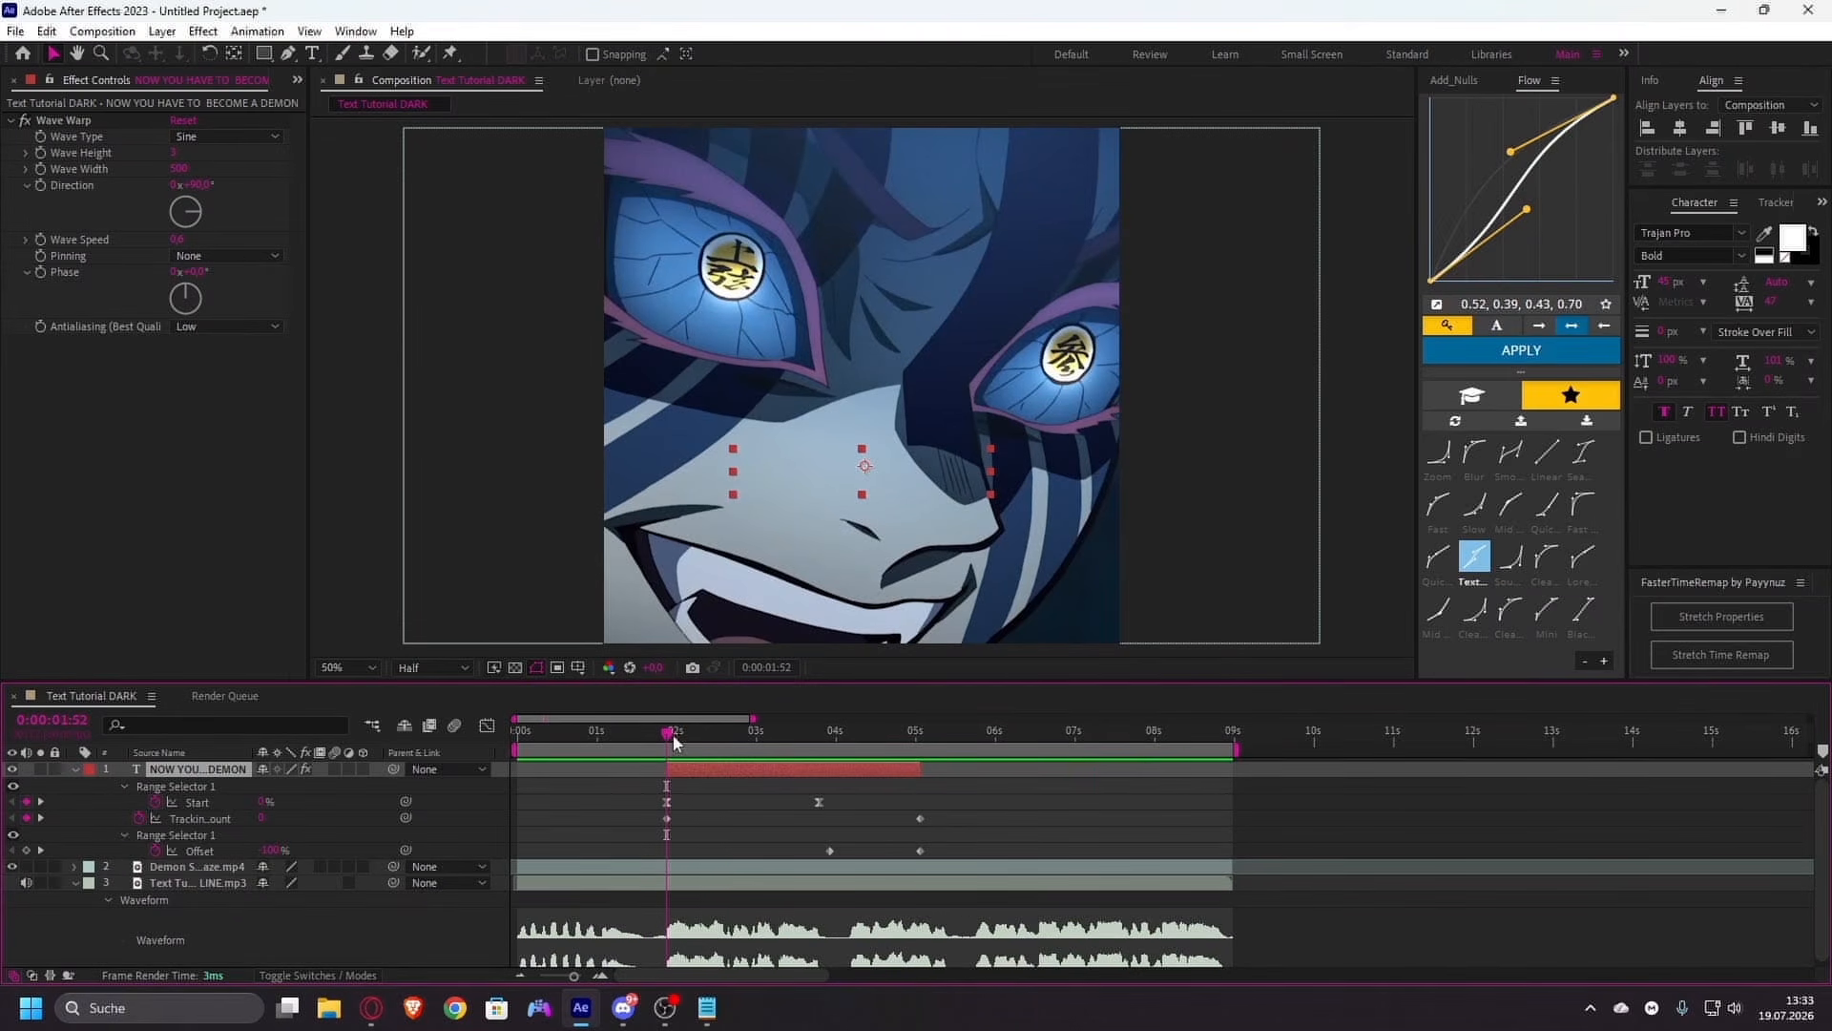
pyautogui.press('space')
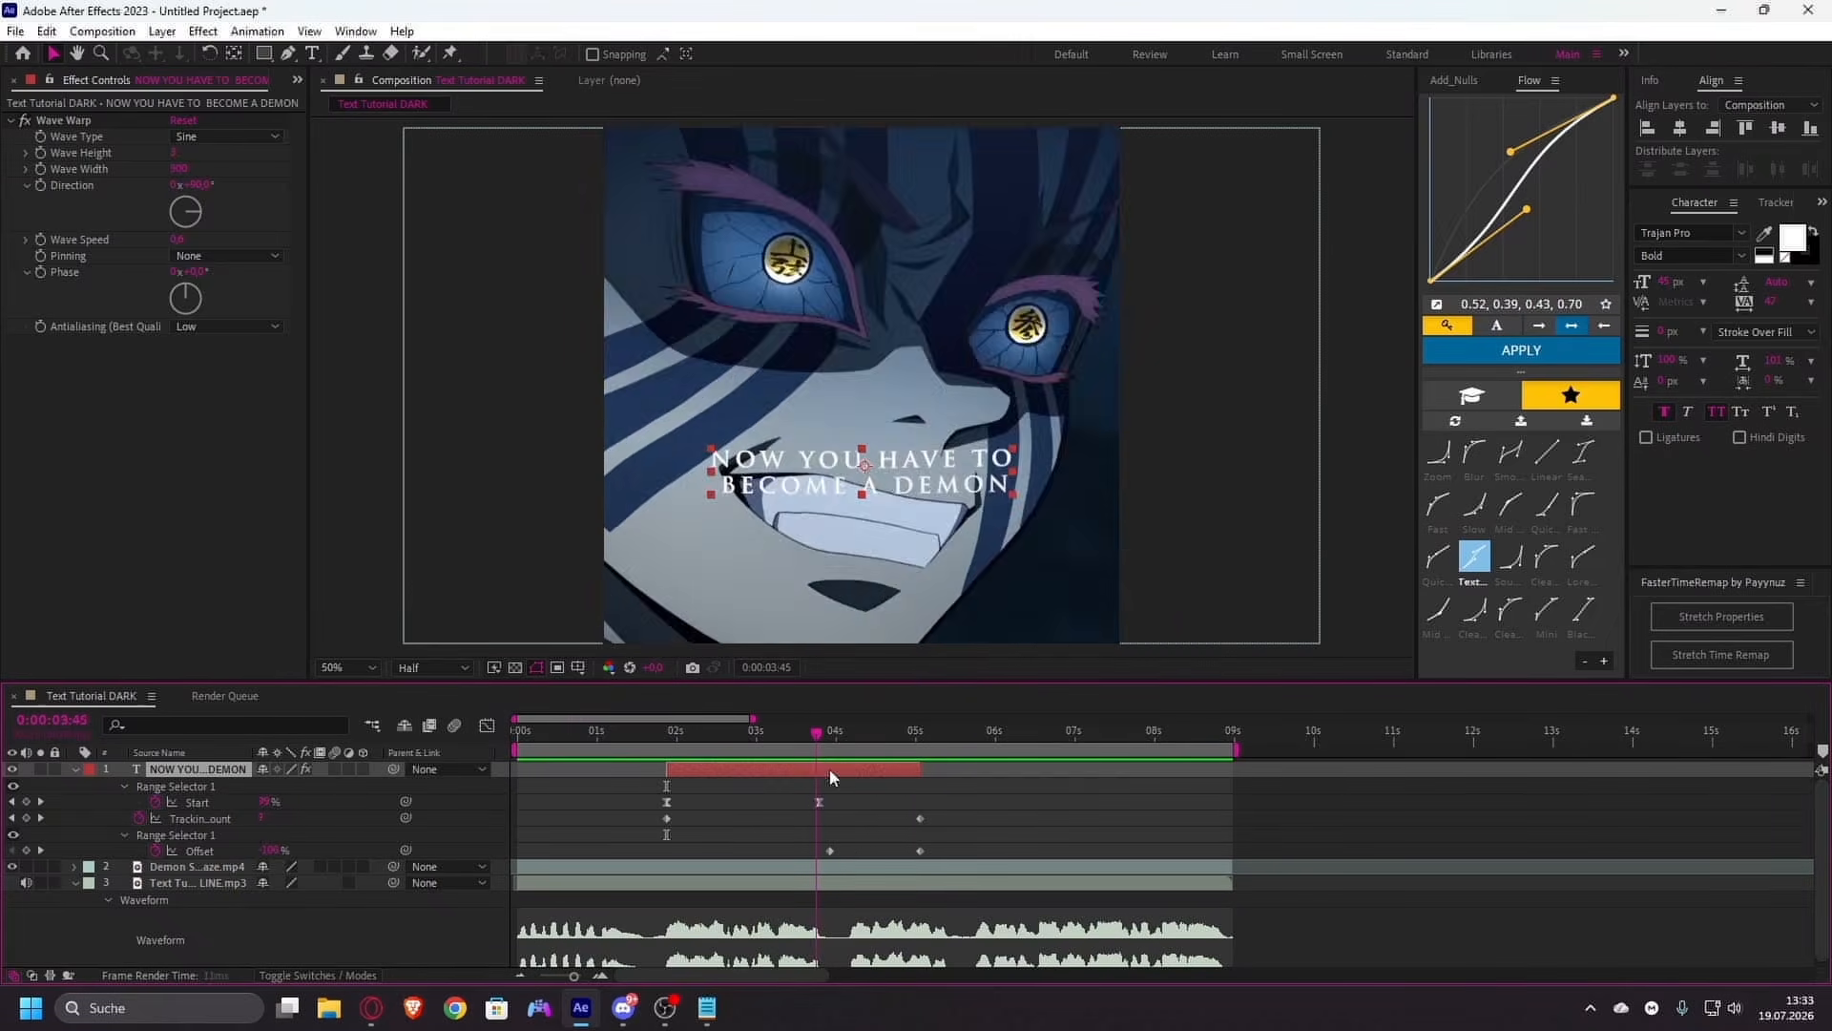
pyautogui.moveTo(829, 770)
pyautogui.mouseDown()
pyautogui.moveTo(766, 777)
pyautogui.moveTo(809, 782)
pyautogui.mouseUp()
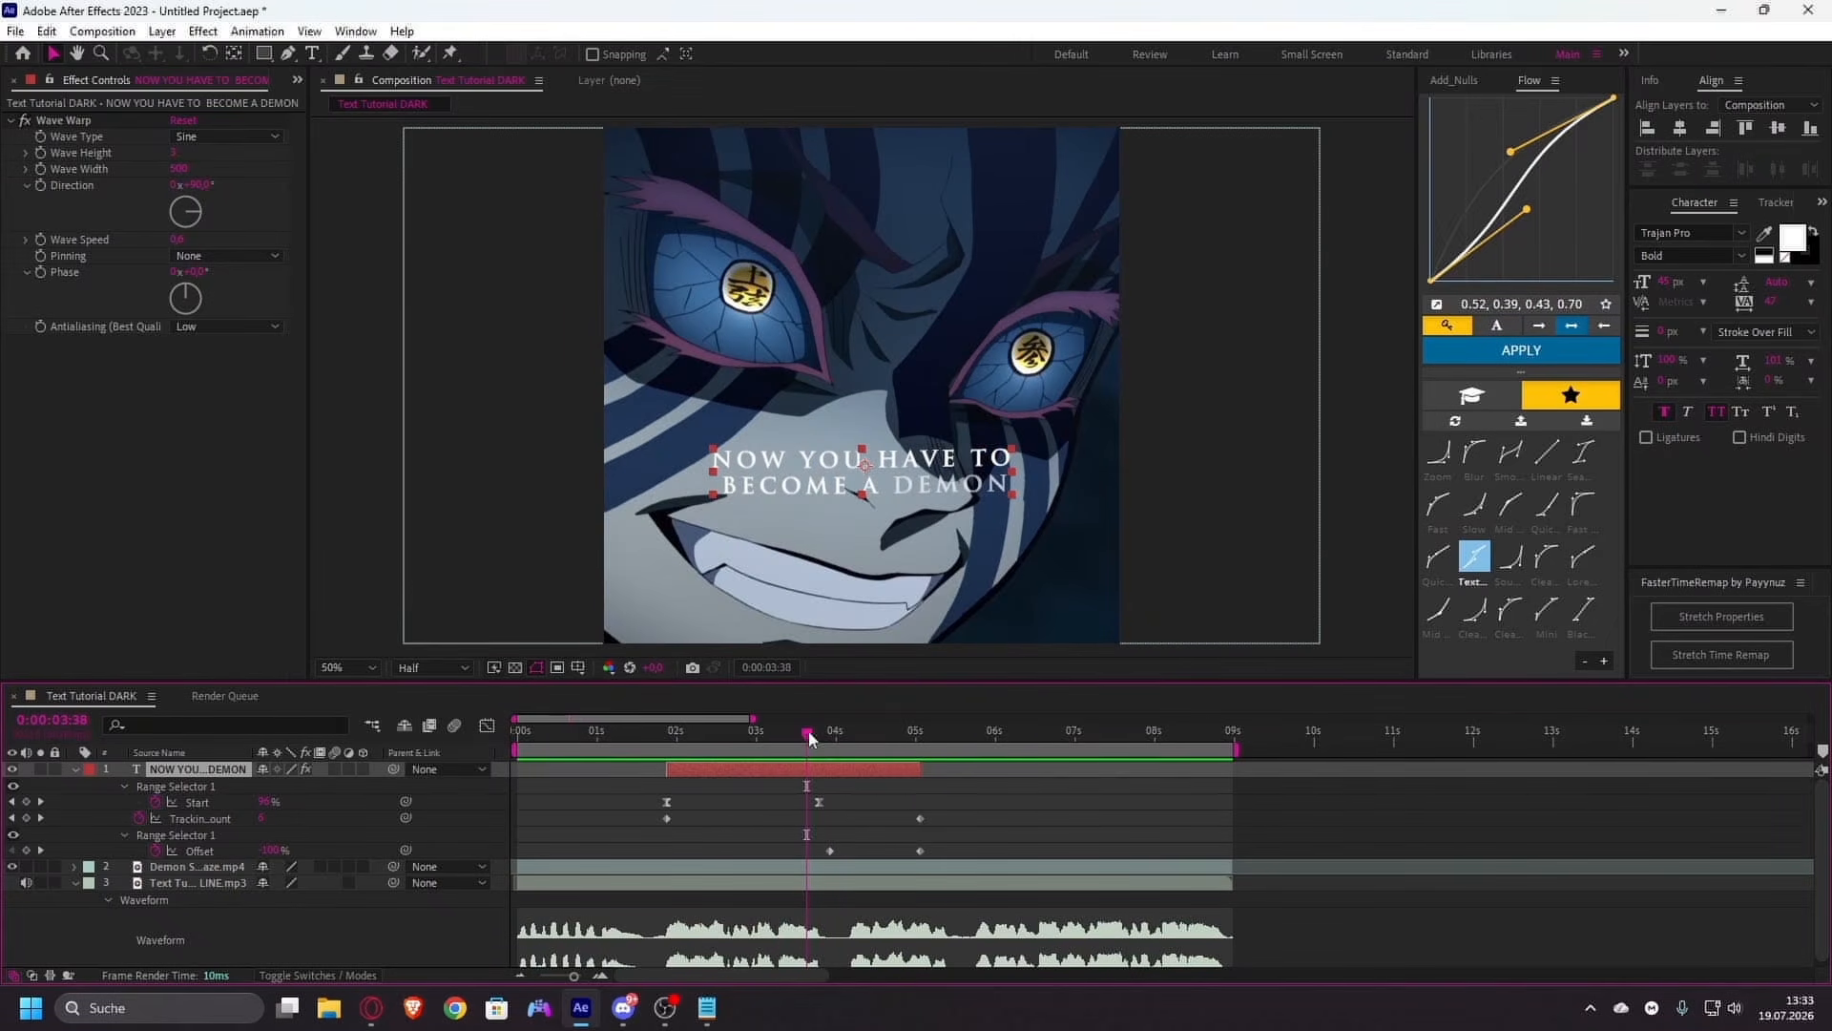
pyautogui.press('u')
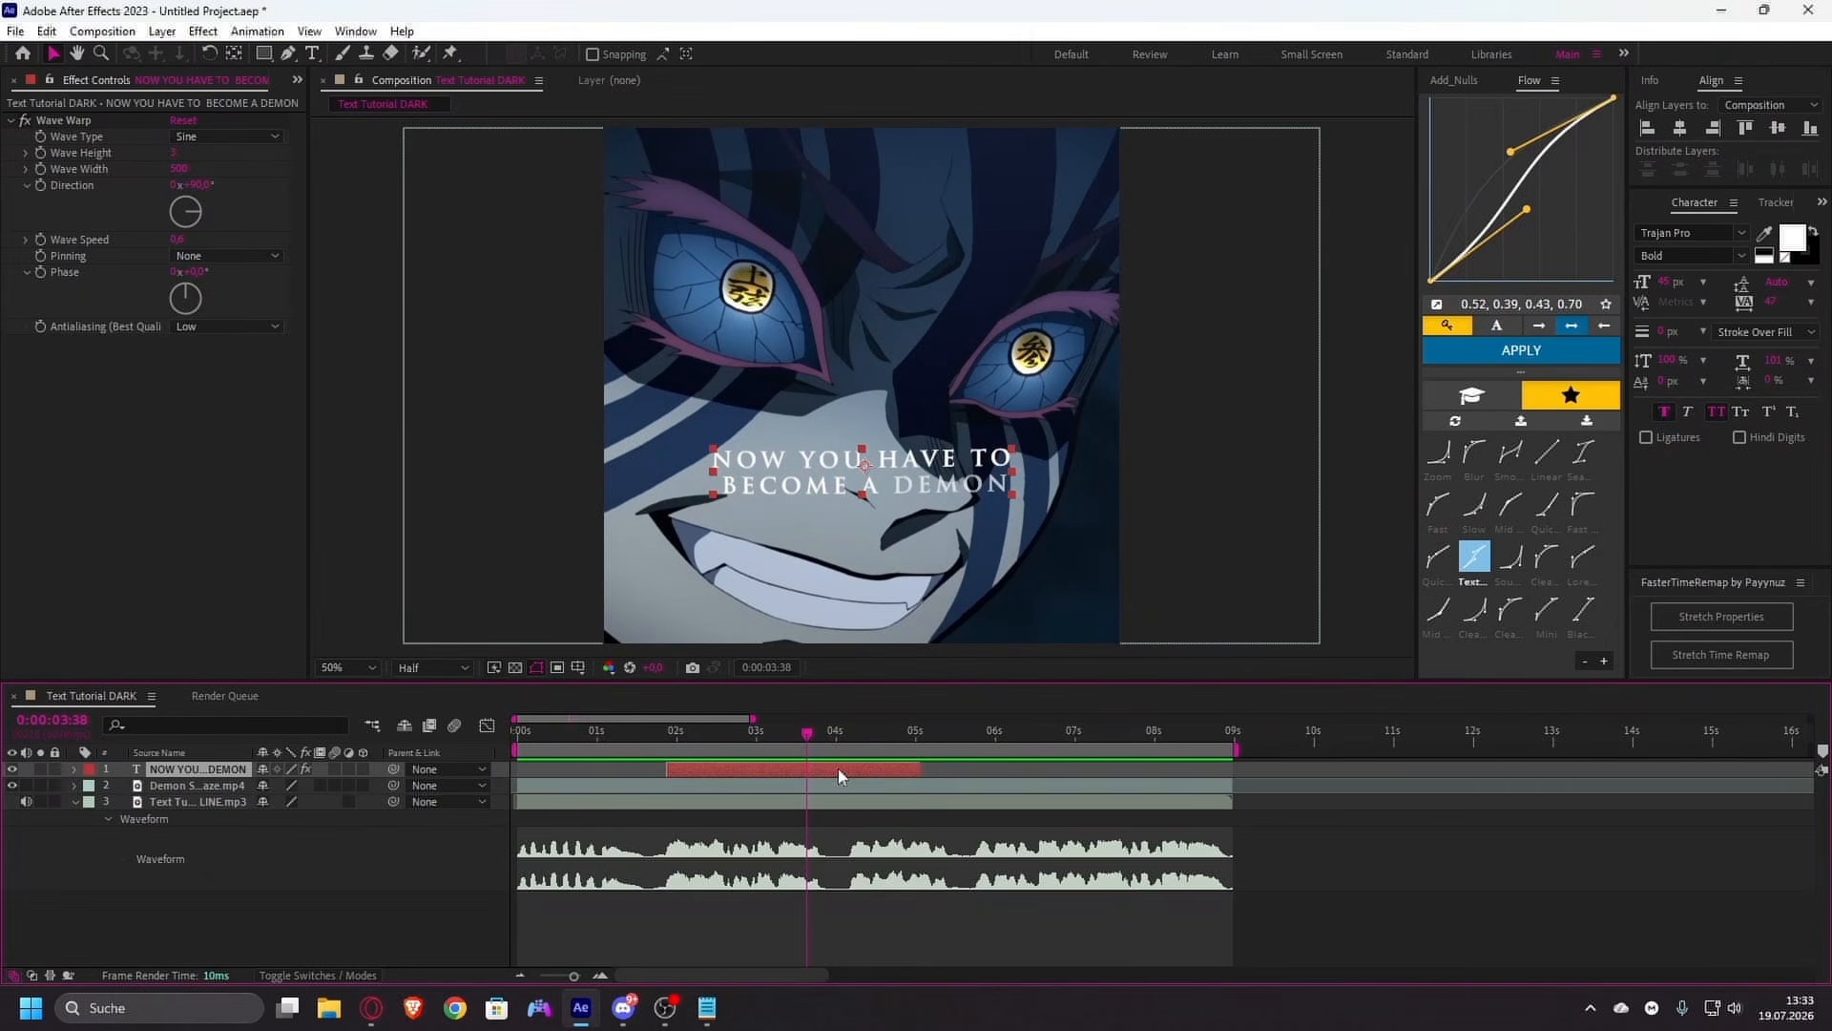
# - Duplicate the text layer and move the copy to start at 0:00:04:10, where the next voice line begins in the waveform
pyautogui.scroll(1, 868, 803)
pyautogui.scroll(-1, 859, 797)
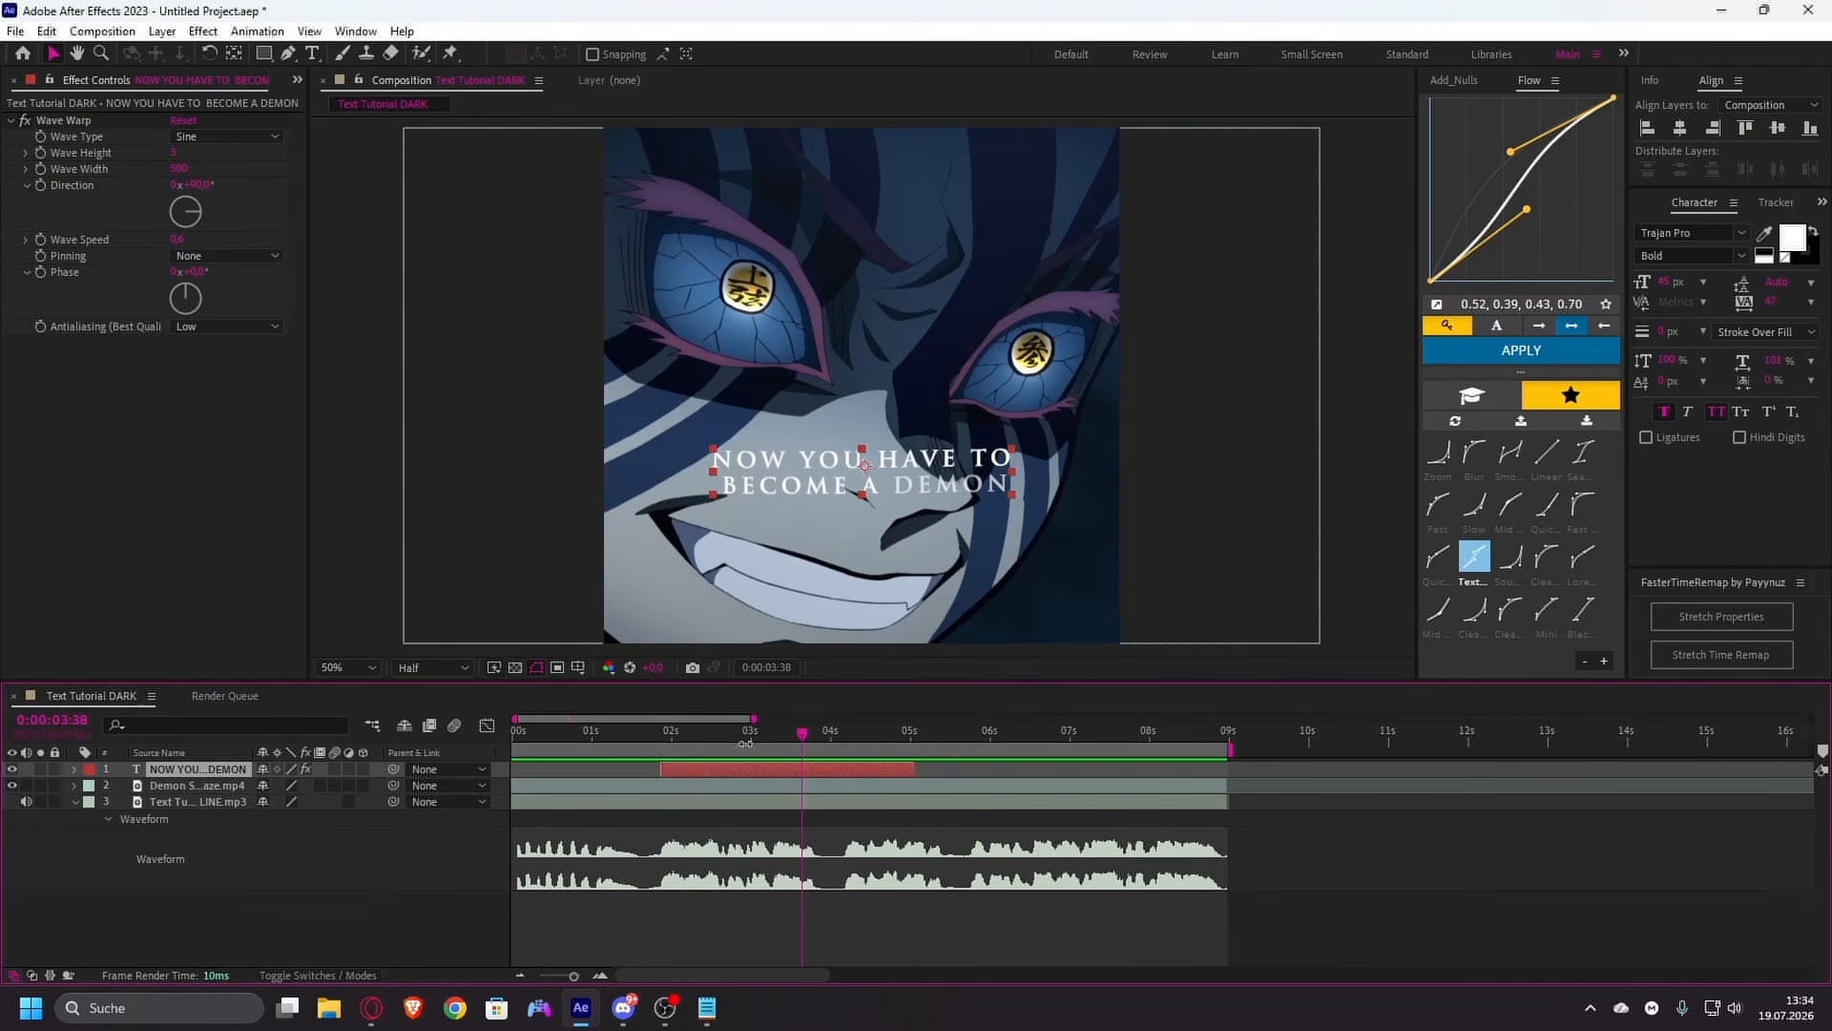
pyautogui.hotkey('ctrl', 'd')
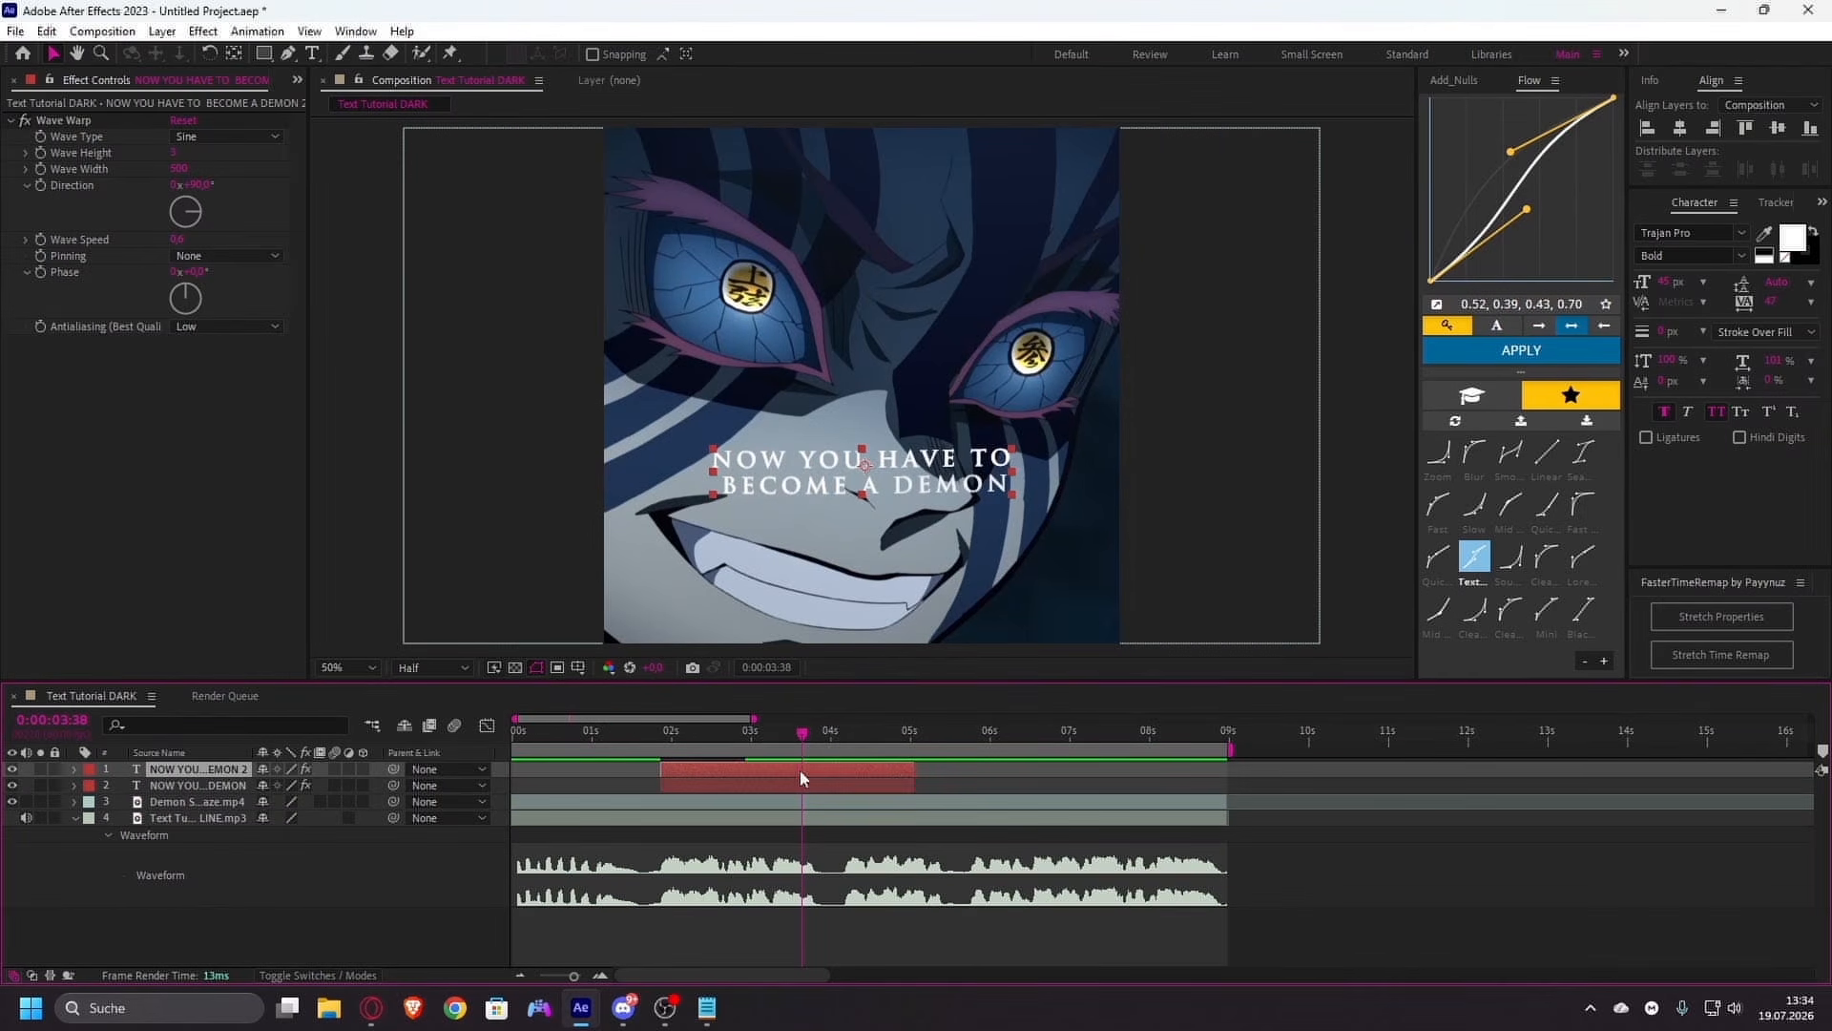
pyautogui.moveTo(863, 773); pyautogui.dragTo(1196, 773)
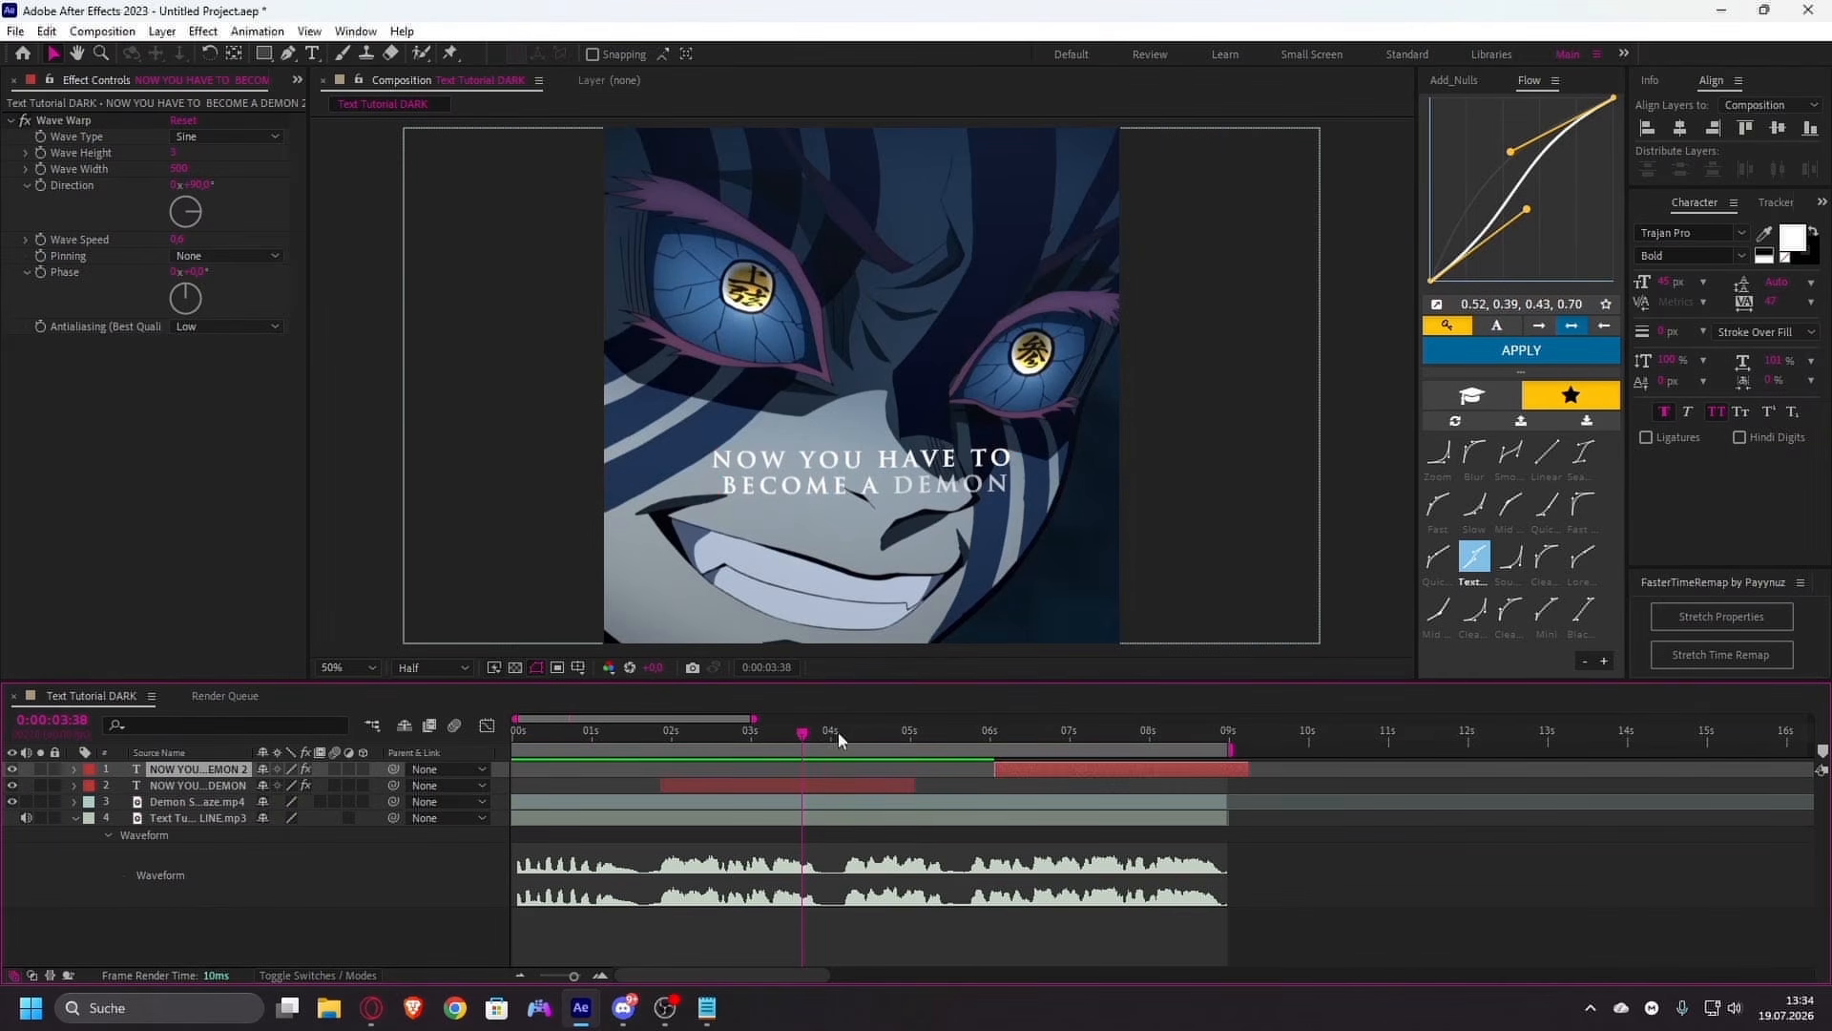
pyautogui.click(839, 733)
pyautogui.moveTo(840, 733); pyautogui.dragTo(847, 732)
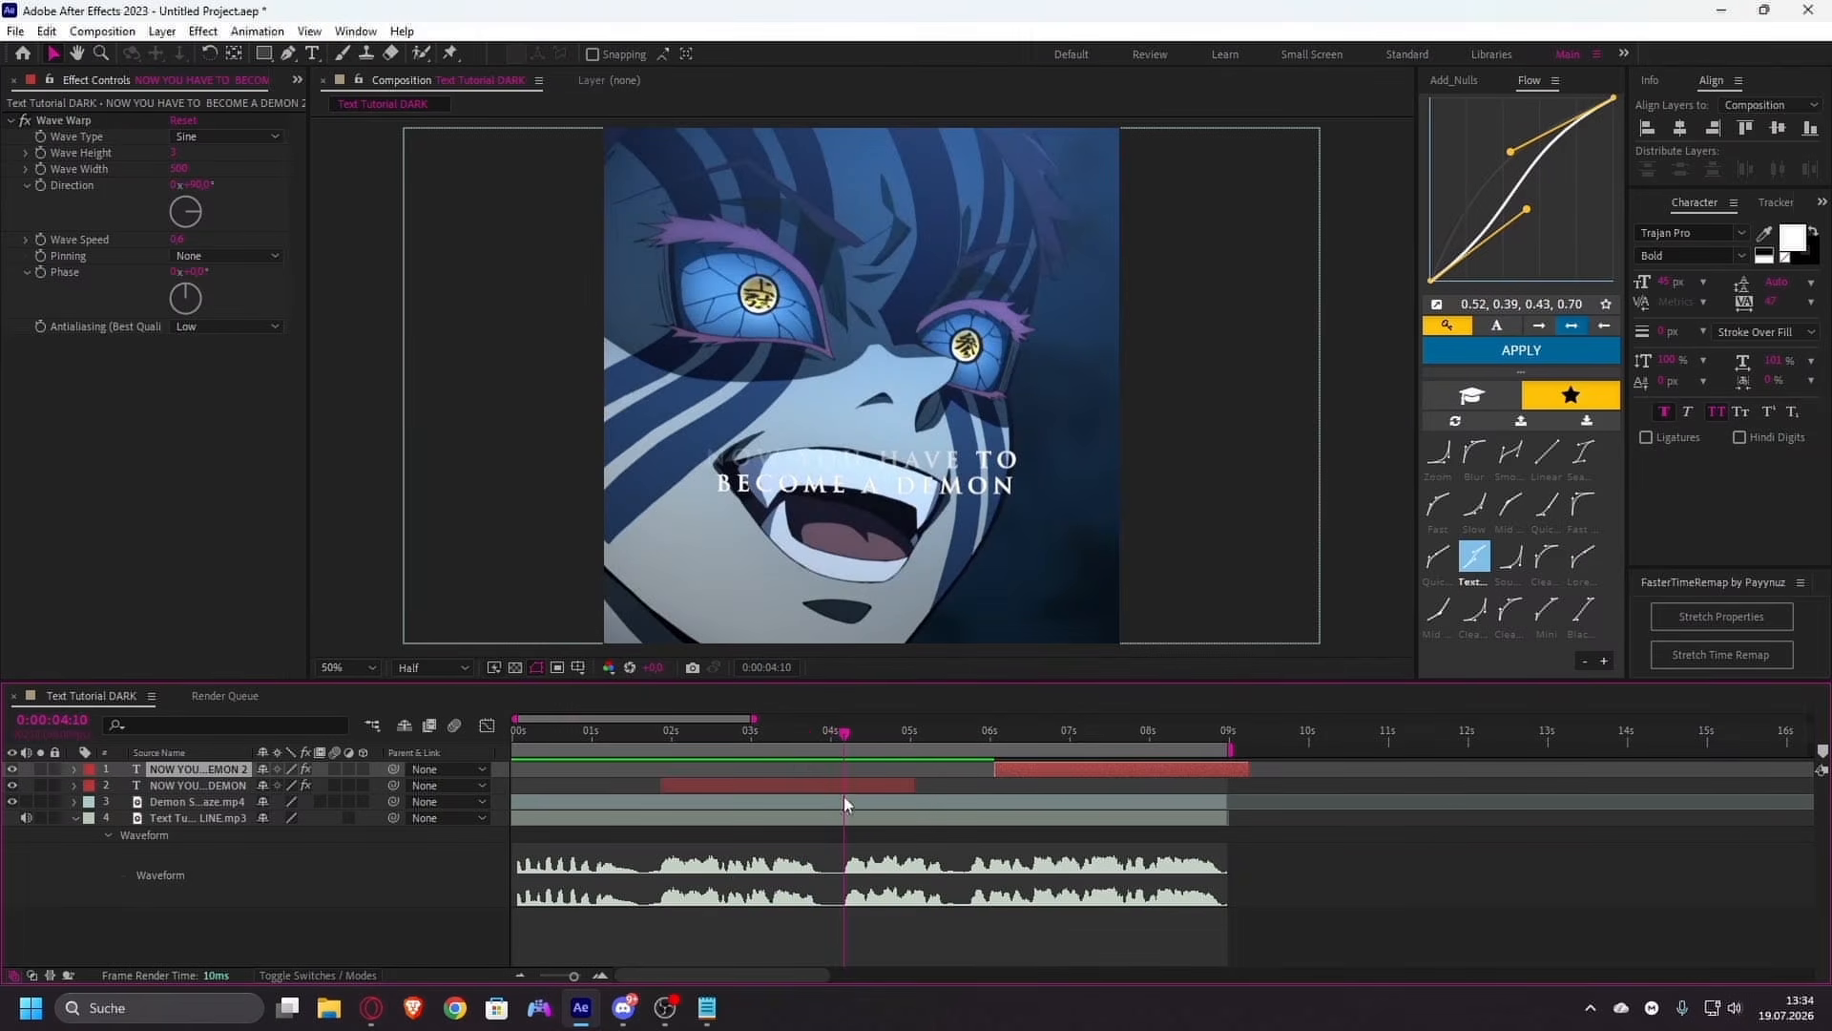
pyautogui.scroll(1, 898, 901)
pyautogui.moveTo(1164, 767); pyautogui.dragTo(865, 769)
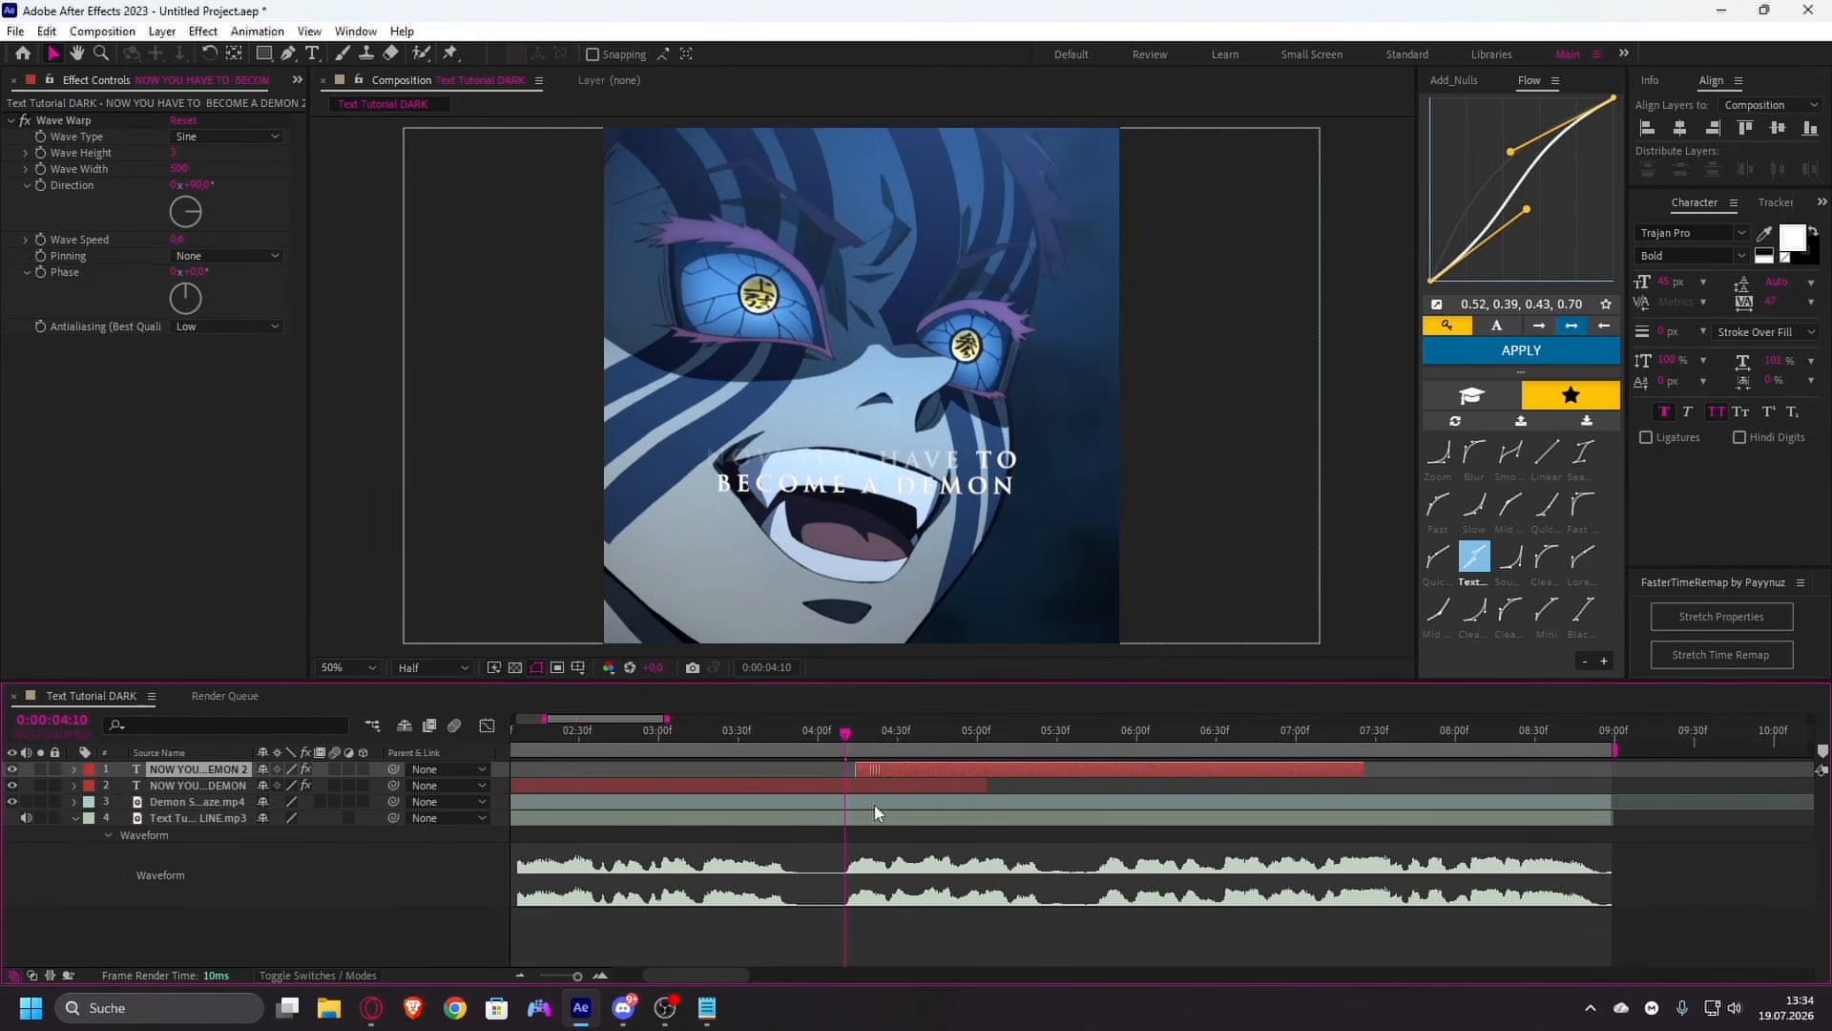
pyautogui.scroll(-2, 845, 775)
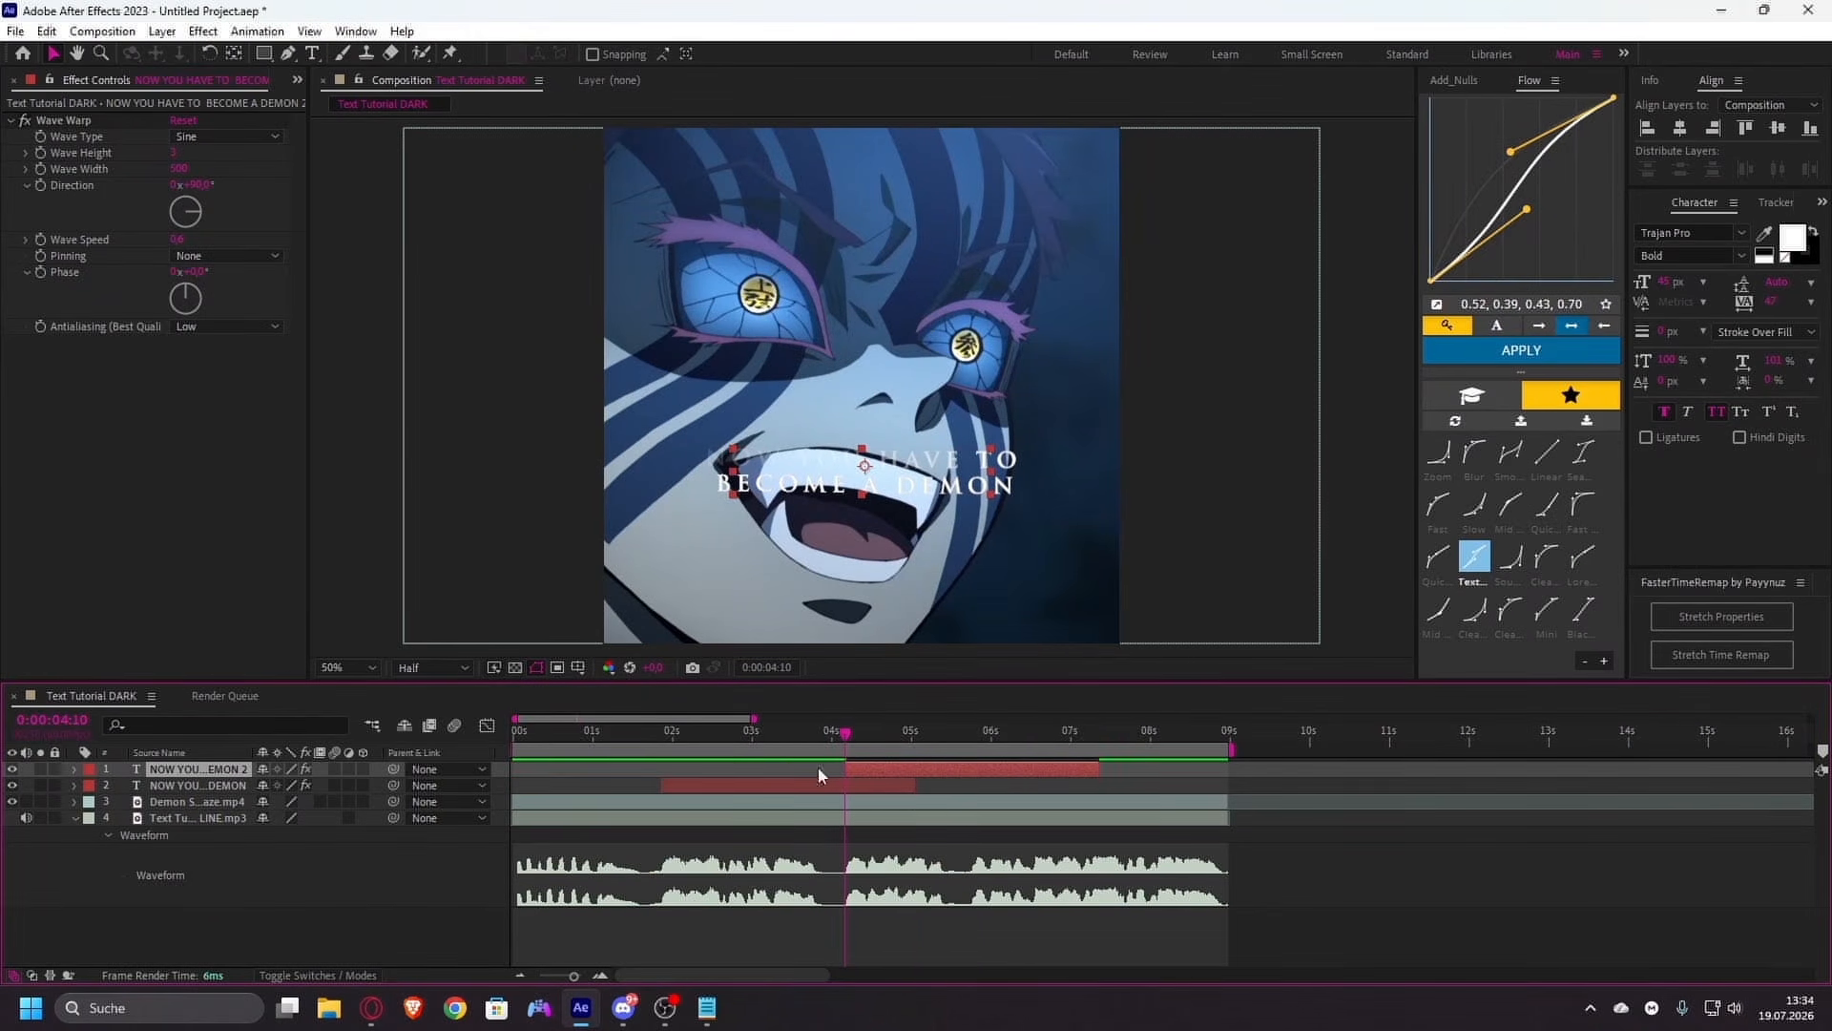
# - Reveal the duplicated layer's Start, Tracking Amount and Offset keyframes, and check their timing against the second voice line
pyautogui.click(774, 785)
pyautogui.click(881, 772)
pyautogui.press('u')
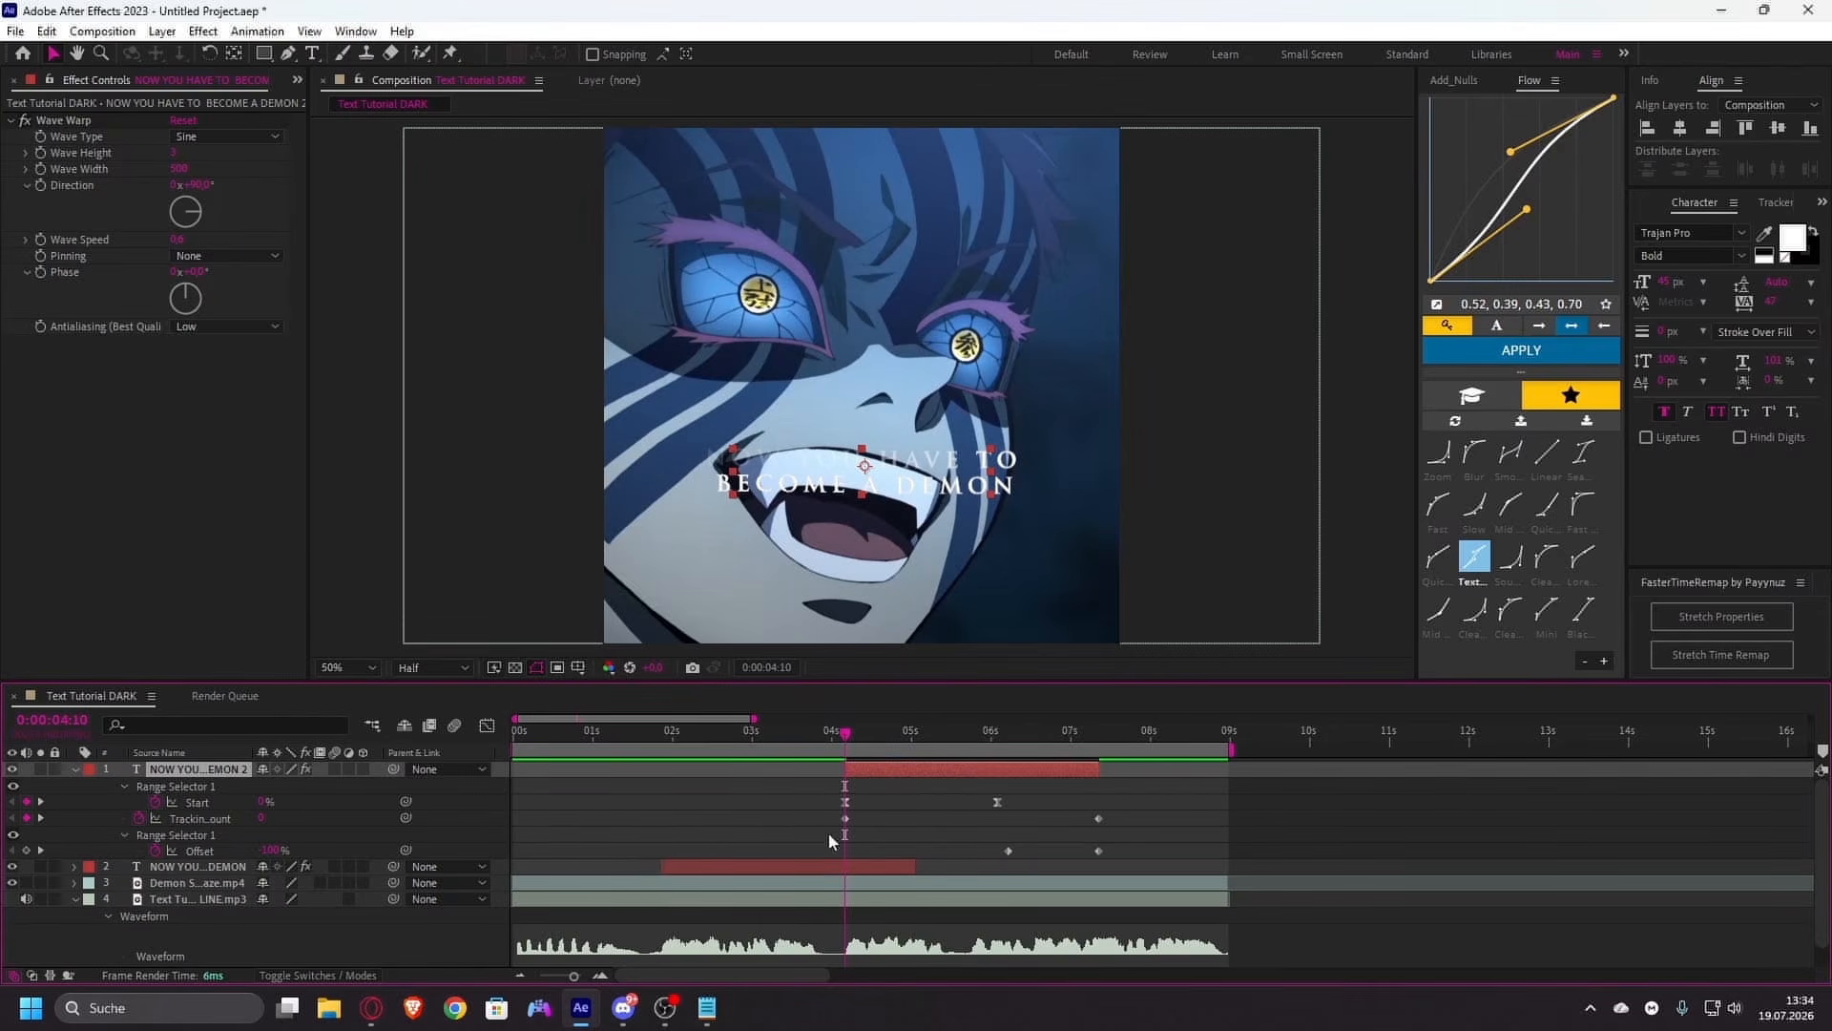
pyautogui.moveTo(809, 780); pyautogui.dragTo(1188, 866)
pyautogui.click(1014, 794)
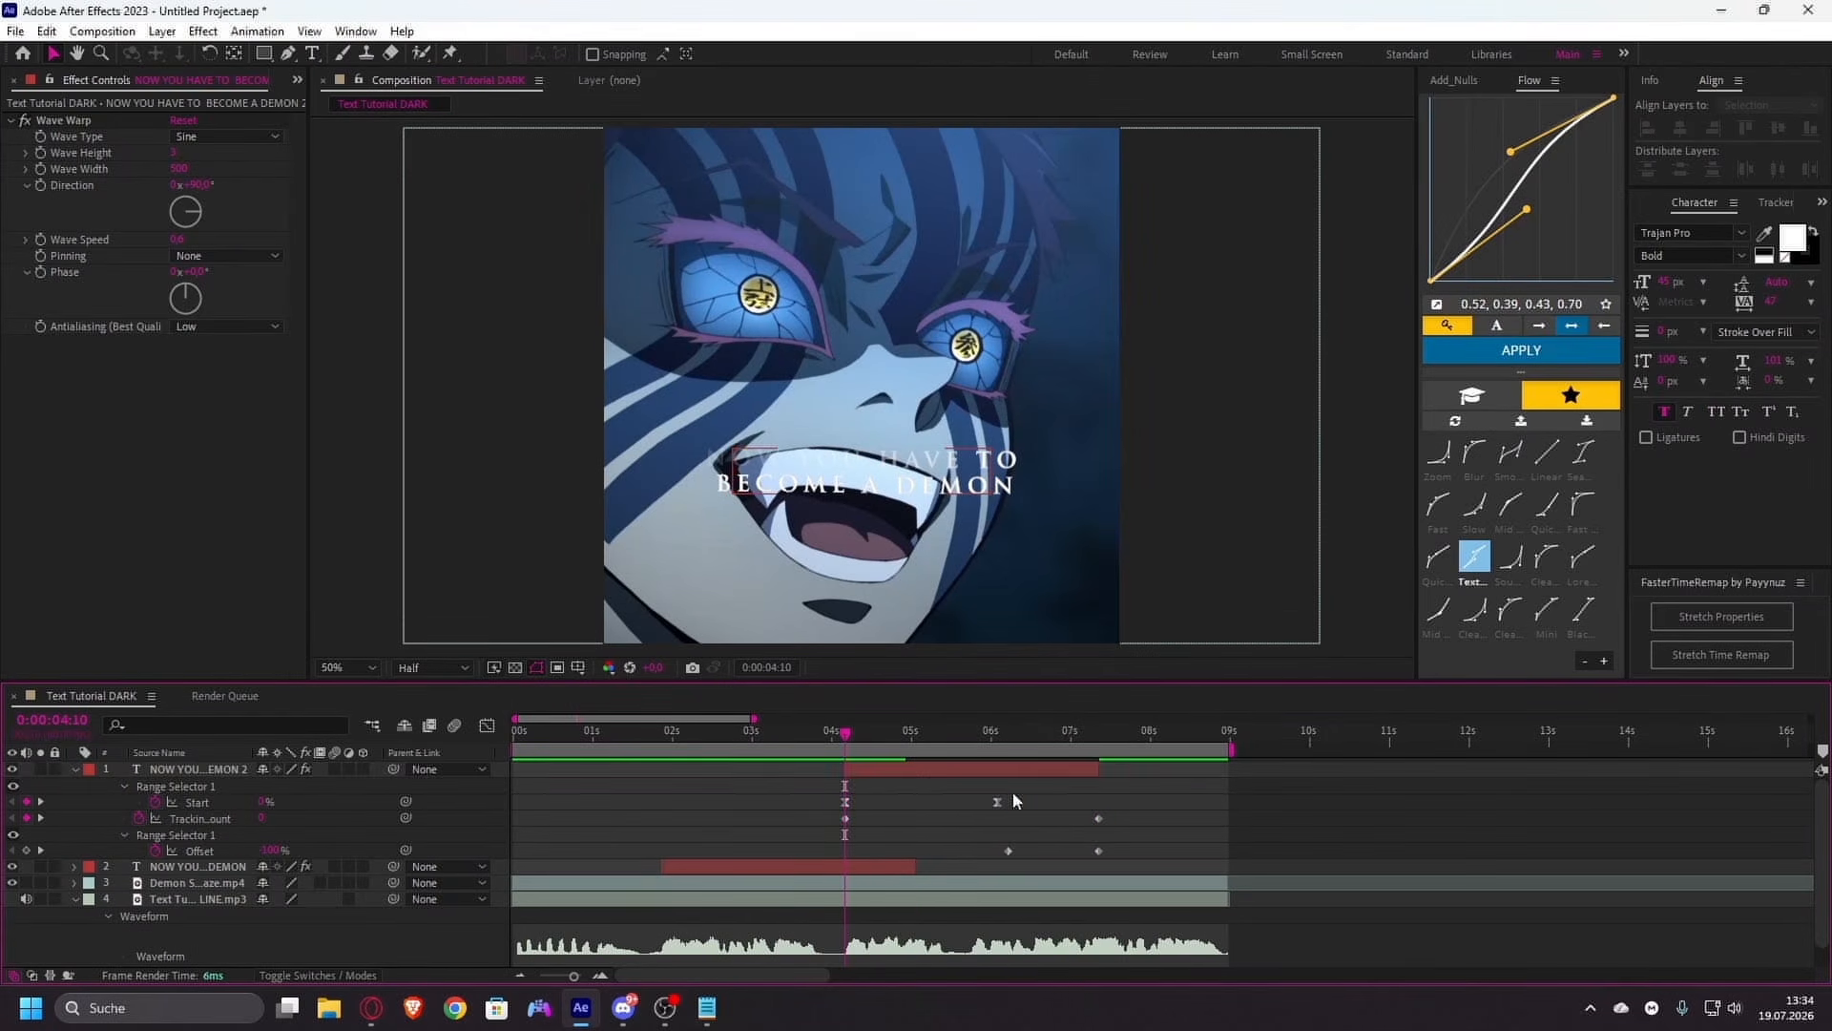
pyautogui.moveTo(993, 738); pyautogui.dragTo(949, 733)
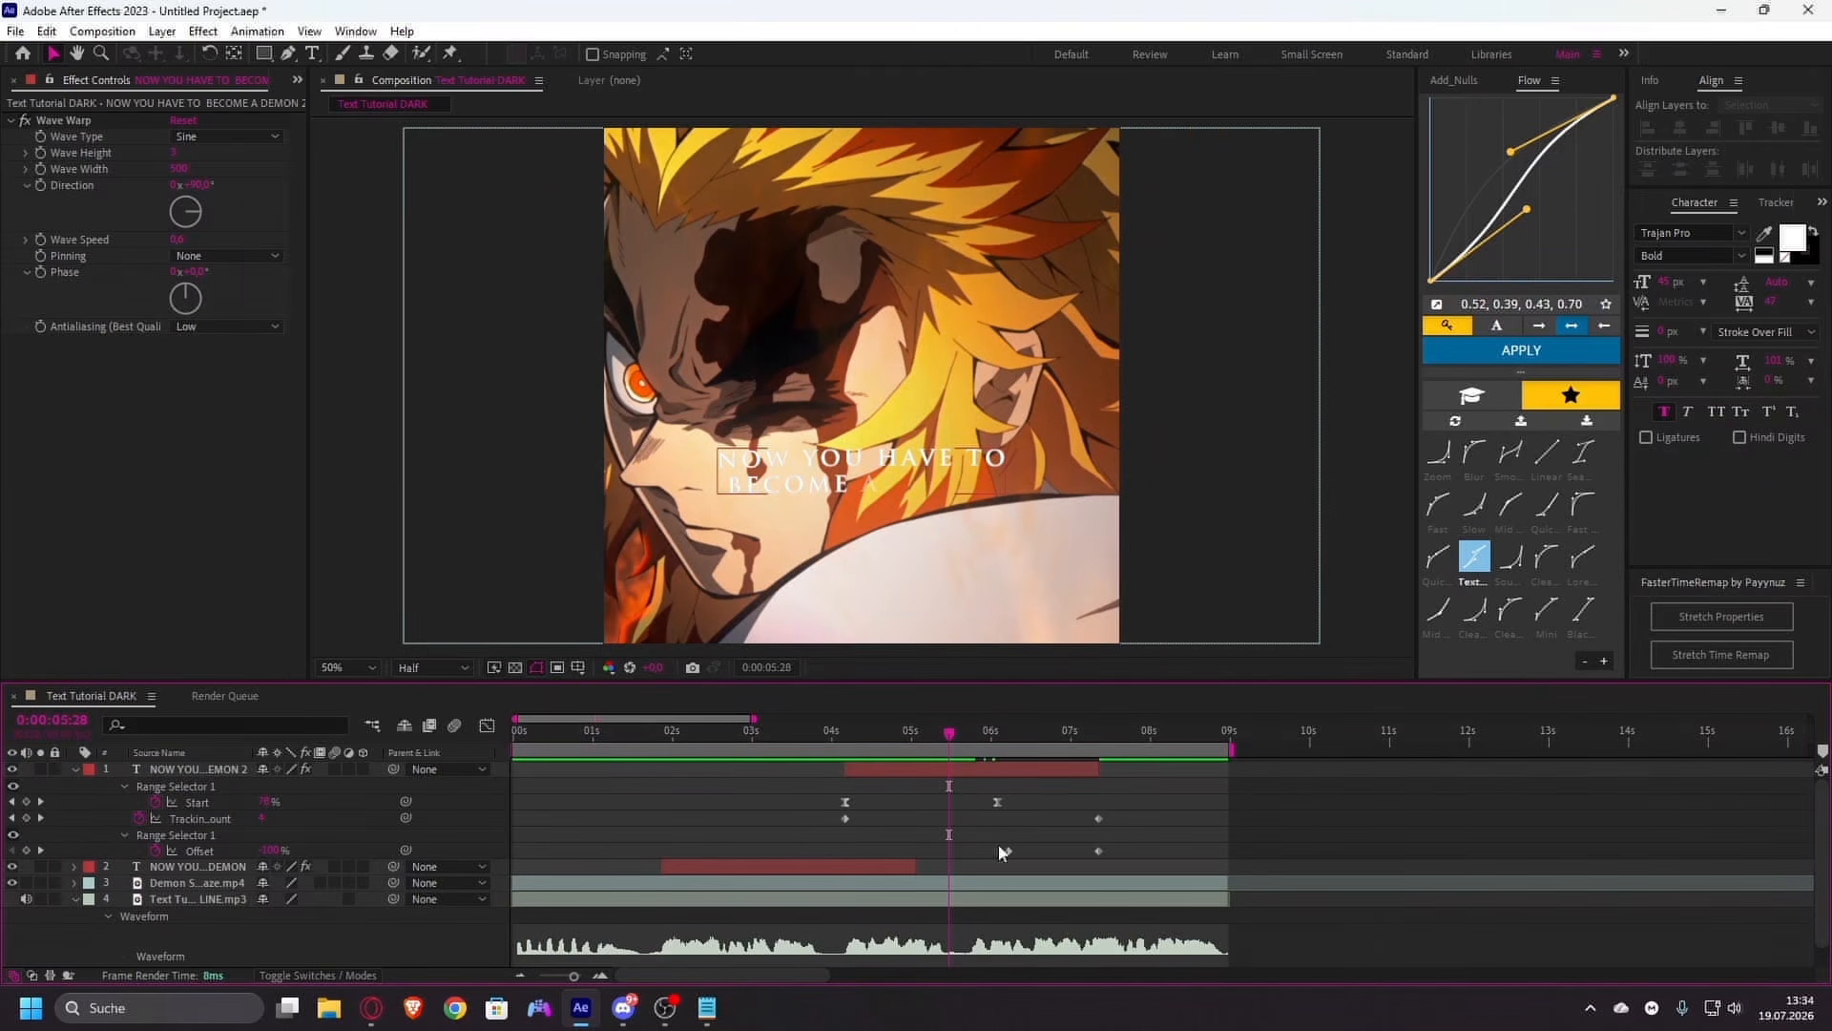
pyautogui.moveTo(999, 803); pyautogui.dragTo(1022, 869)
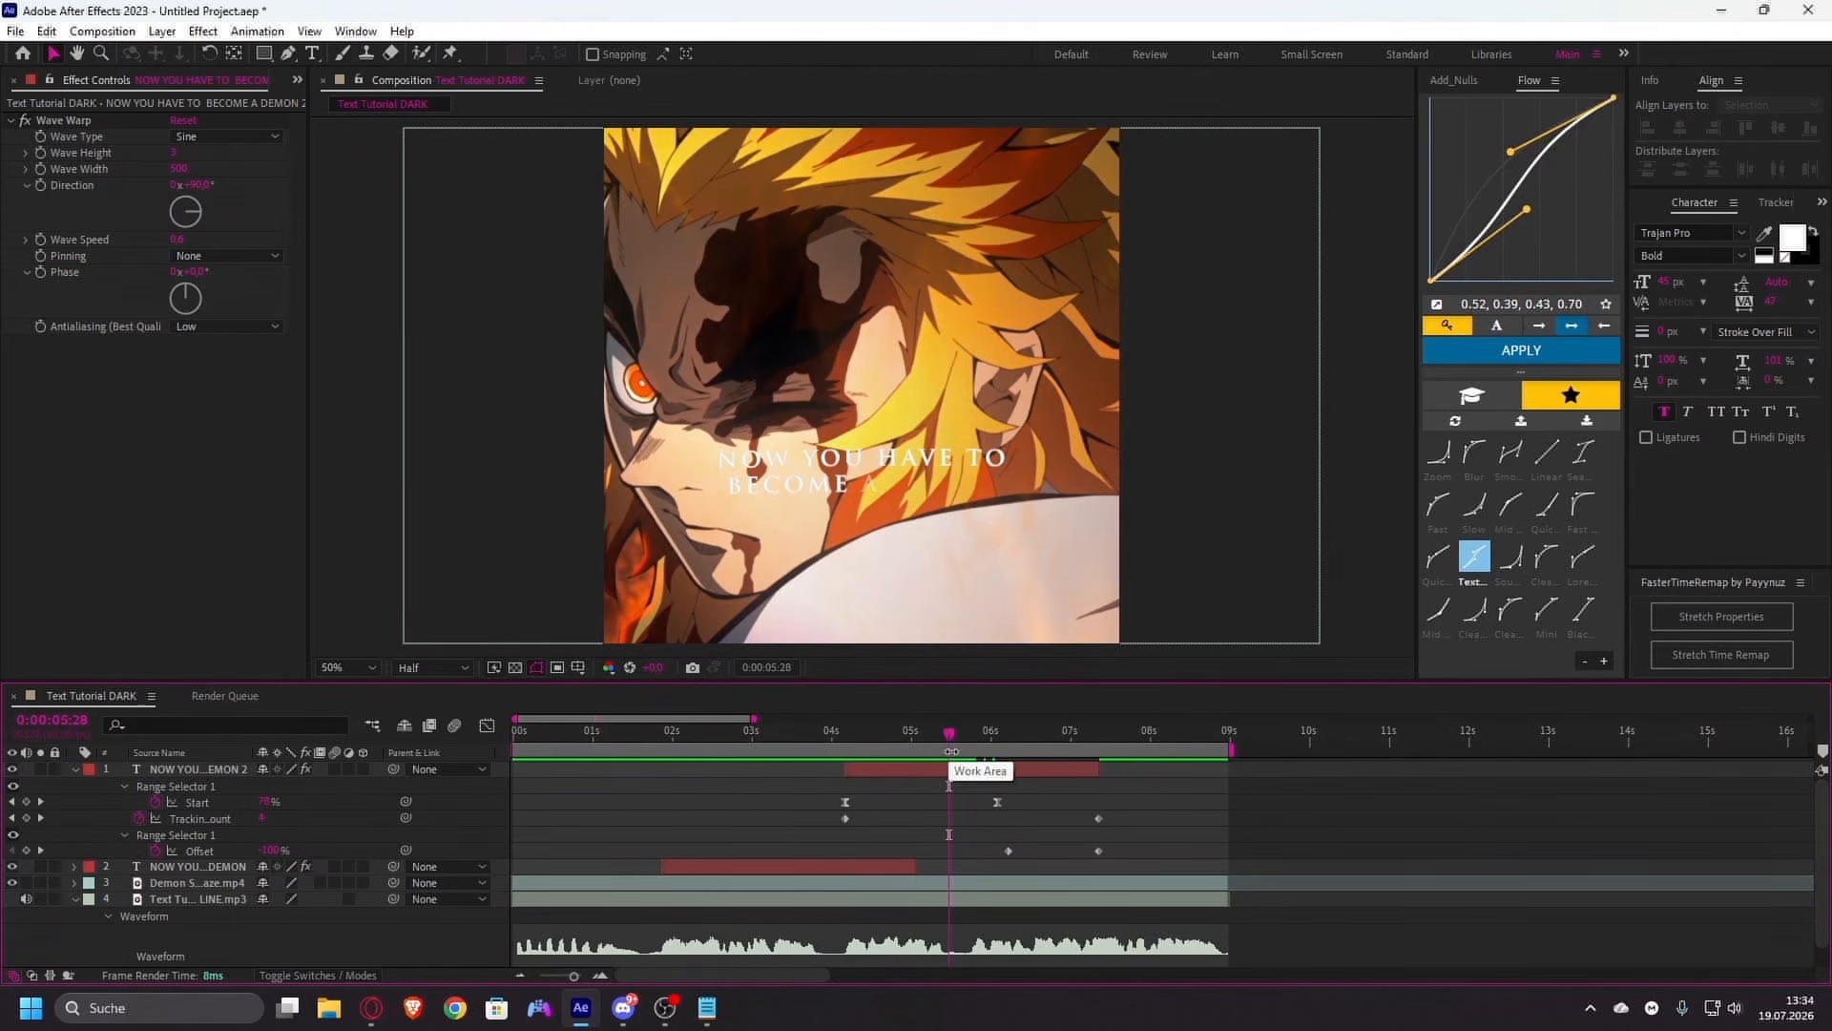
pyautogui.moveTo(954, 735); pyautogui.dragTo(834, 771)
pyautogui.scroll(-1, 855, 792)
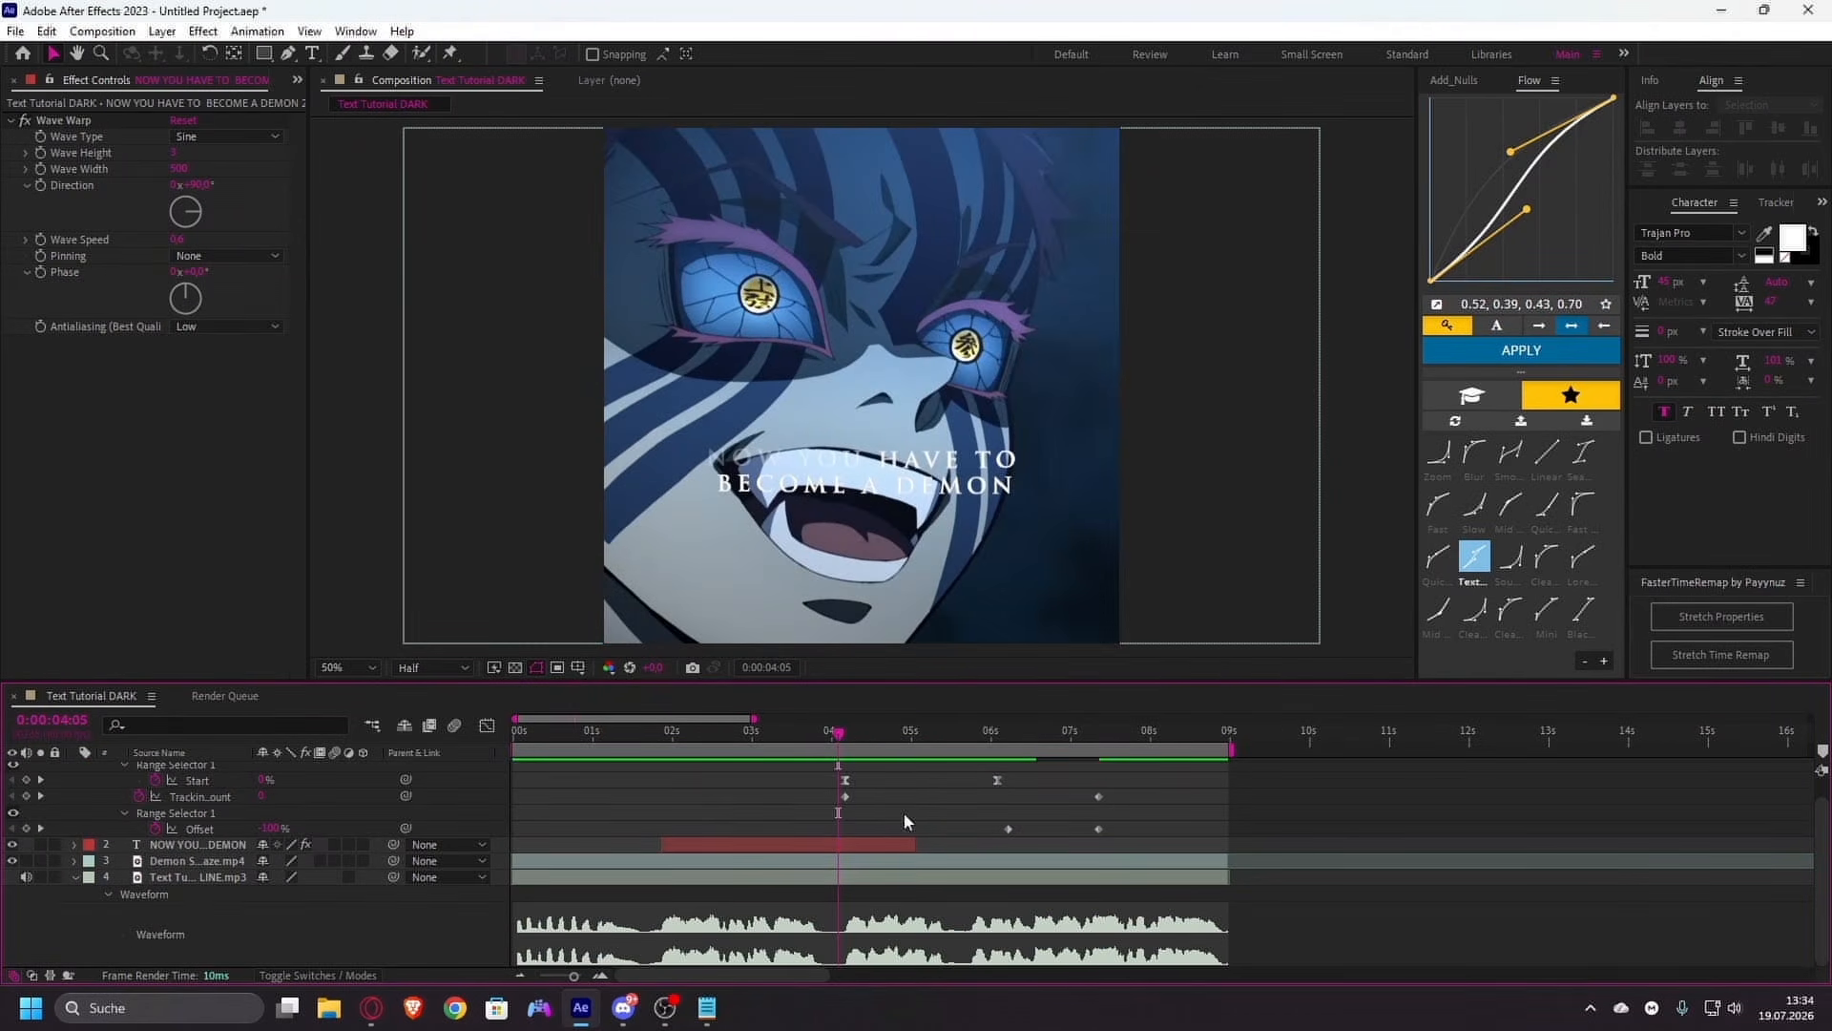
pyautogui.press('space')
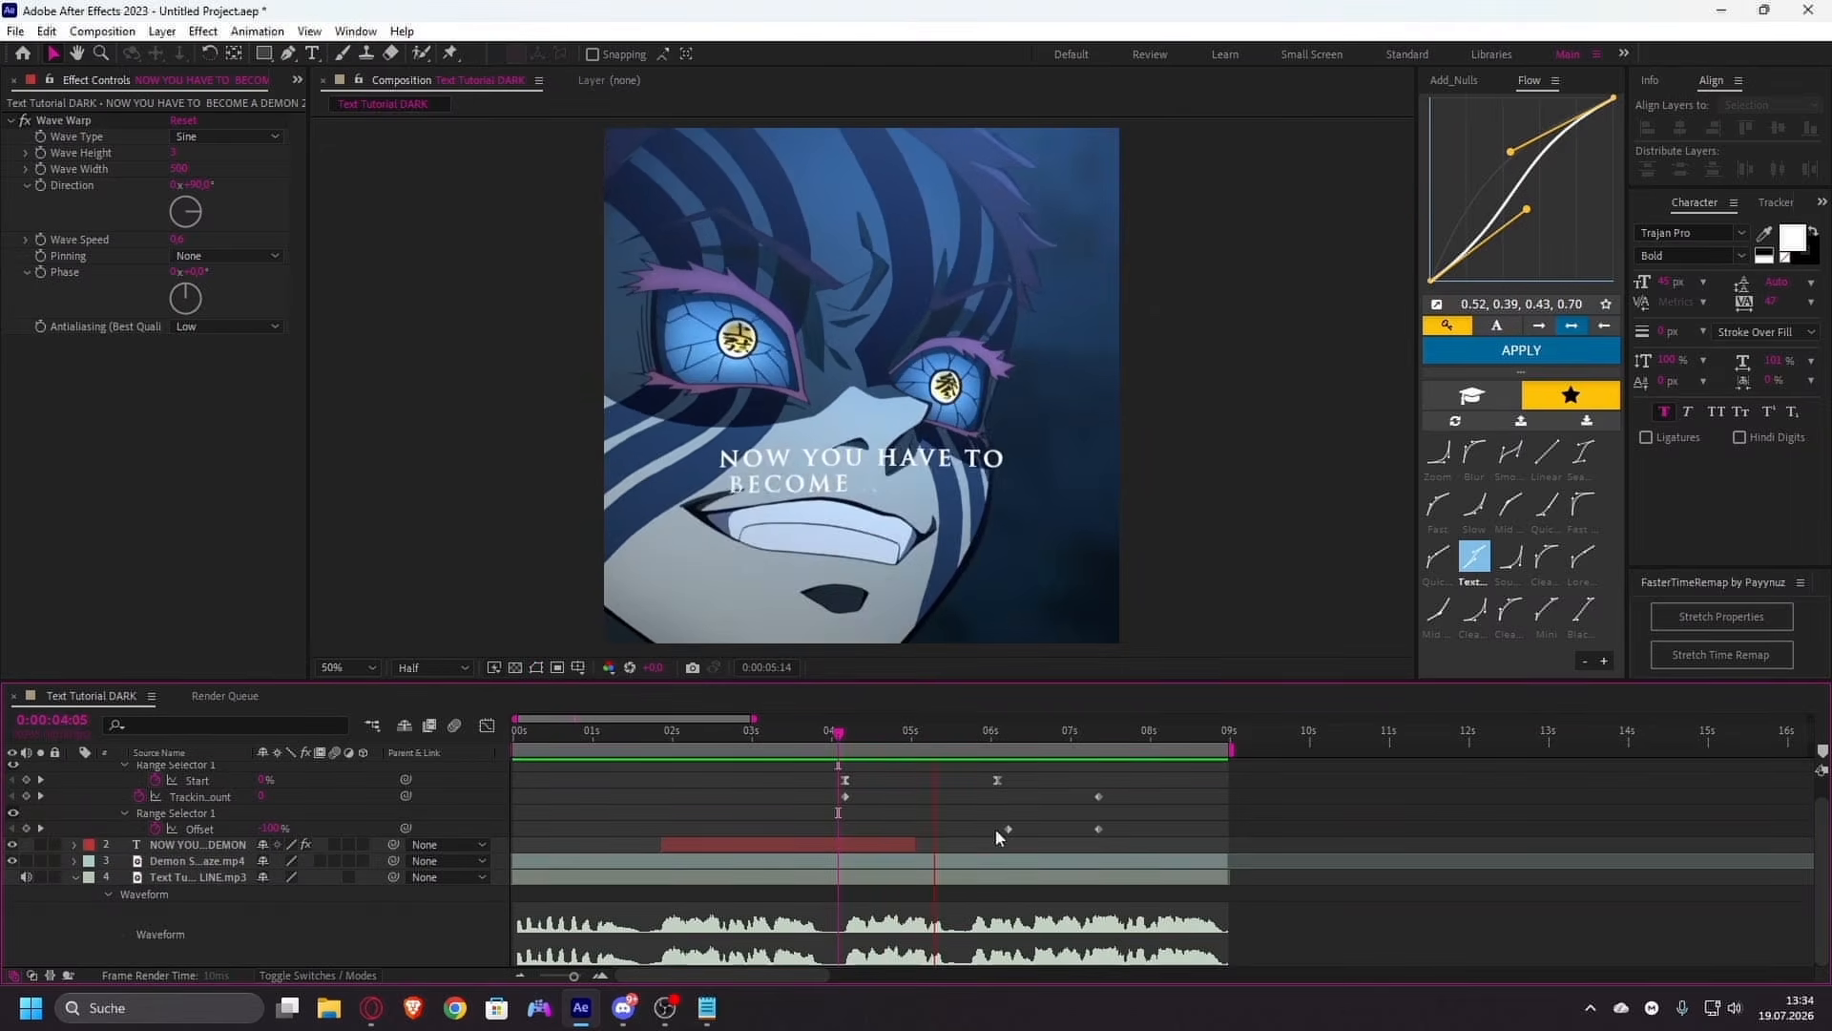
# - At 0:00:06:07, replace the duplicated layer's text with "JUST IMAGINE IT" and centre it horizontally in the composition
pyautogui.scroll(1, 992, 826)
pyautogui.click(952, 771)
pyautogui.moveTo(958, 736); pyautogui.dragTo(1000, 734)
pyautogui.hotkey('ctrl', 't')
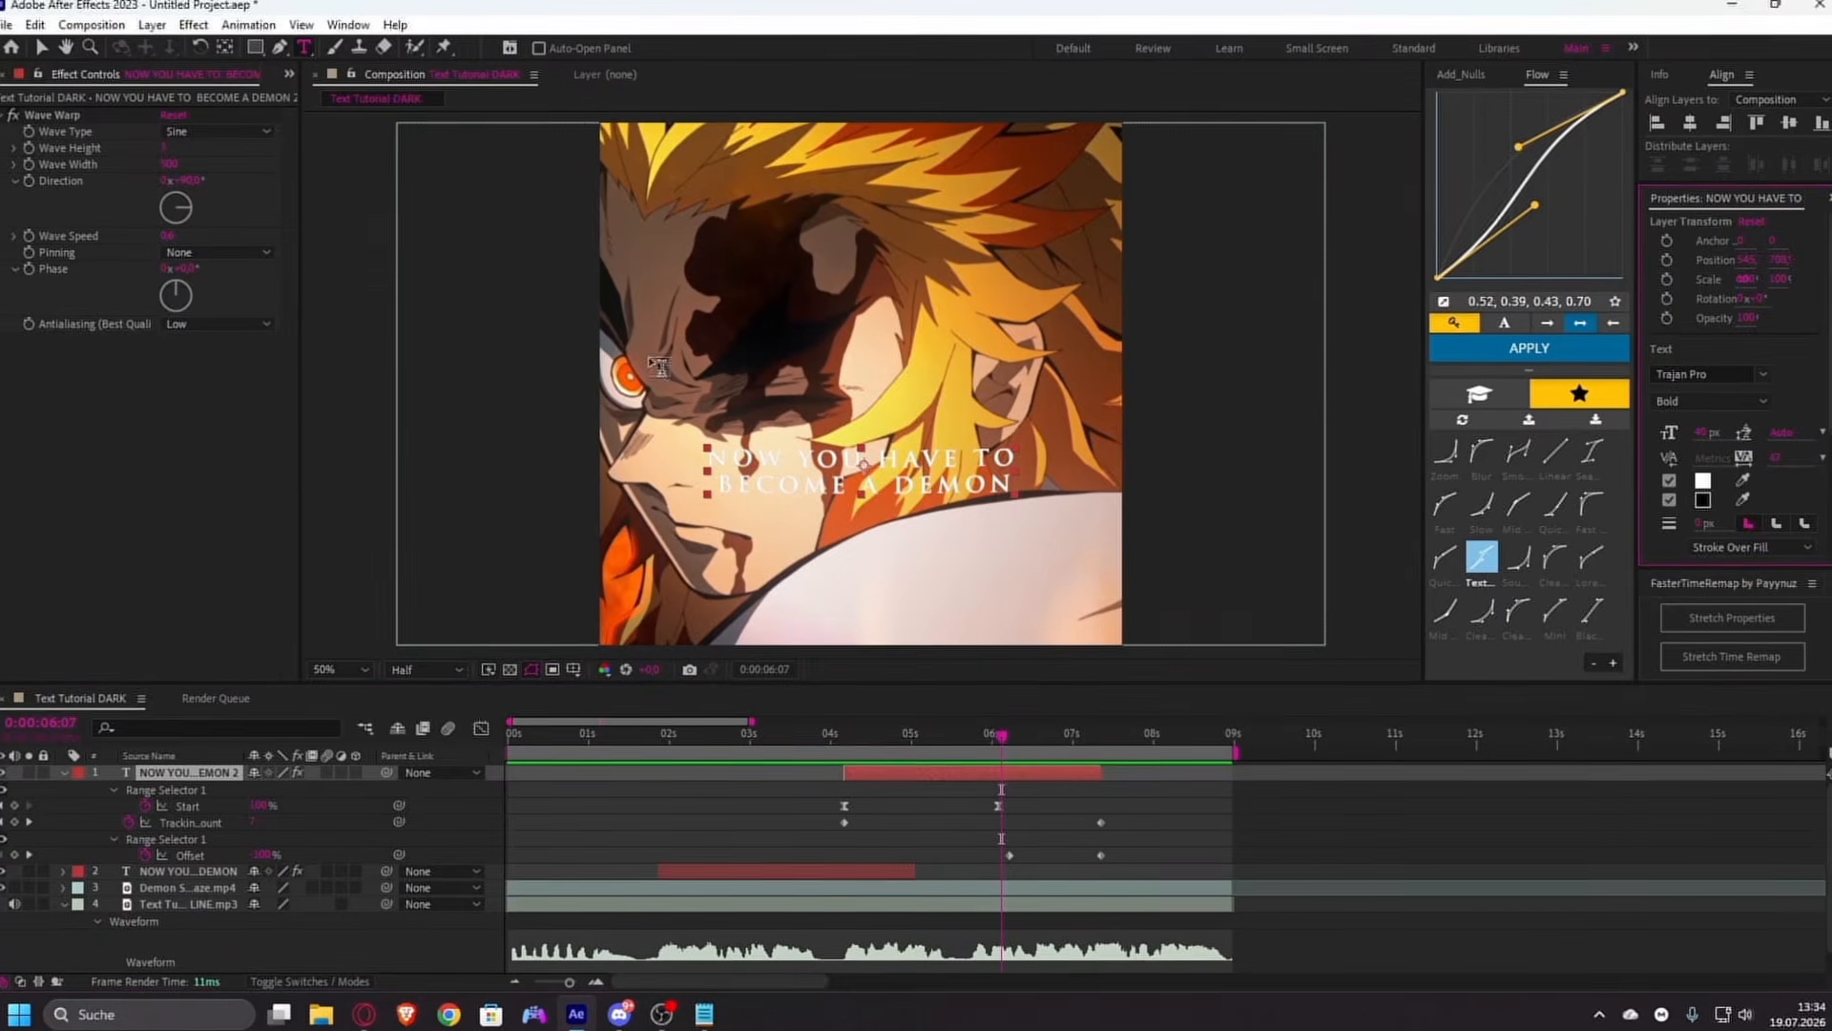
pyautogui.click(857, 469)
pyautogui.hotkey('ctrl', 'a')
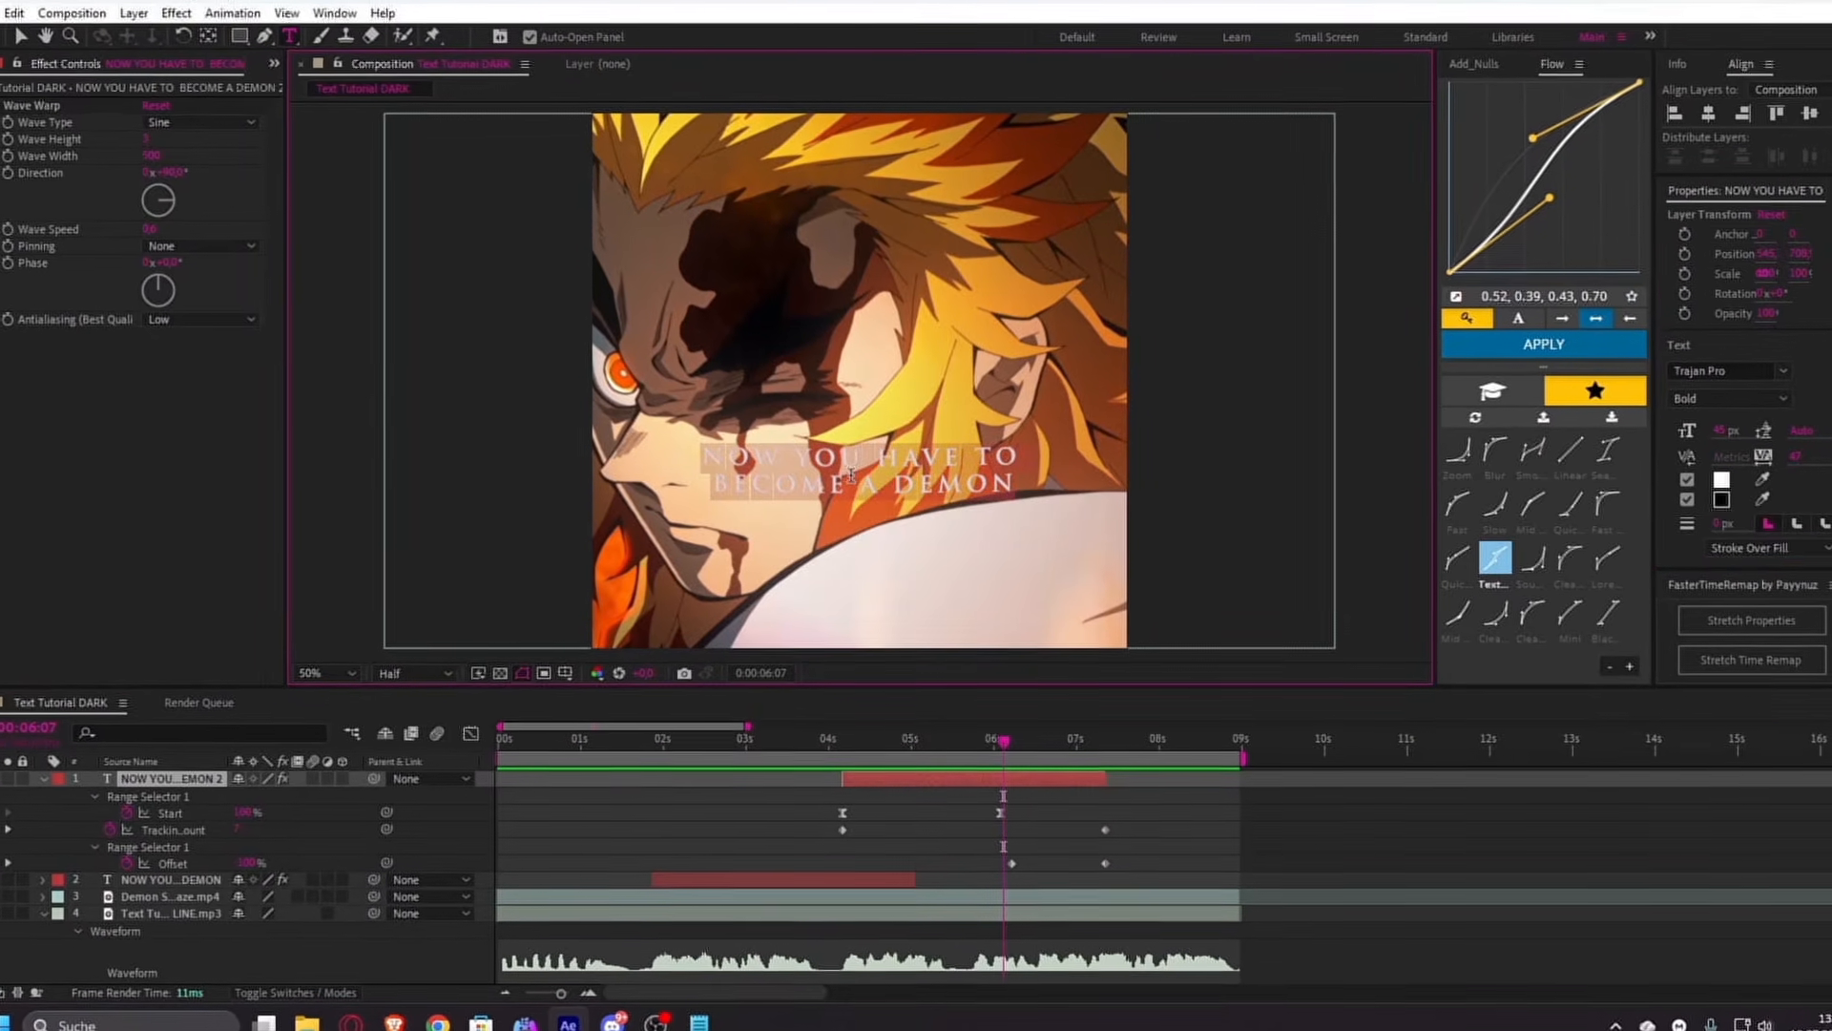
pyautogui.write('JUST IMA')
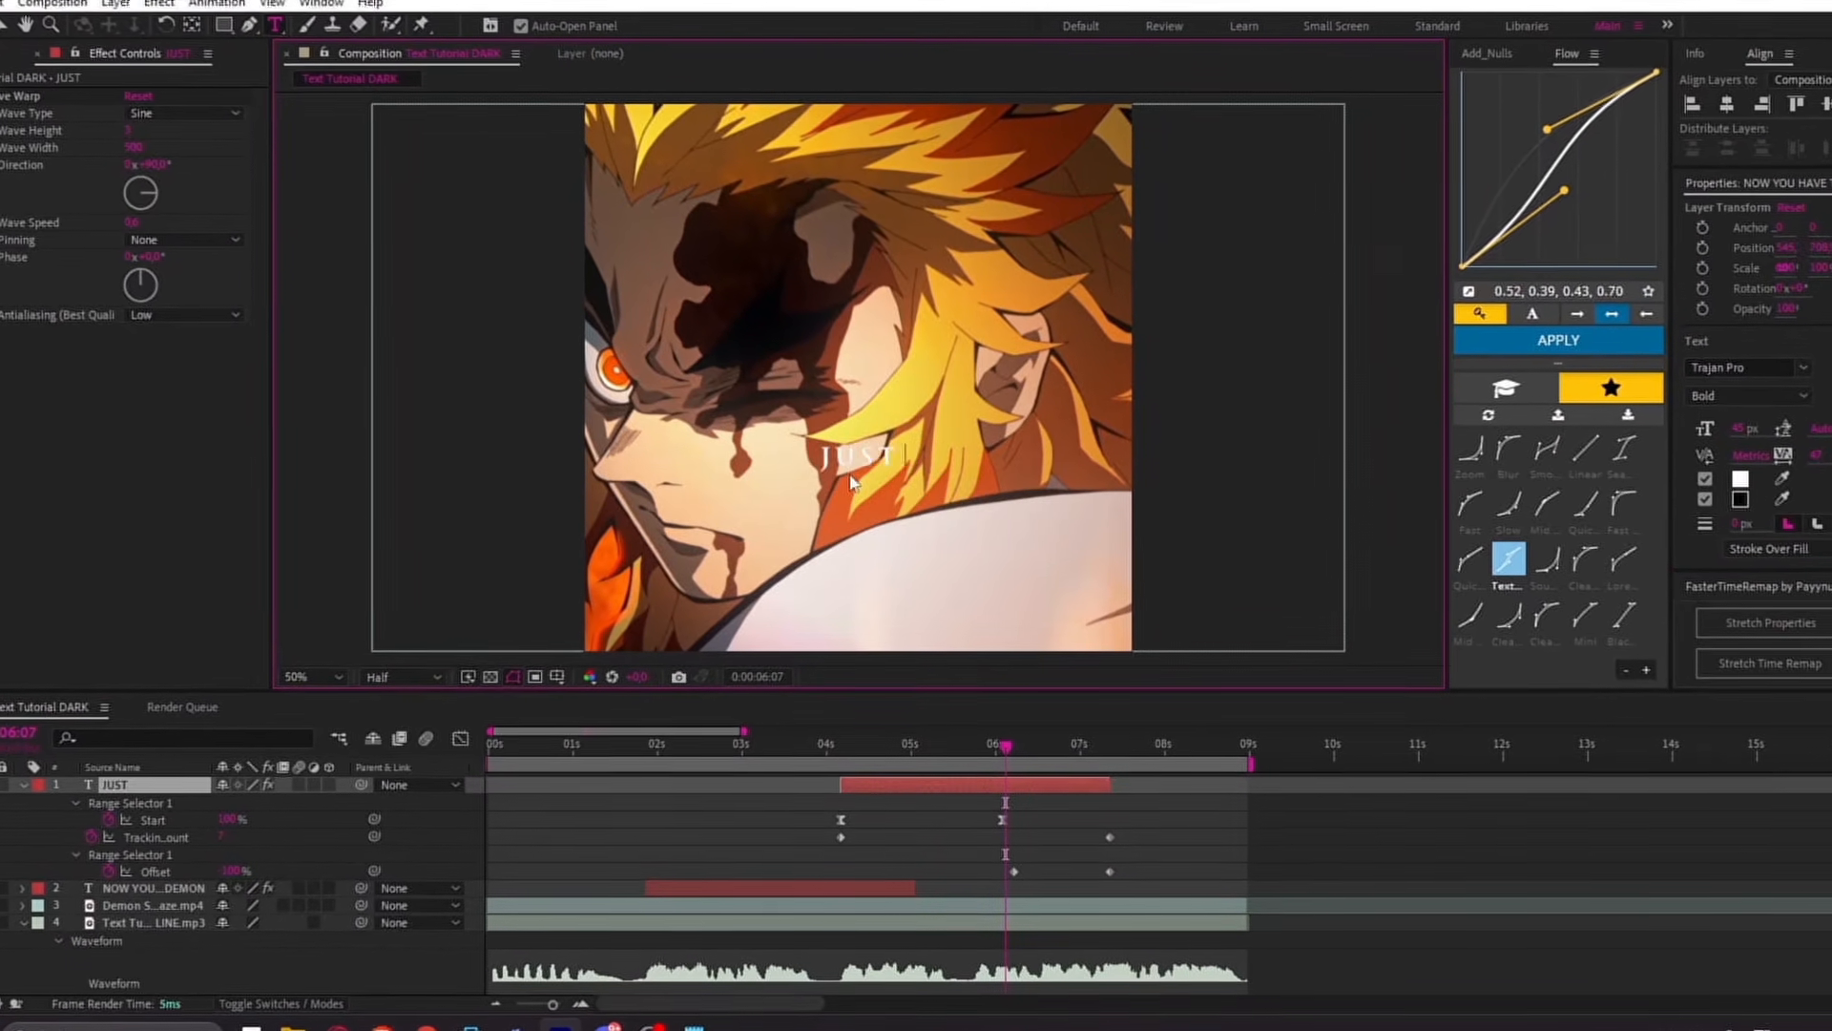
pyautogui.write('GINE I')
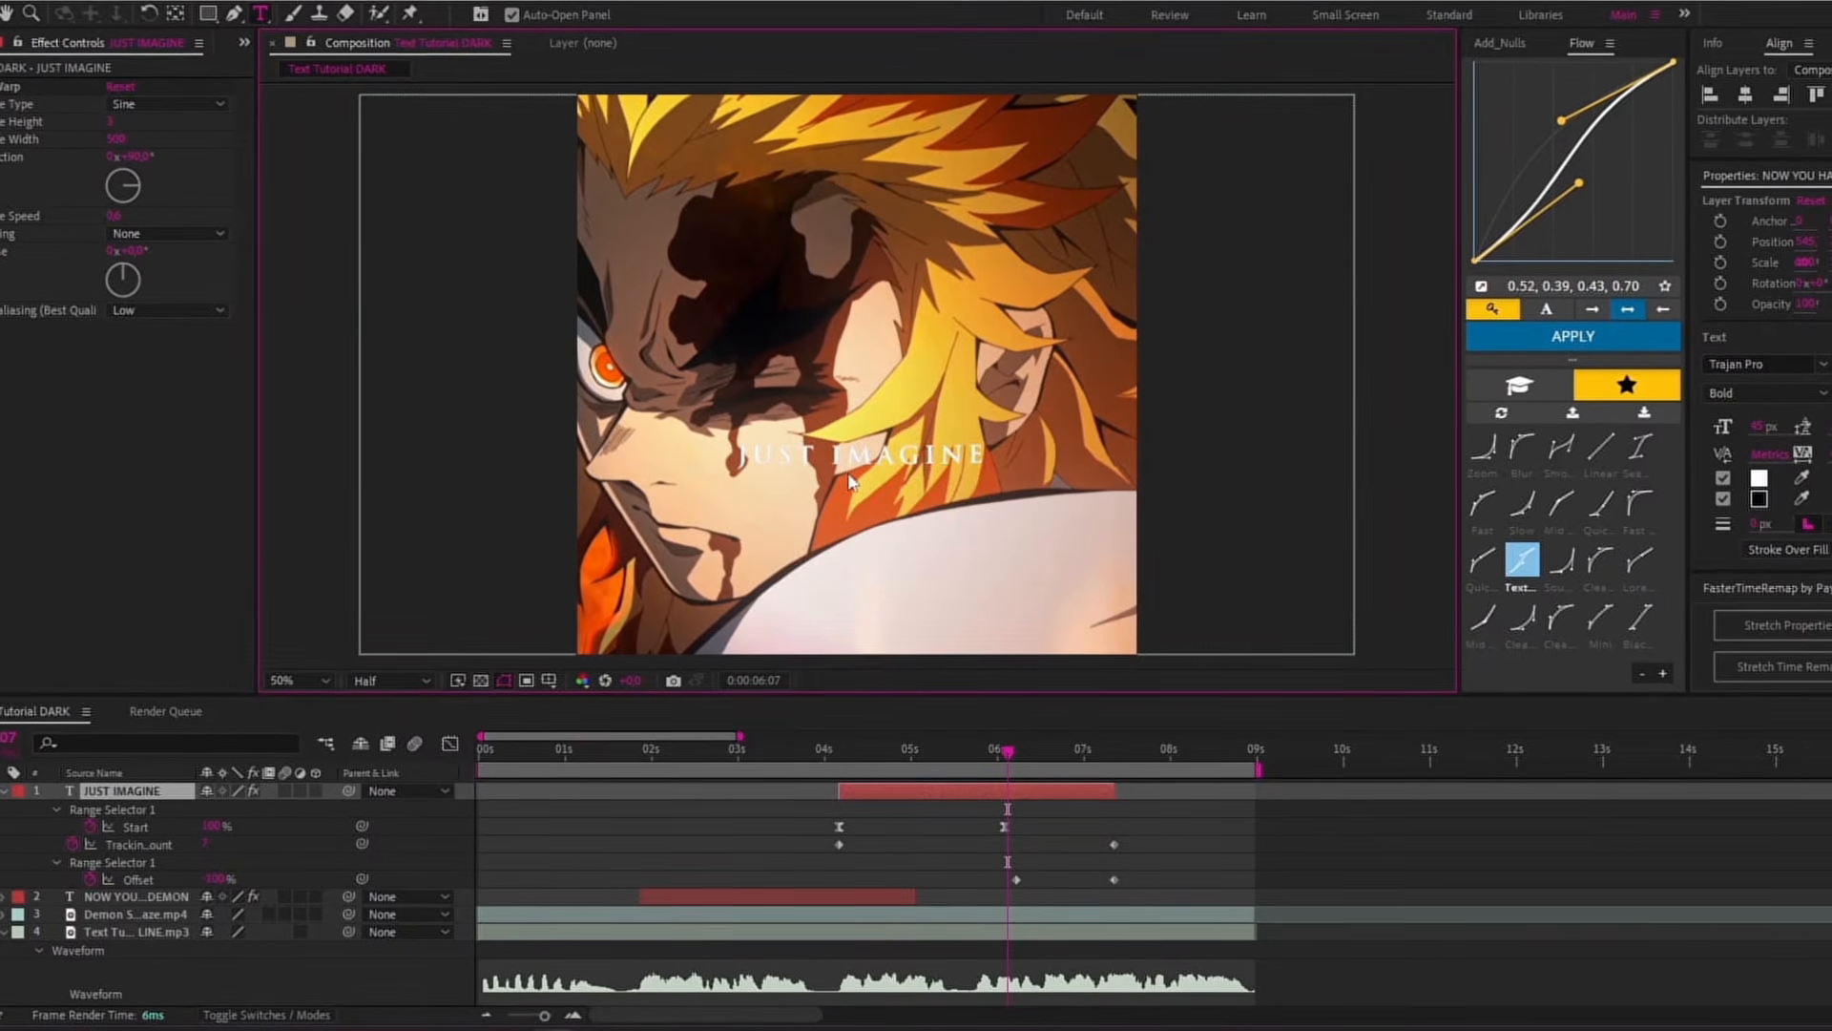
pyautogui.write('T')
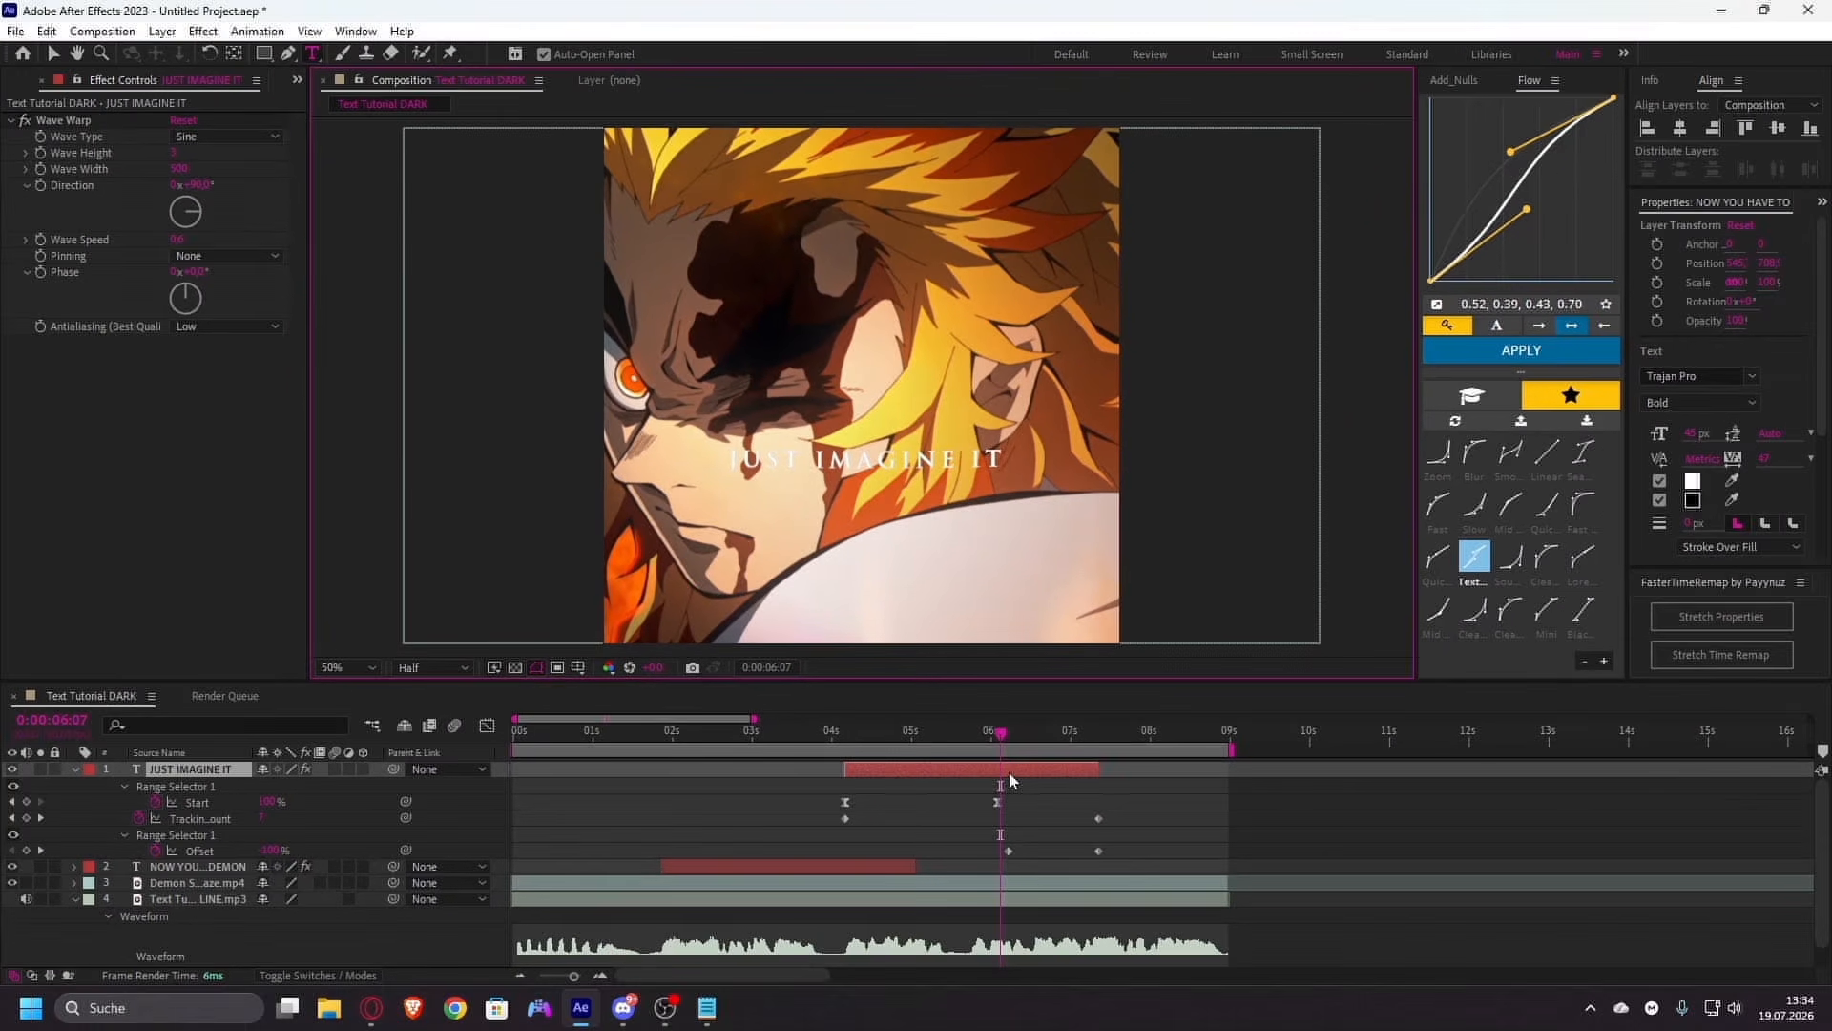
pyautogui.click(1010, 773)
pyautogui.press('v')
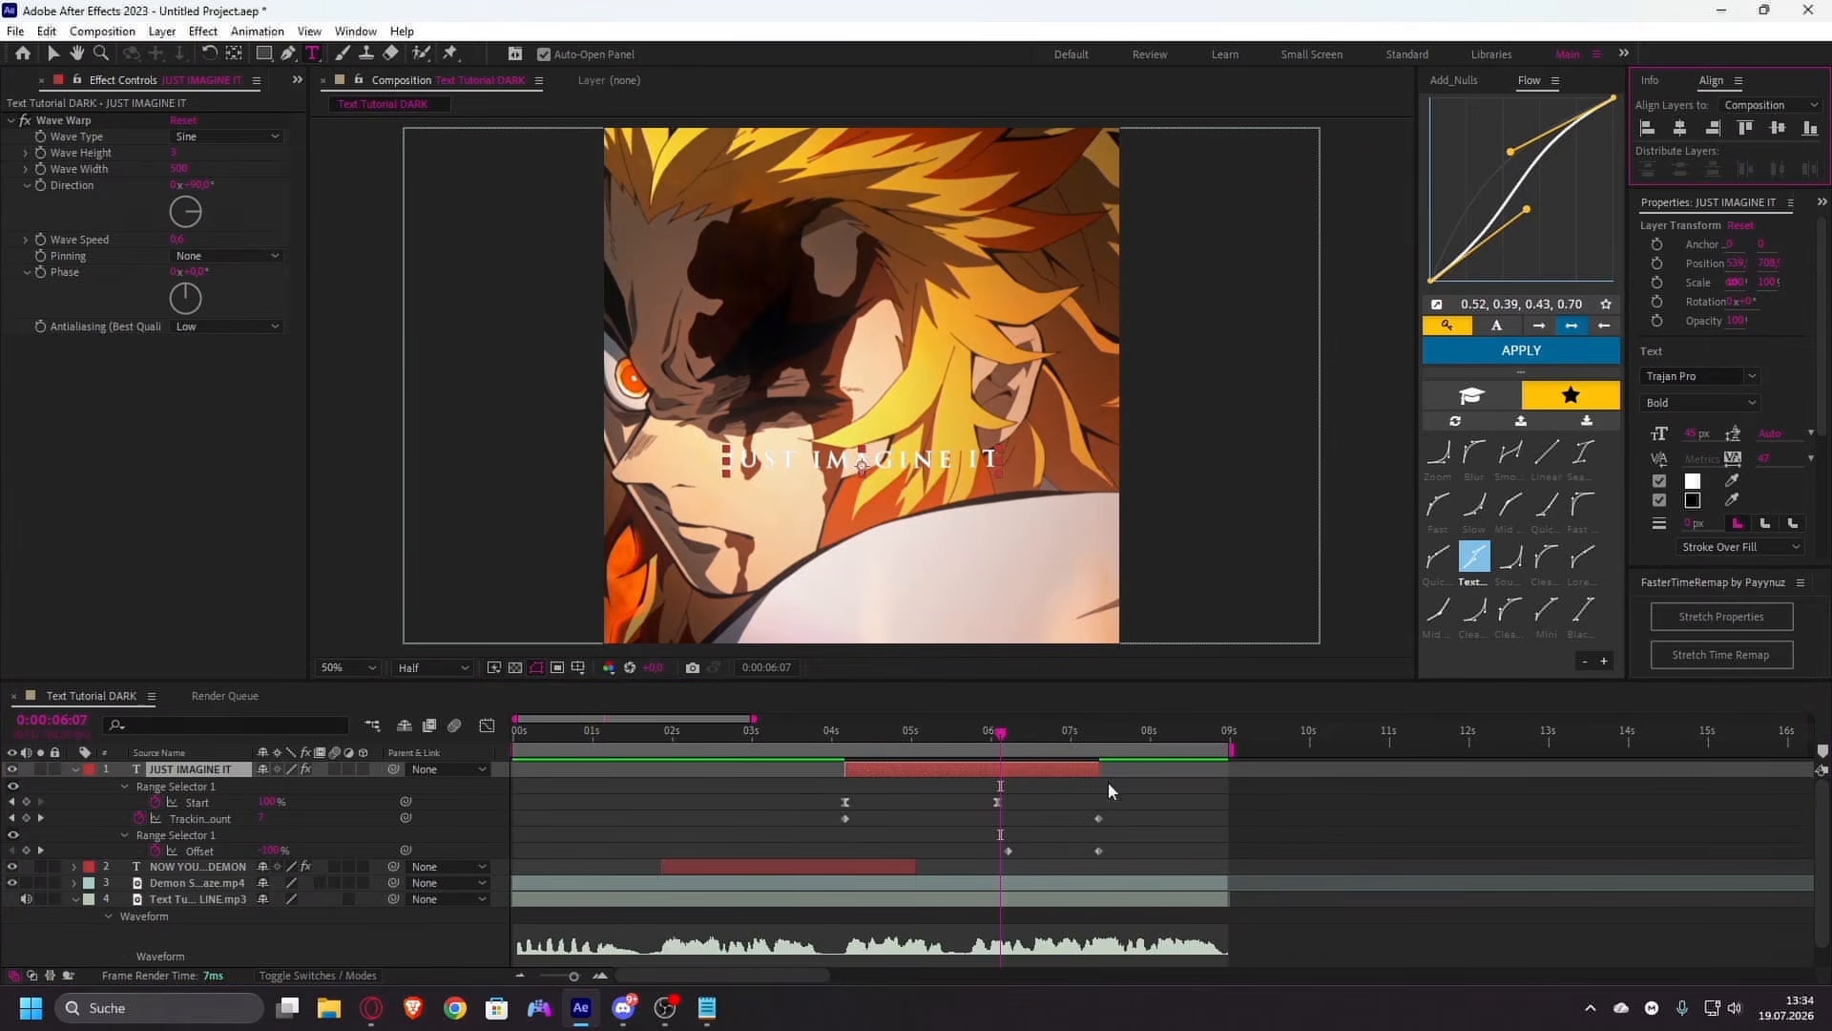
# - Move the JUST IMAGINE IT layer's final Start keyframe and first Offset keyframe earlier together, placing the Start keyframe at 0:00:05:25
pyautogui.click(1009, 794)
pyautogui.scroll(-1, 1006, 793)
pyautogui.moveTo(936, 759); pyautogui.dragTo(1088, 863)
pyautogui.scroll(1, 964, 850)
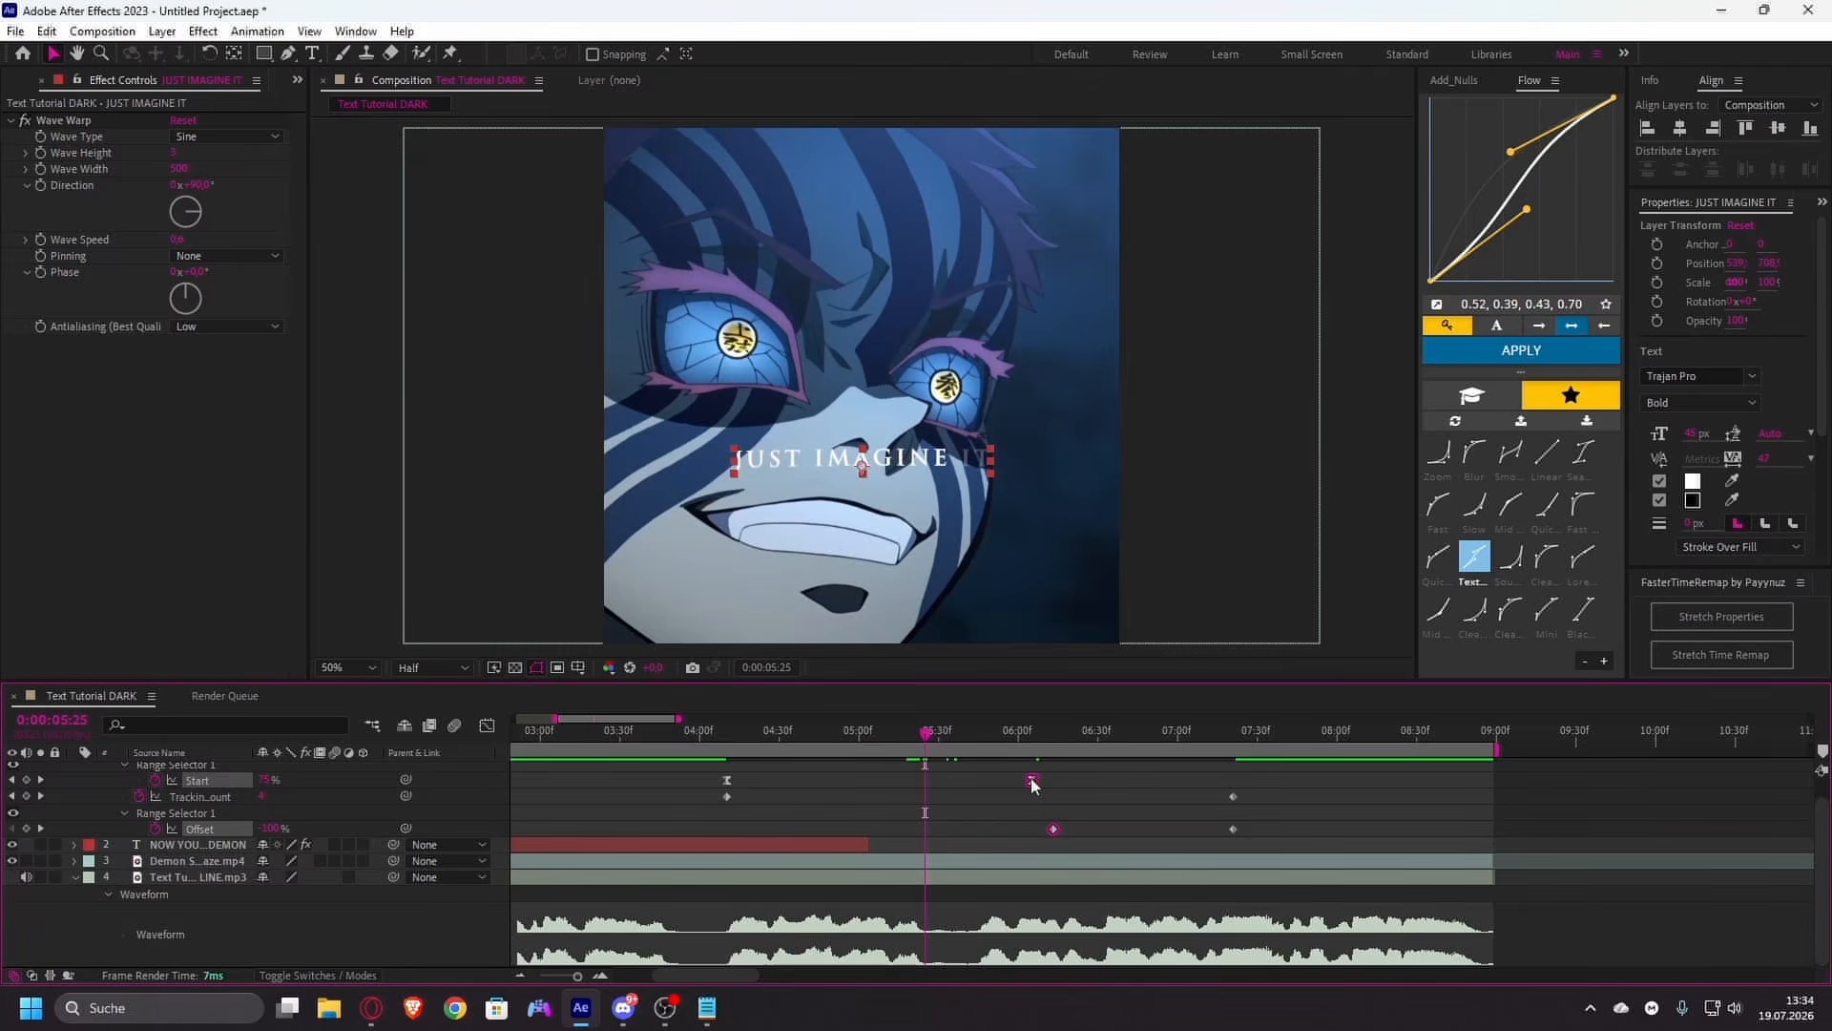
pyautogui.moveTo(1033, 784); pyautogui.dragTo(922, 806)
pyautogui.click(987, 803)
pyautogui.scroll(-1, 989, 832)
pyautogui.scroll(1, 985, 830)
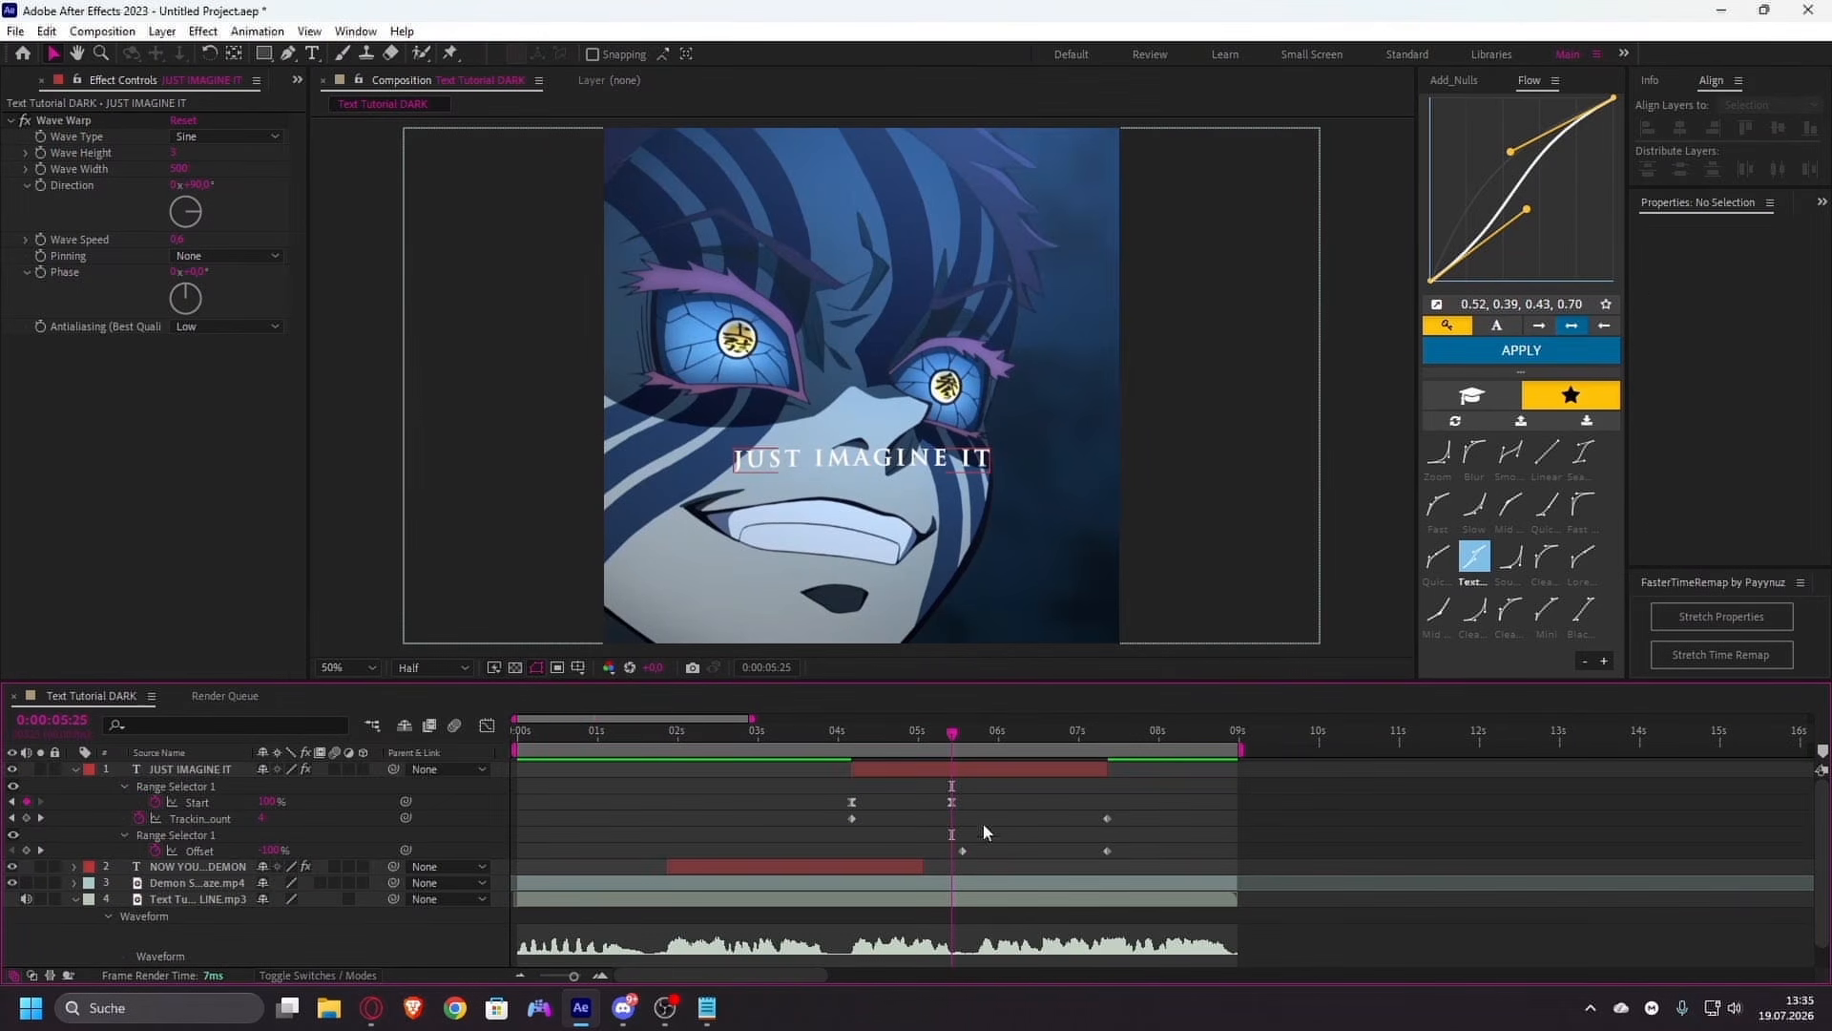
# - Reapply the saved text easing curve of 0.52, 0.39, 0.43, 0.70 to both Start keyframes of the JUST IMAGINE IT layer
pyautogui.moveTo(936, 788); pyautogui.dragTo(818, 805)
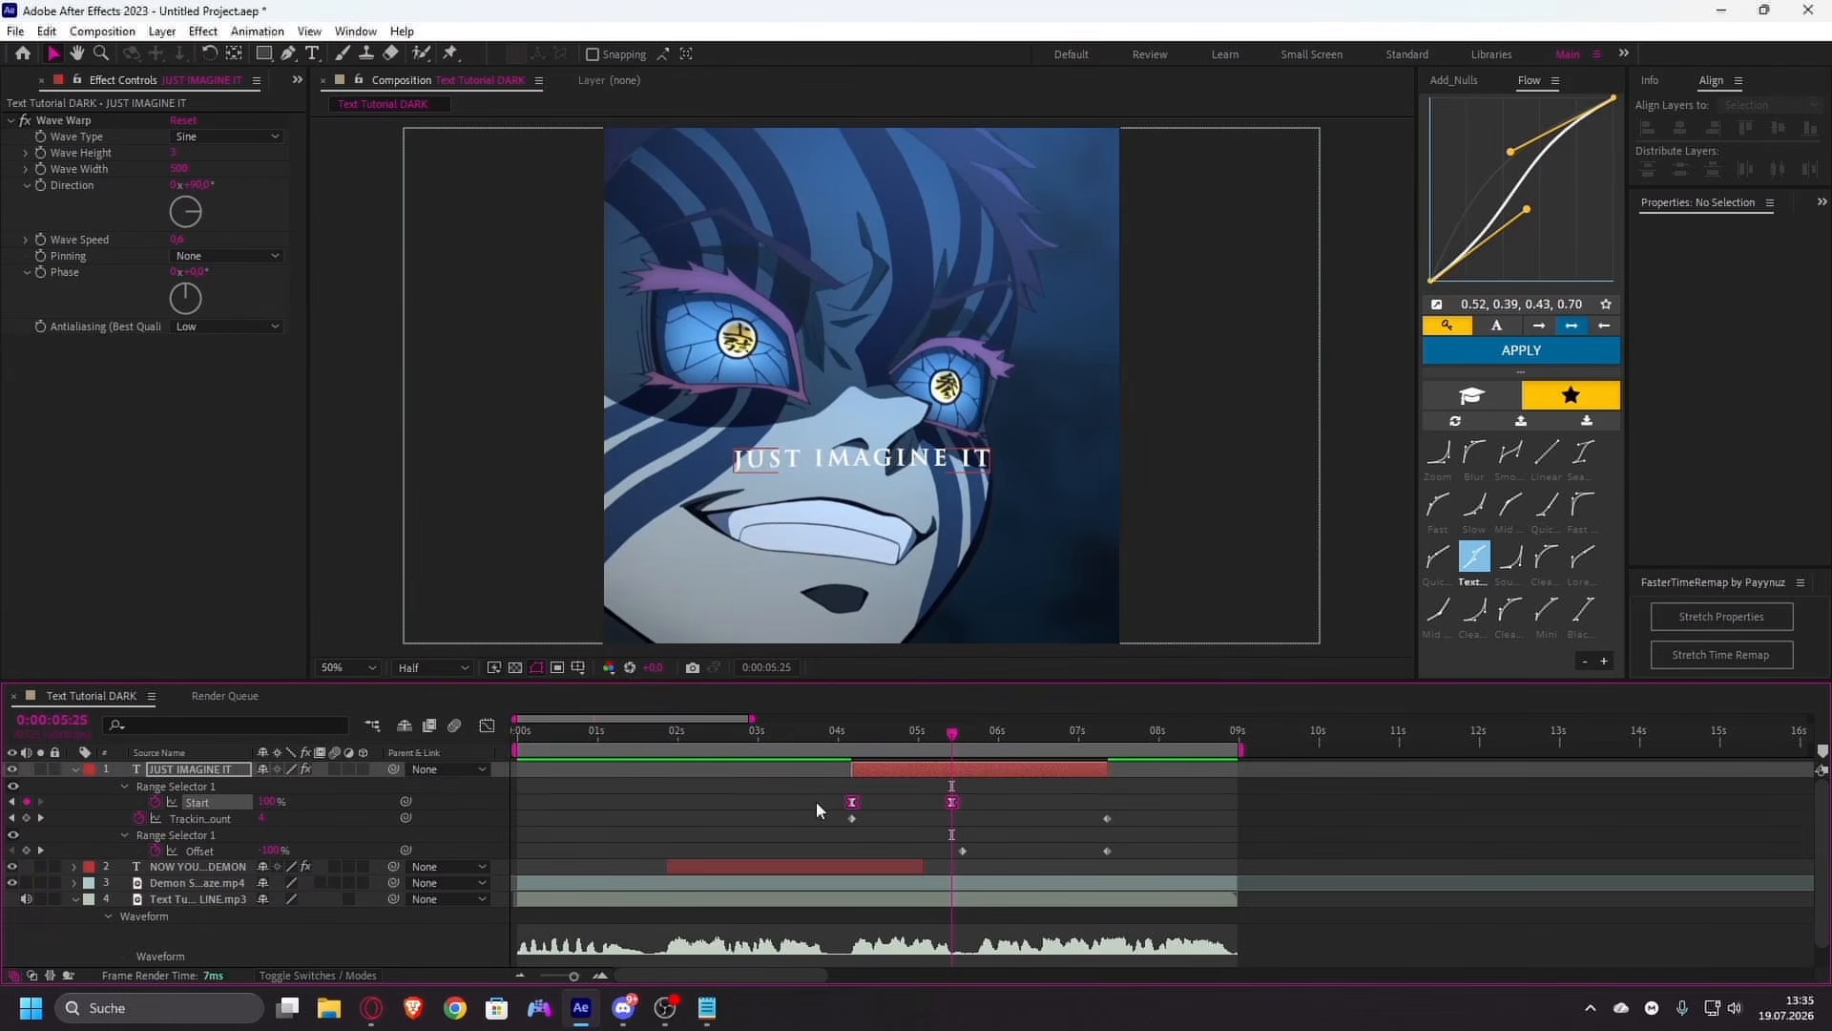
pyautogui.click(1472, 558)
pyautogui.click(1529, 351)
pyautogui.click(1005, 786)
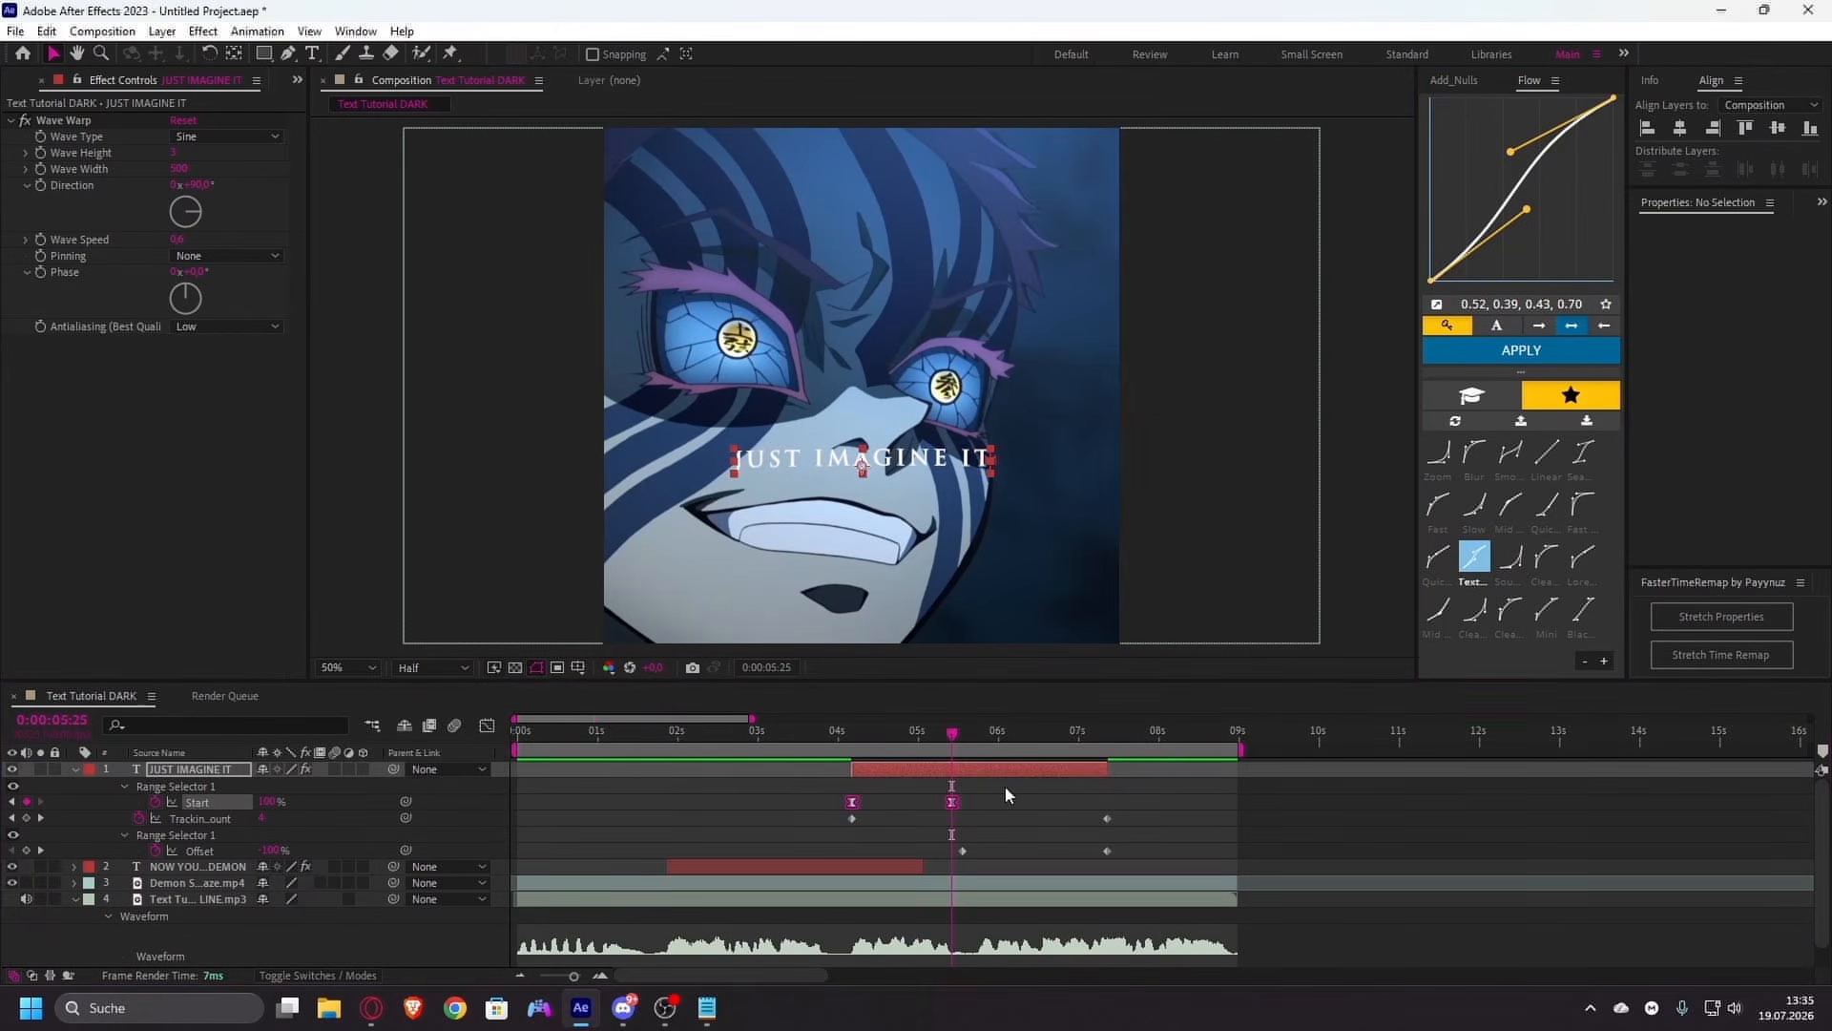
# - Play the composition from the beginning, and replay from about 0:00:05:28 to check the JUST IMAGINE IT fade-out against the voice waveform
pyautogui.moveTo(936, 725); pyautogui.dragTo(557, 779)
pyautogui.press('space')
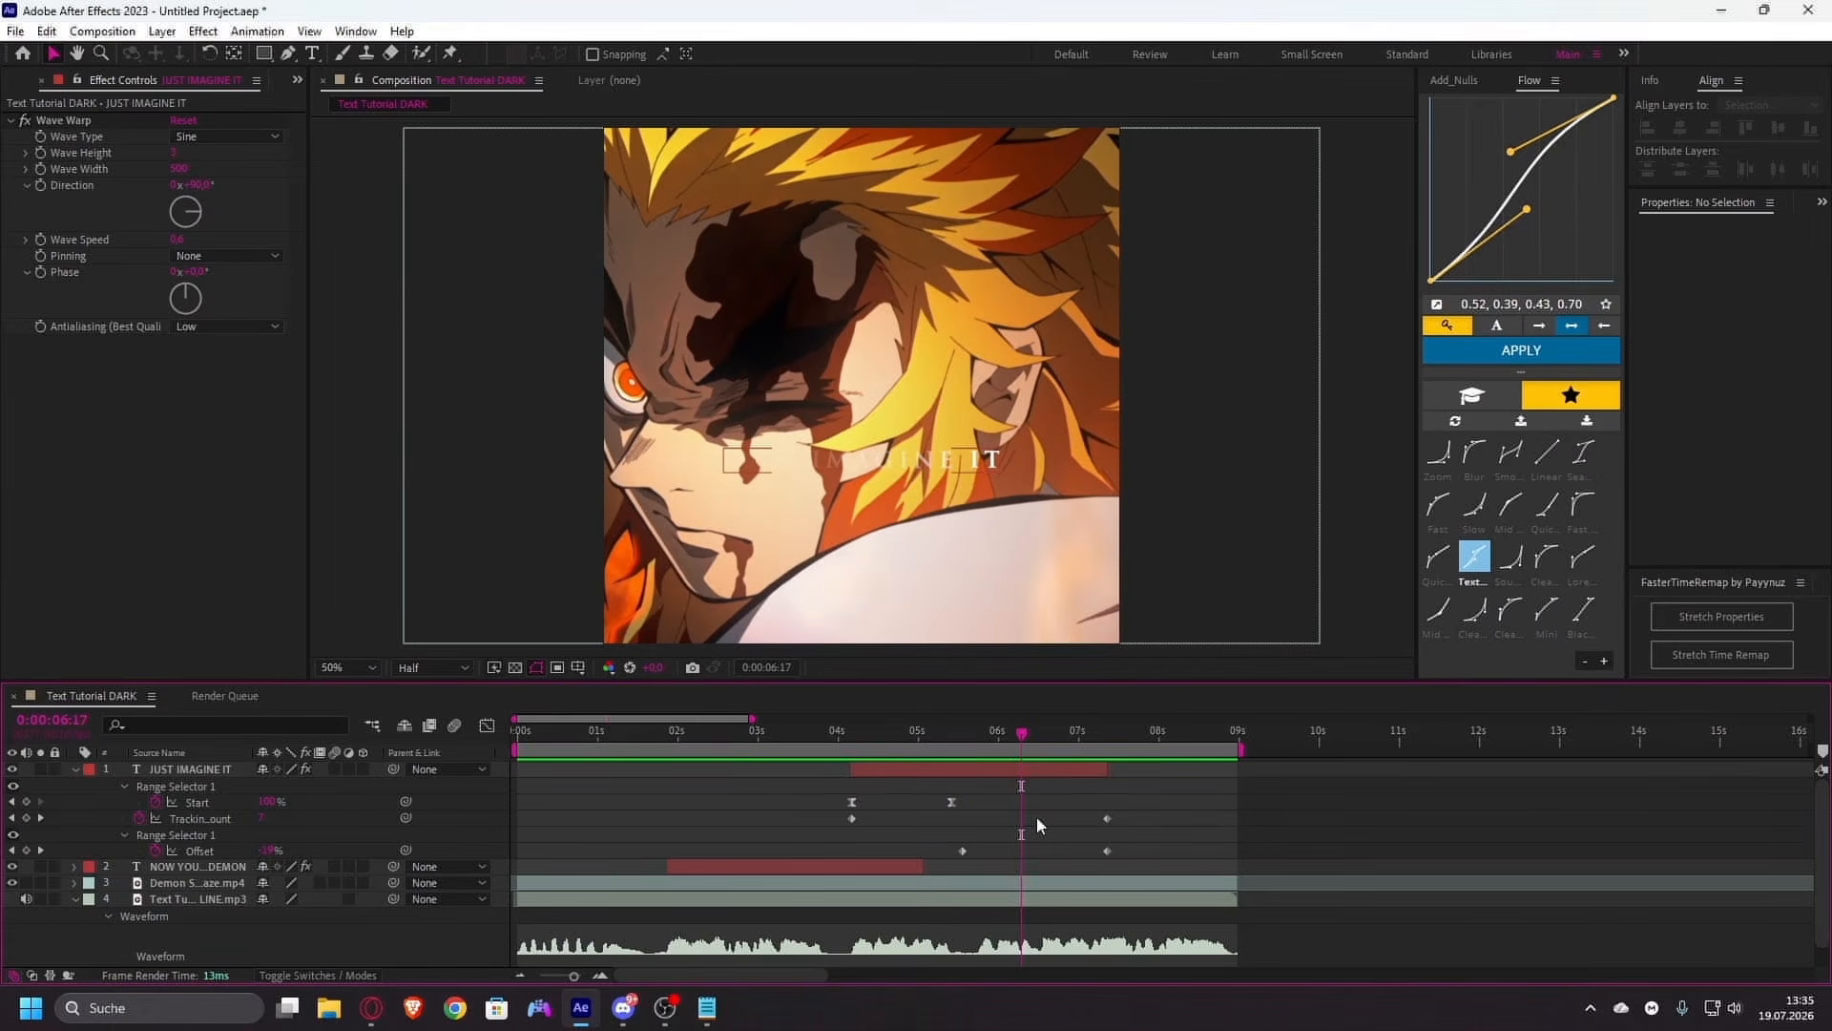
pyautogui.scroll(-1, 1036, 818)
pyautogui.scroll(1, 1034, 815)
pyautogui.click(1033, 769)
pyautogui.moveTo(1033, 738); pyautogui.dragTo(1047, 781)
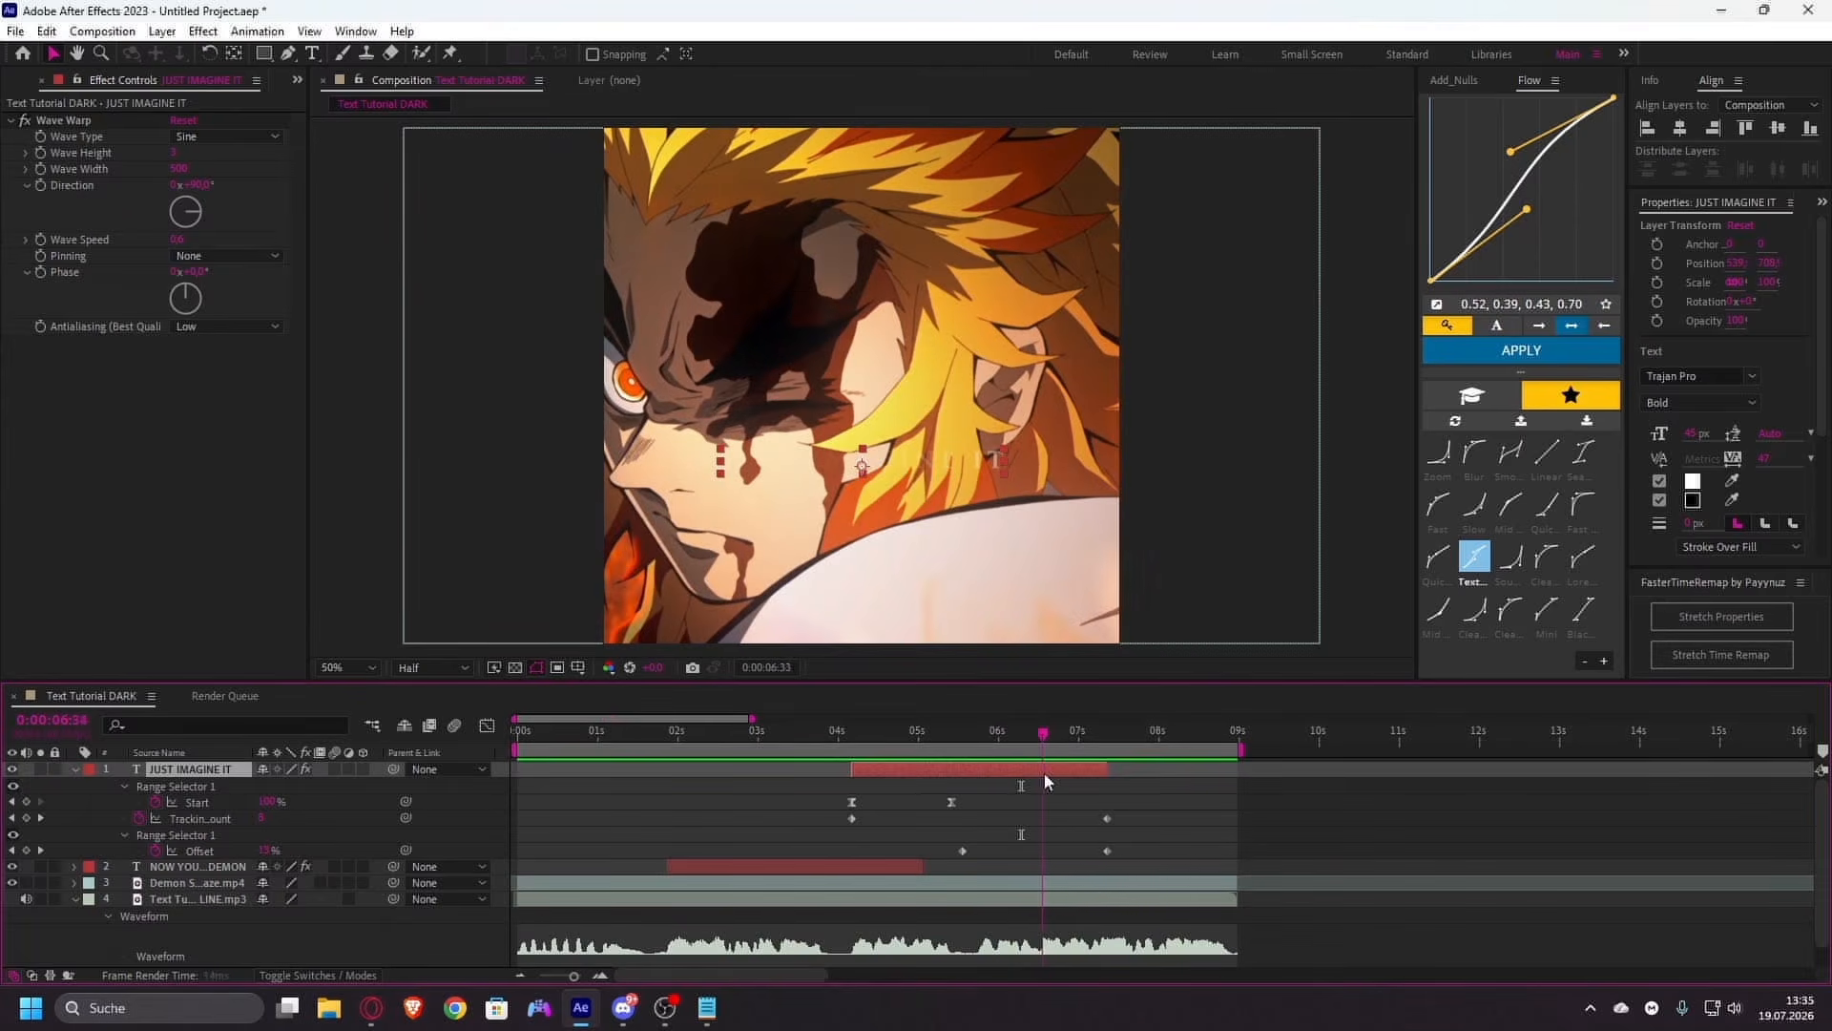
pyautogui.scroll(-1, 1042, 829)
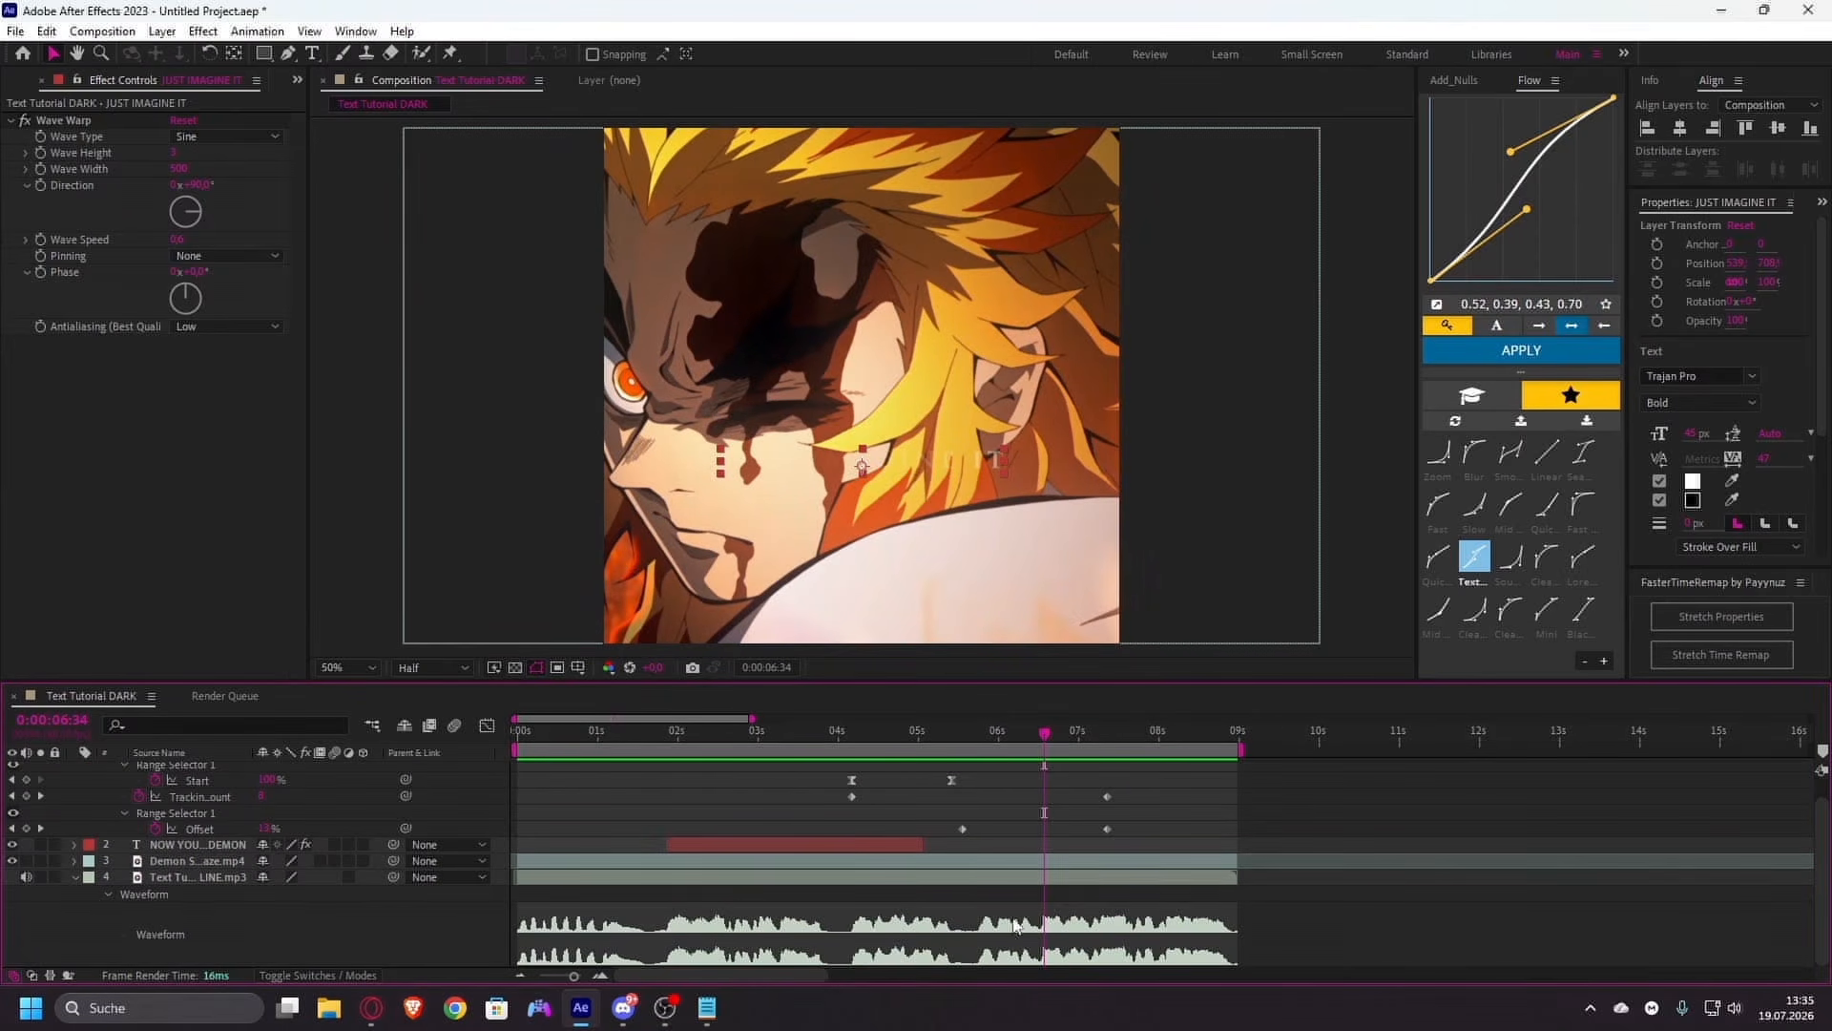
pyautogui.moveTo(975, 911); pyautogui.dragTo(1137, 965)
pyautogui.scroll(1, 1075, 907)
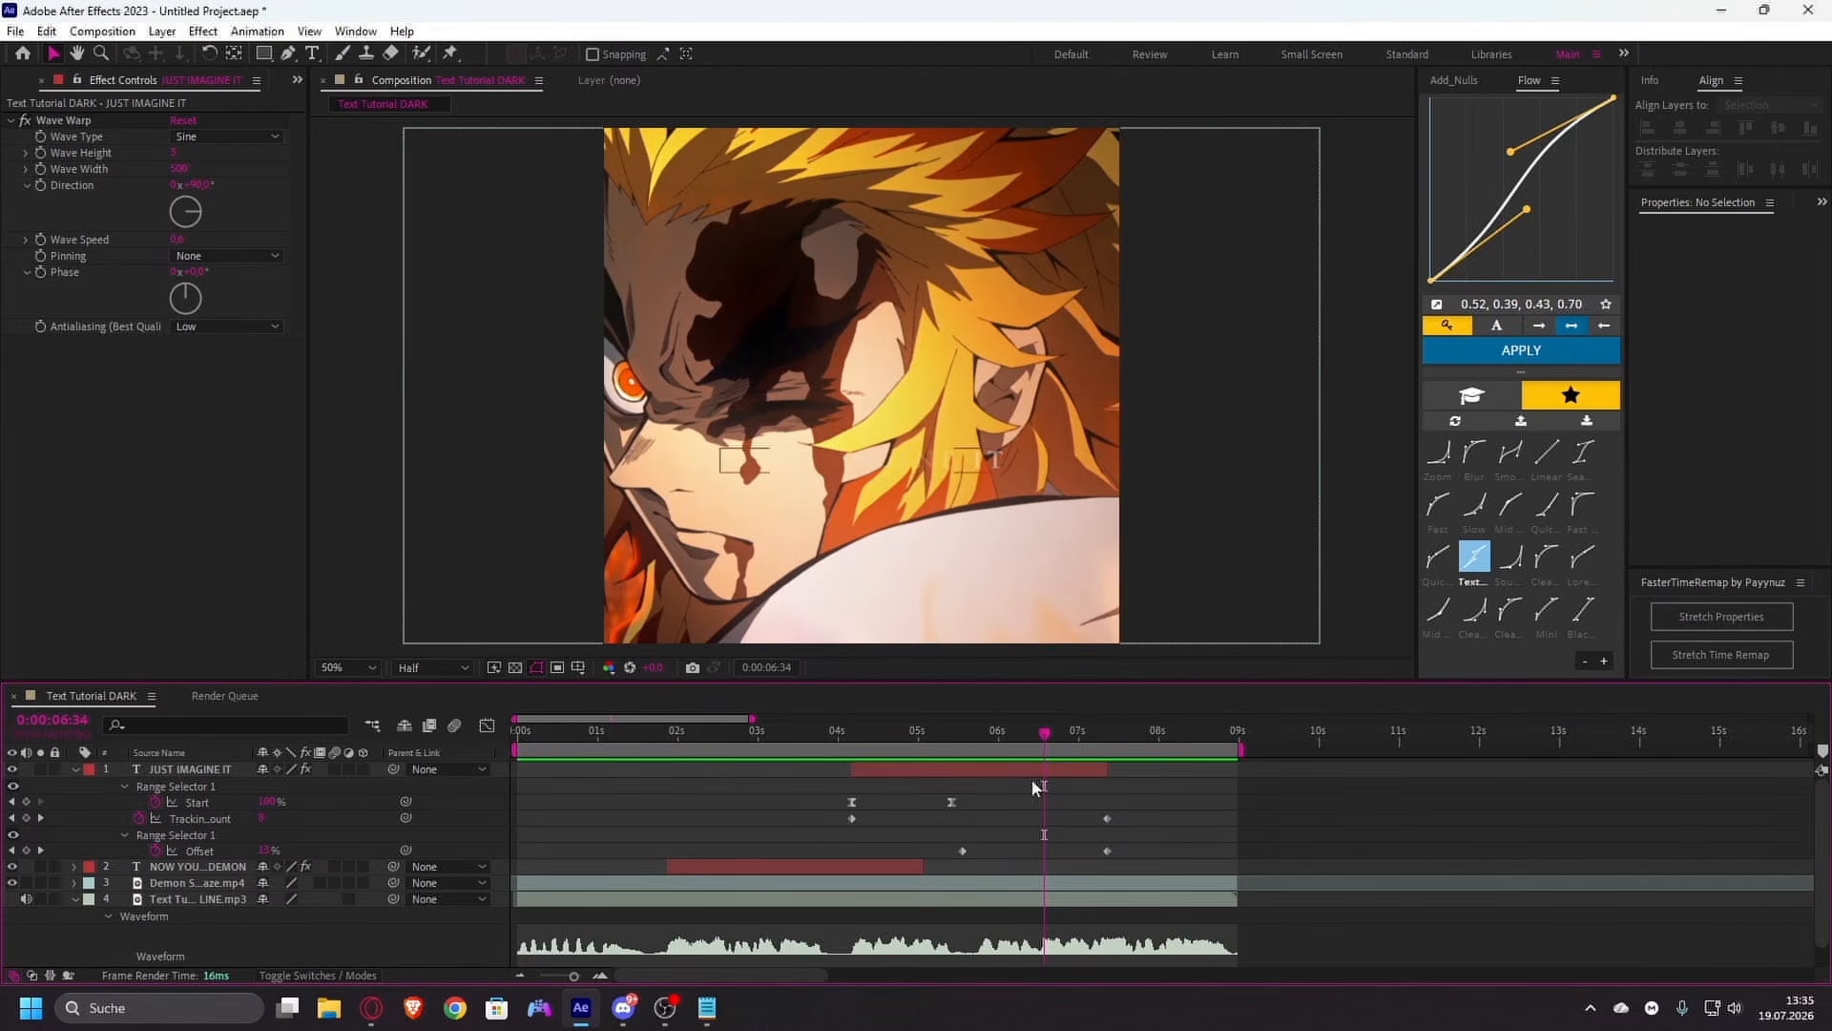
pyautogui.moveTo(1013, 737); pyautogui.dragTo(955, 758)
pyautogui.press('space')
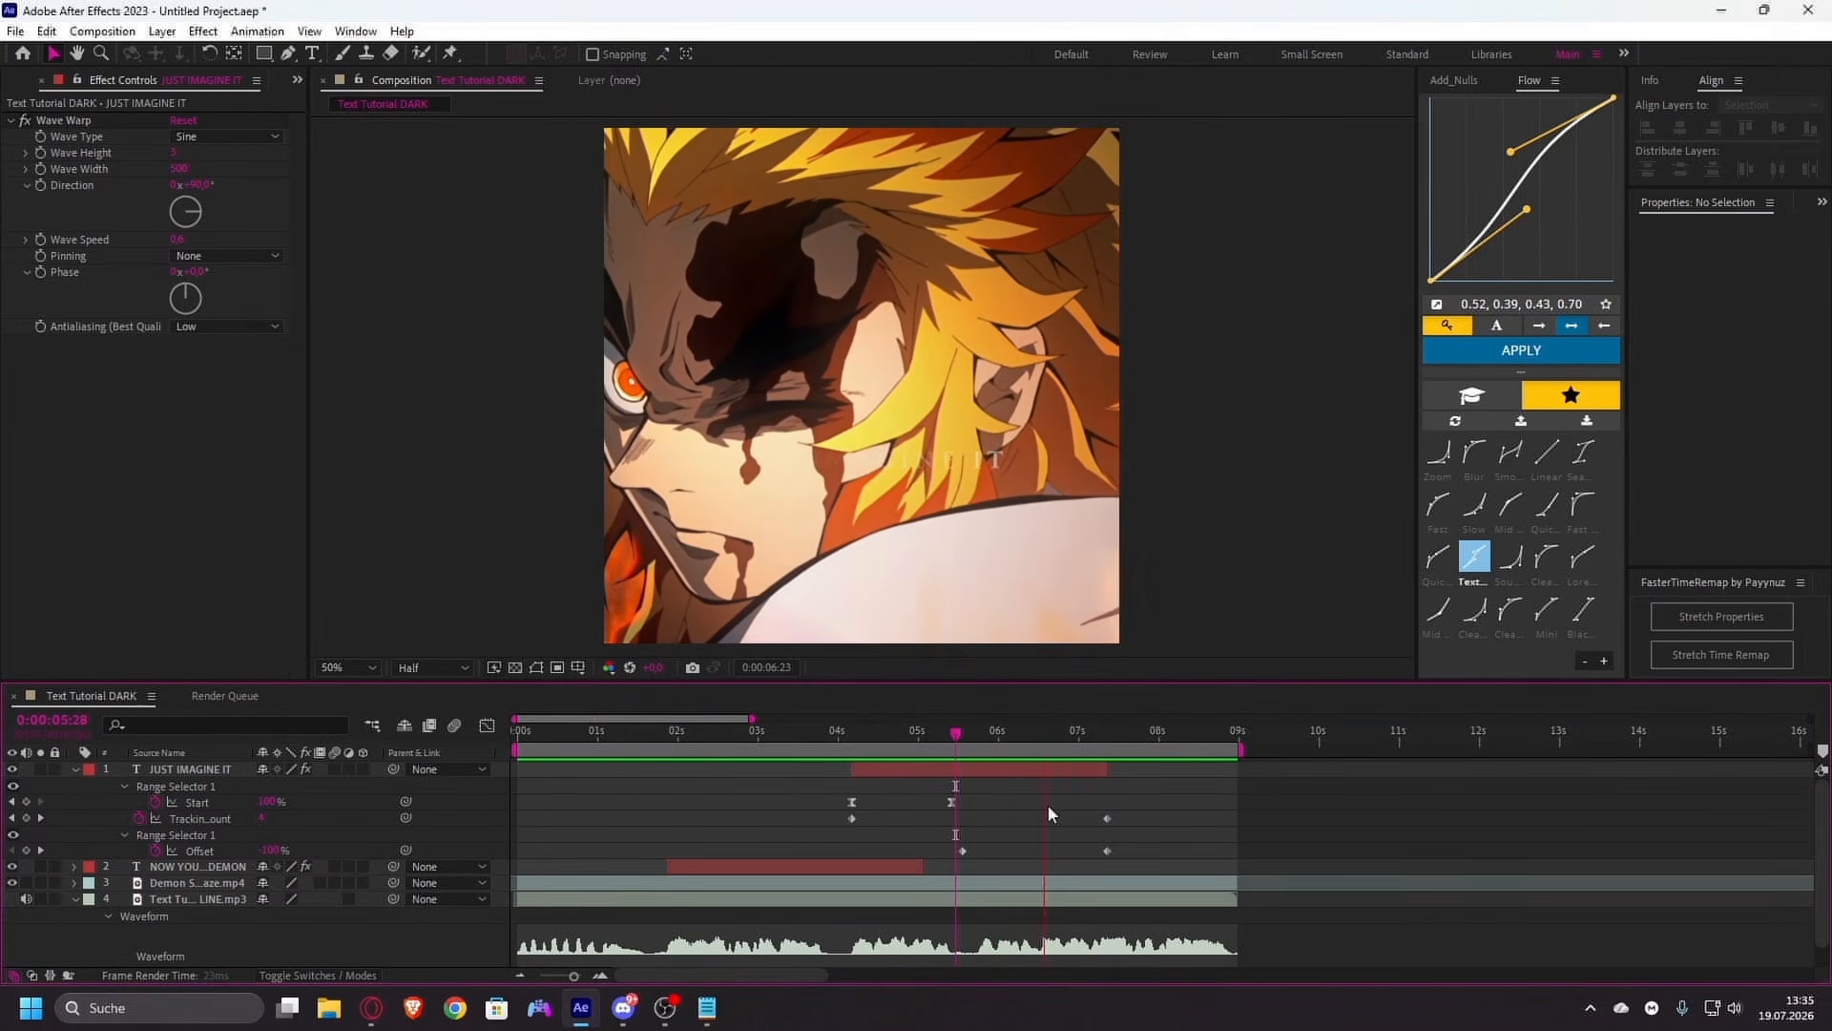
# - Compare the second text's keyframes with the voice waveform around 0:00:04:51, and collapse the JUST IMAGINE IT layer's keyframed properties
pyautogui.click(906, 733)
pyautogui.scroll(-1, 987, 826)
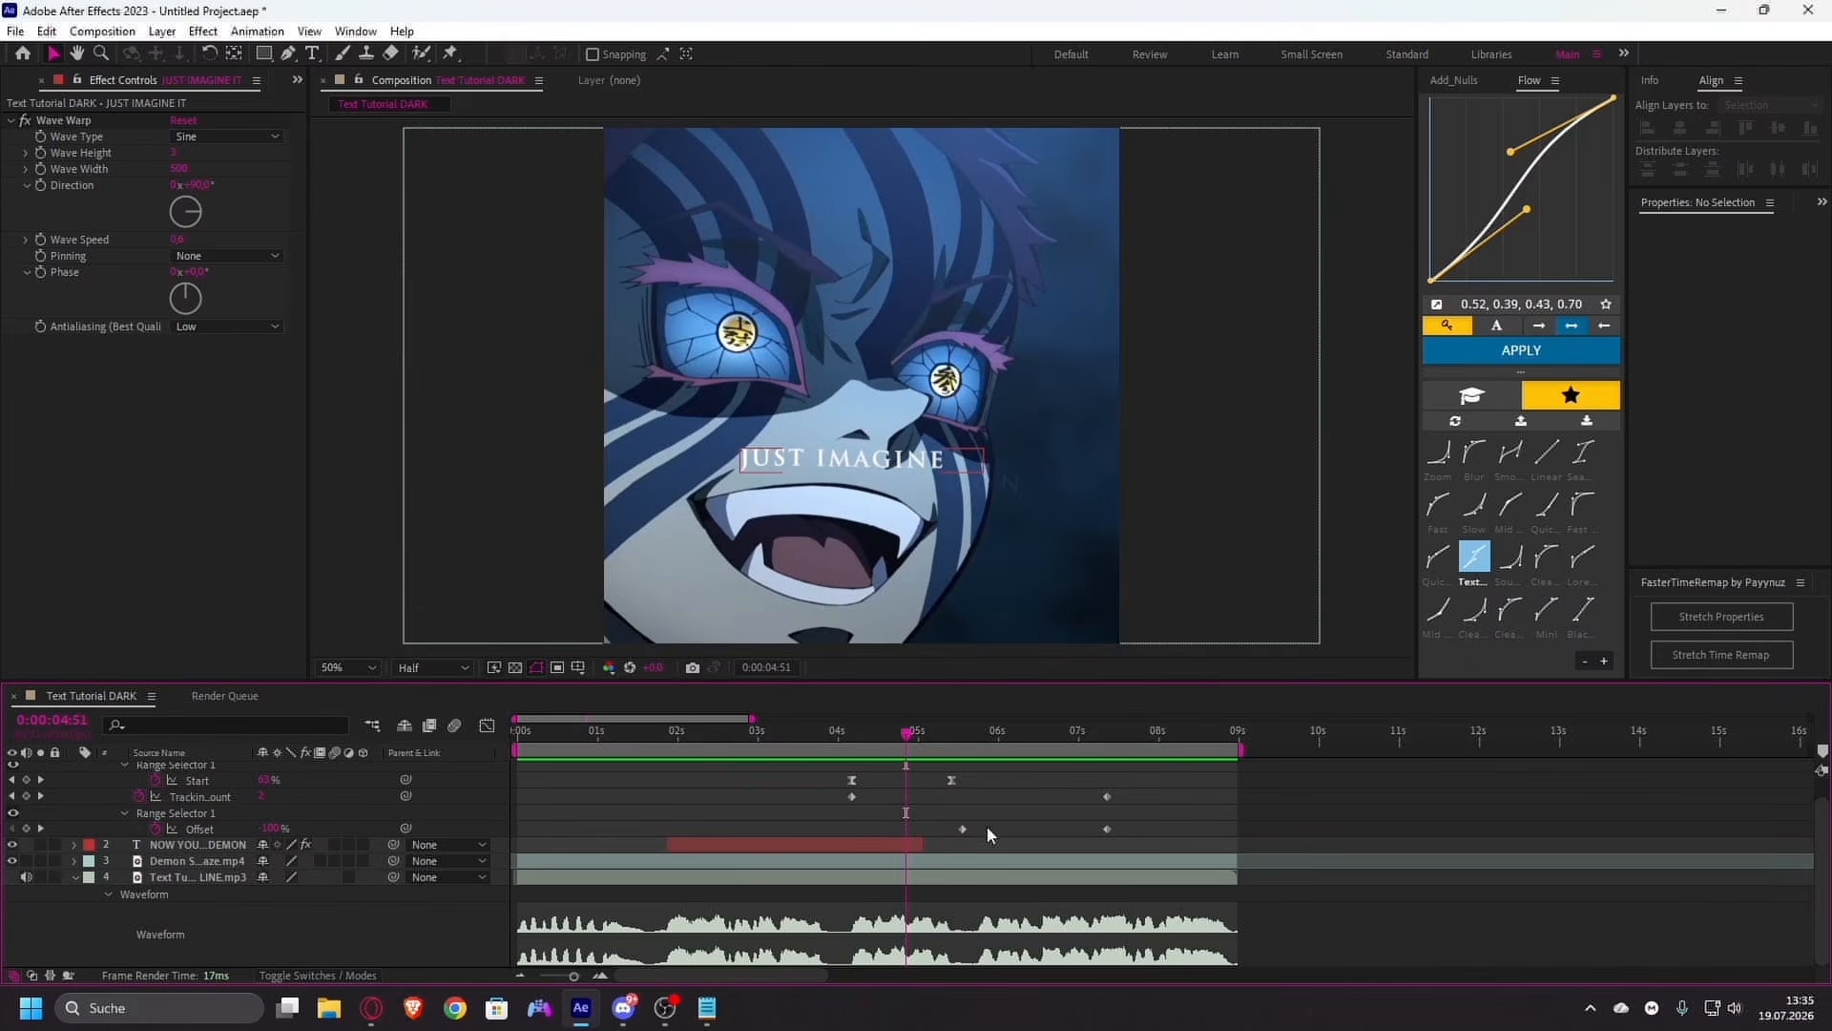
pyautogui.scroll(1, 986, 826)
pyautogui.scroll(-1, 1010, 811)
pyautogui.moveTo(965, 897); pyautogui.dragTo(1296, 981)
pyautogui.scroll(1, 1014, 810)
pyautogui.click(1012, 764)
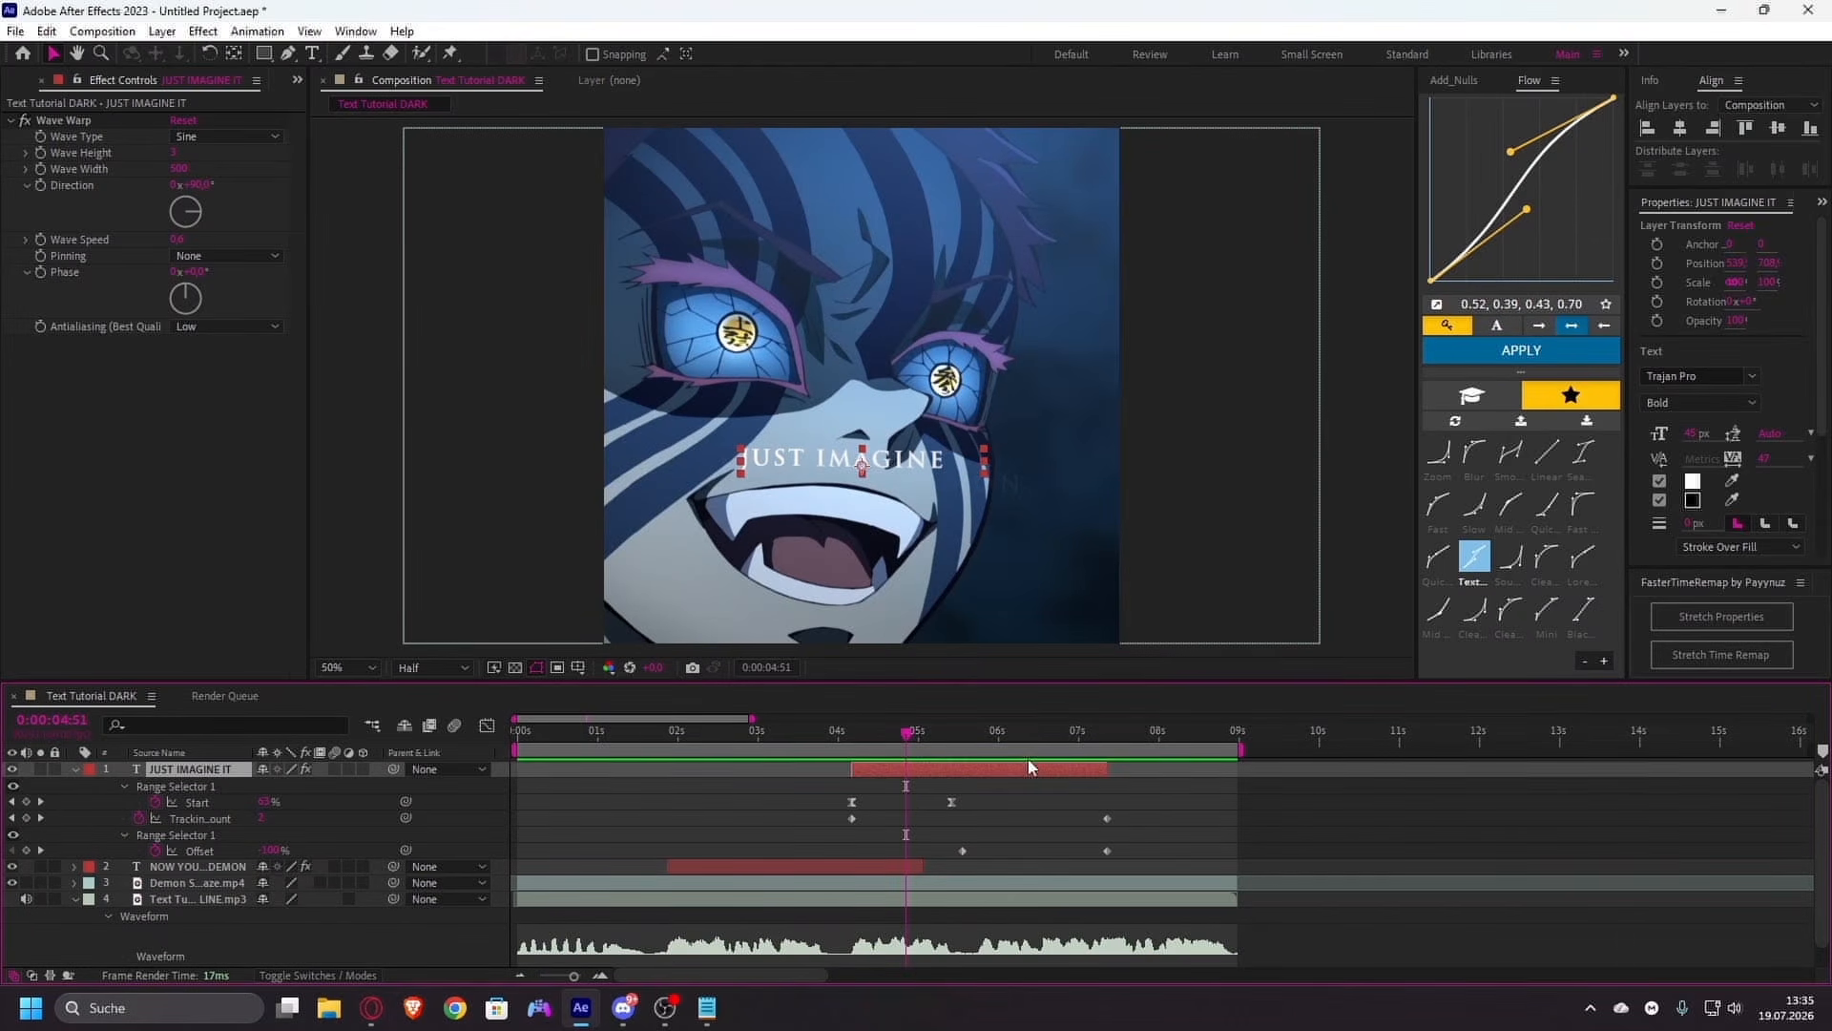
pyautogui.press('u')
pyautogui.click(977, 788)
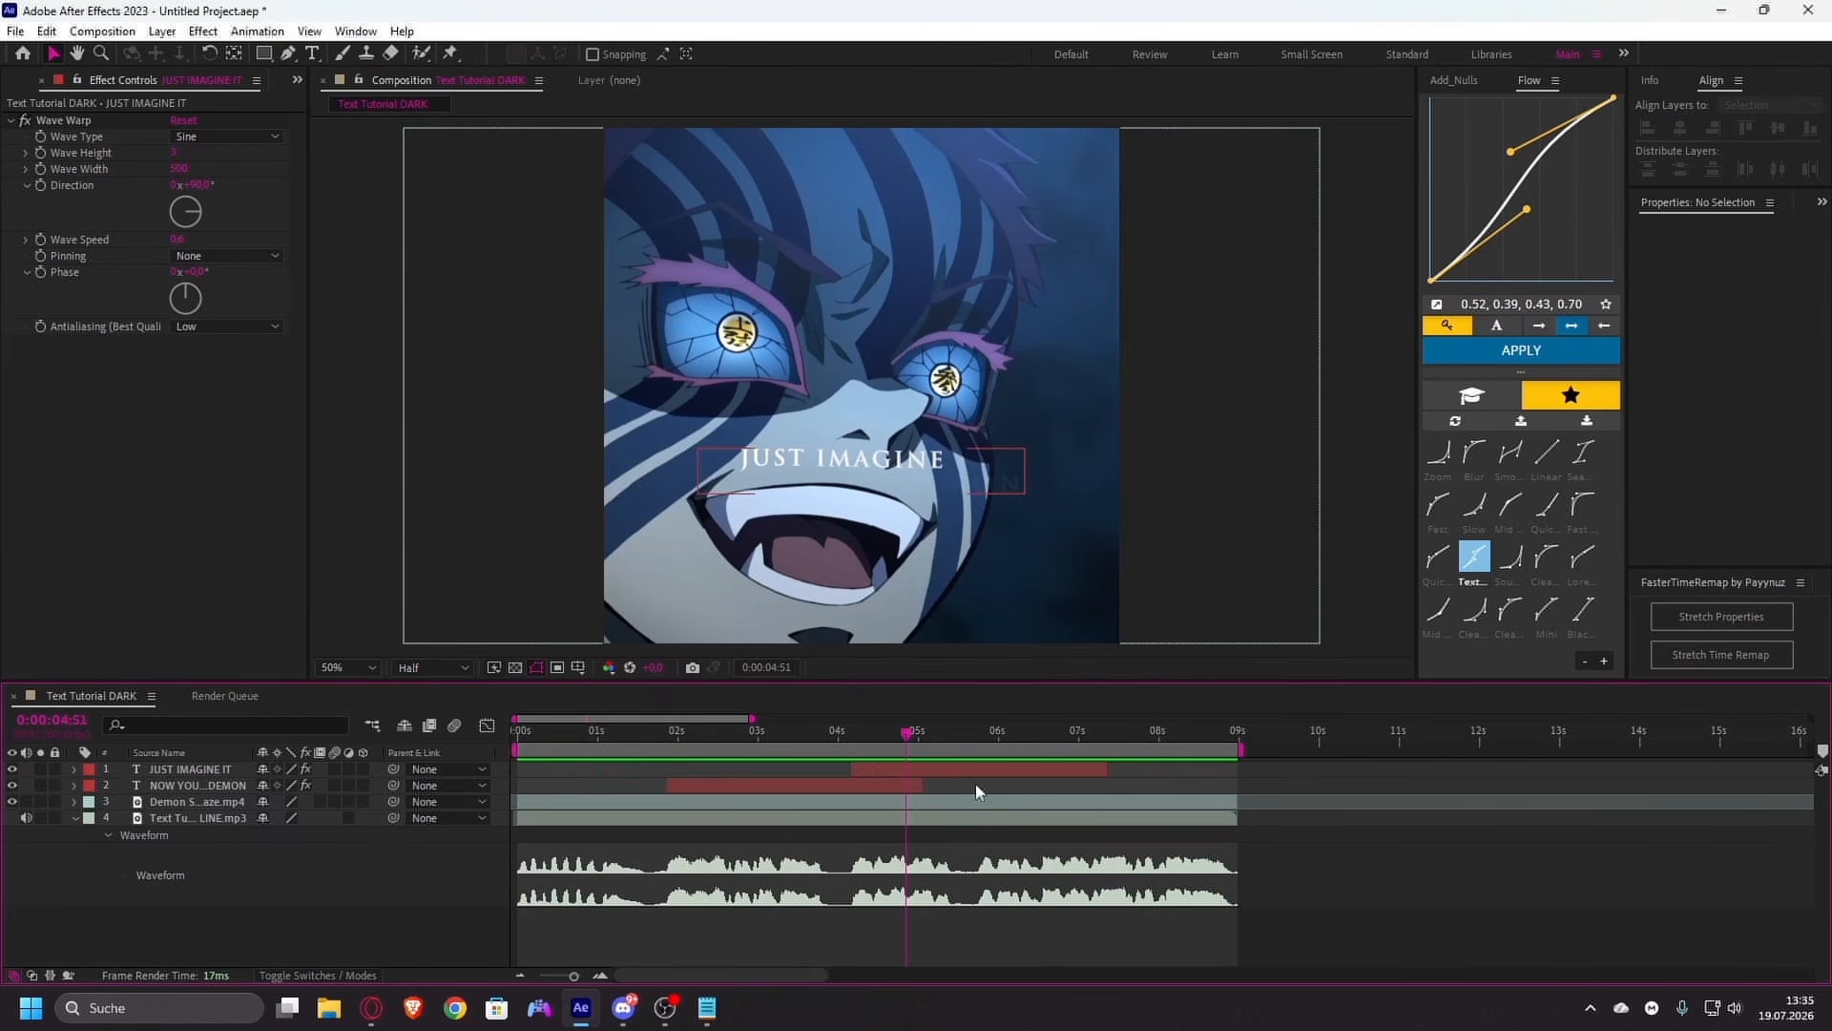
# - Scrub through both text layers to examine how their words fade in and out, ending at 0:00:03:43
pyautogui.scroll(-2, 893, 740)
pyautogui.scroll(2, 786, 740)
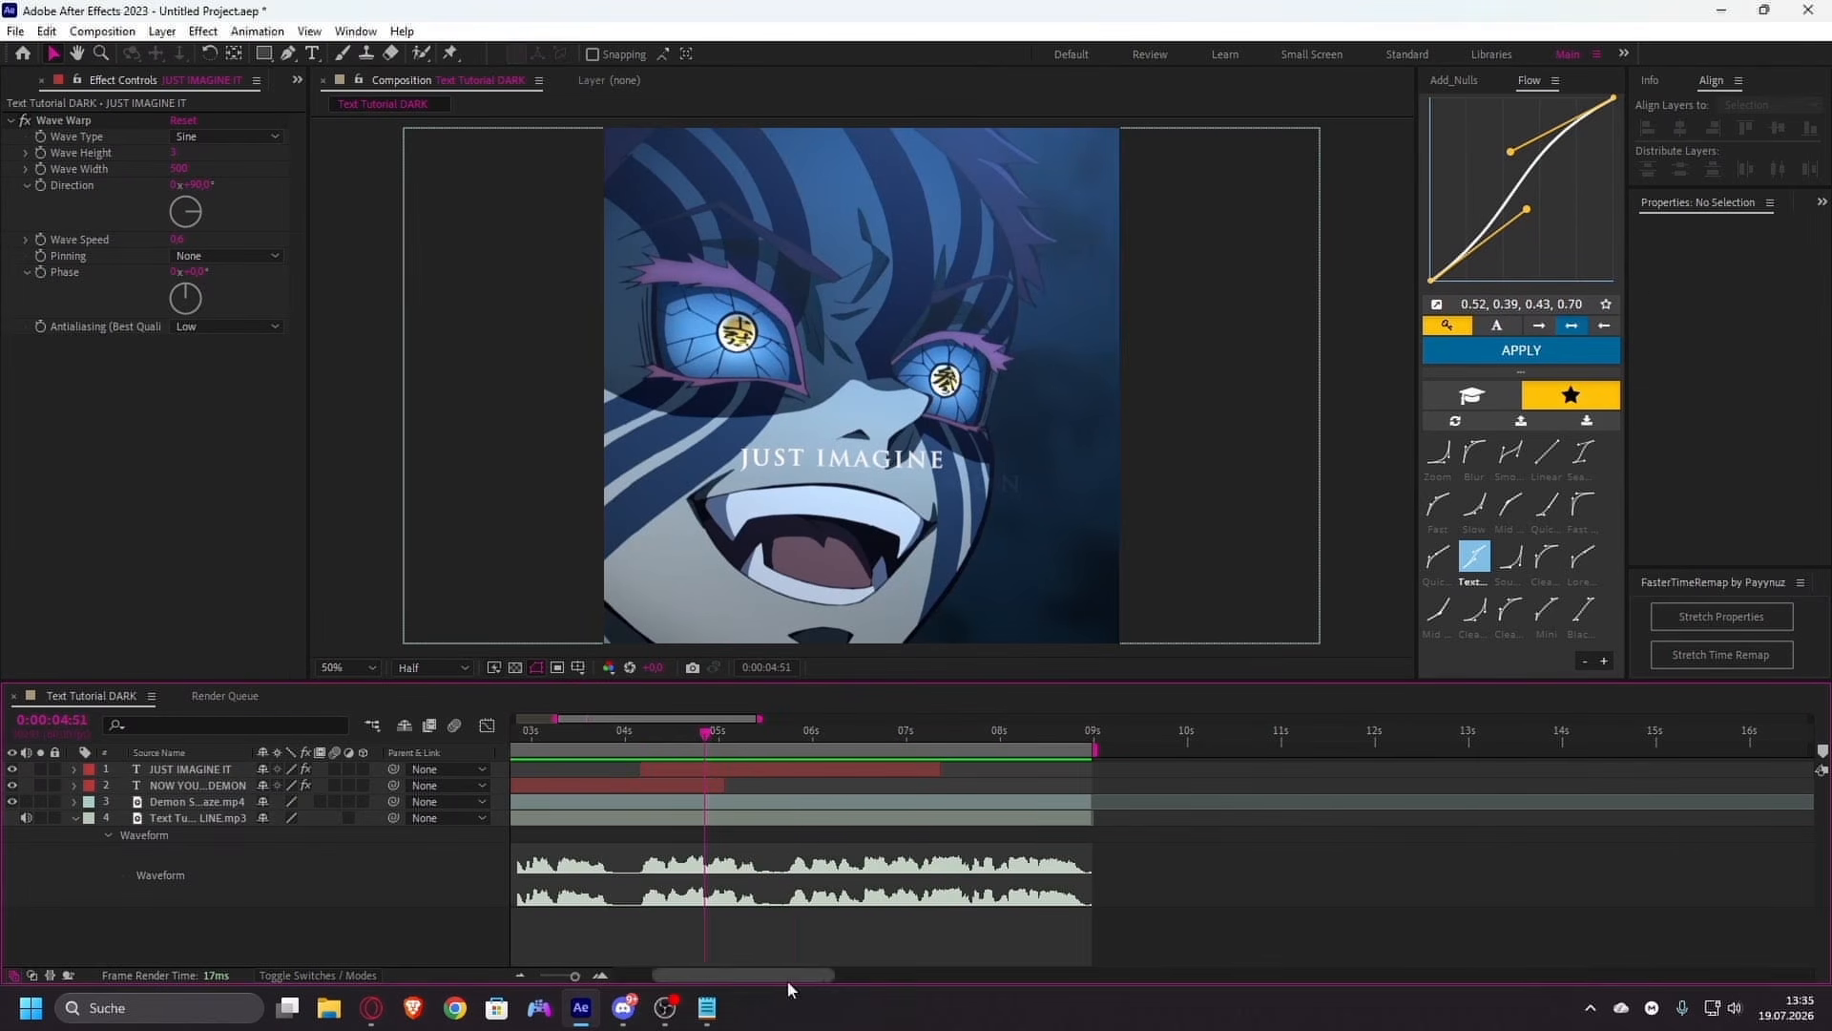
pyautogui.moveTo(788, 974); pyautogui.dragTo(751, 974)
pyautogui.moveTo(962, 733); pyautogui.dragTo(1054, 771)
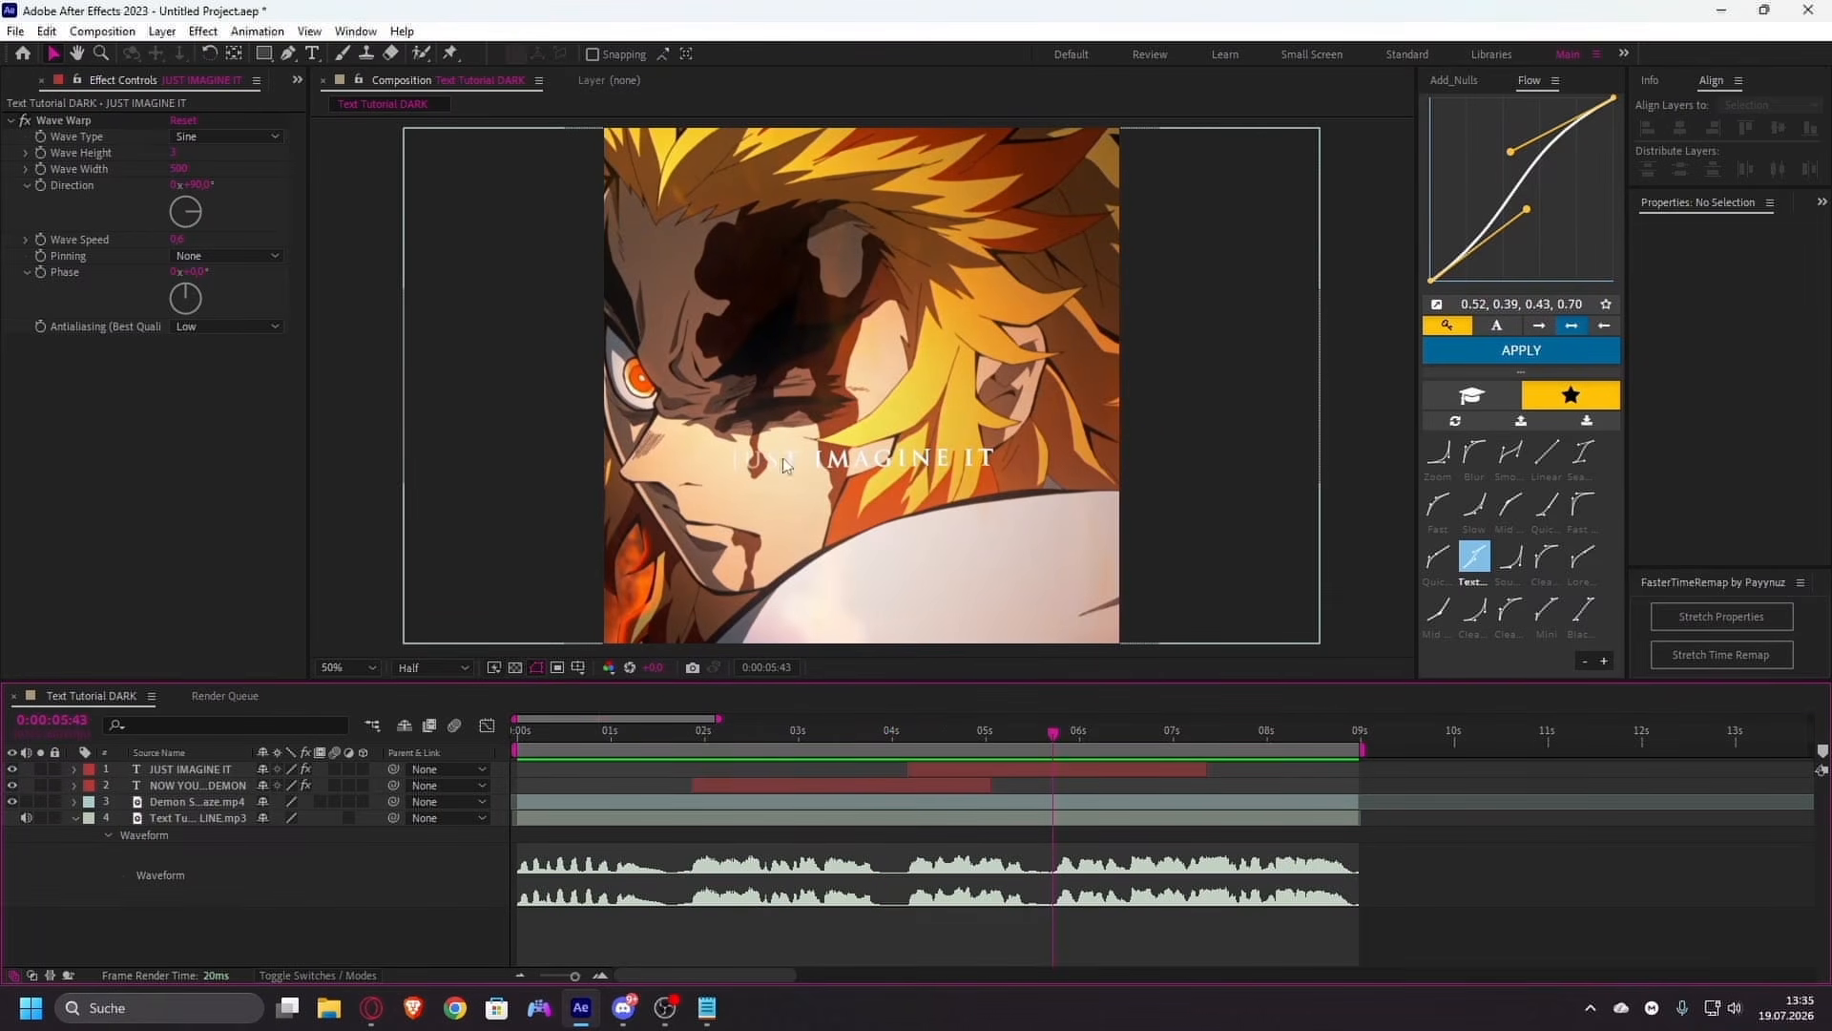
pyautogui.moveTo(964, 734); pyautogui.dragTo(864, 748)
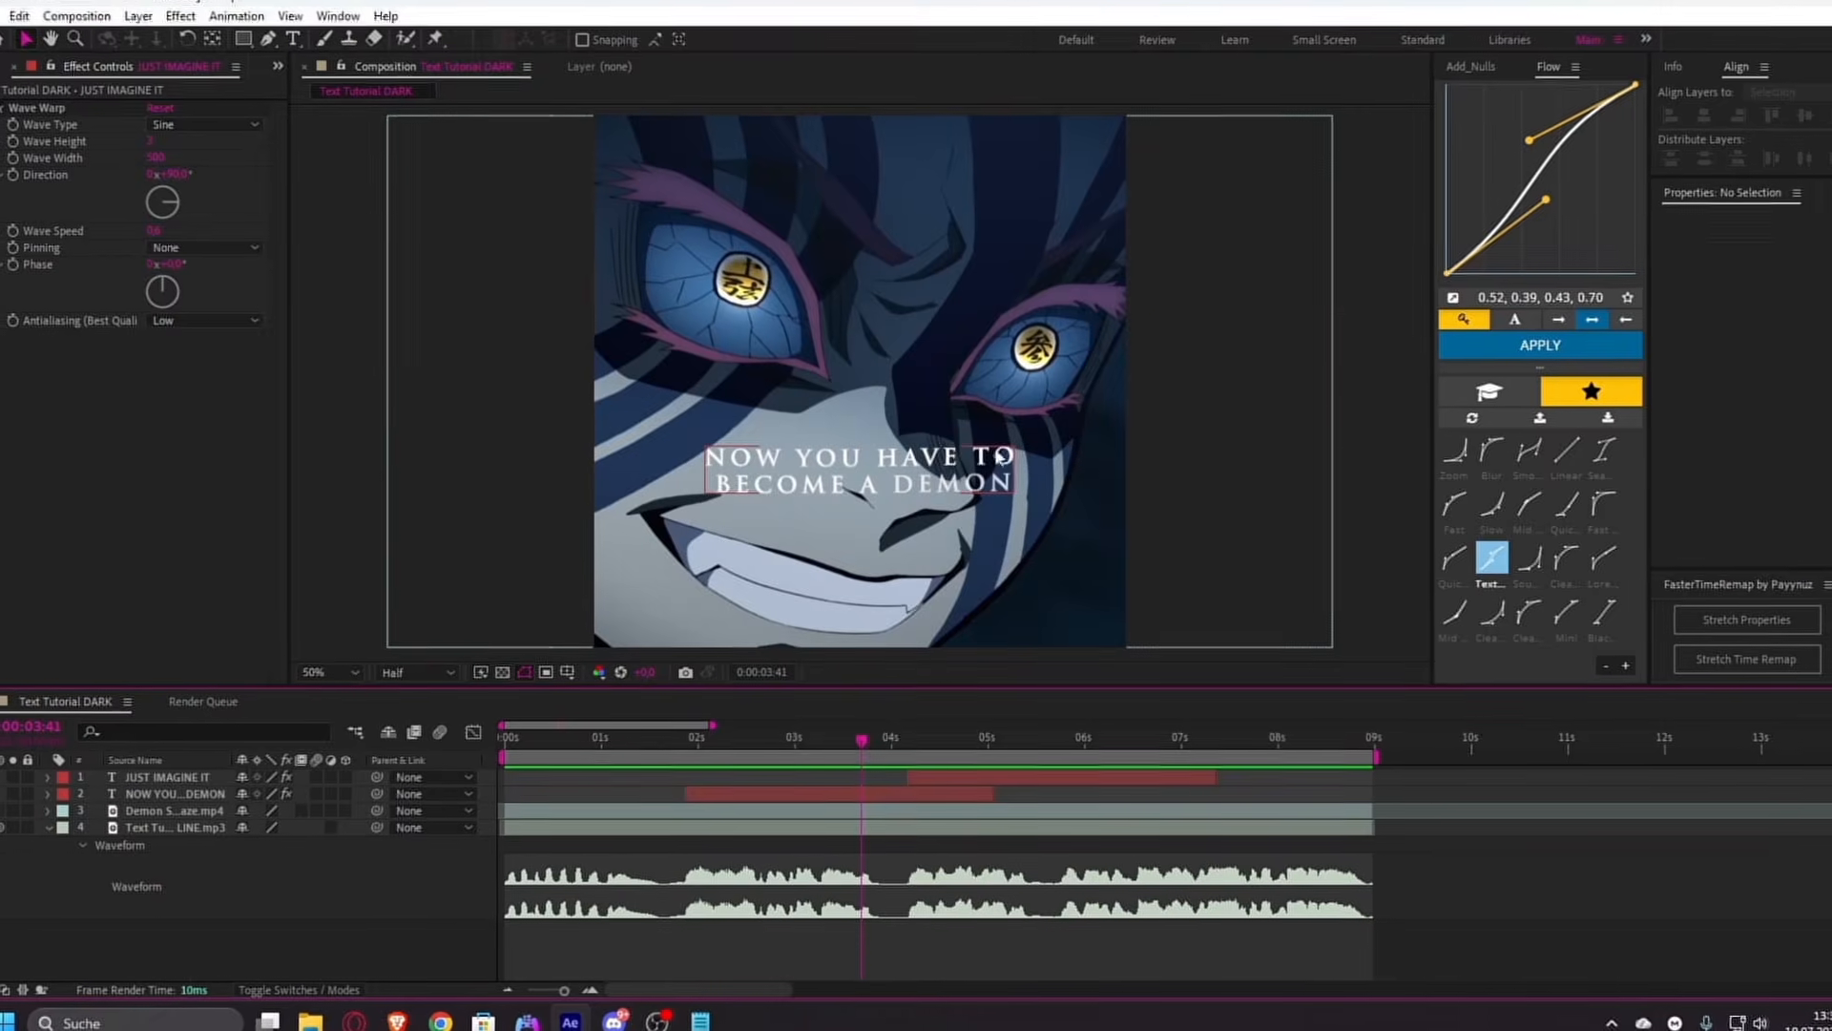
pyautogui.moveTo(886, 754); pyautogui.dragTo(685, 862)
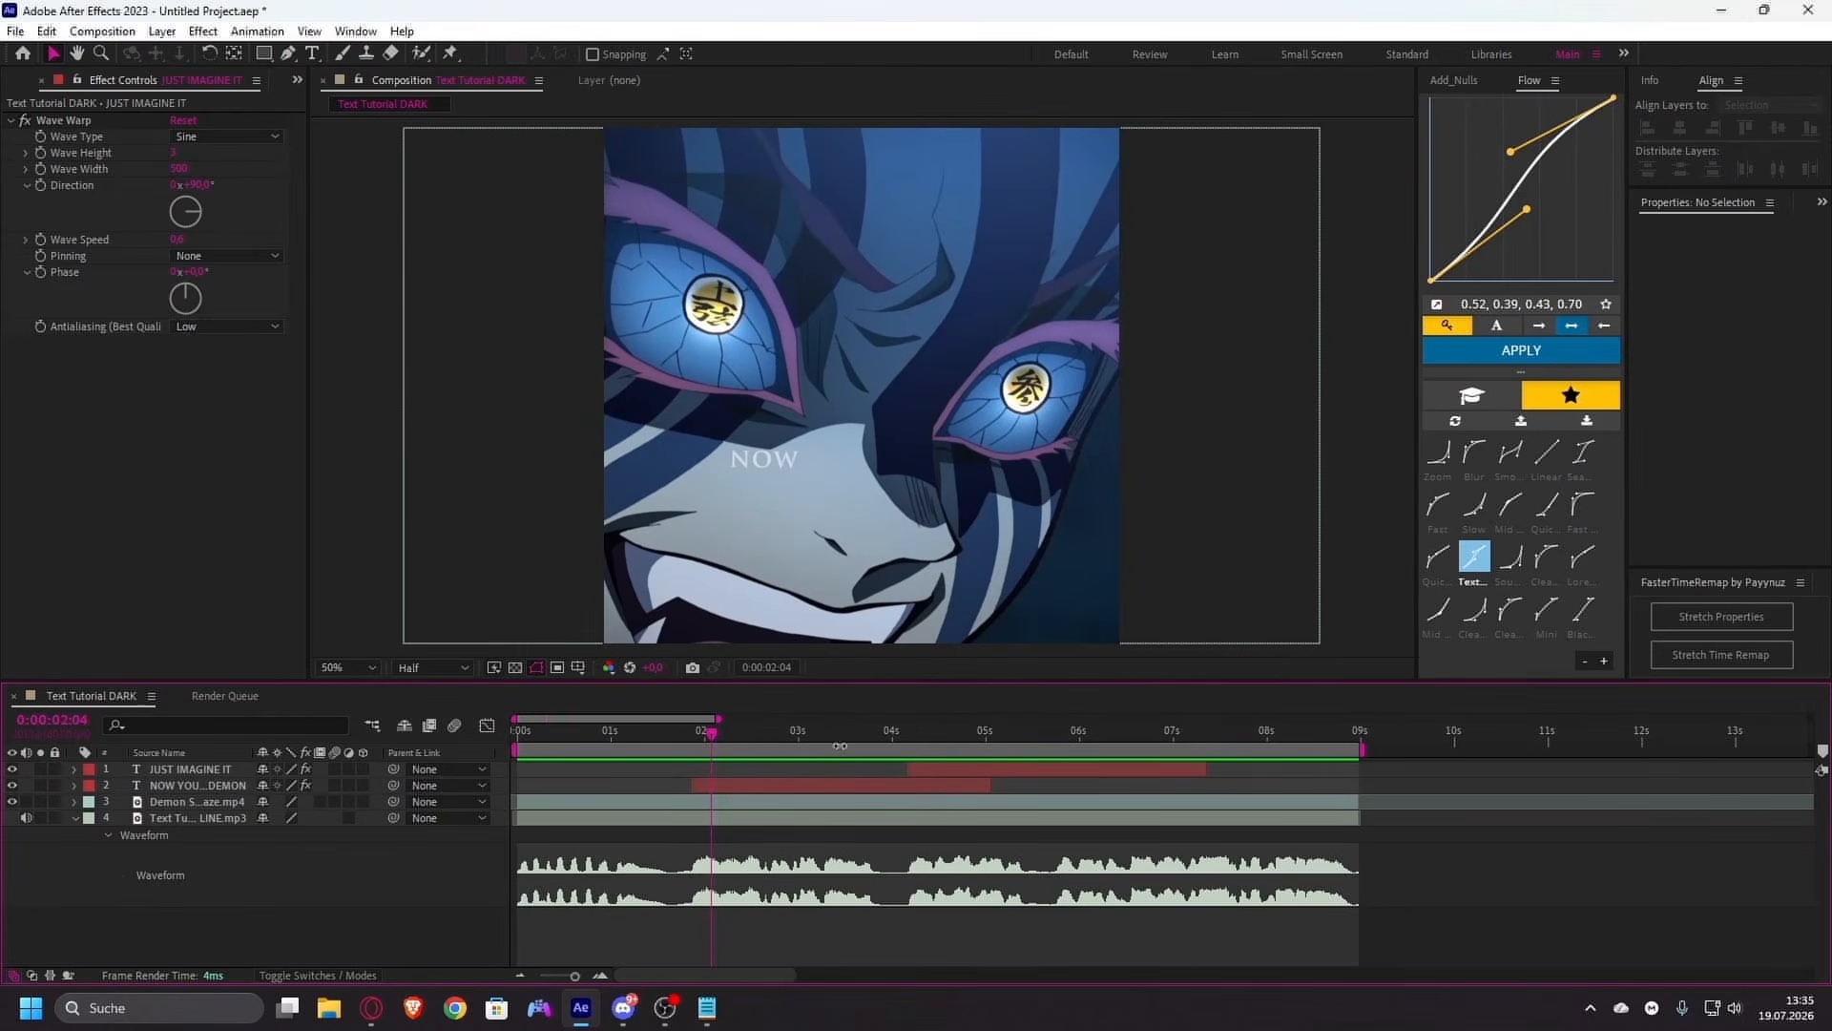
pyautogui.moveTo(778, 744); pyautogui.dragTo(869, 783)
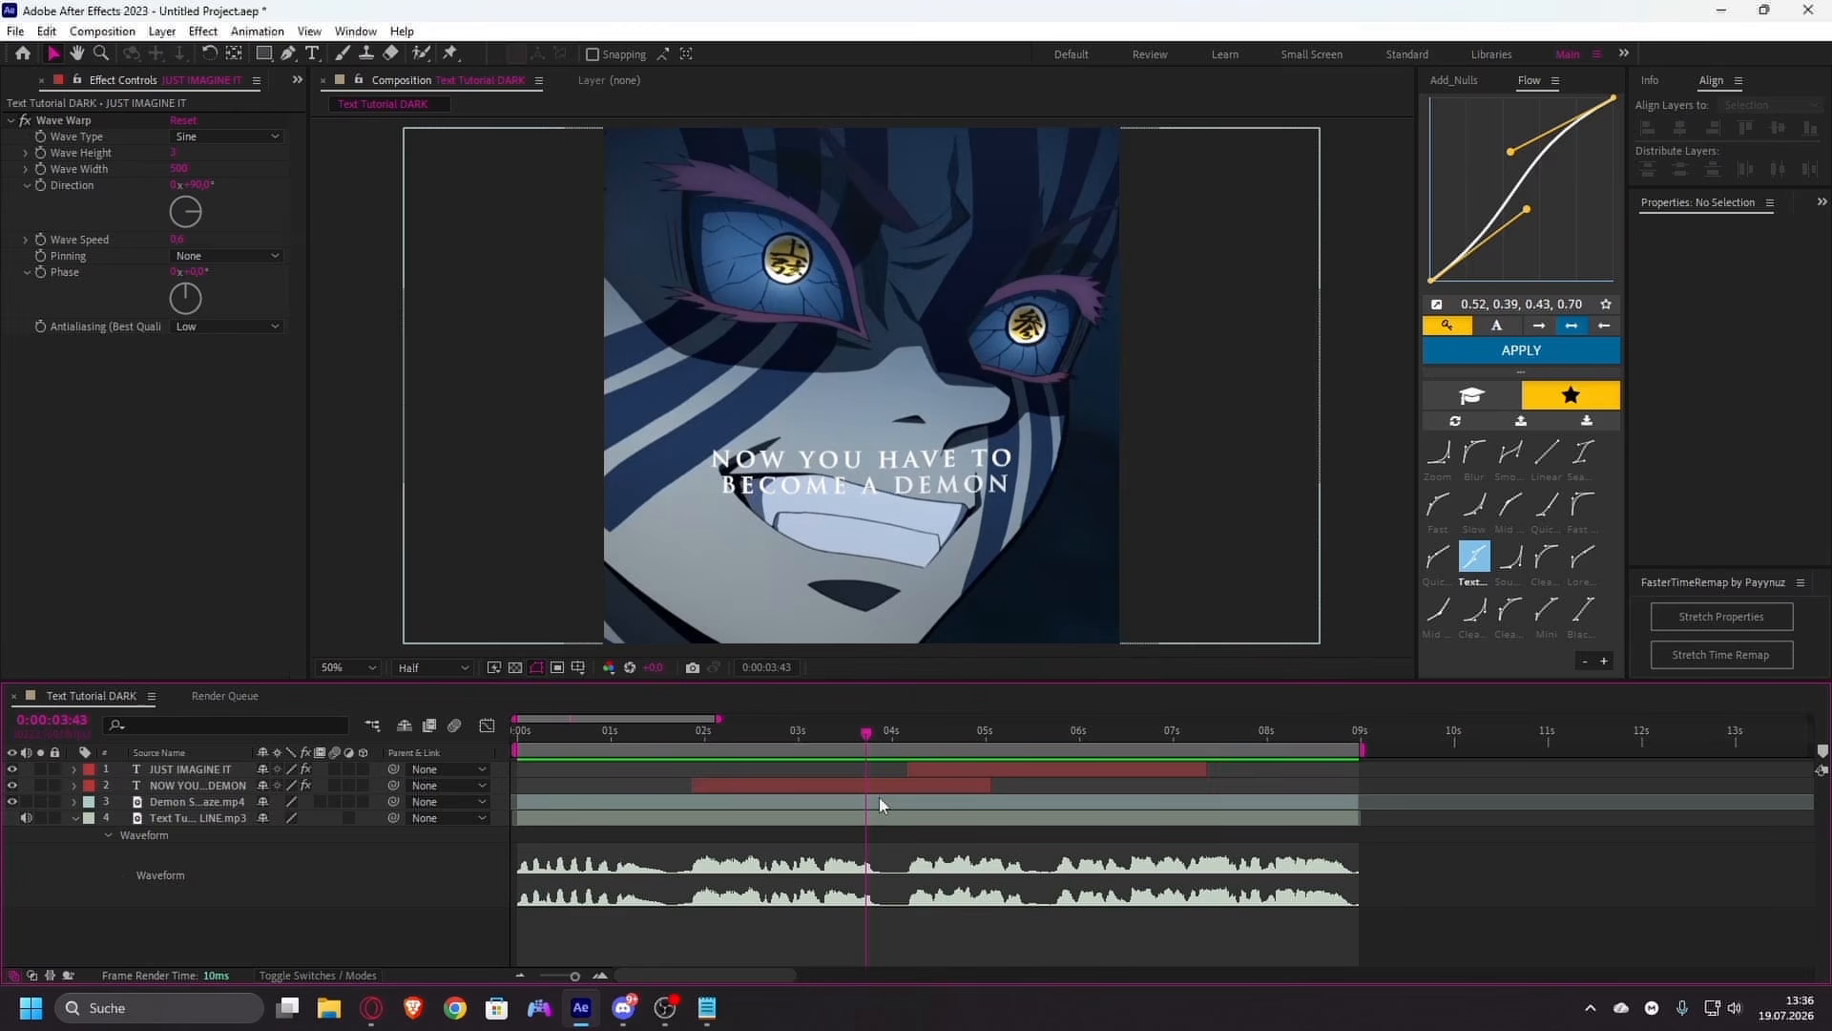
# - Apply the Glow For Texts 2 preset to the NOW YOU HAVE TO BECOME A DEMON layer and move Wave Warp below Drop Shadow 2
pyautogui.click(860, 788)
pyautogui.hotkey('ctrl', 'space')
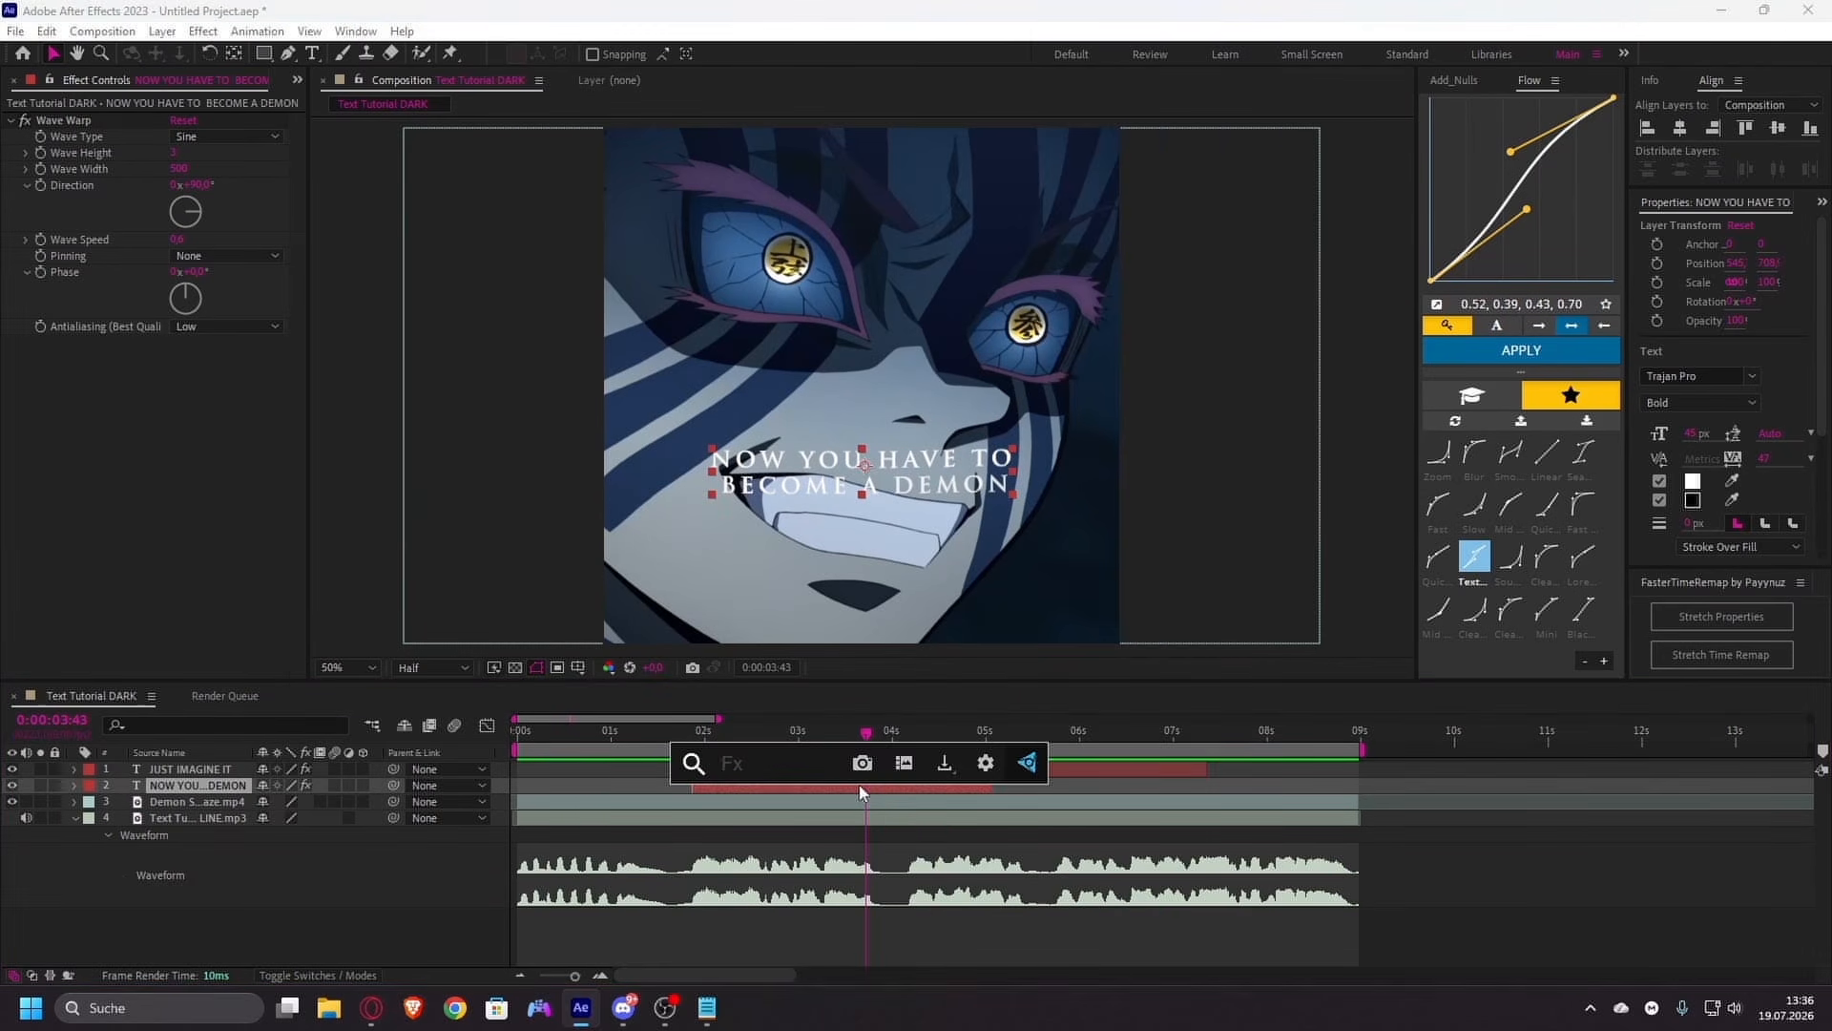
pyautogui.write('glow fx')
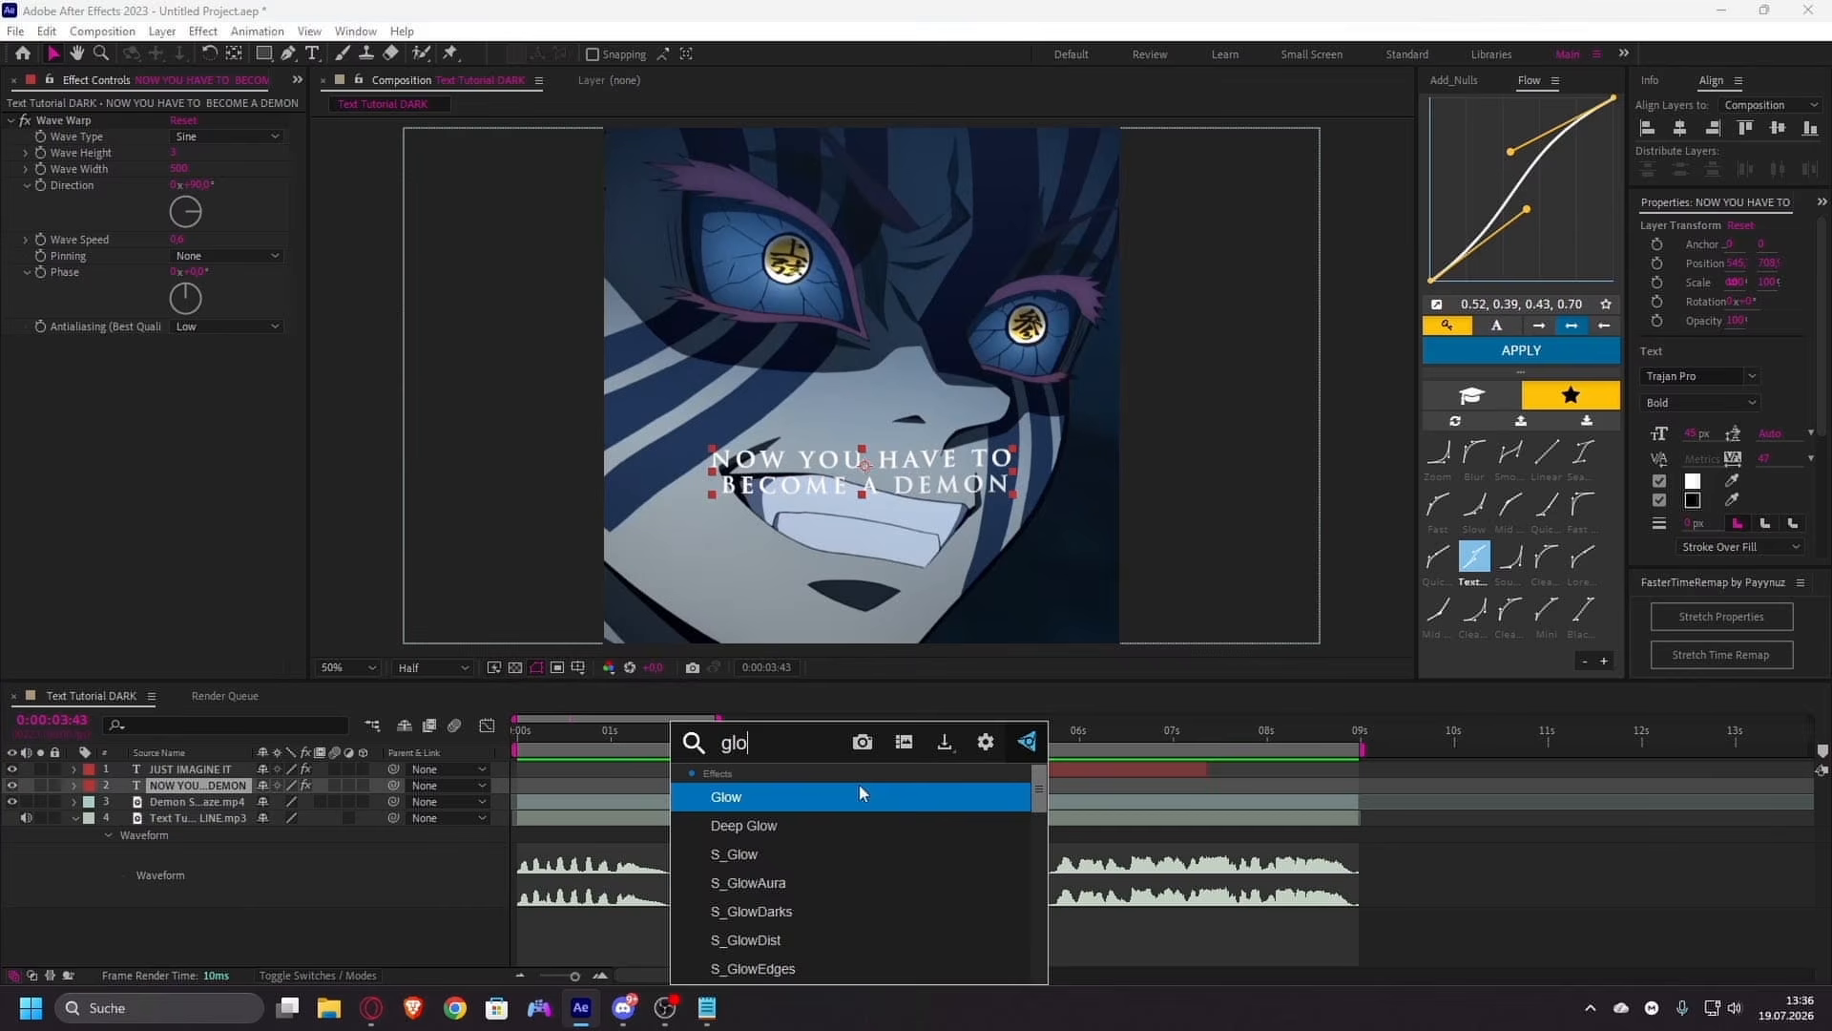
pyautogui.press('Return')
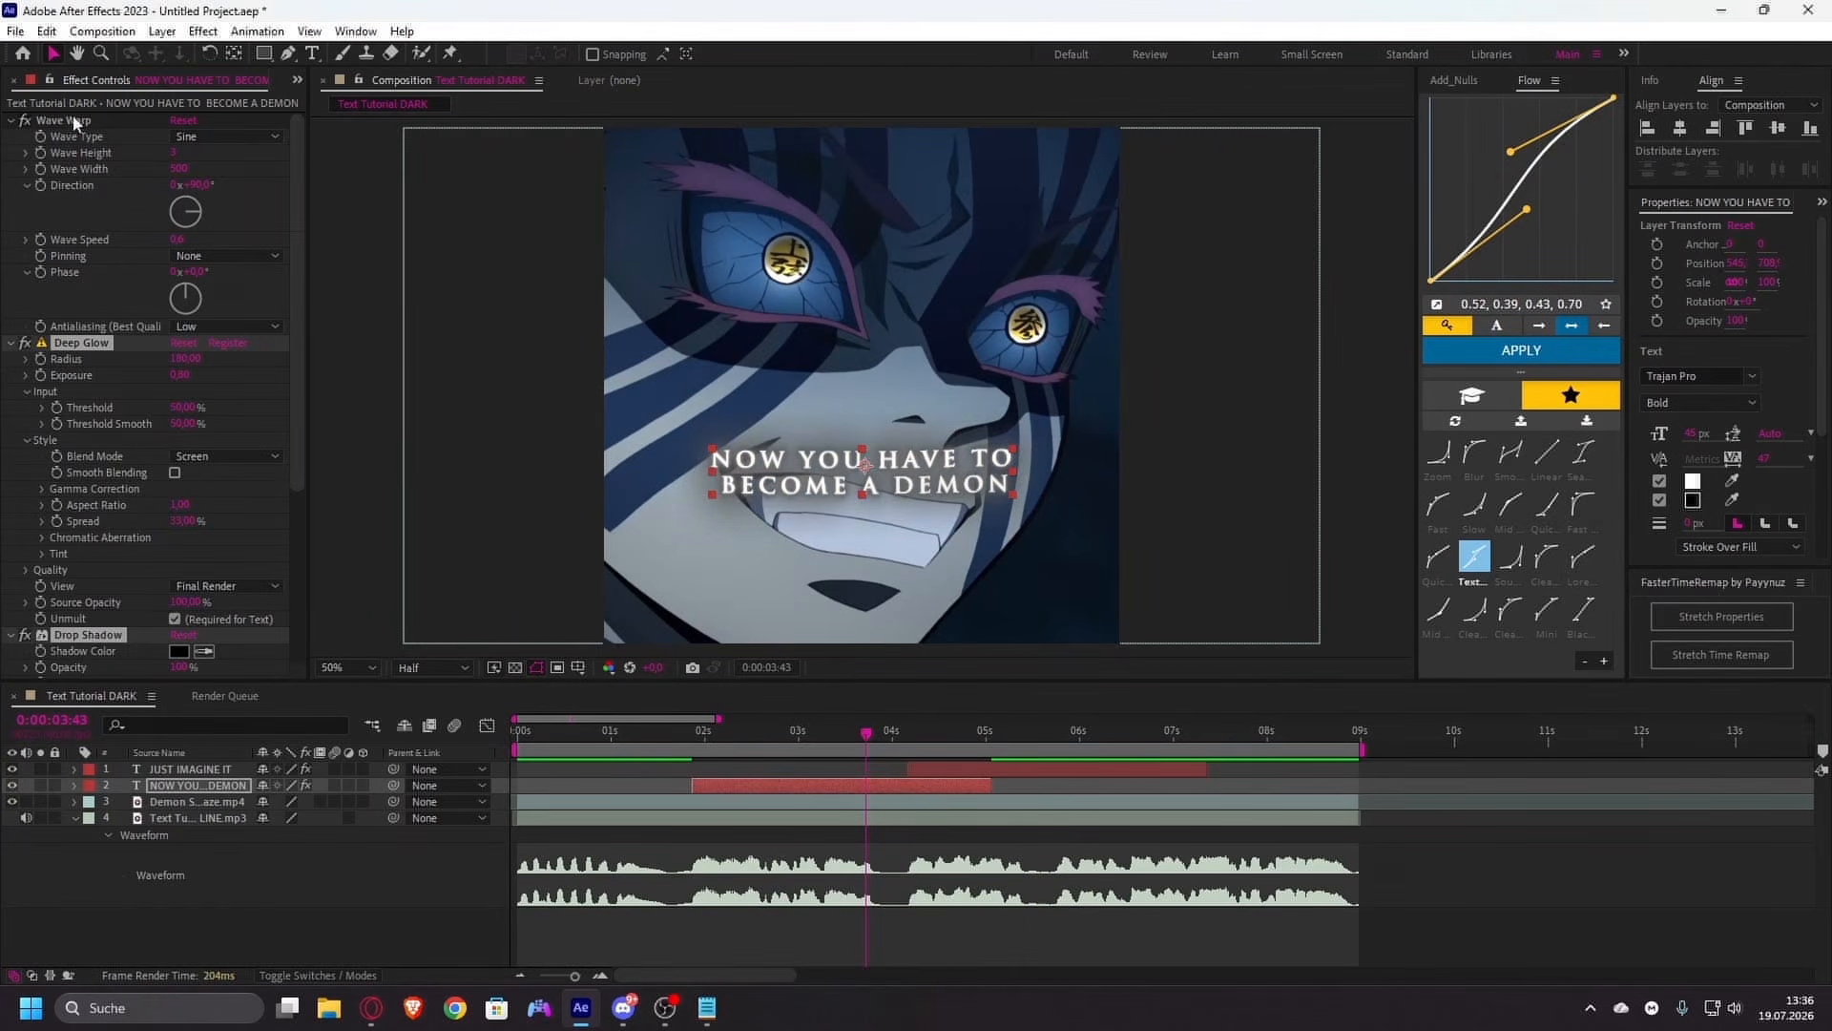
pyautogui.moveTo(74, 122); pyautogui.dragTo(75, 674)
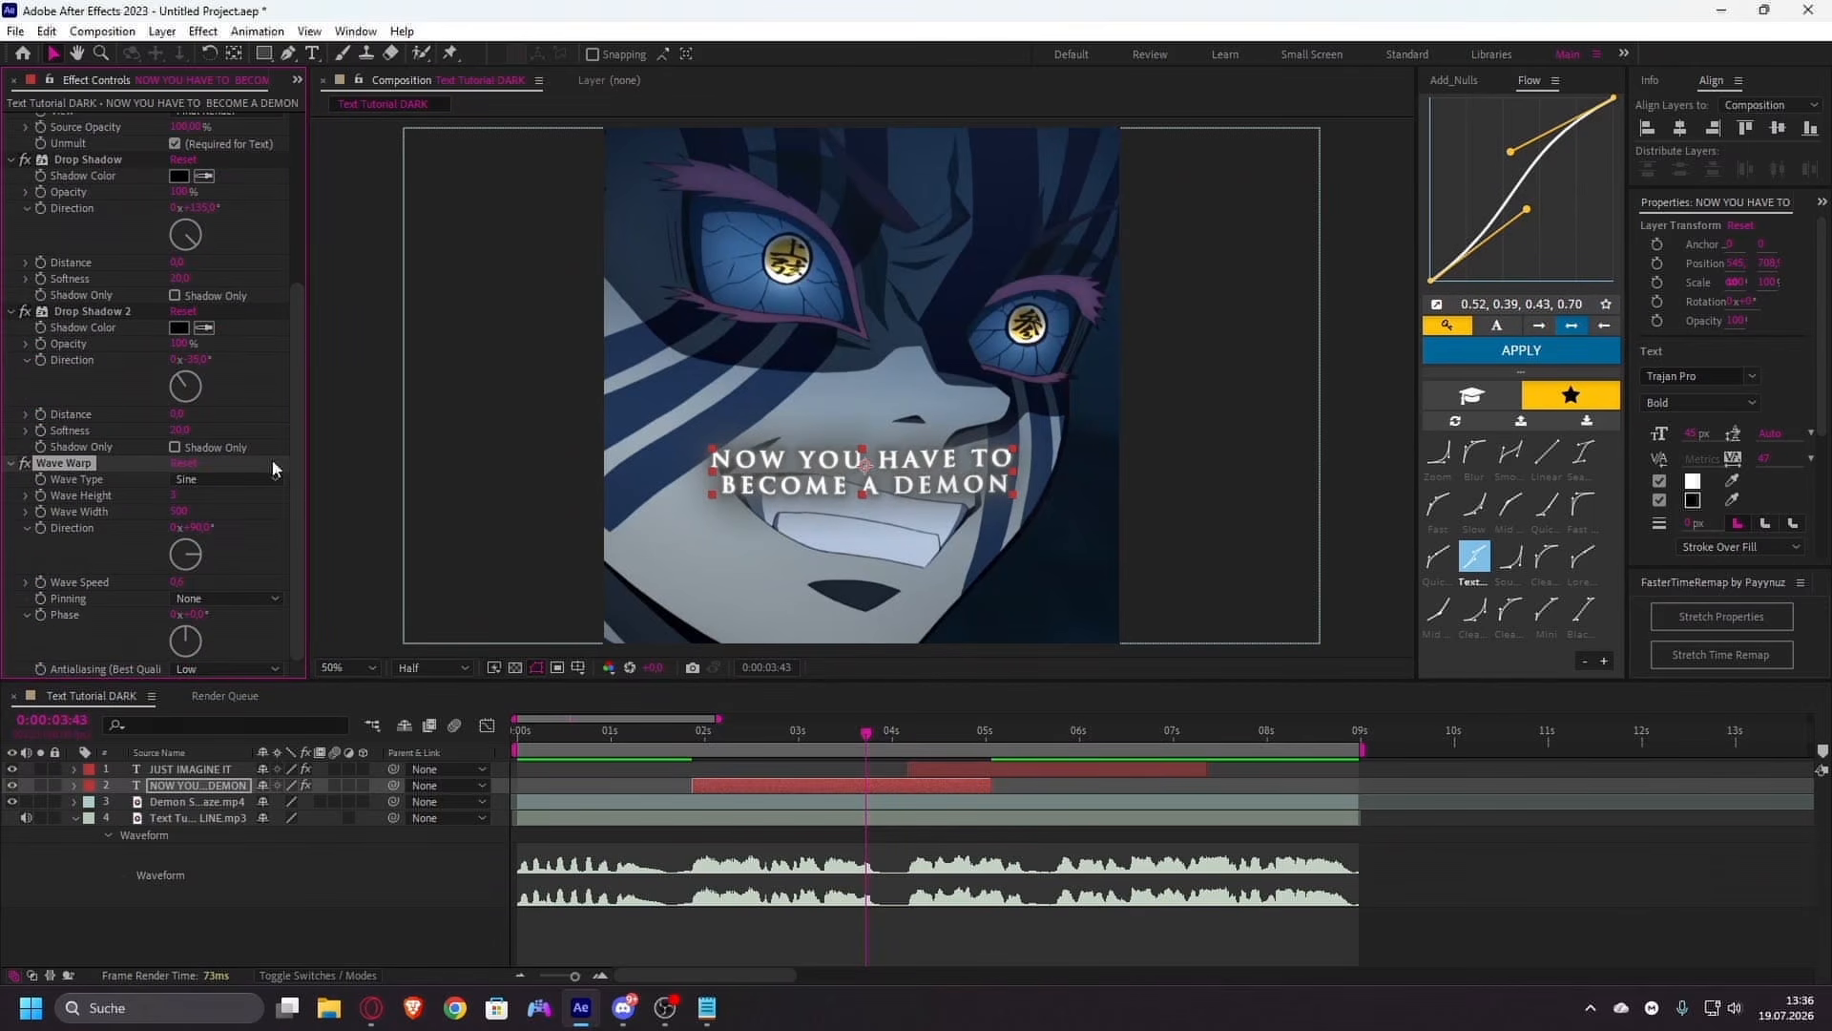
# - Examine the Deep Glow, Drop Shadow, Drop Shadow 2 and Wave Warp settings on the first text layer
pyautogui.moveTo(300, 403); pyautogui.dragTo(338, 181)
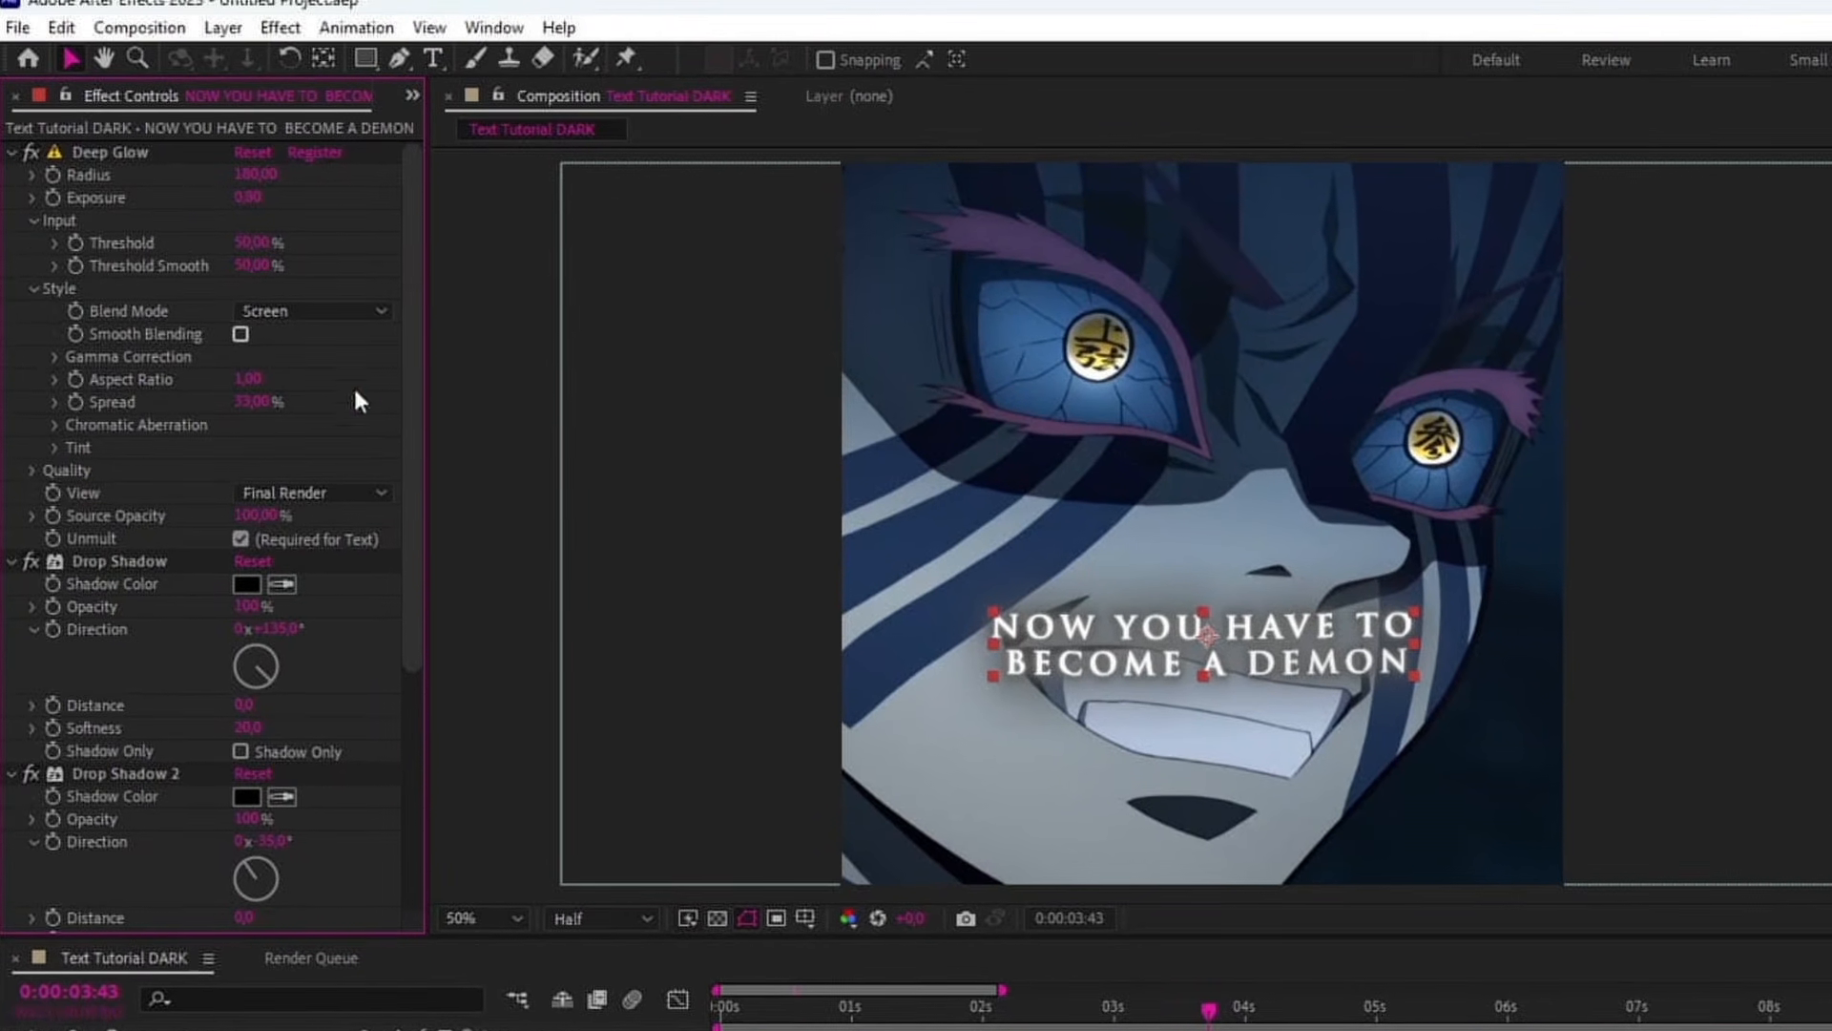
pyautogui.moveTo(404, 359); pyautogui.dragTo(410, 483)
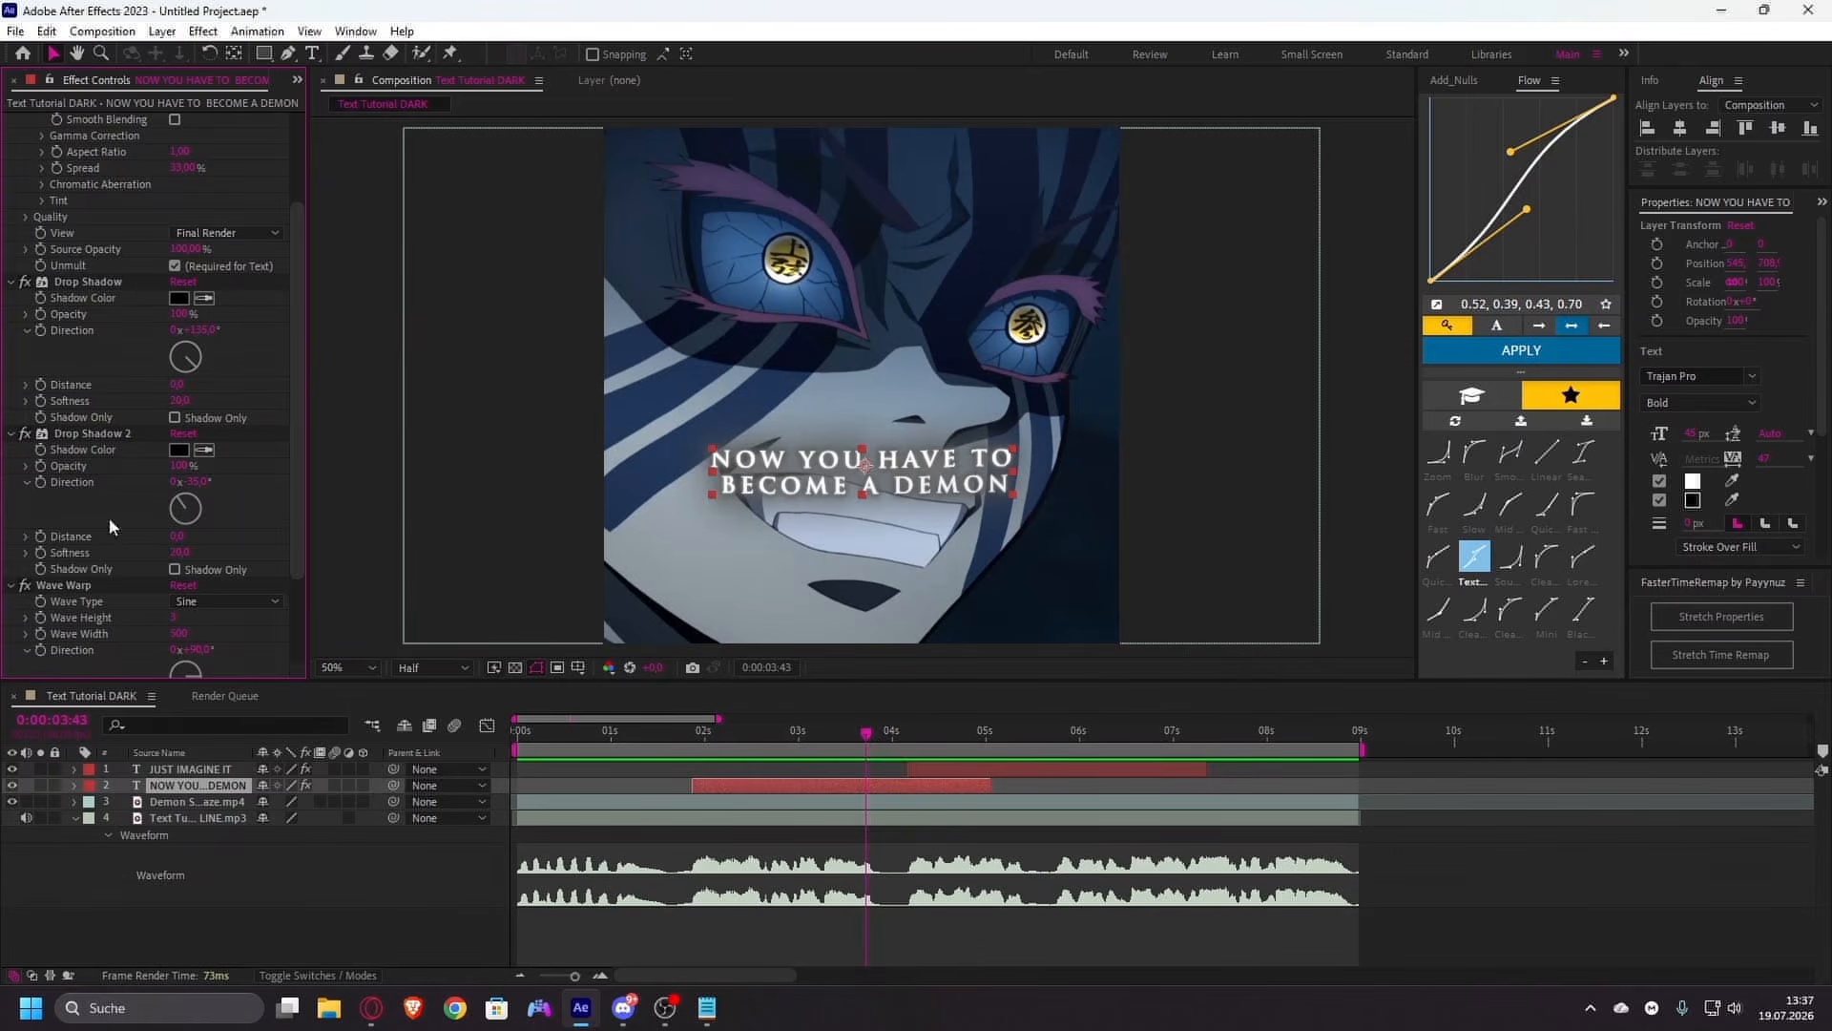
pyautogui.click(85, 581)
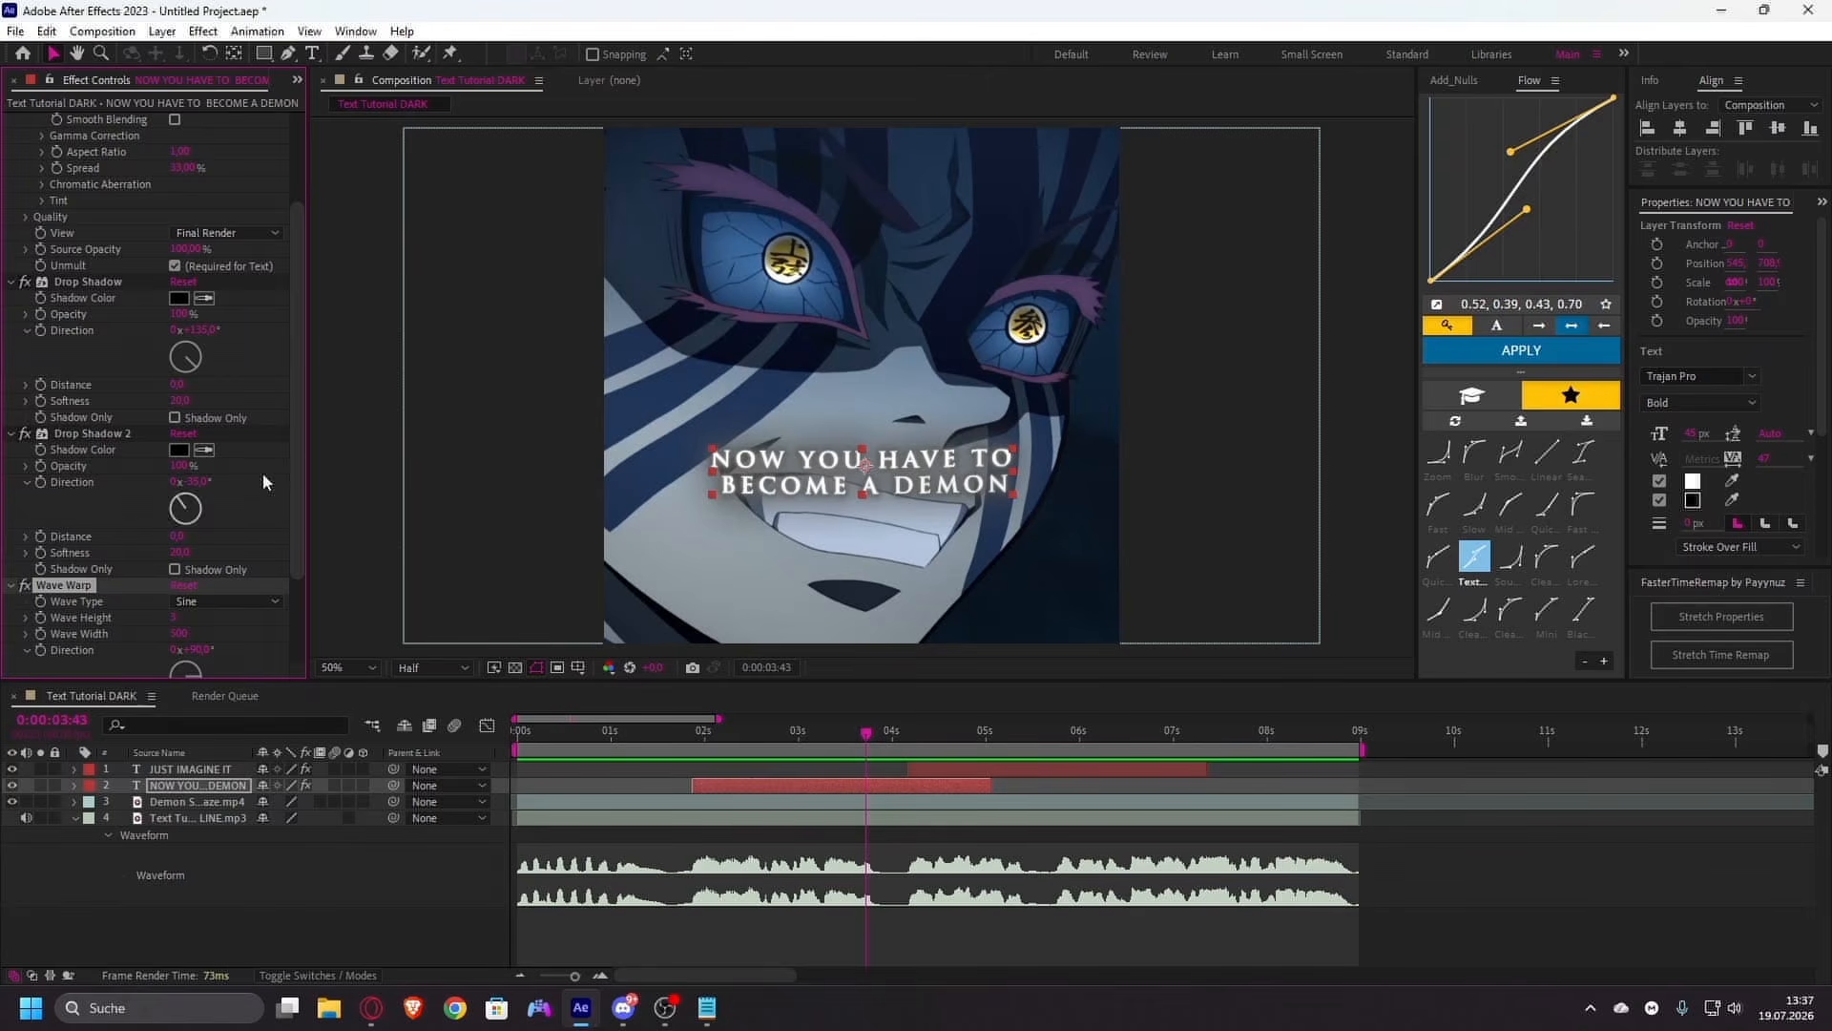
pyautogui.moveTo(294, 450); pyautogui.dragTo(288, 342)
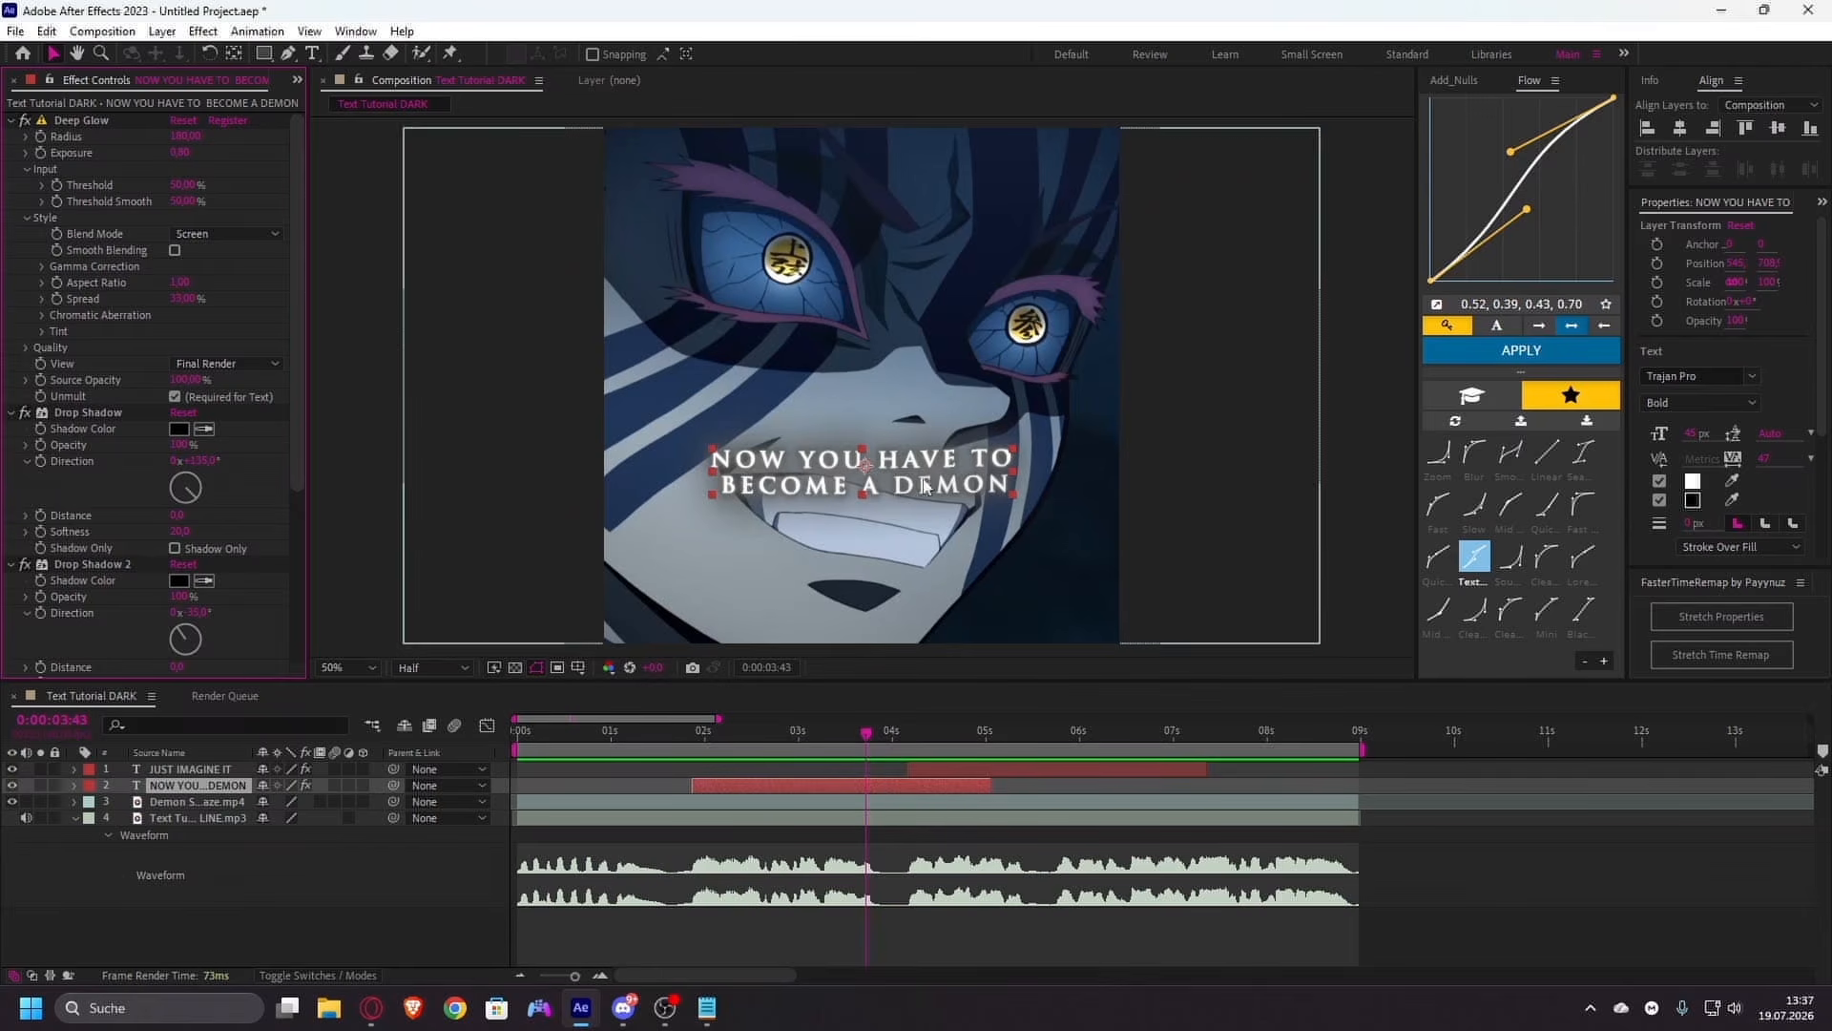
# - At 0:00:05:36, apply the Glow For Texts 2 preset to the JUST IMAGINE IT layer
pyautogui.click(872, 769)
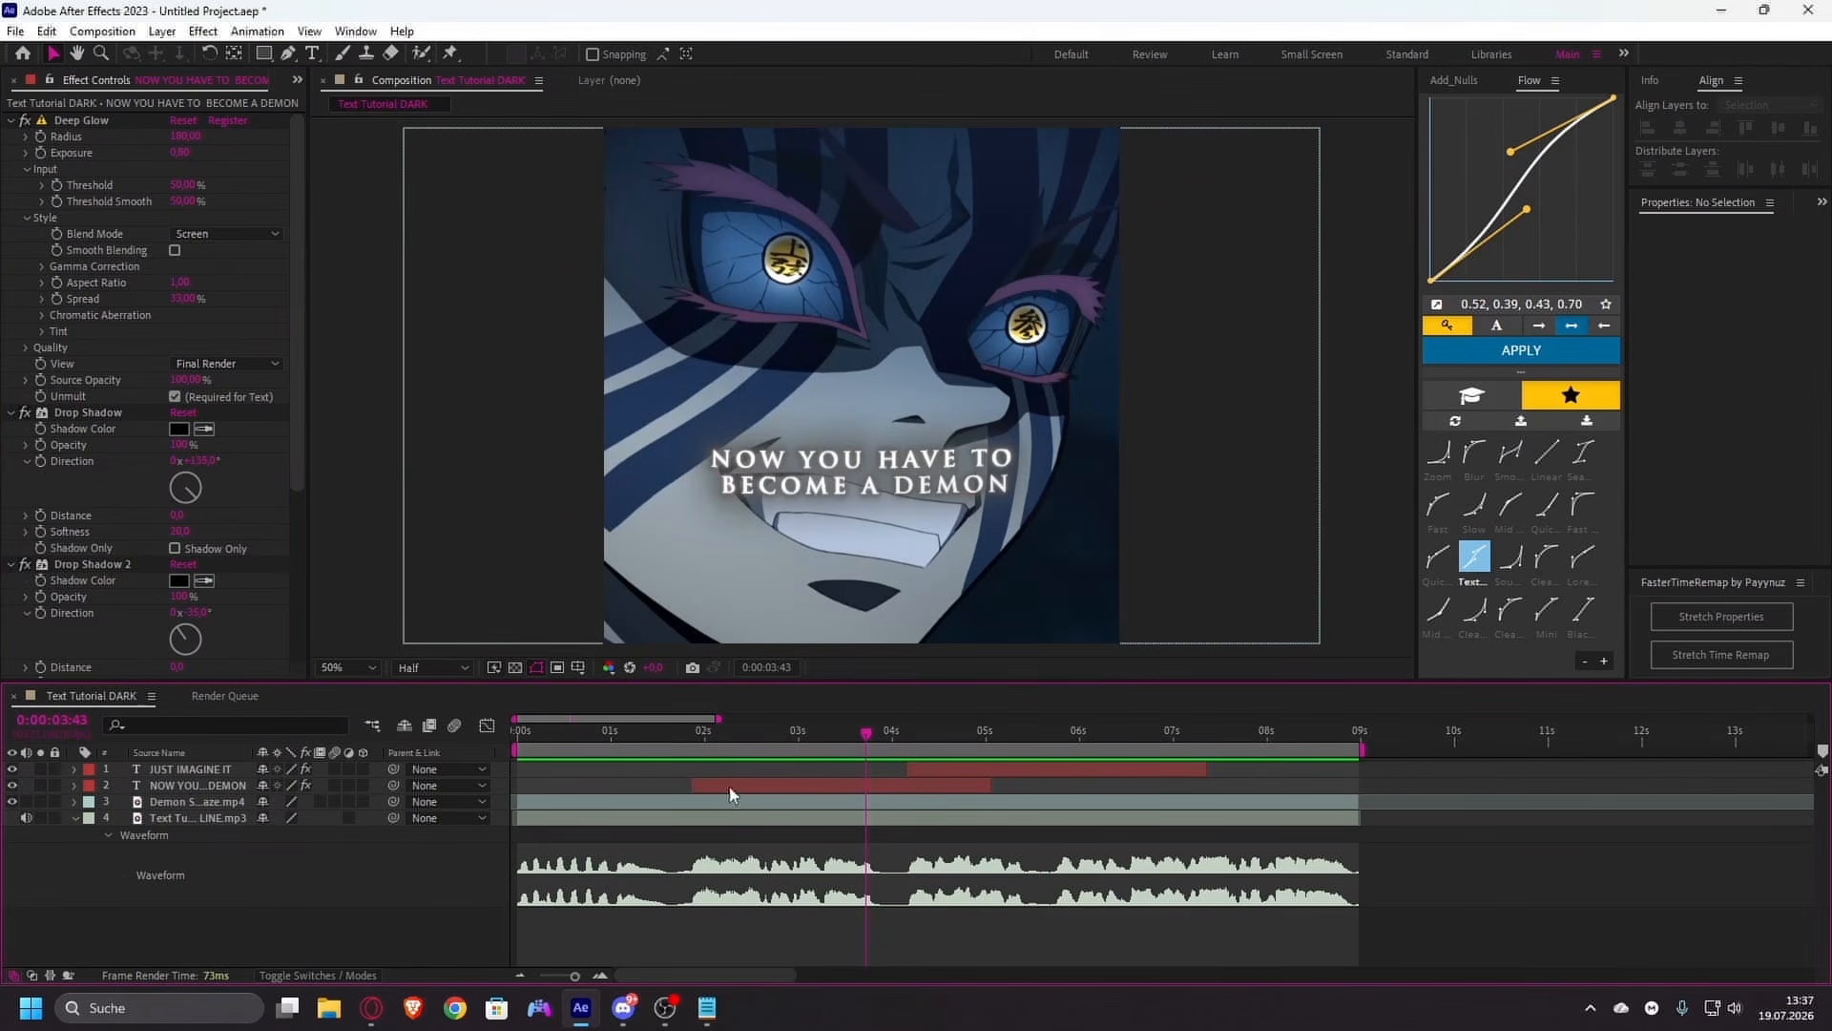
pyautogui.click(943, 770)
pyautogui.click(1043, 744)
pyautogui.hotkey('ctrl', 'space')
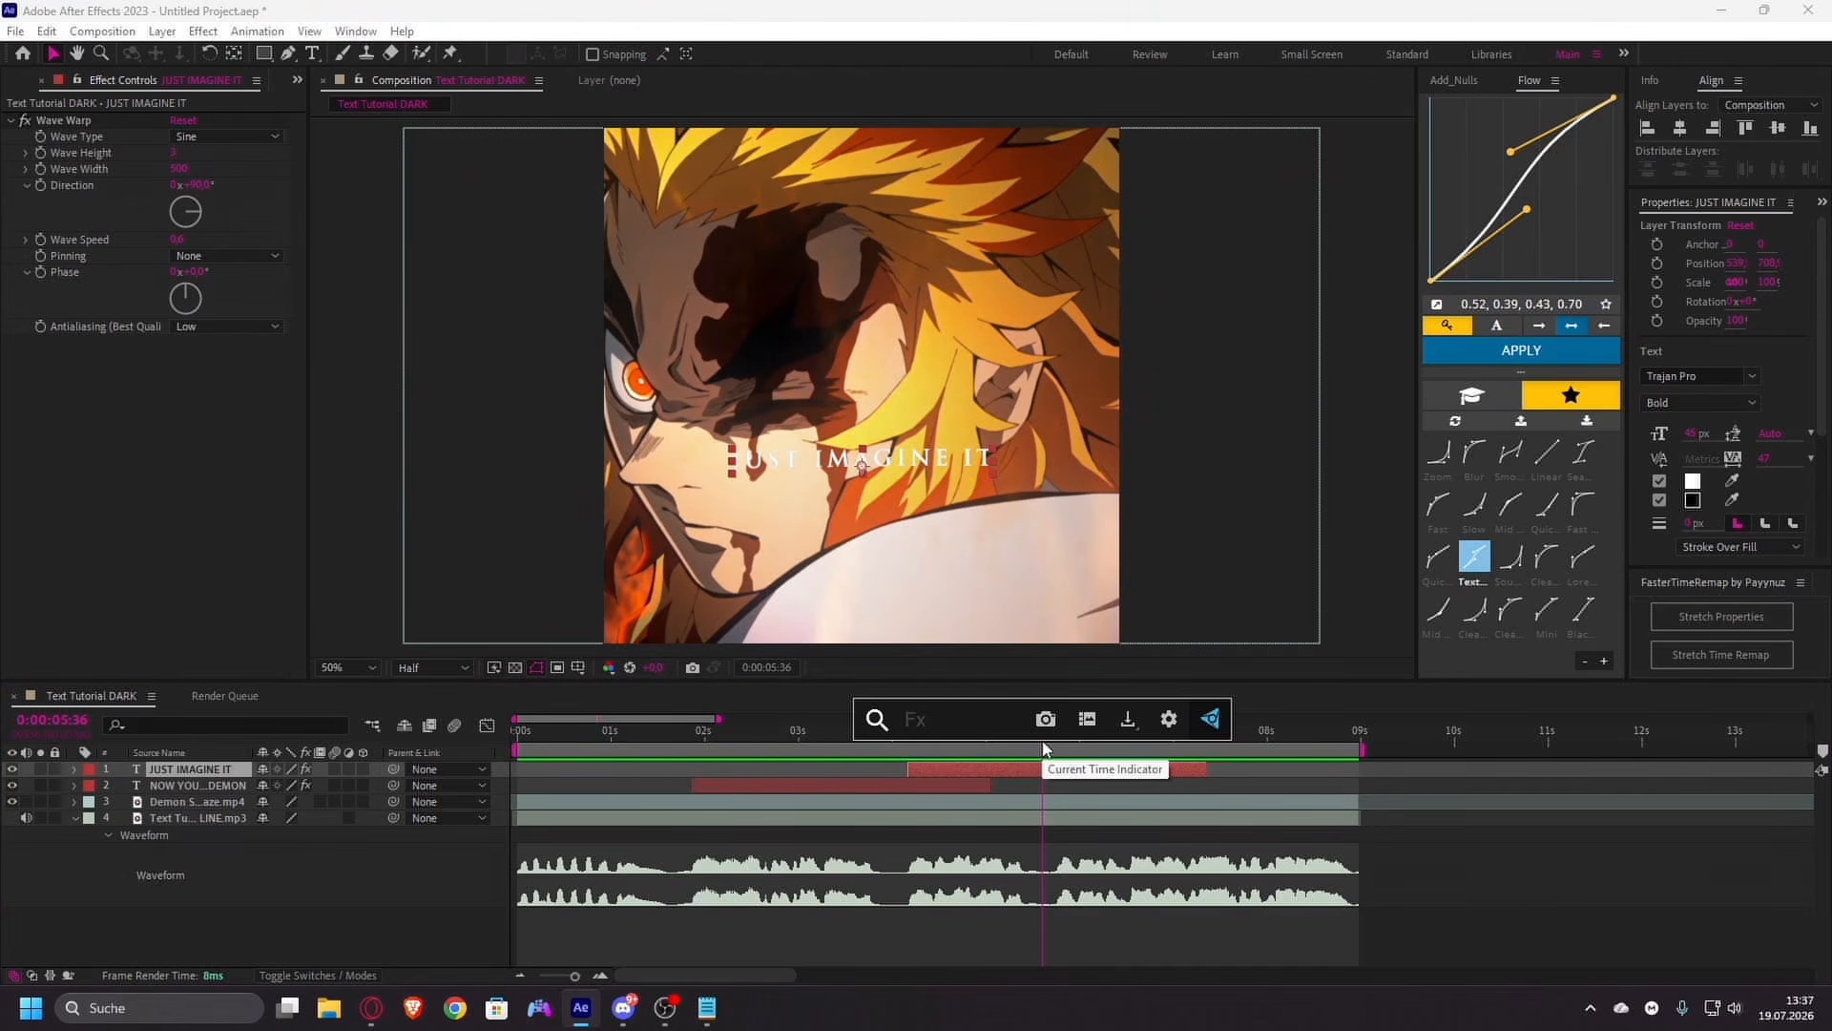
pyautogui.write('glow fo')
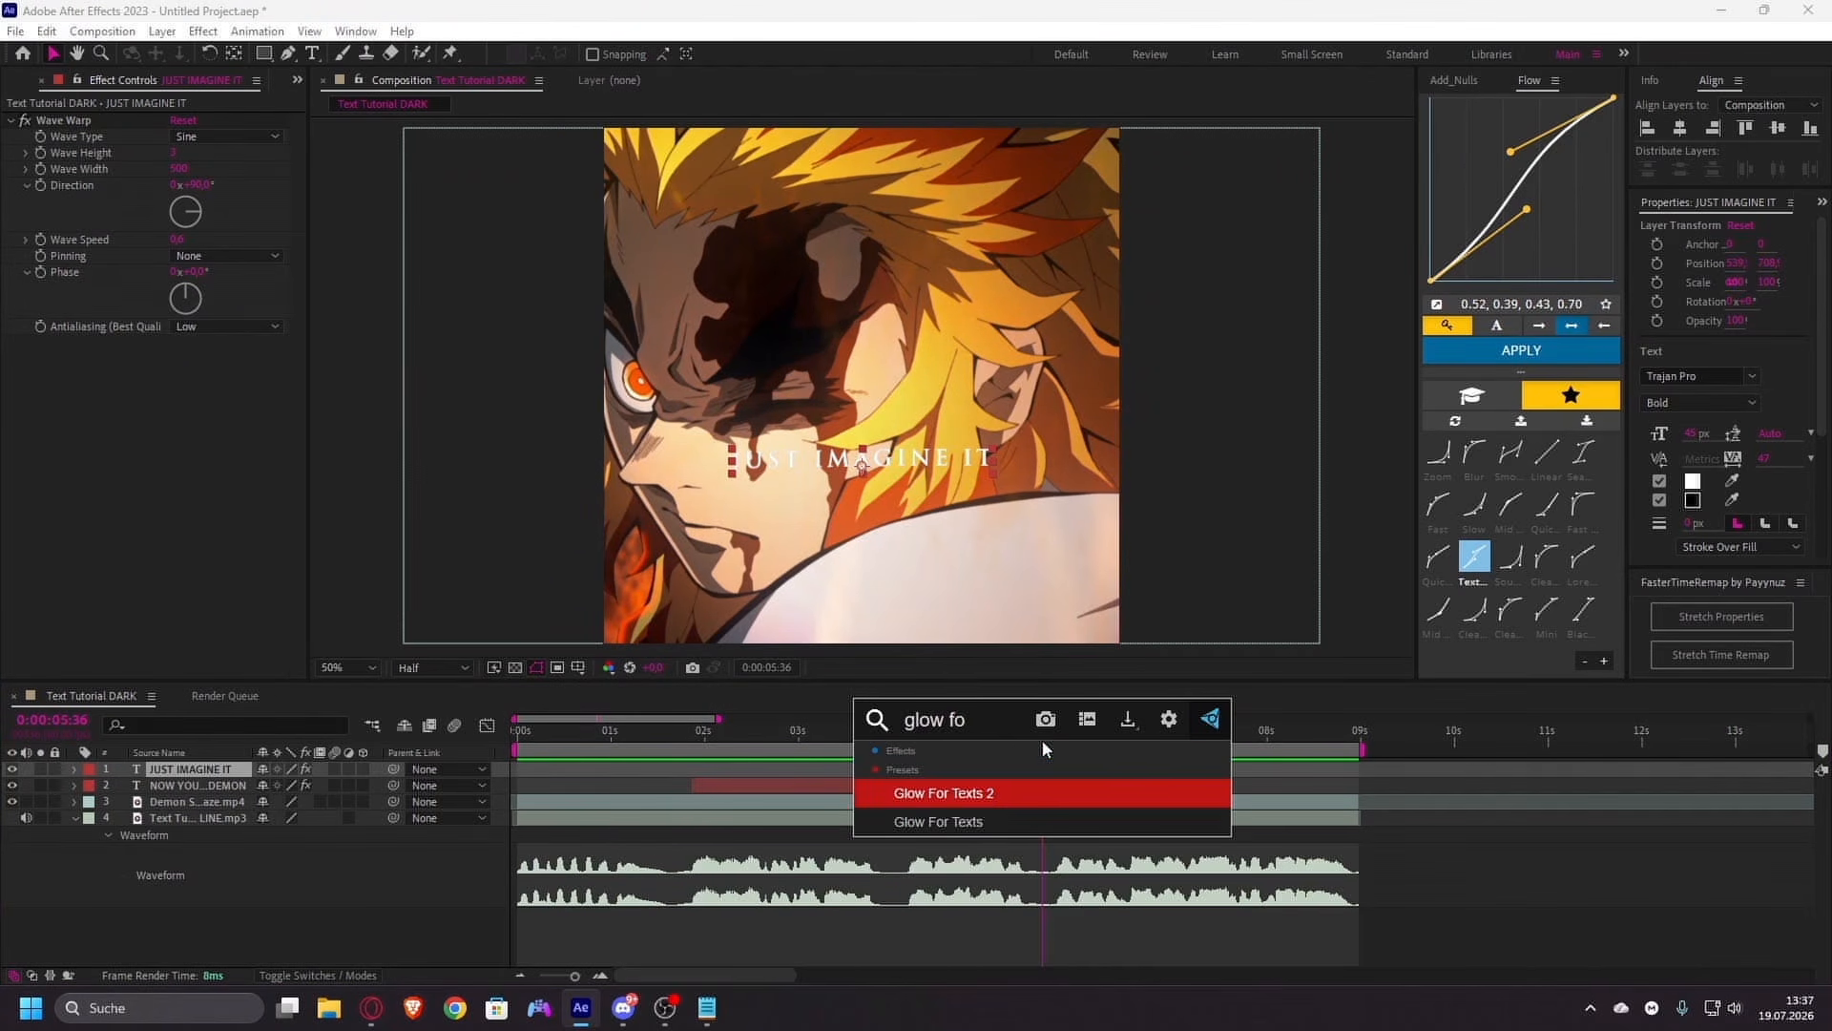
pyautogui.press('Return')
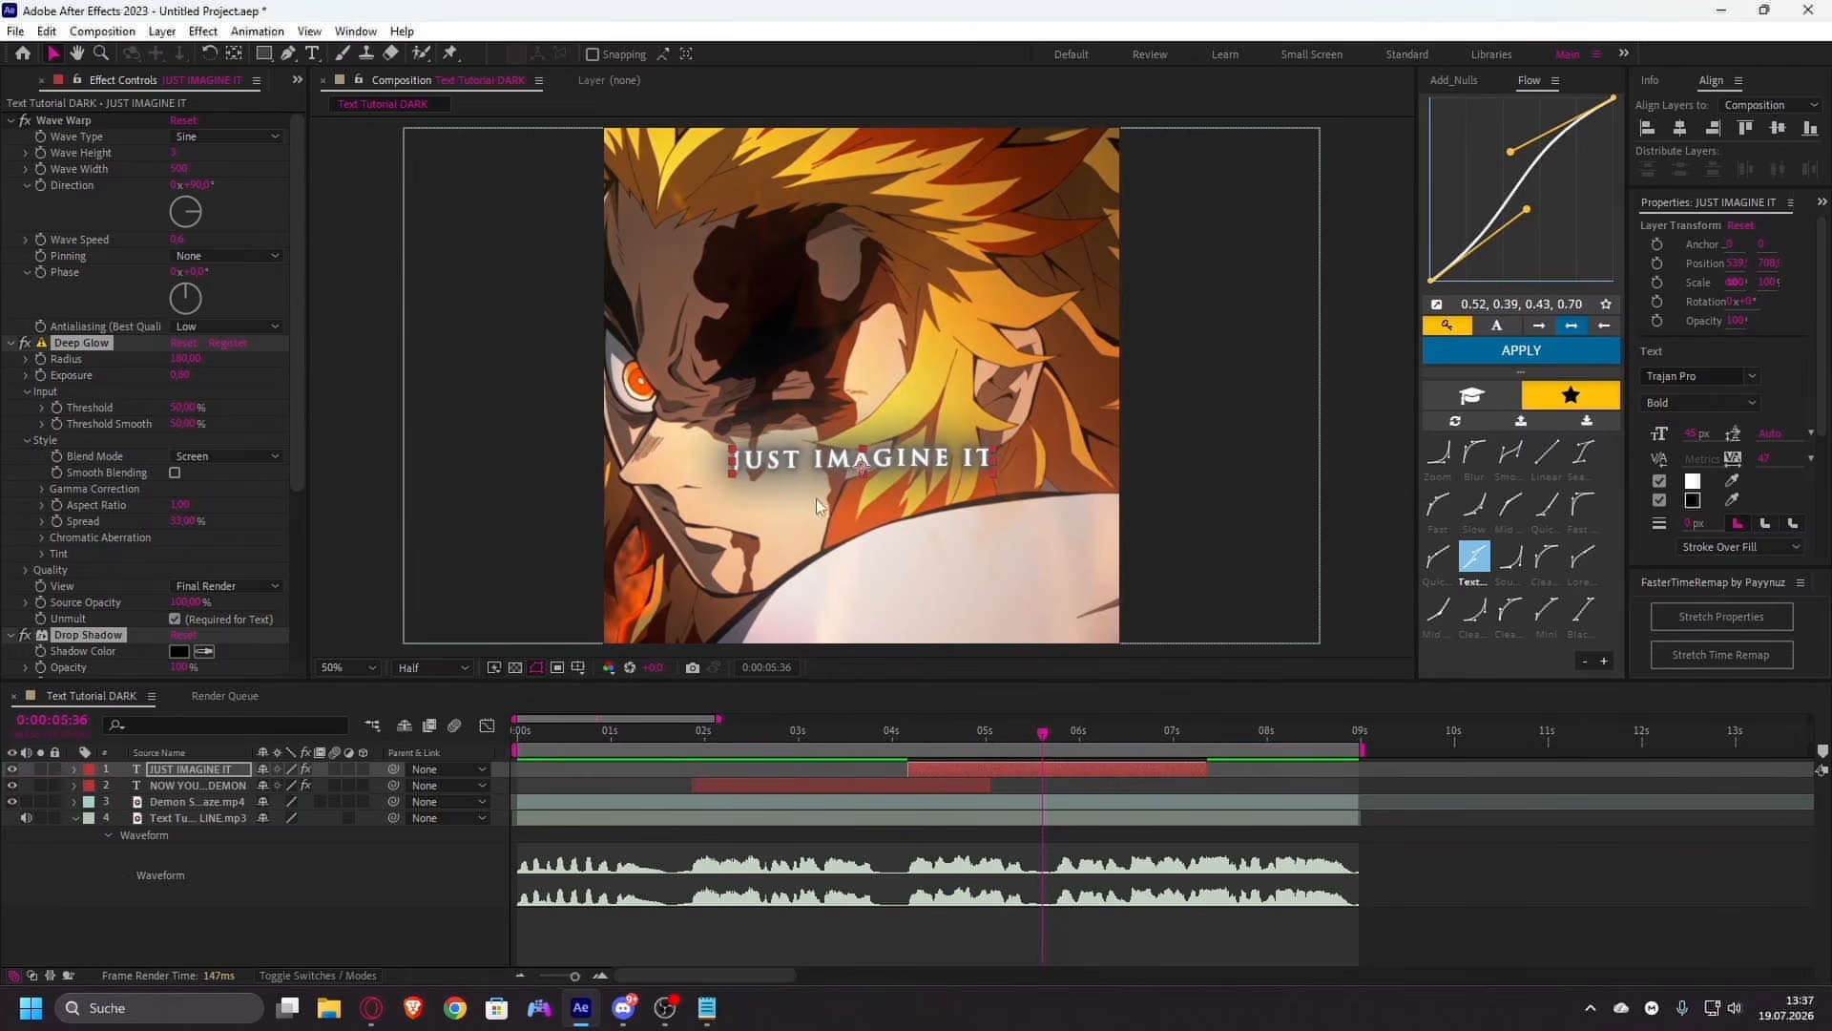
pyautogui.click(851, 765)
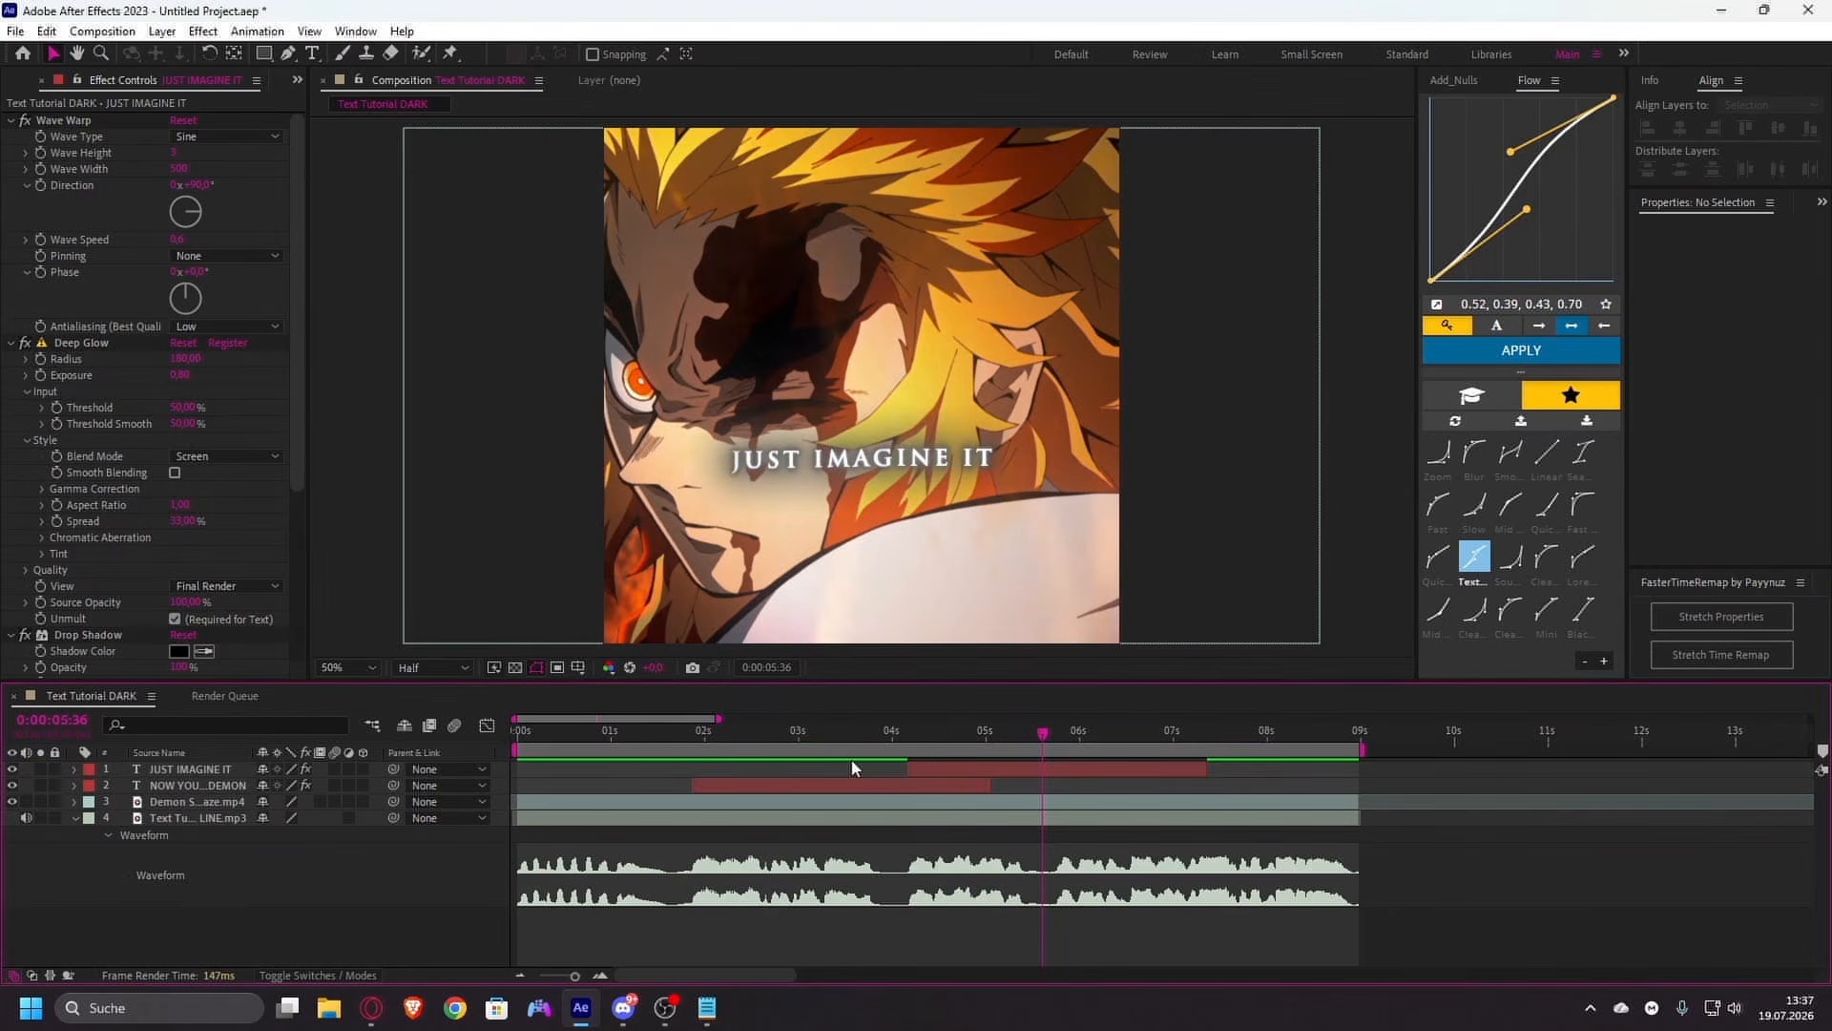
# - Play the composition from 0:00:00:00 to preview both glowing text lines with the voice
pyautogui.scroll(-3, 760, 766)
pyautogui.click(707, 730)
pyautogui.moveTo(707, 731); pyautogui.dragTo(339, 770)
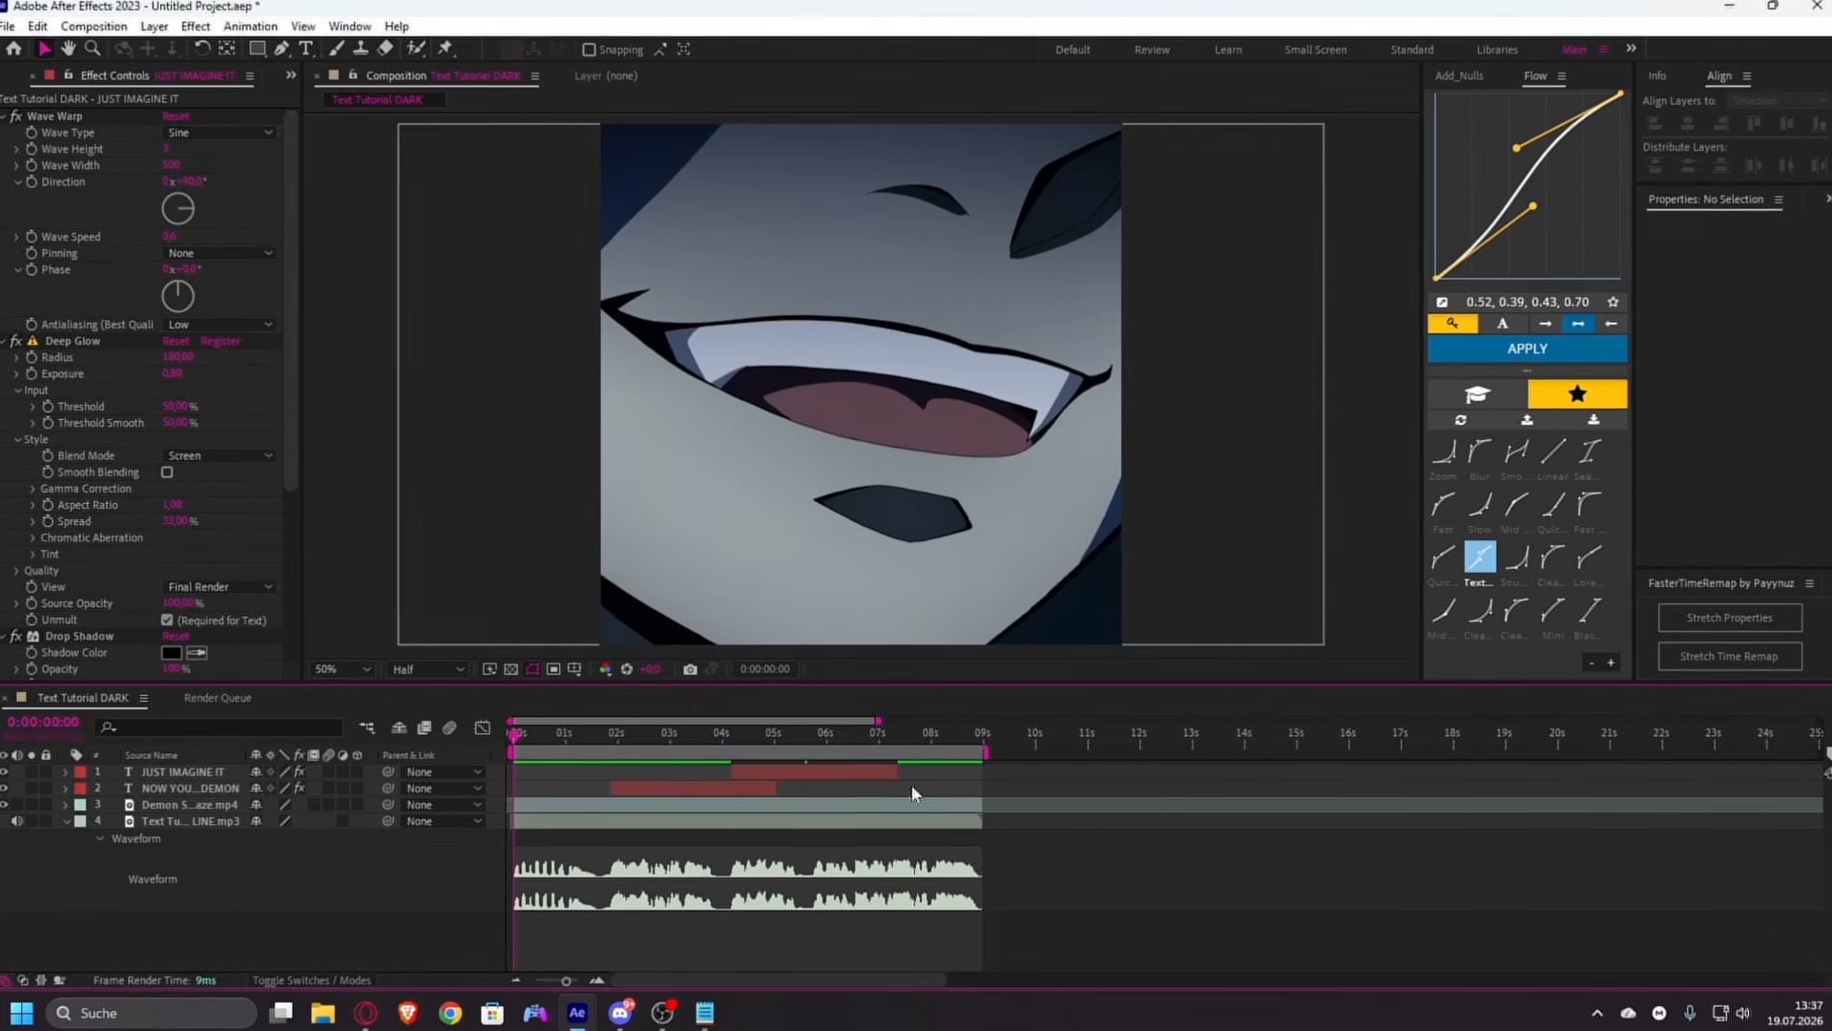
pyautogui.press('space')
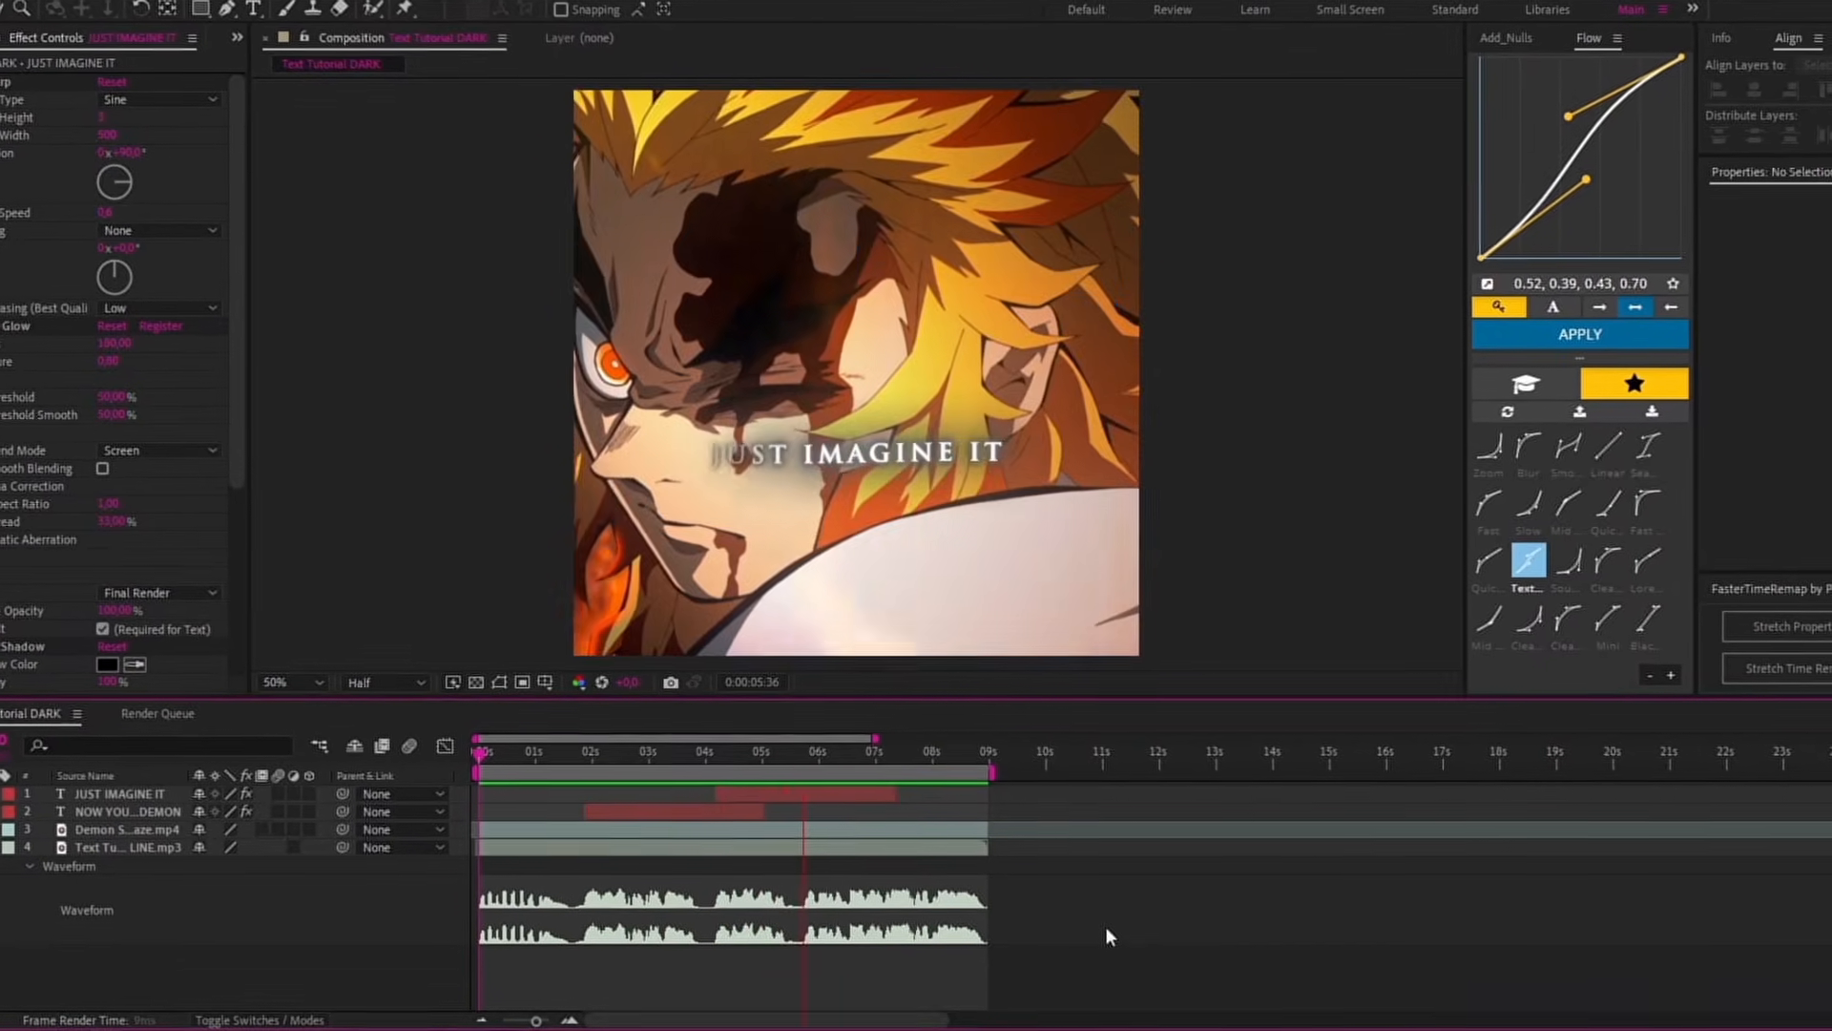
# - Recolor only the word "DEMON" in the "NOW YOU HAVE TO BECOME A DEMON" text layer with red fill BD1010
pyautogui.moveTo(778, 742); pyautogui.dragTo(706, 791)
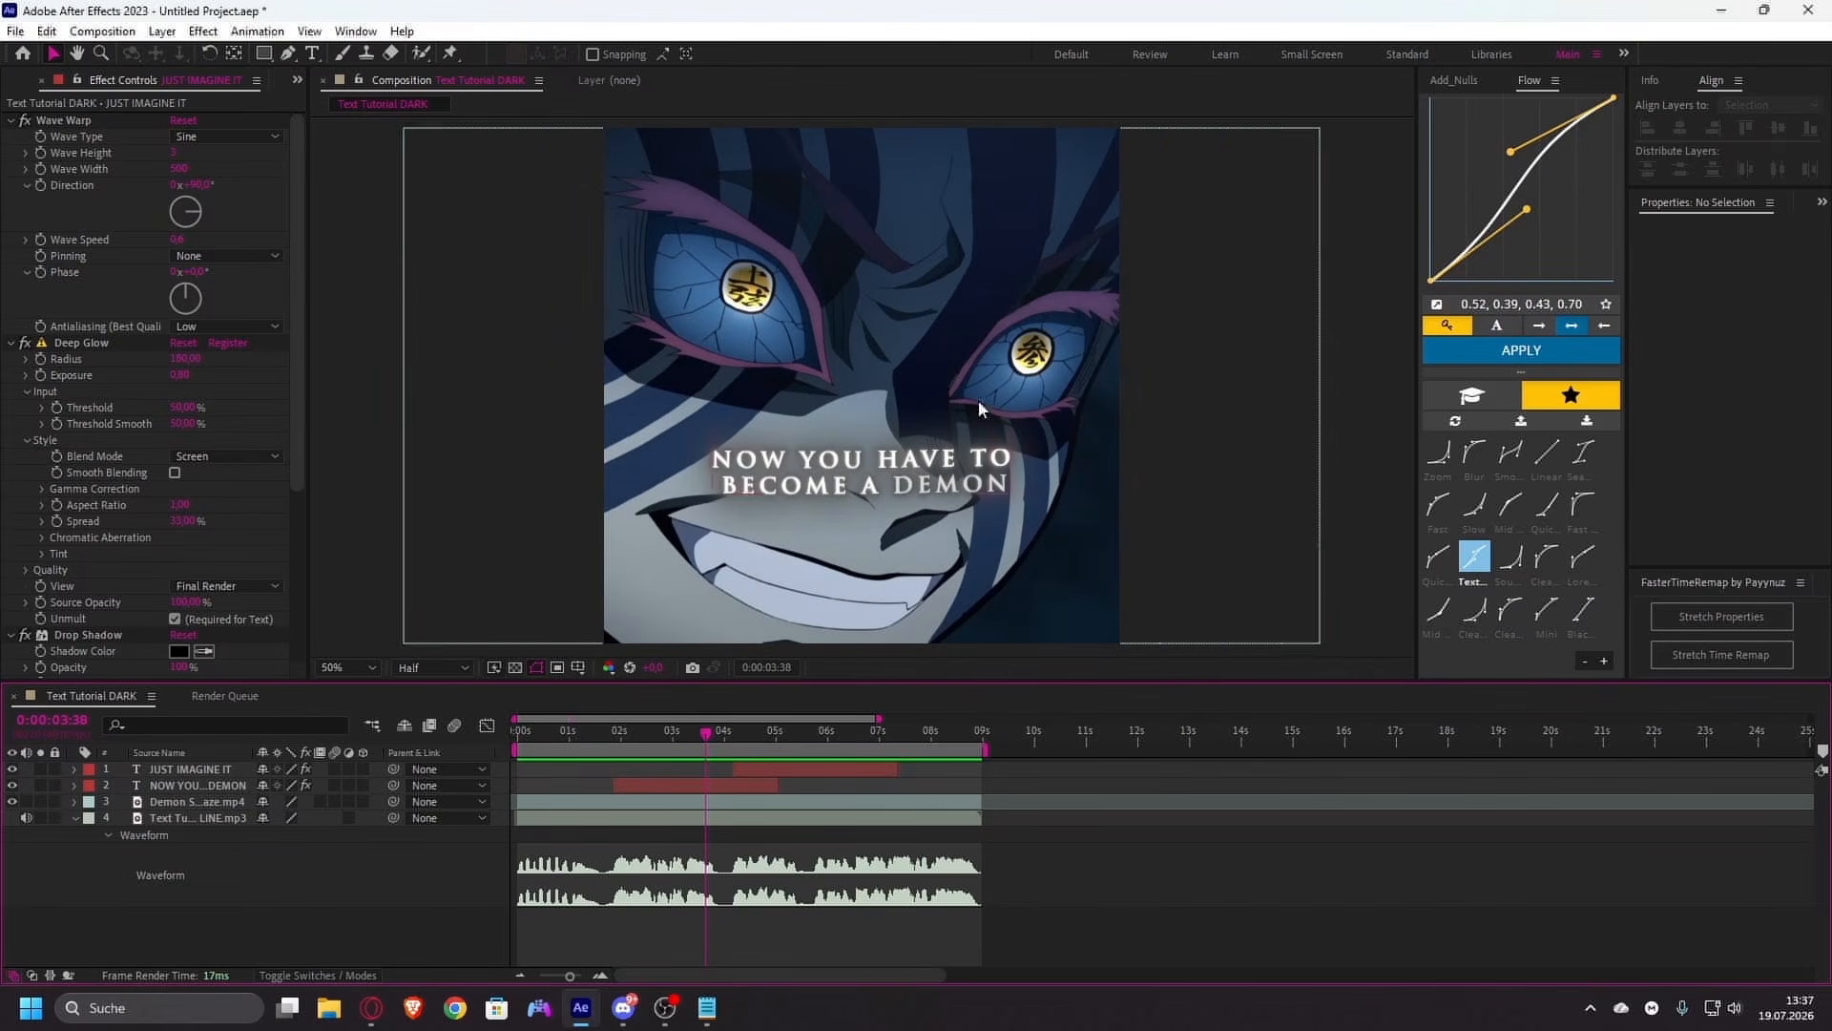
pyautogui.click(717, 781)
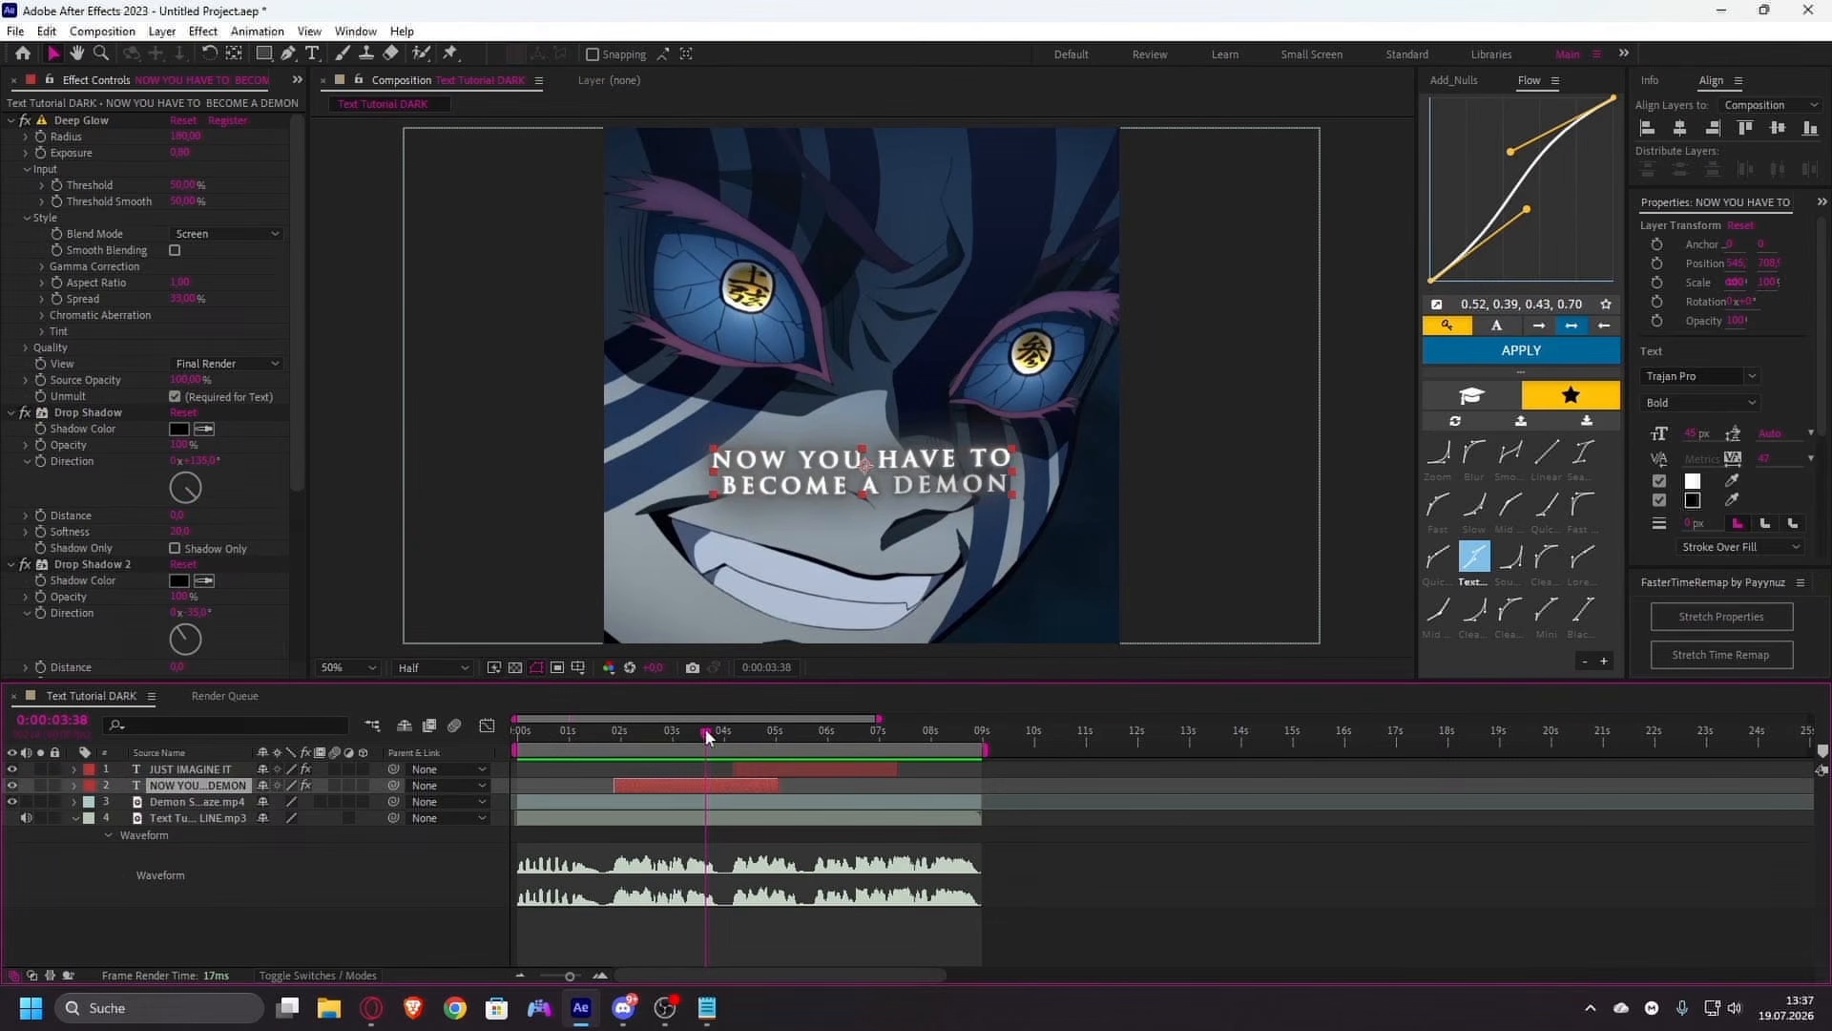
pyautogui.click(715, 732)
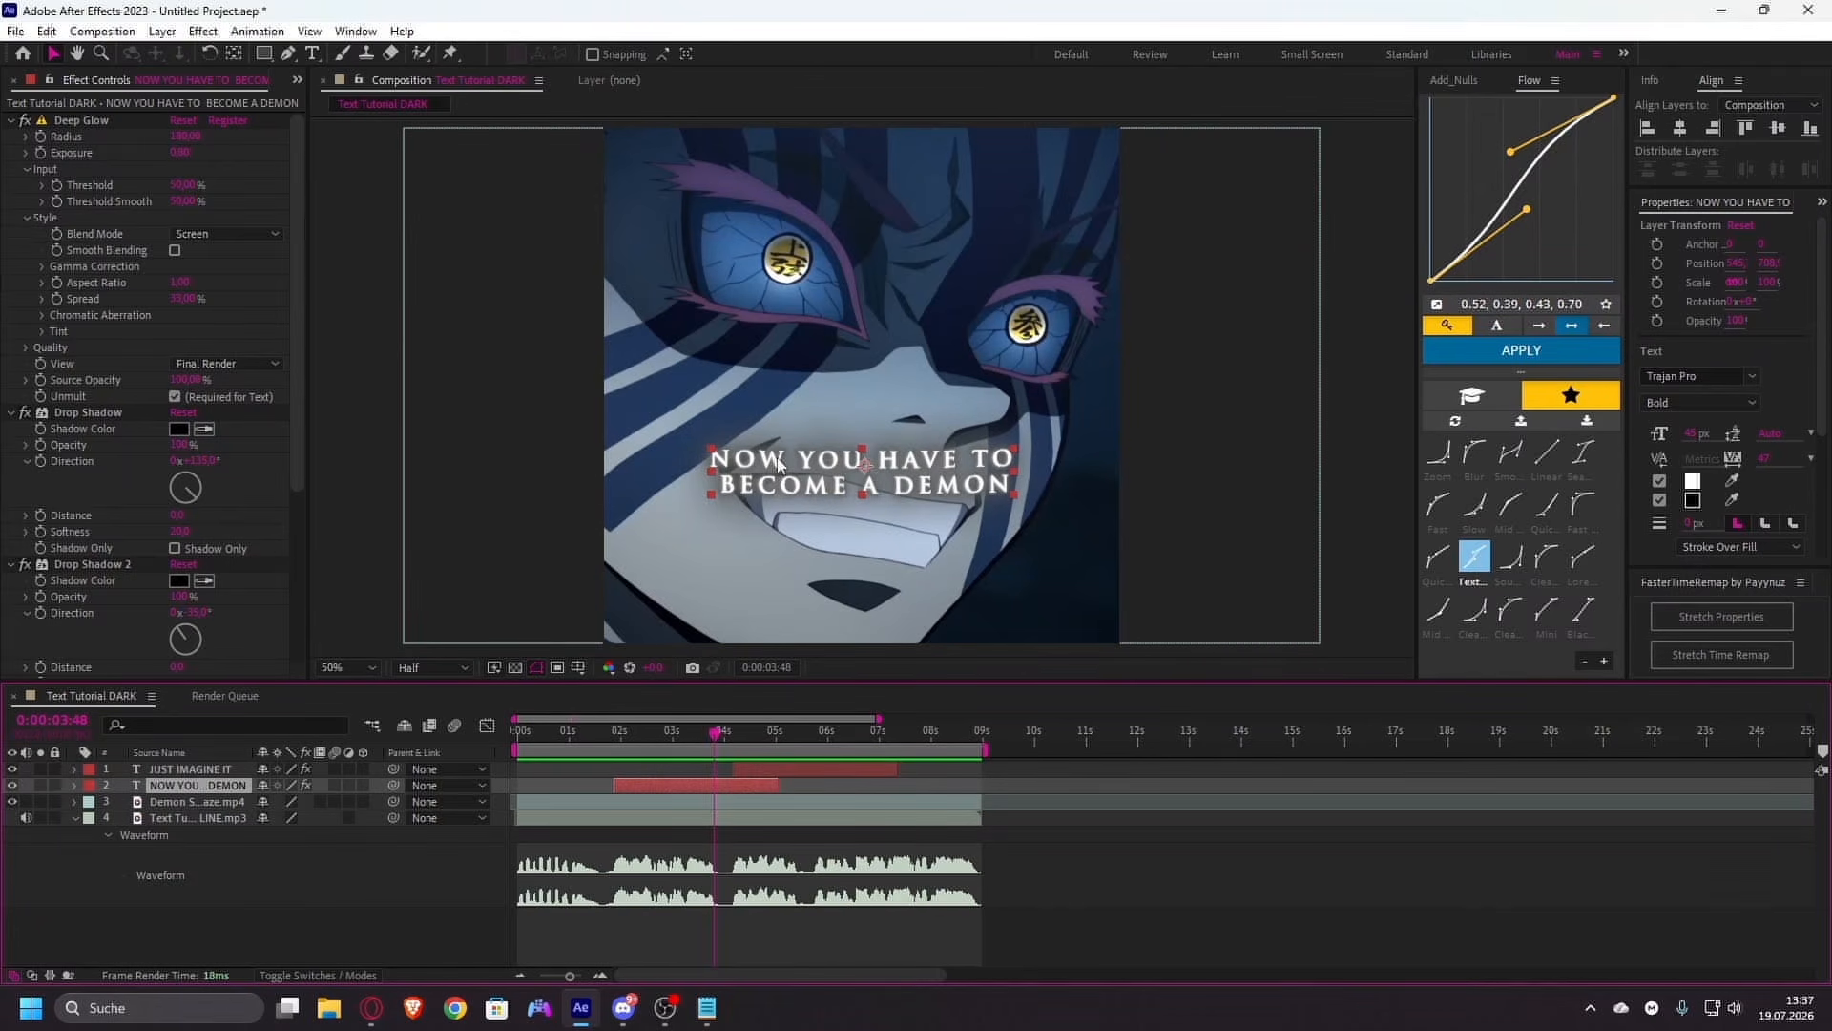
pyautogui.click(312, 54)
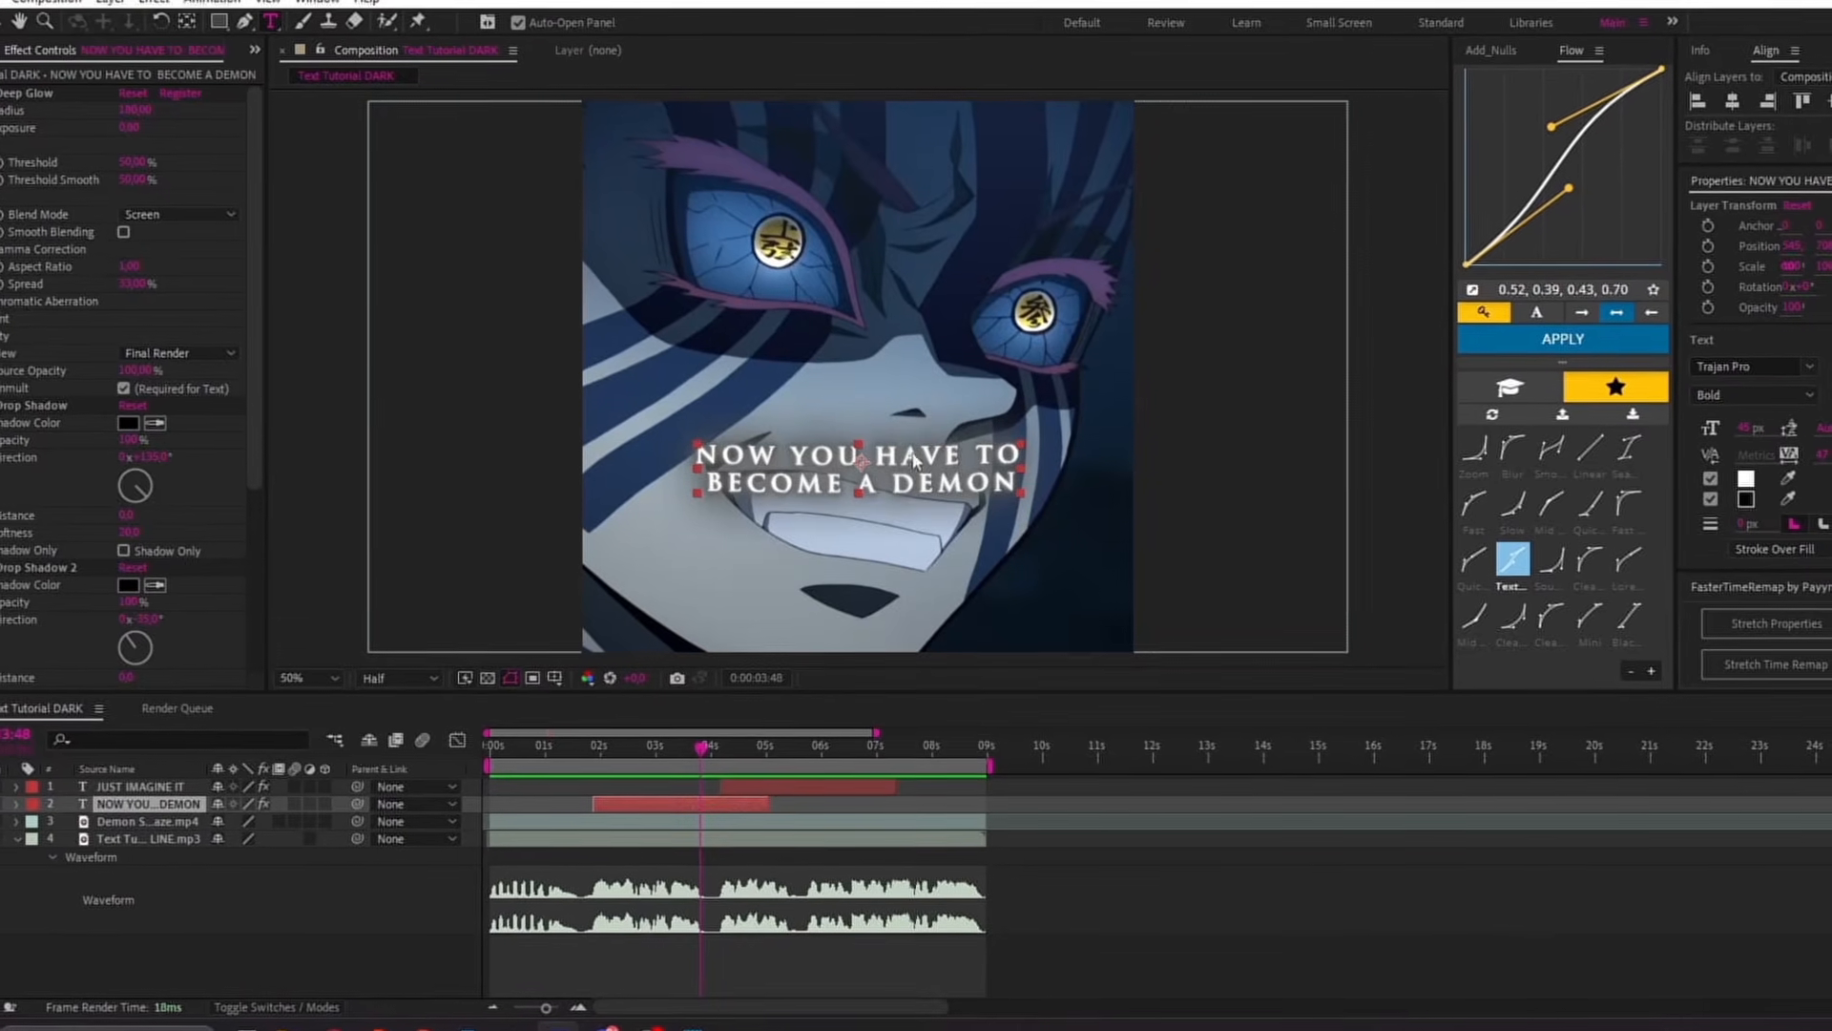
pyautogui.click(897, 484)
pyautogui.doubleClick(897, 484)
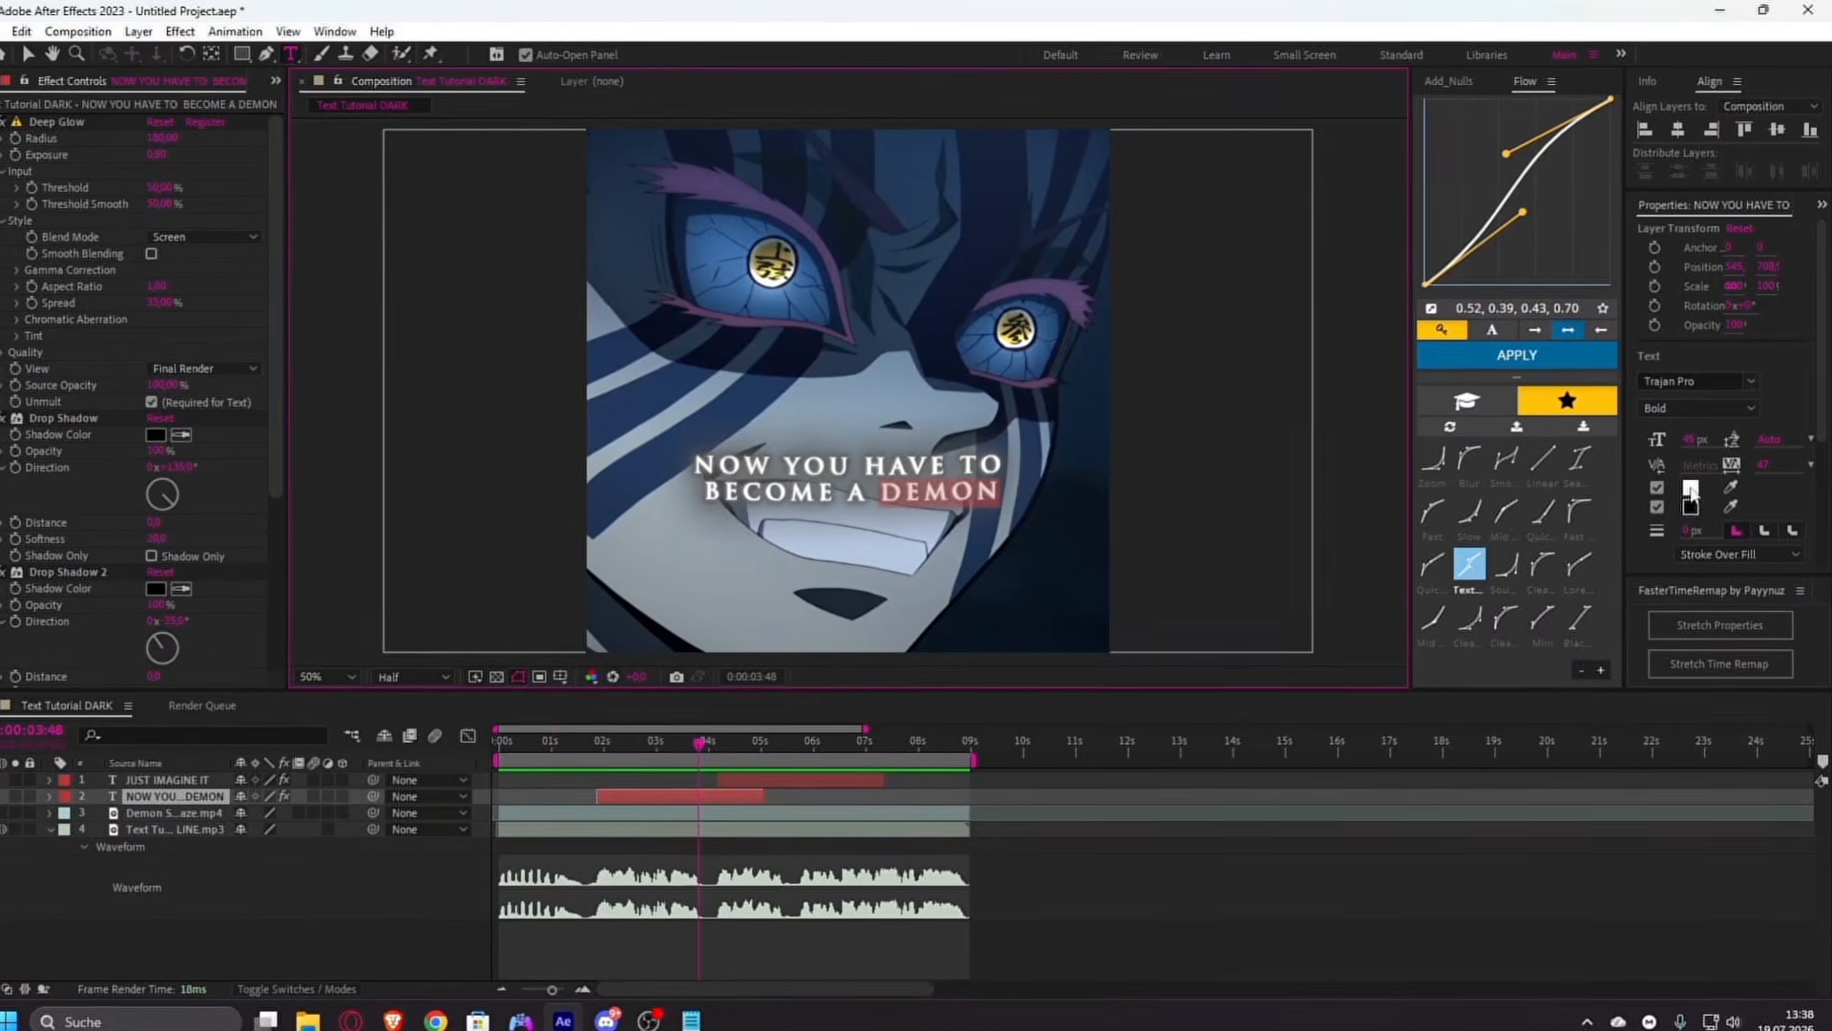
pyautogui.click(1689, 485)
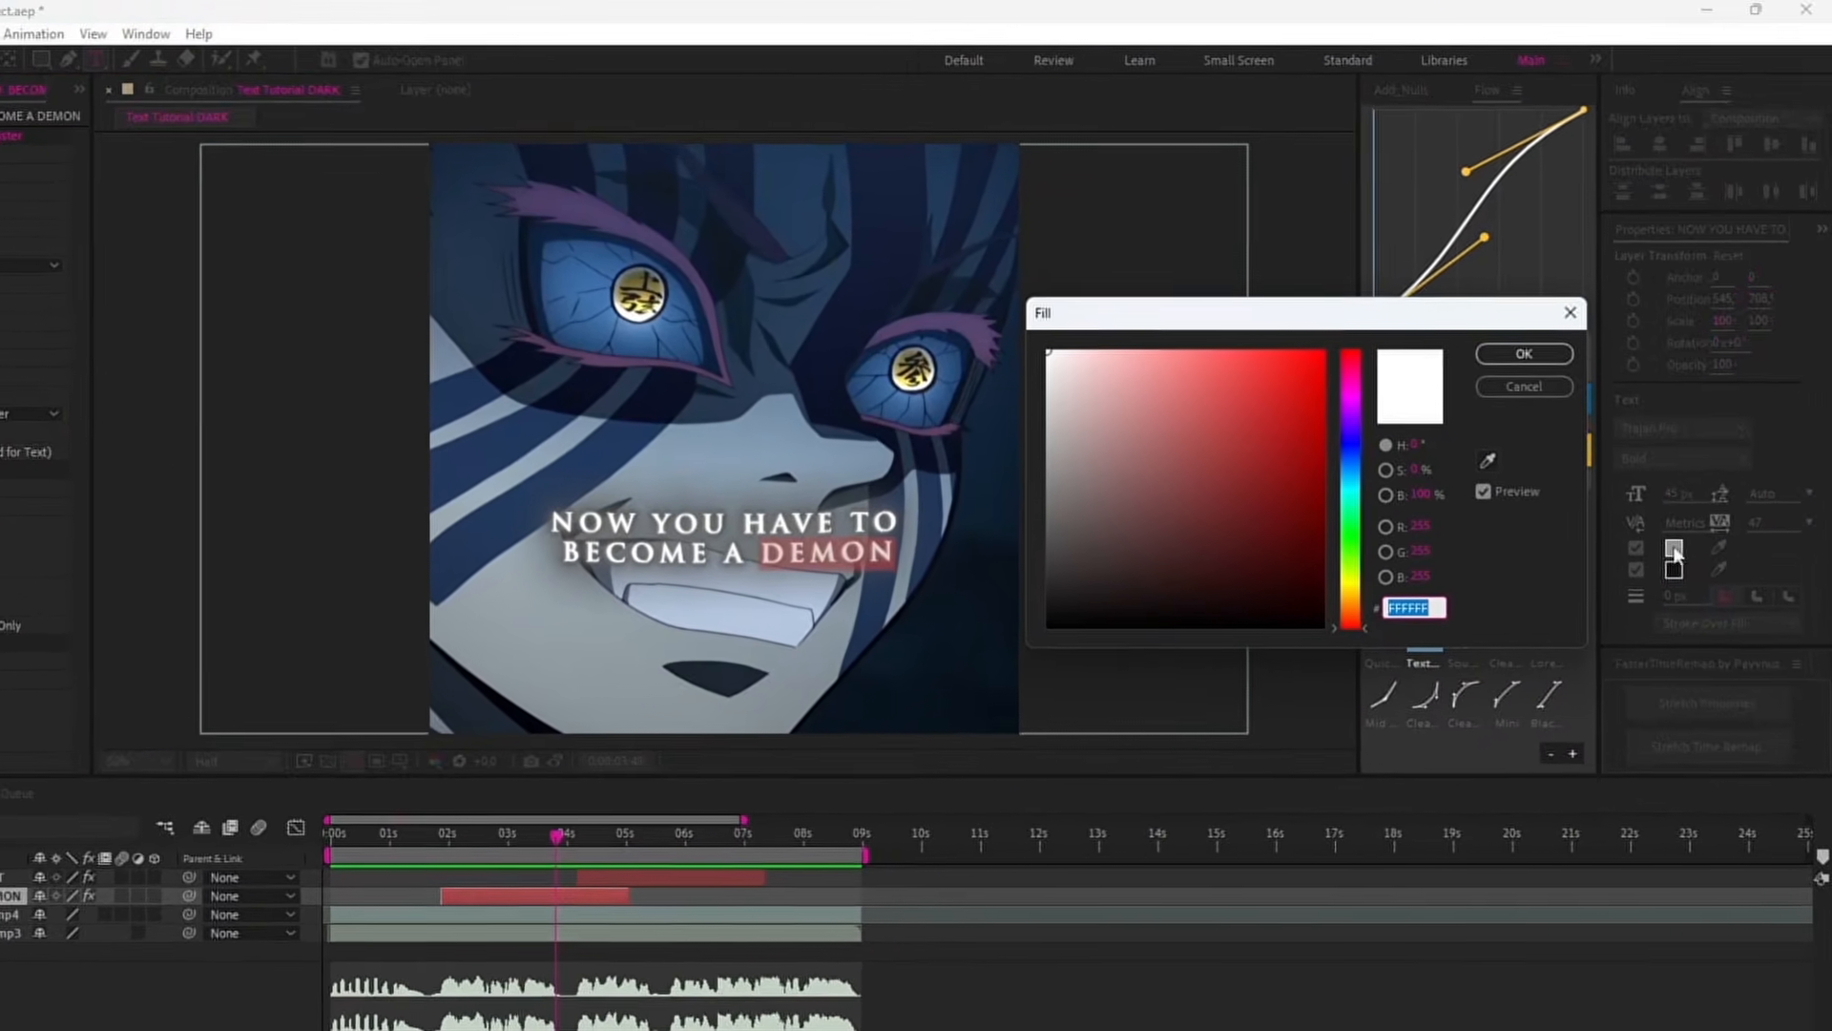
pyautogui.click(1373, 384)
pyautogui.moveTo(1309, 441); pyautogui.dragTo(1300, 789)
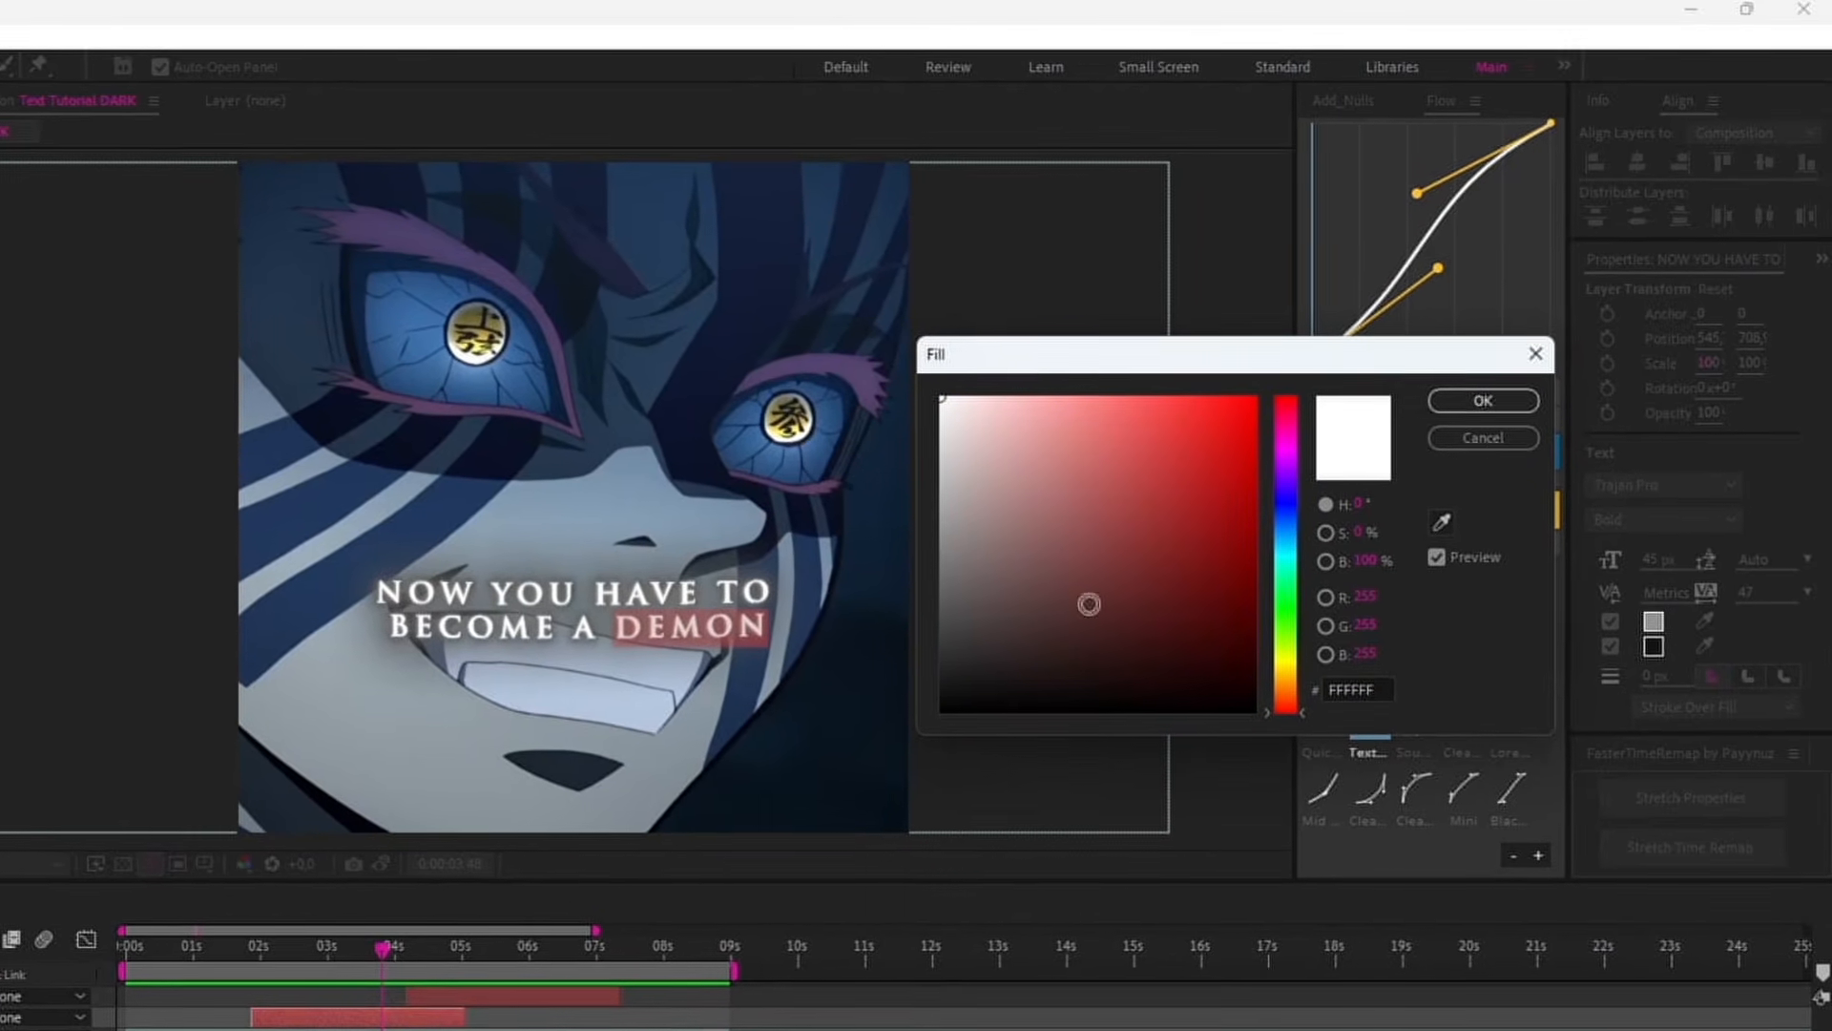
pyautogui.moveTo(1187, 445)
pyautogui.mouseDown()
pyautogui.moveTo(1219, 483)
pyautogui.moveTo(1260, 387)
pyautogui.moveTo(1234, 467)
pyautogui.moveTo(1267, 447)
pyautogui.mouseUp()
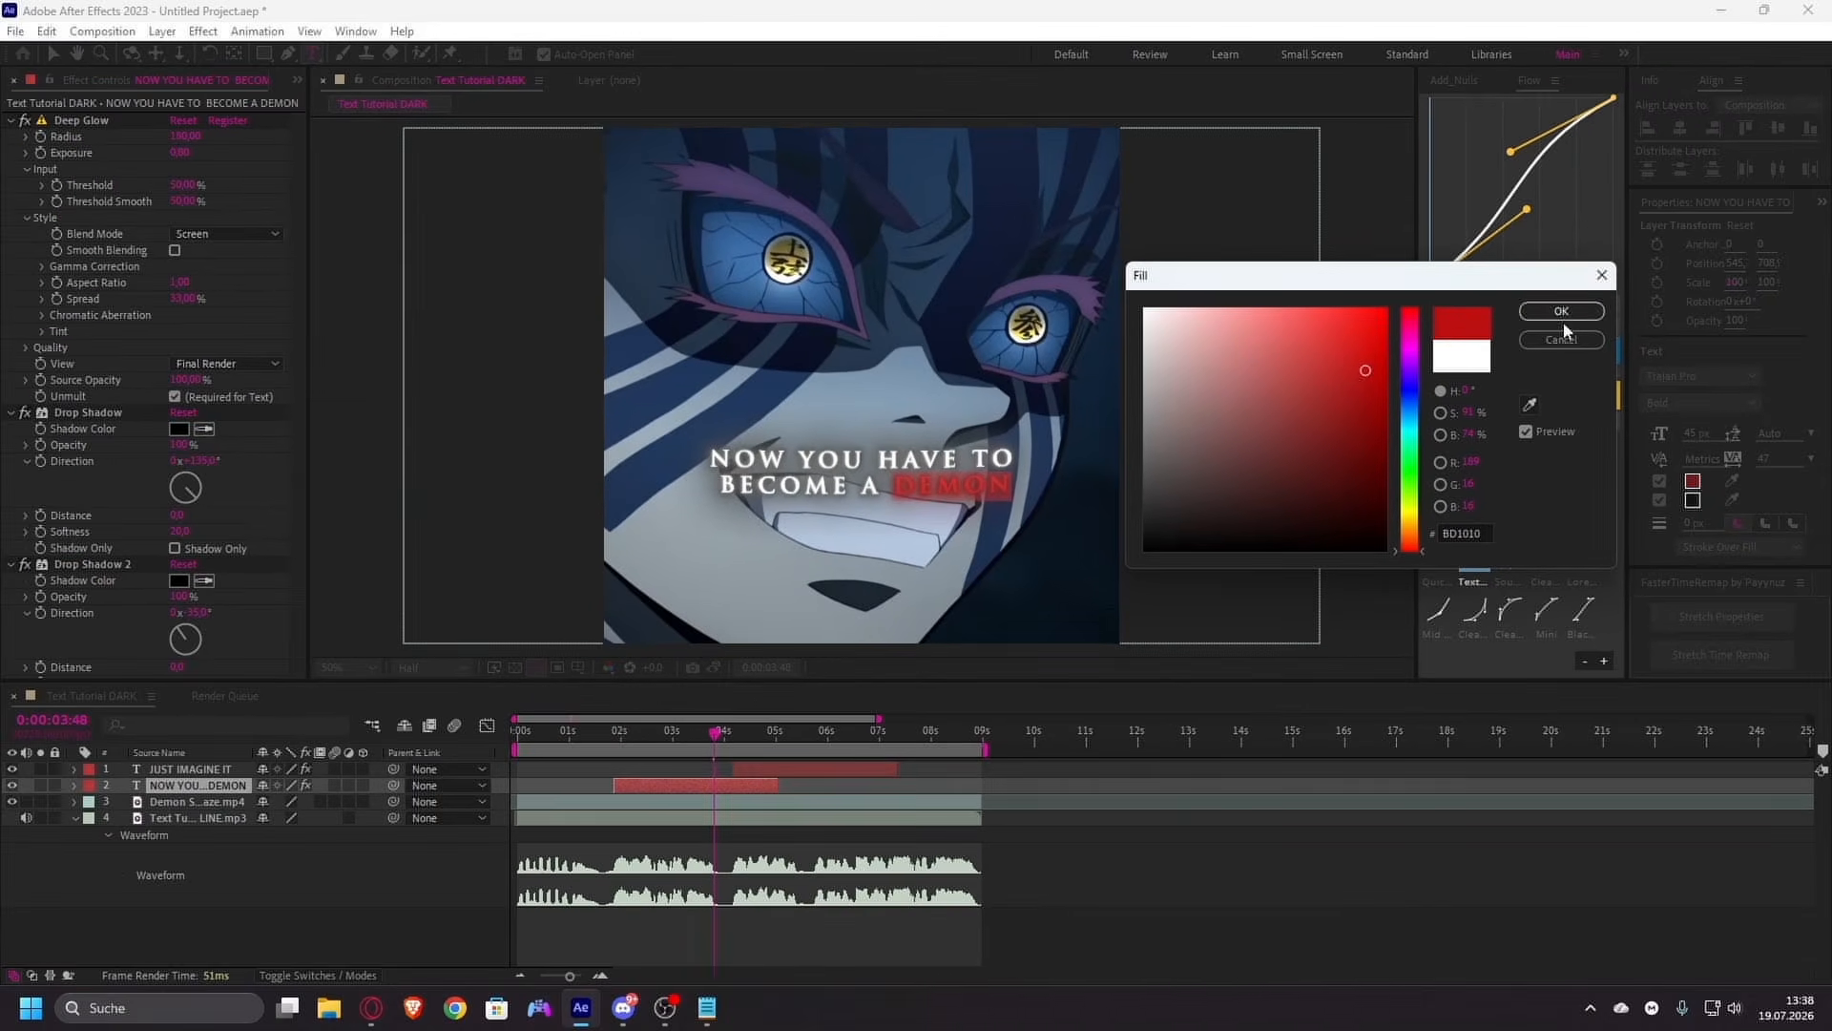
pyautogui.click(1530, 346)
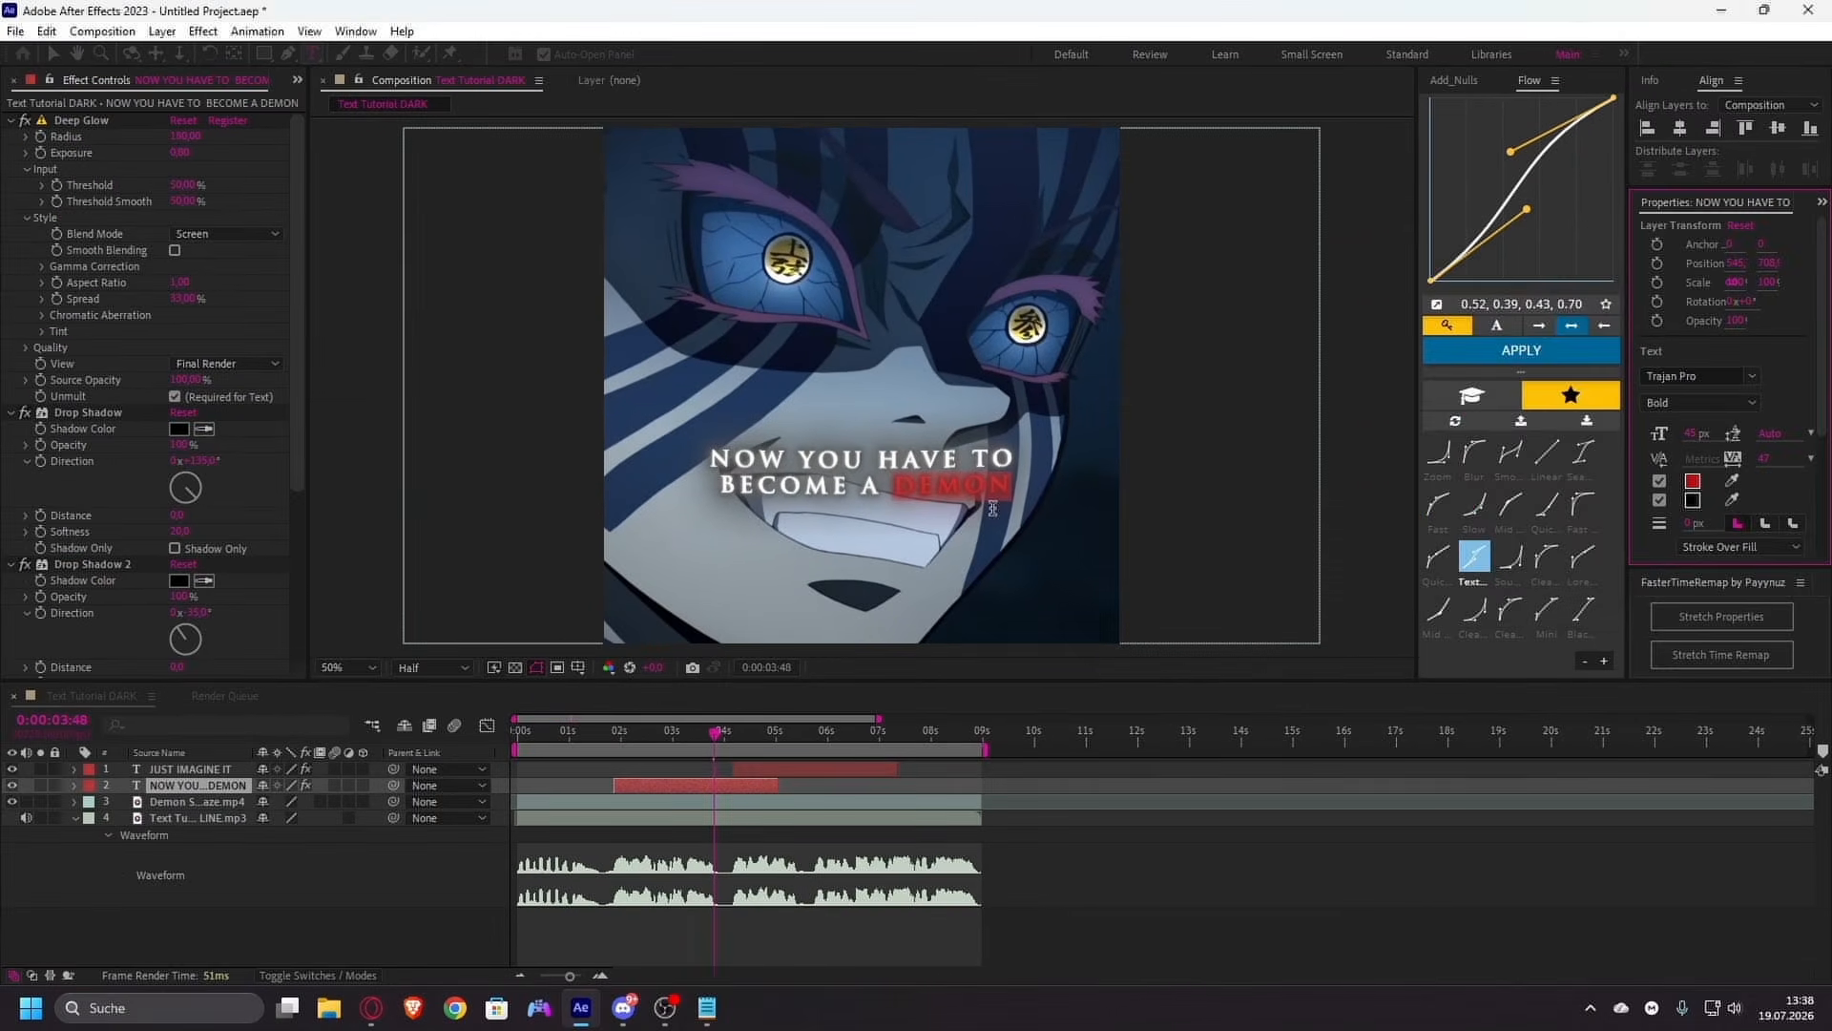
pyautogui.click(1060, 856)
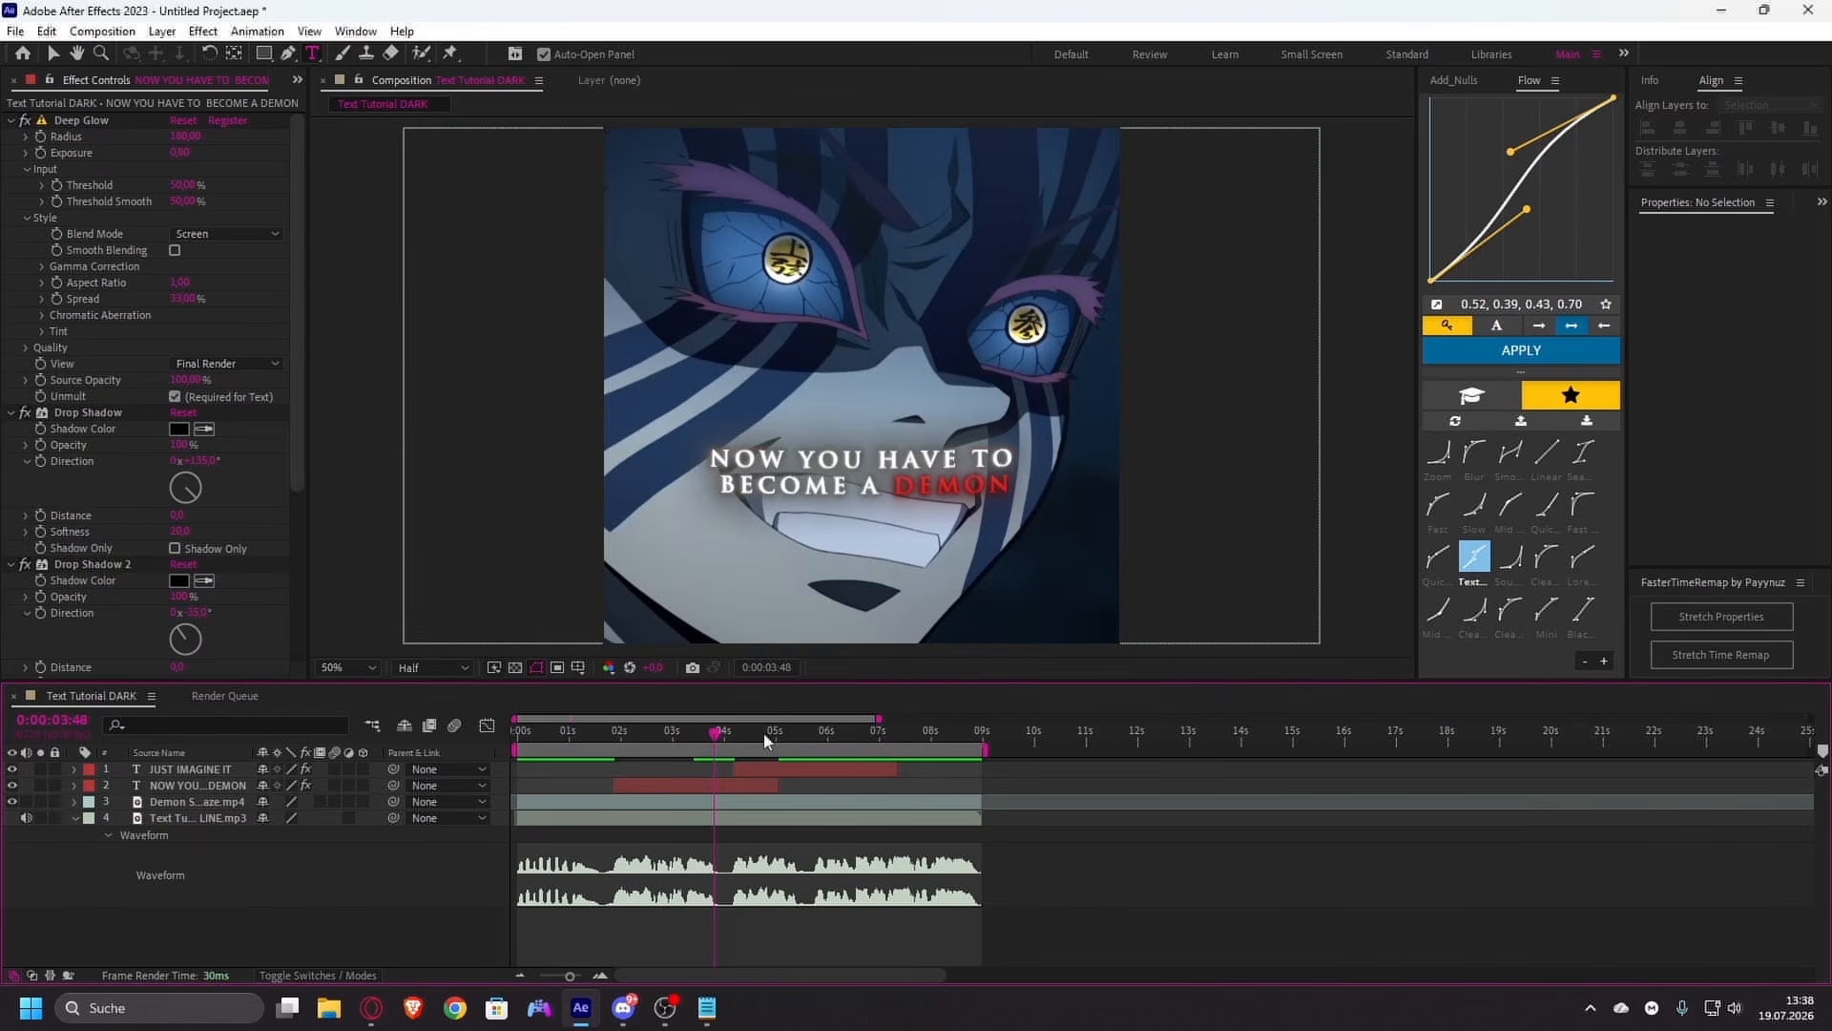
pyautogui.press('v')
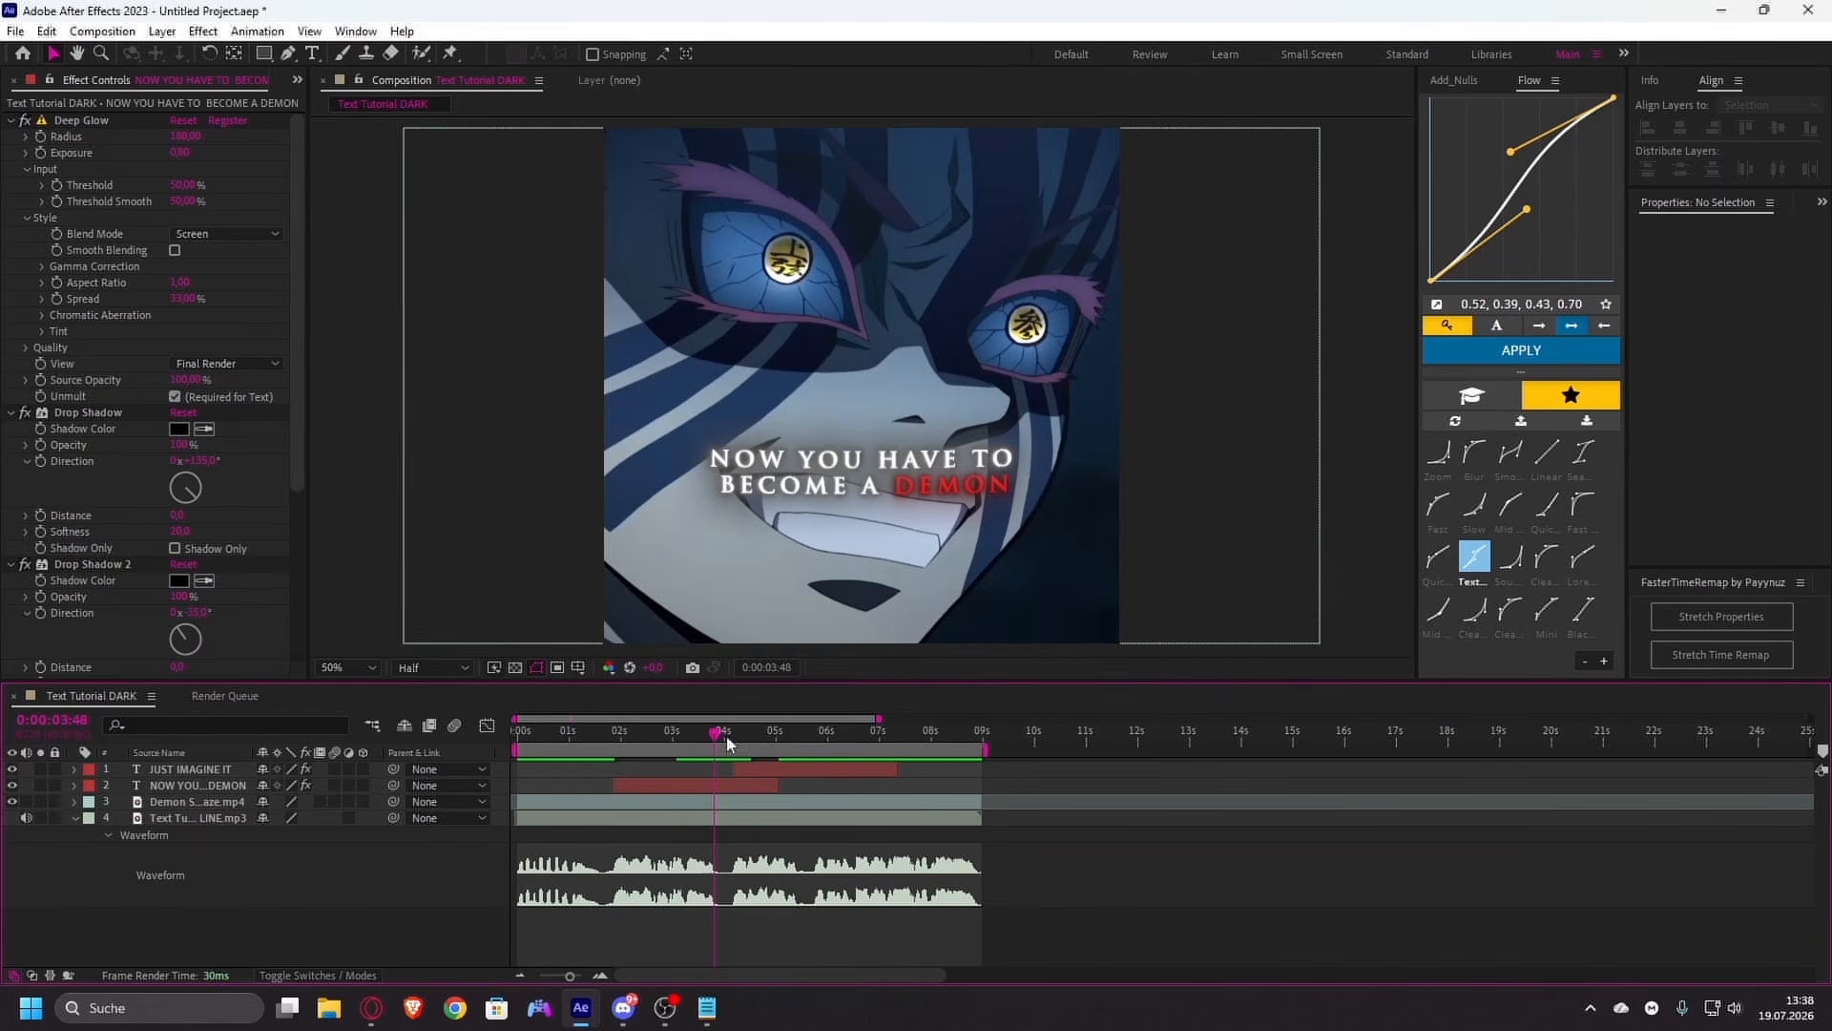
# - Play the composition from near its start and examine the recolored word "DEMON" around 0:00:03:55
pyautogui.moveTo(725, 737); pyautogui.dragTo(525, 773)
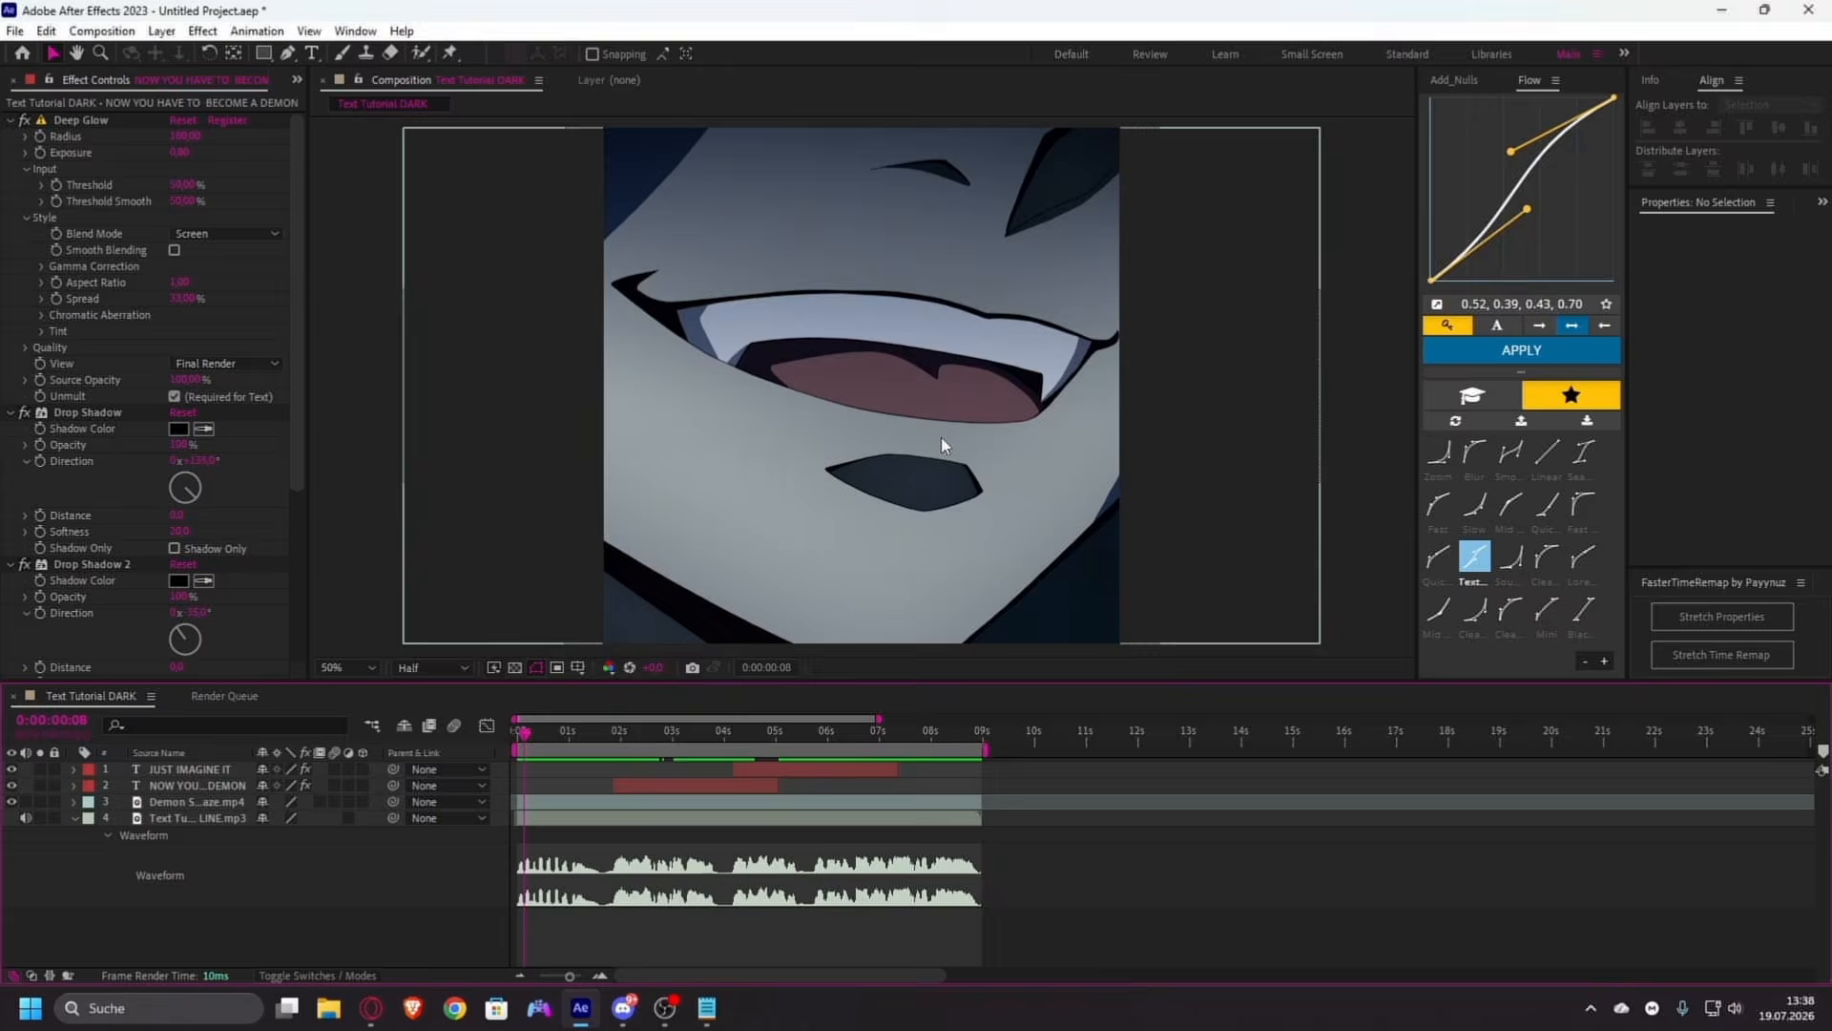
pyautogui.press('space')
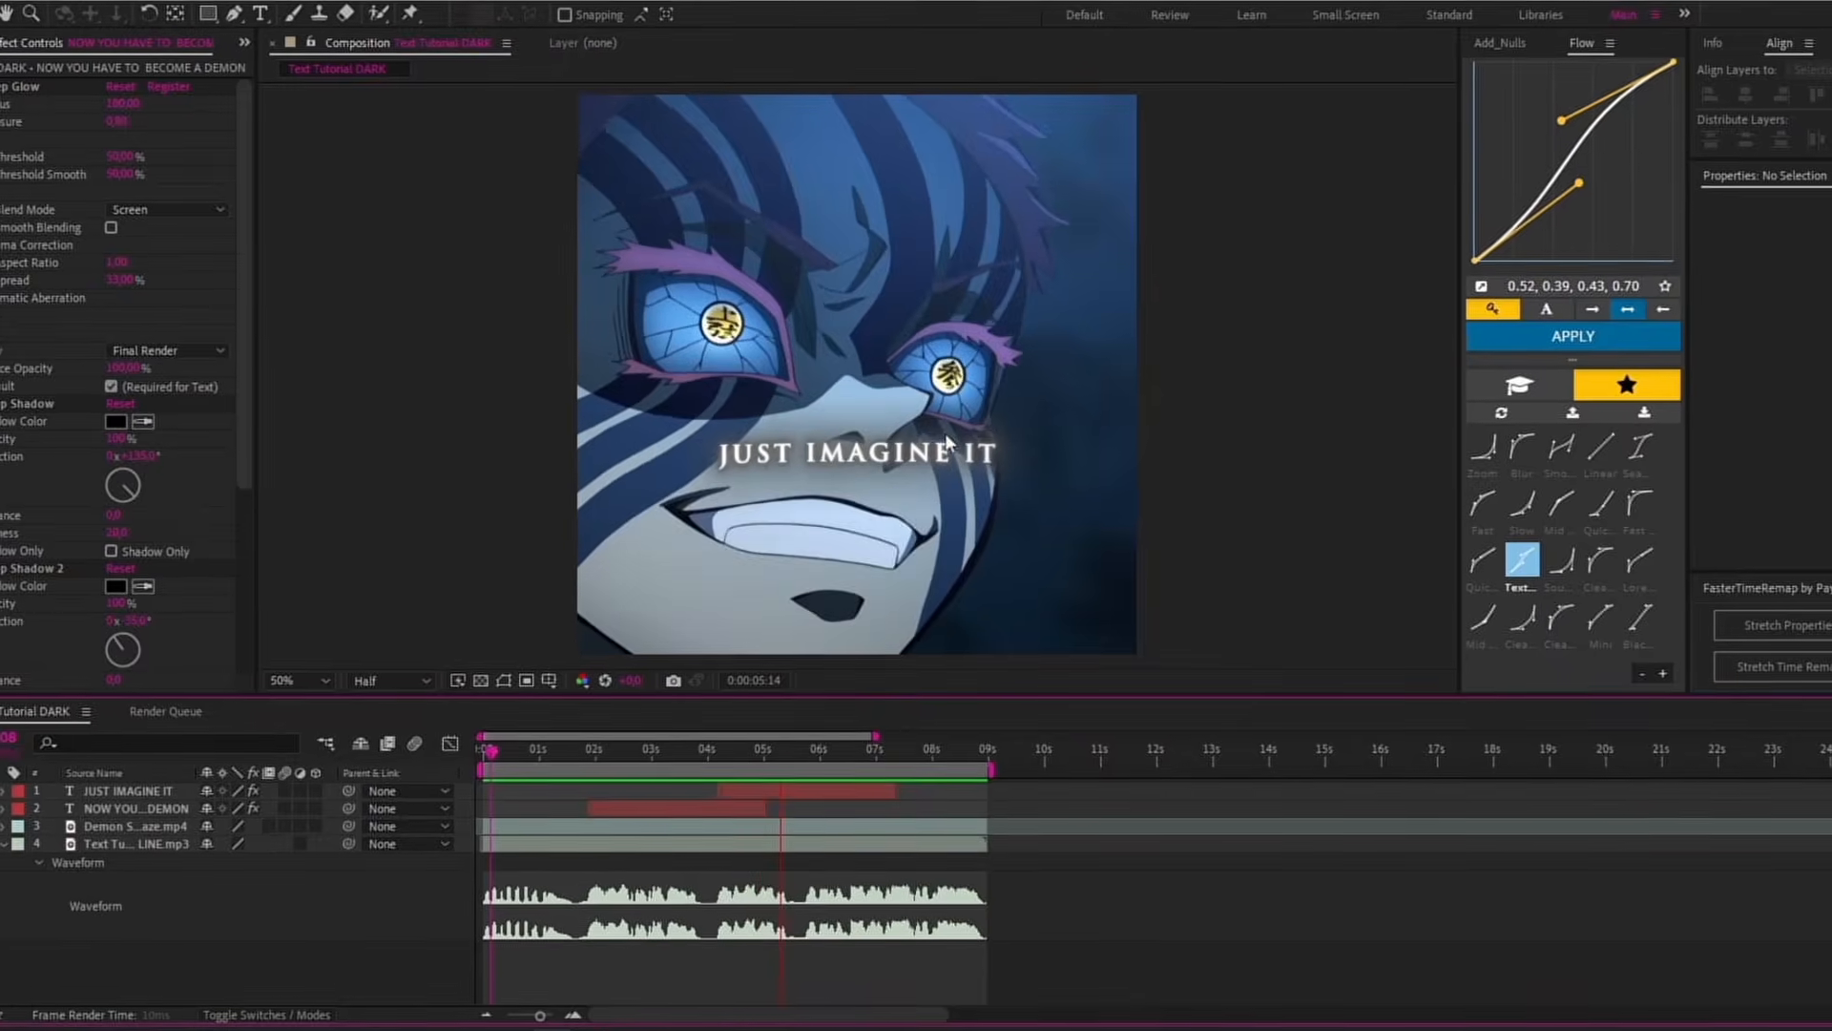
pyautogui.moveTo(807, 752); pyautogui.dragTo(720, 768)
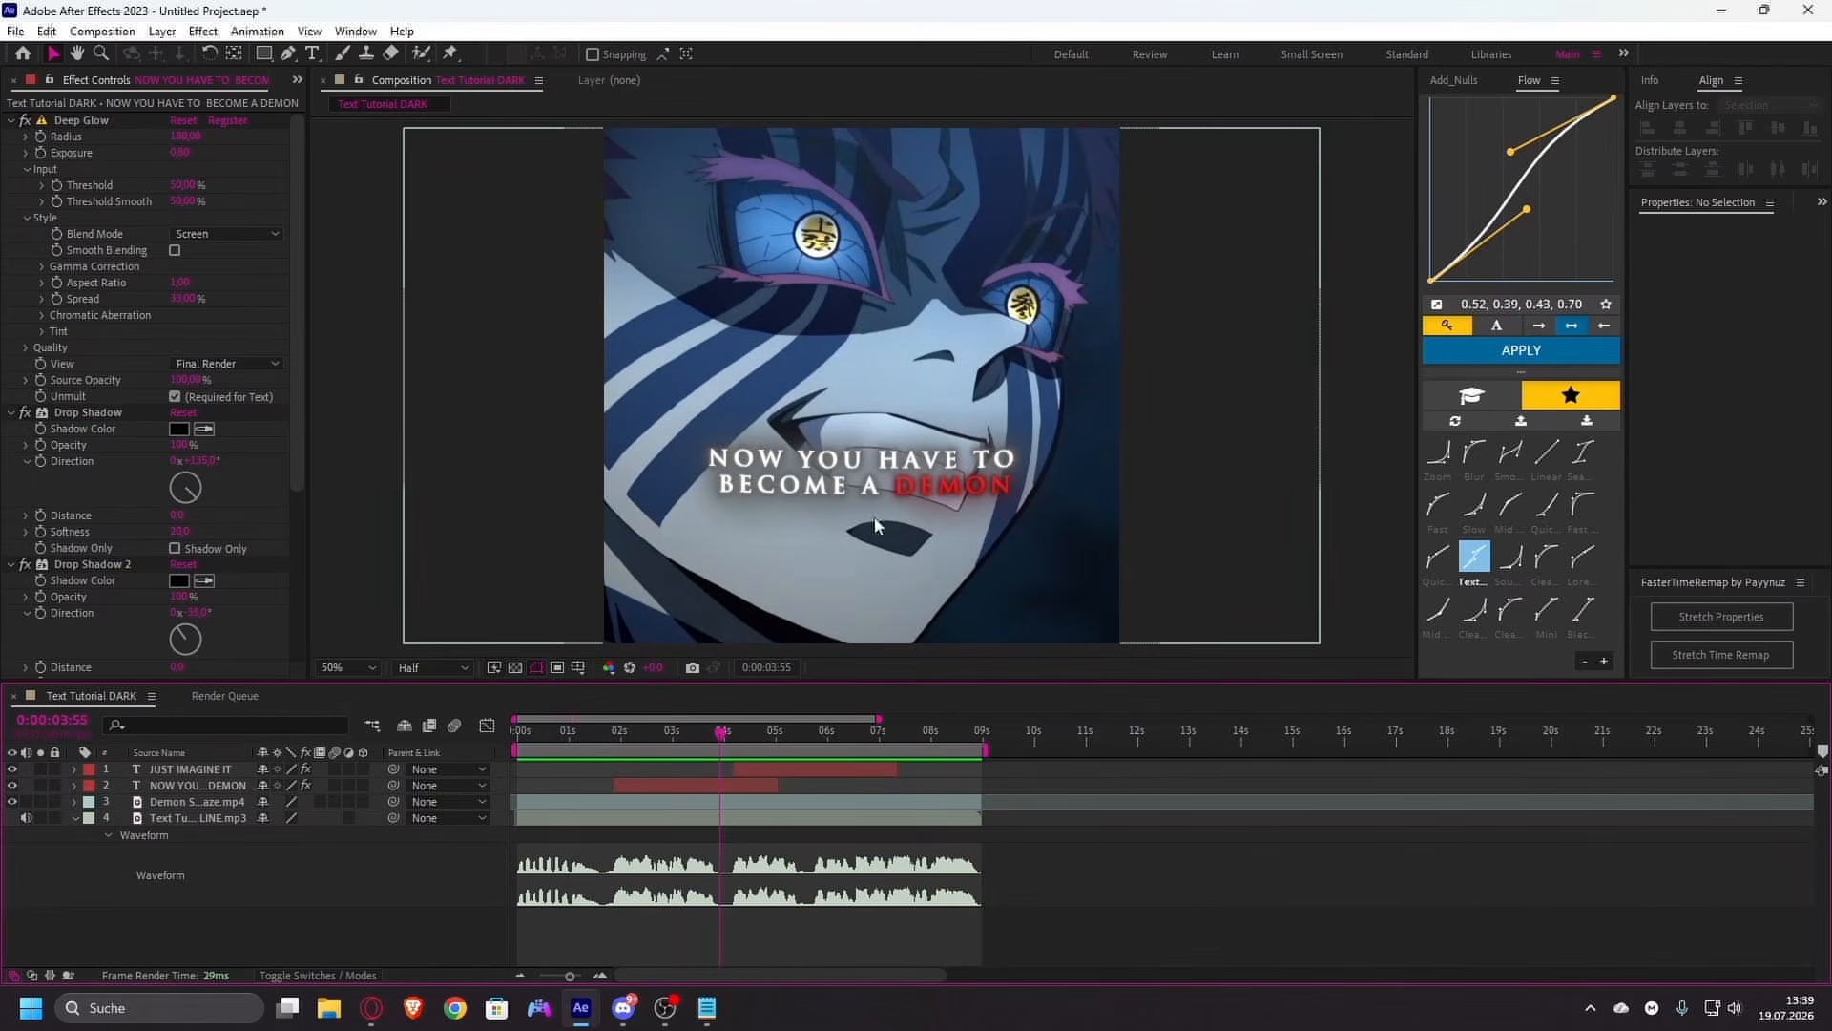
pyautogui.press('space')
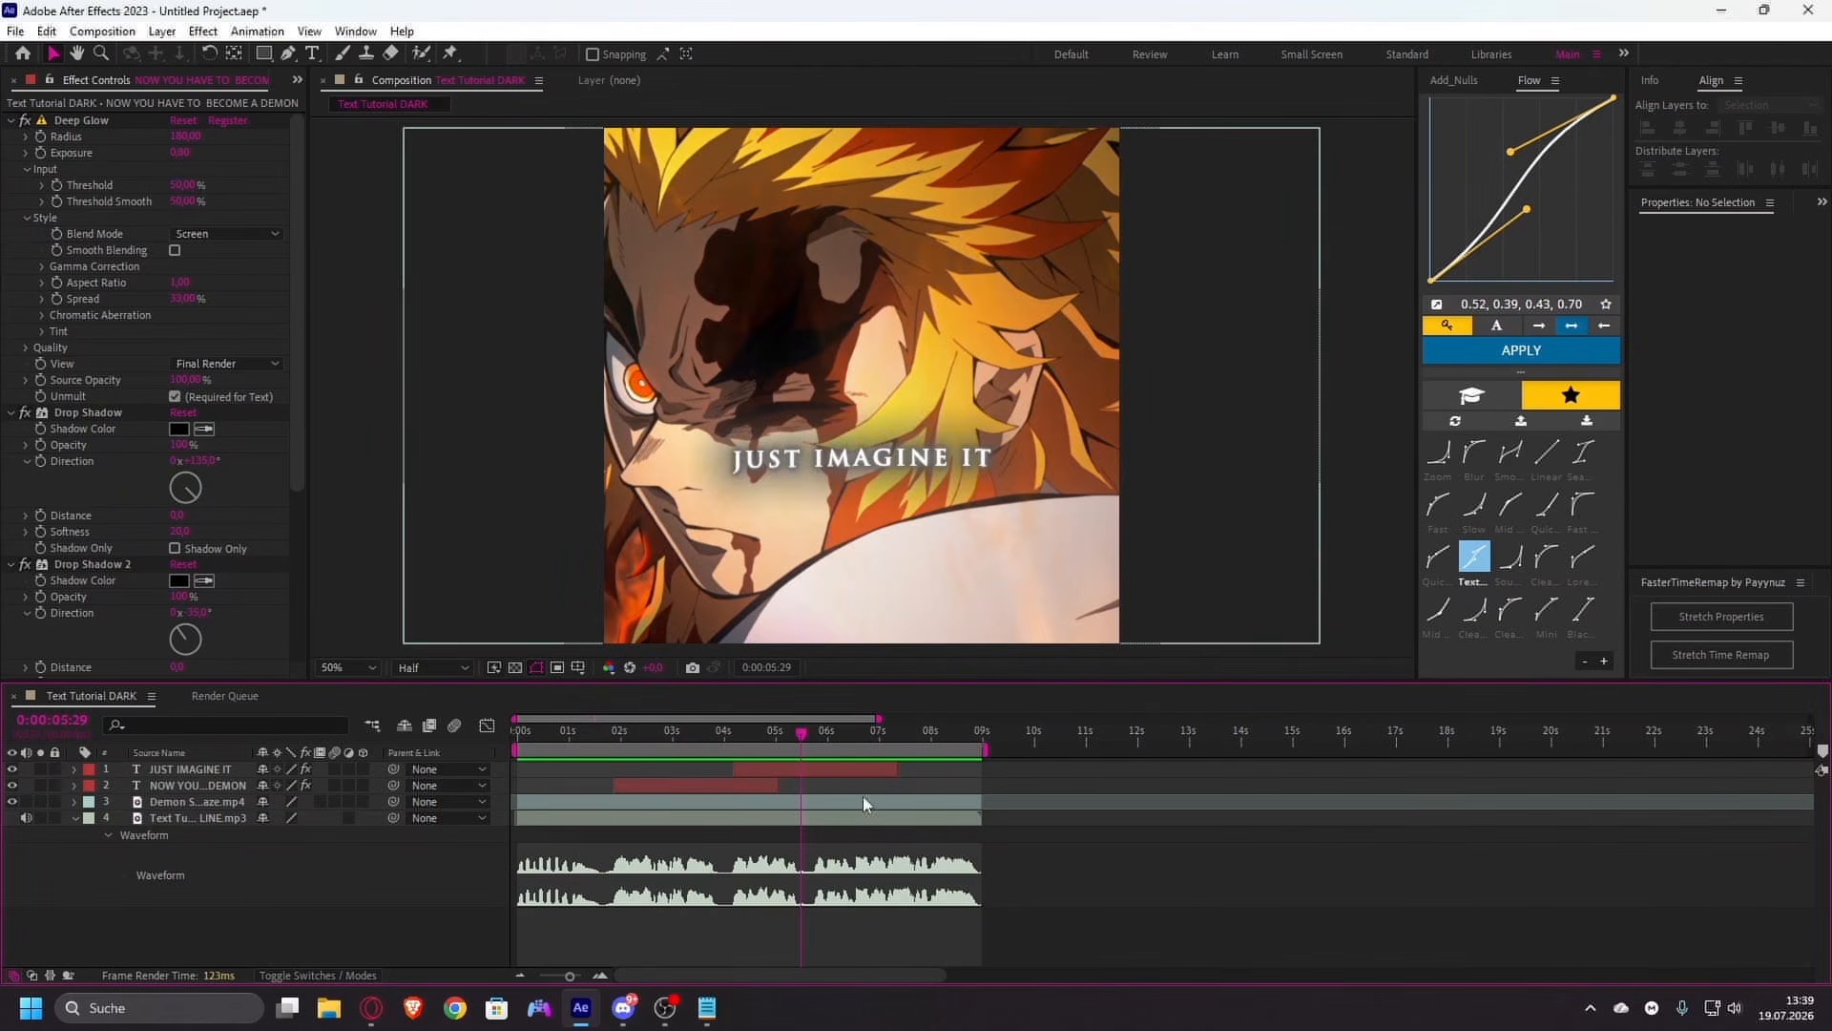
pyautogui.moveTo(800, 744); pyautogui.dragTo(718, 771)
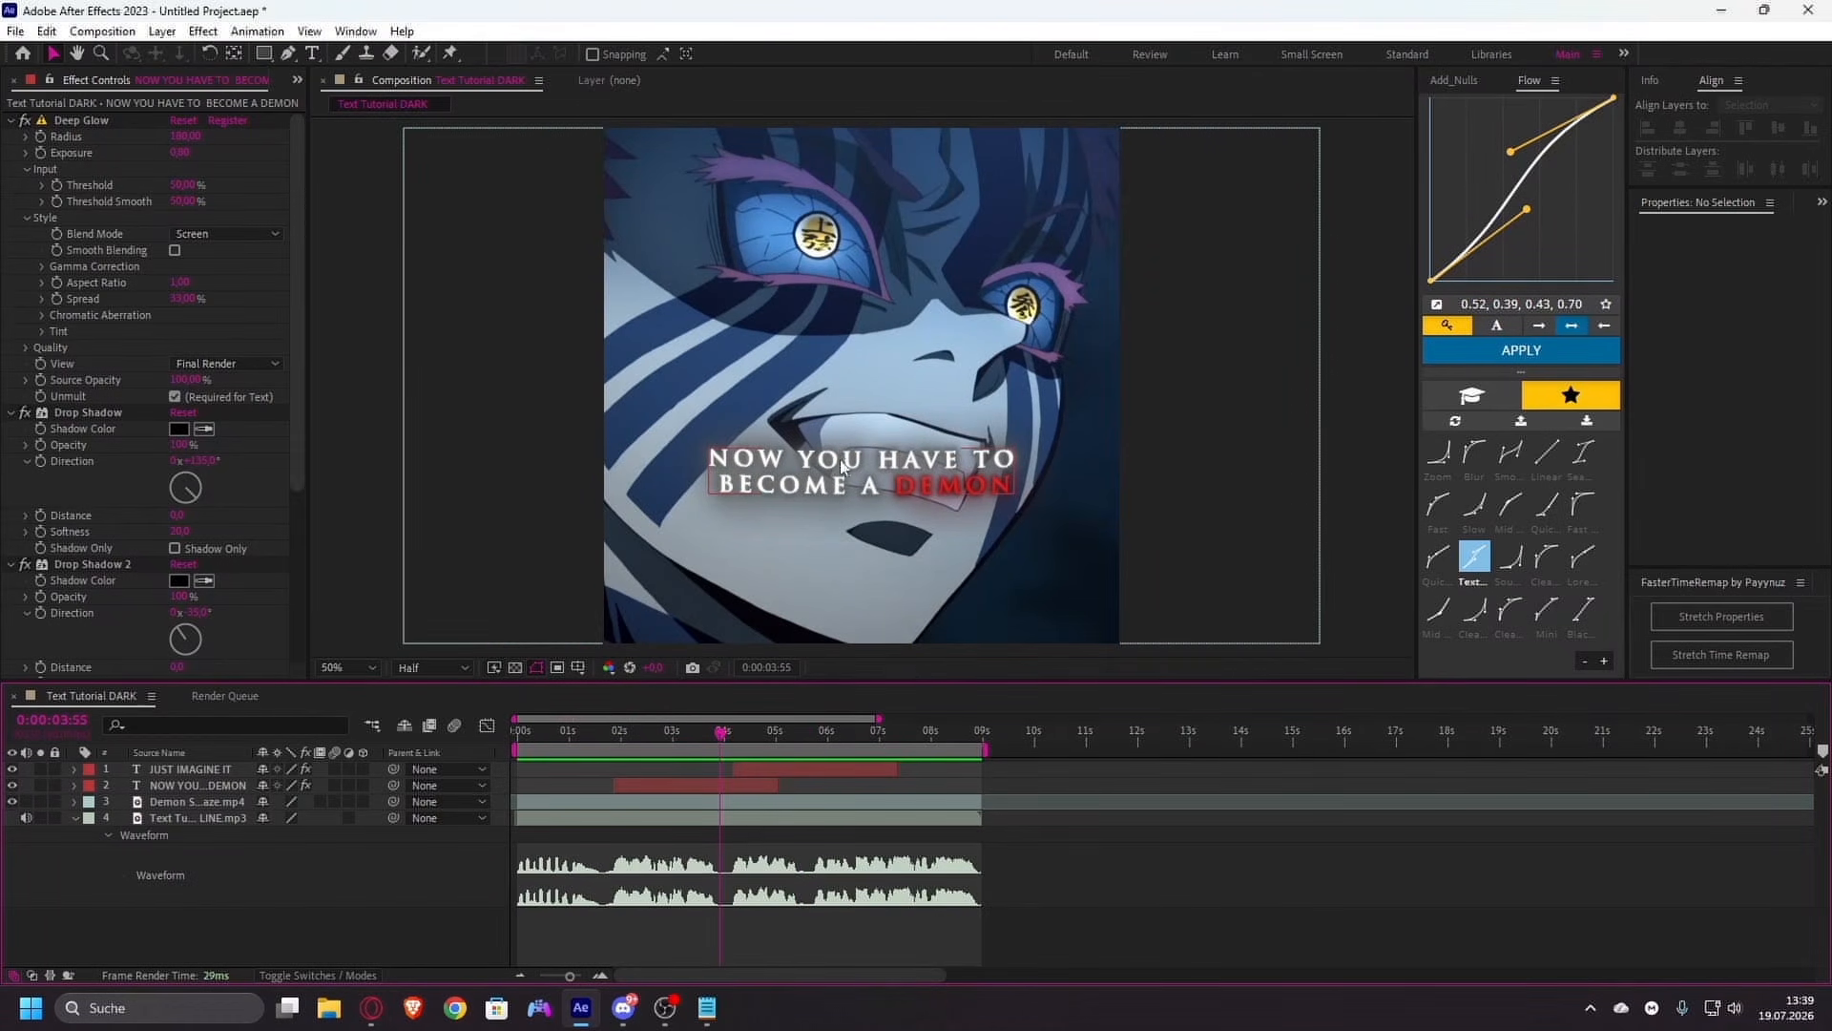
# - Add the S_Rays effect to the "JUST IMAGINE IT" text layer at 0:00:05:18
pyautogui.moveTo(736, 744); pyautogui.dragTo(802, 744)
pyautogui.click(792, 770)
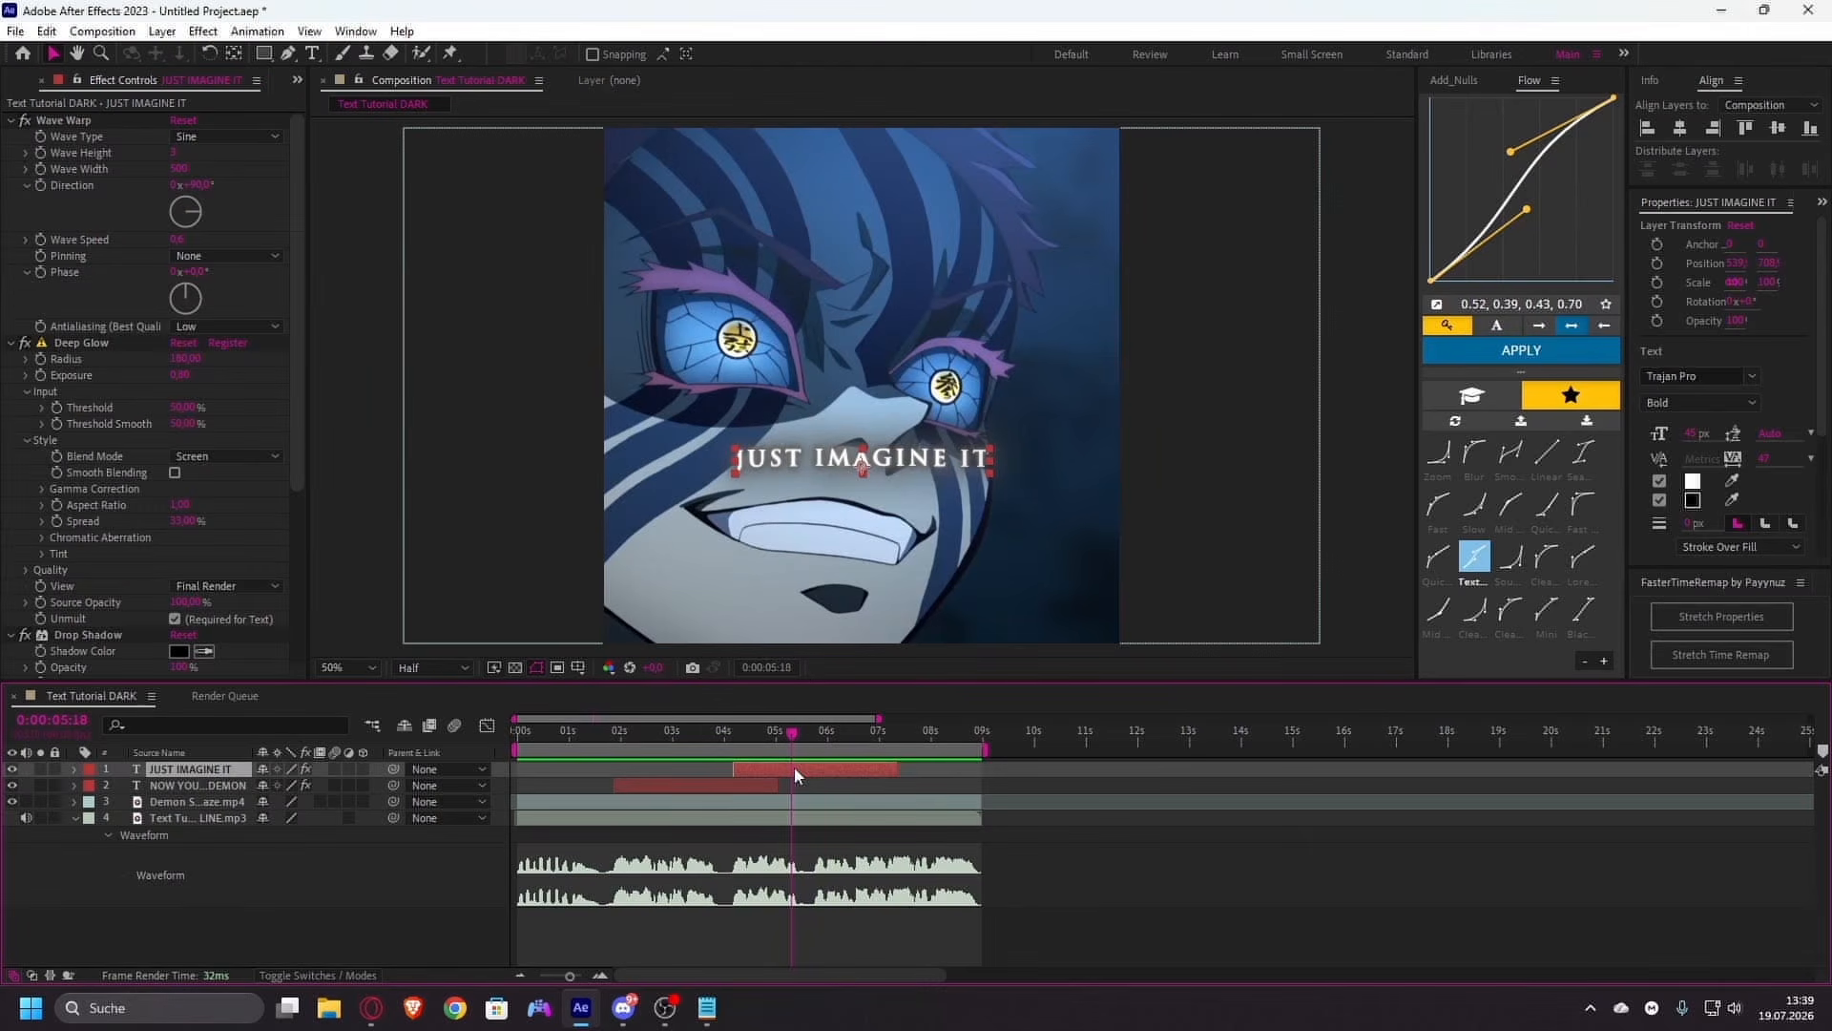
pyautogui.hotkey('ctrl', 'space')
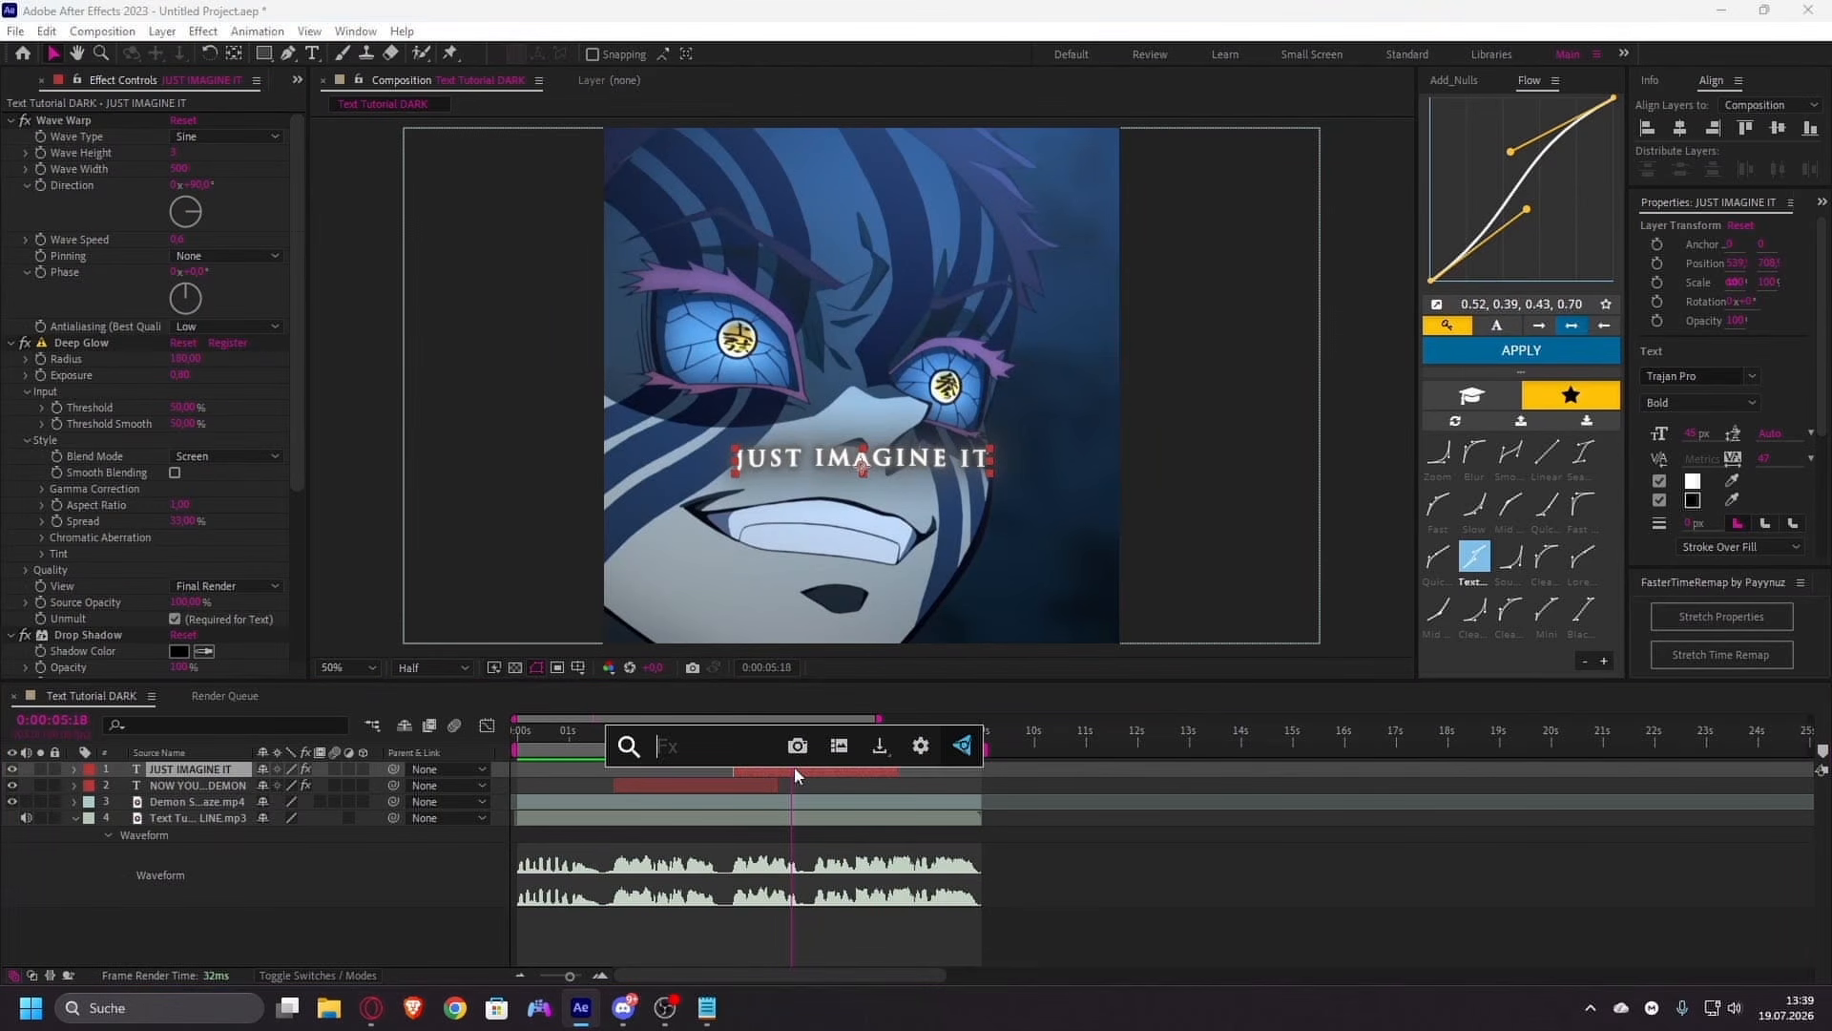
pyautogui.write('rays')
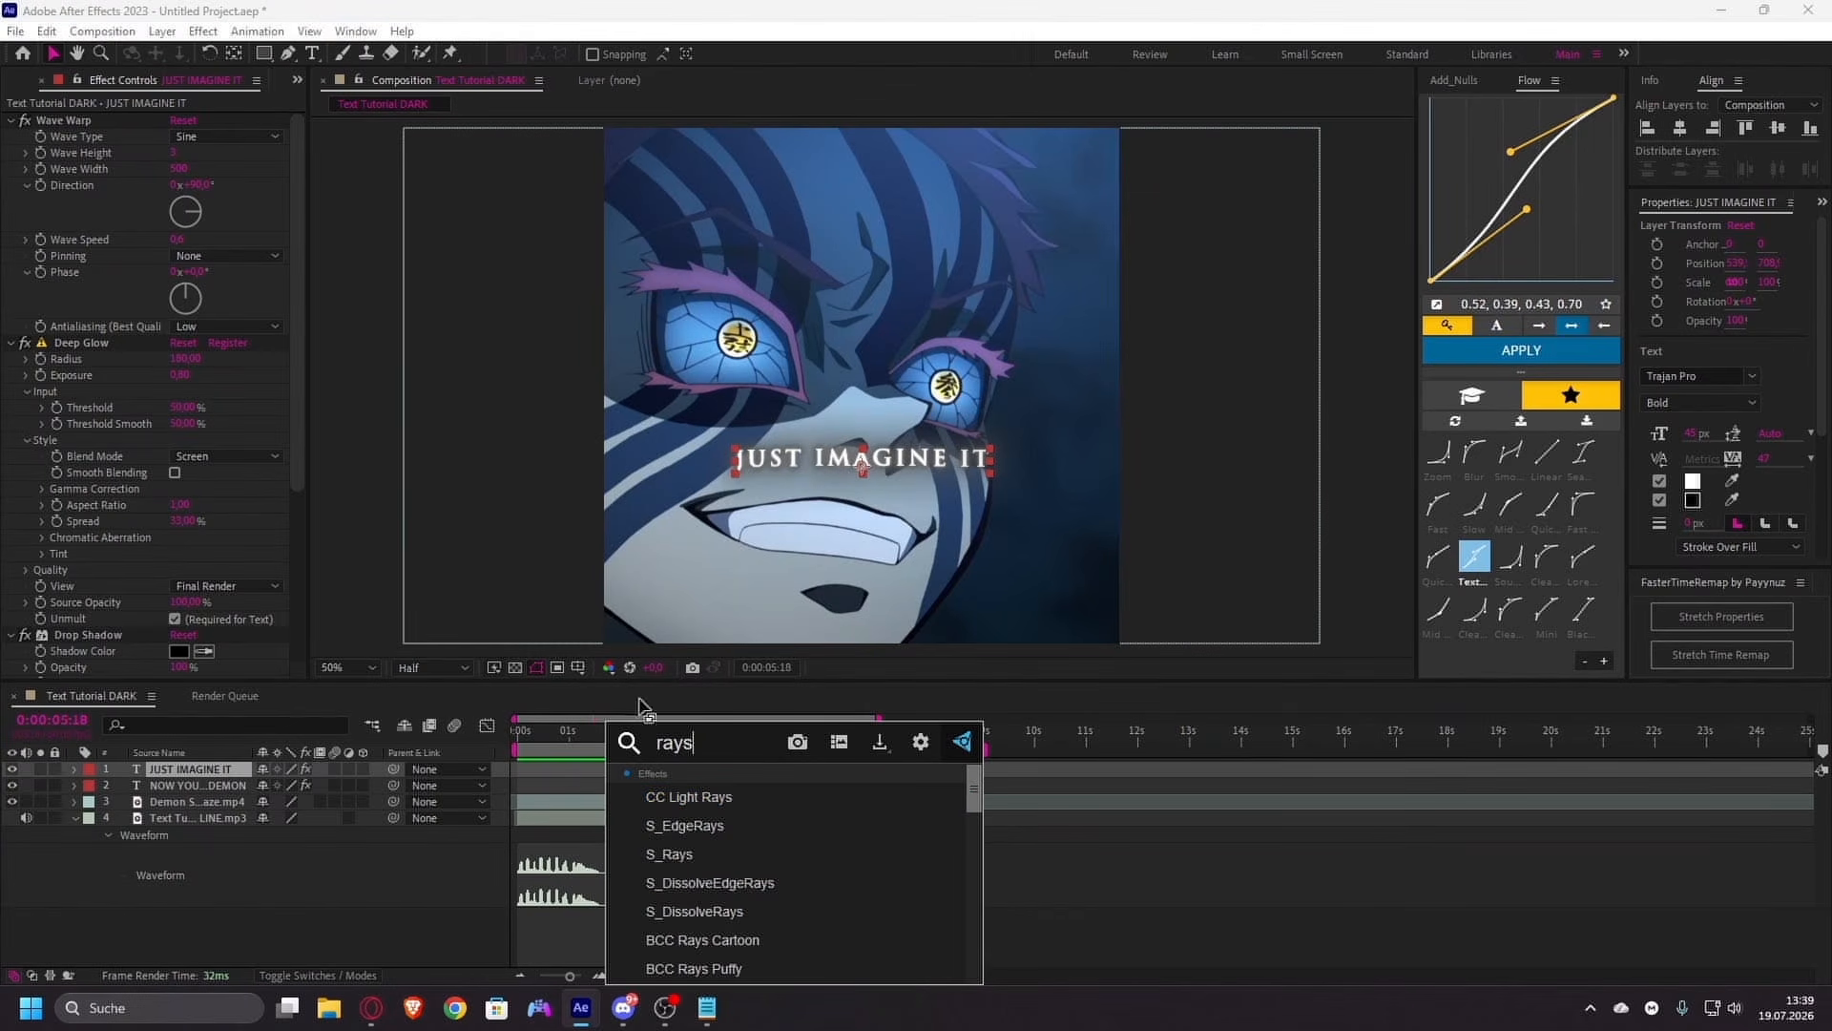
pyautogui.click(718, 859)
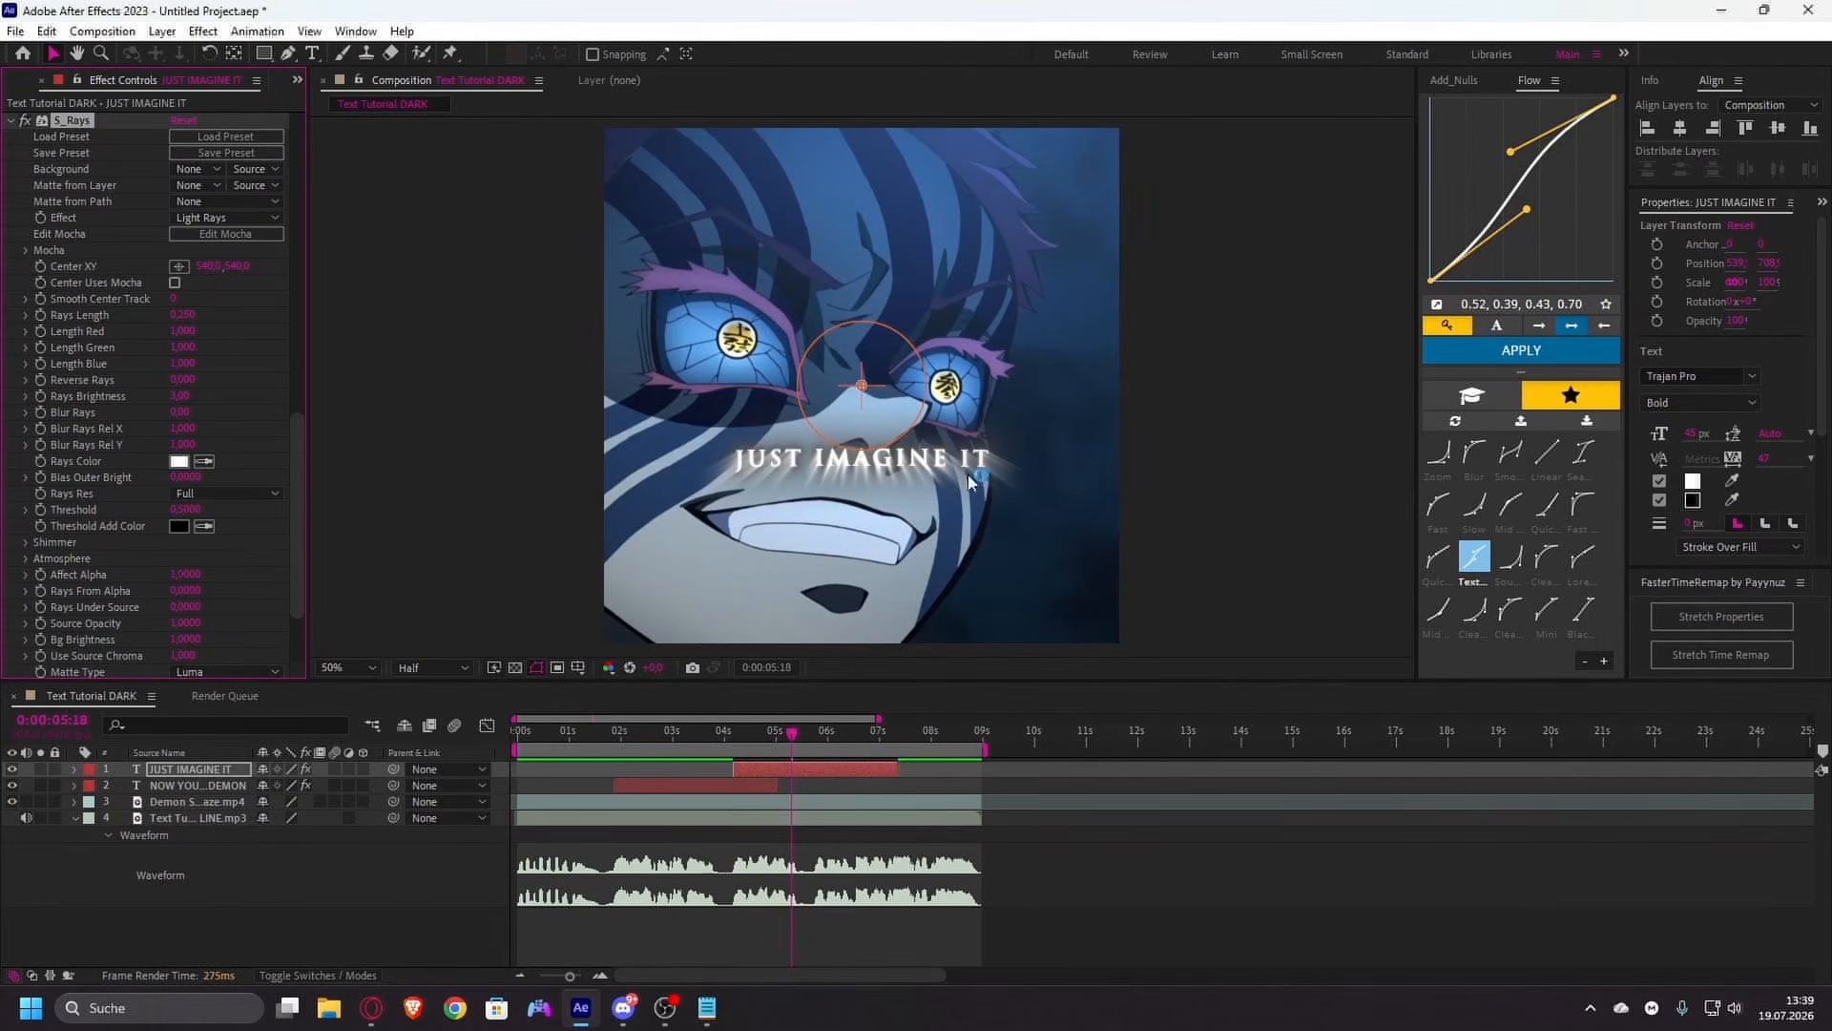
pyautogui.click(1092, 378)
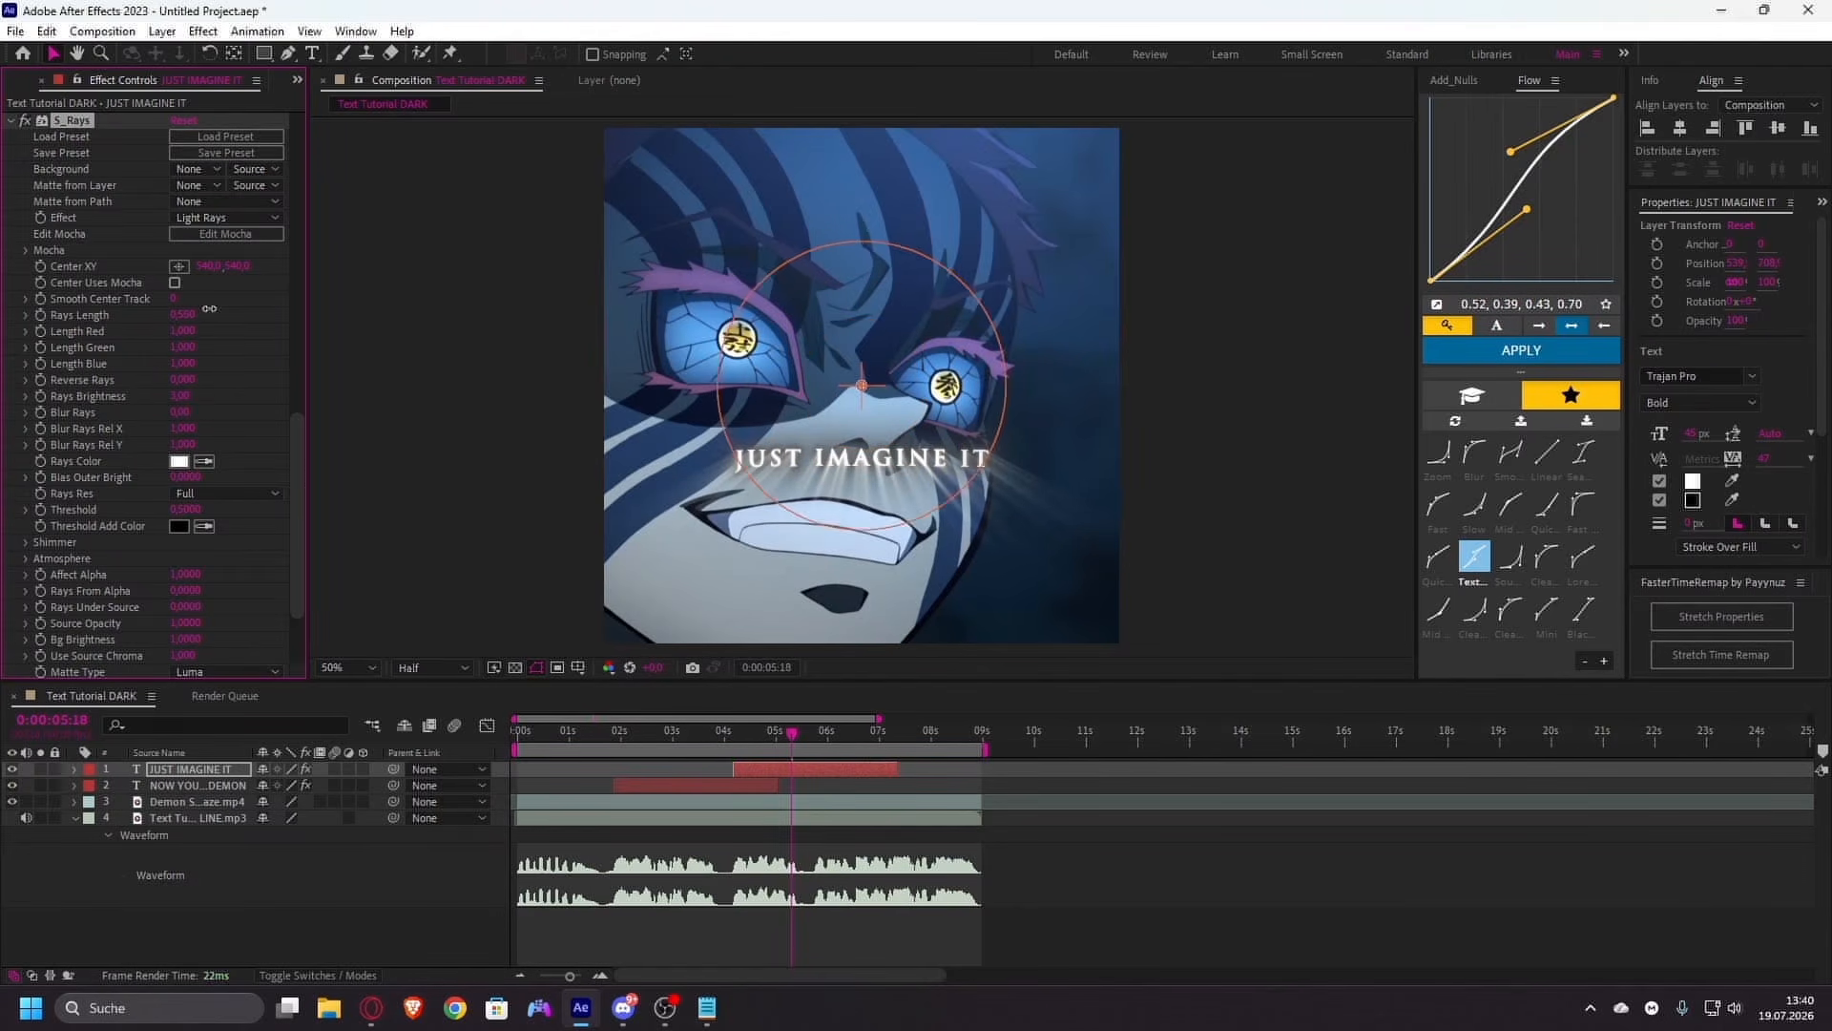
# - Set the Rays Length of the S_Rays effect to 0.5 on the "JUST IMAGINE IT" layer
pyautogui.moveTo(209, 309)
pyautogui.mouseDown()
pyautogui.moveTo(249, 301)
pyautogui.moveTo(202, 302)
pyautogui.mouseUp()
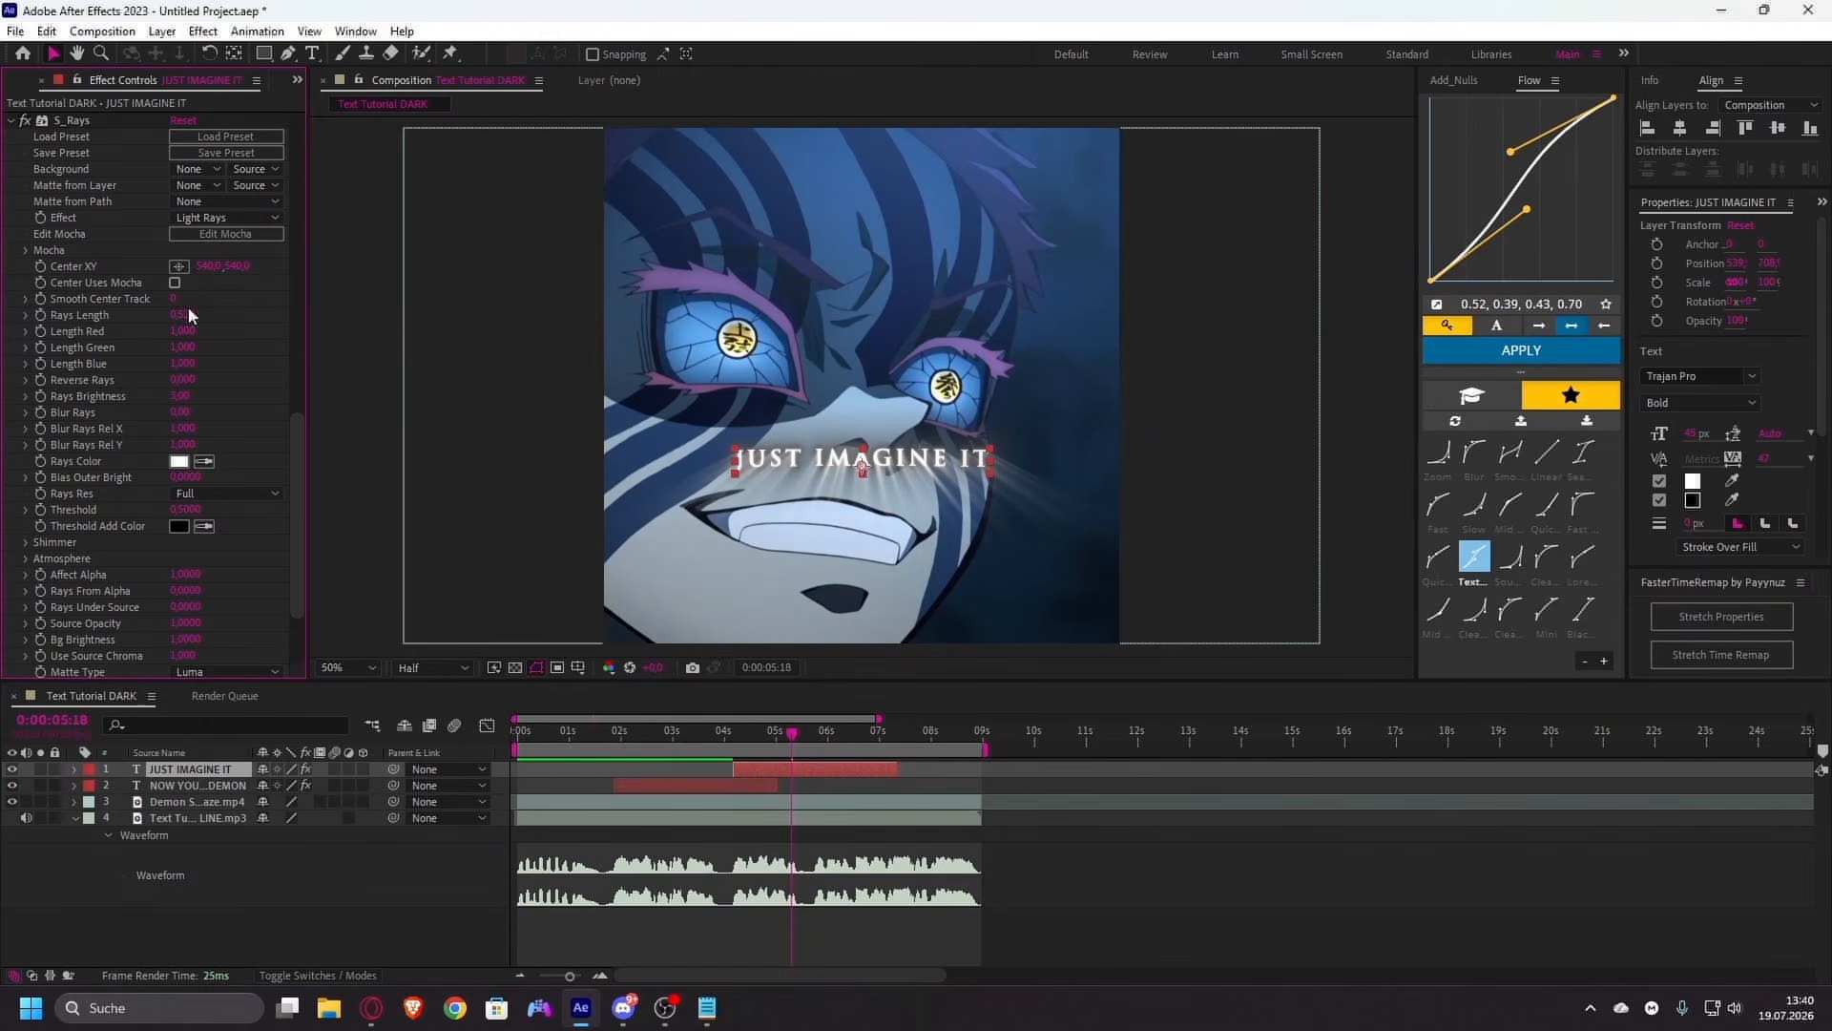
pyautogui.click(187, 310)
pyautogui.write('0,5')
pyautogui.press('Return')
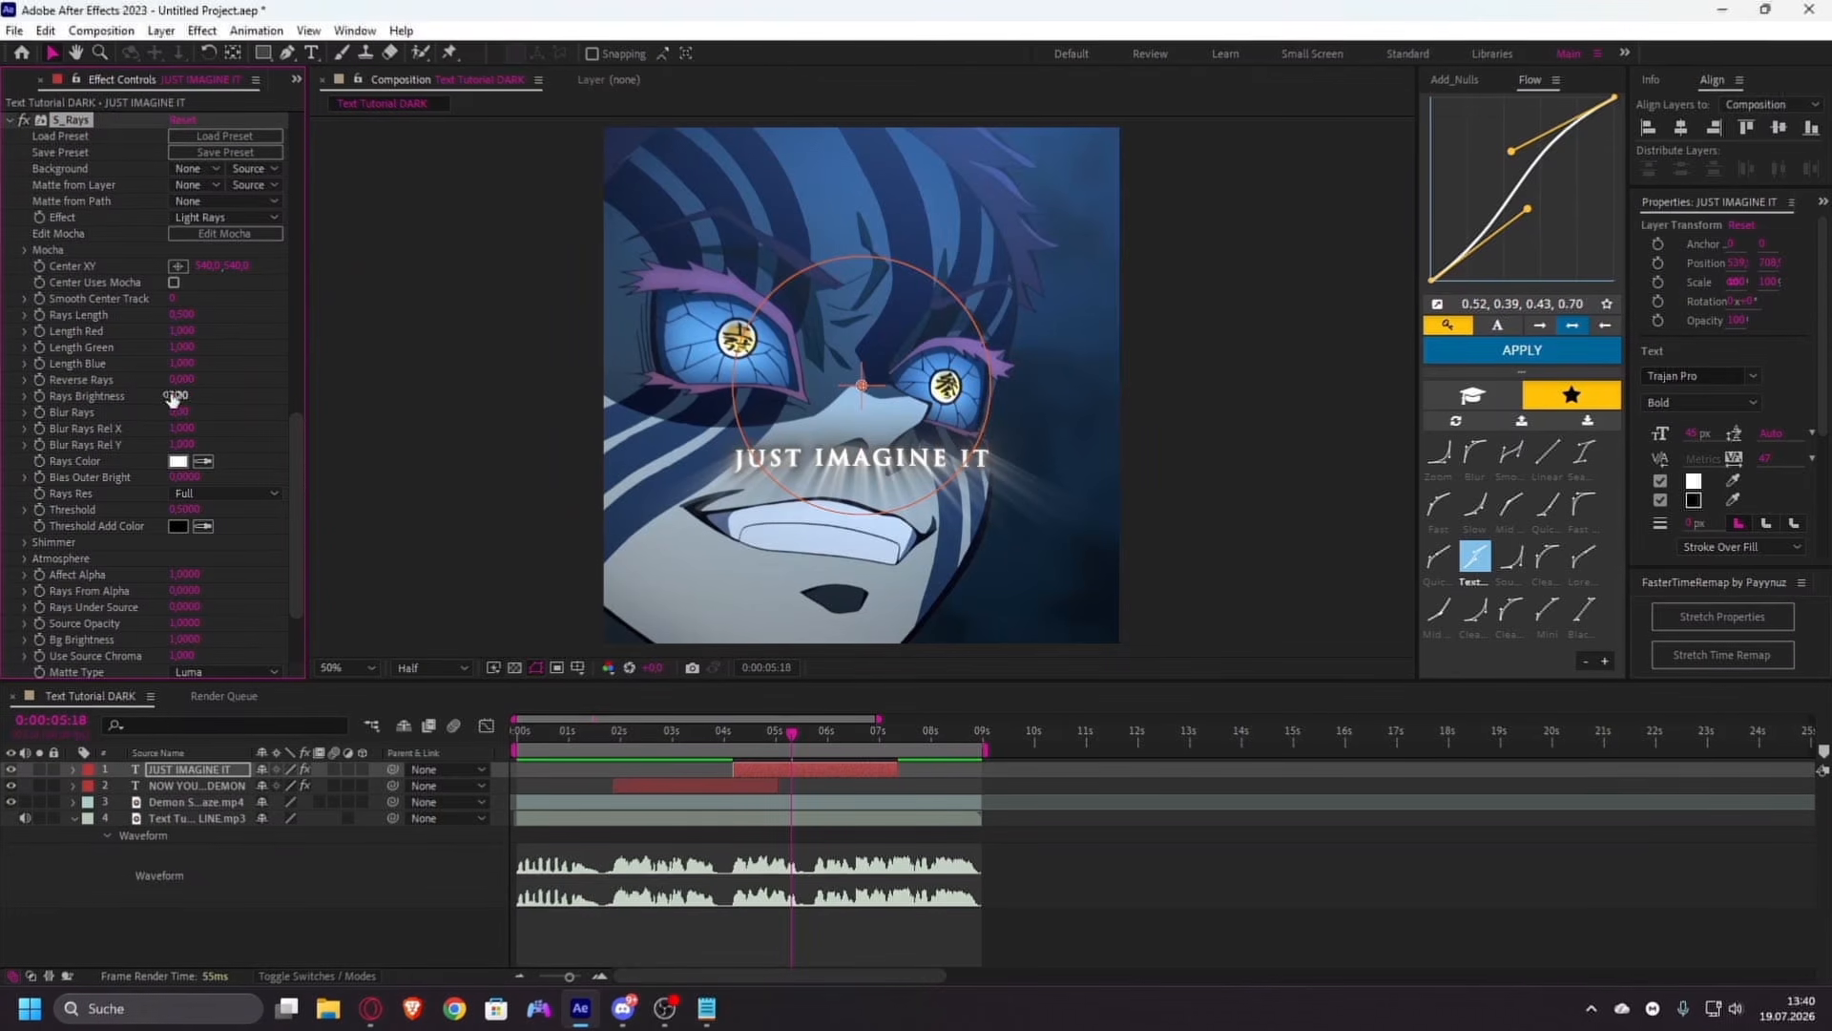
pyautogui.moveTo(177, 396); pyautogui.dragTo(169, 394)
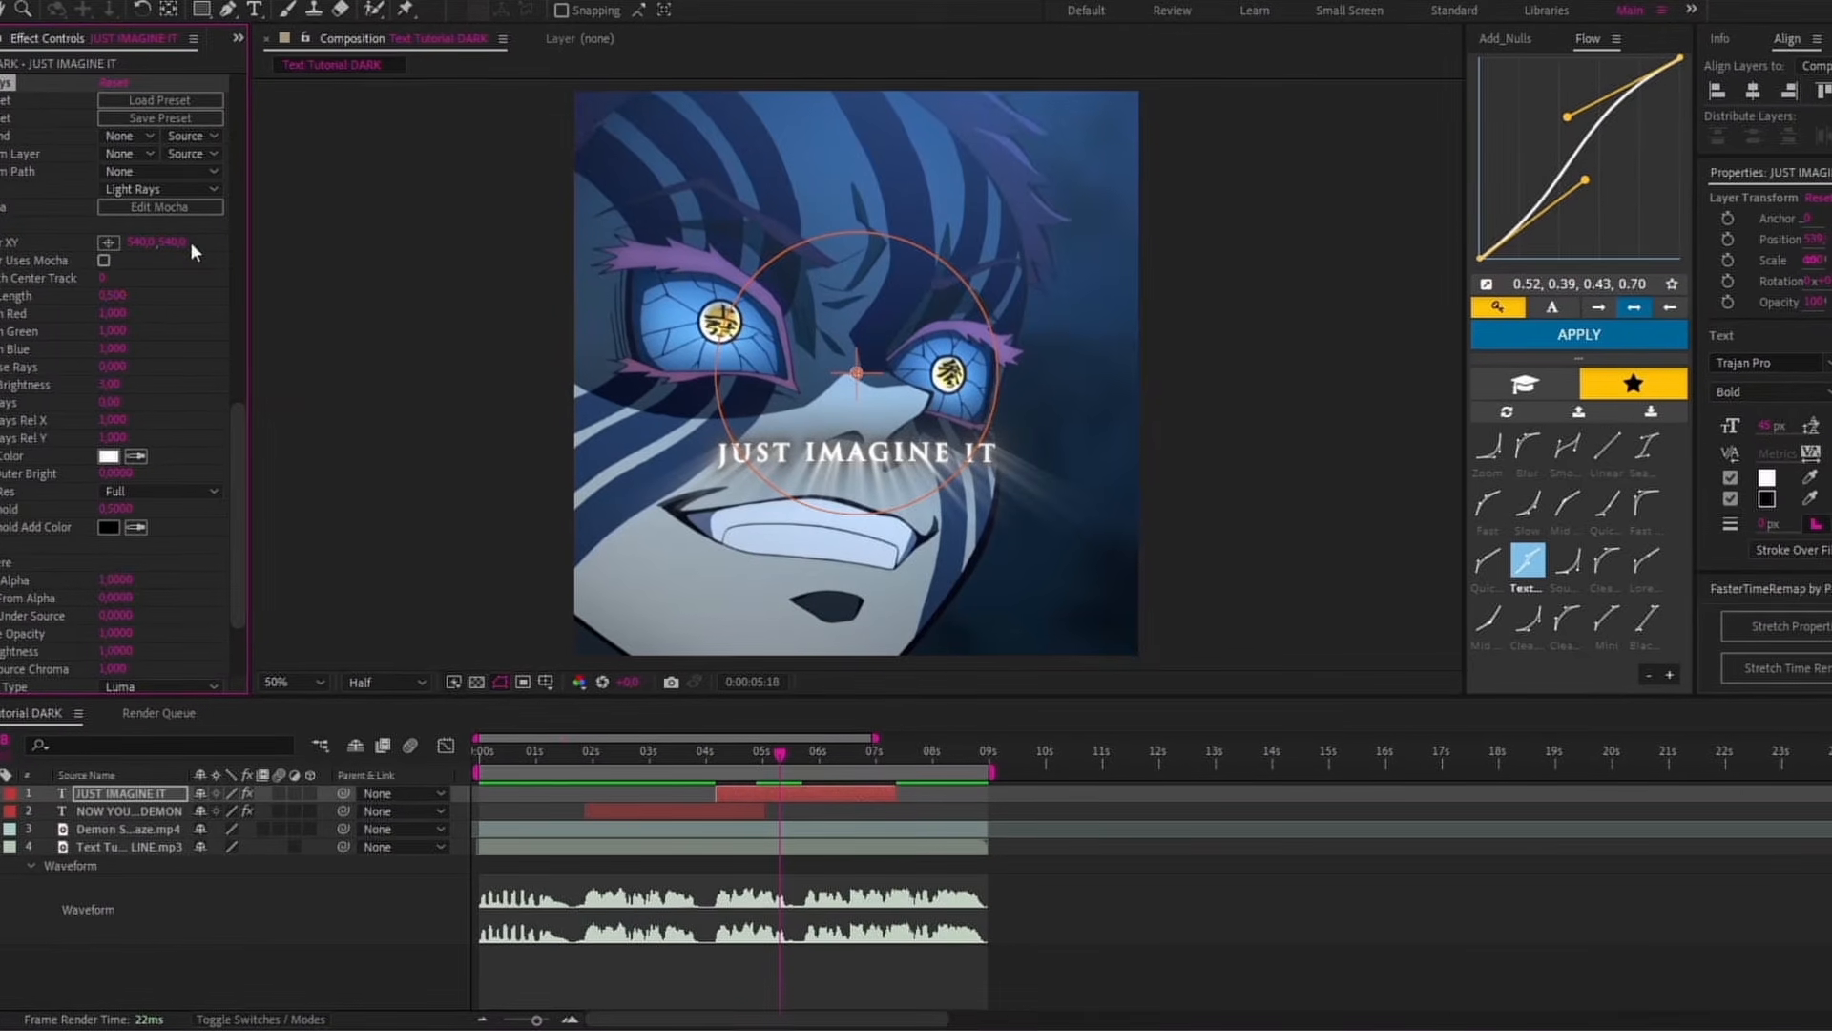
# - Keyframe S_Rays Center XY at 540, 778, just below the text, at the "JUST IMAGINE IT" layer's start, and show the layer's keyframes
pyautogui.moveTo(175, 242); pyautogui.dragTo(138, 349)
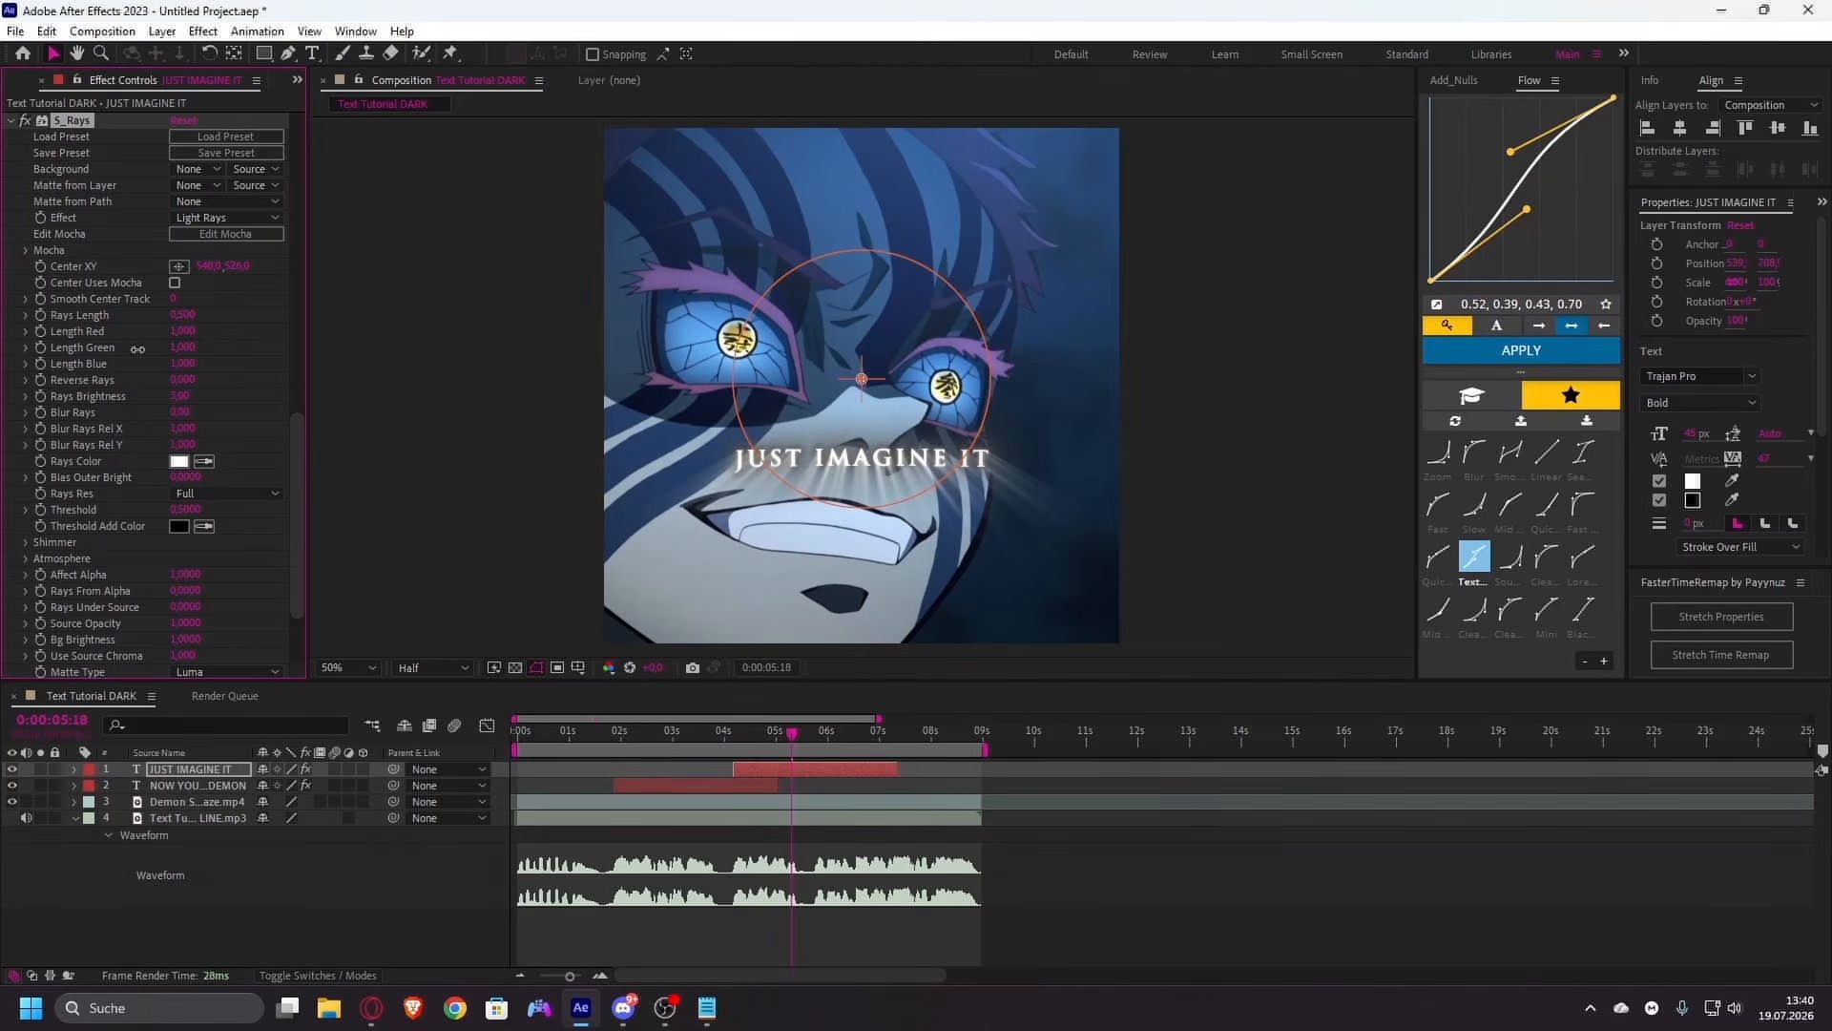
pyautogui.click(819, 770)
pyautogui.press('i')
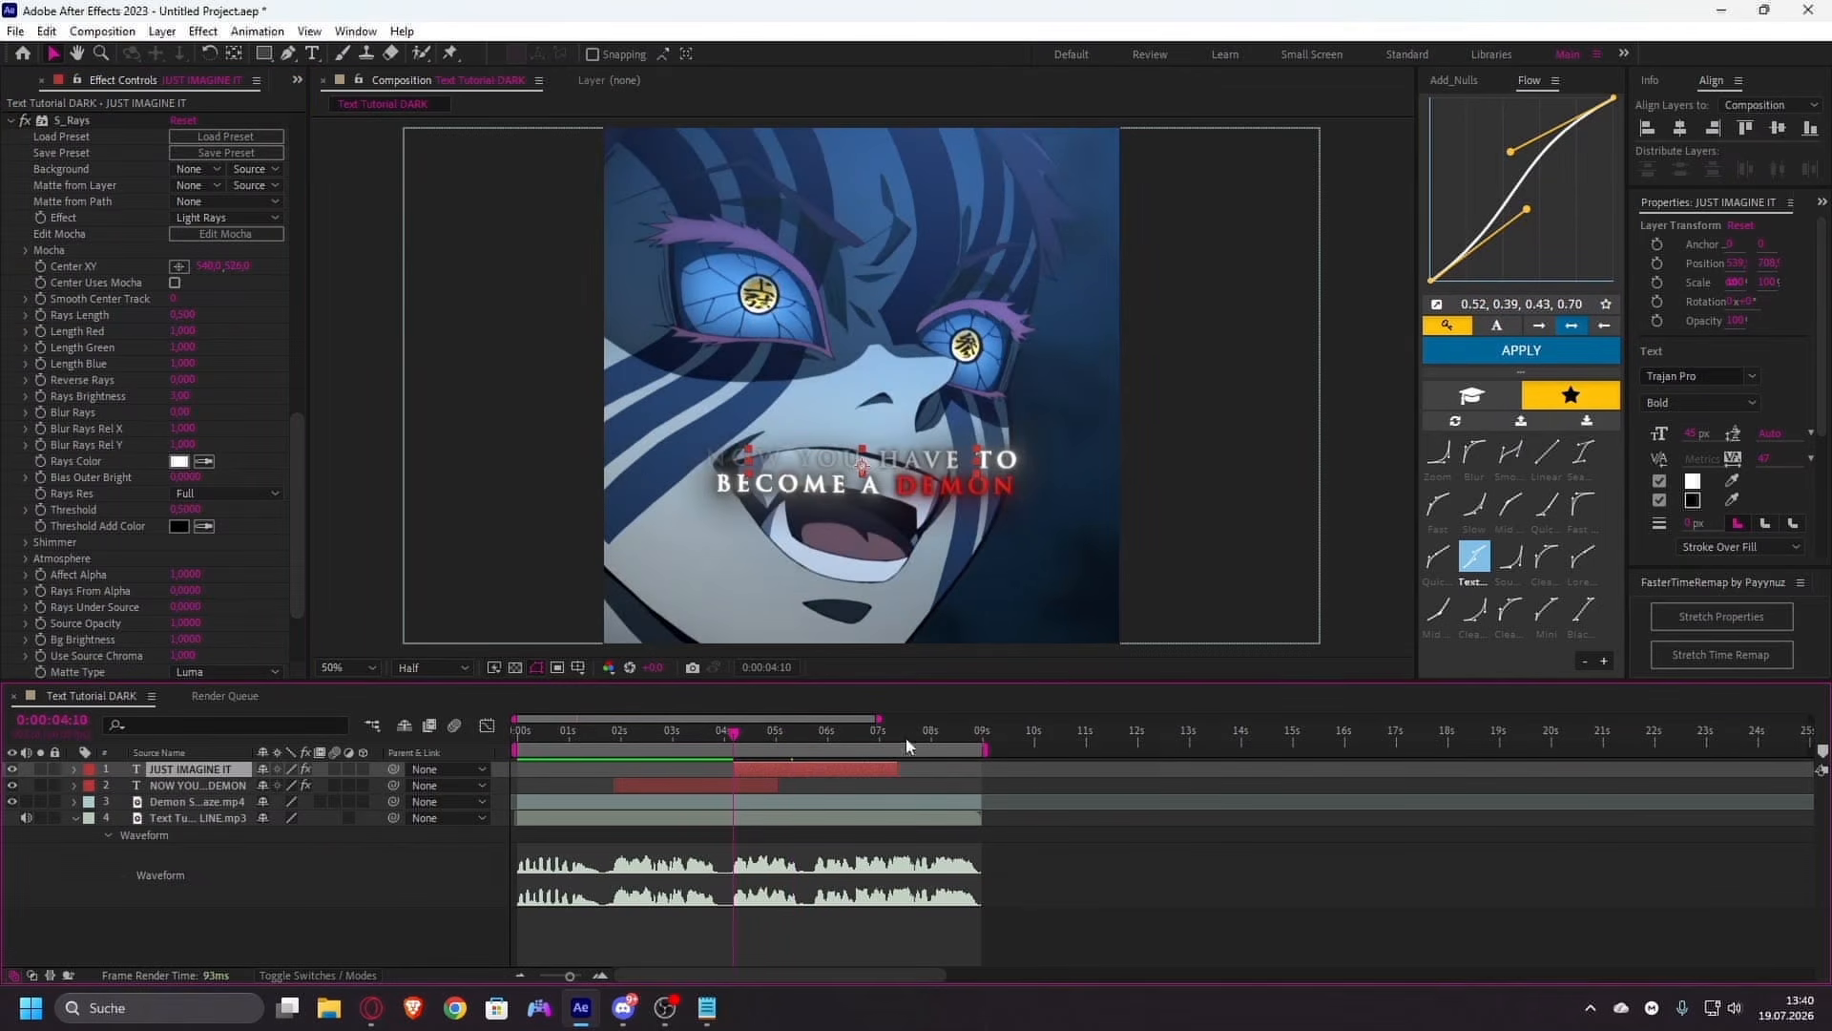
pyautogui.click(178, 267)
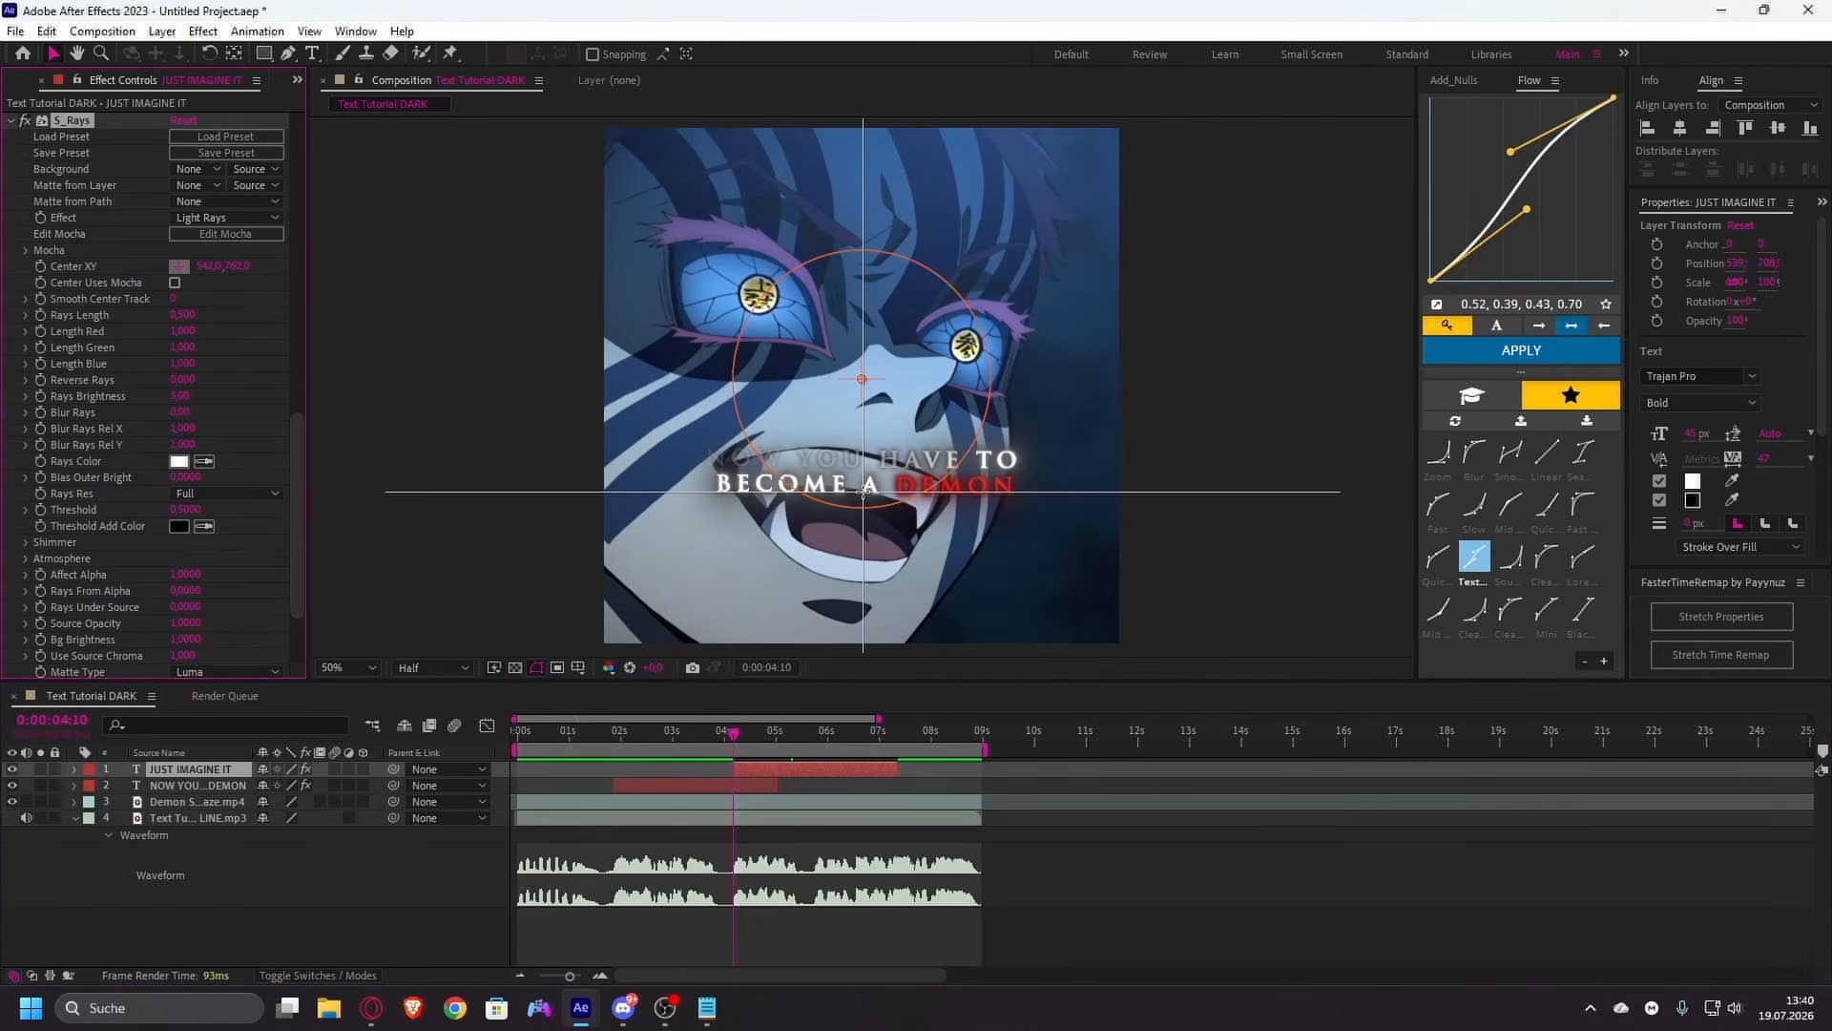
pyautogui.click(861, 499)
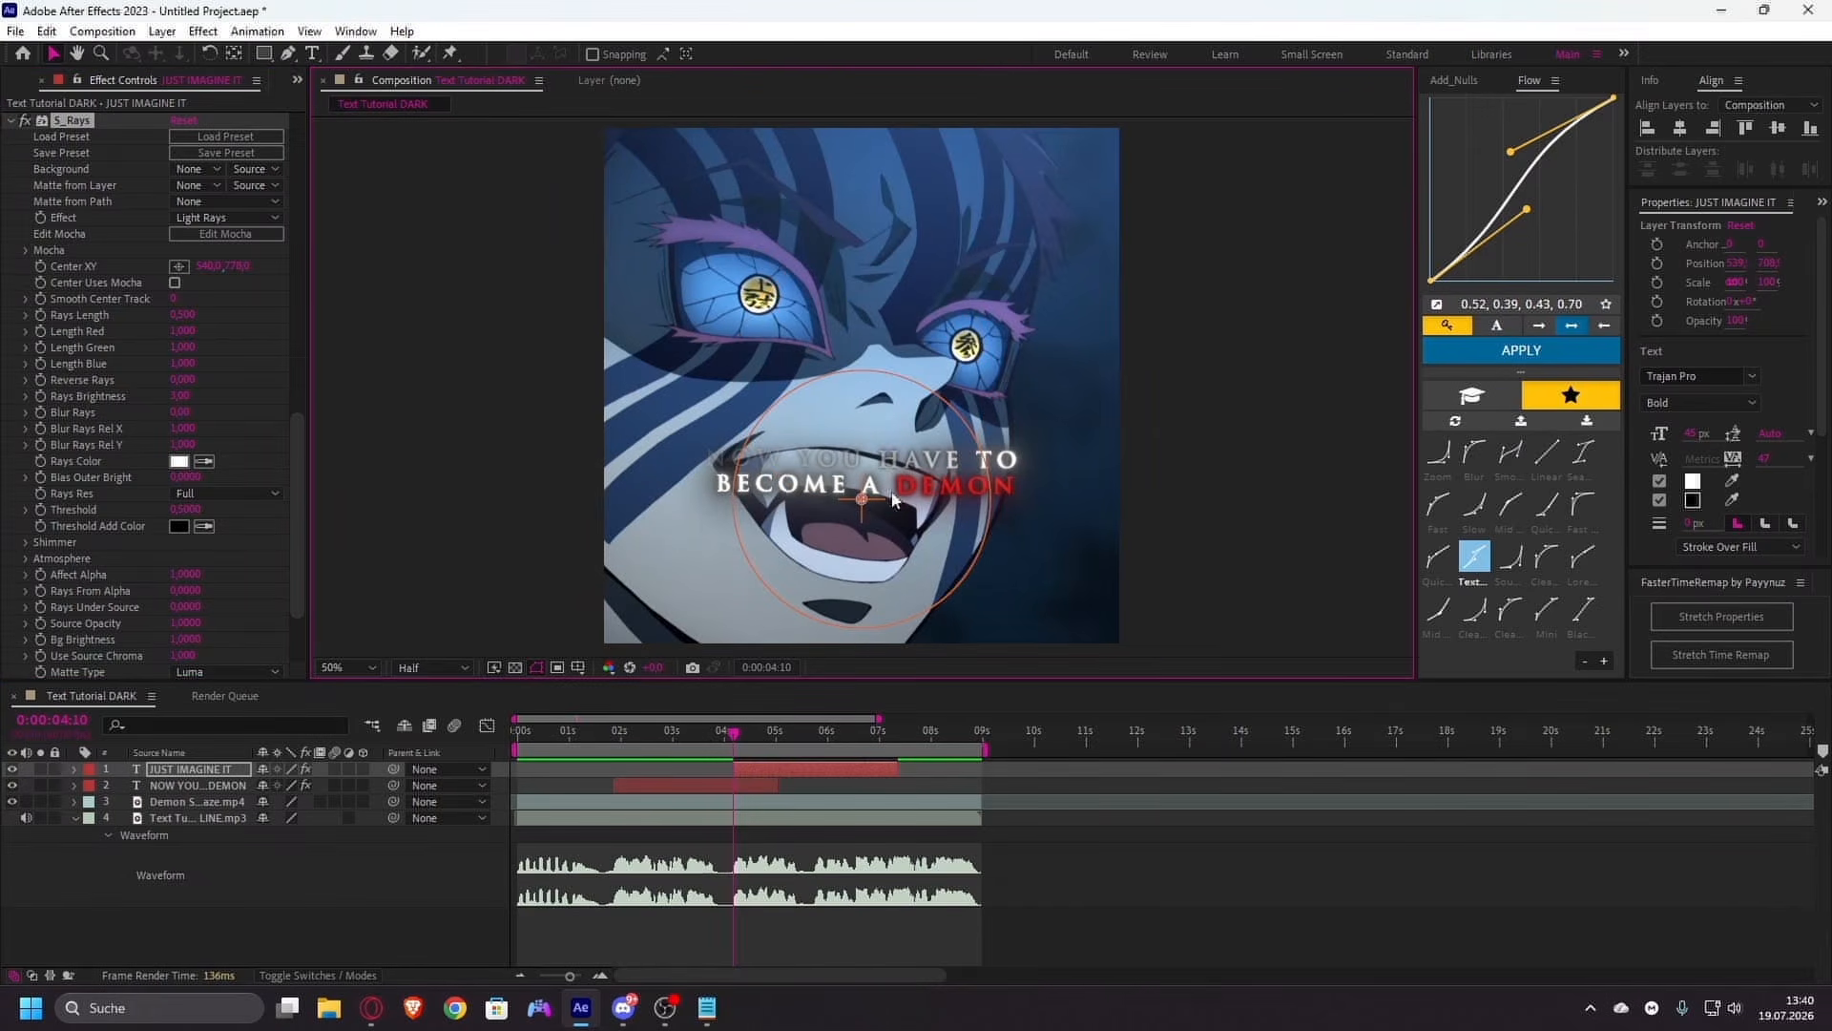
pyautogui.click(40, 267)
pyautogui.press('u')
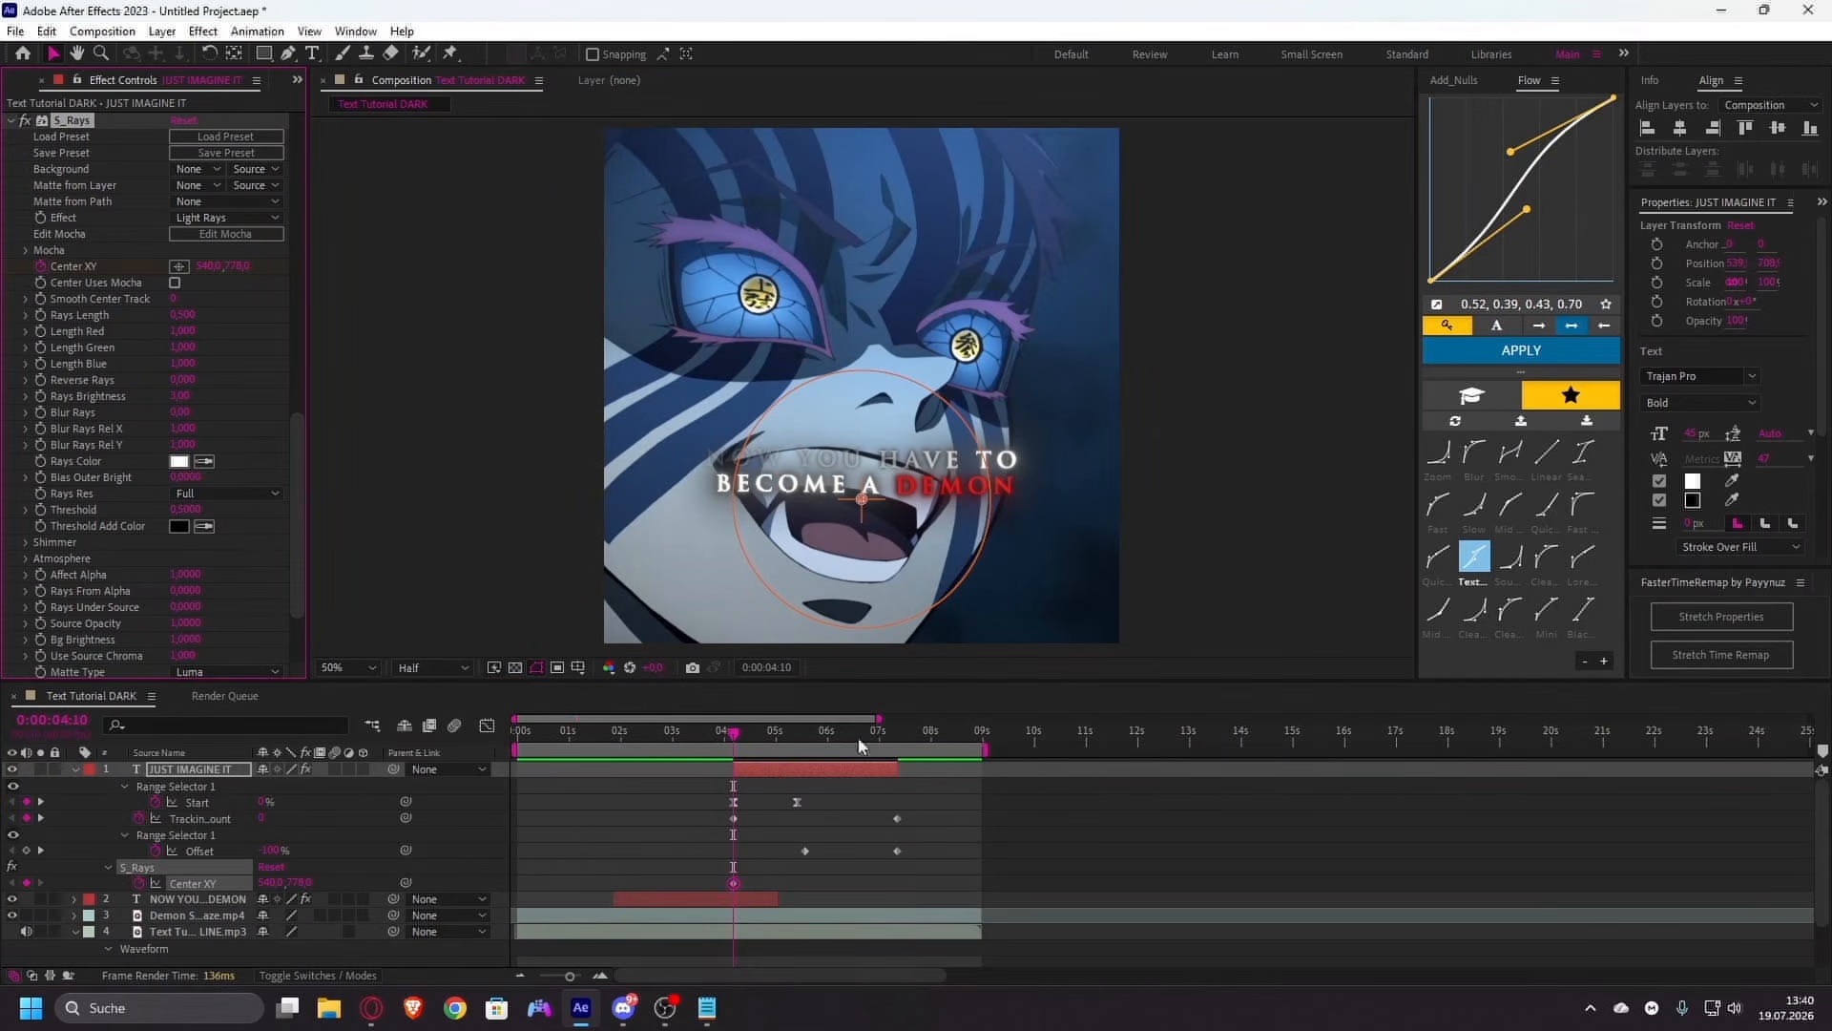
# - Add a second S_Rays Center XY keyframe at 0:00:07:21, raising the ray center above the text to 540, 473
pyautogui.moveTo(732, 732); pyautogui.dragTo(838, 754)
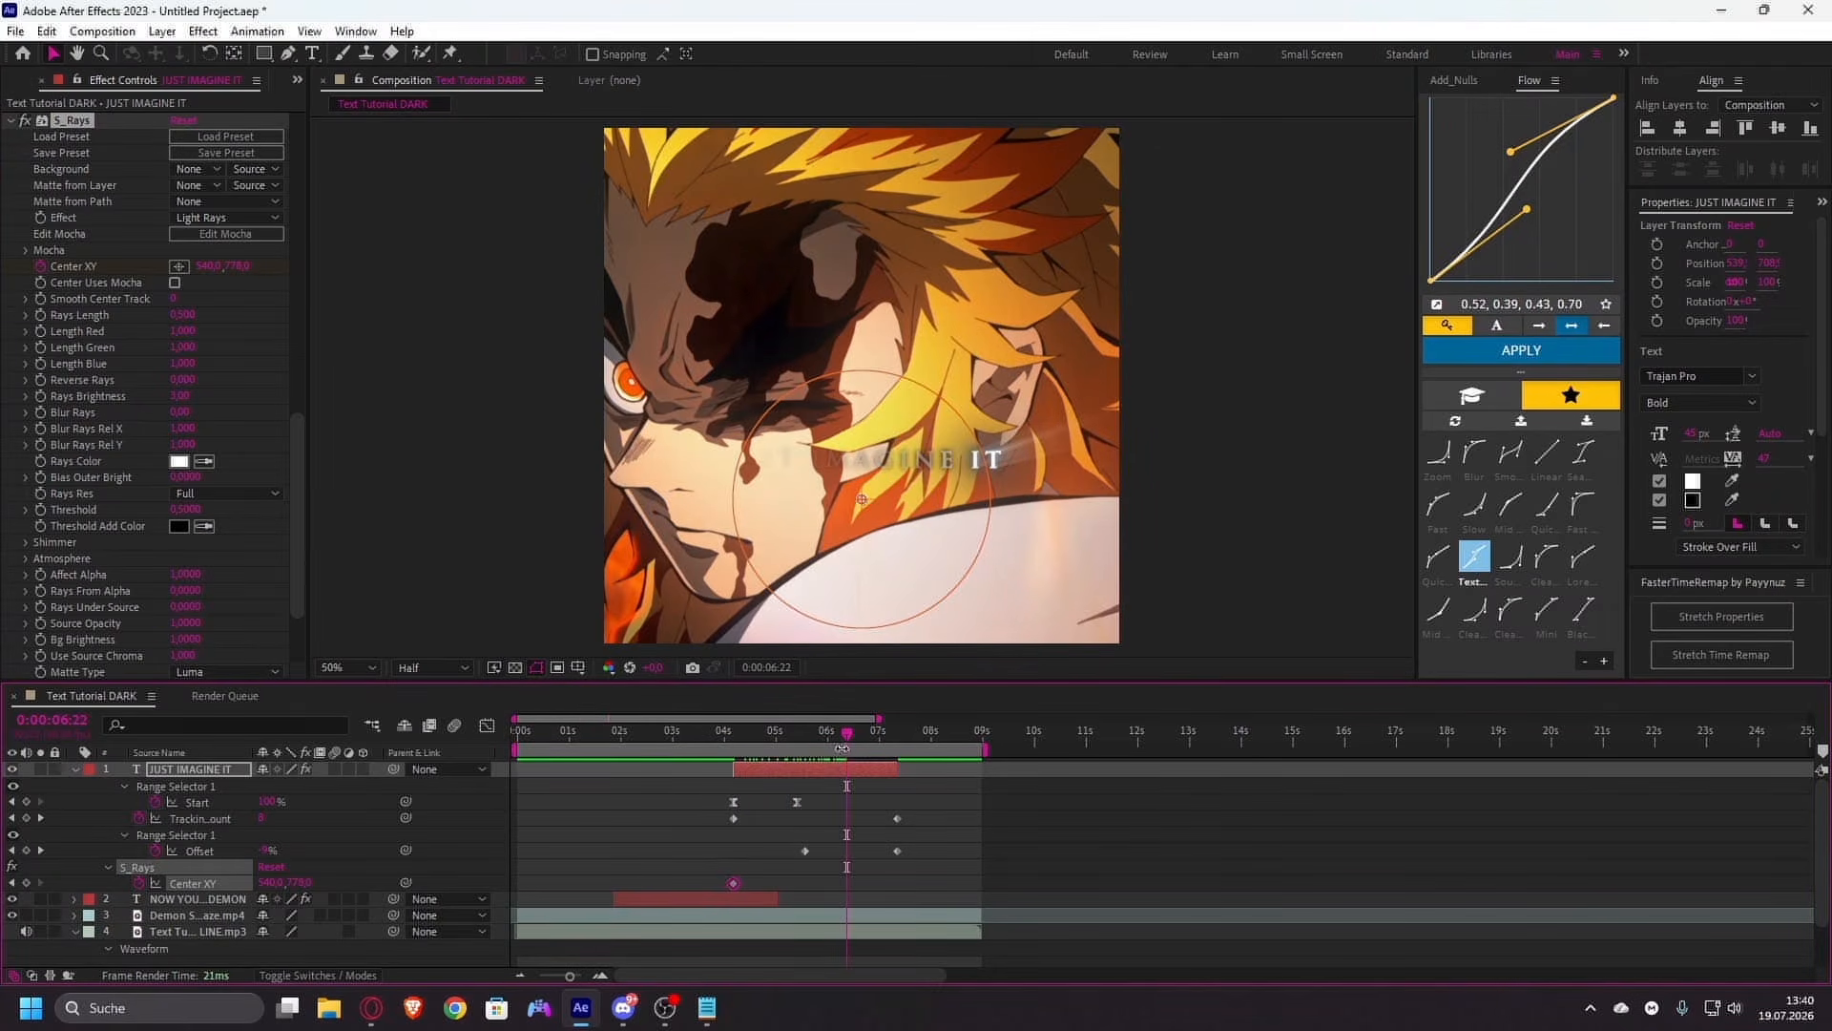
pyautogui.press('k')
pyautogui.moveTo(241, 268); pyautogui.dragTo(9, 268)
pyautogui.moveTo(227, 263); pyautogui.dragTo(164, 267)
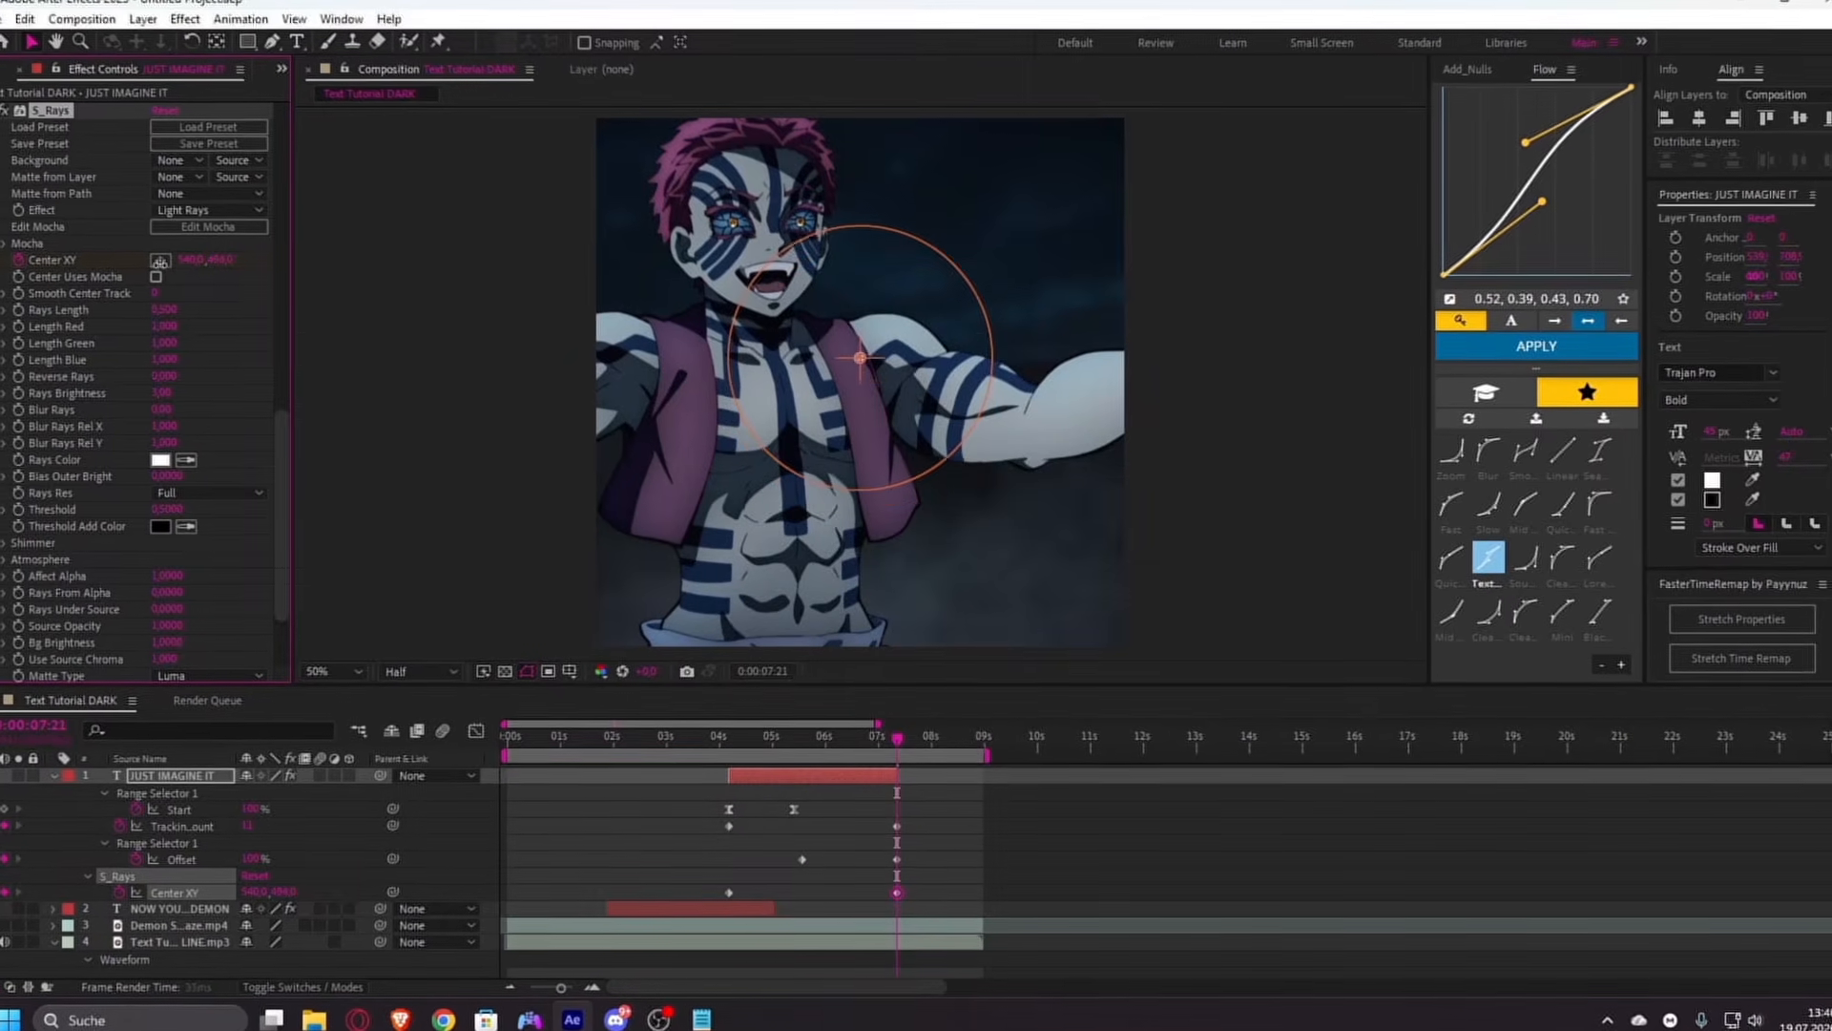
# - Ease both Center XY keyframes with the Flow curve 0.07, 0.48, 0.37, 0.89 and scrub through the ray movement
pyautogui.scroll(-1, 756, 838)
pyautogui.click(727, 845)
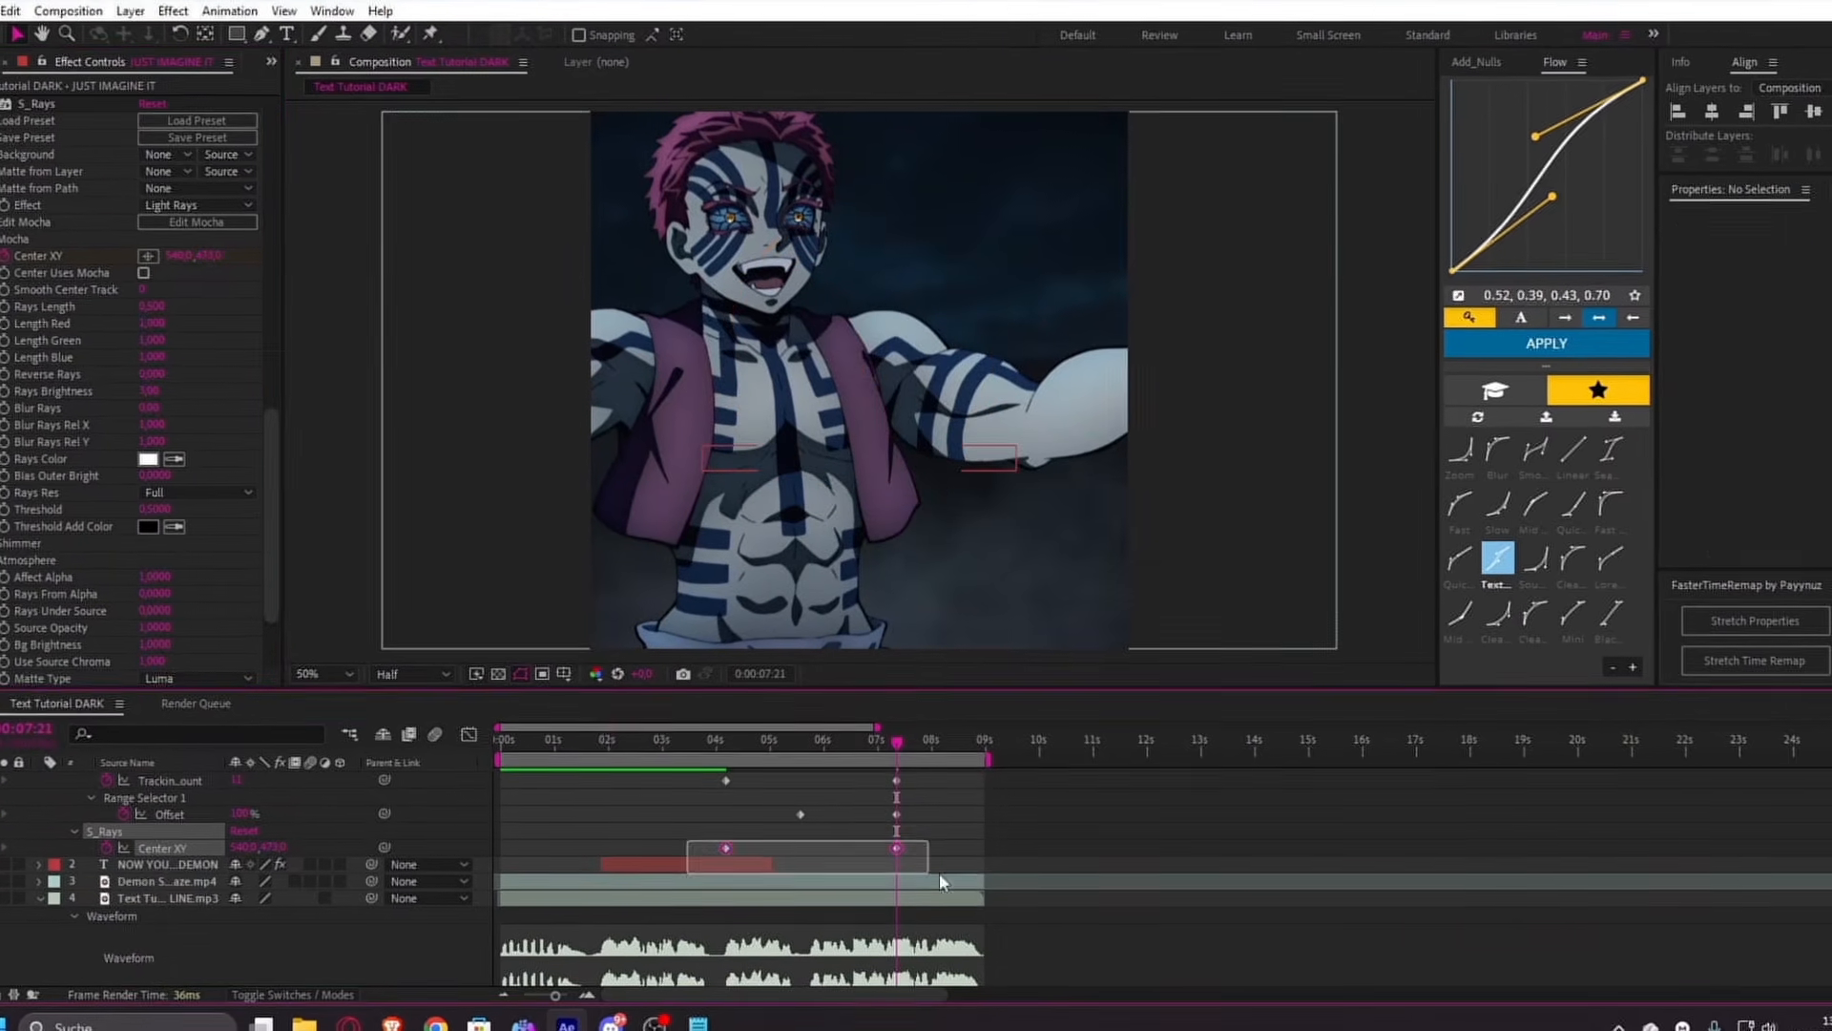
pyautogui.click(1464, 504)
pyautogui.moveTo(1494, 169); pyautogui.dragTo(1478, 172)
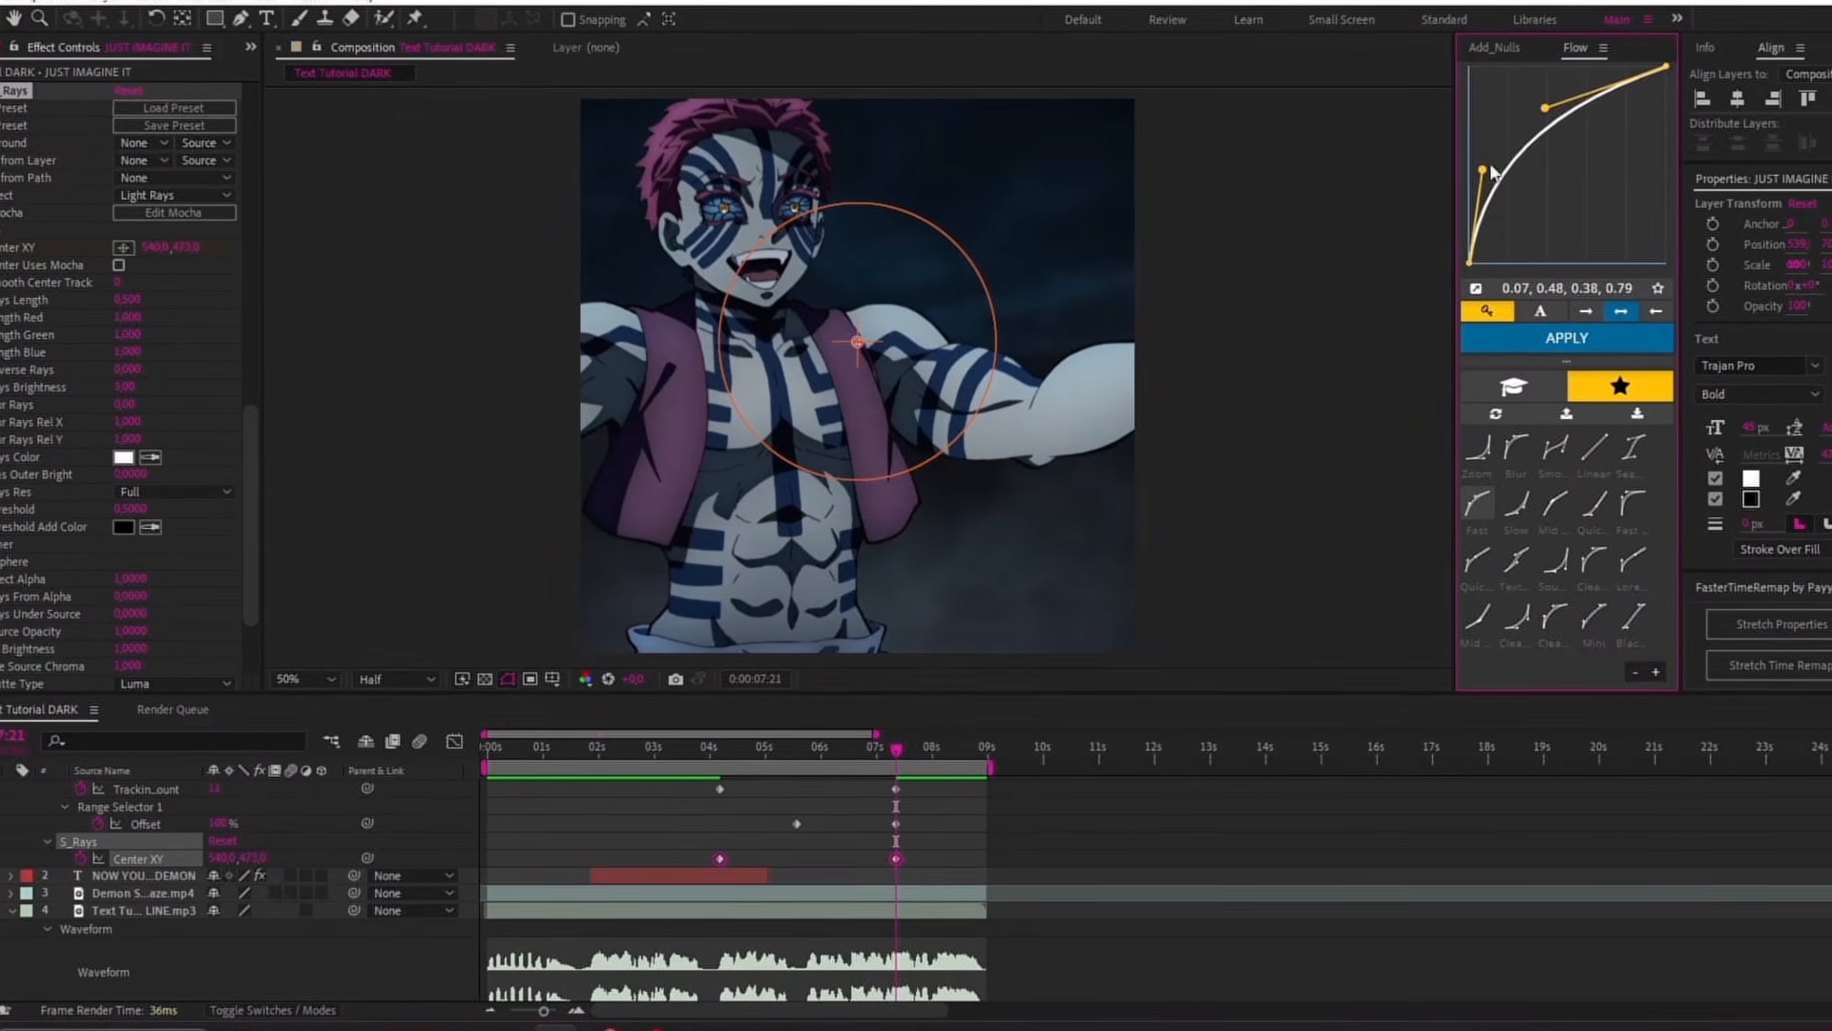
pyautogui.moveTo(1540, 111); pyautogui.dragTo(1538, 93)
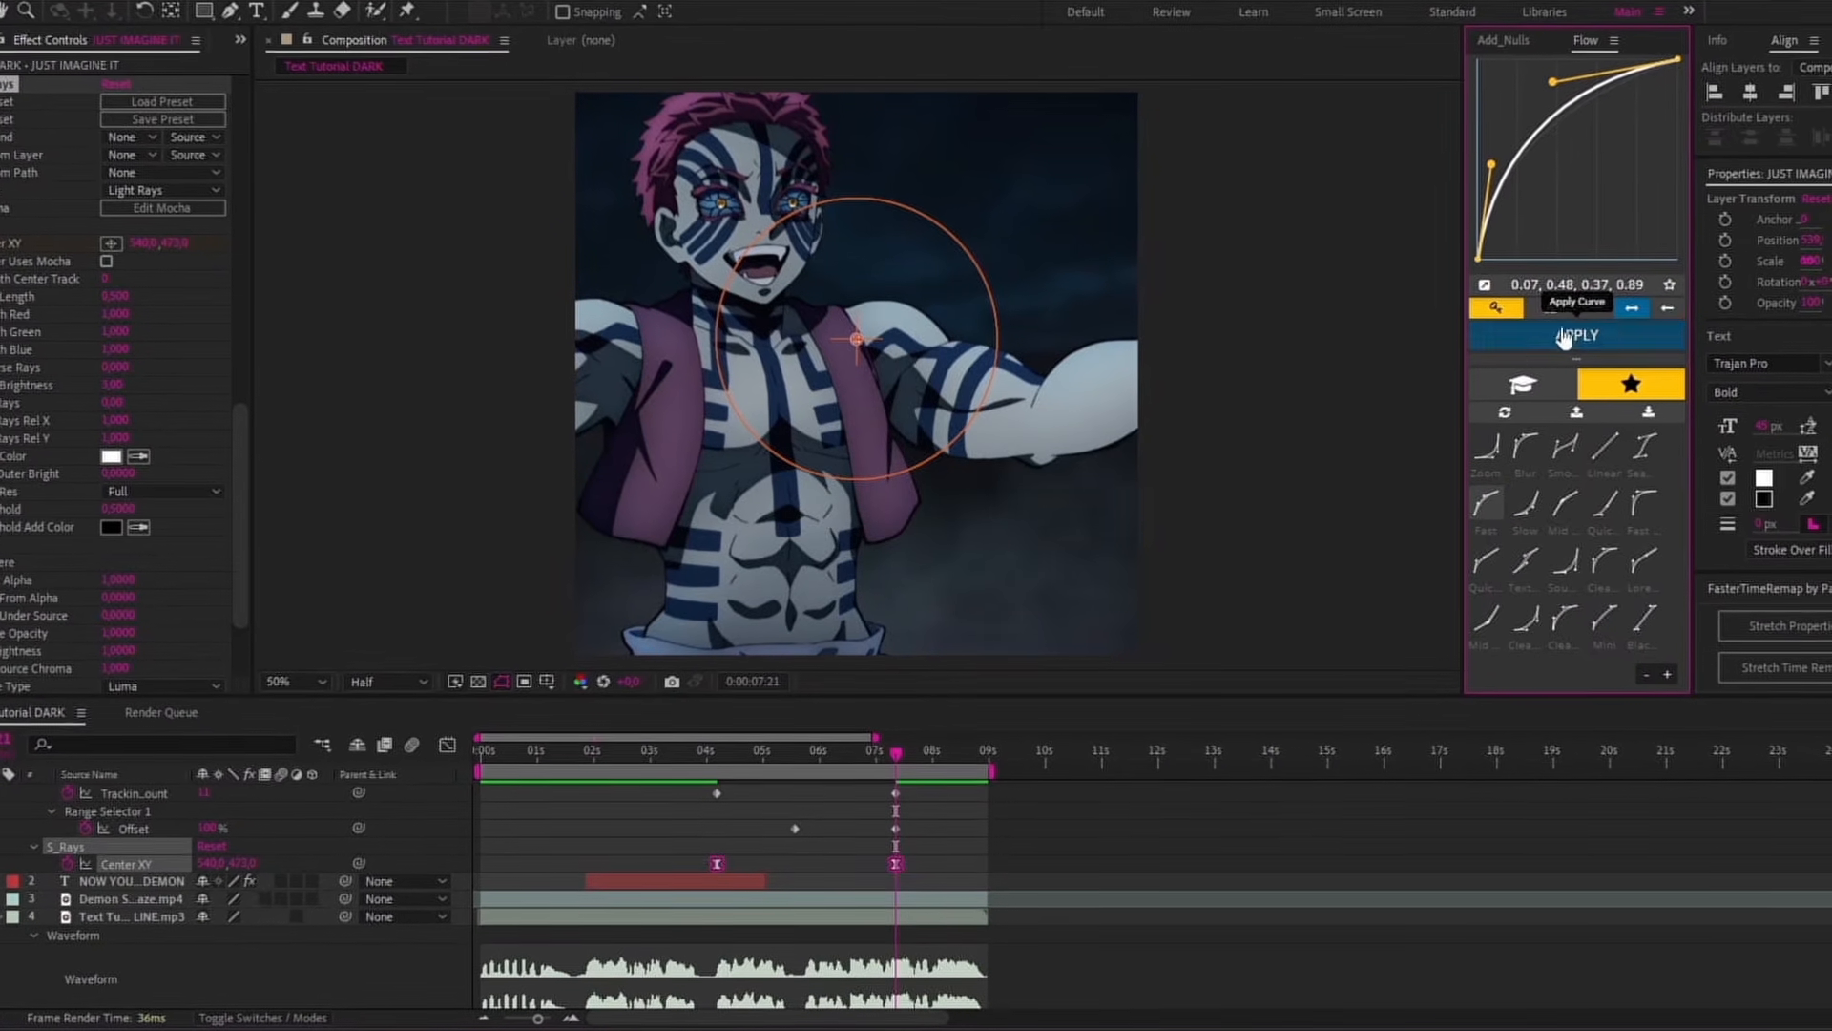
pyautogui.click(1572, 336)
pyautogui.click(837, 748)
pyautogui.moveTo(829, 733); pyautogui.dragTo(747, 740)
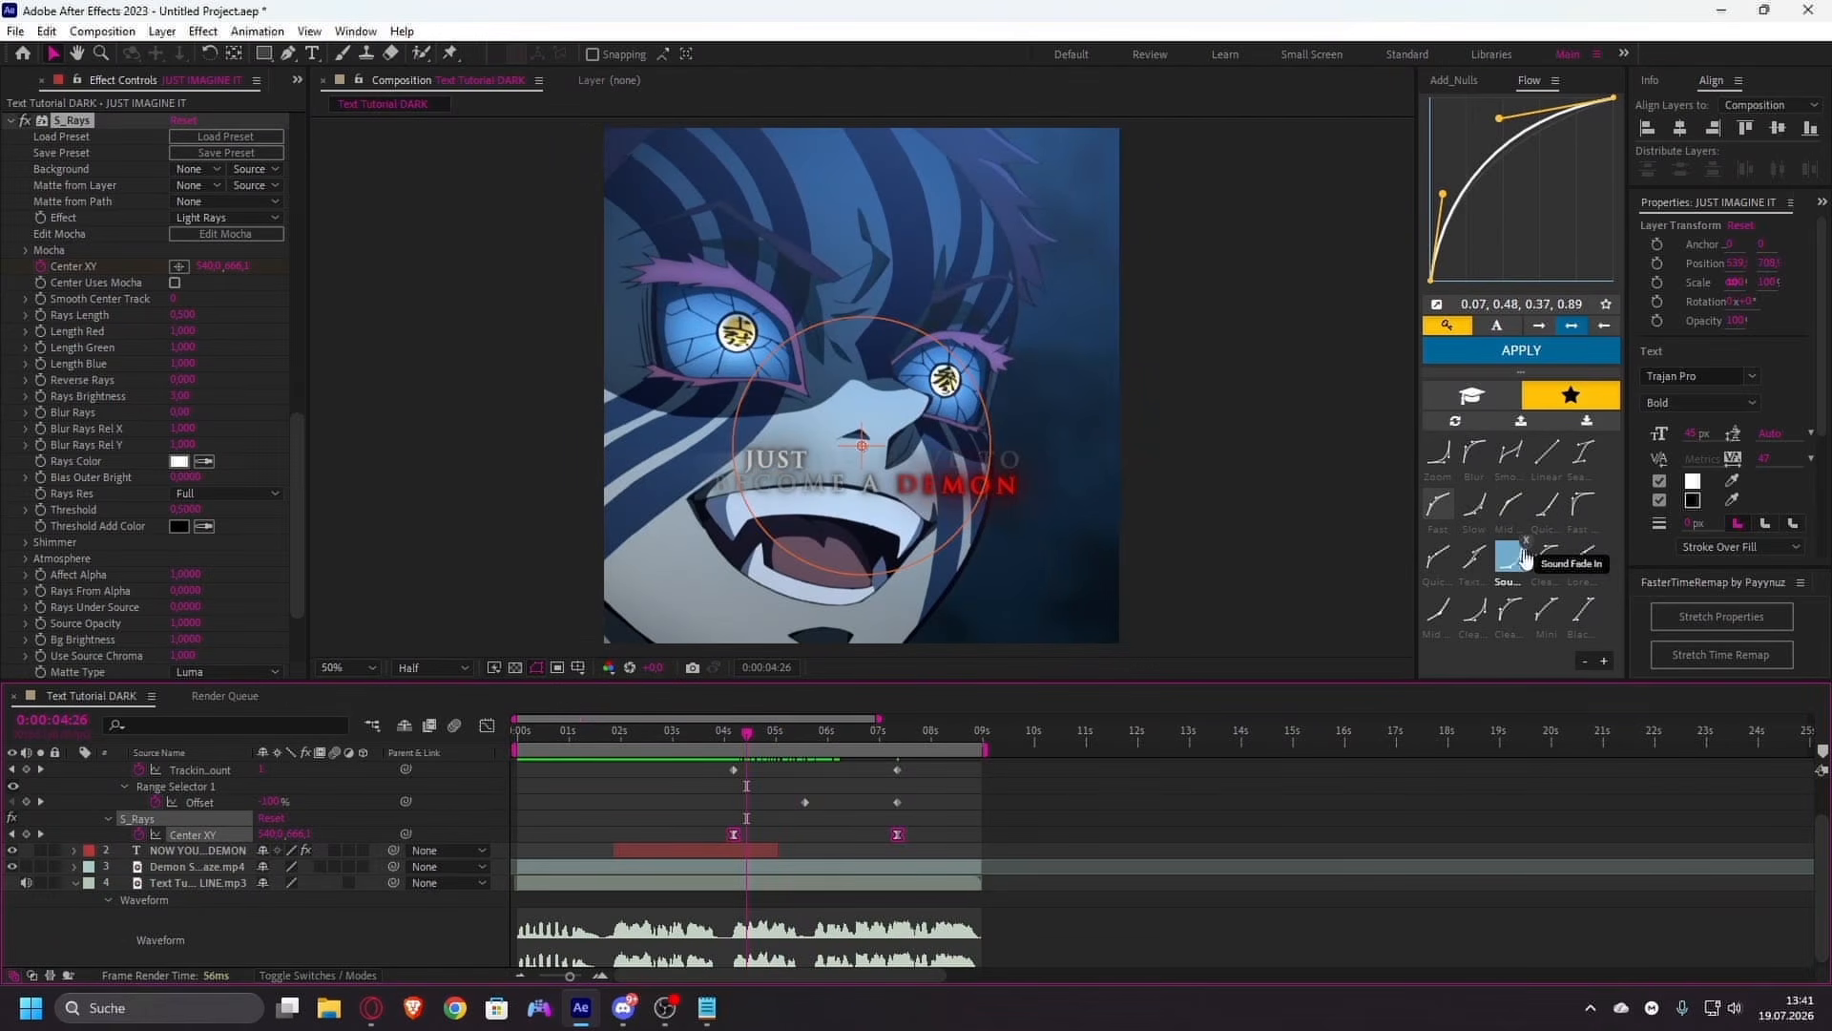
# - Ease both S_Rays Center XY keyframes with the Flow curve 0.32, 0.57, 0.39, 0.64
pyautogui.click(1510, 507)
pyautogui.click(1547, 350)
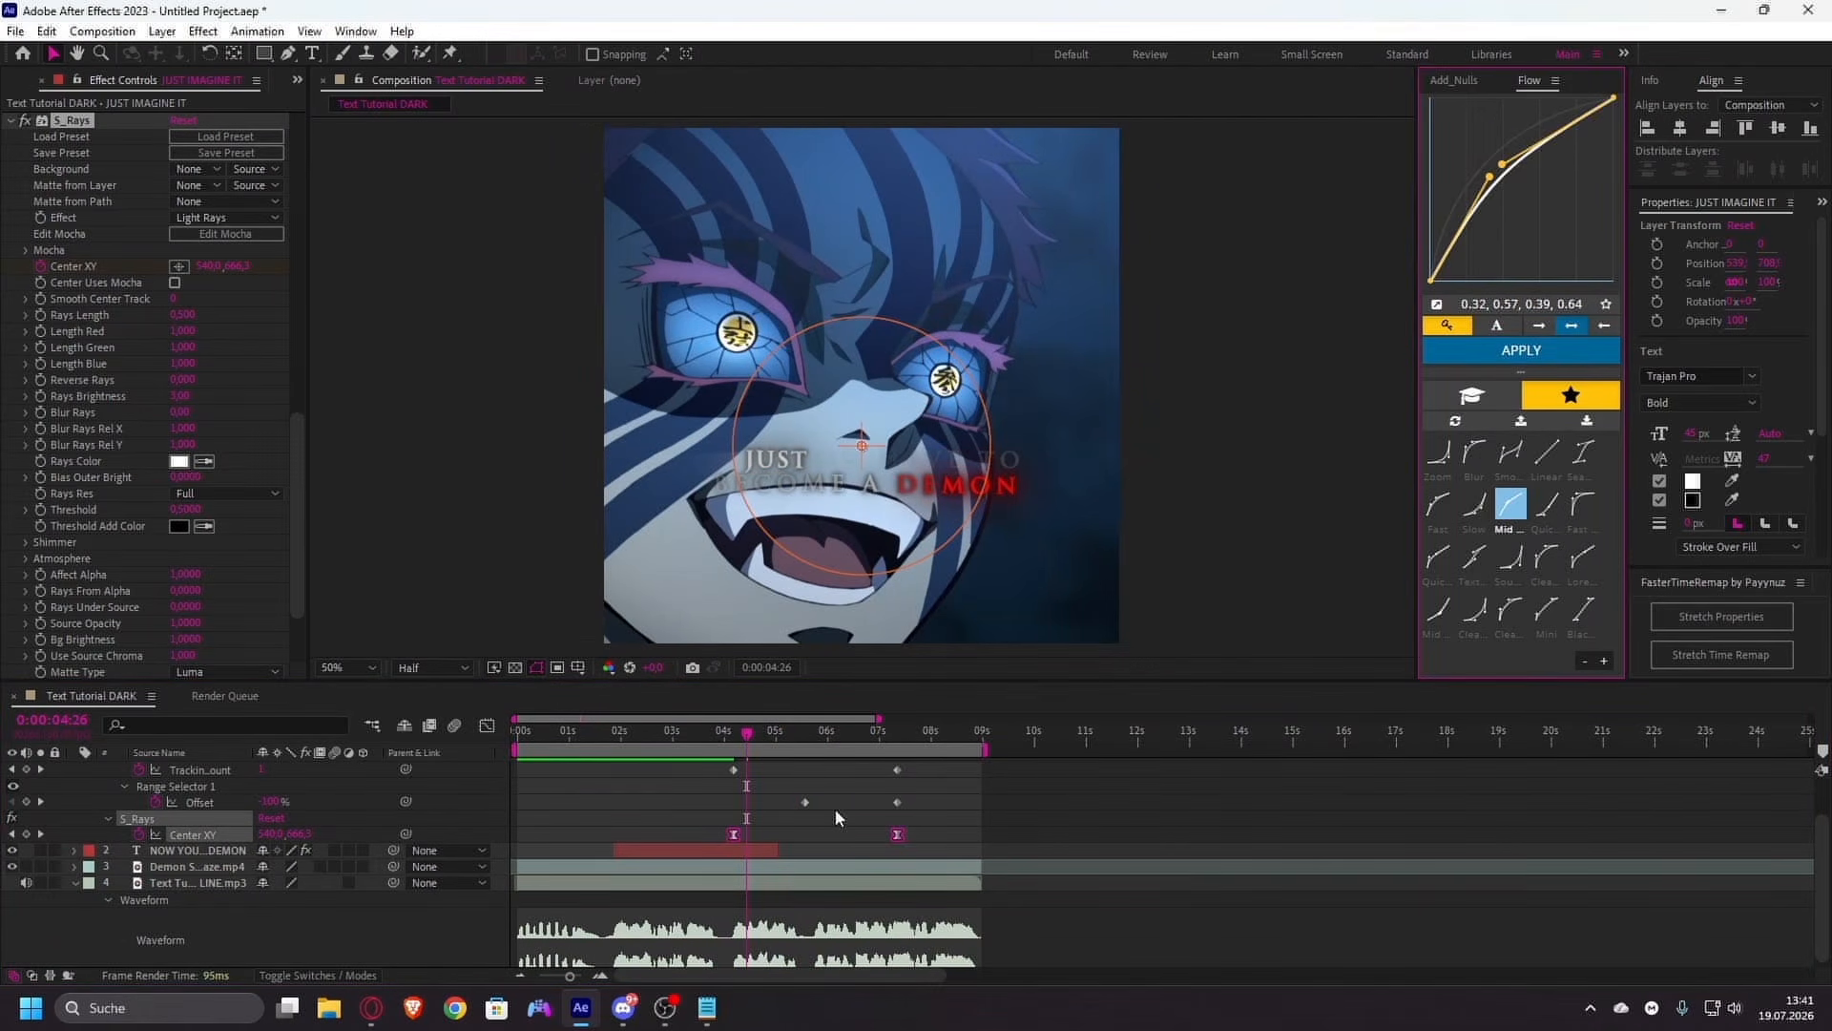
pyautogui.click(835, 809)
pyautogui.scroll(1, 846, 784)
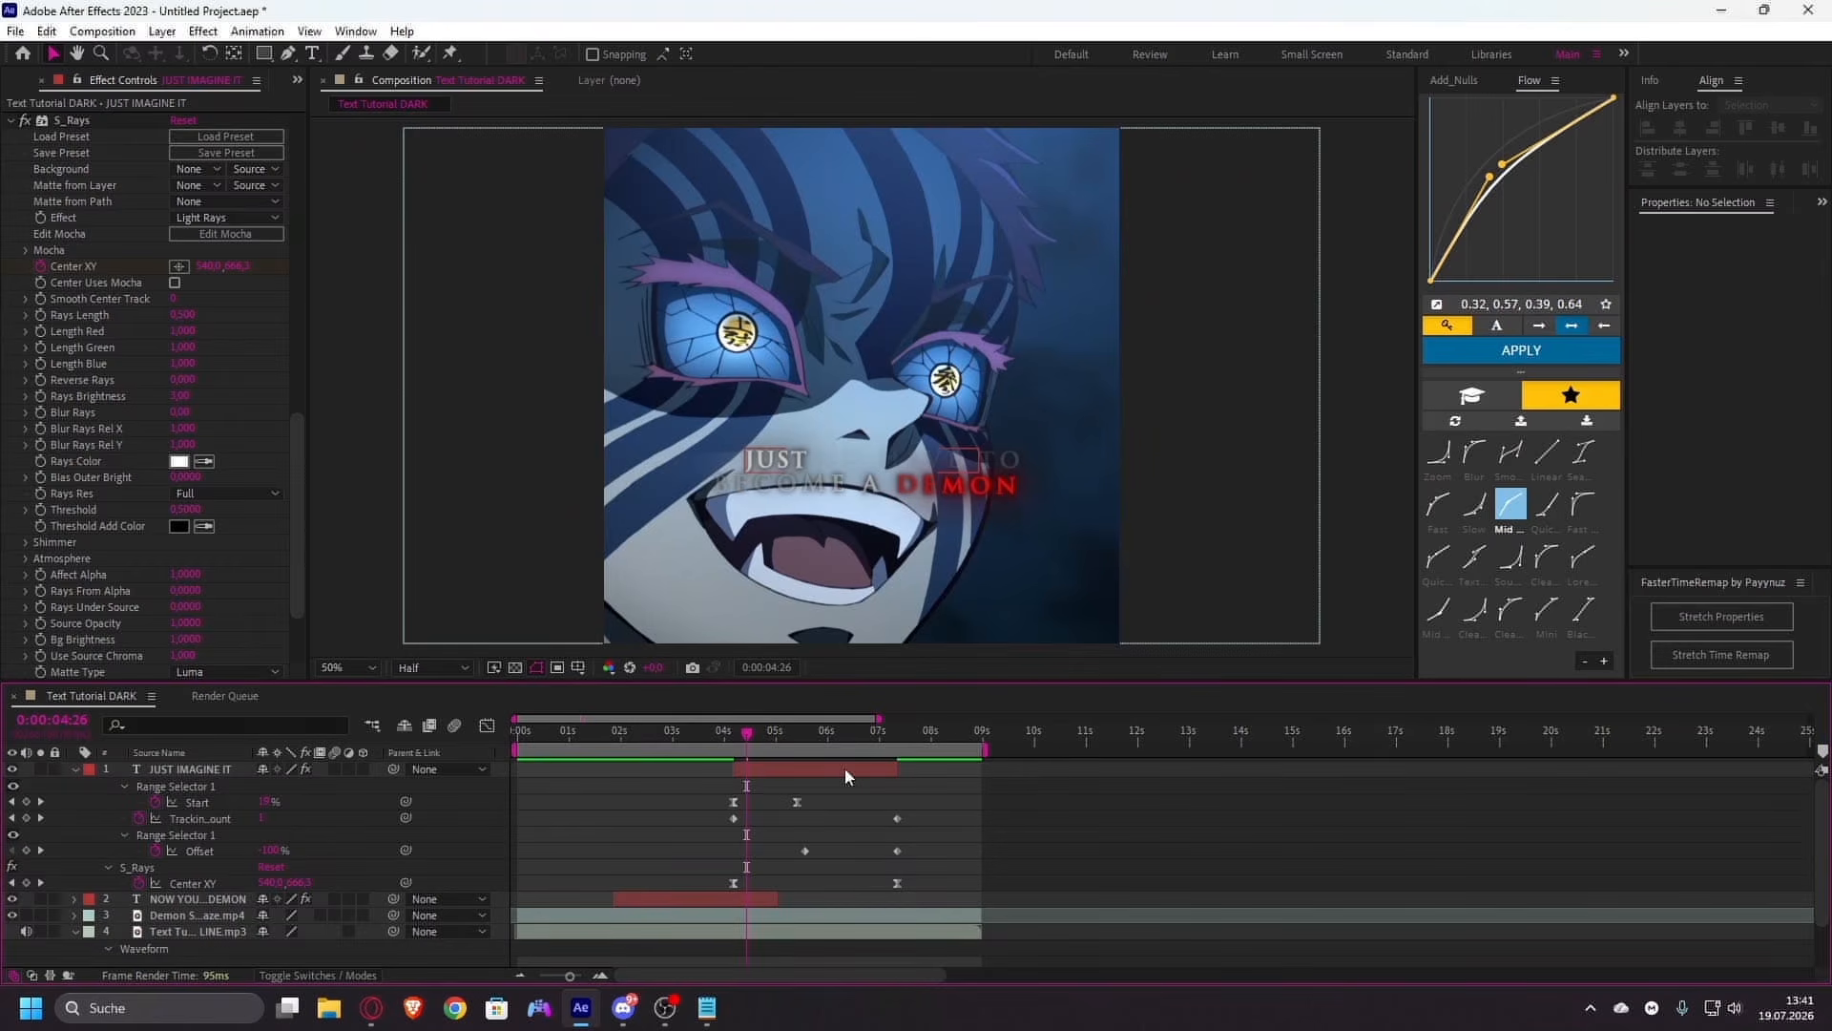
# - Move the end S_Rays Center XY keyframe at 0:00:07:21 to 540, 508 and play back the captions
pyautogui.click(844, 767)
pyautogui.press('o')
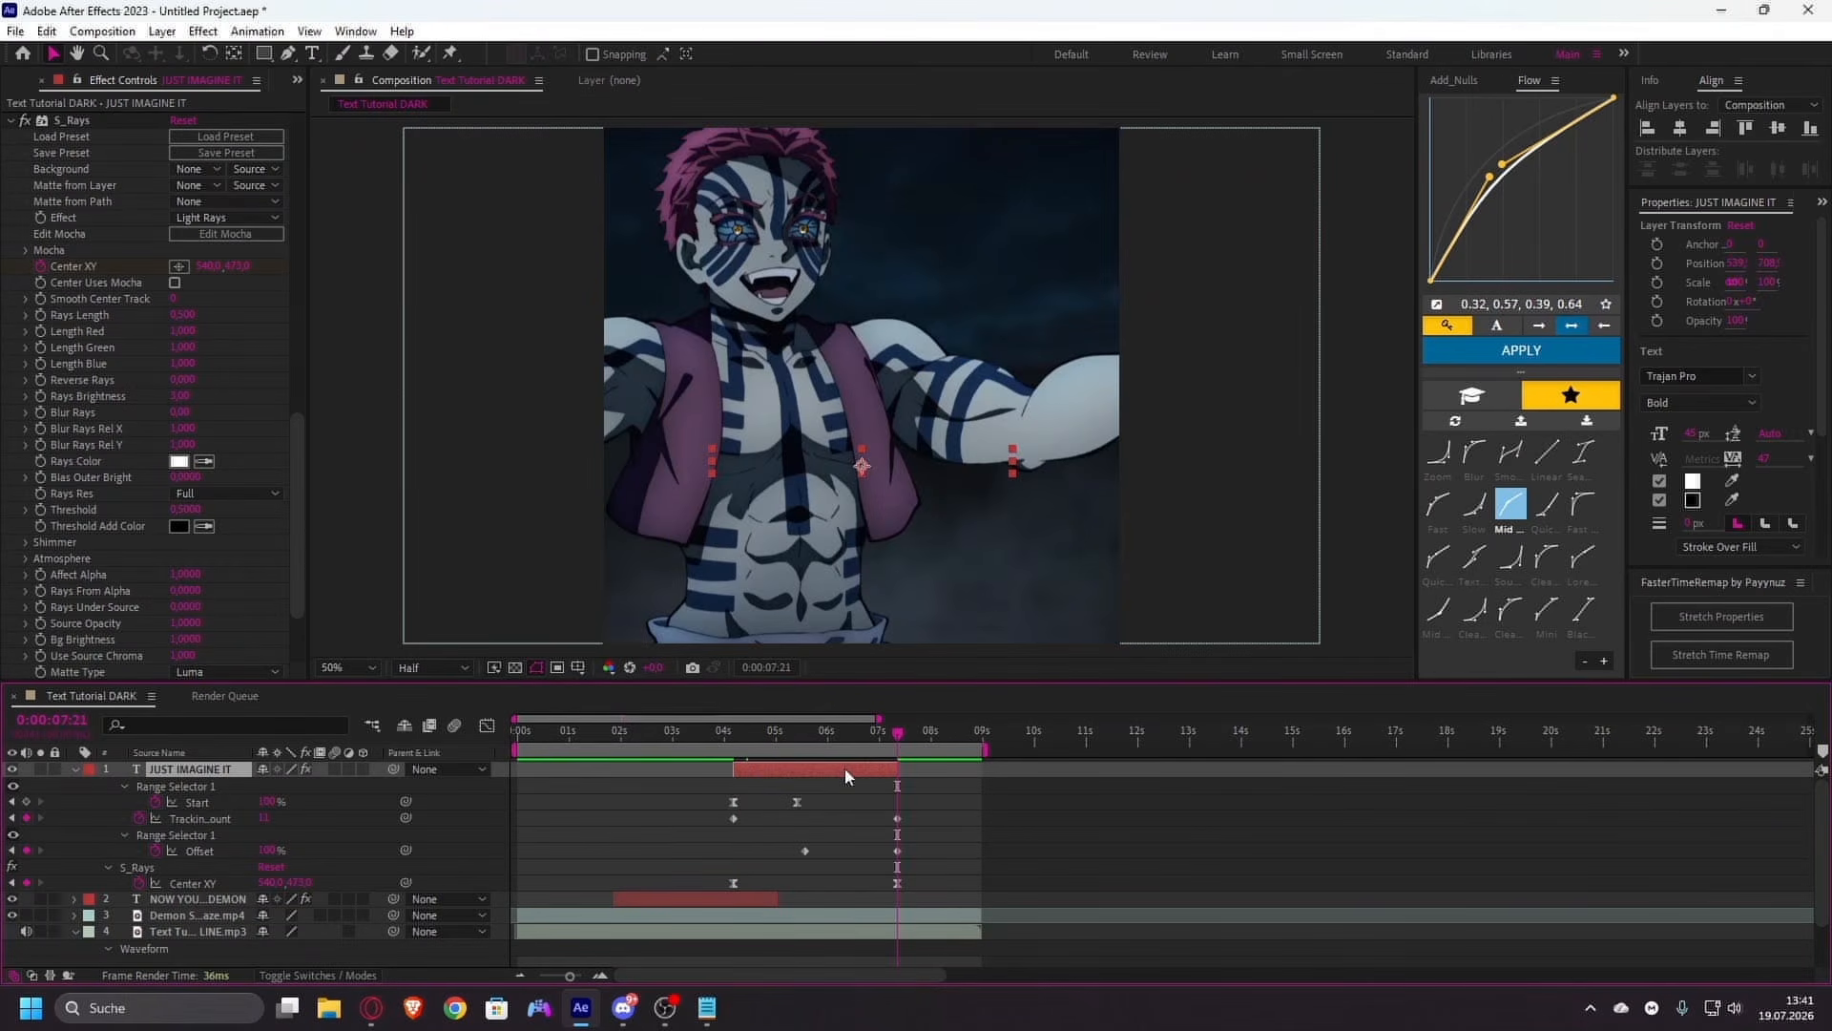
pyautogui.click(89, 123)
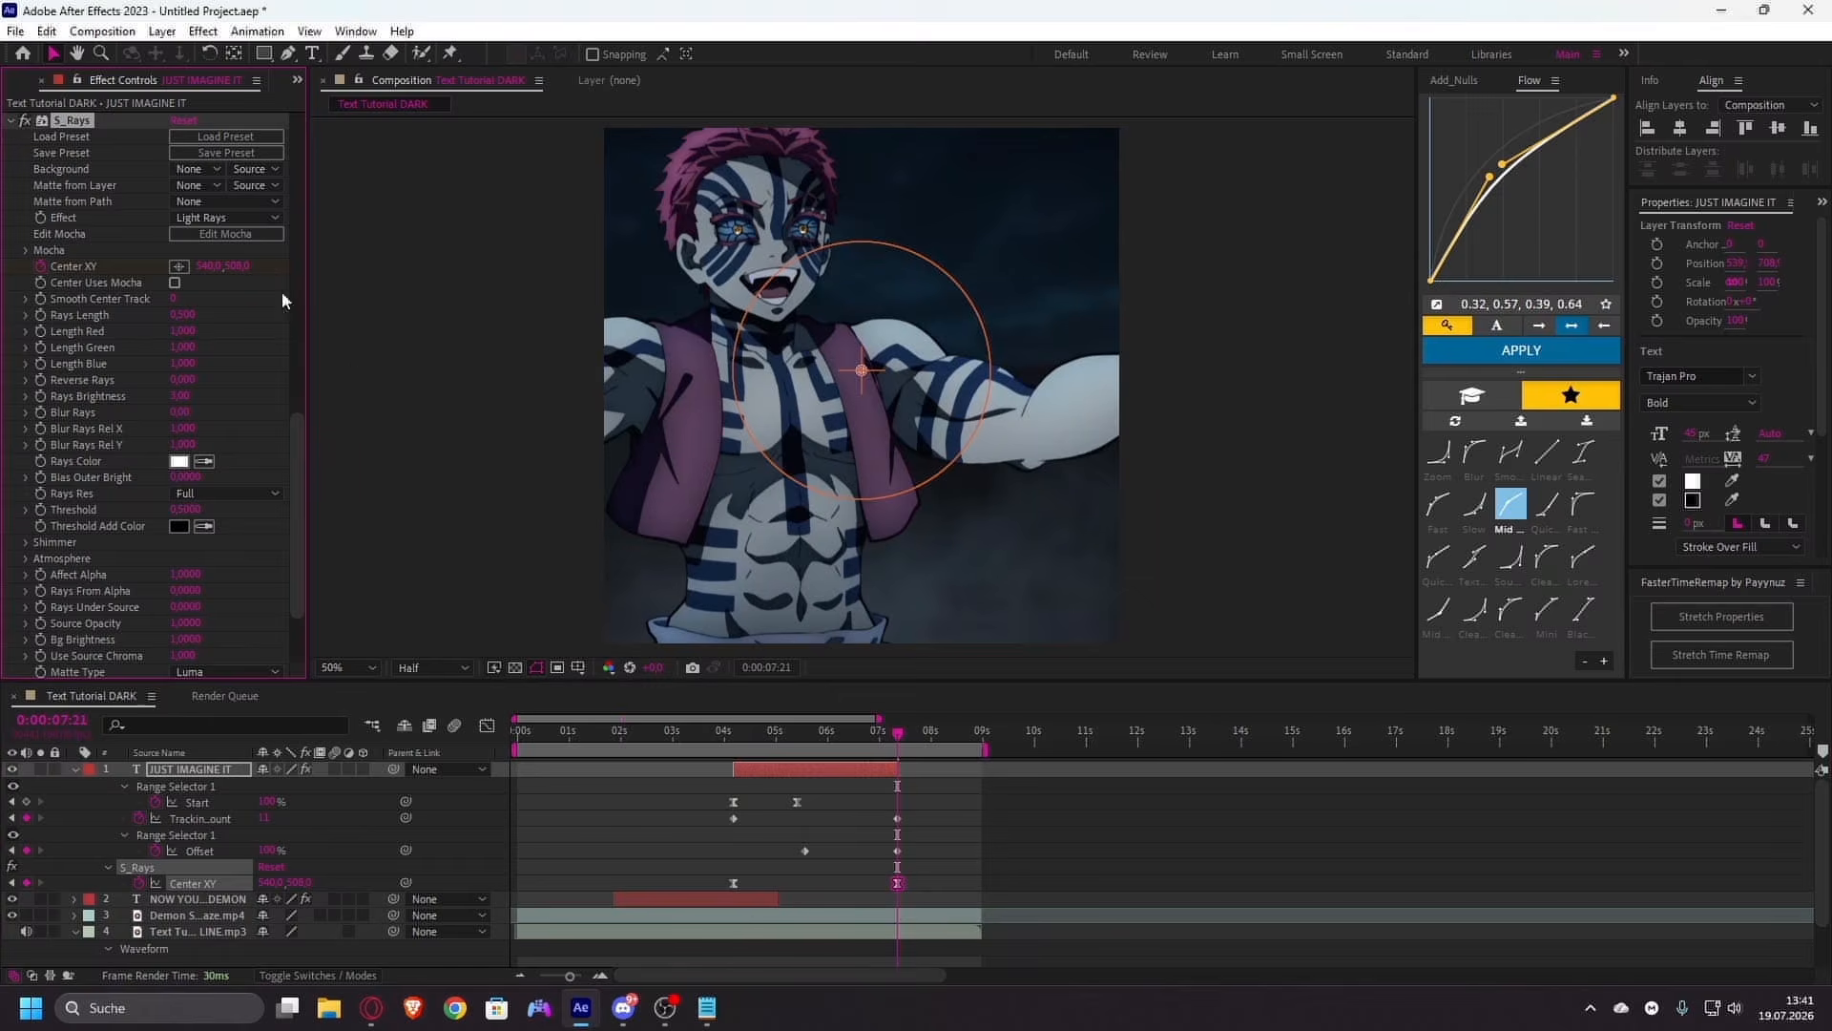
pyautogui.click(849, 810)
pyautogui.moveTo(775, 733); pyautogui.dragTo(571, 780)
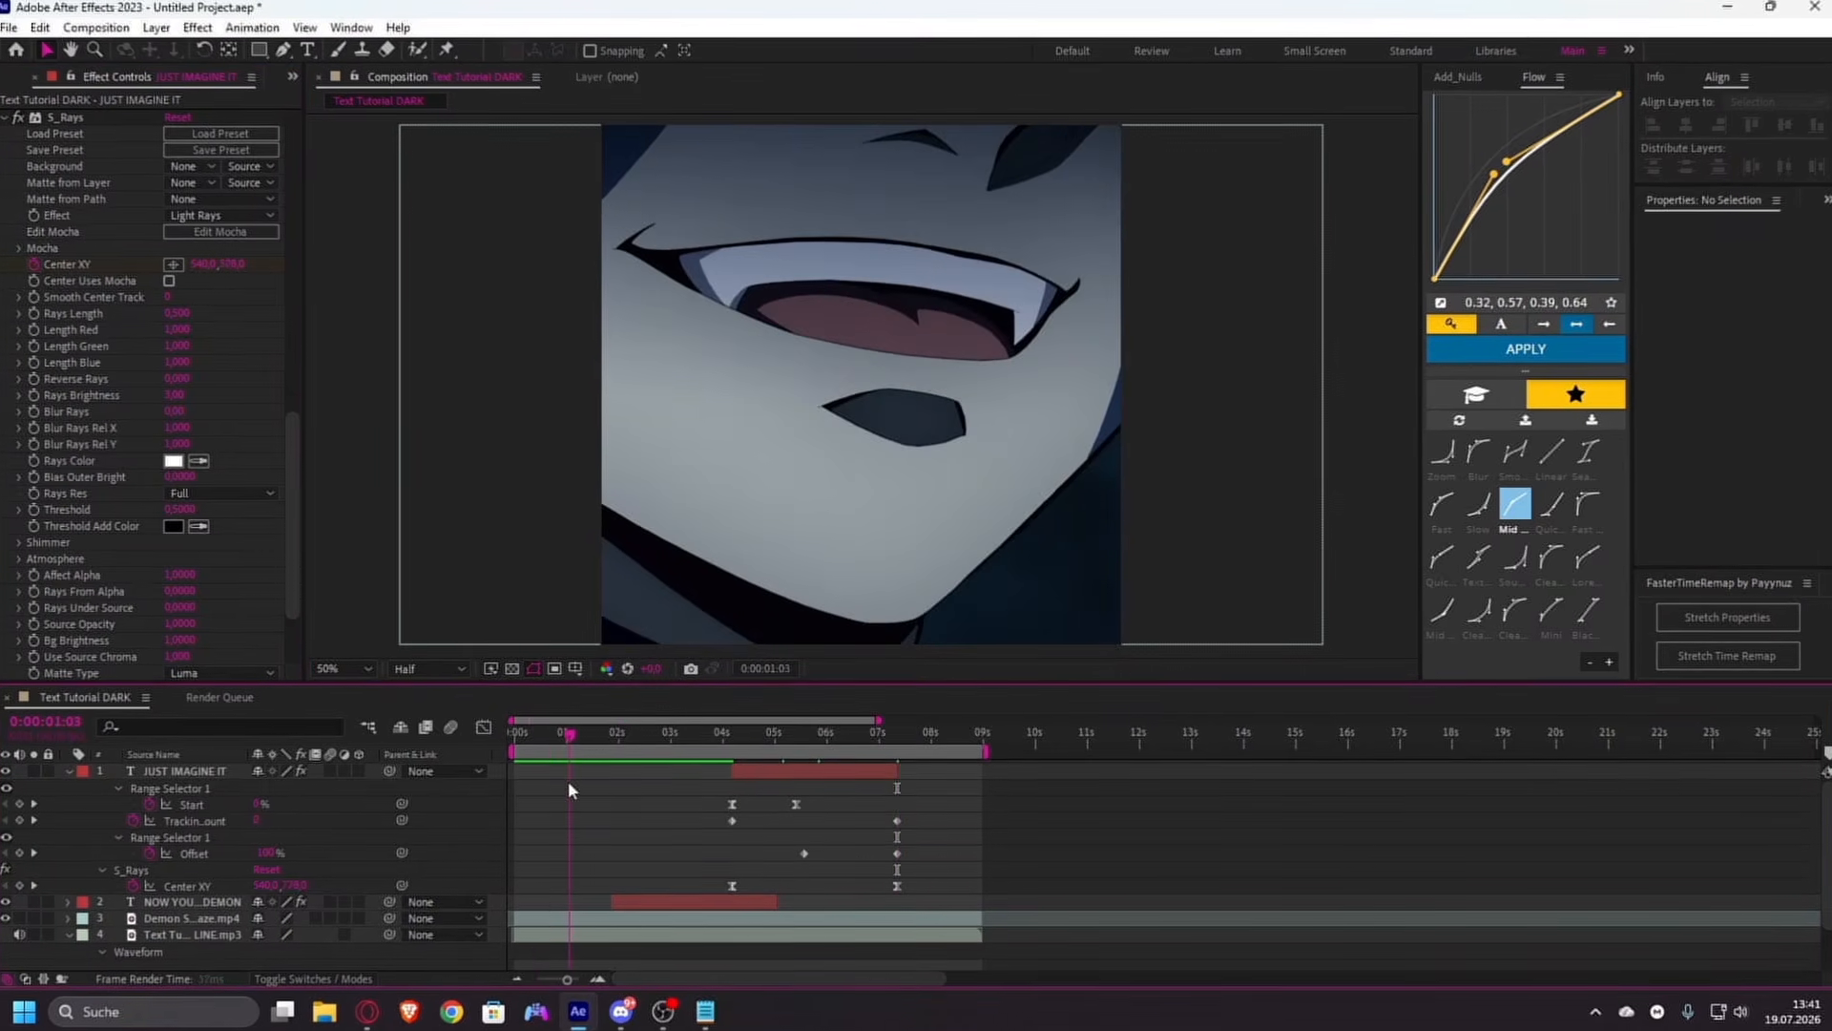
pyautogui.press('space')
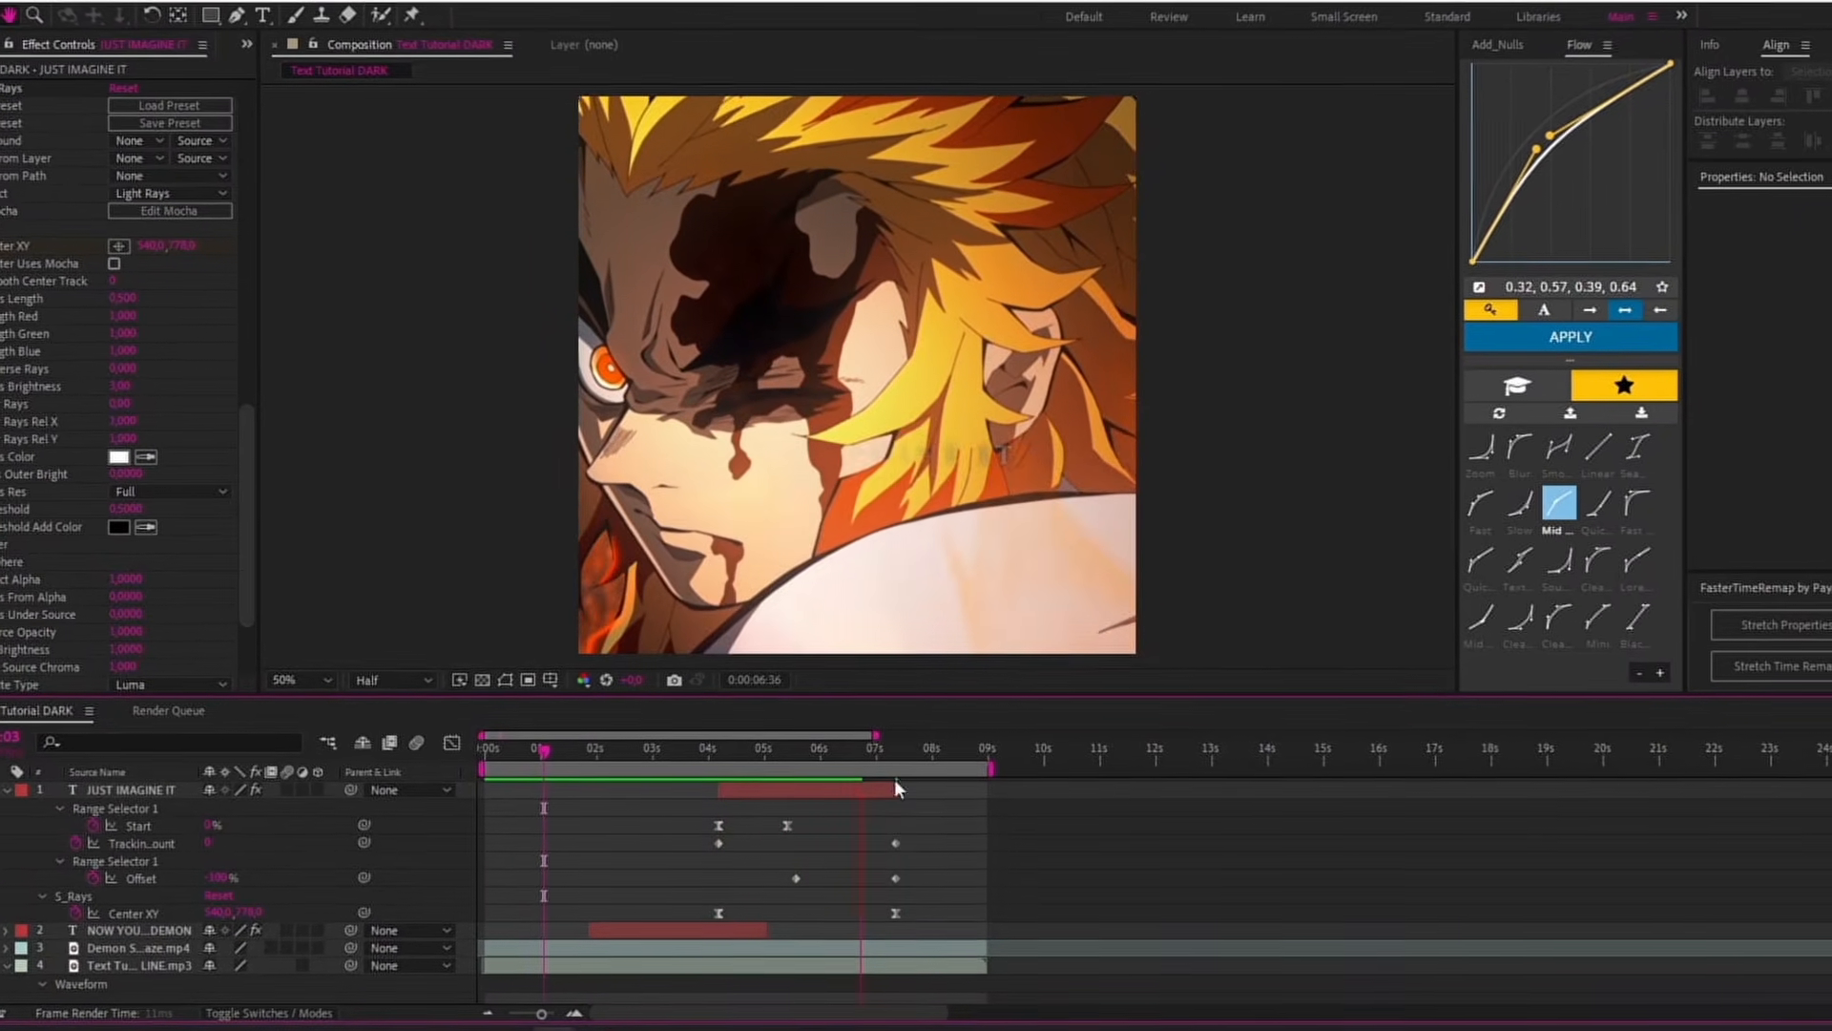
# - Ease both S_Rays Center XY keyframes with the Flow curve 0.03, 0.51, 0.39, 0.93
pyautogui.click(889, 787)
pyautogui.moveTo(861, 754); pyautogui.dragTo(794, 777)
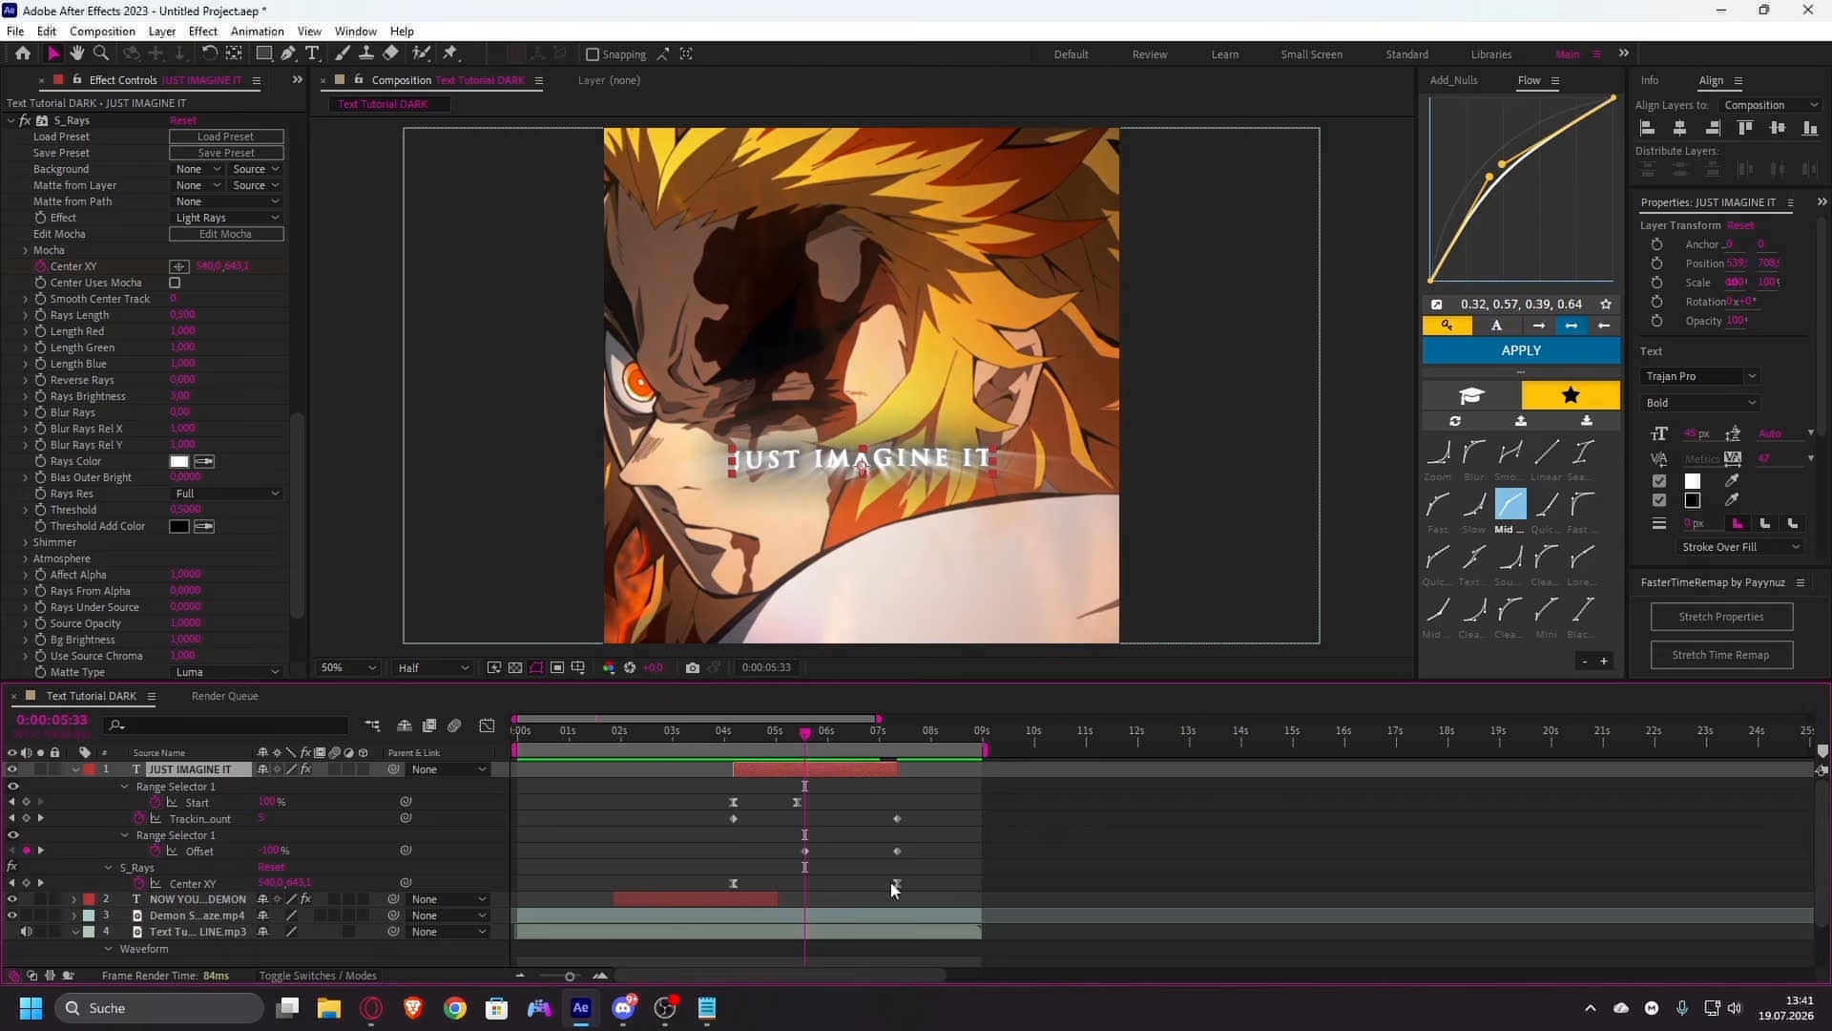
pyautogui.moveTo(908, 878); pyautogui.dragTo(696, 891)
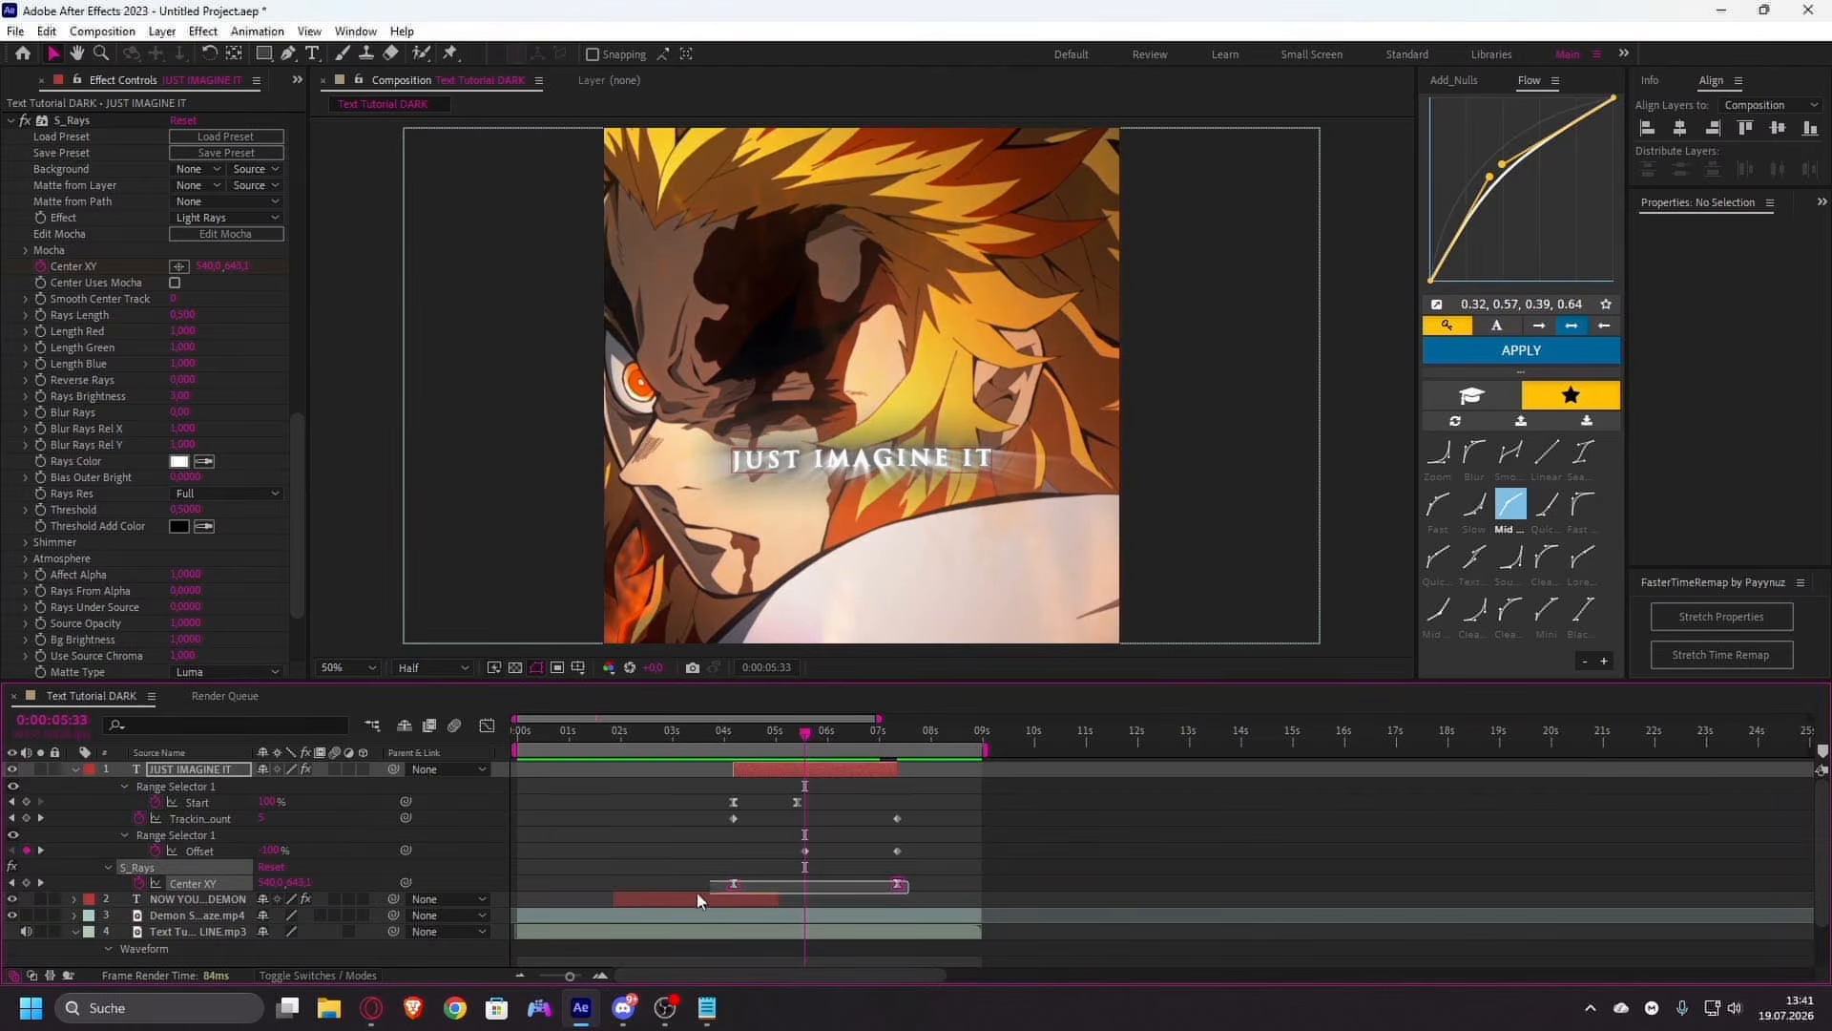
pyautogui.click(1511, 609)
pyautogui.click(1515, 357)
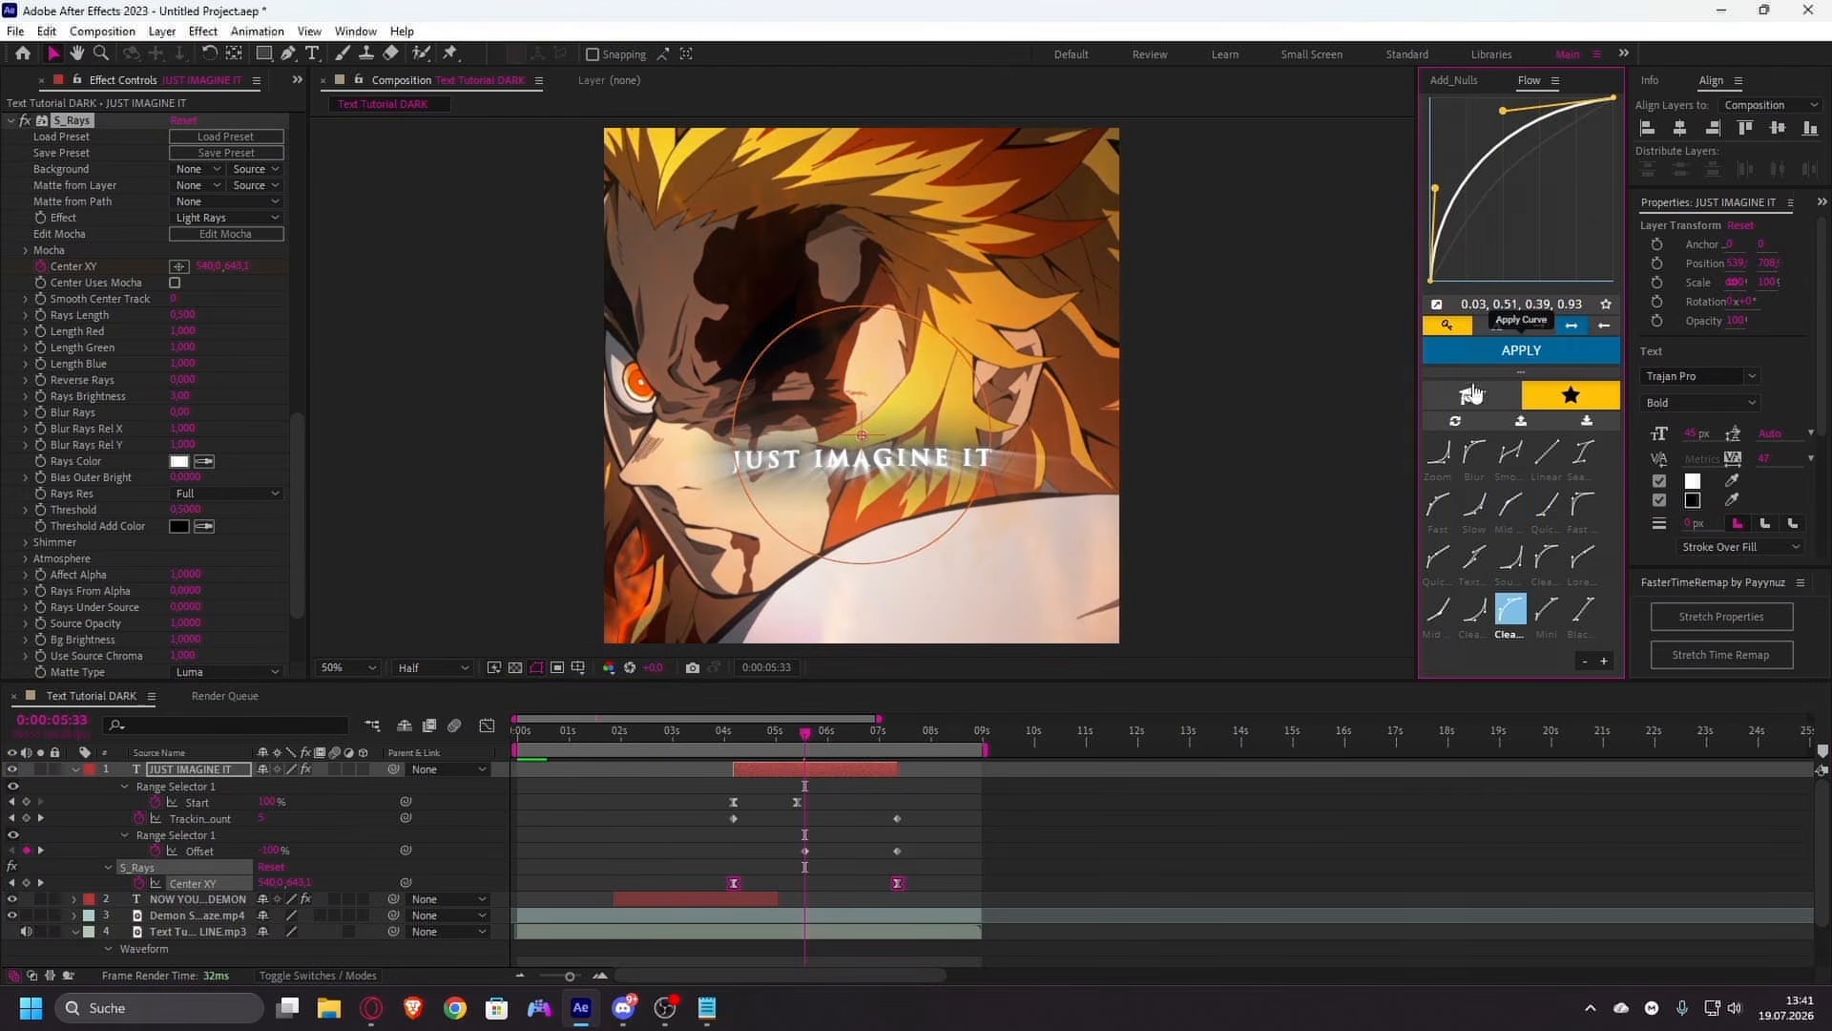
# - Lower the S_Rays Center XY at the "JUST IMAGINE IT" layer's start to 540, 859 and play back the rays
pyautogui.click(821, 831)
pyautogui.click(827, 770)
pyautogui.press('i')
pyautogui.moveTo(237, 266); pyautogui.dragTo(315, 265)
pyautogui.click(781, 826)
pyautogui.click(667, 733)
pyautogui.press('space')
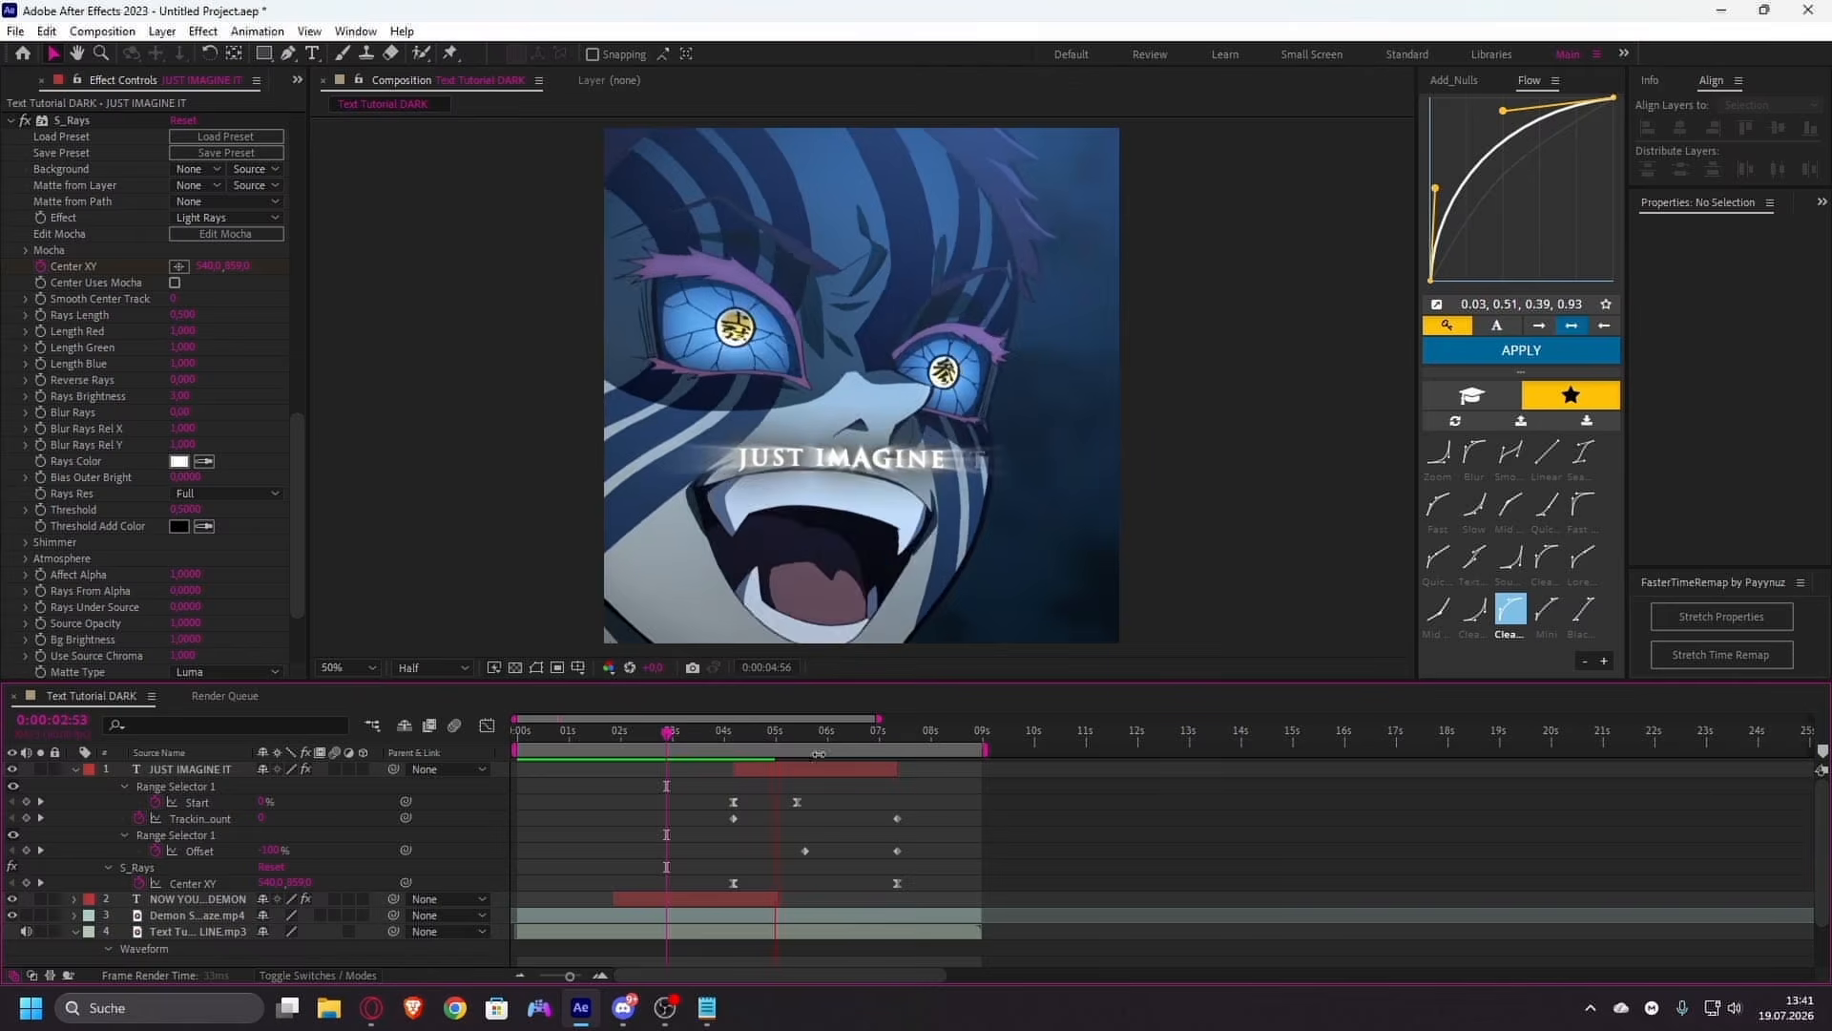
pyautogui.moveTo(709, 744); pyautogui.dragTo(701, 750)
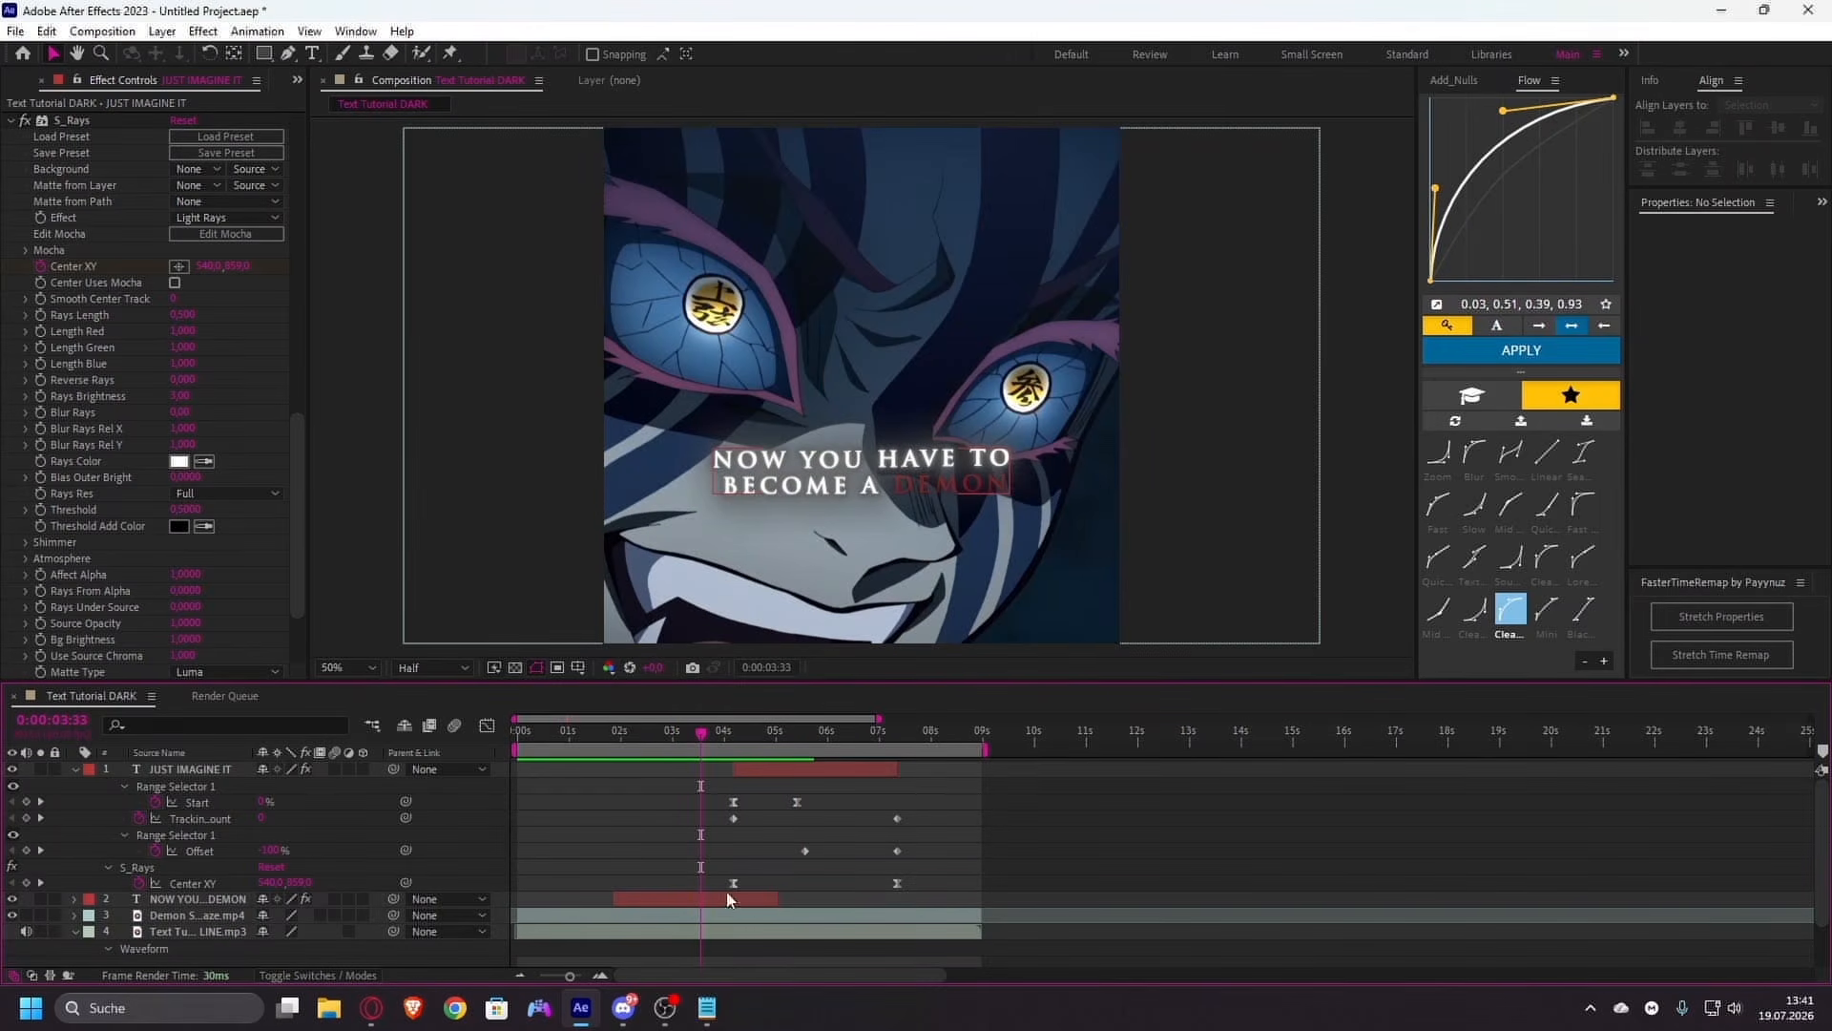
# - Raise the ray center in the S_Rays Center XY keyframe at 0:00:07:21 to 540, 423
pyautogui.moveTo(725, 894); pyautogui.dragTo(918, 874)
pyautogui.click(920, 839)
pyautogui.click(854, 767)
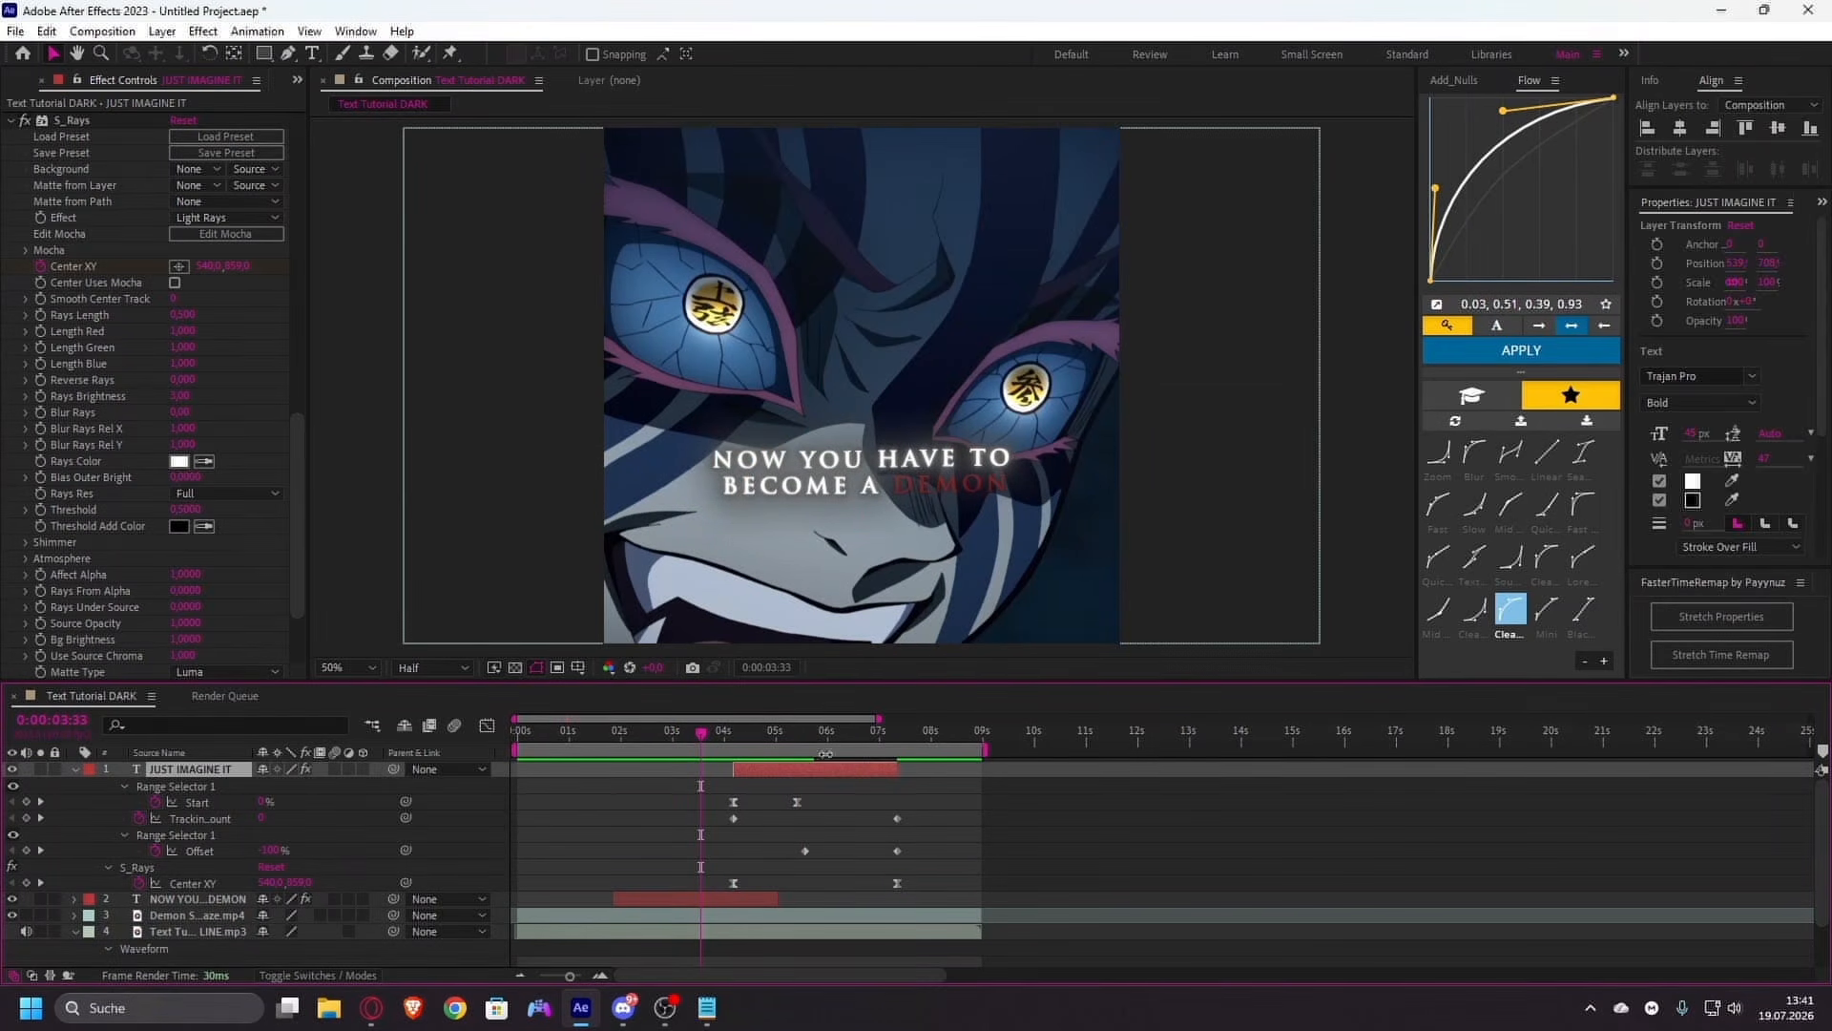
pyautogui.moveTo(768, 732); pyautogui.dragTo(830, 746)
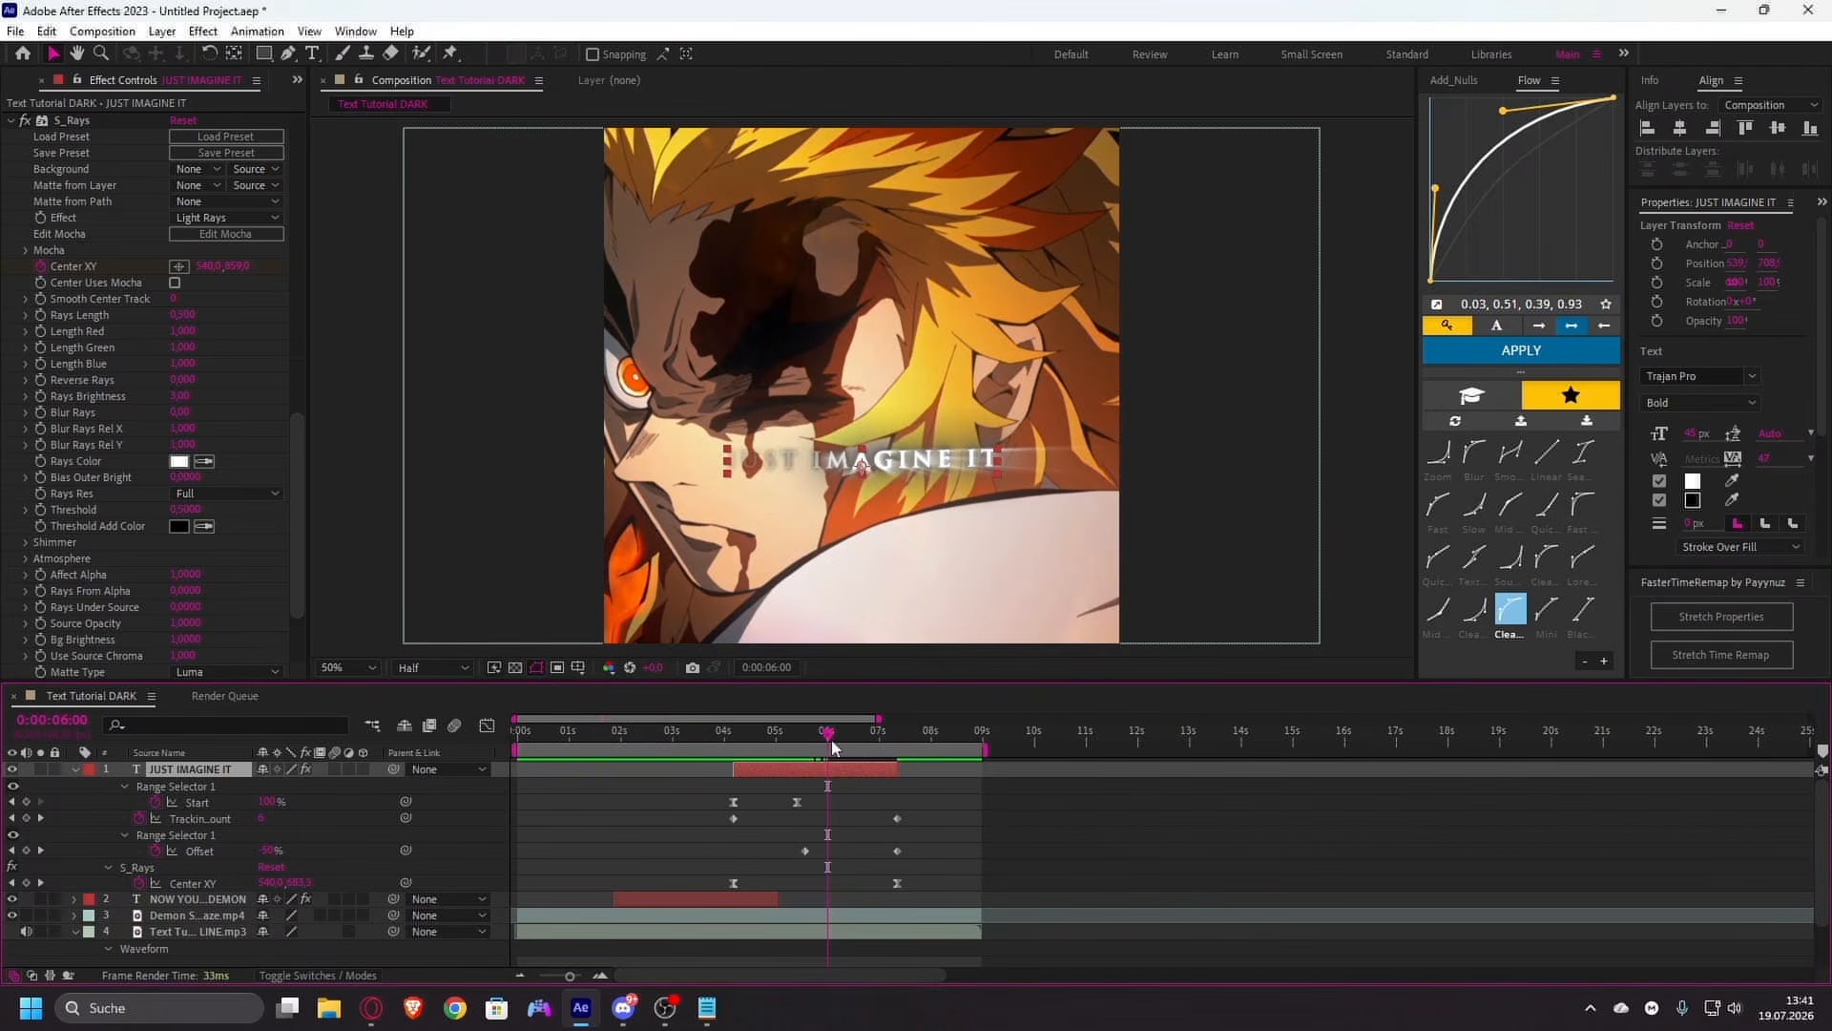
pyautogui.press('k')
pyautogui.click(72, 121)
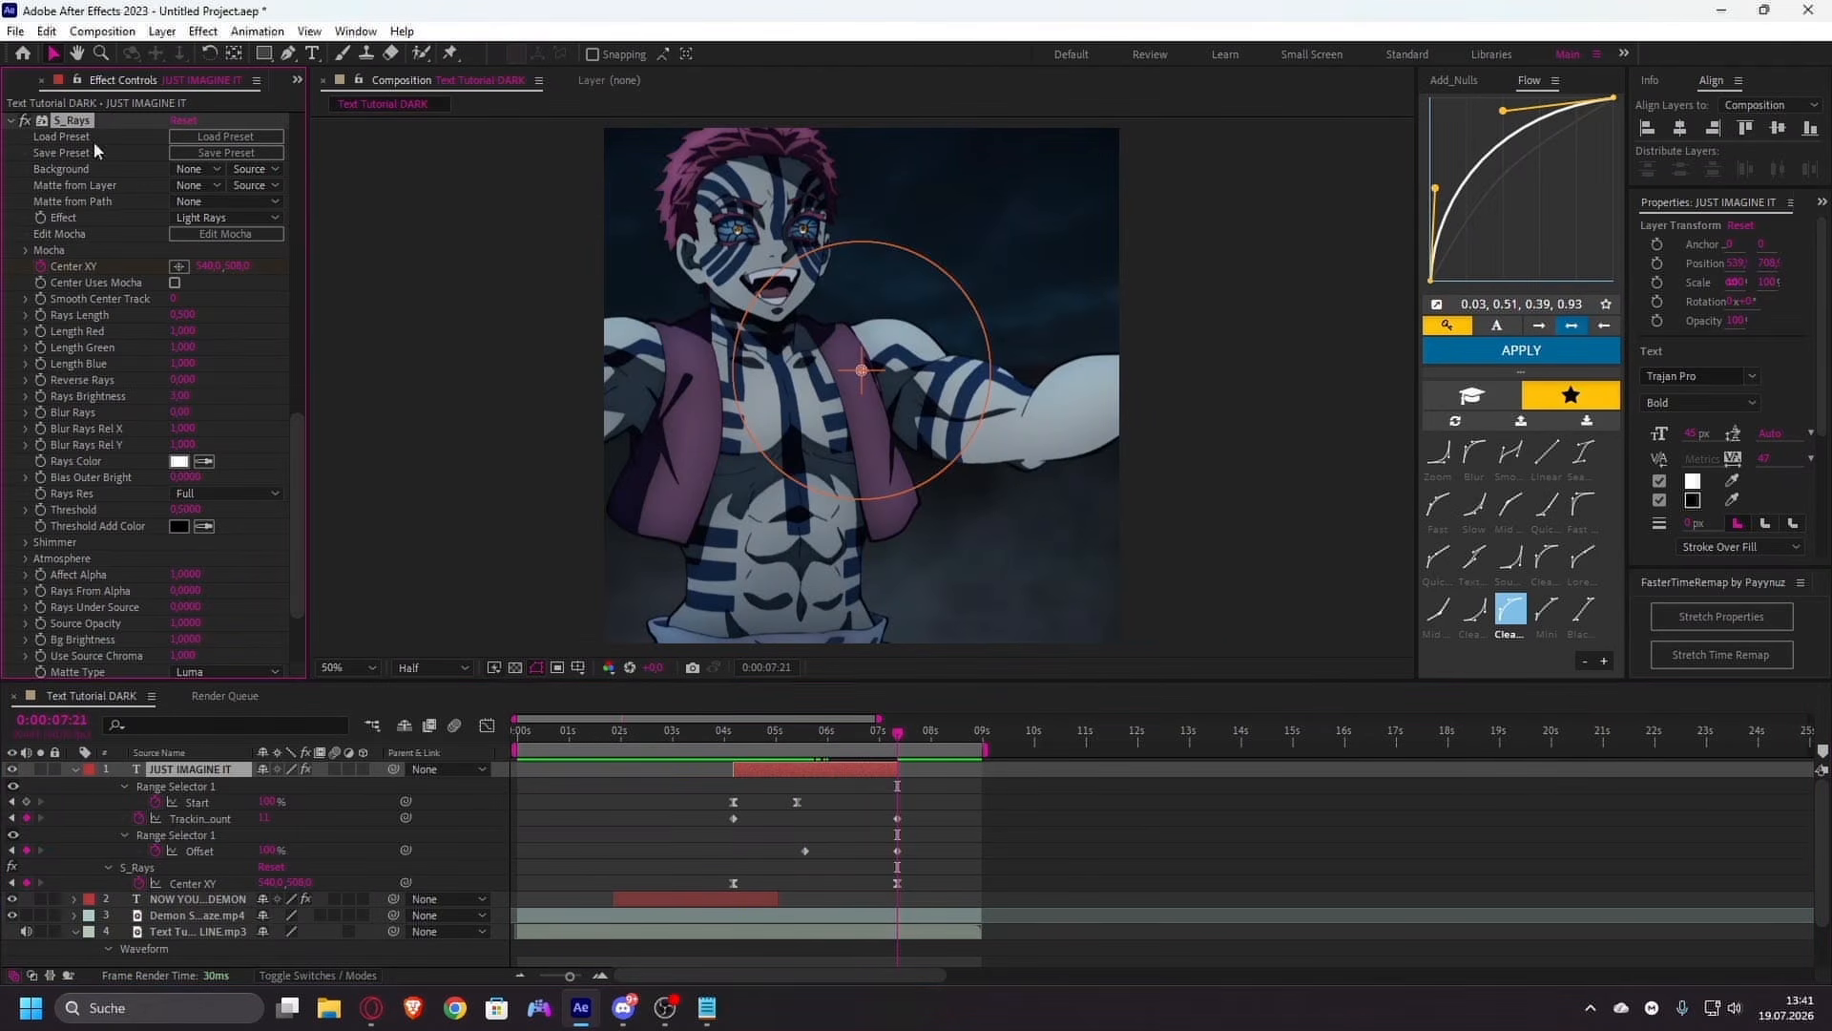
pyautogui.moveTo(217, 270); pyautogui.dragTo(154, 275)
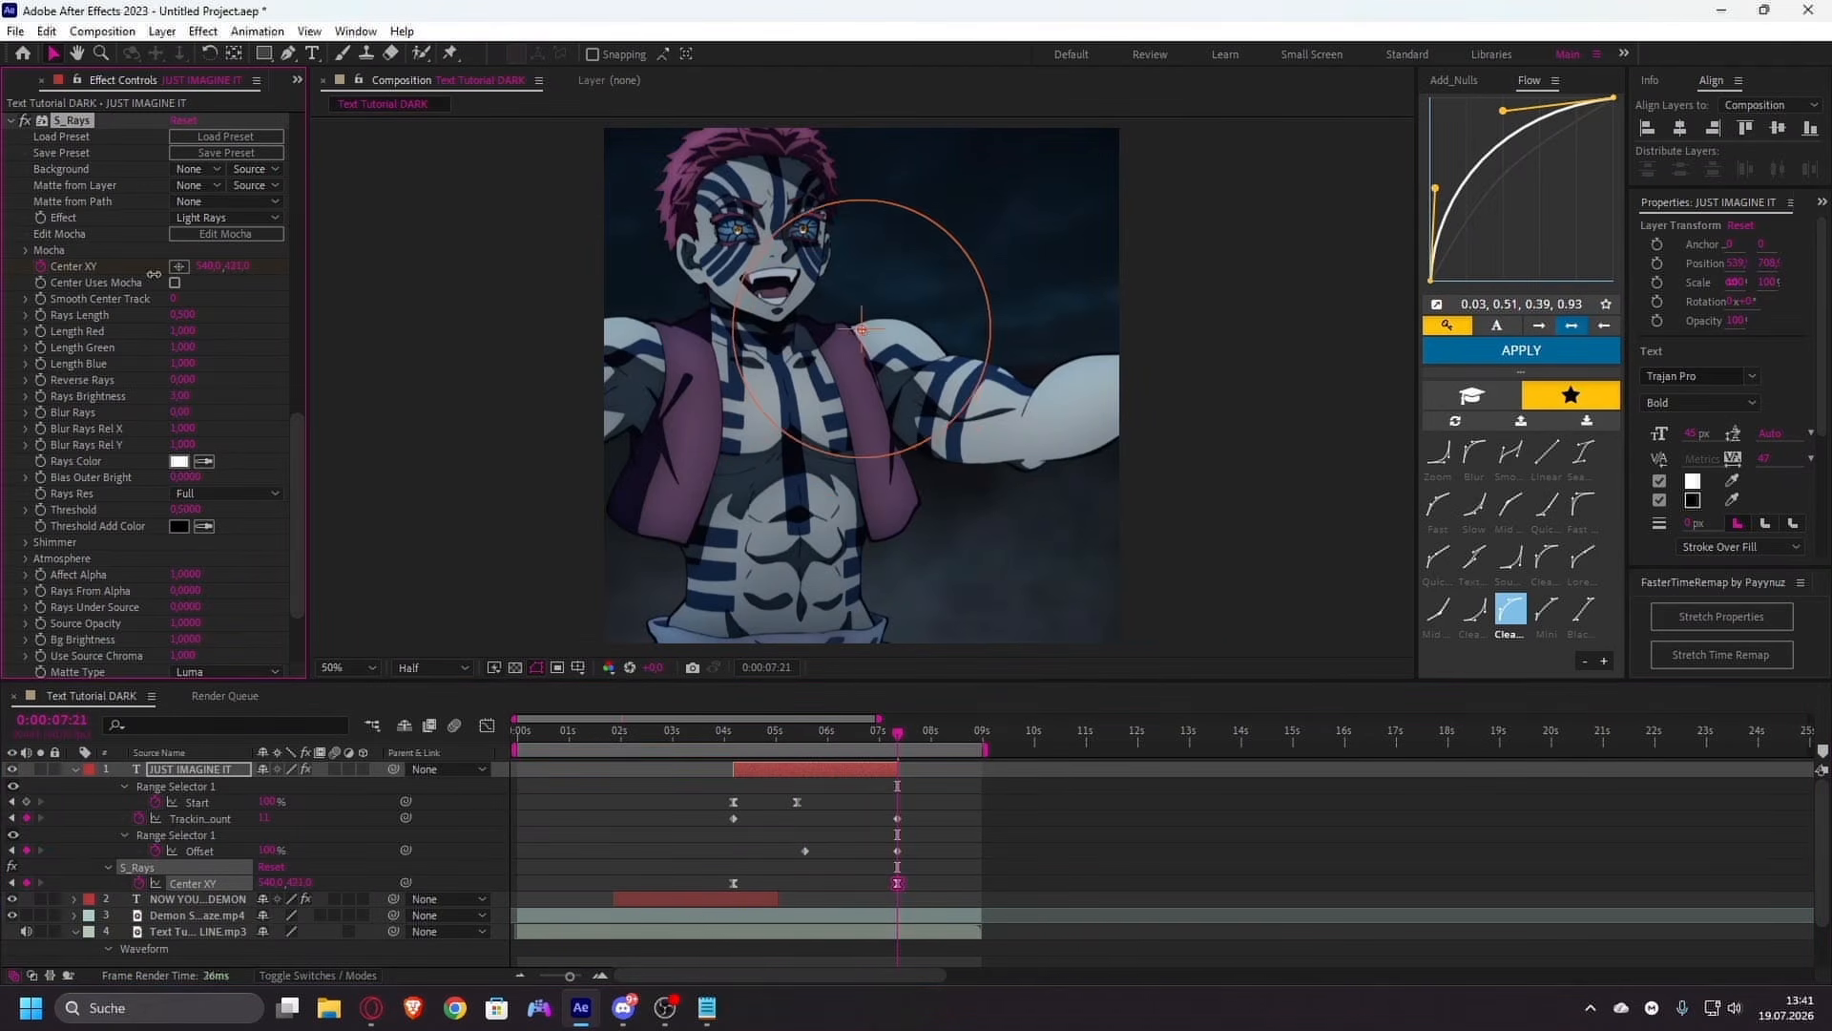
# - Steepen the easing of both Center XY keyframes with the Flow curve 0.03, 0.51, 0.13, 0.96
pyautogui.keyDown('shift'); pyautogui.click(734, 882); pyautogui.keyUp('shift')
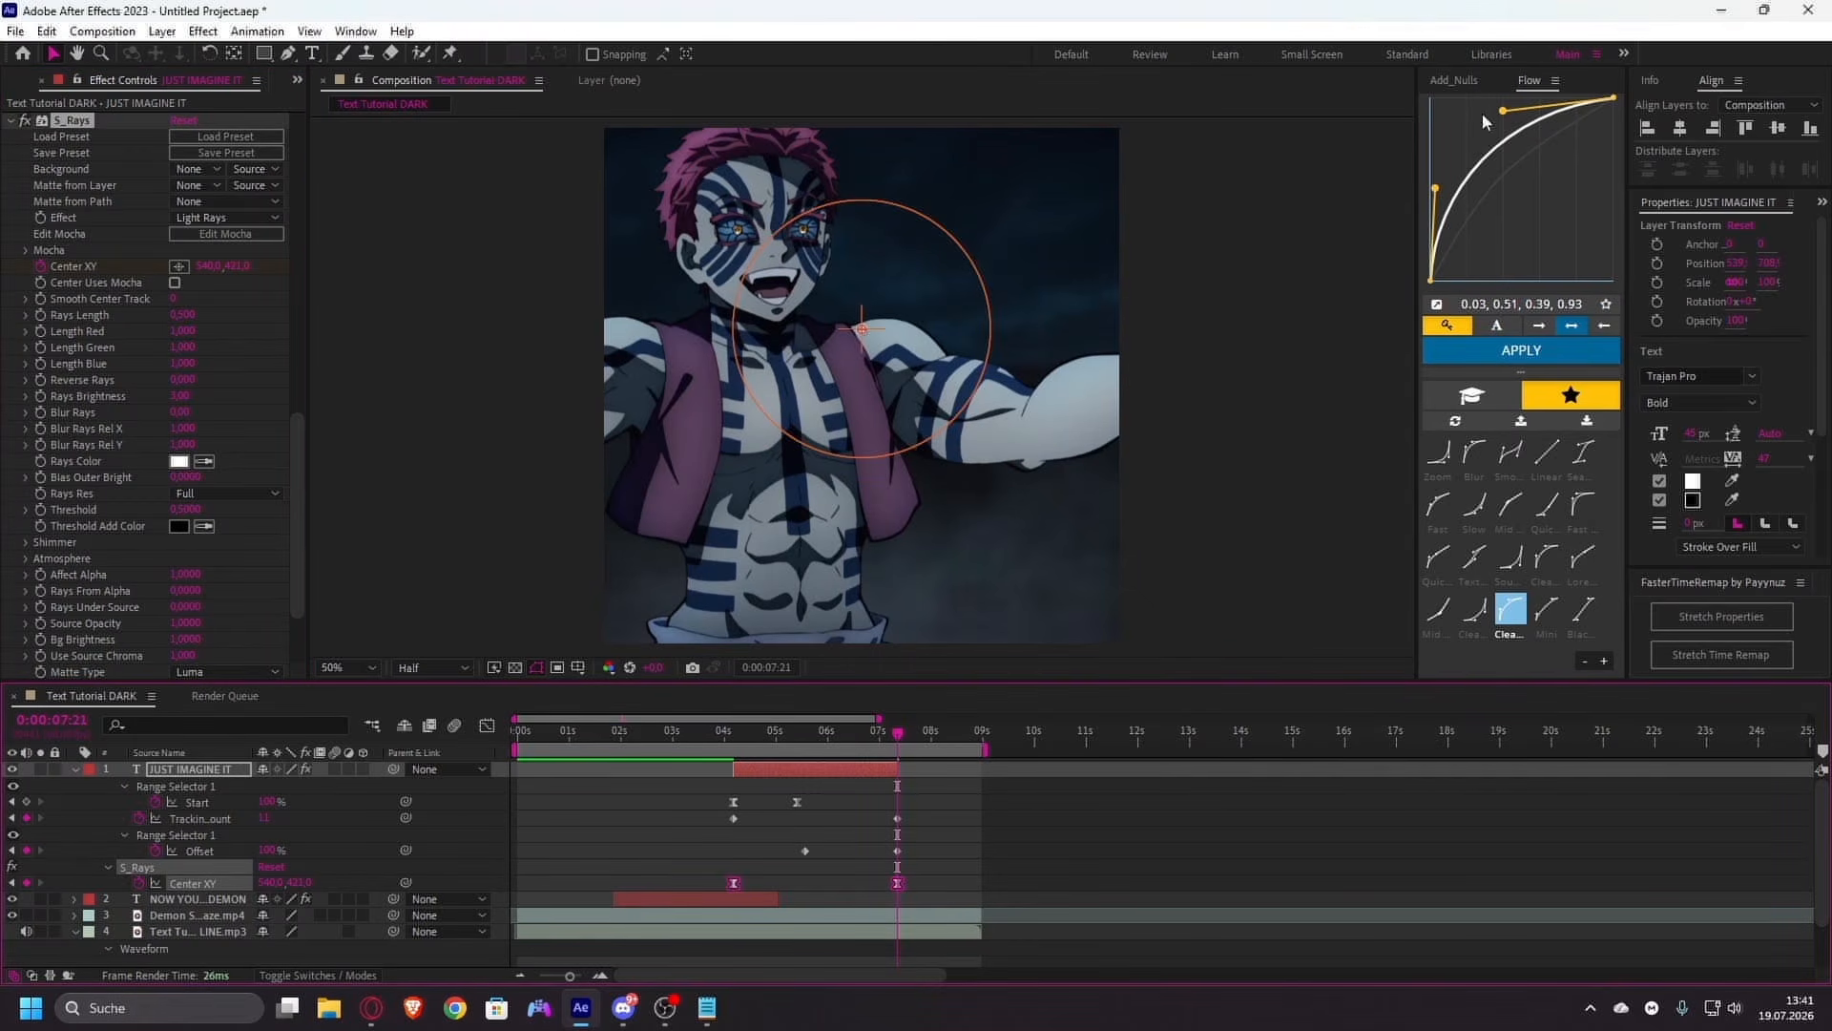
pyautogui.moveTo(1504, 116); pyautogui.dragTo(1462, 112)
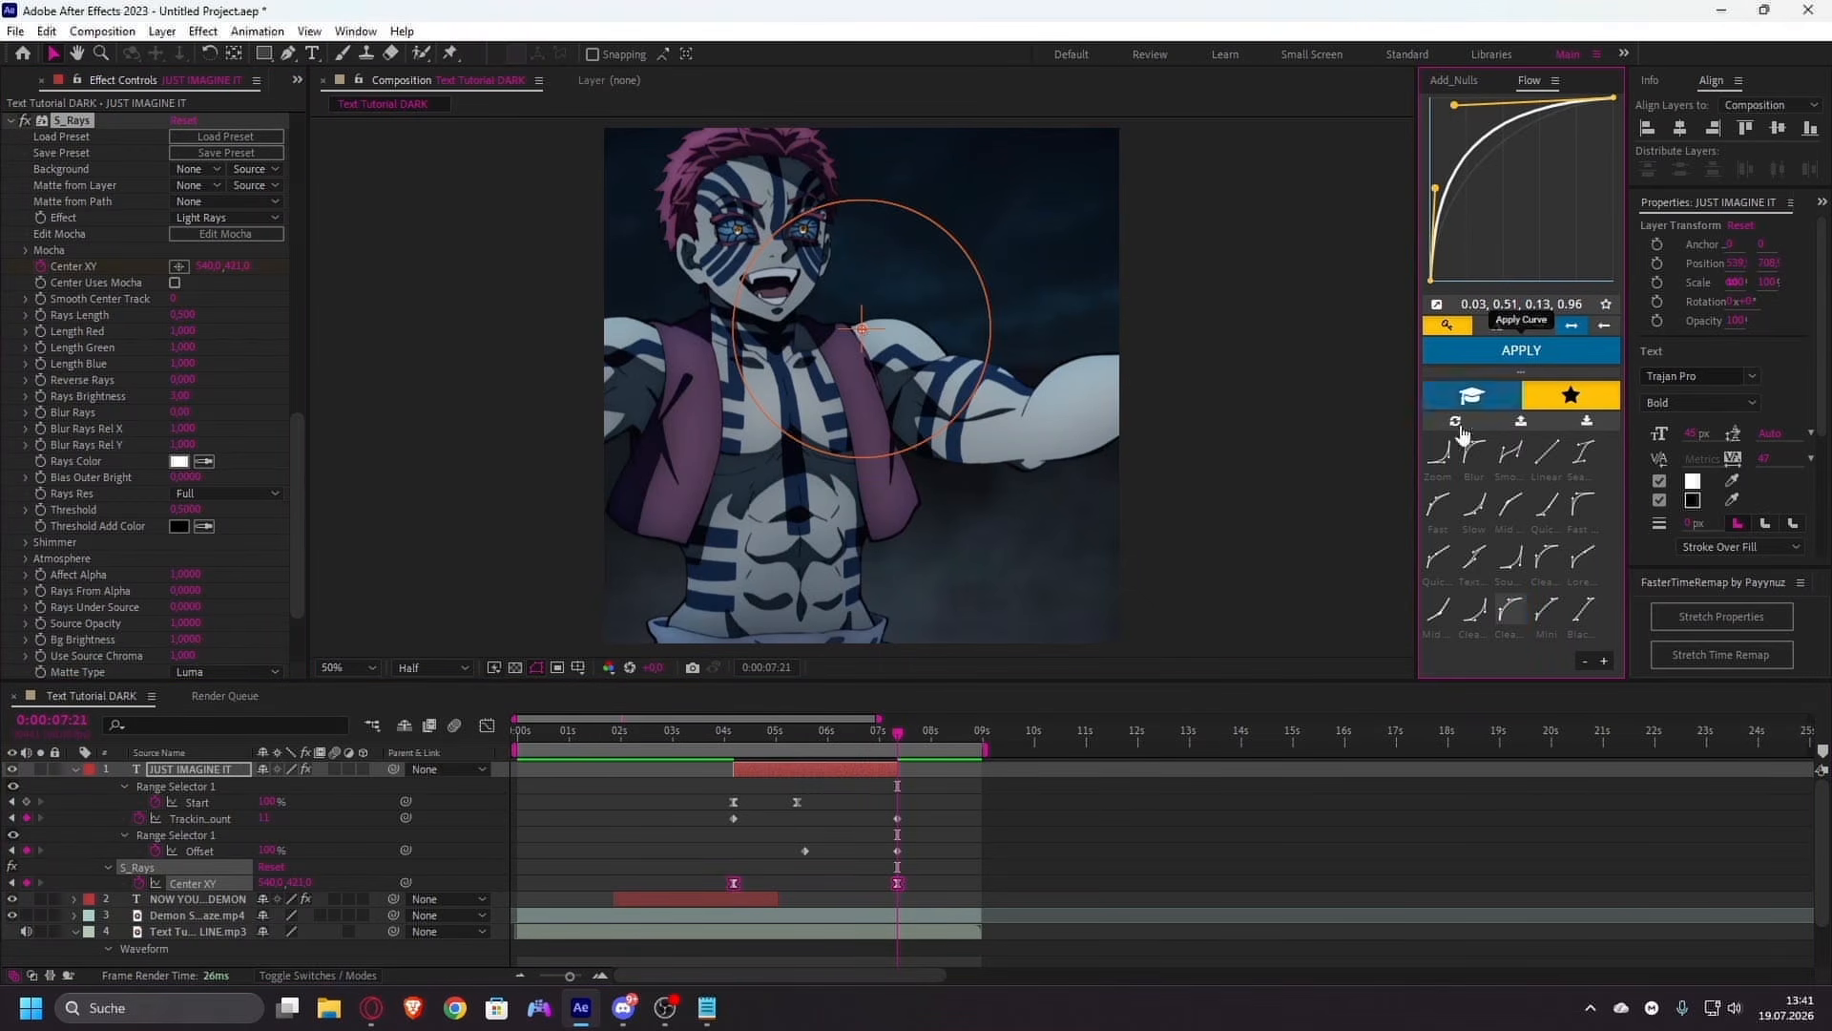
pyautogui.click(836, 836)
pyautogui.click(846, 733)
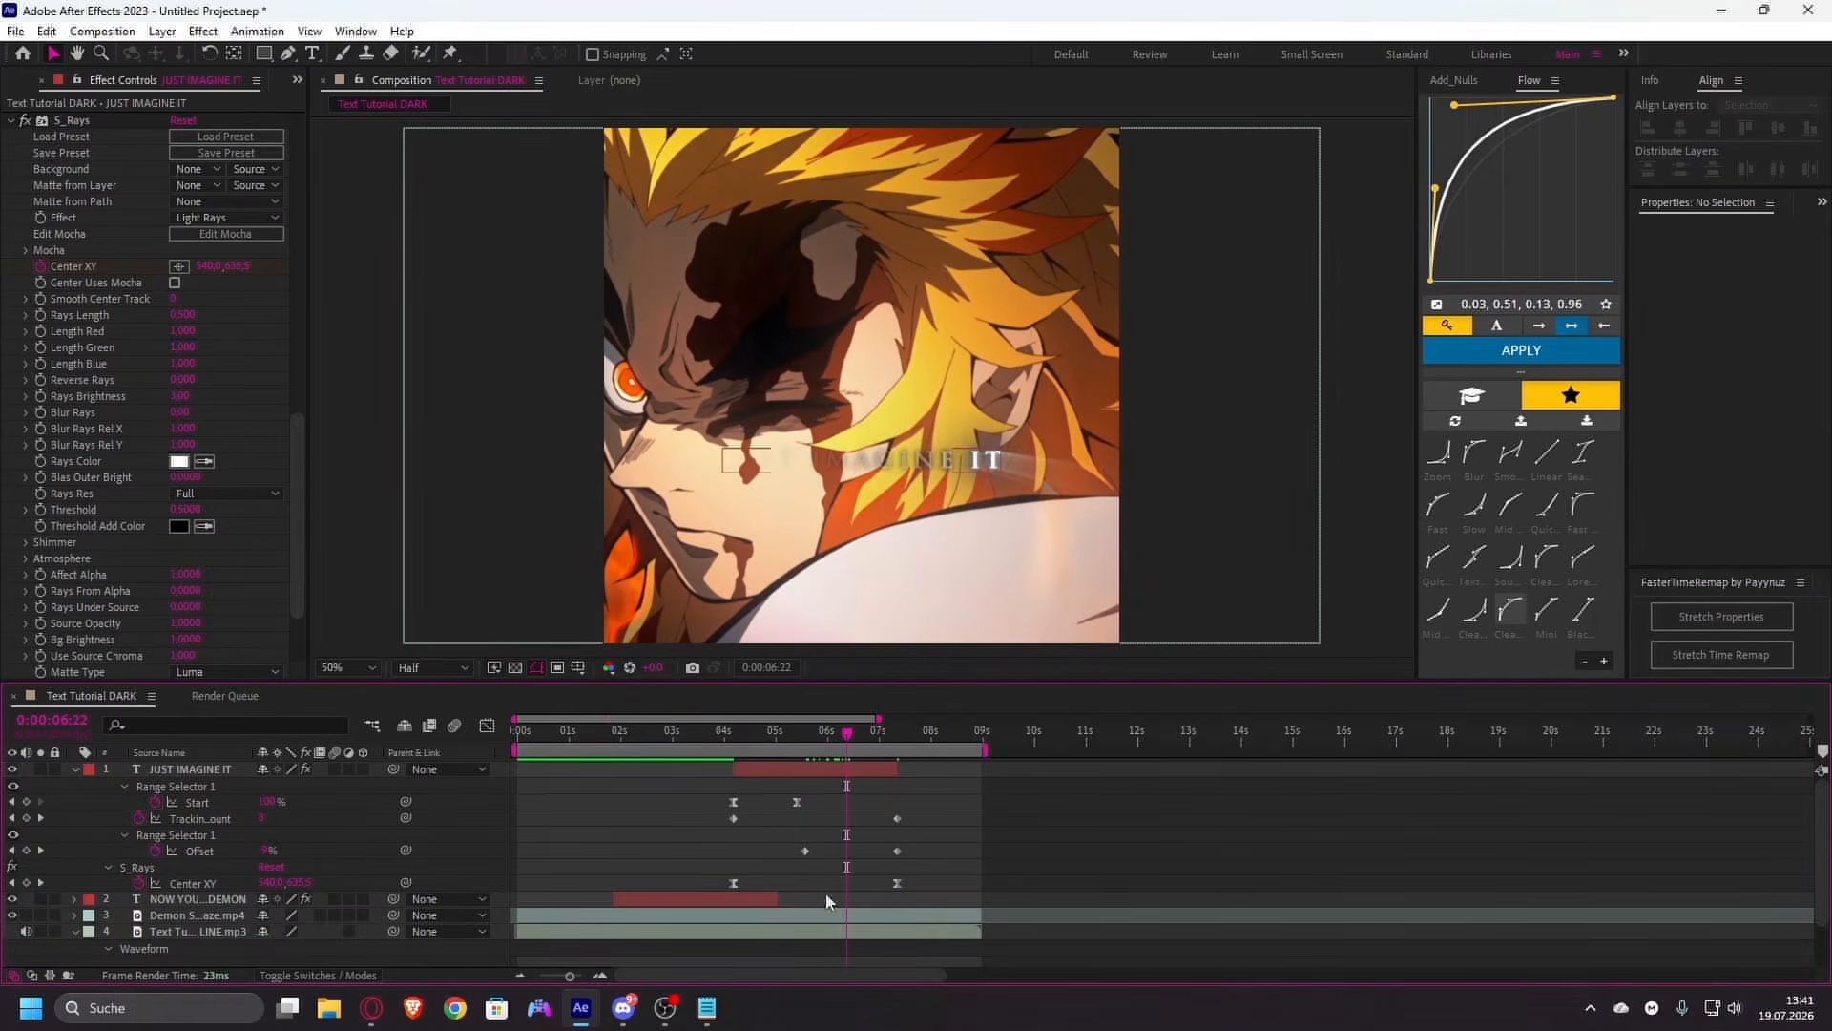
# - Play back the "JUST IMAGINE IT" caption to check its moving light rays
pyautogui.moveTo(807, 864); pyautogui.dragTo(889, 837)
pyautogui.click(897, 851)
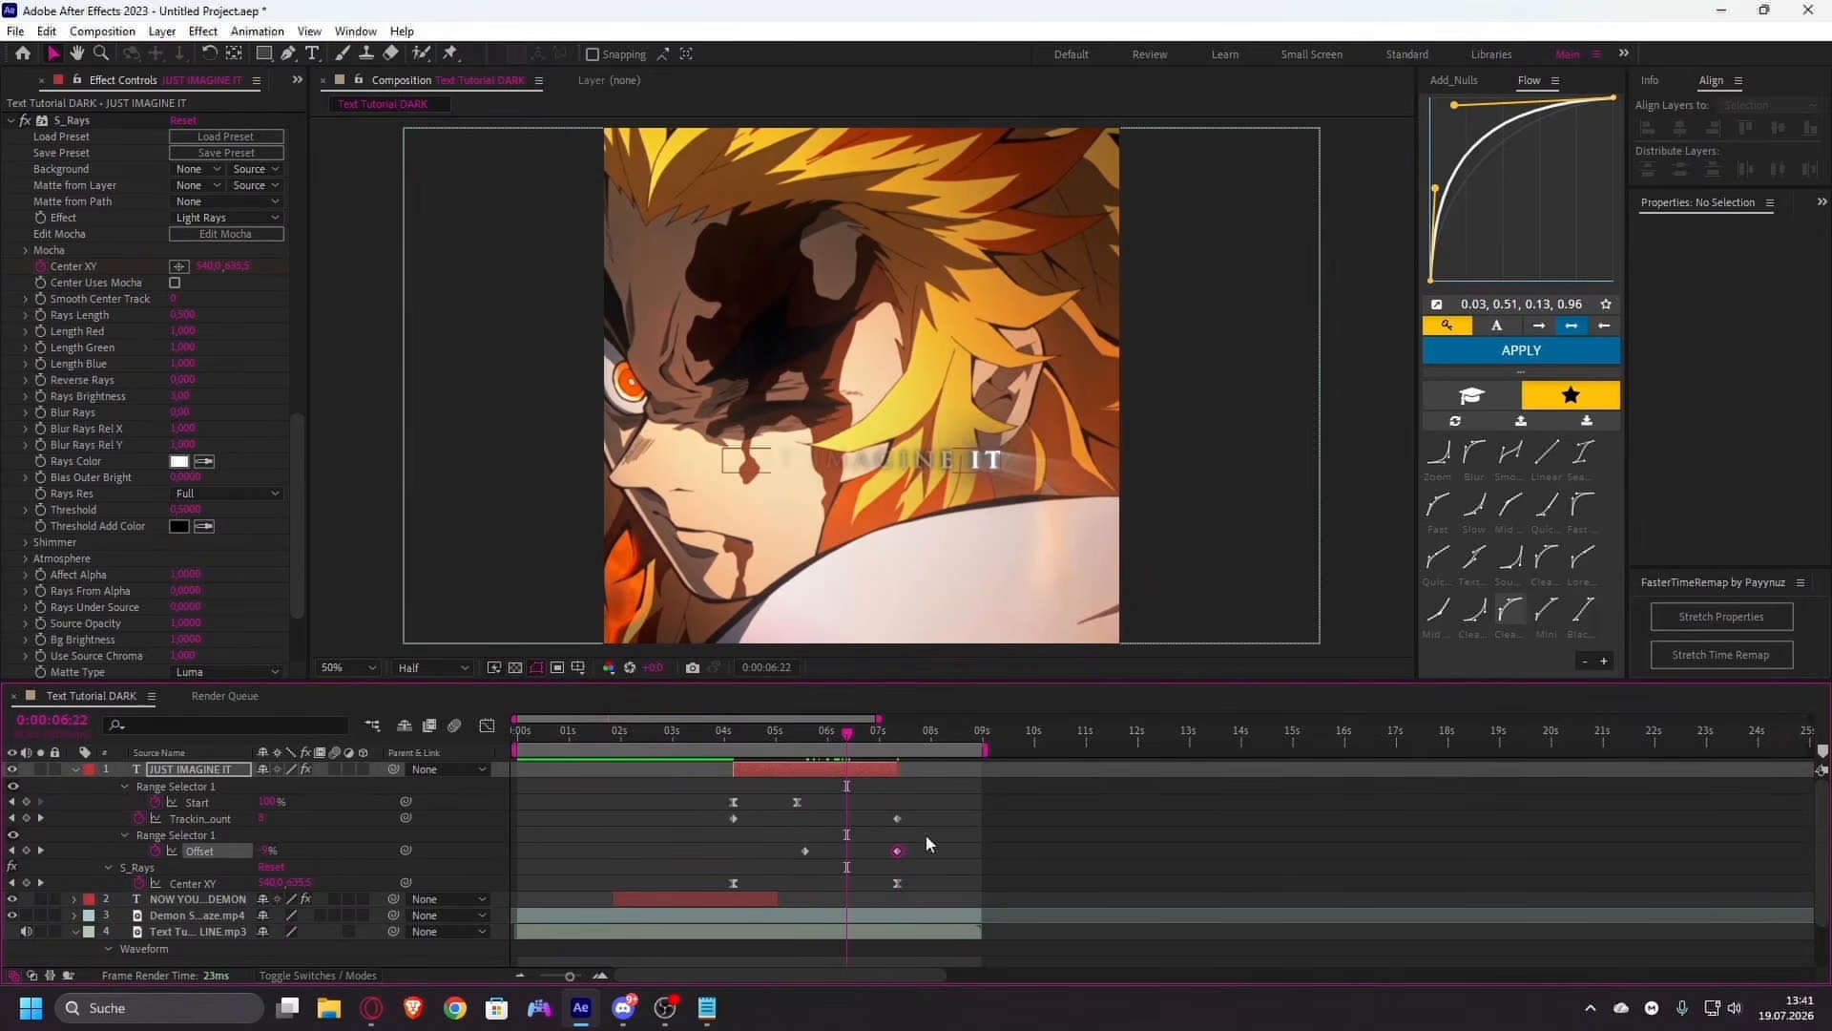
pyautogui.click(926, 834)
pyautogui.moveTo(844, 737); pyautogui.dragTo(754, 734)
pyautogui.press('space')
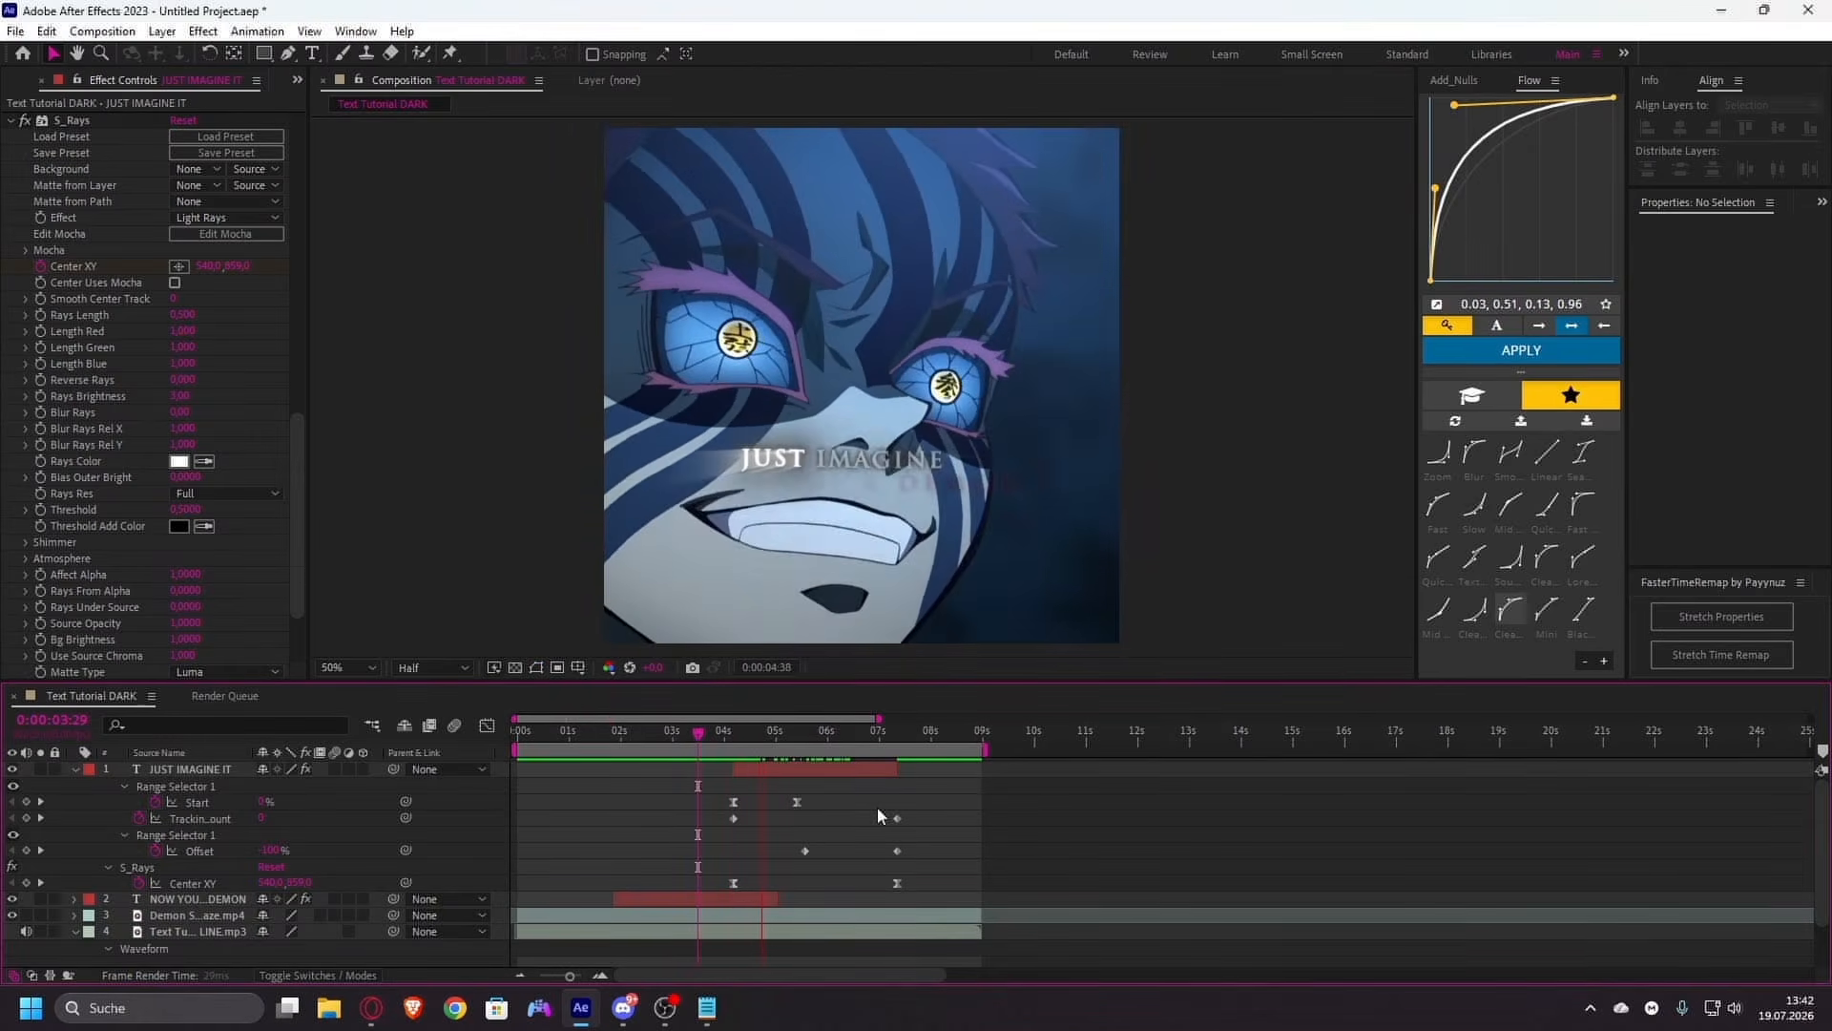
pyautogui.press('space')
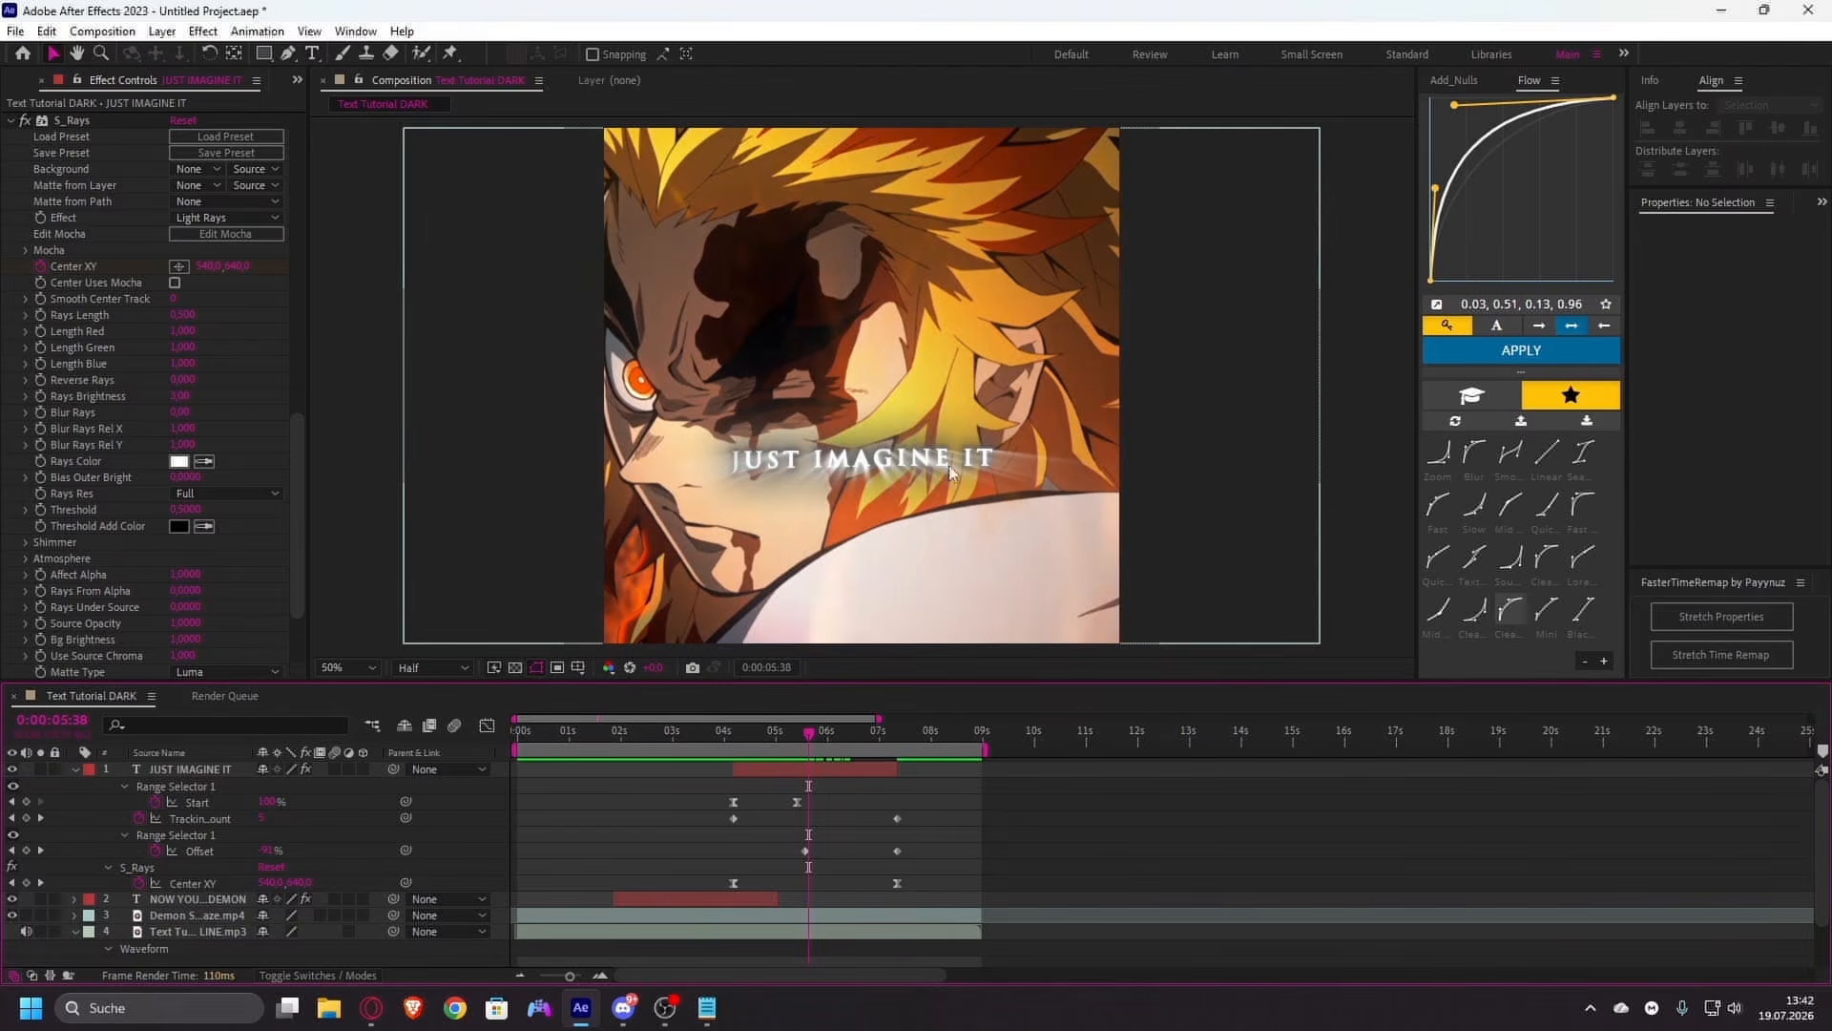
# - Collapse the "JUST IMAGINE IT" layer's keyframes, delete its S_Rays effect and scrub through the caption
pyautogui.click(861, 775)
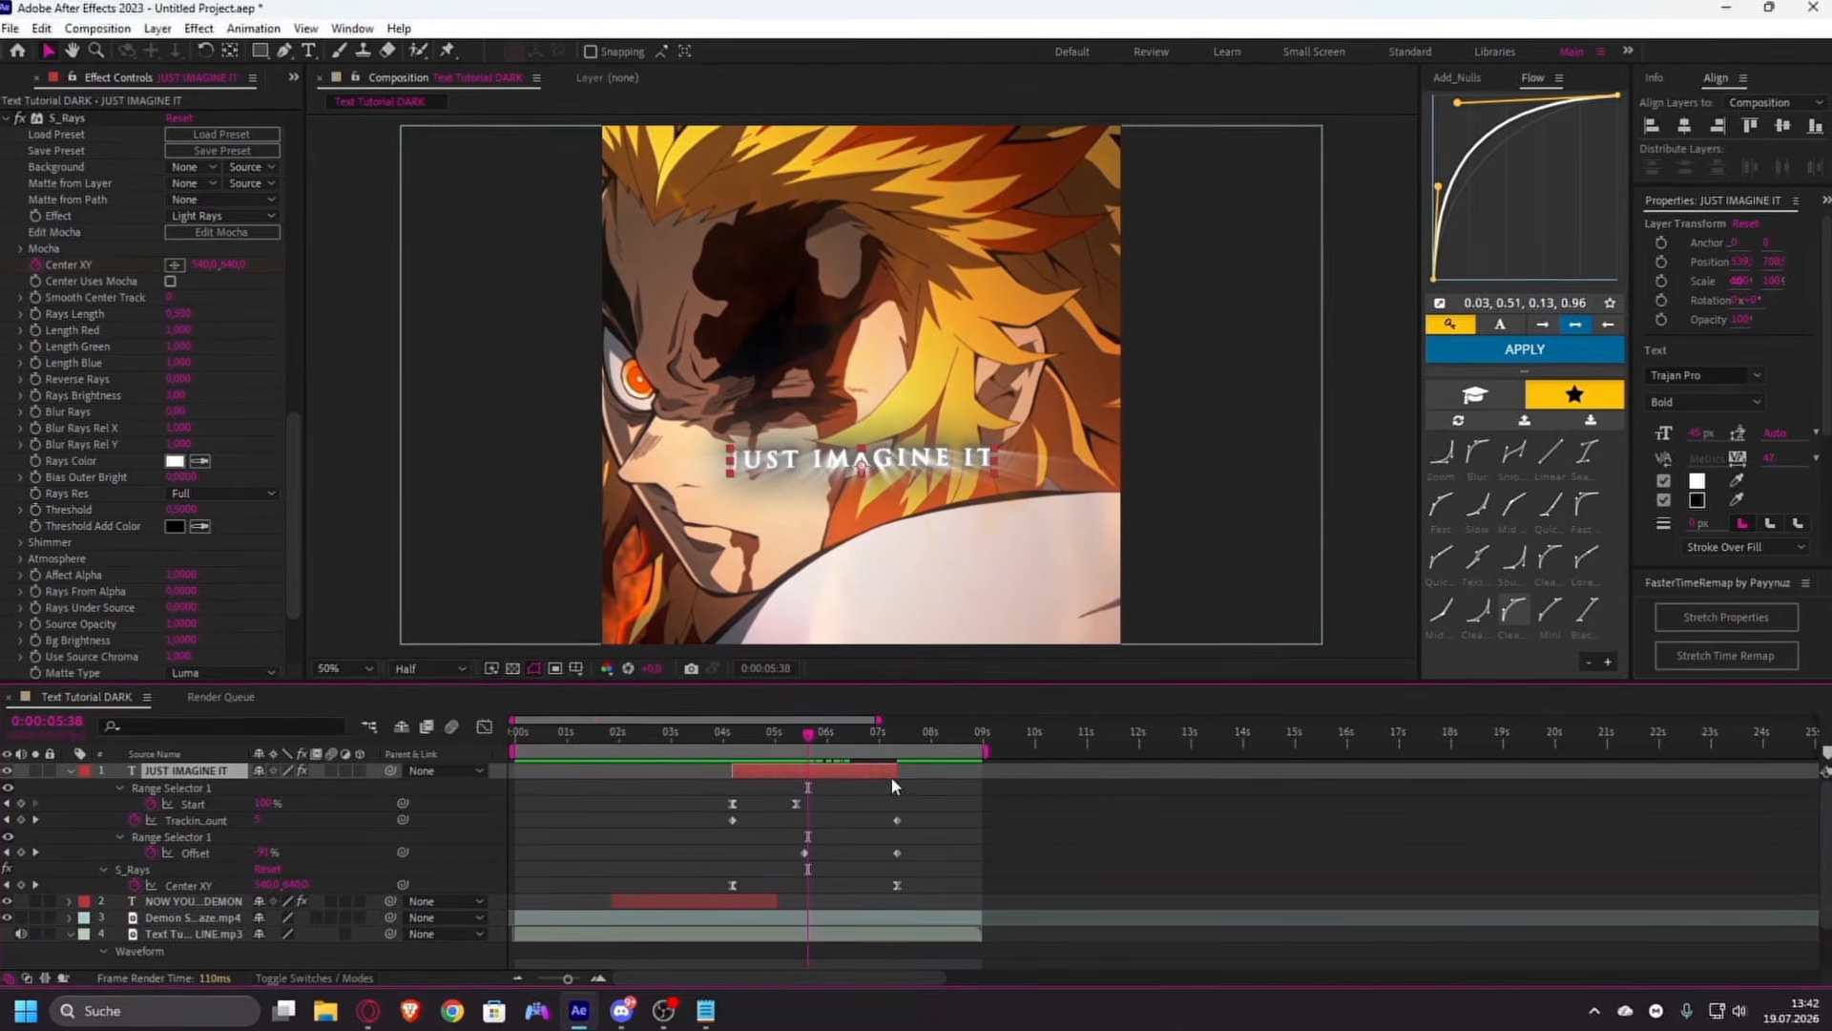
pyautogui.press('u')
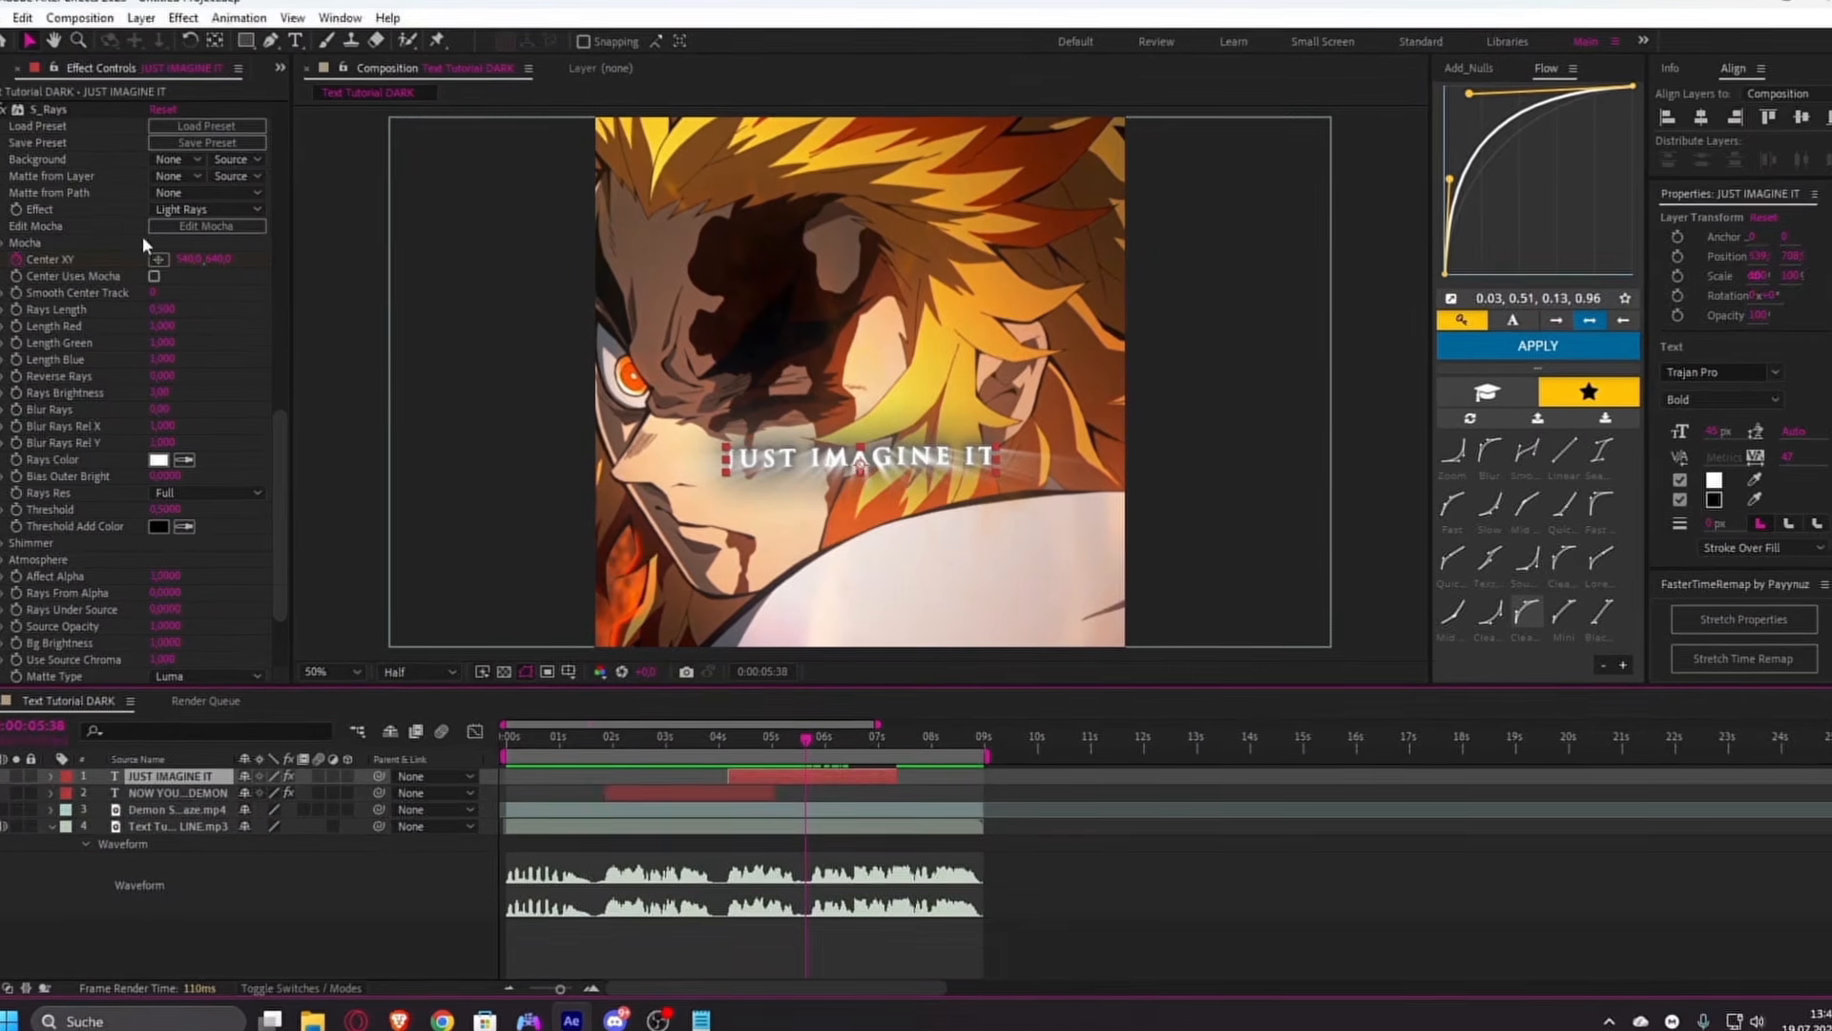
pyautogui.click(70, 119)
pyautogui.press('Delete')
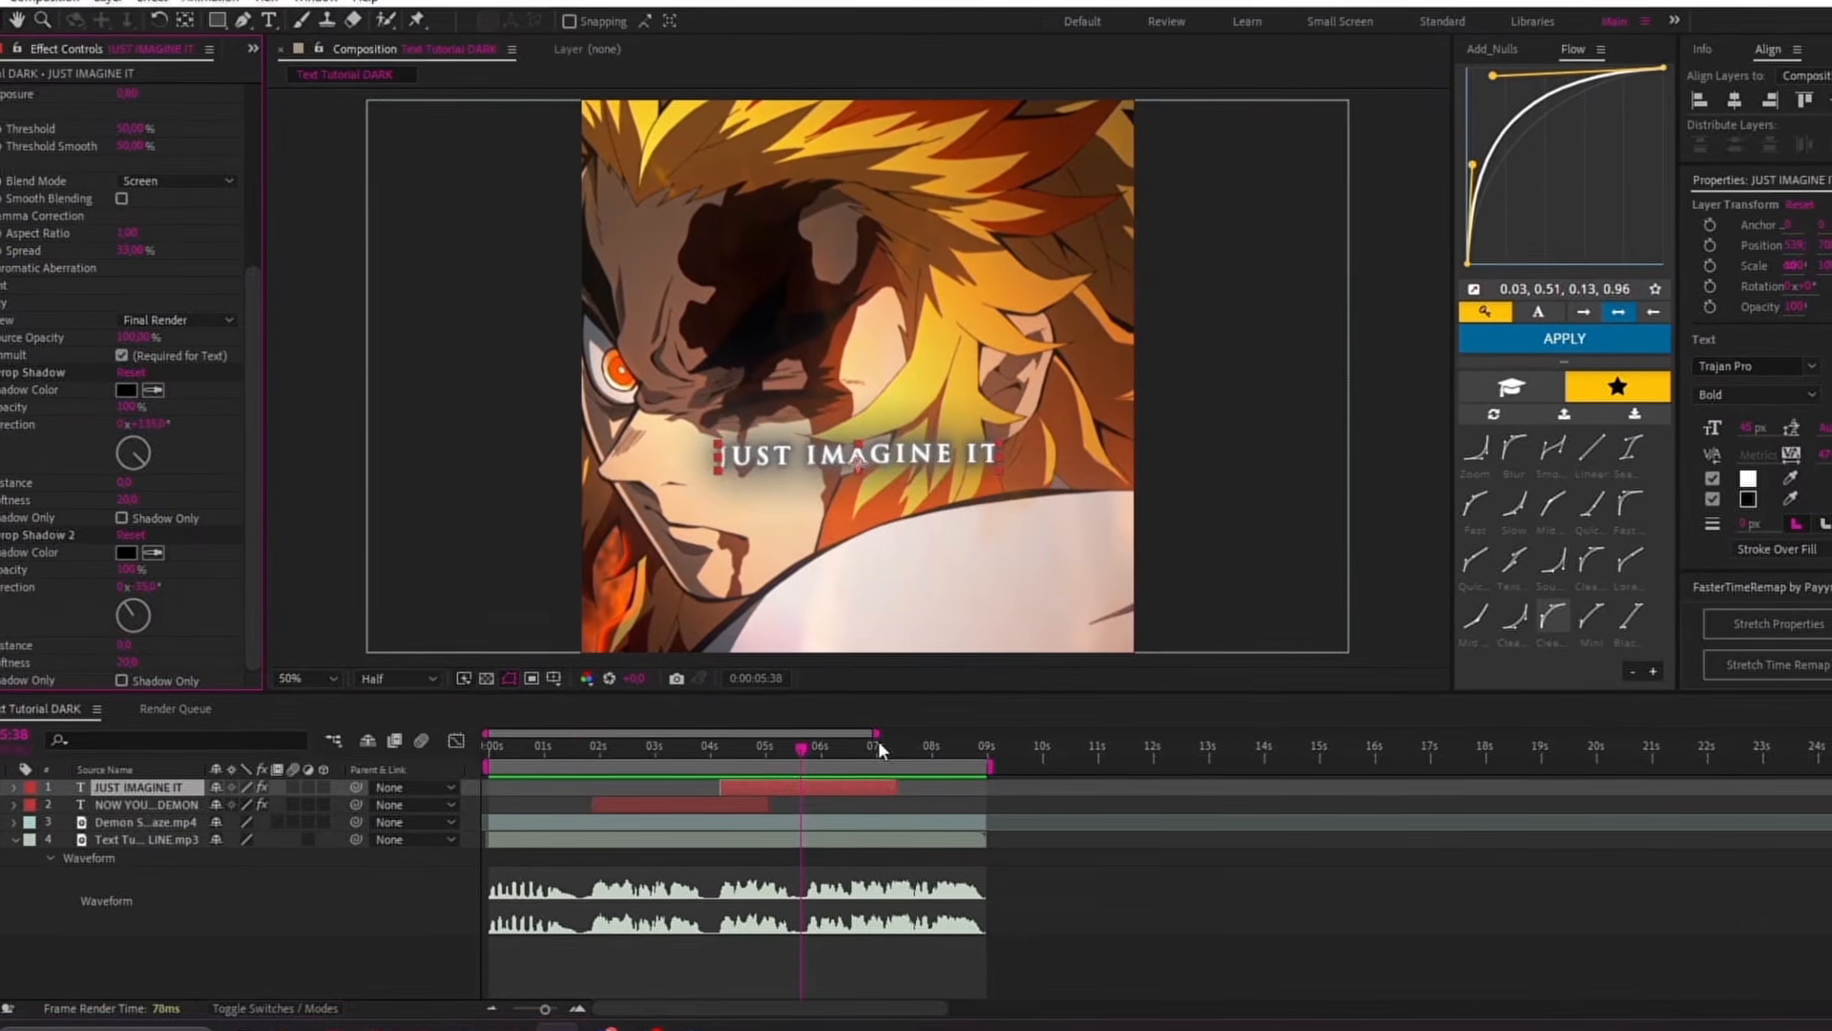
pyautogui.click(778, 887)
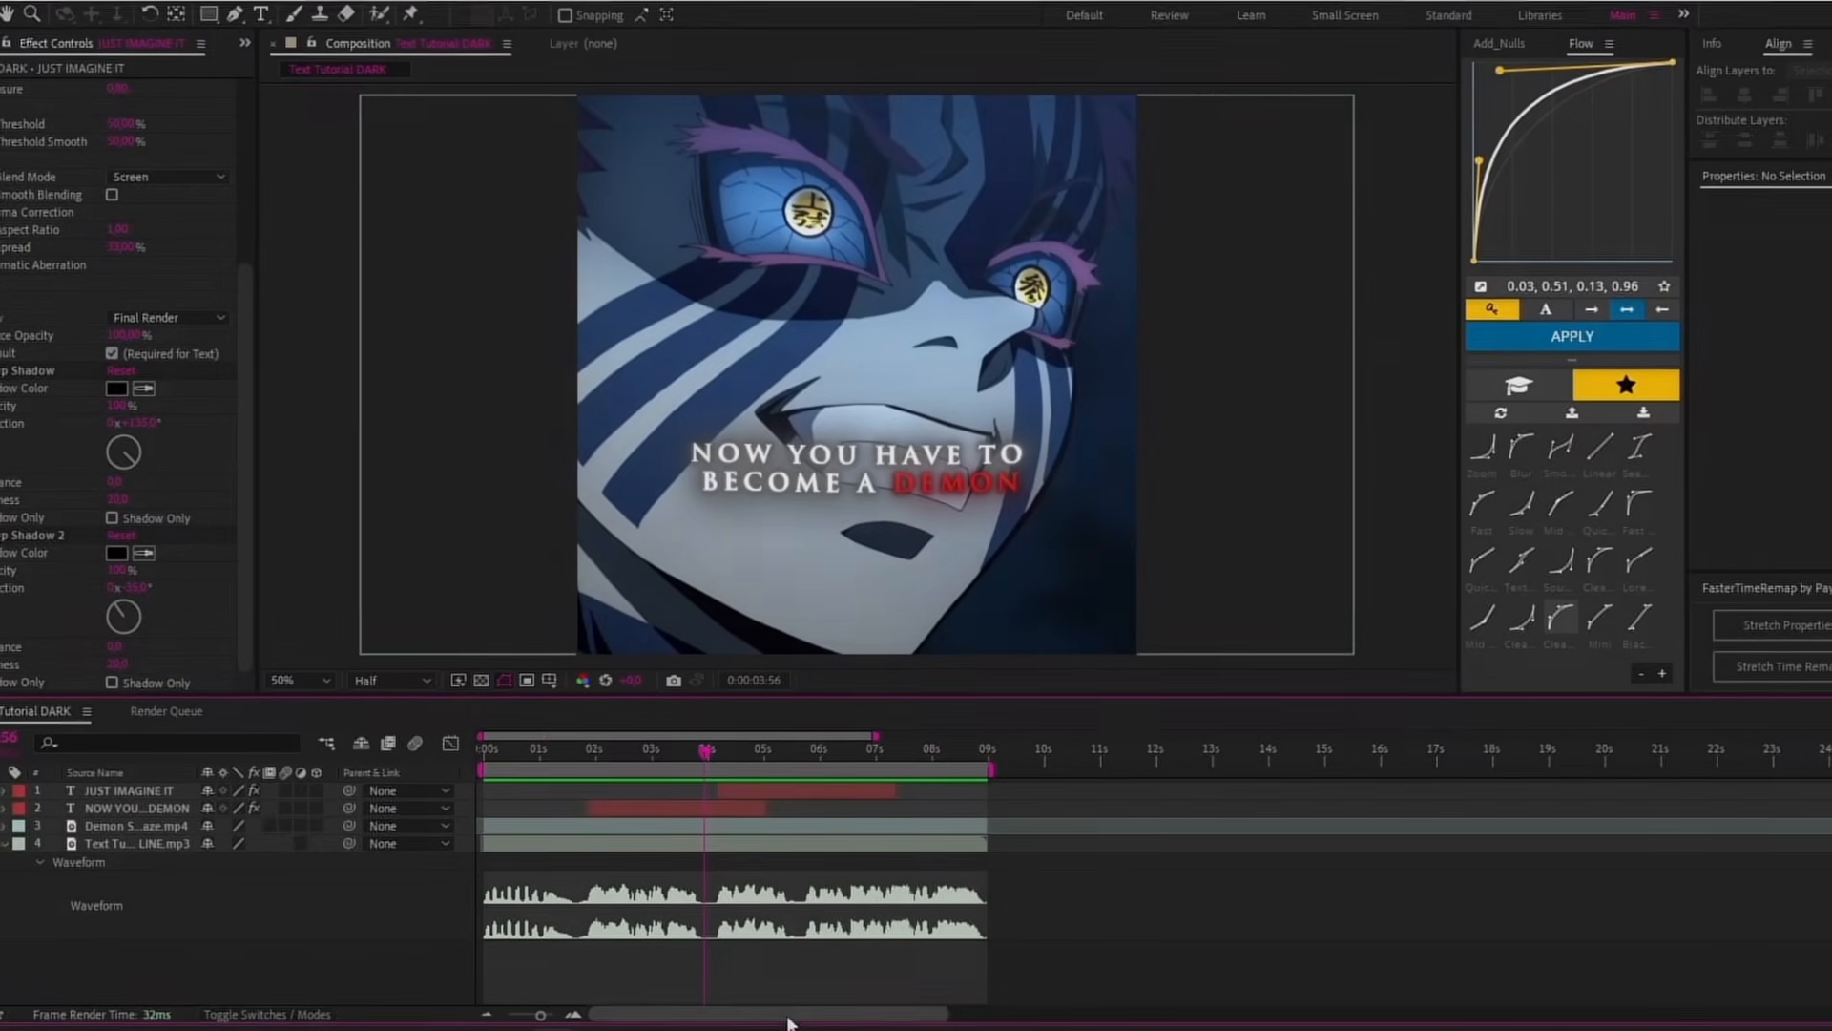
pyautogui.moveTo(703, 753); pyautogui.dragTo(805, 764)
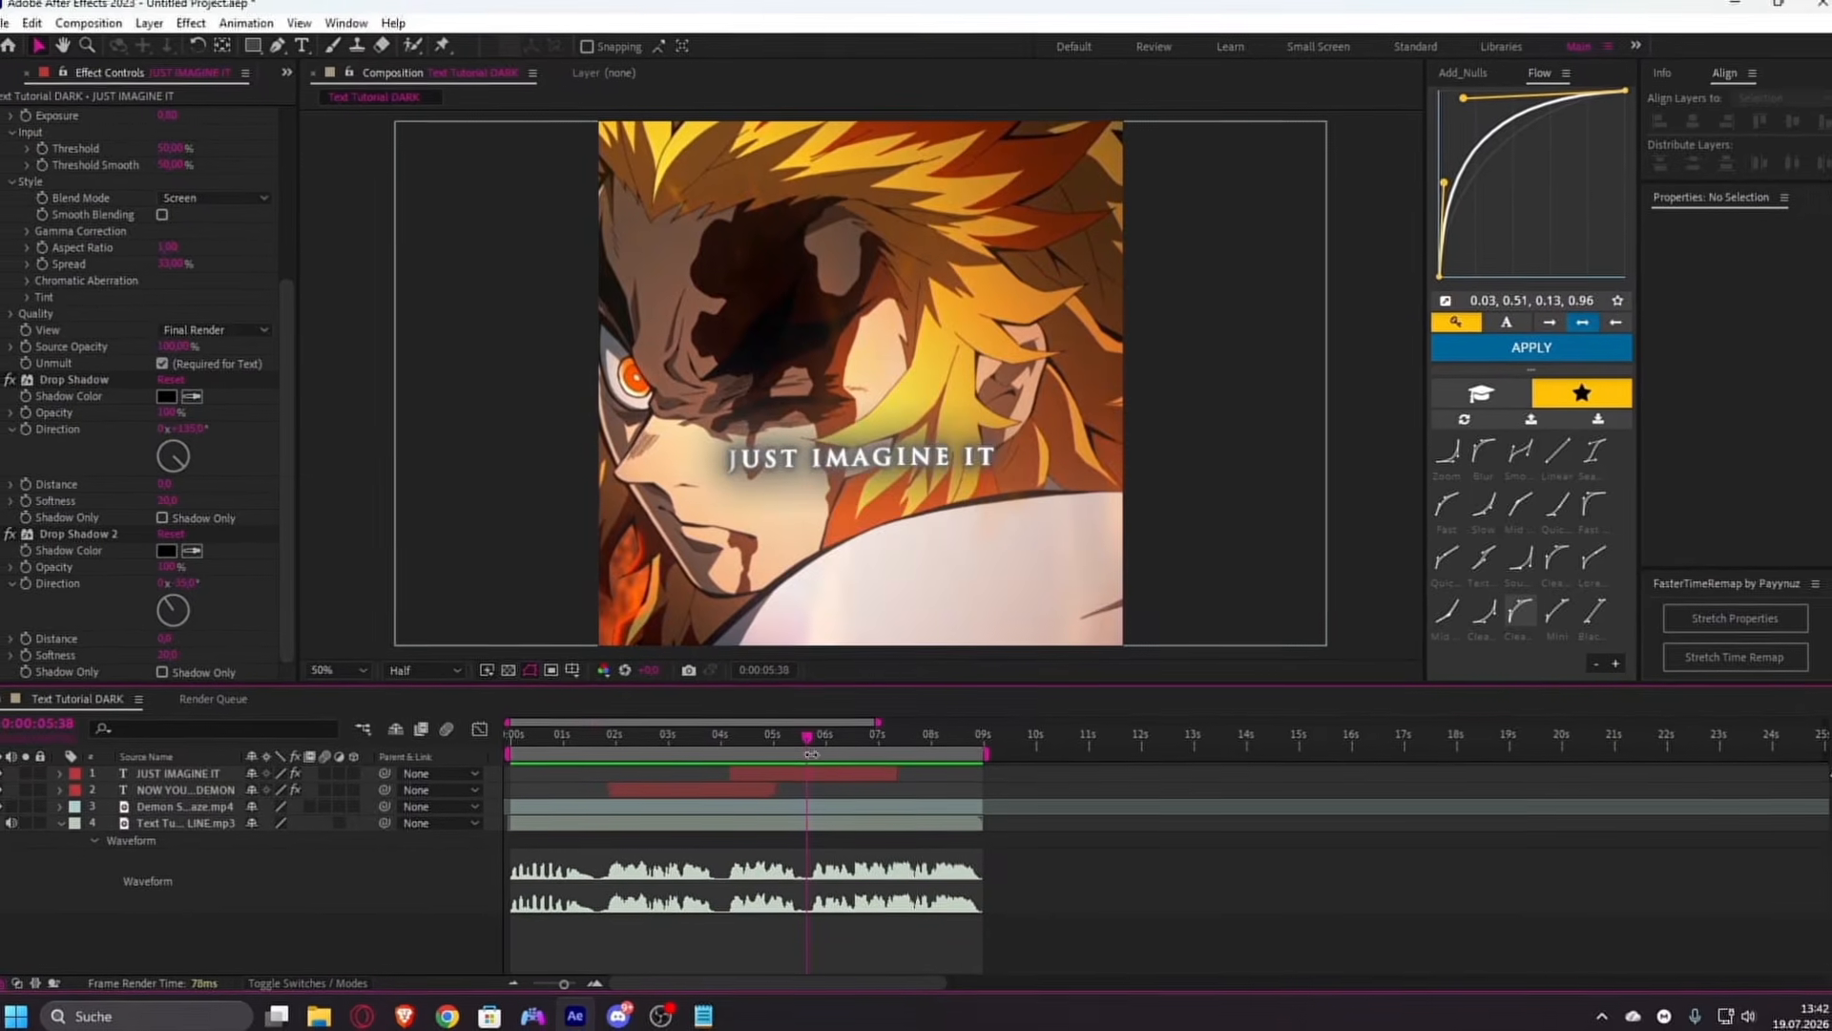
# - Try the S_TextureCells effect on the "JUST IMAGINE IT" layer, then remove it
pyautogui.click(818, 772)
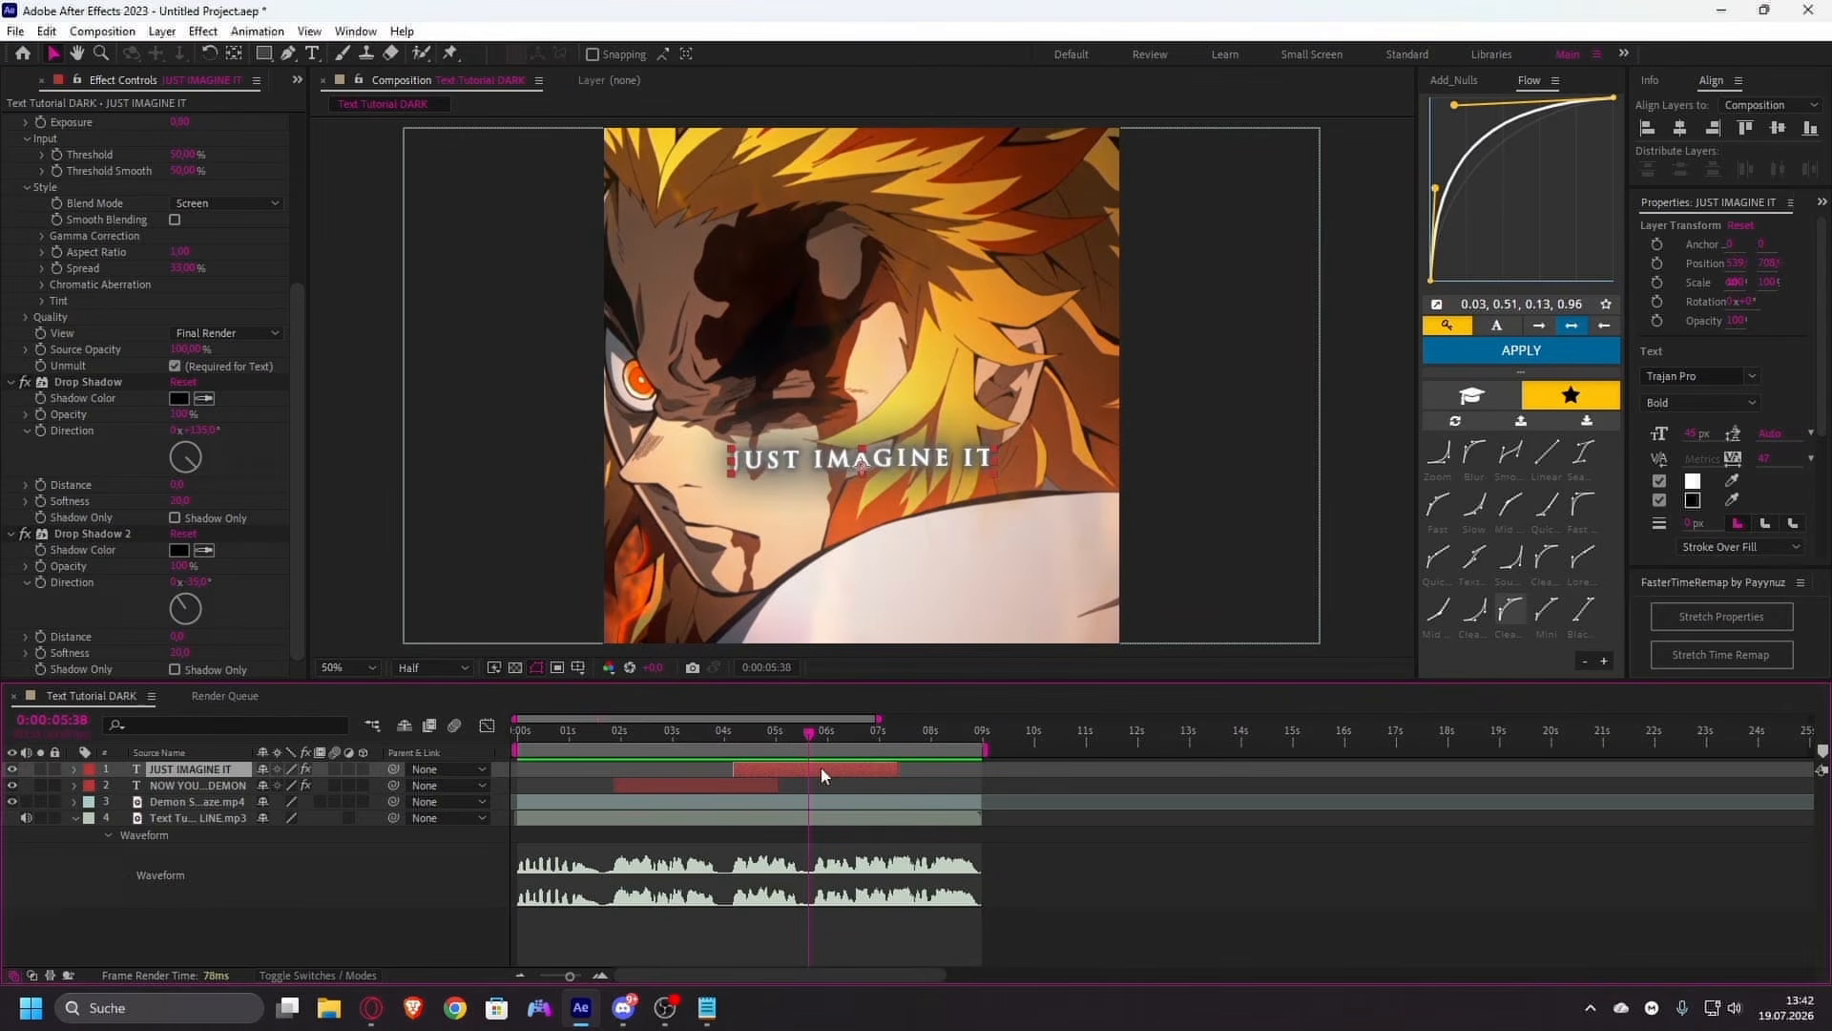
pyautogui.hotkey('ctrl', 'space')
pyautogui.write('text')
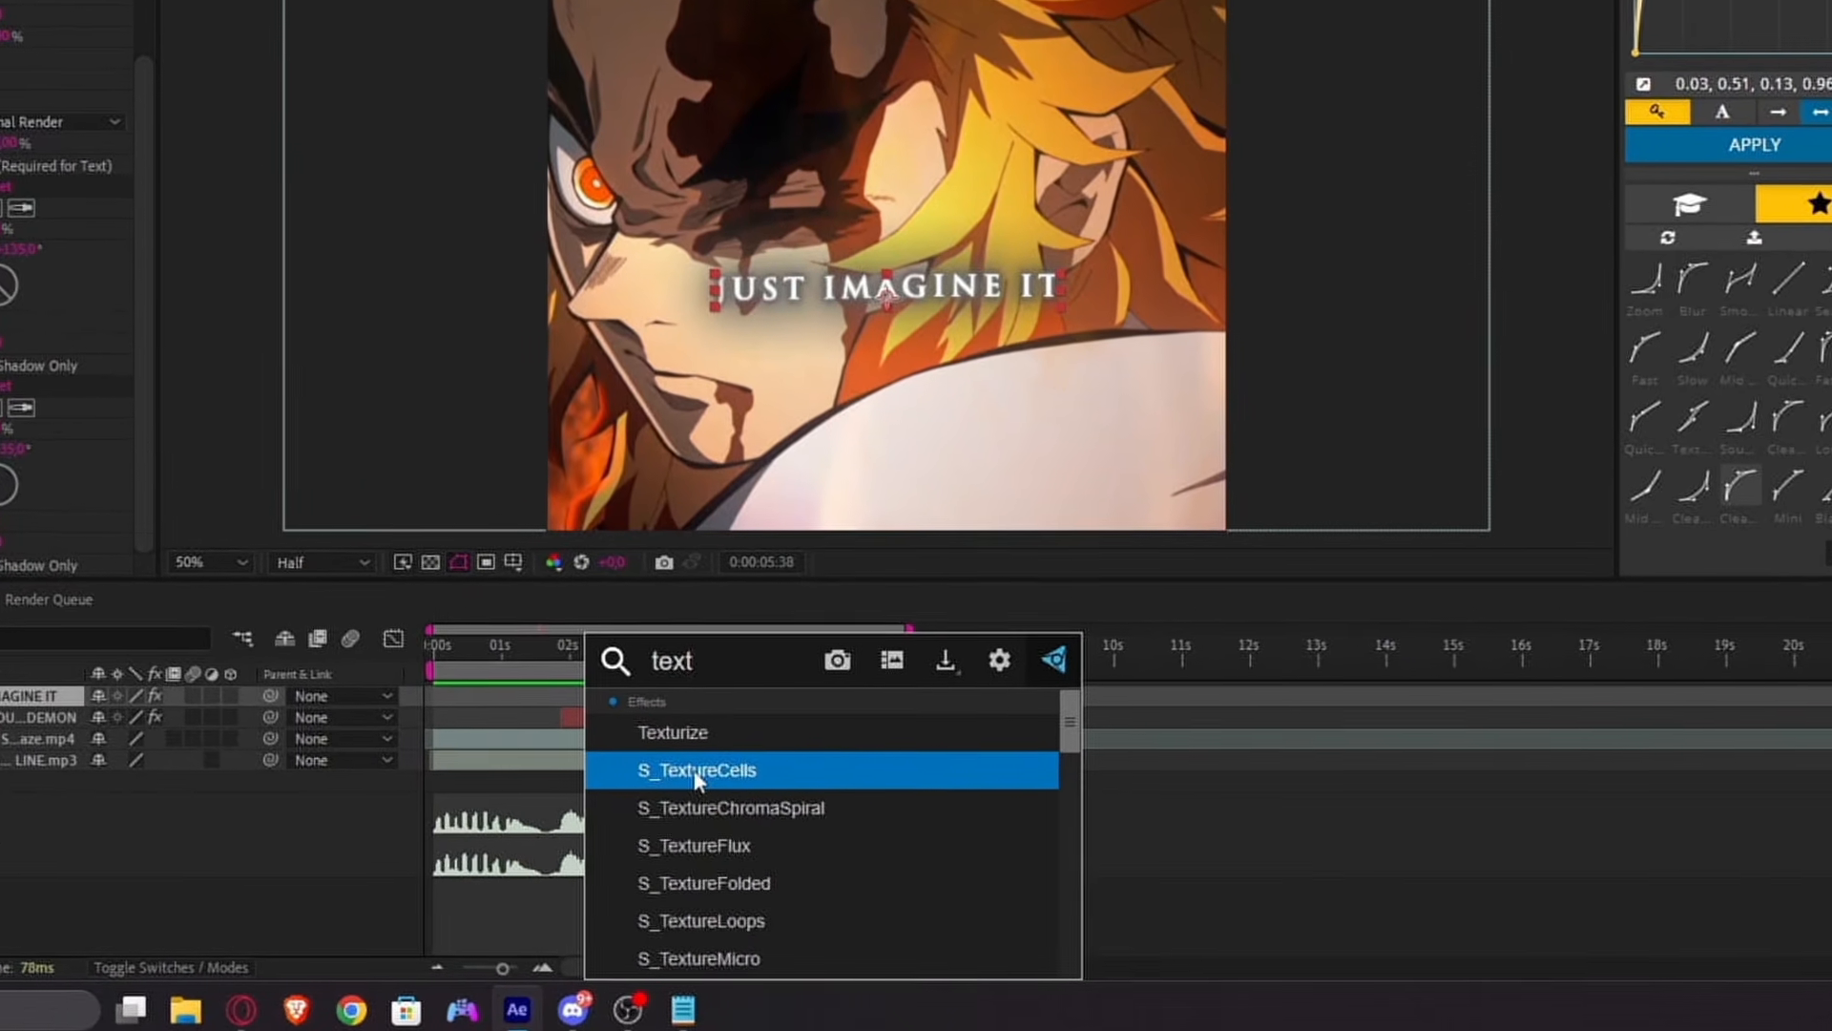
pyautogui.click(697, 777)
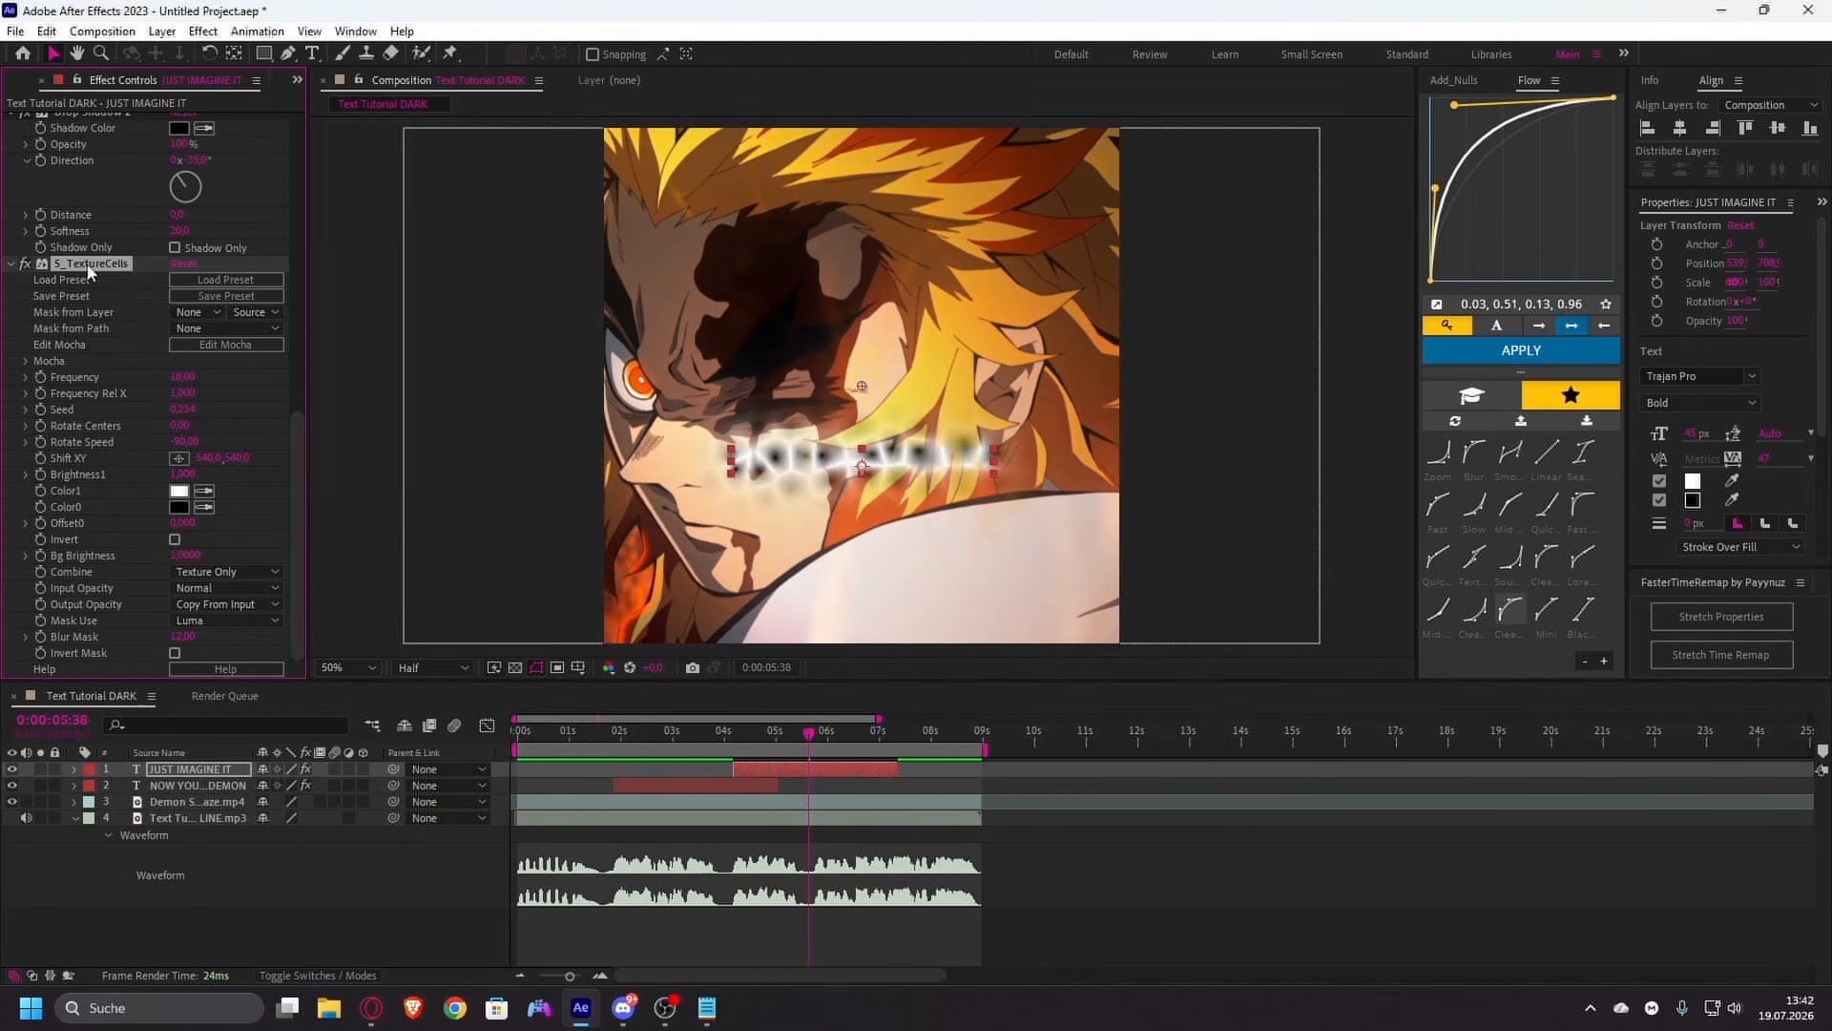
pyautogui.press('Delete')
# - Apply the saved S_TextureCells preset to the "JUST IMAGINE IT" layer and show the effect's settings
pyautogui.hotkey('ctrl', 'space')
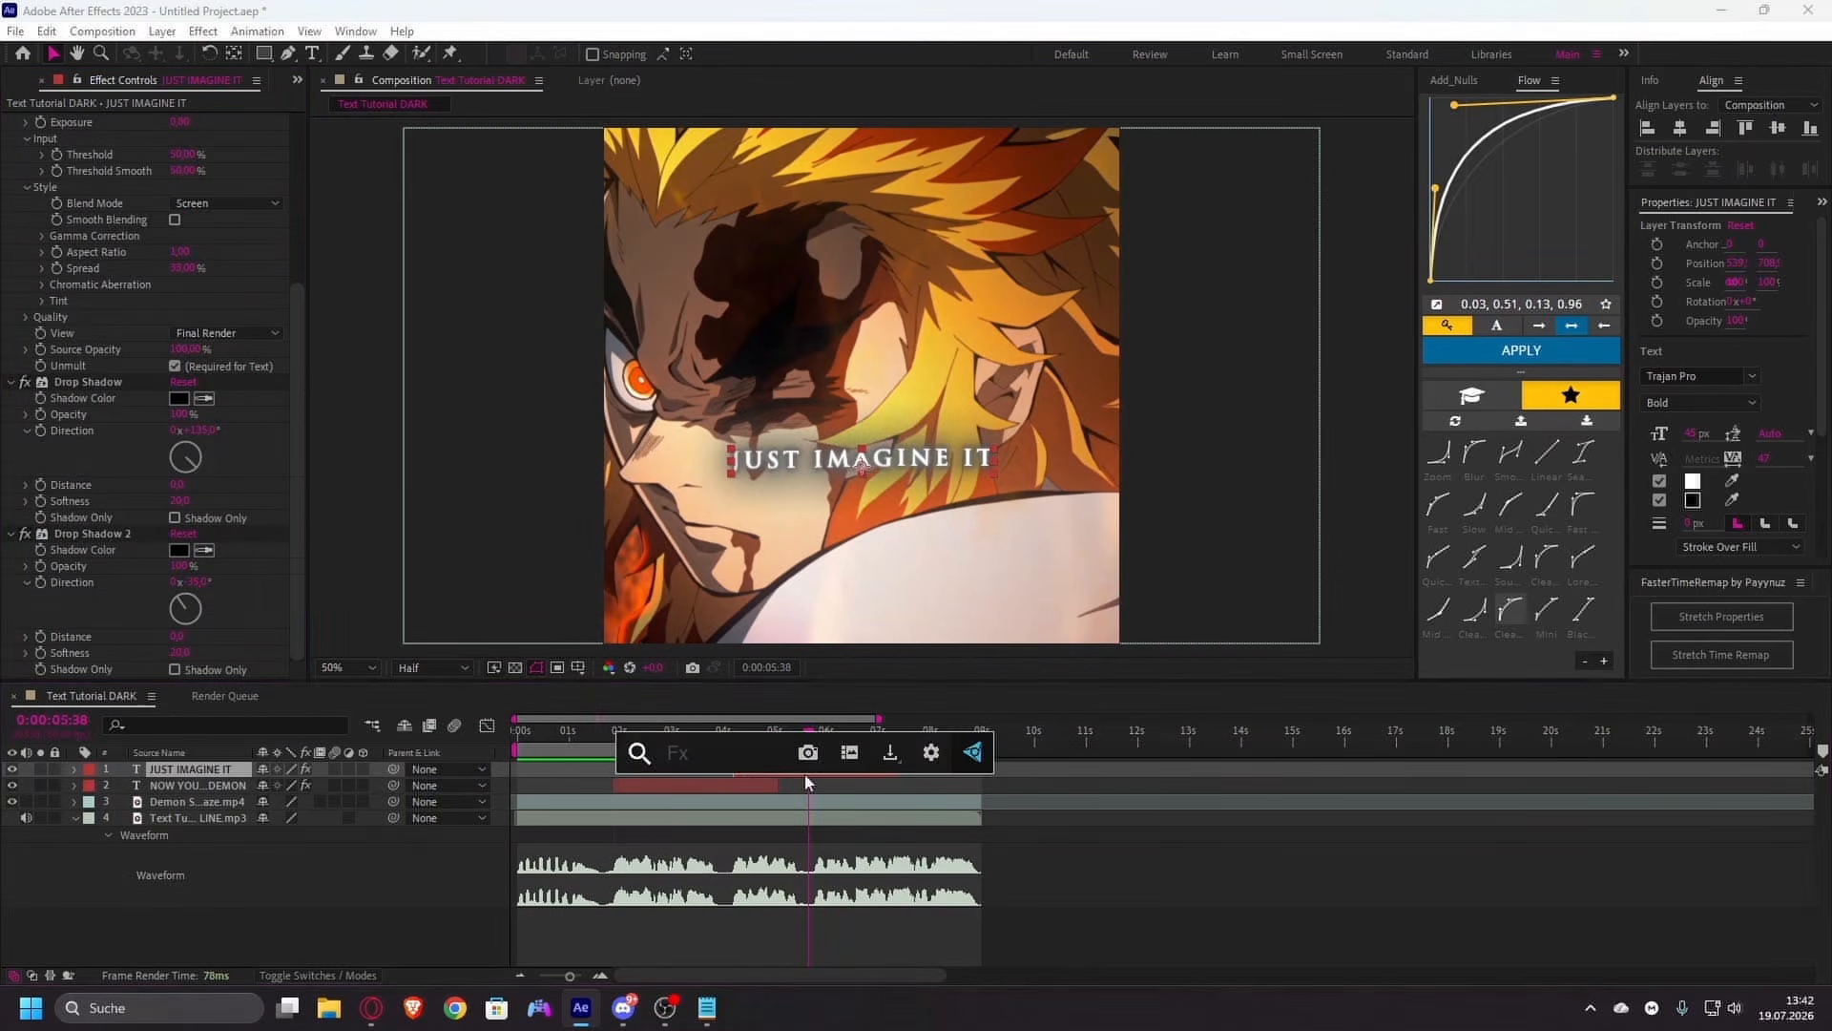
pyautogui.write('text')
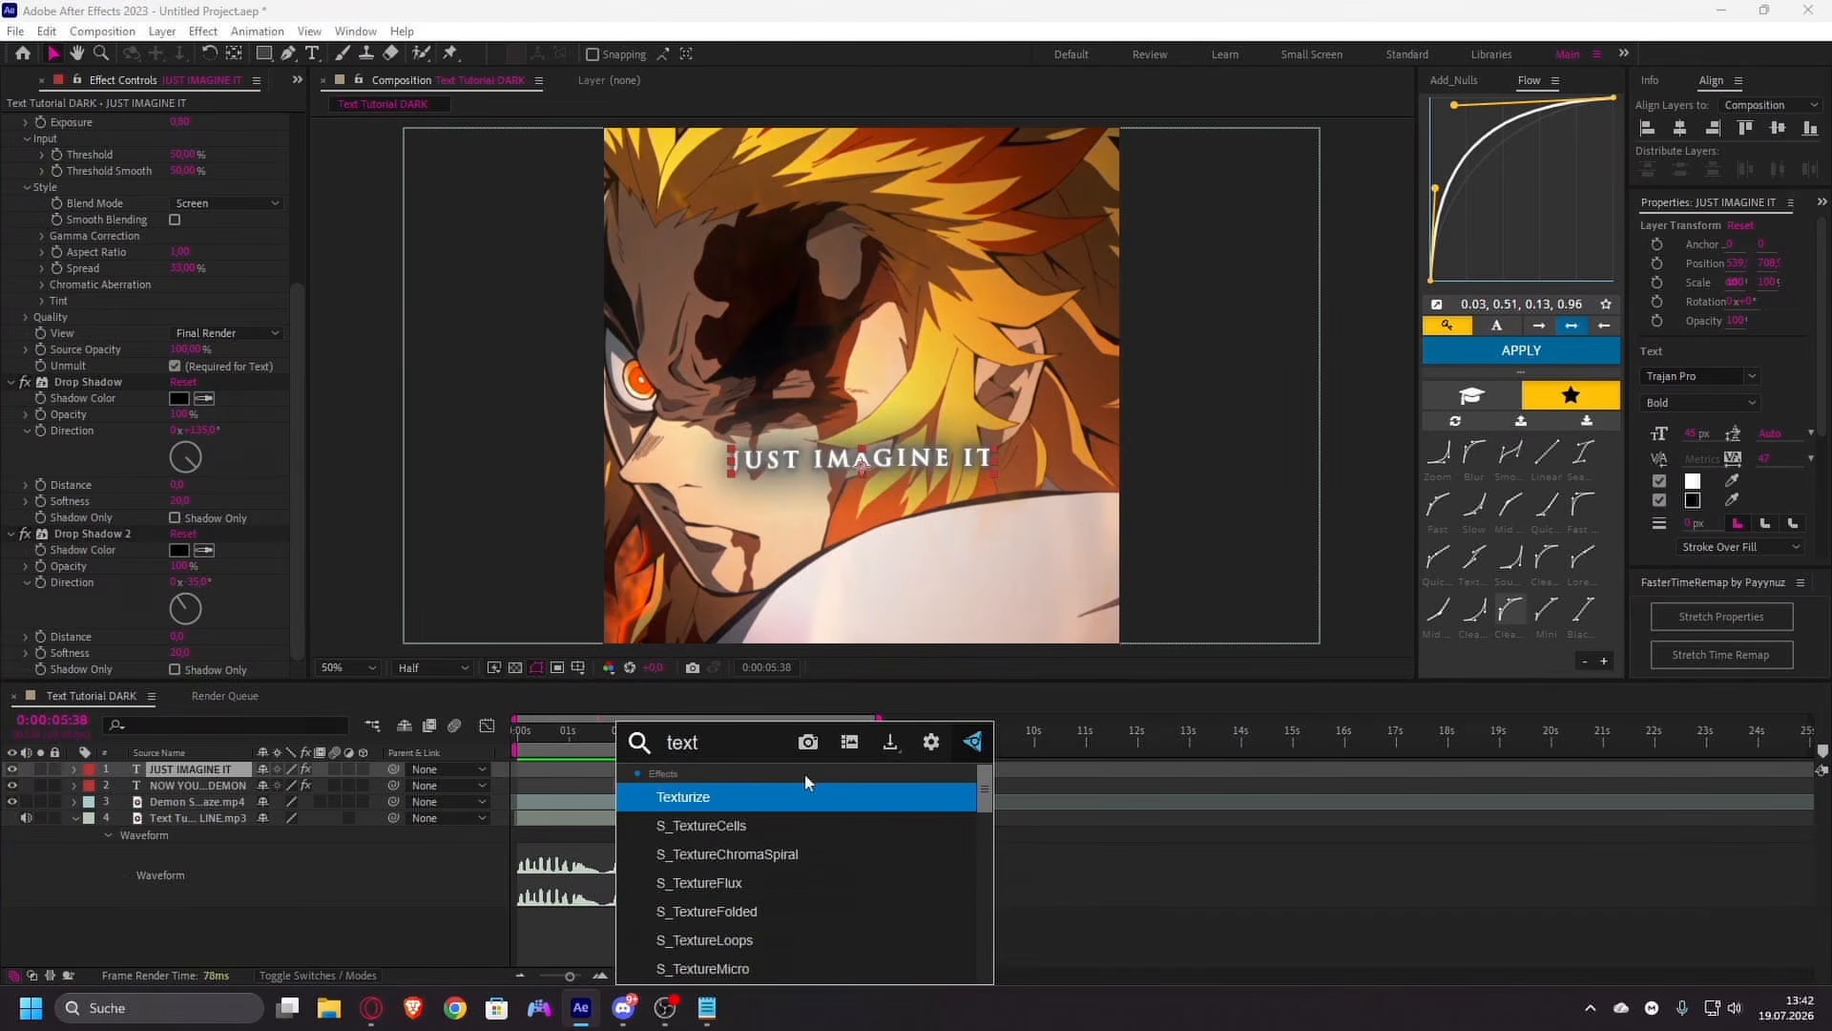
pyautogui.moveTo(984, 787); pyautogui.dragTo(987, 999)
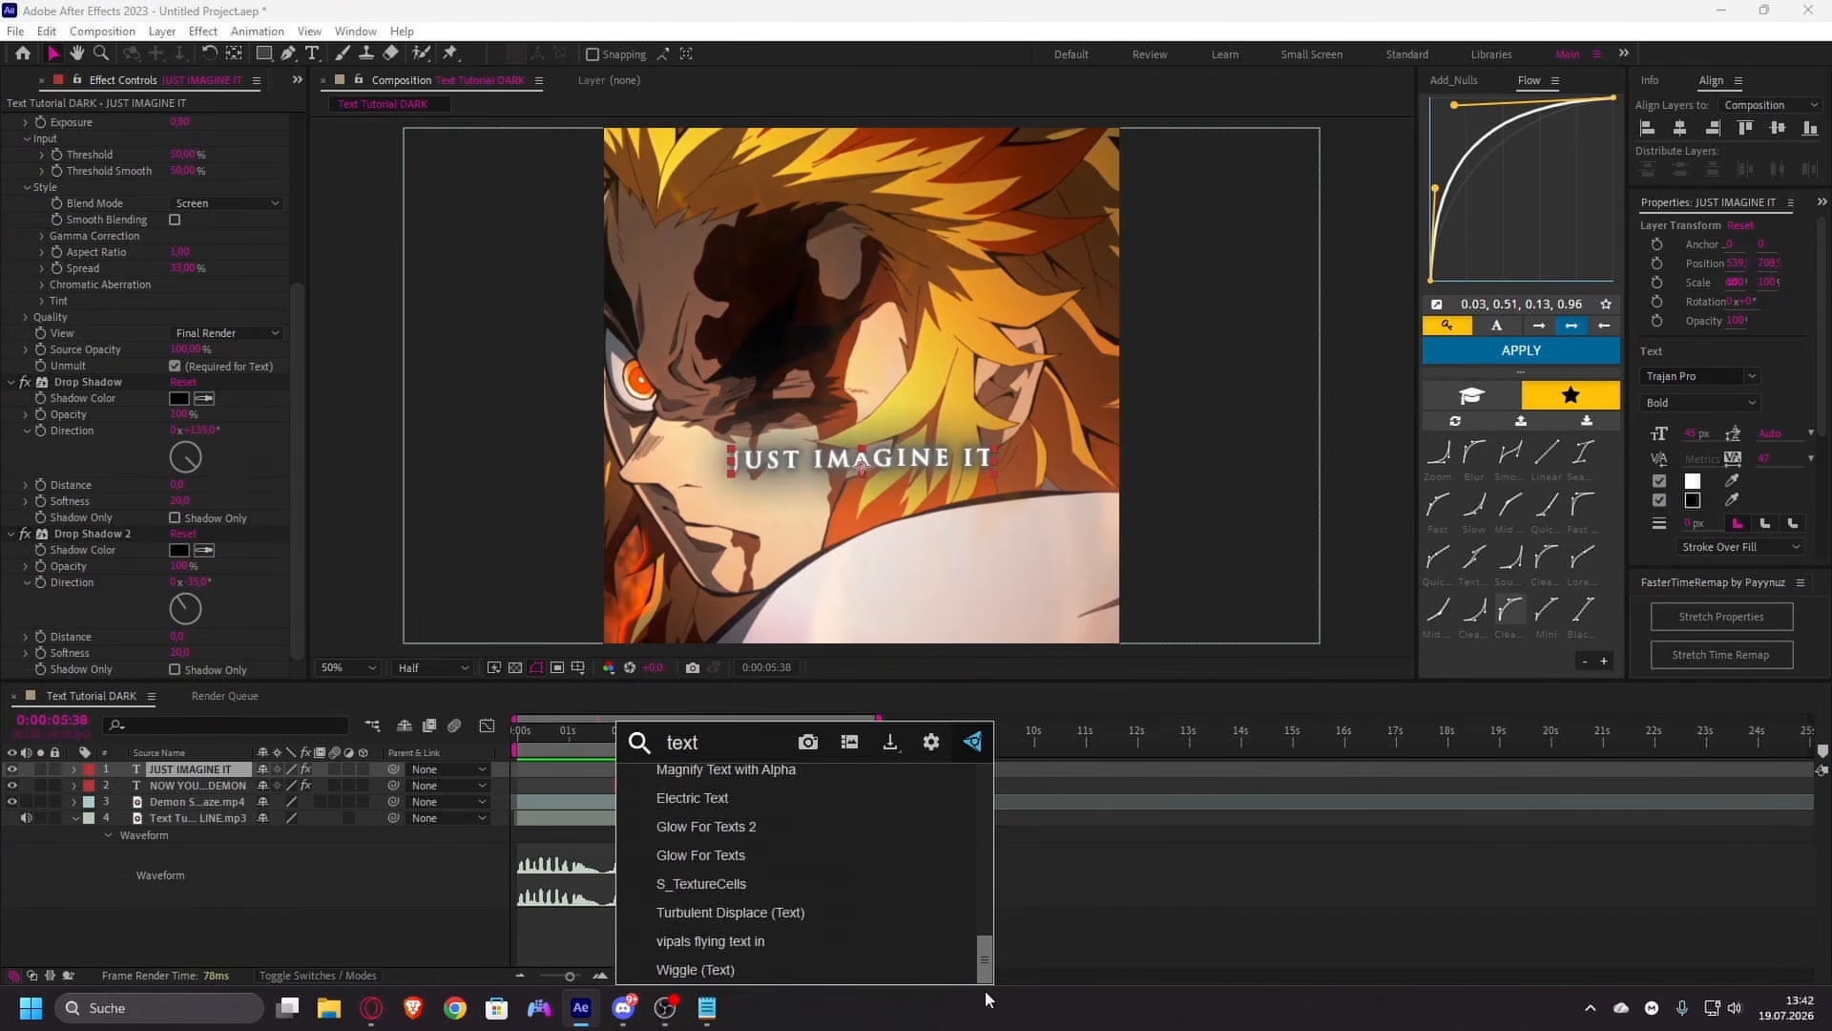
pyautogui.click(778, 901)
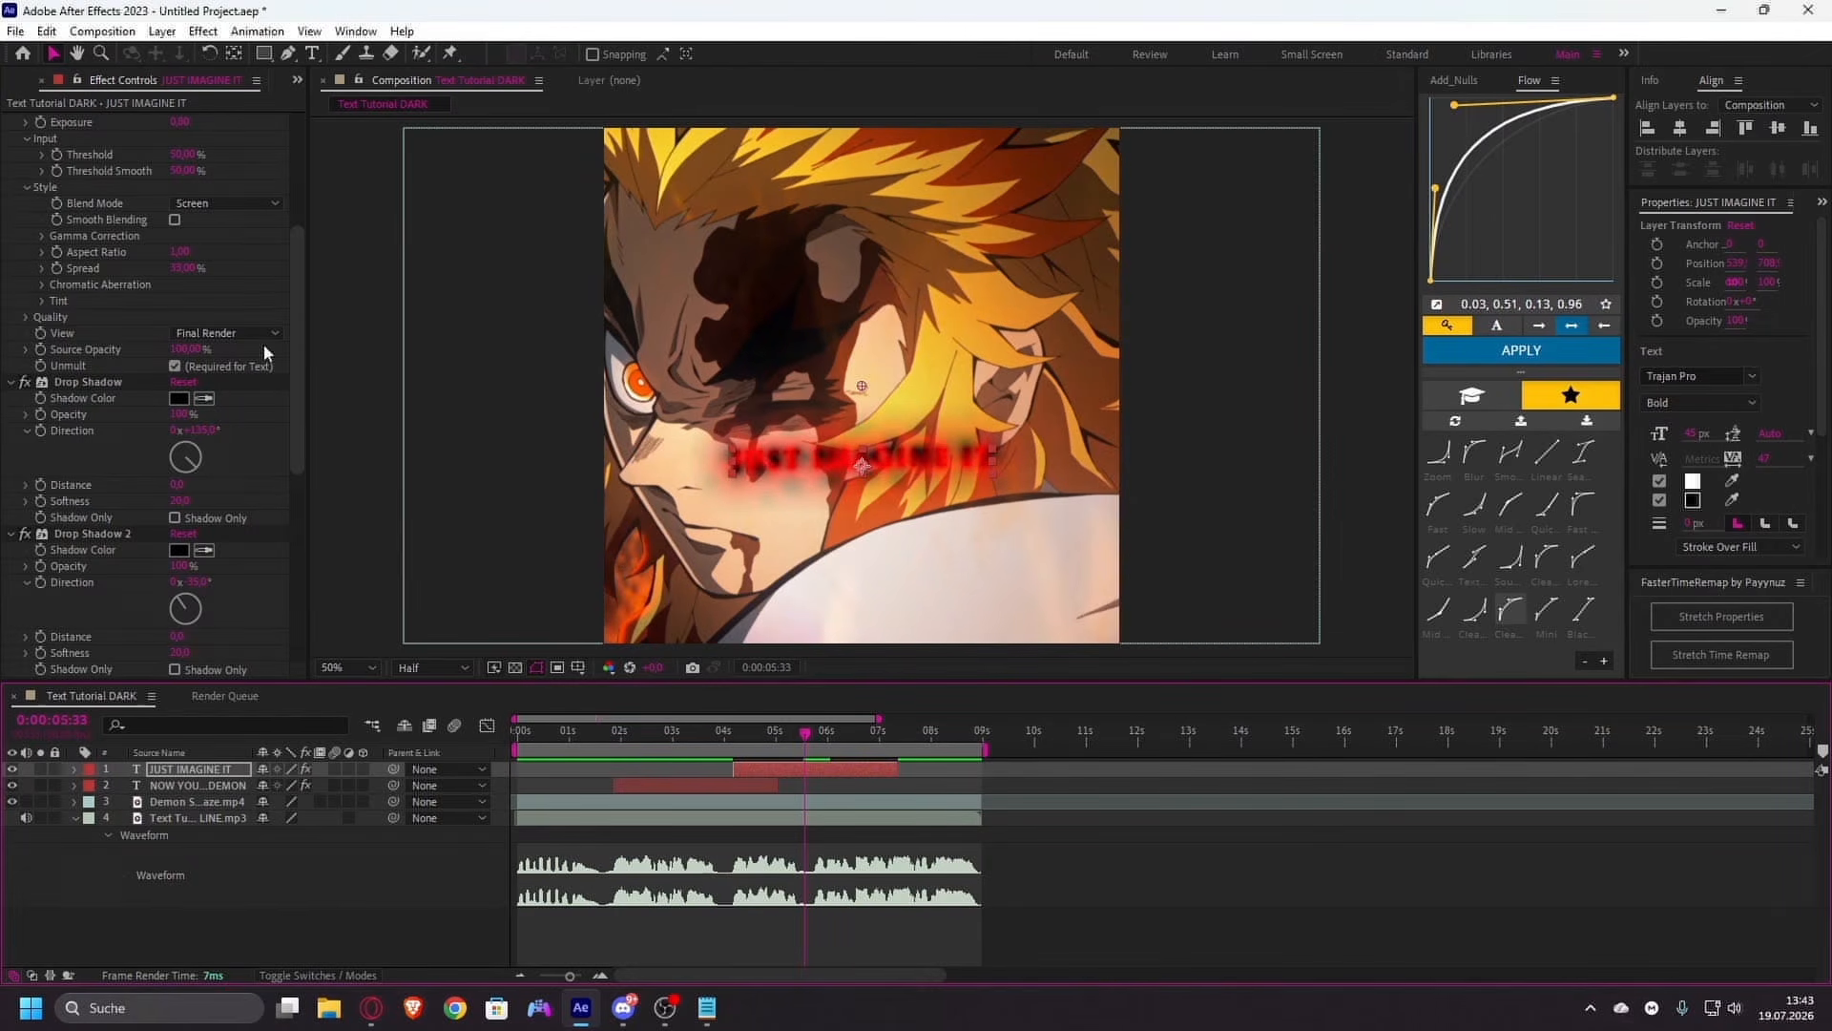
pyautogui.moveTo(290, 352); pyautogui.dragTo(290, 225)
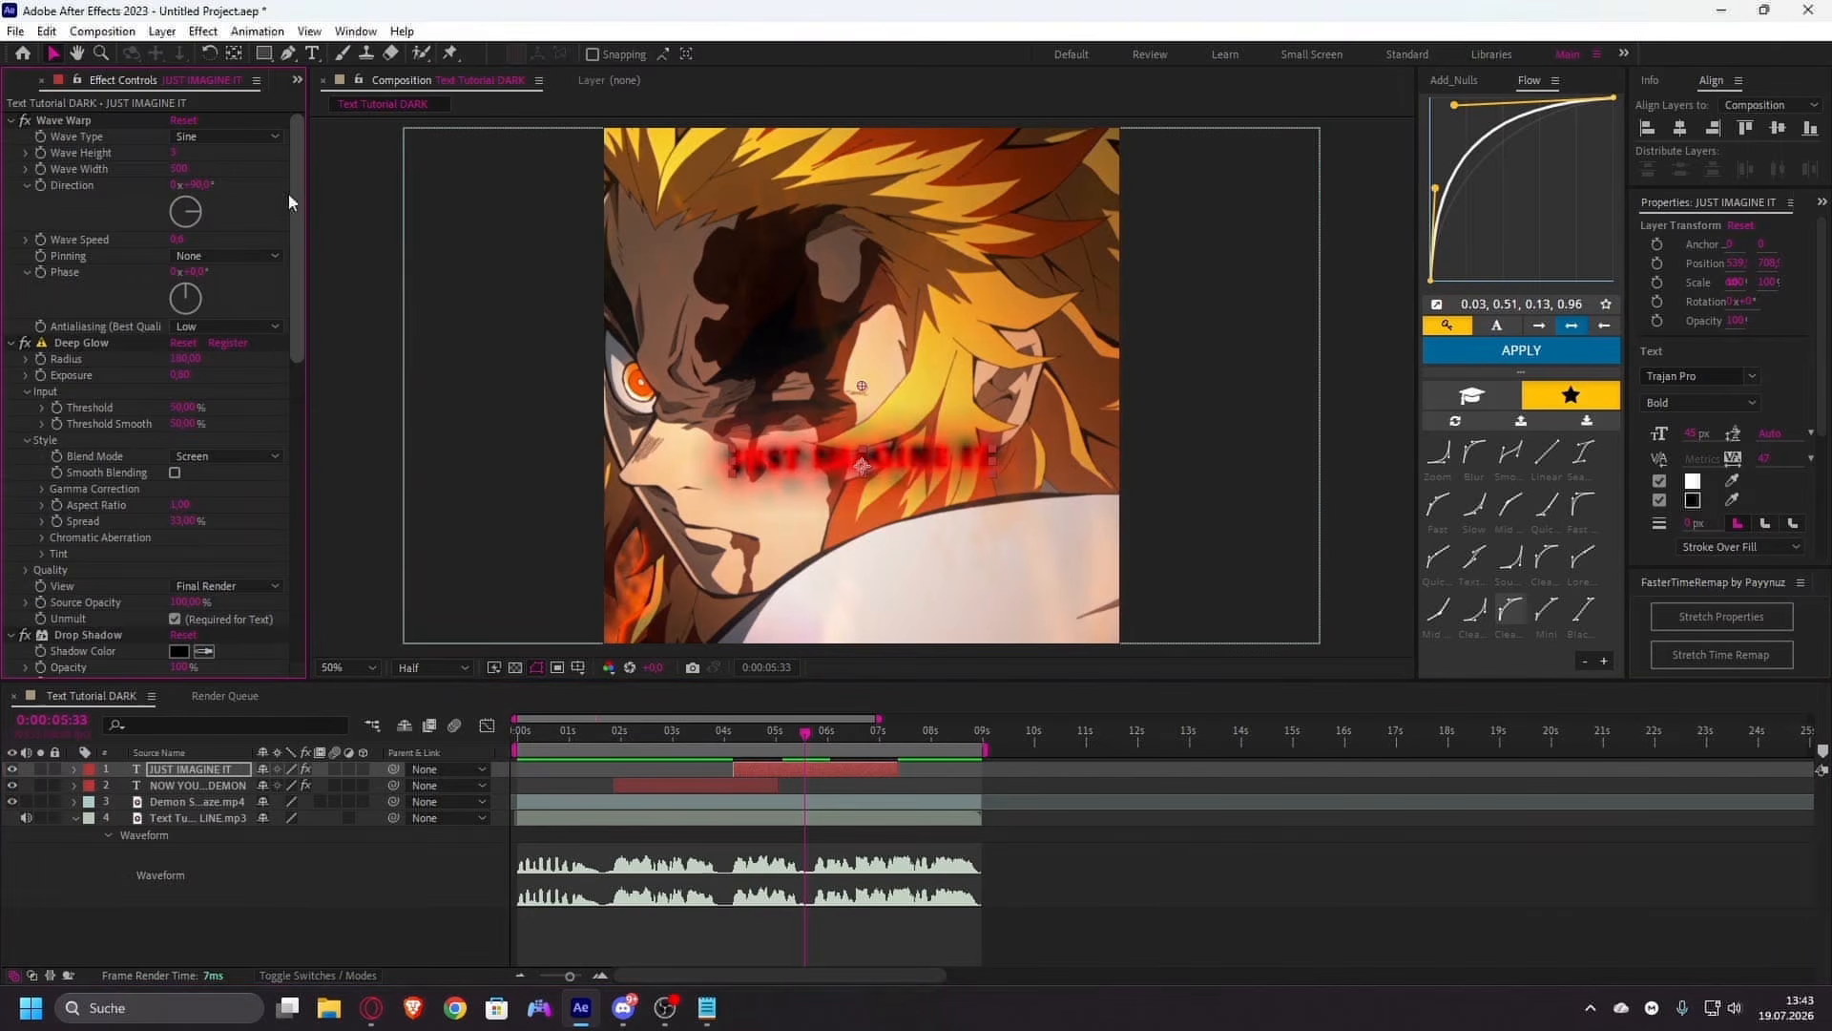
pyautogui.scroll(-10, 283, 463)
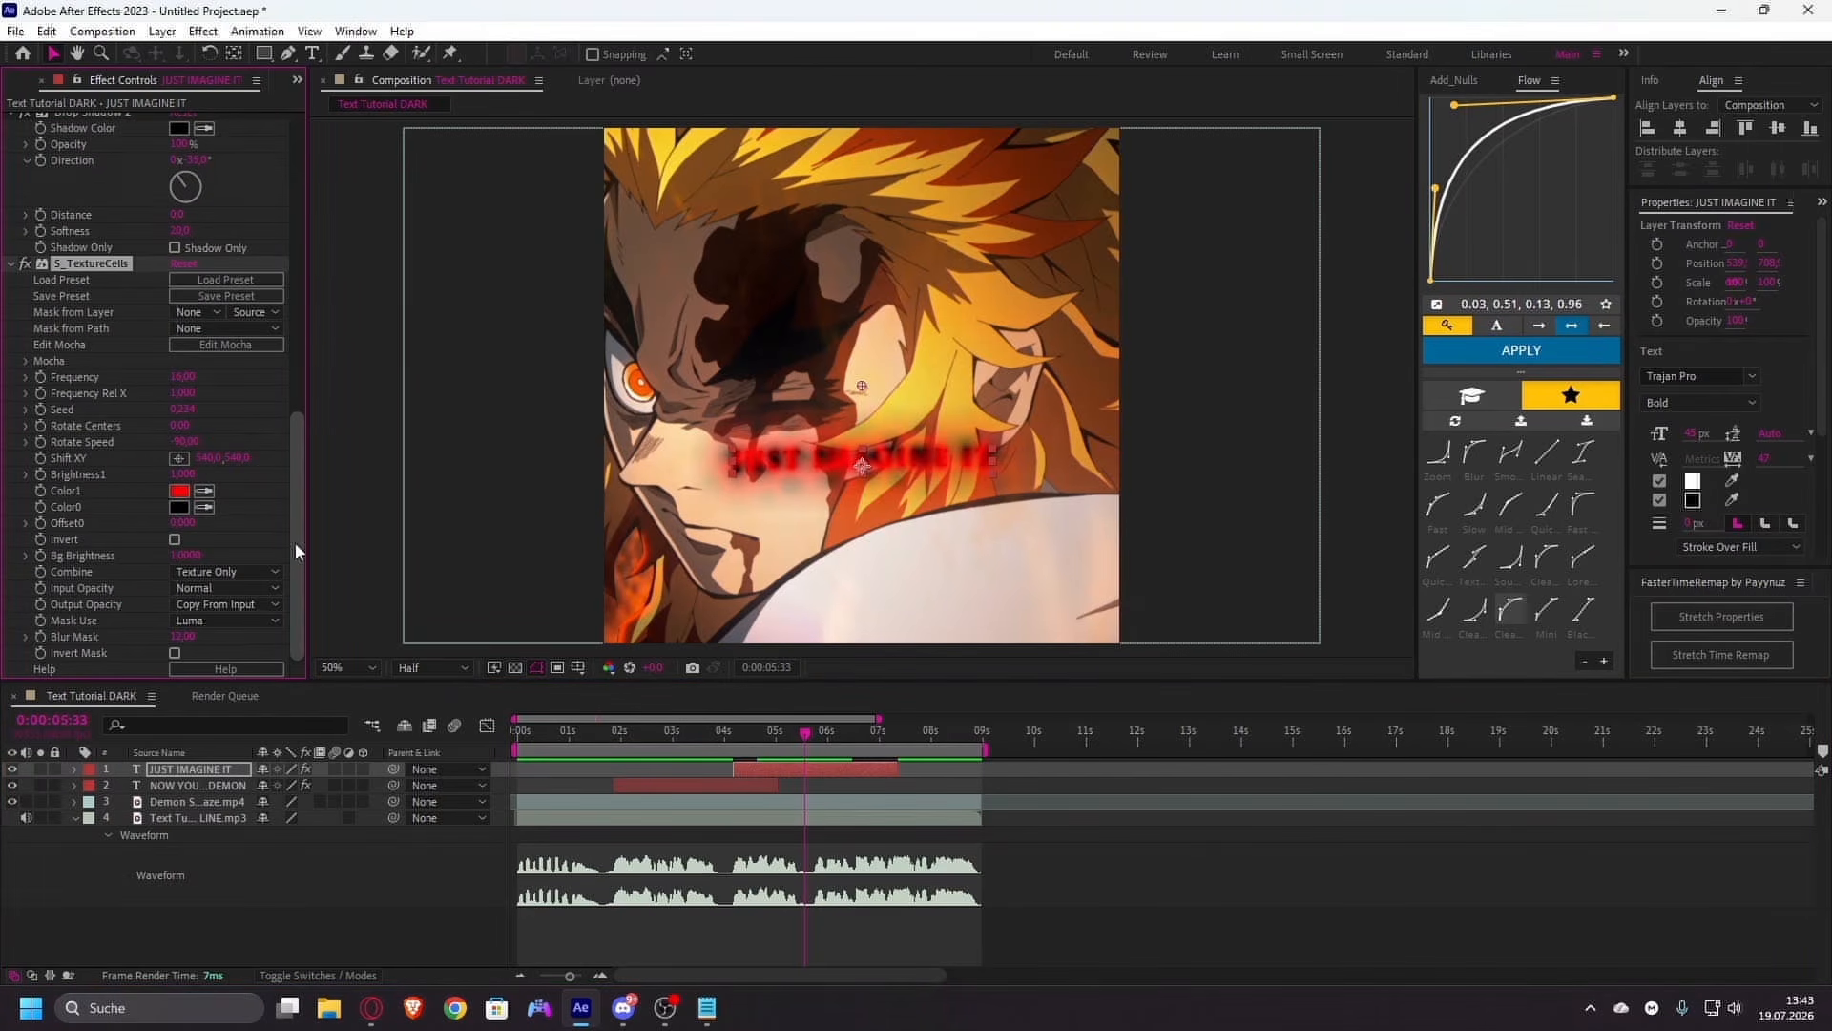
# - Move the S_TextureCells effect above Wave Warp to the start of the "JUST IMAGINE IT" layer's effect stack
pyautogui.moveTo(295, 542); pyautogui.dragTo(315, 458)
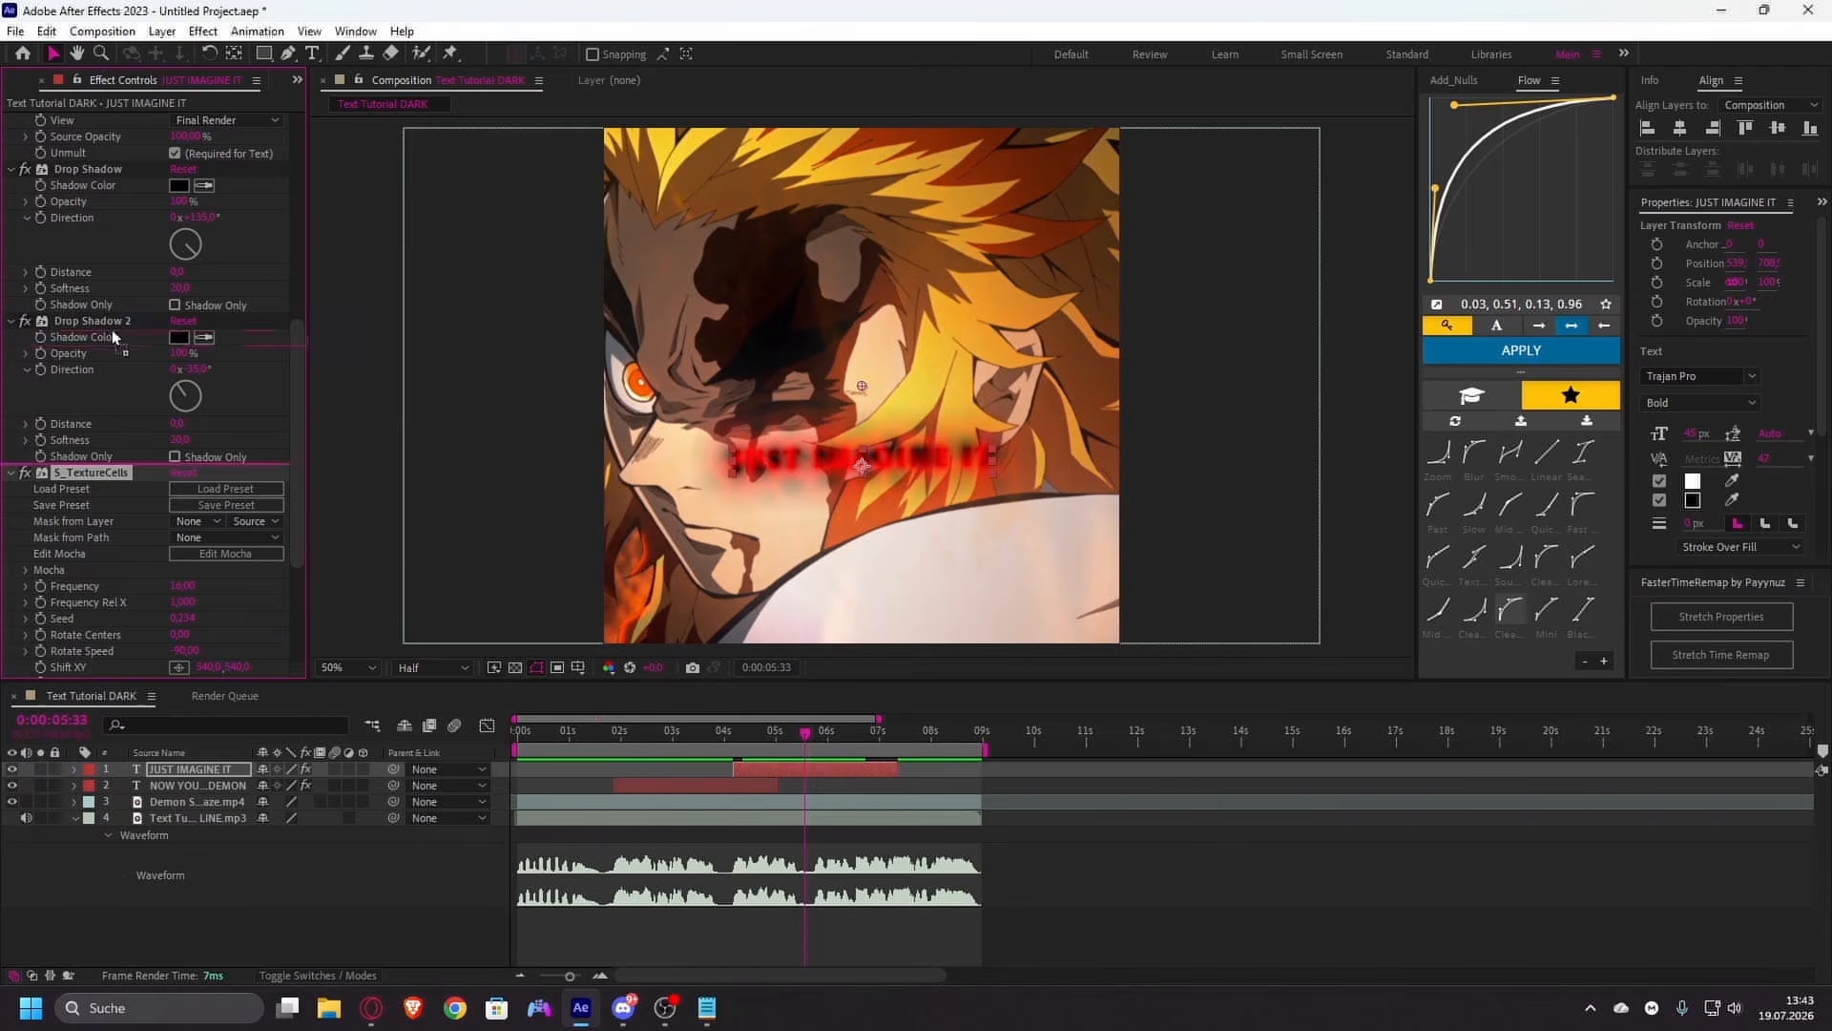
pyautogui.scroll(8, 112, 122)
pyautogui.moveTo(111, 118); pyautogui.dragTo(110, 116)
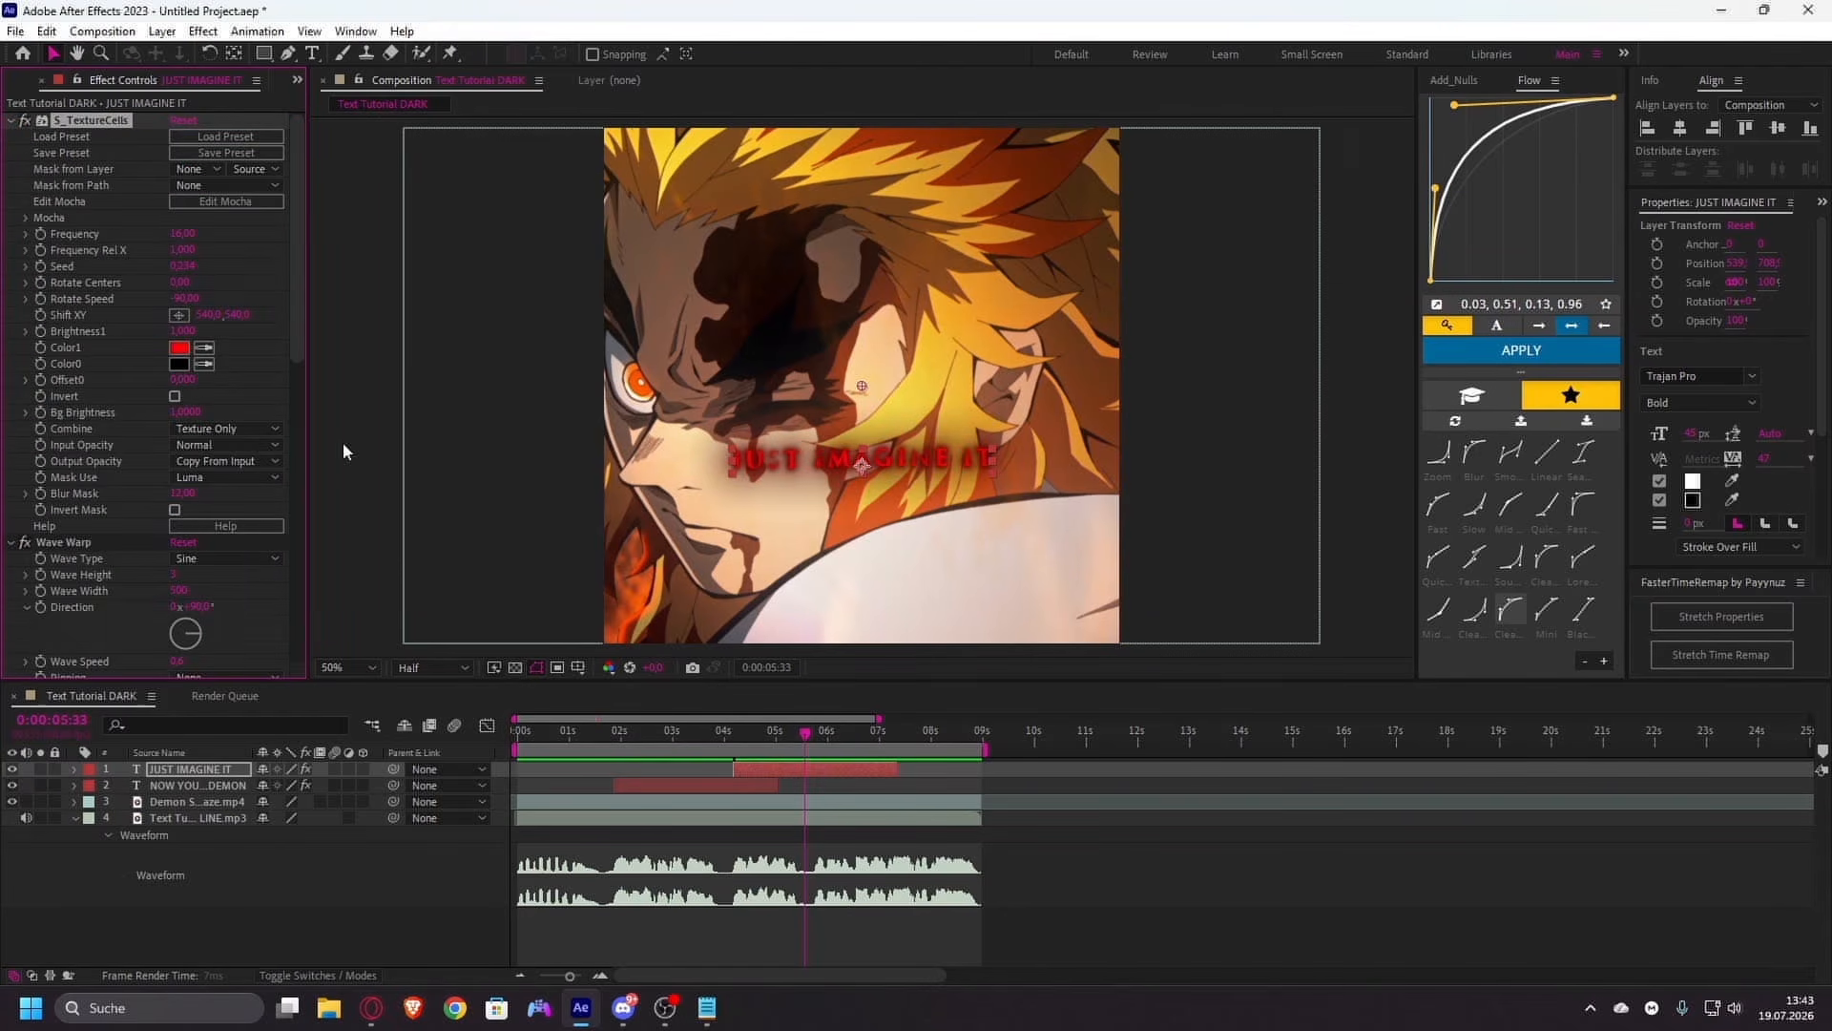
pyautogui.click(847, 702)
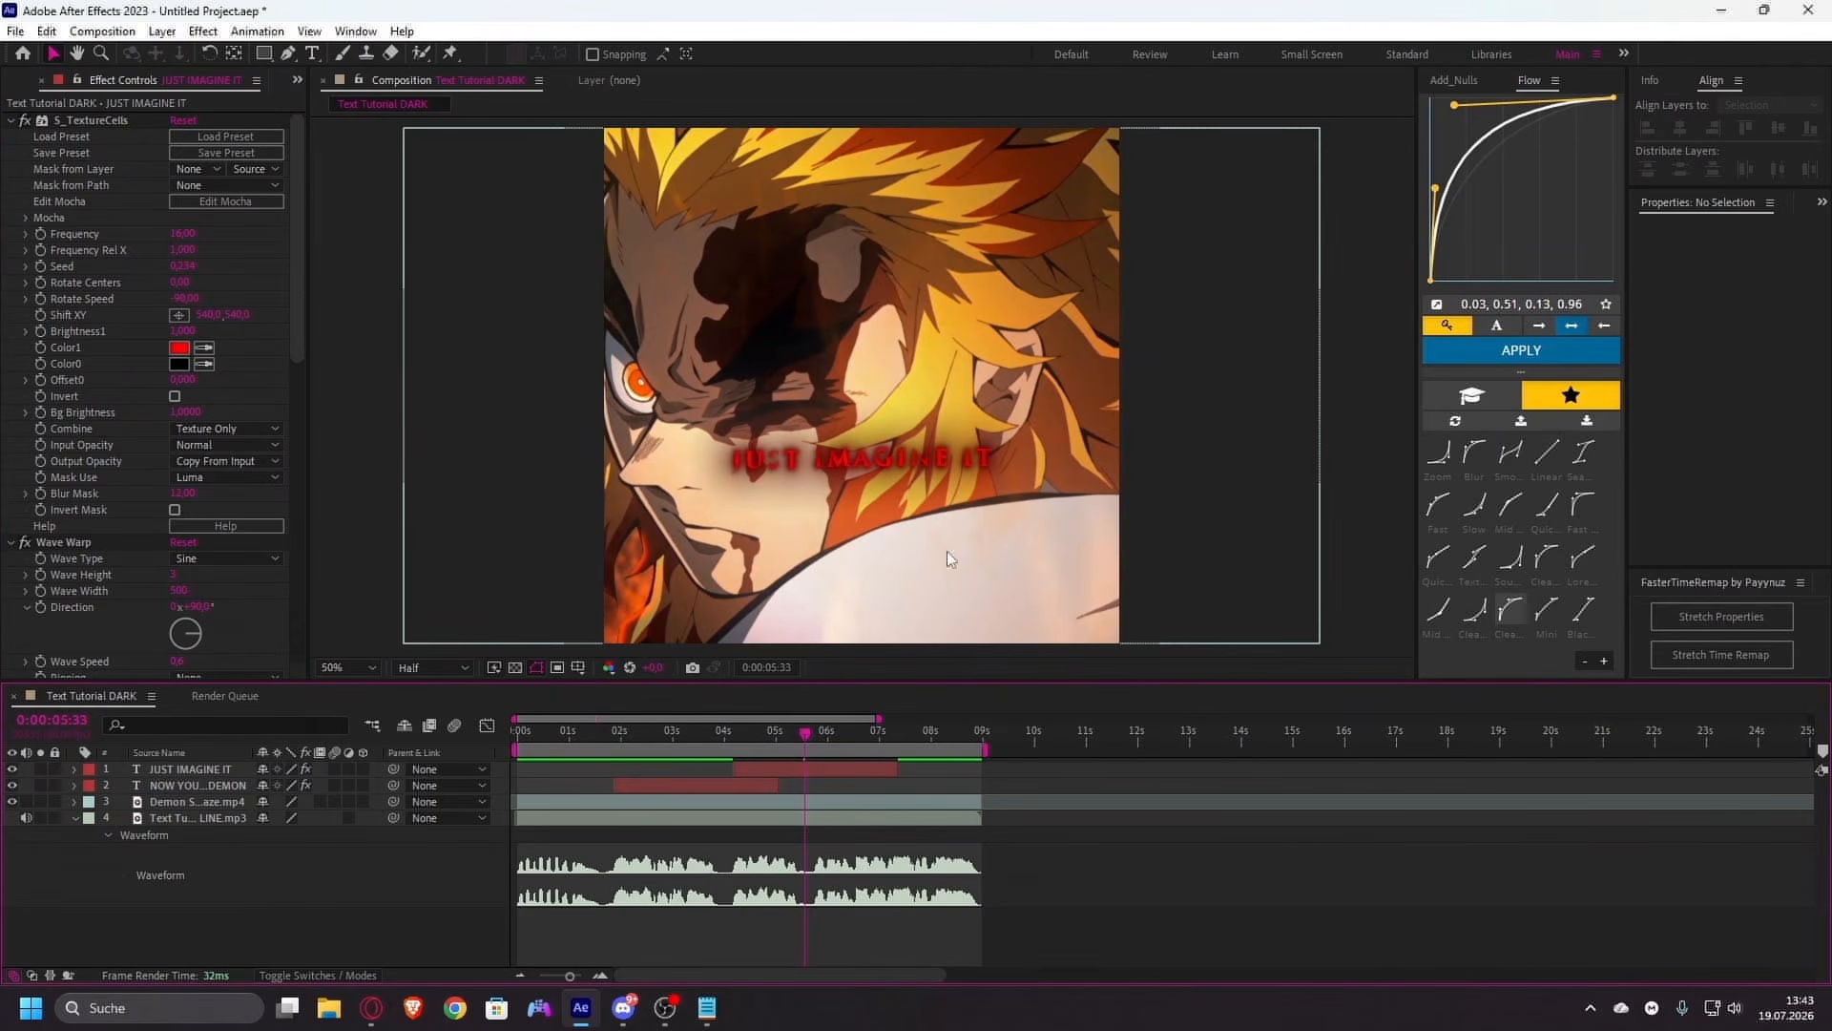
# - Scrub and magnify the red "JUST IMAGINE IT" caption, comparing it with Deep Glow turned off and on
pyautogui.moveTo(819, 737); pyautogui.dragTo(803, 756)
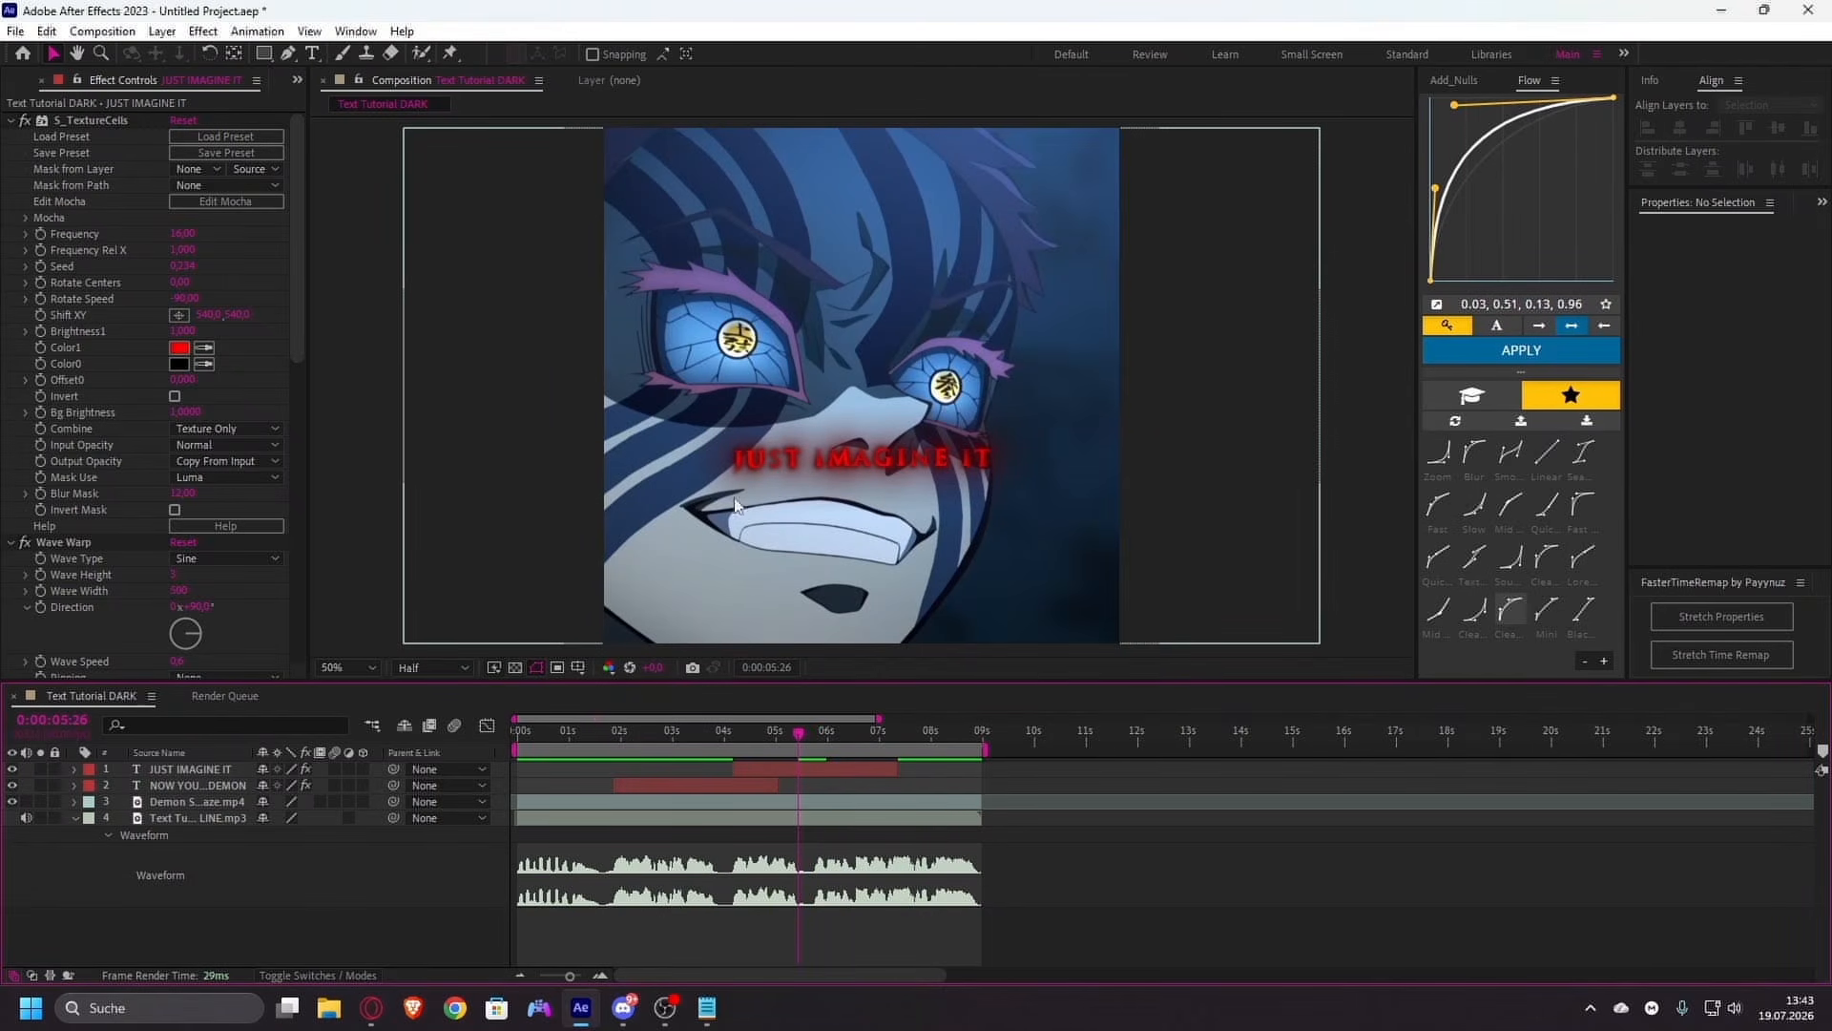
pyautogui.scroll(-4, 880, 523)
pyautogui.scroll(4, 797, 508)
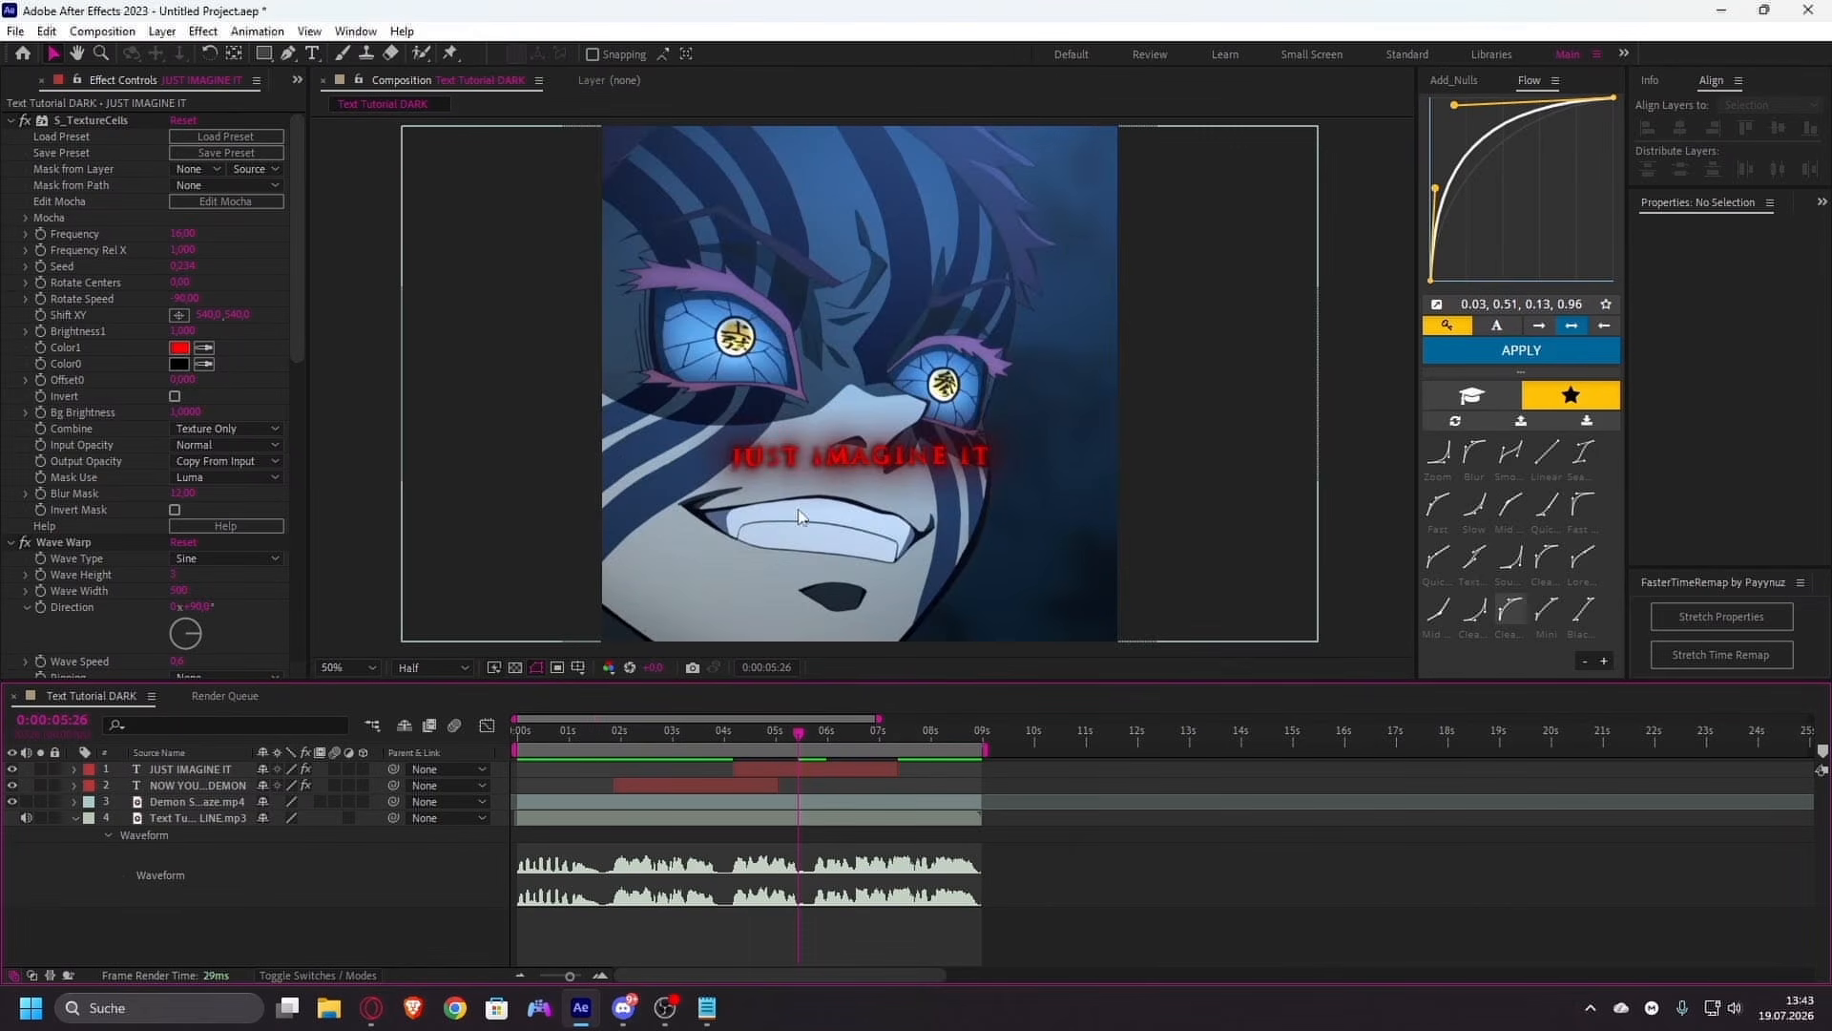
pyautogui.scroll(-8, 172, 391)
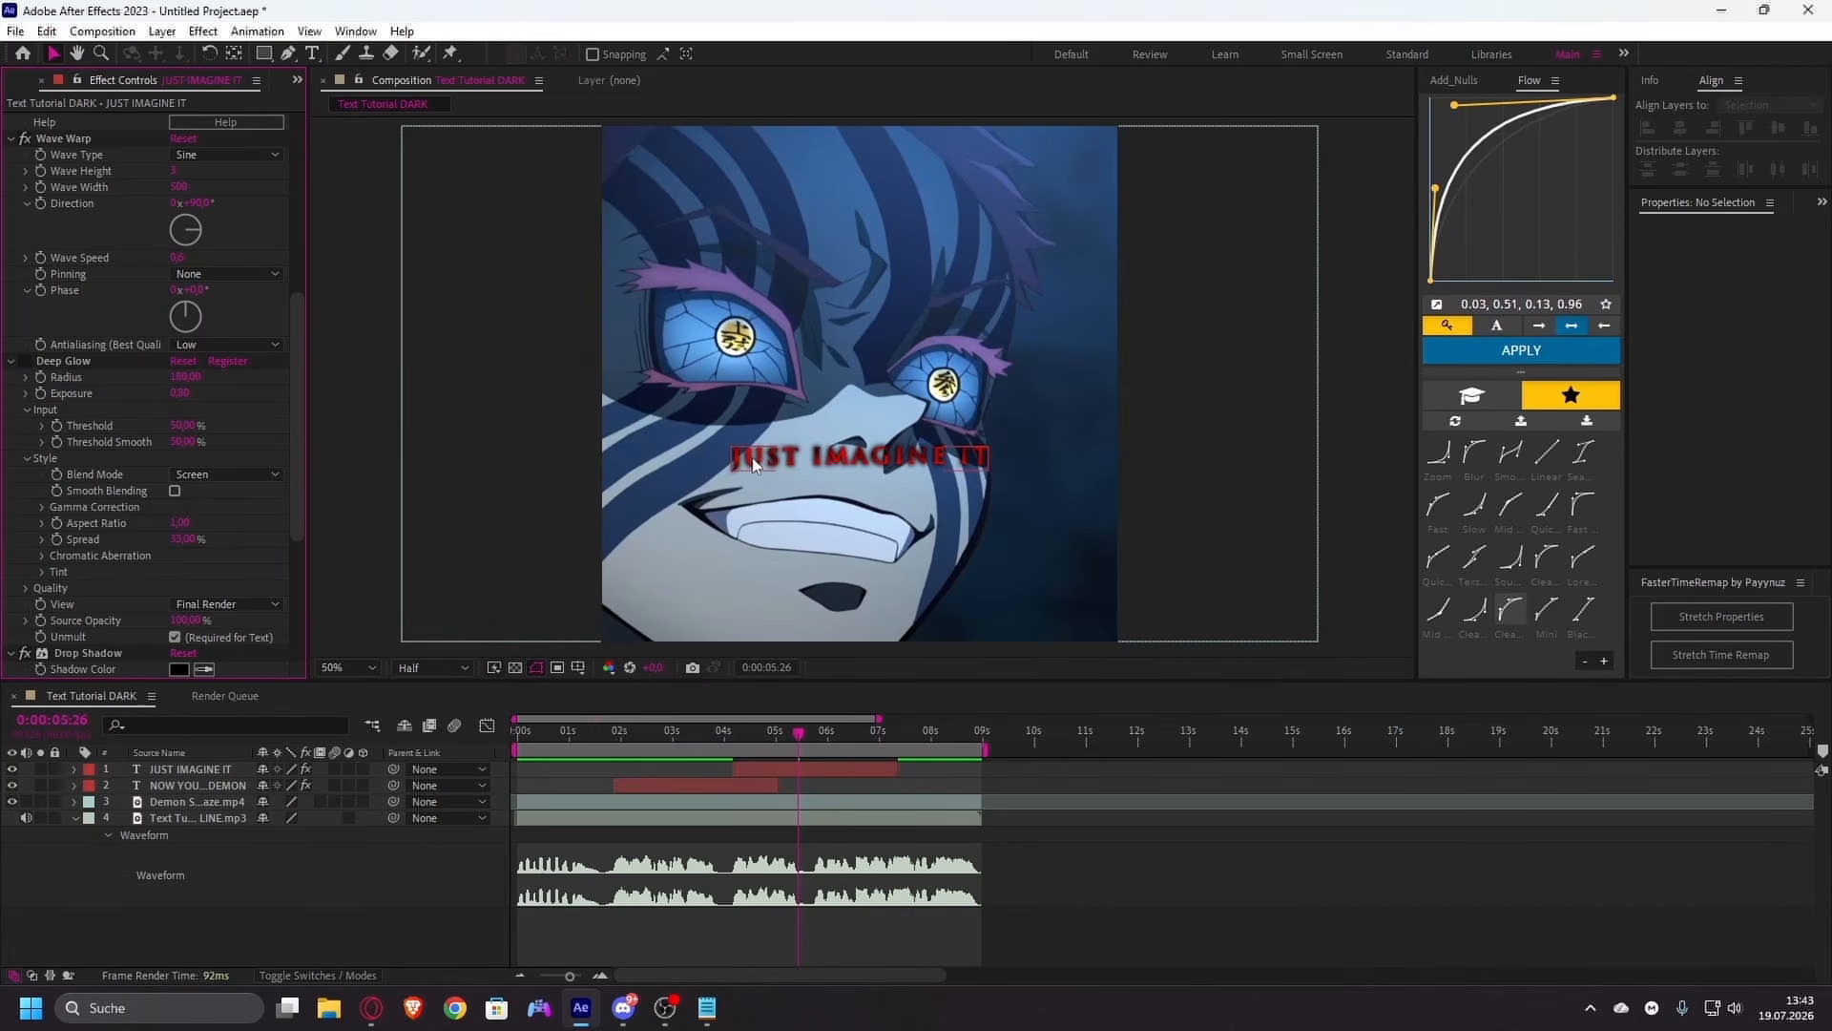
pyautogui.scroll(2, 763, 471)
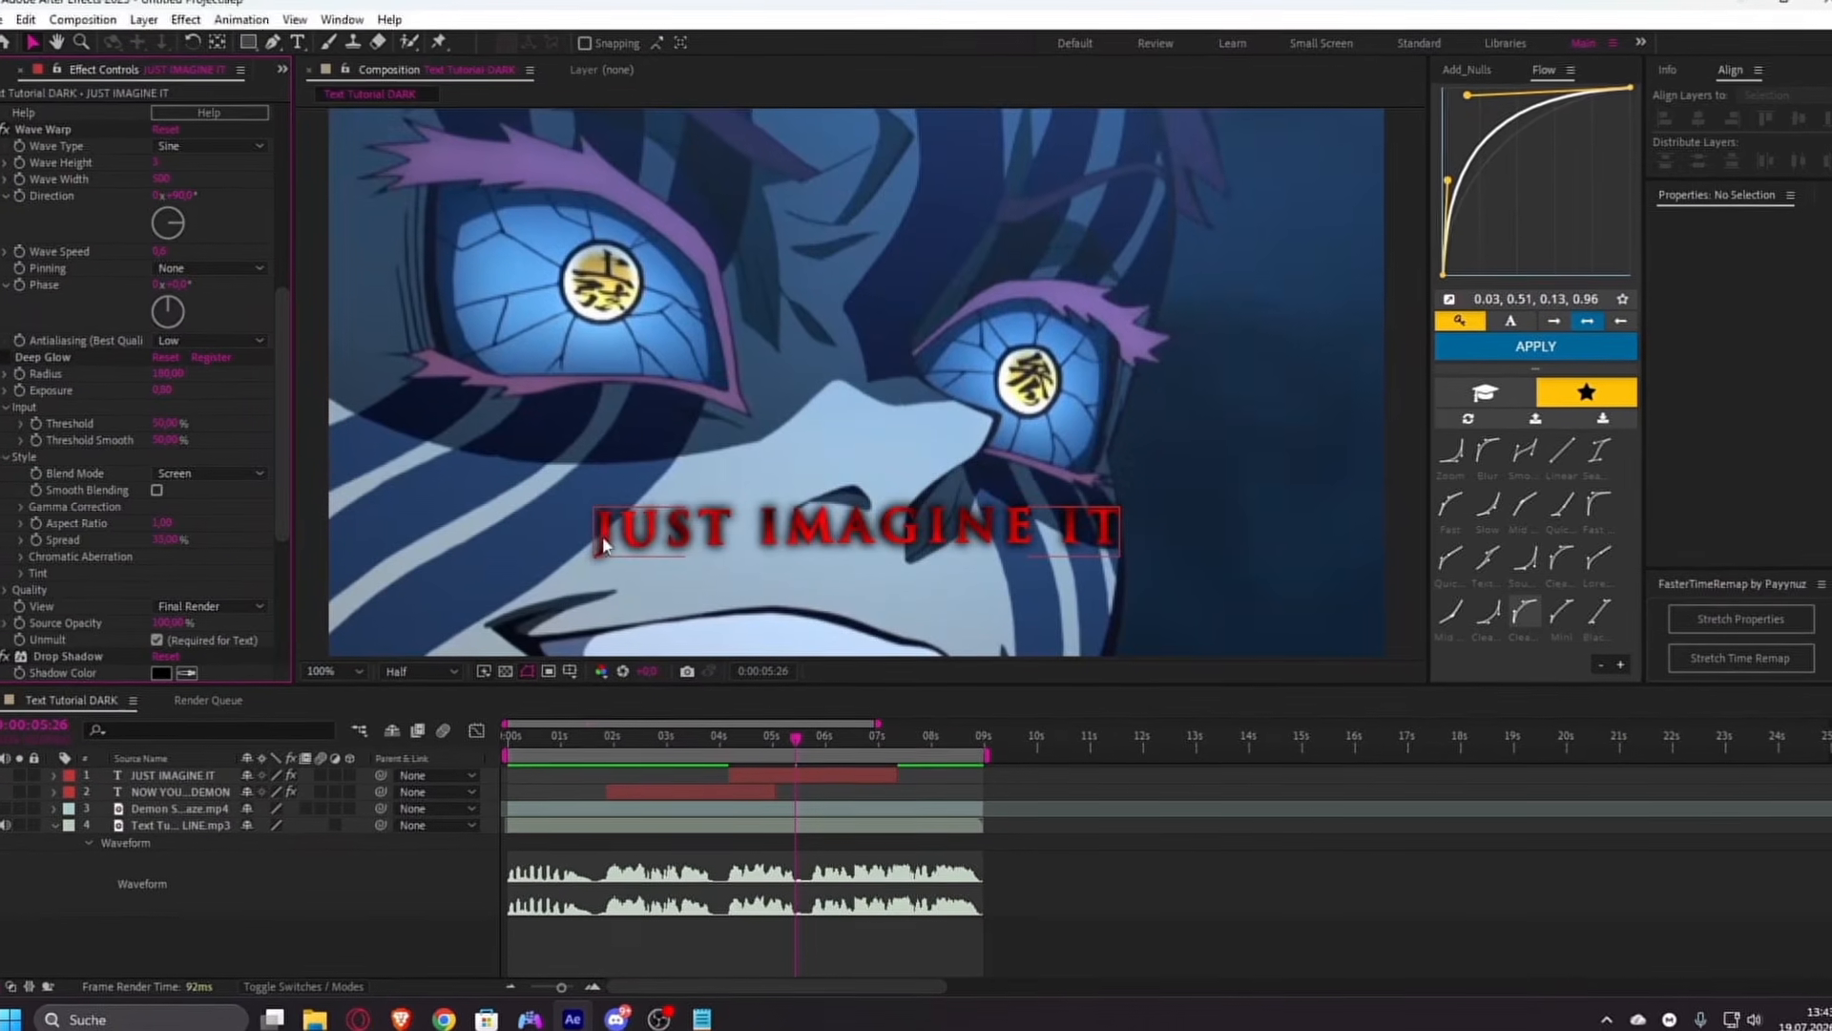
pyautogui.click(804, 742)
pyautogui.moveTo(802, 749)
pyautogui.mouseDown()
pyautogui.moveTo(833, 750)
pyautogui.moveTo(786, 749)
pyautogui.mouseUp()
pyautogui.click(25, 360)
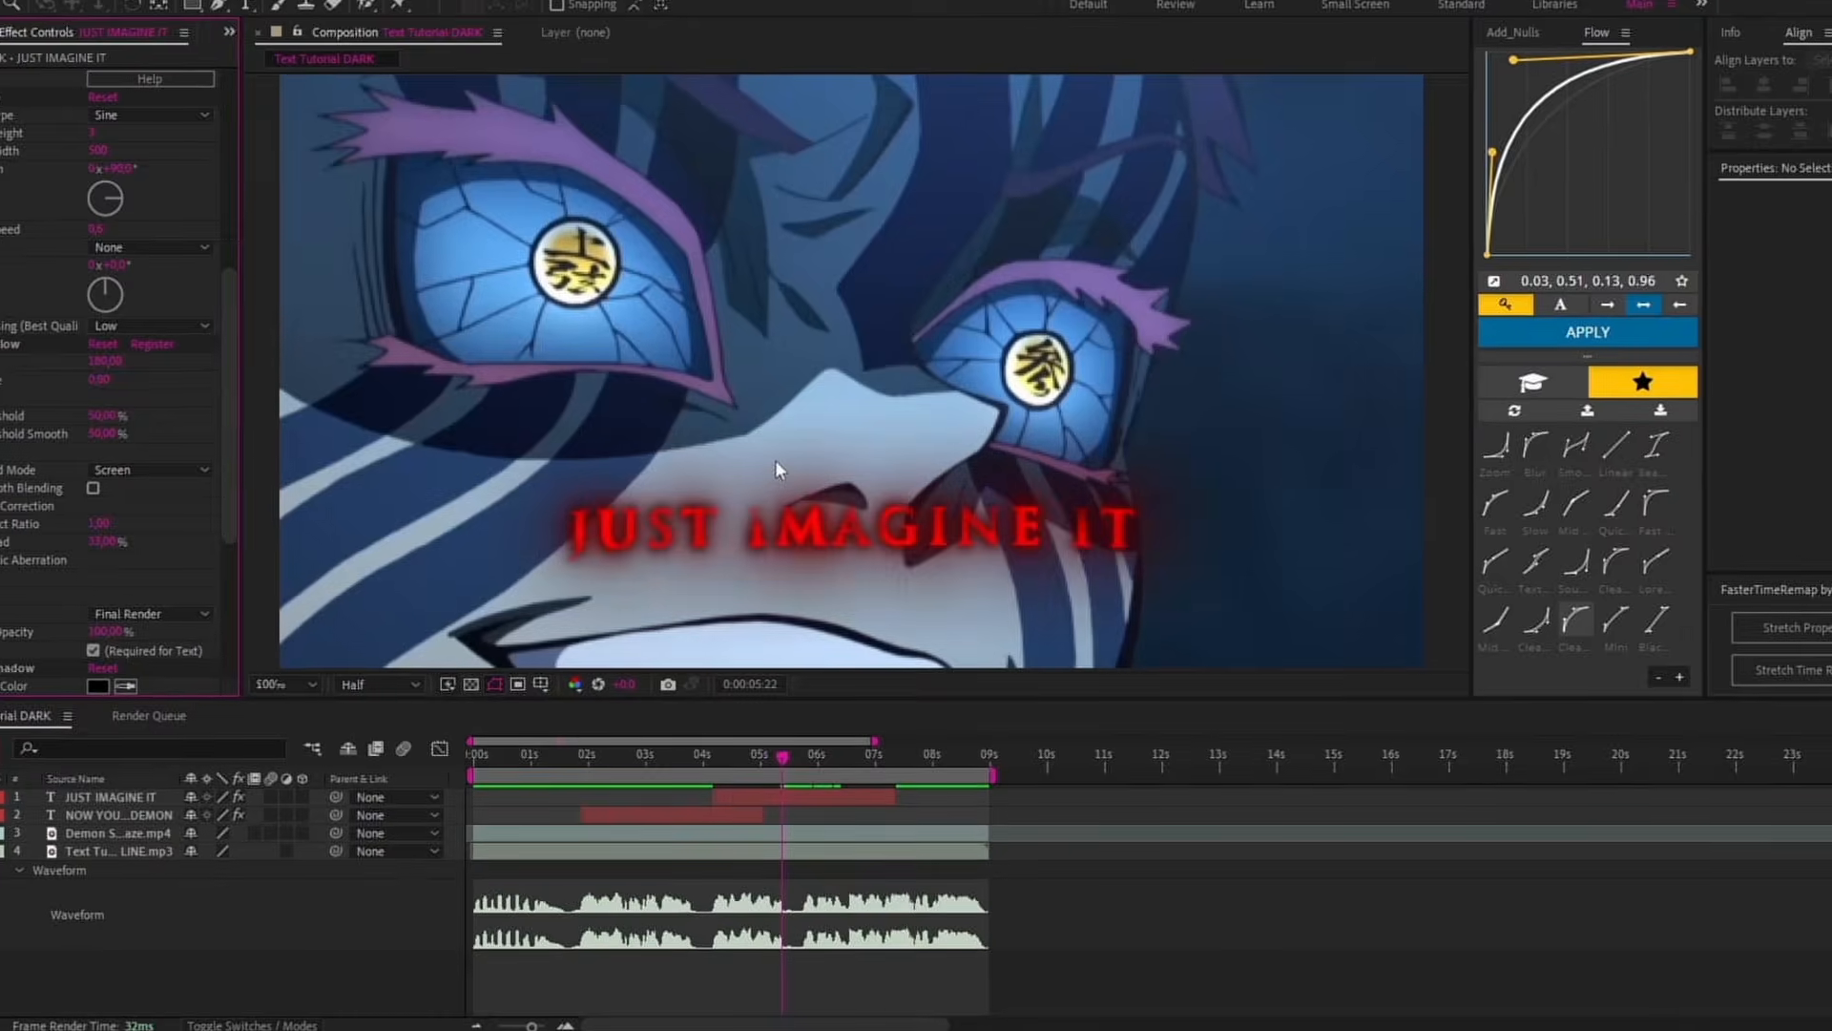
pyautogui.scroll(-1, 776, 460)
pyautogui.click(809, 790)
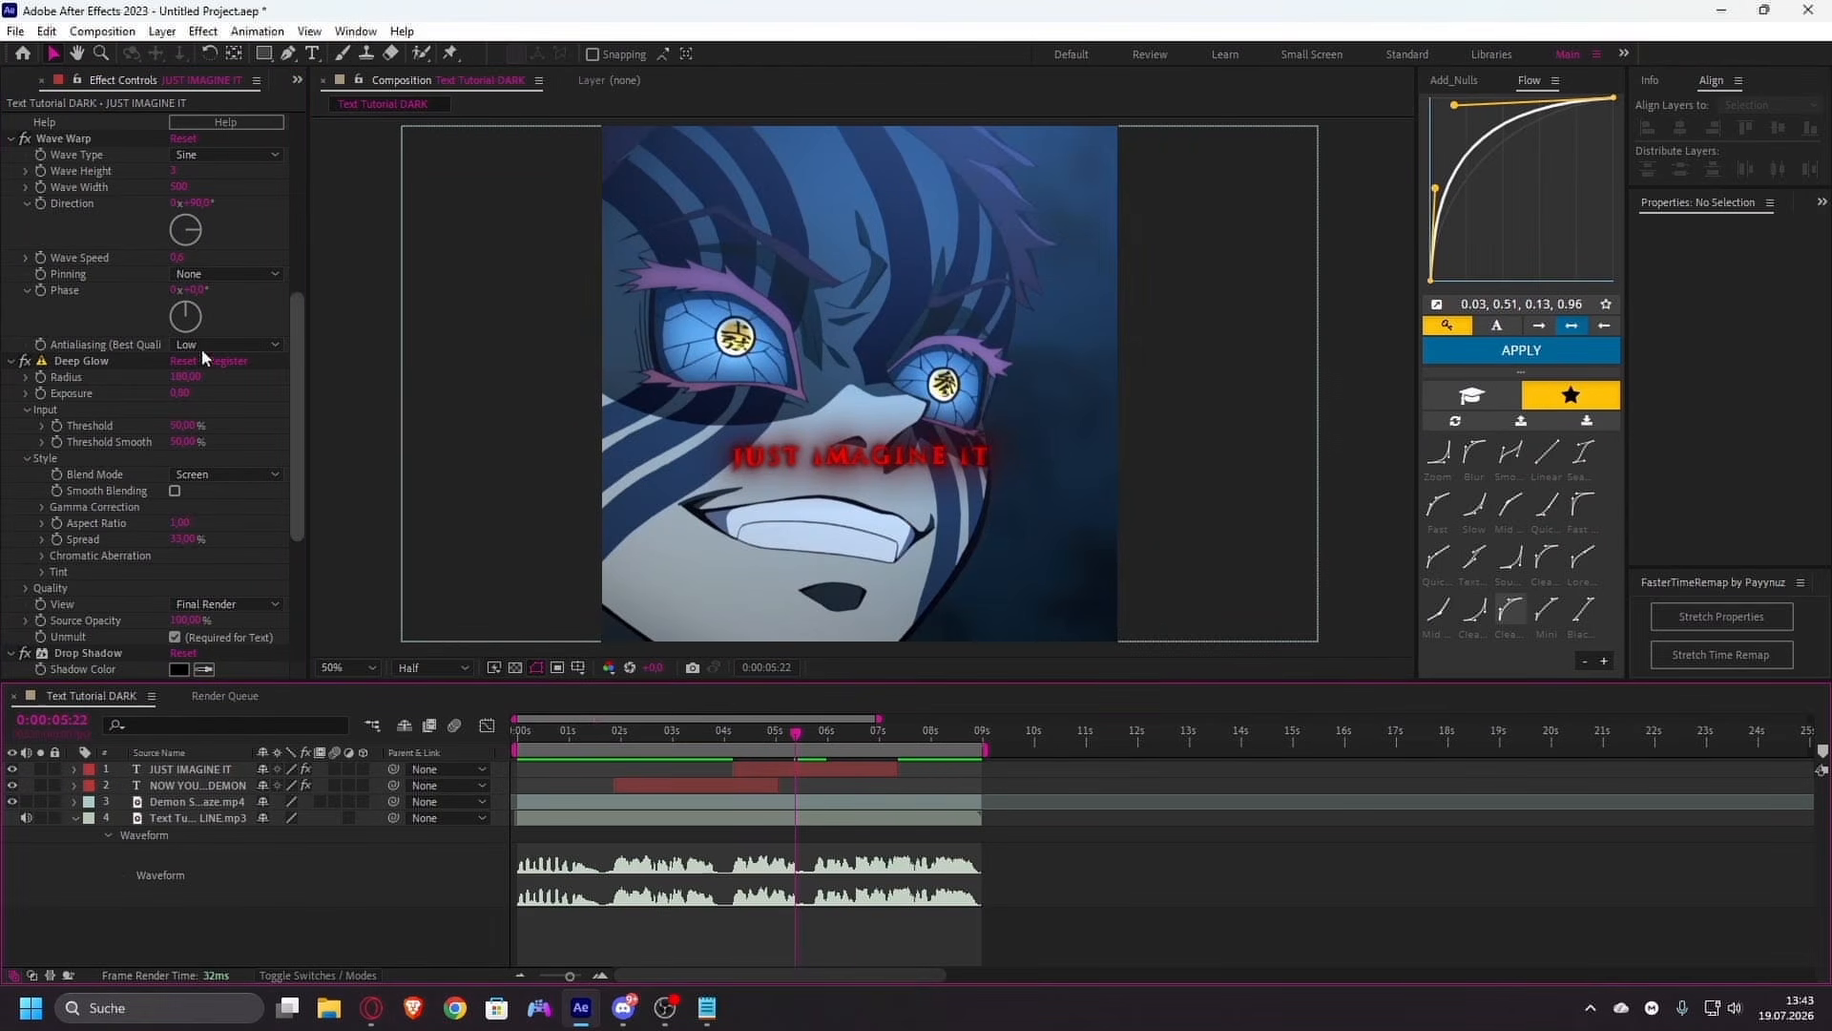
# - Try blue 0422FF as Color1 of the S_TextureCells effect, then cancel the colour change
pyautogui.click(299, 485)
pyautogui.moveTo(299, 485); pyautogui.dragTo(294, 271)
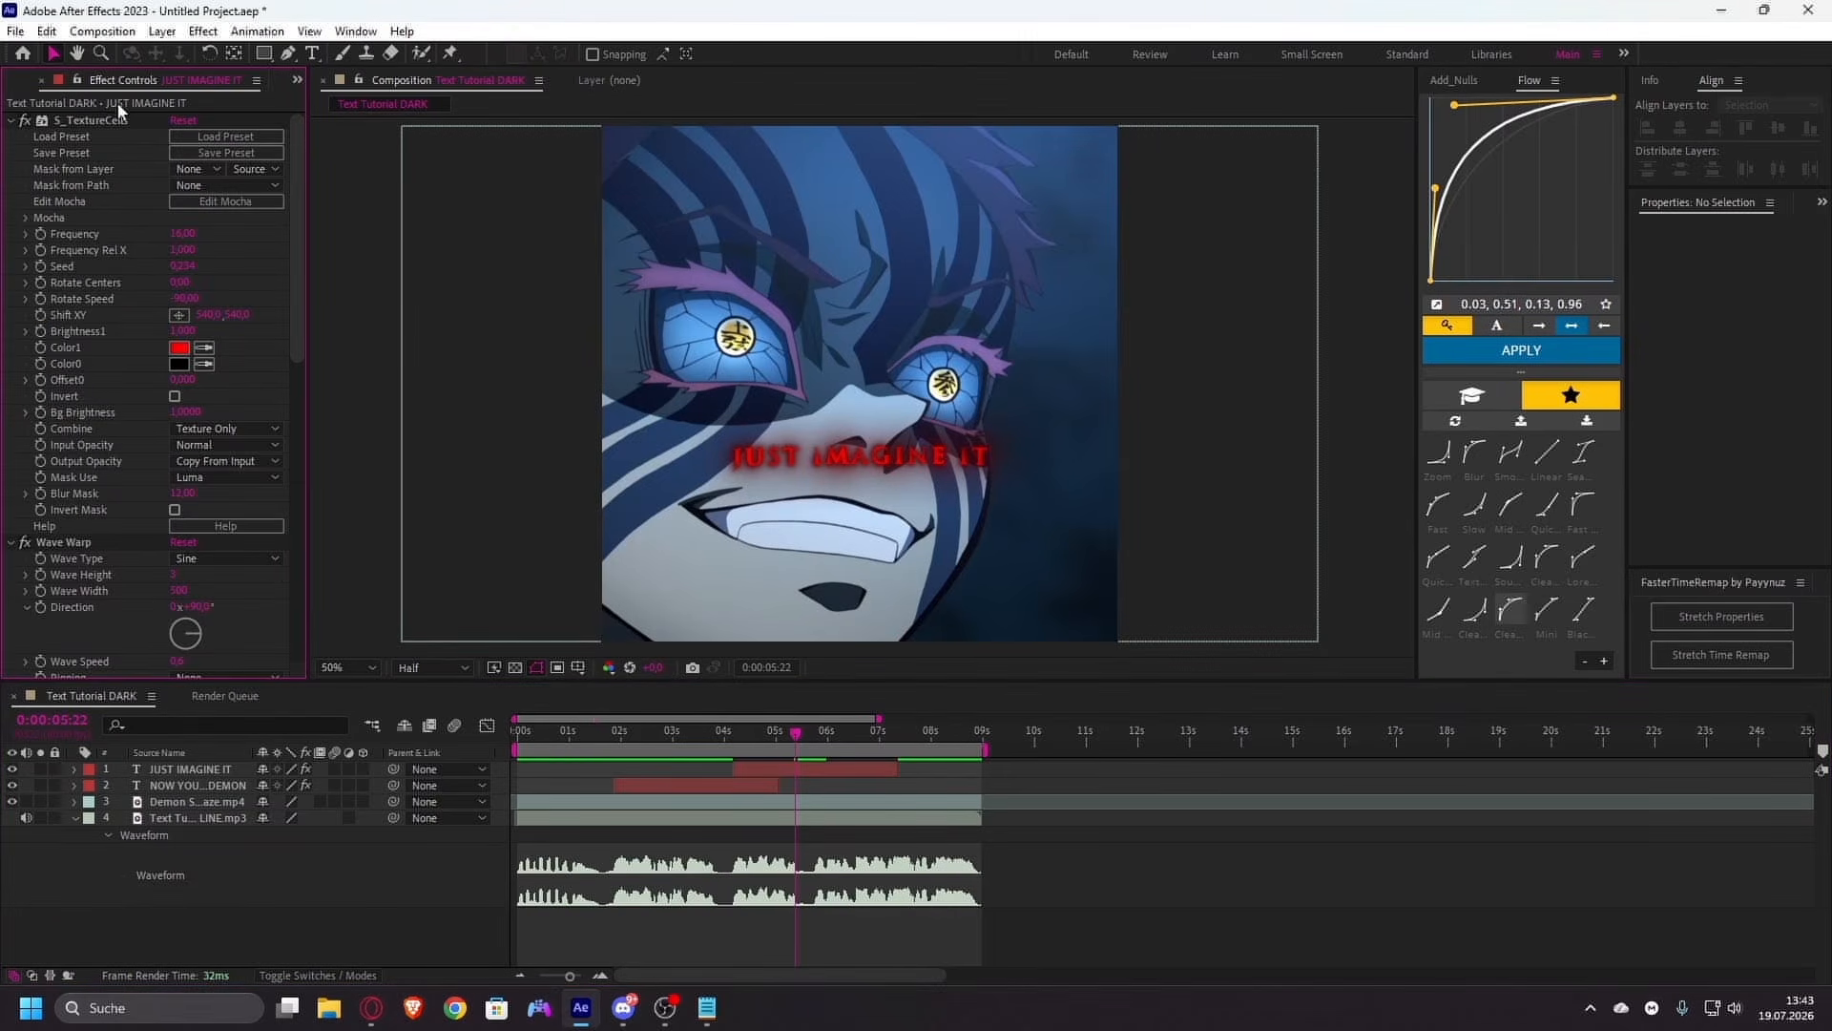
pyautogui.click(88, 122)
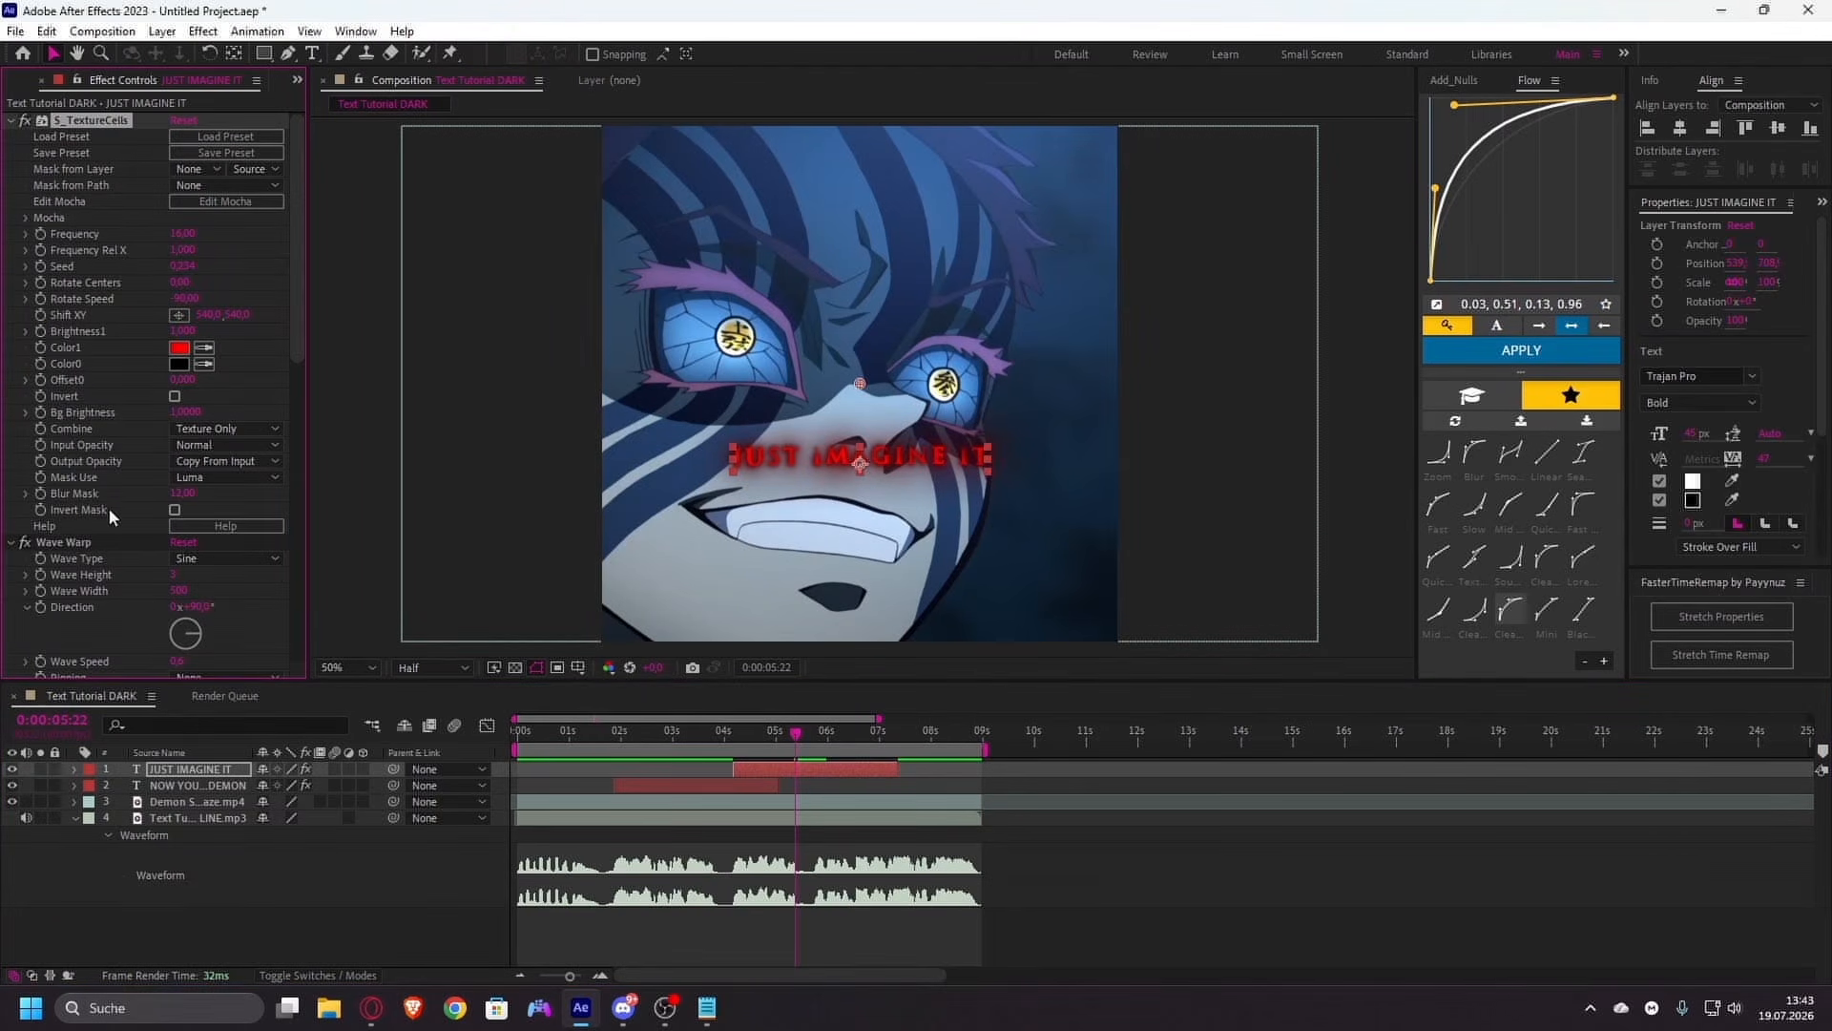
pyautogui.click(800, 791)
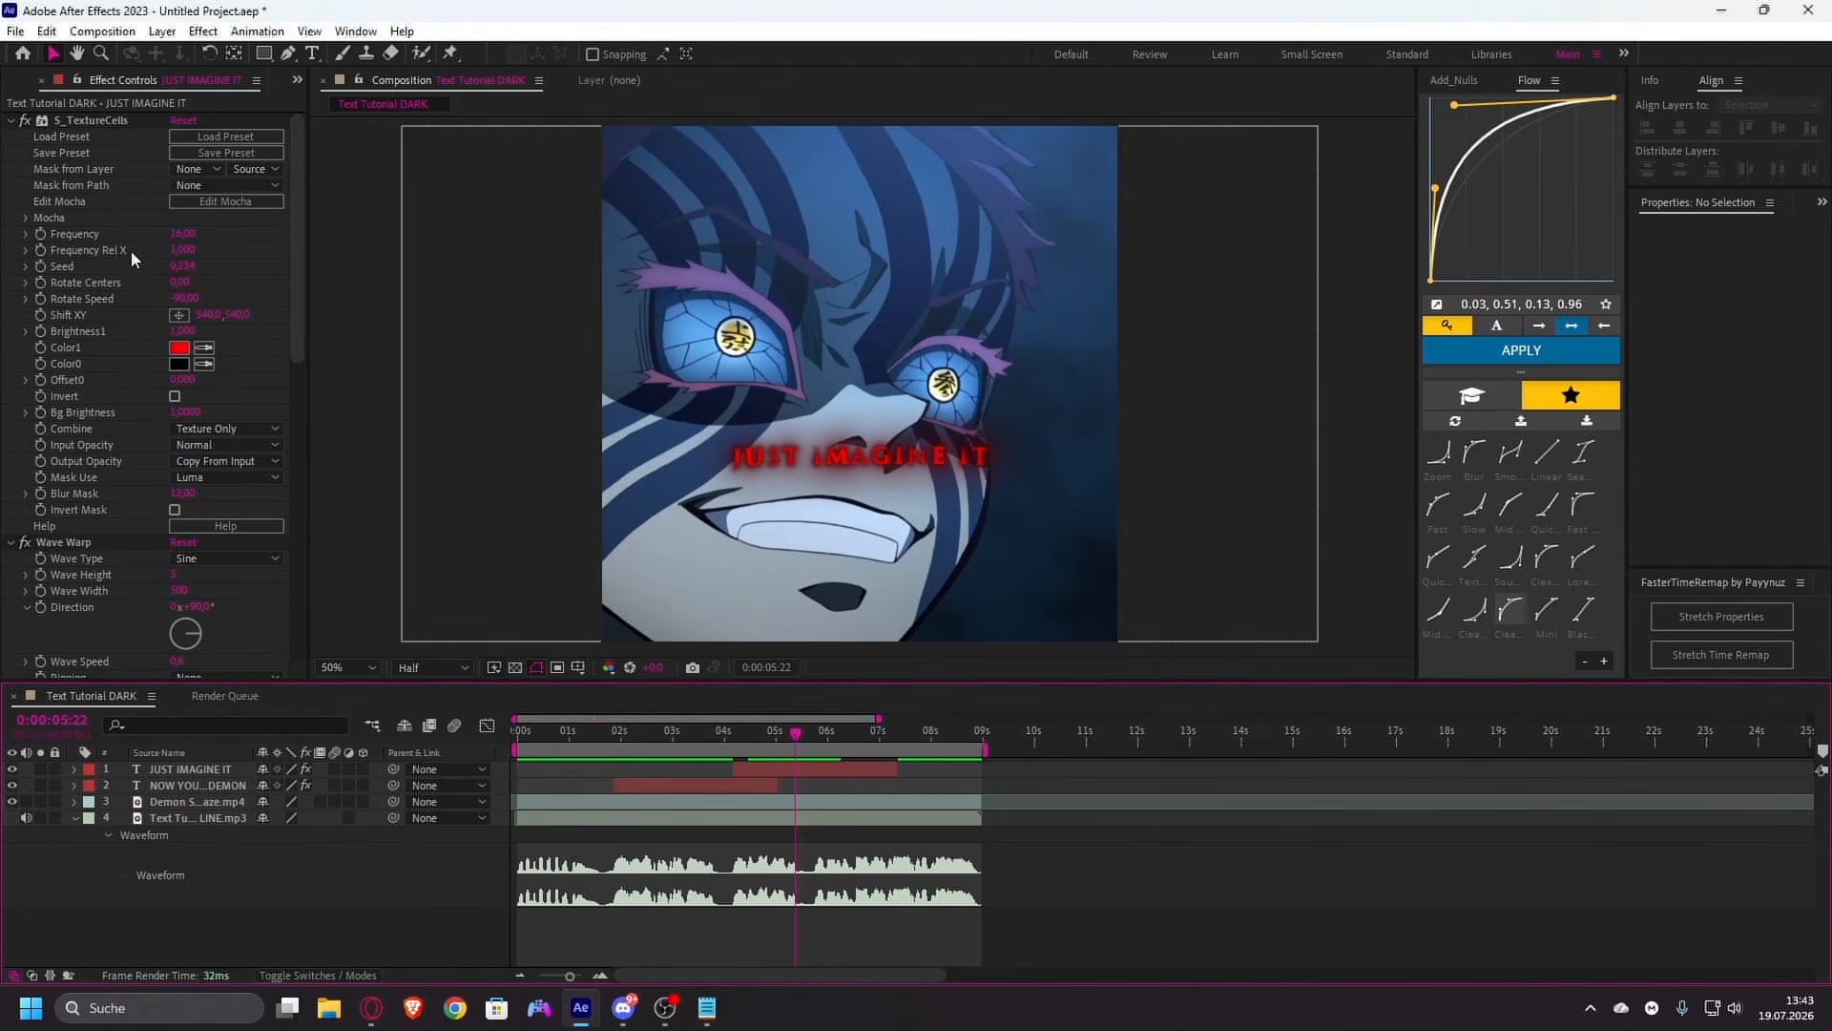
pyautogui.click(181, 266)
pyautogui.click(180, 348)
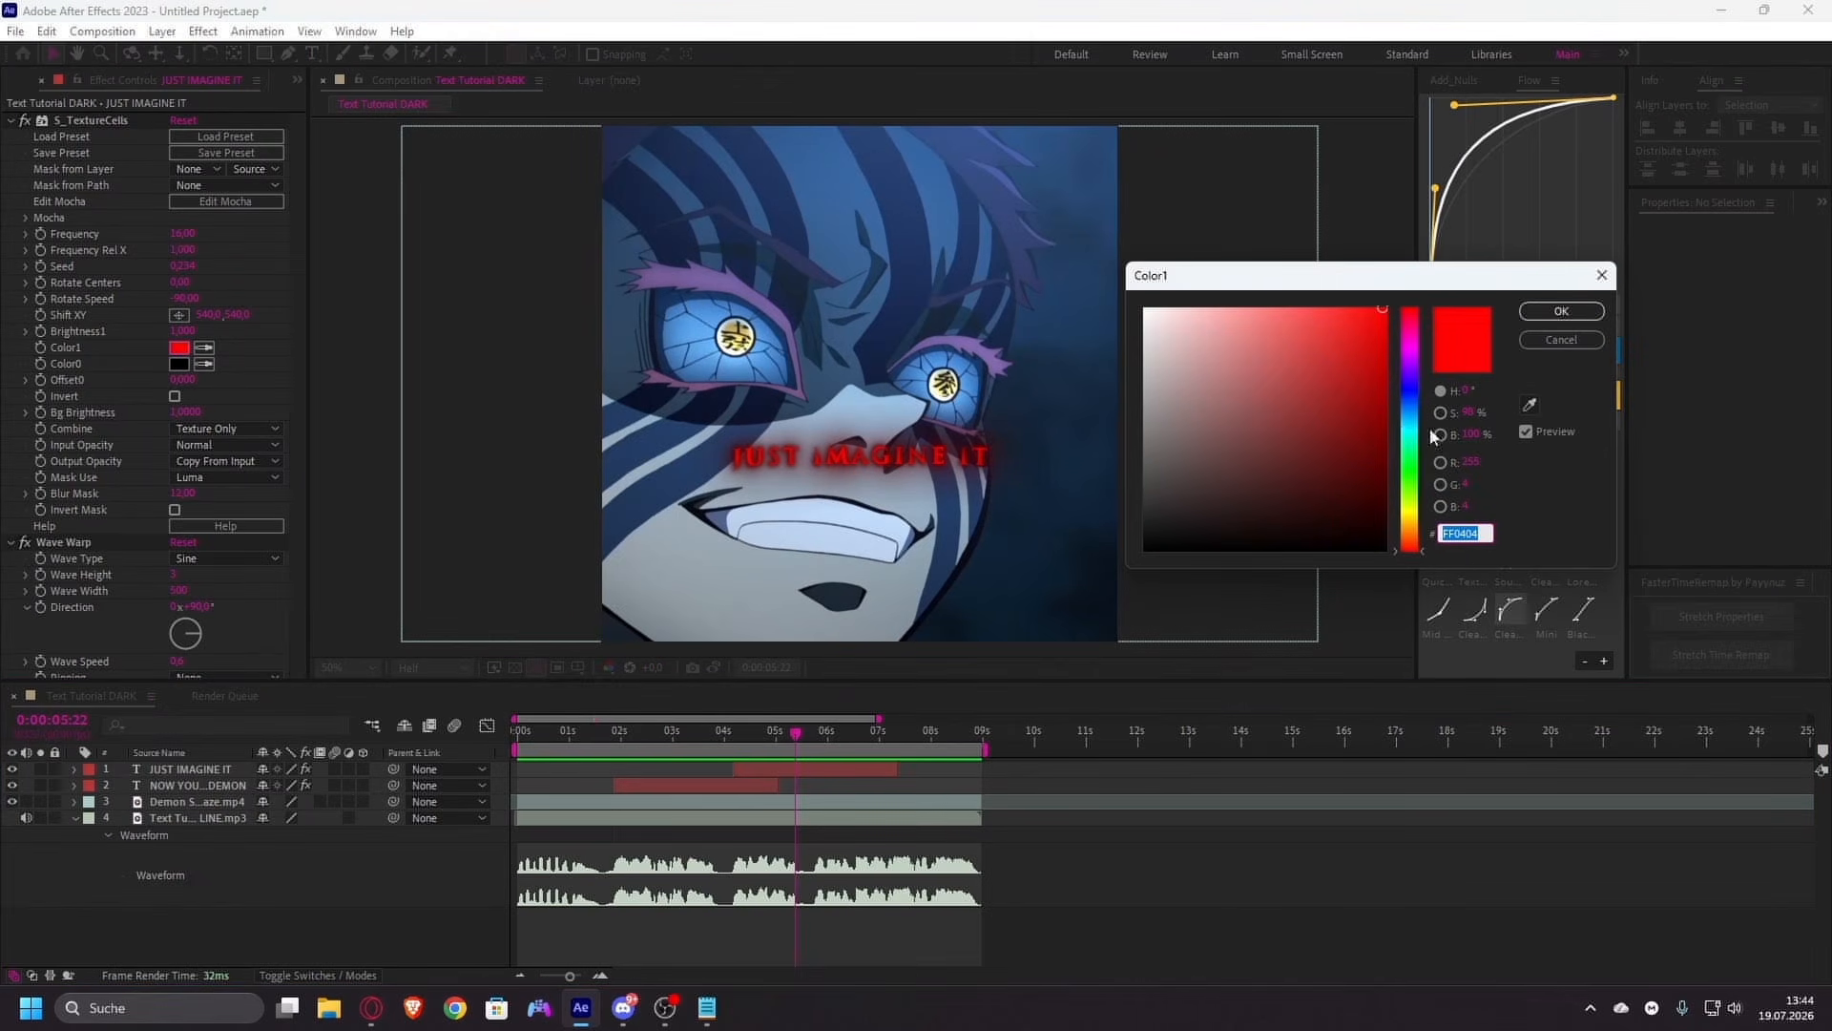
pyautogui.moveTo(1408, 436); pyautogui.dragTo(1407, 401)
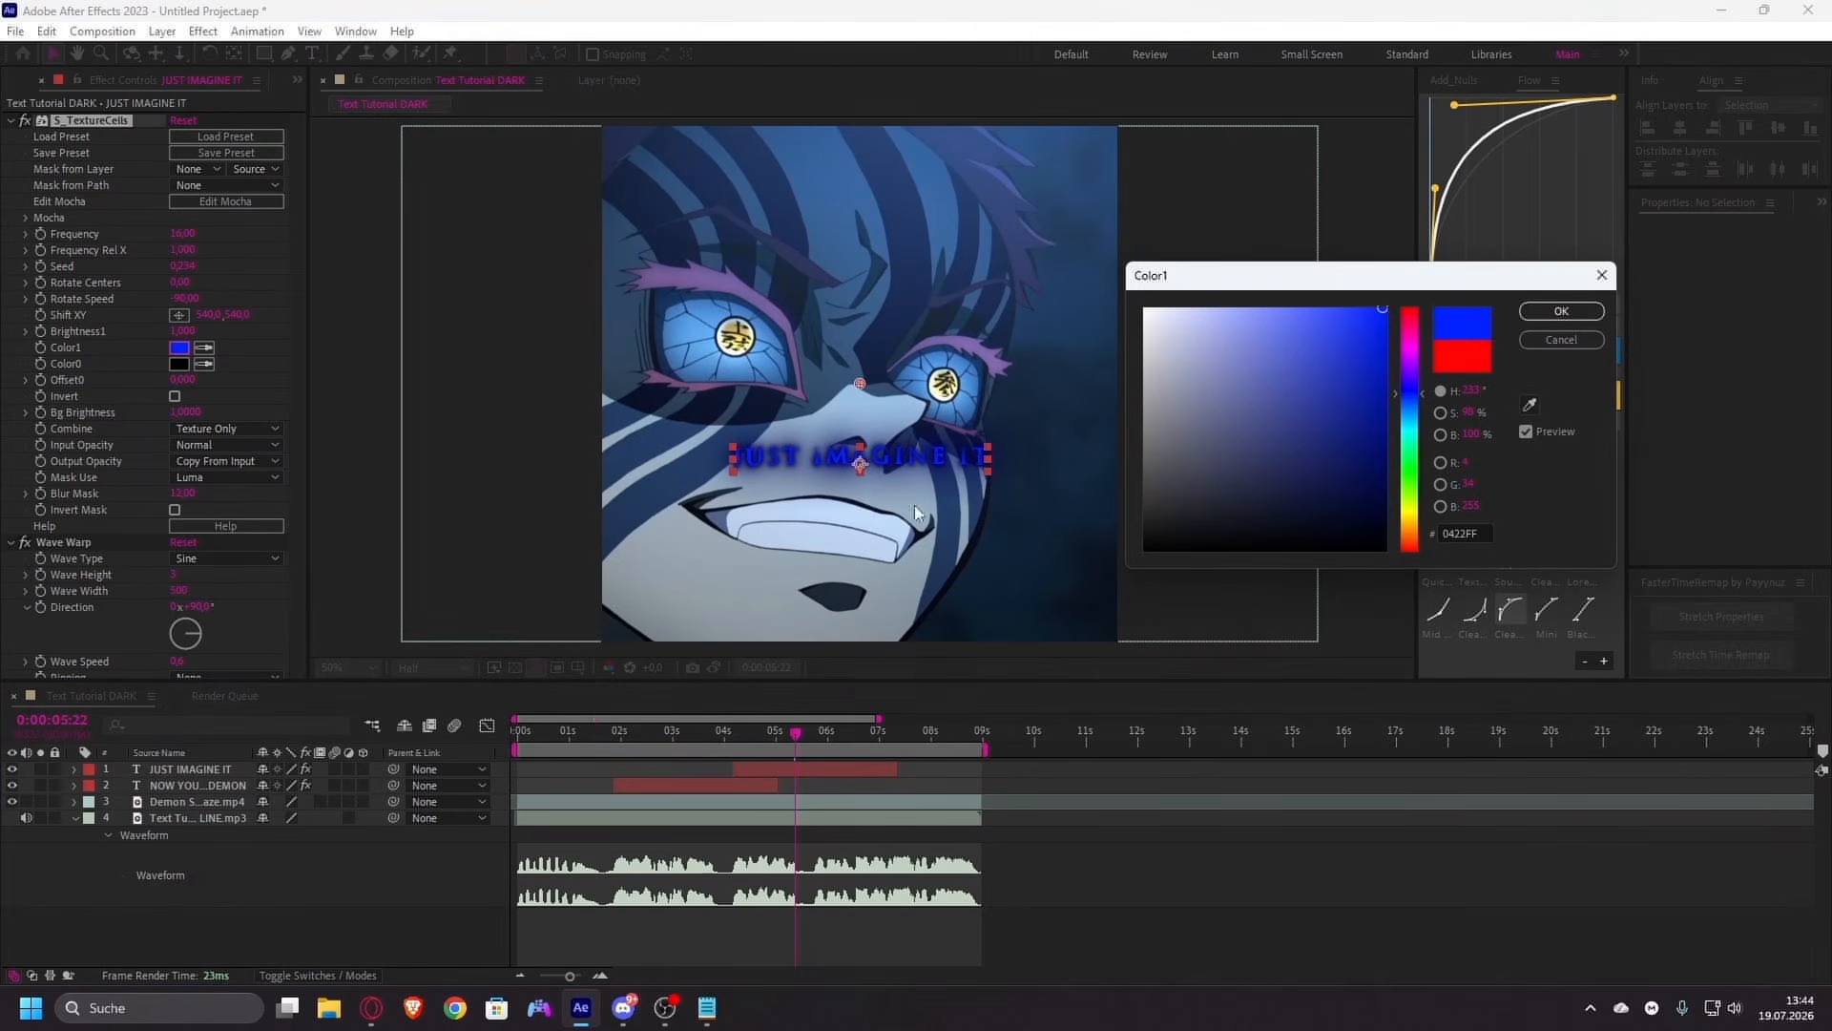
pyautogui.click(1602, 275)
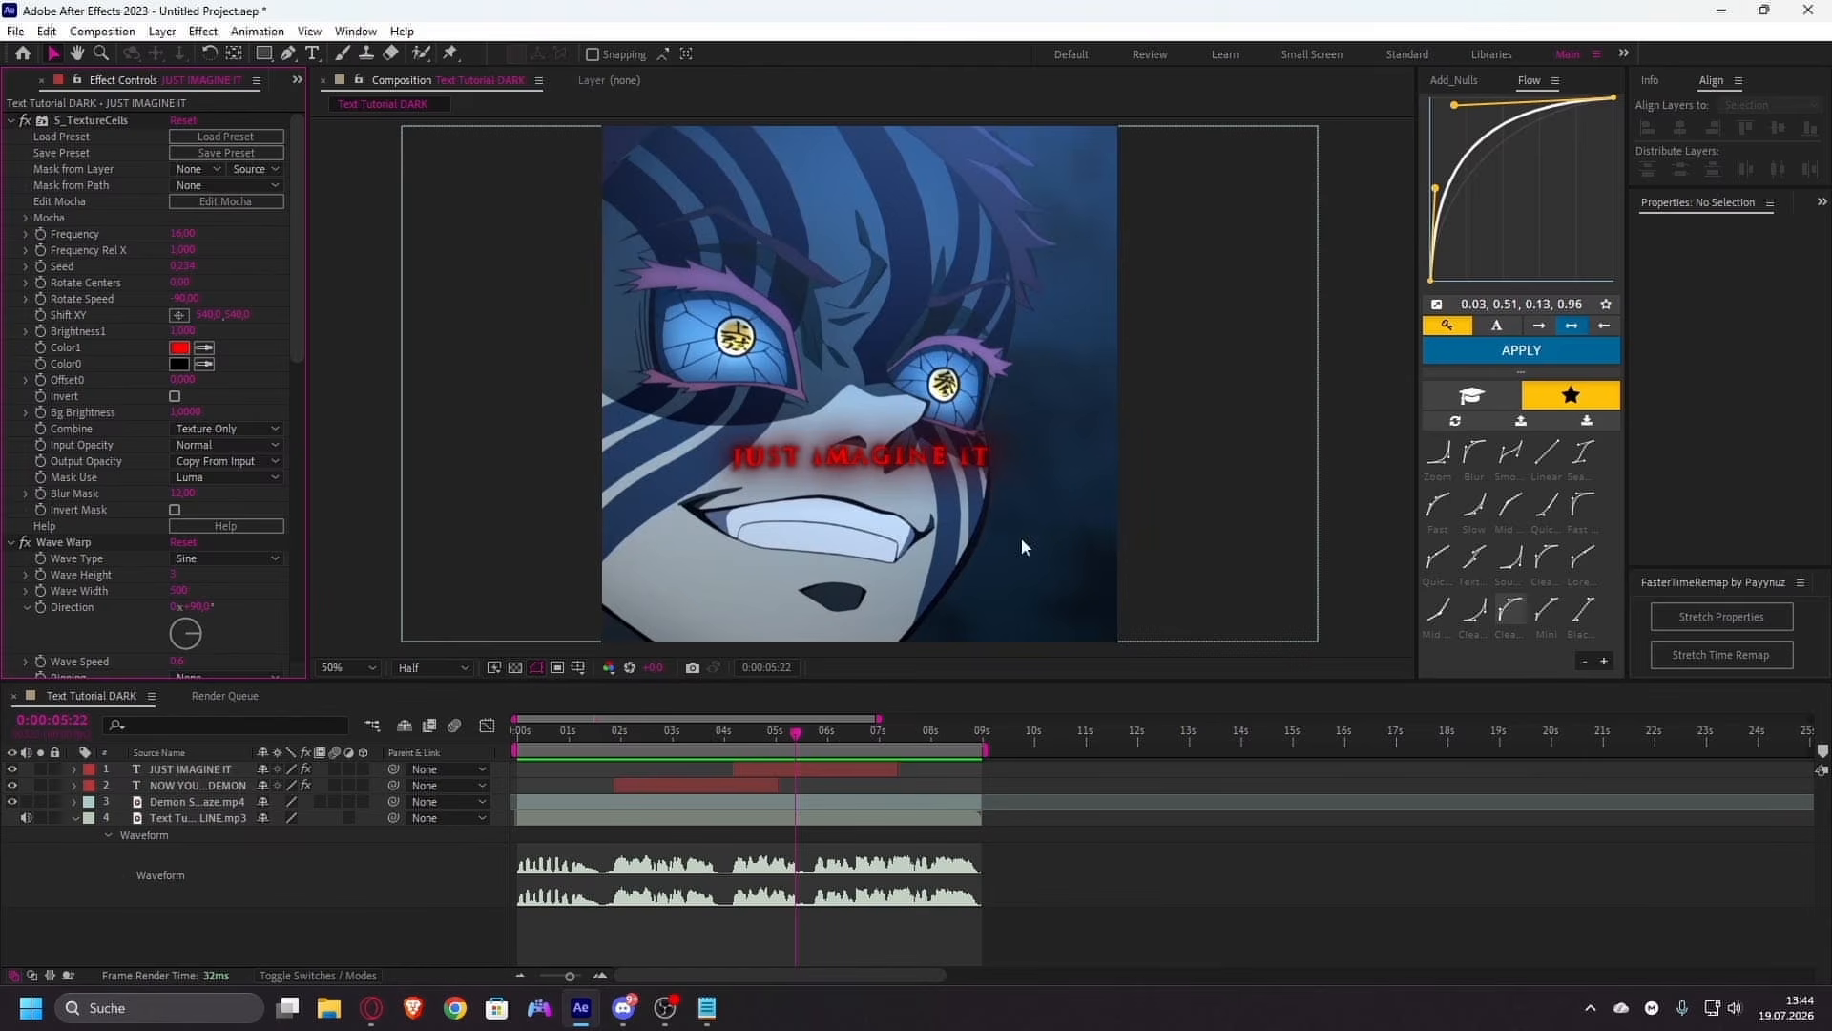
# - Play back the textured caption, delete its S_TextureCells effect and scrub through the plain text
pyautogui.moveTo(806, 731); pyautogui.dragTo(630, 747)
pyautogui.press('space')
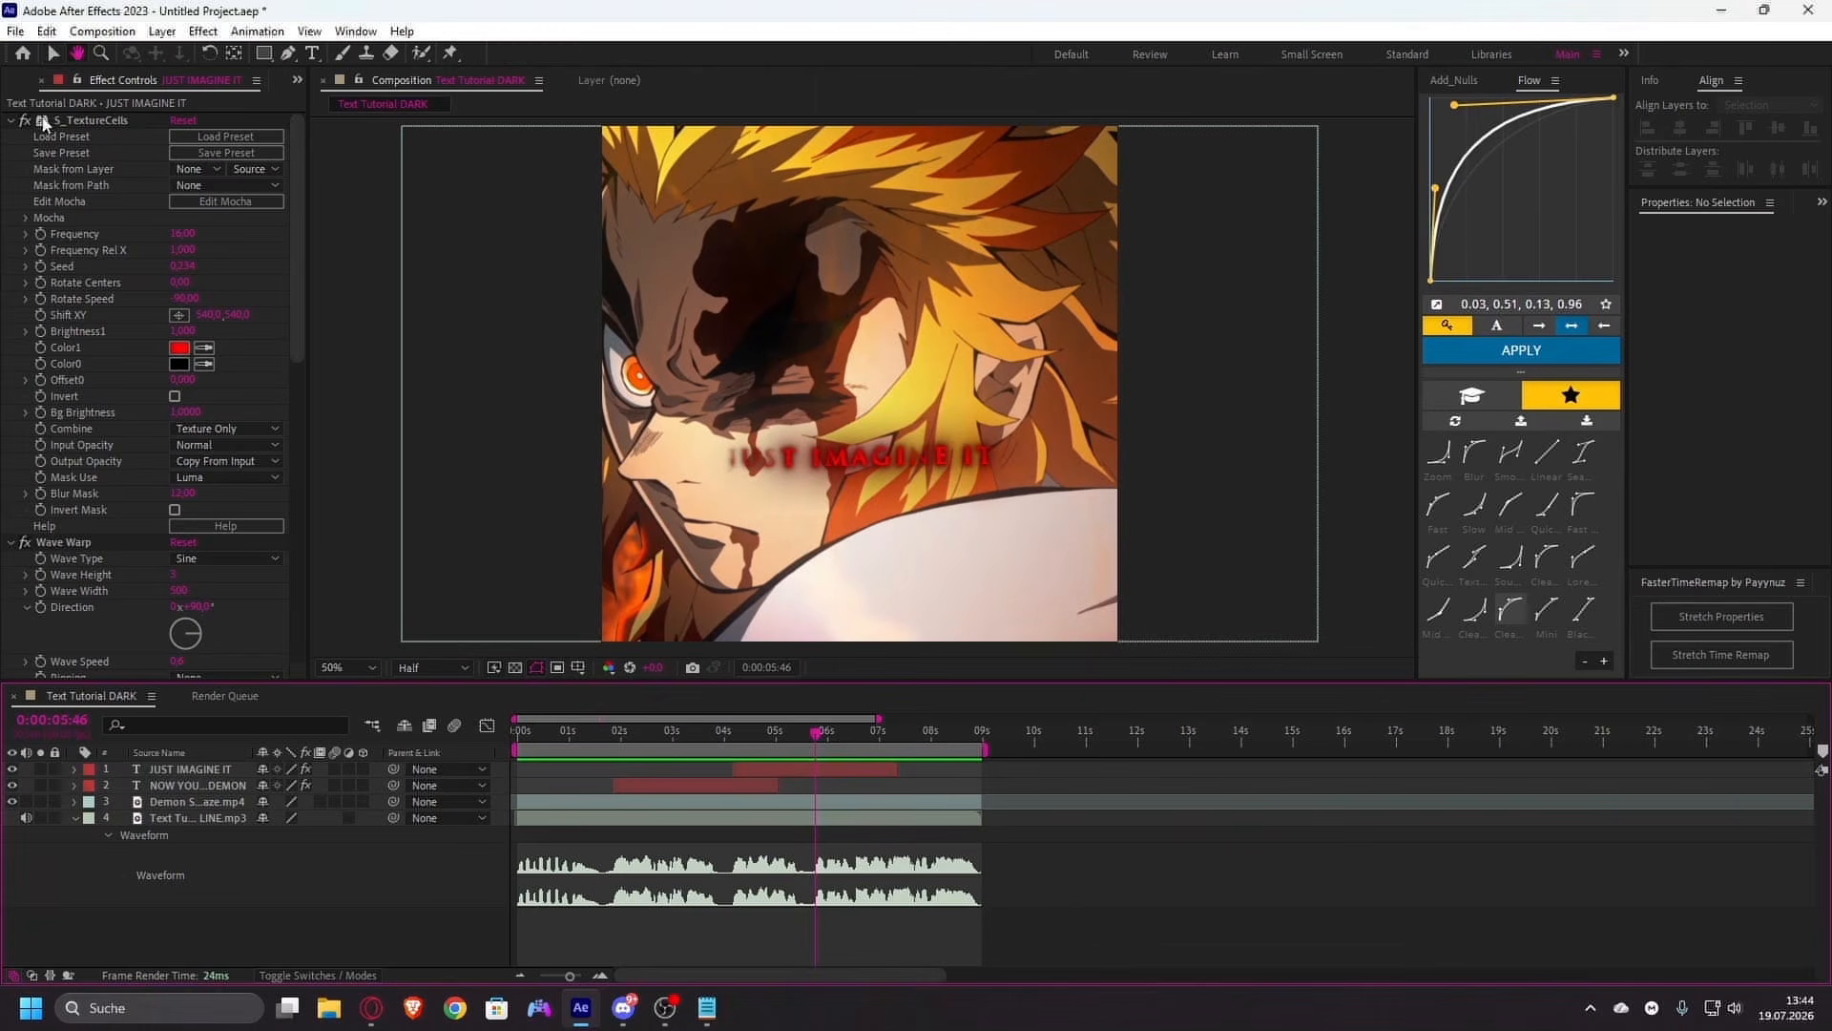
pyautogui.click(100, 121)
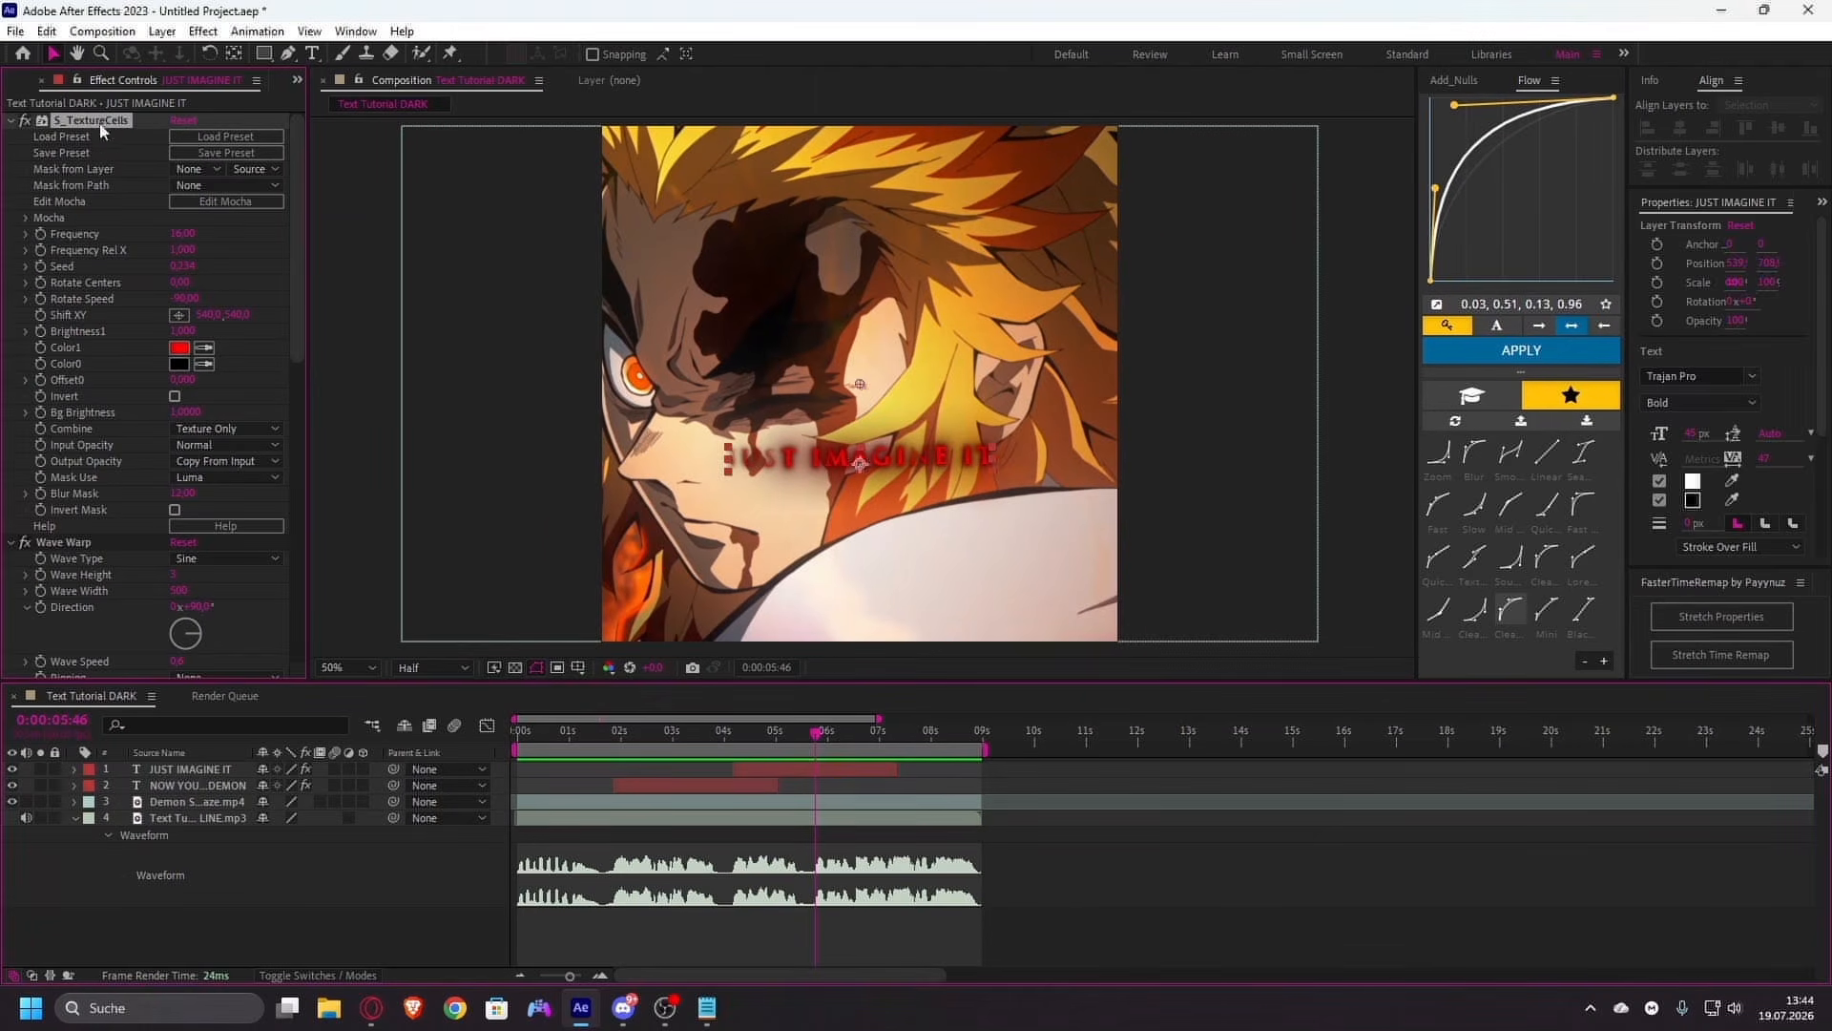
pyautogui.press('Delete')
pyautogui.click(850, 708)
pyautogui.moveTo(811, 730)
pyautogui.mouseDown()
pyautogui.moveTo(683, 743)
pyautogui.moveTo(797, 743)
pyautogui.mouseUp()
# - Duplicate the Demon Slayer clip layer and apply the S_Invert effect to the upper copy
pyautogui.click(831, 802)
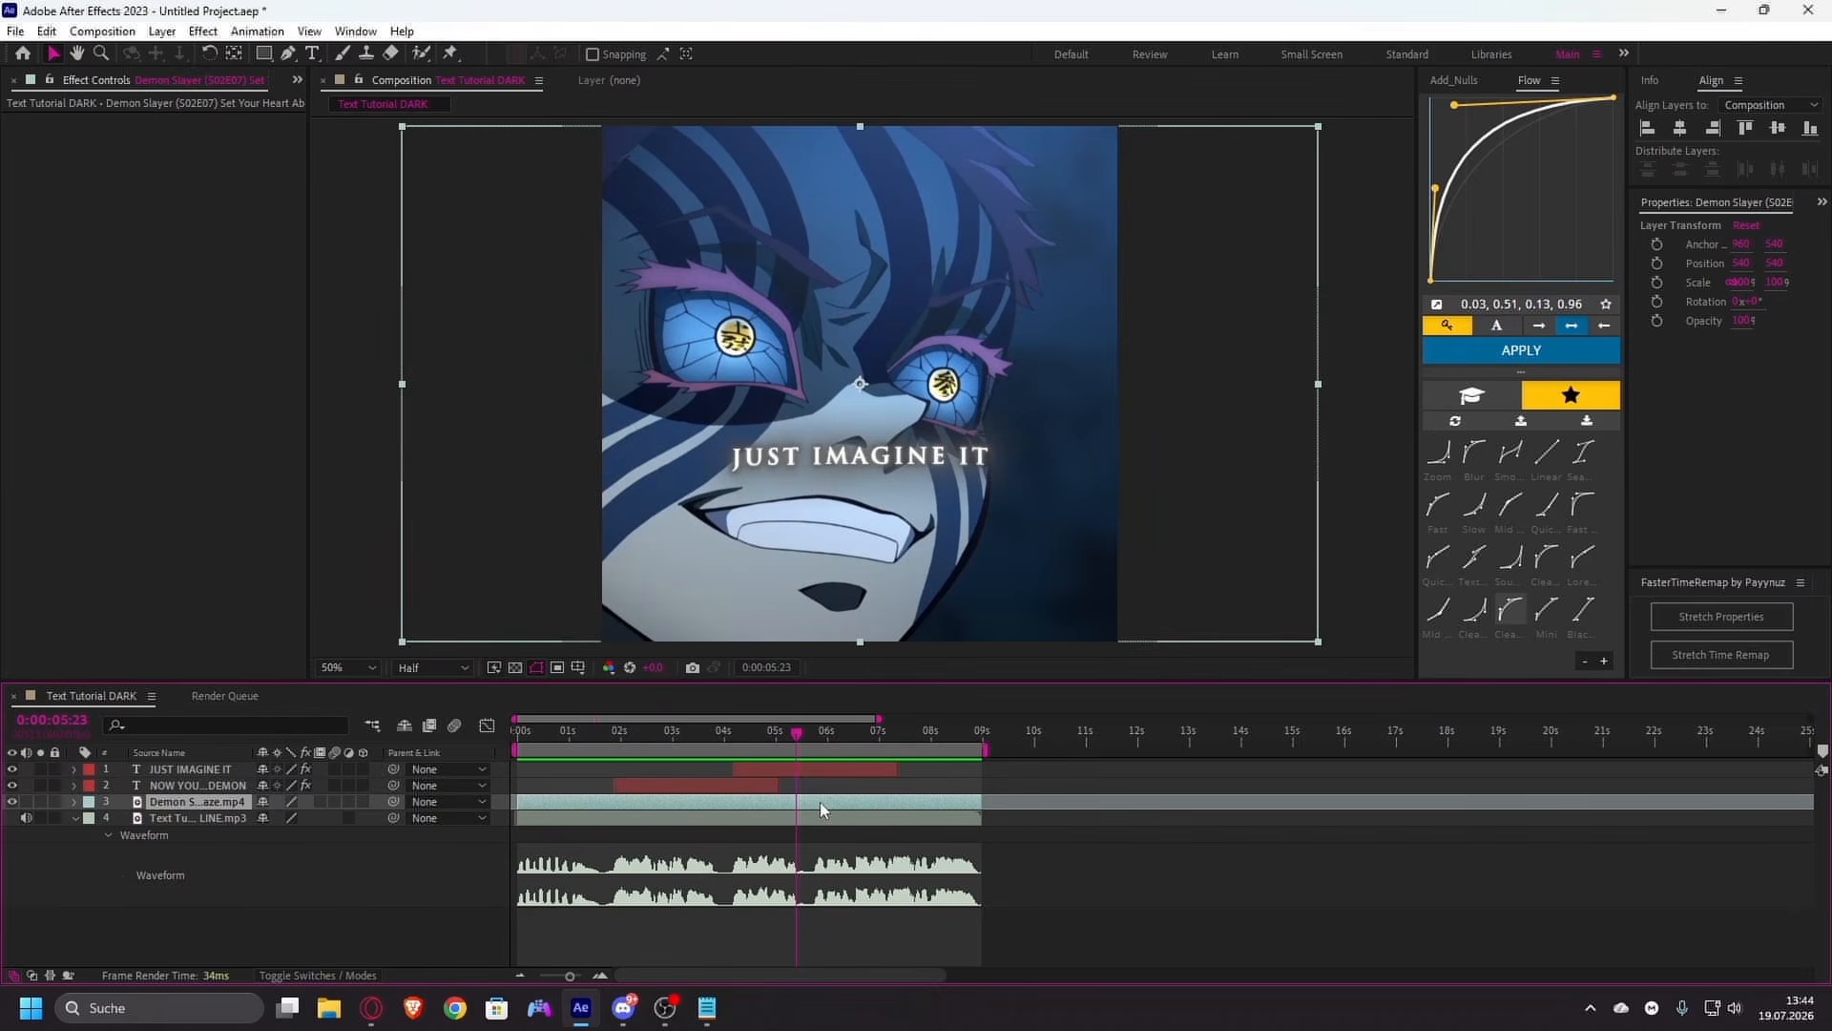
pyautogui.hotkey('ctrl', 'd')
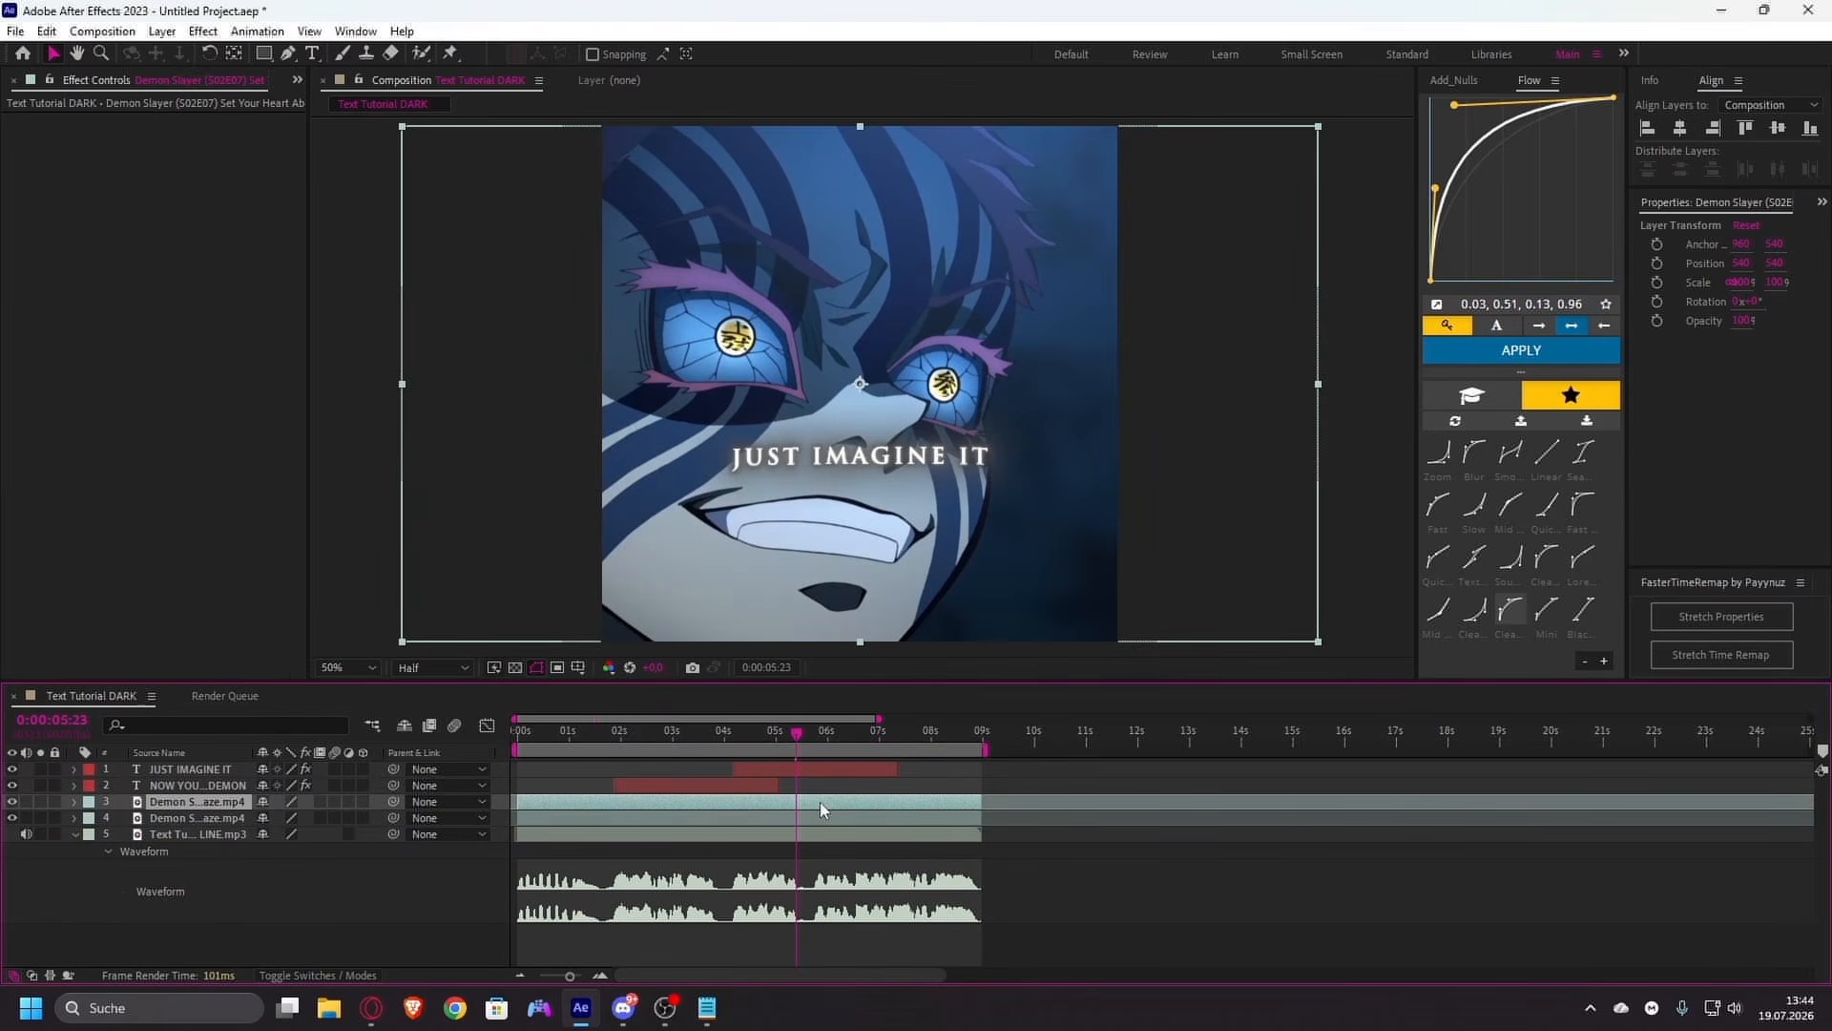
pyautogui.hotkey('ctrl', 'space')
pyautogui.write('s_')
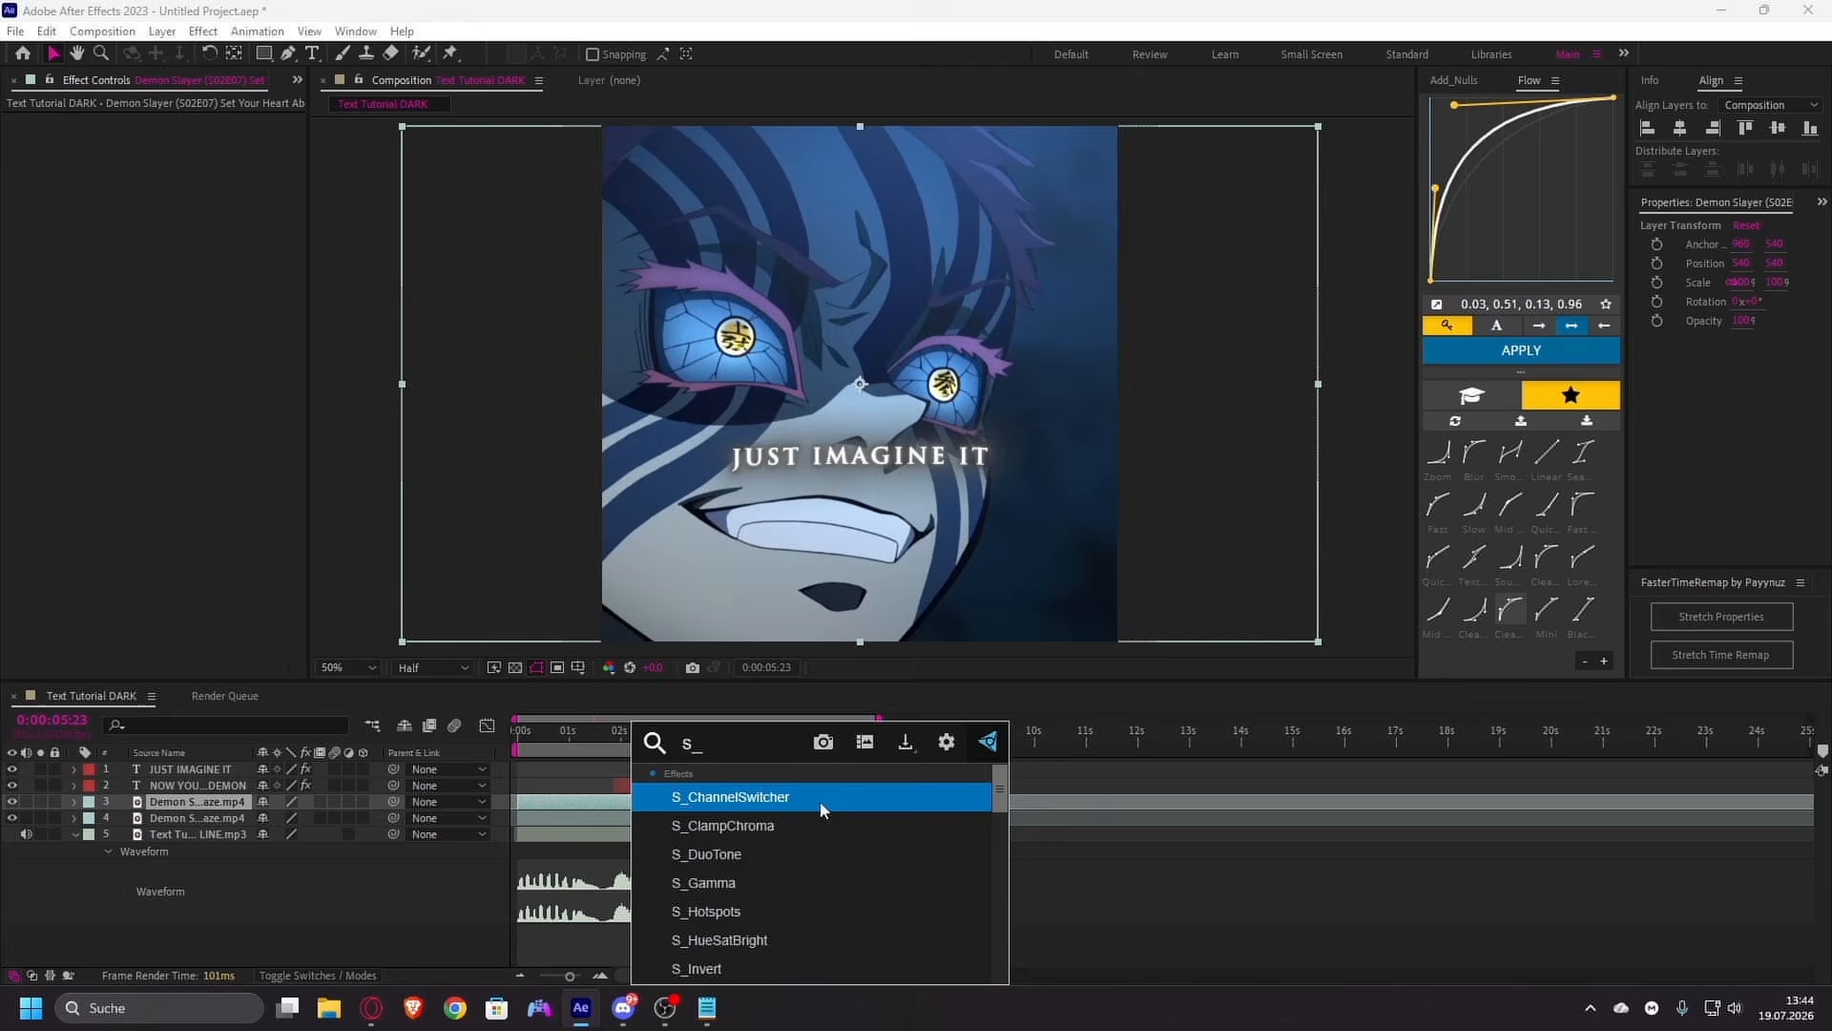
pyautogui.write('inv')
pyautogui.press('Return')
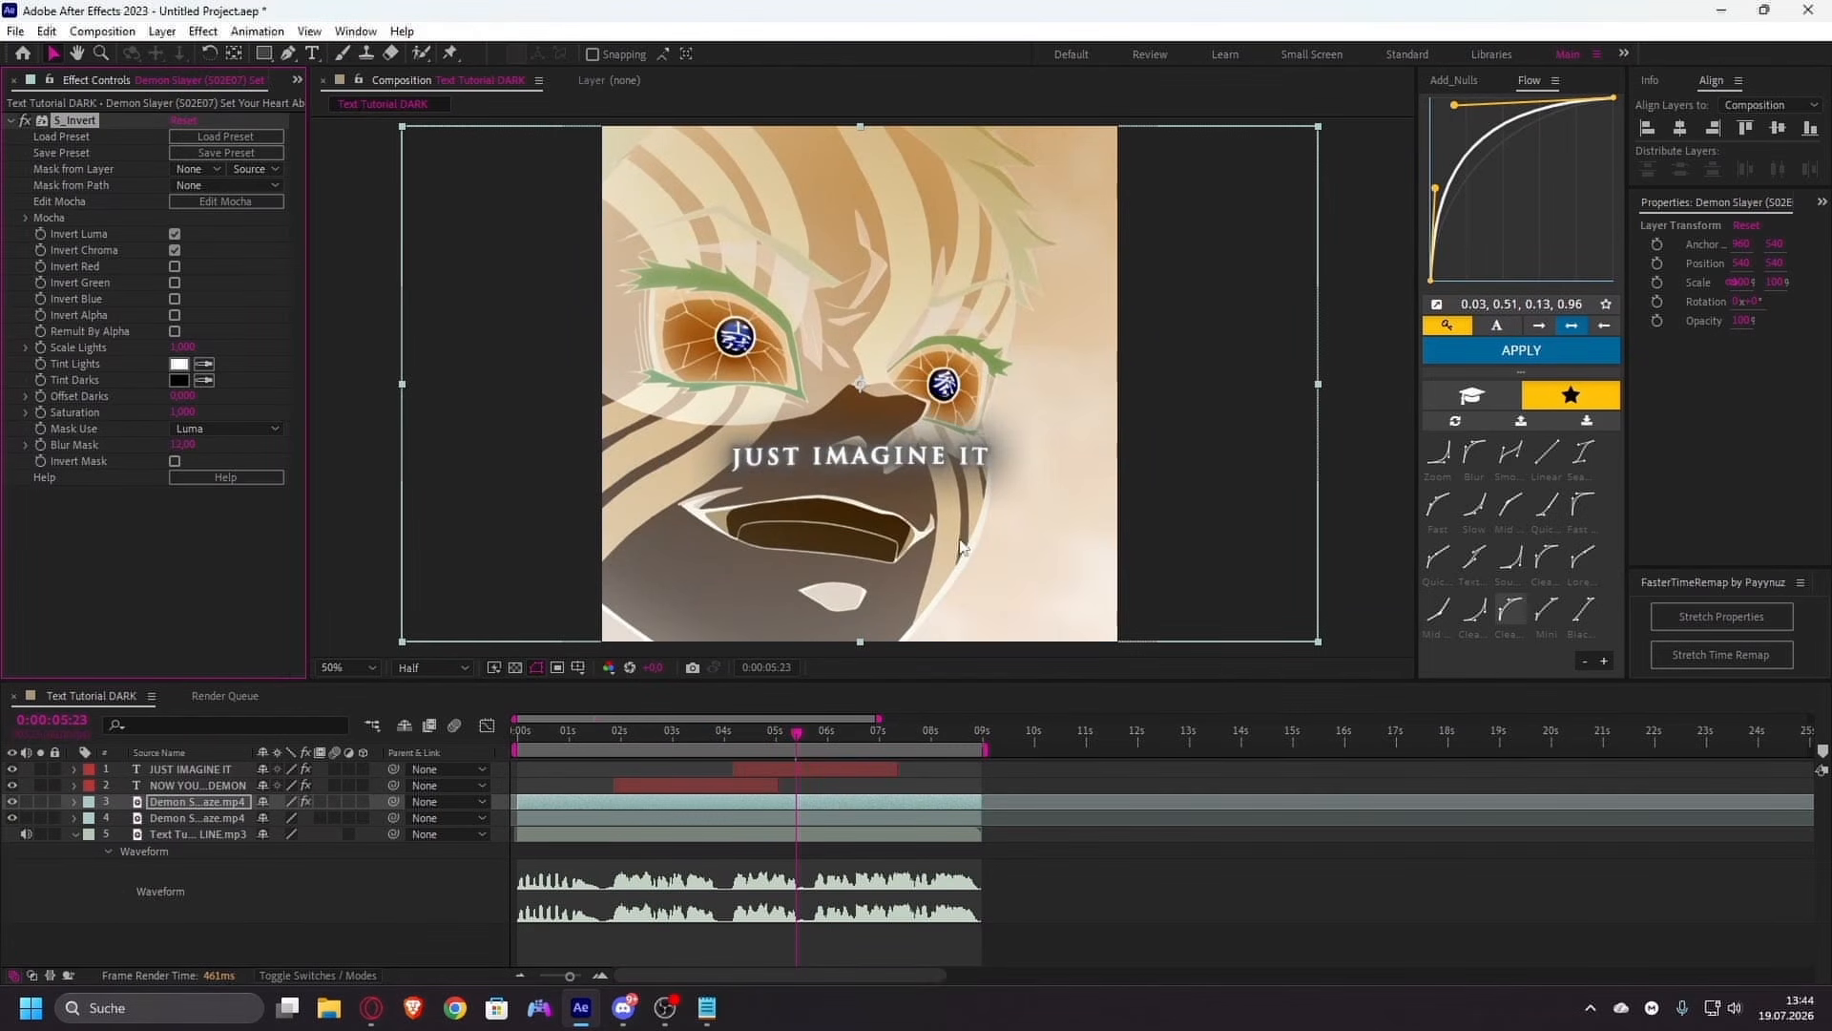
# - Set the "JUST IMAGINE IT" layer as track matte of the inverted clip copy and check another frame
pyautogui.click(300, 973)
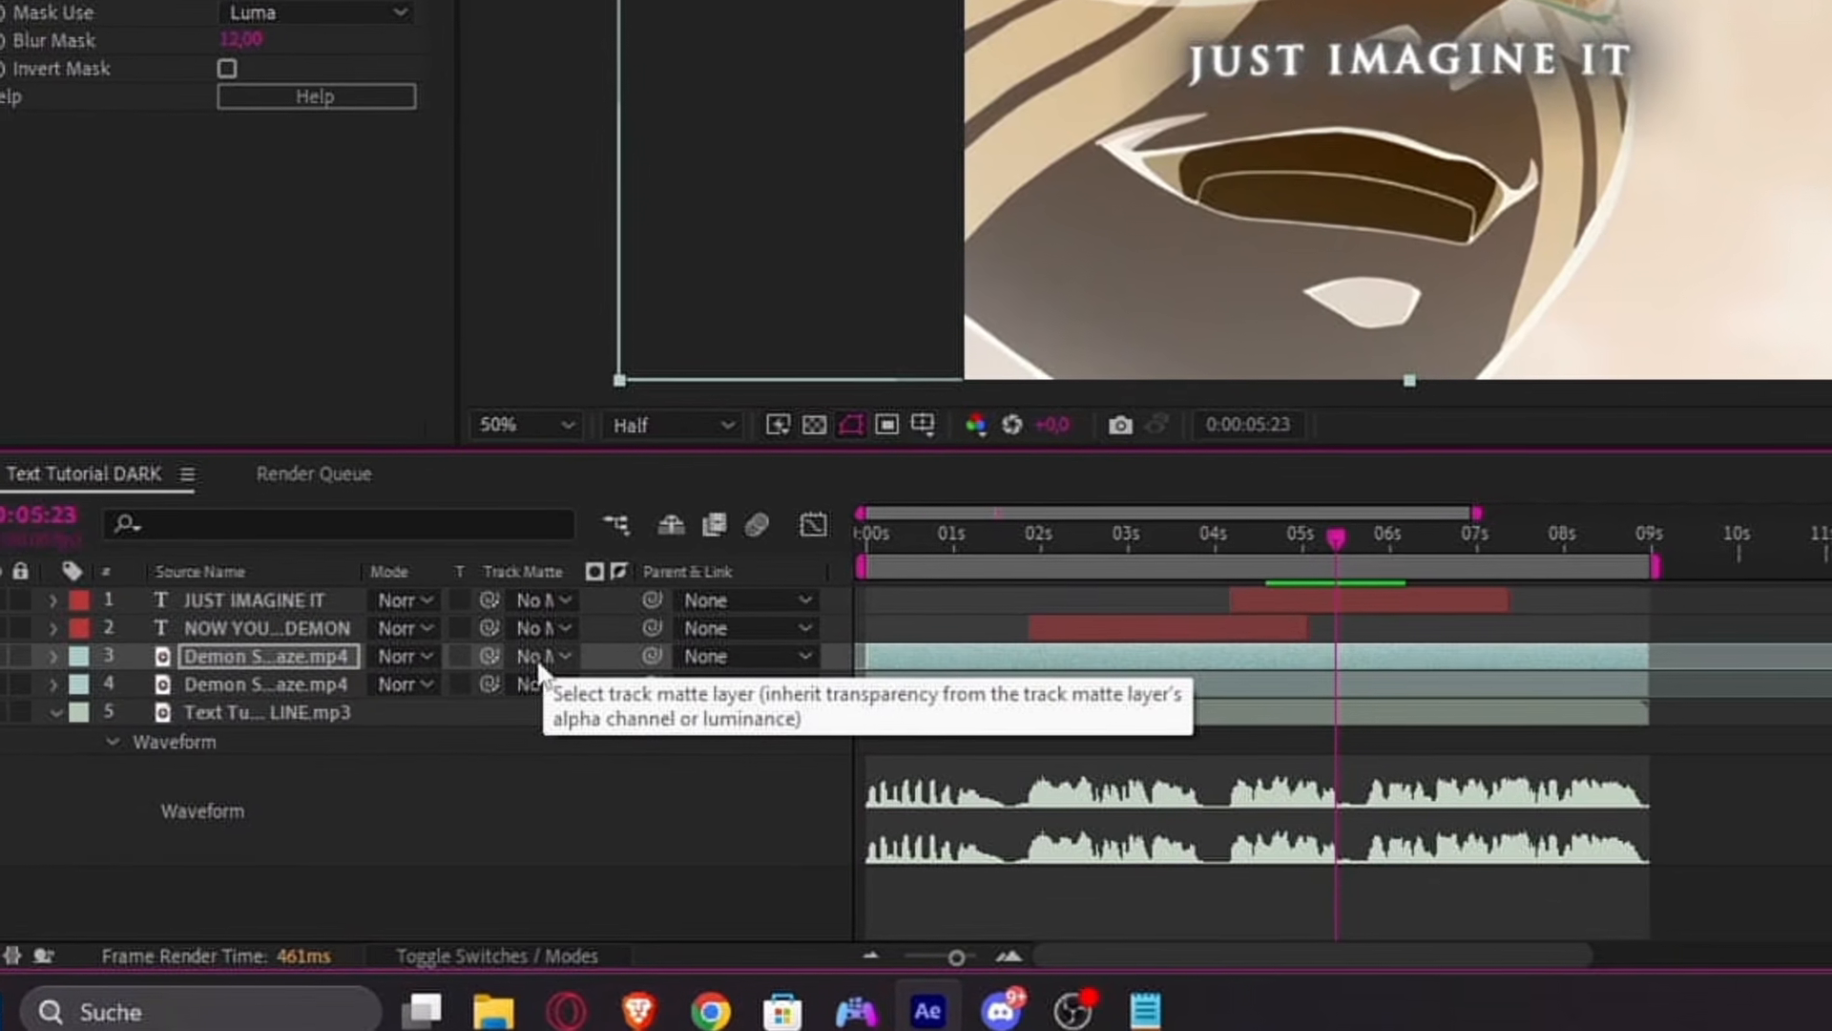
pyautogui.click(549, 670)
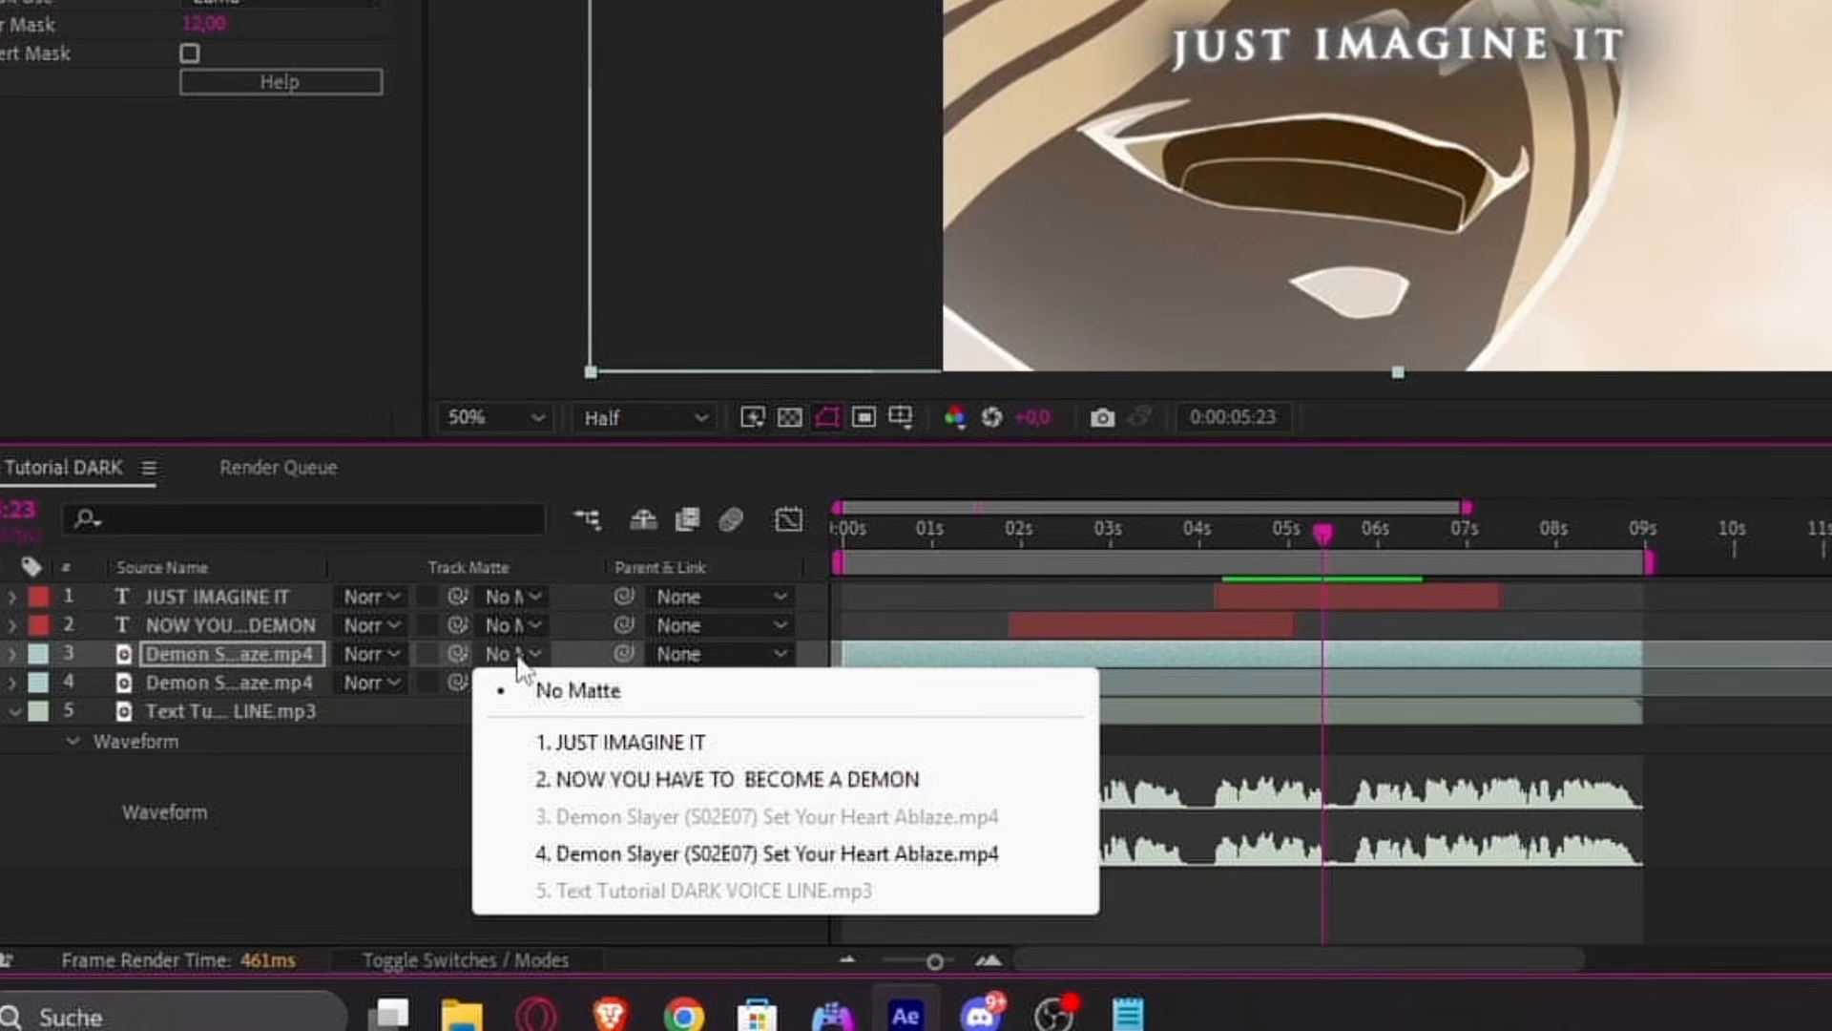
pyautogui.click(689, 745)
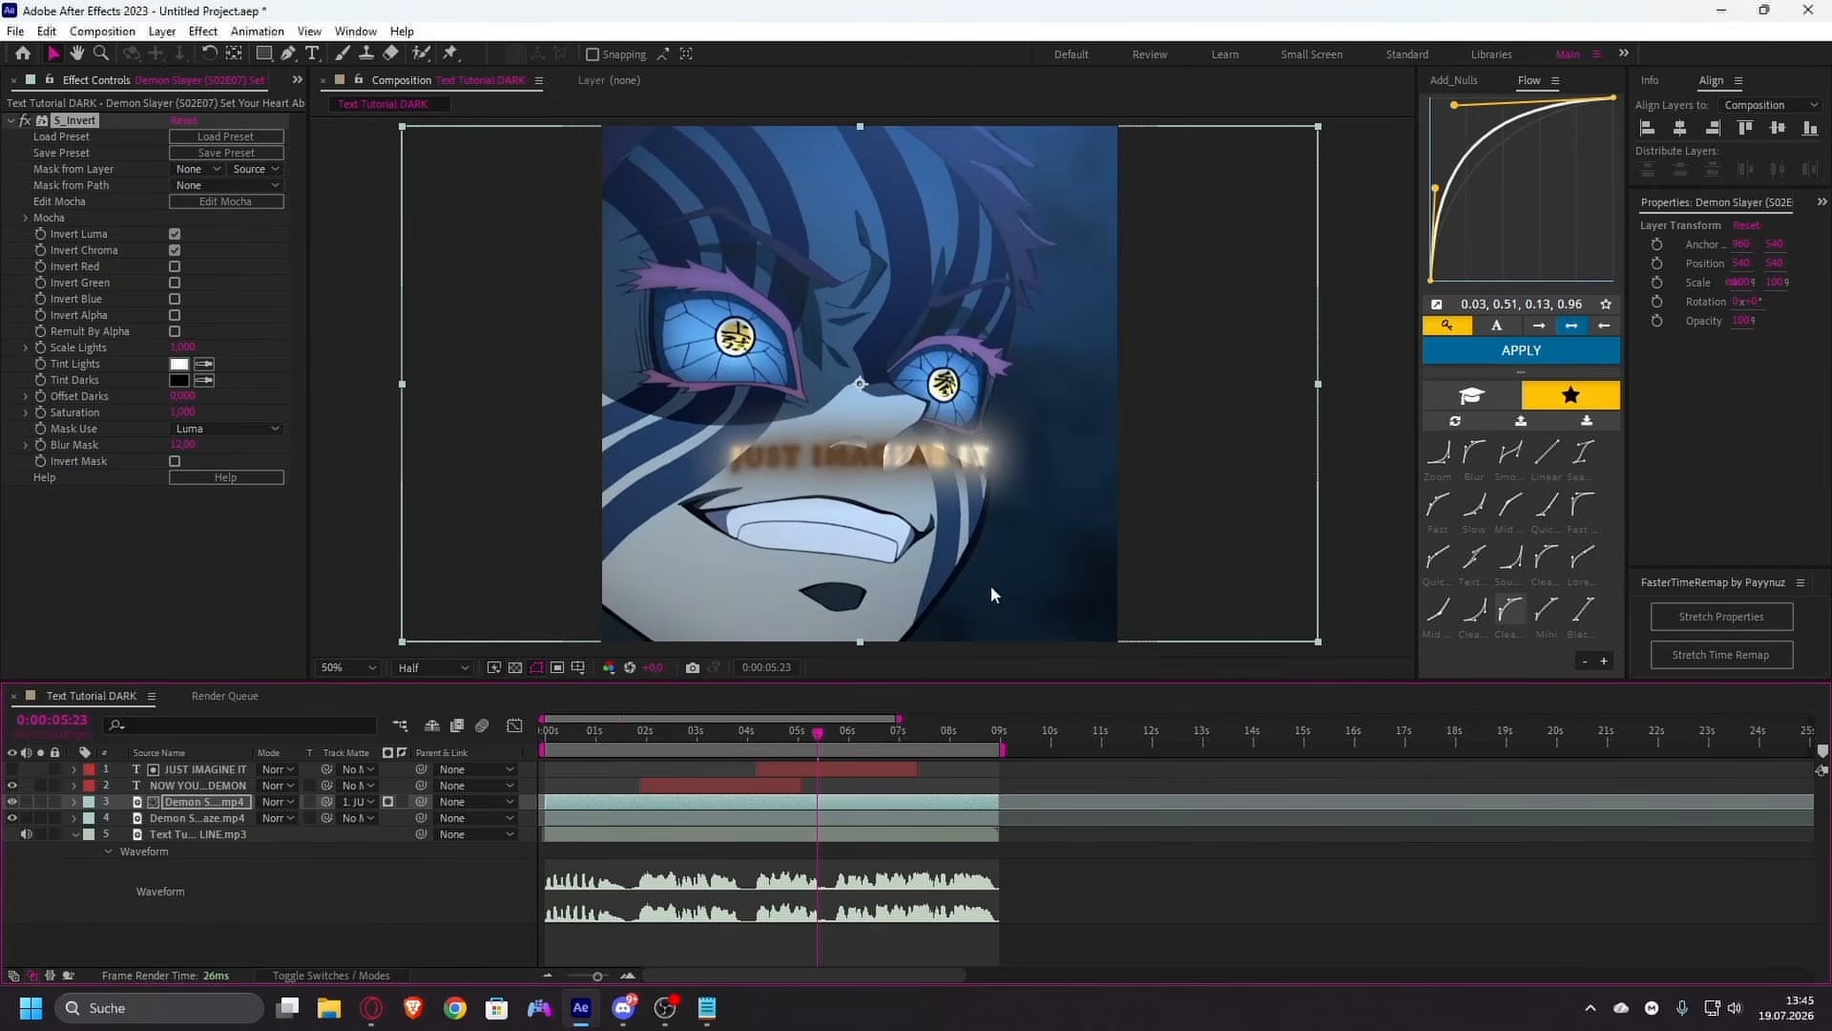
pyautogui.click(830, 733)
# - Delete the Deep Glow and first Drop Shadow effects from the "JUST IMAGINE IT" layer, keeping Drop Shadow 2
pyautogui.click(839, 767)
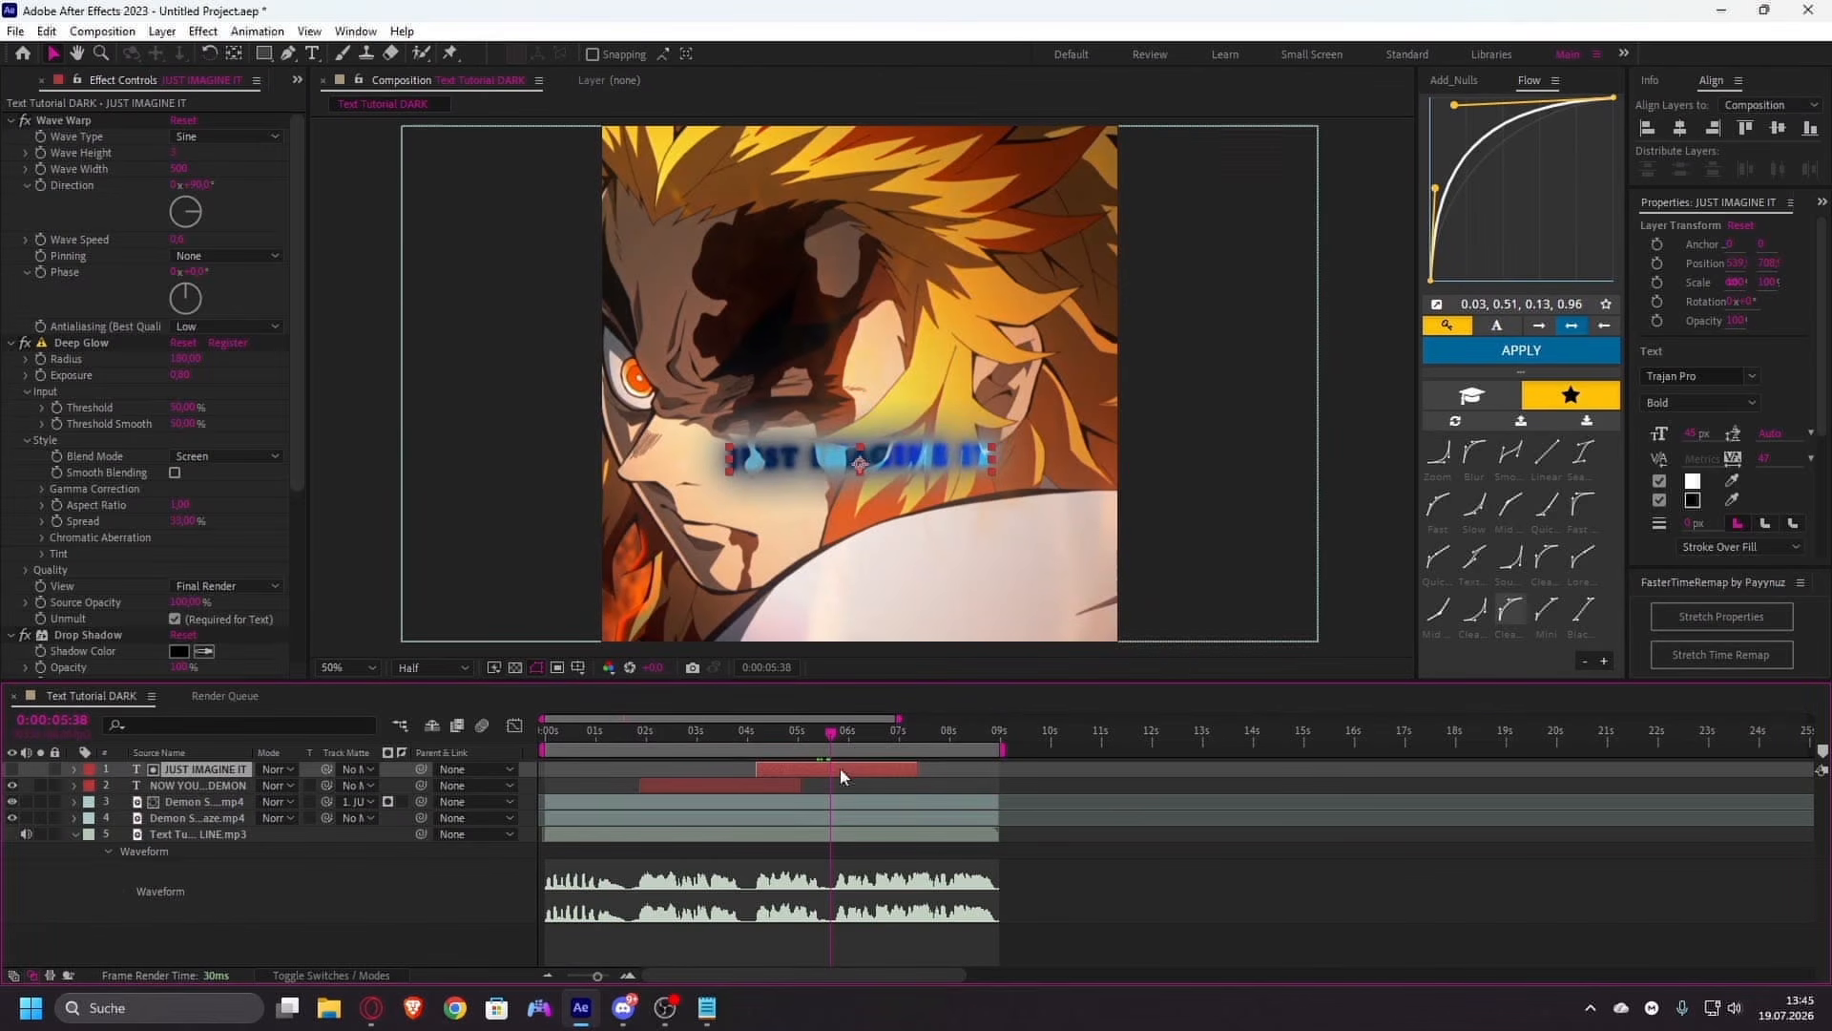
pyautogui.click(92, 345)
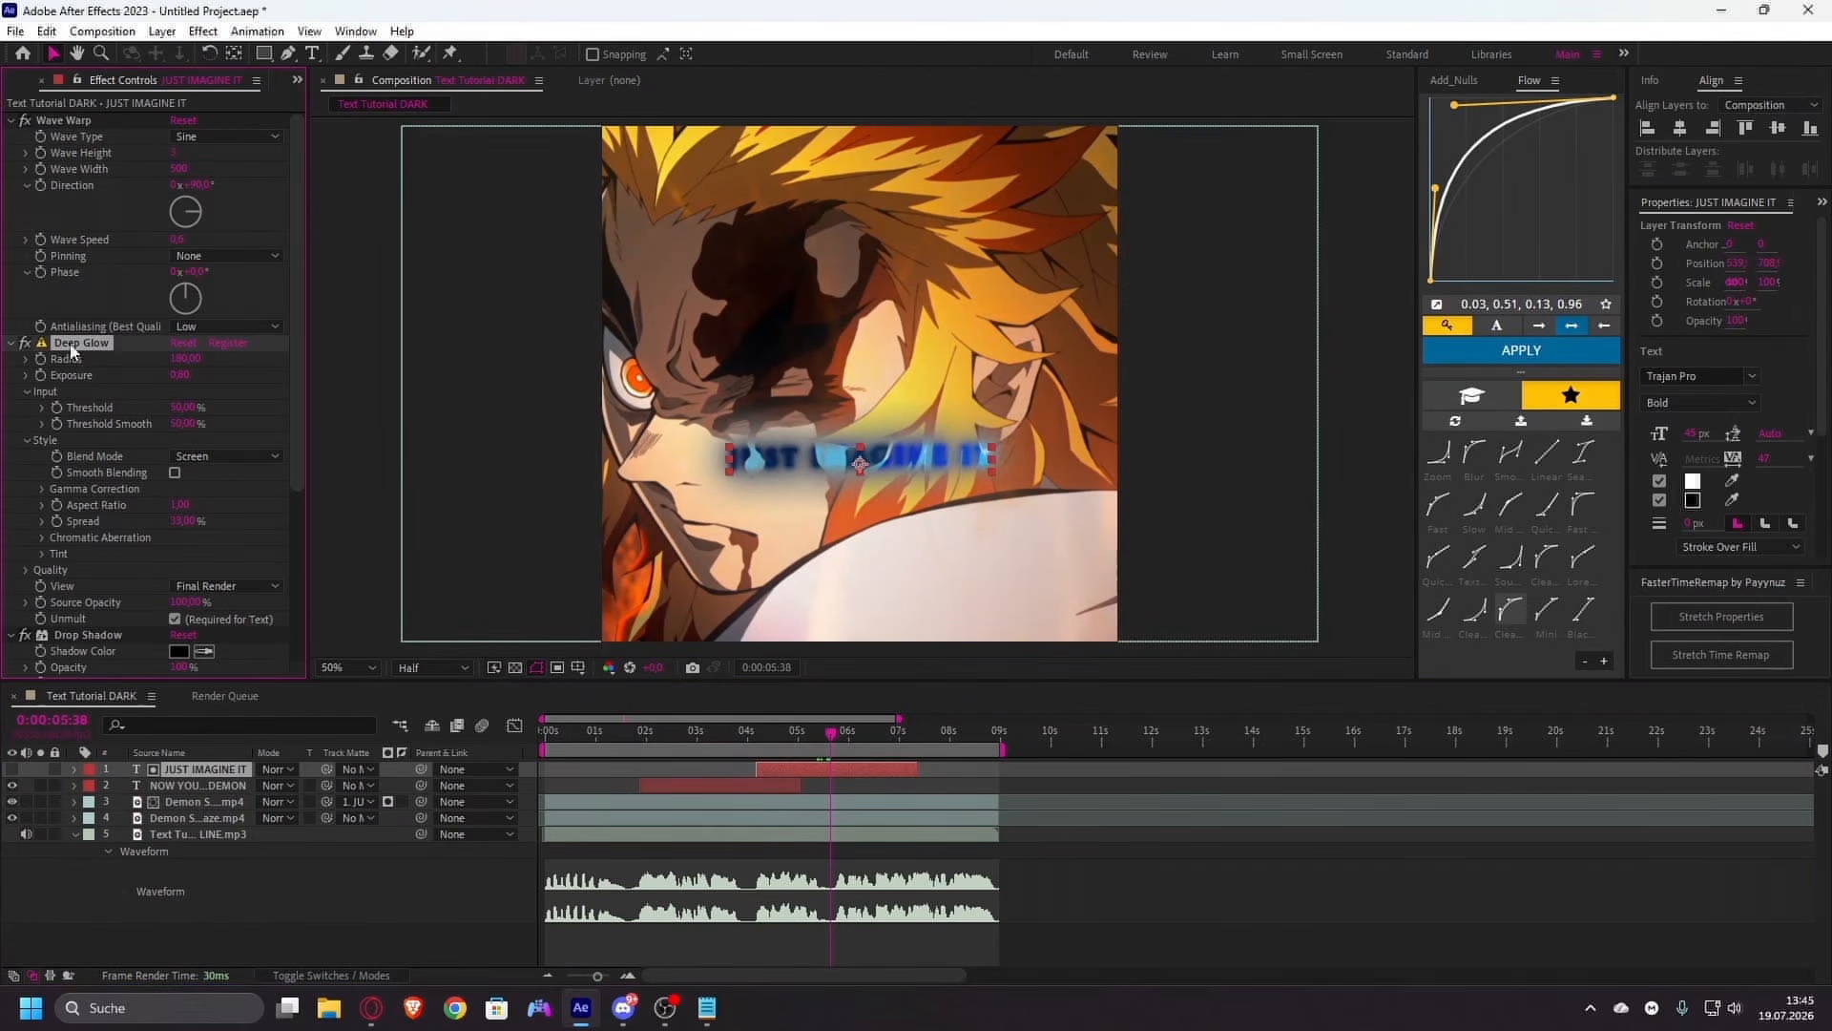
pyautogui.press('Delete')
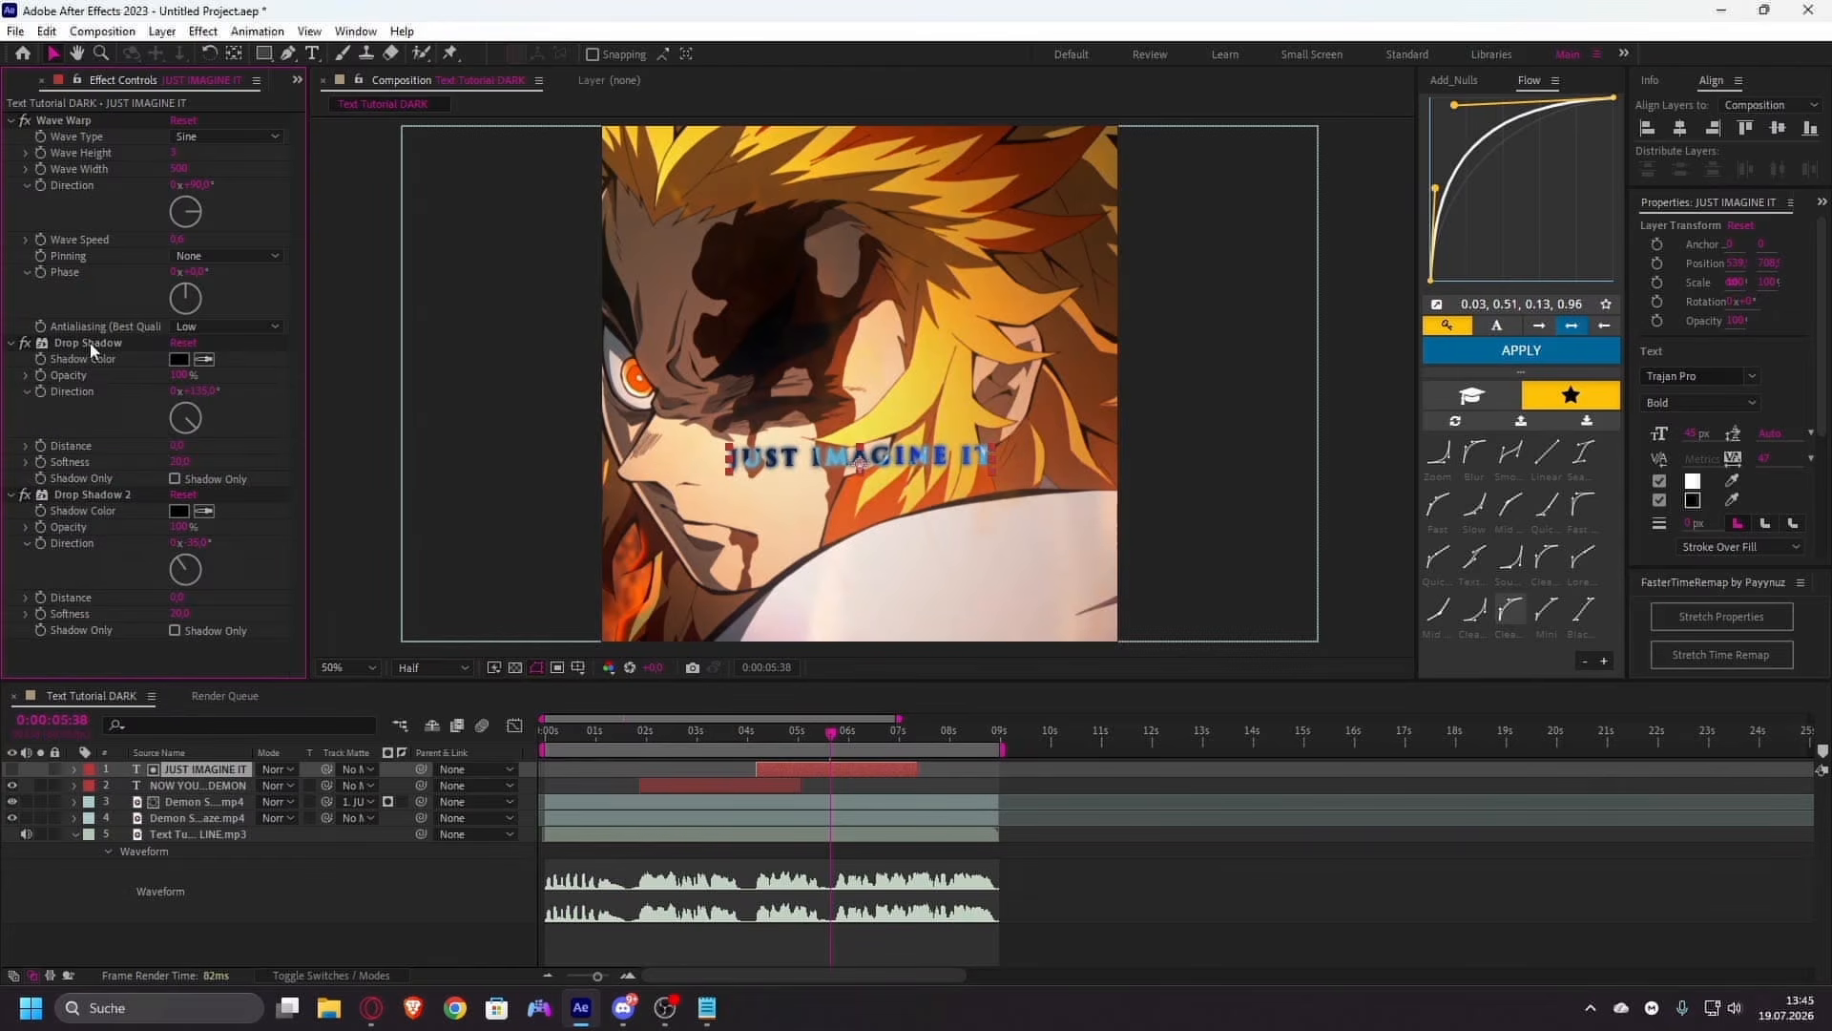
pyautogui.click(880, 782)
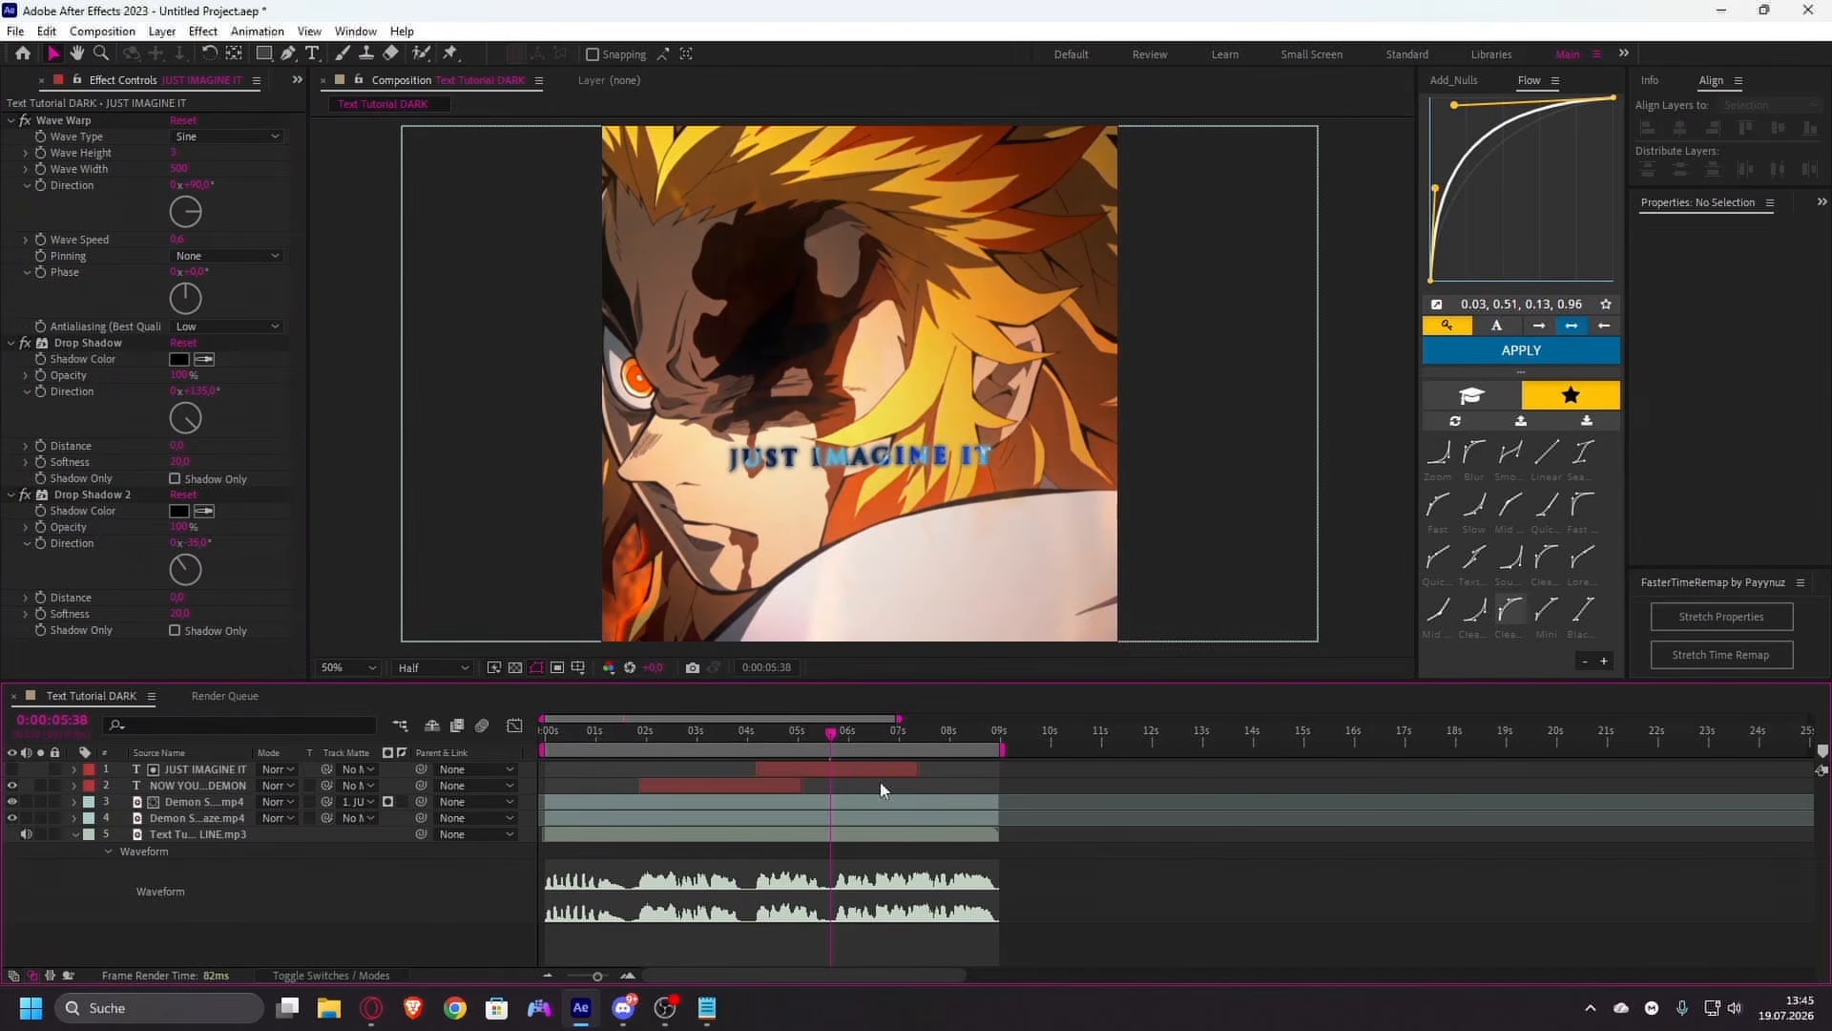
pyautogui.moveTo(842, 741)
pyautogui.mouseDown()
pyautogui.moveTo(864, 739)
pyautogui.moveTo(837, 741)
pyautogui.mouseUp()
pyautogui.click(82, 344)
pyautogui.press('Delete')
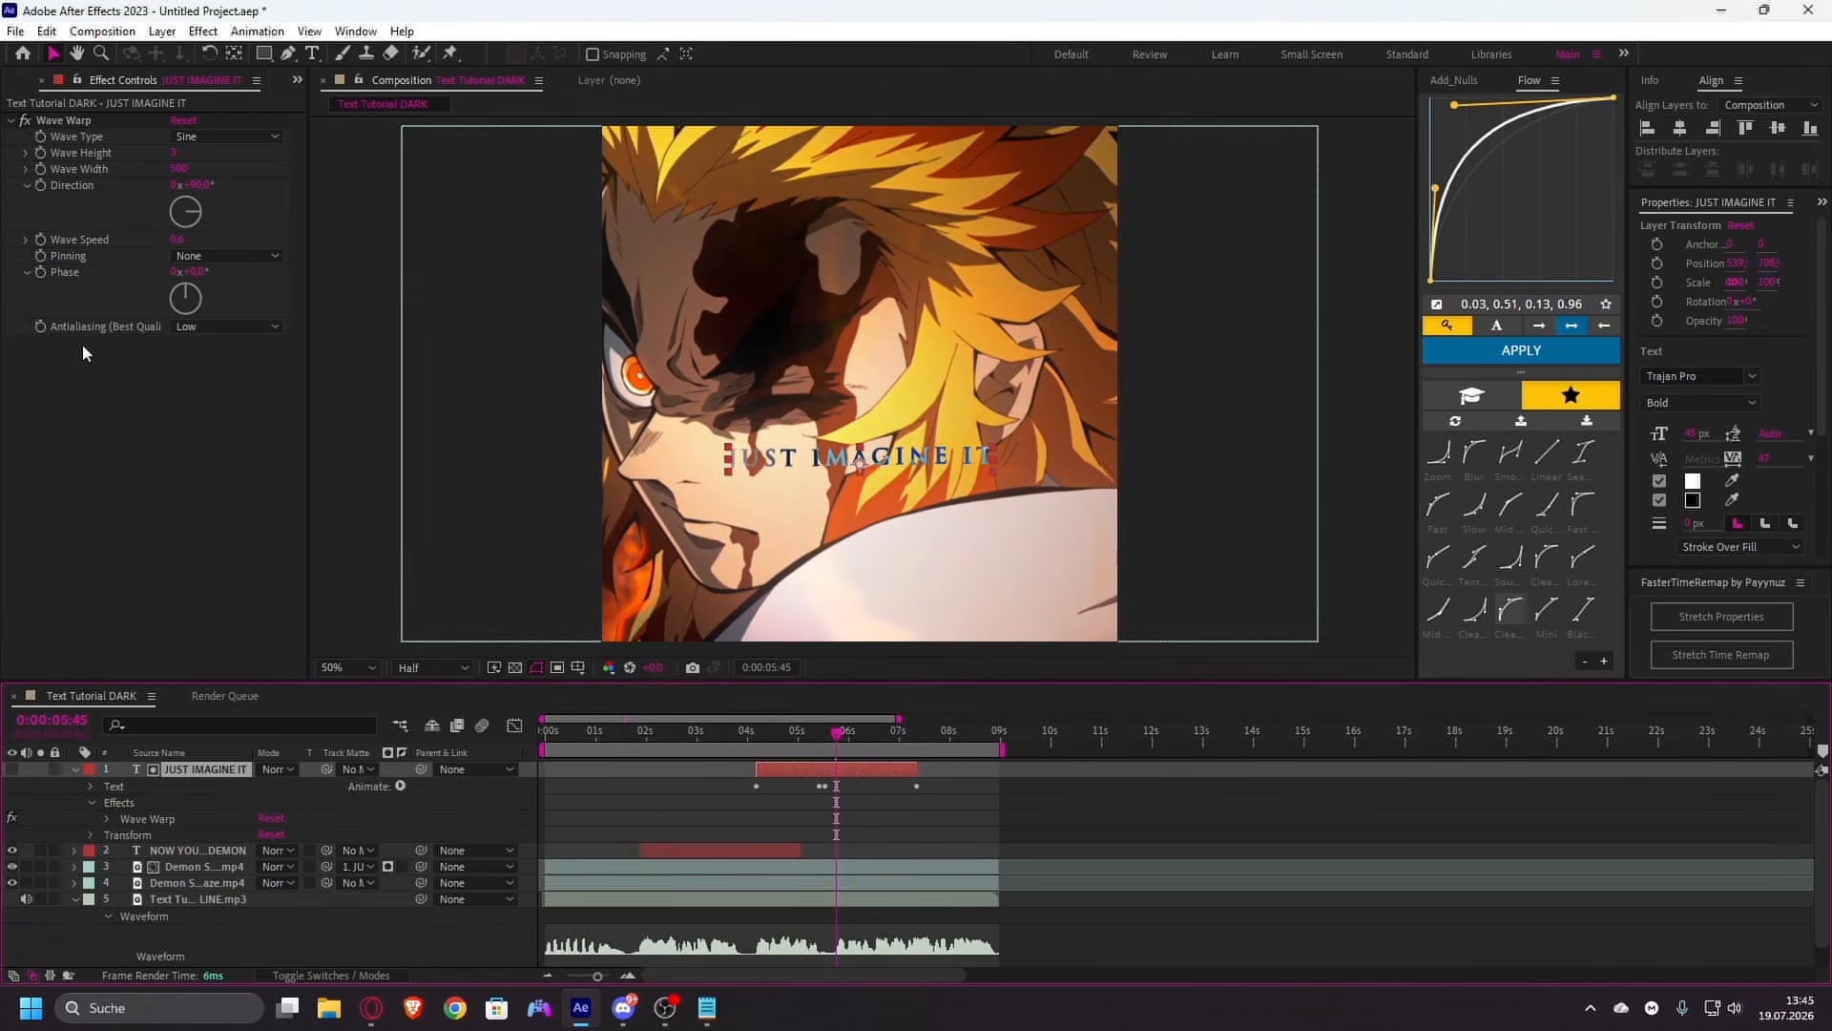
pyautogui.hotkey('ctrl', 'z')
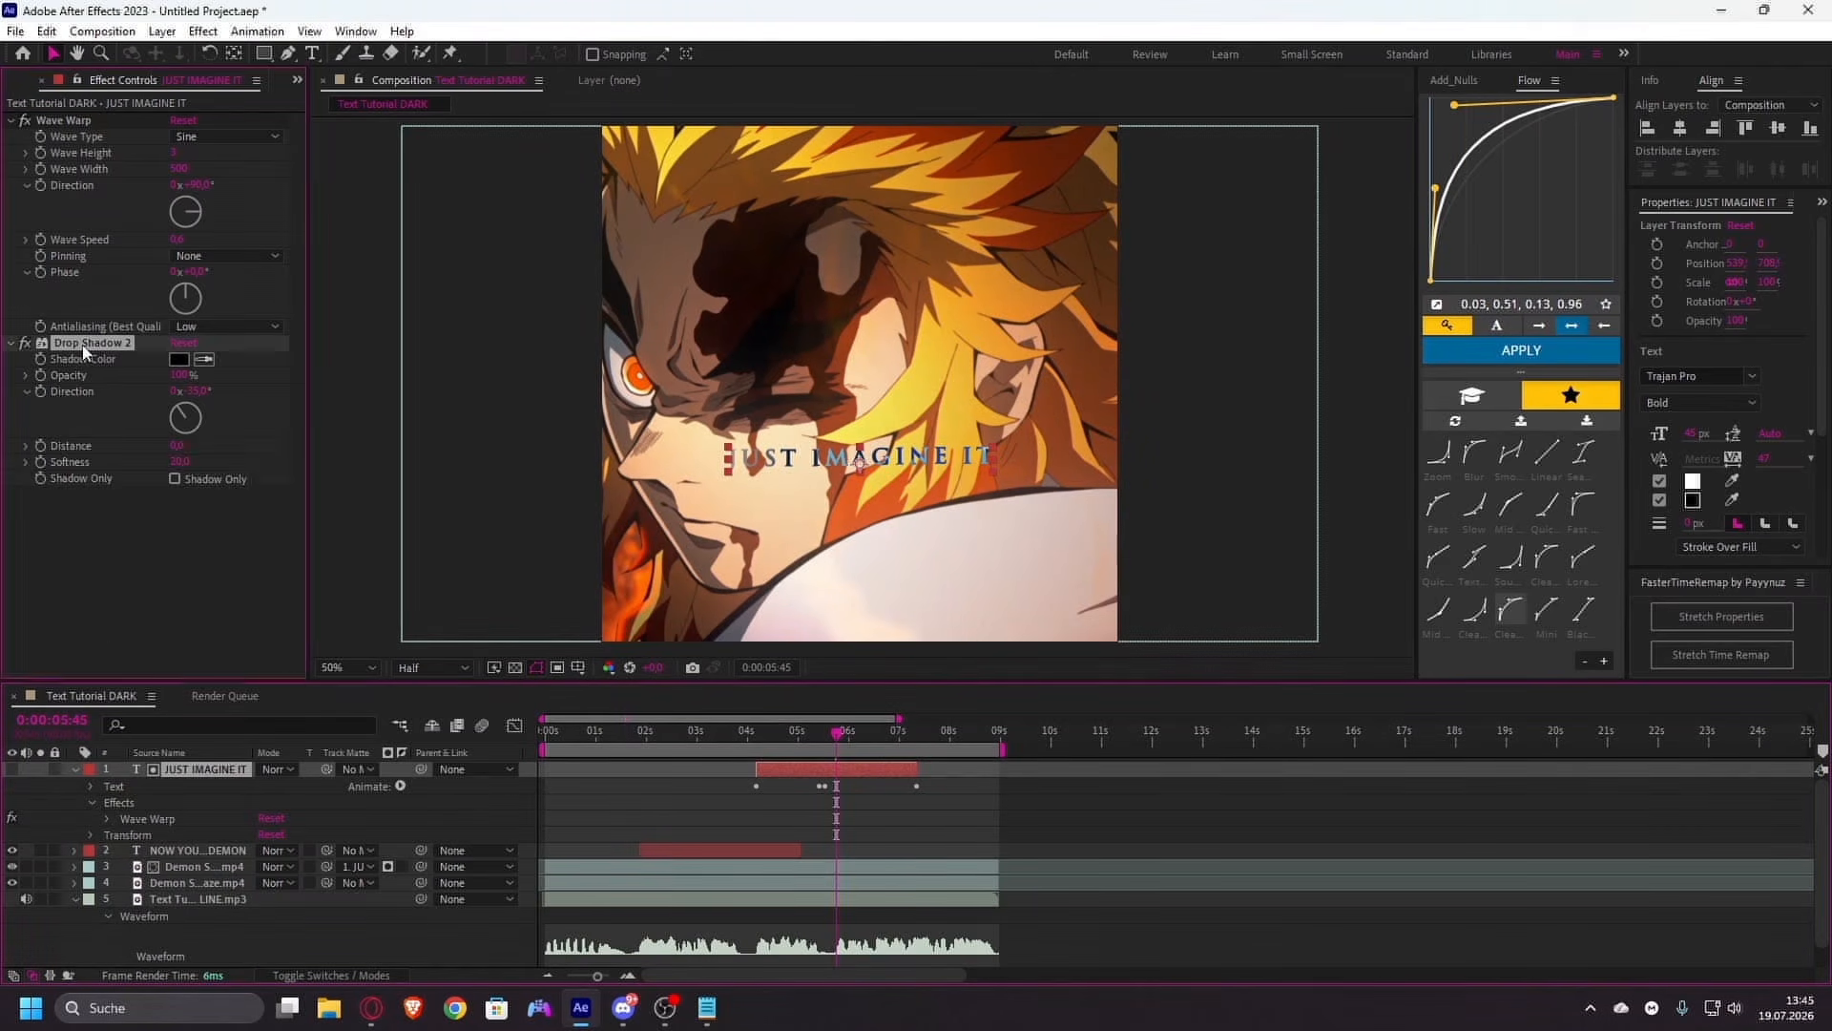
# - Show the "JUST IMAGINE IT" layer's keyframes, scrub through the inverted caption and select the layer
pyautogui.click(873, 820)
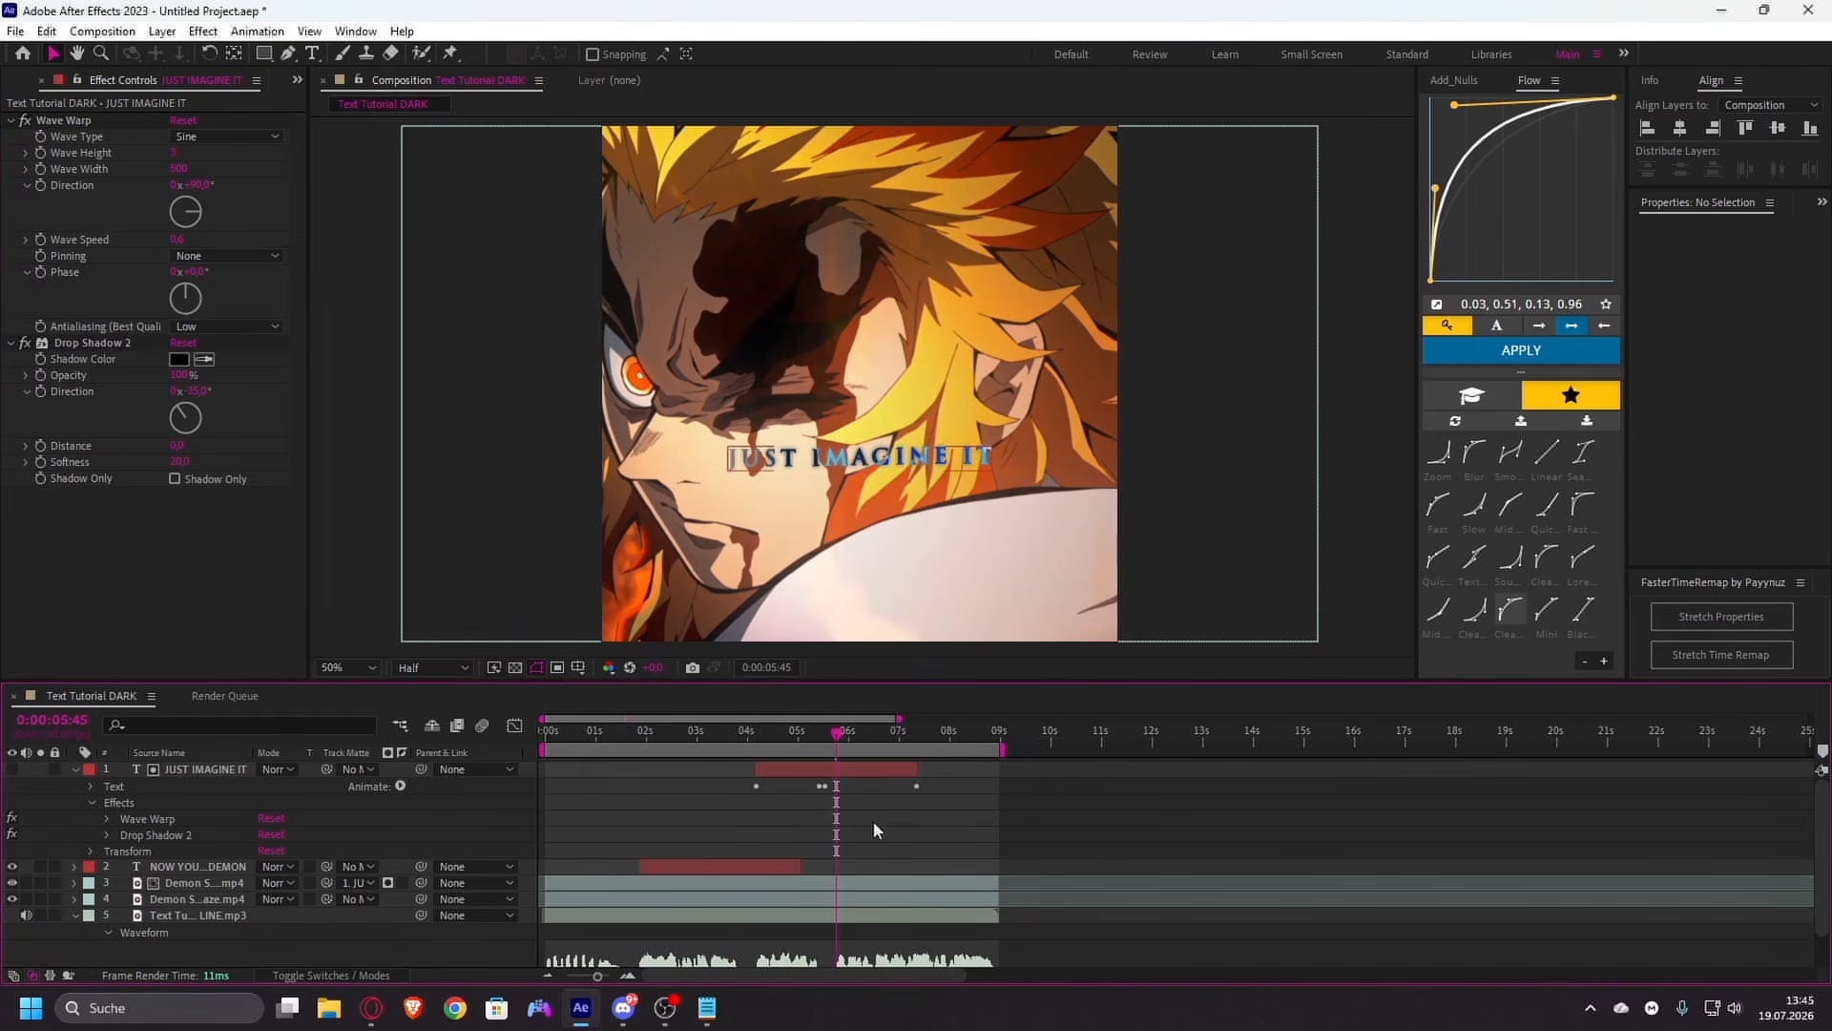
pyautogui.press('u')
pyautogui.click(893, 817)
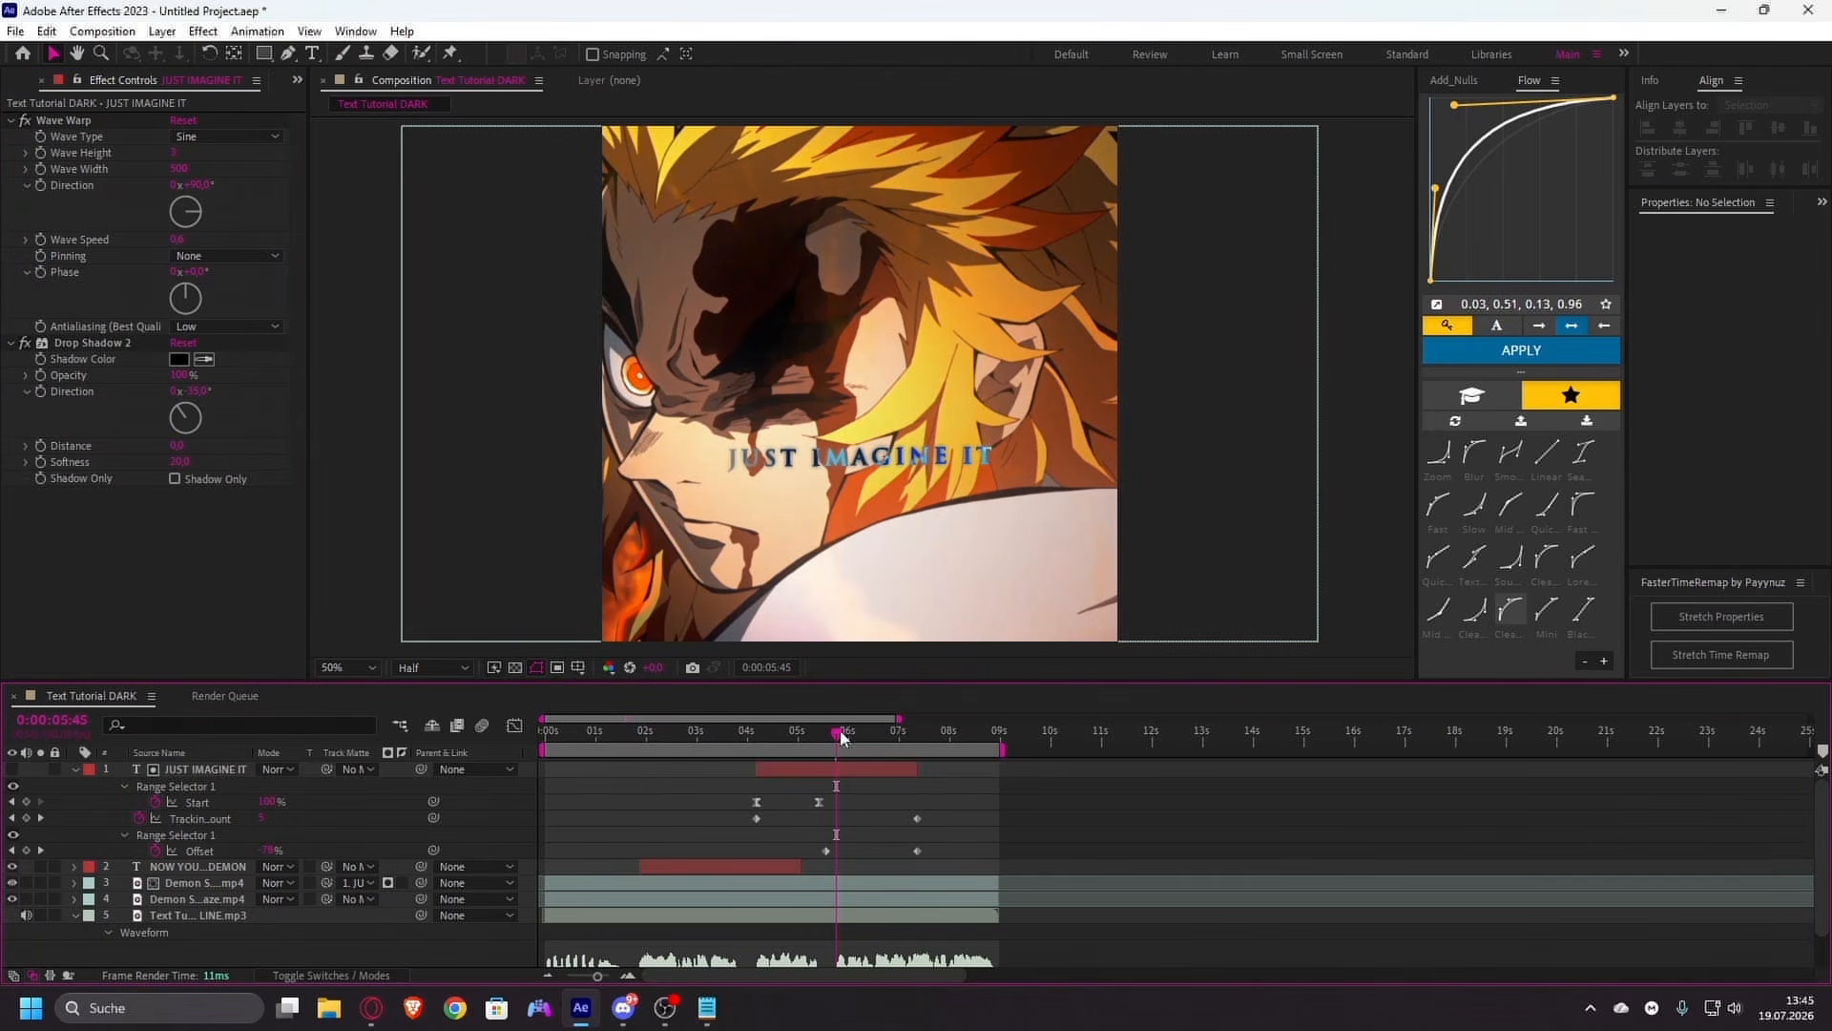
pyautogui.moveTo(844, 739); pyautogui.dragTo(830, 742)
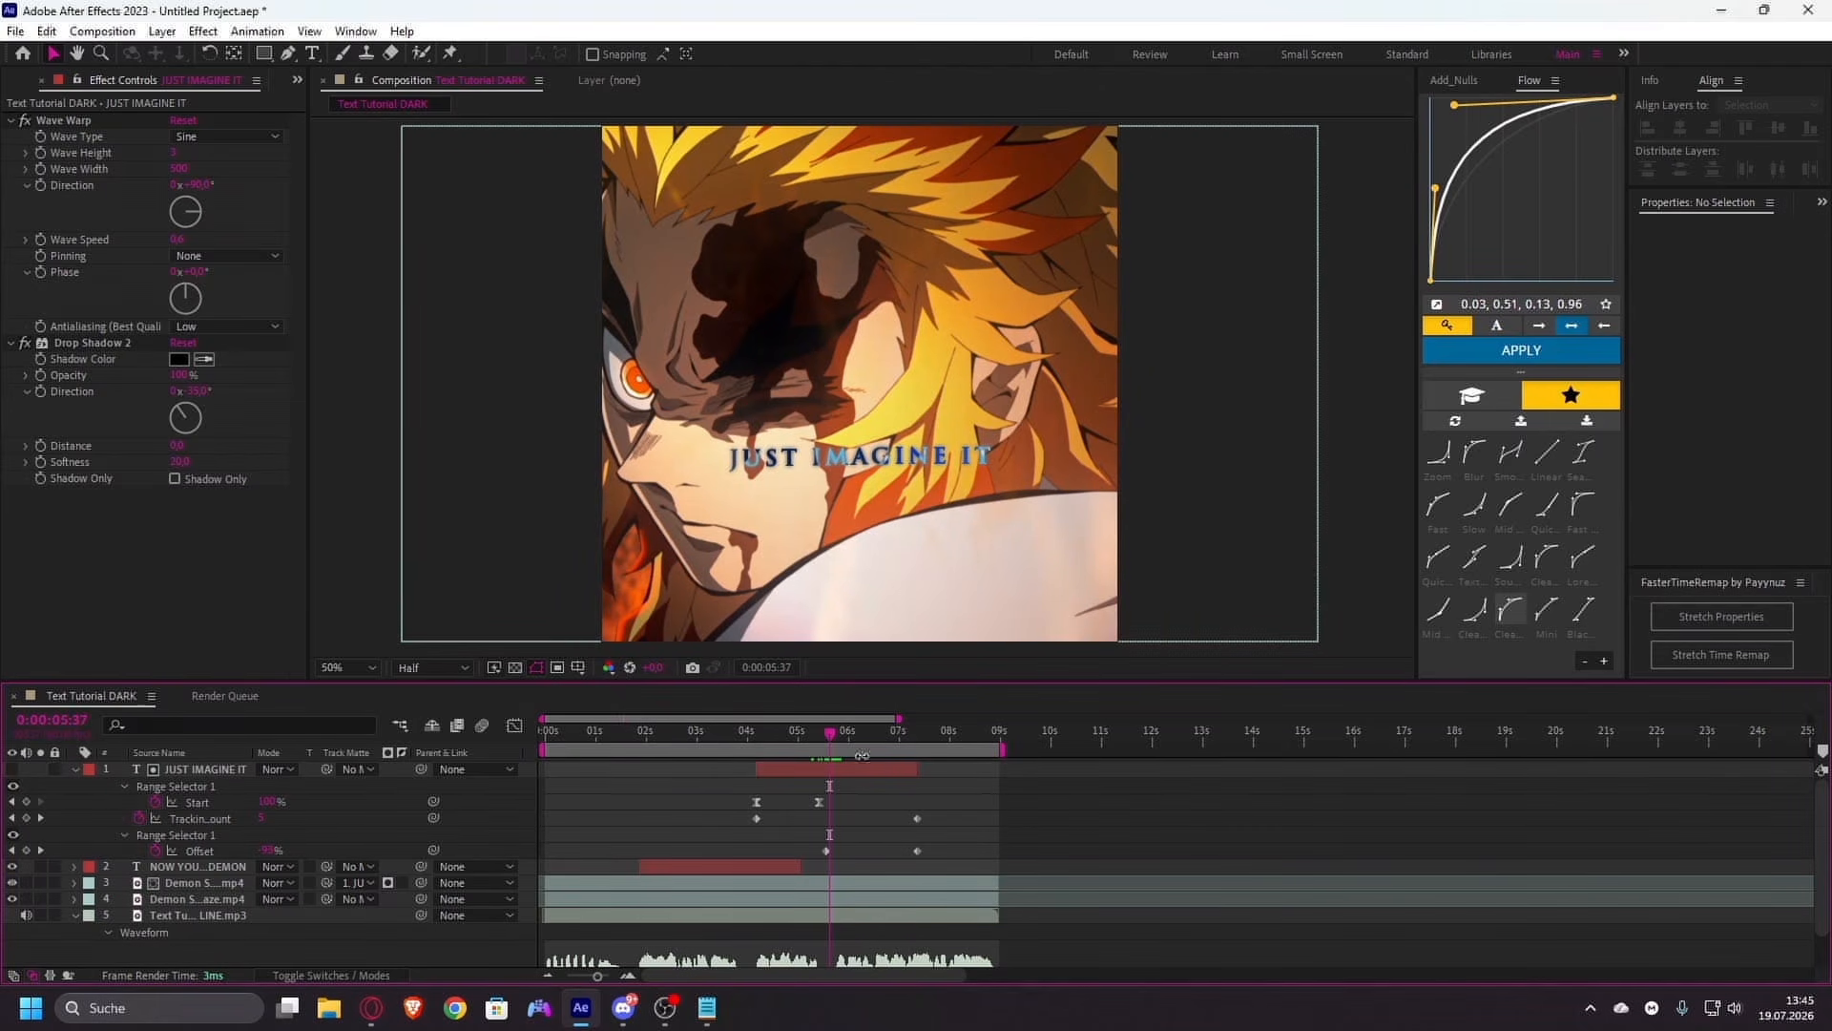
pyautogui.moveTo(826, 737); pyautogui.dragTo(822, 776)
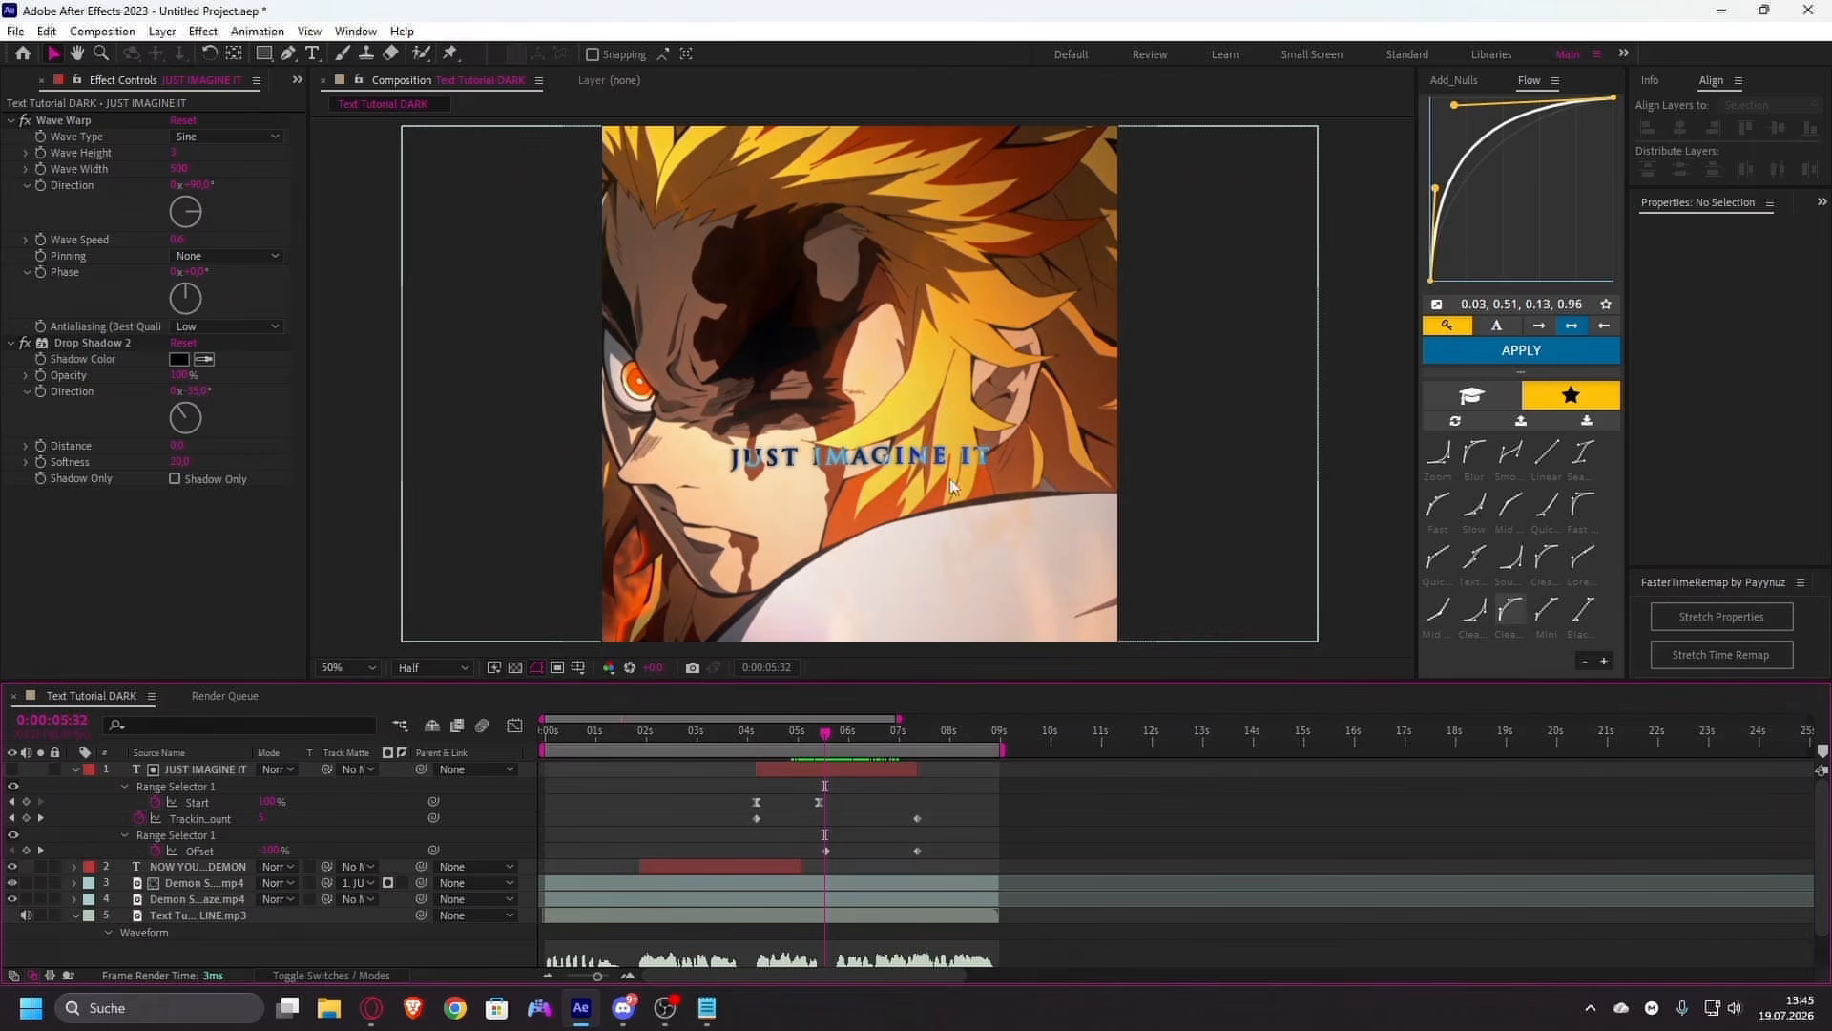
pyautogui.click(834, 770)
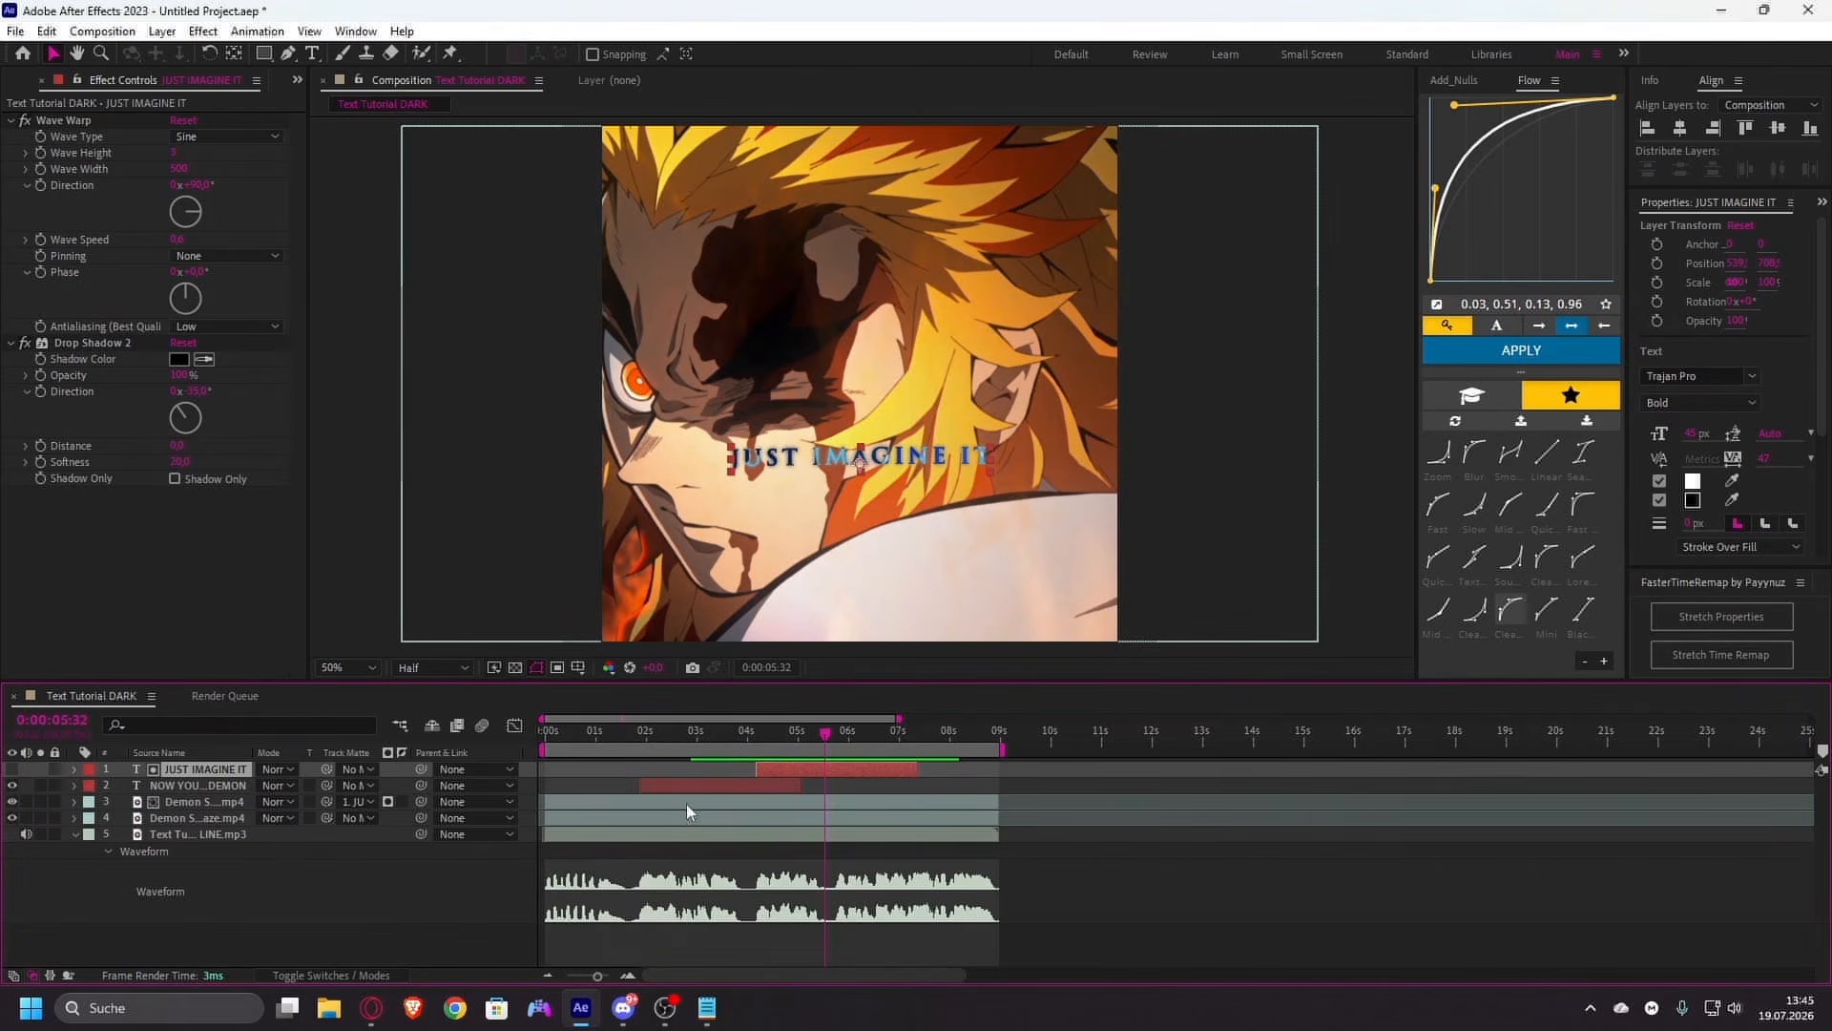
# - Delete the inverted Demon Slayer clip copy and scrub through the plain "JUST IMAGINE IT" caption
pyautogui.click(716, 800)
pyautogui.press('Delete')
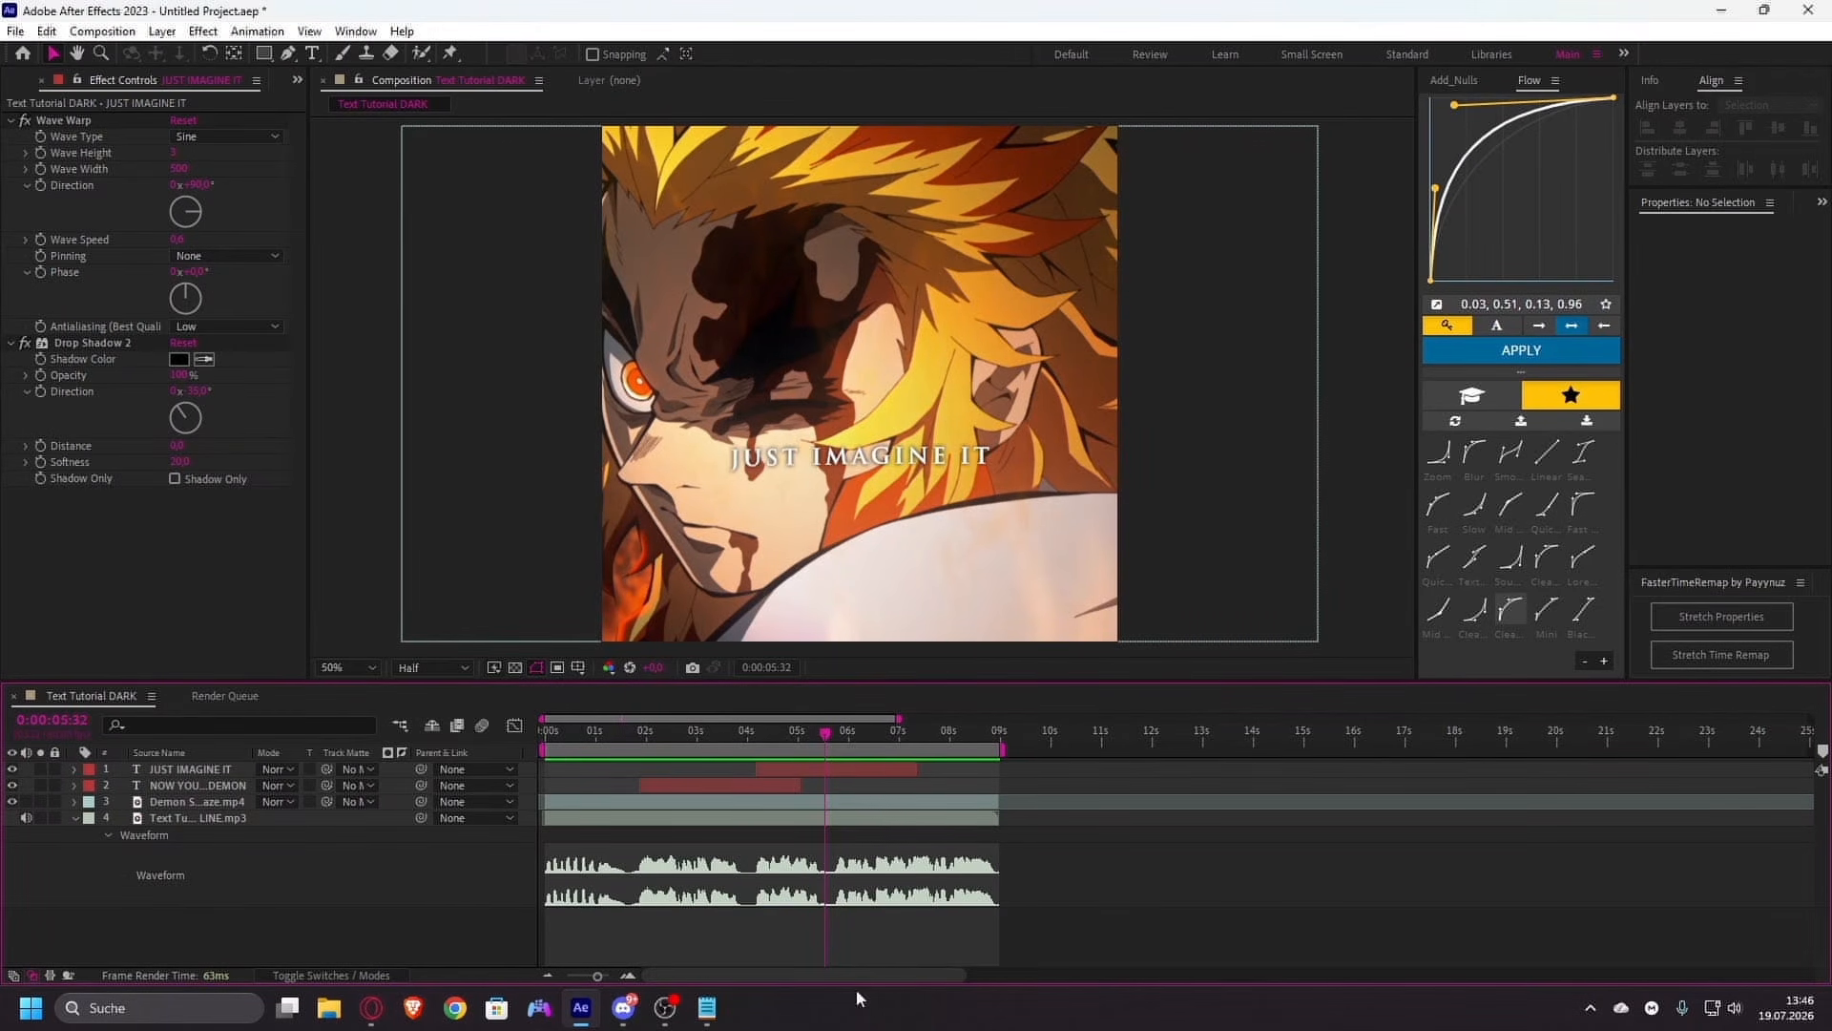
pyautogui.moveTo(716, 730); pyautogui.dragTo(844, 748)
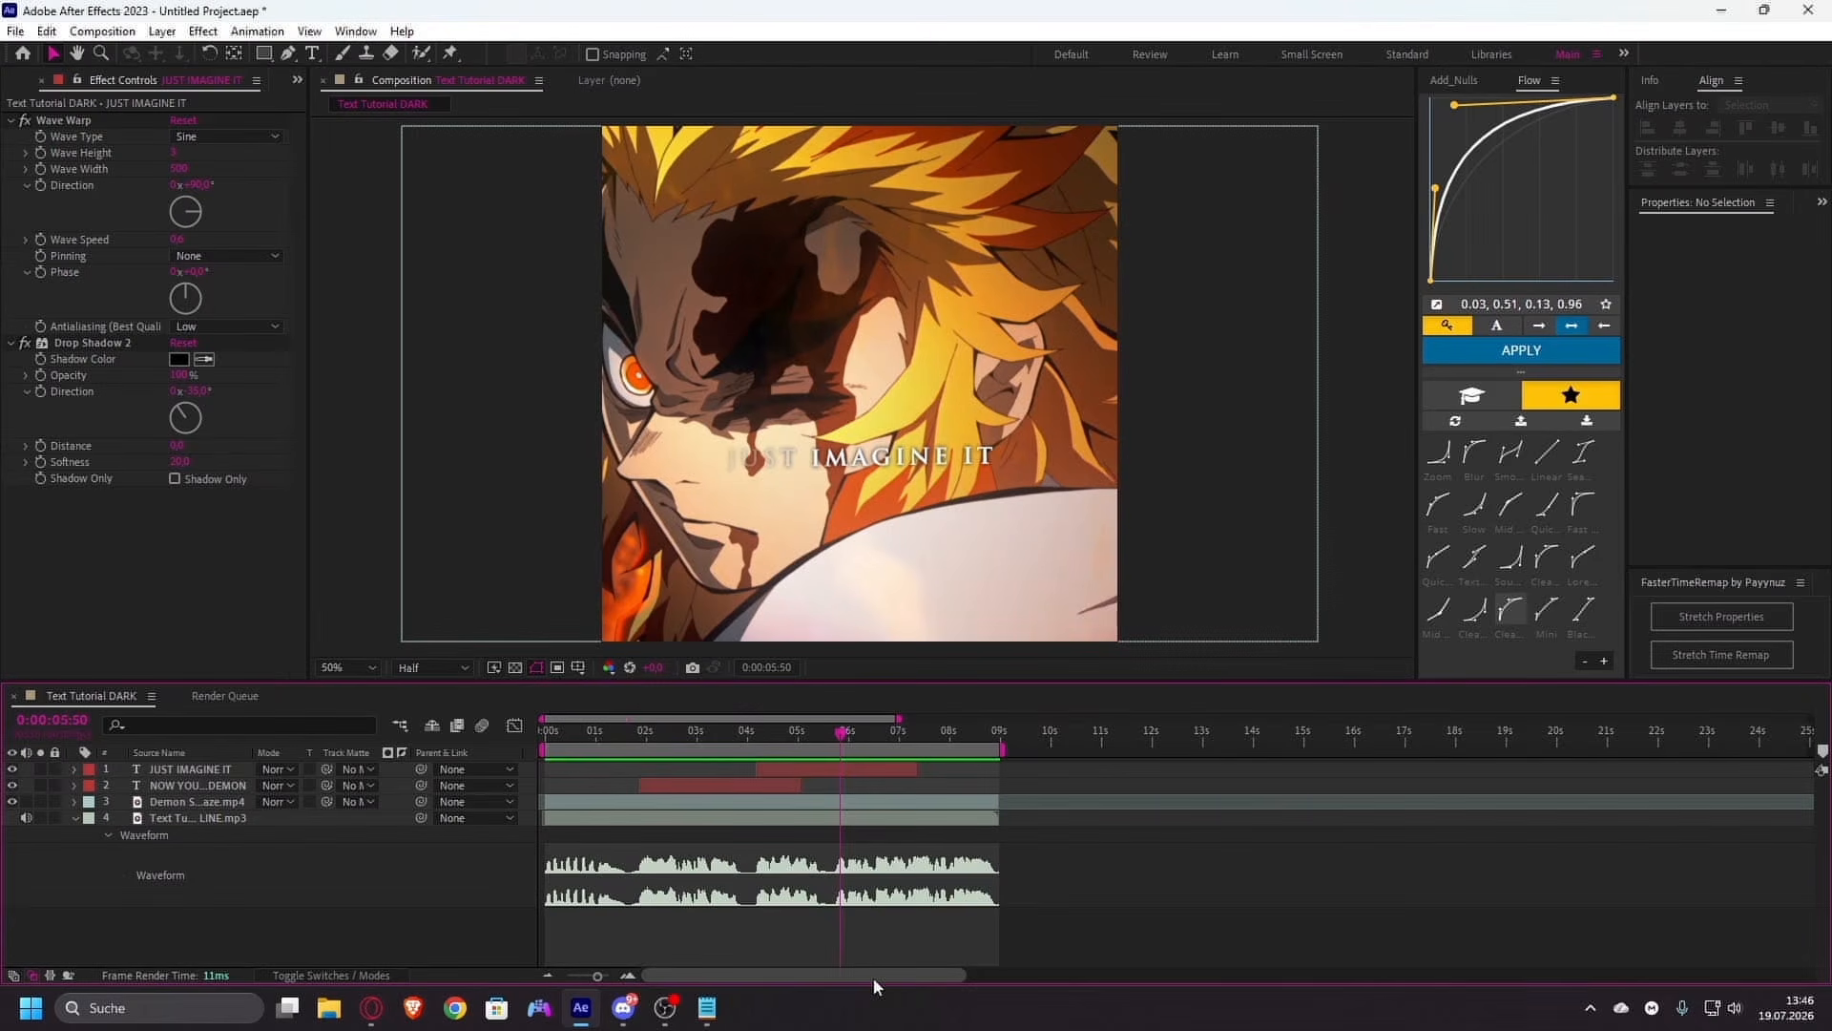
pyautogui.moveTo(872, 977); pyautogui.dragTo(857, 977)
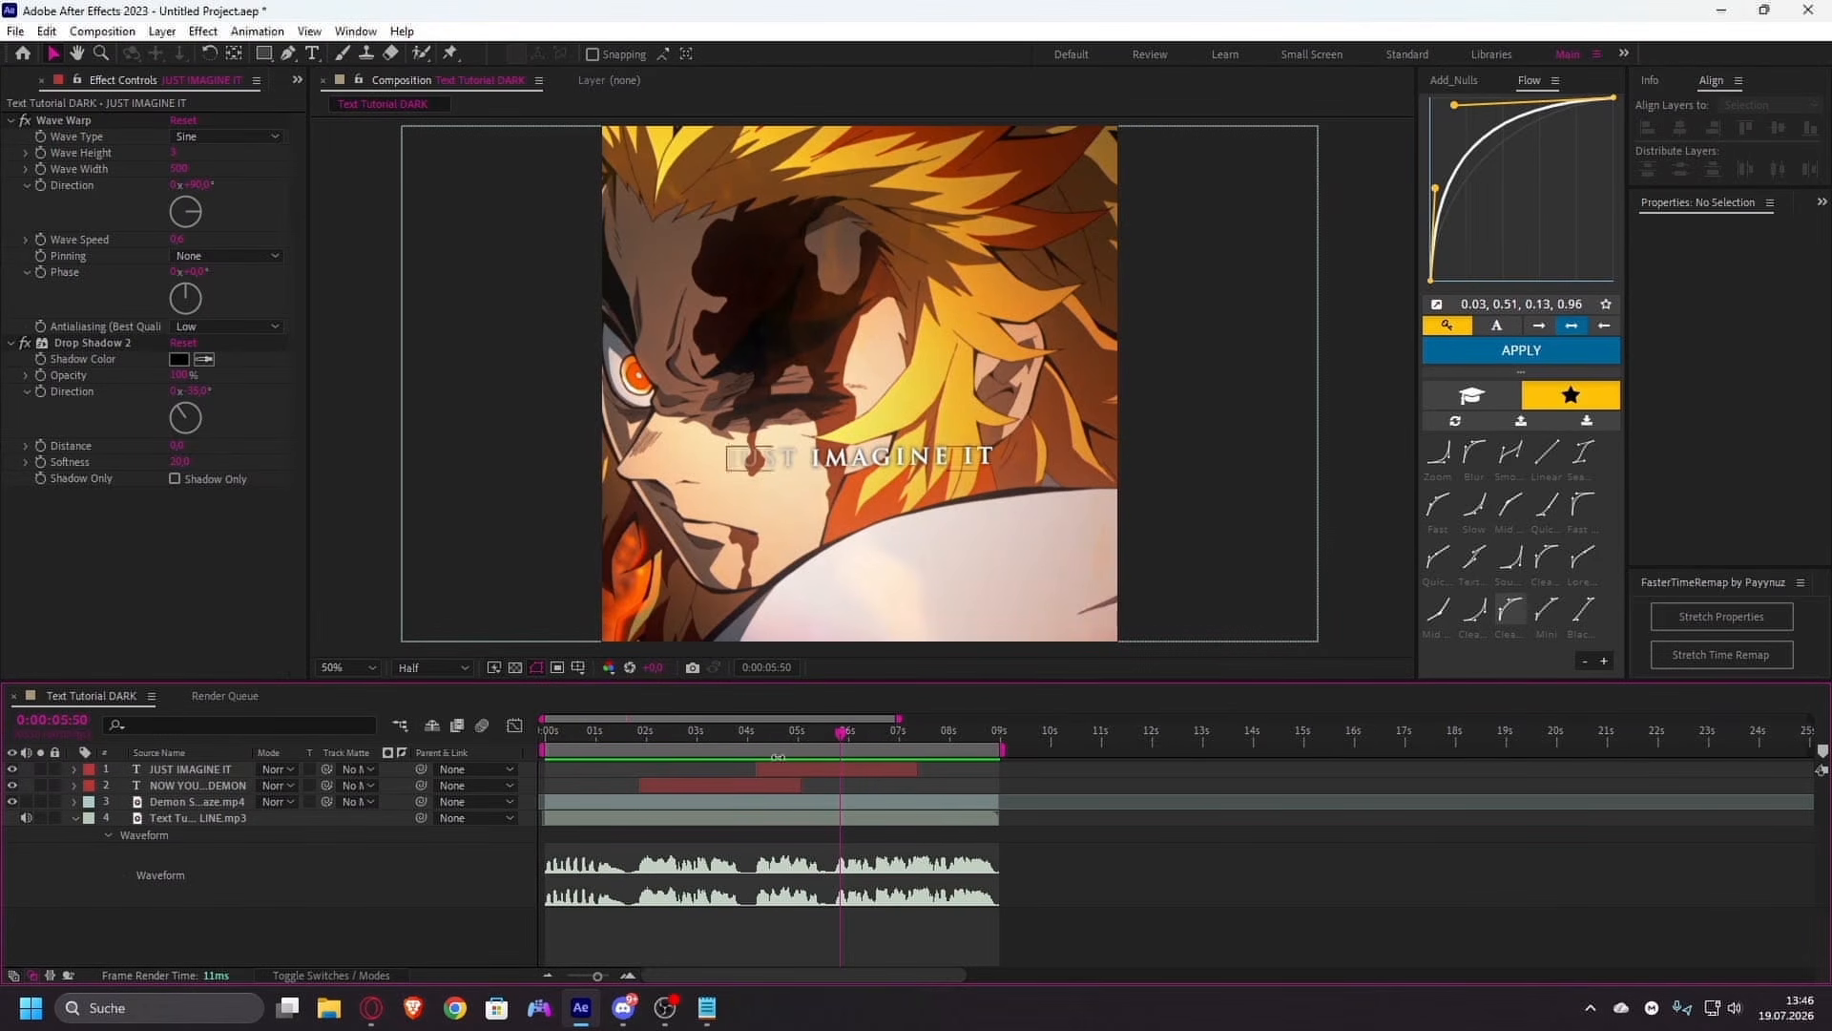
pyautogui.moveTo(777, 731); pyautogui.dragTo(829, 760)
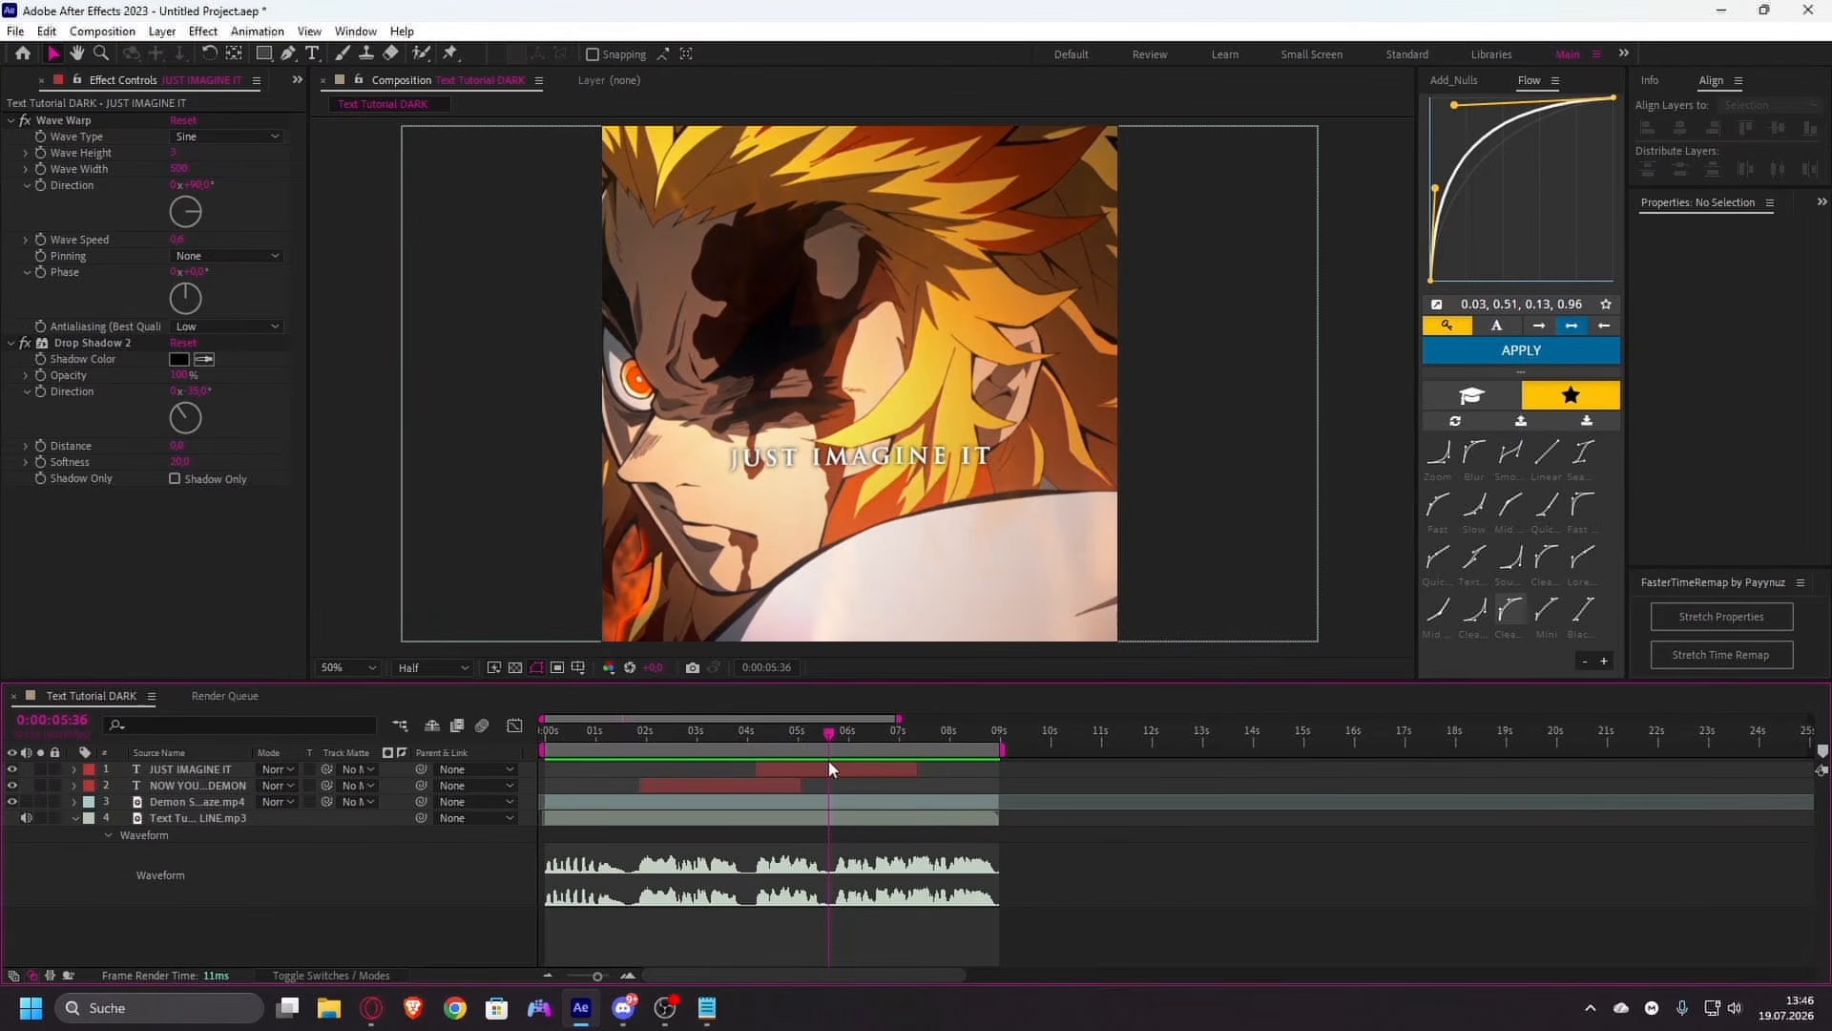
# - Show the "JUST IMAGINE IT" layer's keyframes, go to a frame with the full caption and shorten its text to "JUST"
pyautogui.click(827, 769)
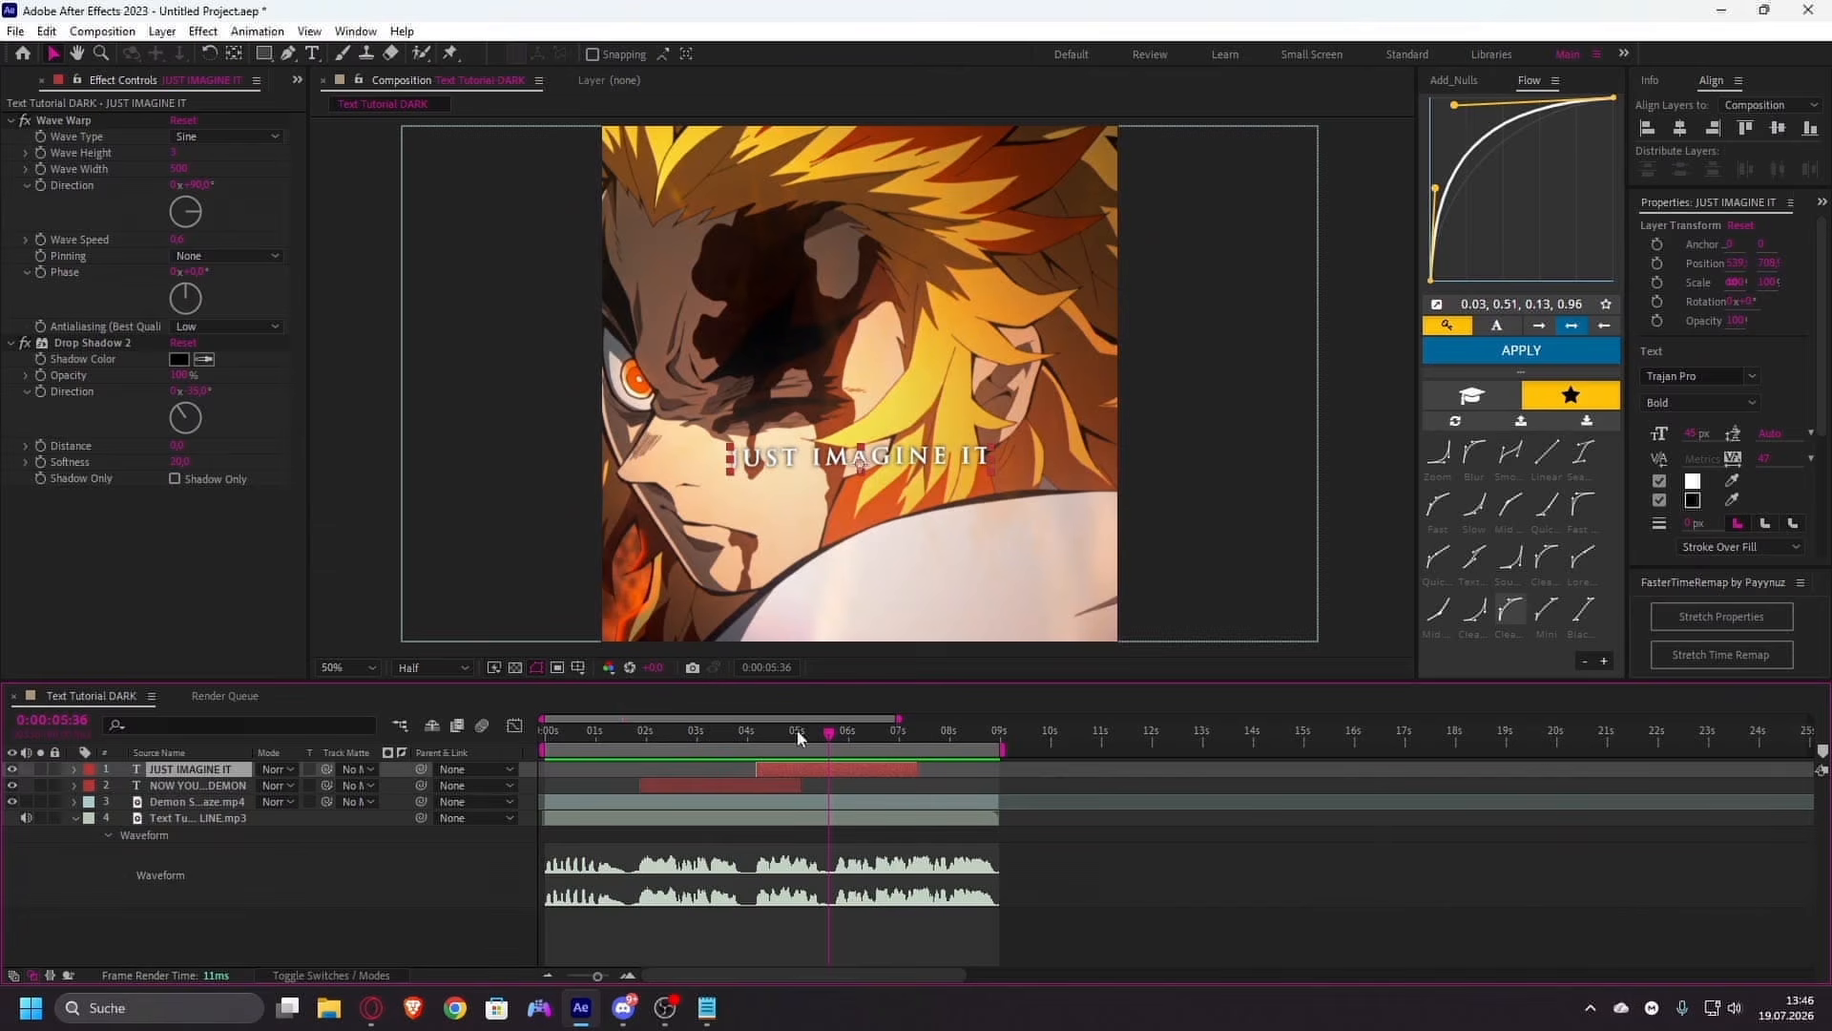
pyautogui.press('u')
pyautogui.scroll(2, 821, 773)
pyautogui.moveTo(829, 740); pyautogui.dragTo(816, 803)
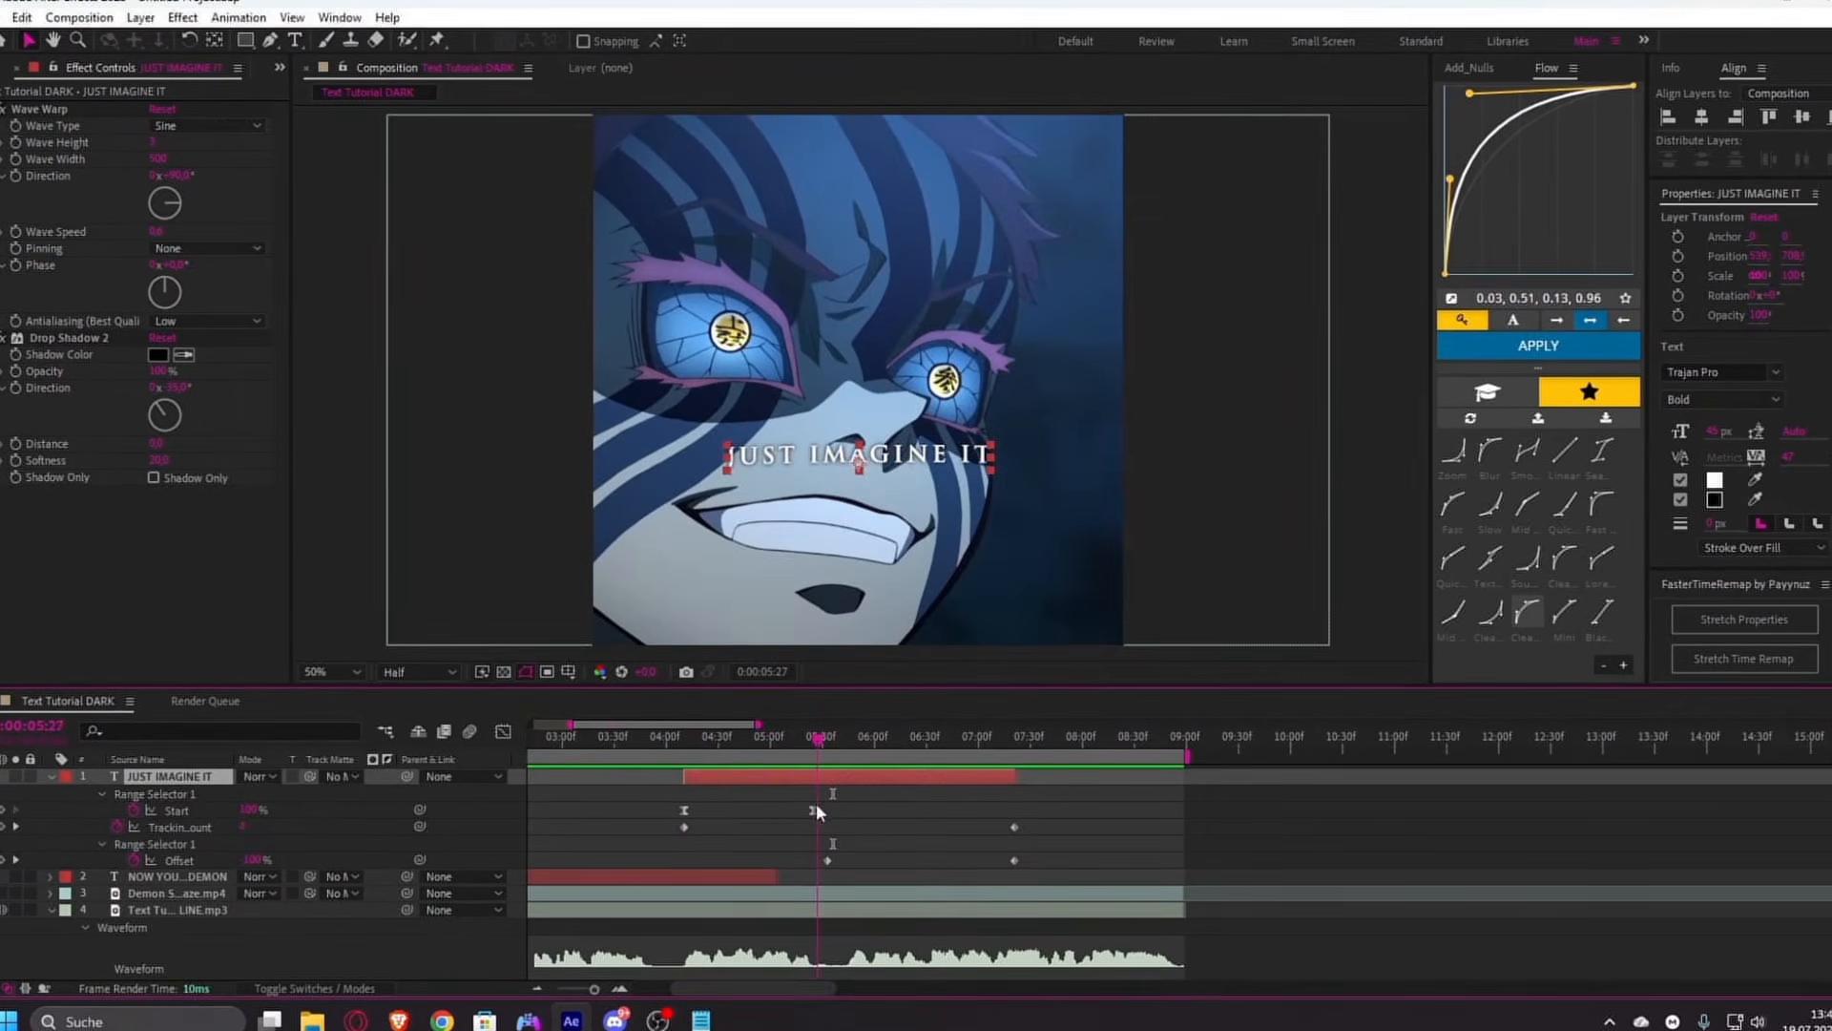
pyautogui.click(290, 37)
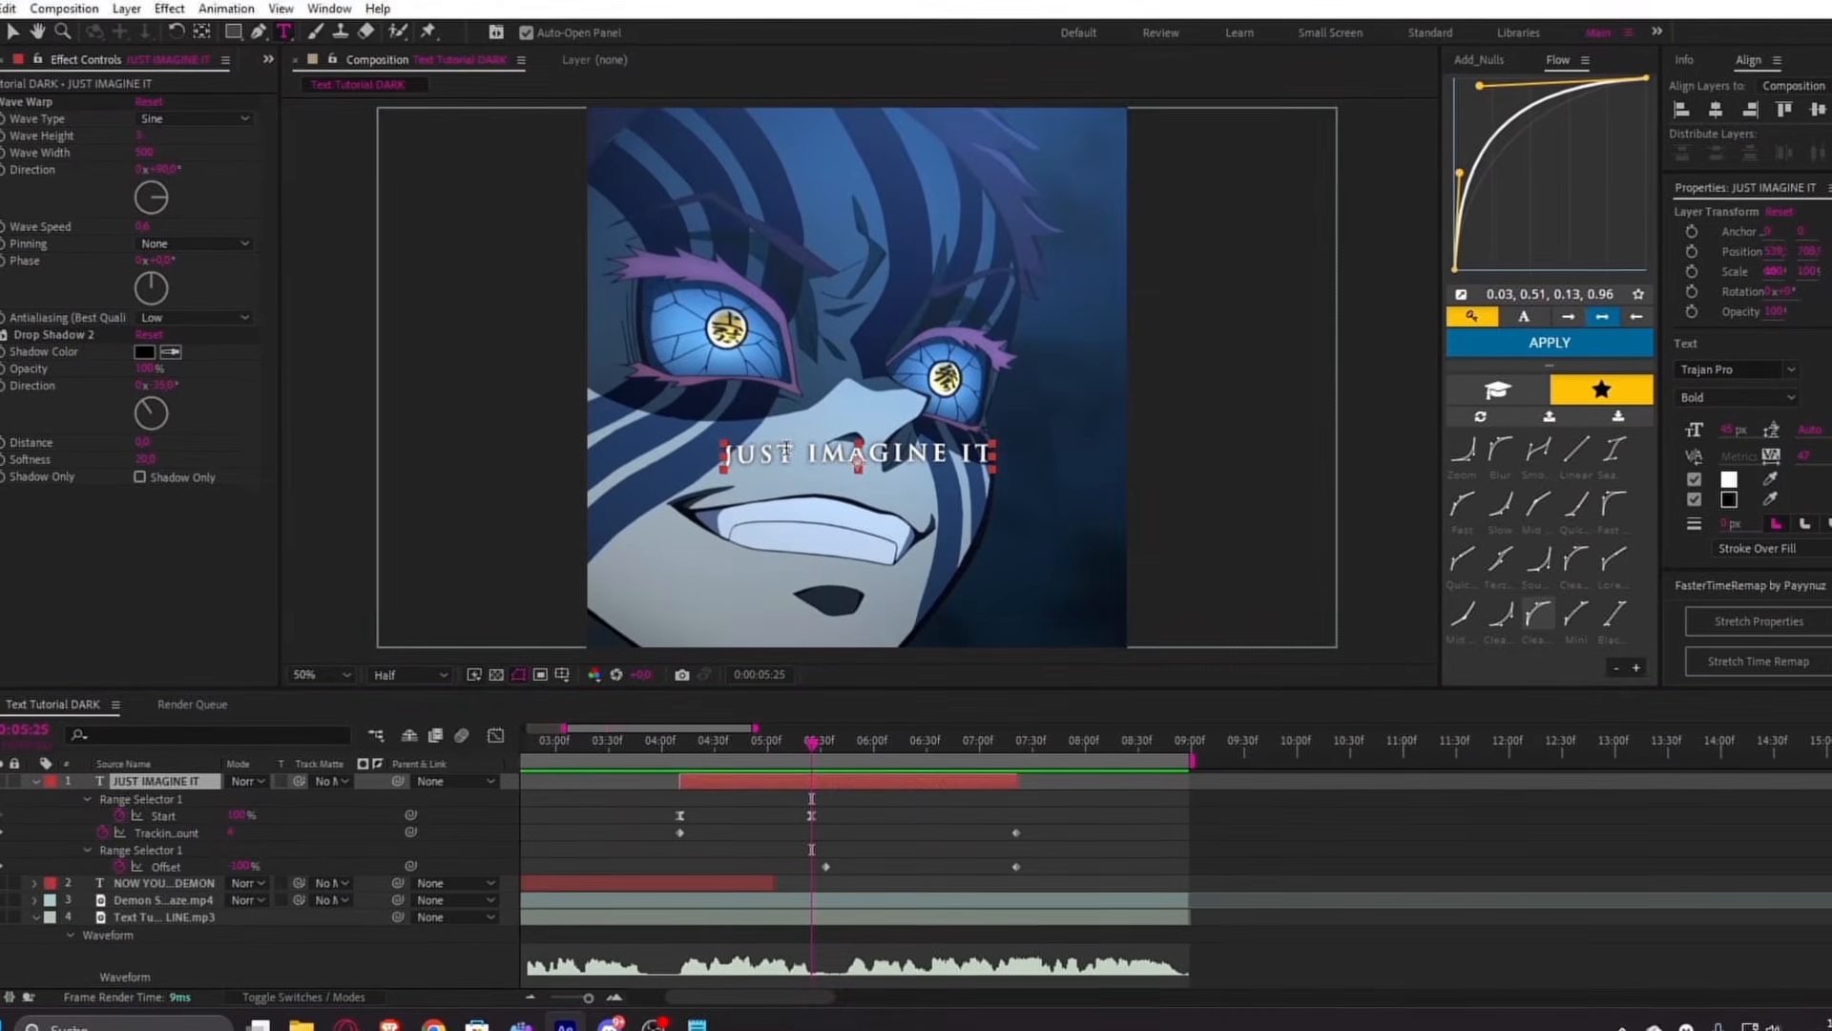
pyautogui.moveTo(796, 457); pyautogui.dragTo(1019, 465)
pyautogui.press('BackSpace')
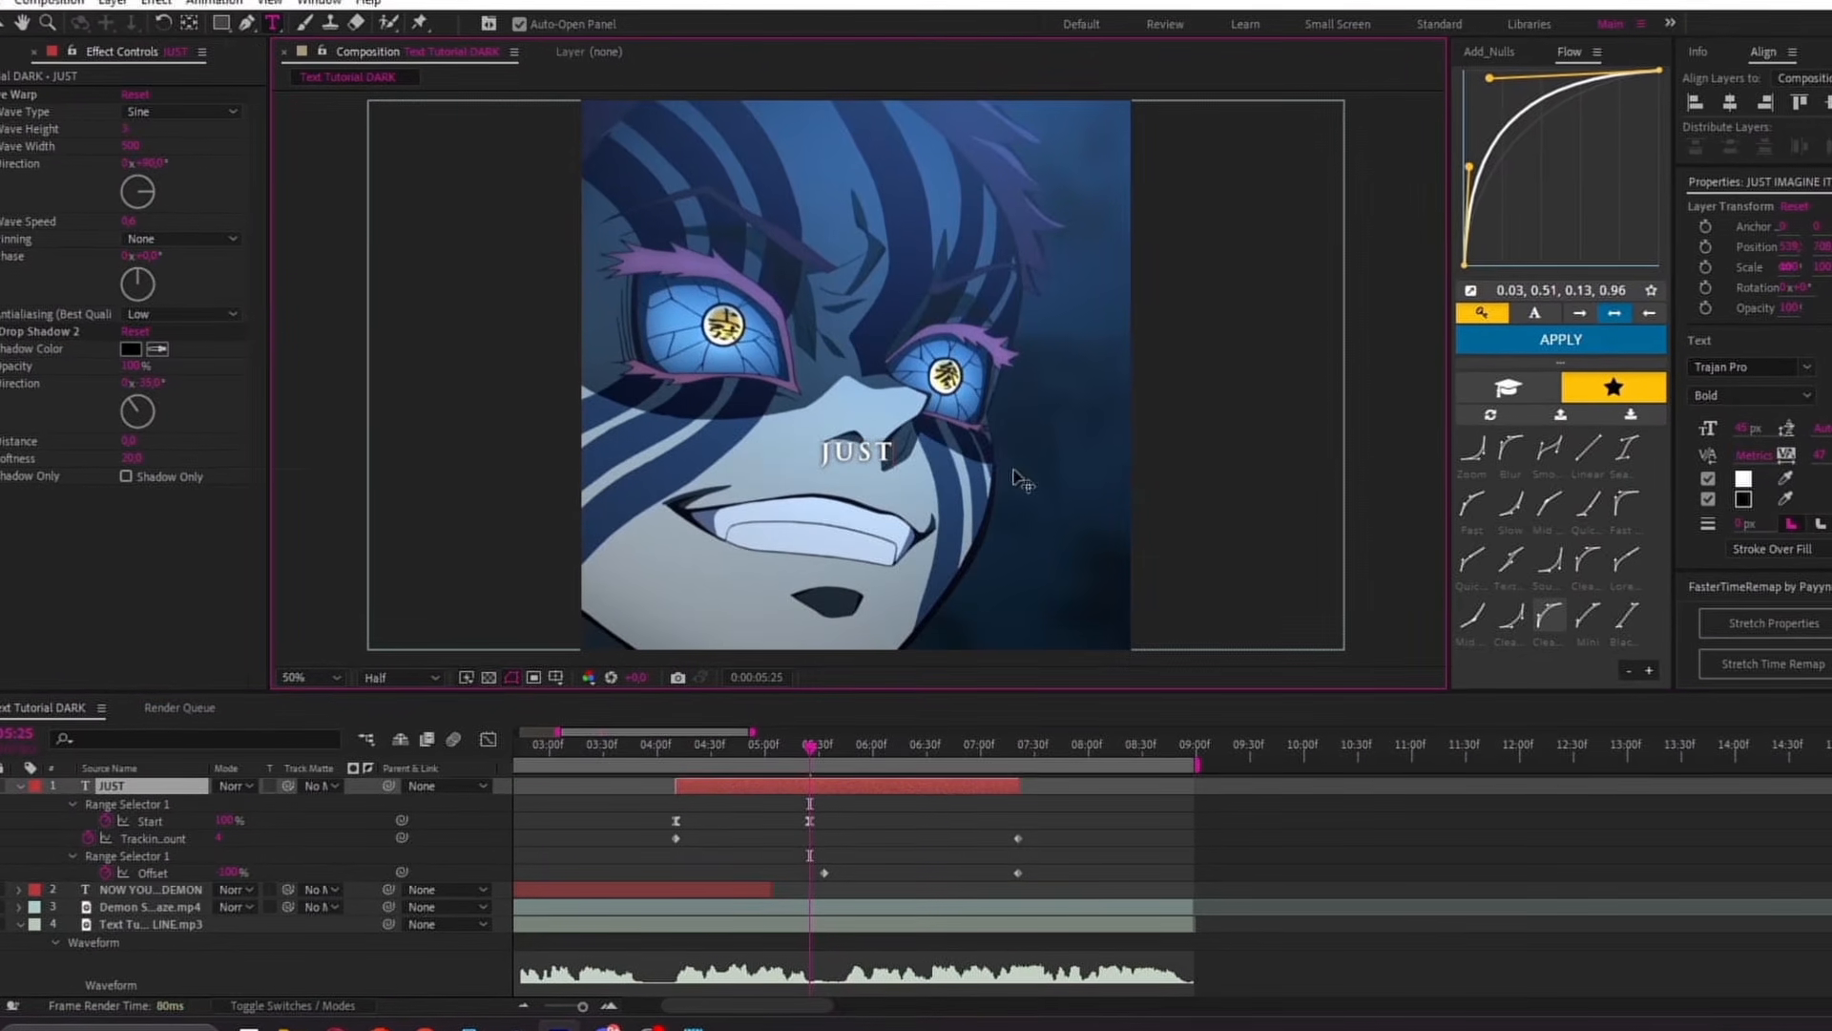
pyautogui.press('v')
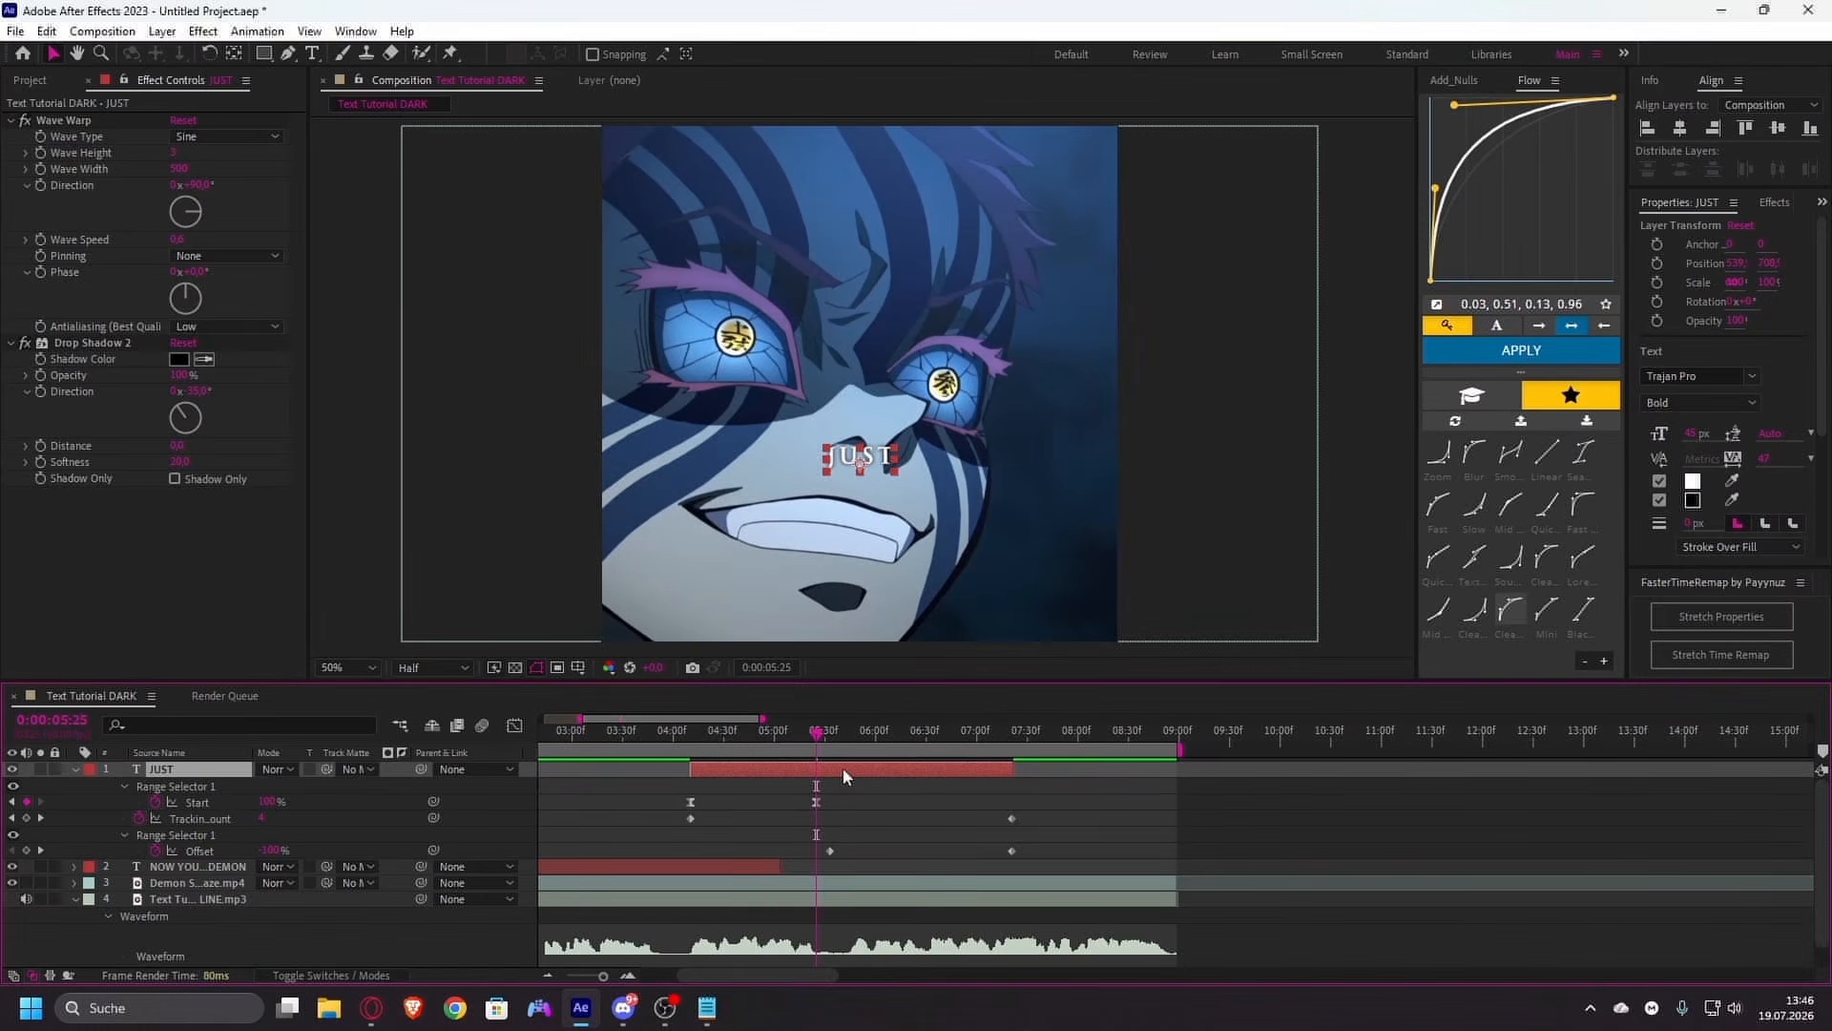
# - Duplicate the "JUST" text layer and replace the copy's text with "IMAGINE"
pyautogui.hotkey('ctrl', 'd')
pyautogui.click(312, 54)
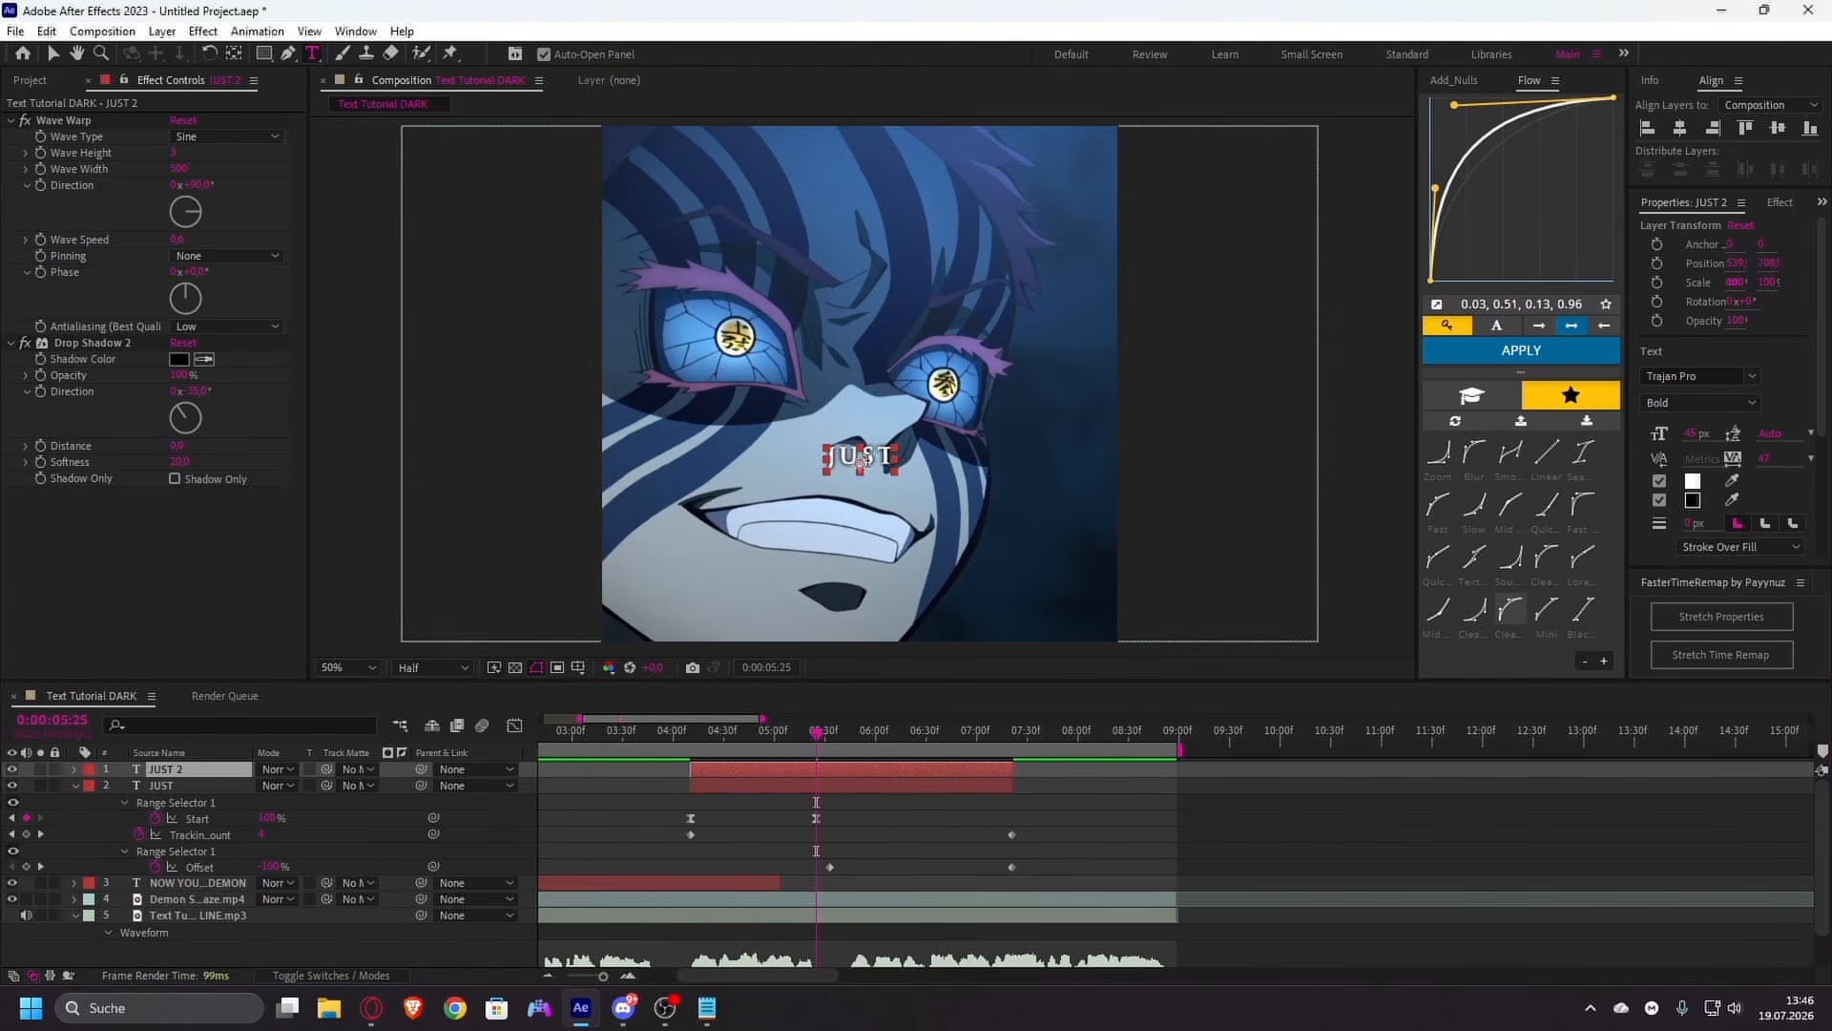
pyautogui.click(874, 462)
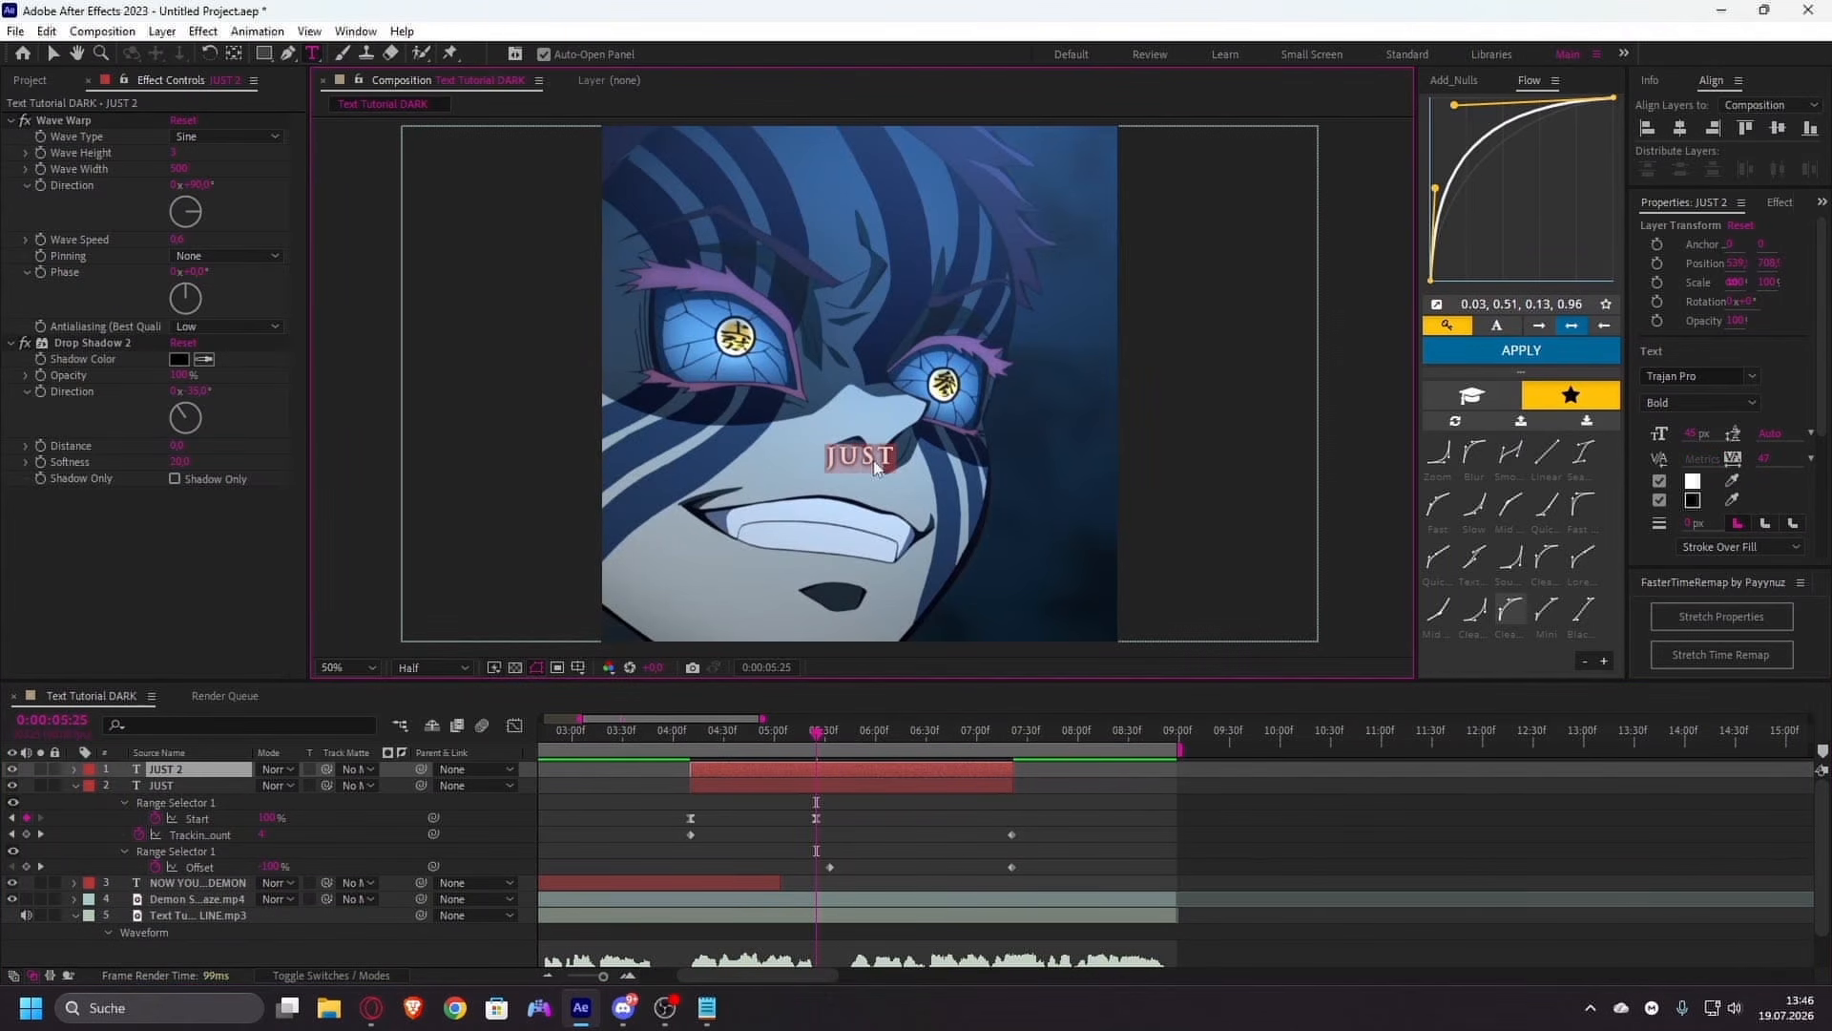
pyautogui.write('IM')
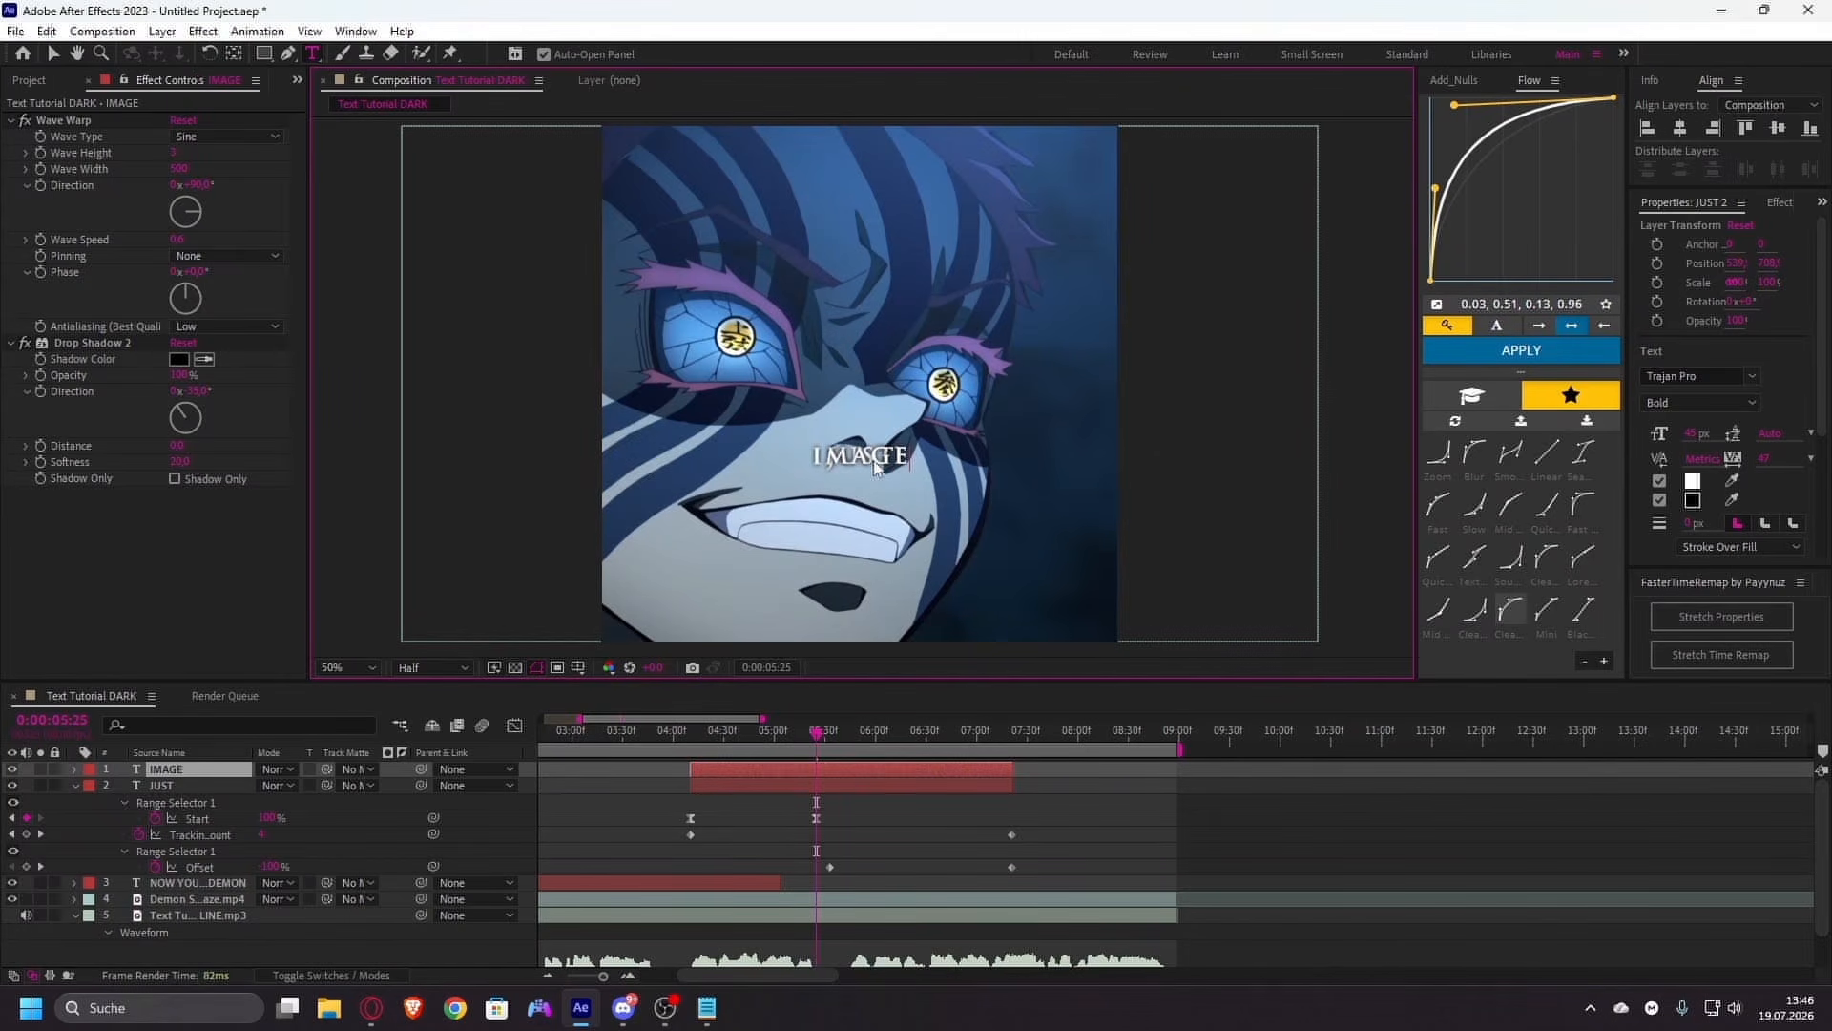
pyautogui.write('AGINE')
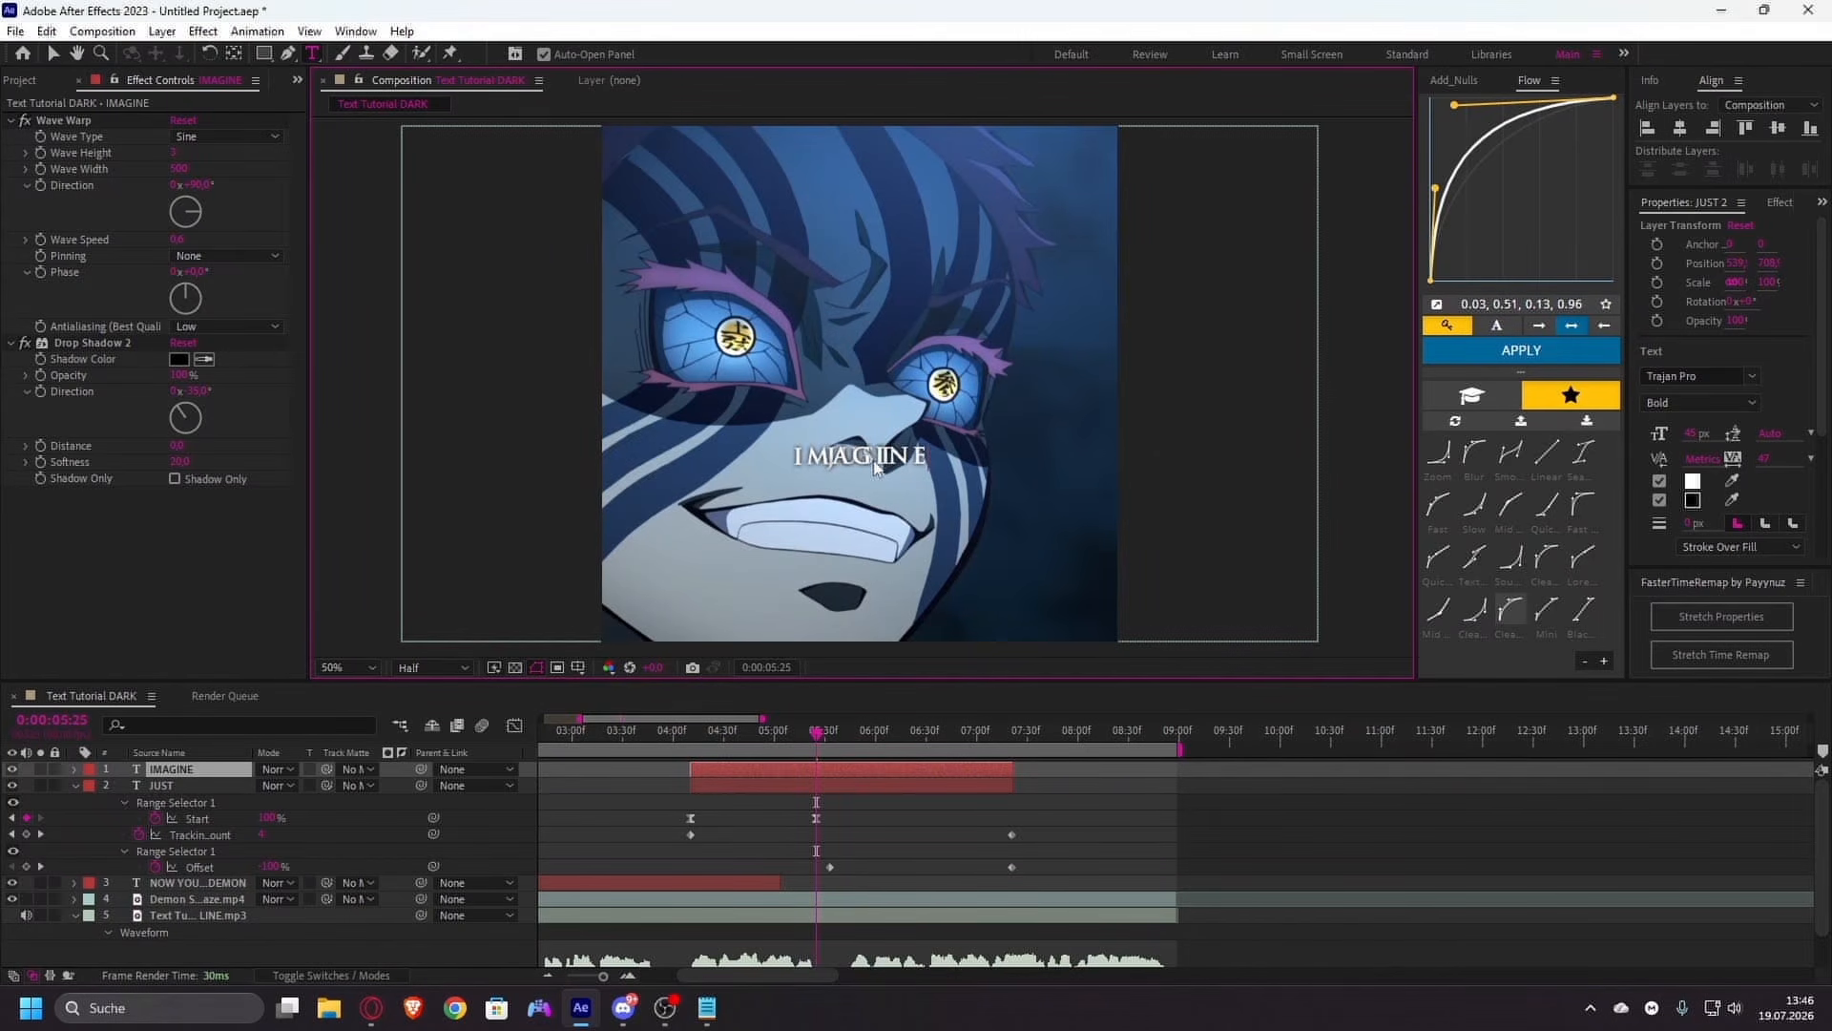
# - Duplicate the "IMAGINE" text layer and replace the copy's text with "IT"
pyautogui.hotkey('ctrl', 'd')
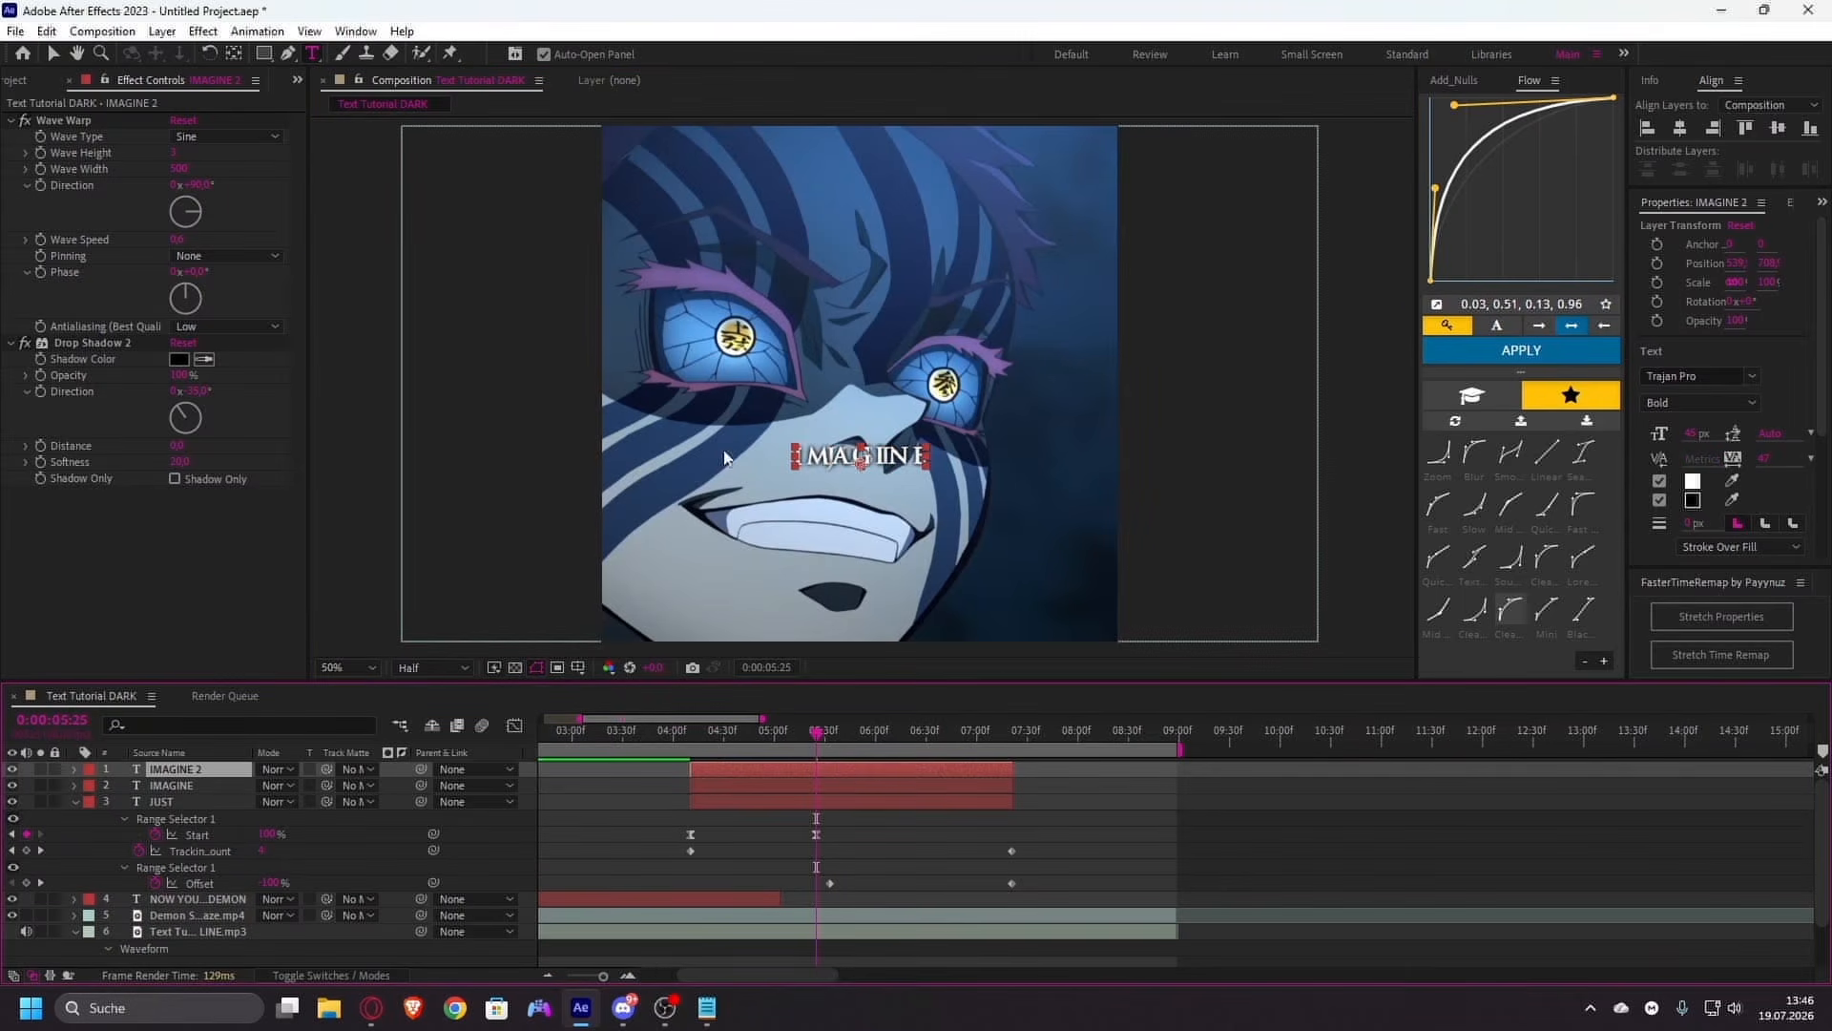
pyautogui.click(869, 442)
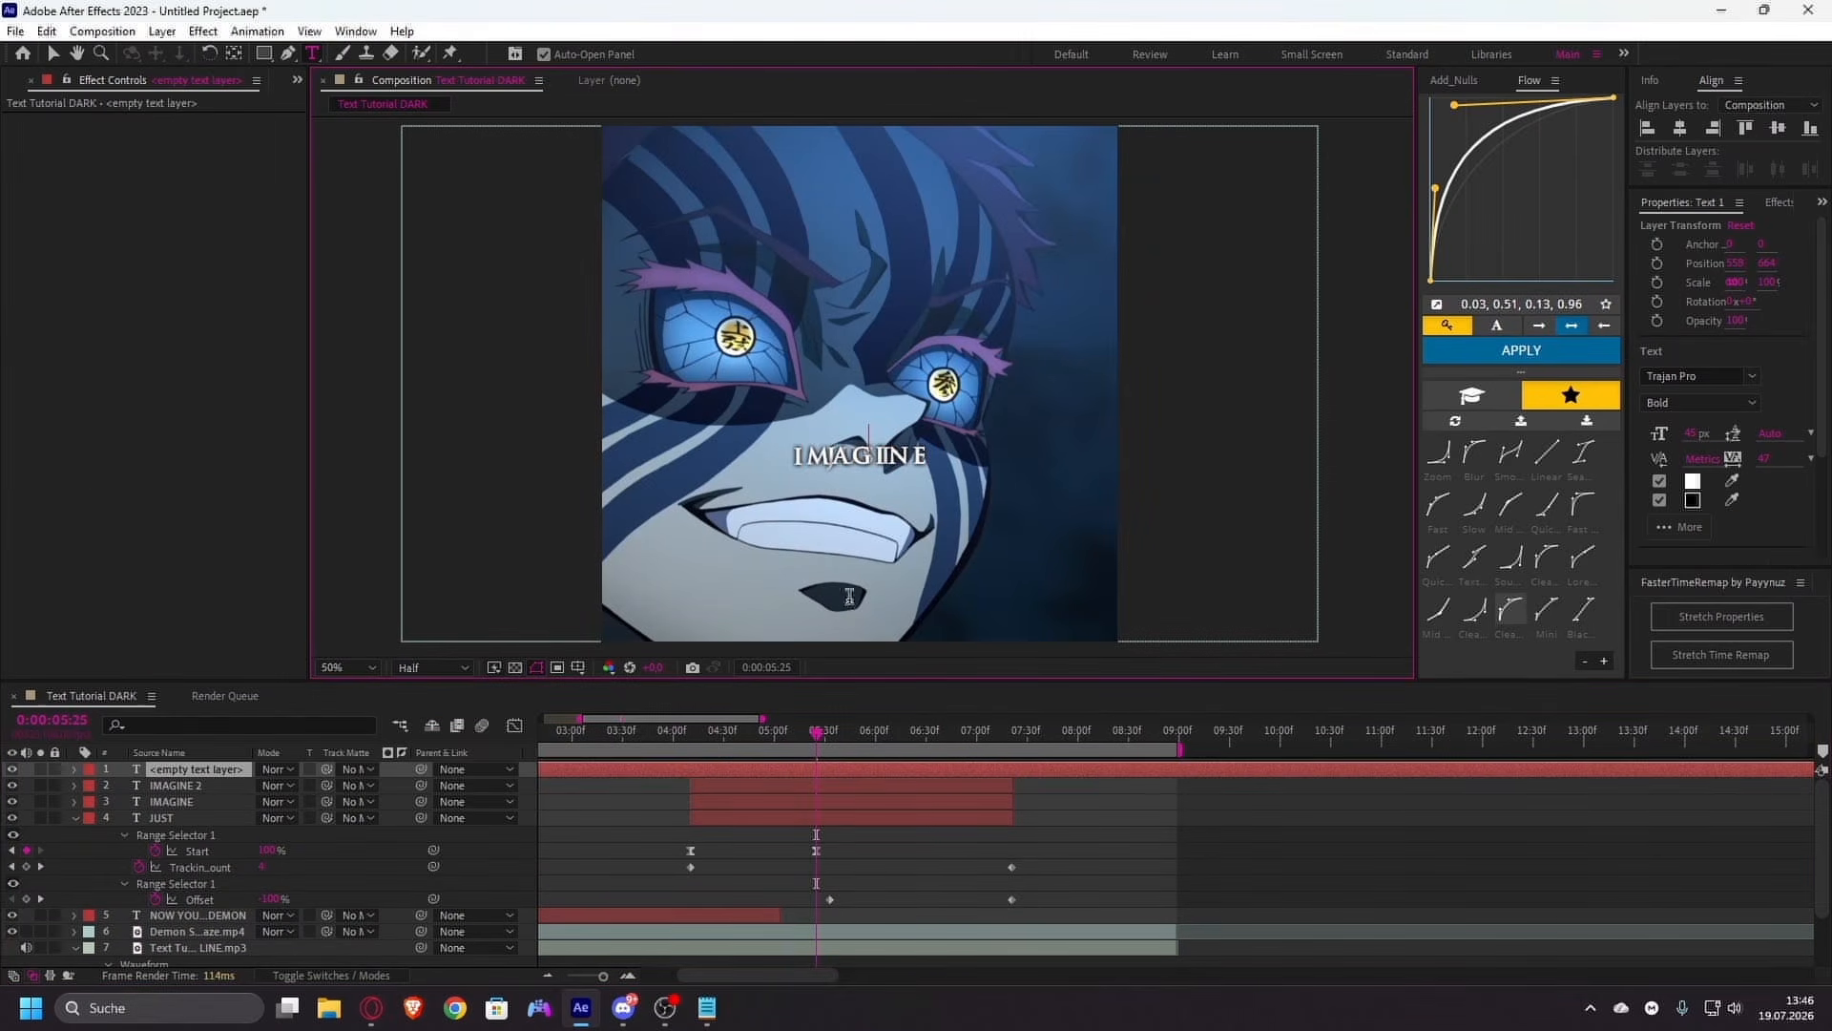
pyautogui.click(770, 769)
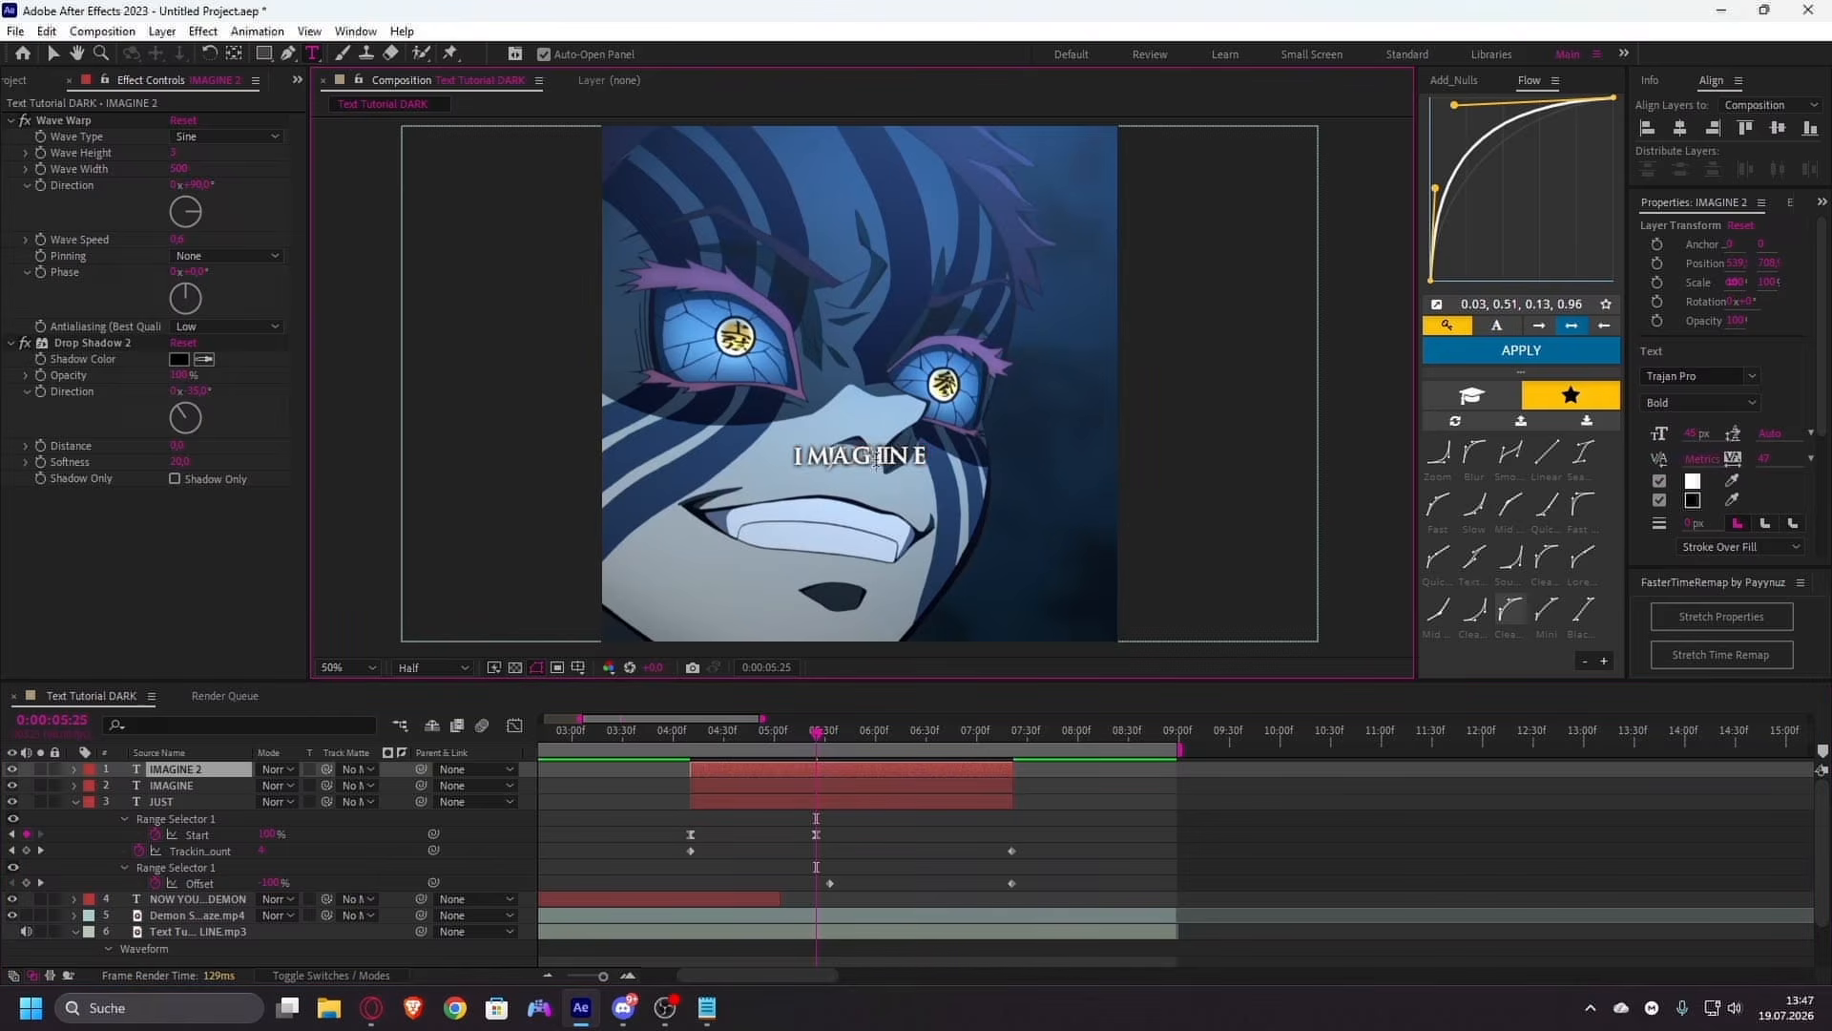
pyautogui.write('IZT')
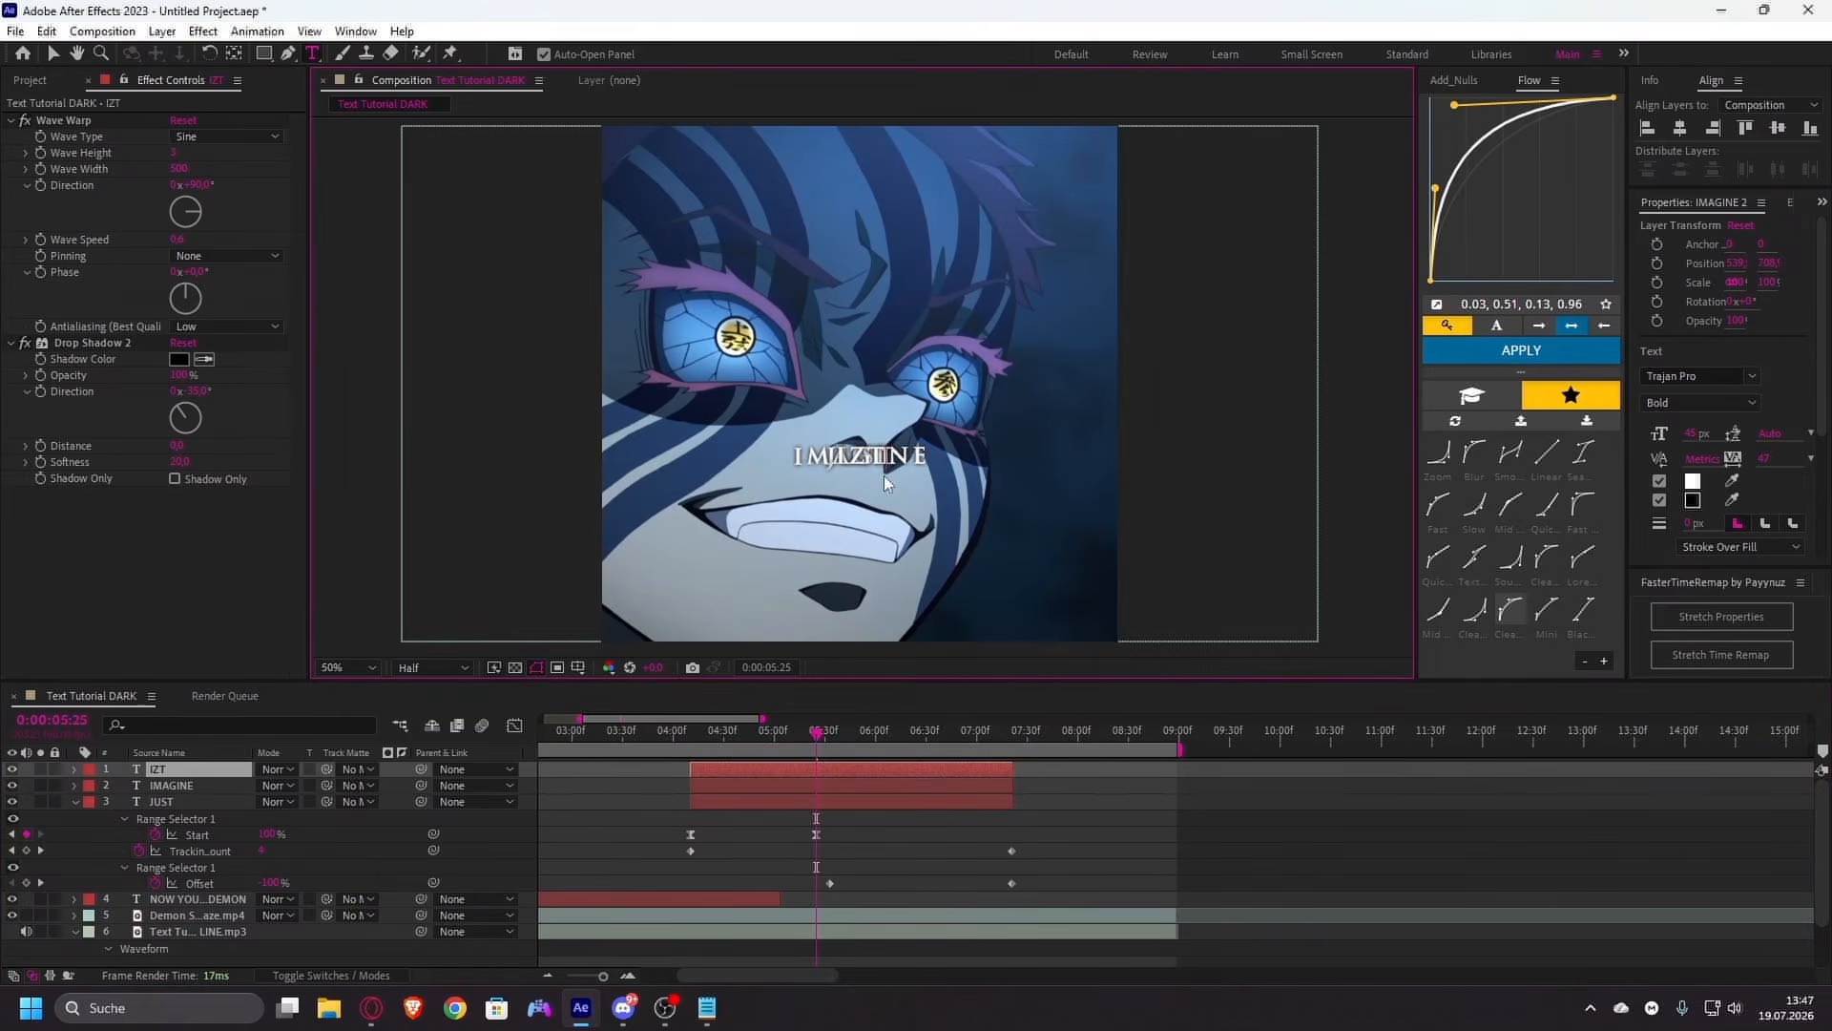
pyautogui.press('BackSpace')
pyautogui.press('BackSpace')
pyautogui.write('T')
# - Set the horizontal position of the "JUST" layer to 379.5 and of the "IMAGINE" layer to 608.5 so the words sit side by side
pyautogui.click(841, 802)
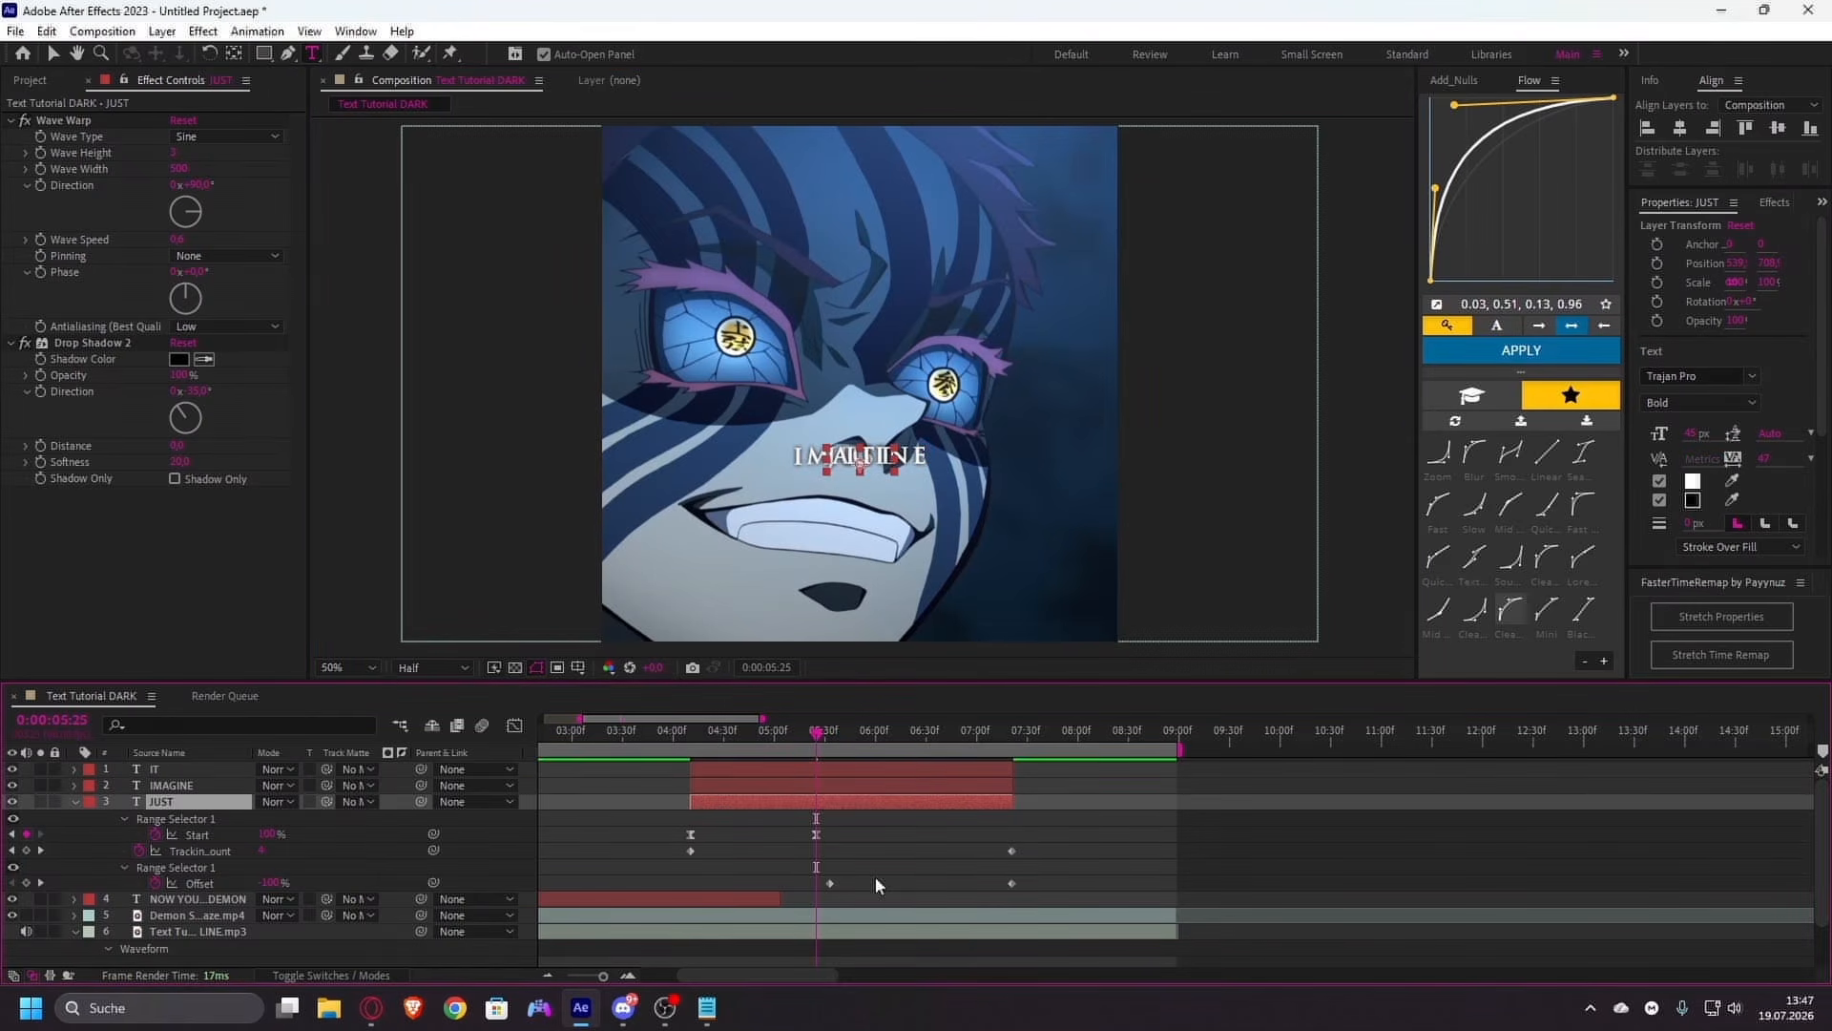
pyautogui.press('p')
pyautogui.moveTo(277, 821); pyautogui.dragTo(134, 828)
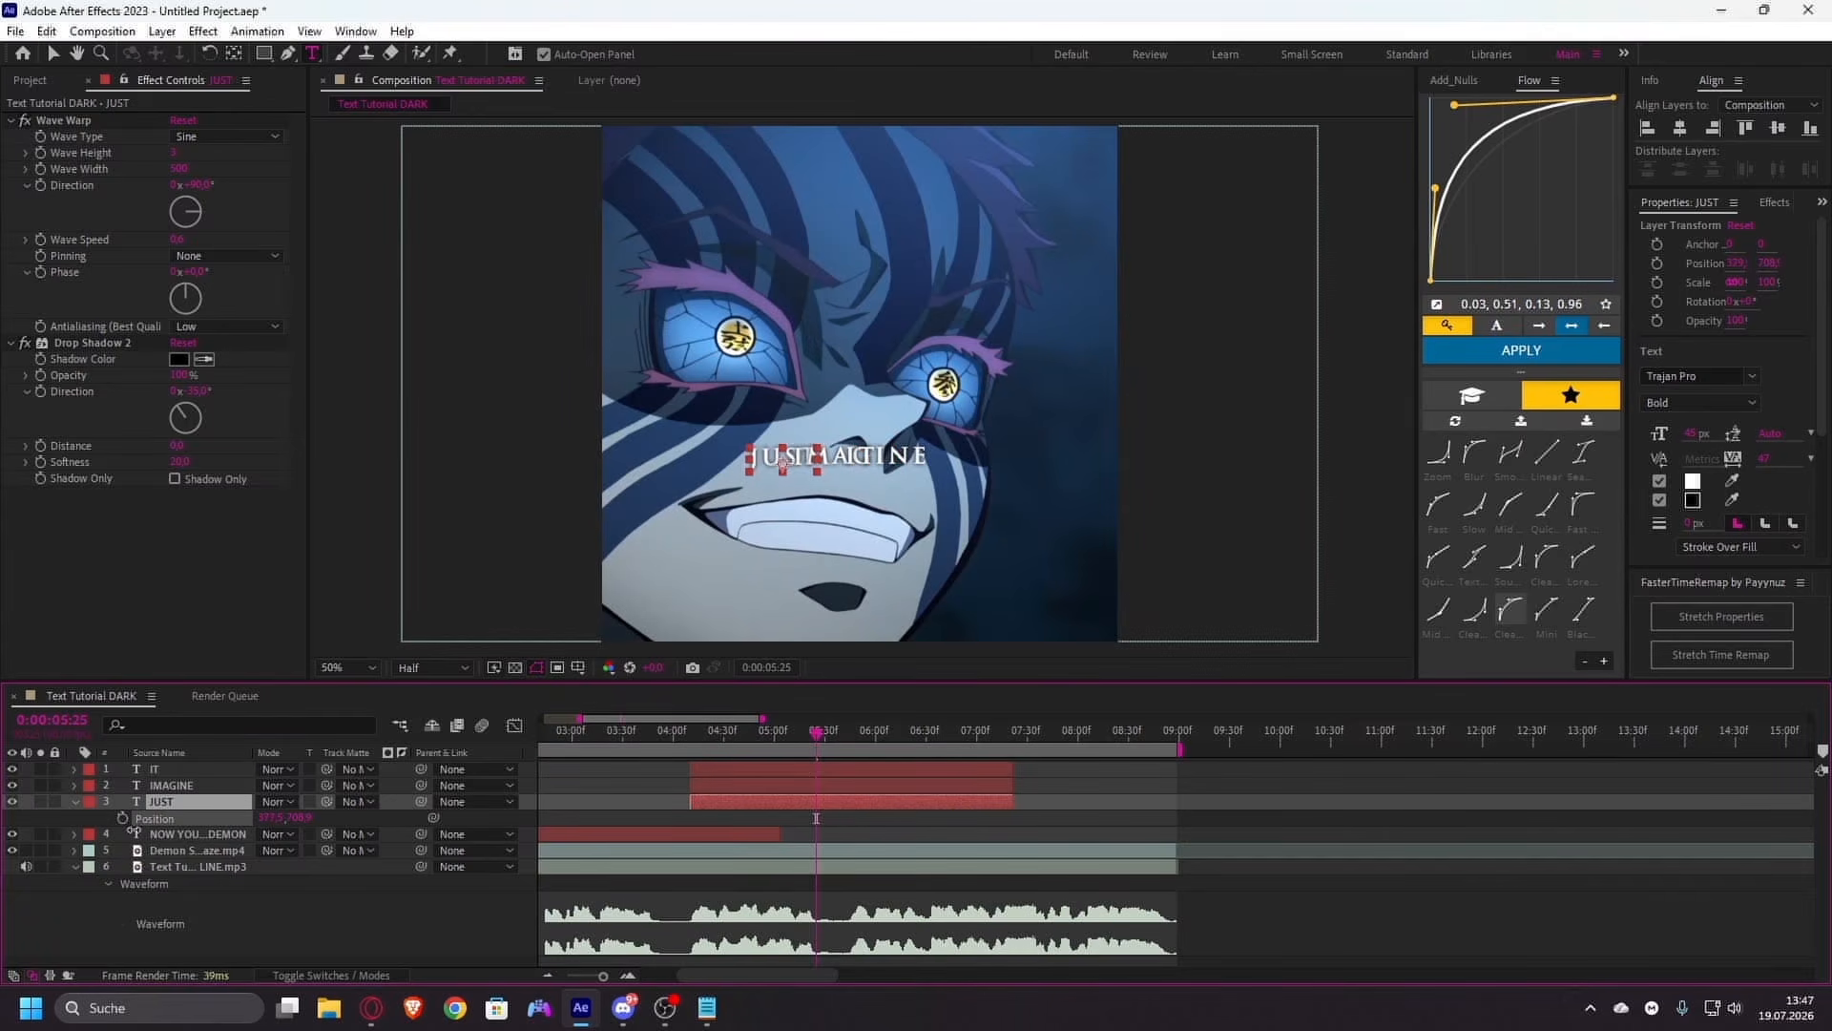
pyautogui.click(716, 790)
pyautogui.press('p')
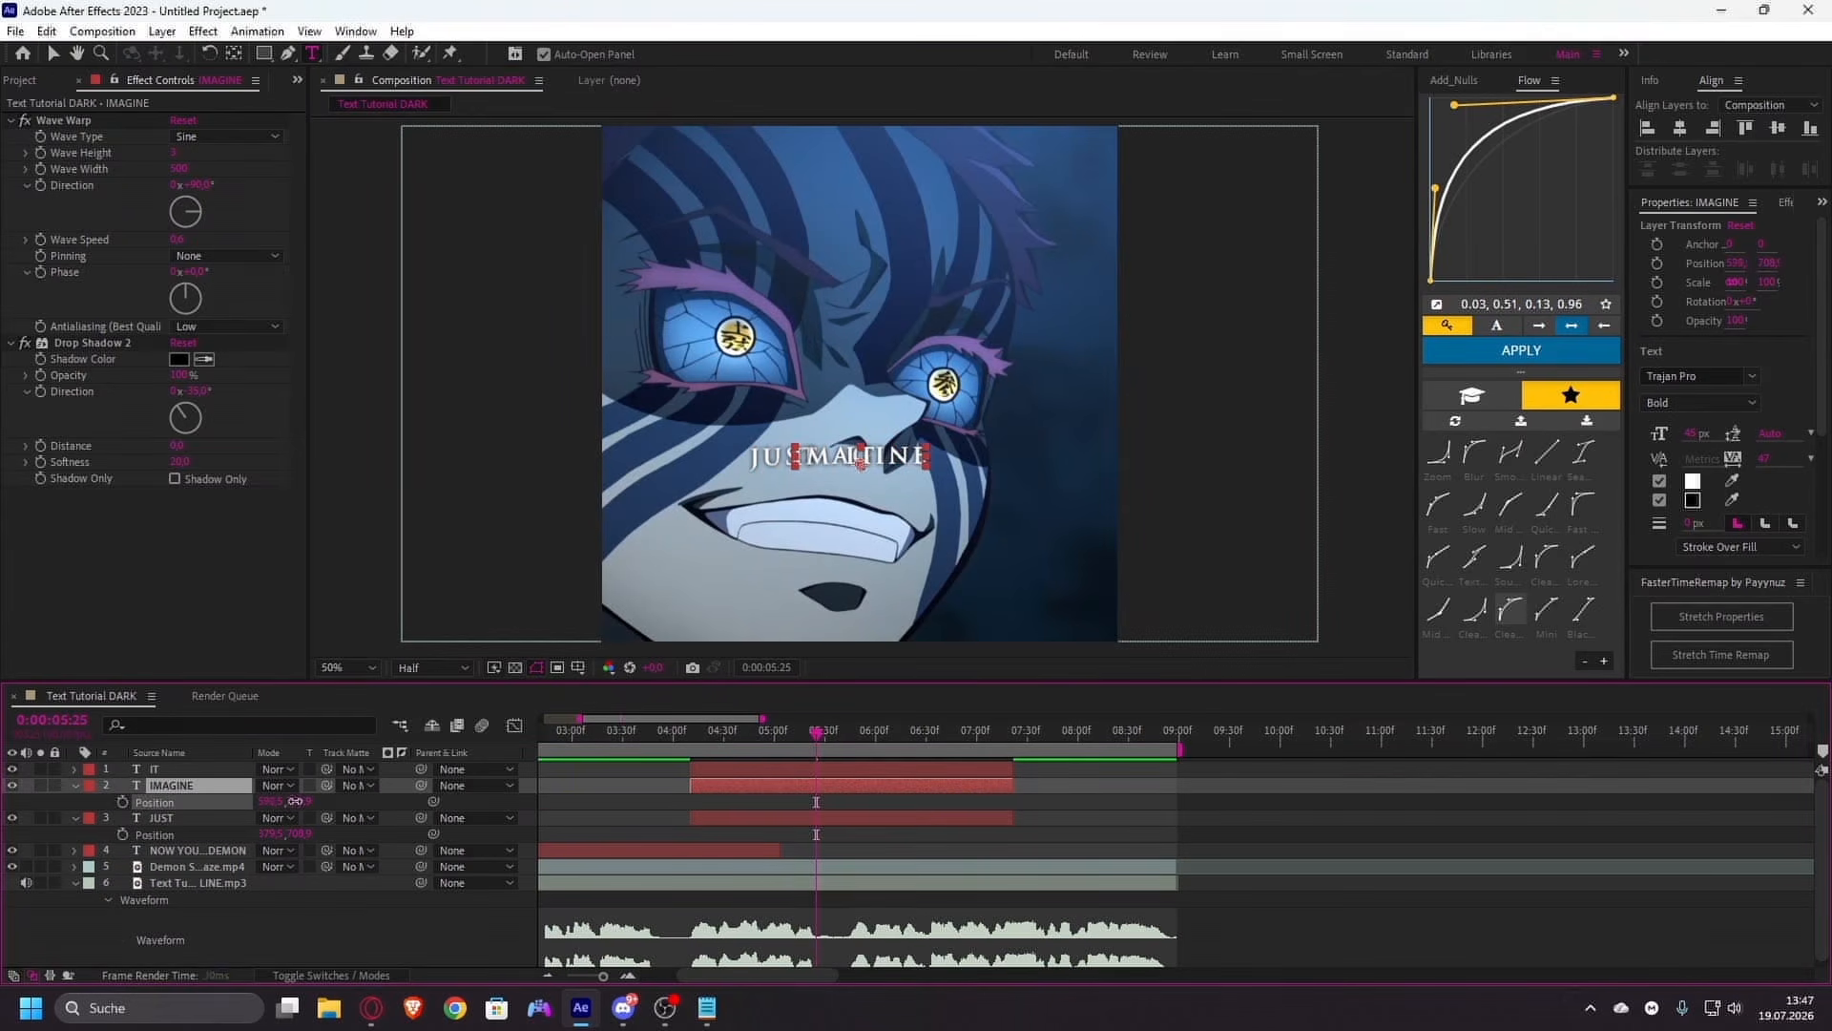
pyautogui.moveTo(272, 801); pyautogui.dragTo(400, 788)
# - Set the "IT" layer's horizontal position to 798.5, completing the caption line after "IMAGINE"
pyautogui.click(210, 770)
pyautogui.press('p')
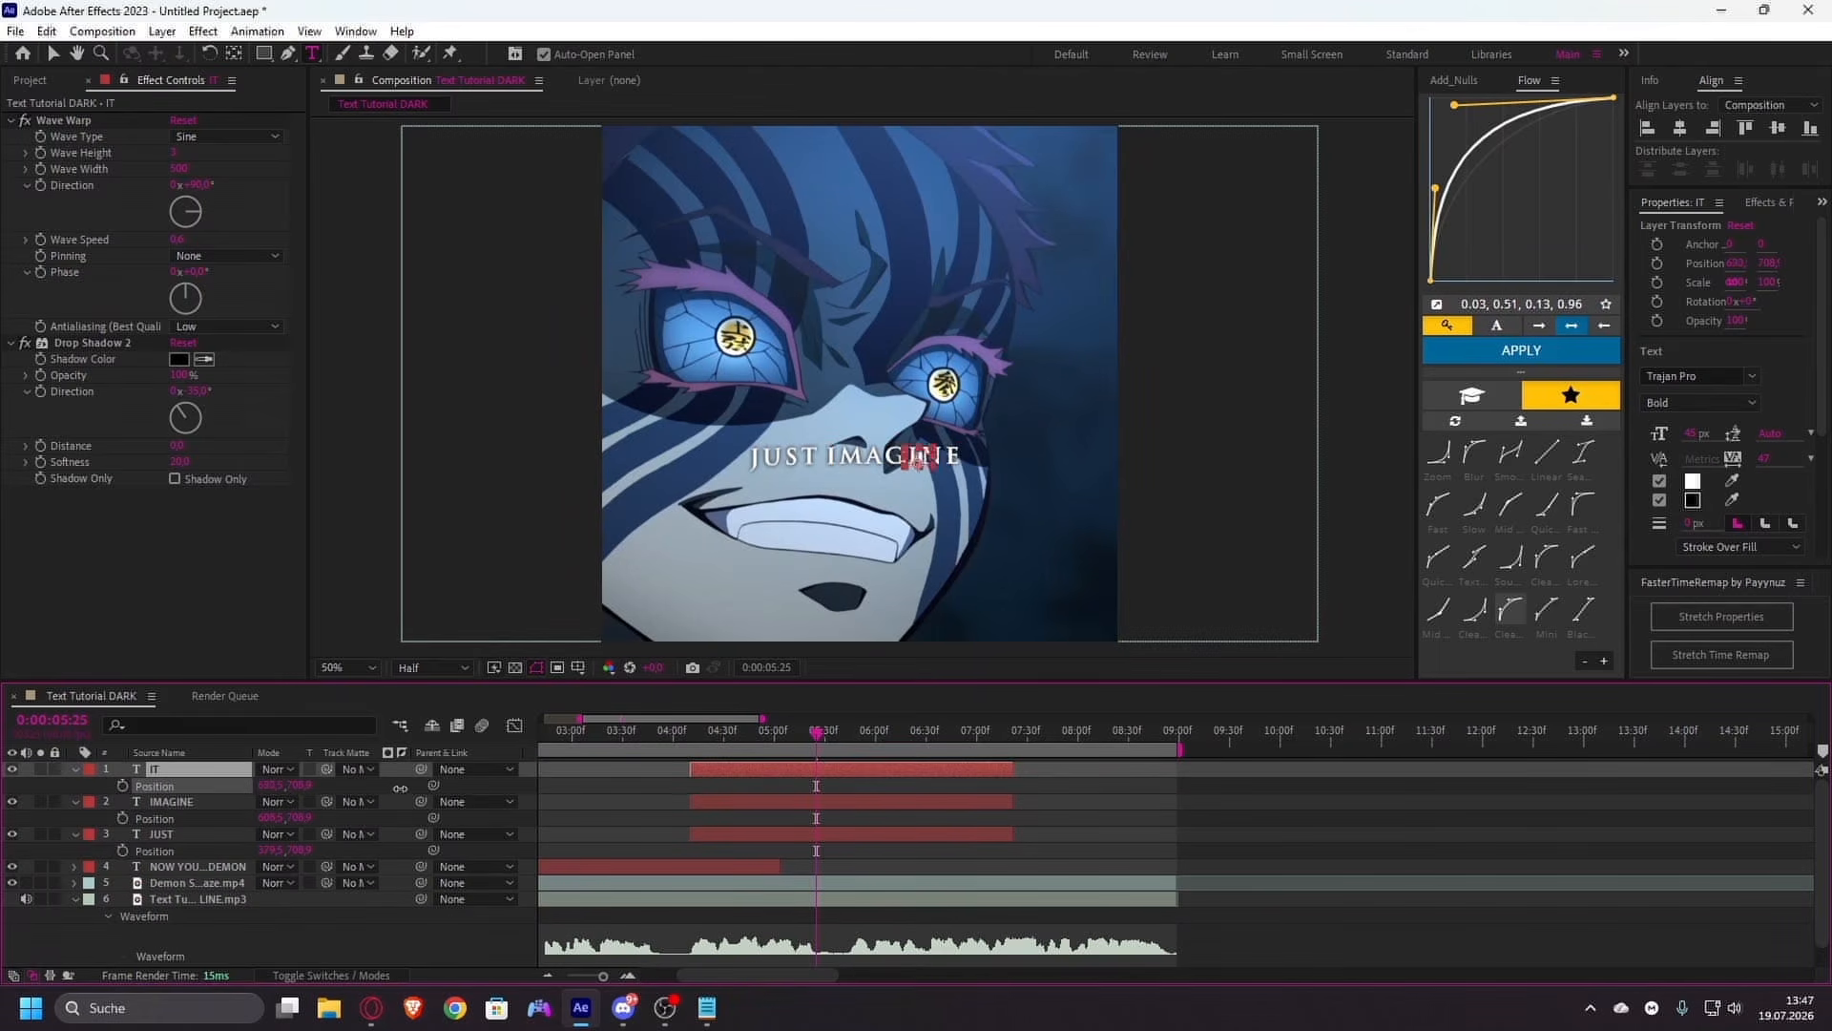
pyautogui.press('p')
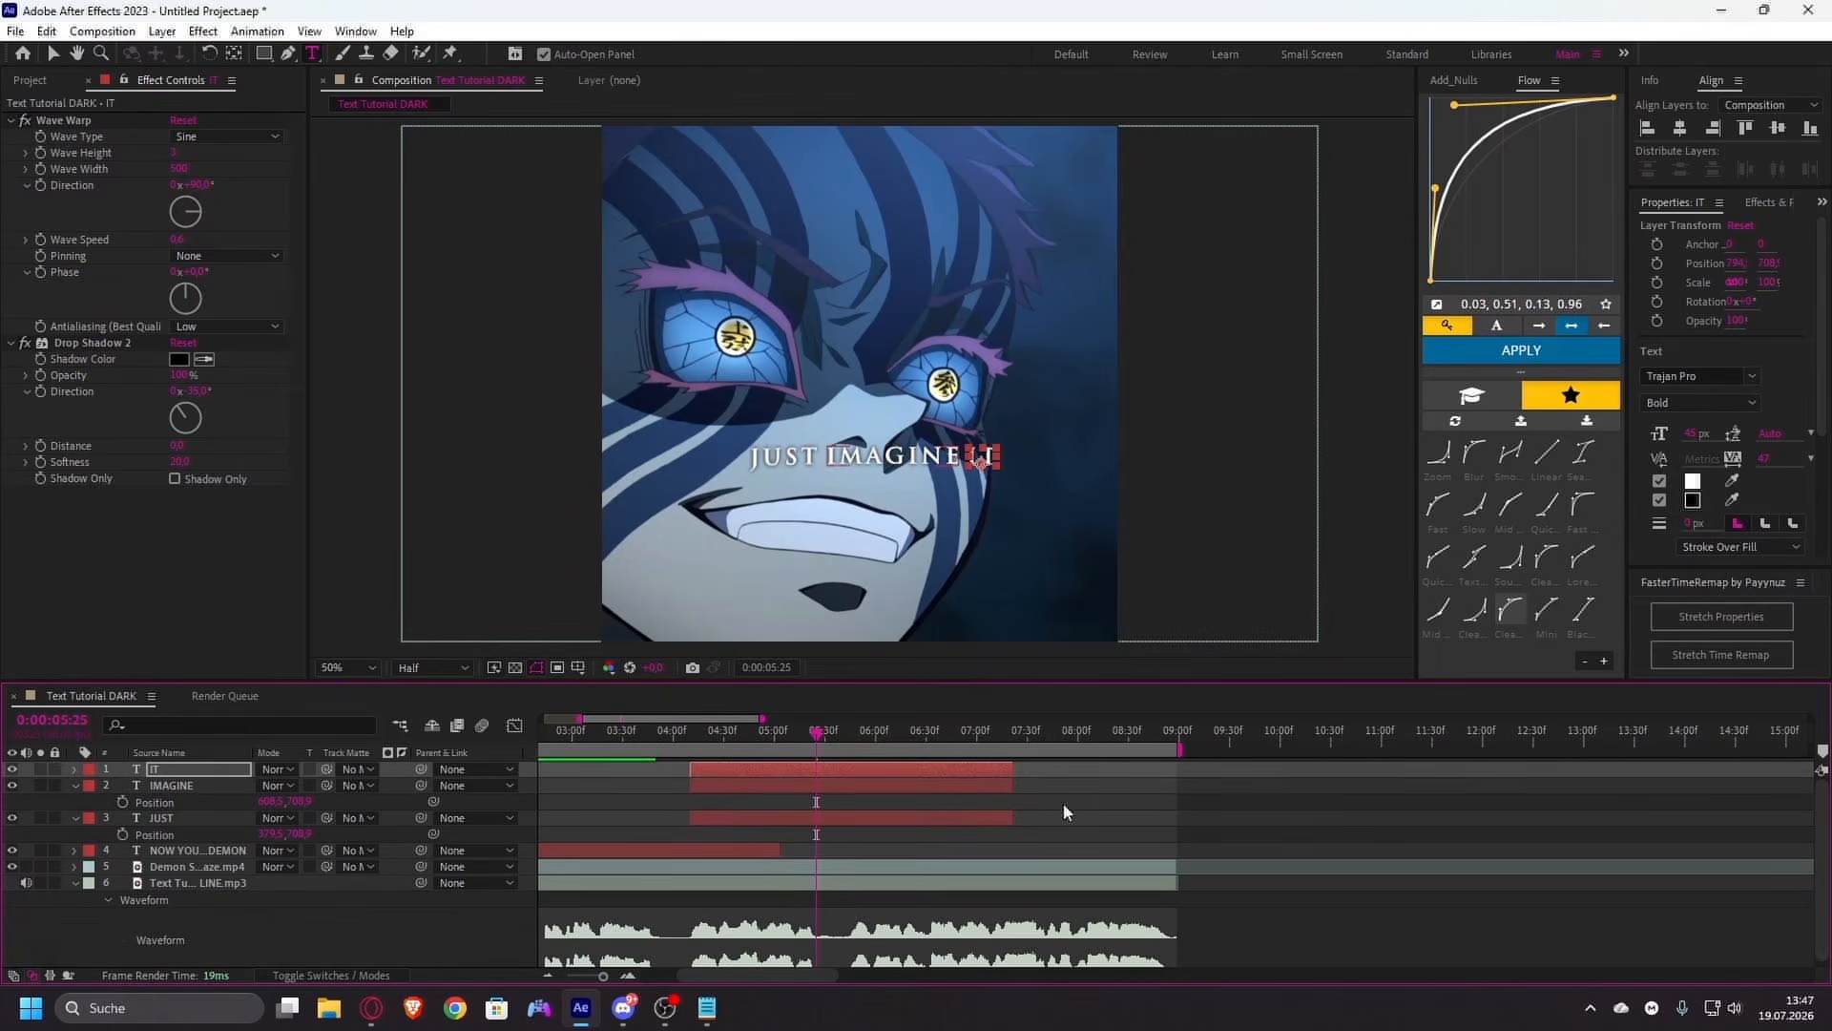
pyautogui.click(1063, 803)
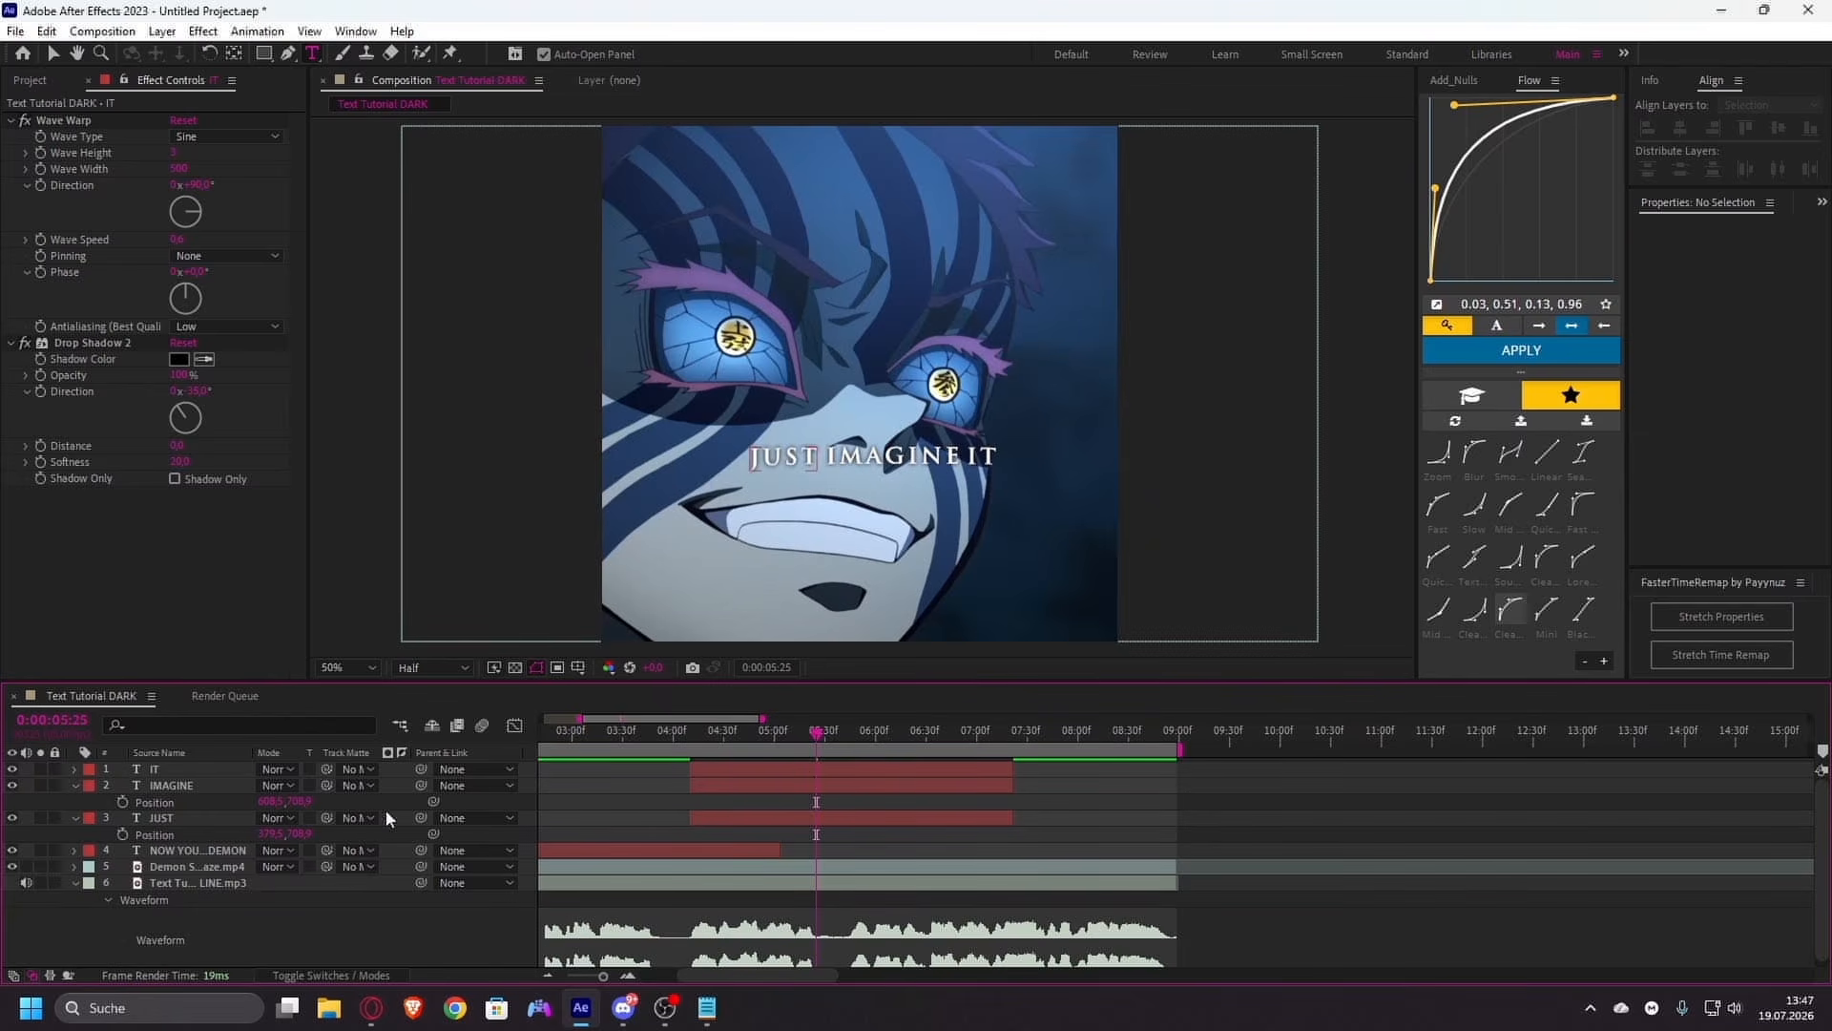
pyautogui.click(213, 770)
pyautogui.press('p')
pyautogui.moveTo(265, 786); pyautogui.dragTo(272, 785)
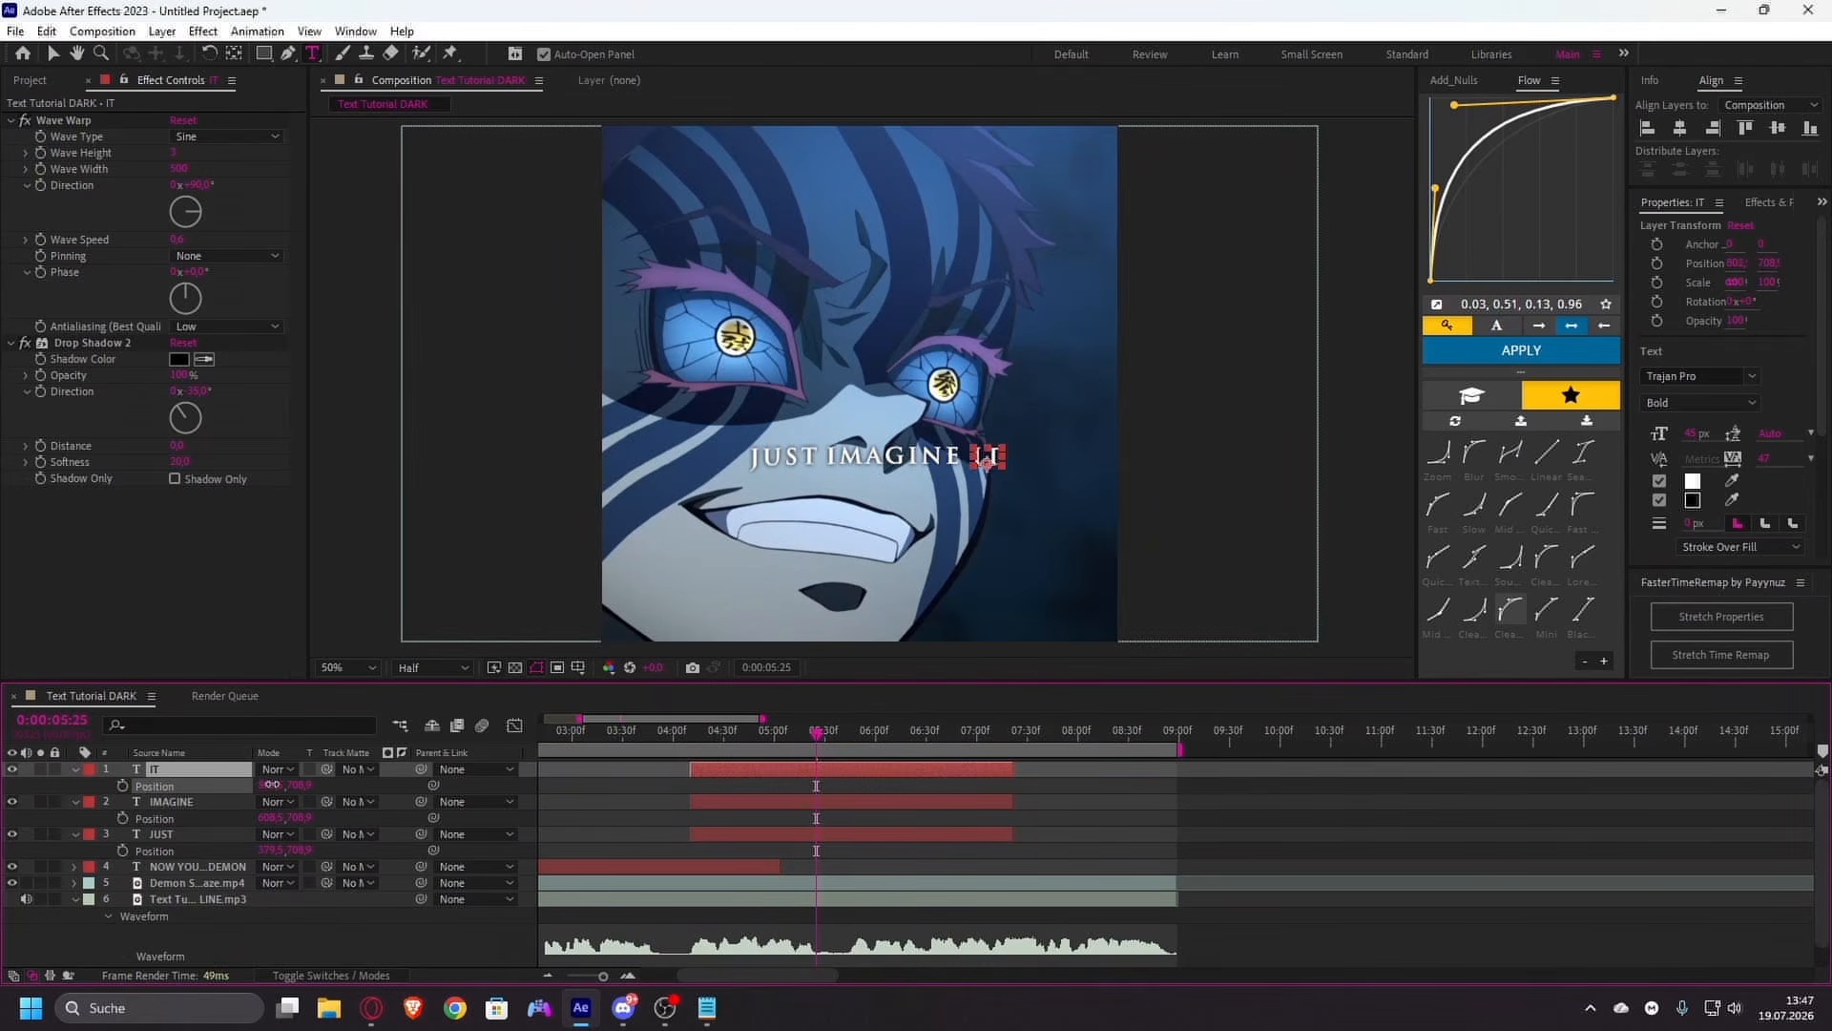
pyautogui.click(1139, 819)
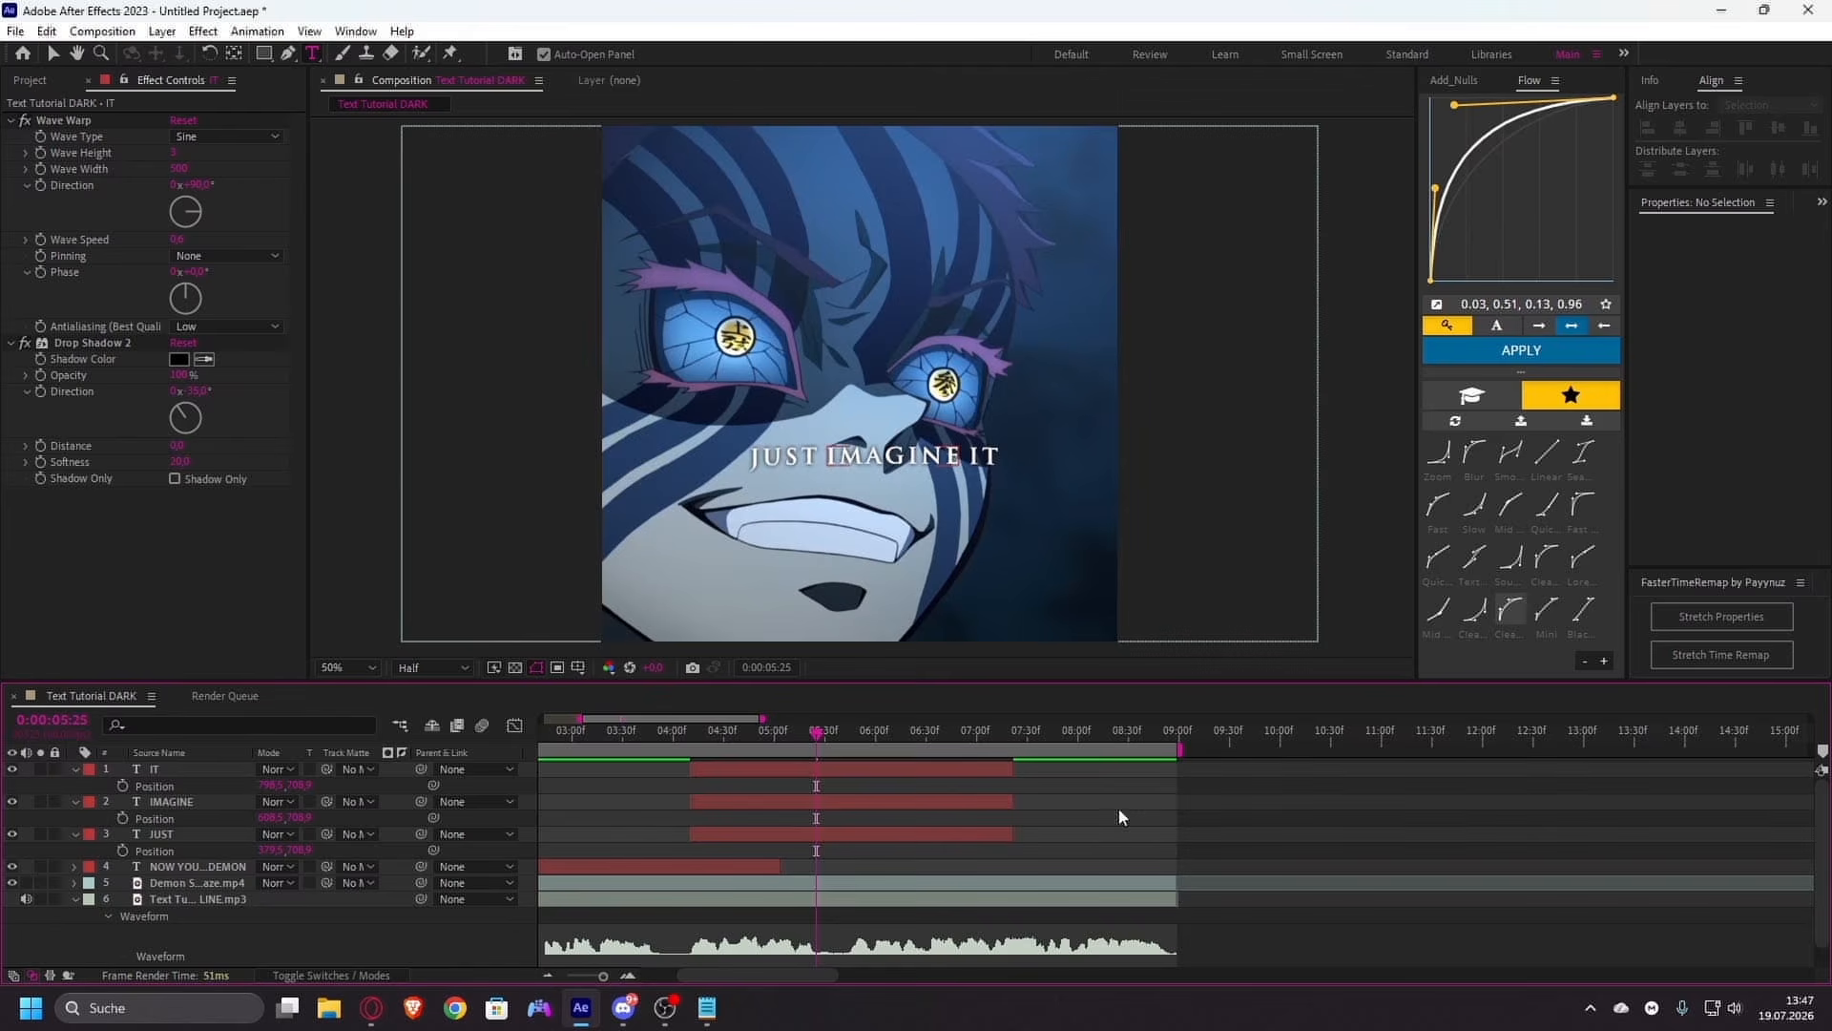
pyautogui.press('v')
# - Play the three-word caption animation from before its start and check how the separate words spread
pyautogui.scroll(-2, 786, 769)
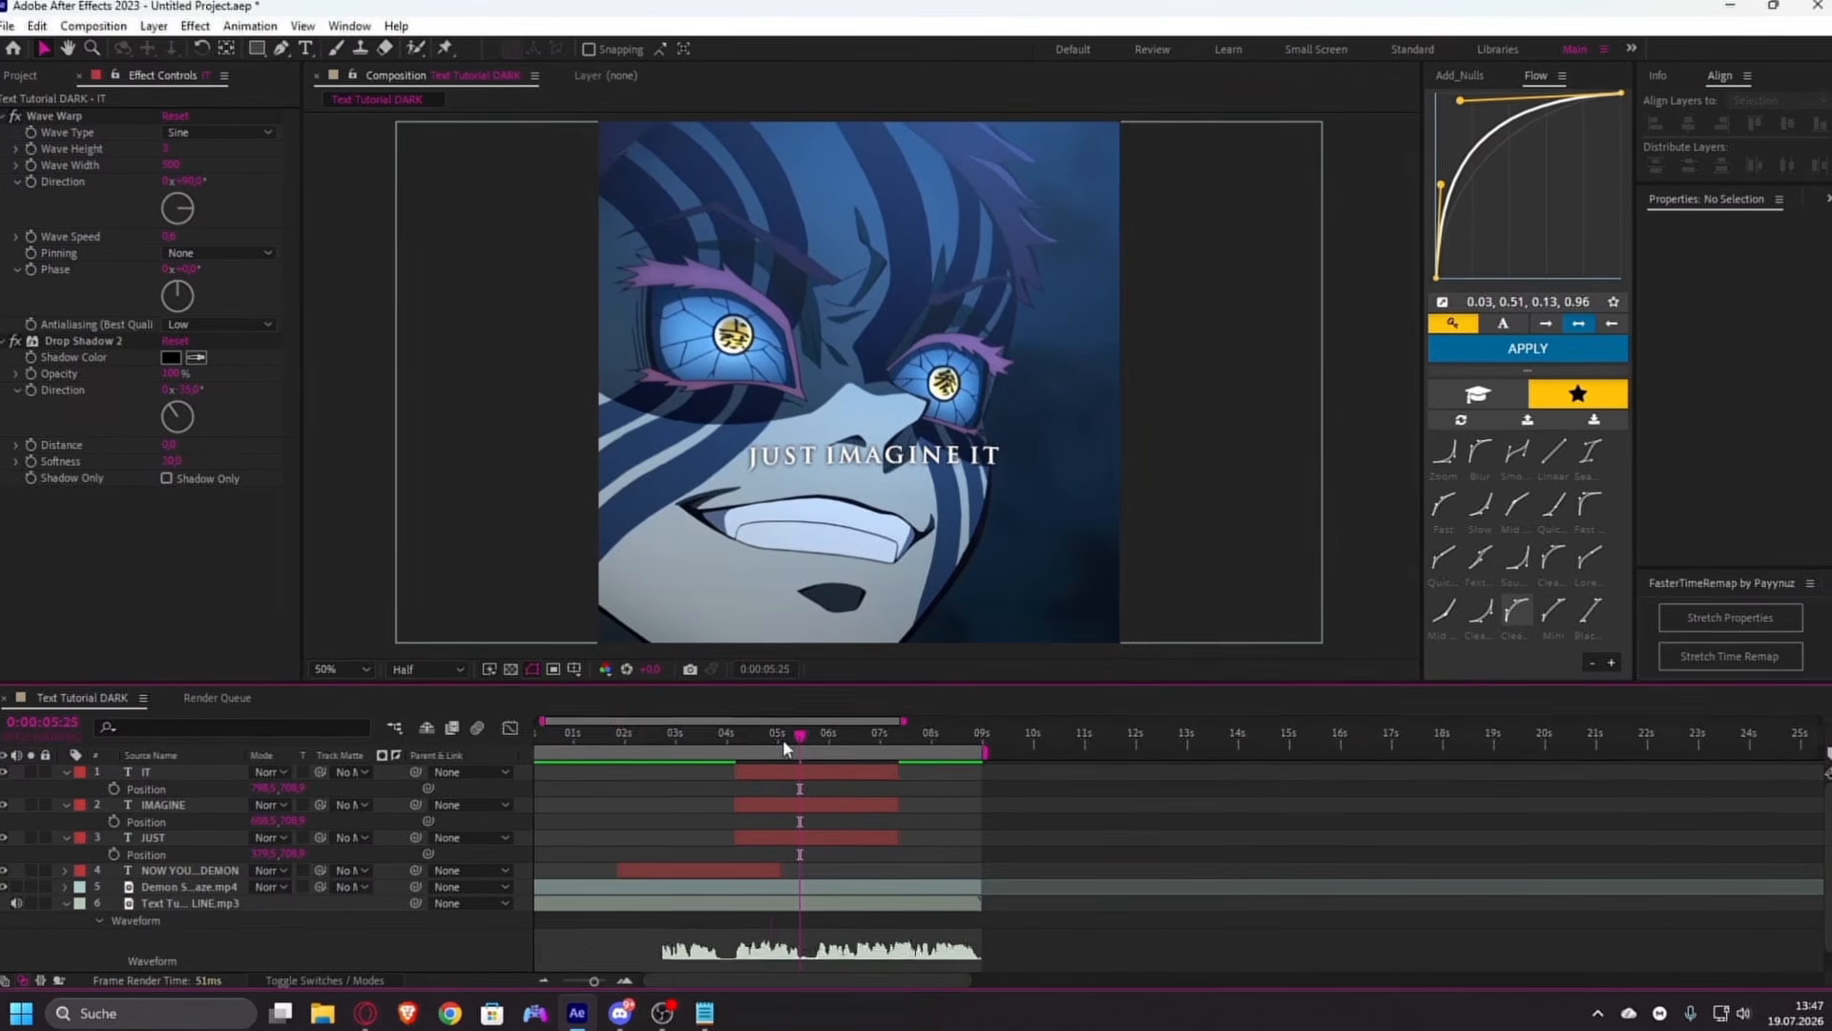
pyautogui.moveTo(781, 739); pyautogui.dragTo(701, 762)
pyautogui.press('space')
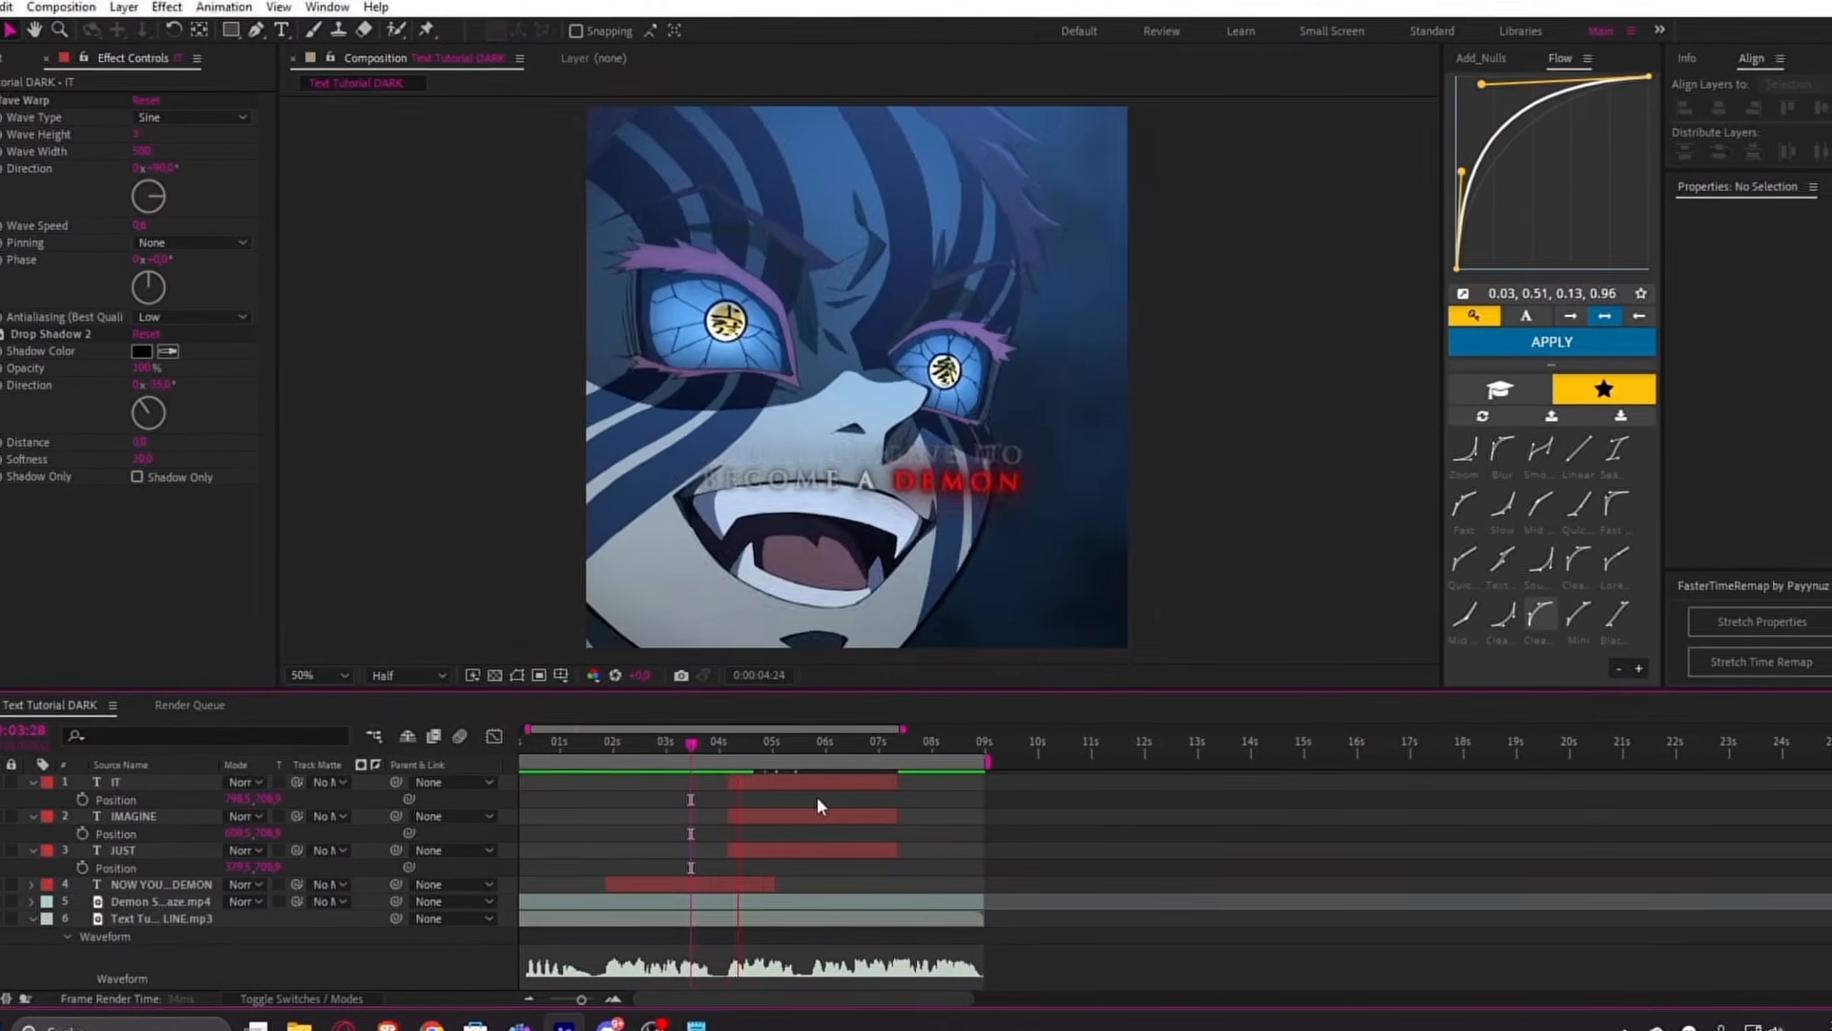
pyautogui.press('space')
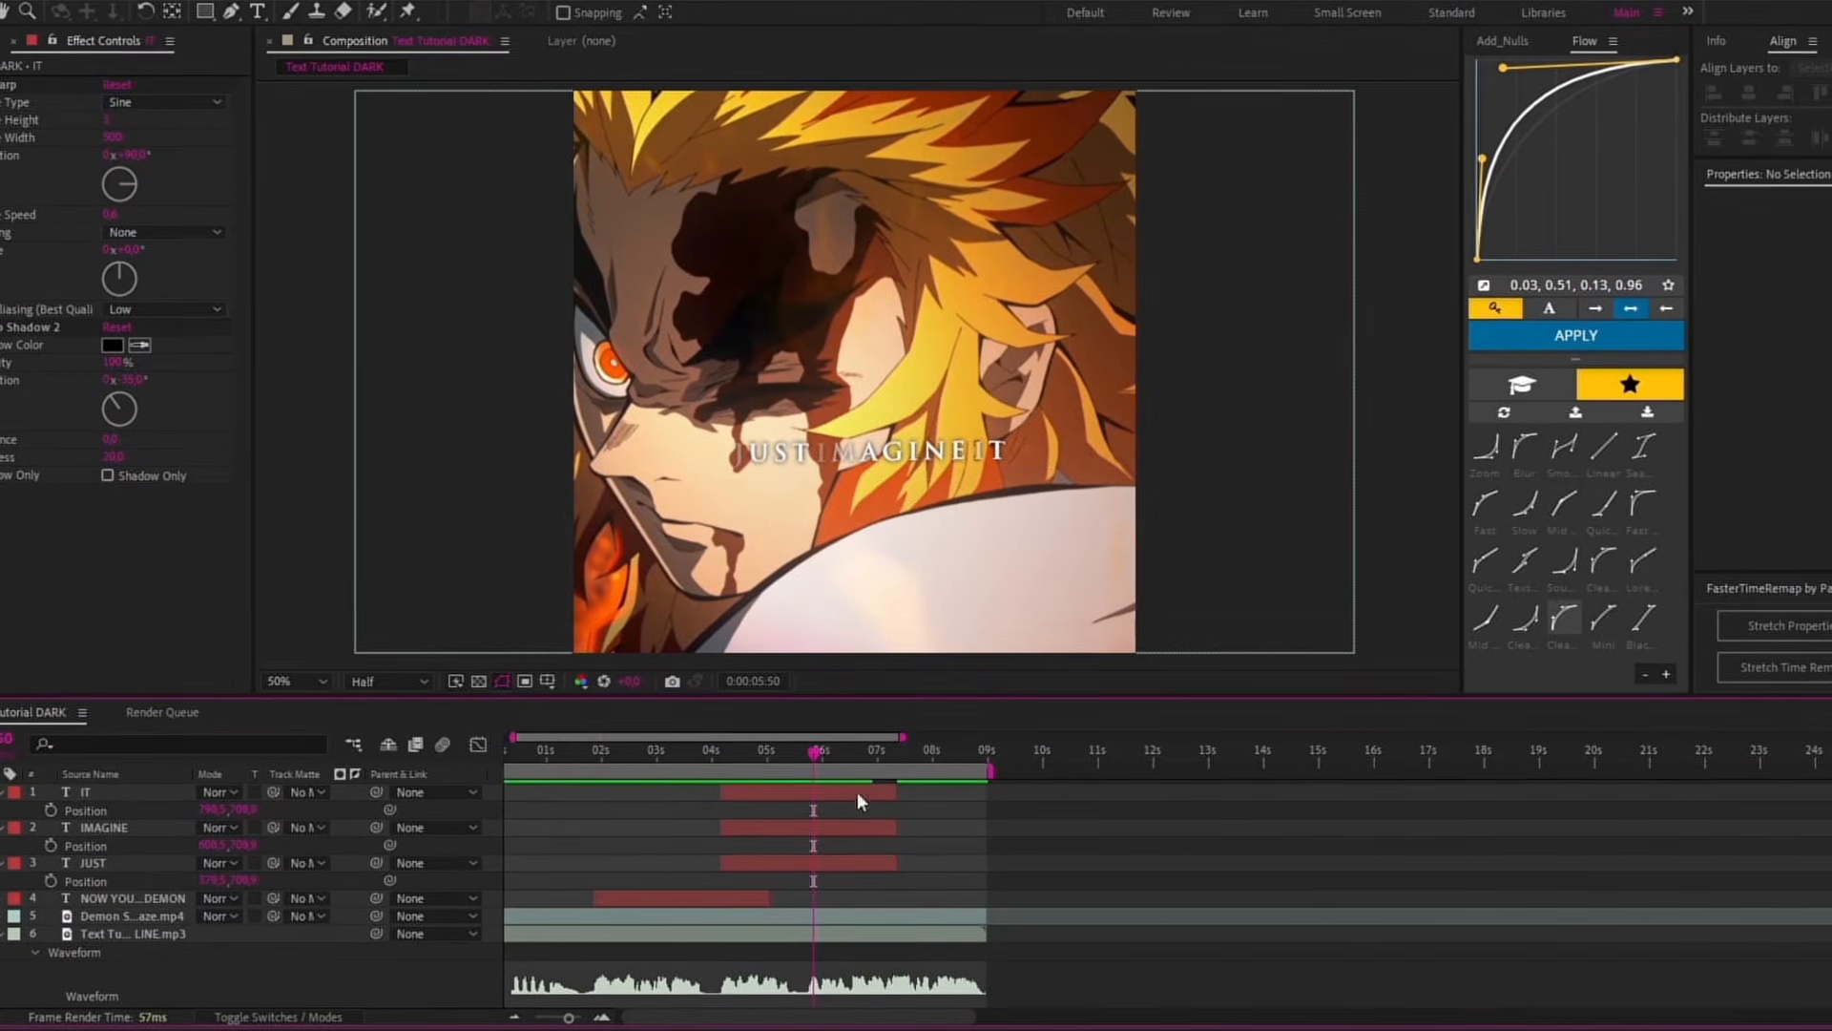
pyautogui.moveTo(819, 754); pyautogui.dragTo(811, 756)
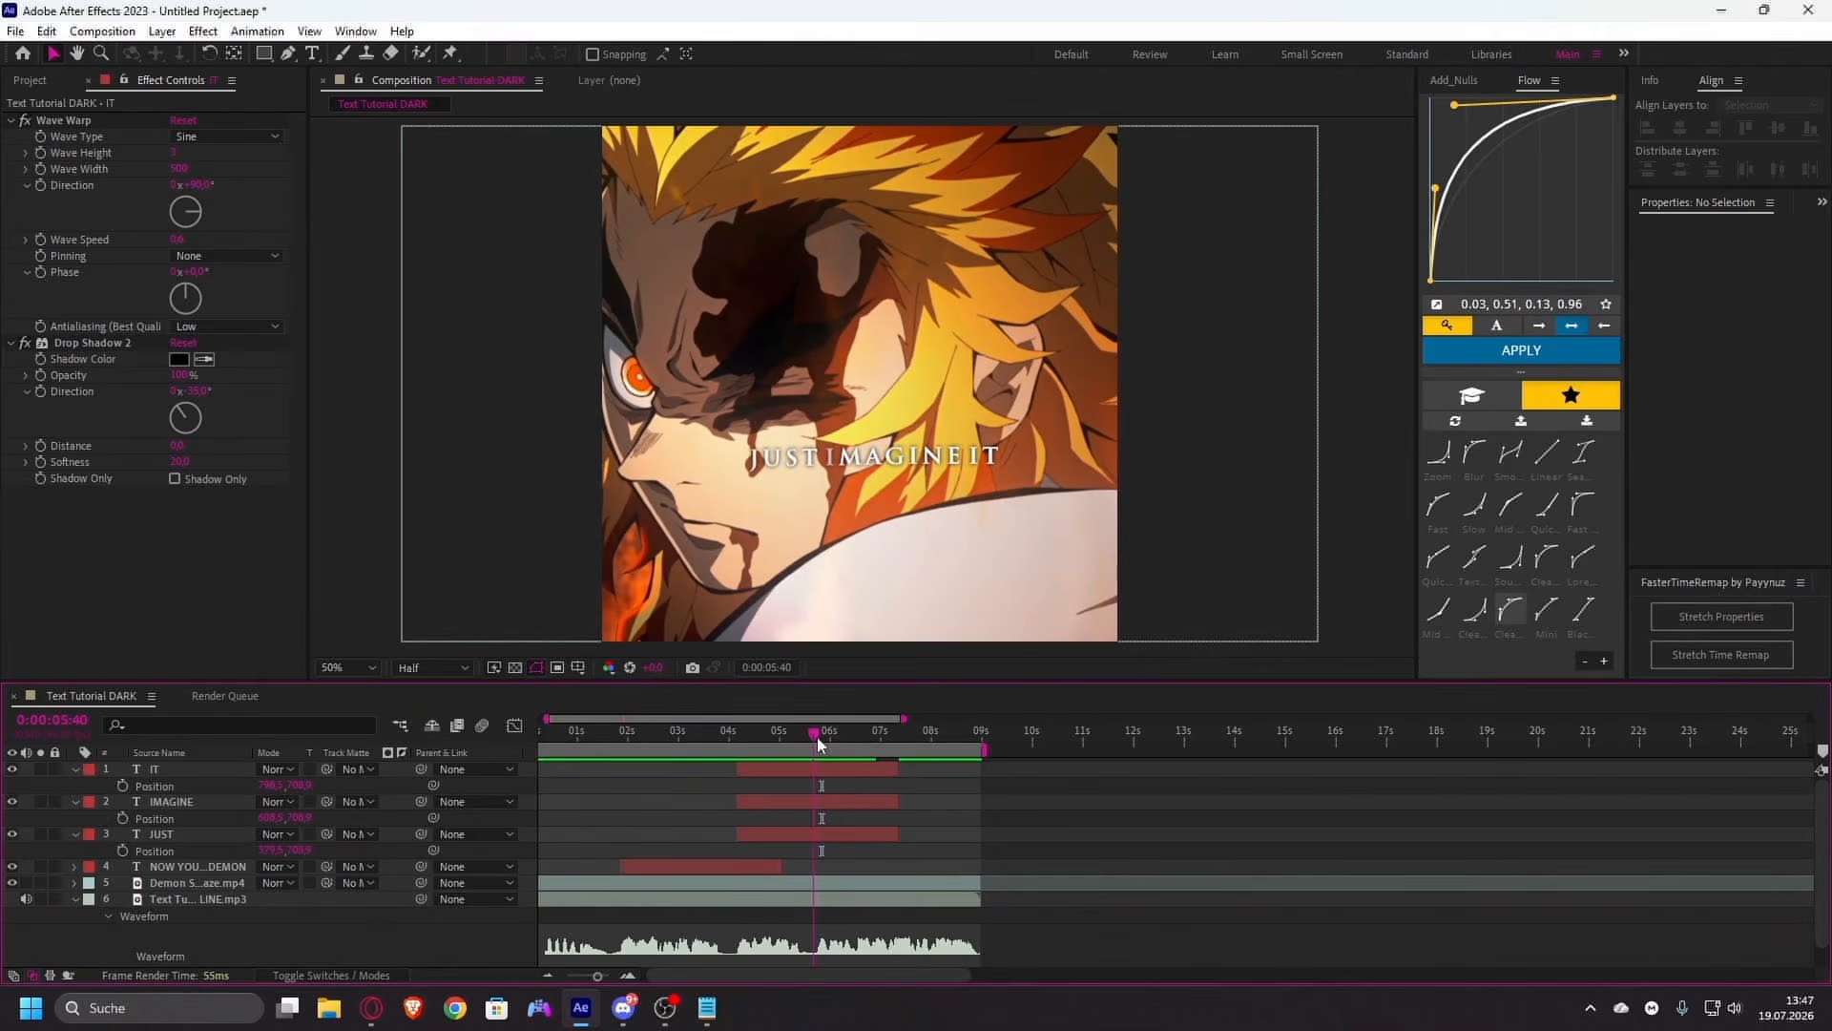
# - Delete the Wave Warp effect from the "IT", "IMAGINE" and "JUST" layers
pyautogui.click(105, 126)
pyautogui.press('Delete')
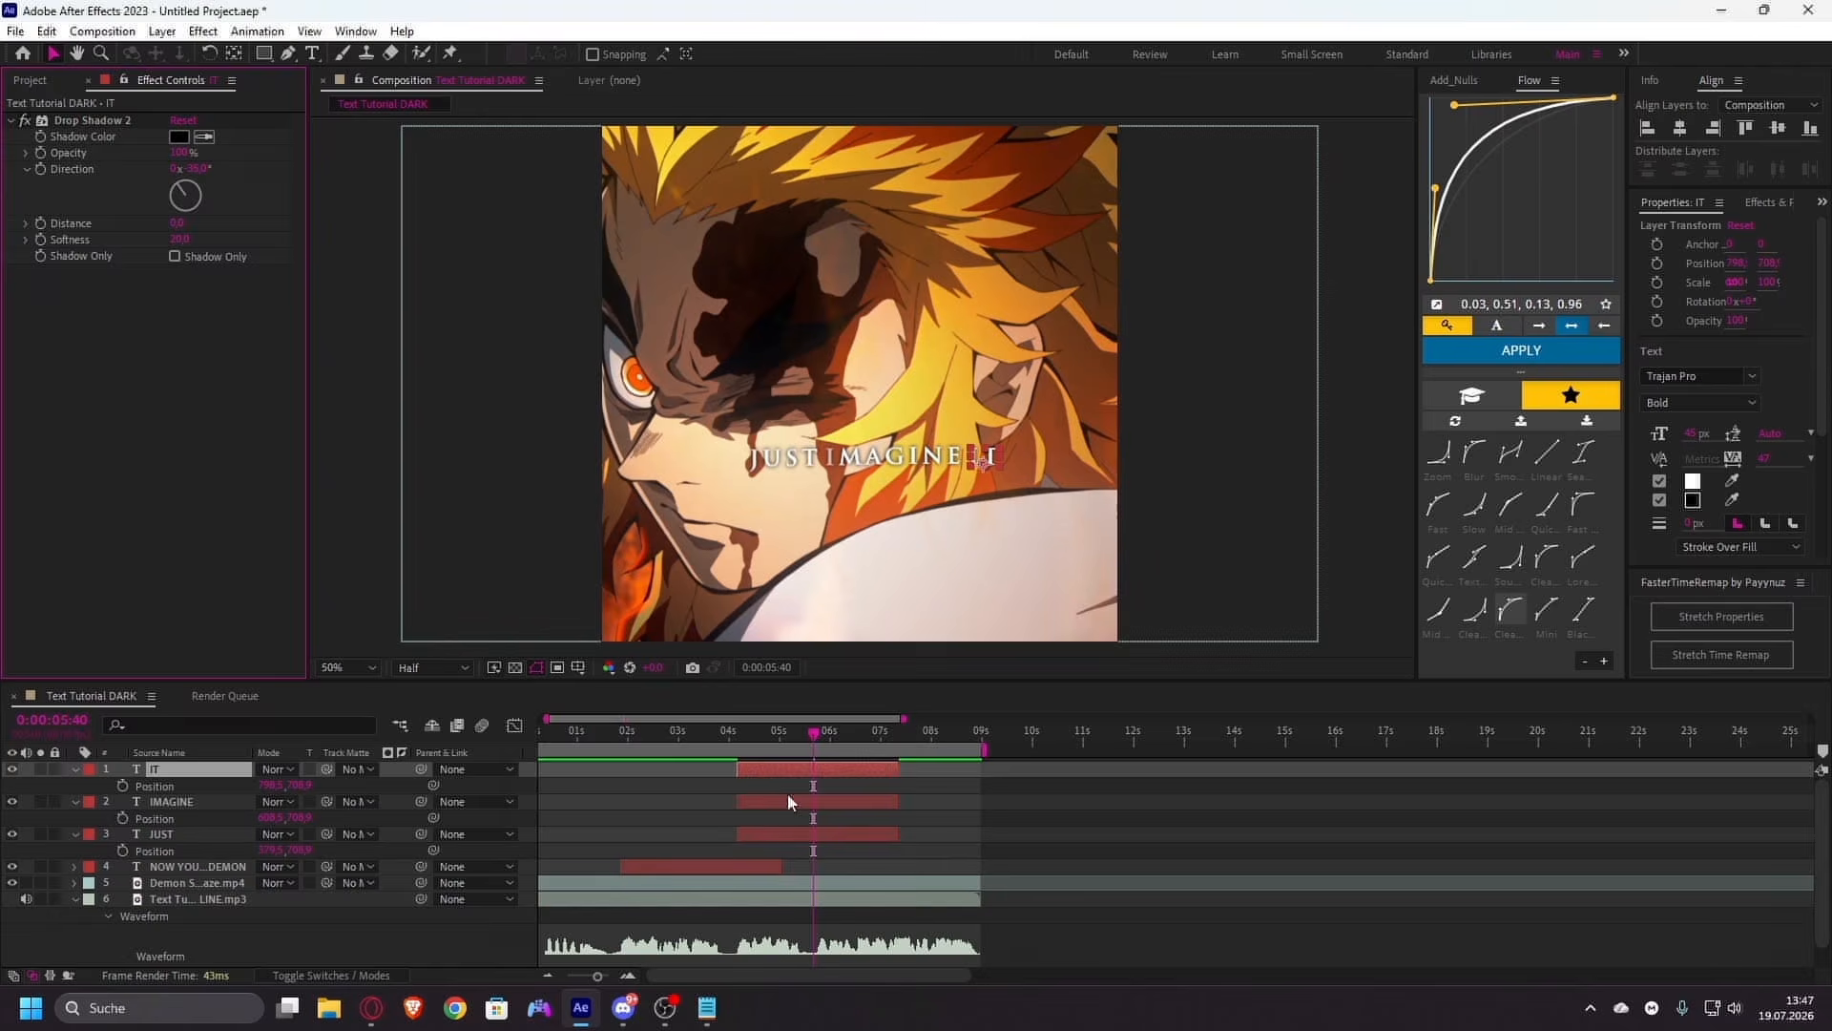
pyautogui.click(787, 800)
pyautogui.click(54, 125)
pyautogui.press('Delete')
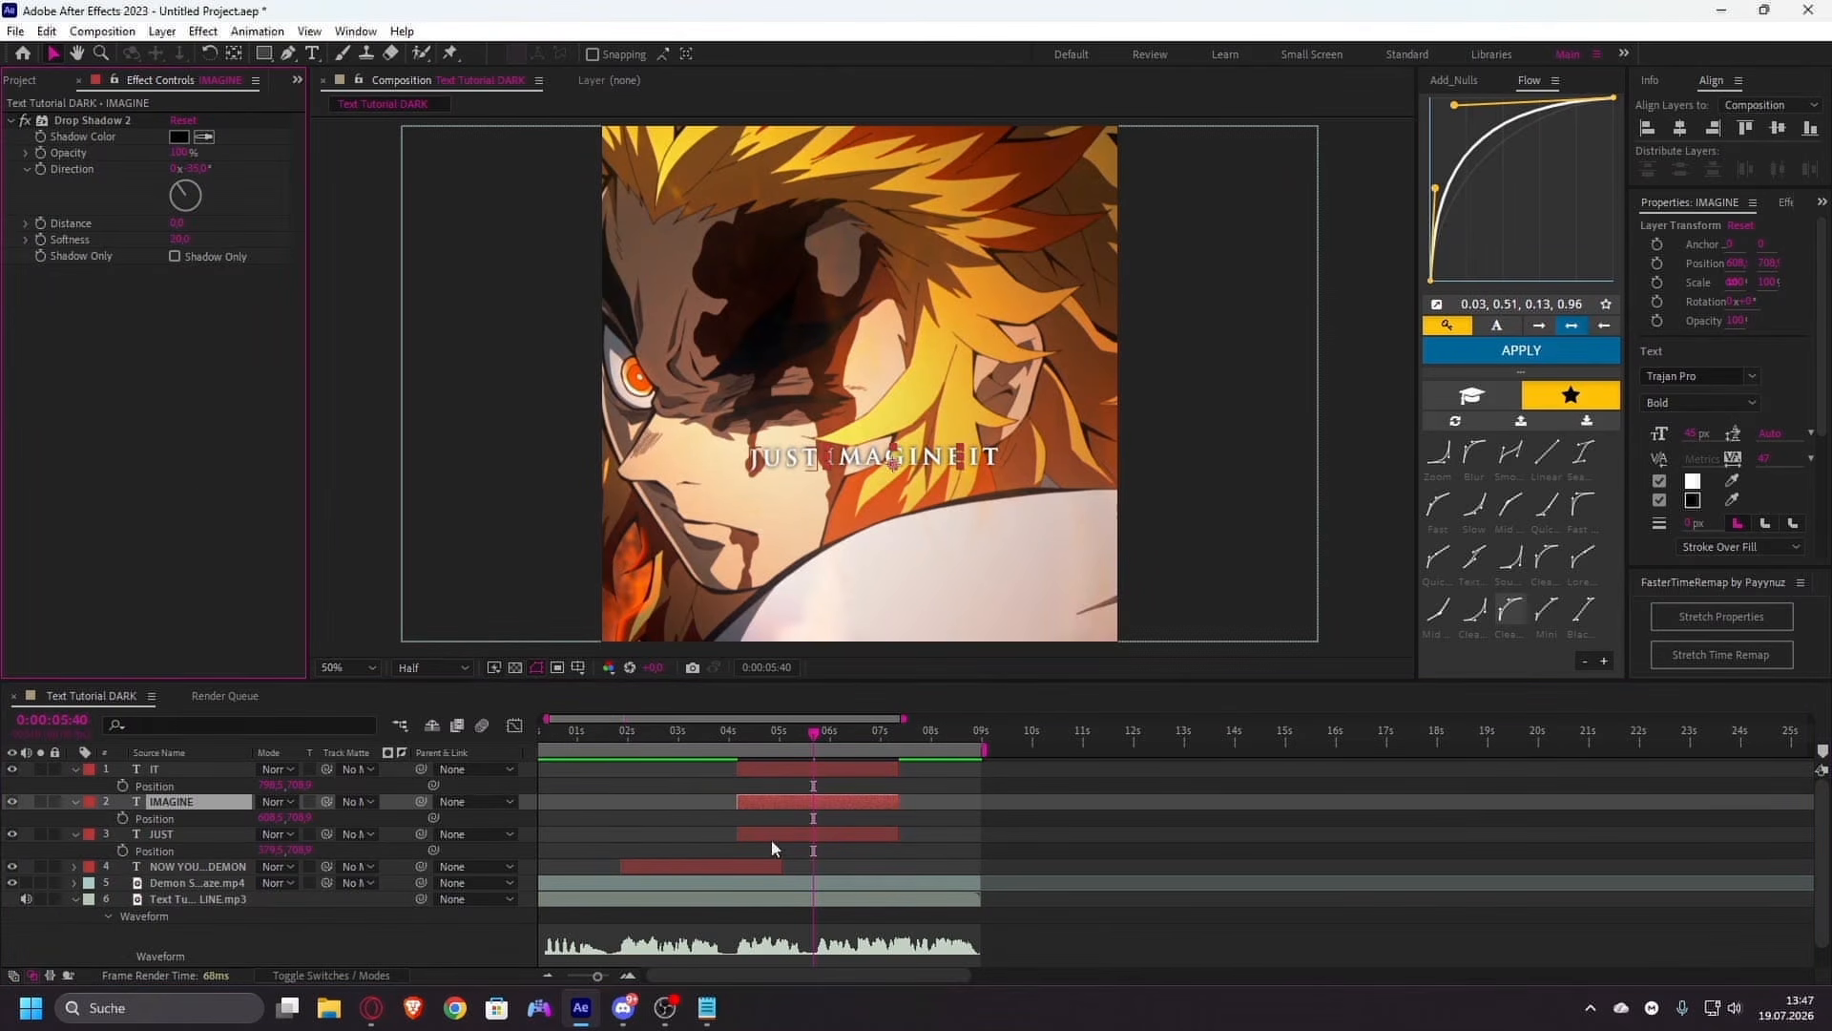
pyautogui.click(771, 836)
pyautogui.click(151, 124)
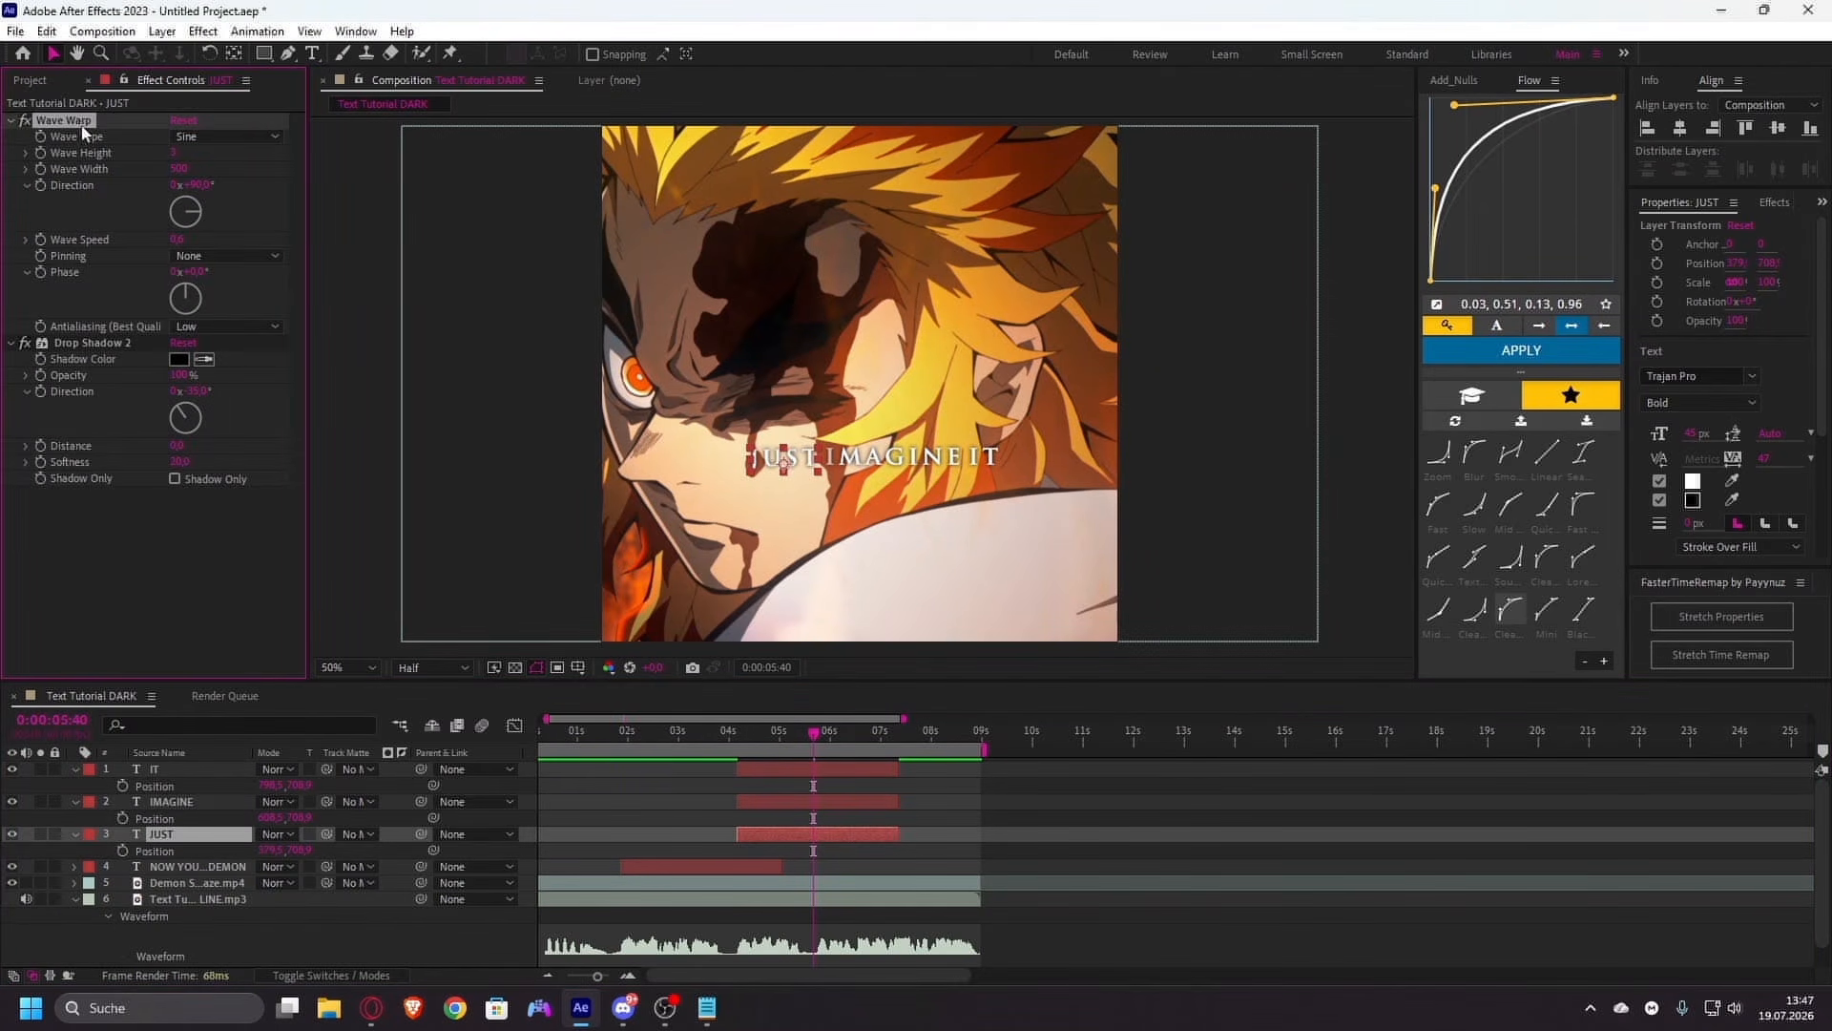
pyautogui.press('Delete')
# - Preview the captions without Wave Warp, stop on the "JUST IMAGINE IT" section and show the "JUST" layer's keyframes
pyautogui.click(649, 775)
pyautogui.click(684, 732)
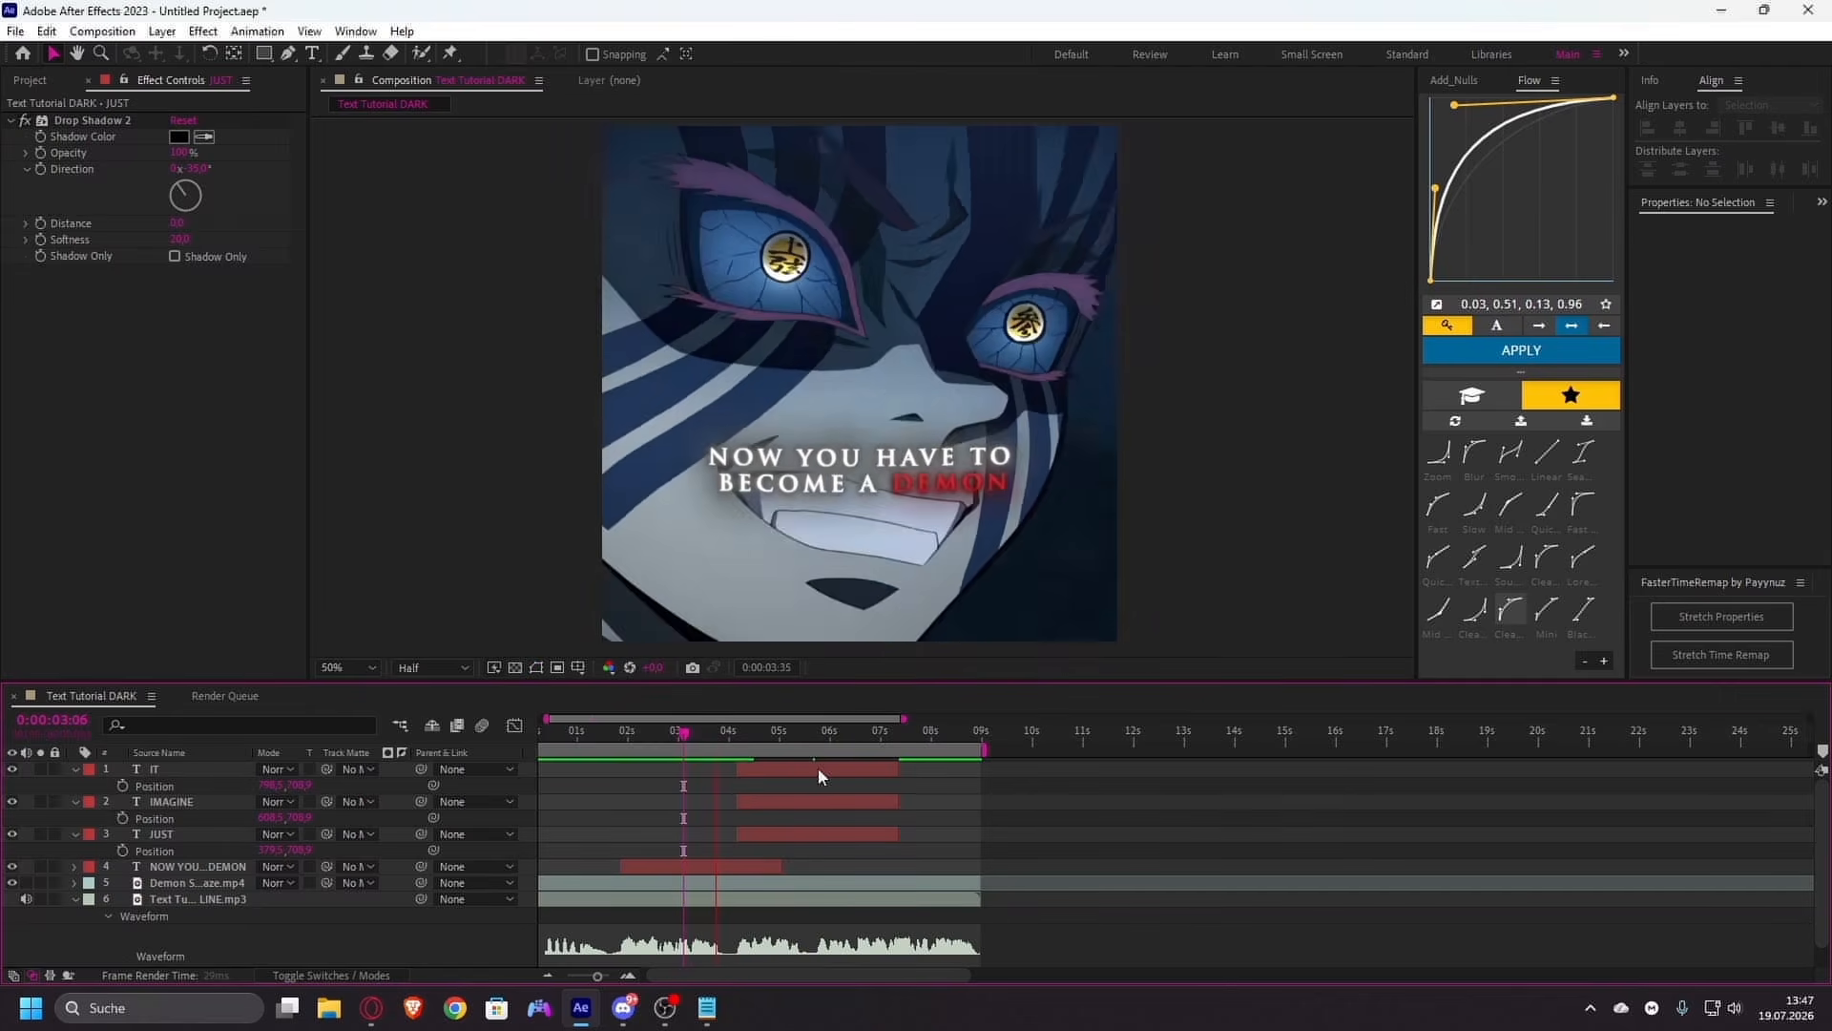
pyautogui.click(801, 826)
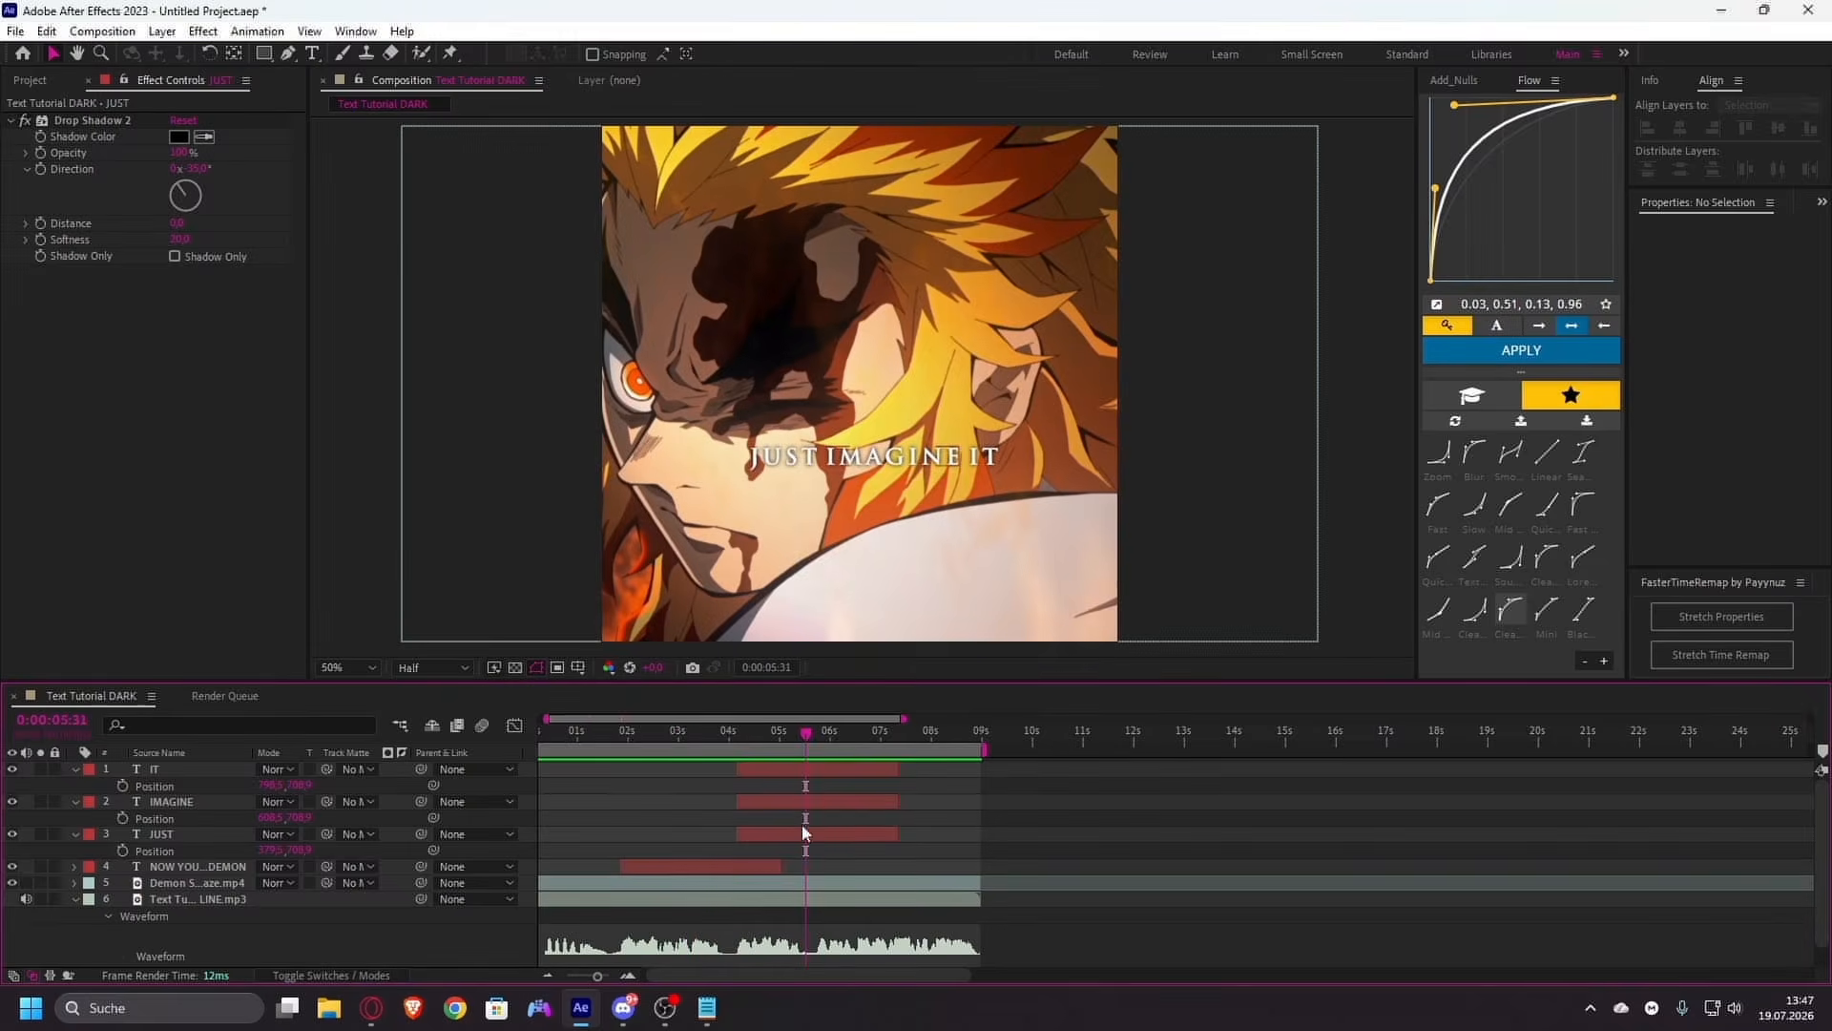
pyautogui.press('u')
pyautogui.scroll(-2, 769, 892)
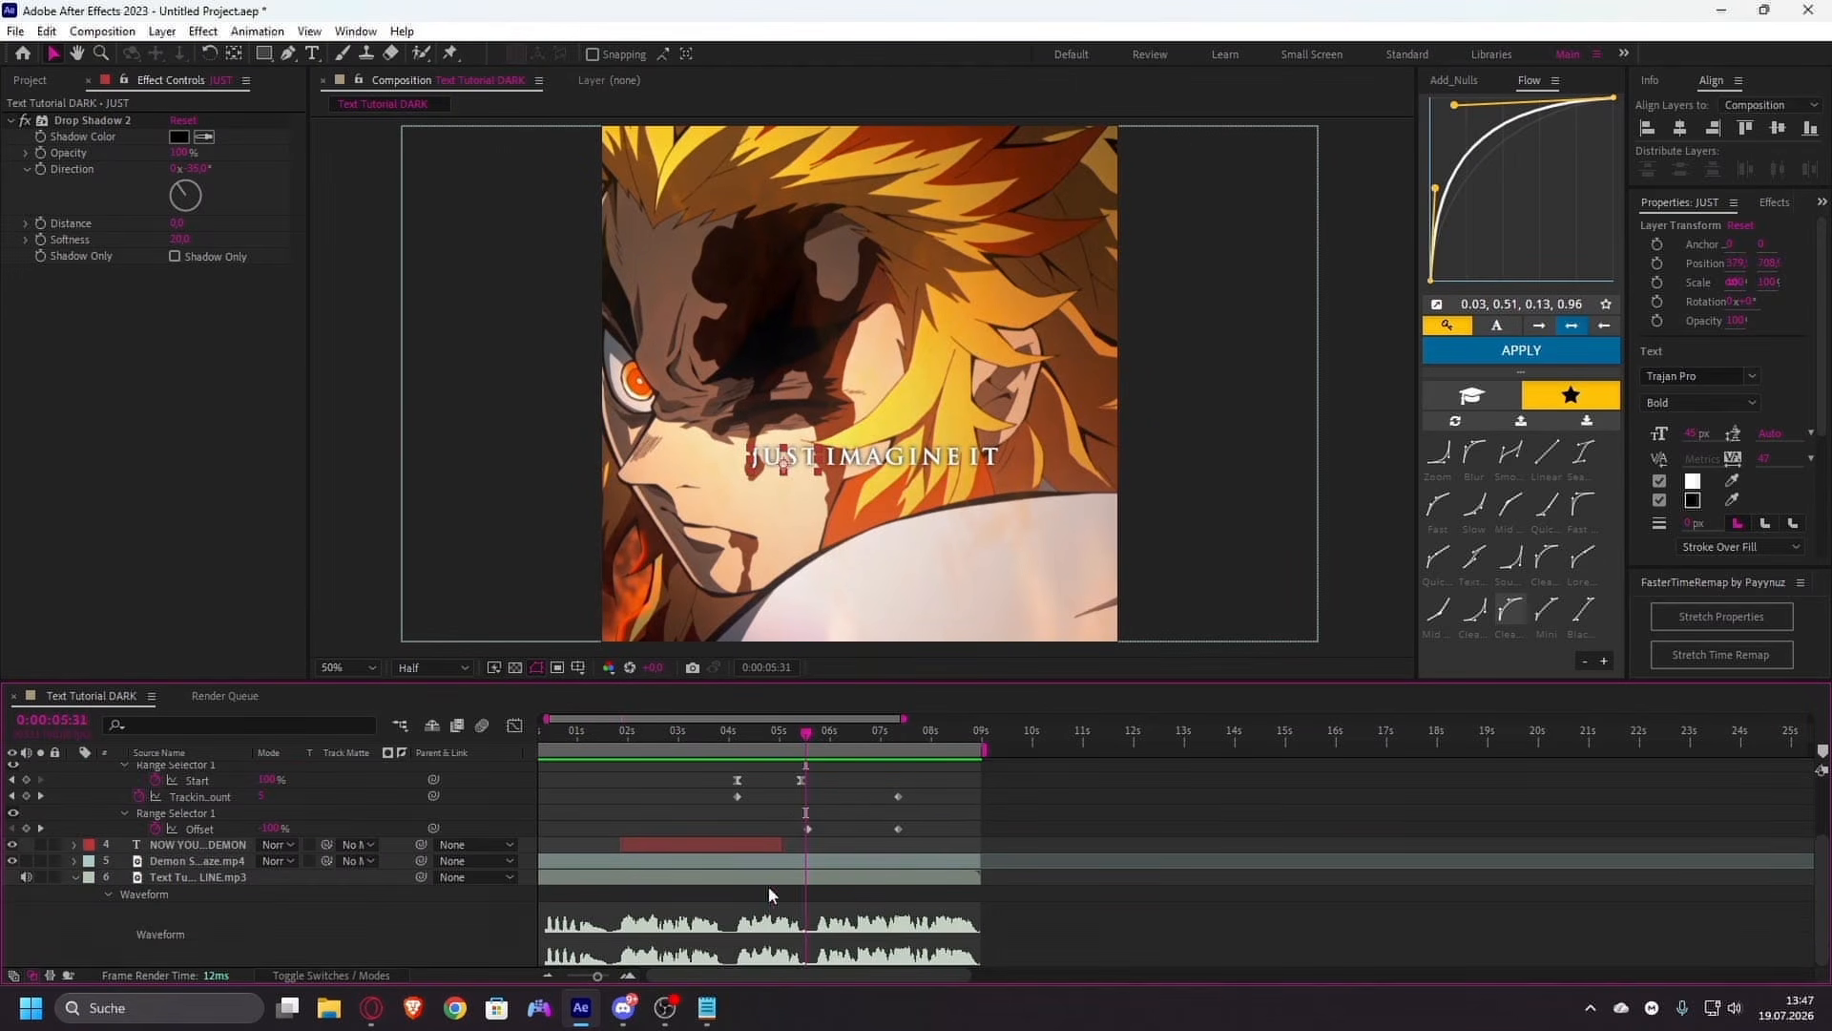
# - Move the "JUST" layer's second Start keyframe to 0:00:04:26 to match the voice waveform, and preview the word's reveal
pyautogui.scroll(1, 733, 847)
pyautogui.click(817, 733)
pyautogui.scroll(1, 838, 824)
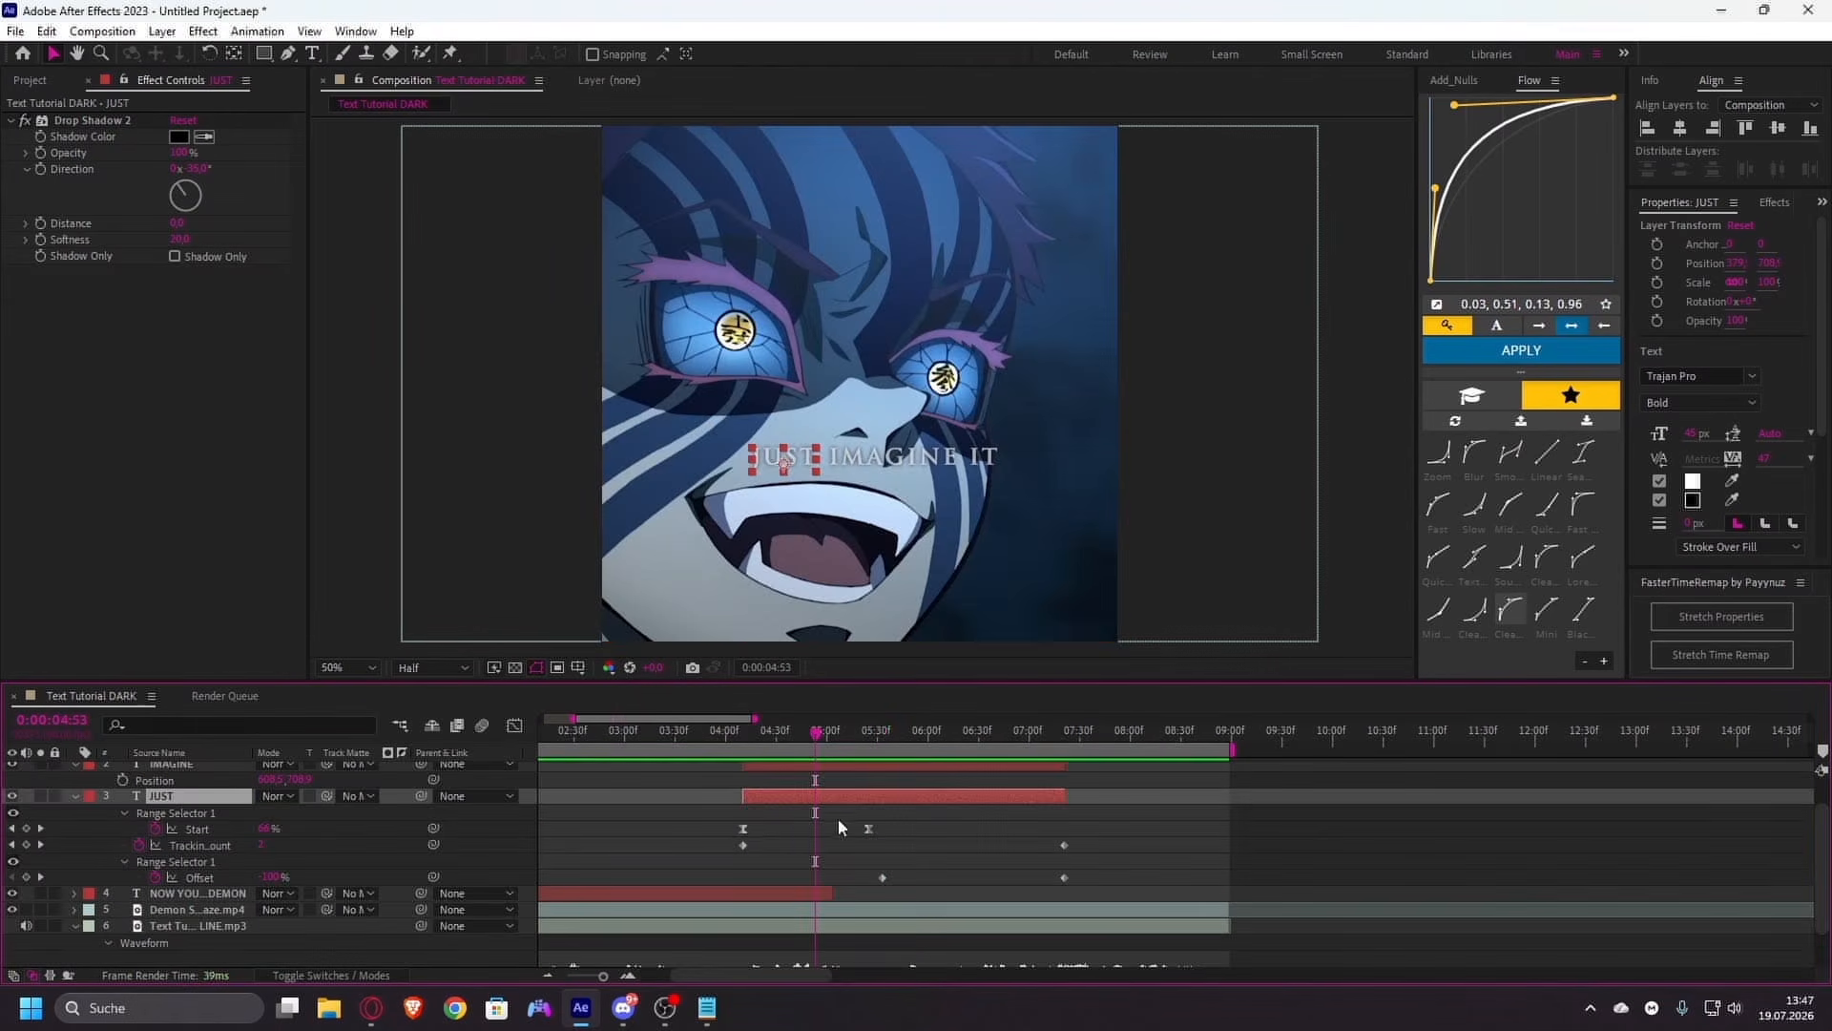
pyautogui.scroll(-2, 866, 845)
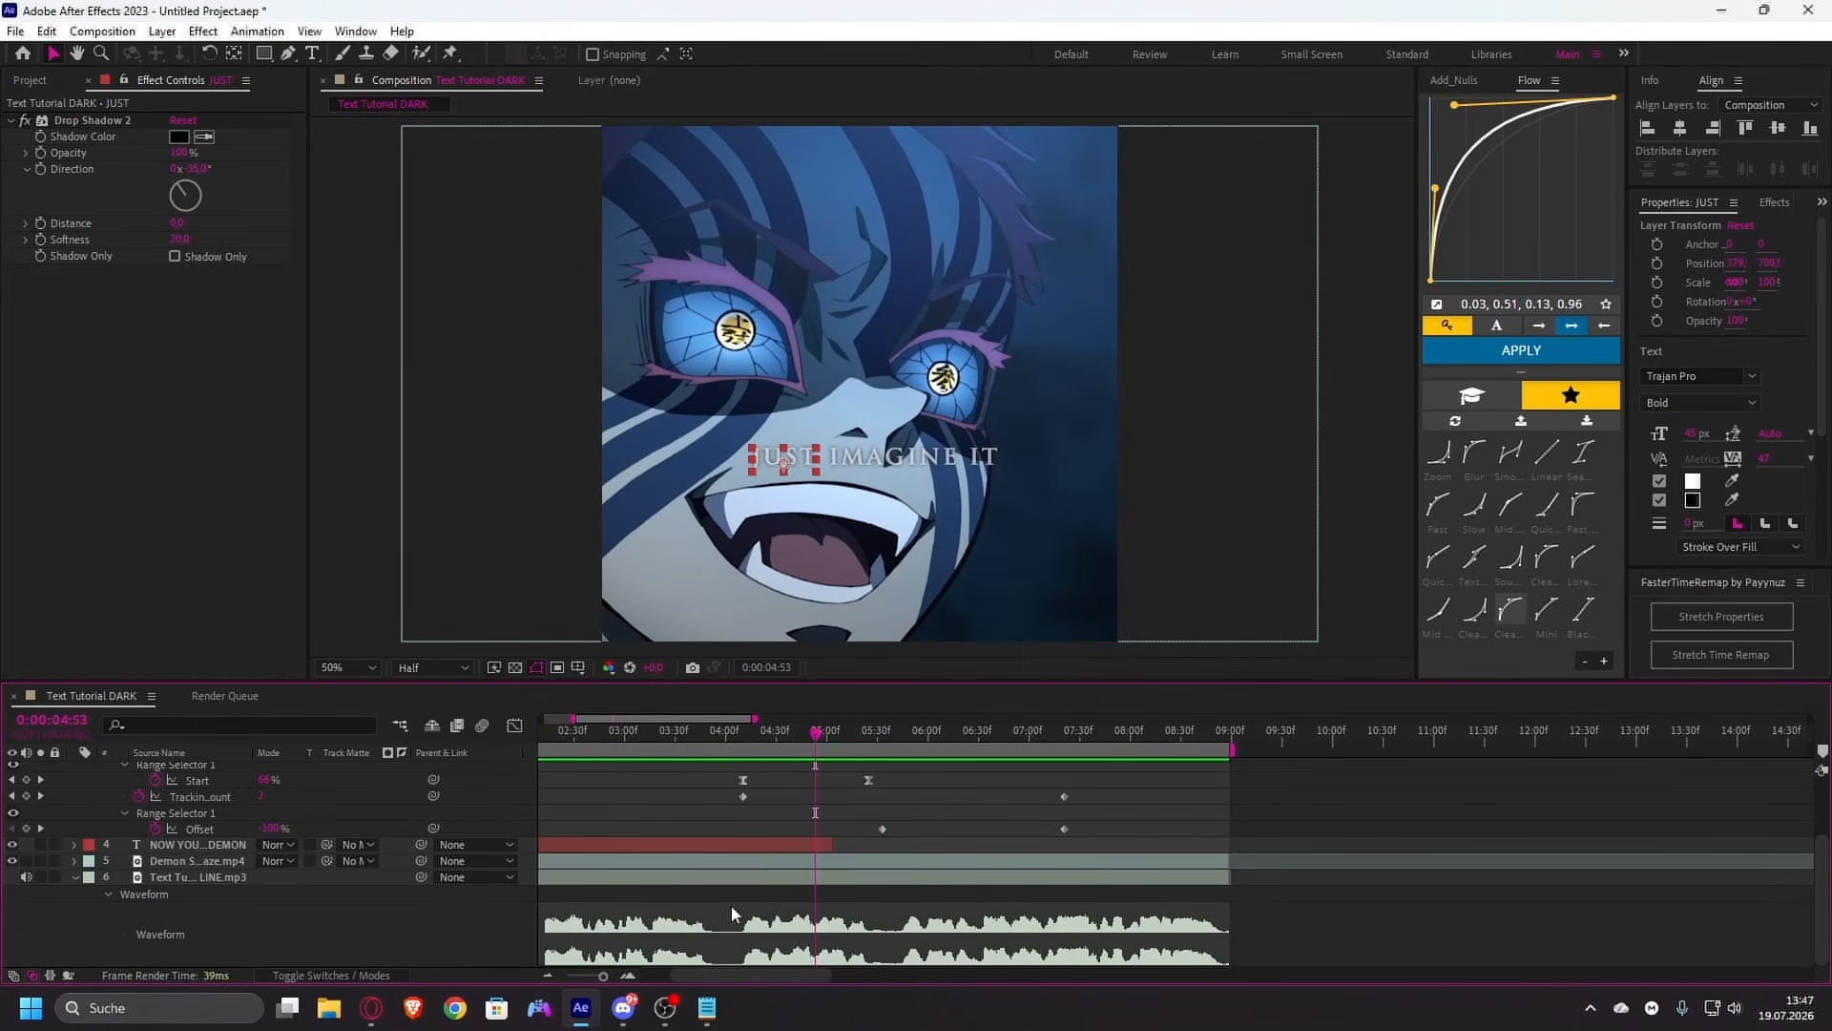
pyautogui.moveTo(731, 905); pyautogui.dragTo(874, 970)
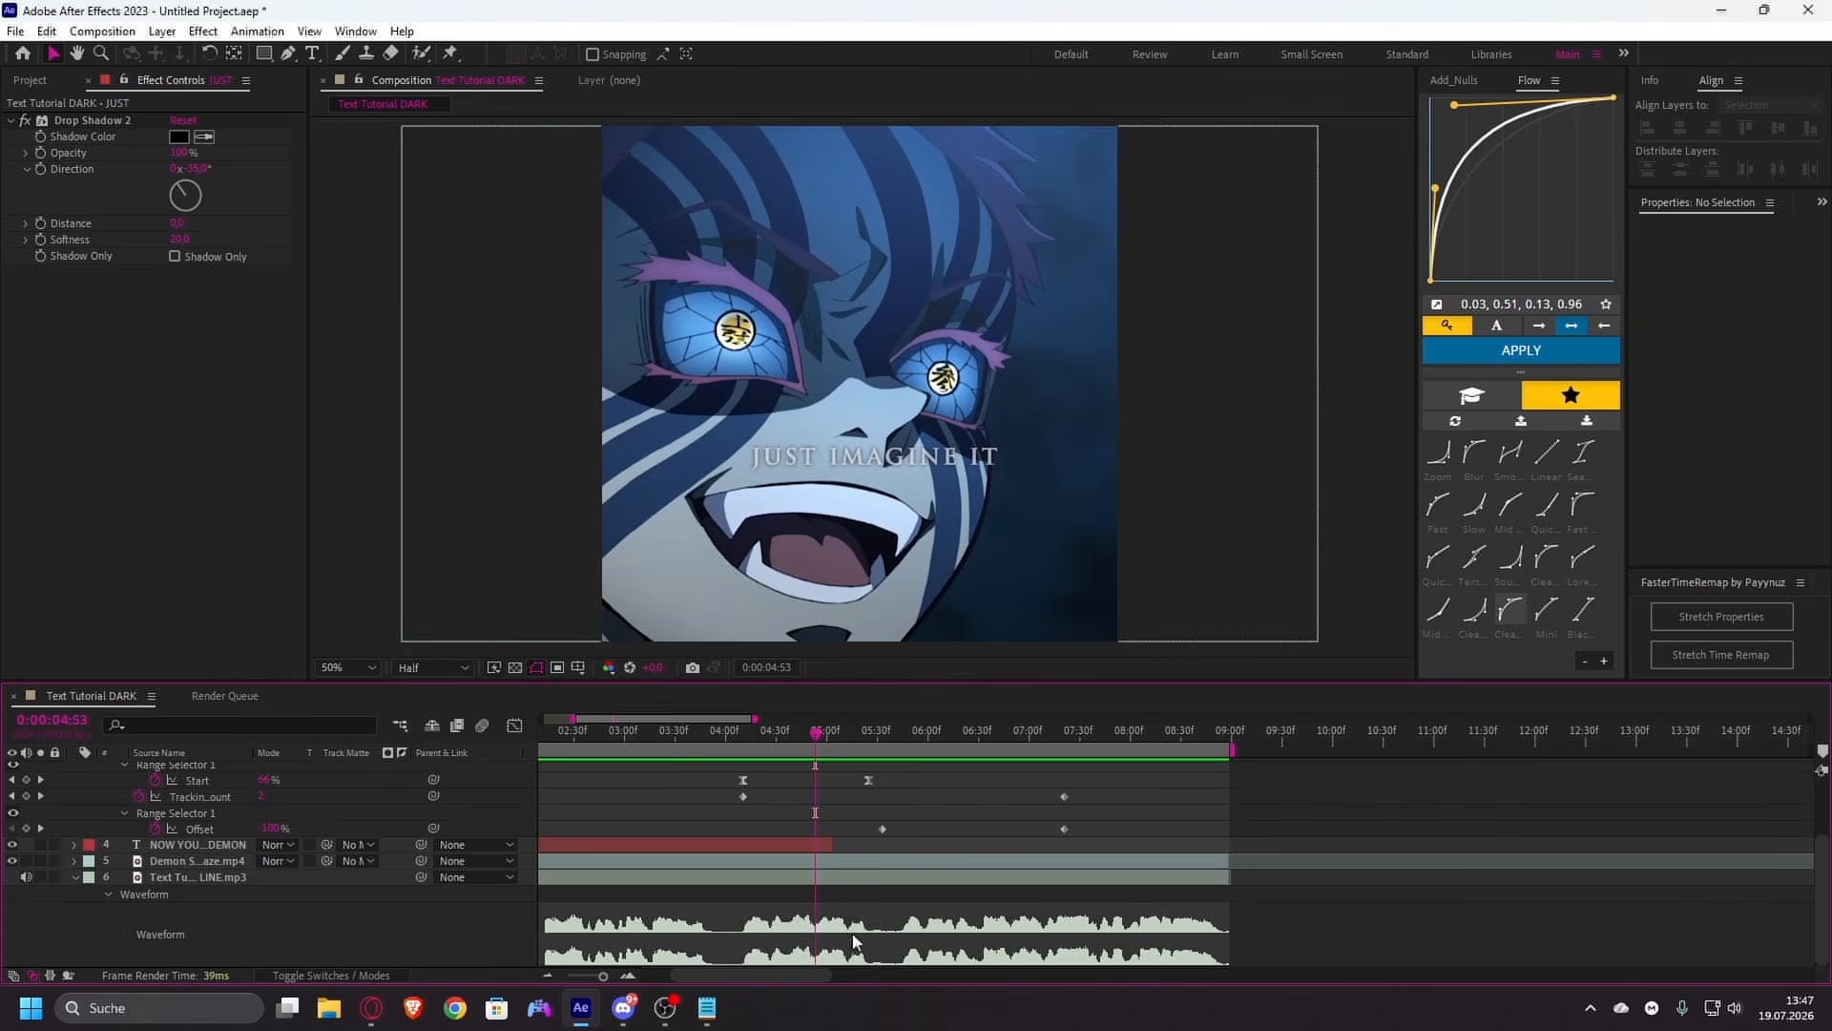
pyautogui.scroll(2, 796, 834)
pyautogui.scroll(-2, 807, 747)
pyautogui.moveTo(793, 740); pyautogui.dragTo(769, 741)
pyautogui.moveTo(865, 779); pyautogui.dragTo(769, 780)
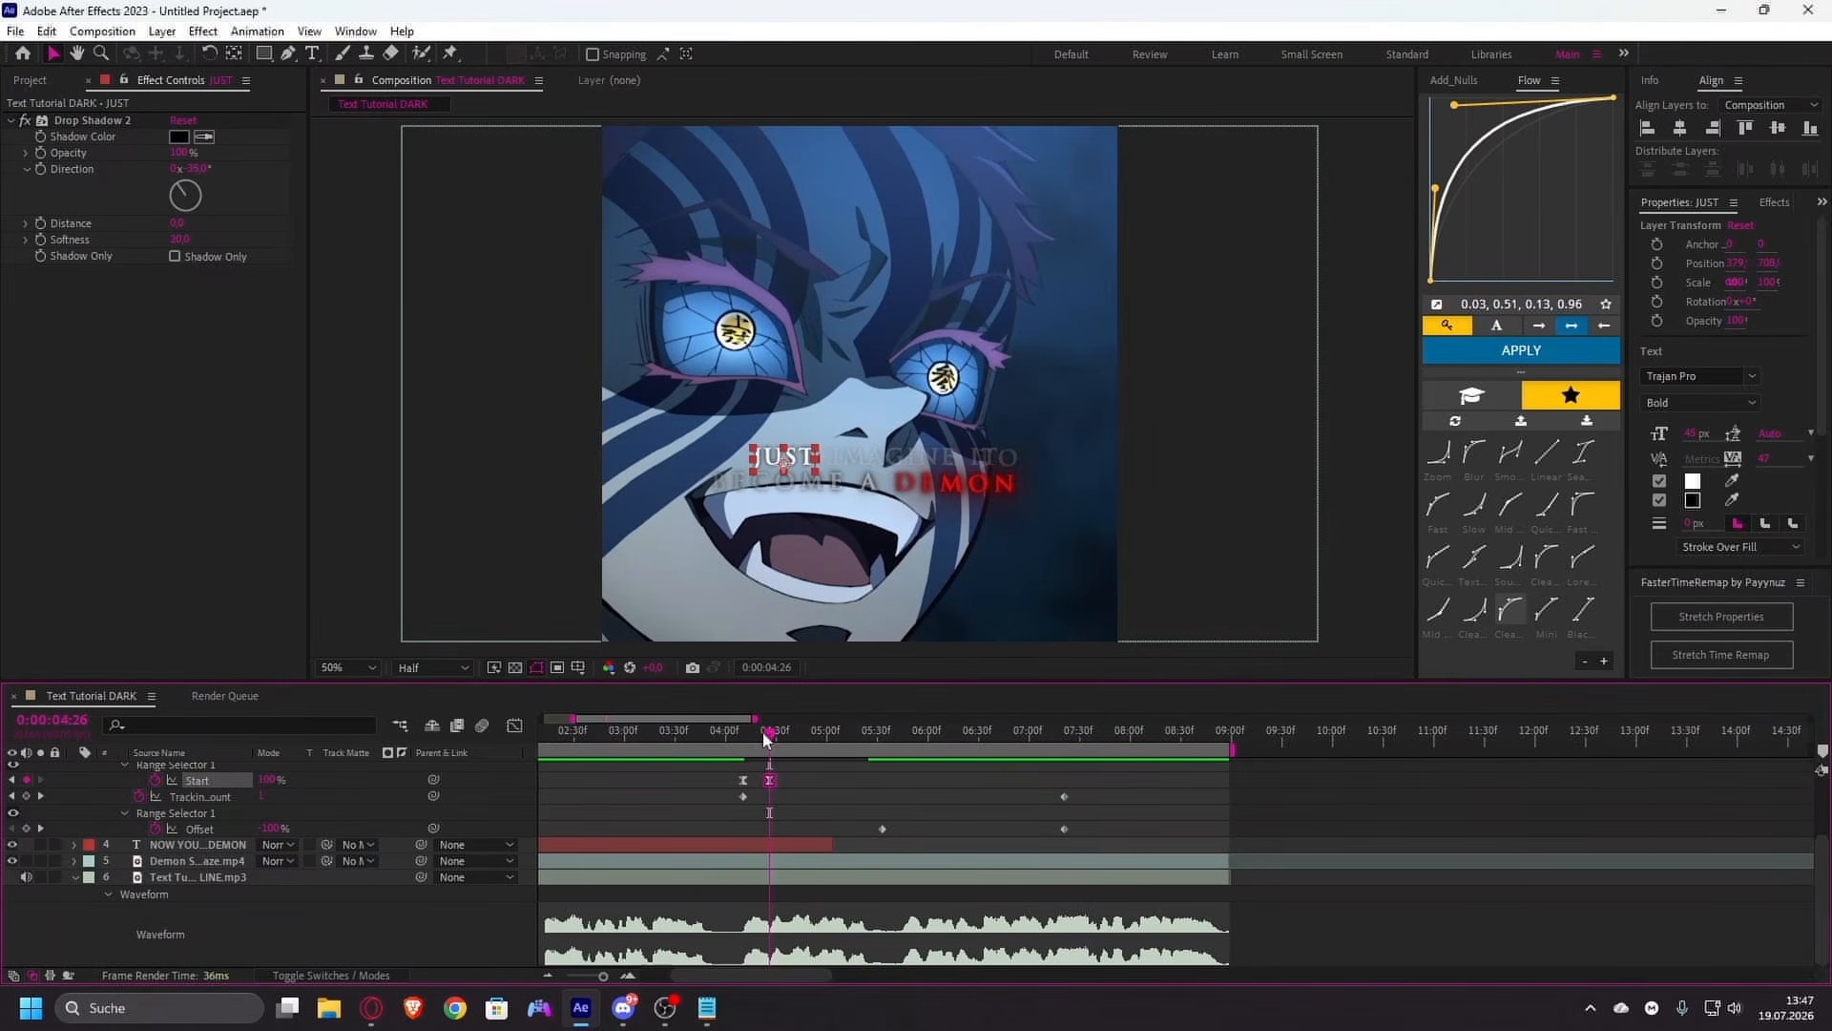
pyautogui.moveTo(766, 738); pyautogui.dragTo(694, 740)
pyautogui.press('space')
pyautogui.press('space')
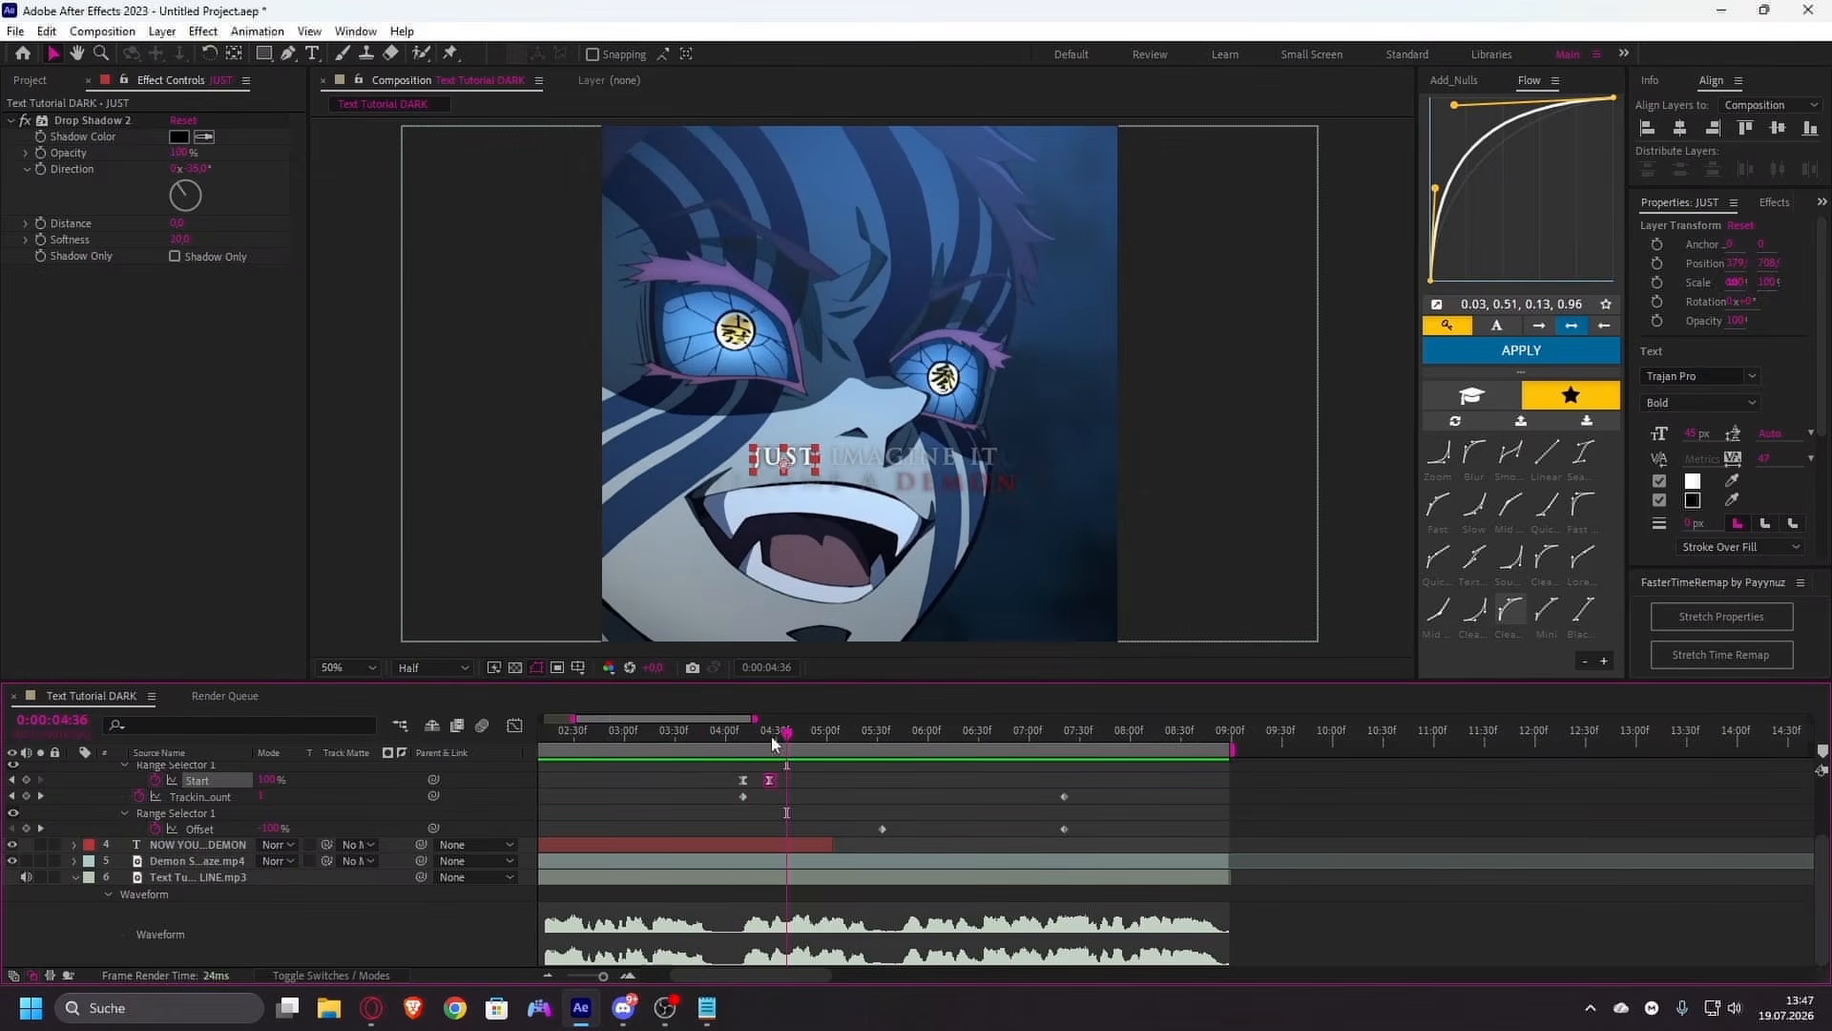
# - Move the "IMAGINE" layer's first Start keyframe to 0:00:04:26, where the "JUST" reveal ends
pyautogui.click(769, 741)
pyautogui.scroll(3, 799, 828)
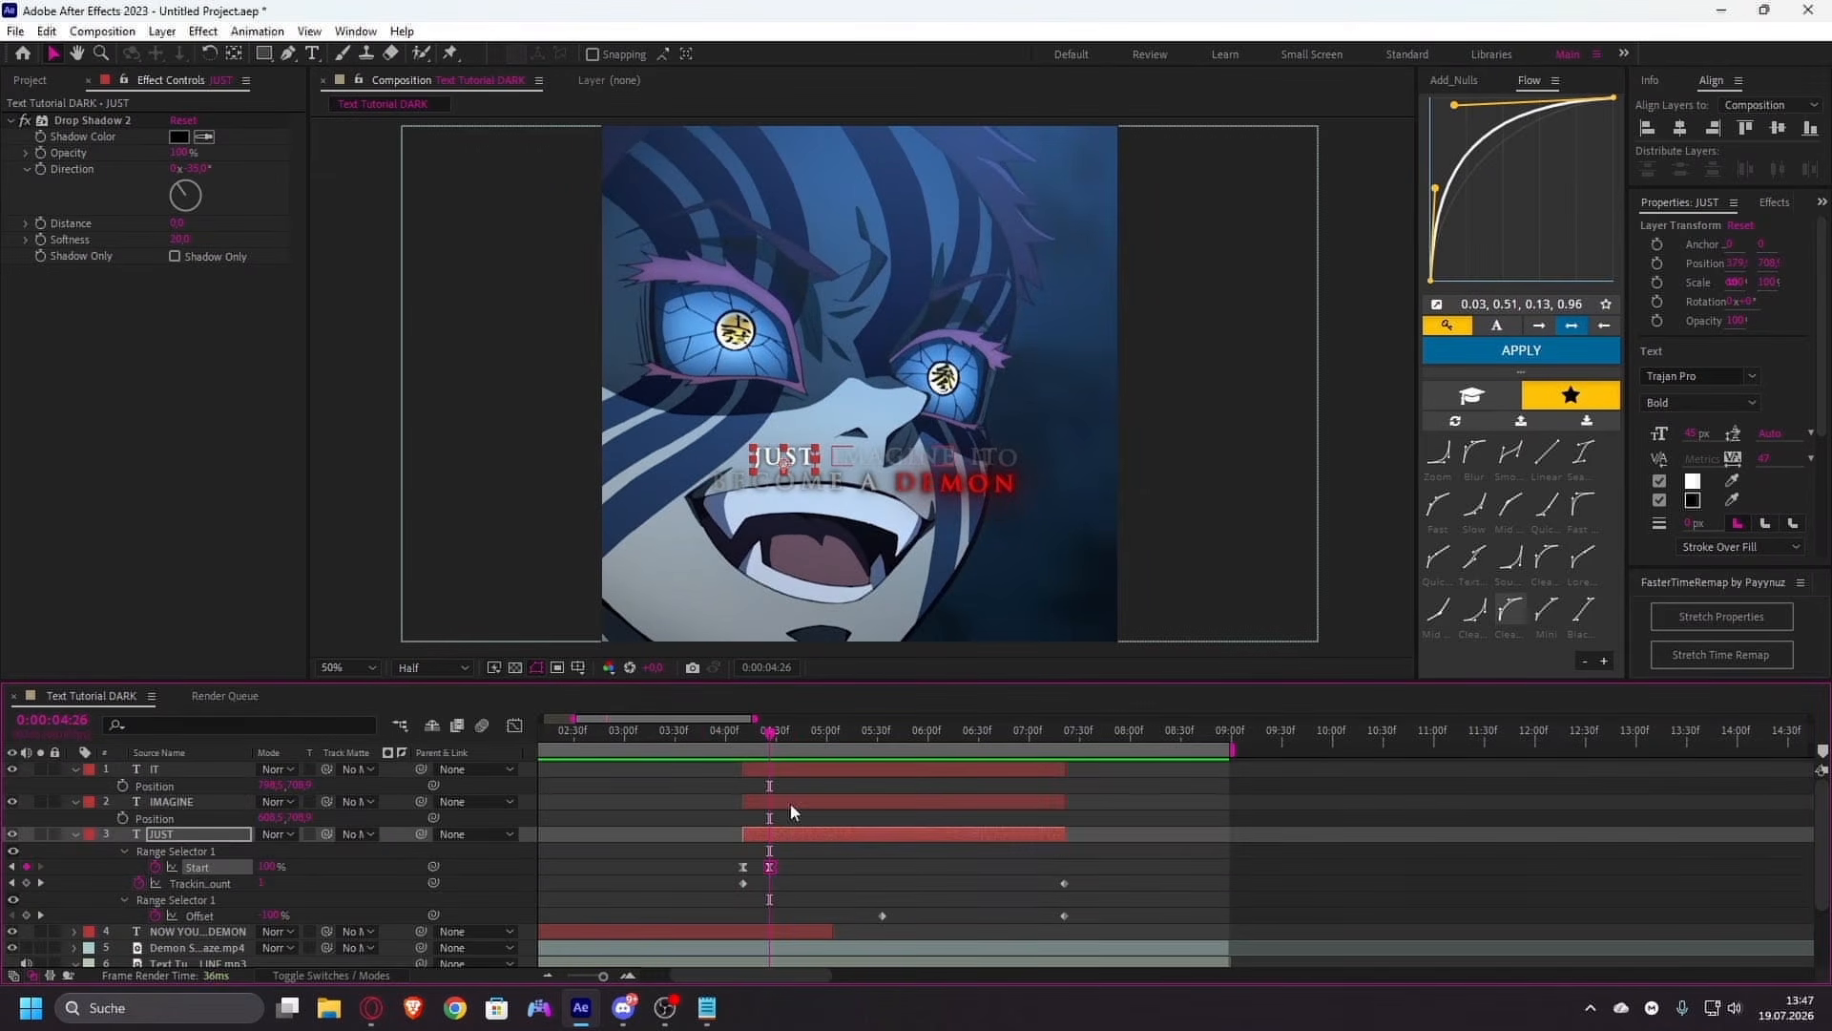
pyautogui.click(790, 812)
pyautogui.press('u')
pyautogui.click(768, 835)
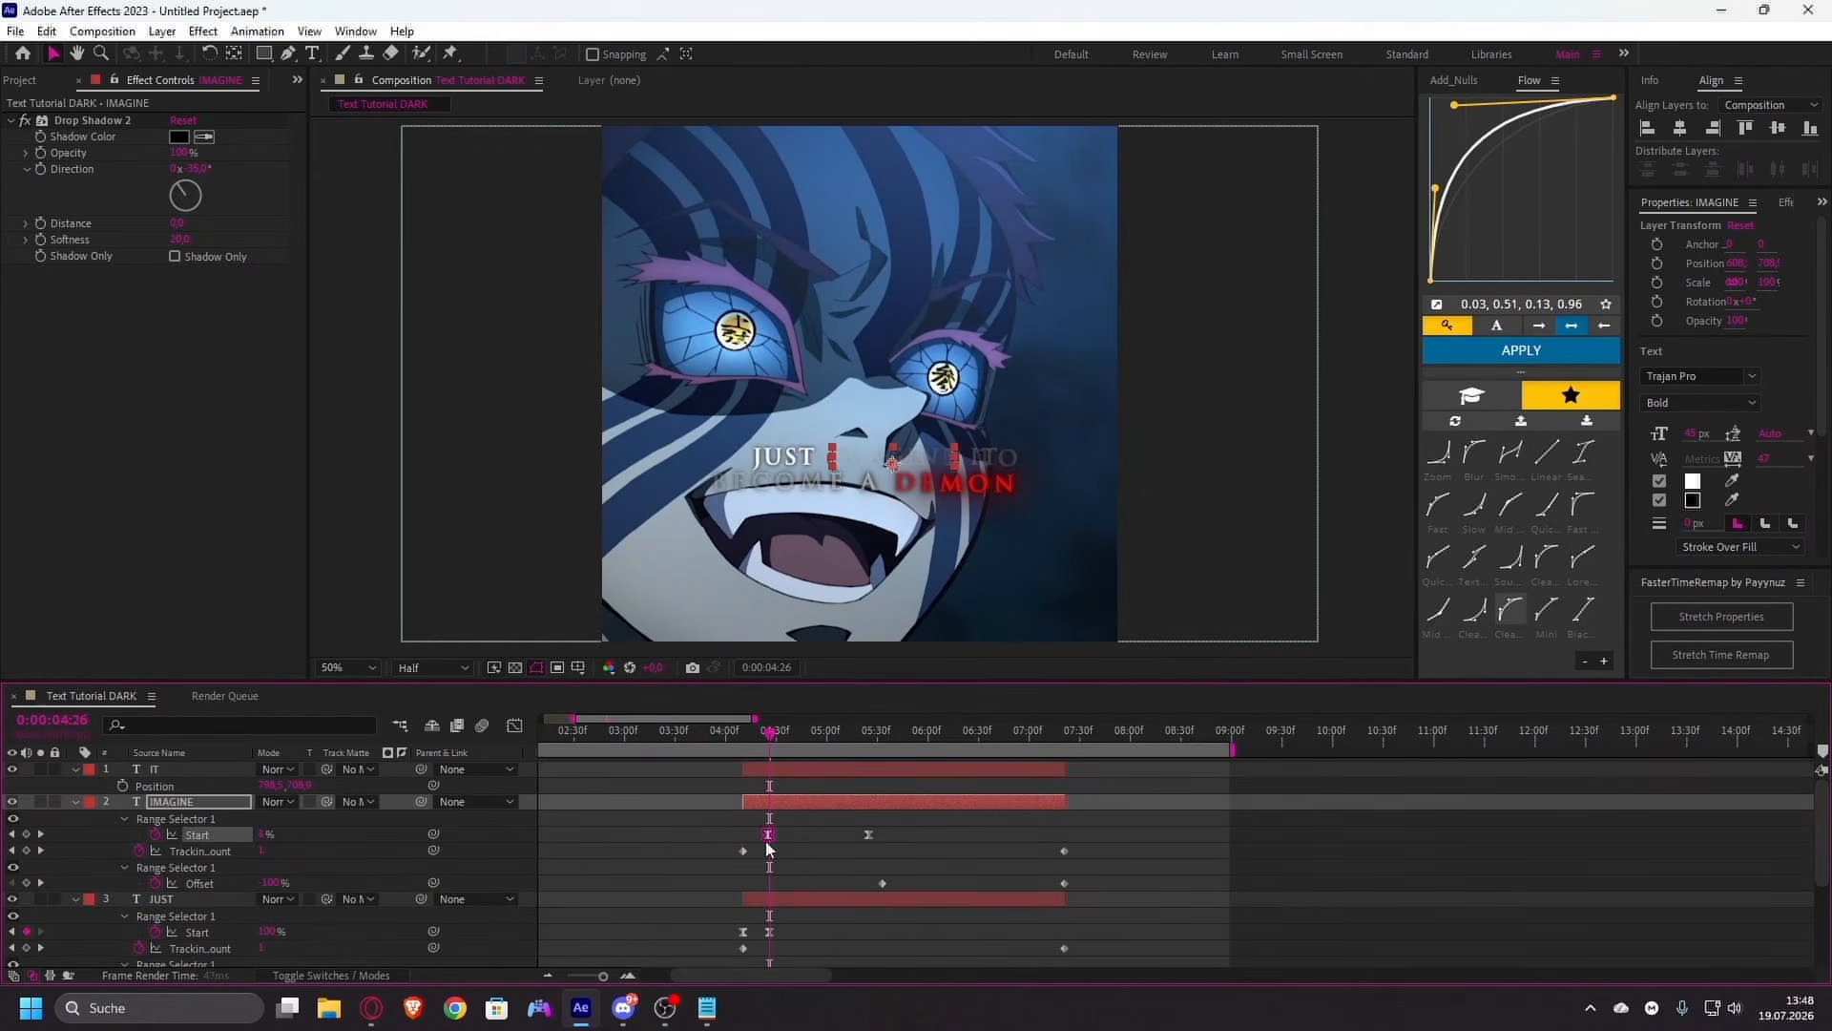
pyautogui.hotkey('alt', 'Right')
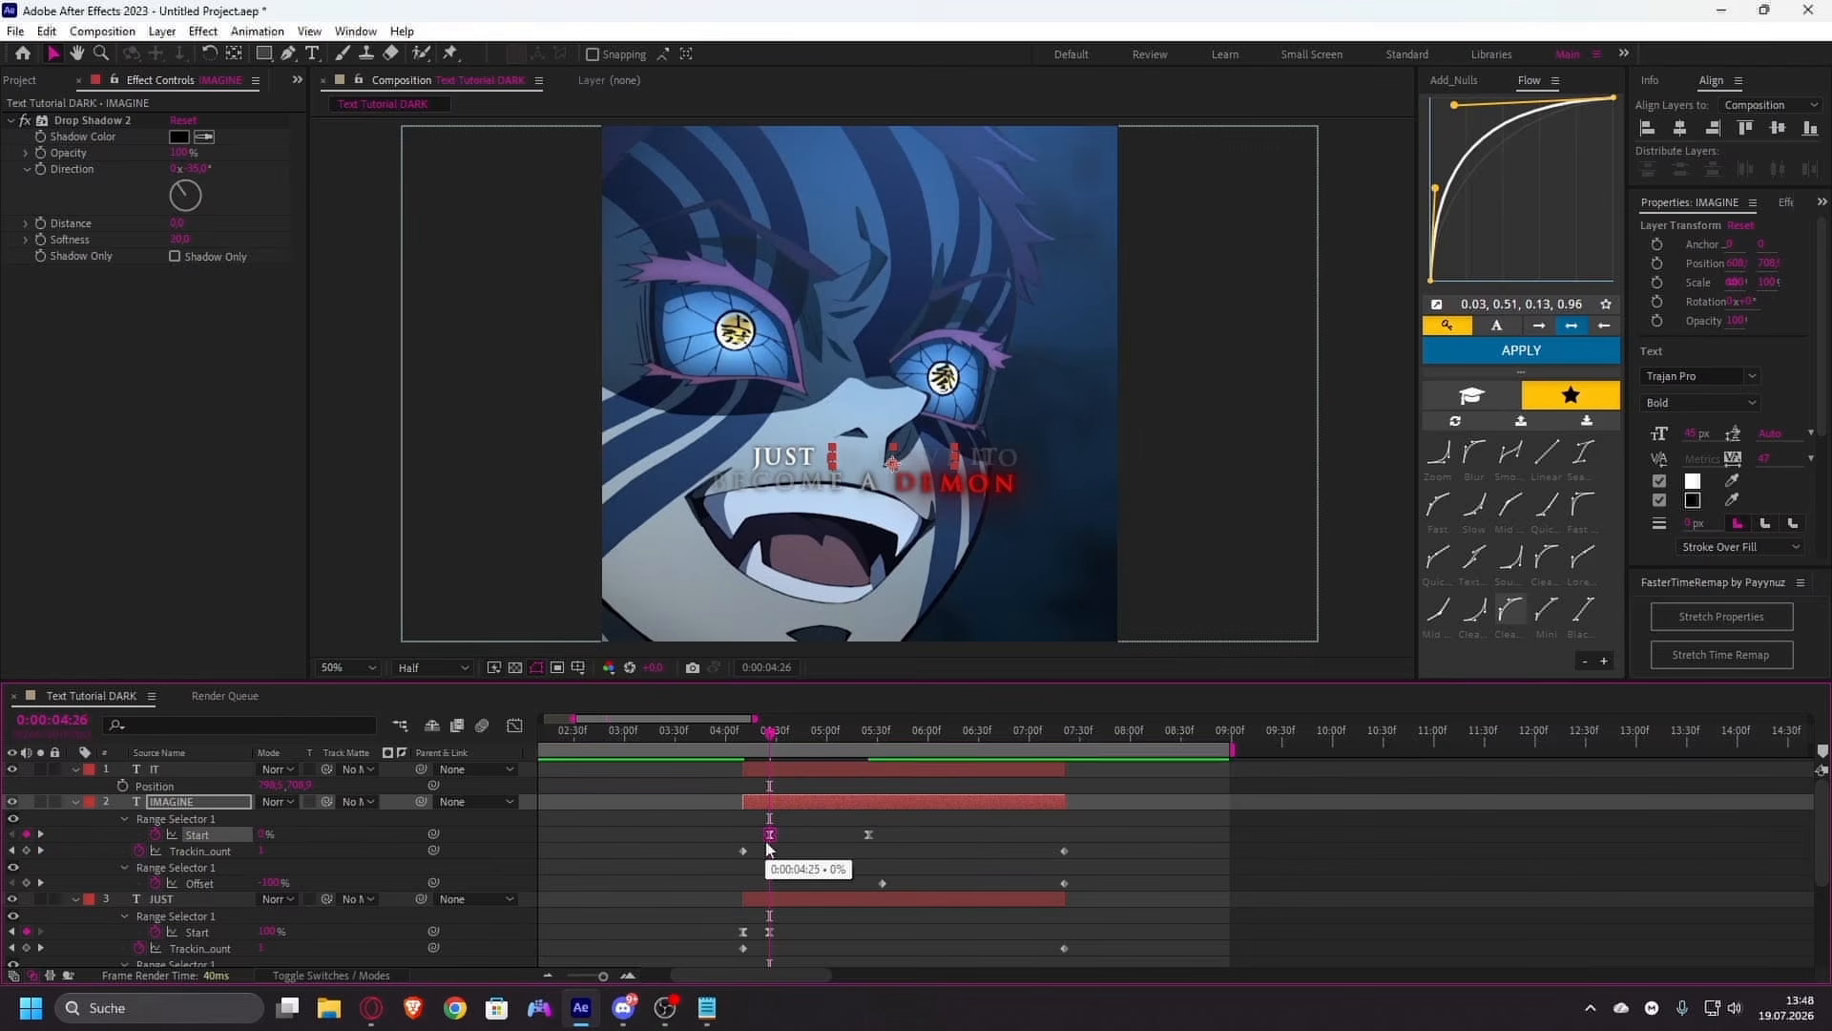
# - Find the end of the spoken "imagine" and move the "IMAGINE" layer's second Start keyframe to 0:00:04:52
pyautogui.scroll(-5, 794, 839)
pyautogui.click(815, 830)
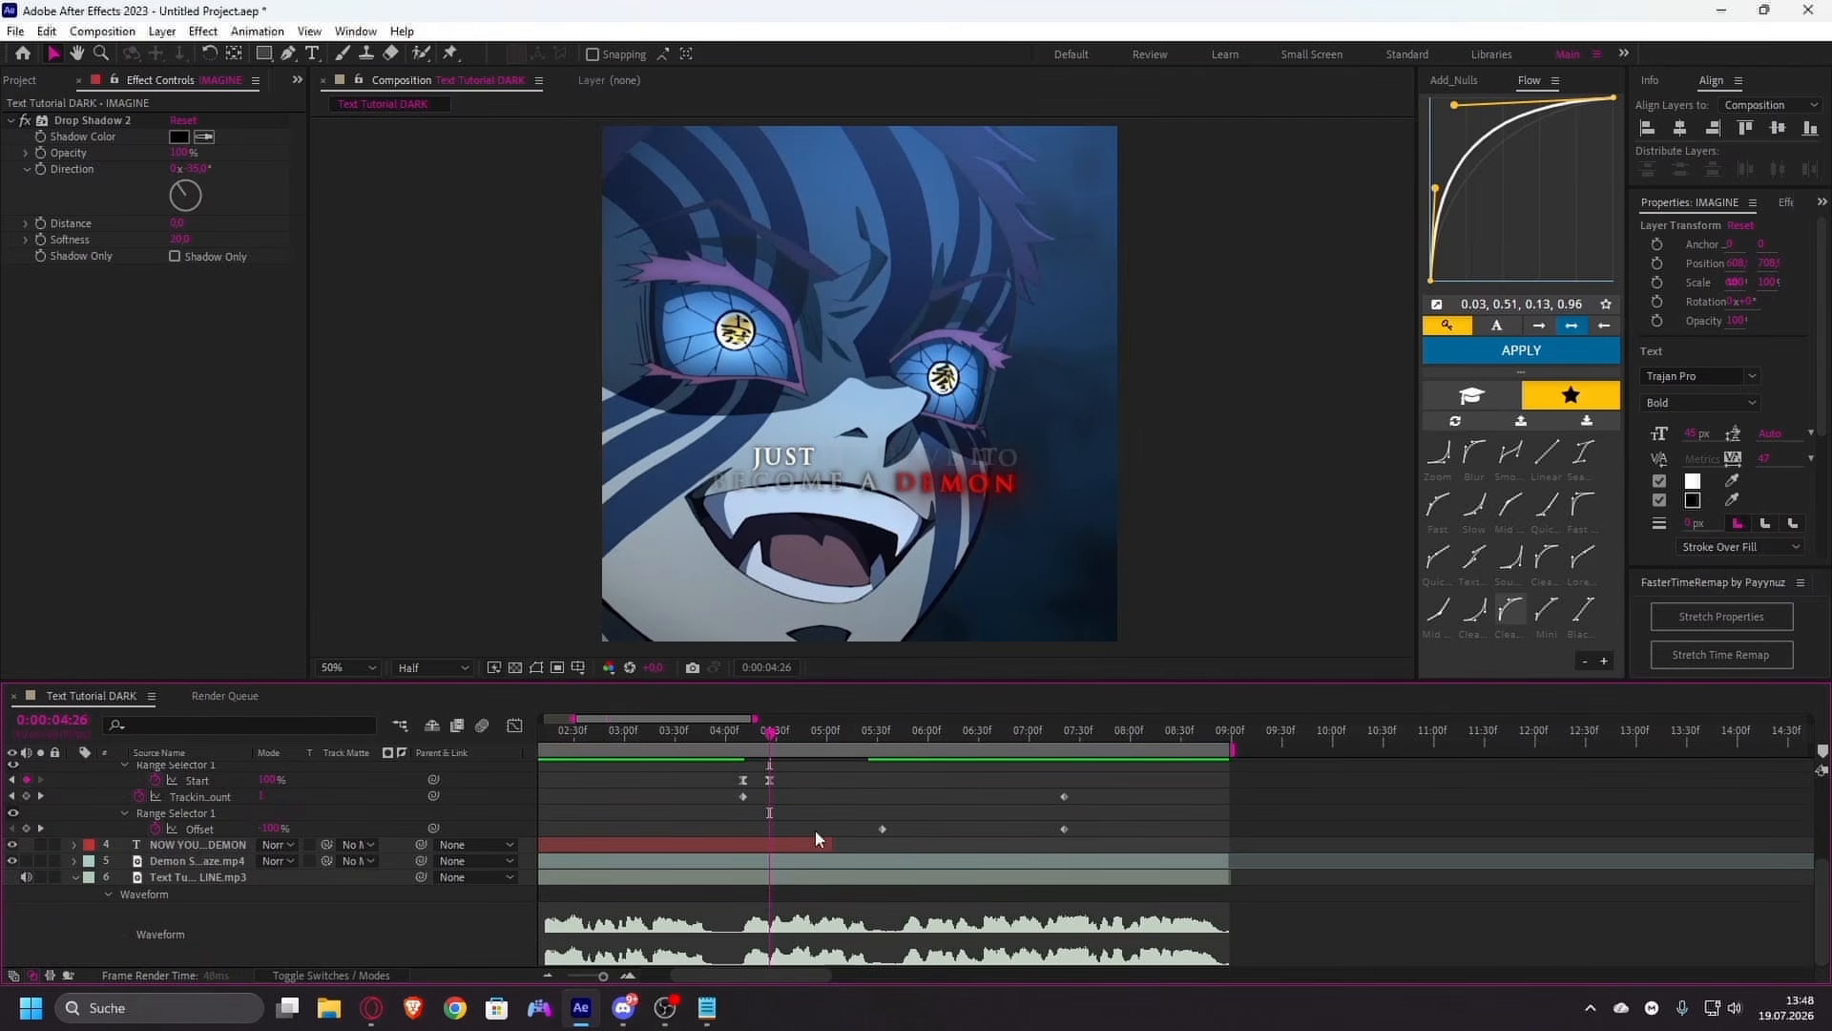
pyautogui.press('space')
pyautogui.scroll(3, 838, 844)
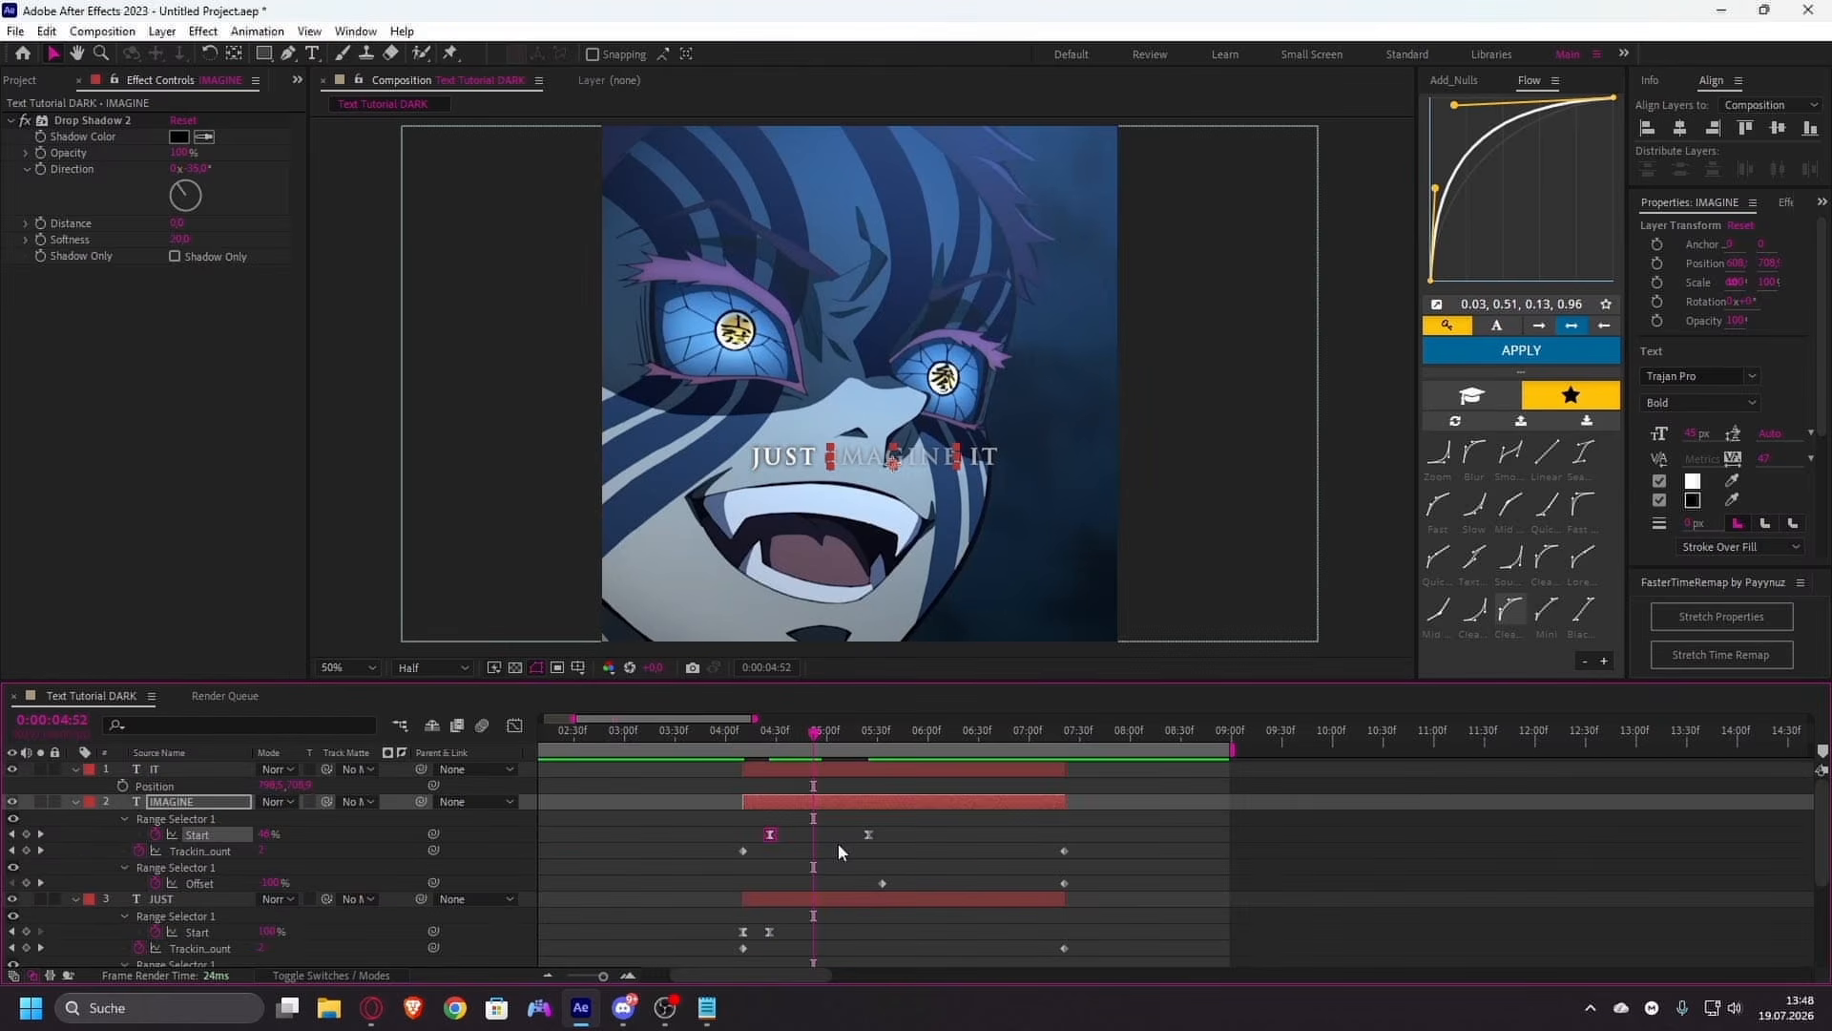
pyautogui.moveTo(843, 840); pyautogui.dragTo(804, 811)
# - Show the "IT" layer's keyframes and move its first Start keyframe to 0:00:04:52
pyautogui.click(838, 769)
pyautogui.press('u')
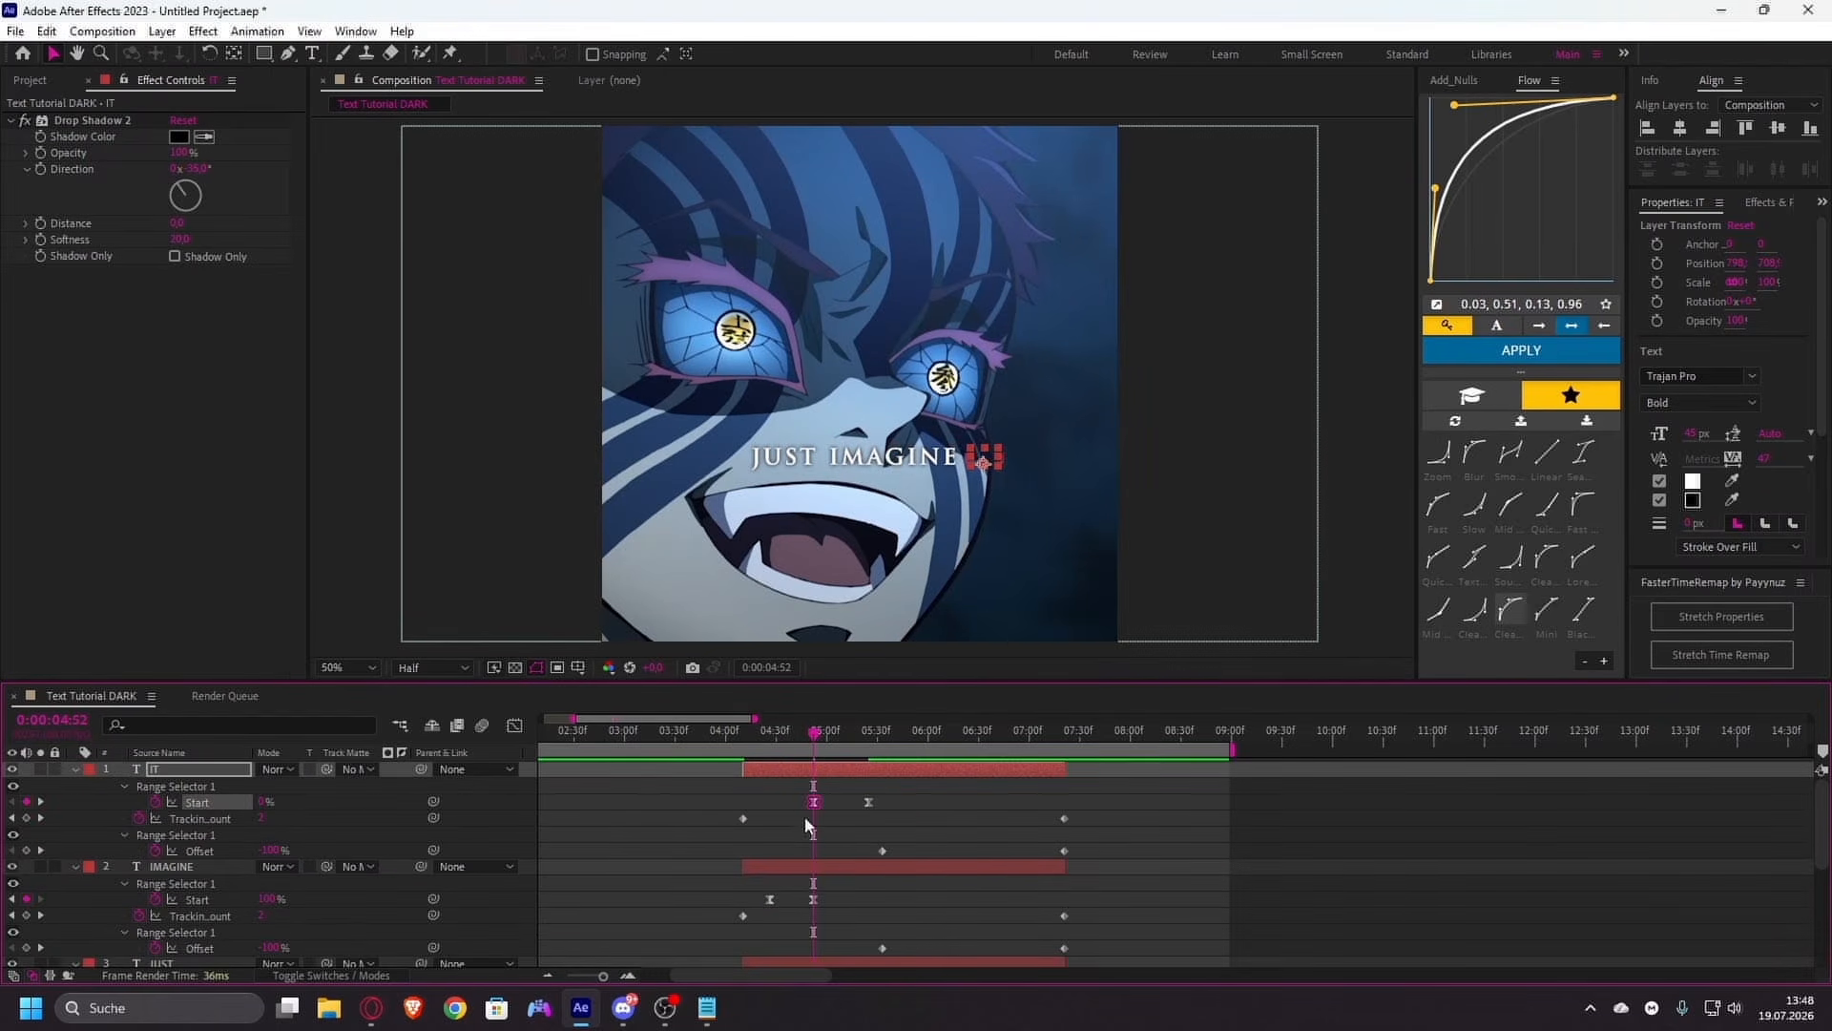
pyautogui.scroll(-5, 867, 816)
pyautogui.press('k')
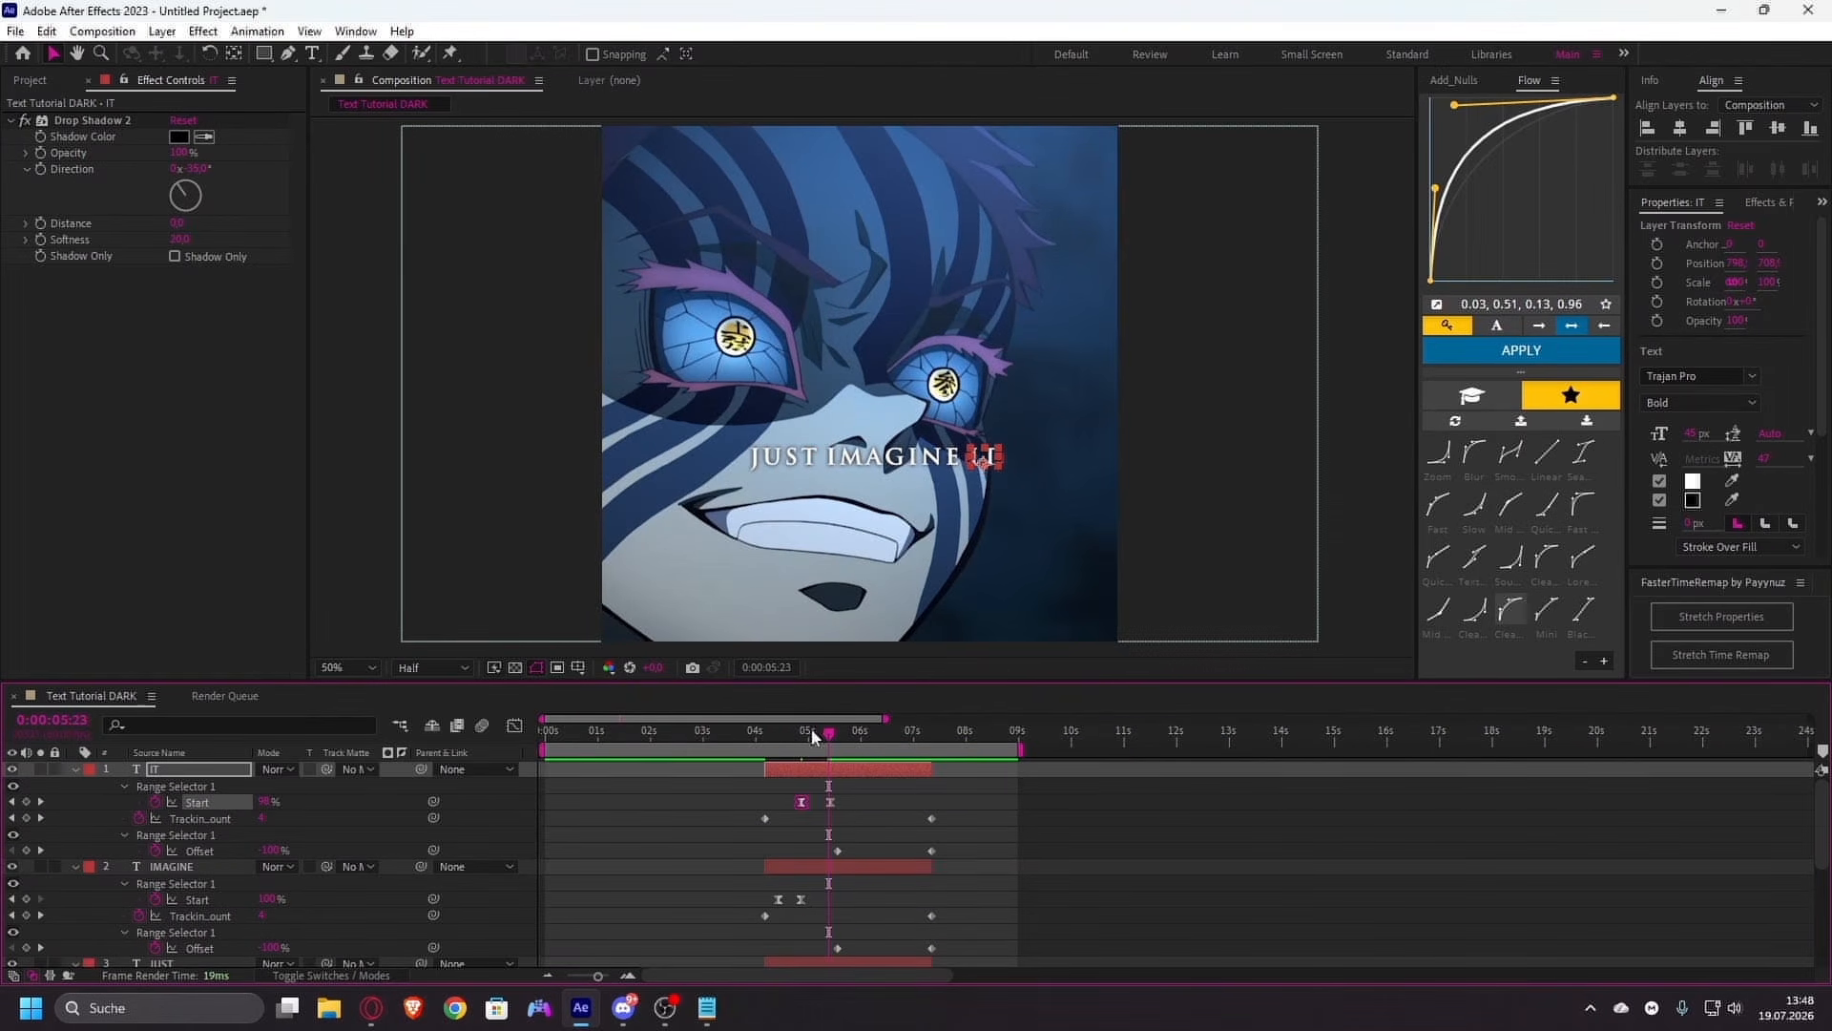
# - Play the word-by-word caption reveal from before its start, and go back to 0:00:05:26 to check the word spacing
pyautogui.moveTo(867, 822); pyautogui.dragTo(632, 792)
pyautogui.press('space')
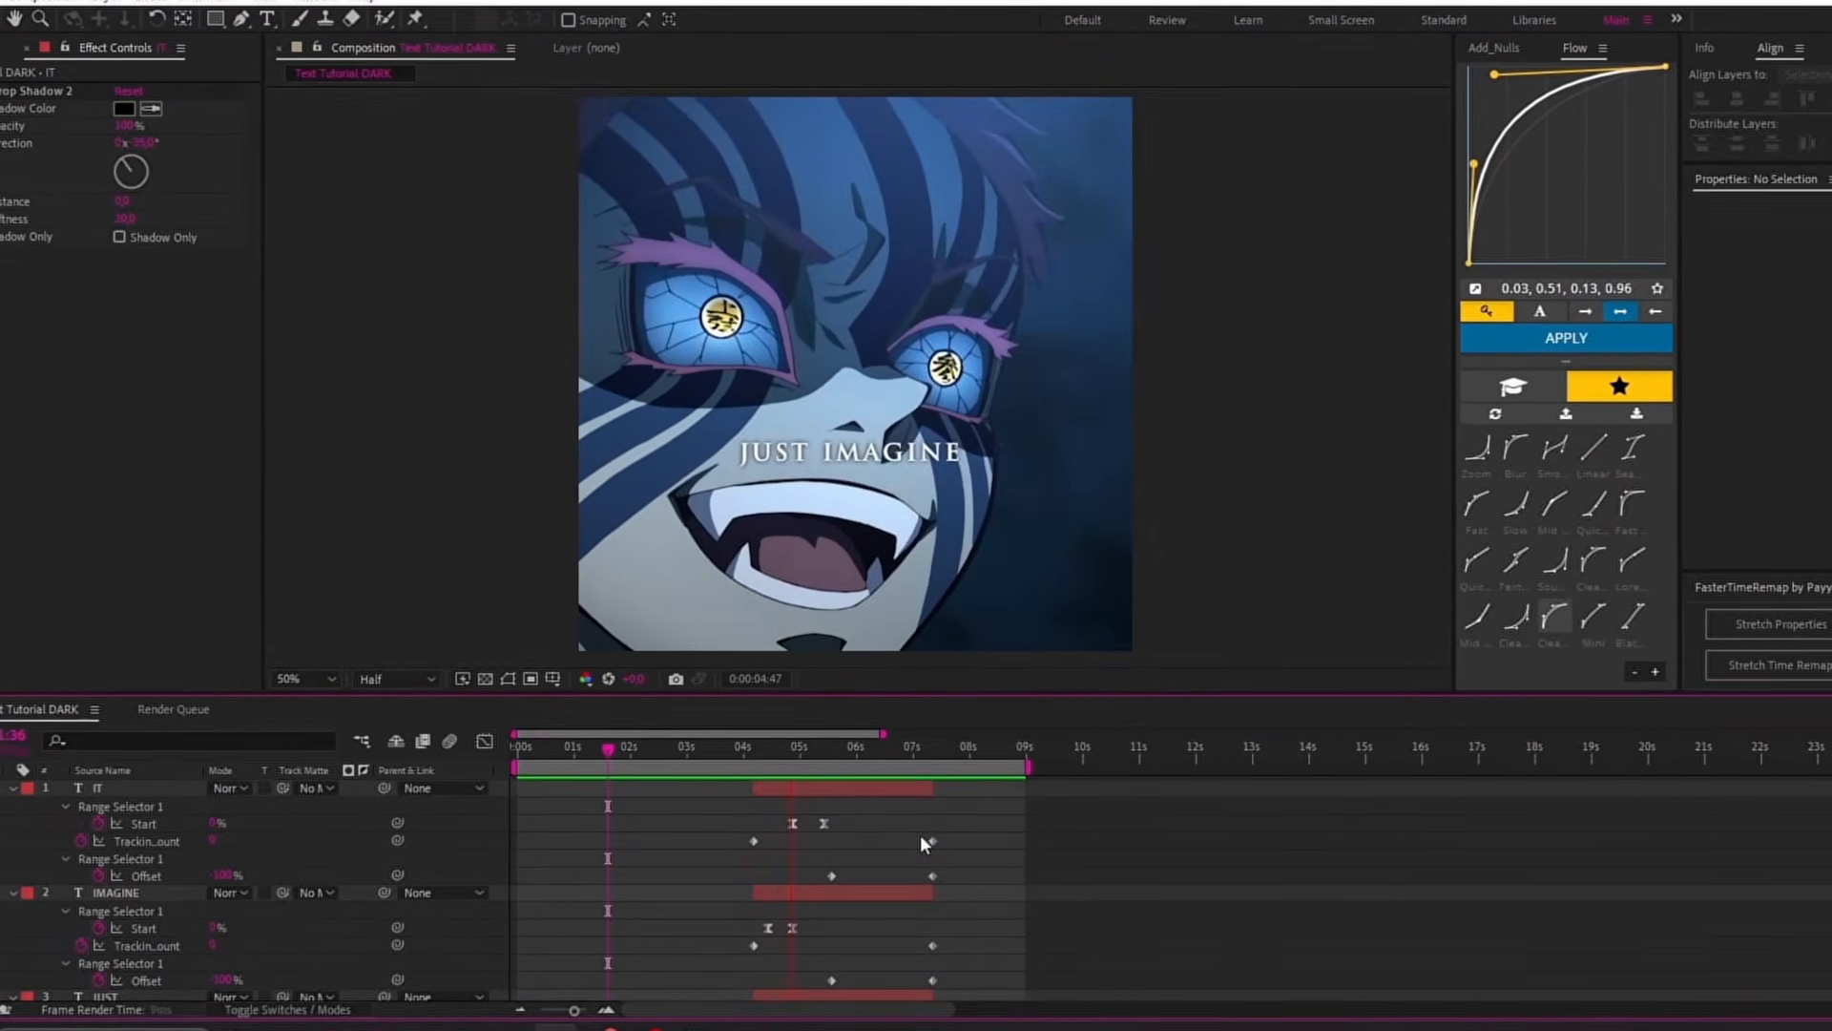
pyautogui.press('space')
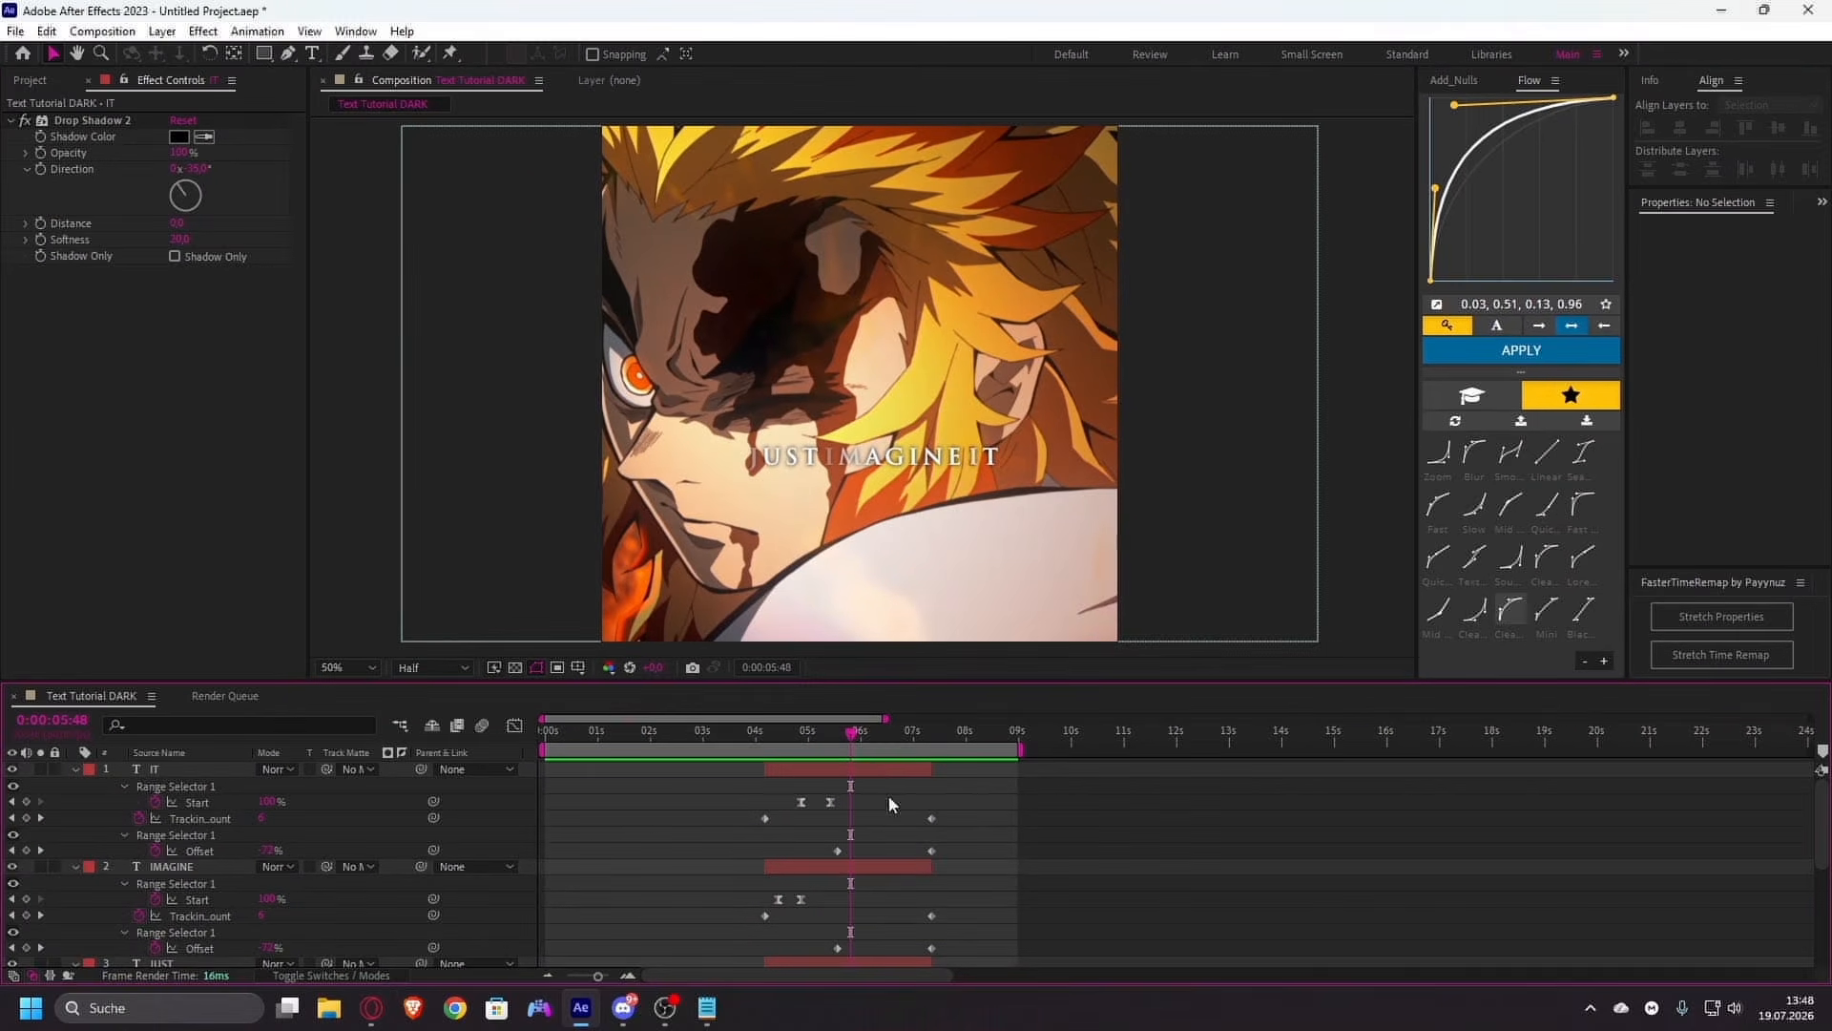
pyautogui.moveTo(840, 751)
pyautogui.mouseDown()
pyautogui.moveTo(788, 752)
pyautogui.moveTo(832, 769)
pyautogui.mouseUp()
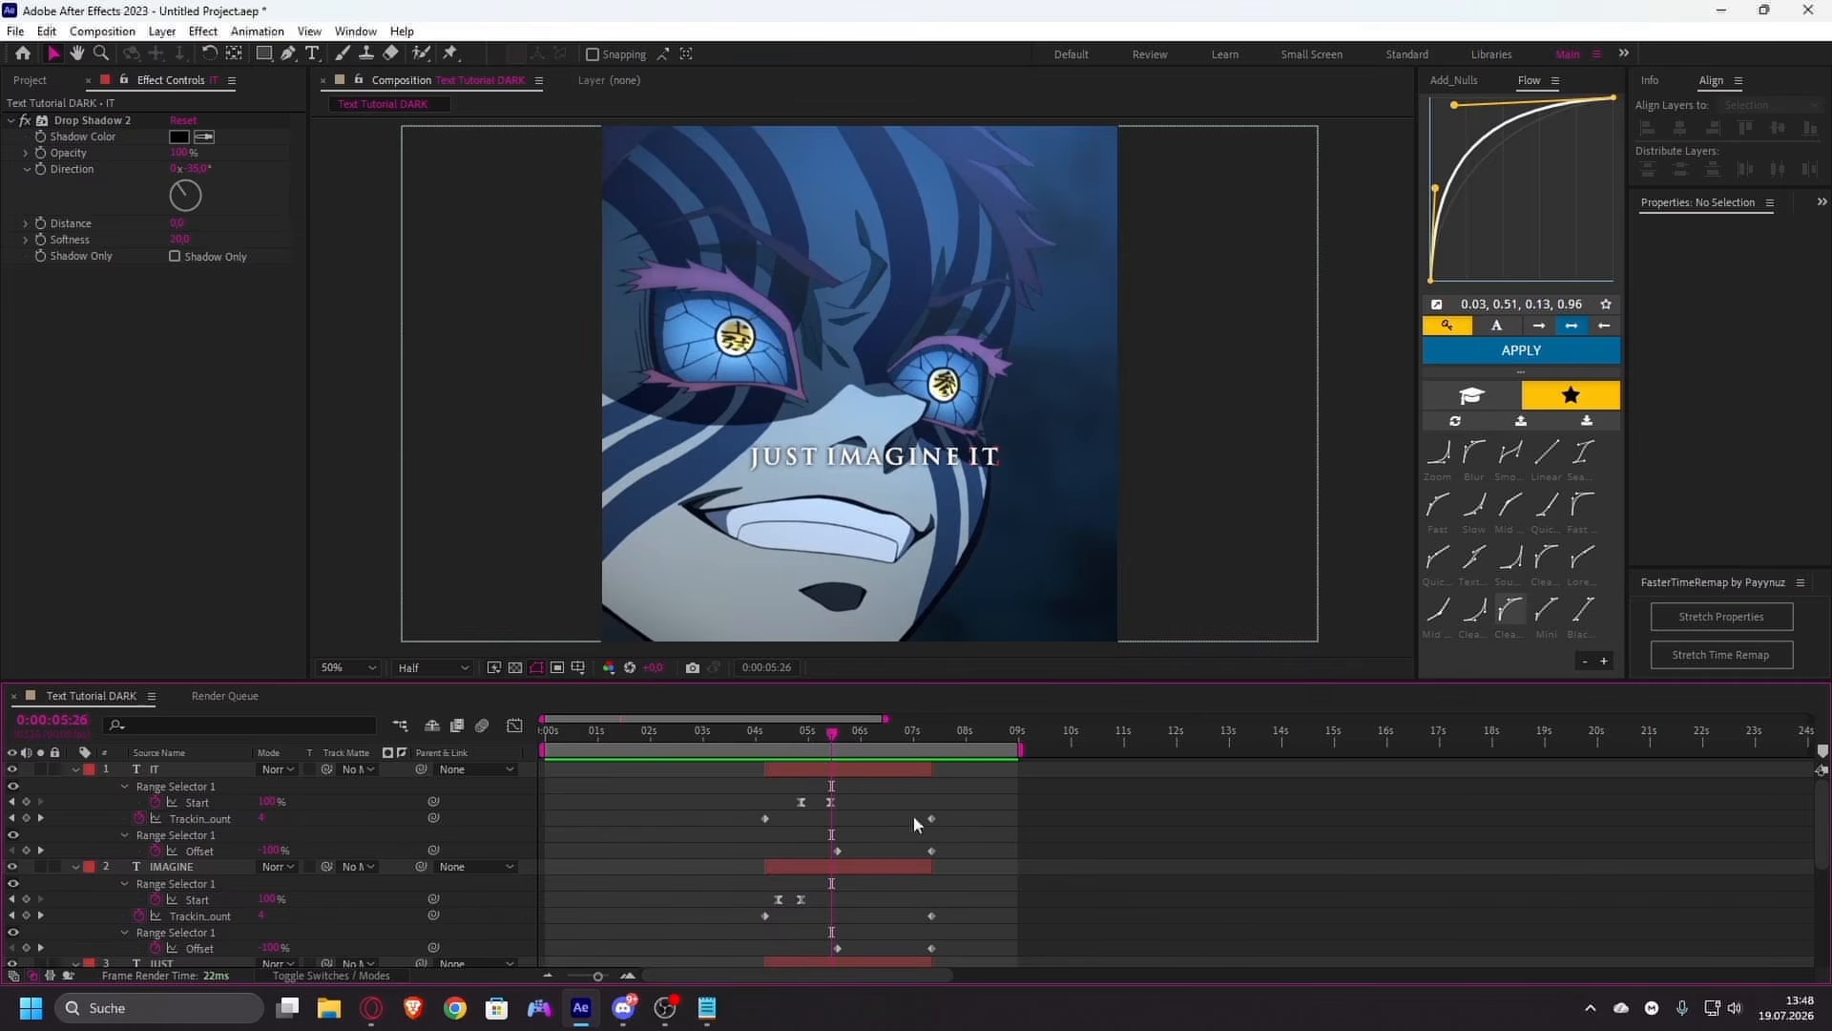
# - Delete all Tracking Amount keyframes from the "IT", "IMAGINE" and "JUST" layers
pyautogui.moveTo(950, 812); pyautogui.dragTo(901, 827)
pyautogui.press('Delete')
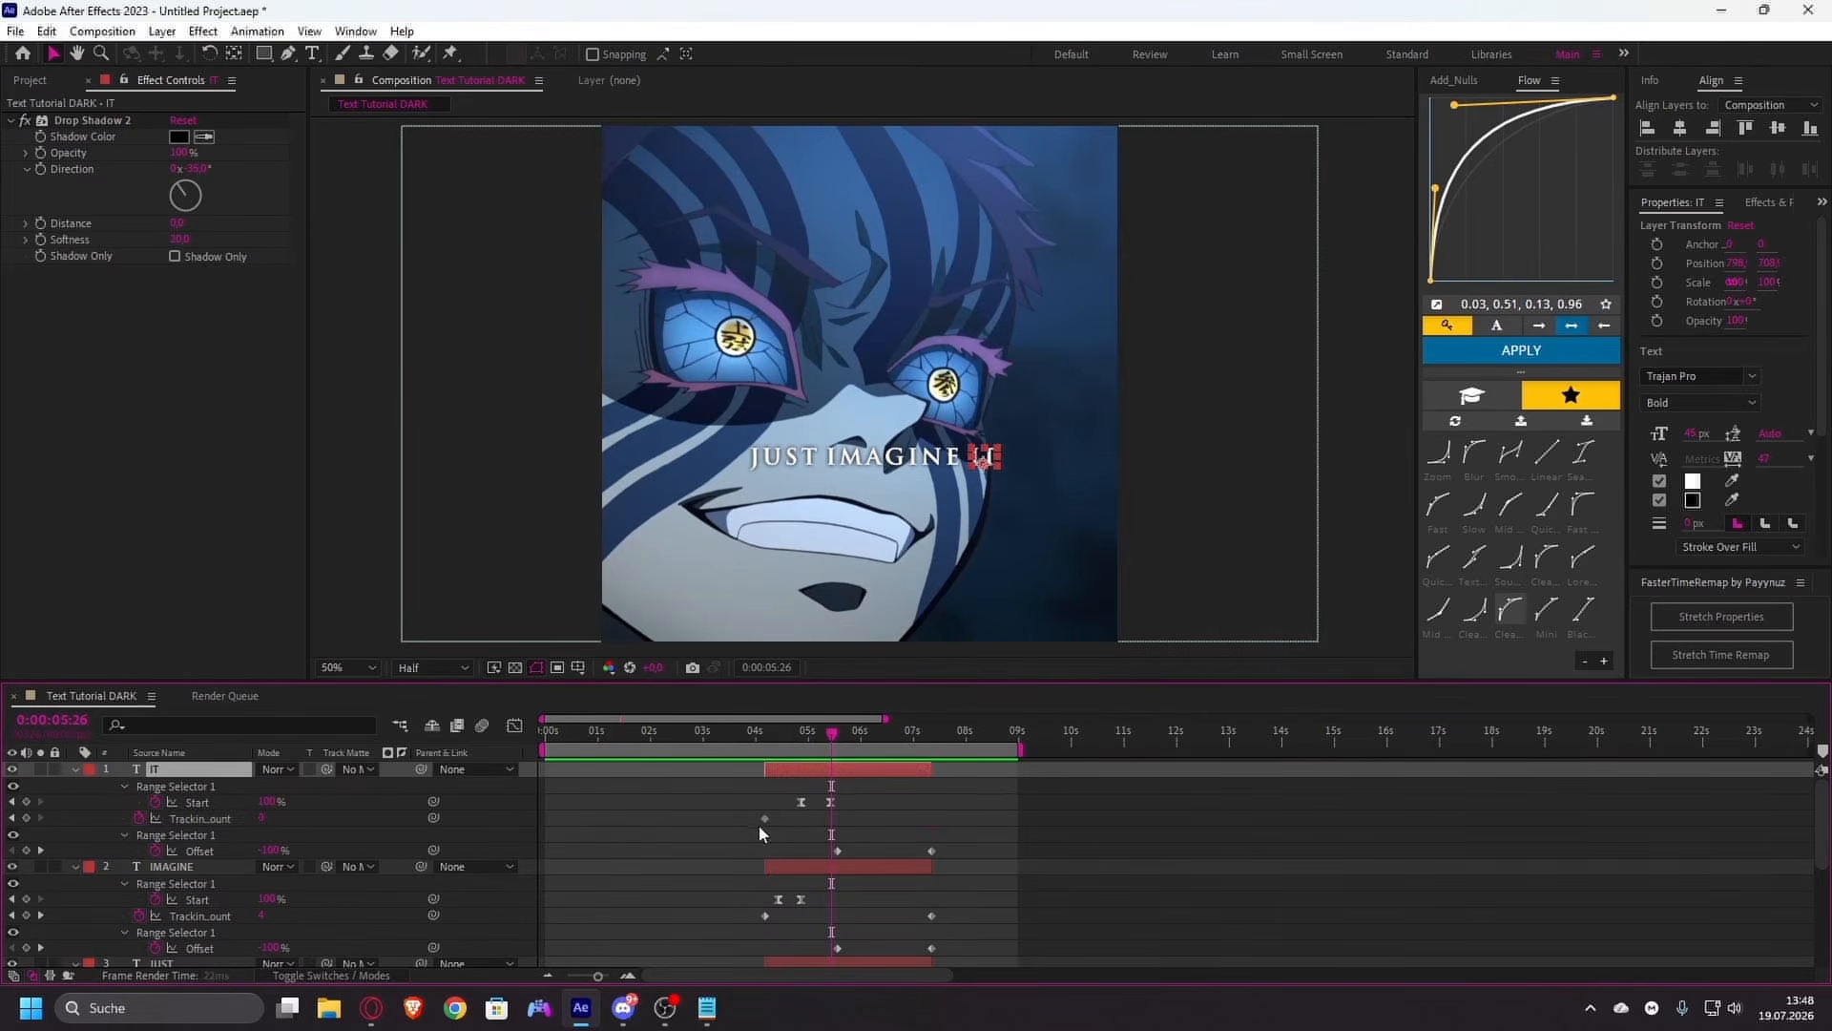
pyautogui.click(764, 819)
pyautogui.moveTo(947, 913); pyautogui.dragTo(760, 913)
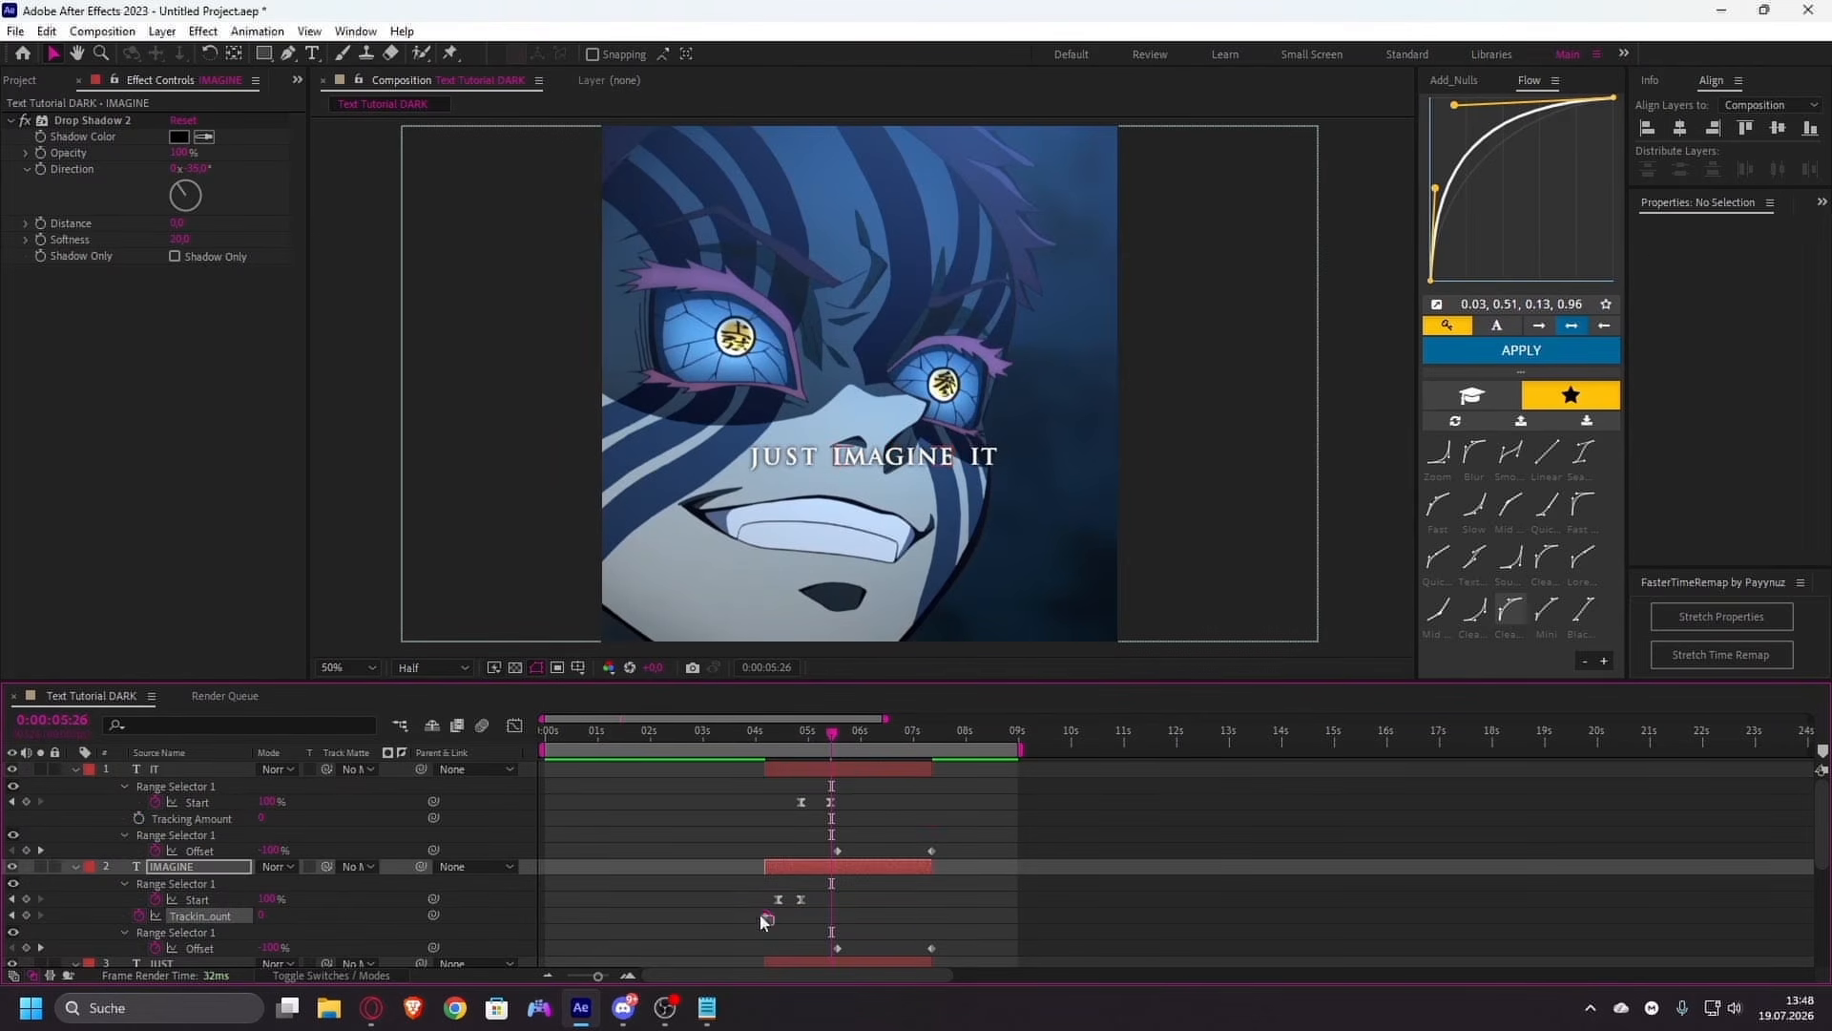
pyautogui.press('Delete')
pyautogui.scroll(-3, 859, 906)
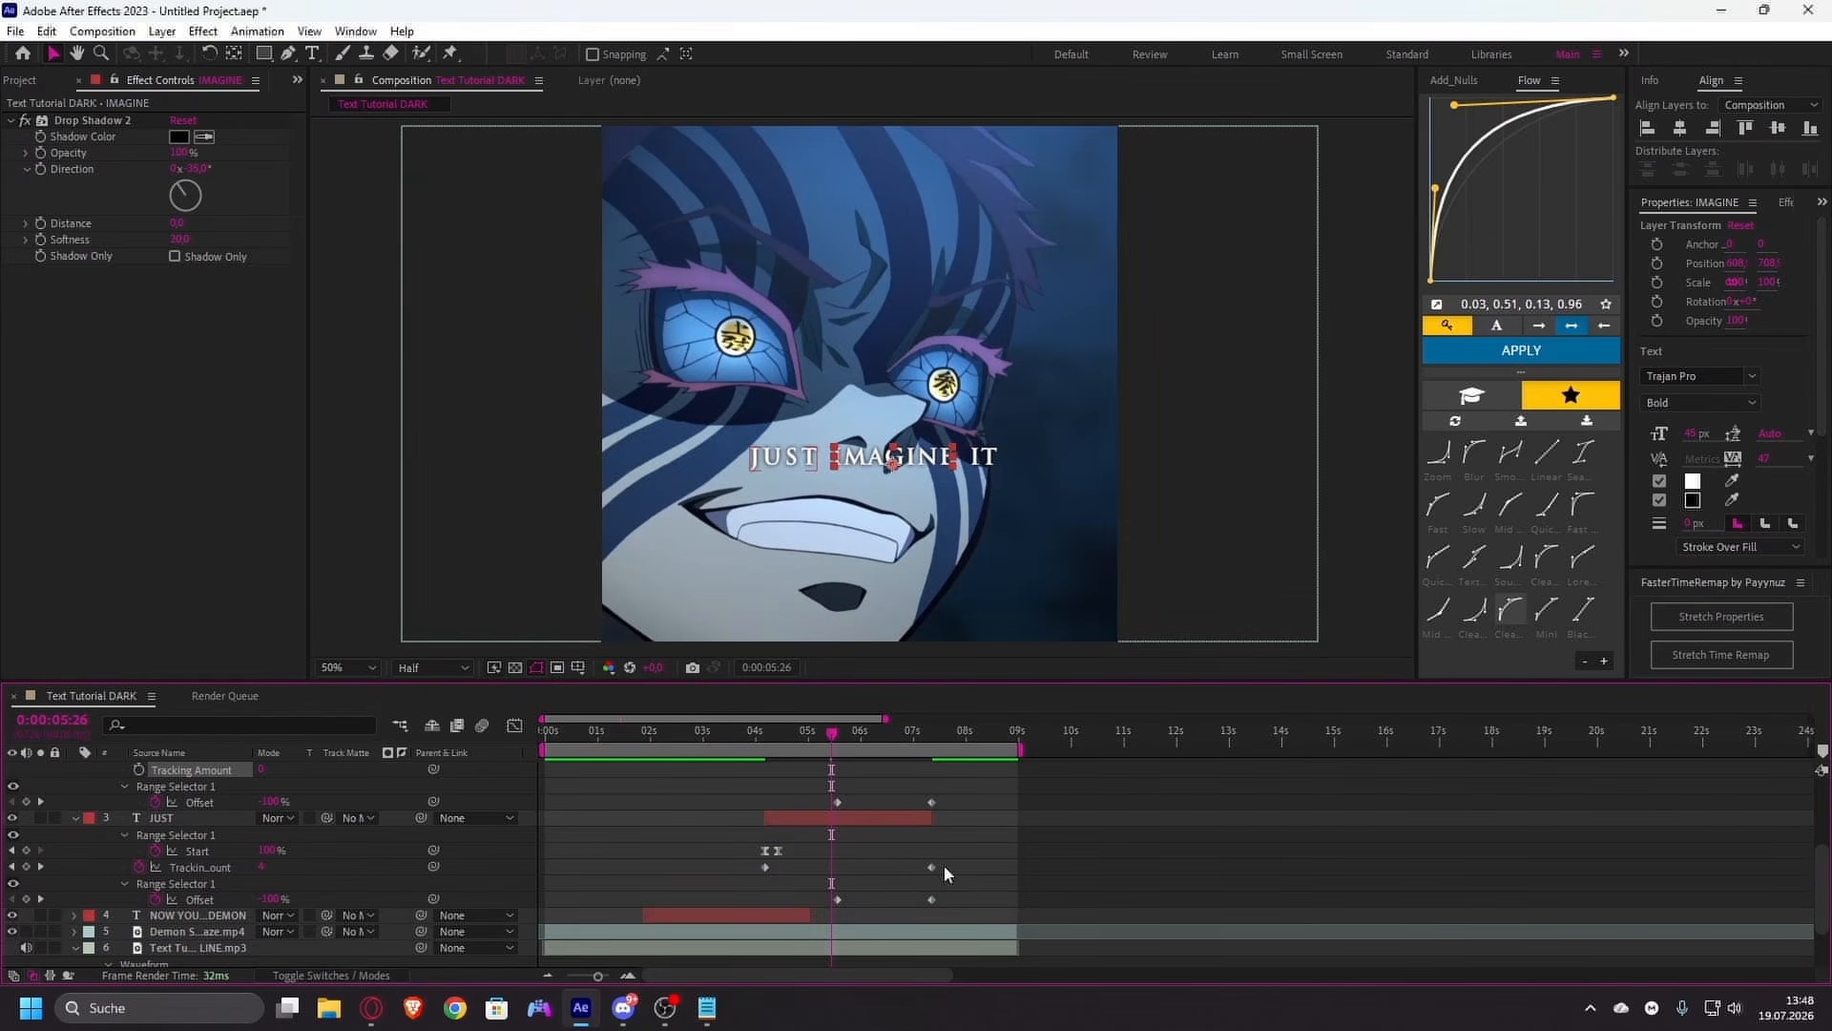
pyautogui.moveTo(943, 865); pyautogui.dragTo(906, 873)
pyautogui.press('Delete')
pyautogui.moveTo(775, 868); pyautogui.dragTo(759, 871)
pyautogui.press('Delete')
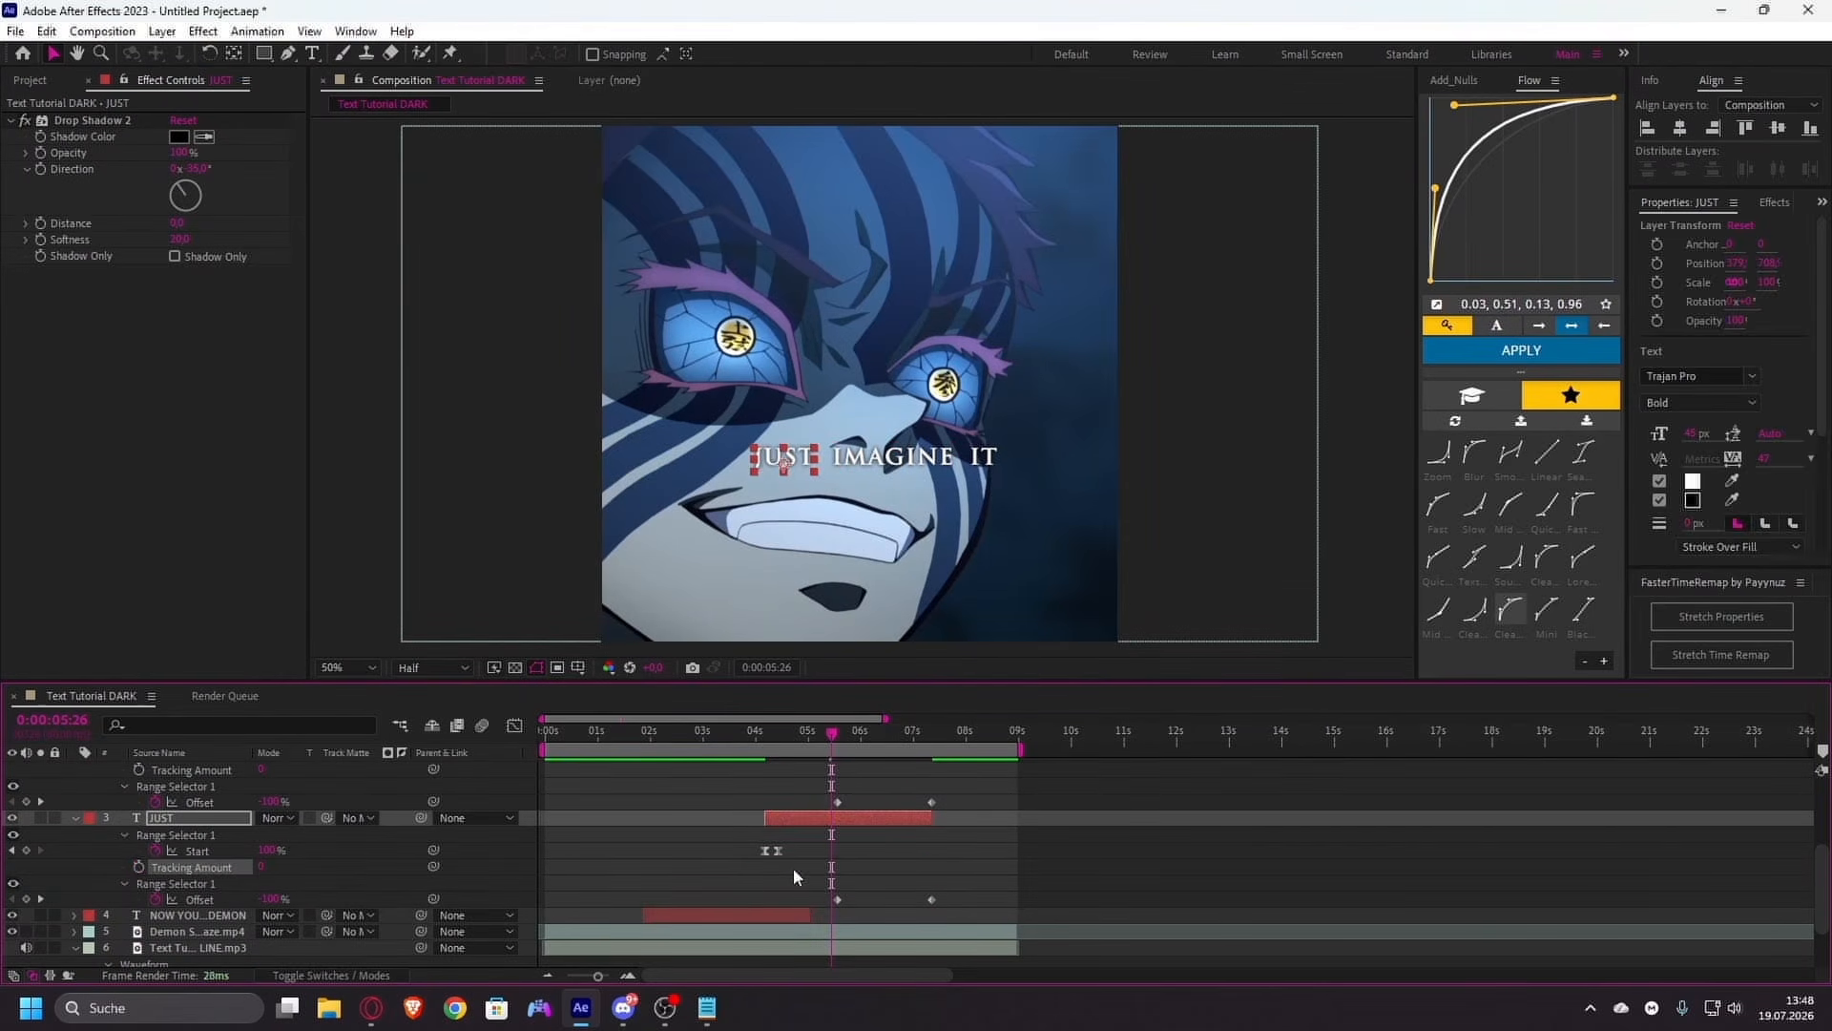
# - Preview the "JUST IMAGINE IT" caption without the tracking animation and go back to 0:00:04:42
pyautogui.scroll(2, 874, 826)
pyautogui.scroll(1, 872, 826)
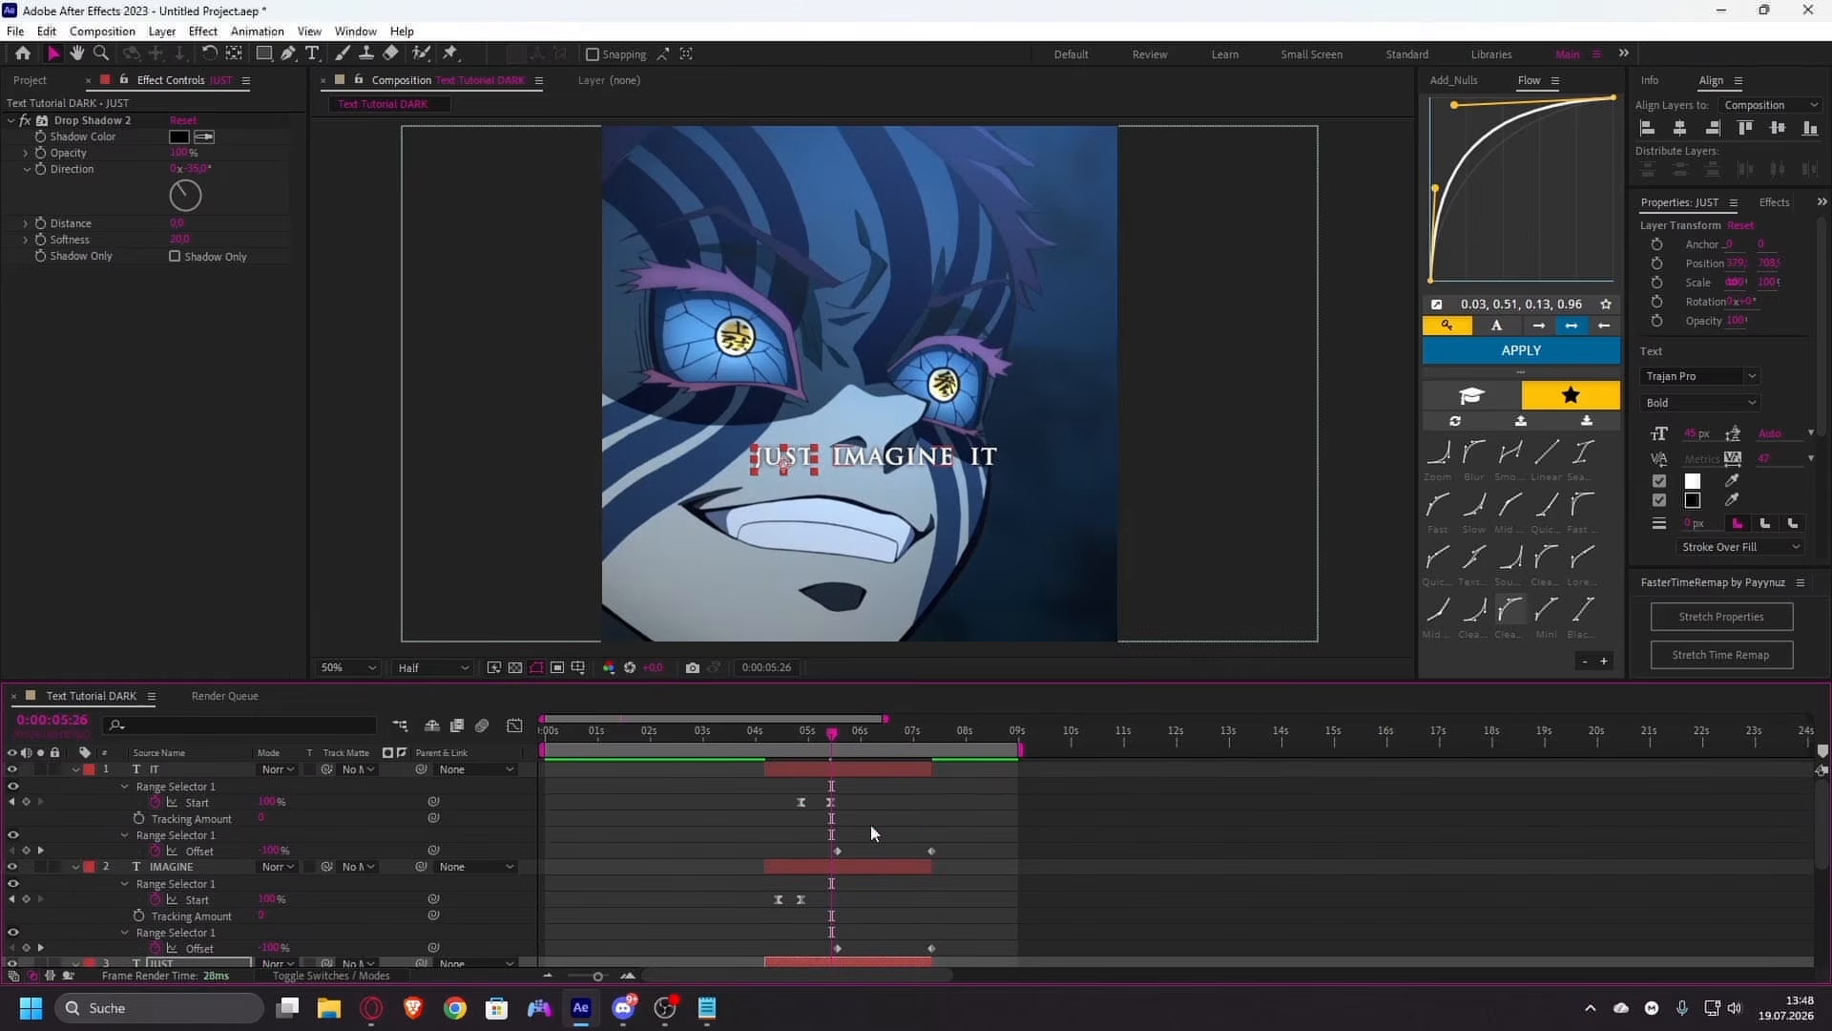
pyautogui.click(871, 825)
pyautogui.moveTo(830, 739); pyautogui.dragTo(680, 774)
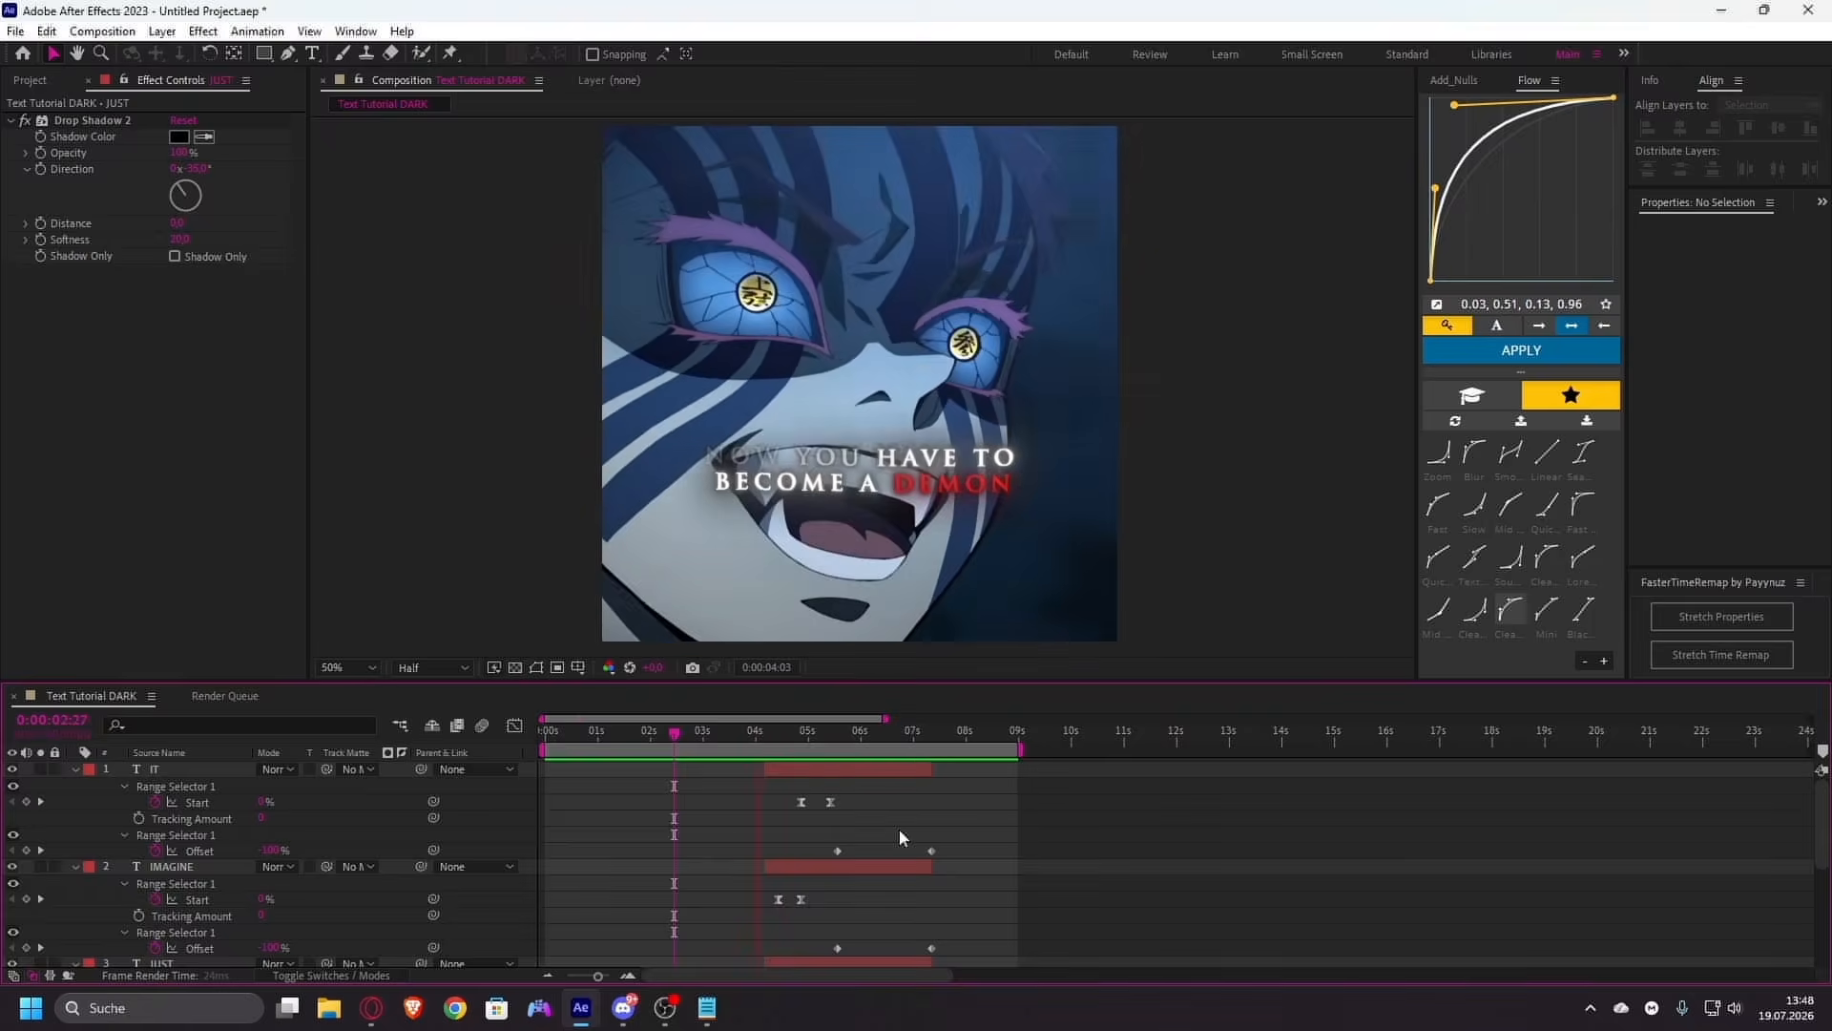
pyautogui.press('space')
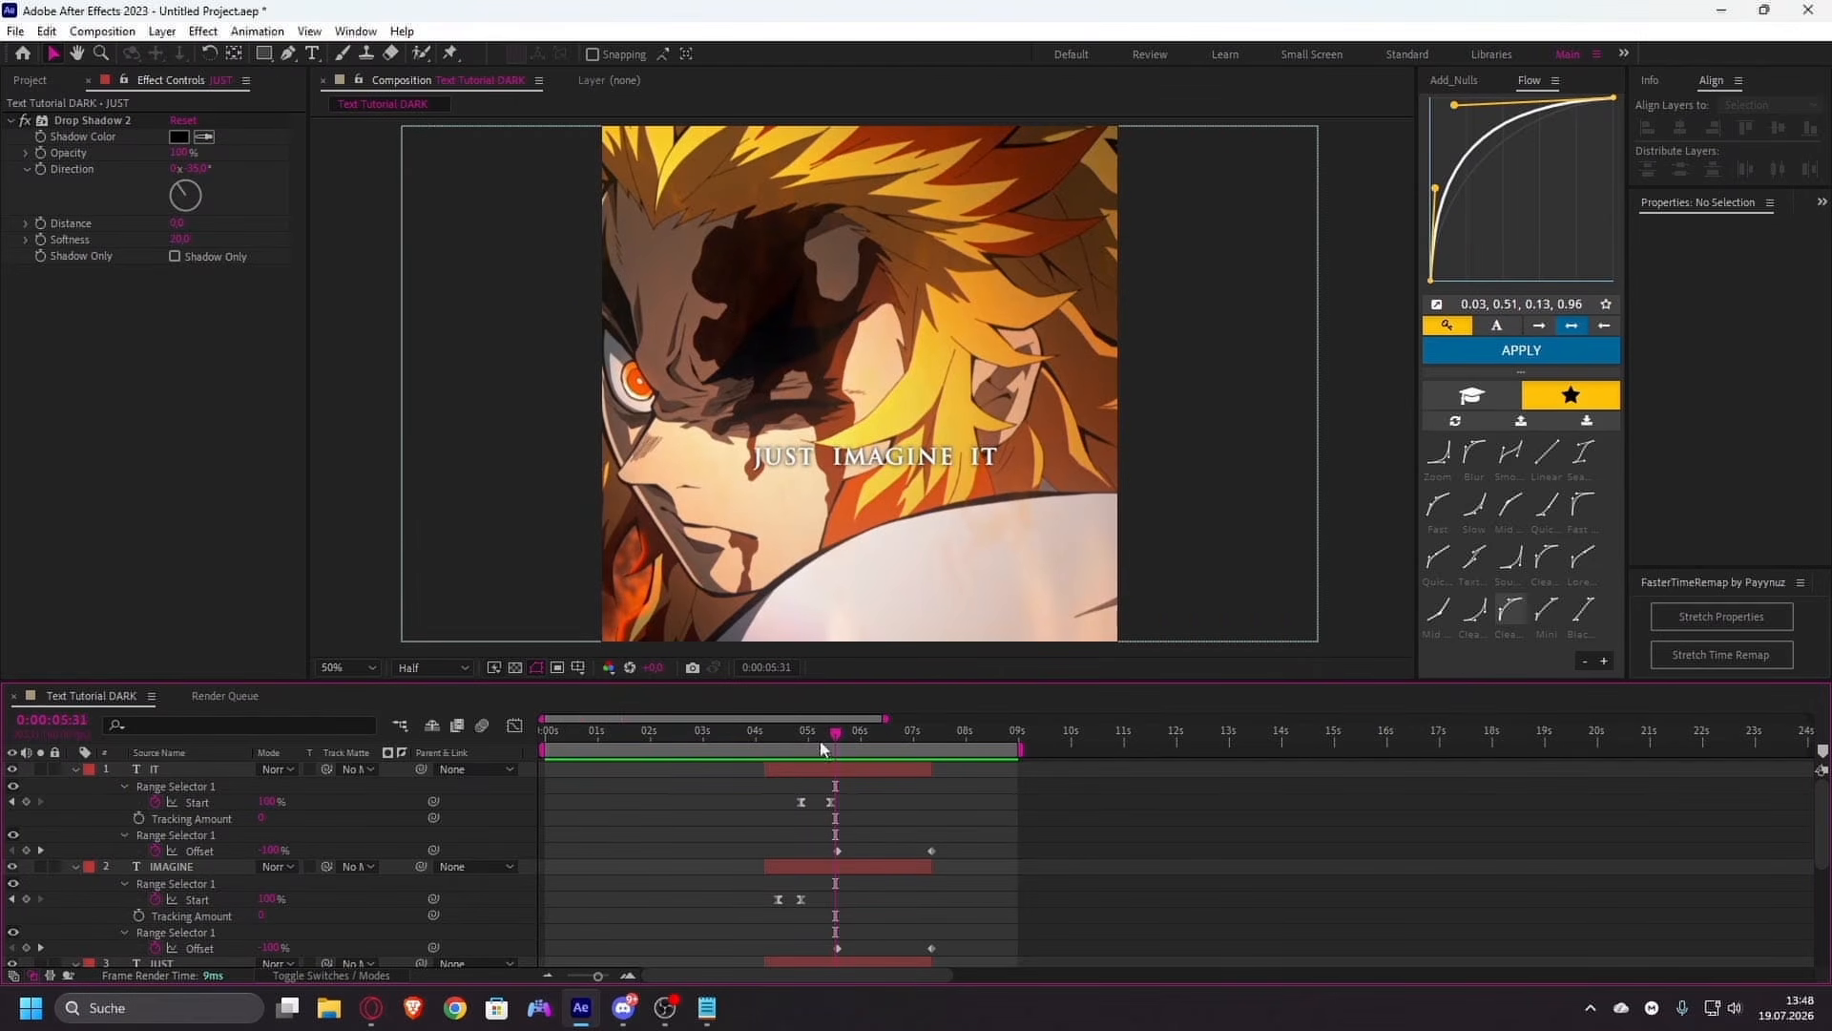
pyautogui.moveTo(817, 741); pyautogui.dragTo(793, 788)
# - Collapse the keyframed properties of the "IMAGINE" and "IT" layers in the timeline
pyautogui.scroll(-4, 828, 827)
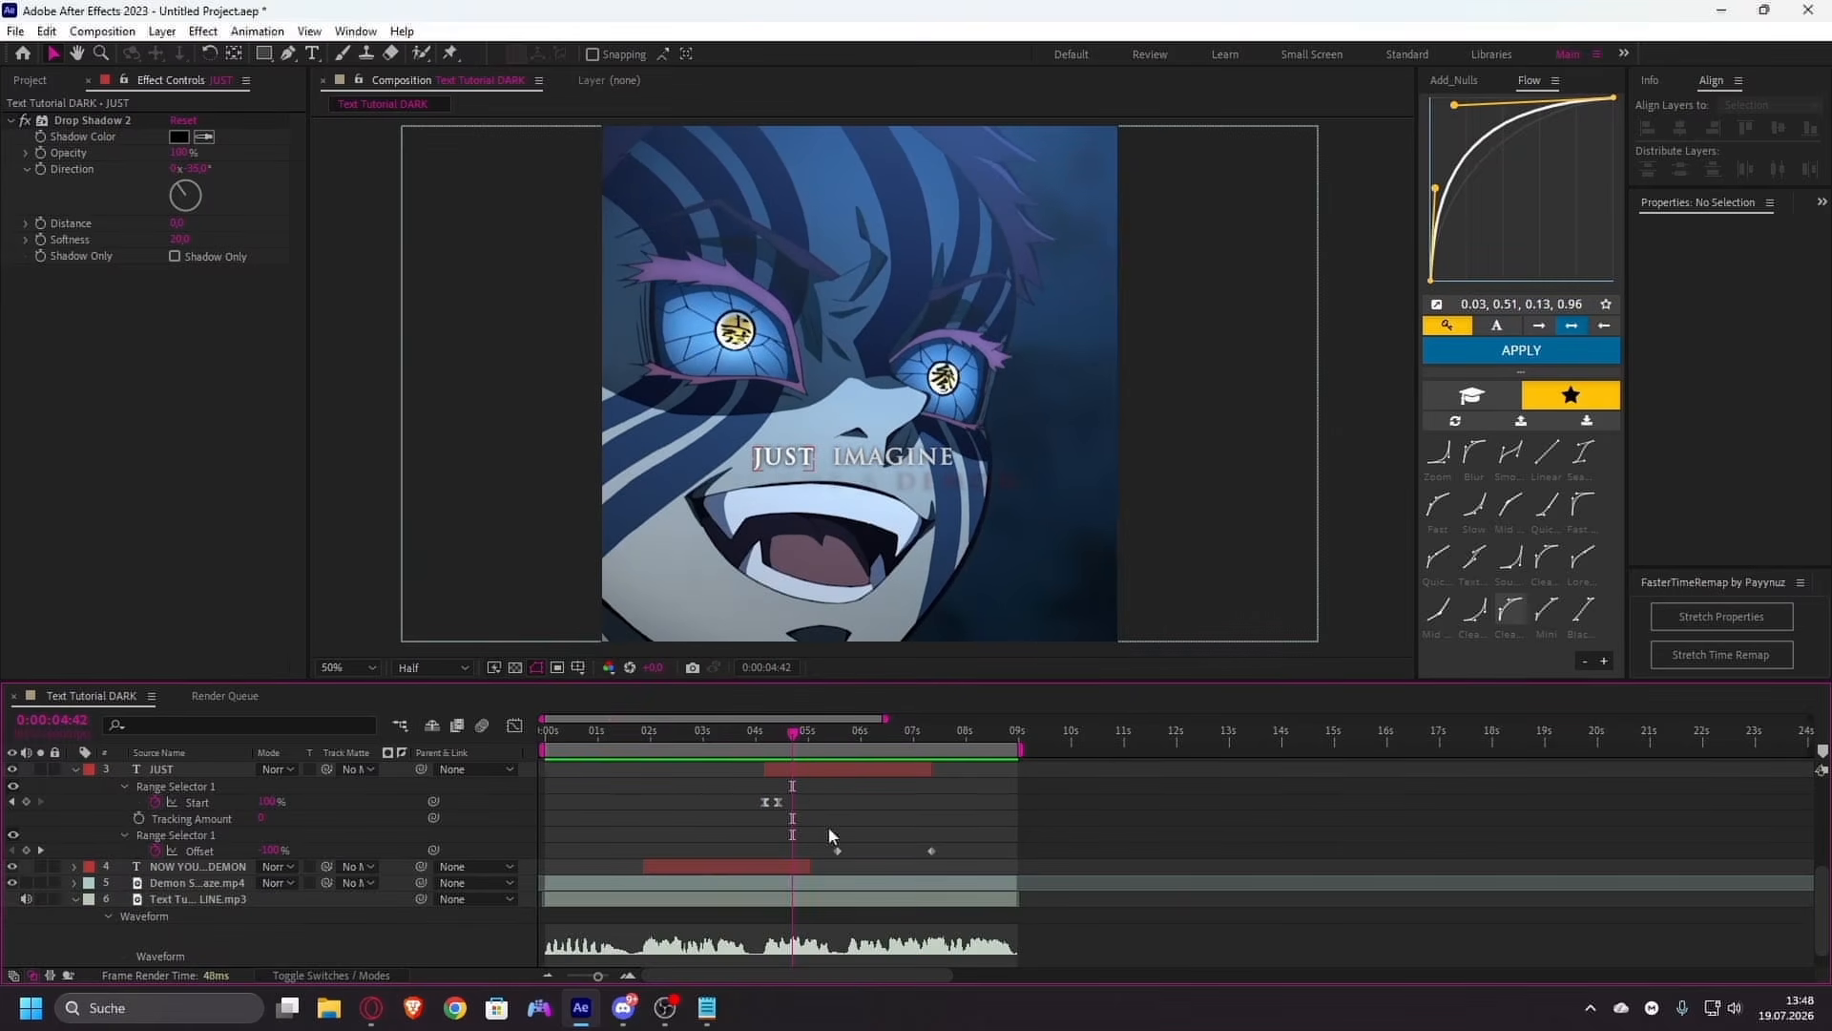
pyautogui.scroll(3, 823, 817)
pyautogui.click(821, 816)
pyautogui.press('u')
pyautogui.scroll(2, 819, 782)
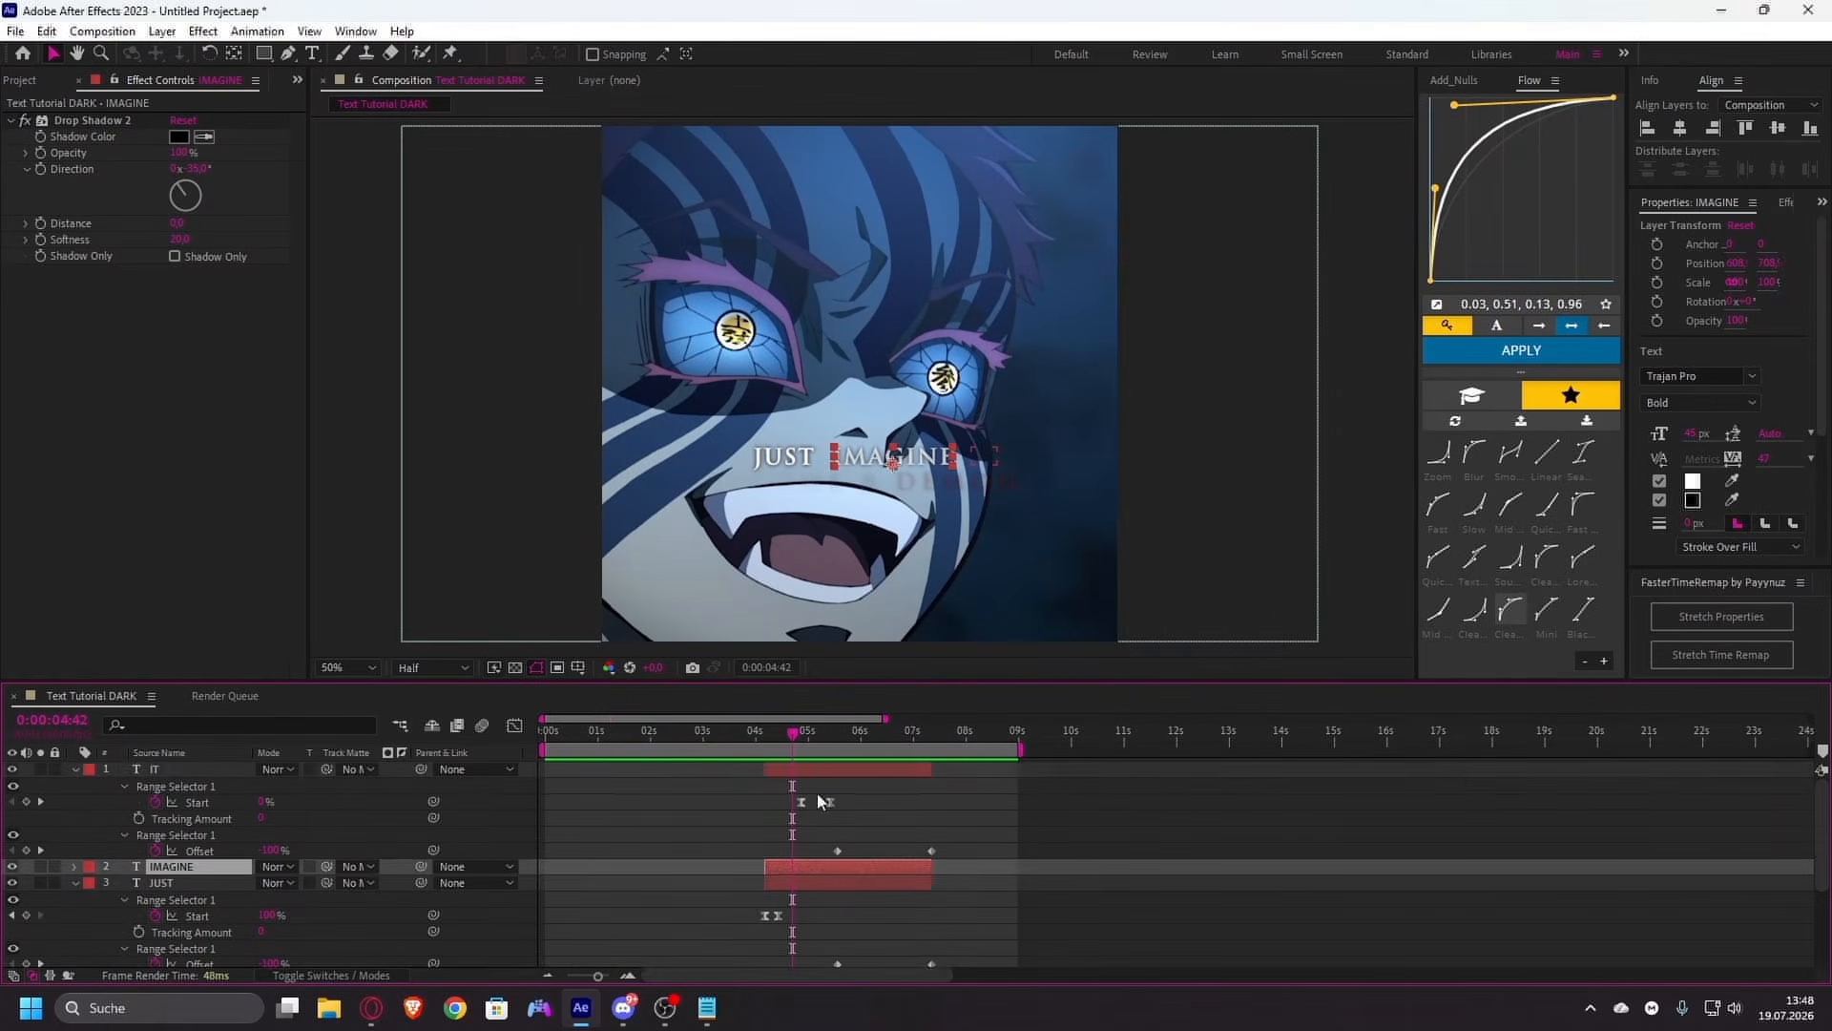
pyautogui.click(820, 772)
pyautogui.press('u')
# - Go to the "JUST" layer's start at 0:00:04:10 and show only its Scale property, with the layer switches visible
pyautogui.click(815, 805)
pyautogui.press('i')
pyautogui.press('u')
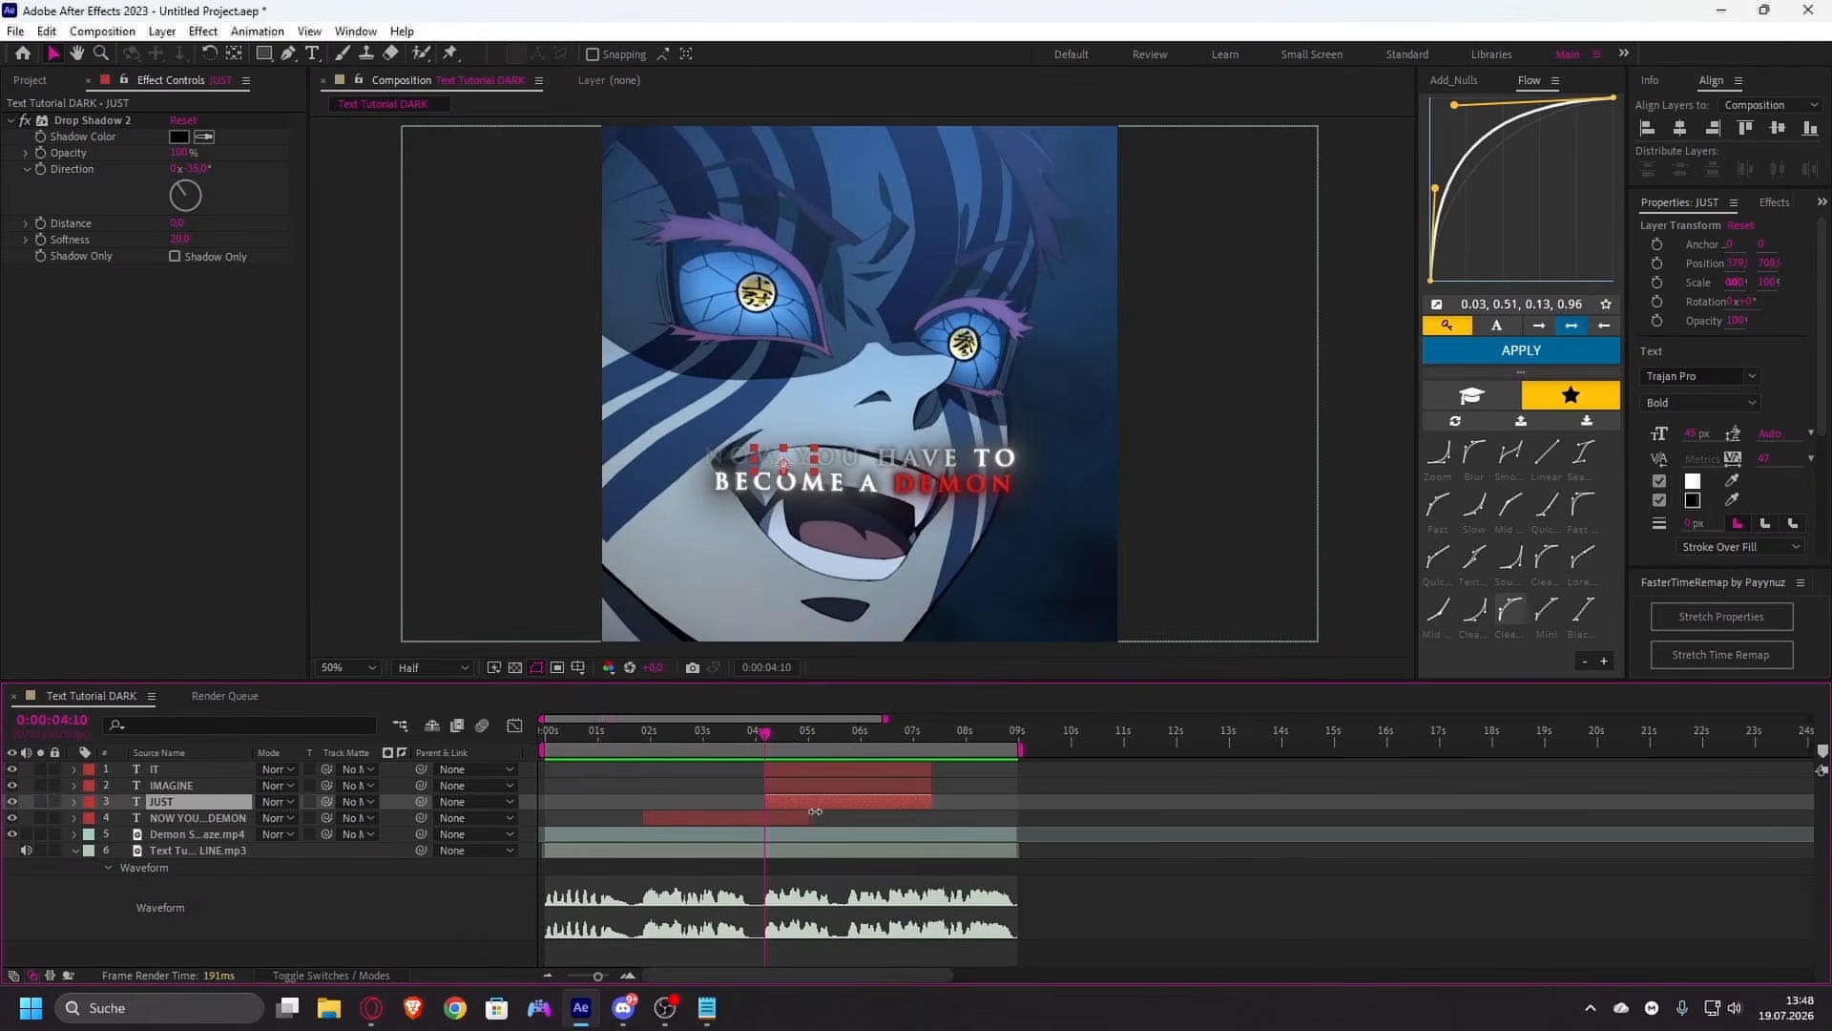
pyautogui.click(390, 971)
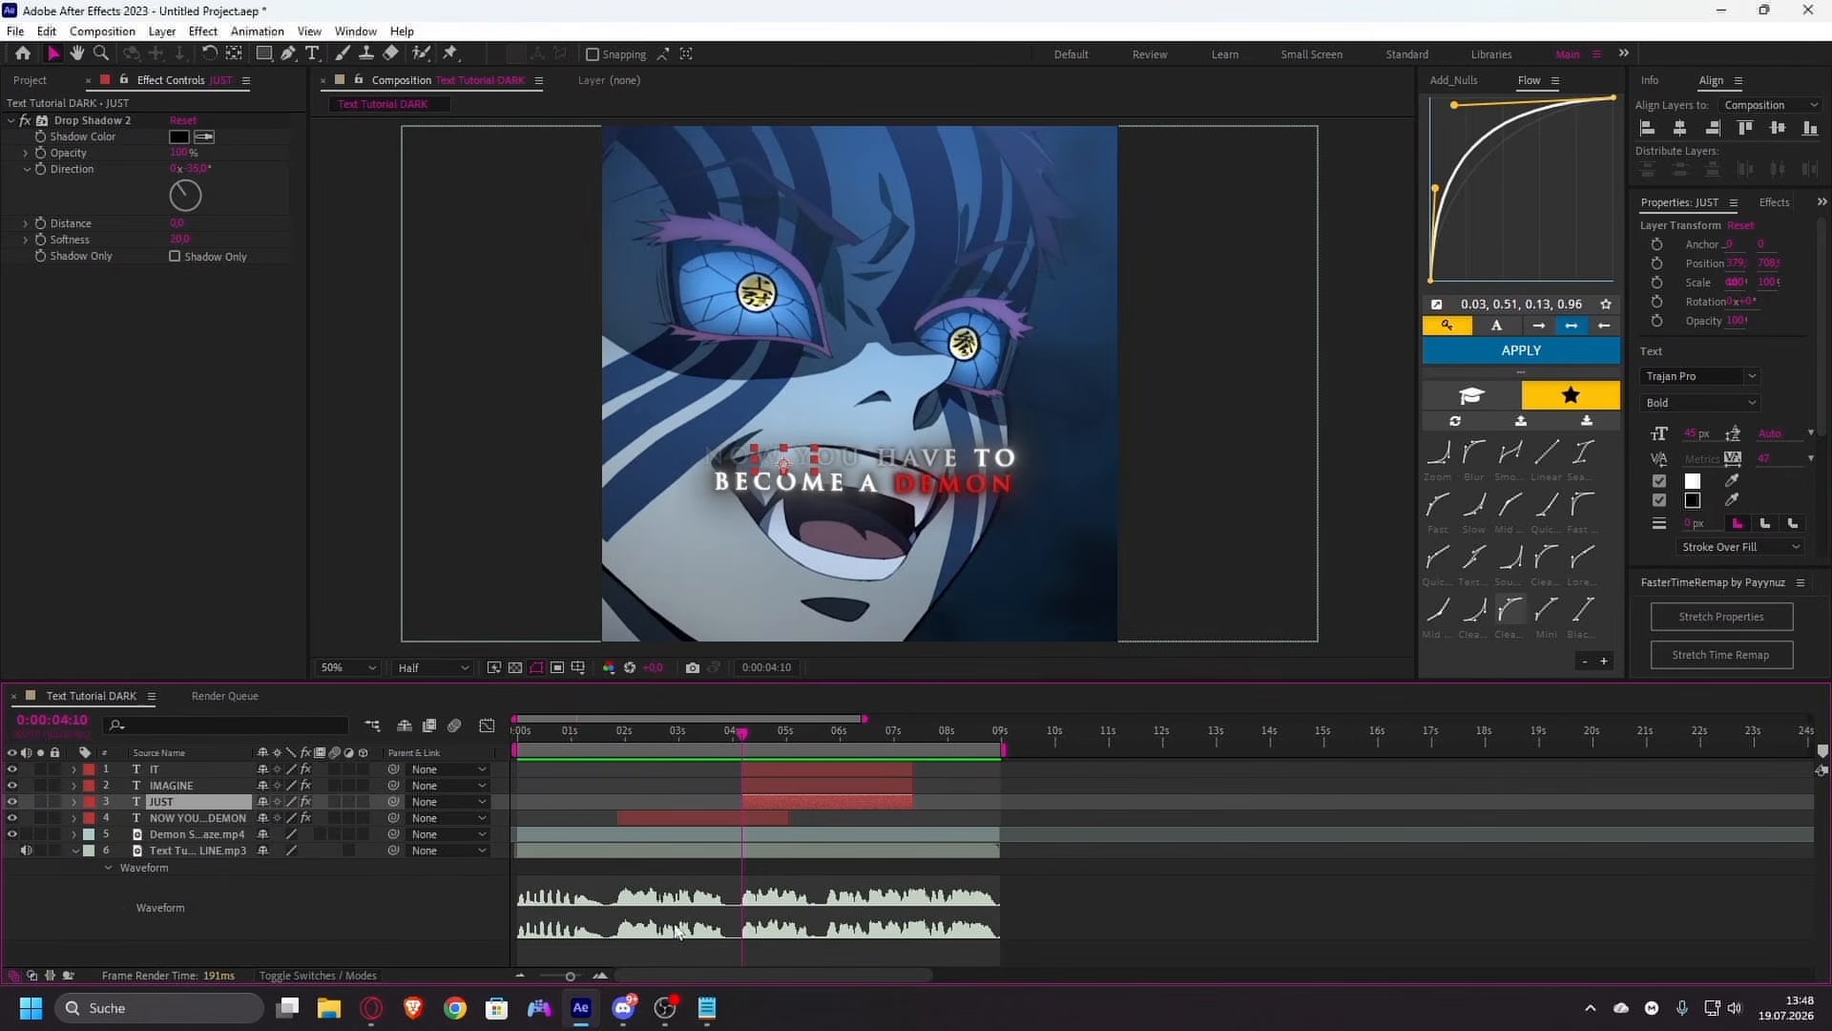
pyautogui.press('s')
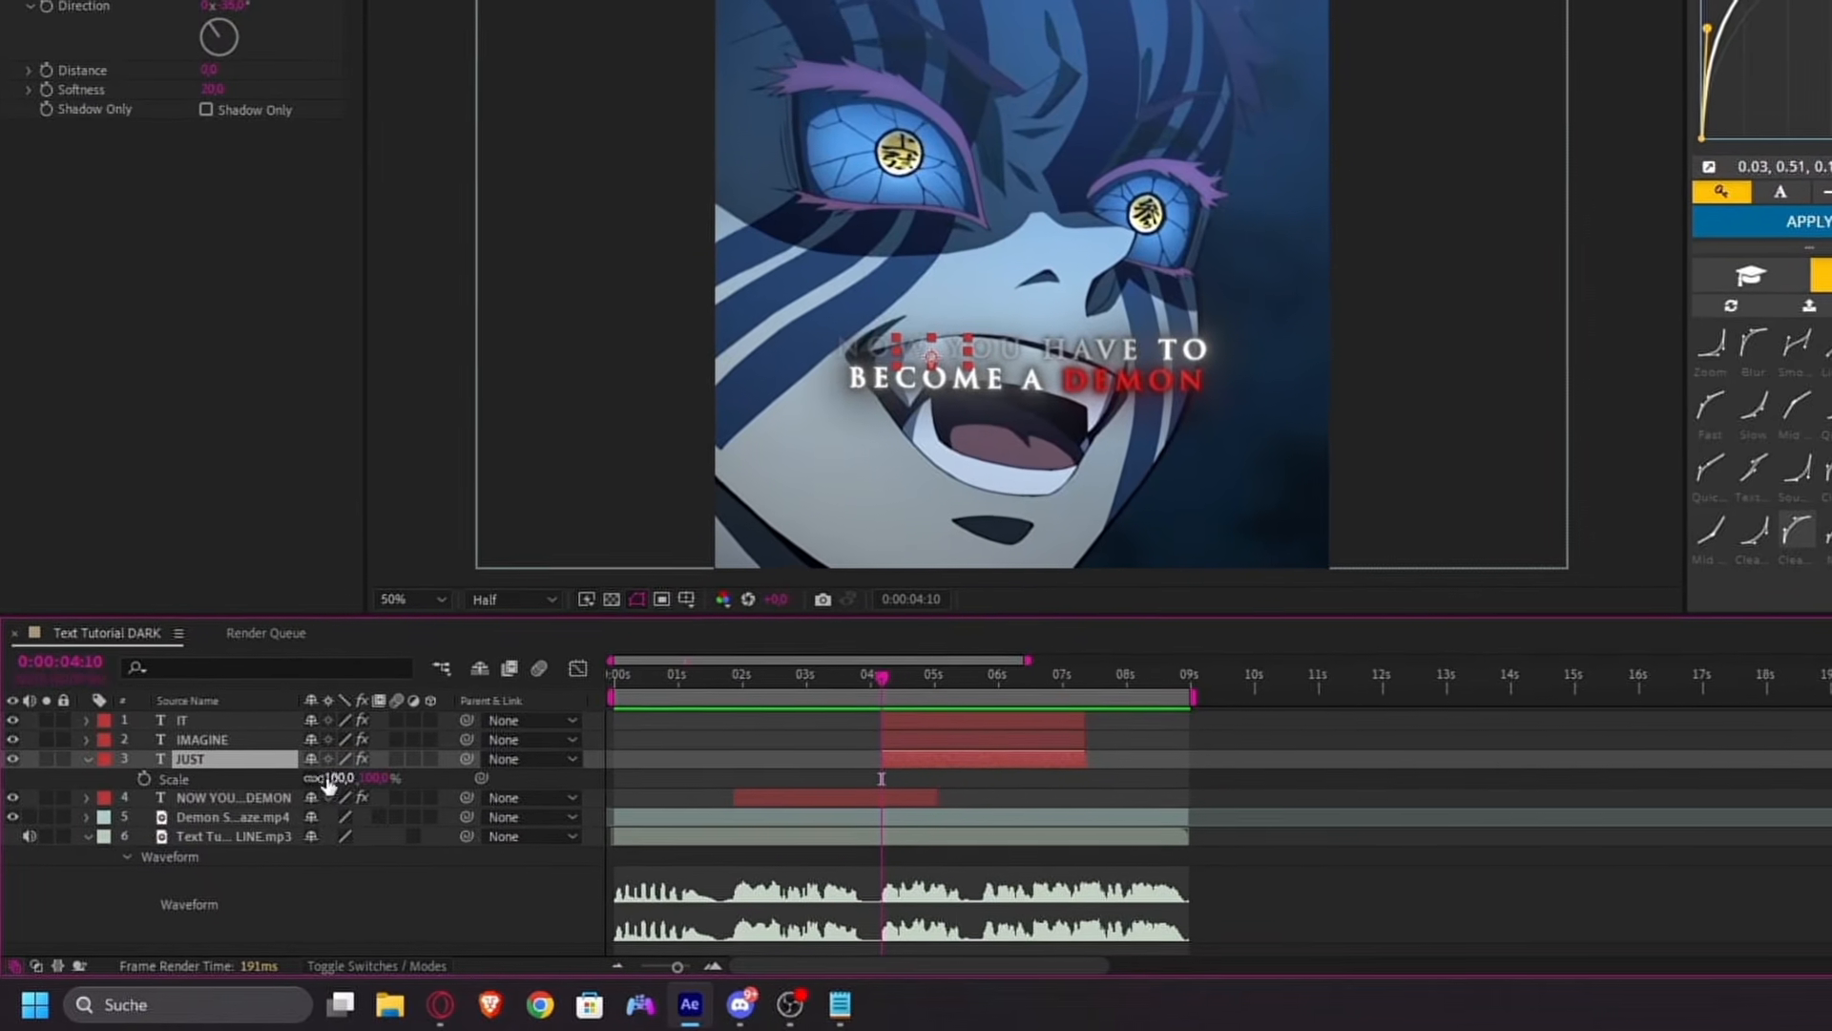
# - Try stretching "JUST" vertically at 0:00:04:10 with its Scale proportions unlinked, and undo the change
pyautogui.moveTo(355, 771); pyautogui.dragTo(547, 741)
pyautogui.hotkey('ctrl', 'z')
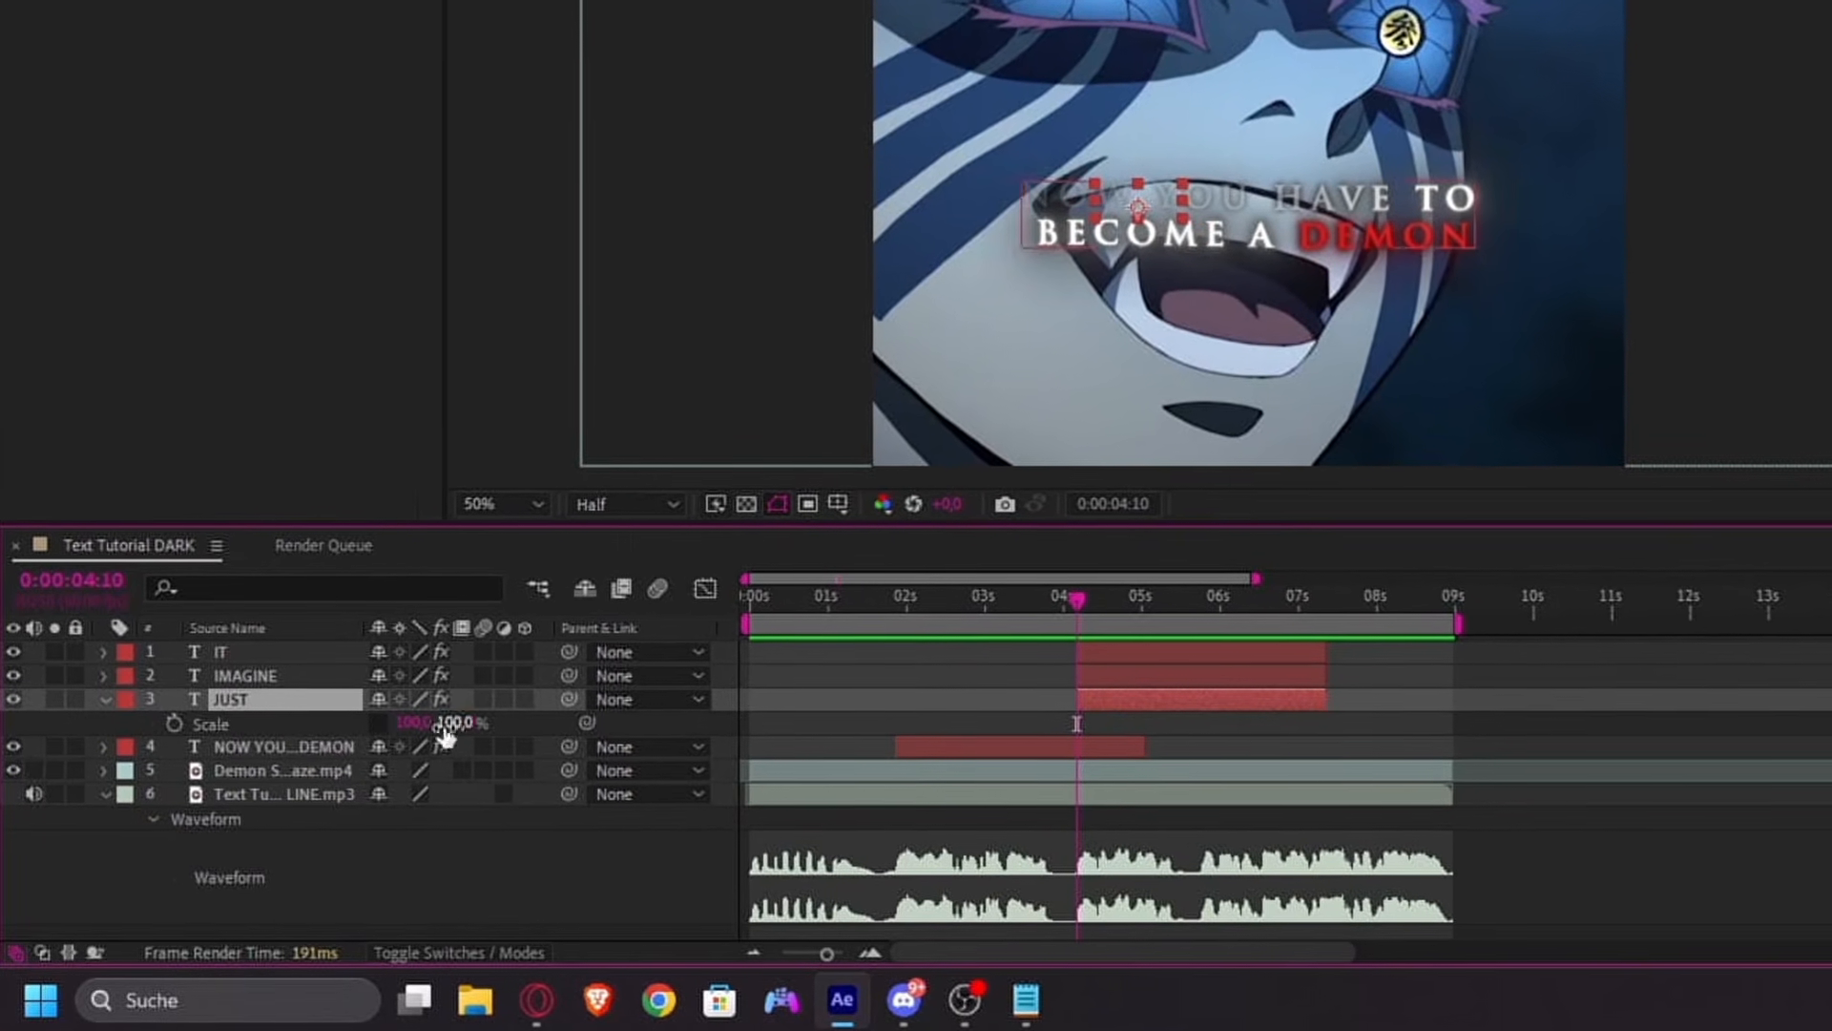
pyautogui.moveTo(441, 719); pyautogui.dragTo(737, 711)
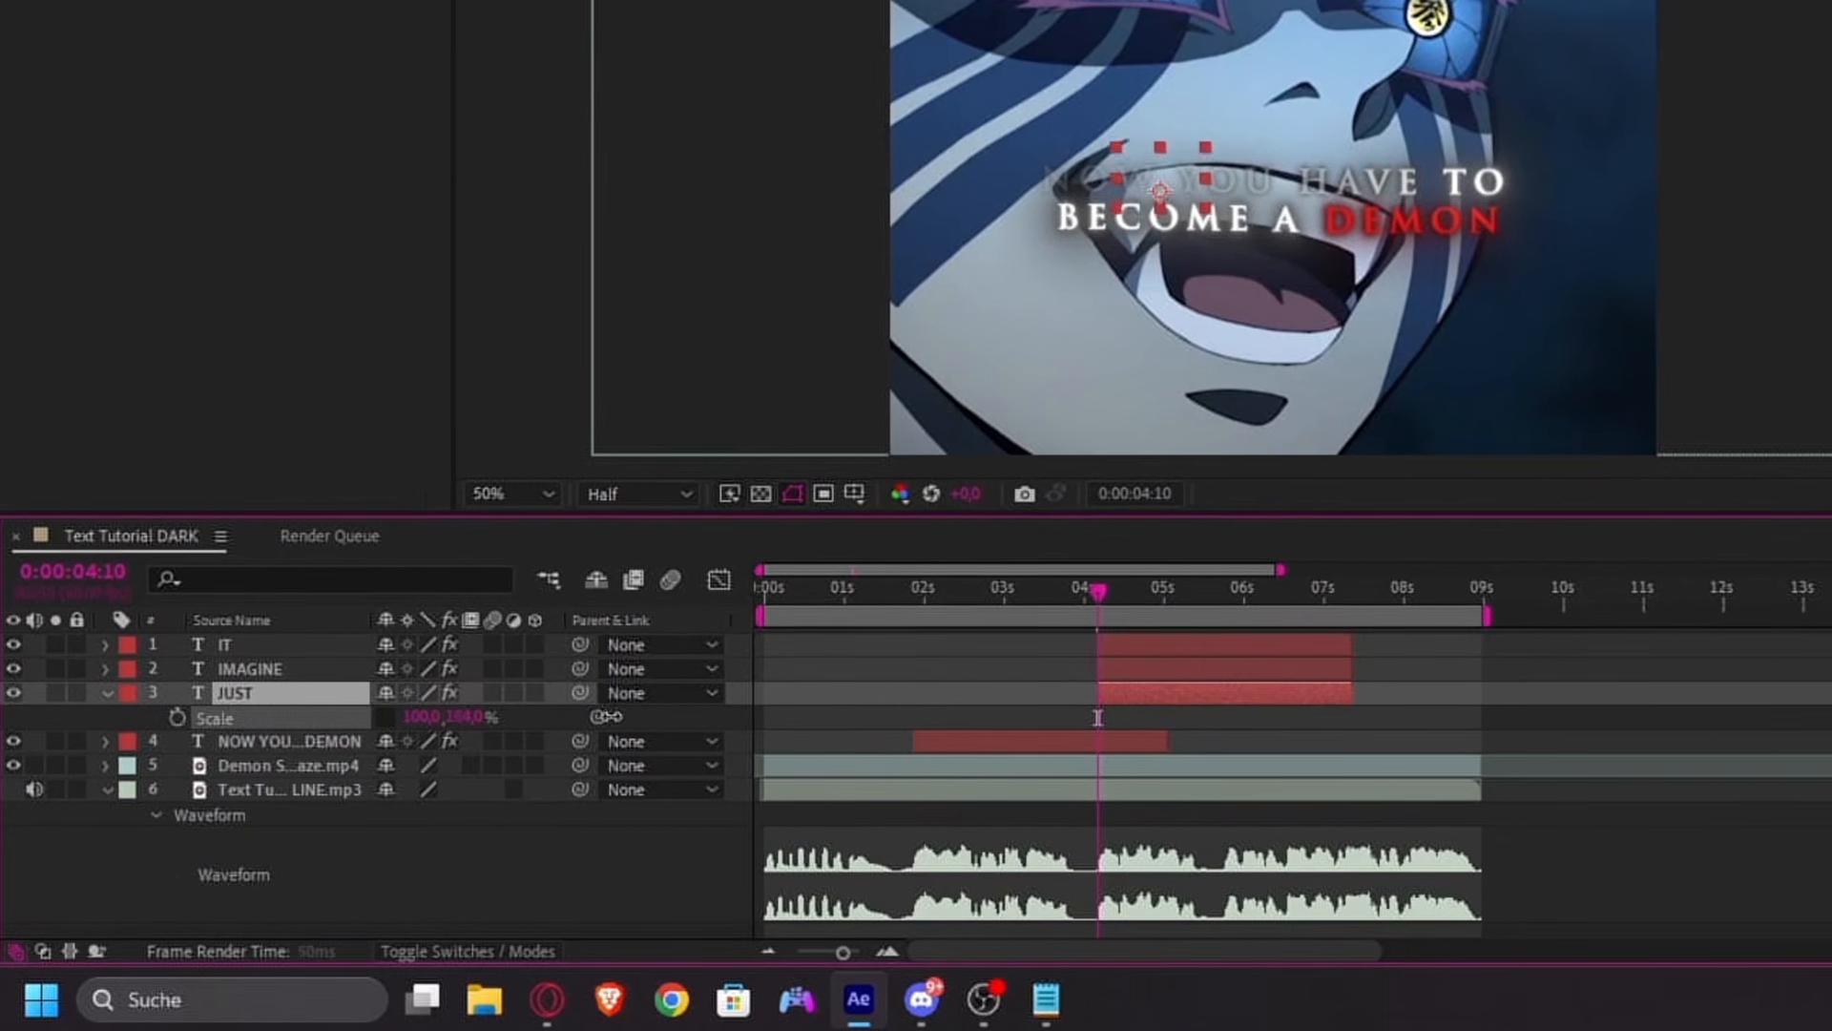
pyautogui.hotkey('ctrl', 'z')
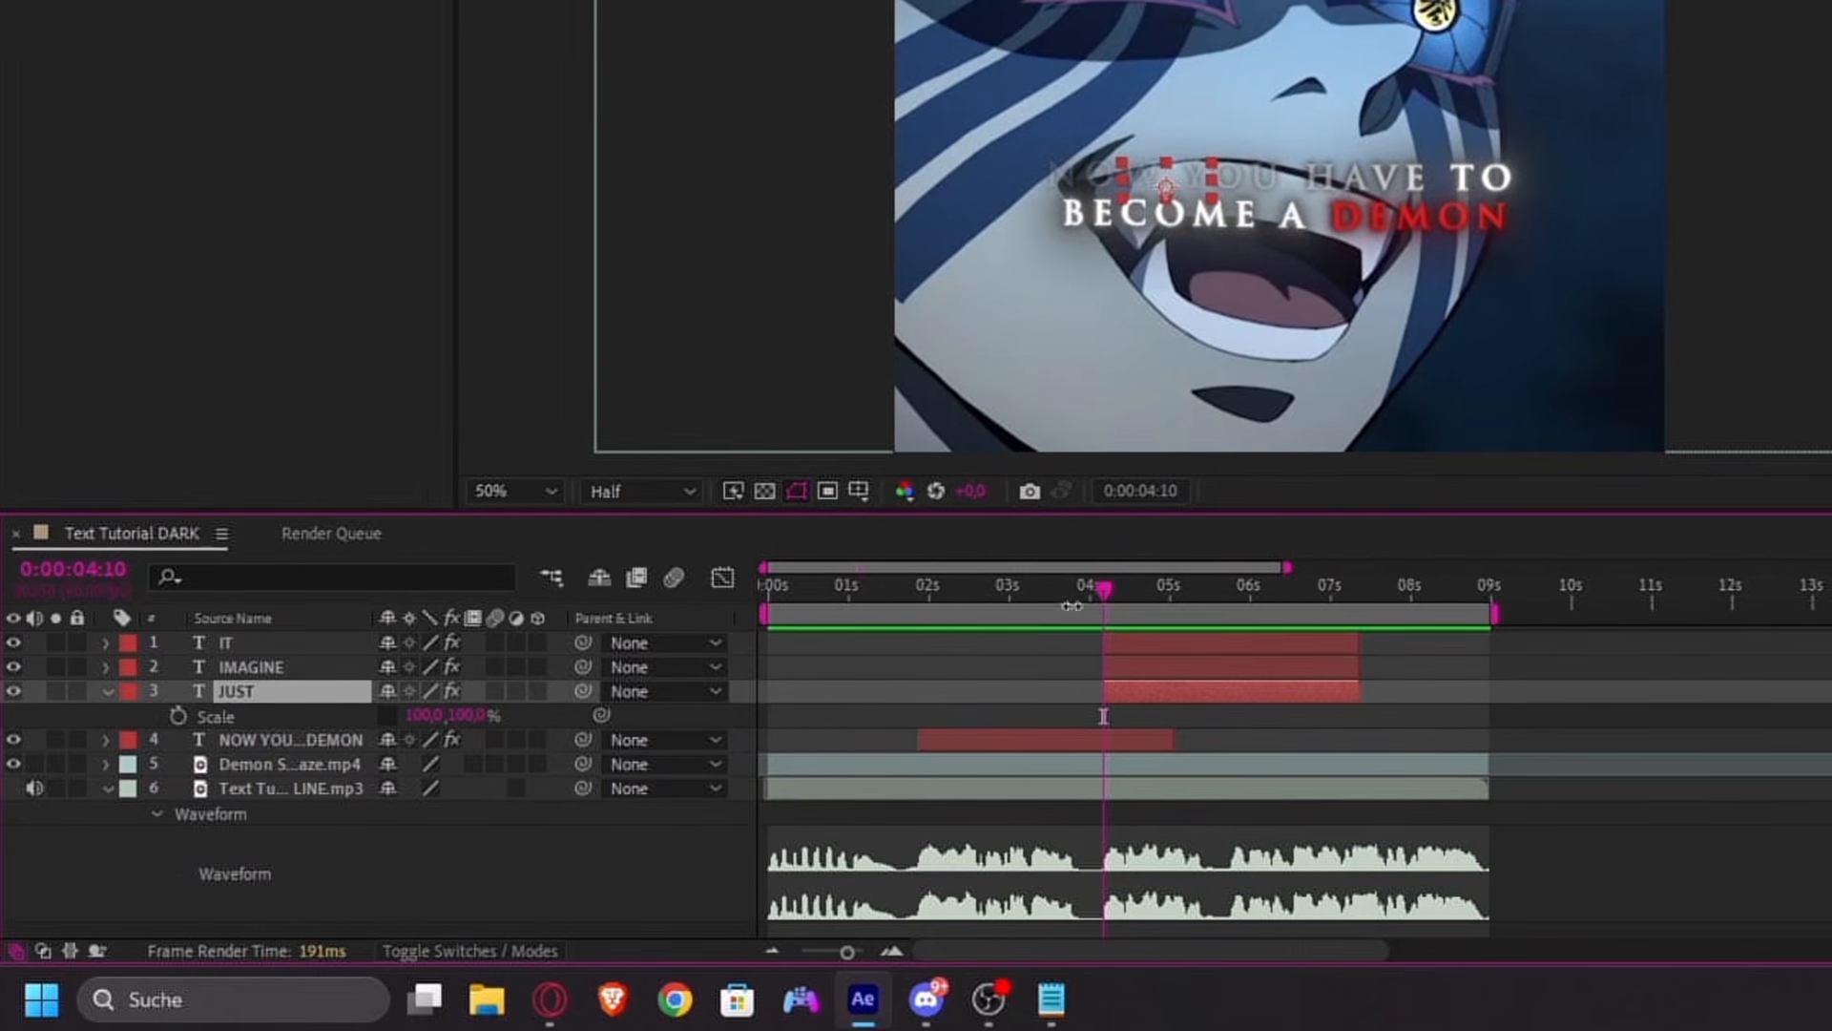
# - At 0:00:04:49, try stretching "JUST" vertically, then horizontally; undo each scale change and return to the layer's start
pyautogui.moveTo(1105, 592)
pyautogui.mouseDown()
pyautogui.moveTo(1157, 596)
pyautogui.moveTo(1141, 601)
pyautogui.mouseUp()
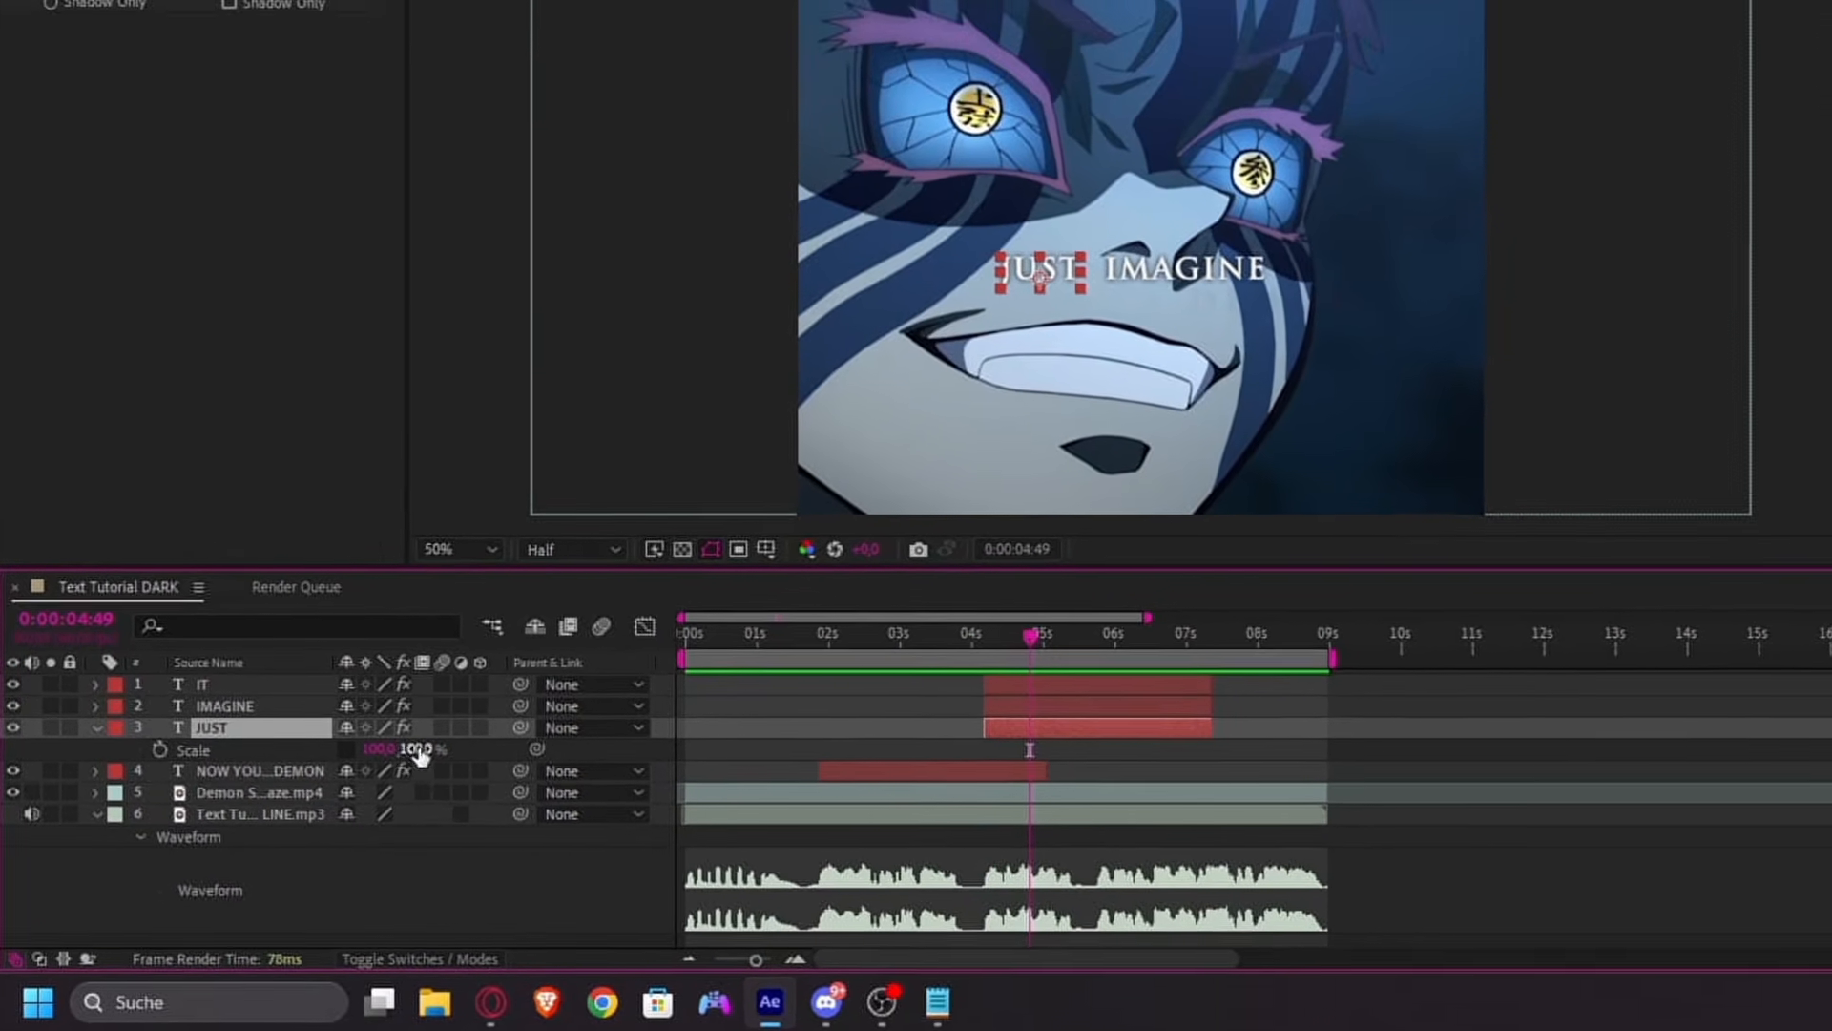
pyautogui.moveTo(420, 754); pyautogui.dragTo(753, 727)
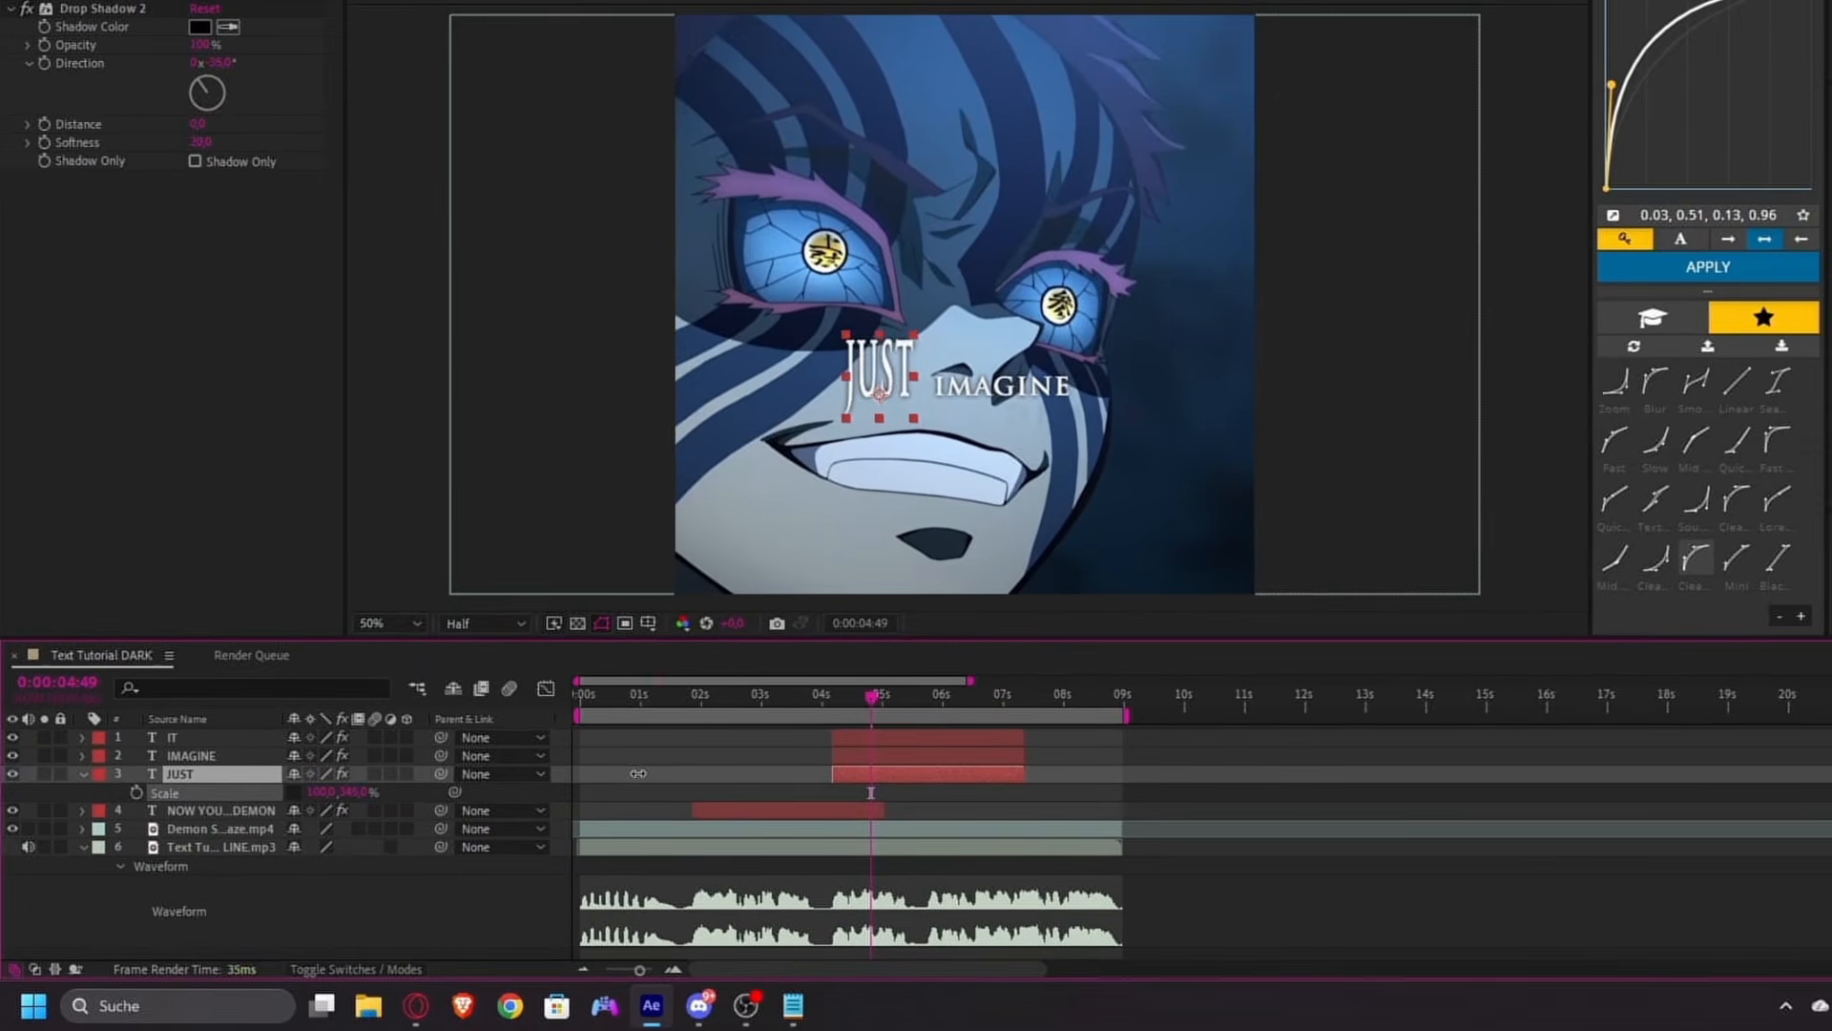
pyautogui.moveTo(639, 773); pyautogui.dragTo(1432, 731)
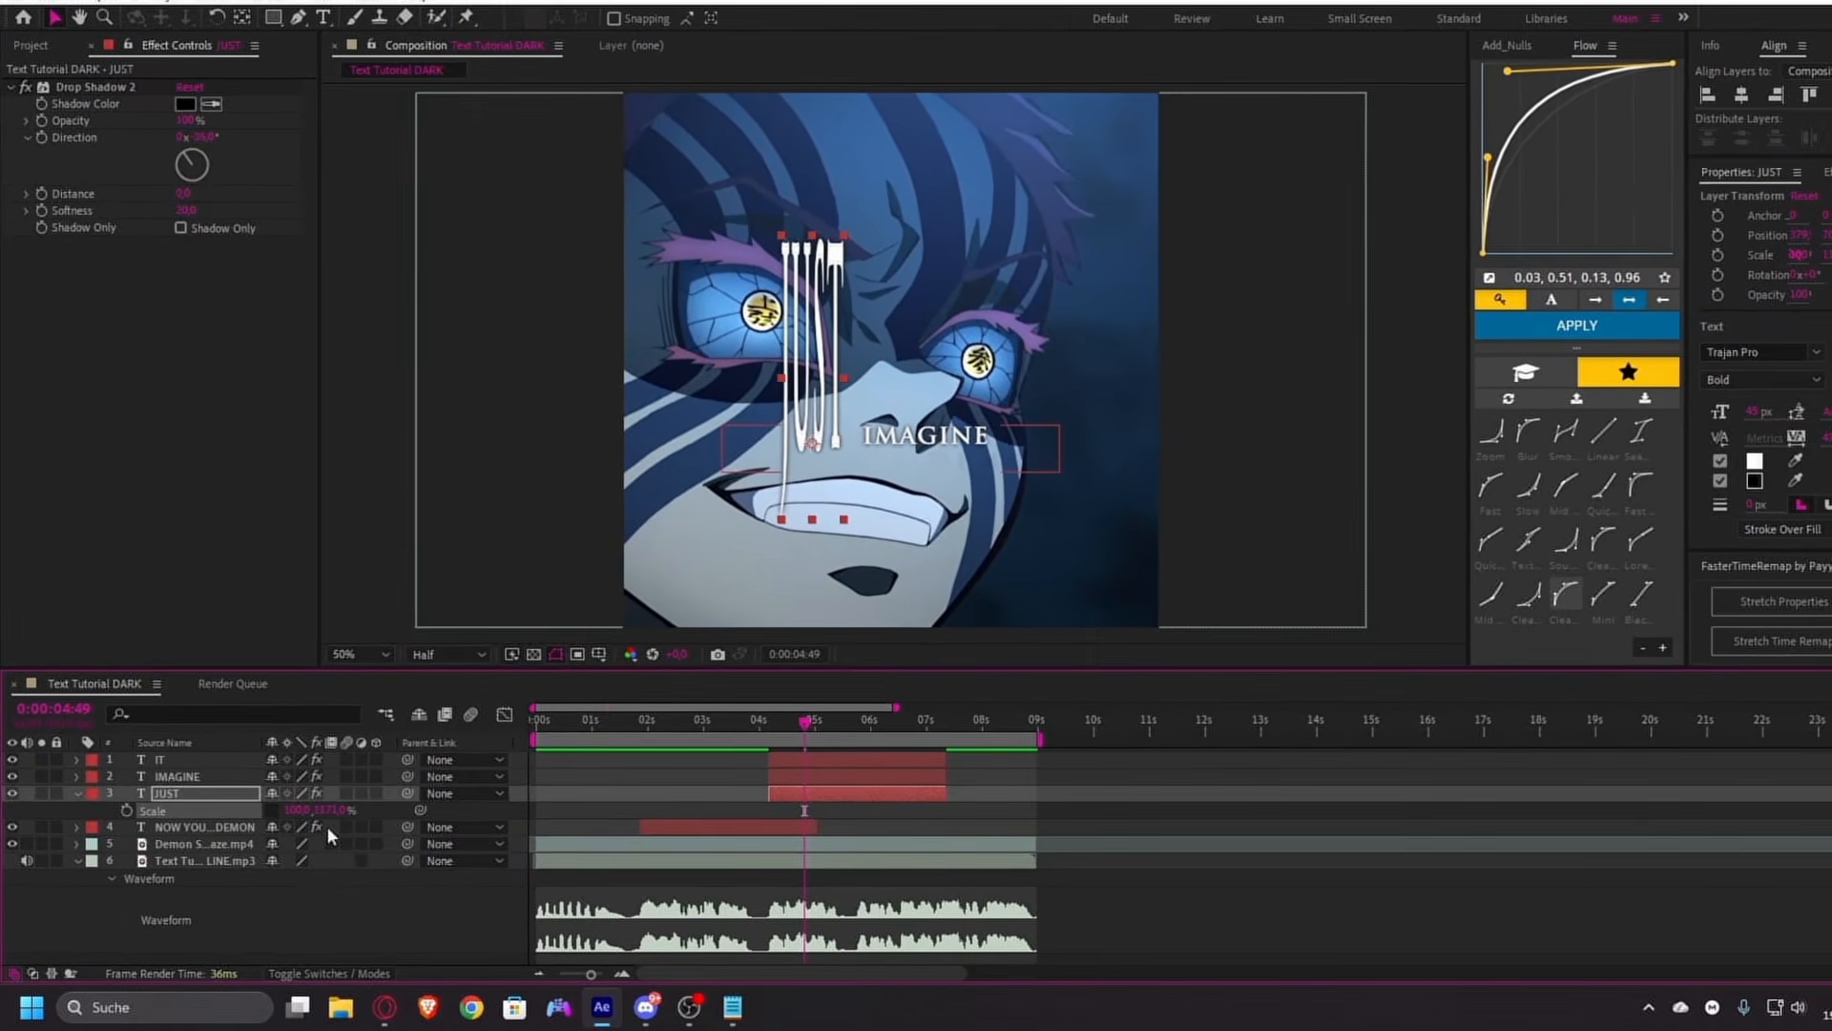
pyautogui.hotkey('ctrl', 'z')
pyautogui.moveTo(296, 810); pyautogui.dragTo(651, 795)
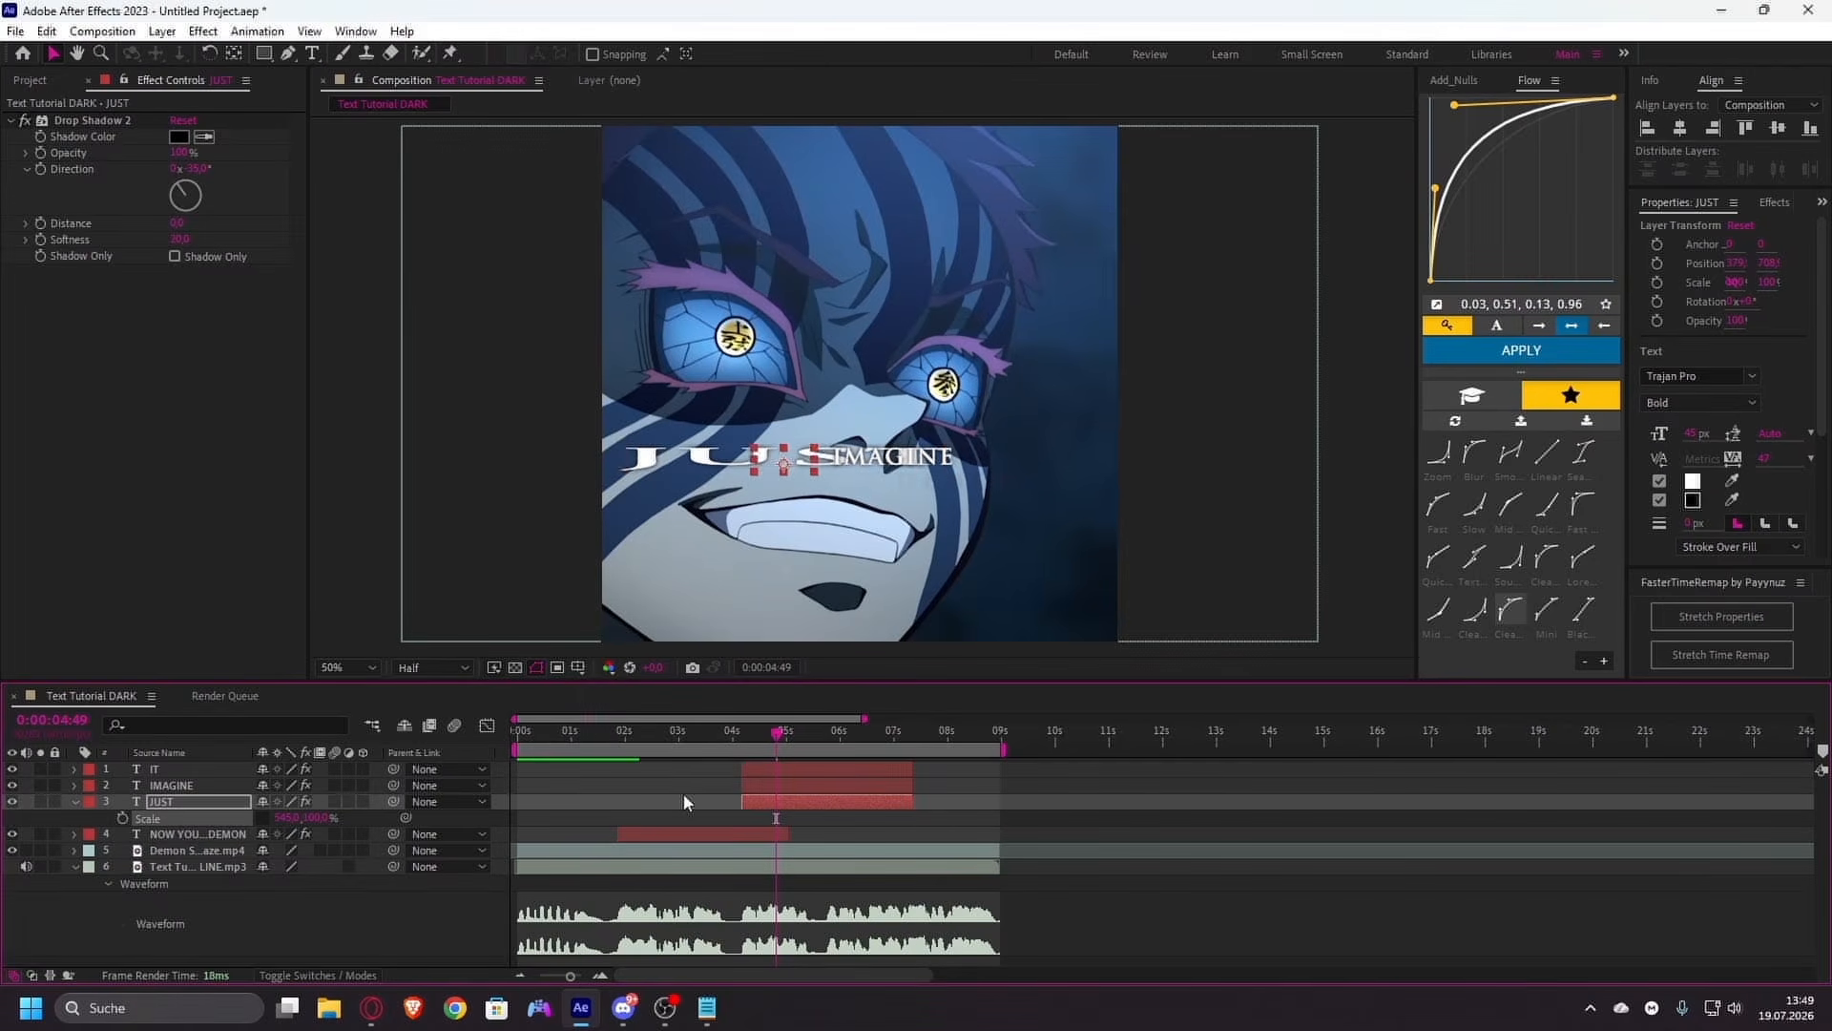
pyautogui.hotkey('ctrl', 'z')
pyautogui.press('i')
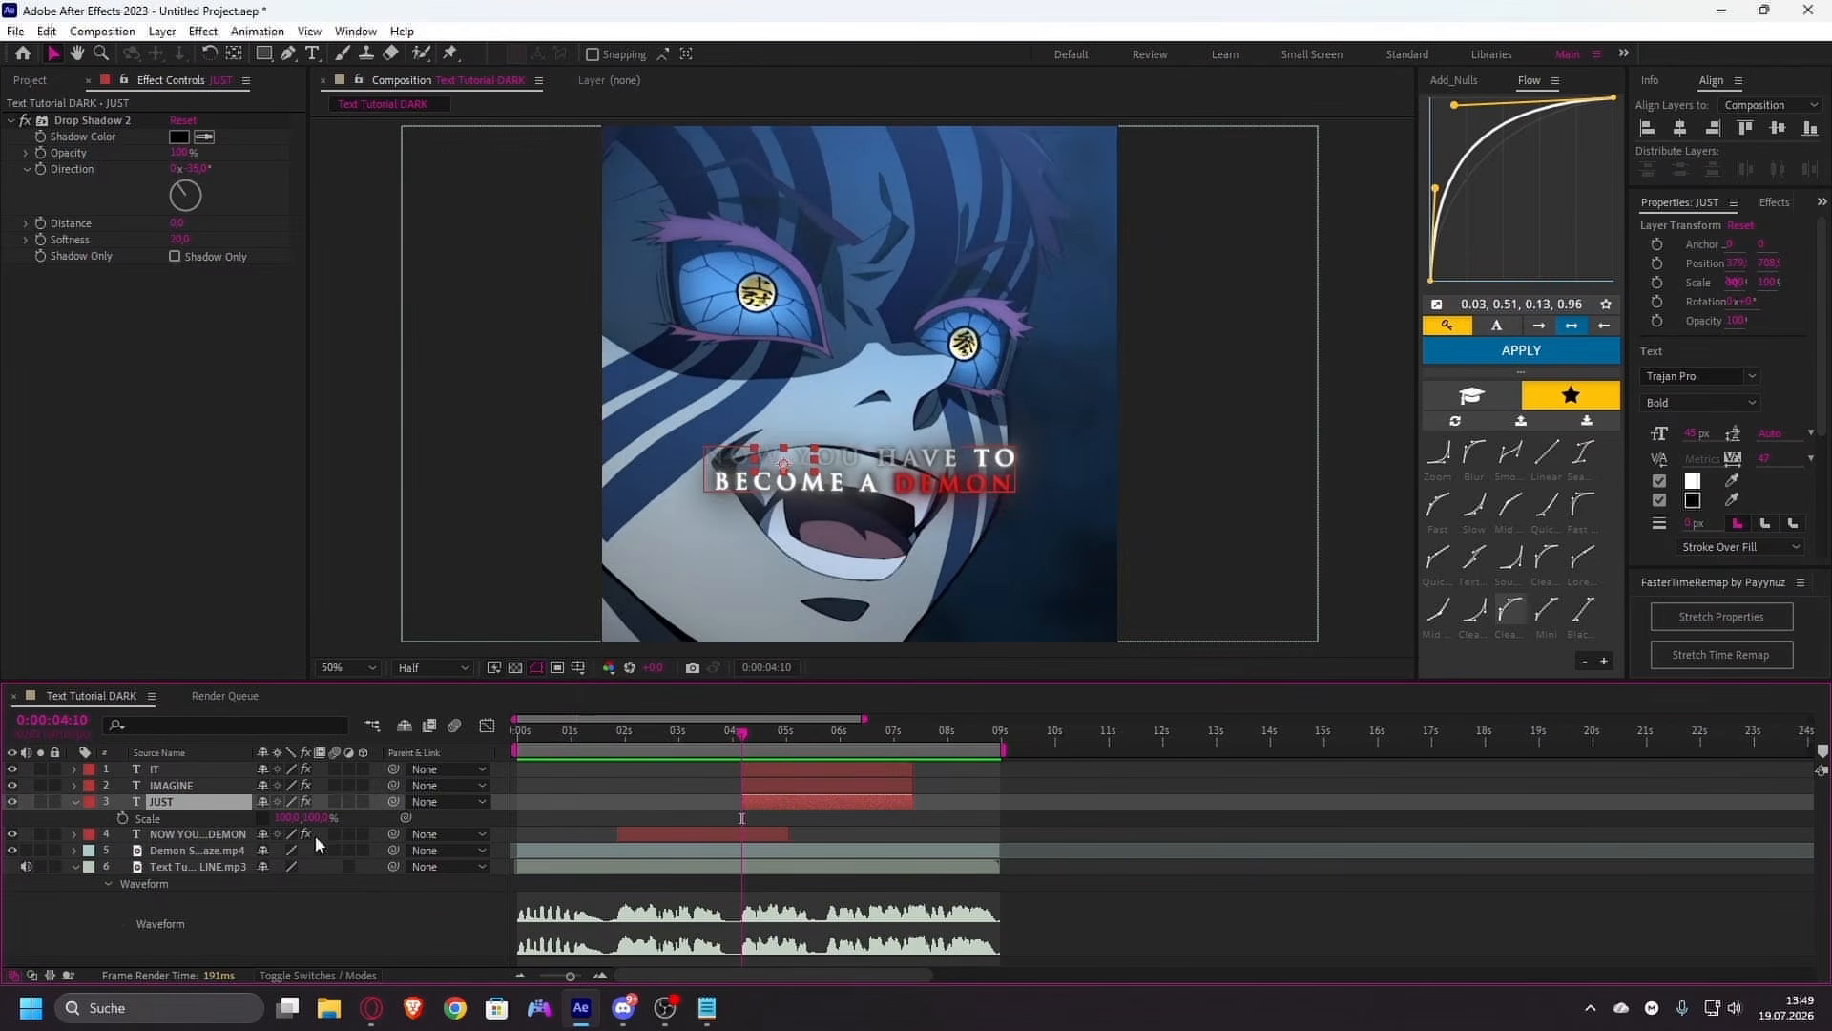
# - Add a Scale keyframe to "JUST" at 0:00:04:10, show its keyframed properties, and check the frames up to 0:00:04:19 before returning
pyautogui.click(121, 817)
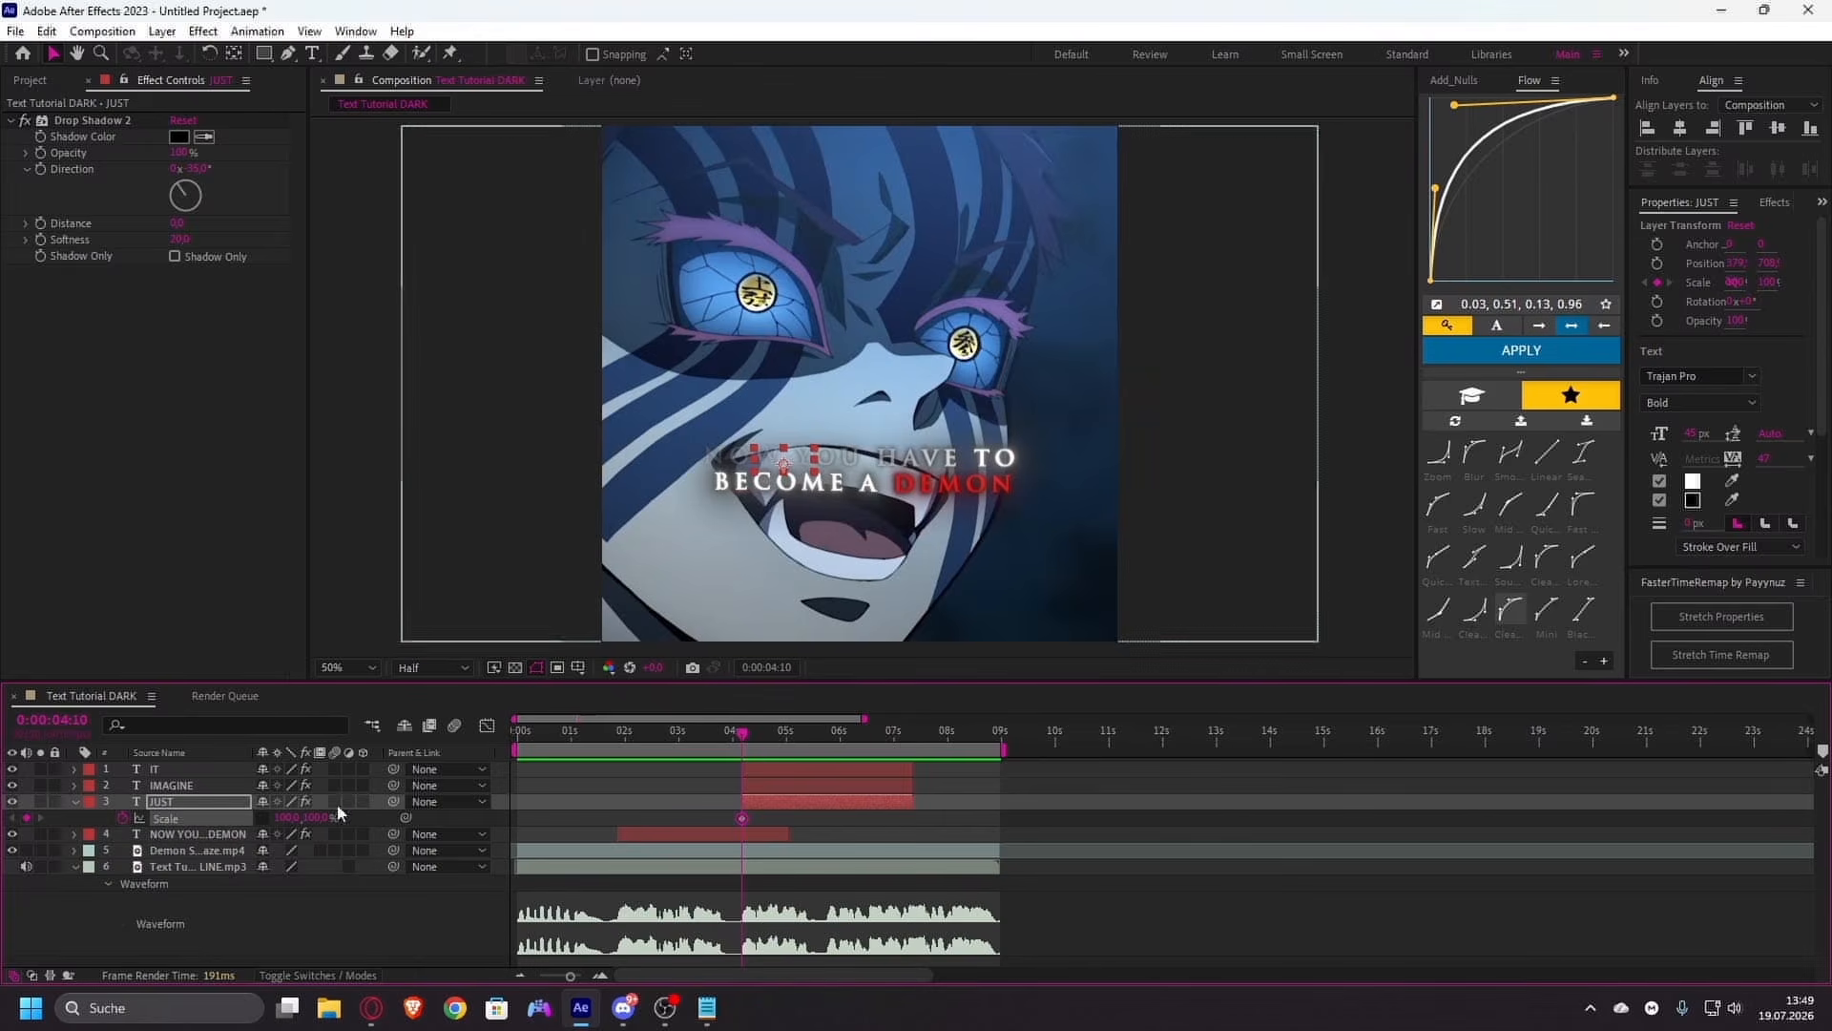
pyautogui.press('u')
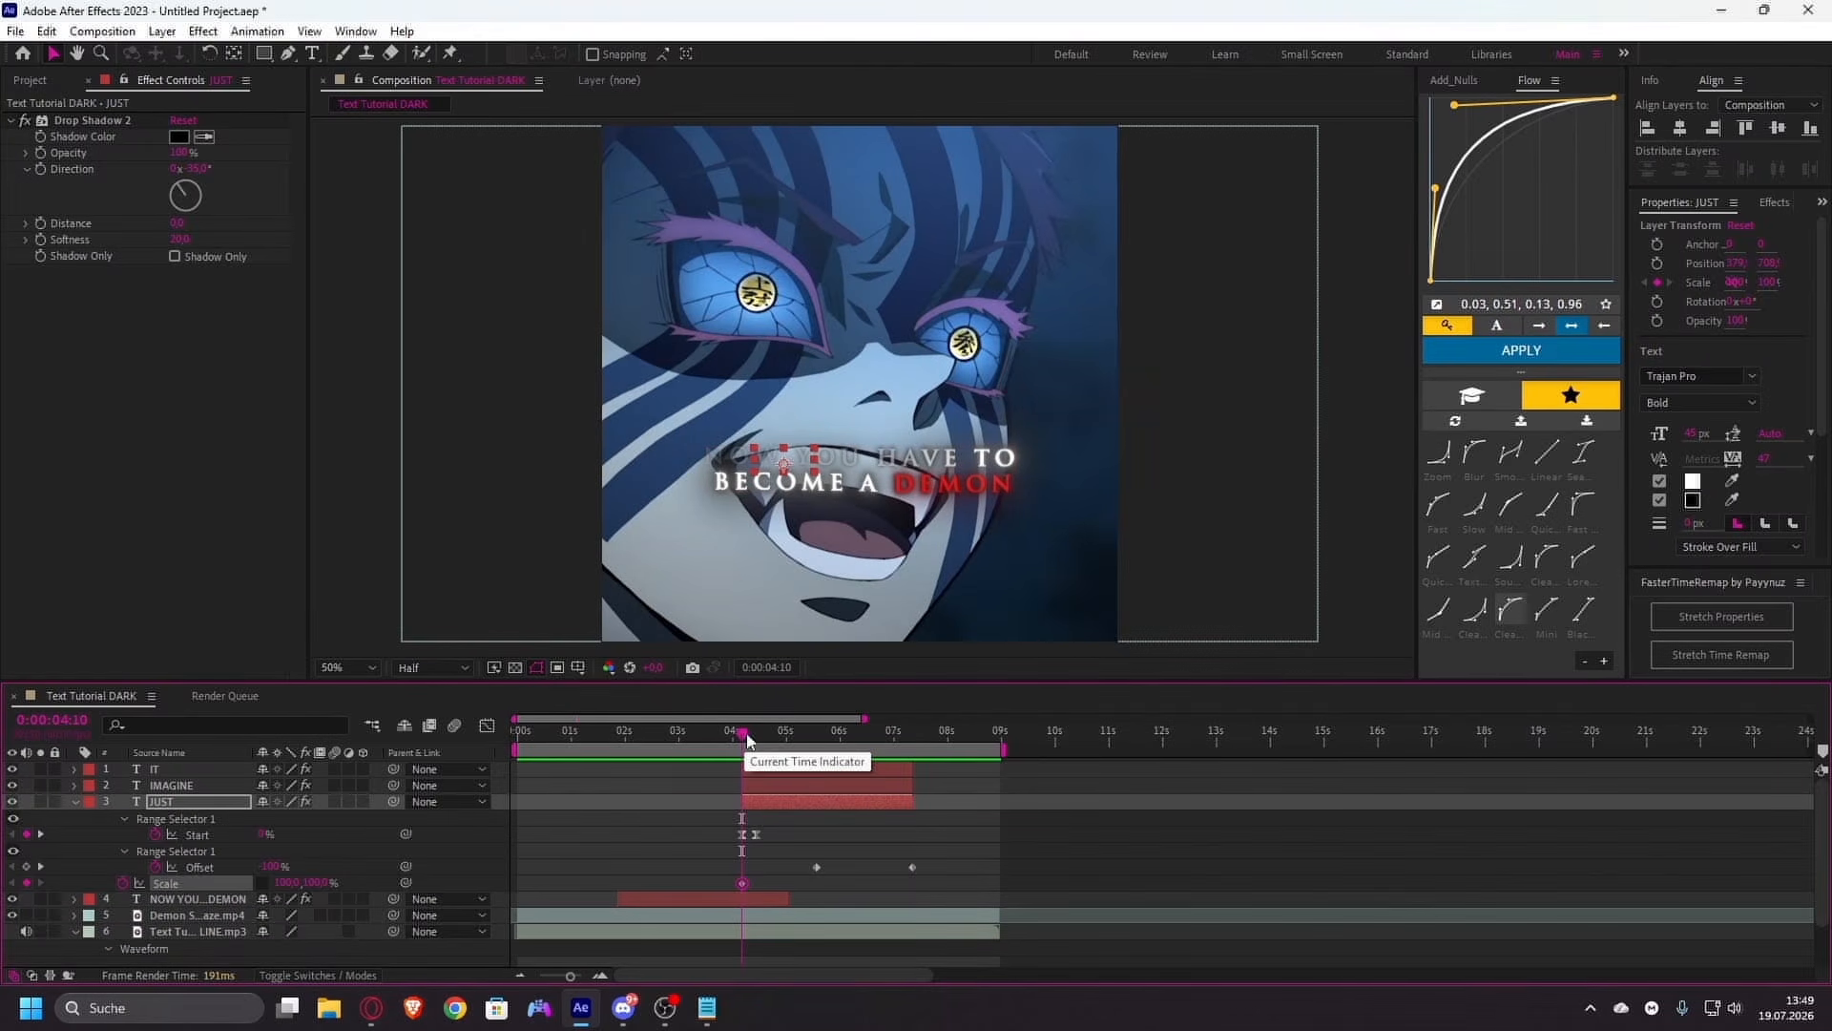
pyautogui.press('pagedown')
pyautogui.press('pagedown')
pyautogui.press('pagedown')
pyautogui.press('pagedown')
pyautogui.press('pagedown')
pyautogui.press('pagedown')
pyautogui.press('pagedown')
pyautogui.press('pagedown')
pyautogui.press('pagedown')
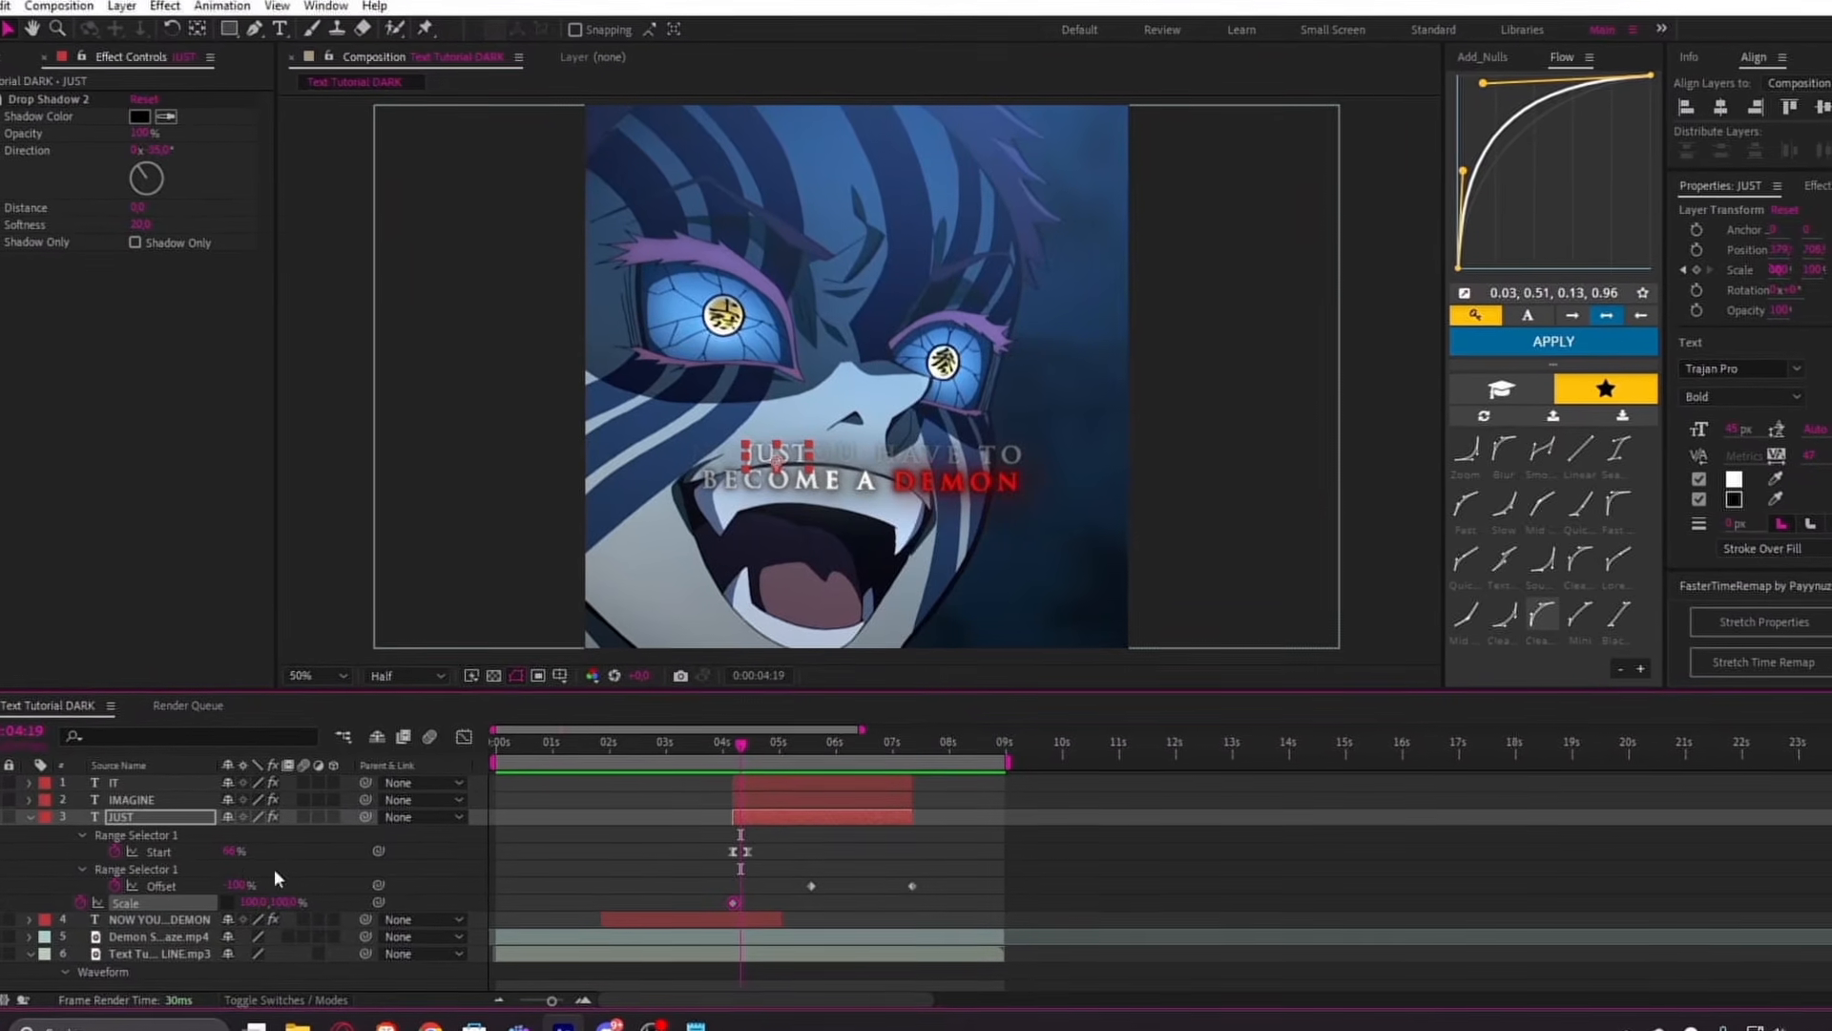
pyautogui.press('pageup')
pyautogui.press('pageup')
pyautogui.press('pageup')
pyautogui.press('pageup')
pyautogui.press('pageup')
pyautogui.press('pageup')
pyautogui.press('pageup')
pyautogui.press('pageup')
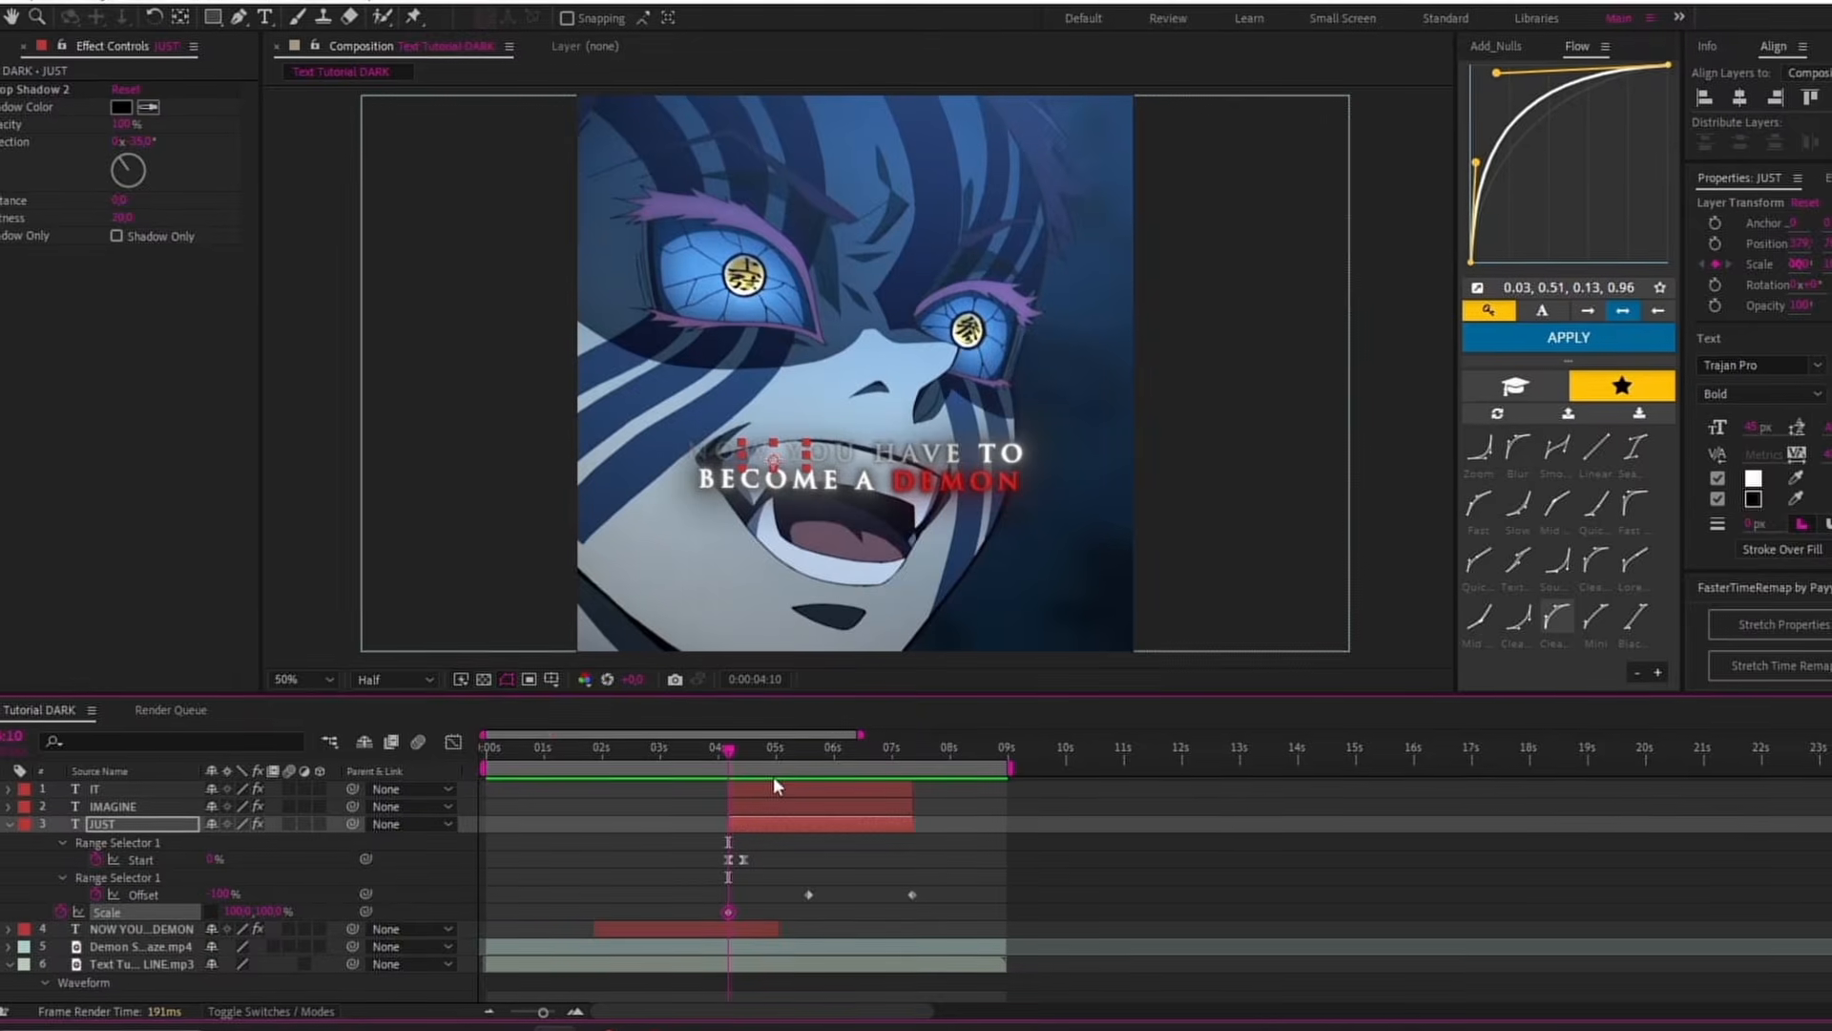
# - Add a second Scale keyframe at 100% to the "JUST" layer at 0:00:04:15
pyautogui.press('pagedown')
pyautogui.press('pagedown')
pyautogui.press('pagedown')
pyautogui.press('pagedown')
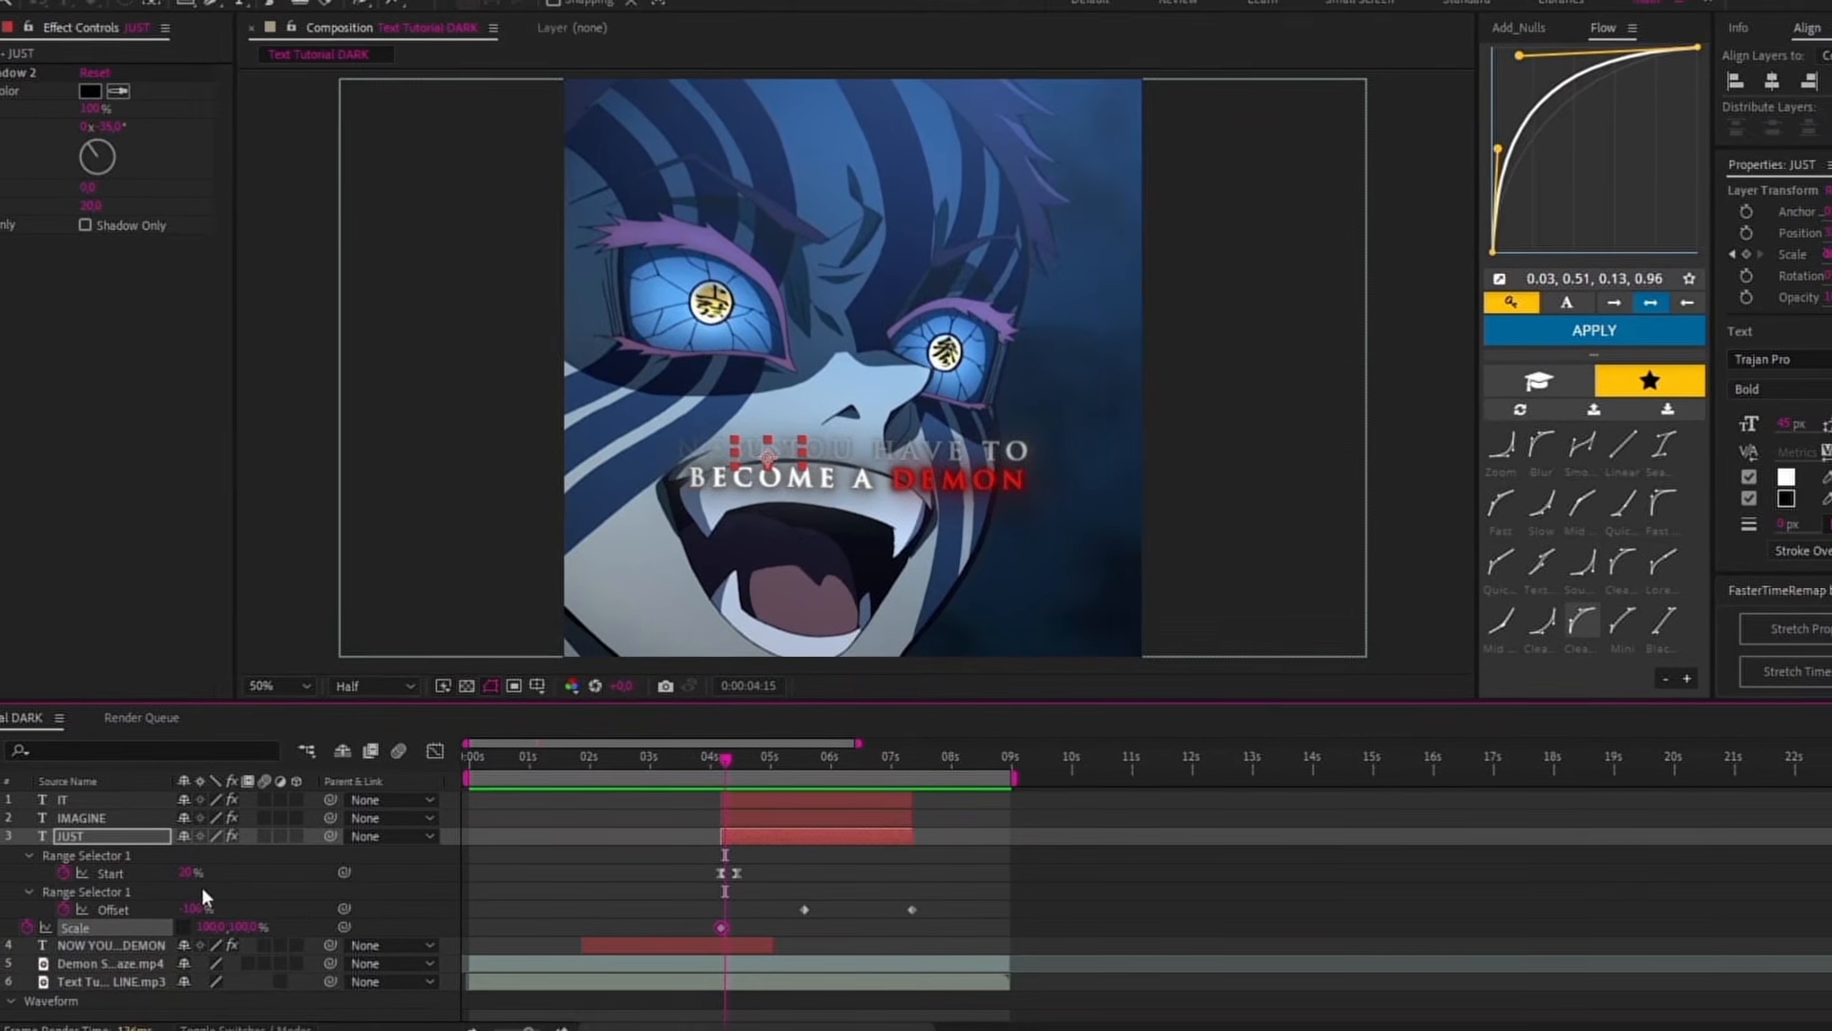
pyautogui.click(199, 933)
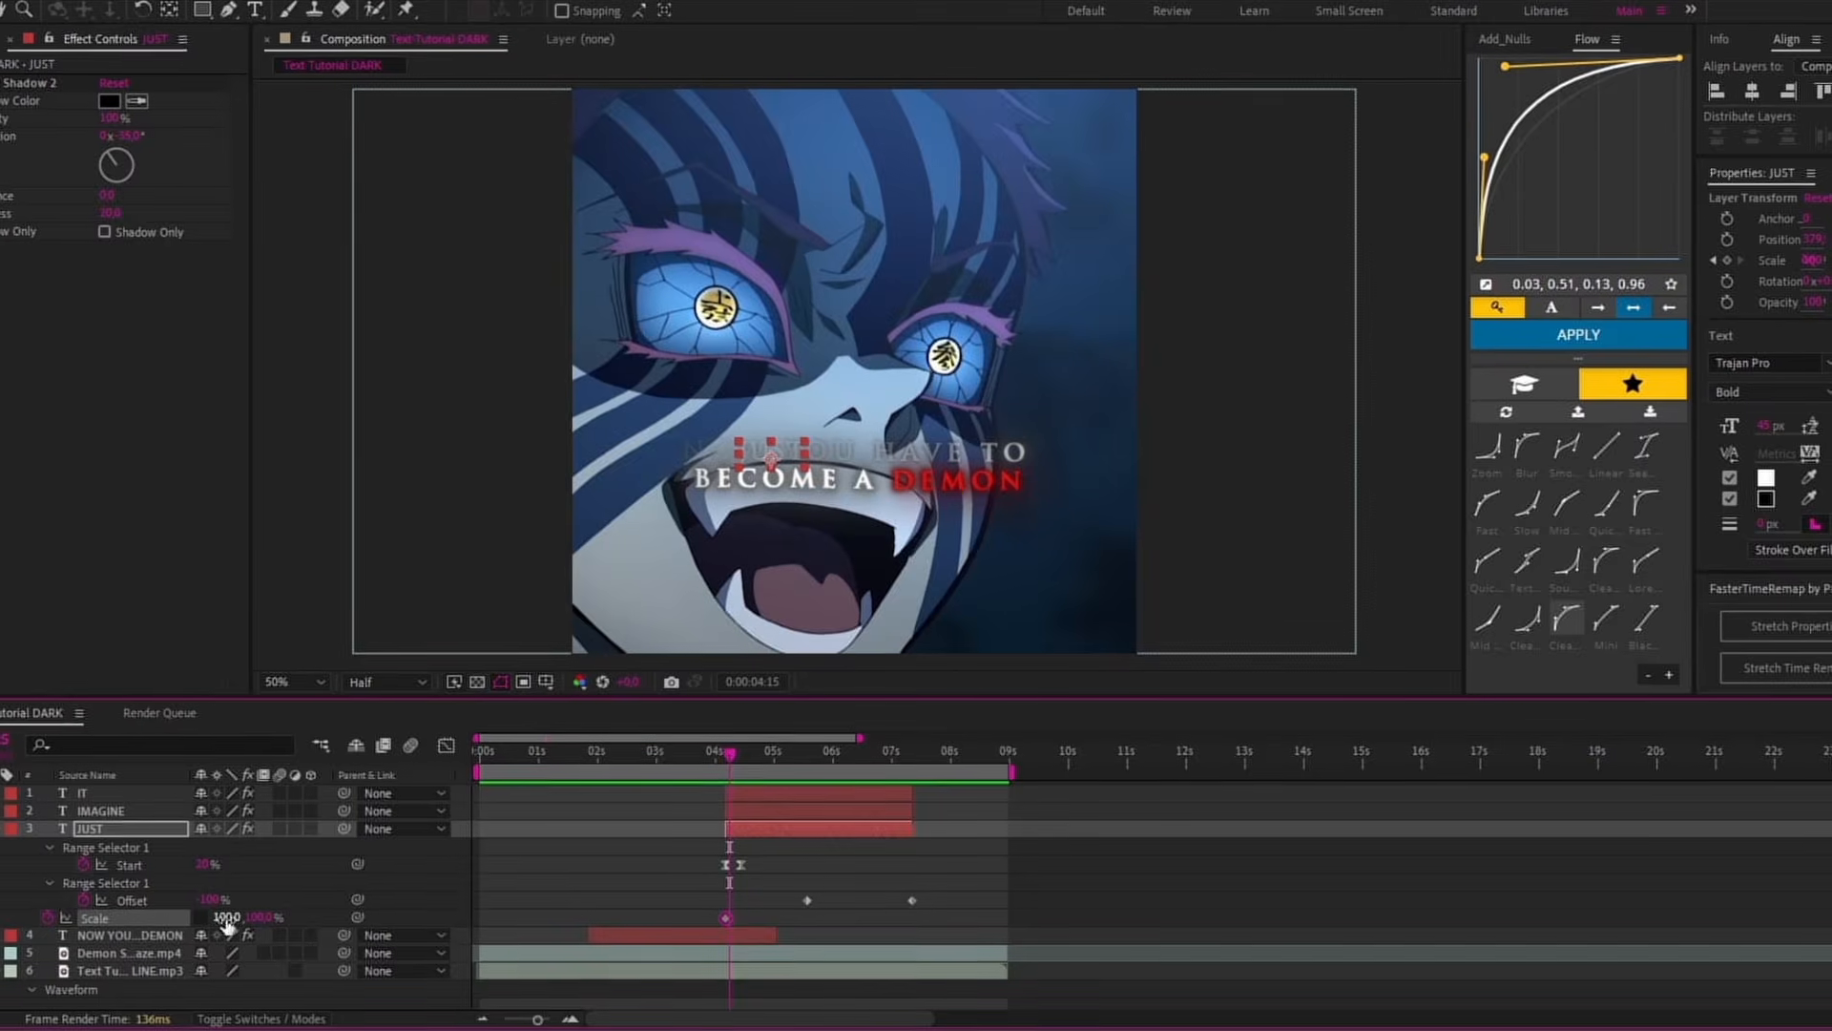
pyautogui.click(2, 913)
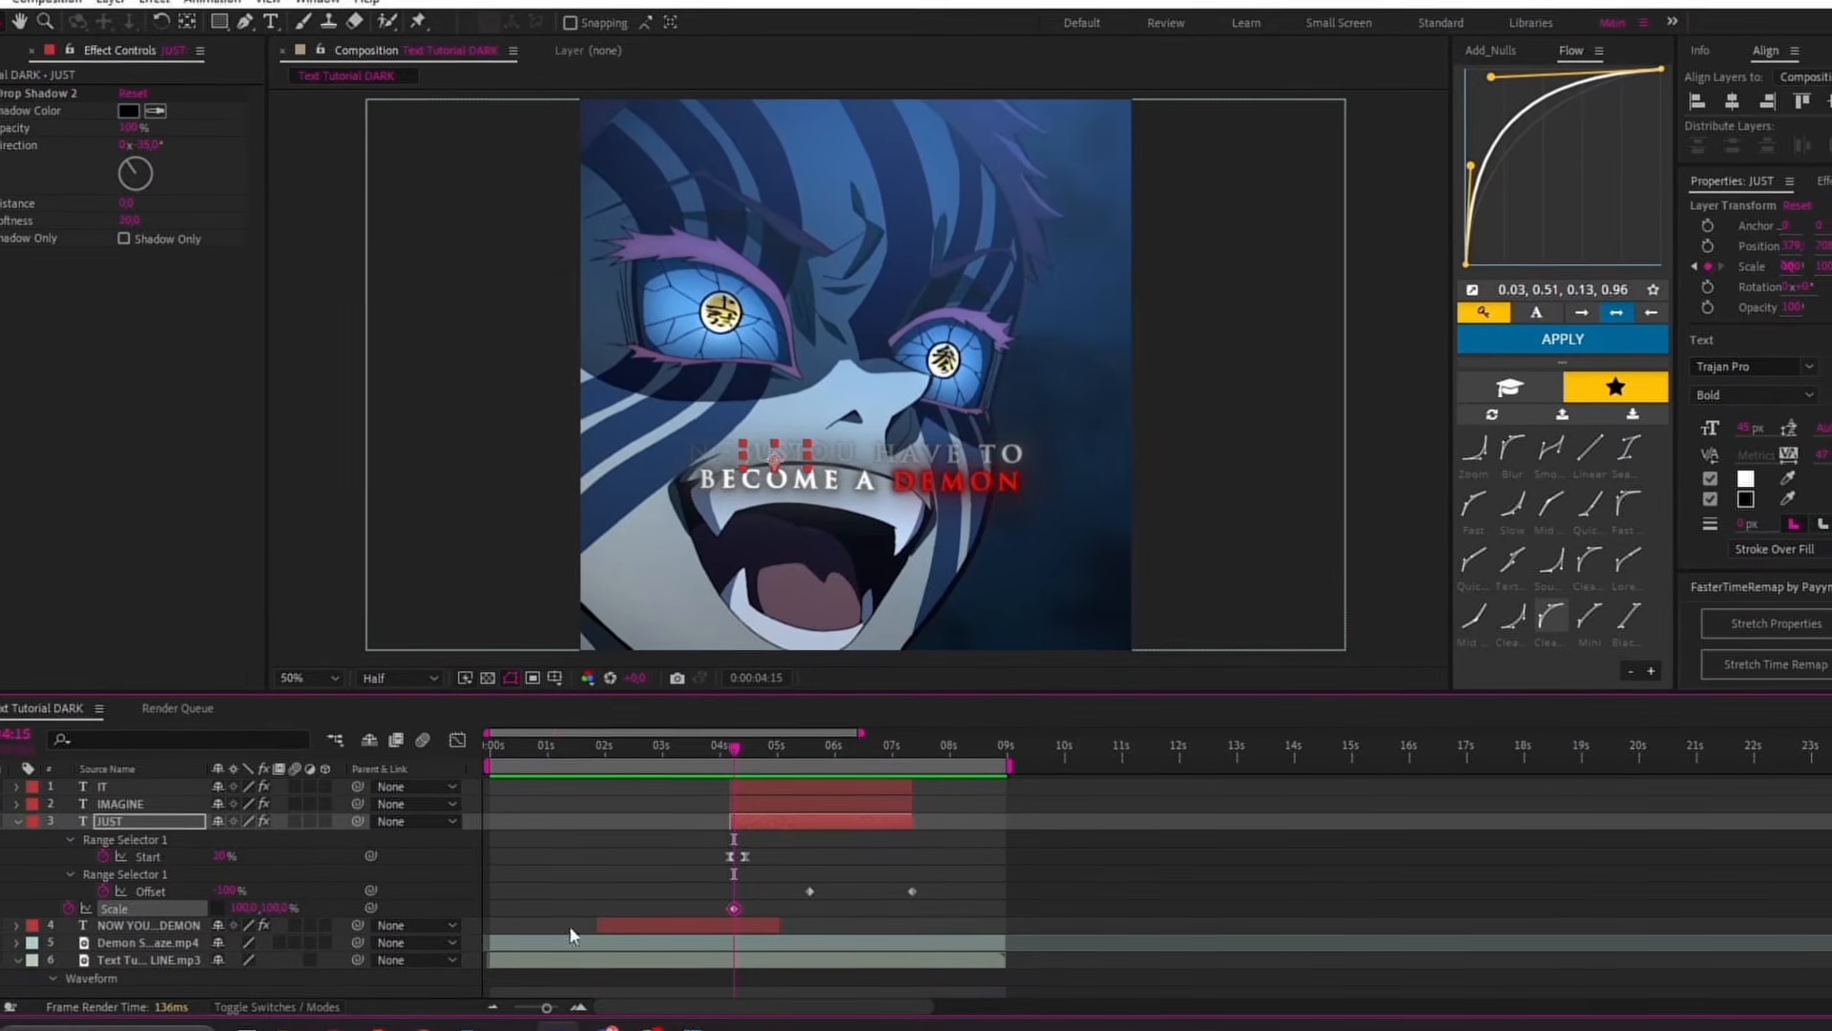
# - Remove the Range Selector Start keyframes from the "JUST" layer, leaving Start at 100%
pyautogui.scroll(4, 740, 902)
pyautogui.scroll(-4, 687, 859)
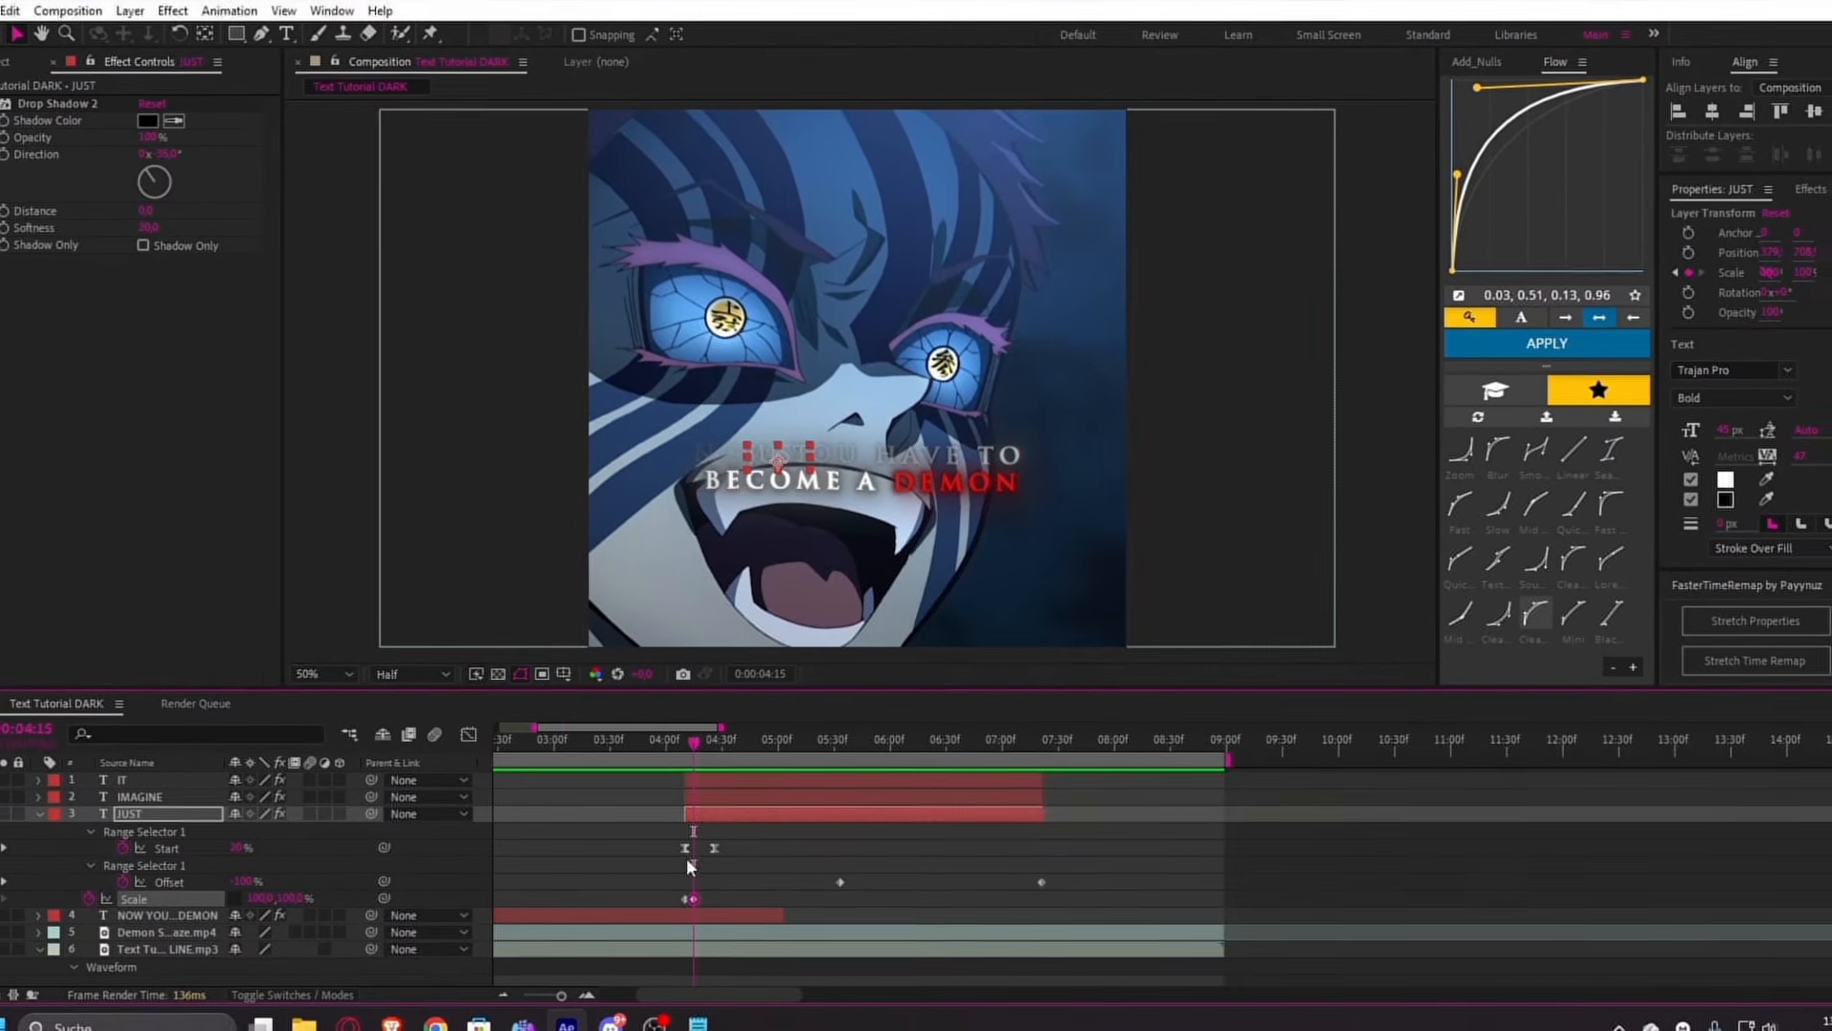
pyautogui.click(686, 852)
pyautogui.press('Delete')
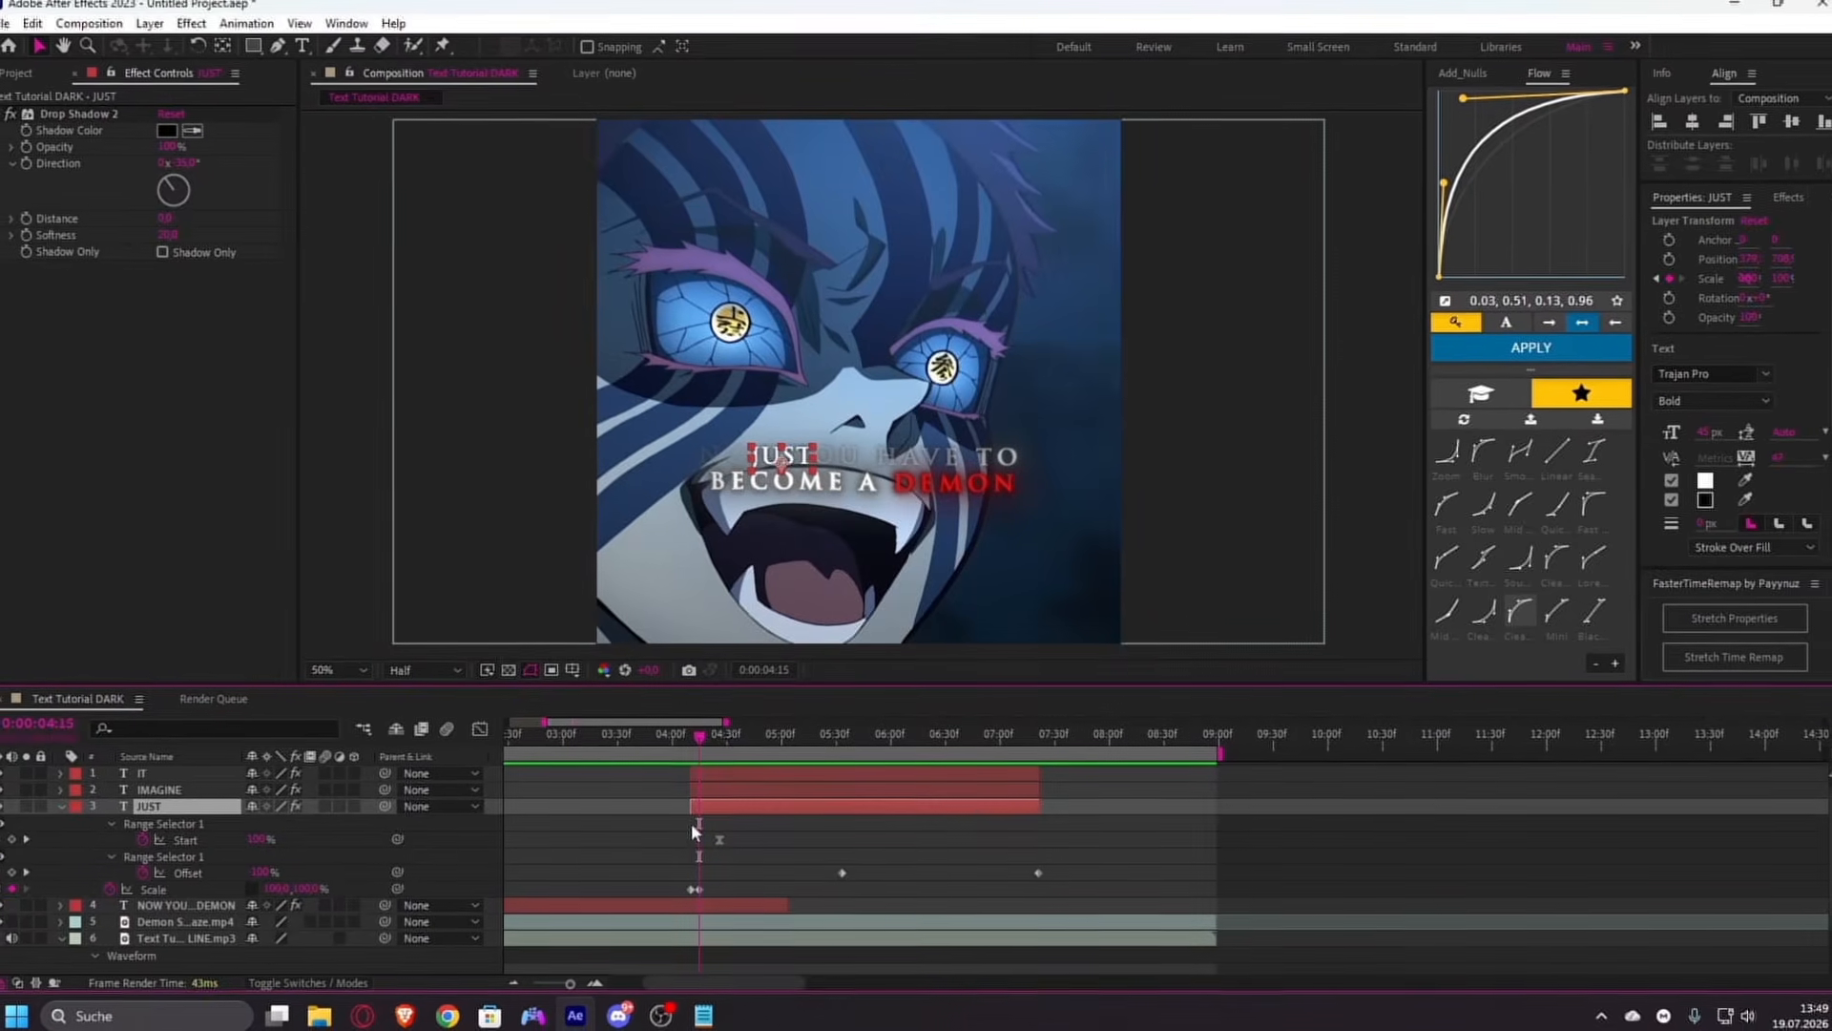
pyautogui.moveTo(689, 827); pyautogui.dragTo(849, 802)
# - Remove the Range Selector Start keyframes from the "IMAGINE" and "IT" layers
pyautogui.click(754, 785)
pyautogui.press('u')
pyautogui.press('Delete')
pyautogui.press('Delete')
pyautogui.click(794, 770)
pyautogui.press('u')
pyautogui.press('Delete')
pyautogui.press('Delete')
# - Collapse the expanded properties of the "IT" and "IMAGINE" layers
pyautogui.press('u')
pyautogui.press('u')
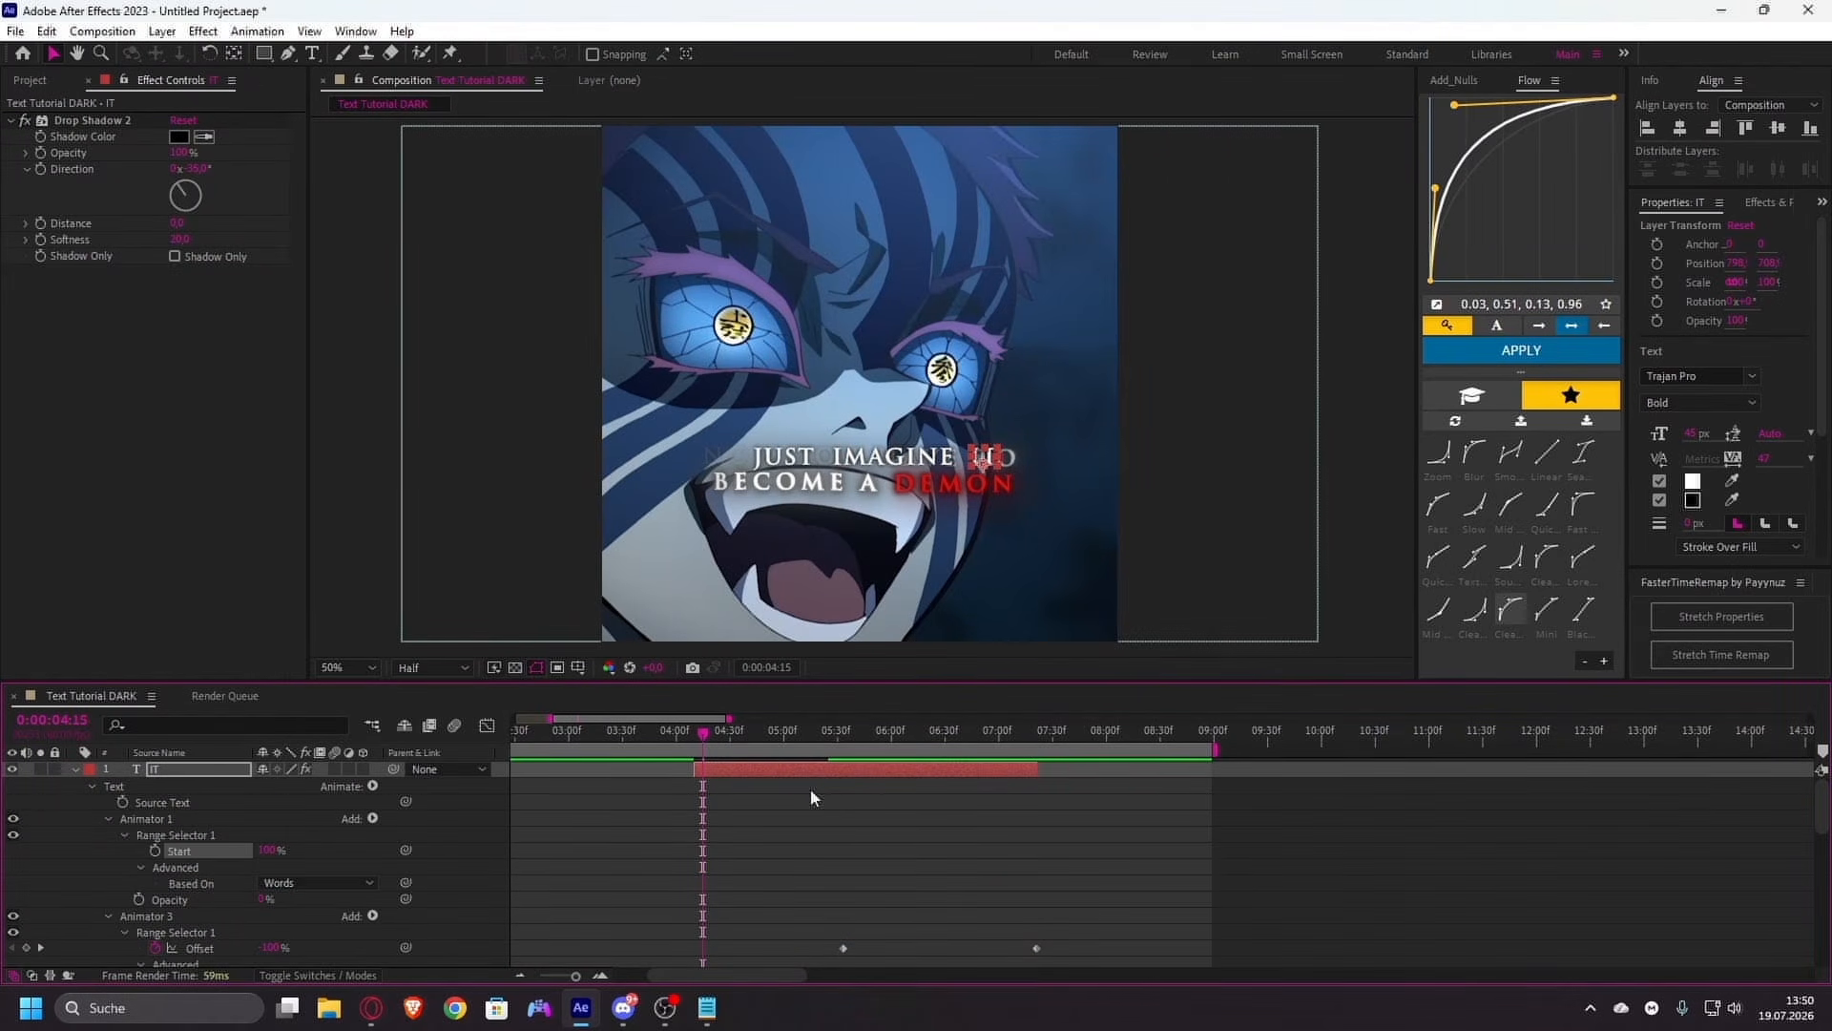
pyautogui.press('u')
pyautogui.click(833, 786)
pyautogui.press('u')
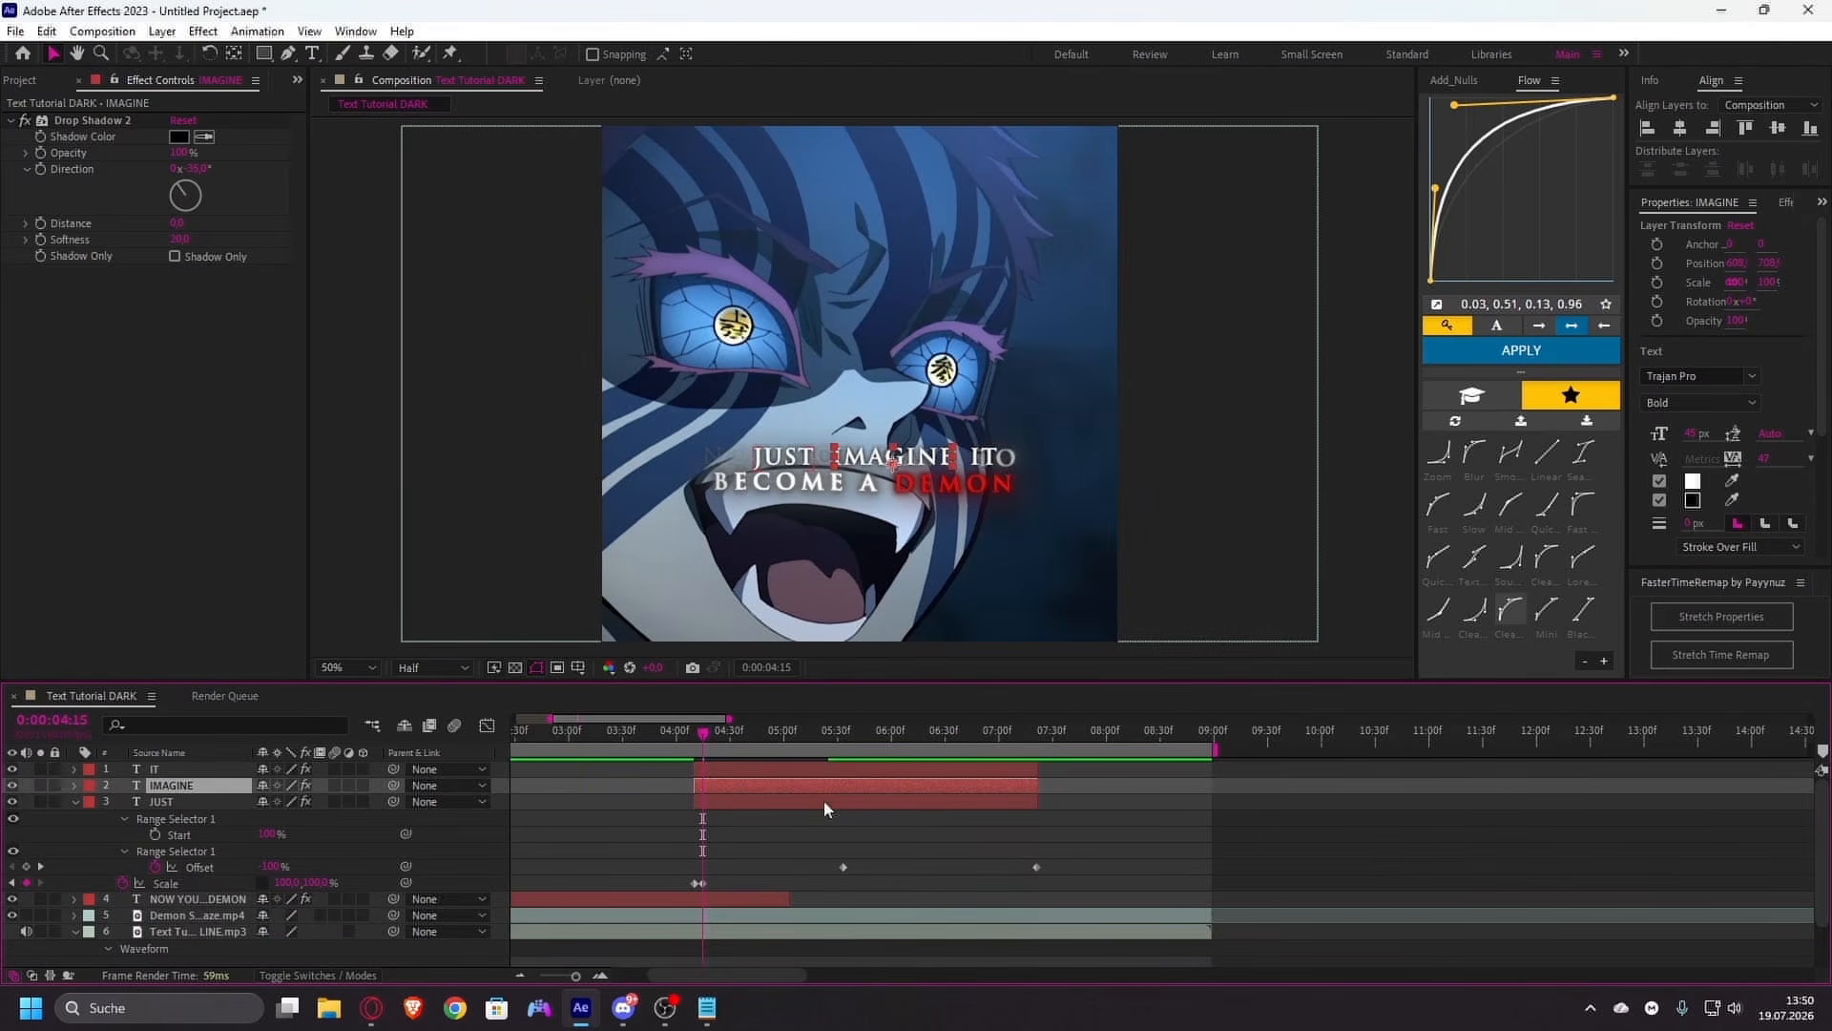
# - At the "JUST" layer's start, 0:00:04:10, stretch its horizontal Scale to about 390%, keeping the vertical Scale at 100%
pyautogui.click(742, 801)
pyautogui.press('i')
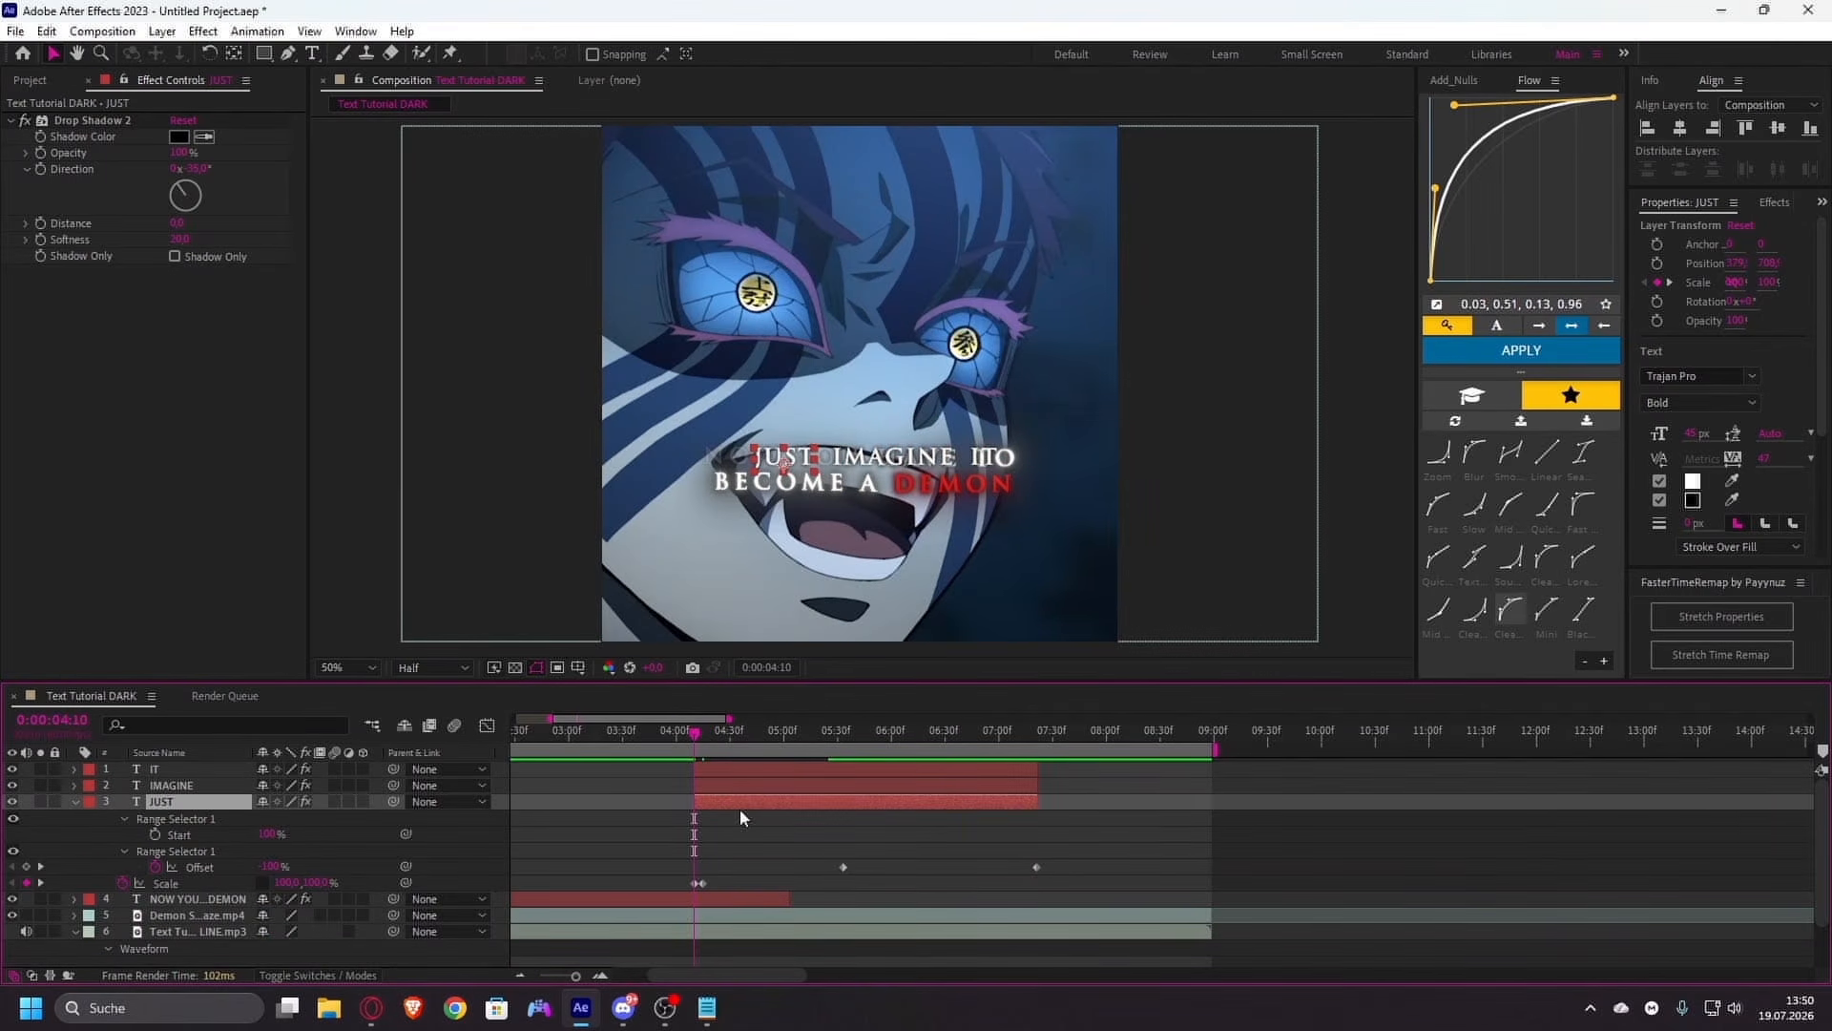
pyautogui.click(287, 882)
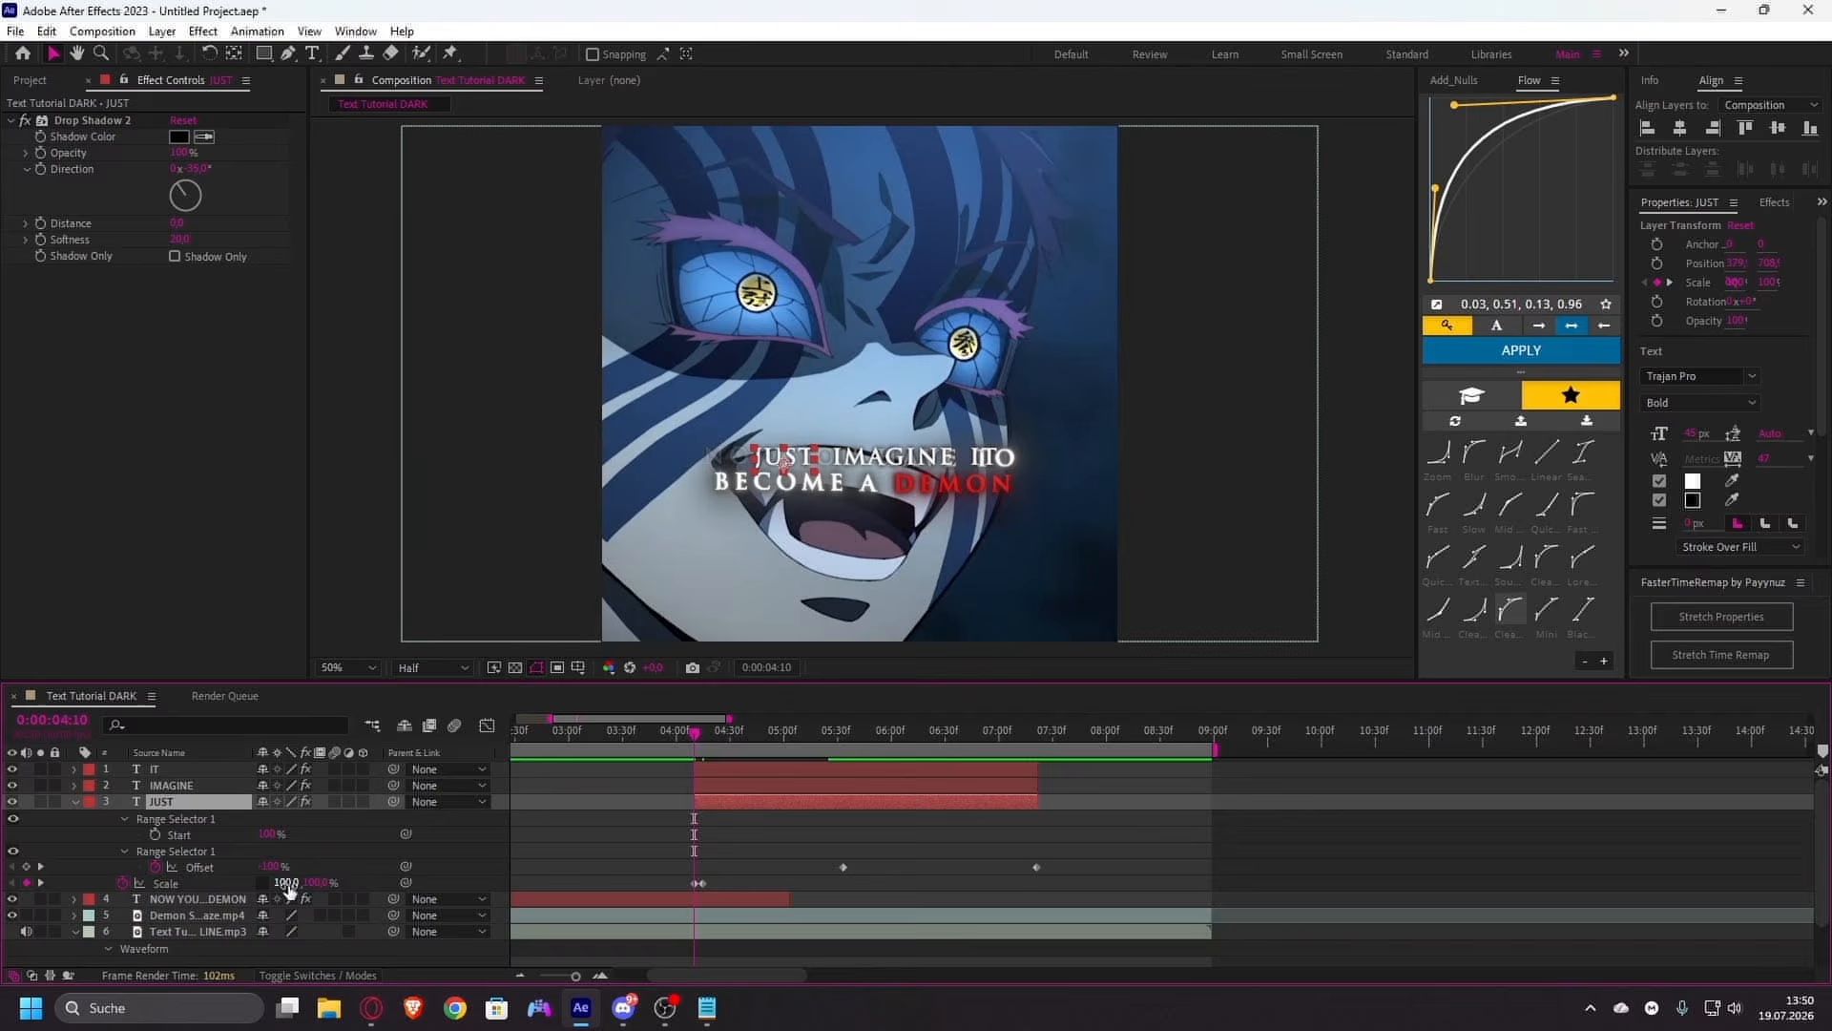
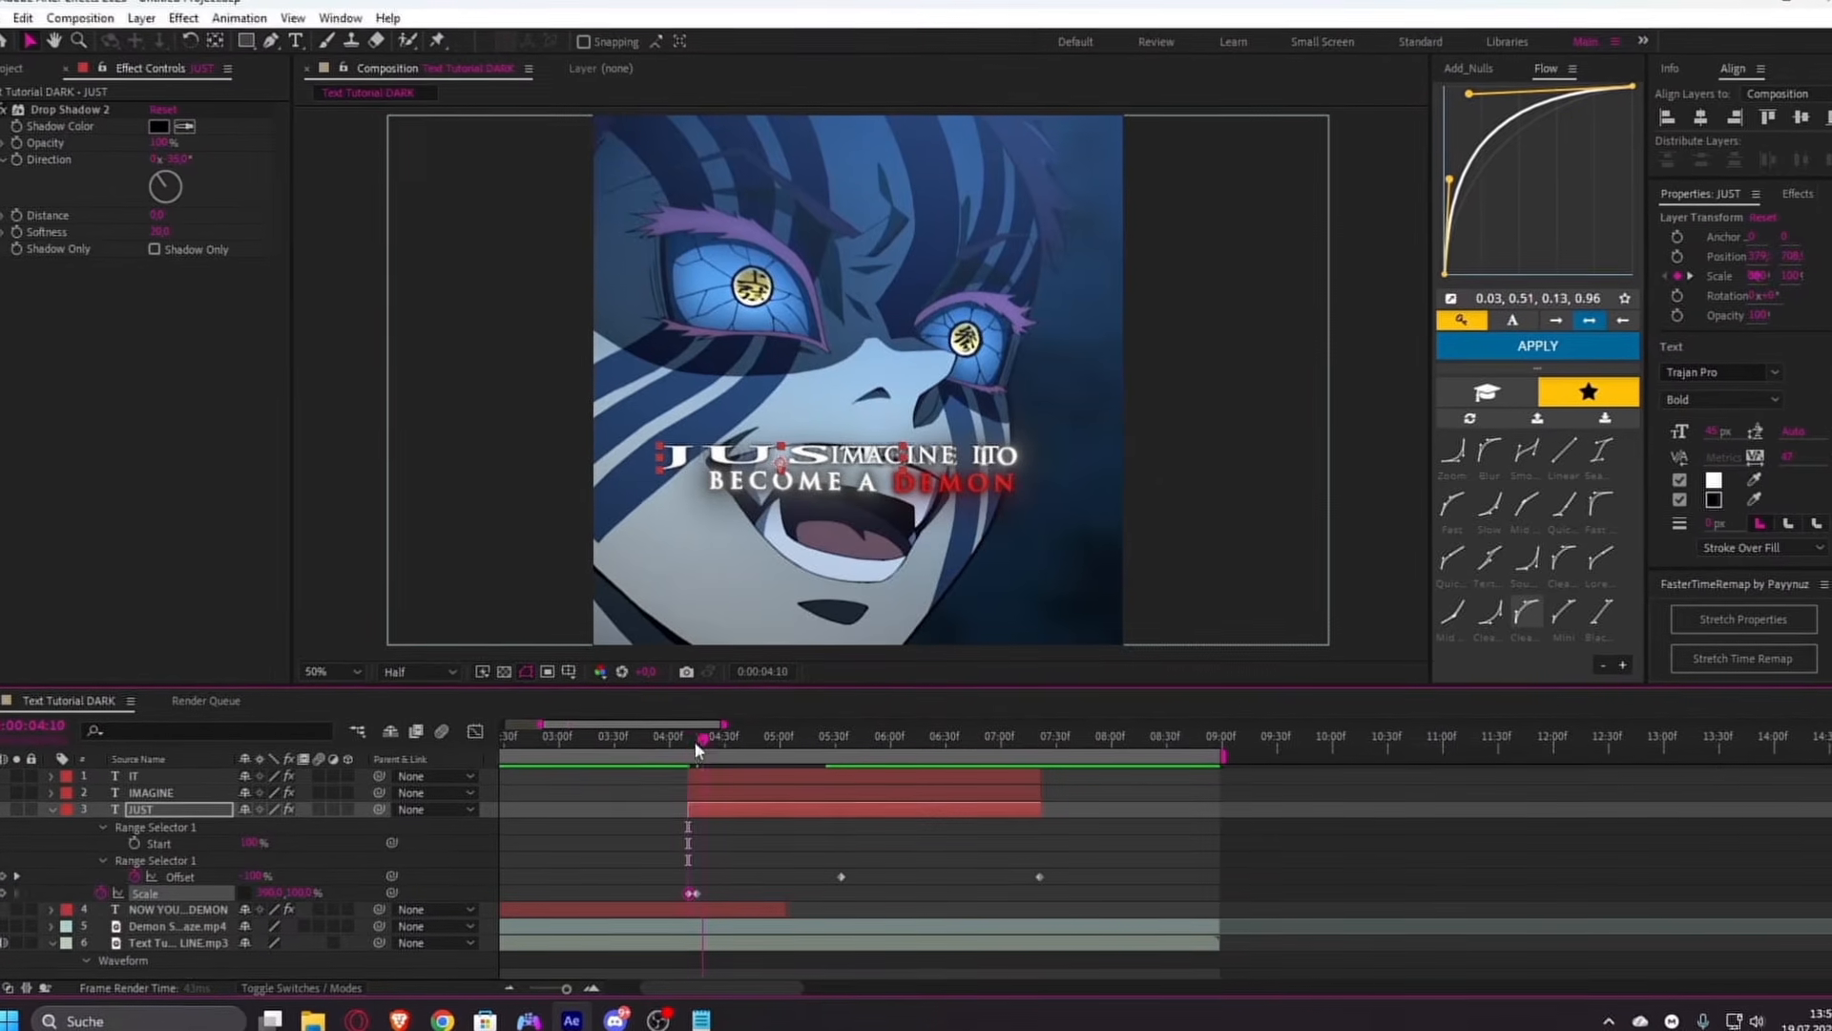
# - Preview the "JUST" stretch and apply the Flow easing curve 0.32, 0.57, 0.39, 0.64 to its Scale keyframes
pyautogui.moveTo(691, 740); pyautogui.dragTo(644, 739)
pyautogui.press('space')
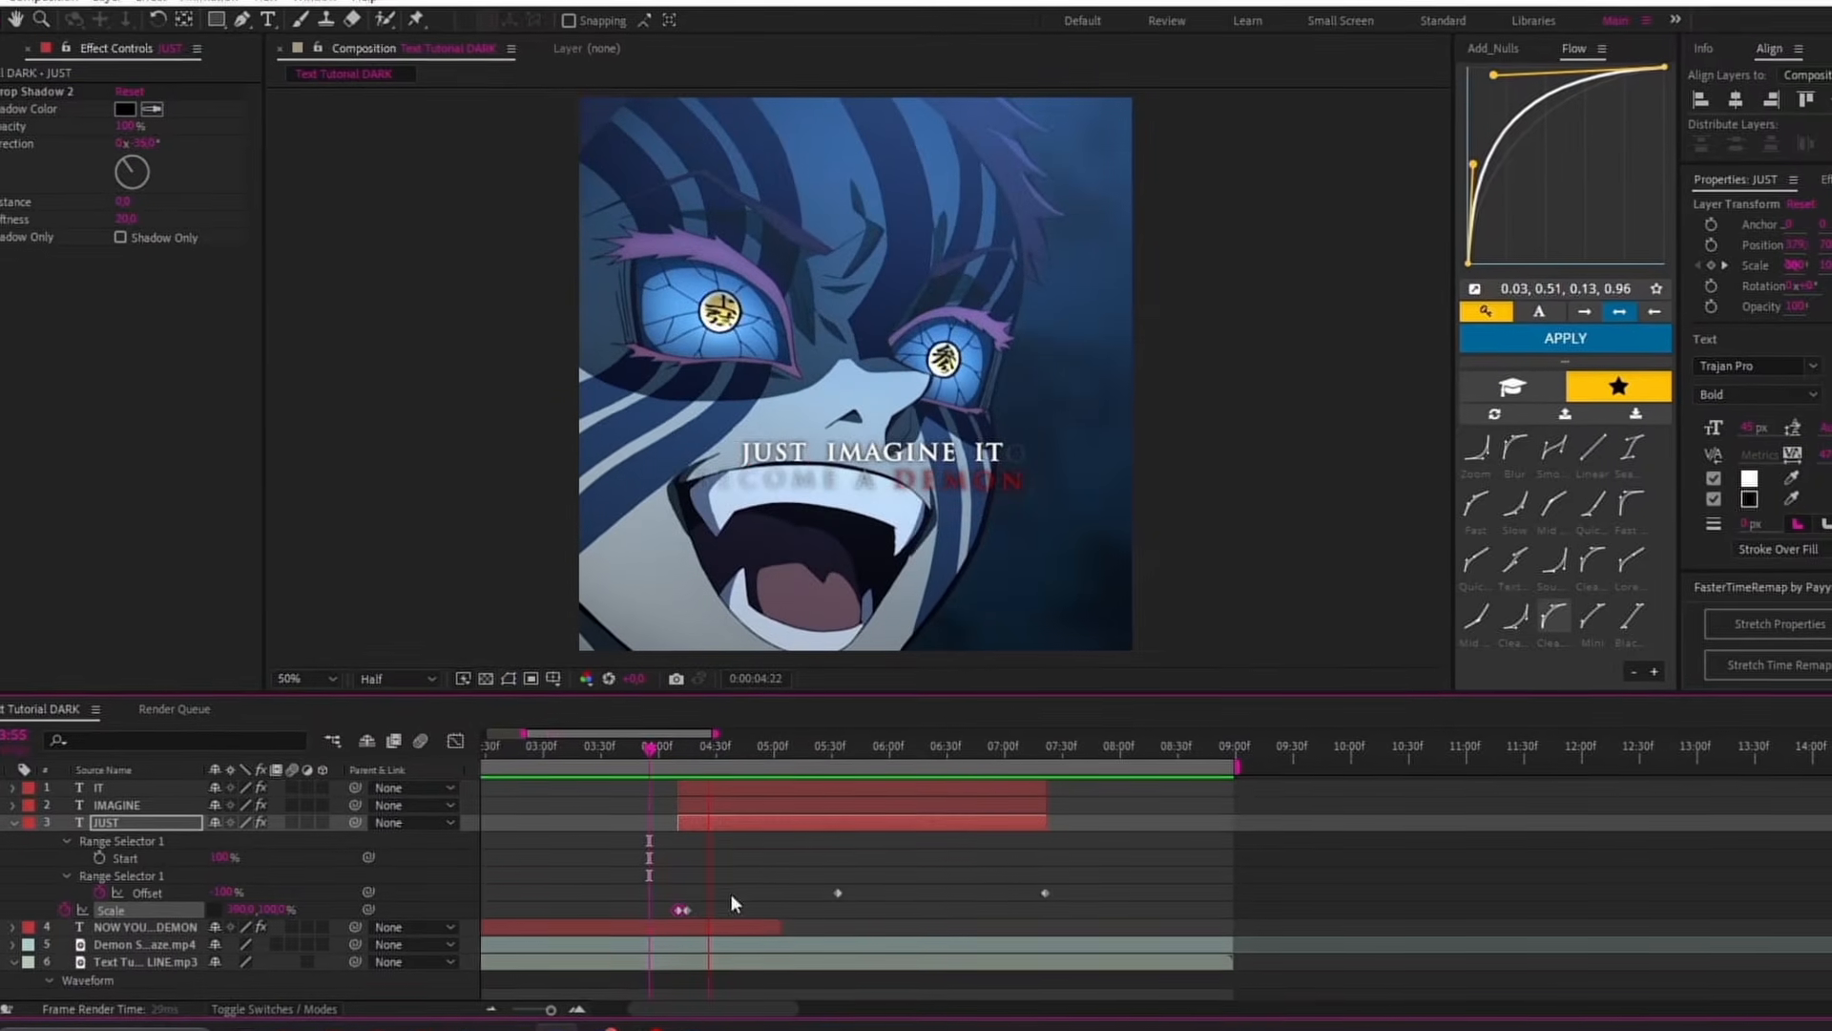
pyautogui.click(1577, 515)
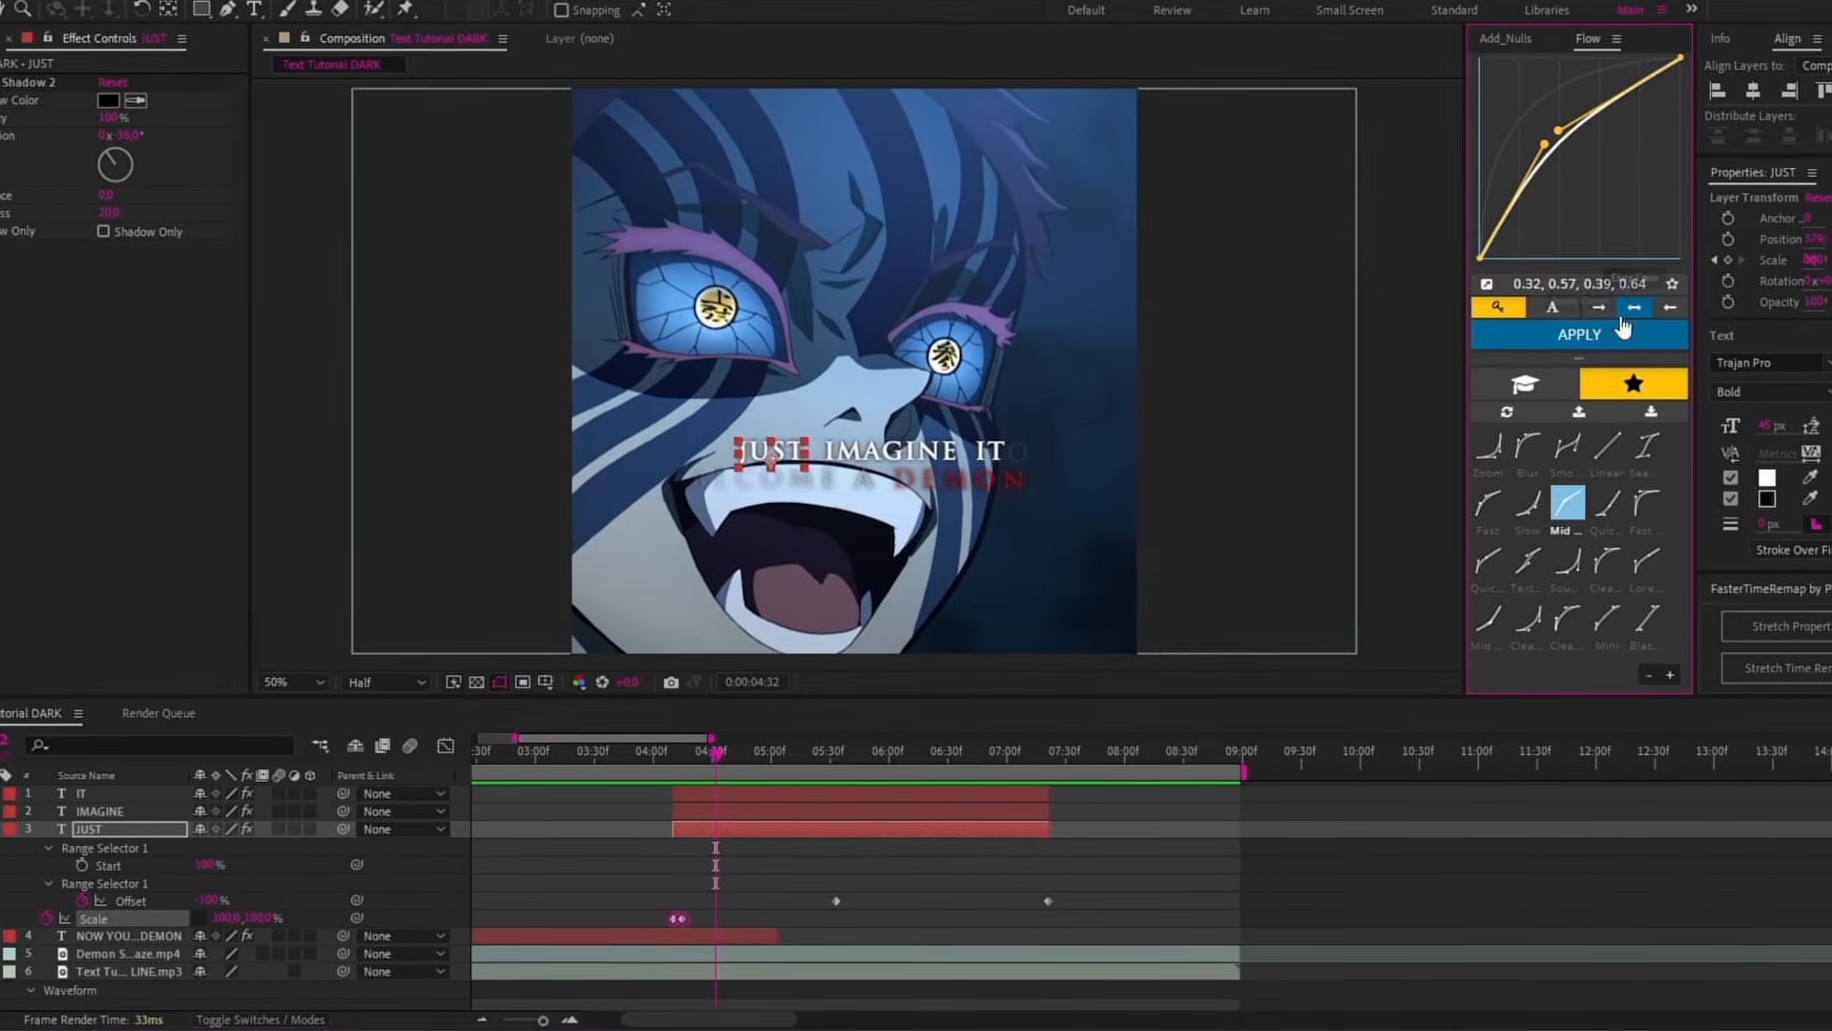
pyautogui.click(1614, 332)
# - Find where "IMAGINE" is spoken and trim the start of the "IMAGINE" layer to 0:00:04:27
pyautogui.click(712, 809)
pyautogui.scroll(1, 710, 809)
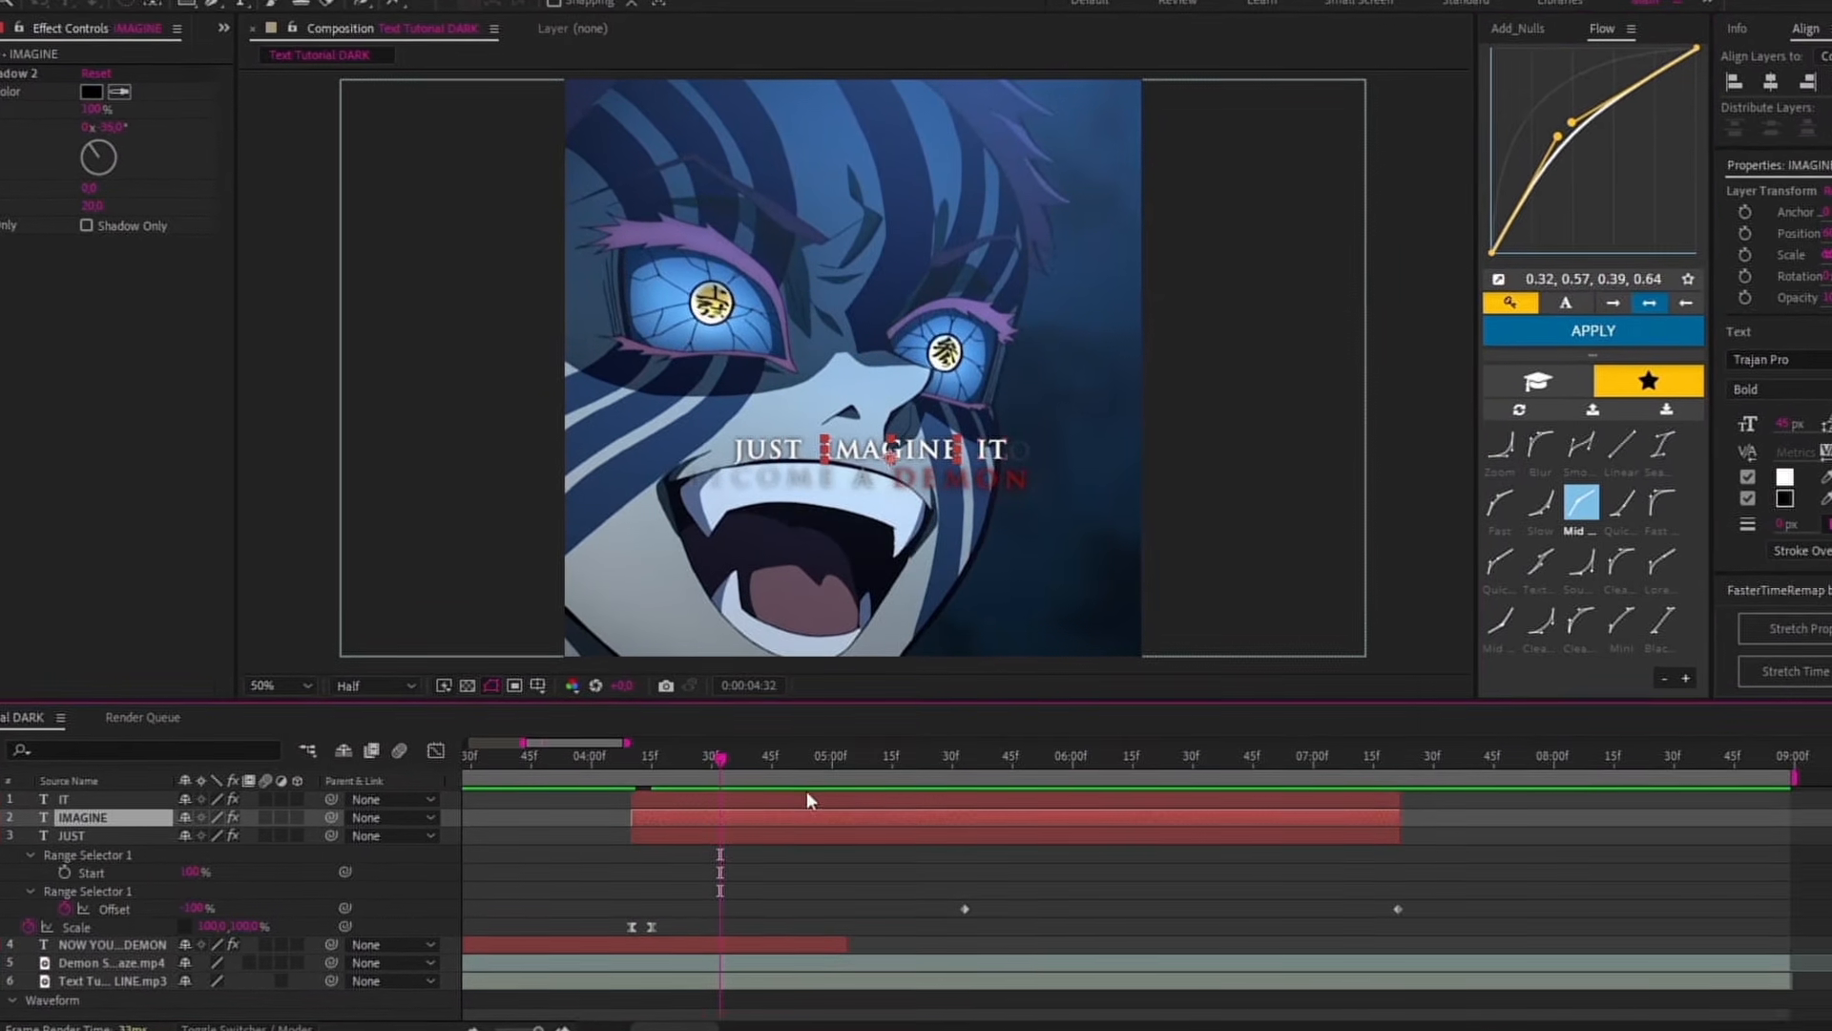
pyautogui.press('u')
pyautogui.scroll(-1, 735, 768)
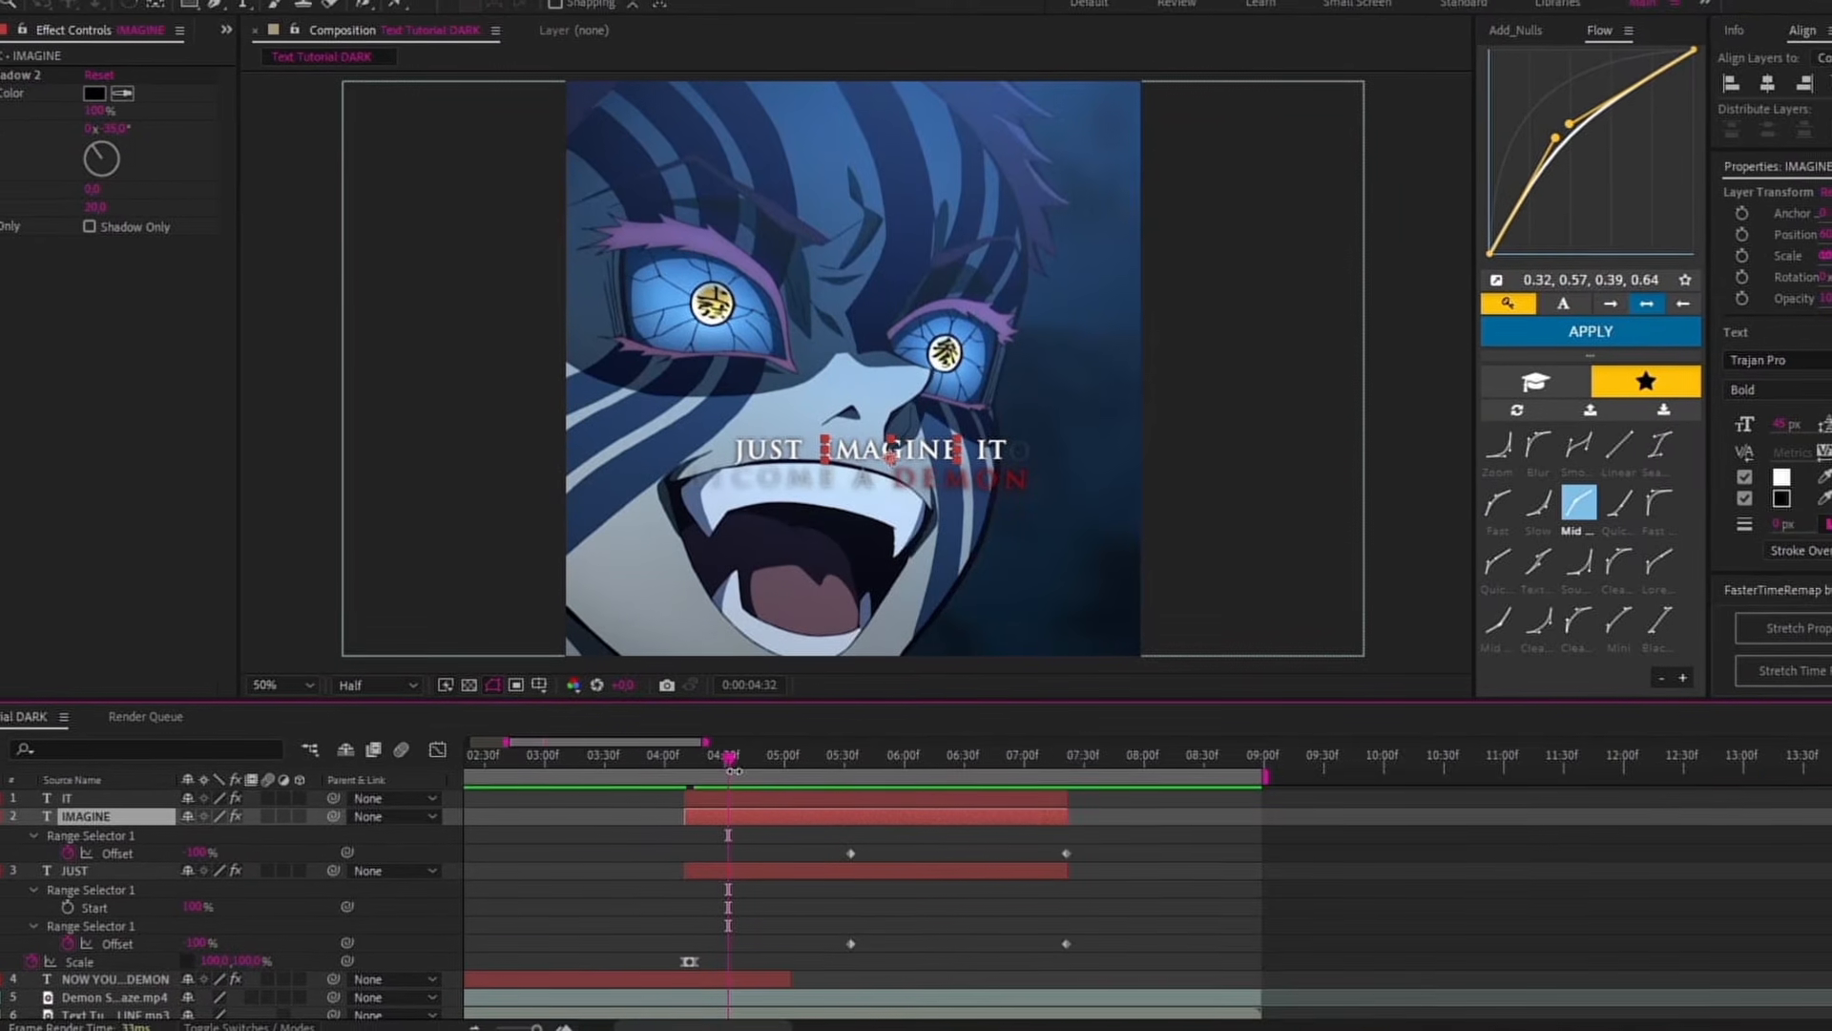
pyautogui.moveTo(735, 763)
pyautogui.mouseDown()
pyautogui.moveTo(653, 788)
pyautogui.moveTo(744, 778)
pyautogui.moveTo(730, 798)
pyautogui.mouseUp()
pyautogui.press('space')
pyautogui.press('space')
pyautogui.scroll(-2, 713, 803)
pyautogui.scroll(1, 731, 768)
pyautogui.scroll(2, 766, 794)
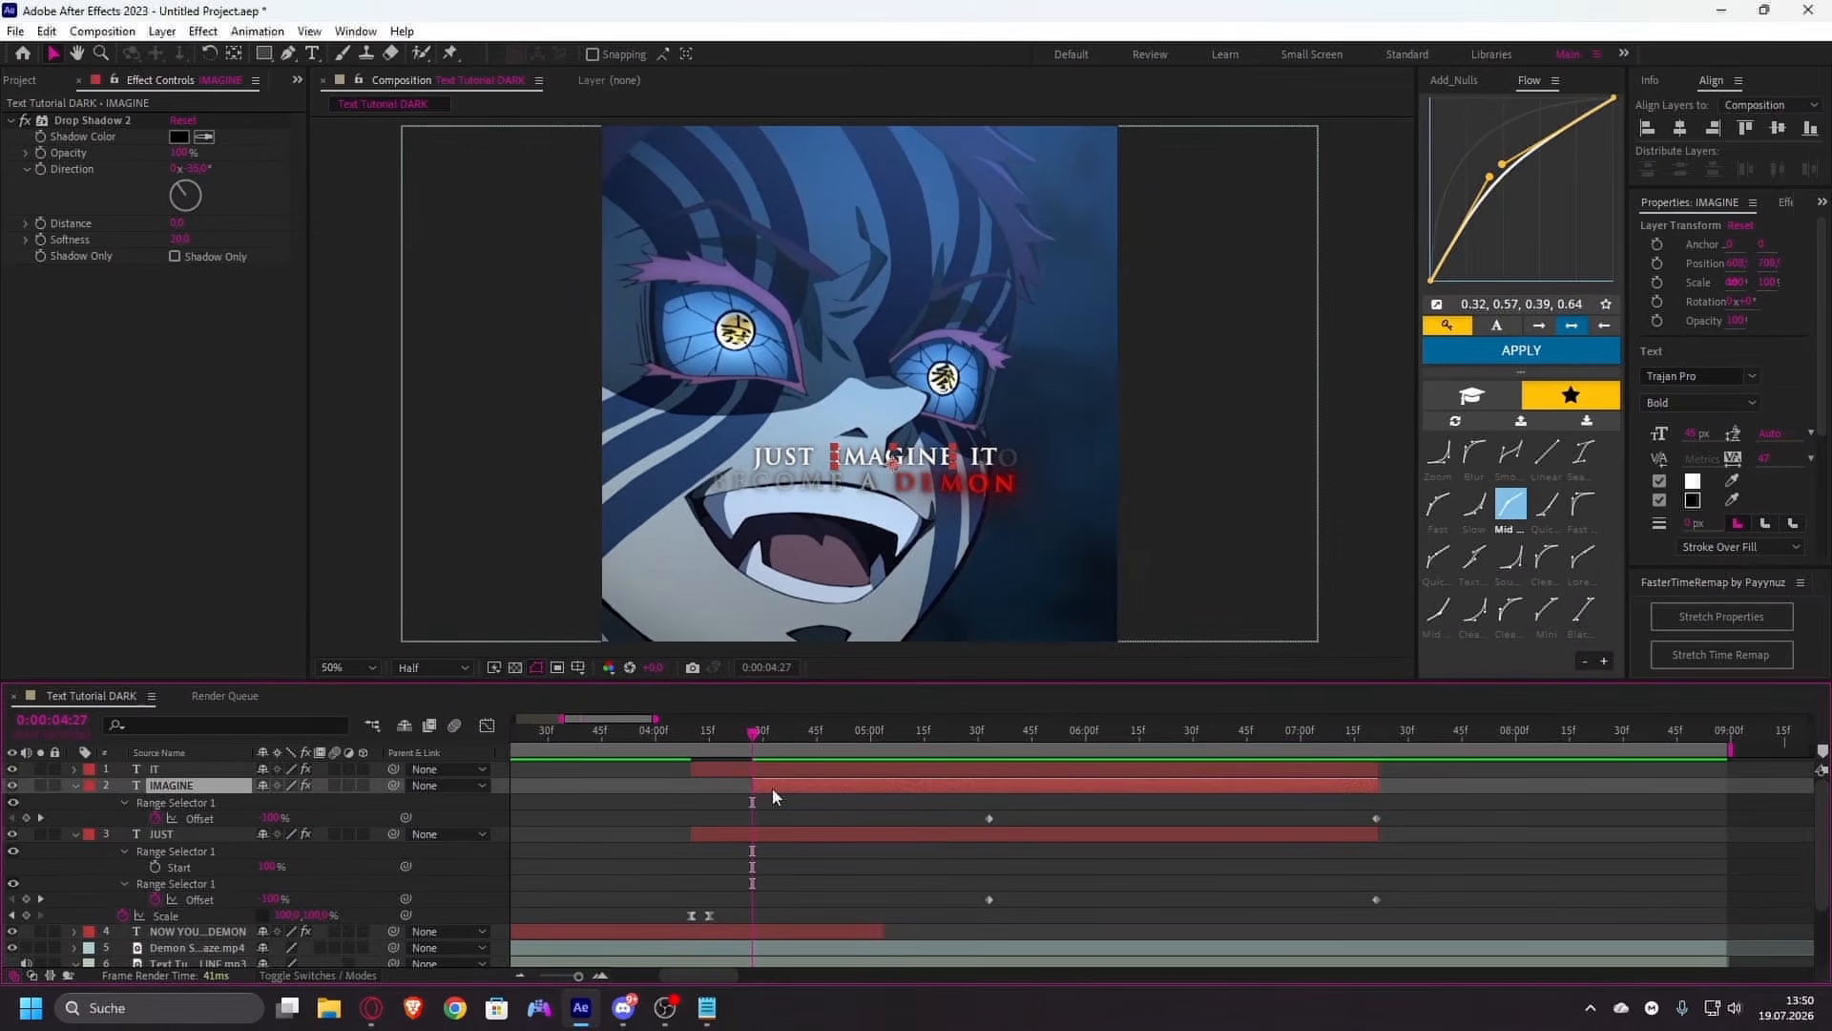
# - Using the audio waveform as a guide, trim the start of the "IT" layer to 0:00:04:53
pyautogui.click(764, 771)
pyautogui.scroll(-3, 764, 768)
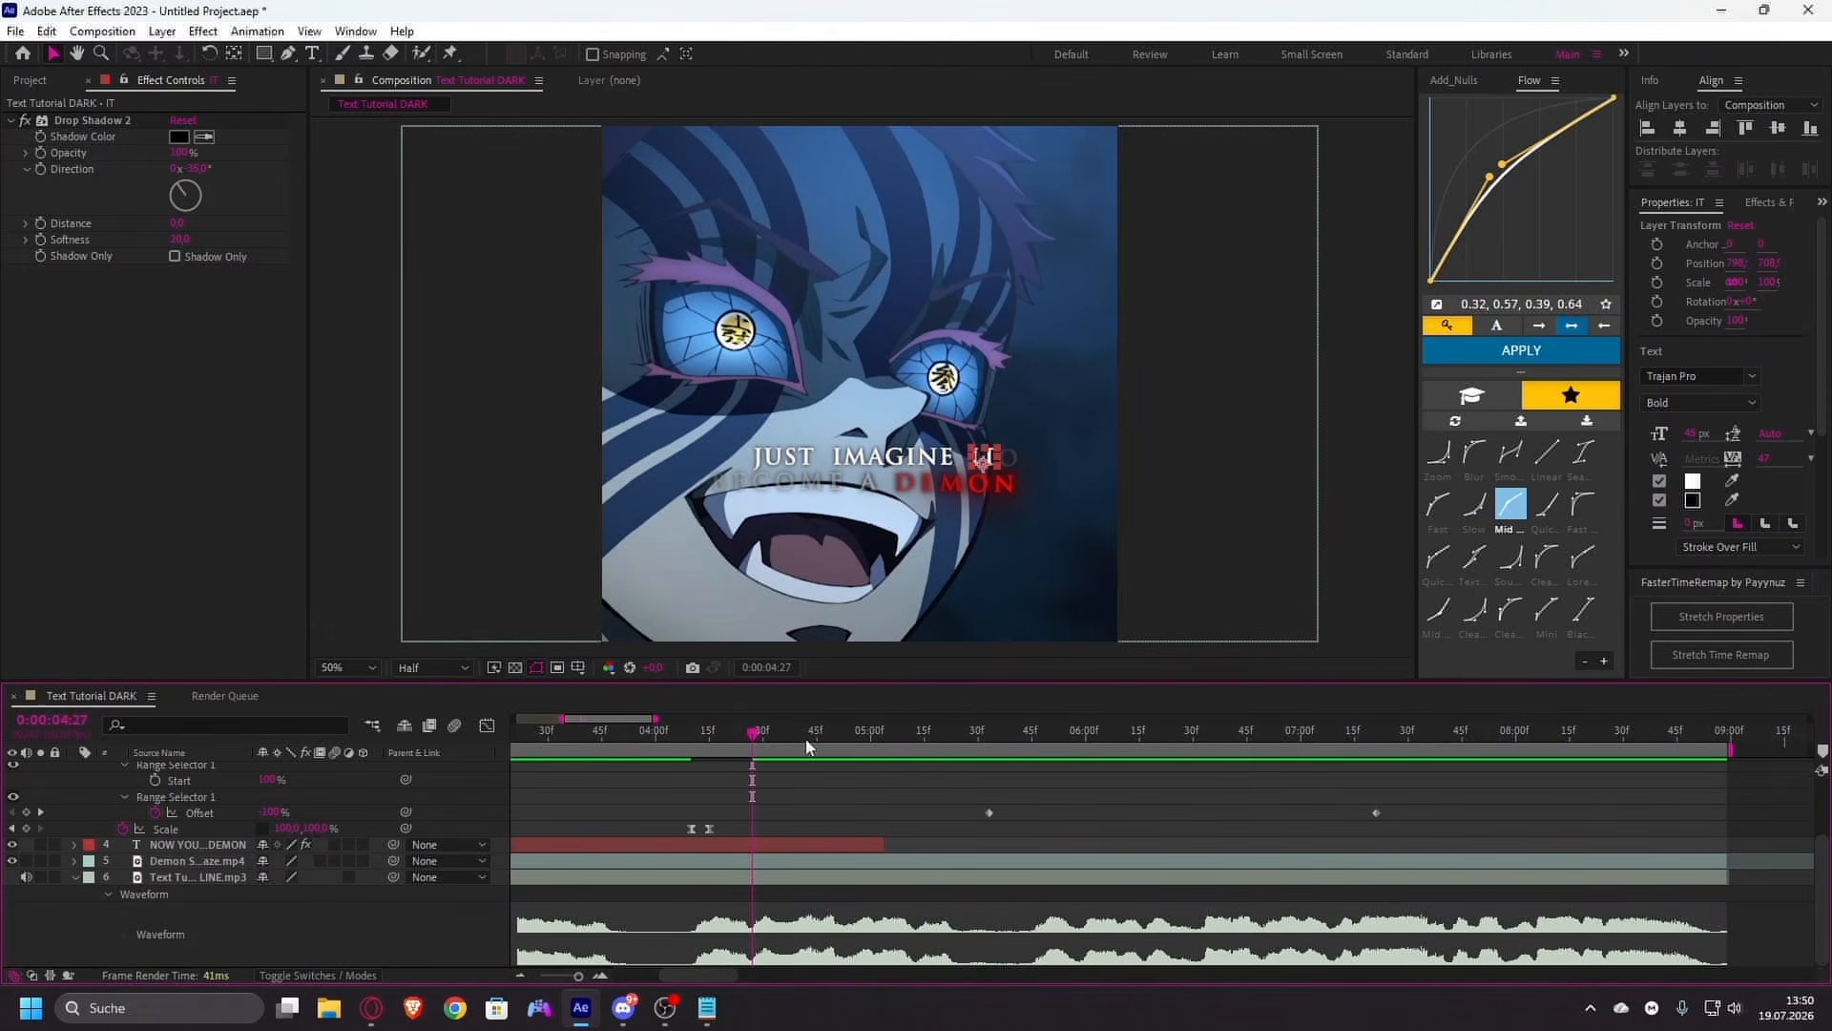
pyautogui.click(847, 731)
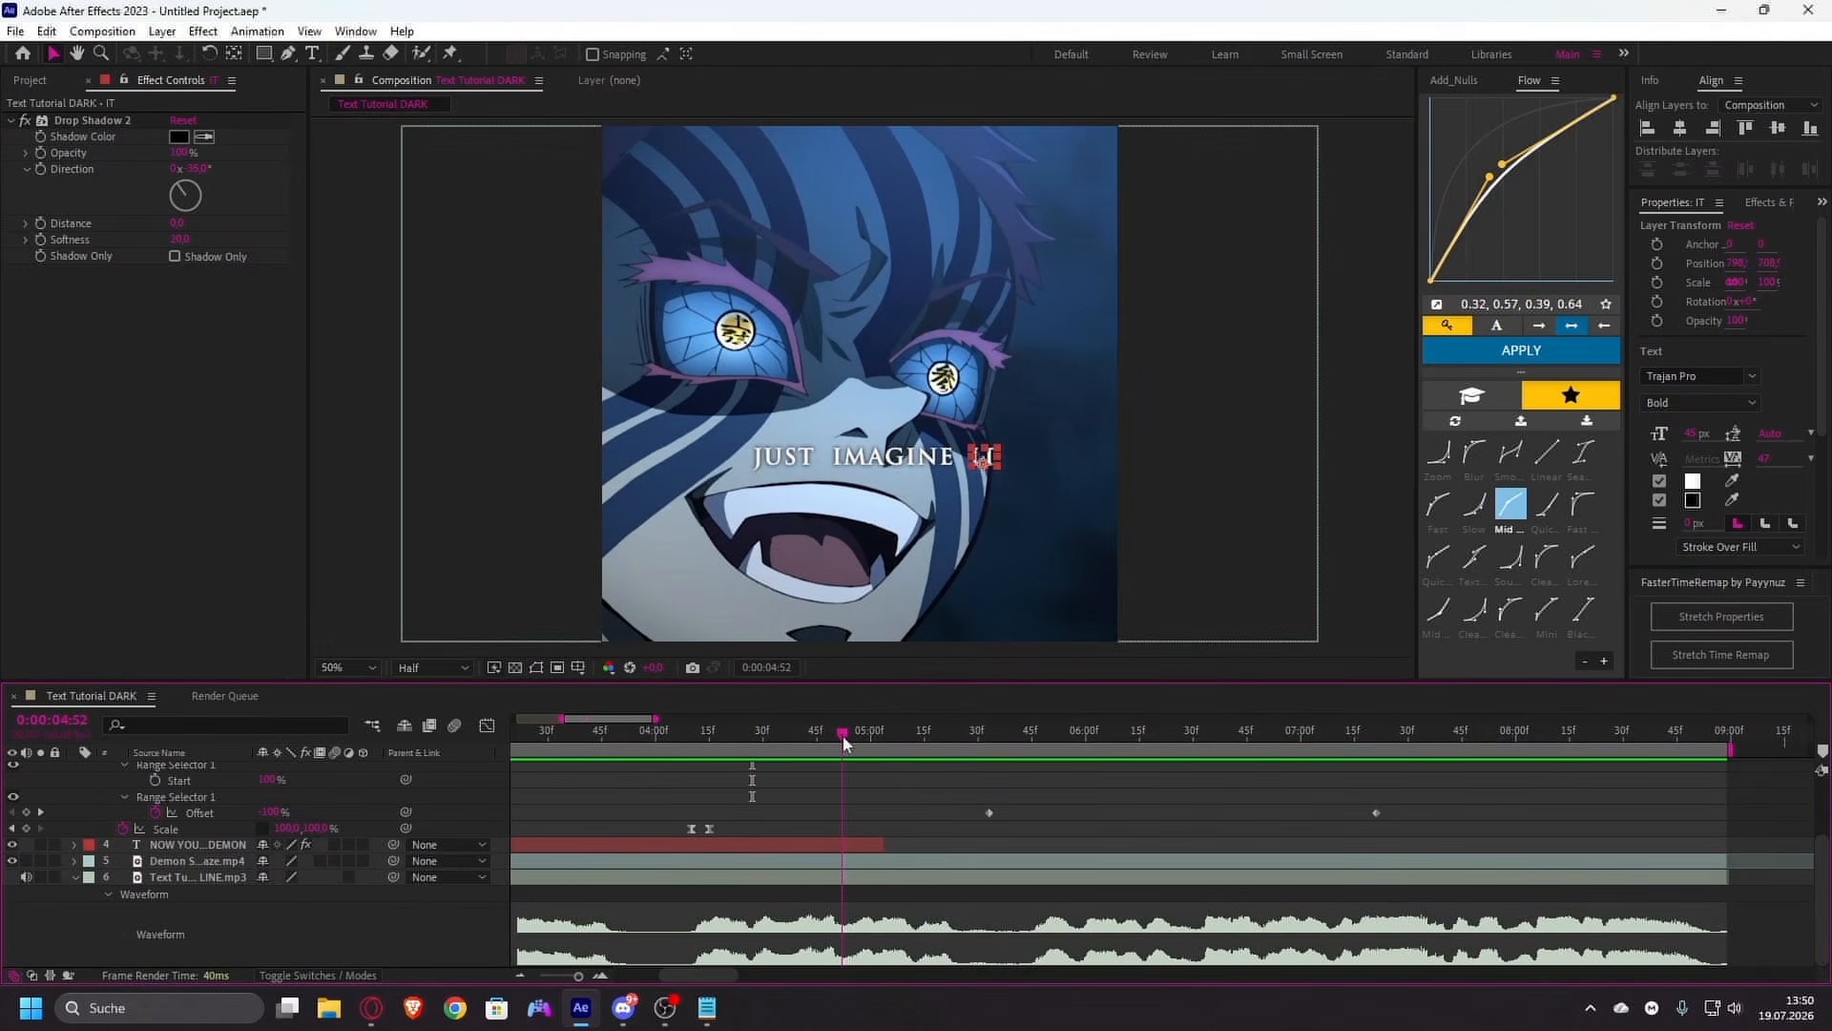
pyautogui.scroll(3, 850, 778)
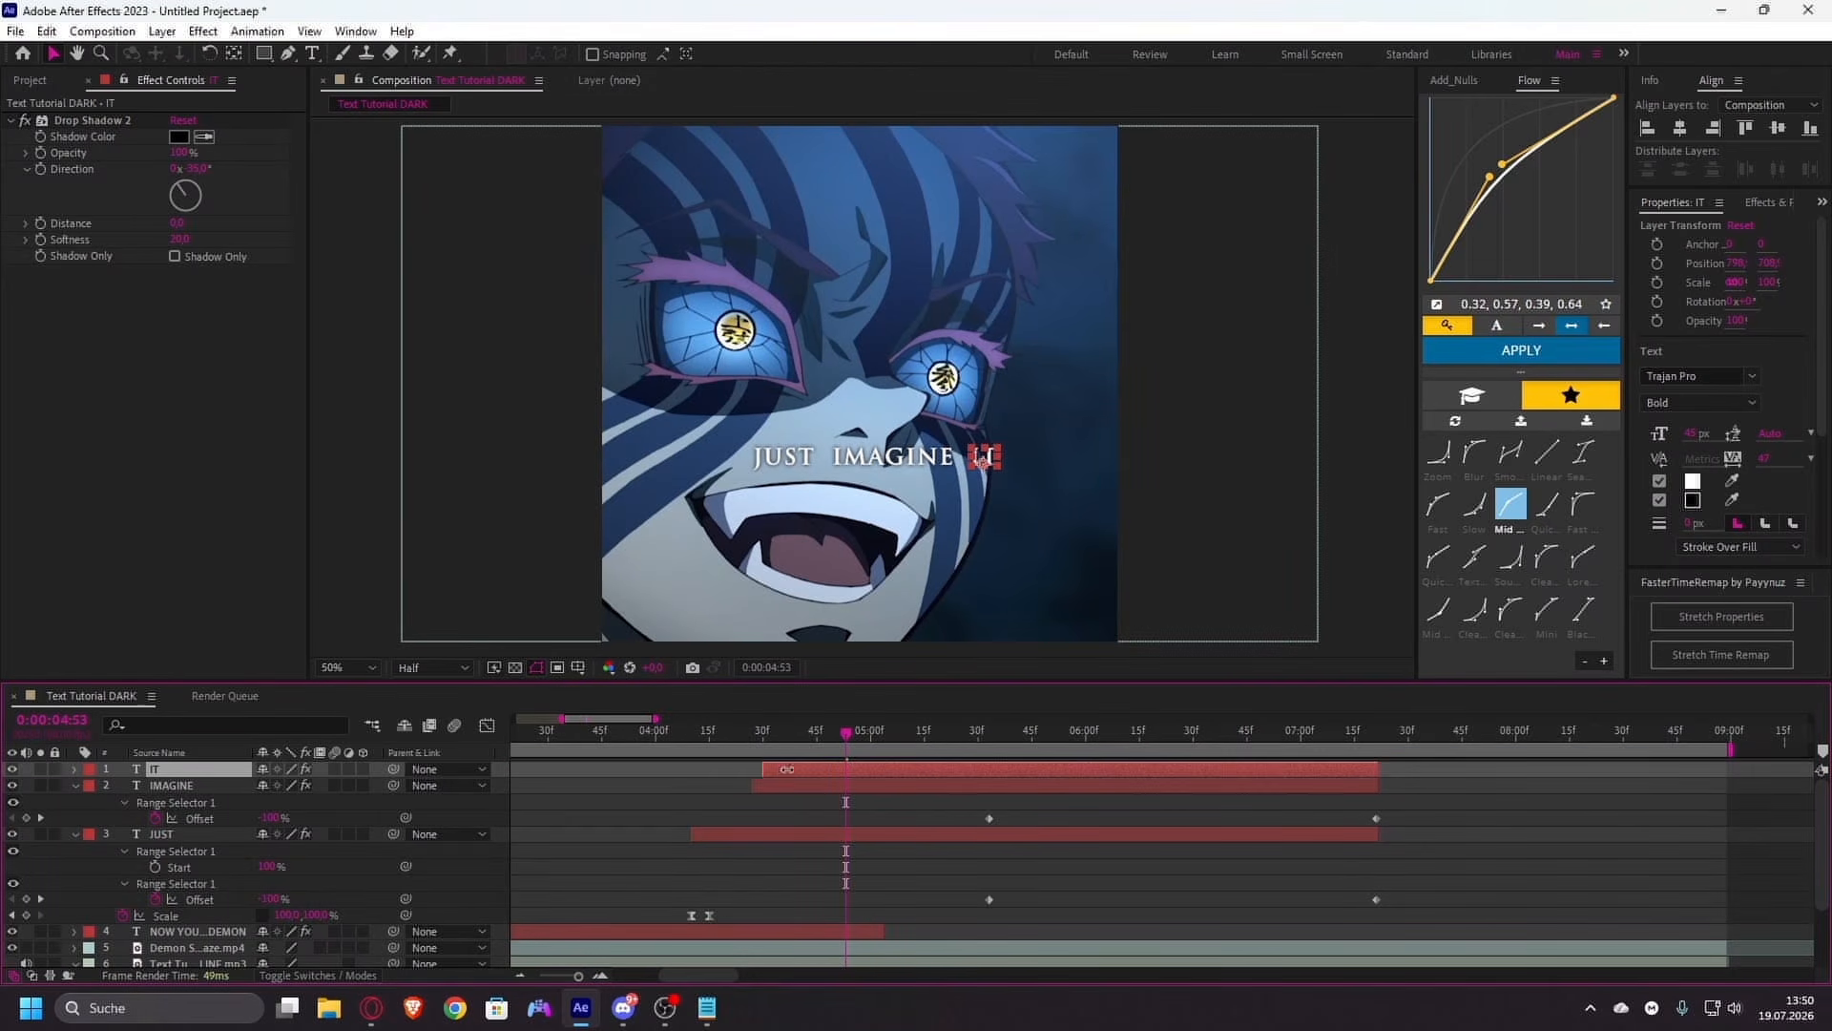
# - Show only the Scale of "IMAGINE" and add a 100% Scale keyframe at 0:00:04:32, five frames after its start
pyautogui.click(844, 785)
pyautogui.press('i')
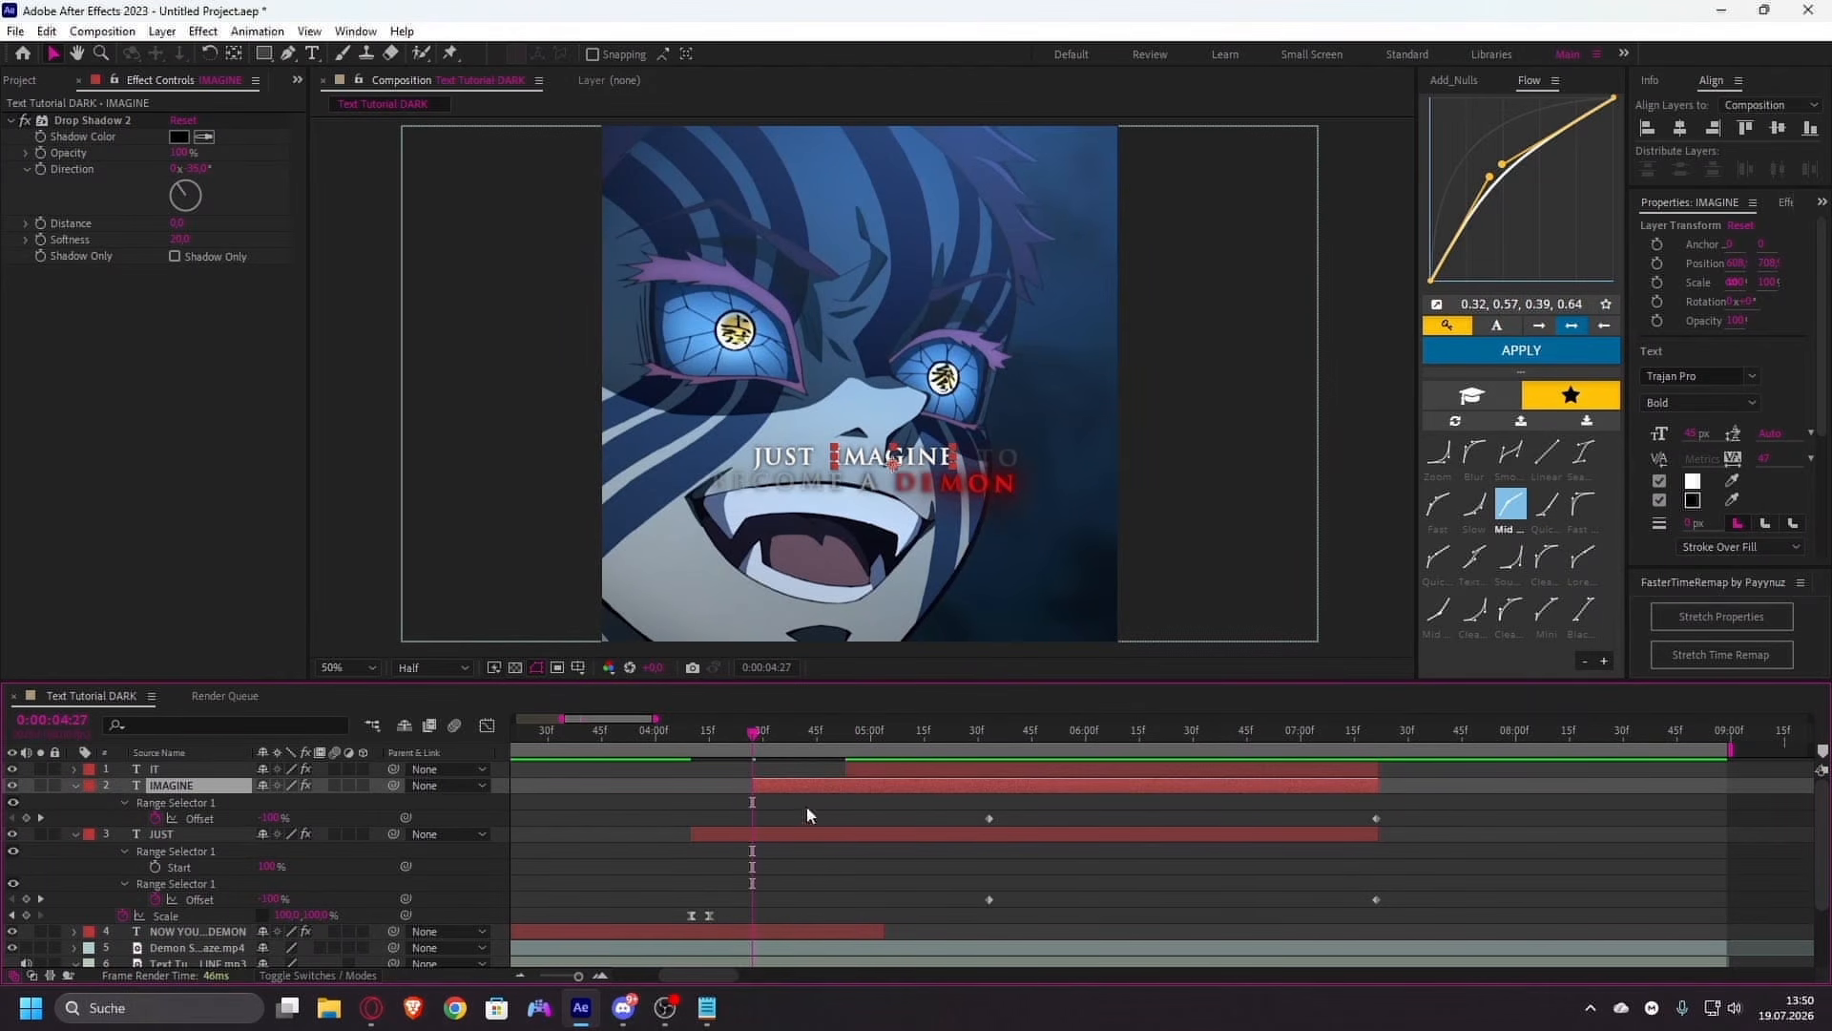
pyautogui.press('s')
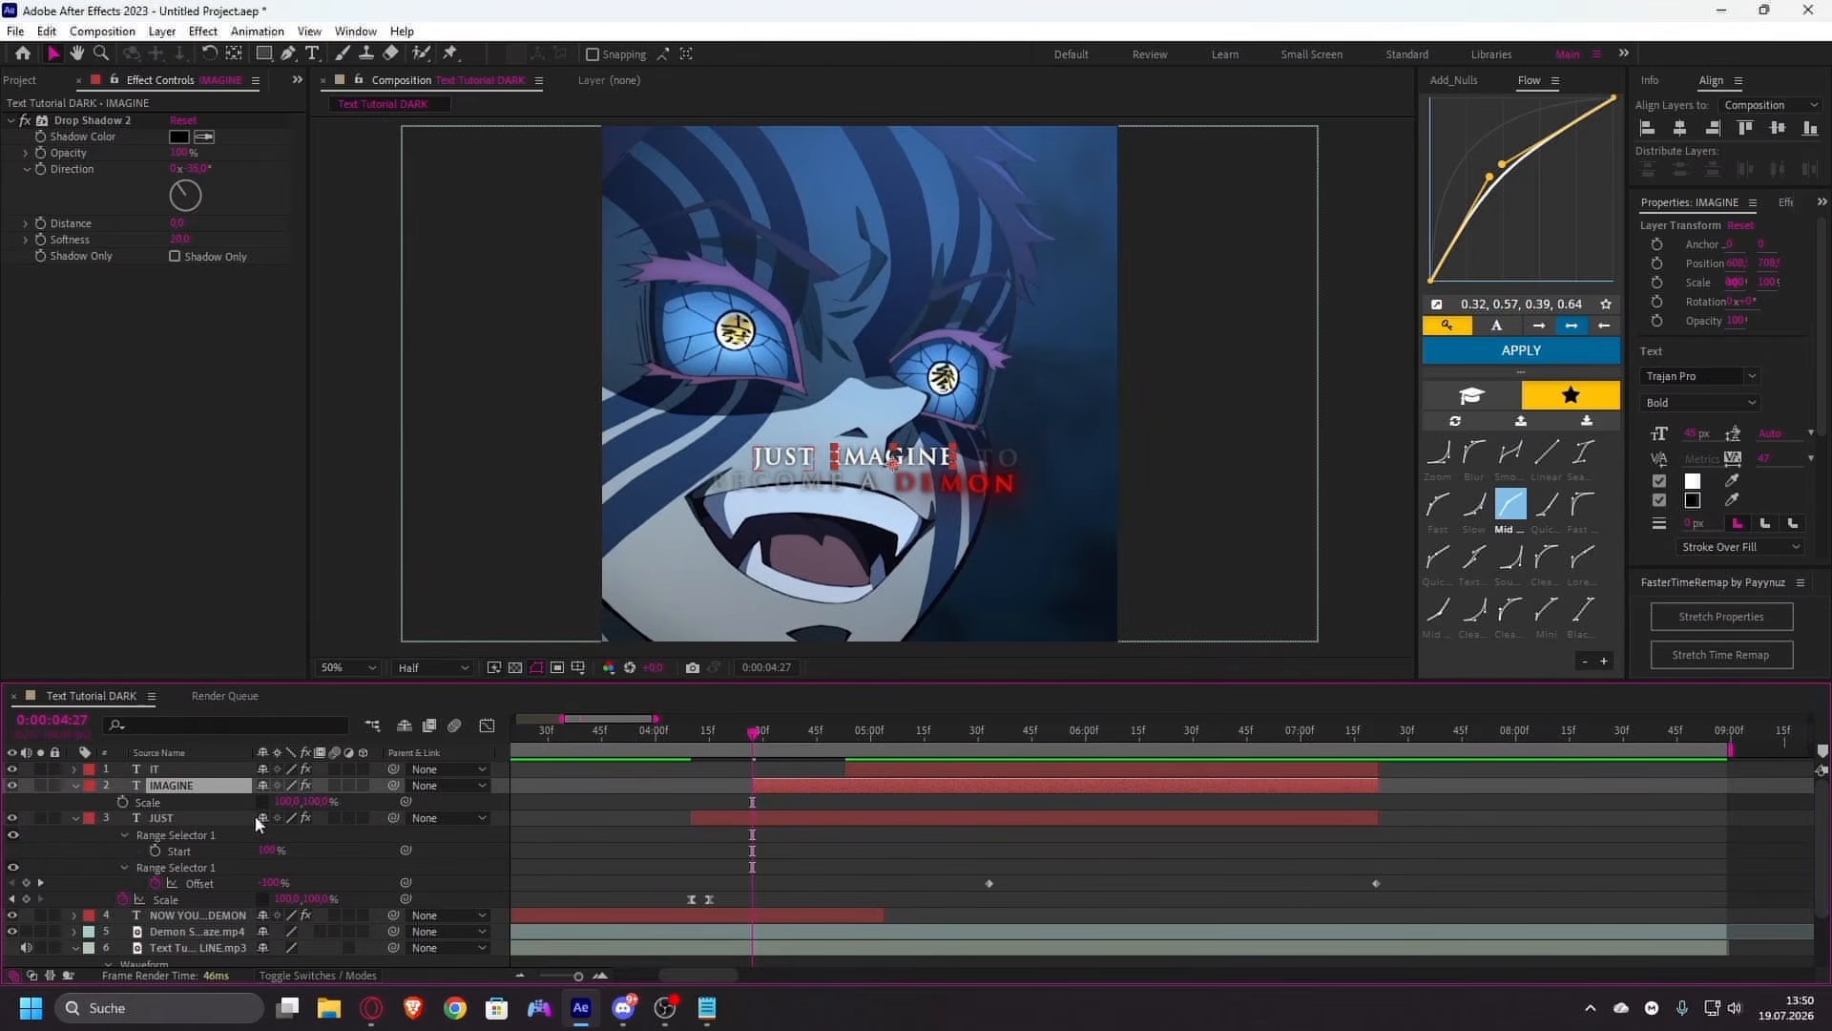
pyautogui.press('space')
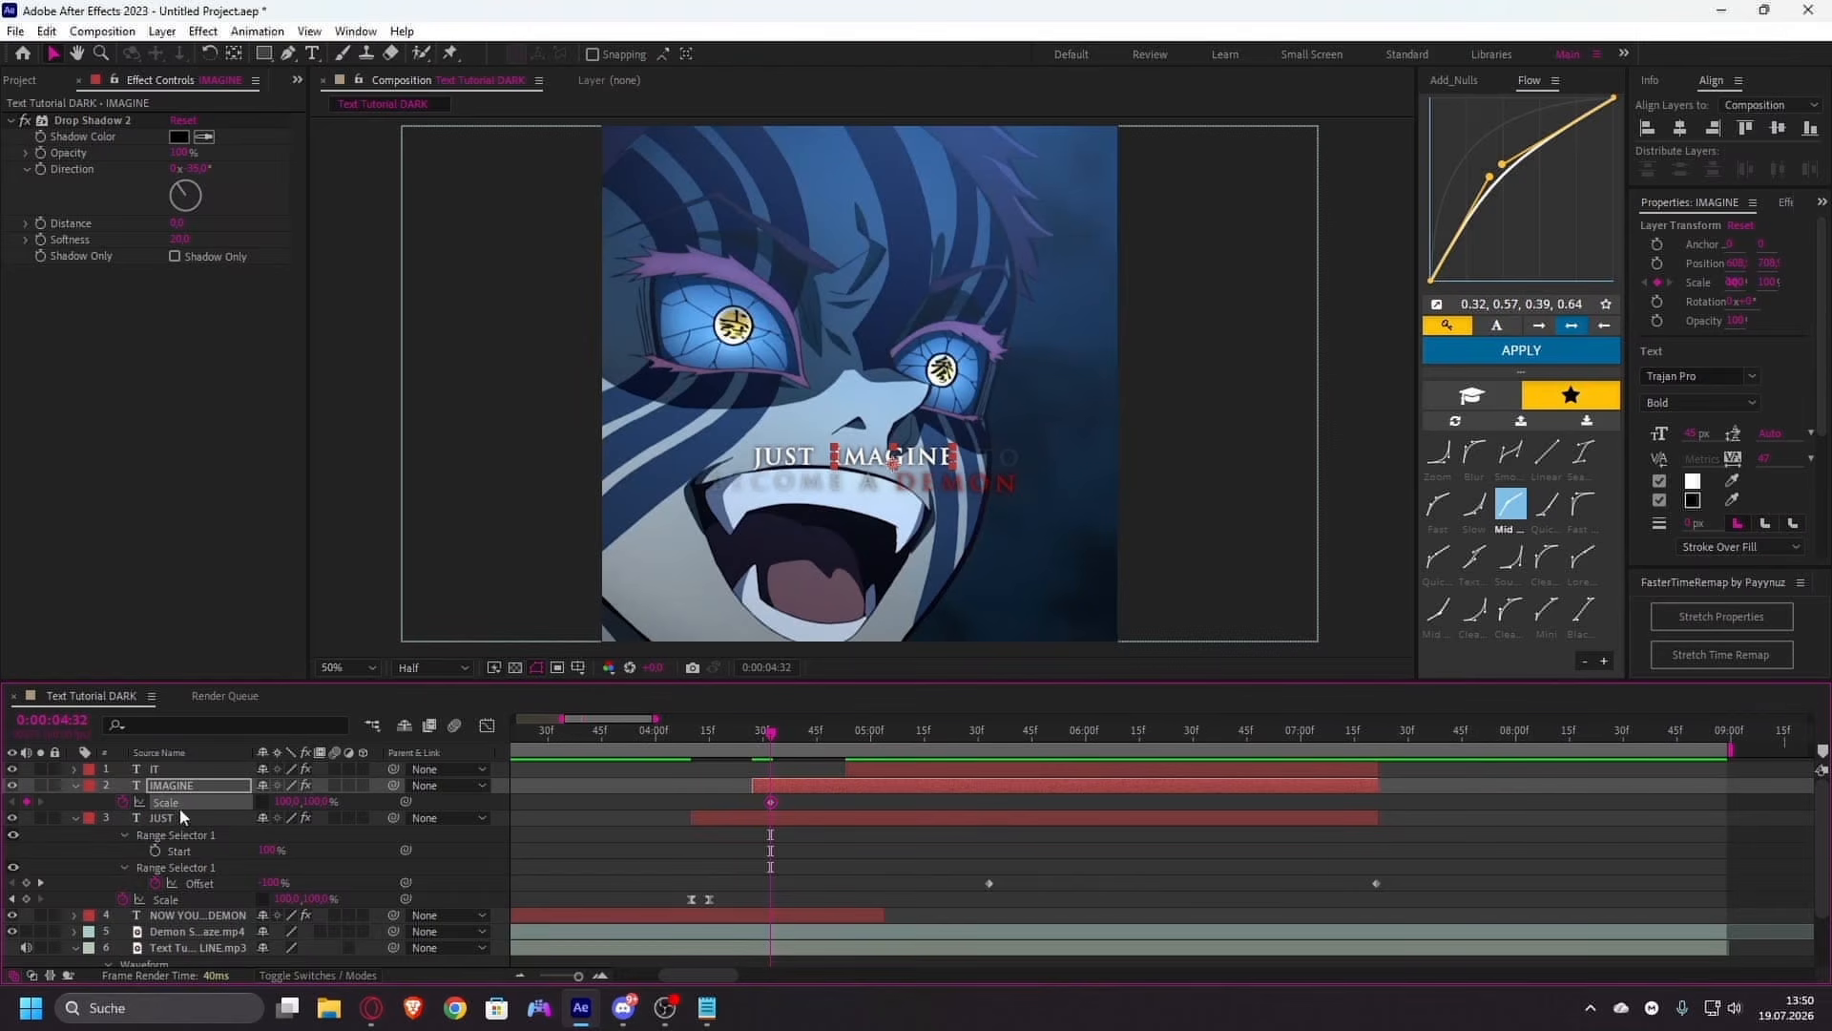
# - Stretch "IMAGINE" horizontally to about 257% at 0:00:04:27, apply the same Flow easing curve, and show its keyframed properties
pyautogui.press('i')
pyautogui.moveTo(286, 802); pyautogui.dragTo(322, 801)
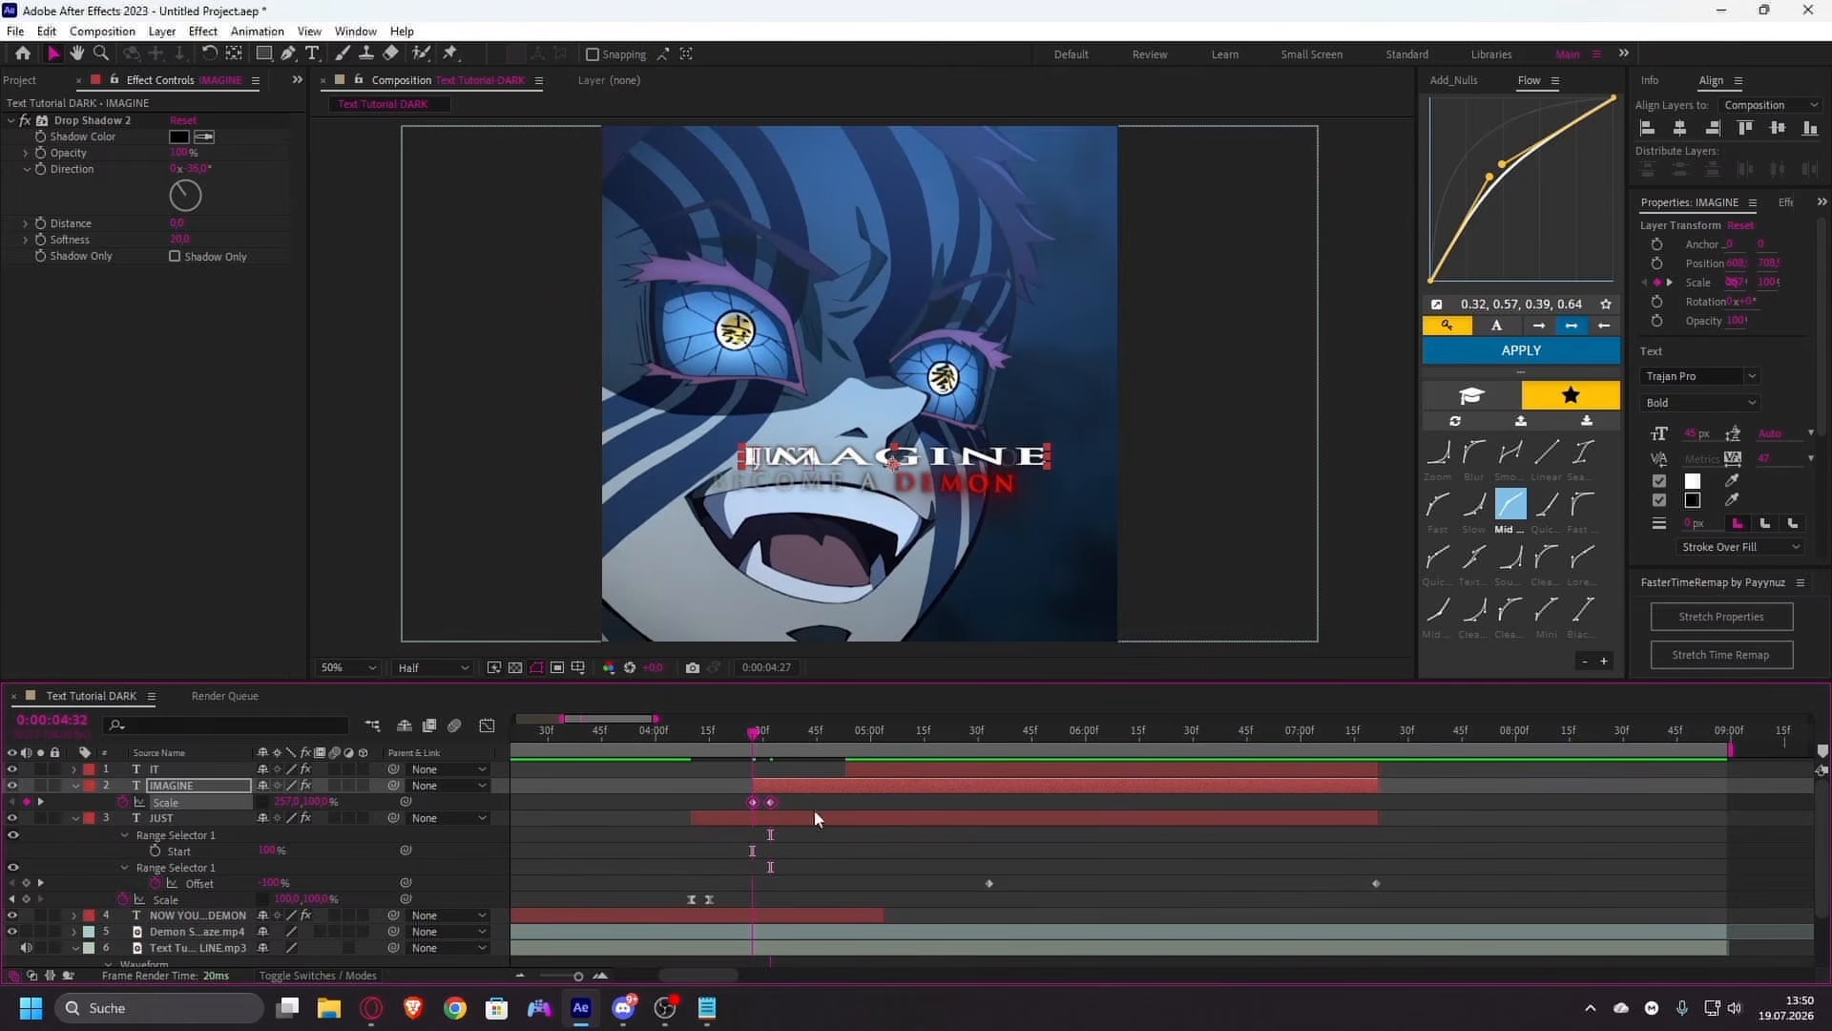
pyautogui.click(1527, 360)
pyautogui.press('u')
# - Show the Scale of "IT" and add a 100% Scale keyframe at 0:00:04:59, six frames after the layer's start
pyautogui.click(866, 769)
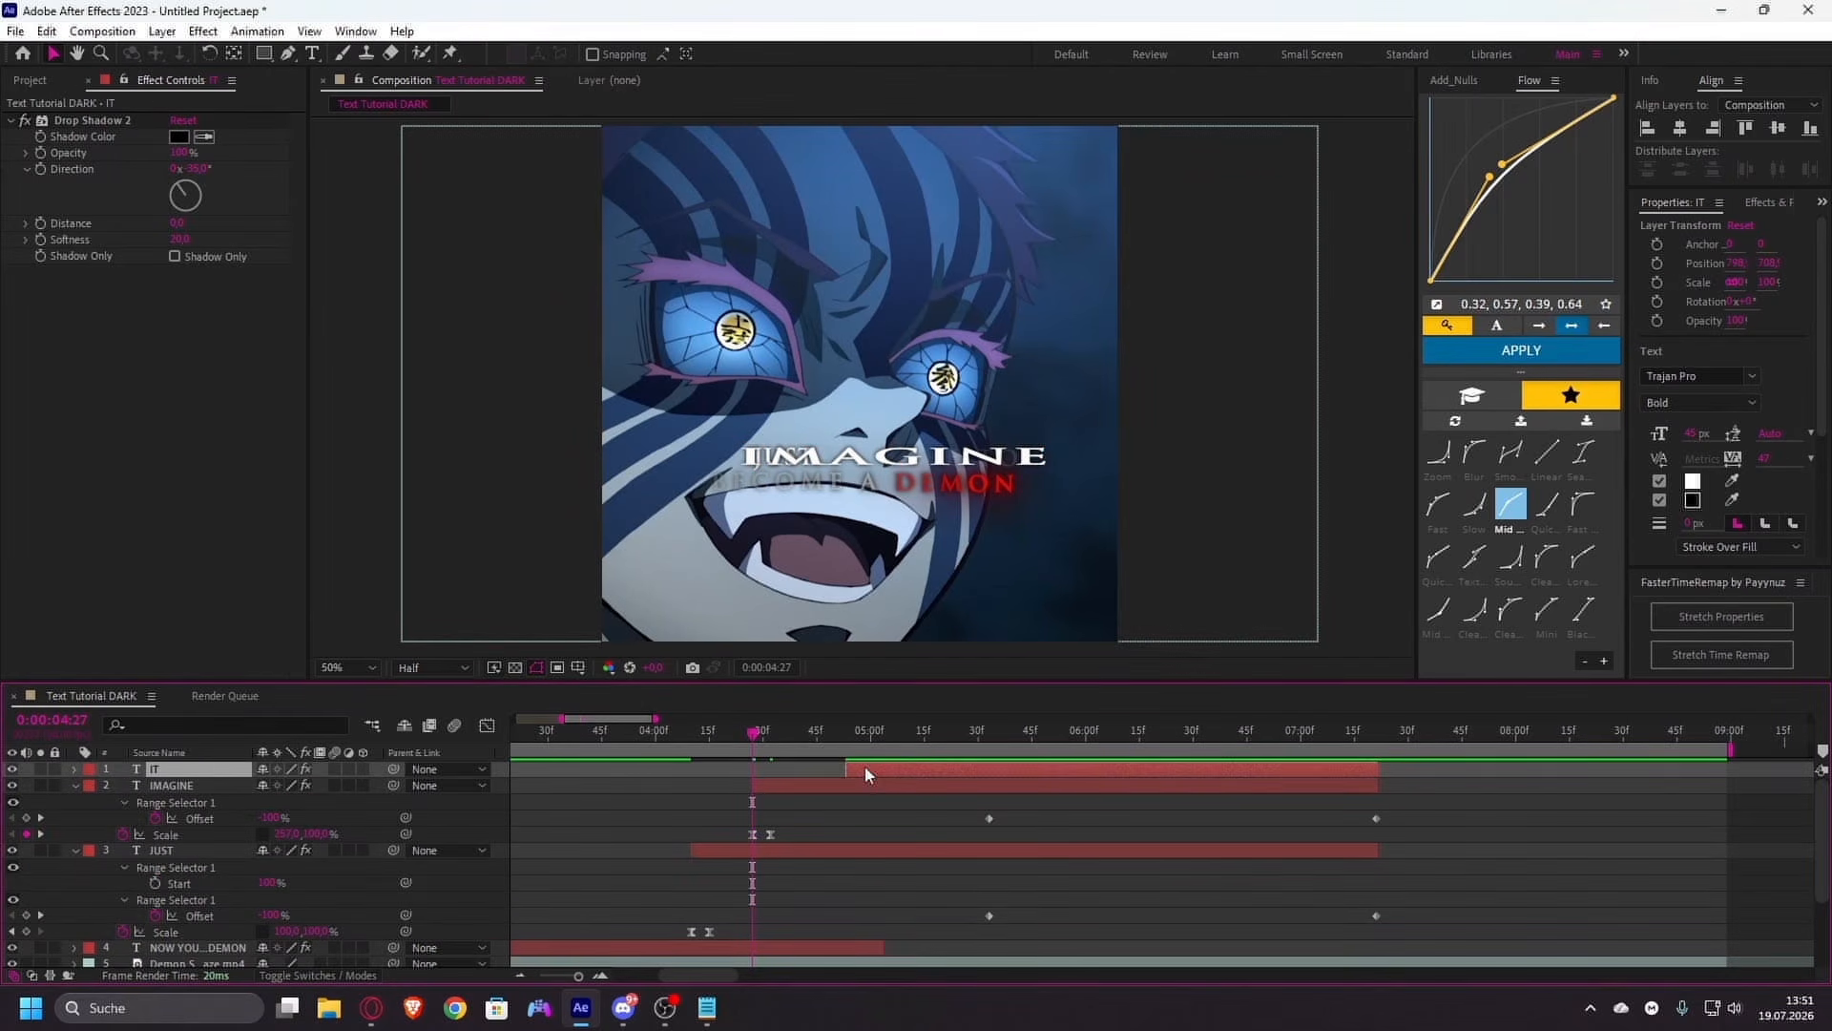
pyautogui.press('u')
pyautogui.press('i')
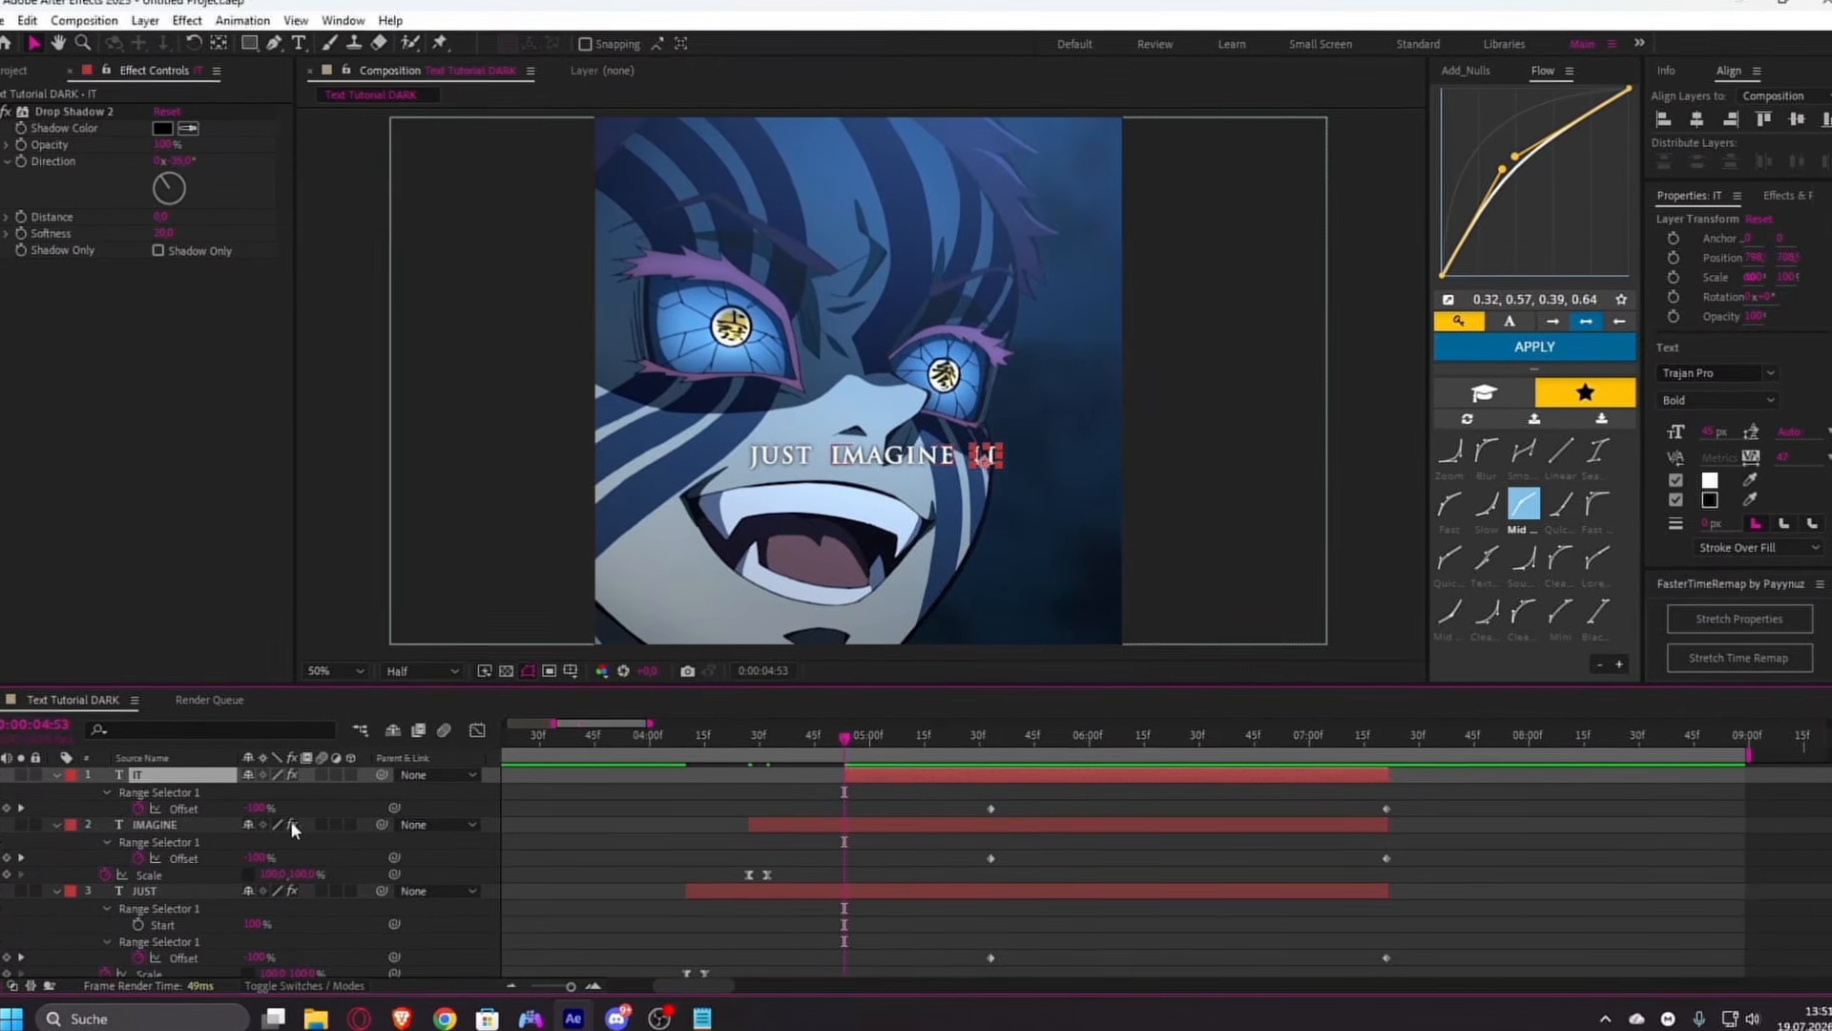
pyautogui.press('s')
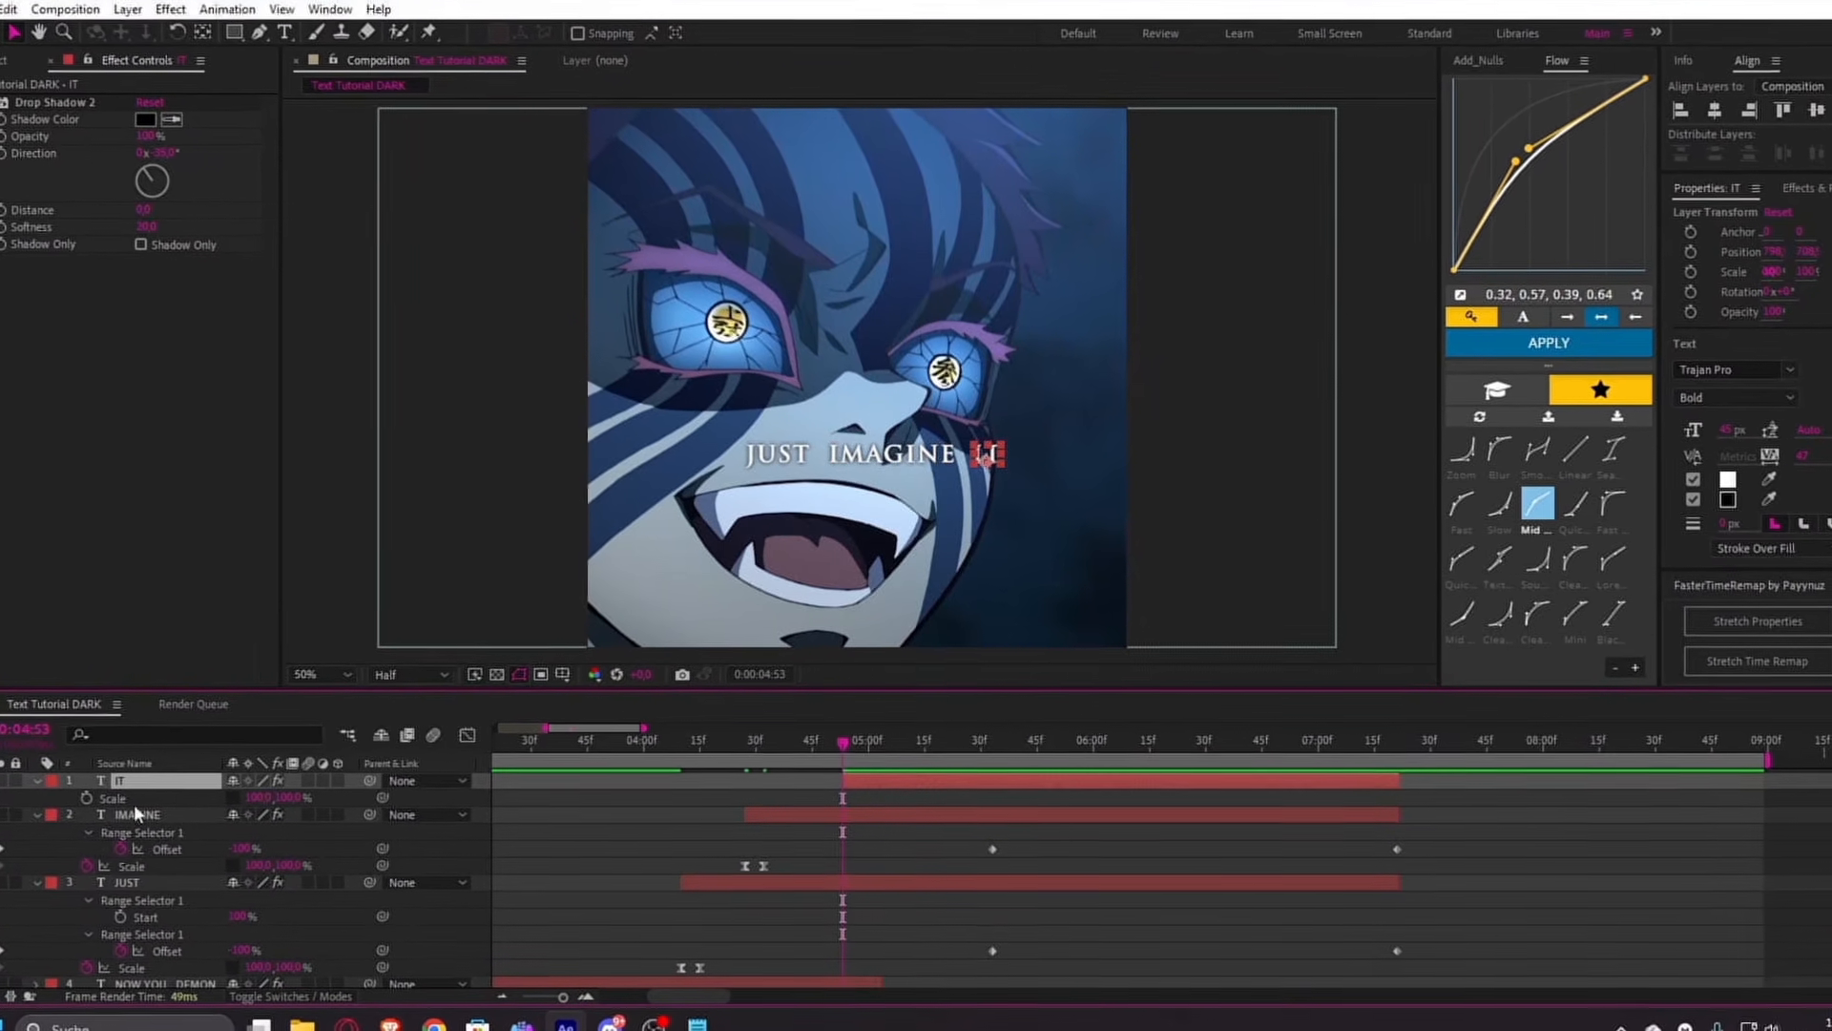
pyautogui.press('pagedown')
pyautogui.press('pagedown')
pyautogui.press('pagedown')
pyautogui.press('pagedown')
pyautogui.press('pagedown')
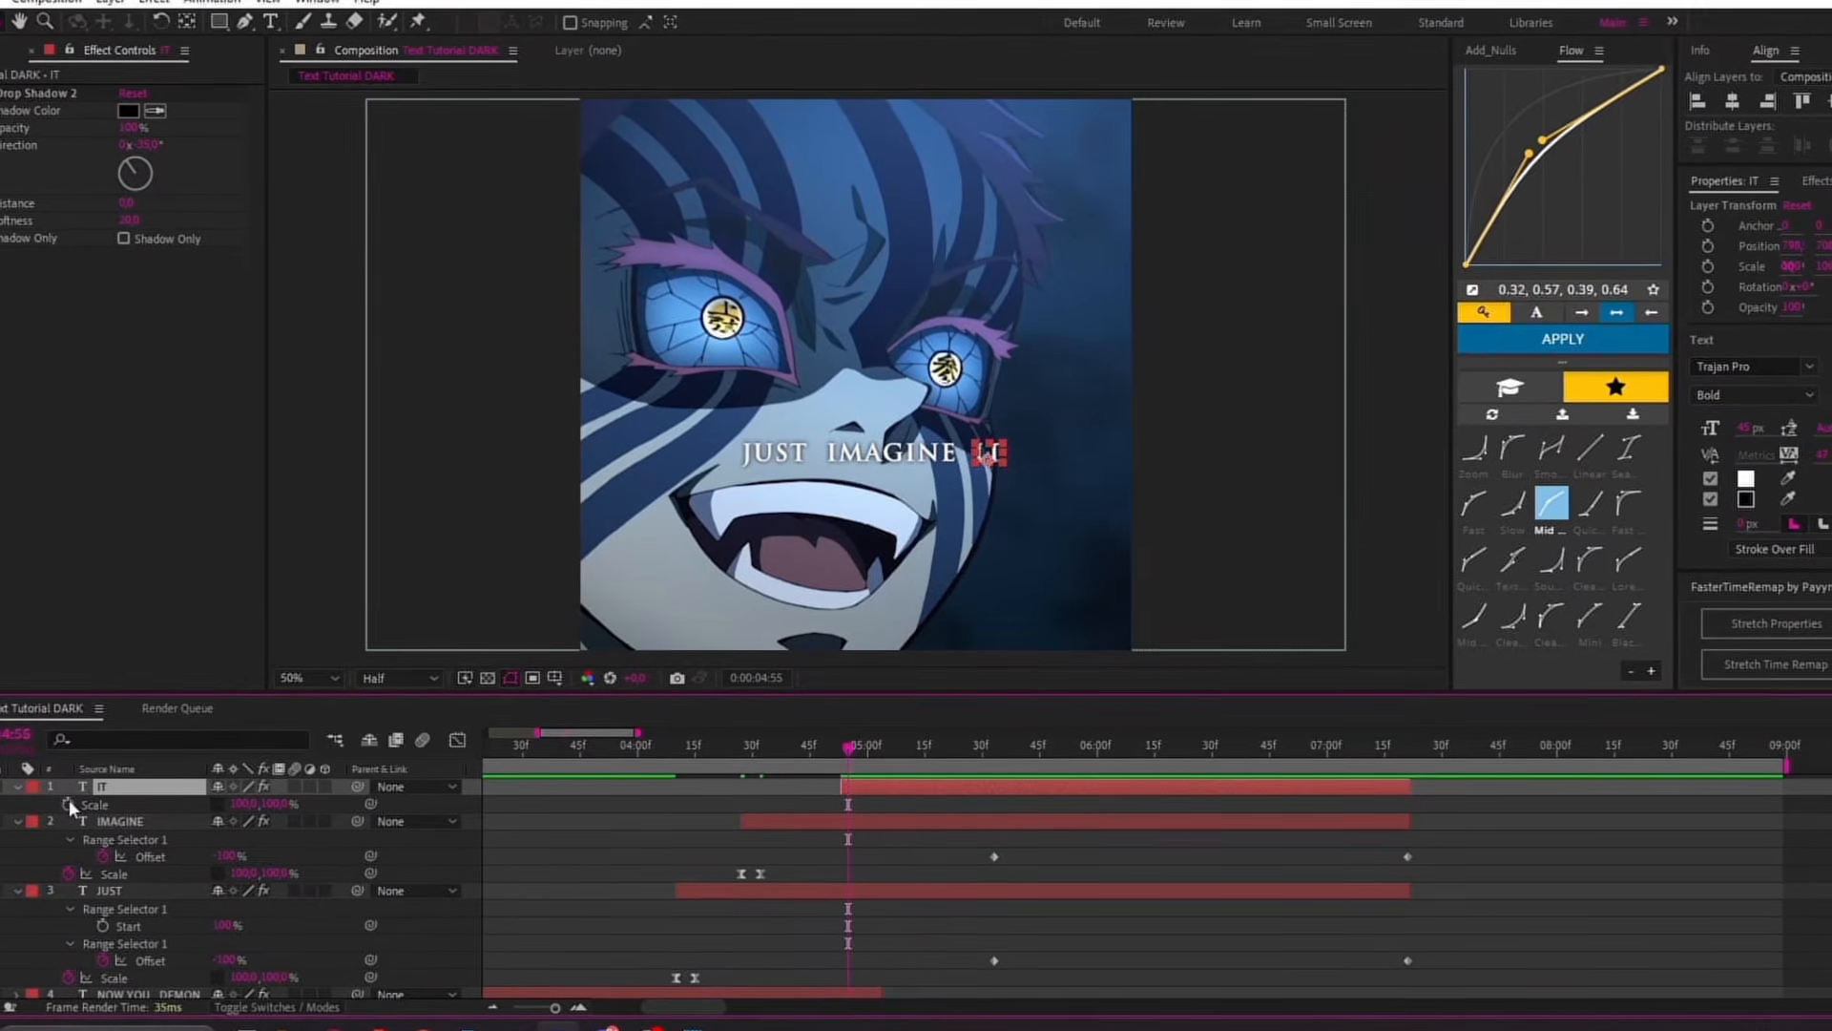
pyautogui.press('pagedown')
pyautogui.click(64, 804)
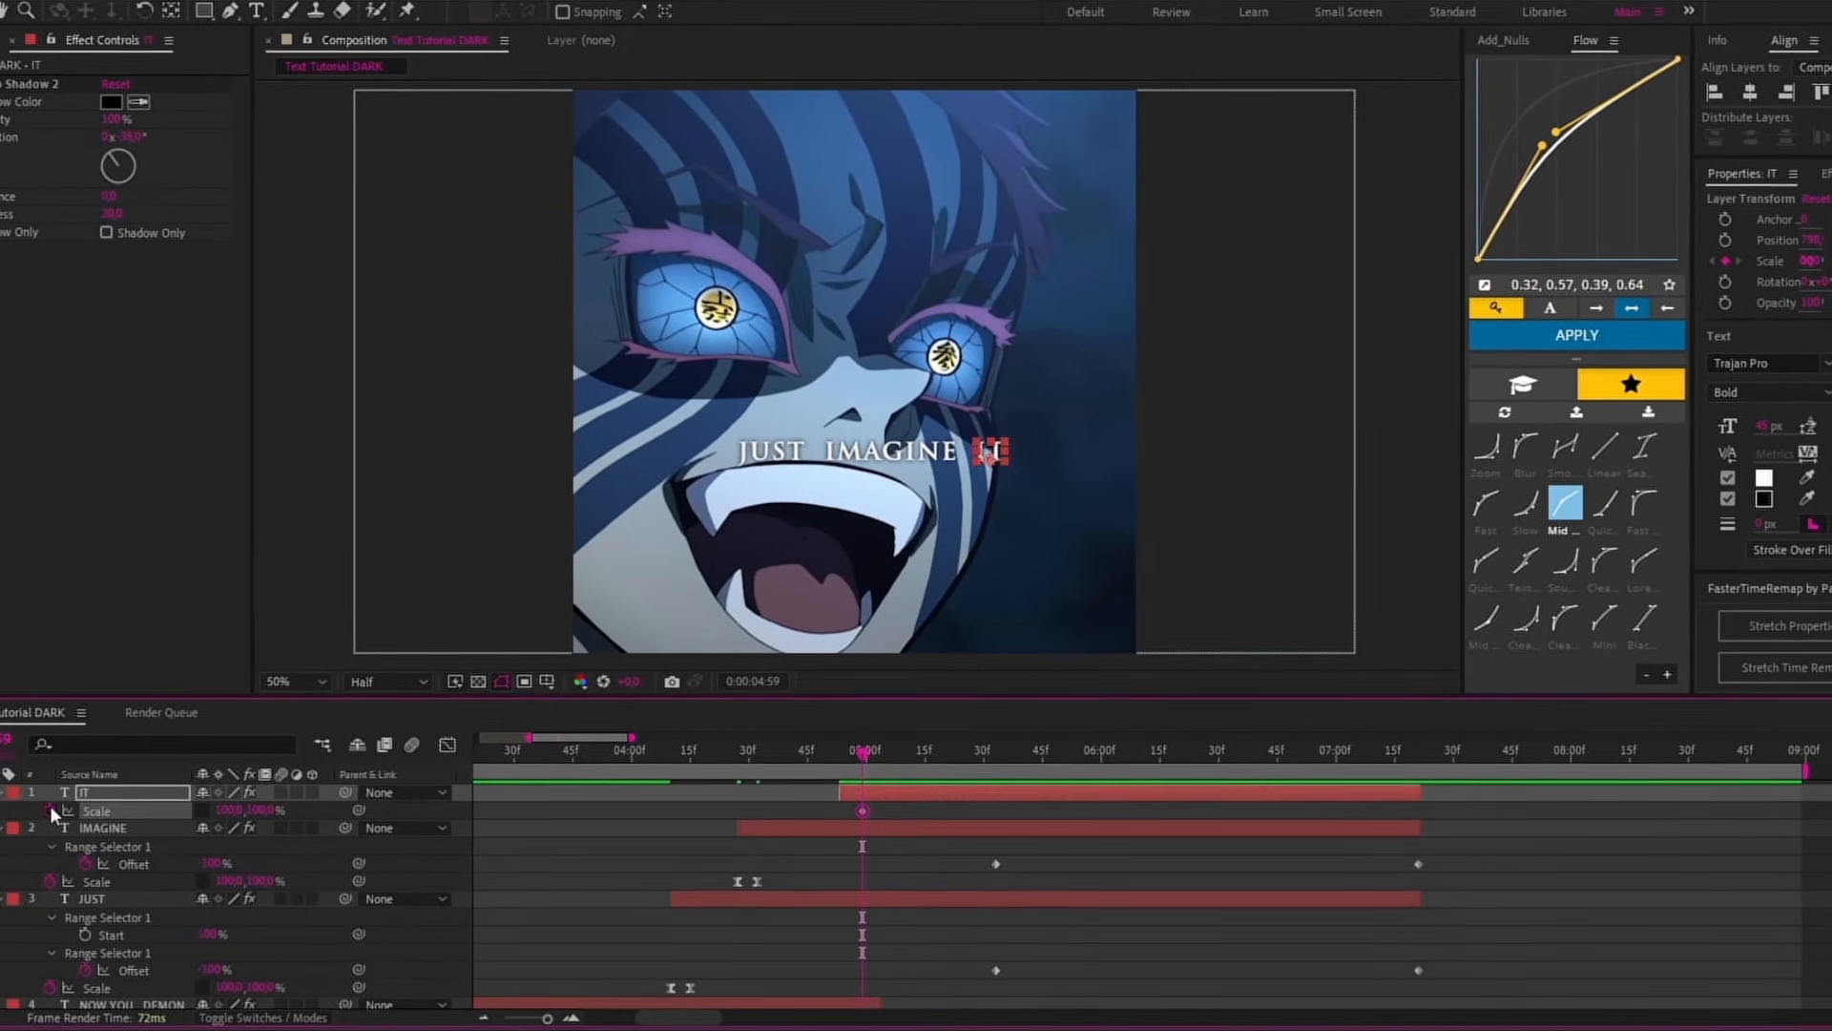
# - Stretch "IT" horizontally to about 574% at 0:00:04:53 and apply the same Flow easing curve to its Scale keyframes
pyautogui.press('i')
pyautogui.moveTo(224, 812); pyautogui.dragTo(929, 821)
pyautogui.click(1628, 342)
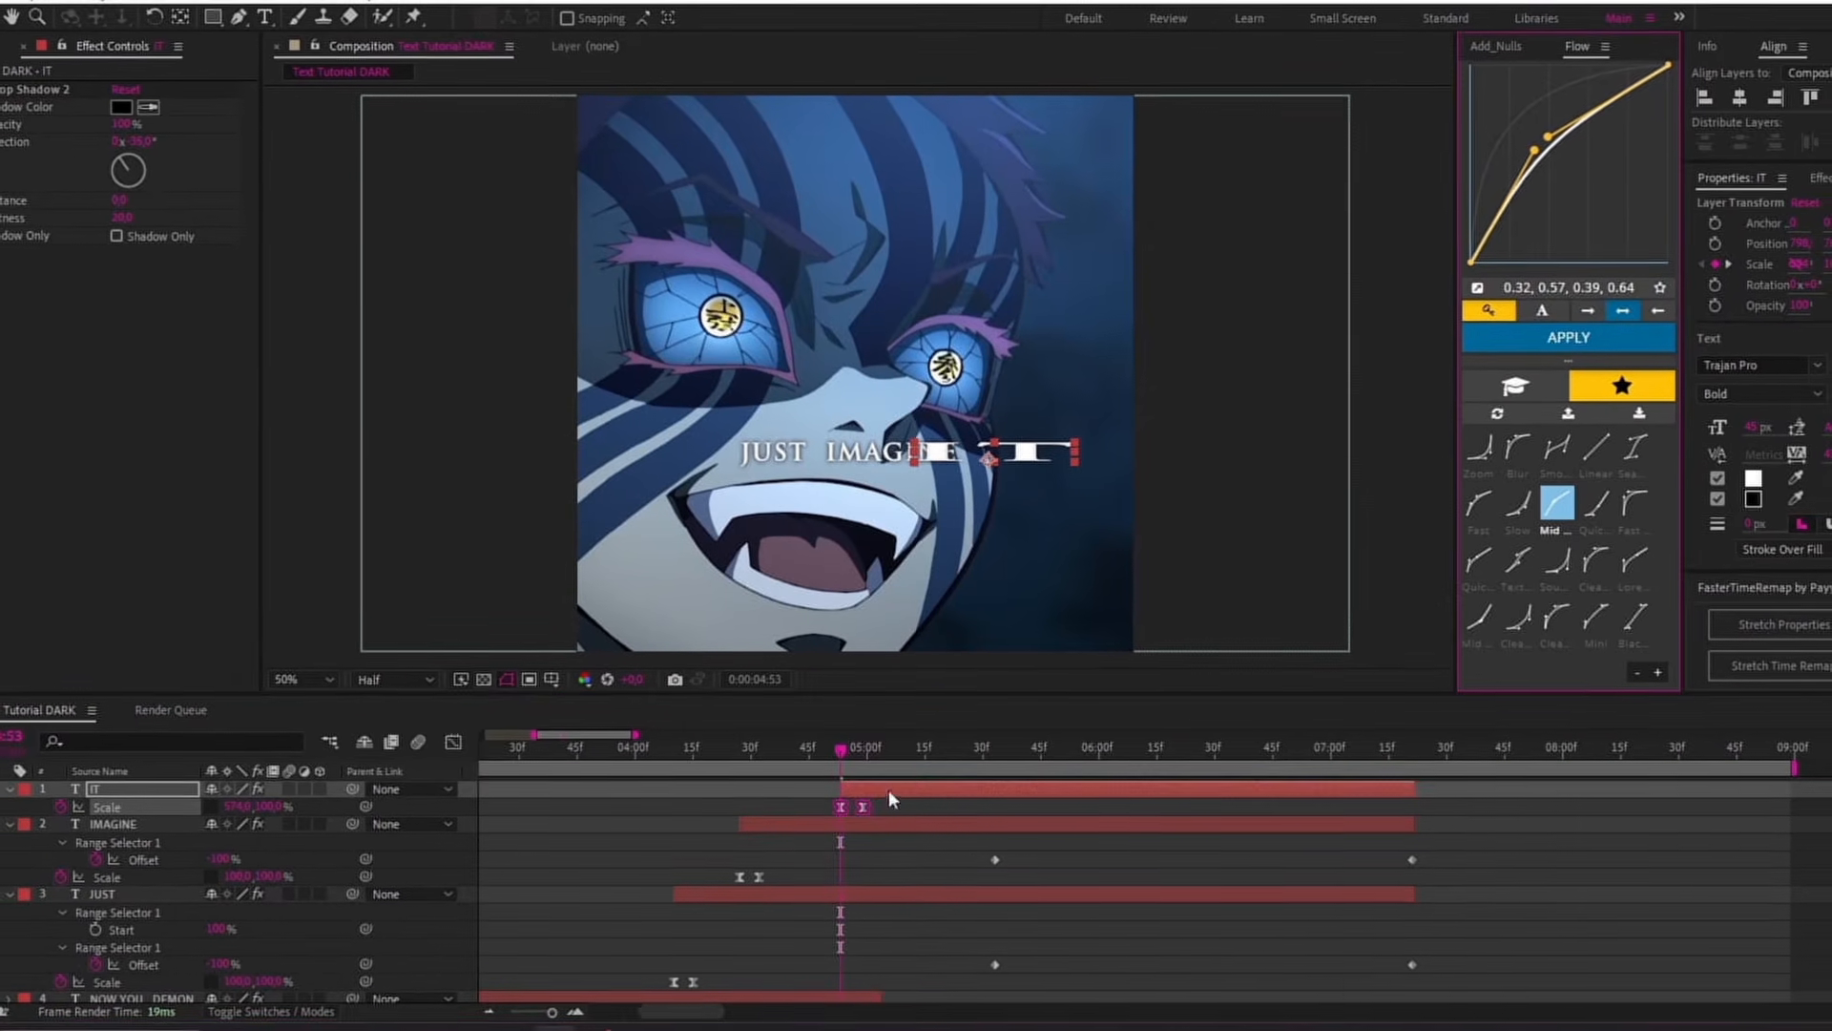
# - Deselect the layers and preview the "JUST IMAGINE IT" word animation from 0:00:03:14
pyautogui.scroll(-1, 885, 798)
pyautogui.click(864, 858)
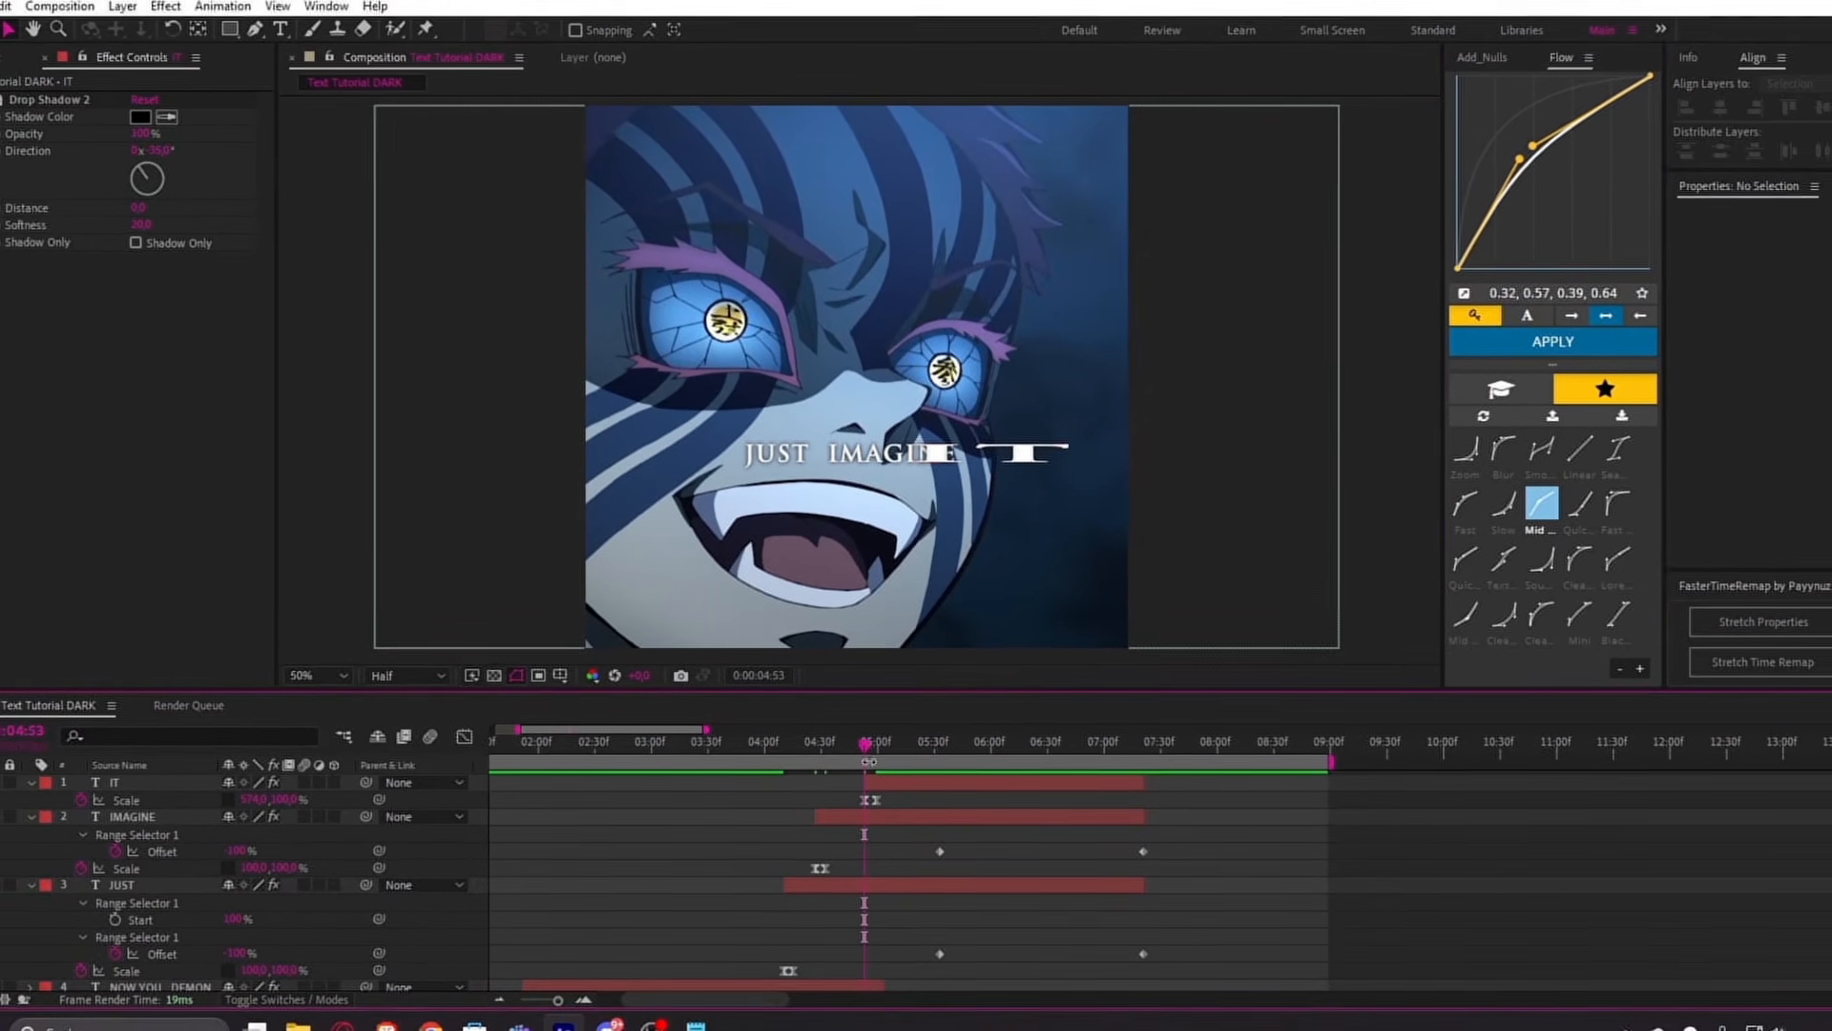
pyautogui.moveTo(863, 751); pyautogui.dragTo(679, 778)
pyautogui.moveTo(826, 922); pyautogui.dragTo(768, 965)
pyautogui.click(774, 916)
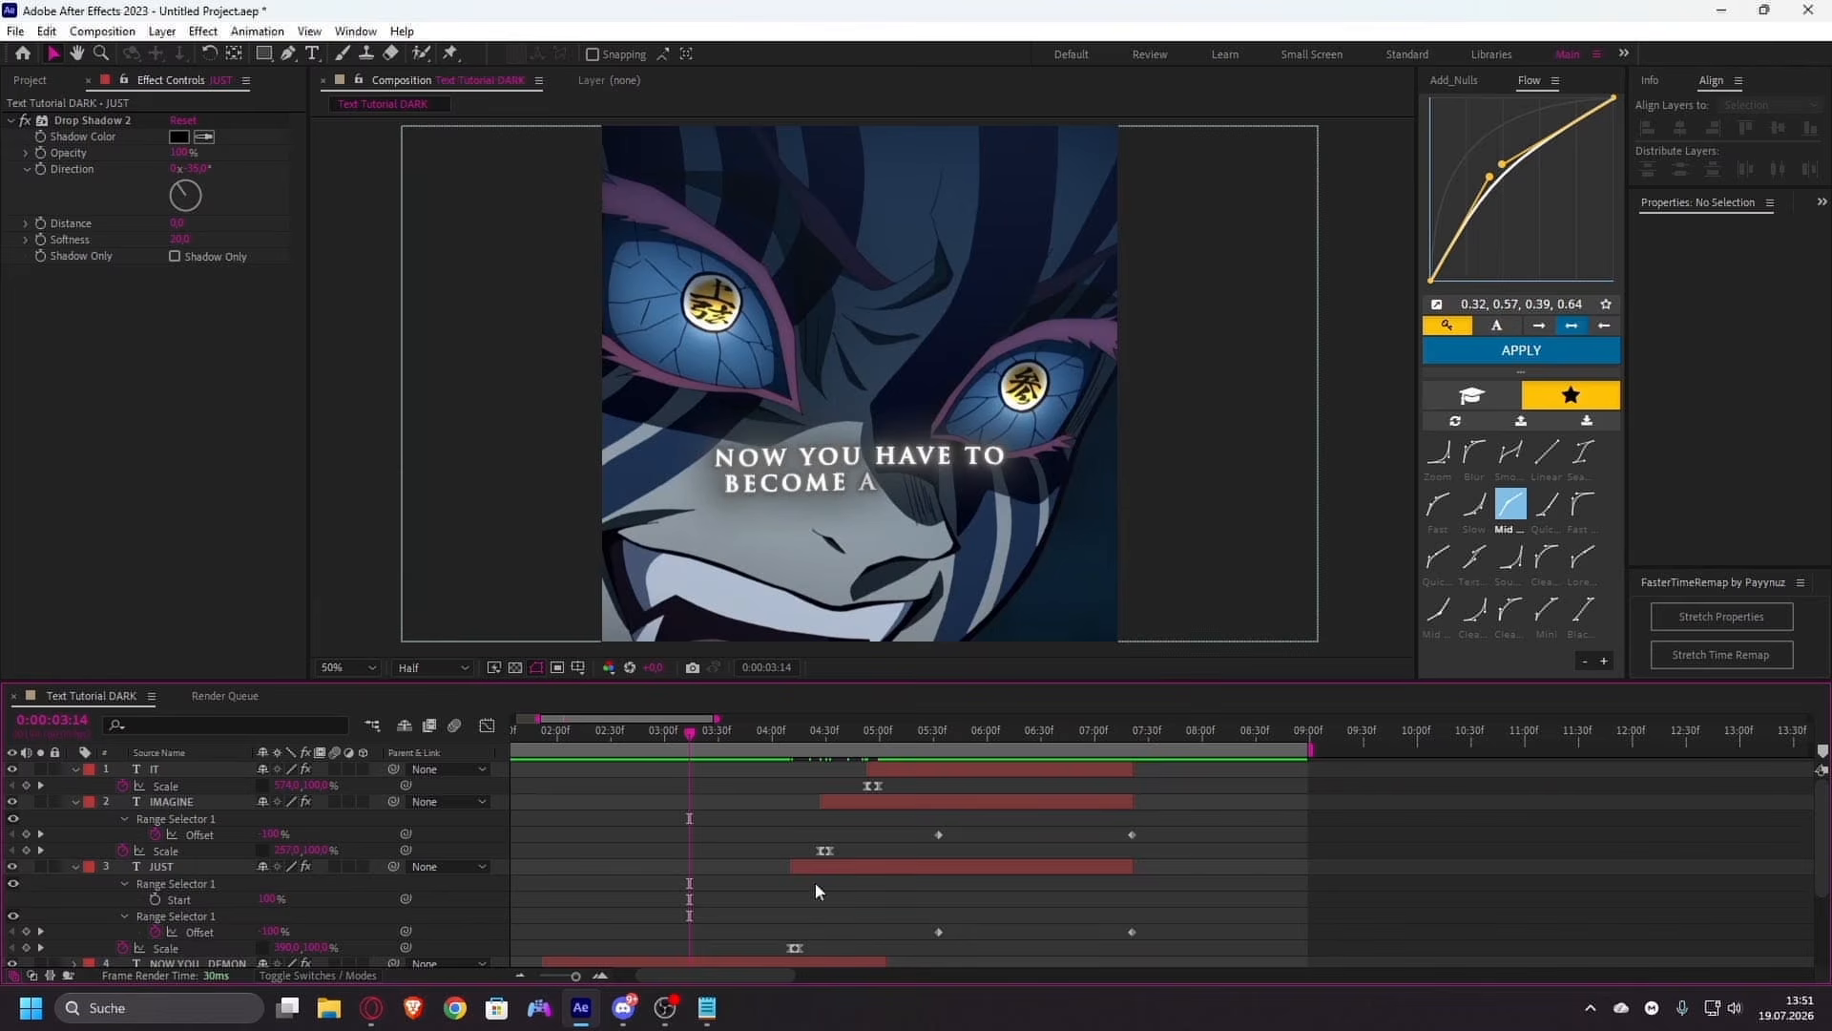
pyautogui.press('space')
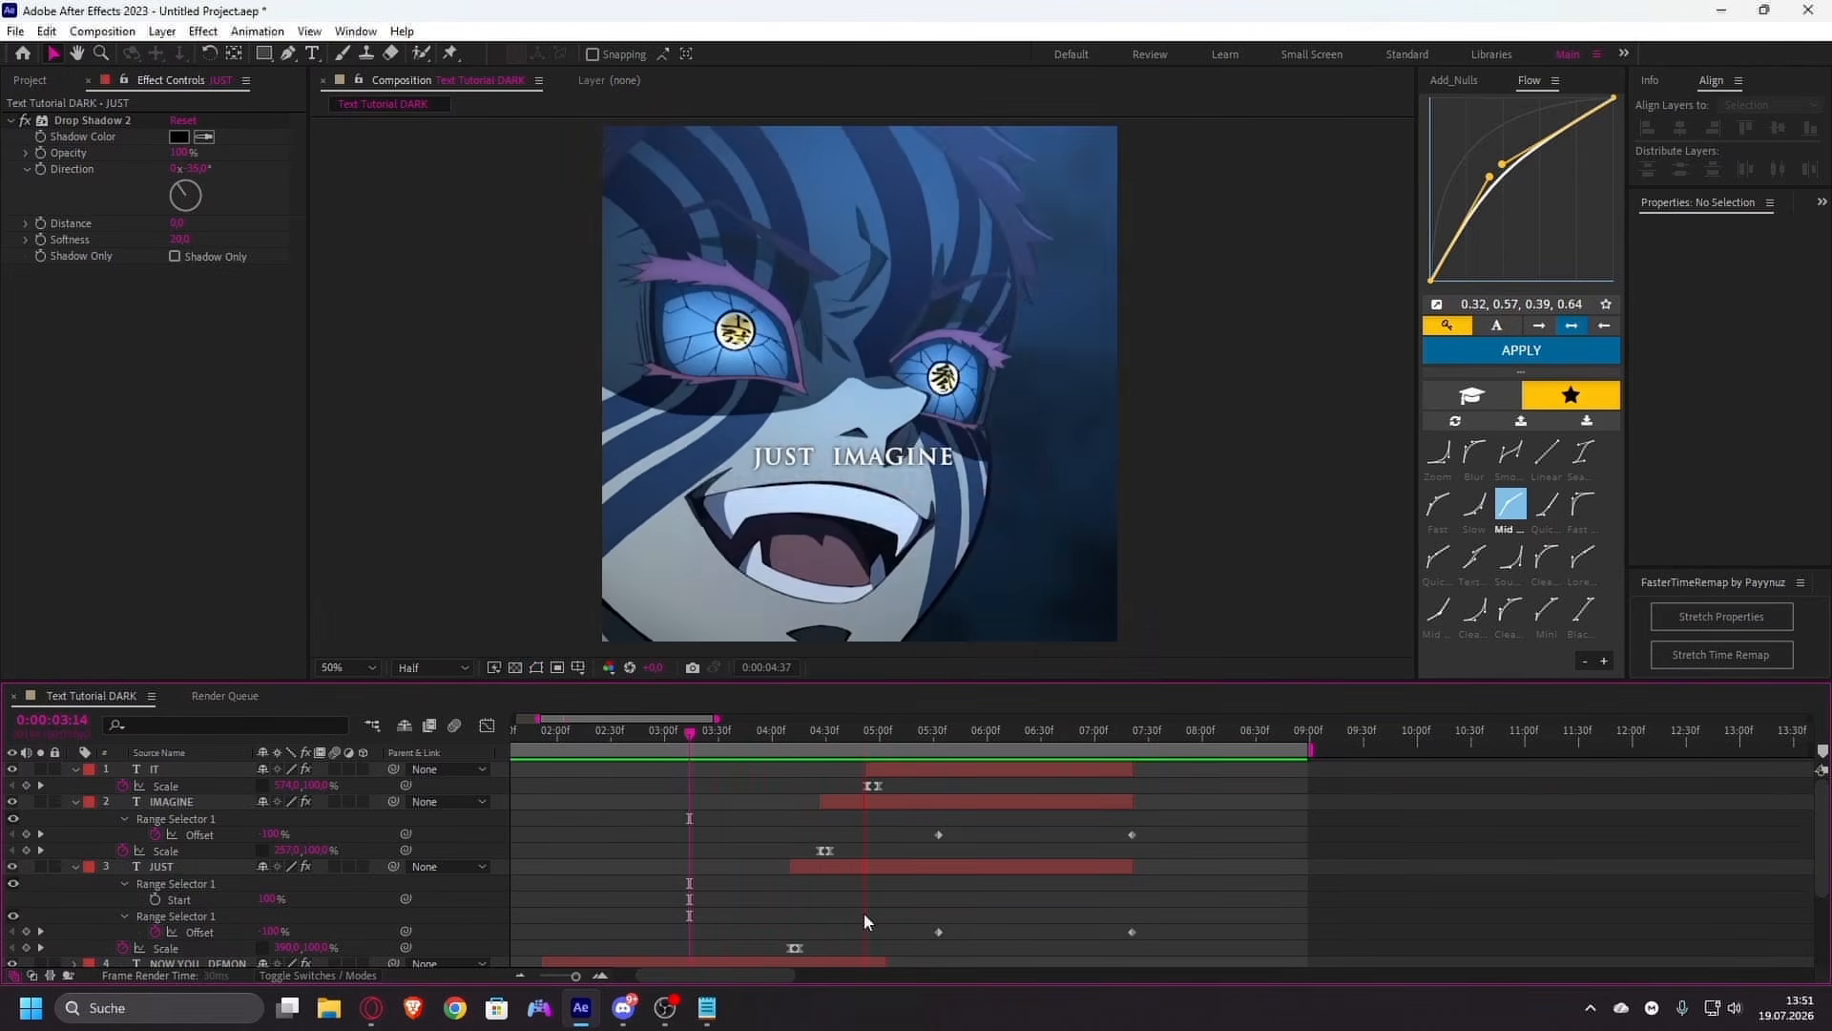
# - Replay the "JUST IMAGINE IT" word animation from 0:00:03:57 and again from 0:00:03:42
pyautogui.moveTo(867, 731); pyautogui.dragTo(767, 733)
pyautogui.press('space')
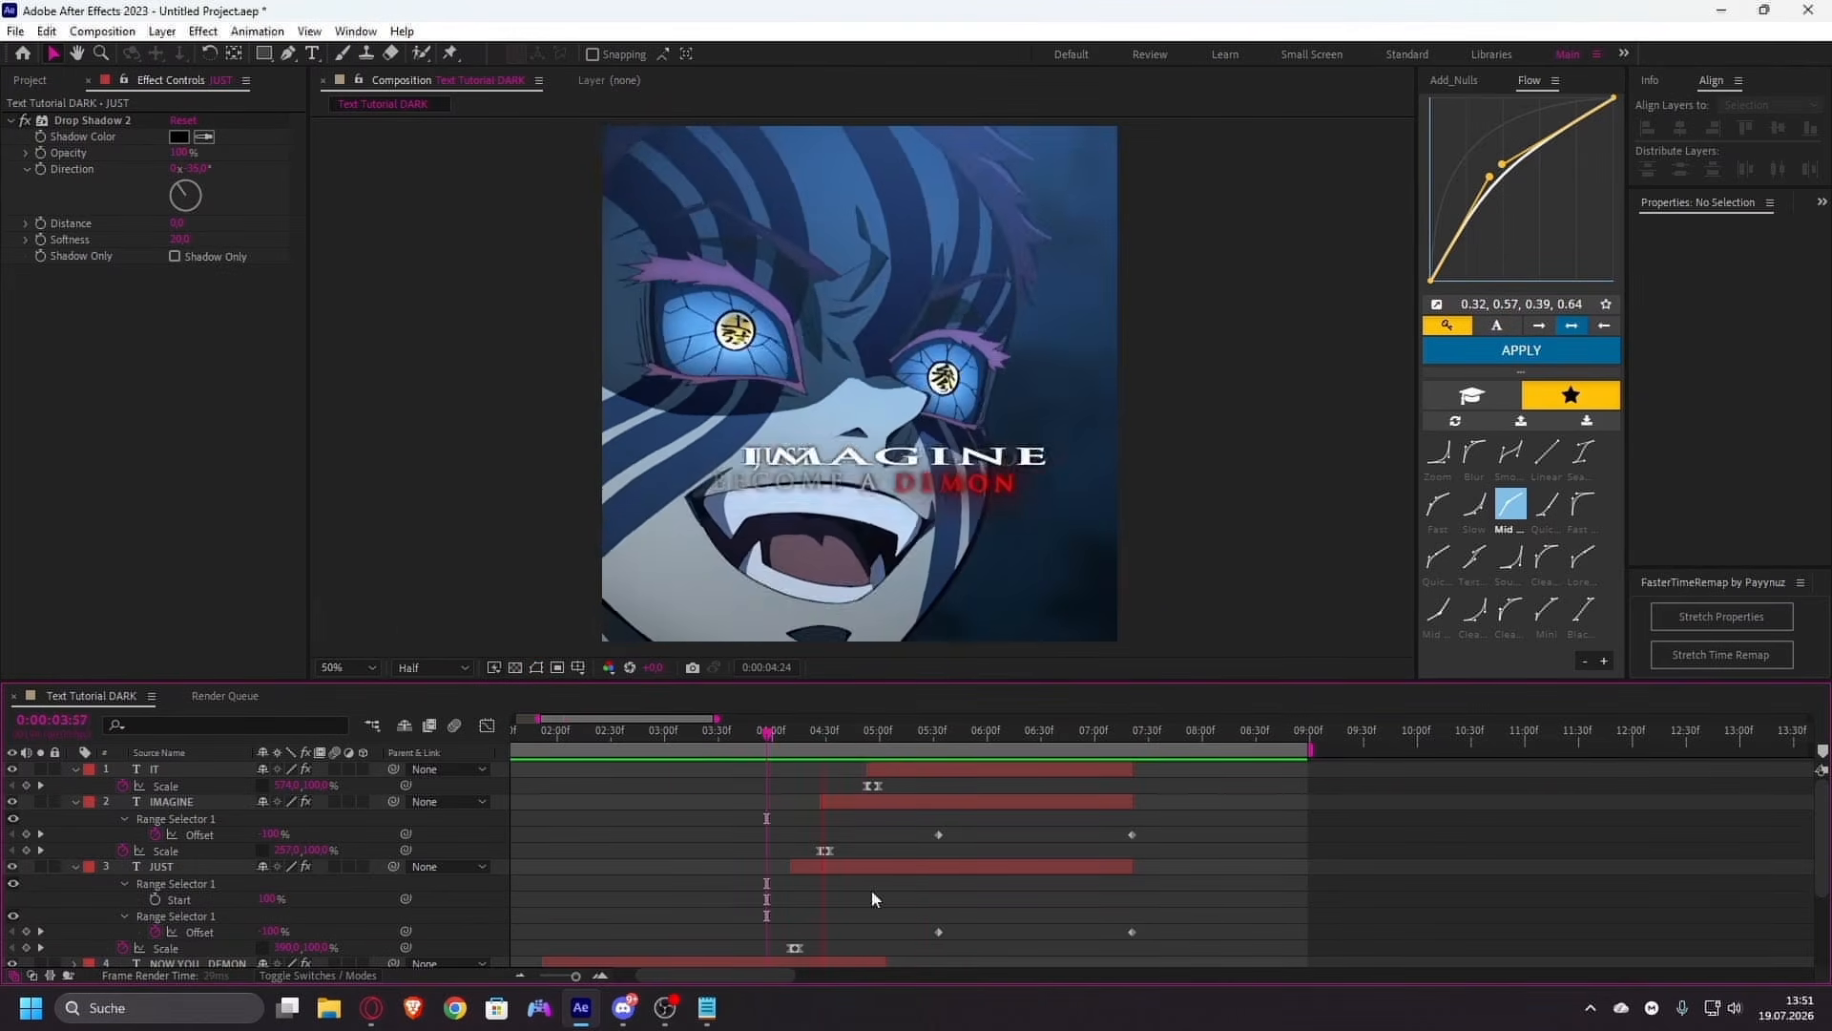
pyautogui.press('space')
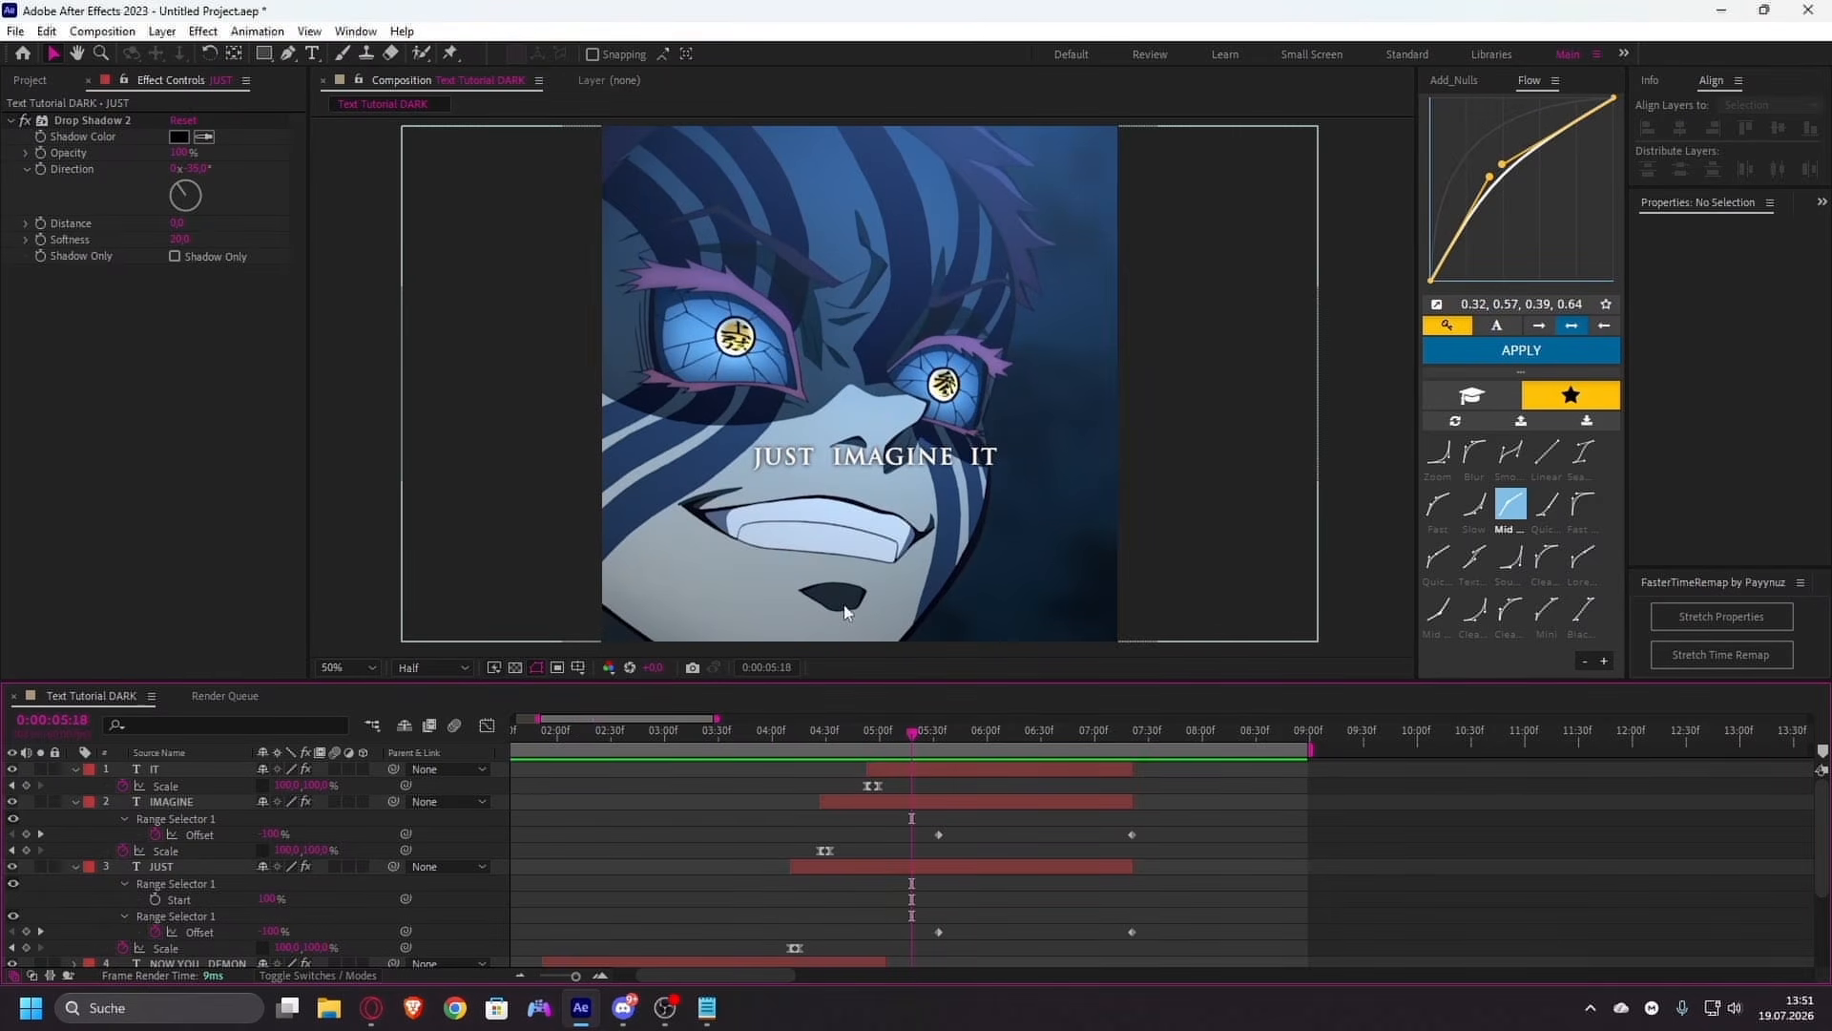
pyautogui.moveTo(838, 731); pyautogui.dragTo(741, 731)
pyautogui.press('space')
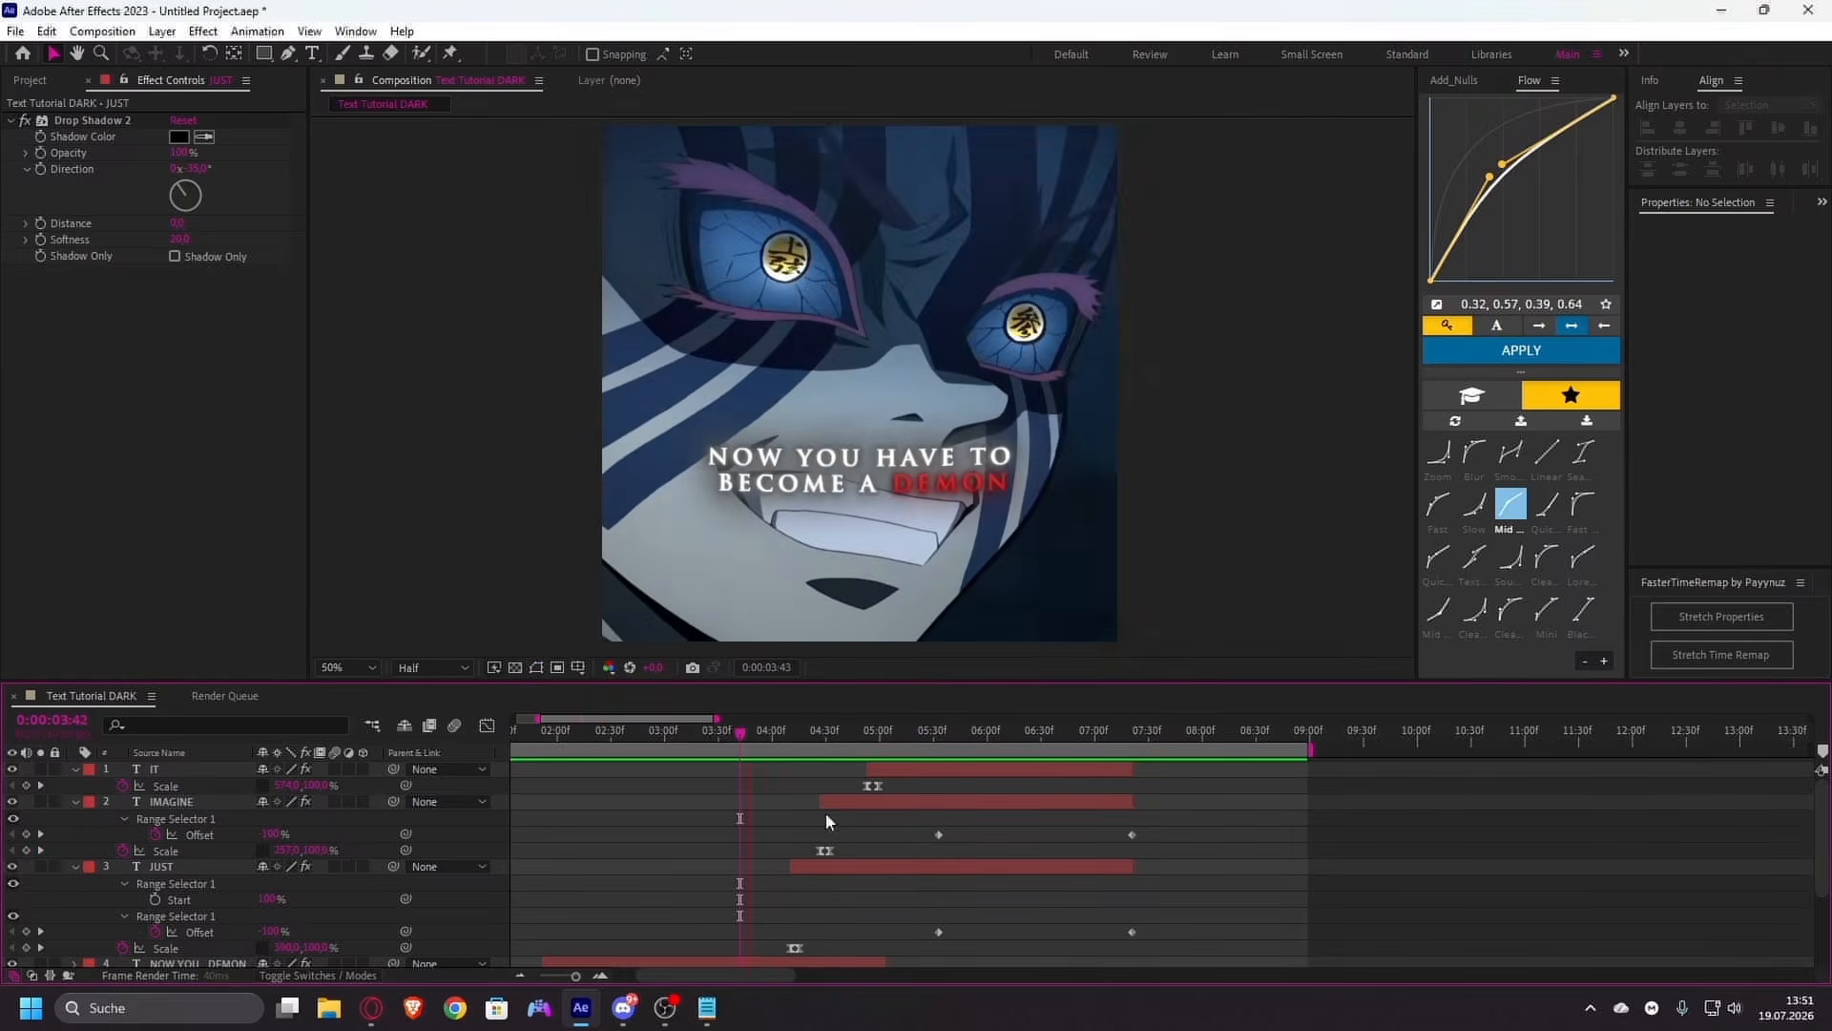
pyautogui.press('space')
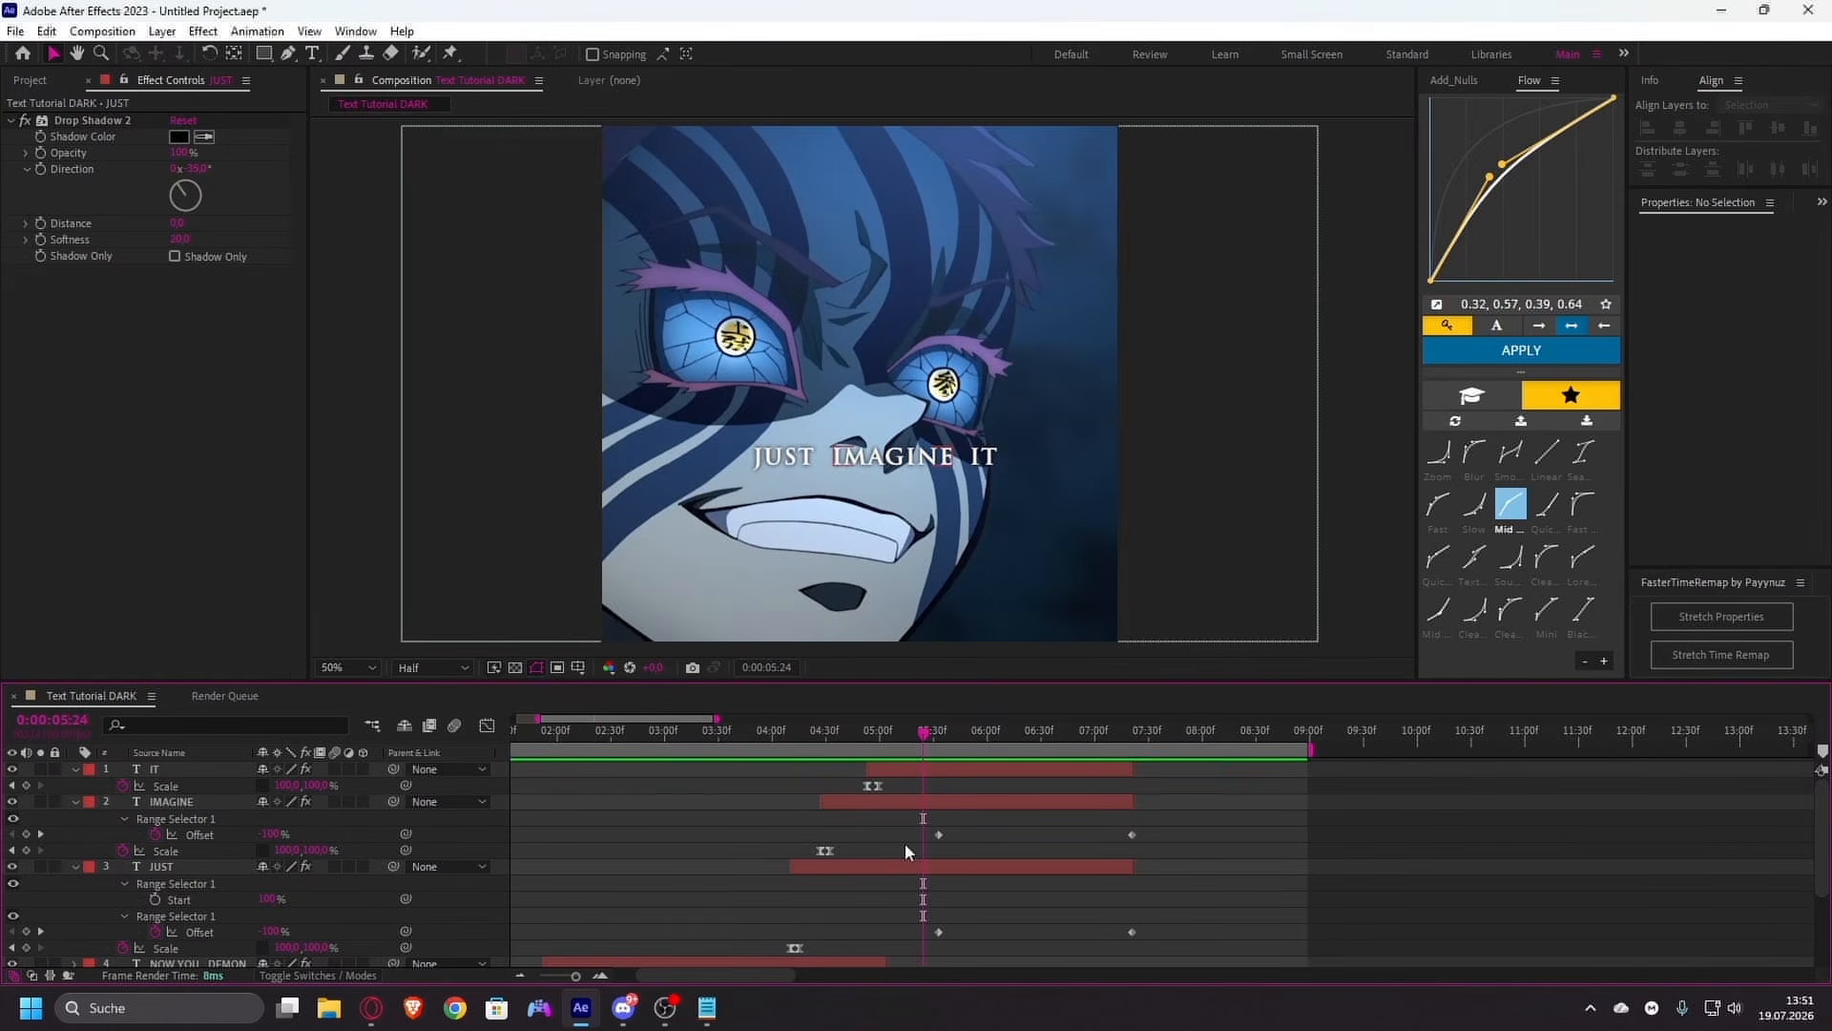
# - Apply the "Glow For Texts" preset to the "JUST" layer
pyautogui.click(907, 864)
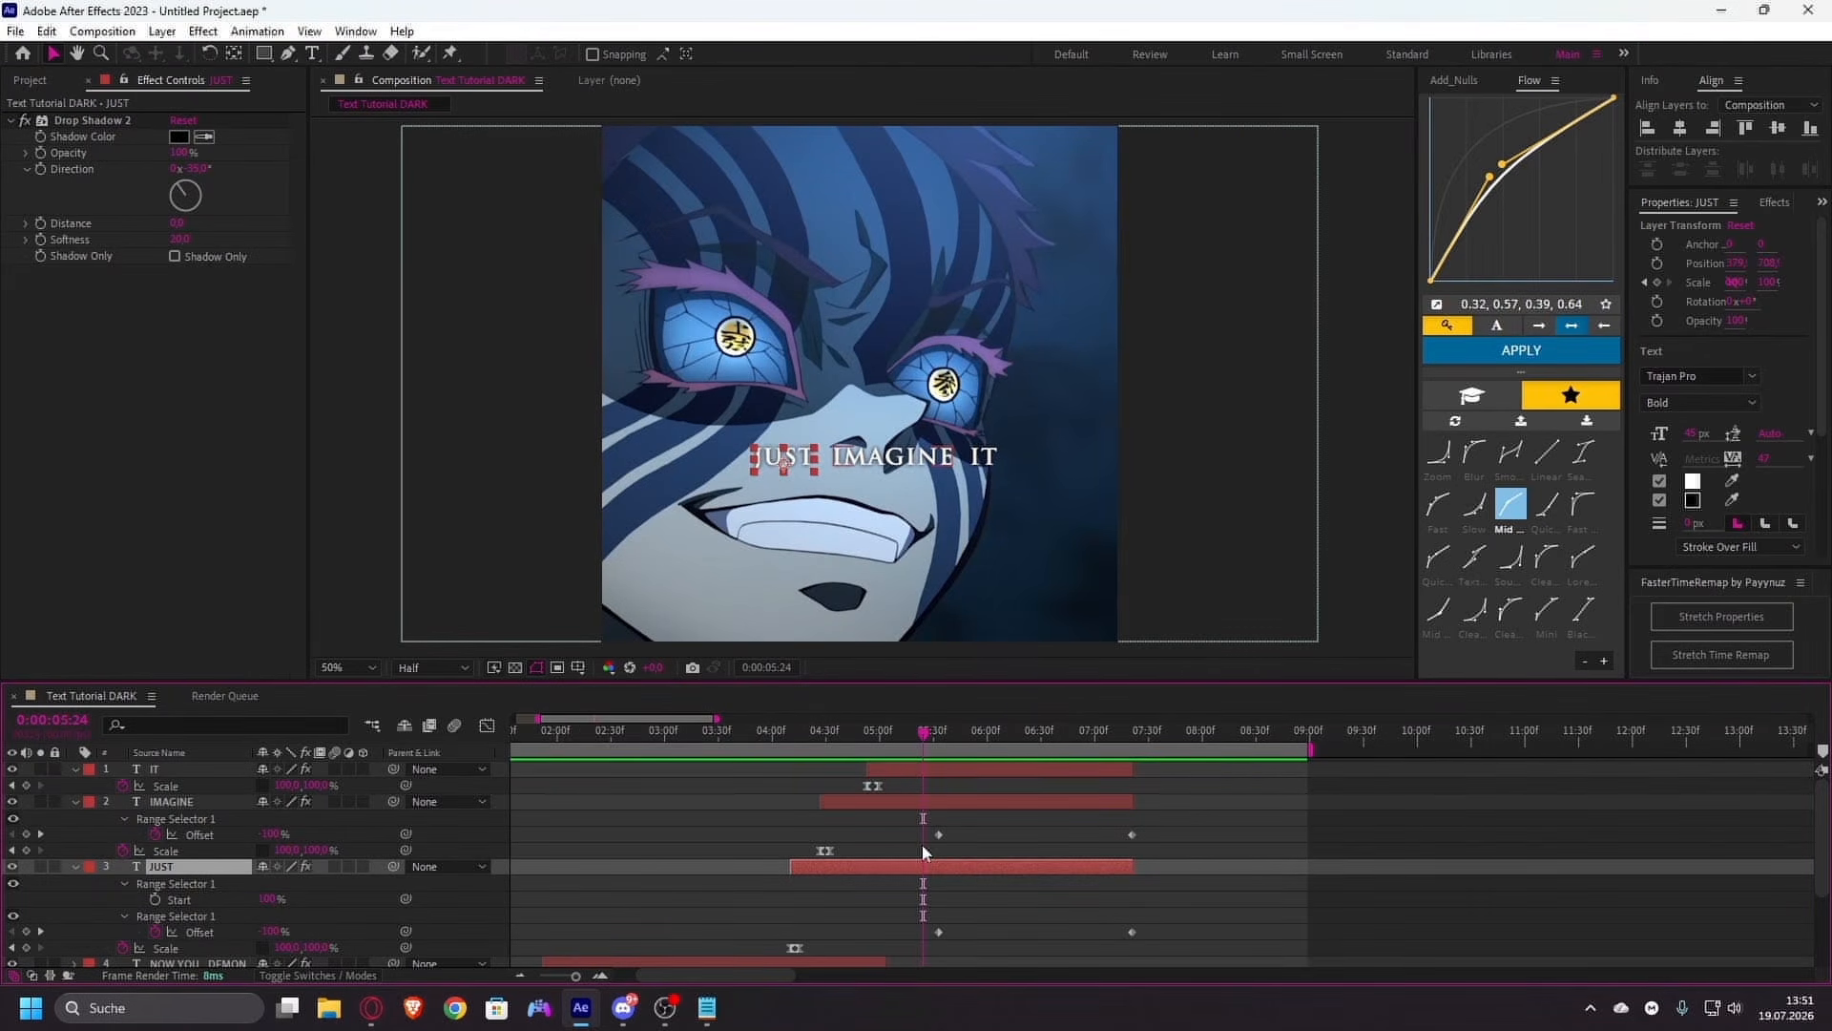
pyautogui.hotkey('ctrl', 'space')
pyautogui.write('glow fo')
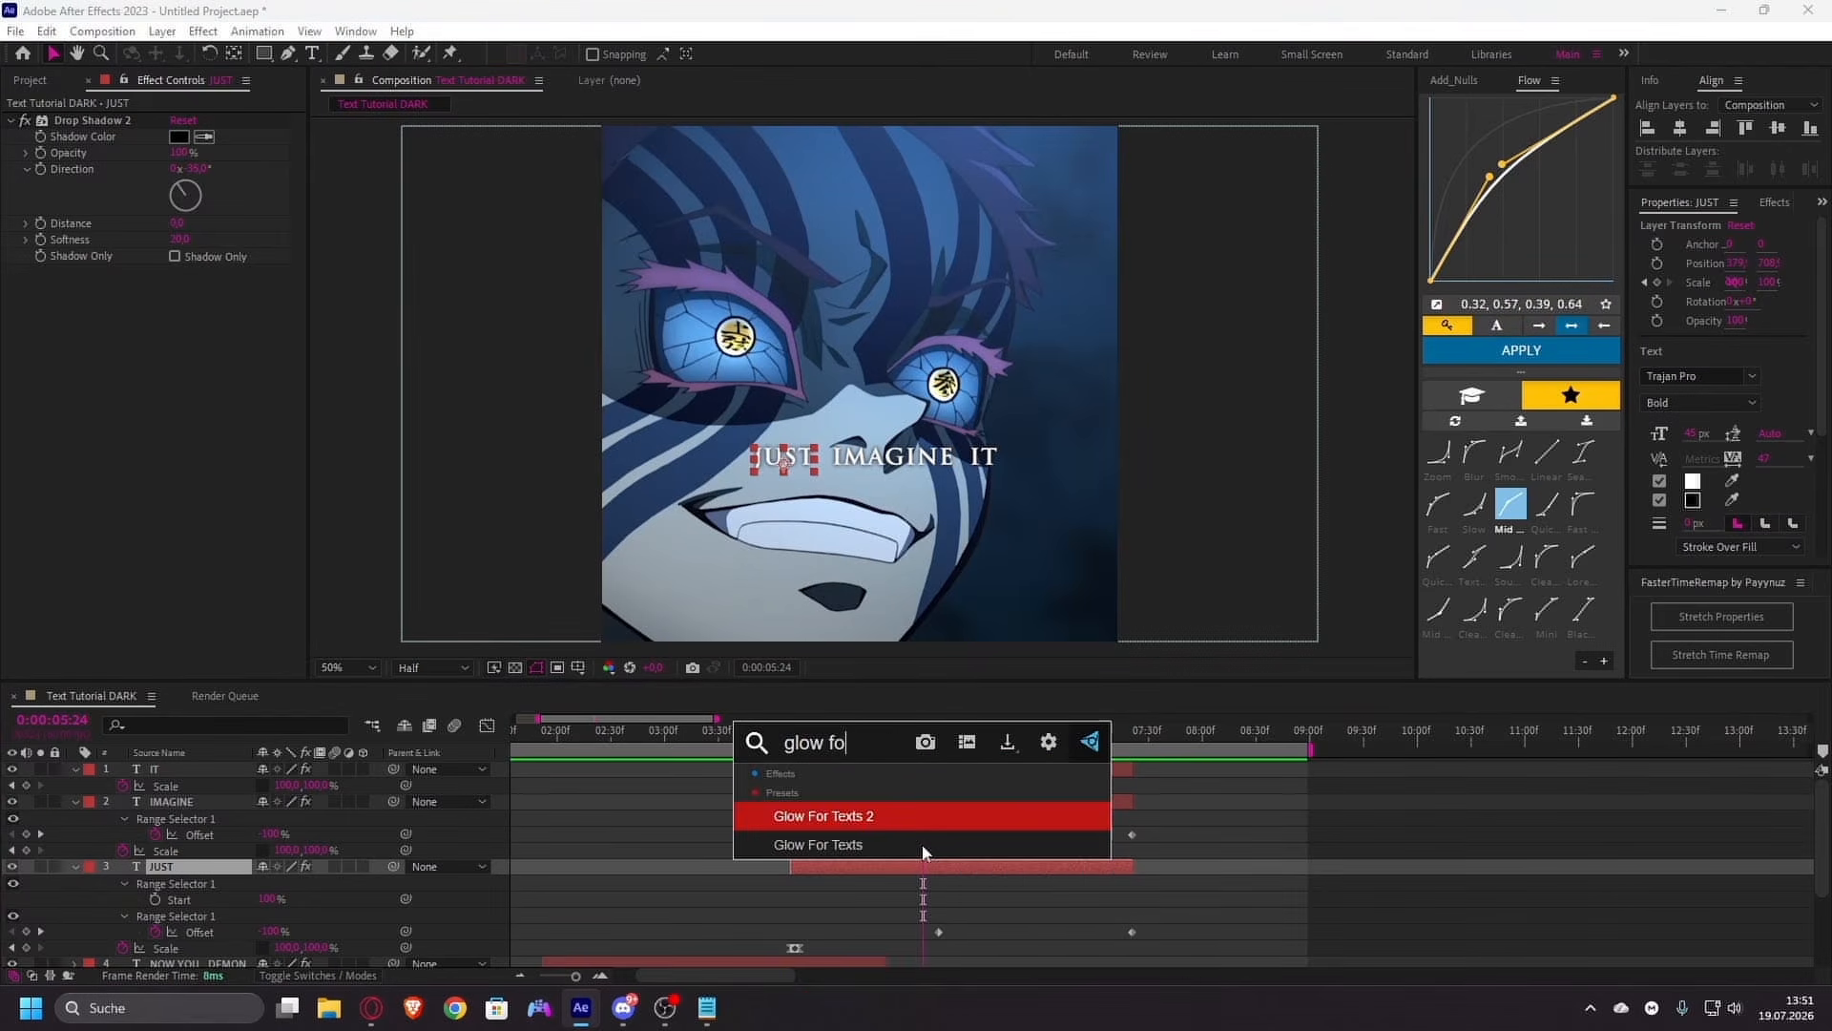
pyautogui.click(921, 843)
# - Apply the same text glow preset, with Deep Glow and Drop Shadow, to the "IMAGINE" layer
pyautogui.click(912, 805)
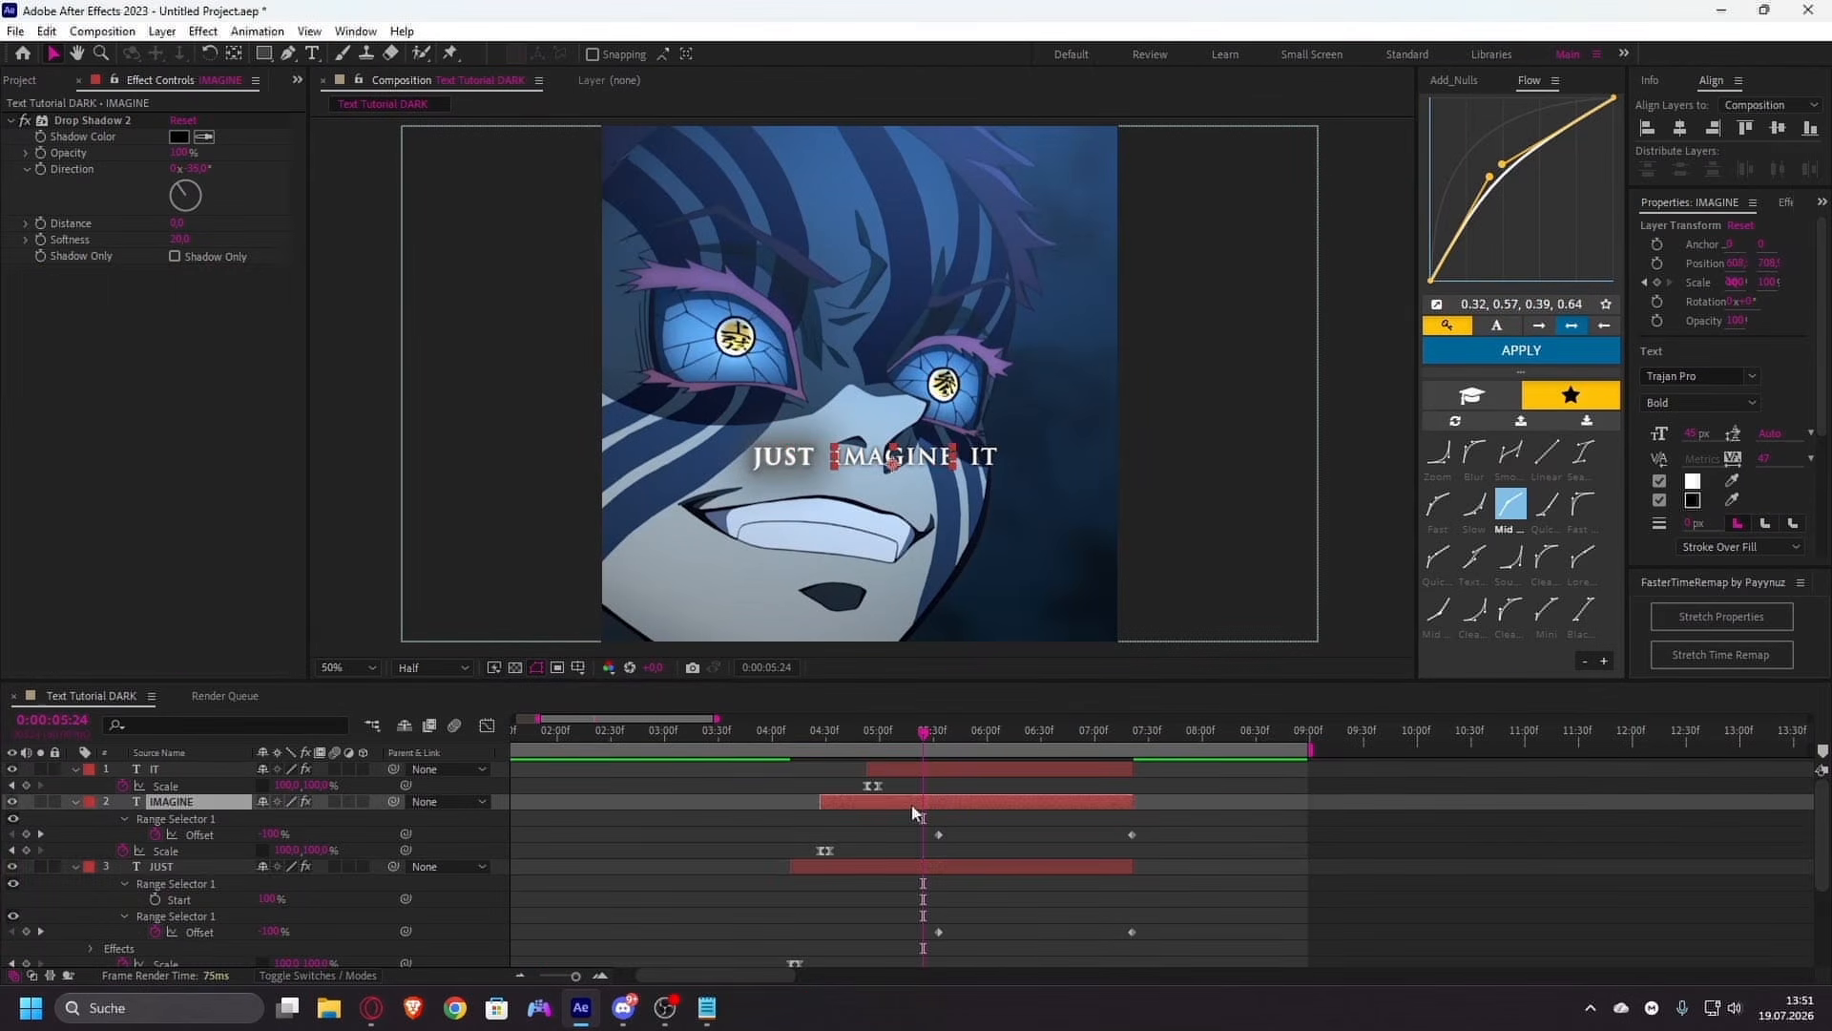
pyautogui.hotkey('ctrl', 'space')
pyautogui.write('glow')
pyautogui.press('BackSpace')
pyautogui.press('BackSpace')
pyautogui.press('BackSpace')
pyautogui.press('BackSpace')
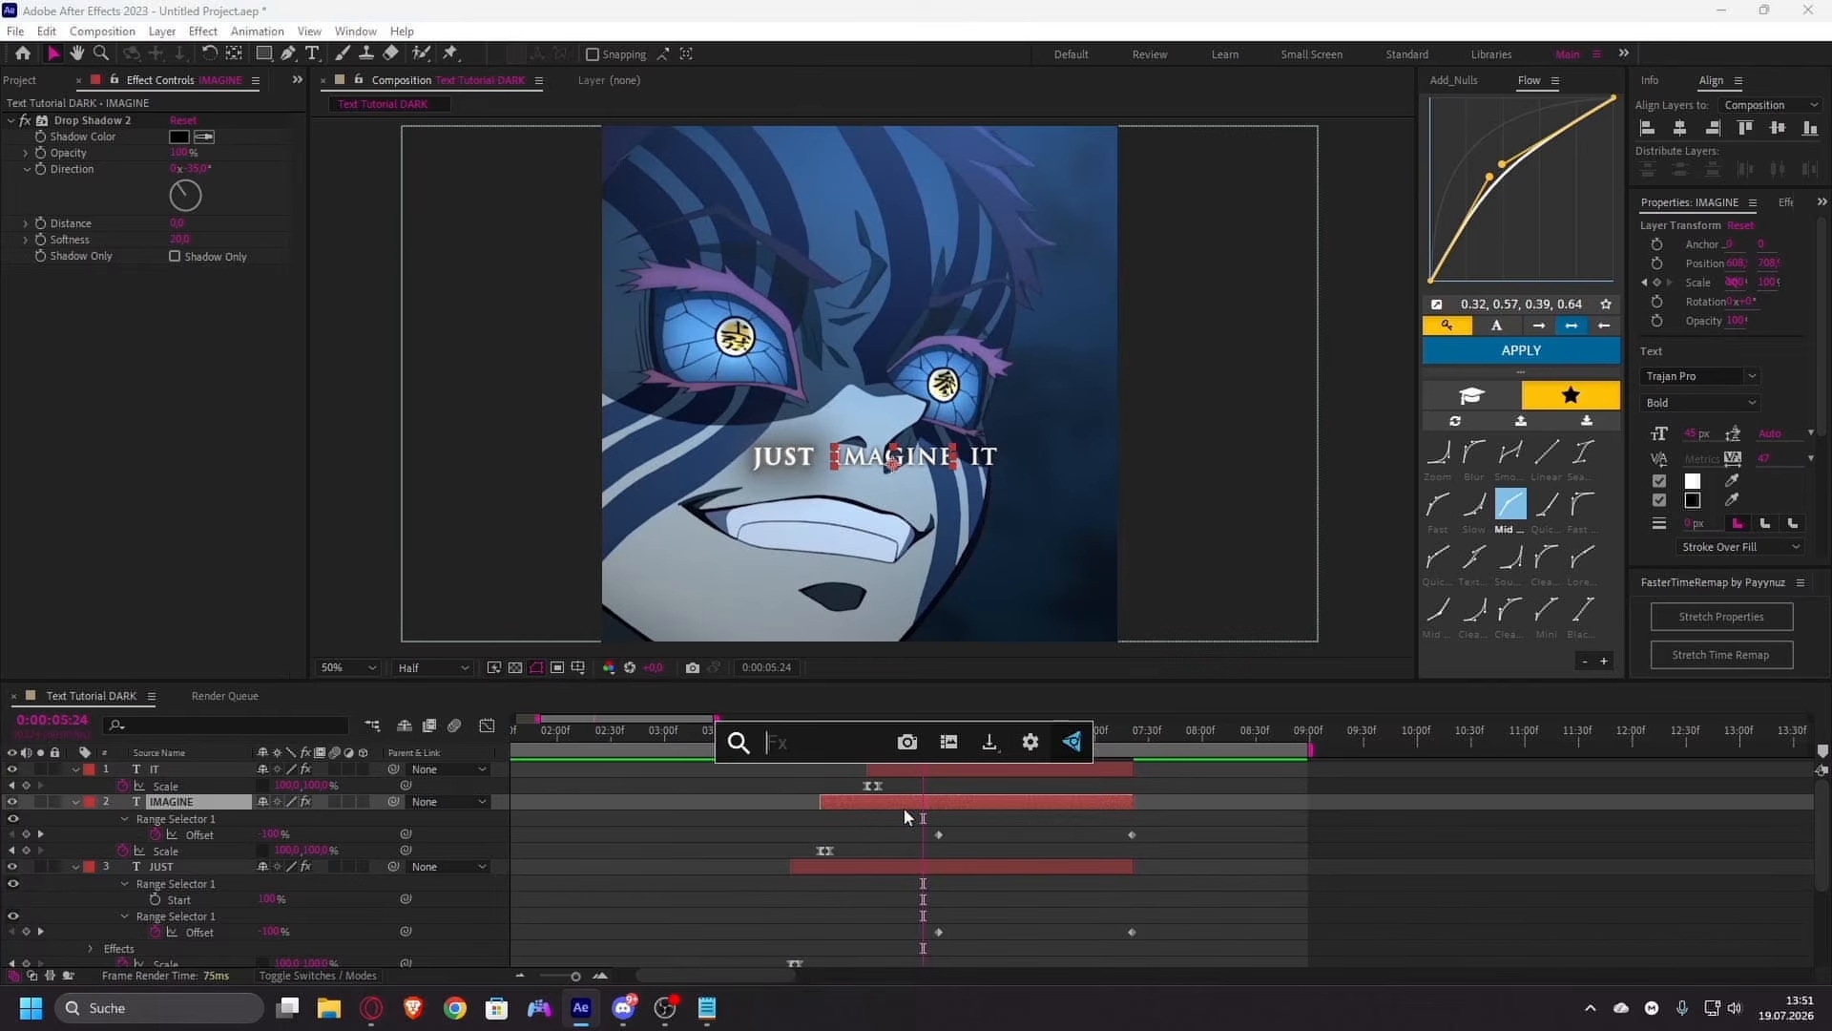
pyautogui.write('glow')
pyautogui.press('BackSpace')
pyautogui.press('BackSpace')
pyautogui.press('BackSpace')
pyautogui.press('BackSpace')
pyautogui.write('glo')
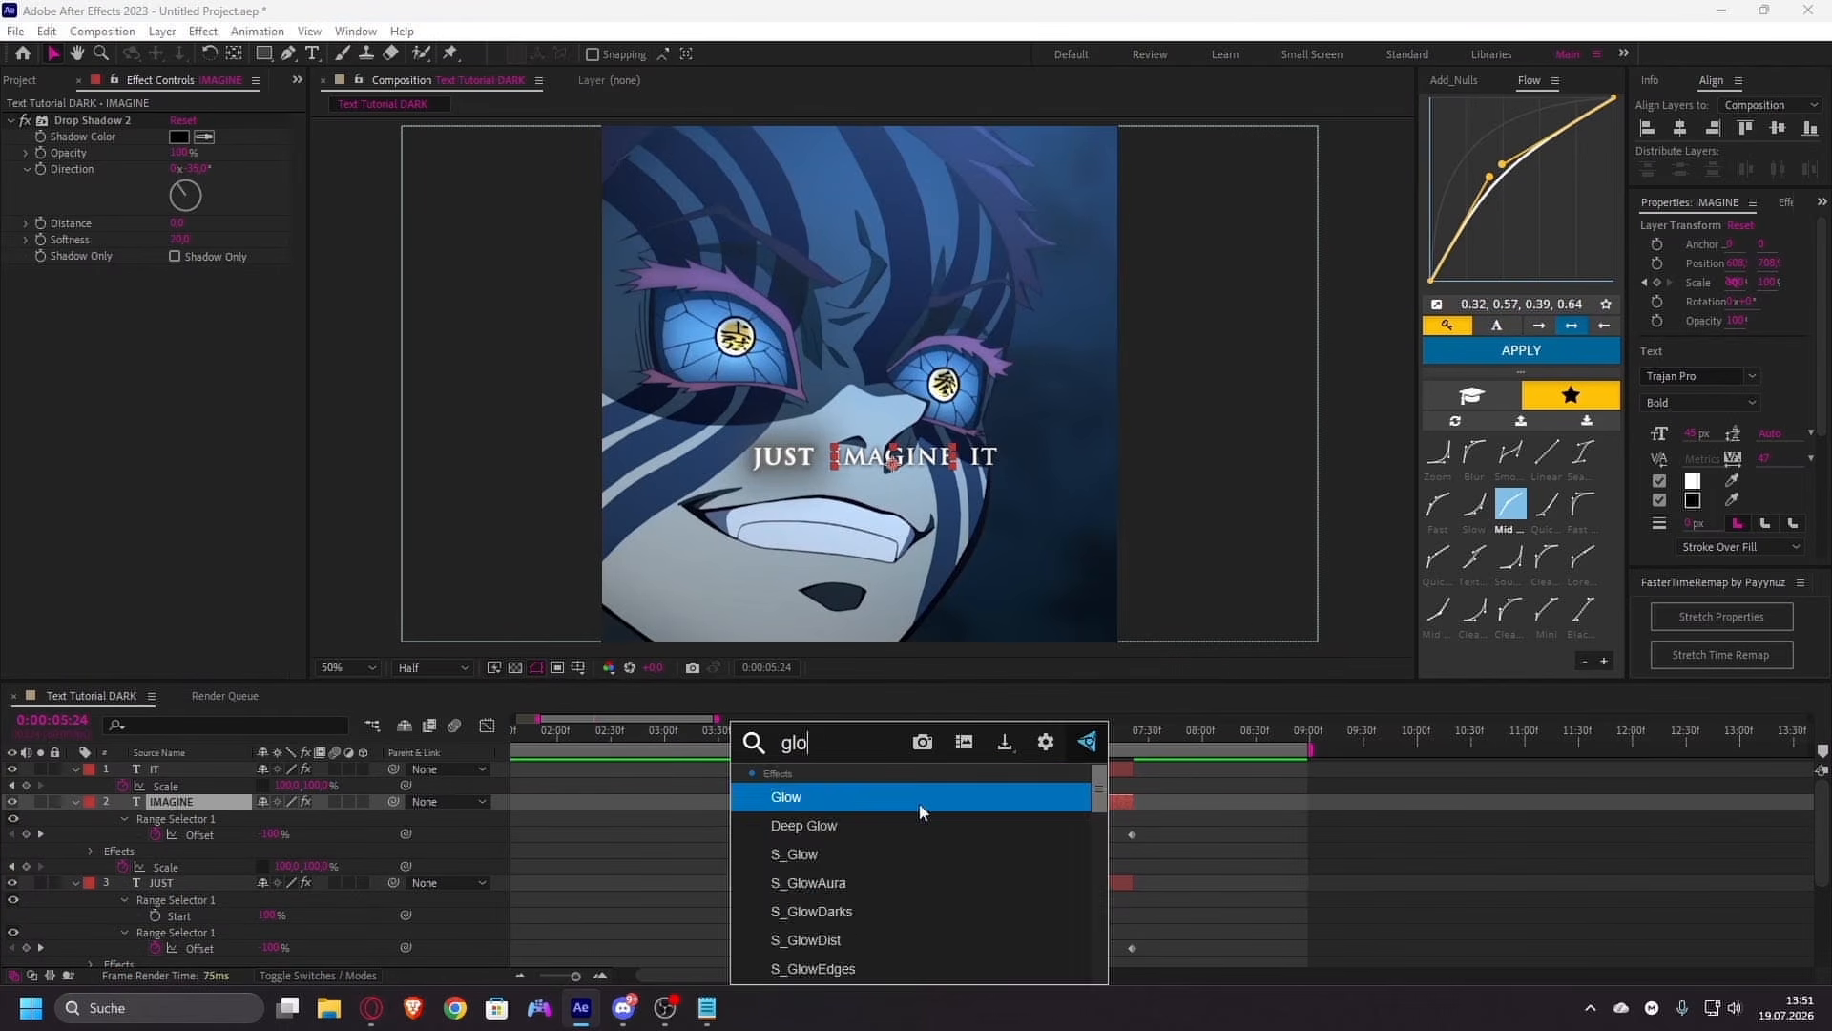
pyautogui.write('w')
pyautogui.click(912, 825)
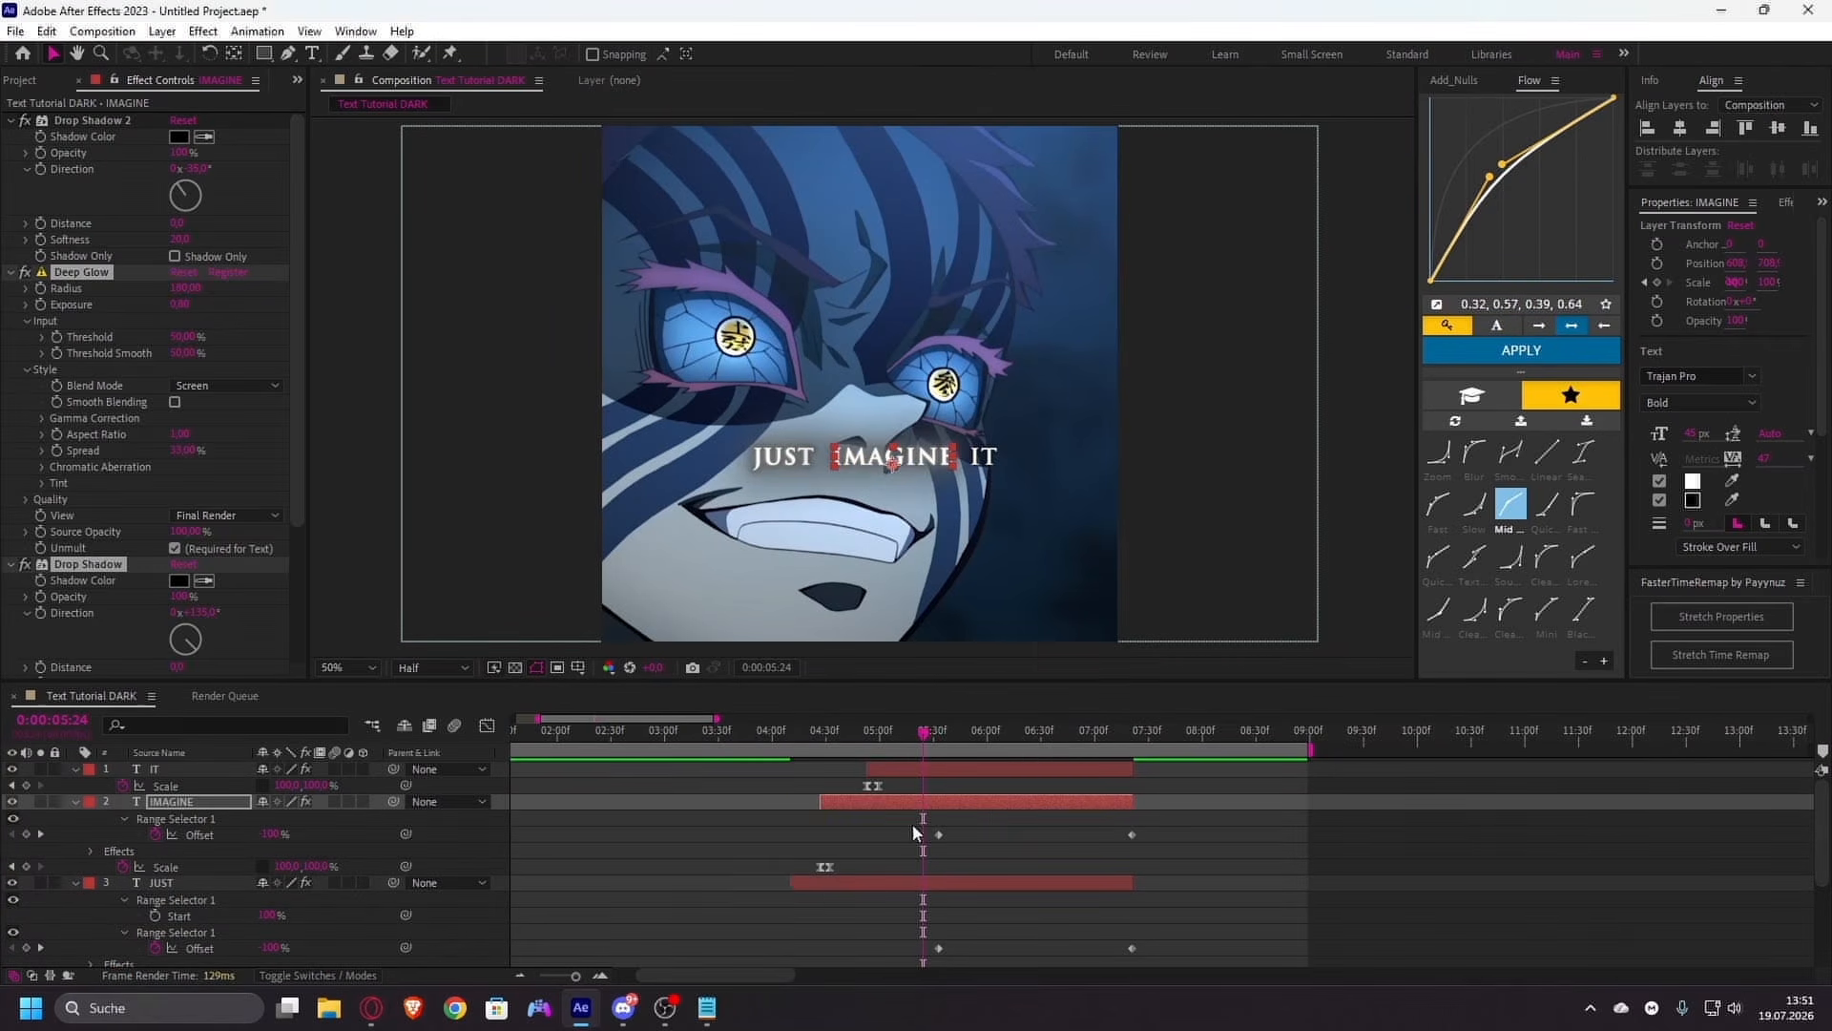
# - Apply the same text glow preset to the "IT" layer, deselect it and preview the glowing words
pyautogui.click(947, 769)
pyautogui.hotkey('ctrl', 'space')
pyautogui.write('glow')
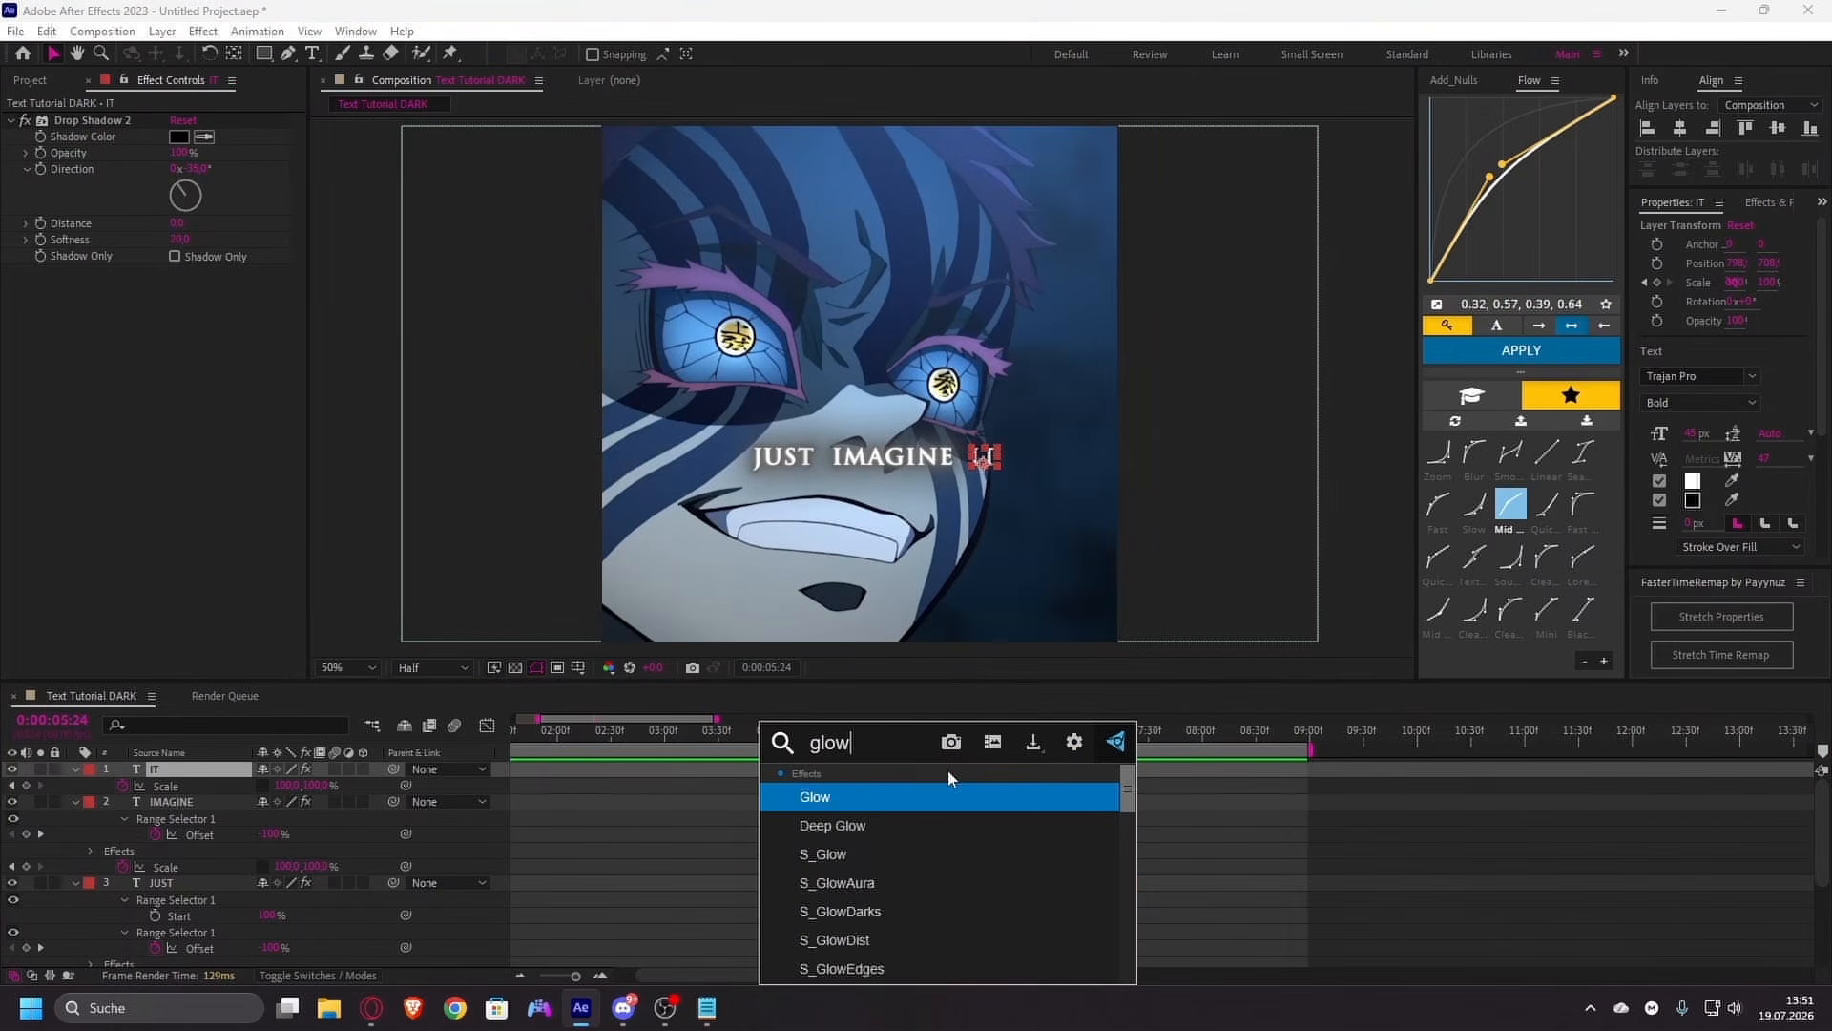
pyautogui.write(' f')
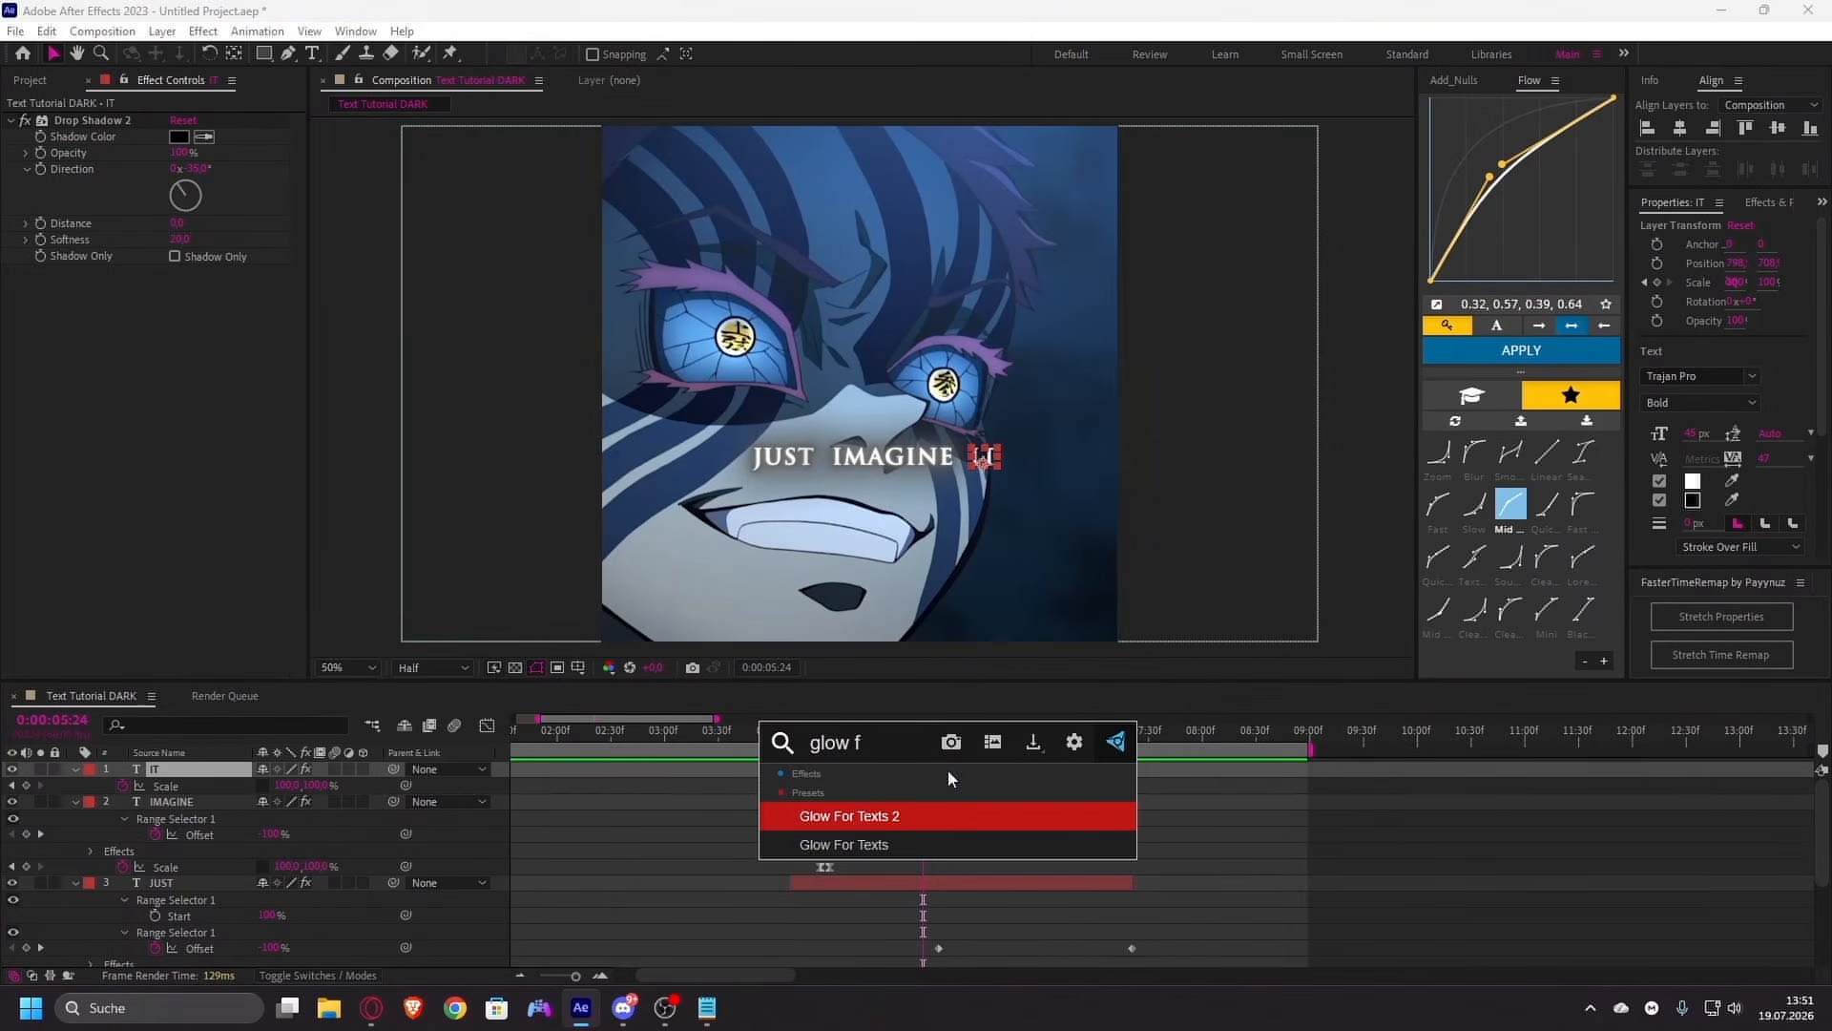
pyautogui.press('Return')
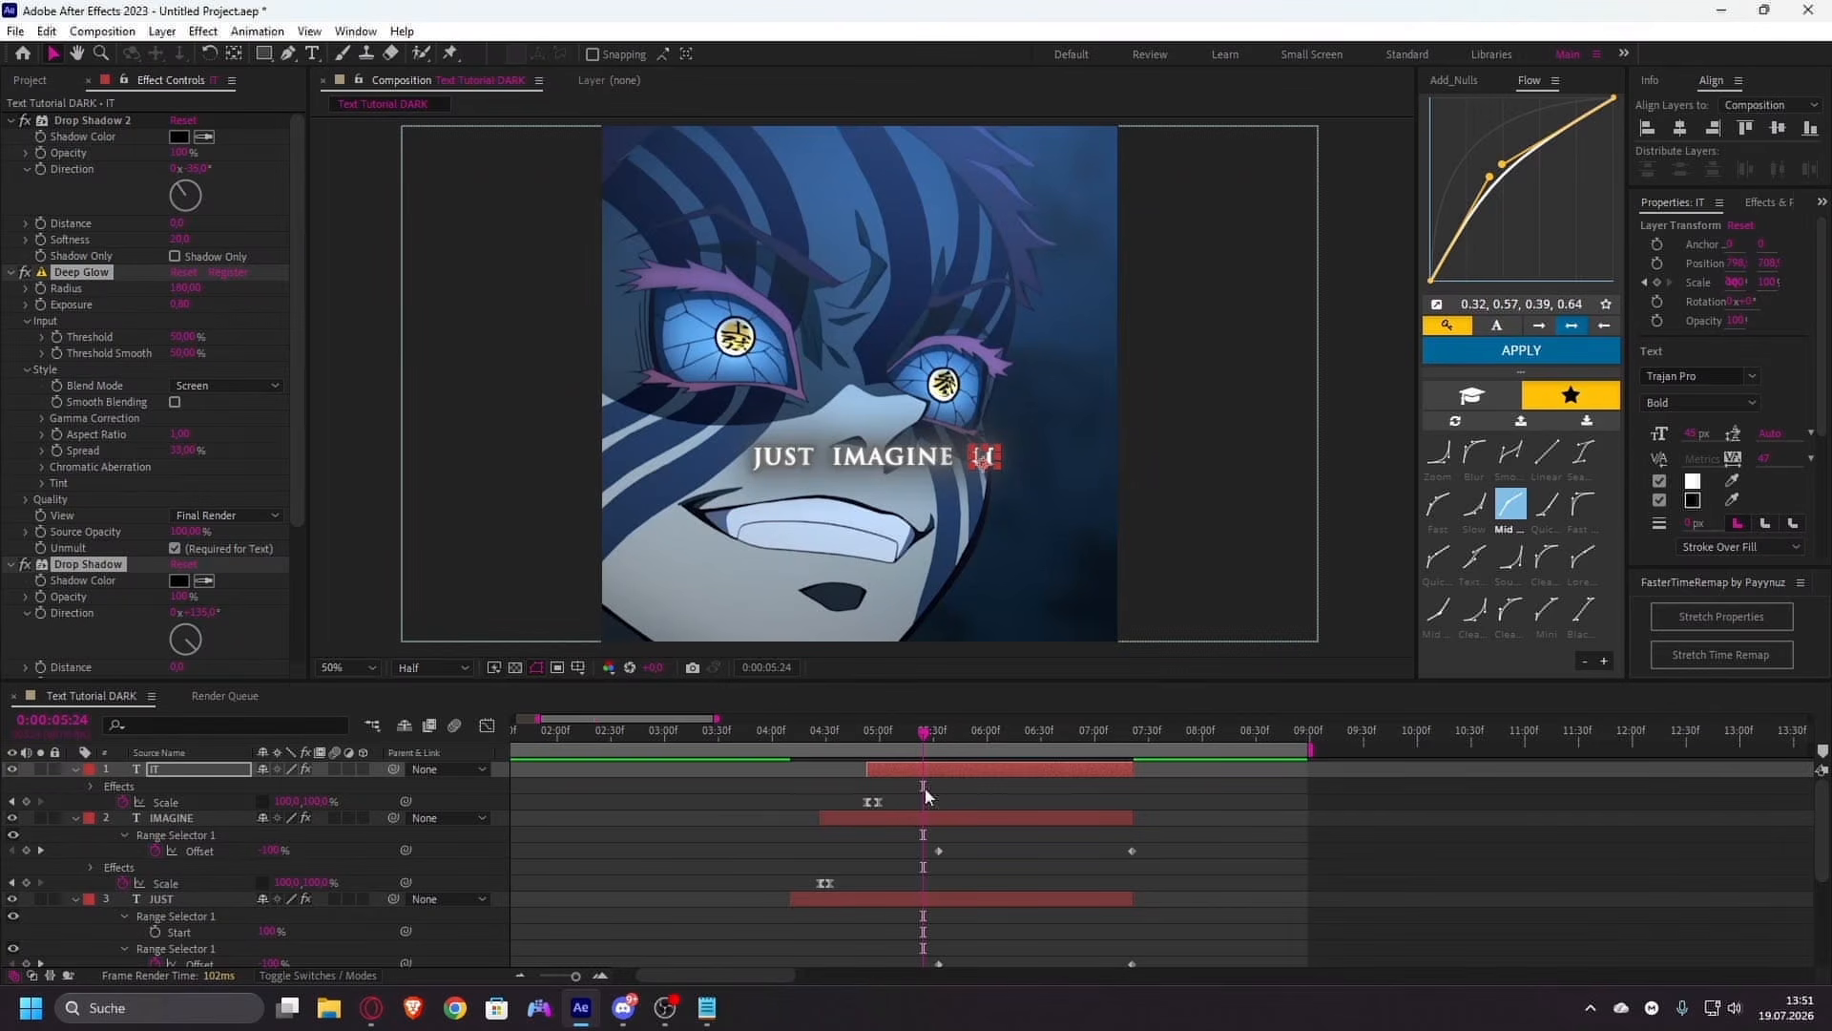
pyautogui.click(873, 789)
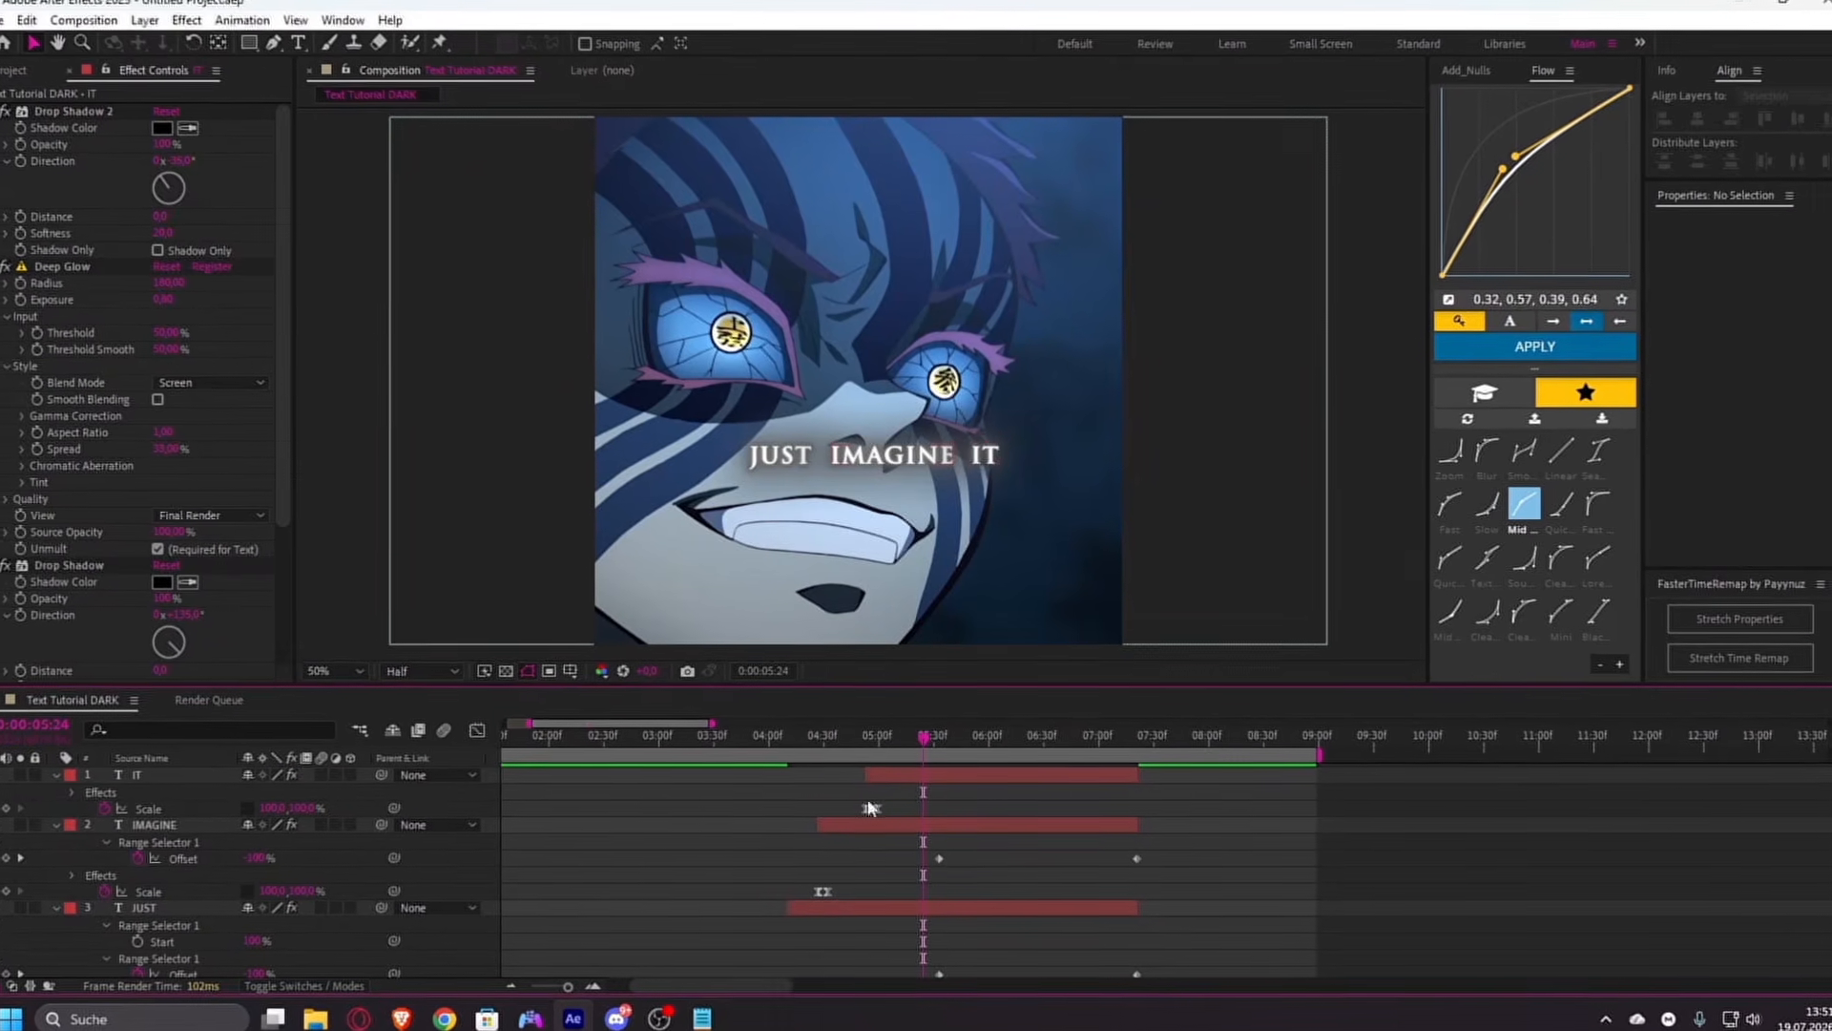
pyautogui.press('space')
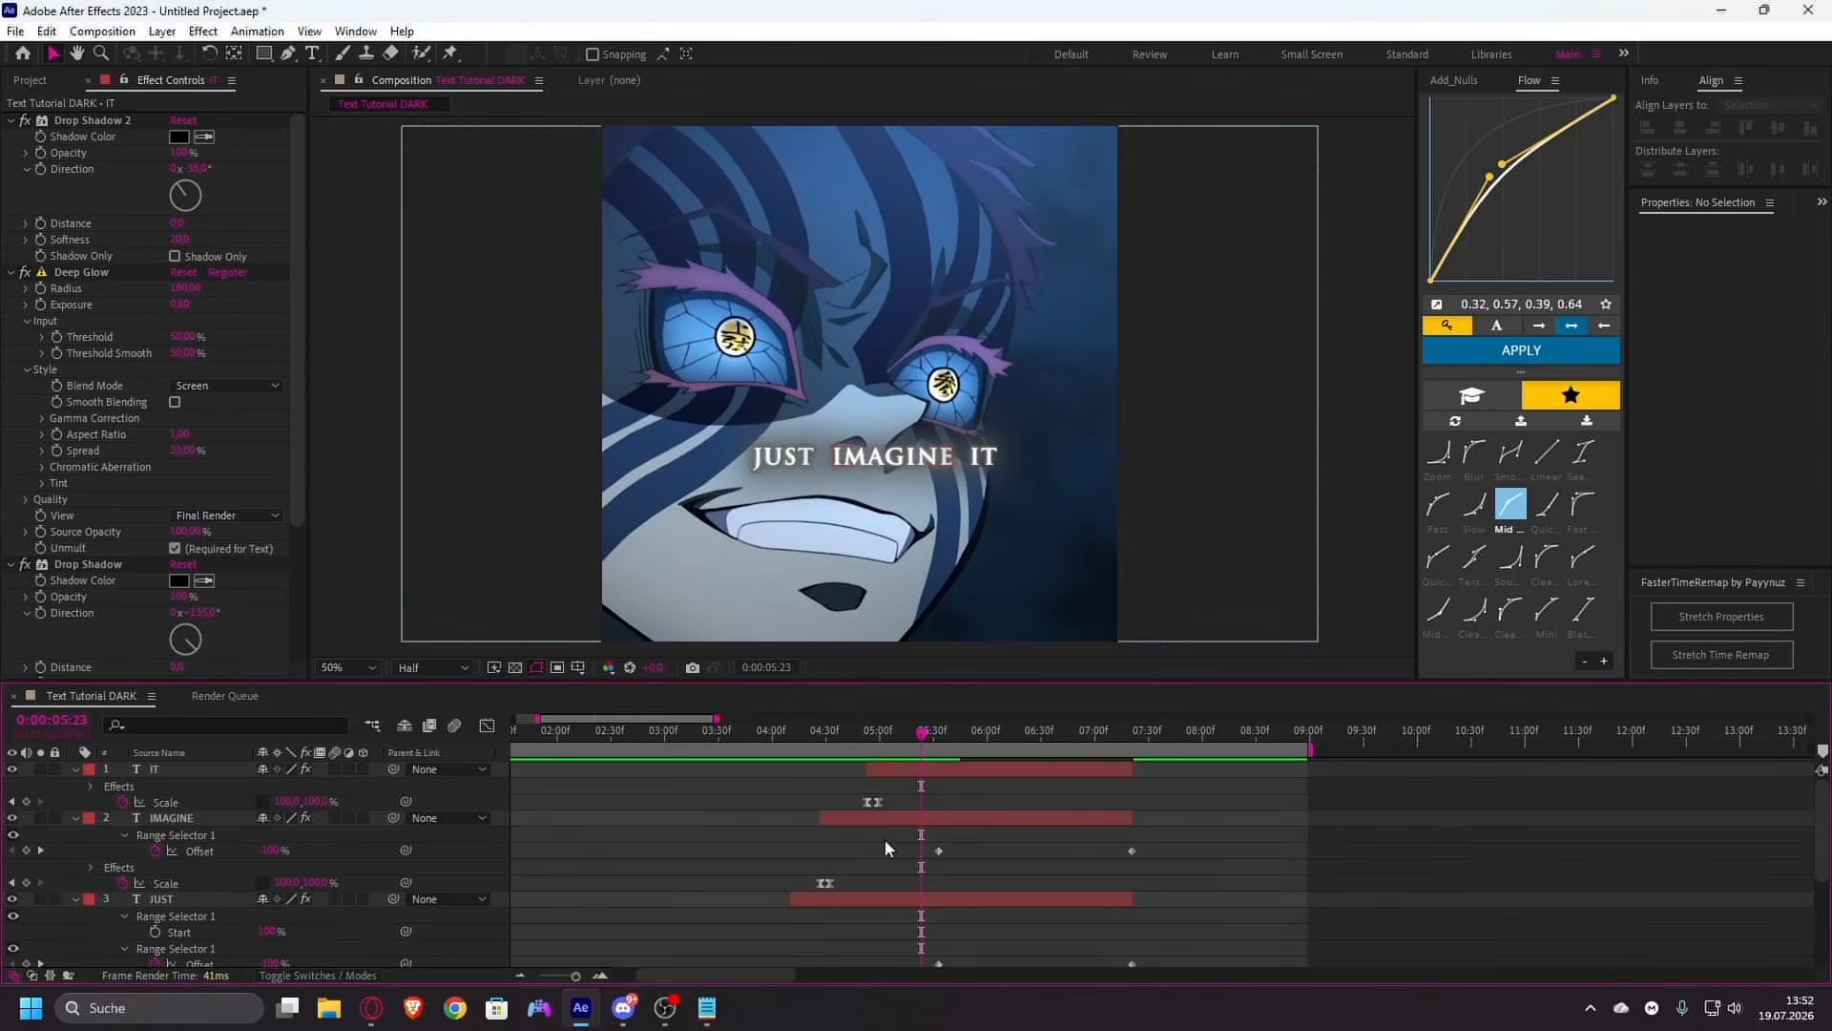
# - At the start of "IMAGINE", 0:00:04:27, set its horizontal Scale to 100% and stretch it vertically to about 542%
pyautogui.click(859, 841)
pyautogui.press('i')
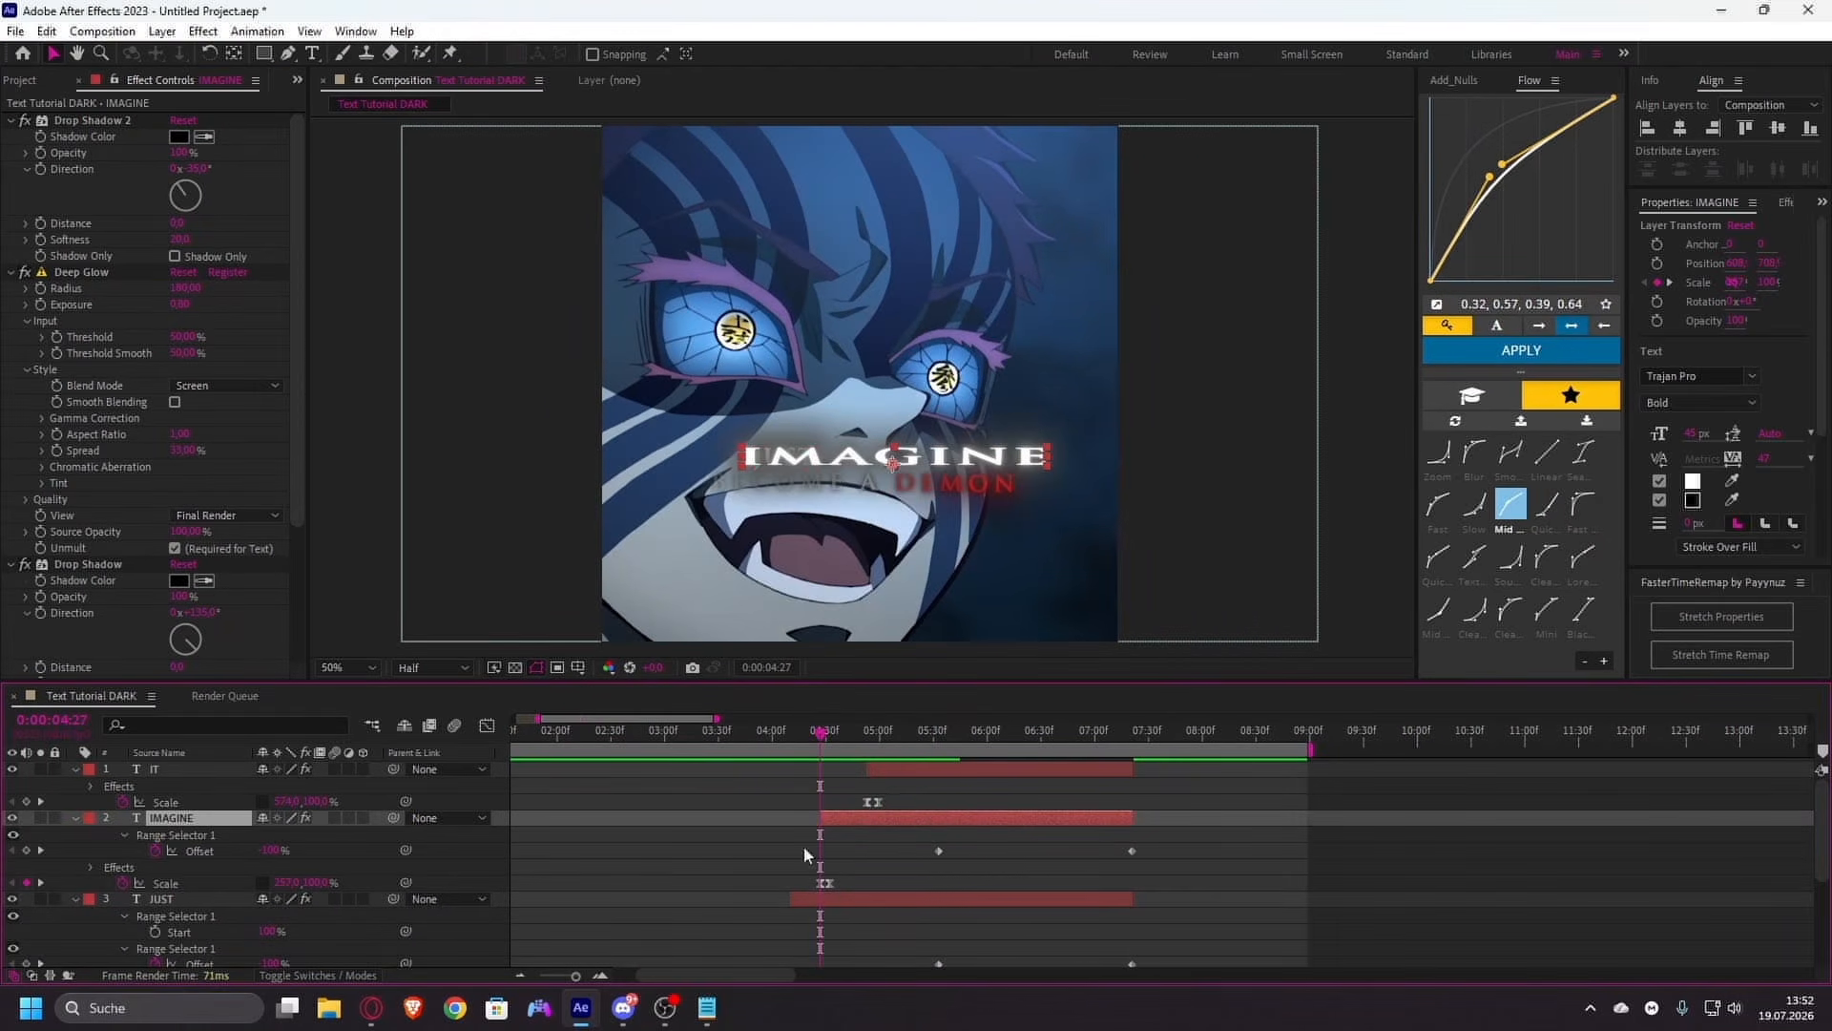
pyautogui.click(283, 884)
pyautogui.write('100')
pyautogui.press('Return')
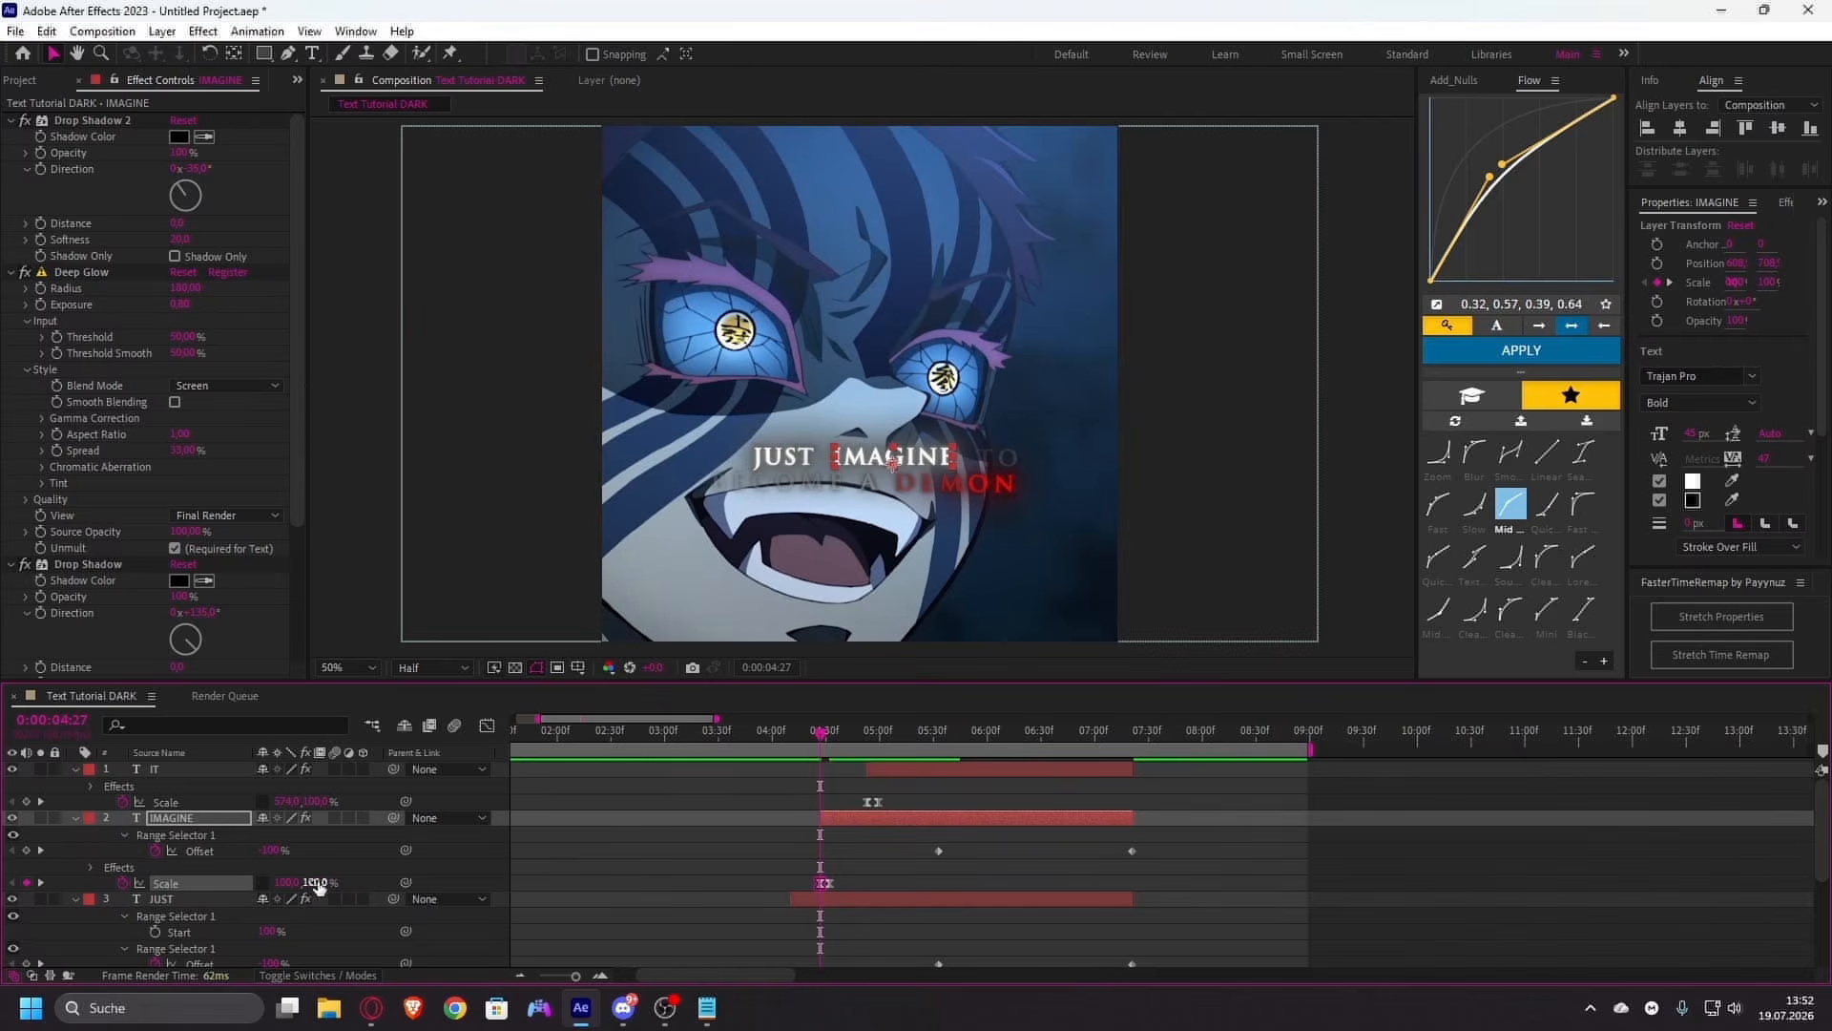
pyautogui.moveTo(321, 881); pyautogui.dragTo(675, 843)
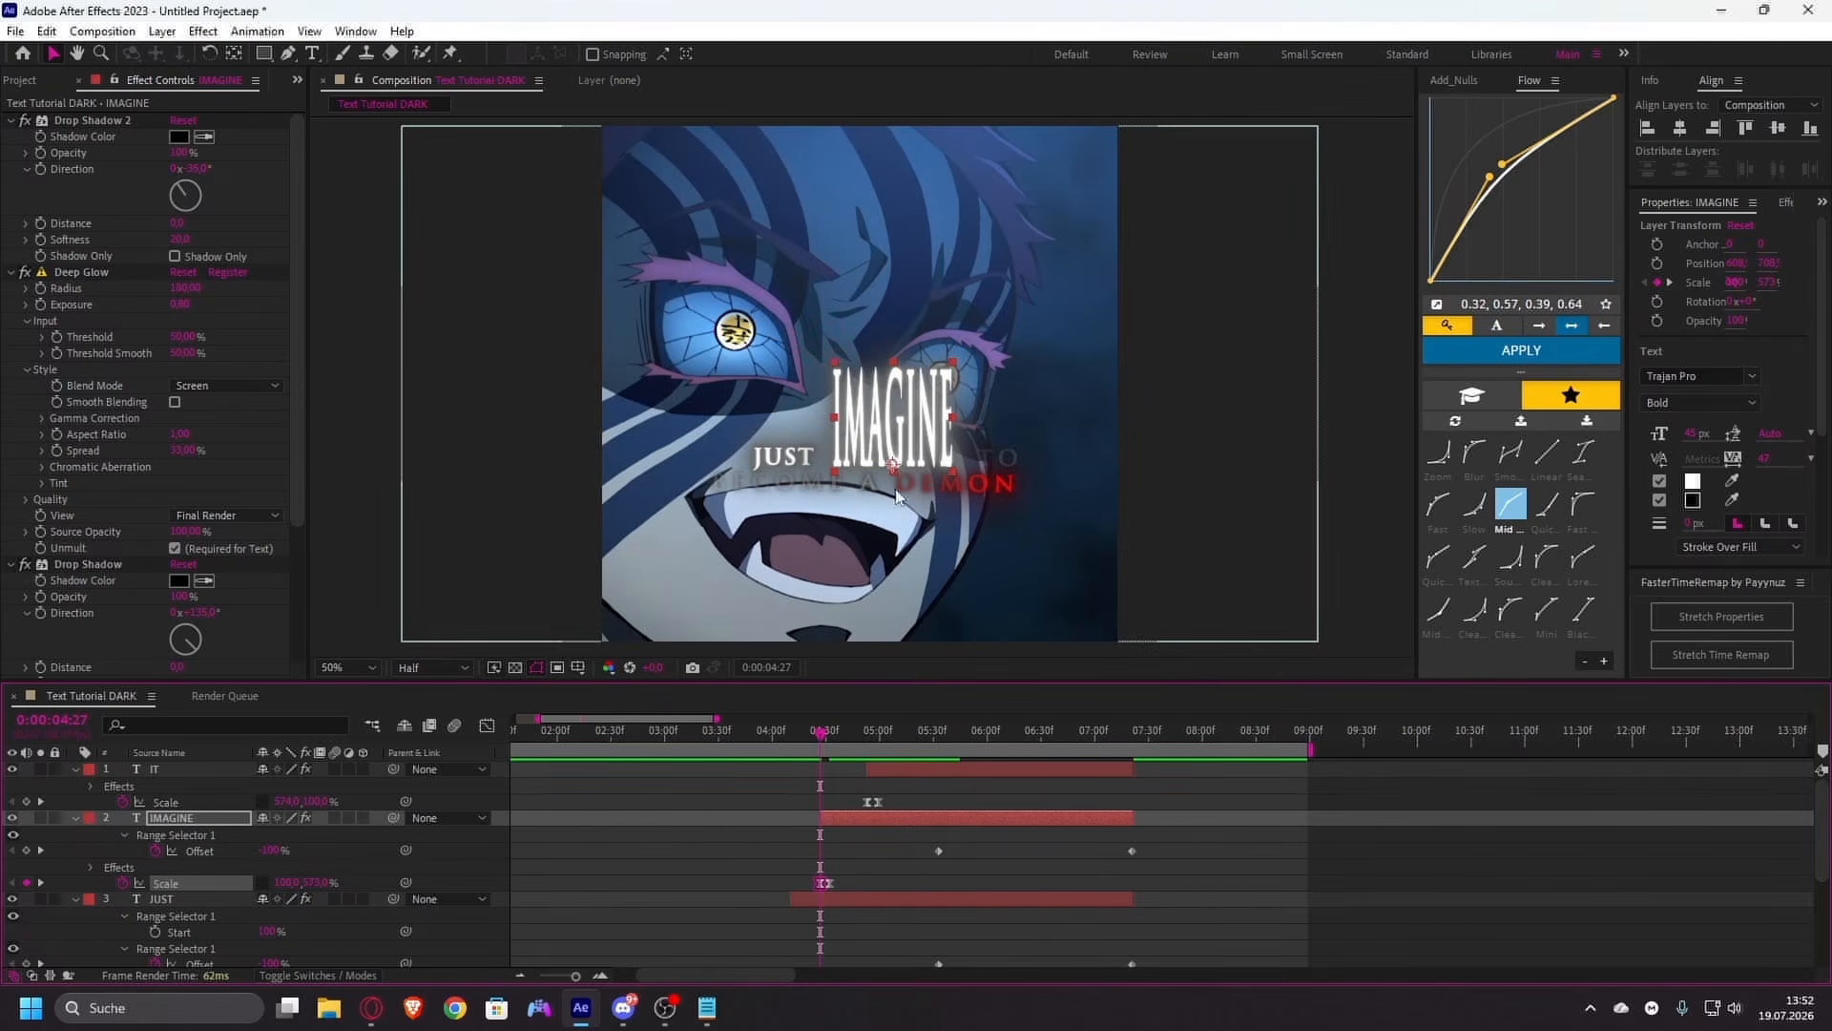
pyautogui.moveTo(824, 555); pyautogui.dragTo(794, 573)
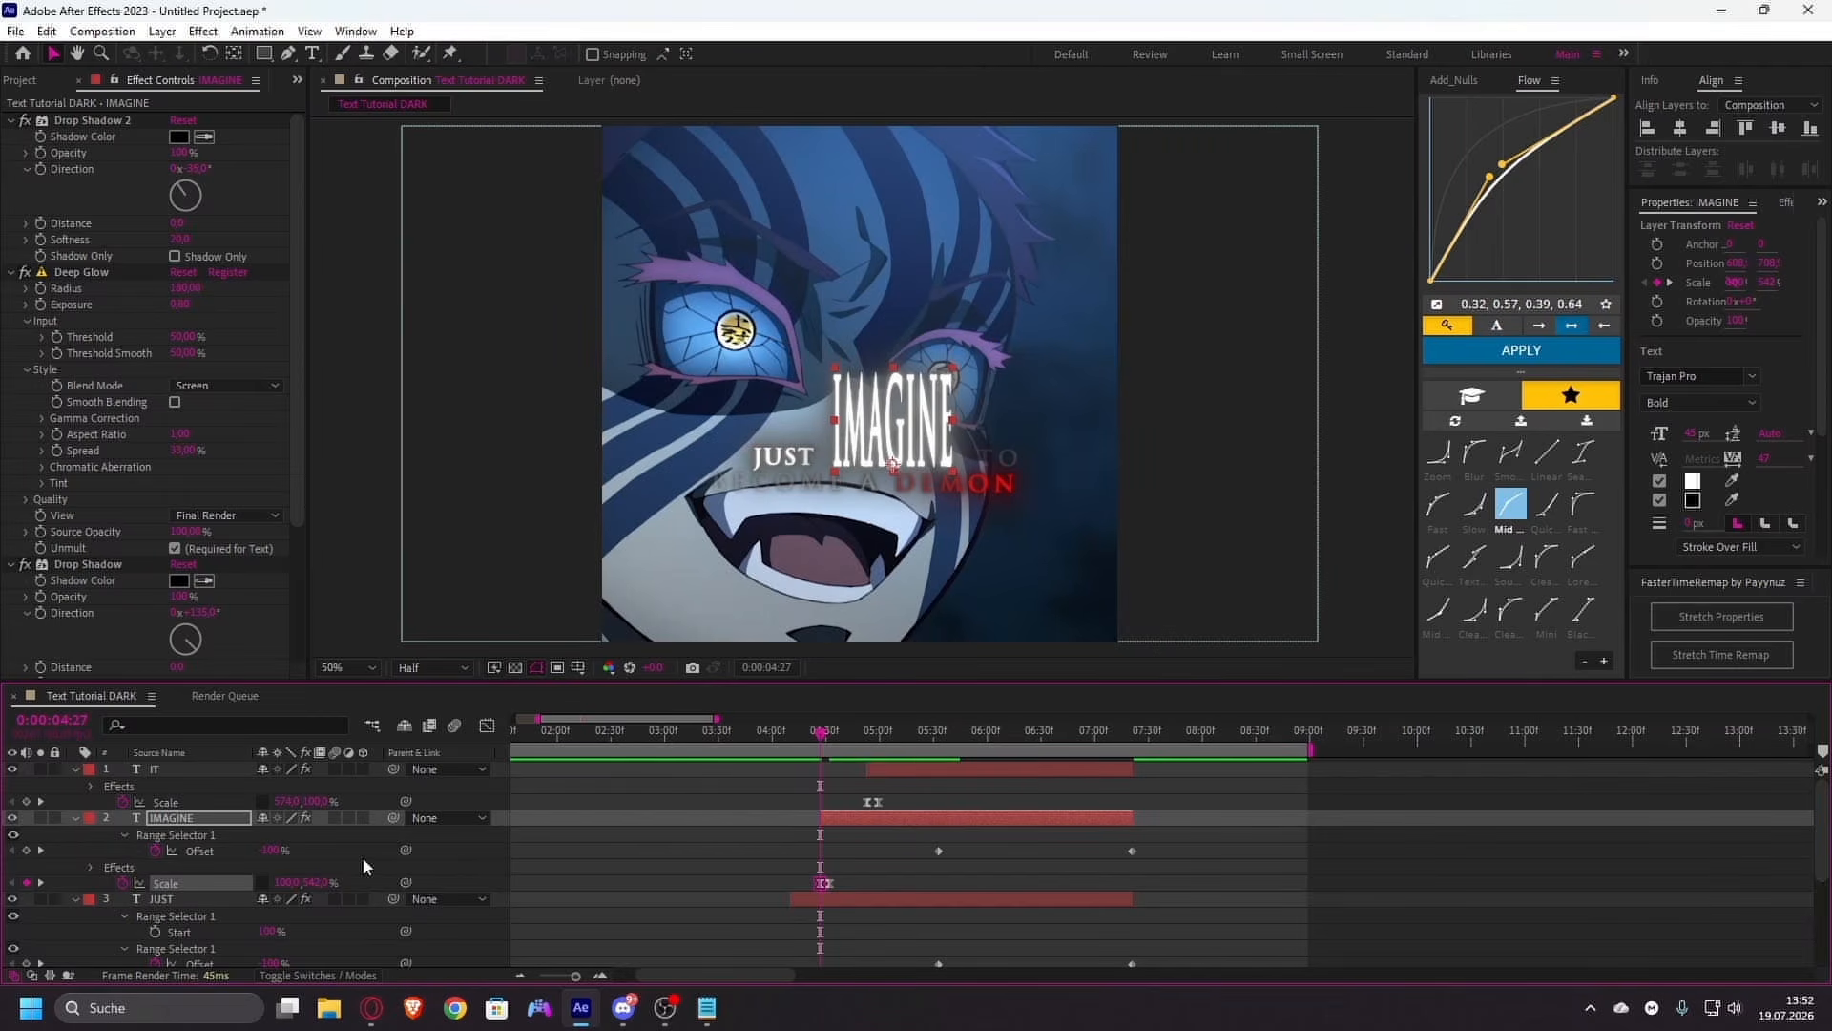
# - Center the anchor point of "IMAGINE" vertically on the word and raise its Position at 0:00:04:40 to line up with "JUST"
pyautogui.press('a')
pyautogui.moveTo(263, 834); pyautogui.dragTo(287, 805)
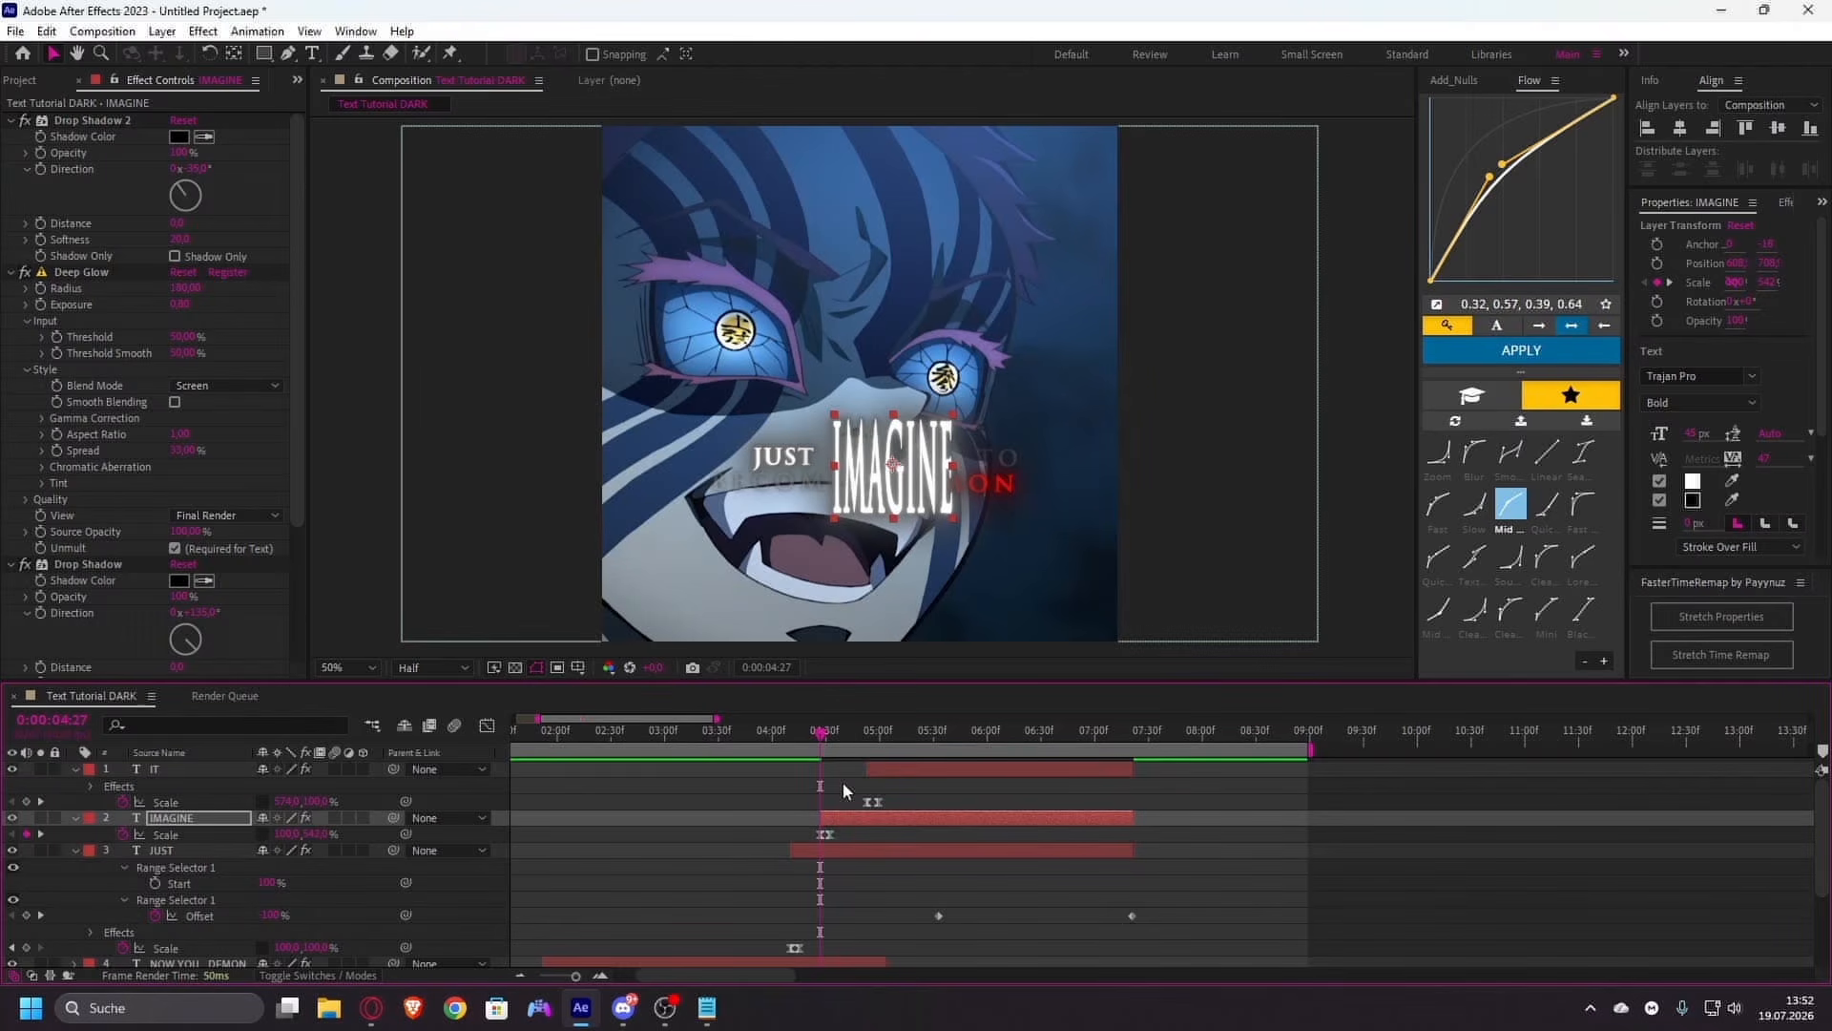
pyautogui.moveTo(838, 735); pyautogui.dragTo(845, 735)
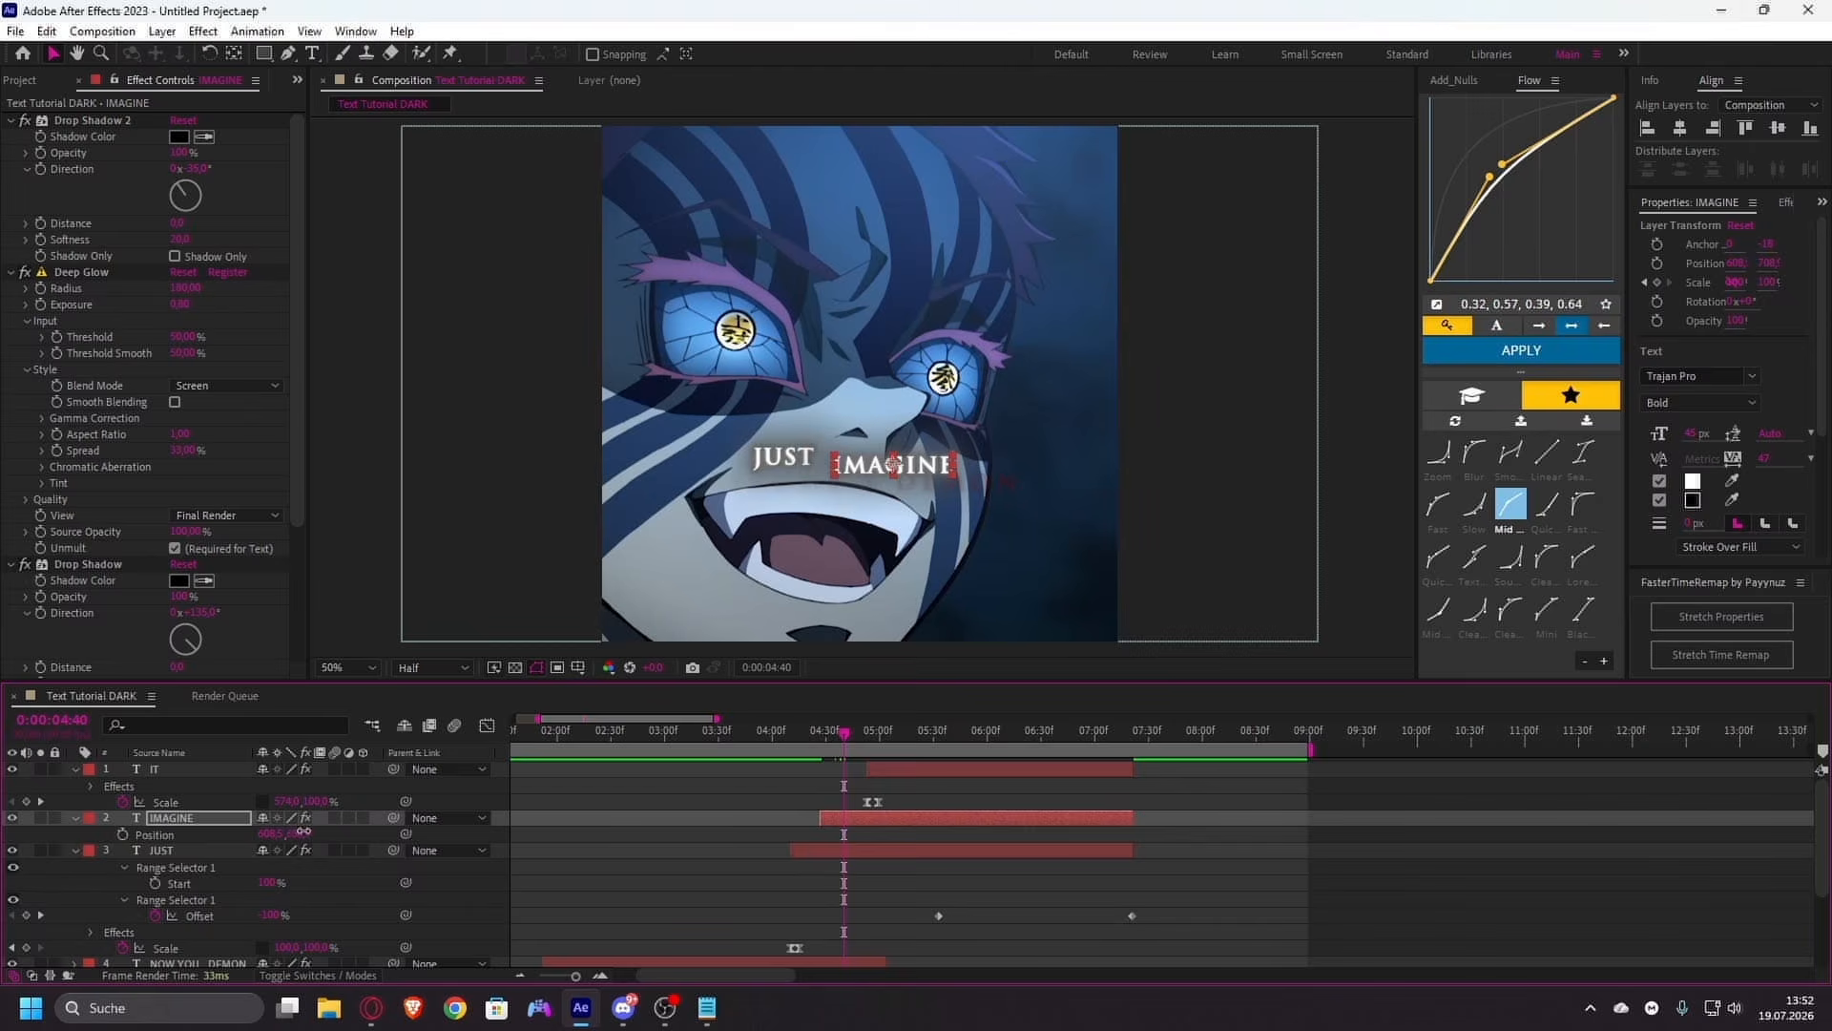
pyautogui.moveTo(302, 831); pyautogui.dragTo(261, 835)
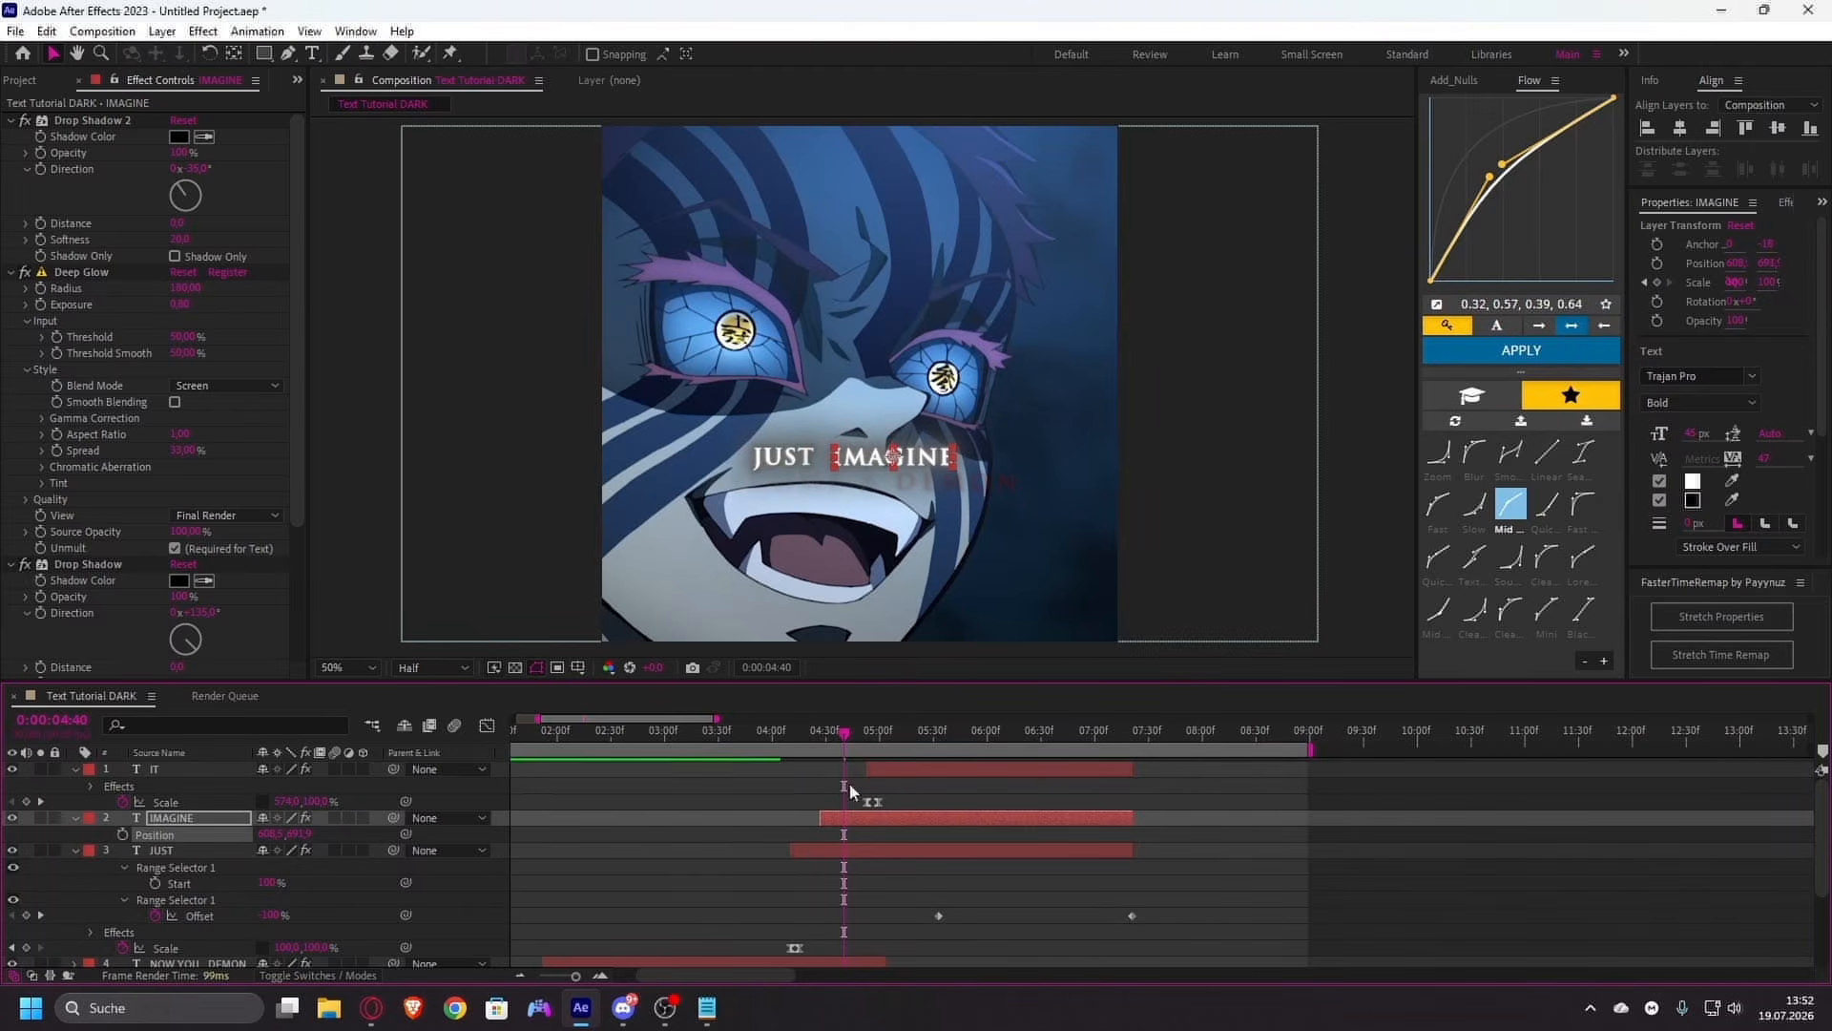
# - Increase the vertical Scale of "IMAGINE" at its start to about 607% and show its keyframed properties
pyautogui.moveTo(876, 740)
pyautogui.mouseDown()
pyautogui.moveTo(937, 741)
pyautogui.moveTo(872, 754)
pyautogui.mouseUp()
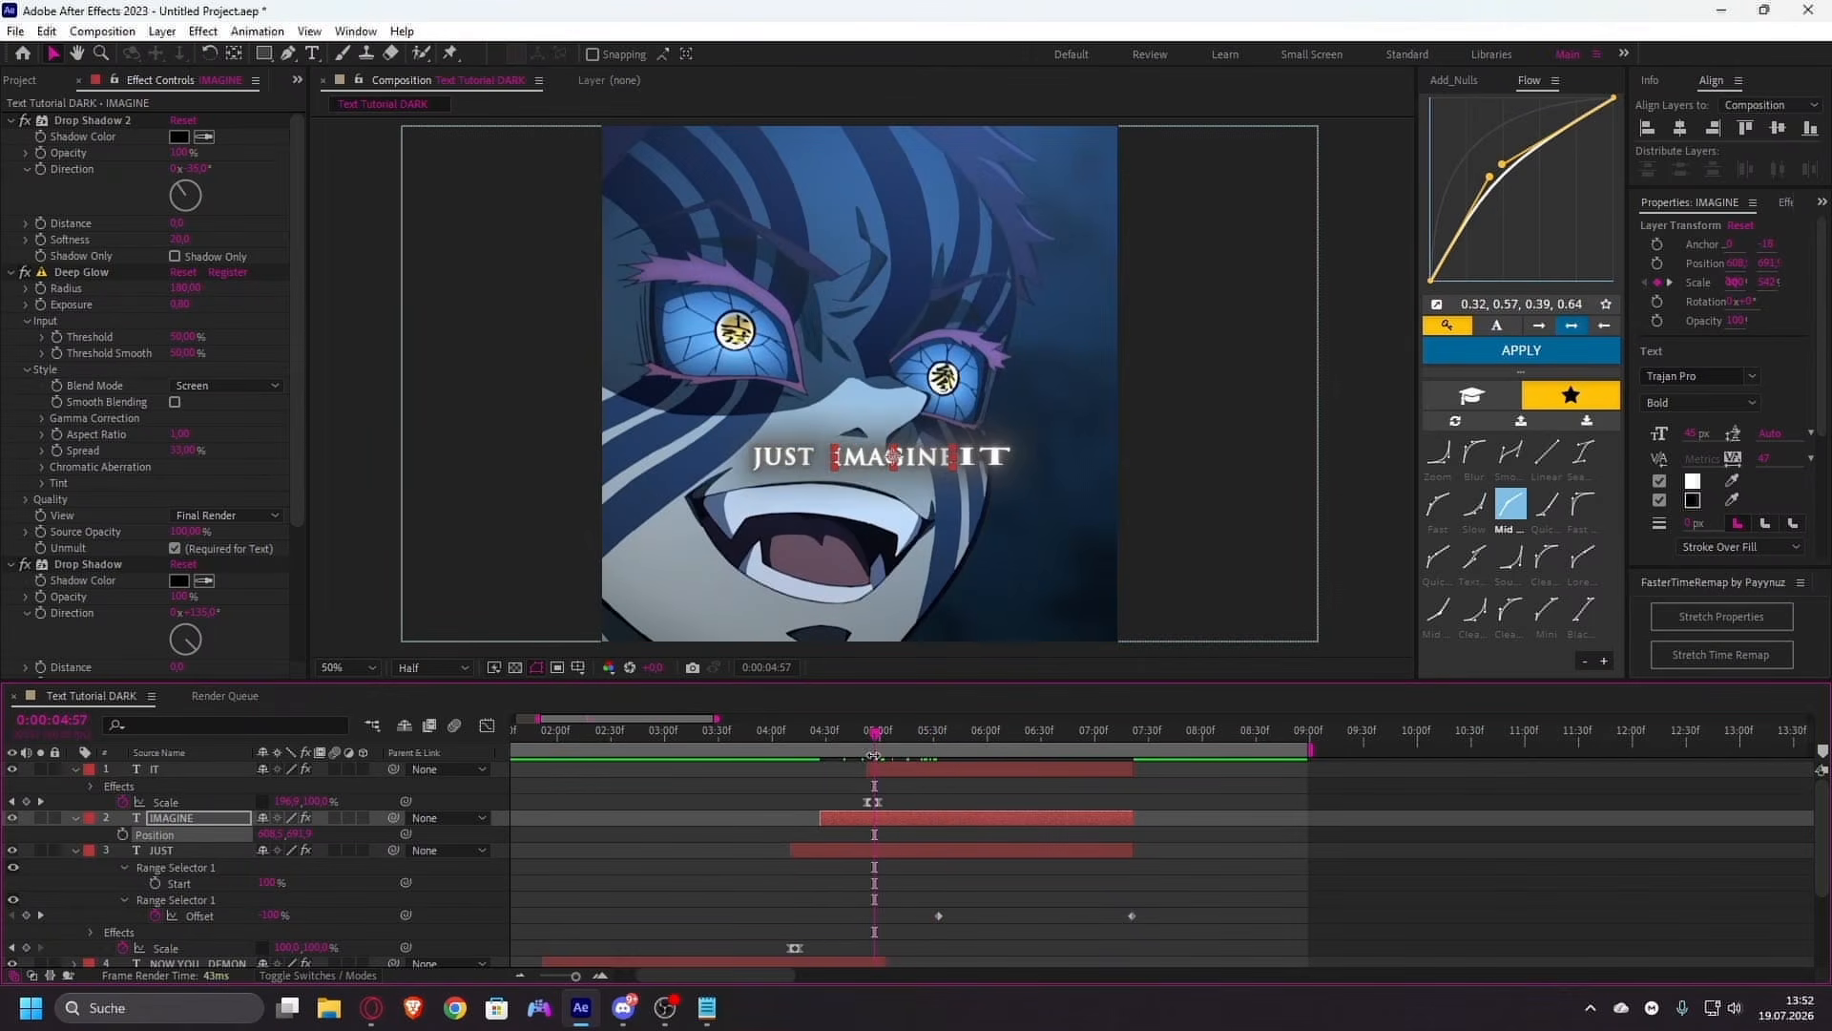
pyautogui.press('i')
pyautogui.press('s')
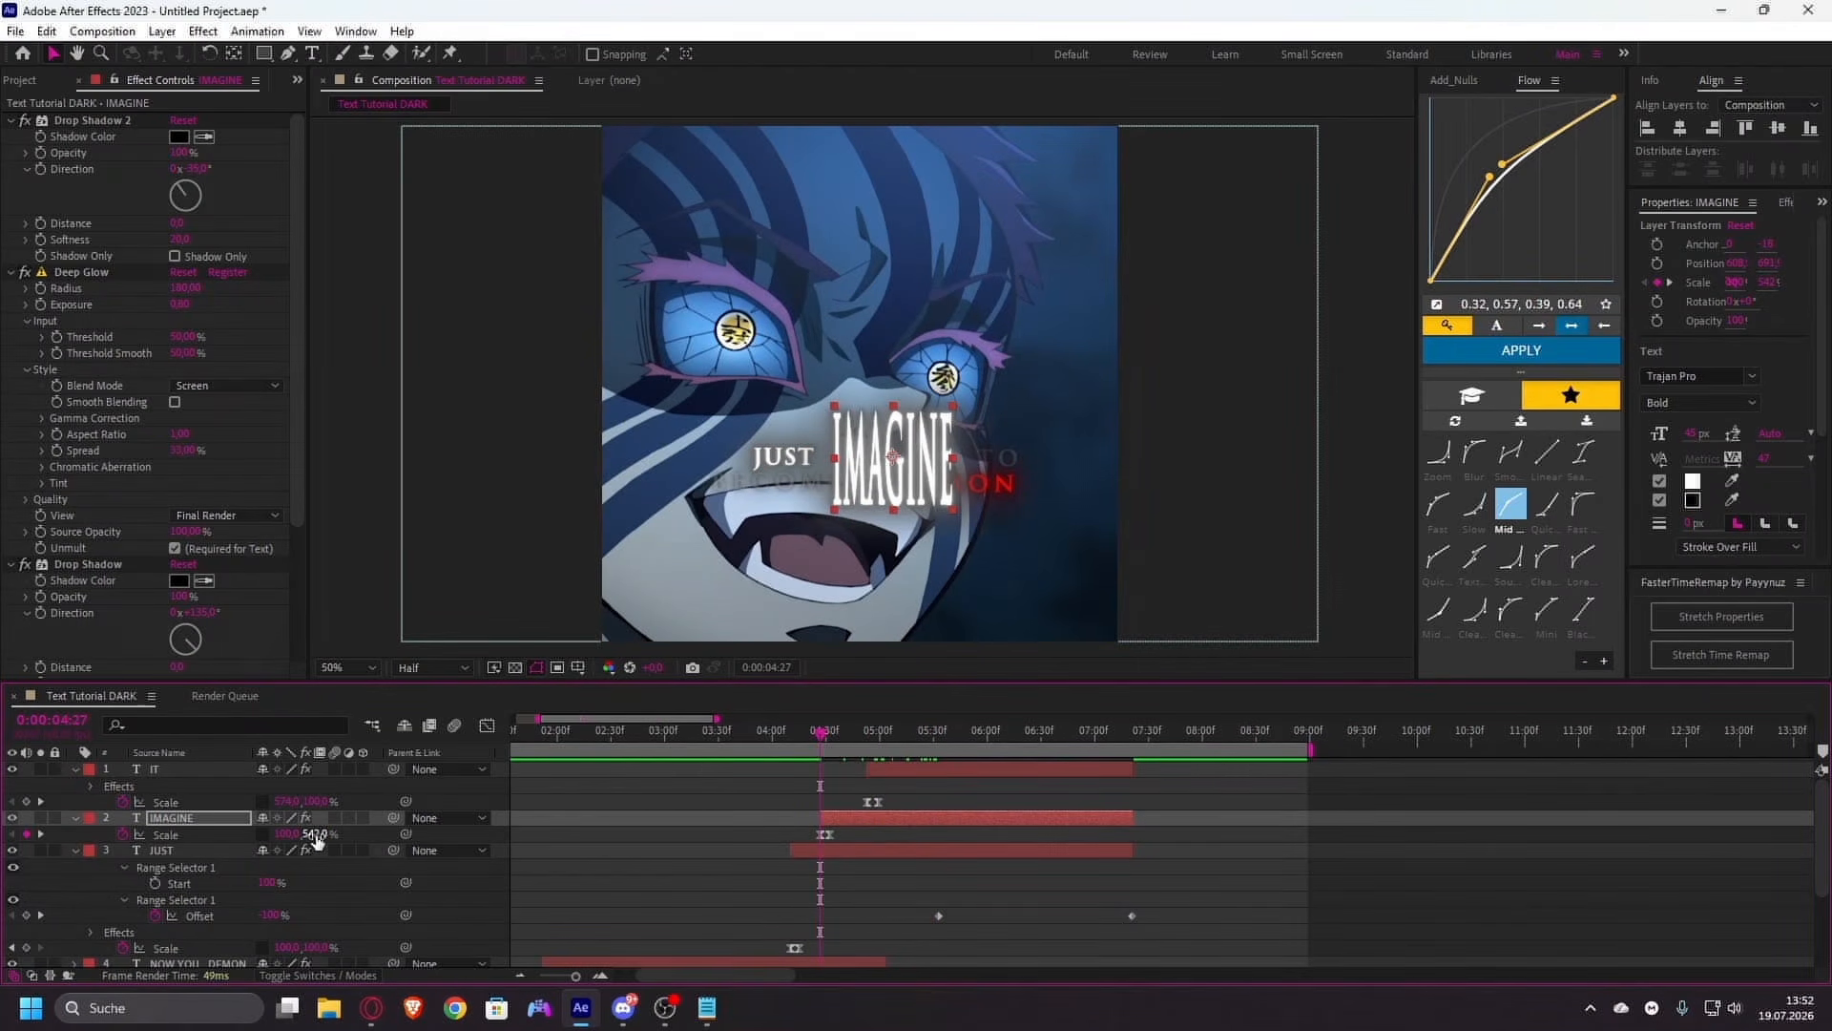
pyautogui.moveTo(326, 832); pyautogui.dragTo(401, 834)
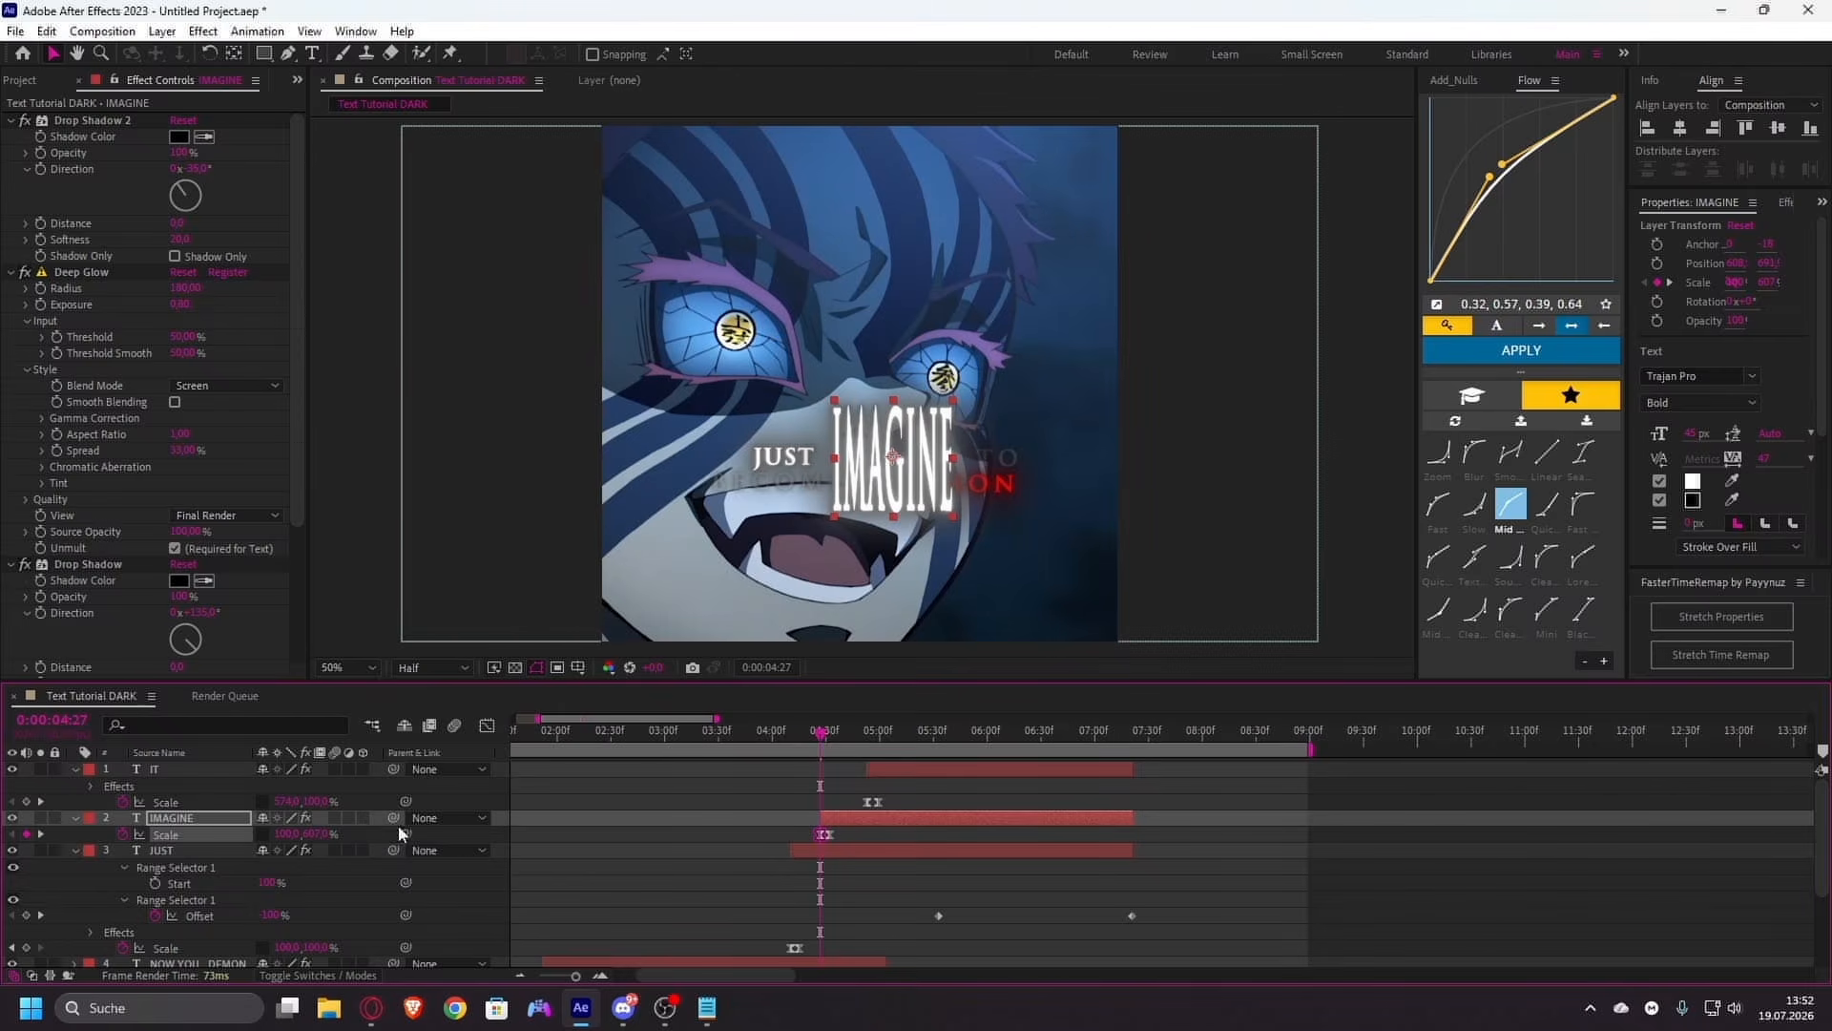
pyautogui.press('u')
# - Deselect the layers and preview the captions from 0:00:02:07 through the "JUST IMAGINE IT" animation
pyautogui.click(798, 782)
pyautogui.moveTo(804, 747); pyautogui.dragTo(572, 740)
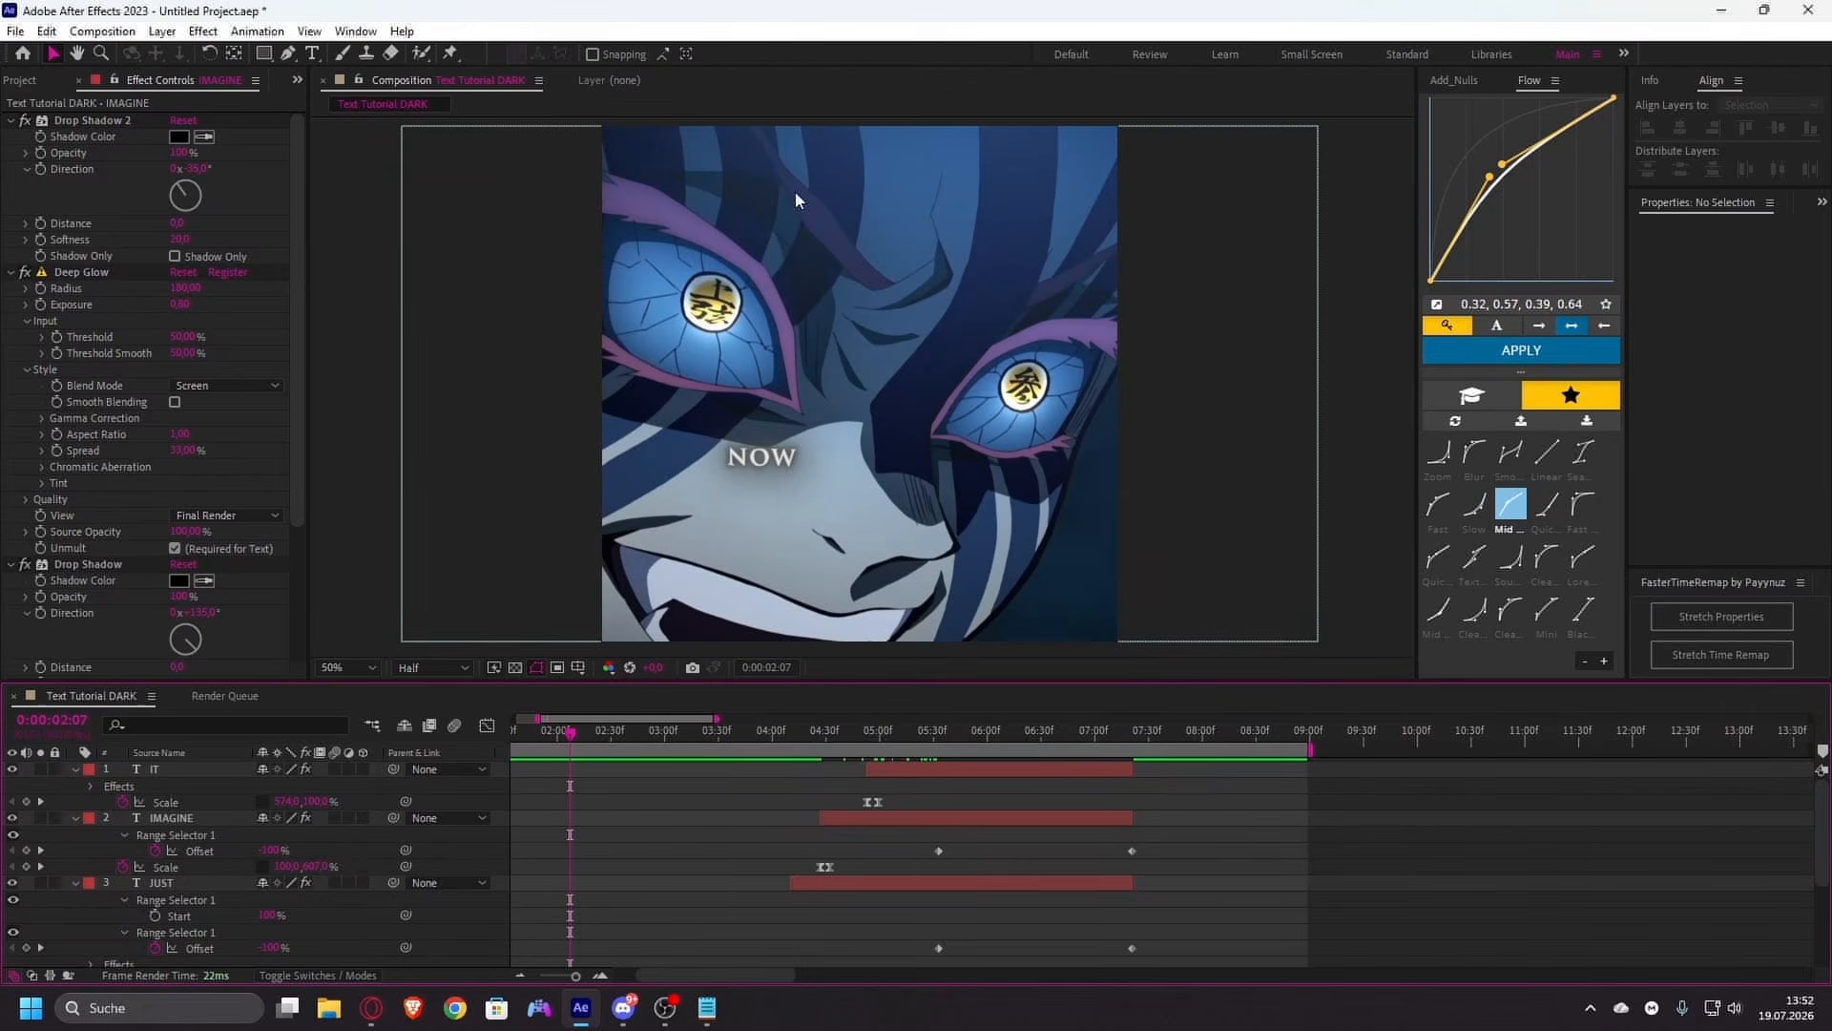
pyautogui.press('space')
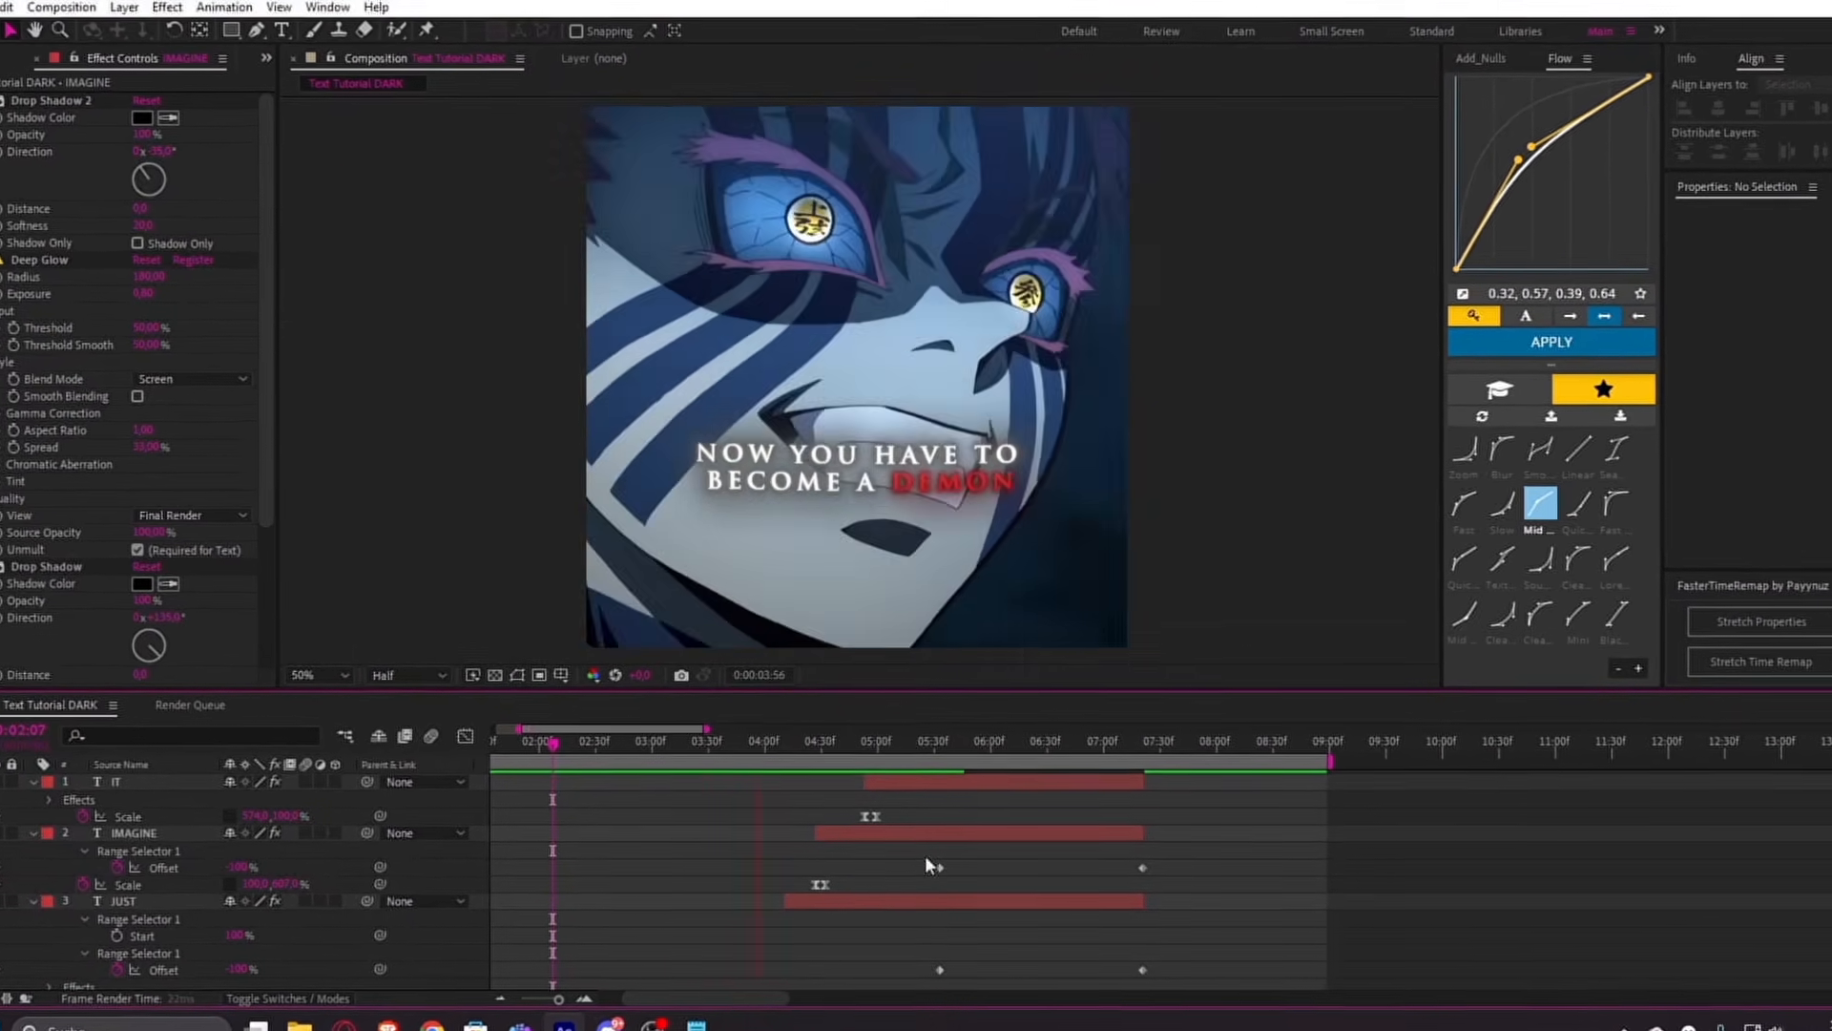
pyautogui.click(780, 746)
pyautogui.press('space')
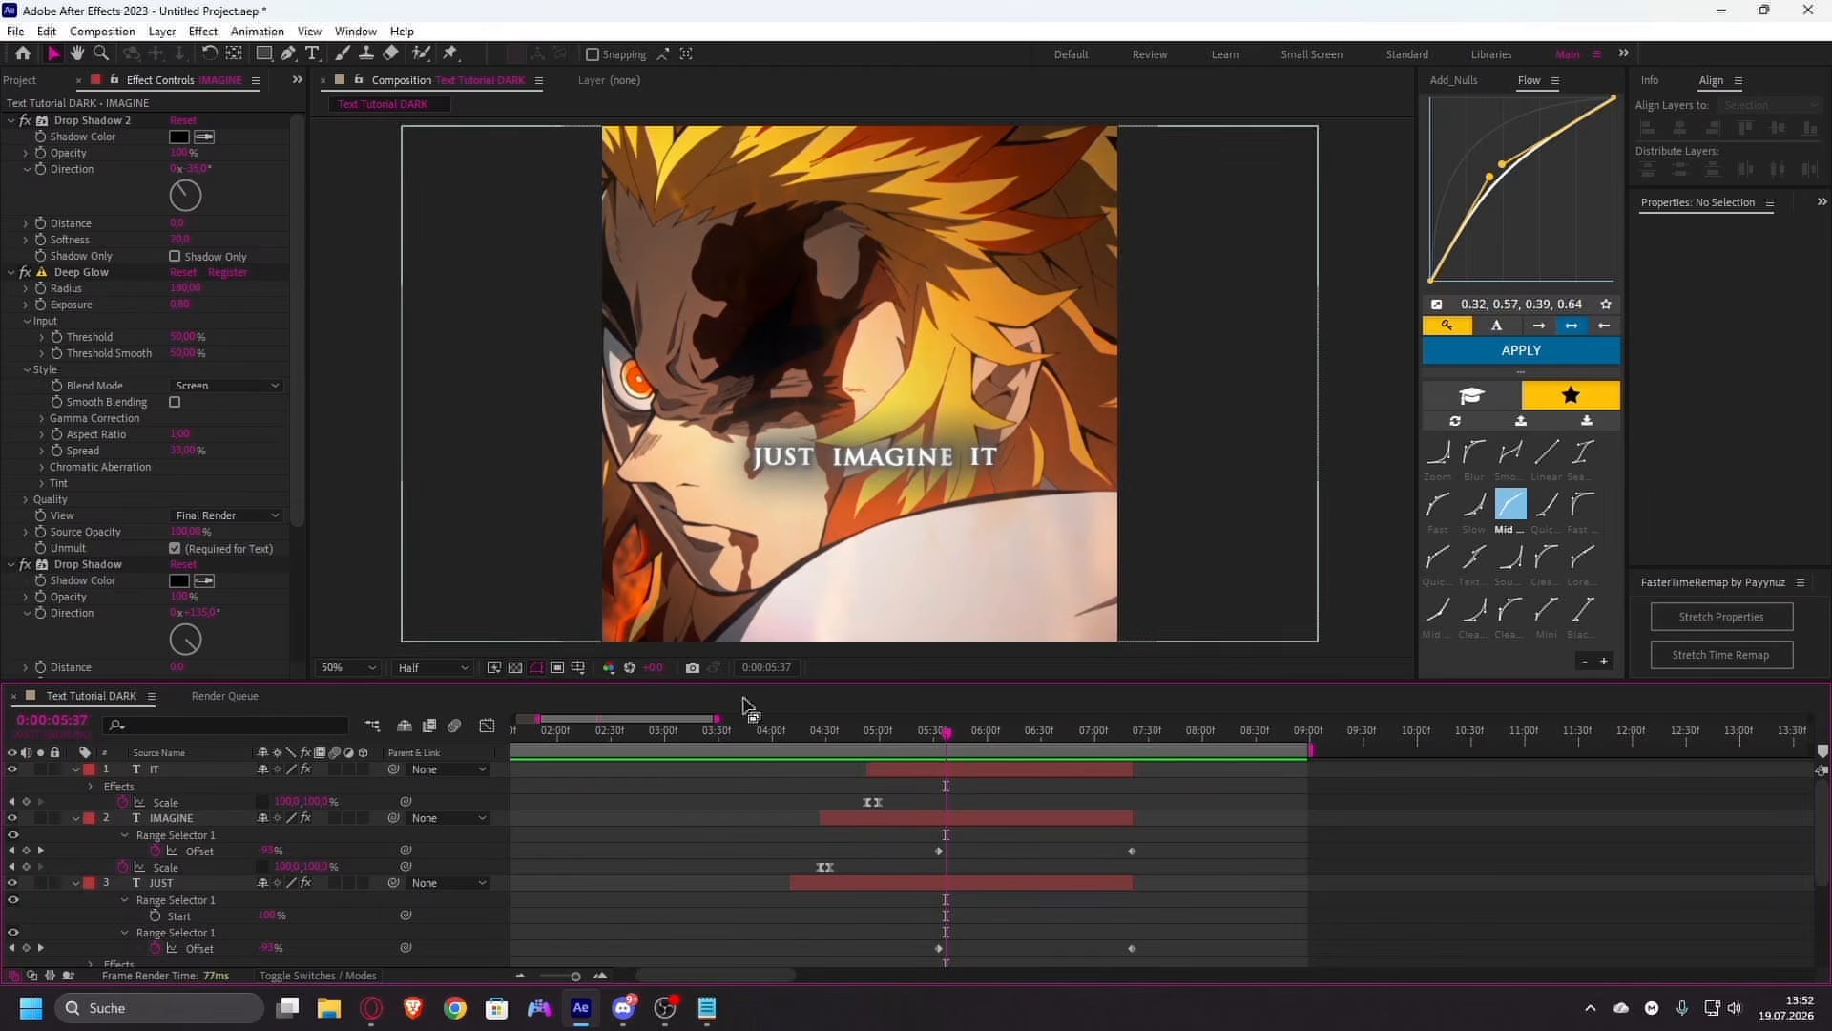
# - Enable motion blur on the "IT", "IMAGINE" and "JUST" layers and preview the blurred word animation
pyautogui.moveTo(855, 729); pyautogui.dragTo(791, 763)
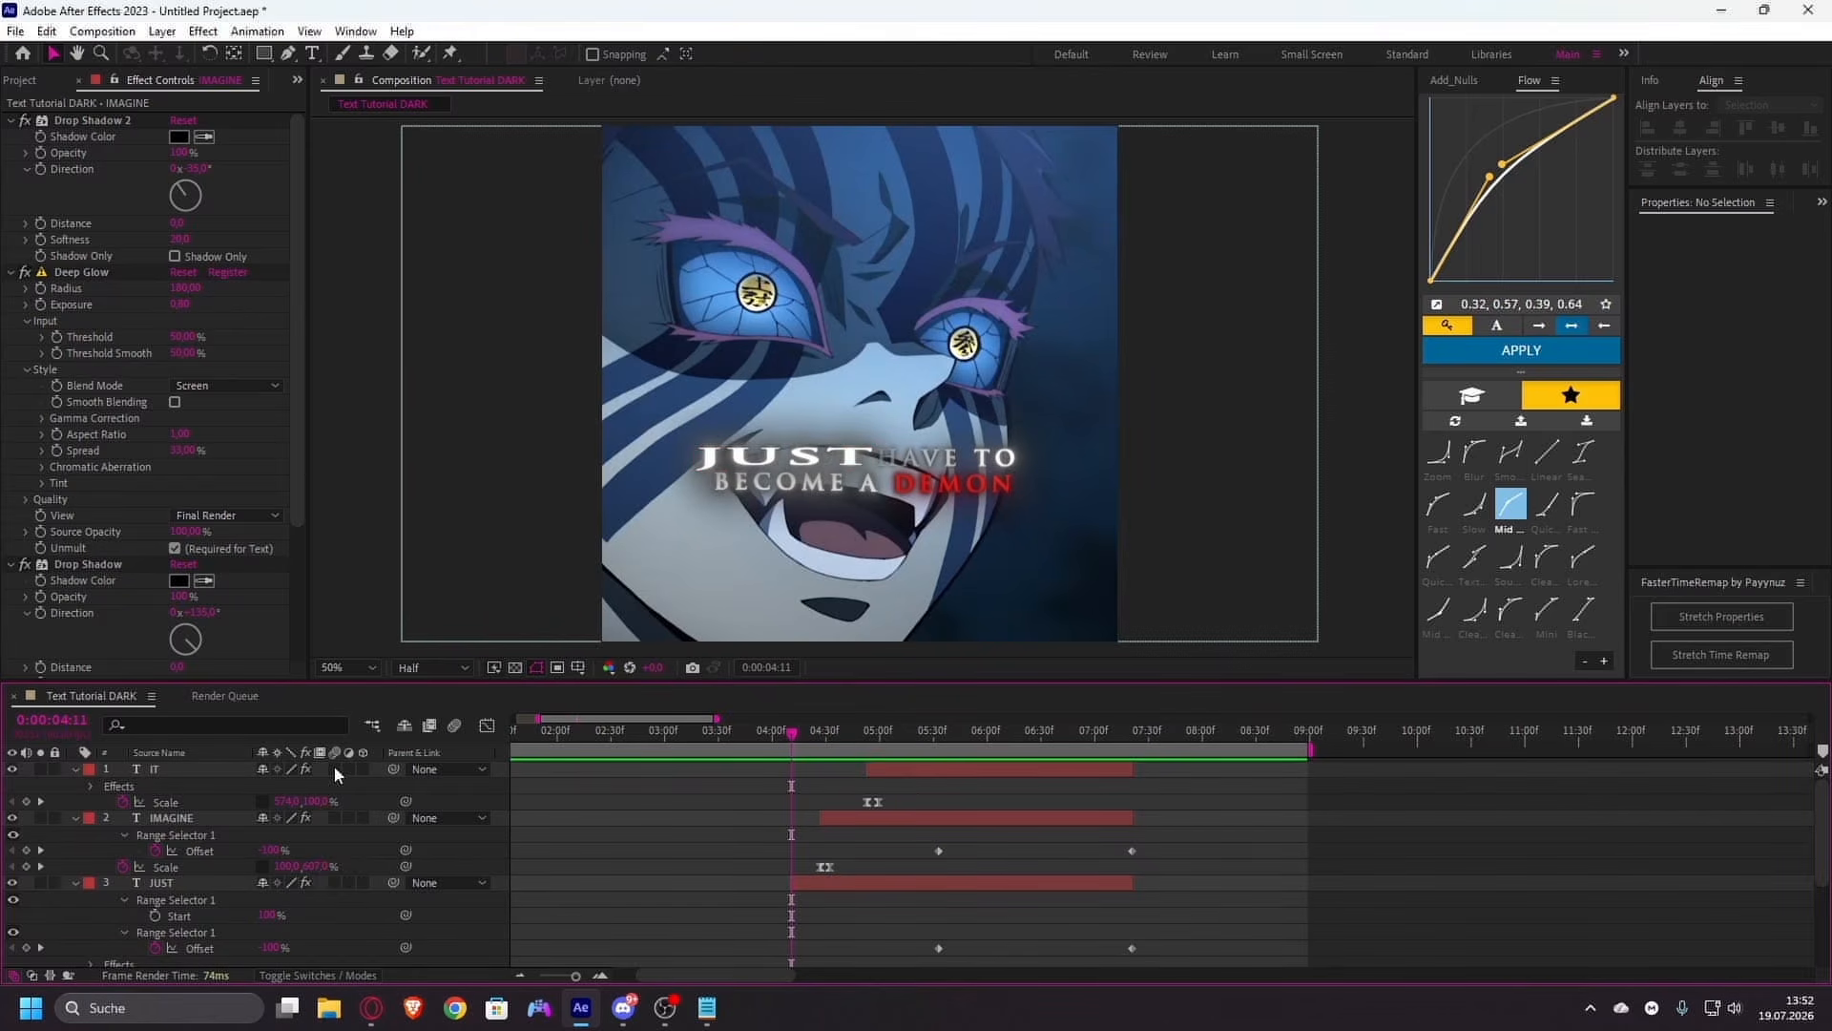
pyautogui.moveTo(334, 767); pyautogui.dragTo(340, 882)
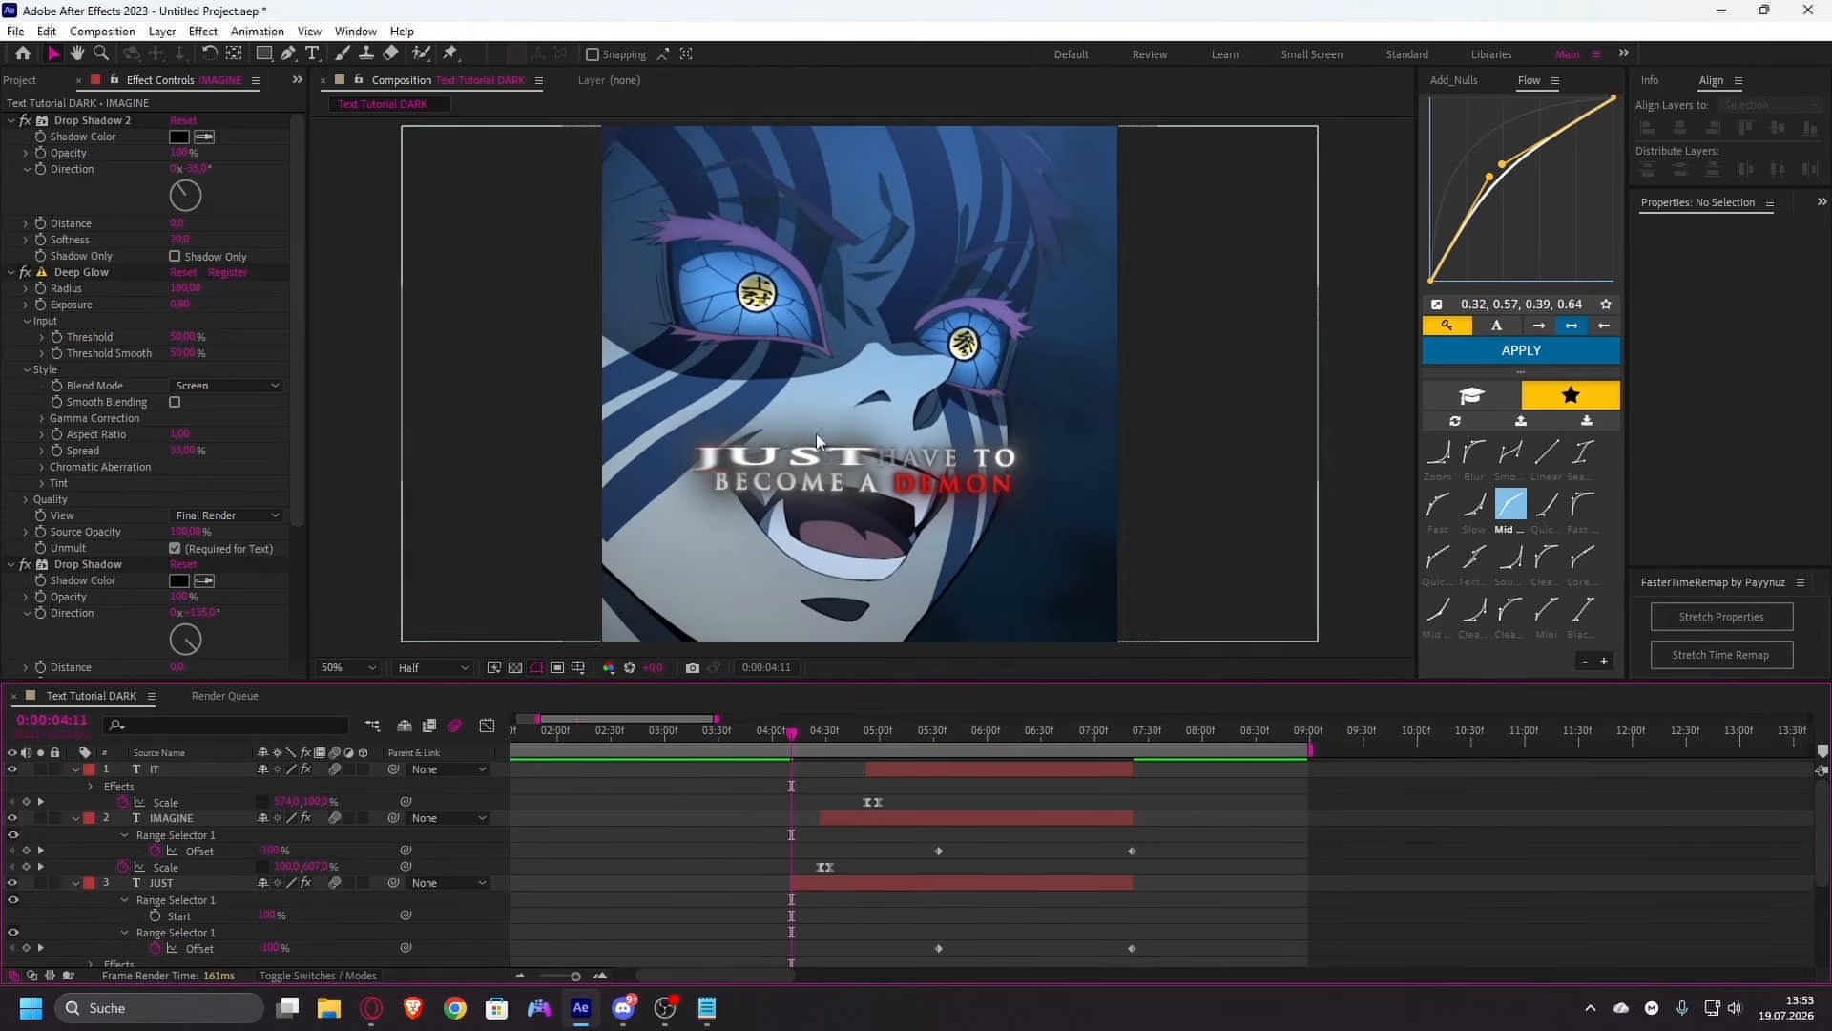
pyautogui.moveTo(764, 744); pyautogui.dragTo(632, 744)
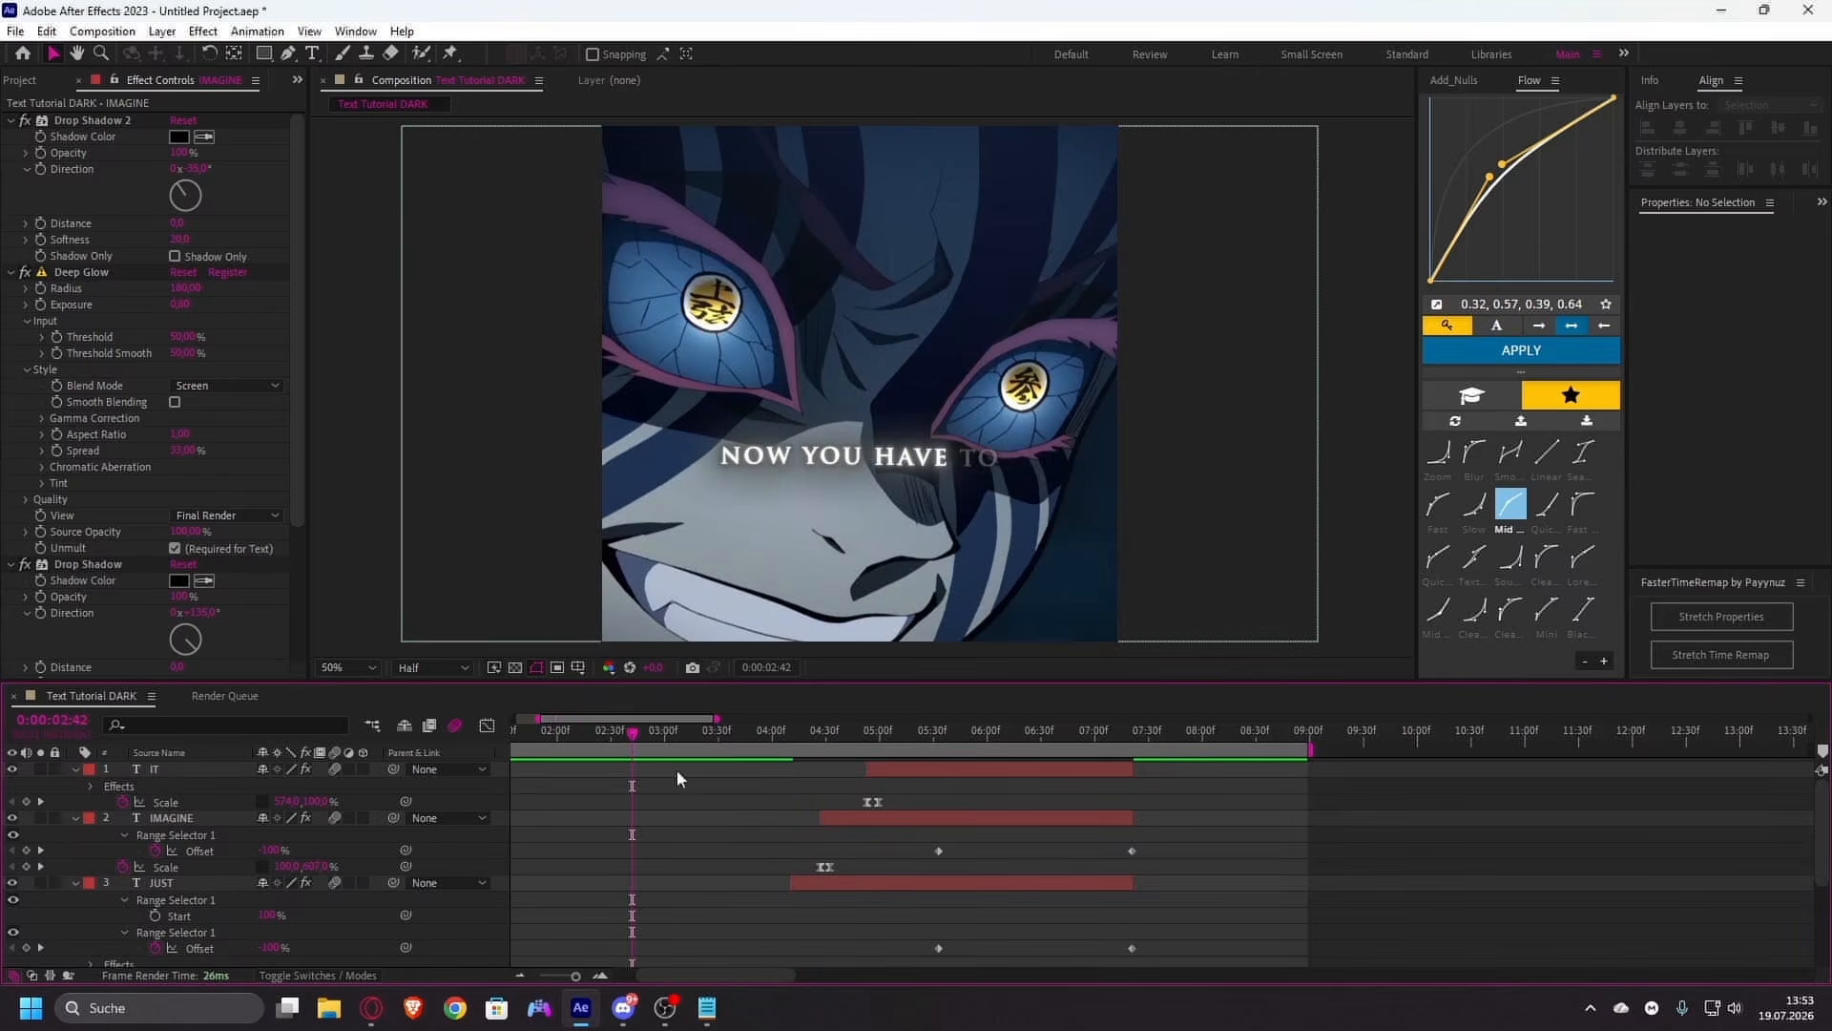
pyautogui.click(716, 742)
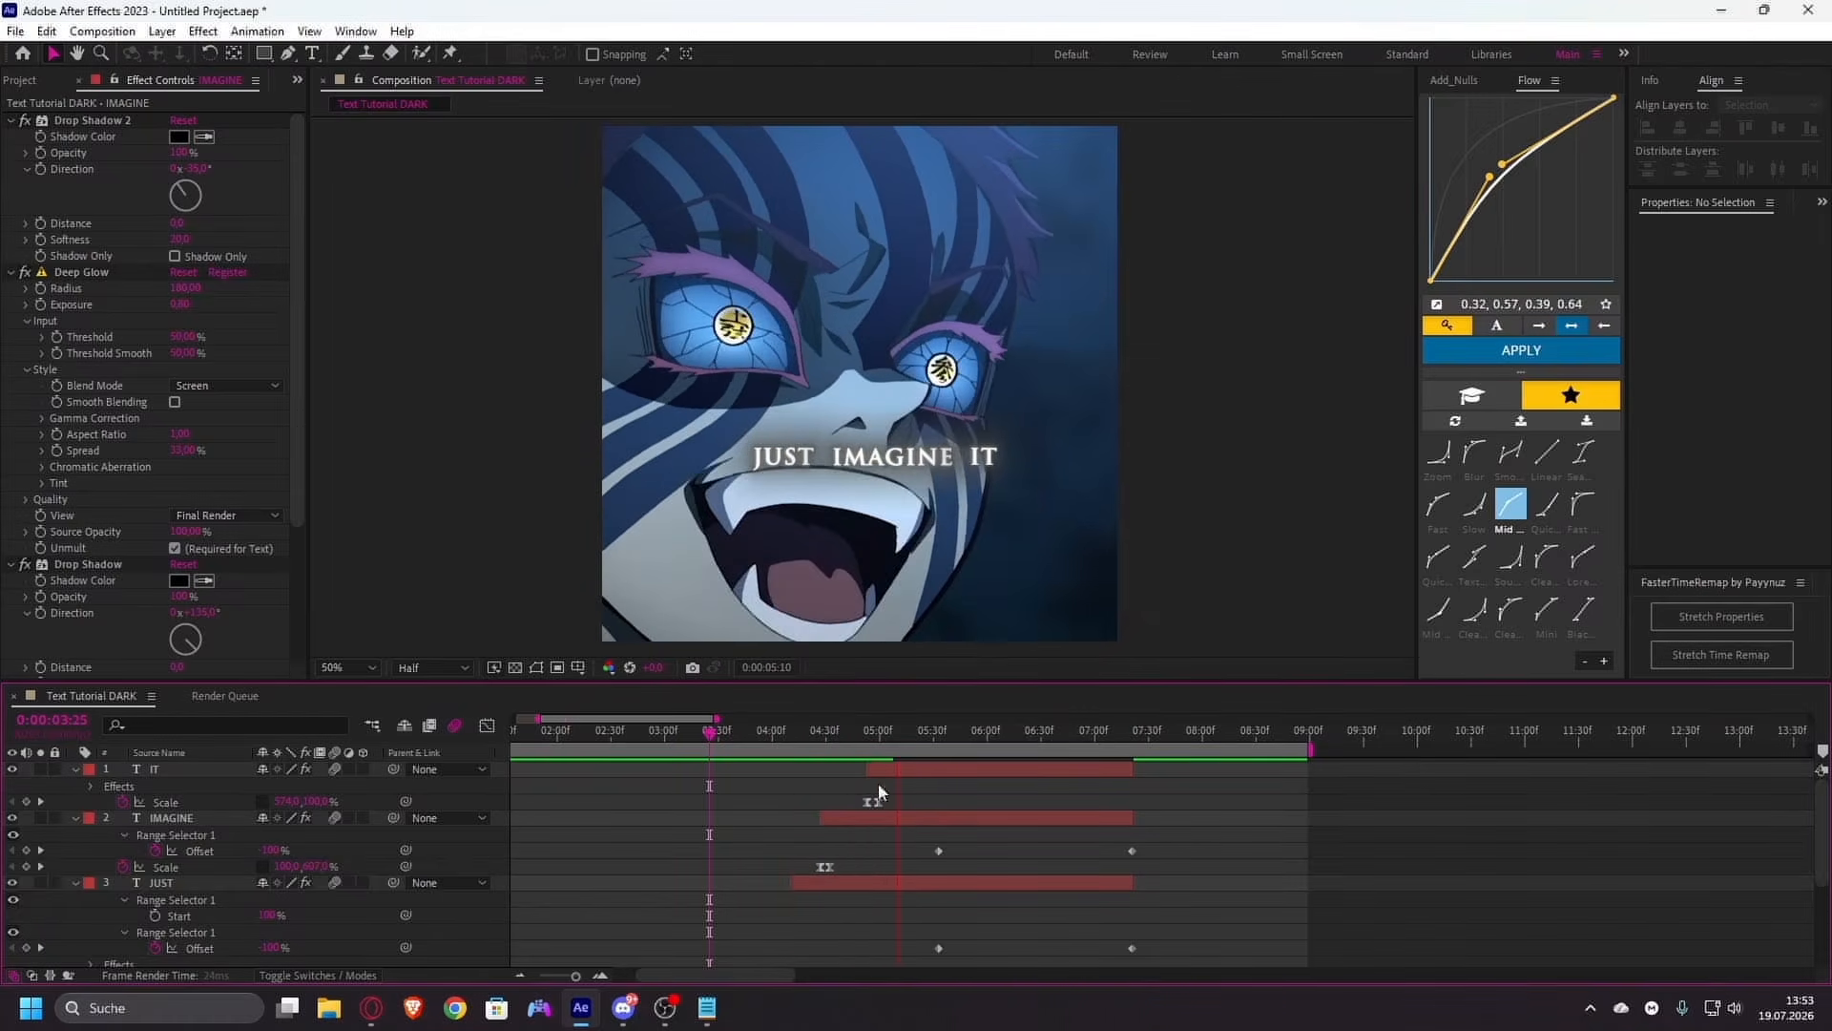
pyautogui.click(816, 751)
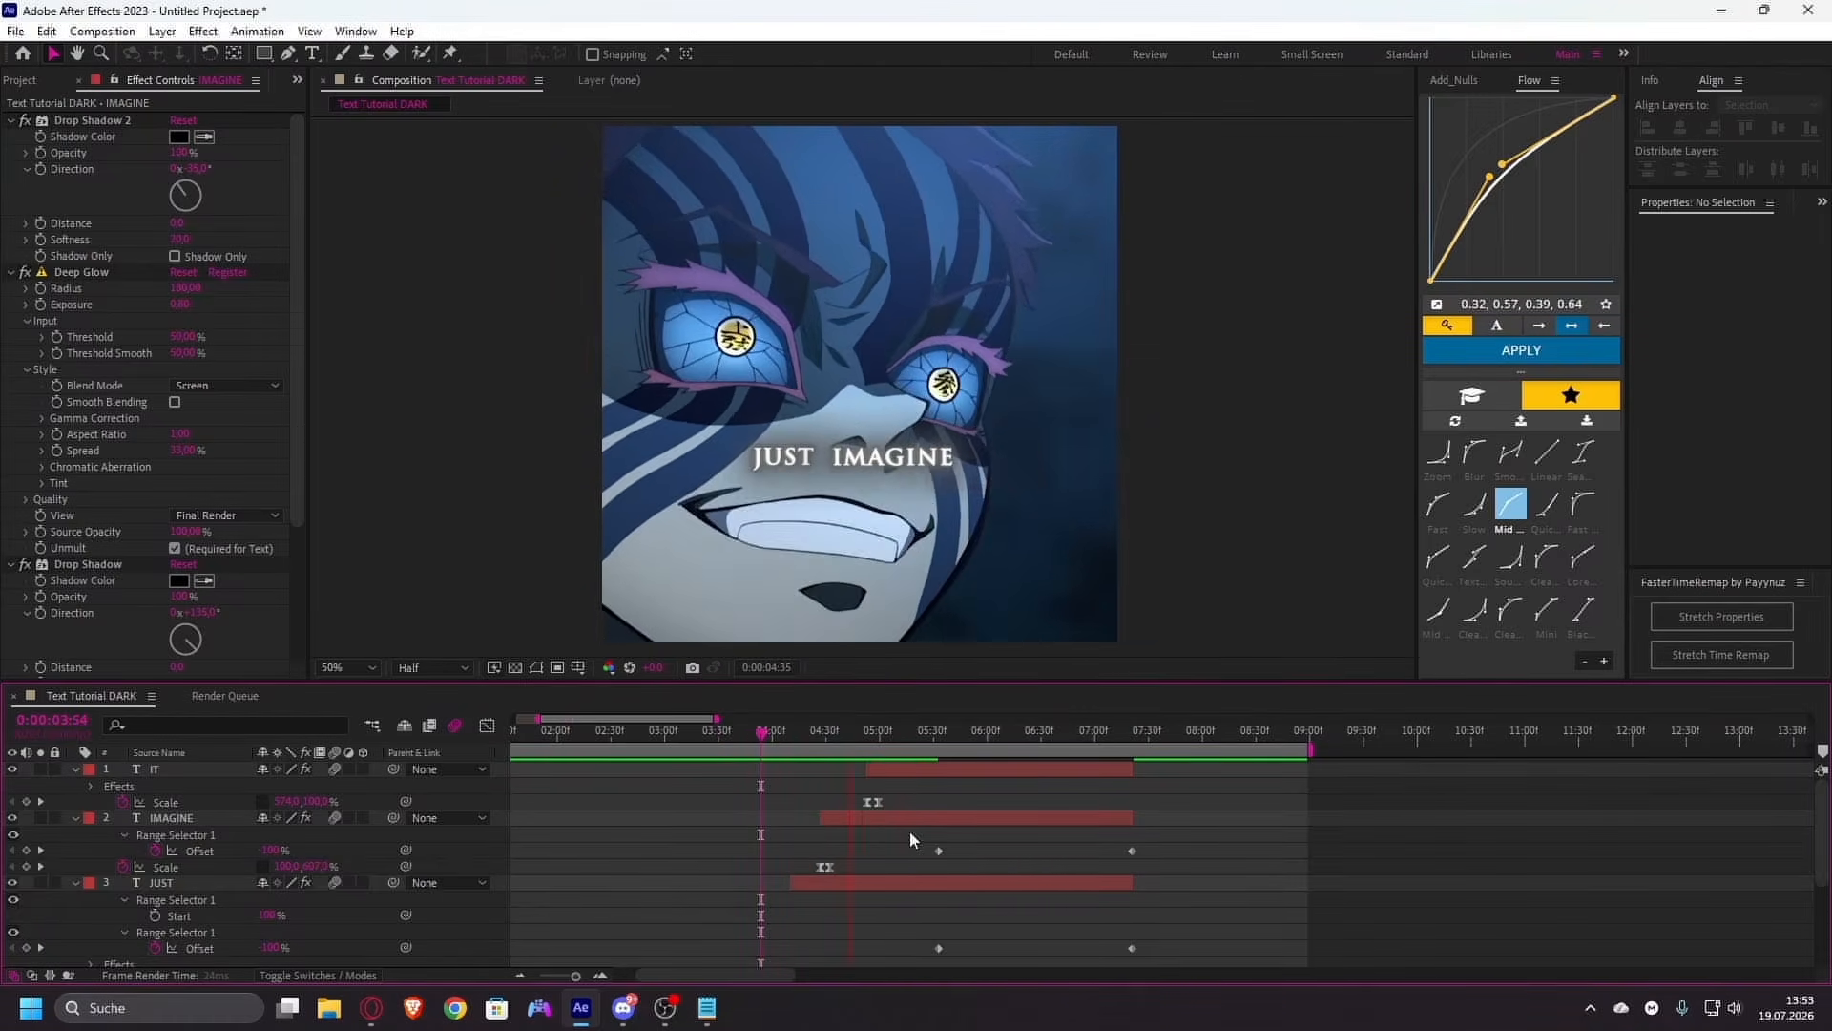
pyautogui.press('space')
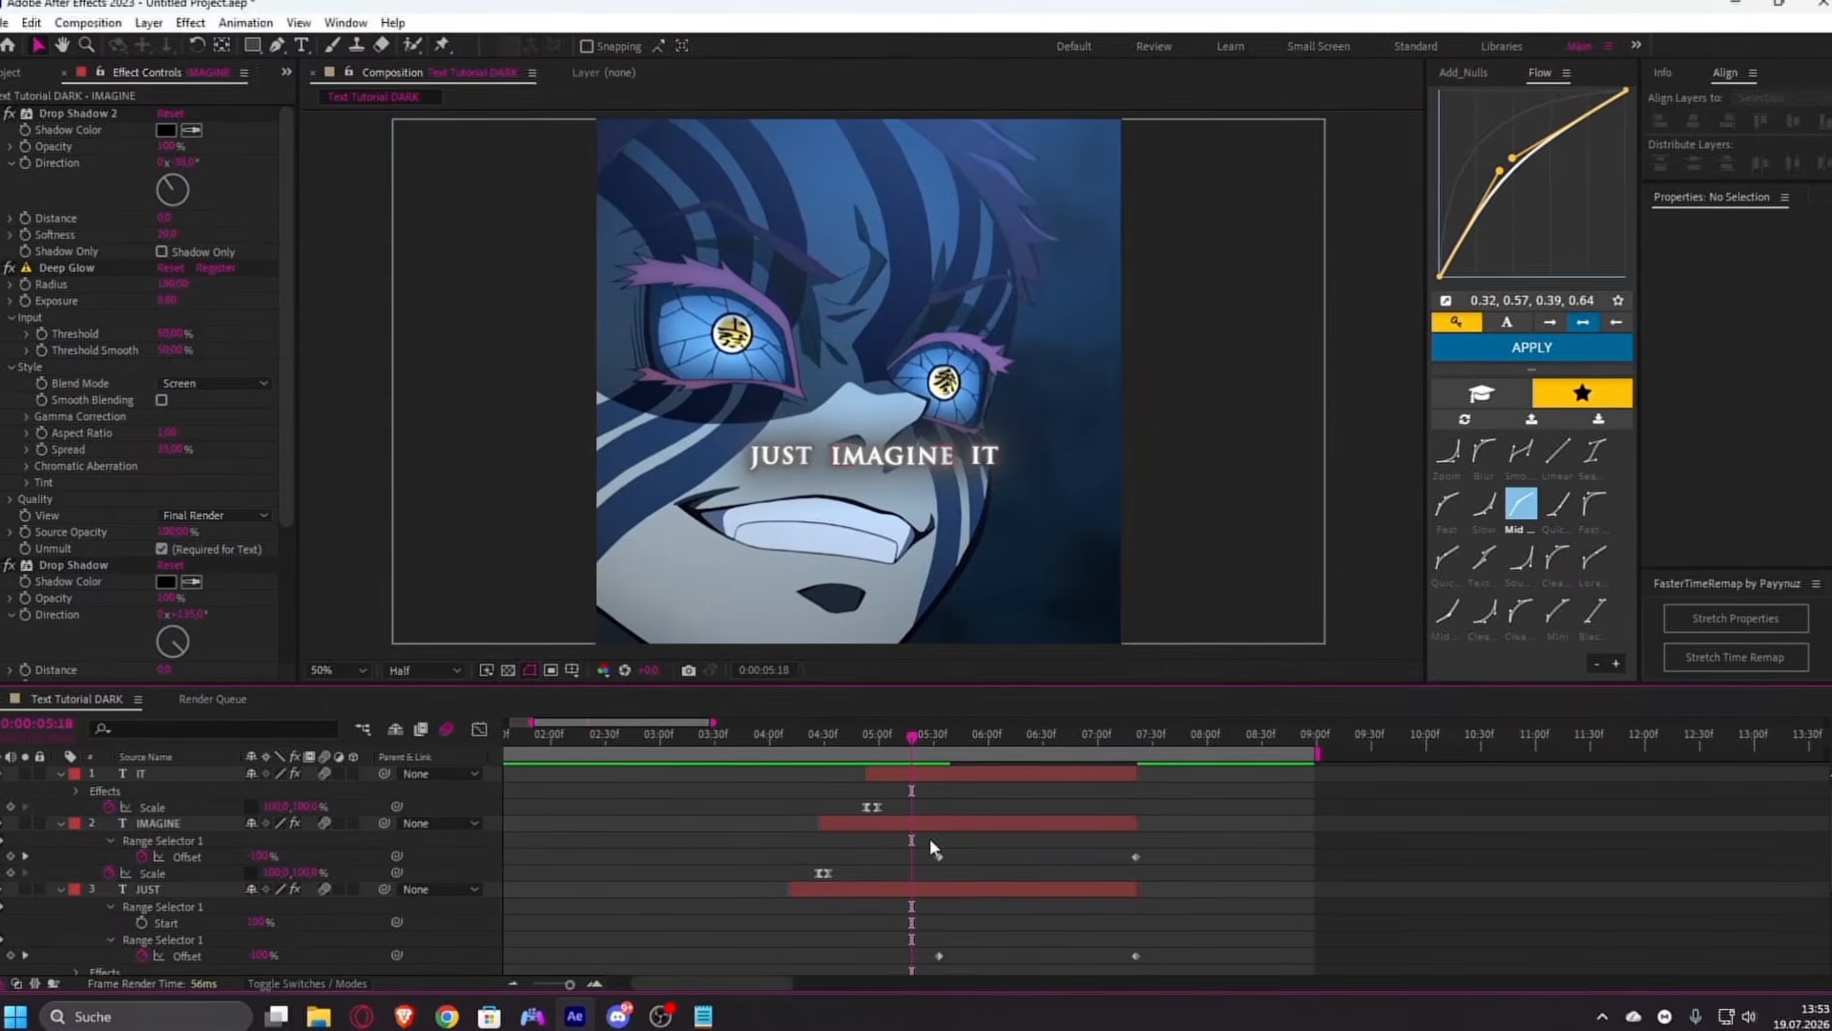
# - Collapse the expanded properties of the "IT", "IMAGINE" and "JUST" layers in the timeline
pyautogui.click(950, 772)
pyautogui.press('u')
pyautogui.click(937, 794)
pyautogui.press('u')
pyautogui.click(922, 810)
pyautogui.press('u')
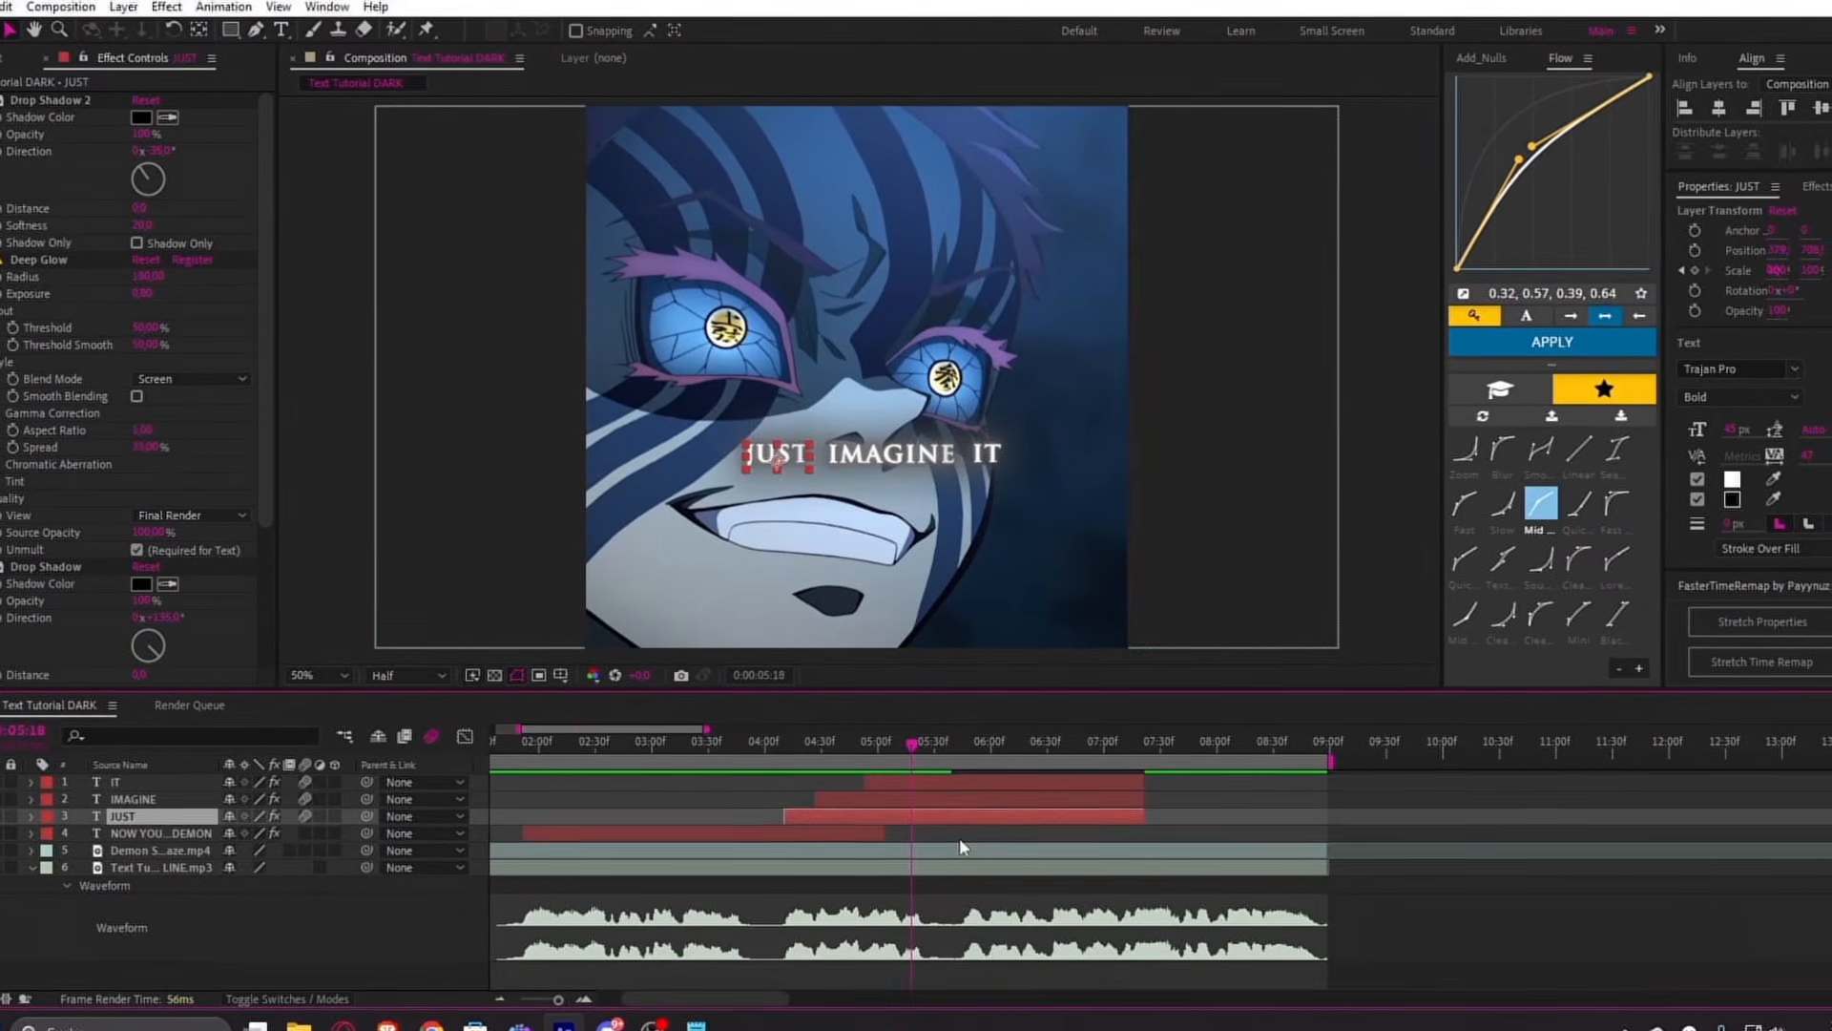
# - Apply the Tint effect to the combined "JUST IMAGINE IT" text layer
pyautogui.click(955, 836)
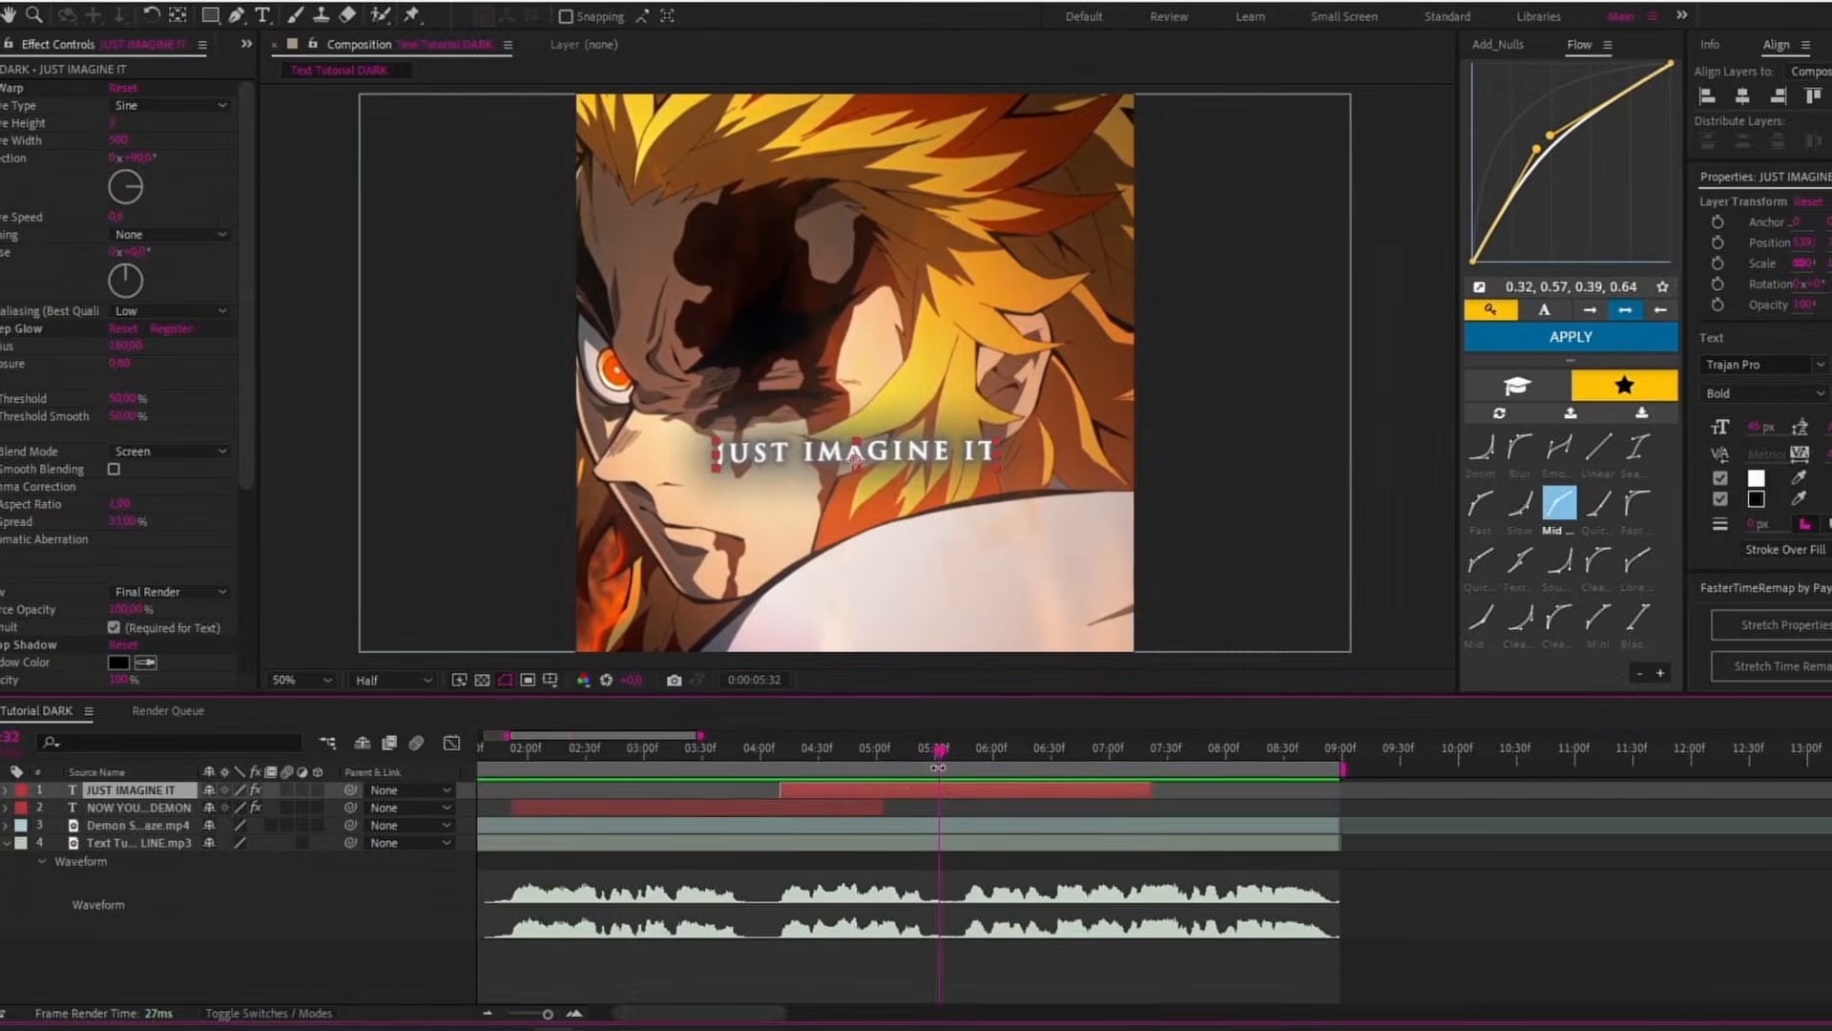
pyautogui.moveTo(941, 753)
pyautogui.mouseDown()
pyautogui.moveTo(859, 759)
pyautogui.moveTo(1038, 775)
pyautogui.moveTo(1065, 760)
pyautogui.moveTo(815, 771)
pyautogui.moveTo(963, 781)
pyautogui.mouseUp()
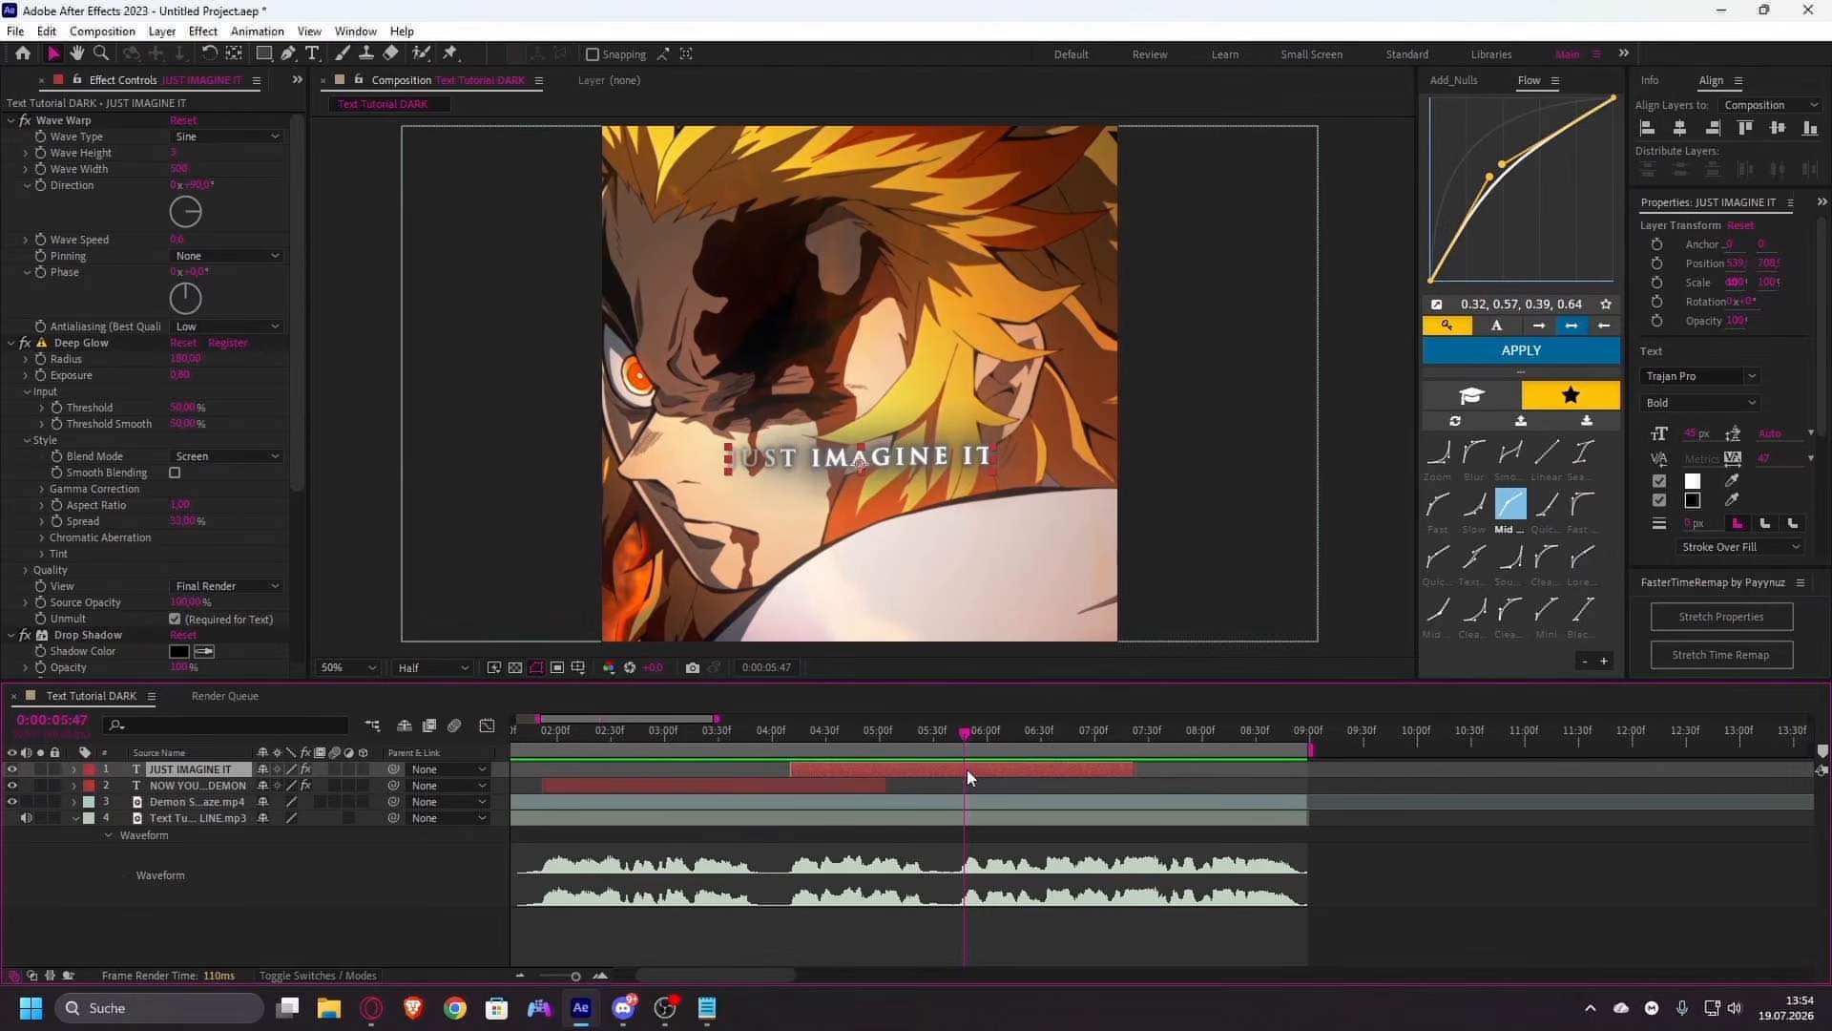
pyautogui.press('i')
pyautogui.hotkey('ctrl', 'space')
pyautogui.write('tint')
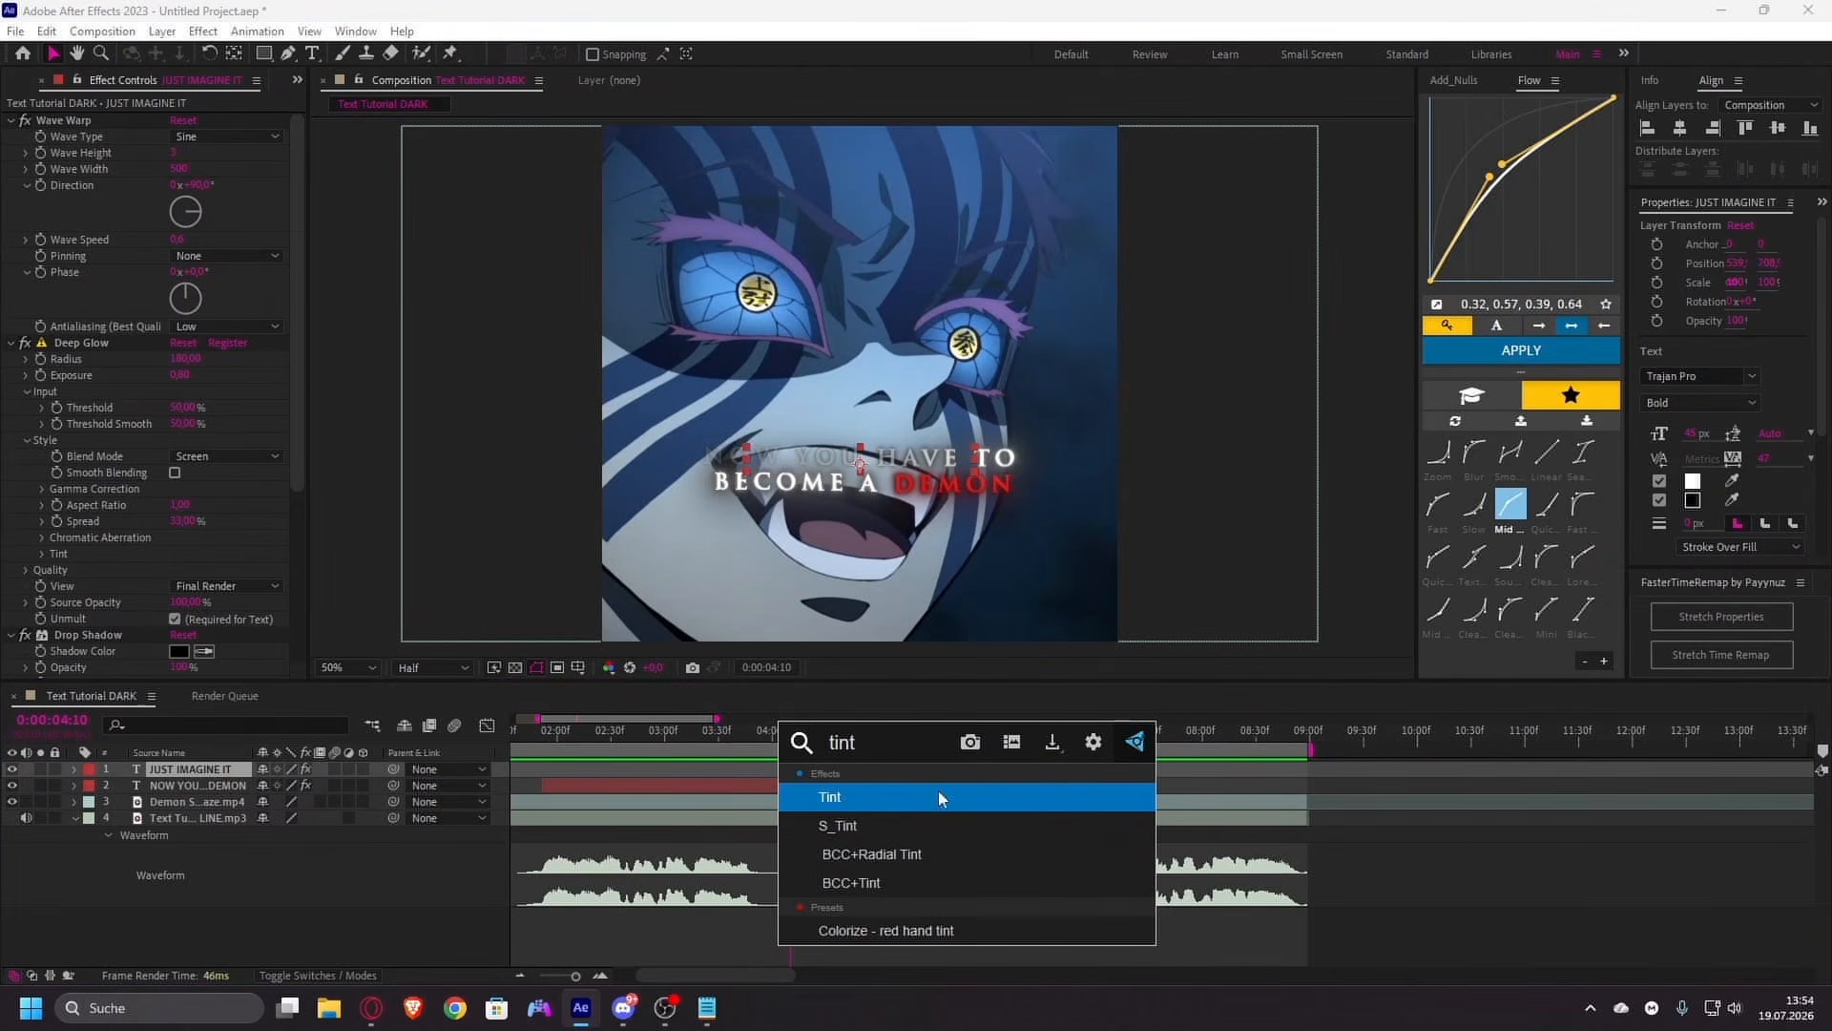
pyautogui.click(937, 789)
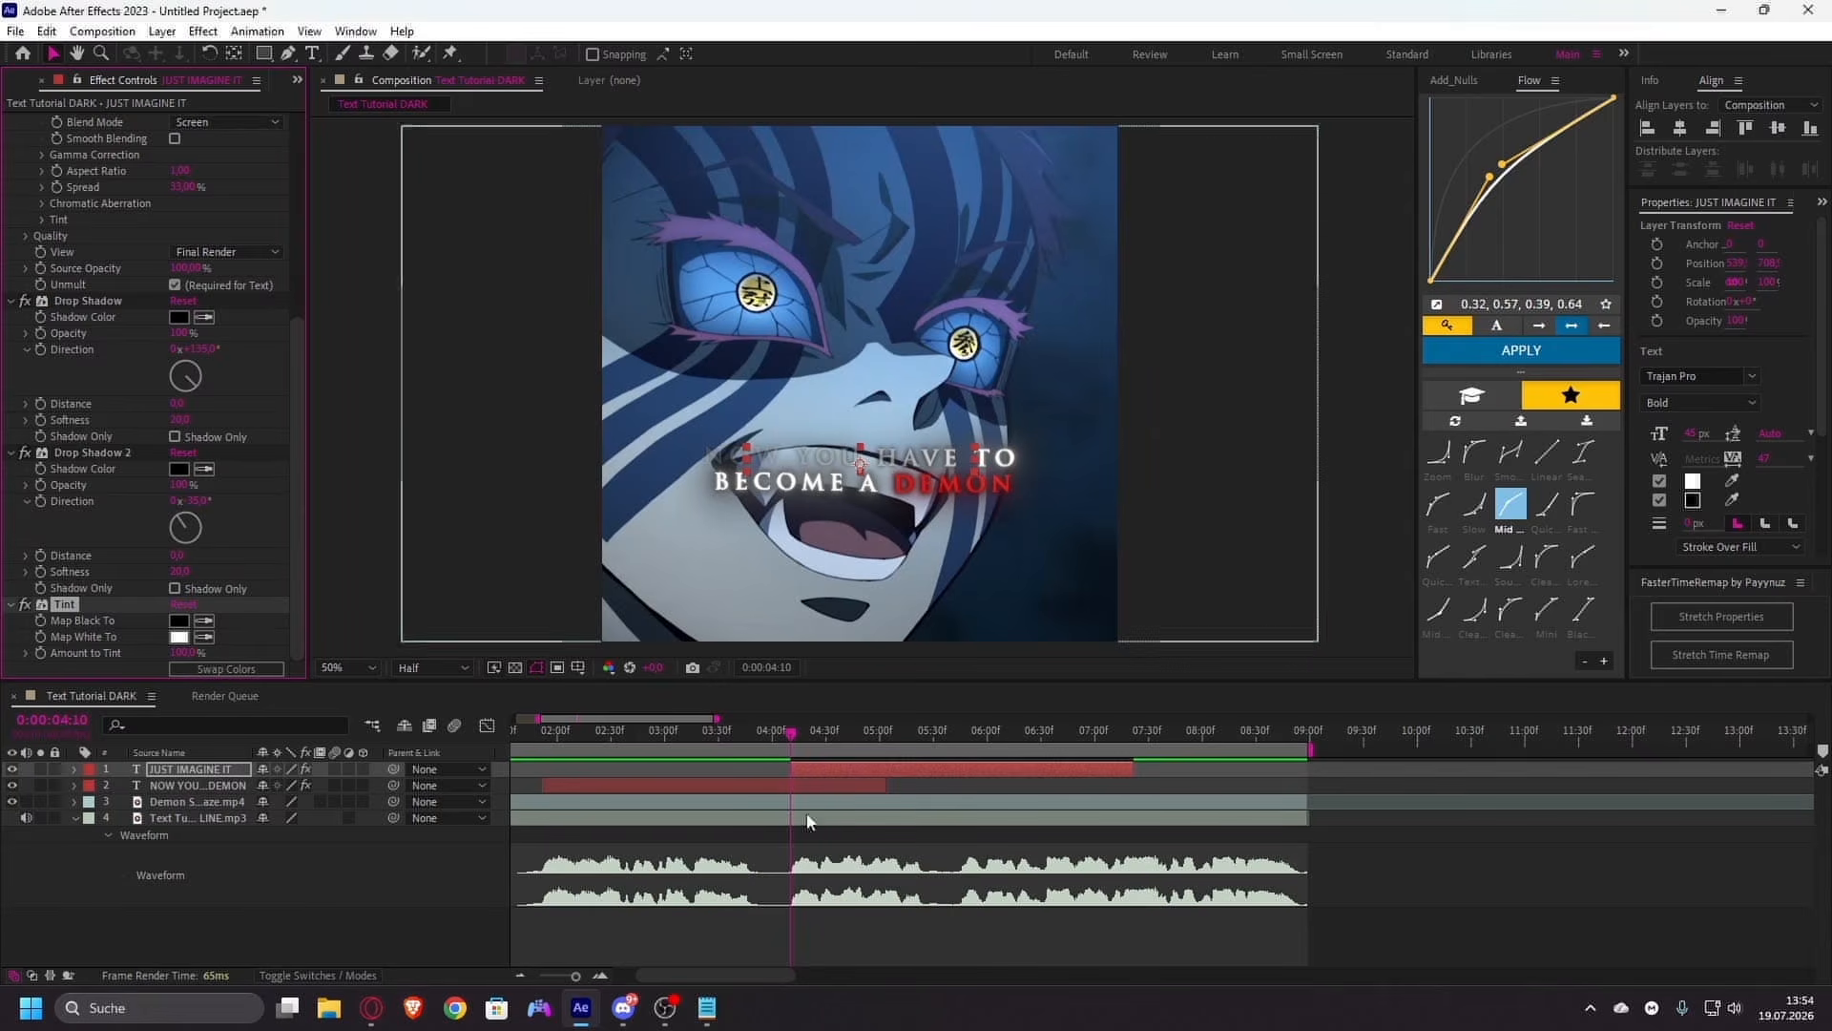
pyautogui.click(897, 737)
pyautogui.press('space')
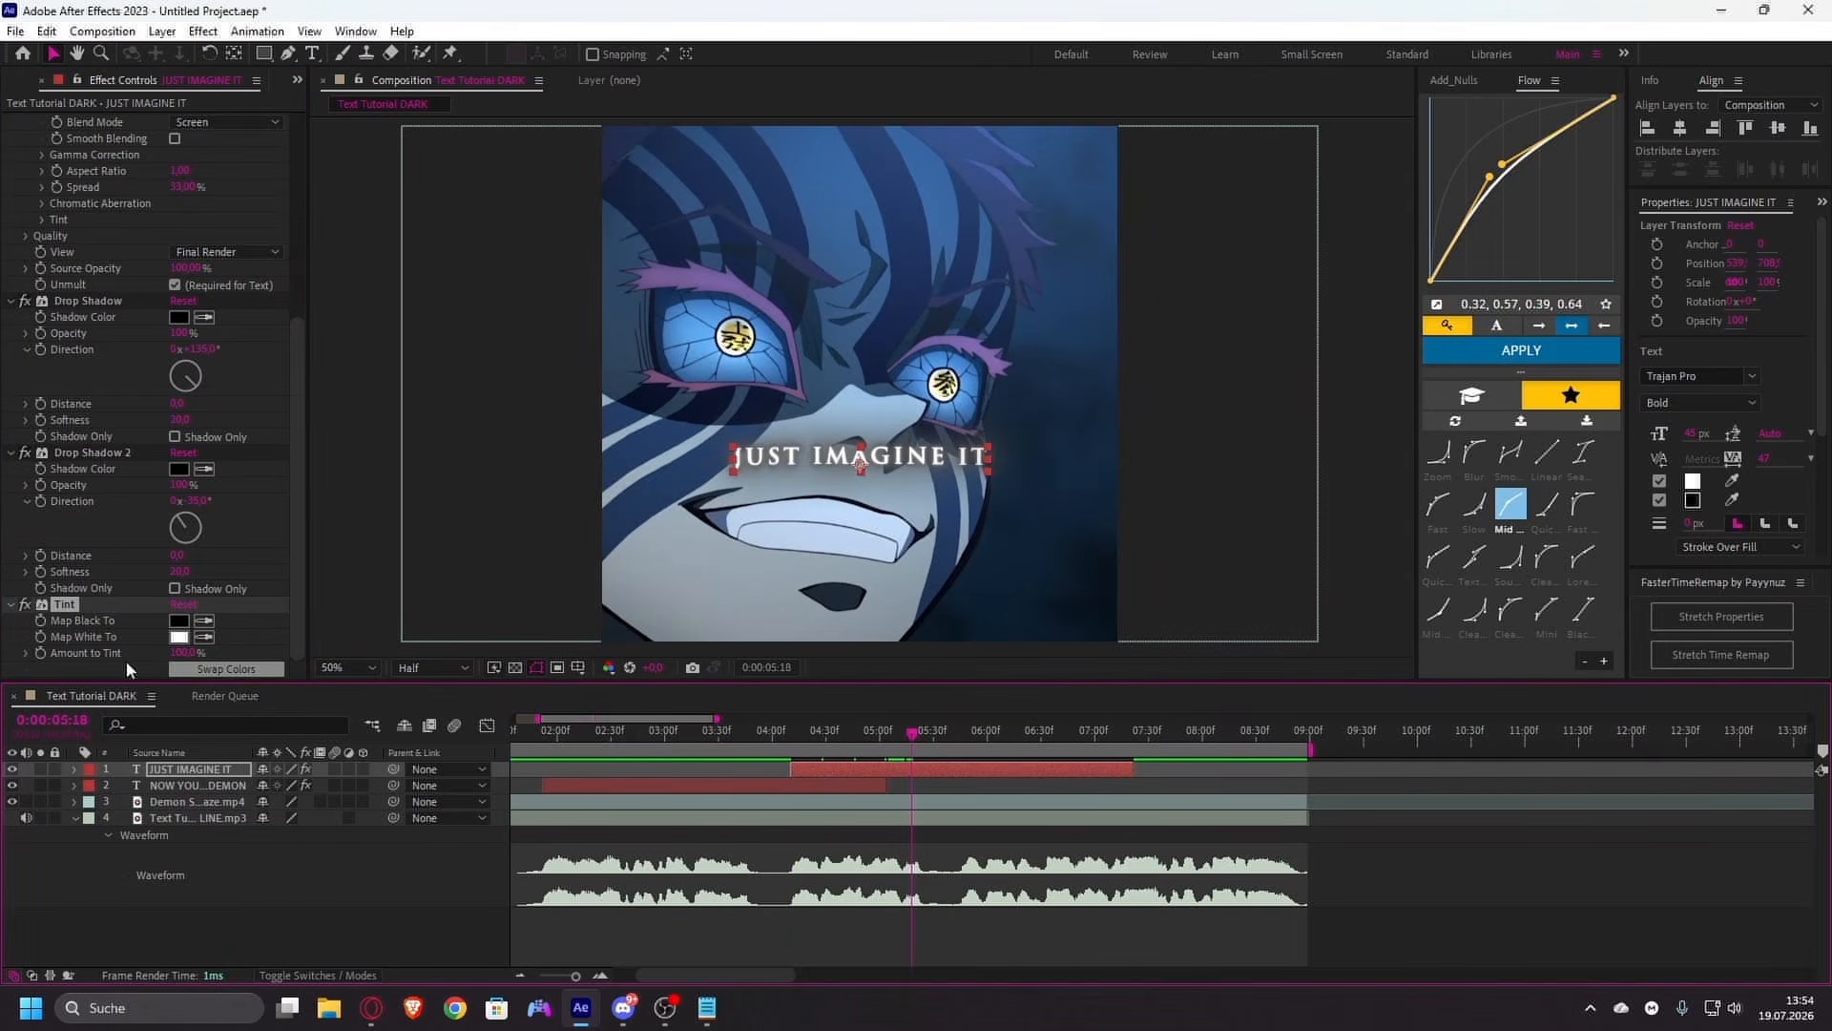
pyautogui.click(179, 621)
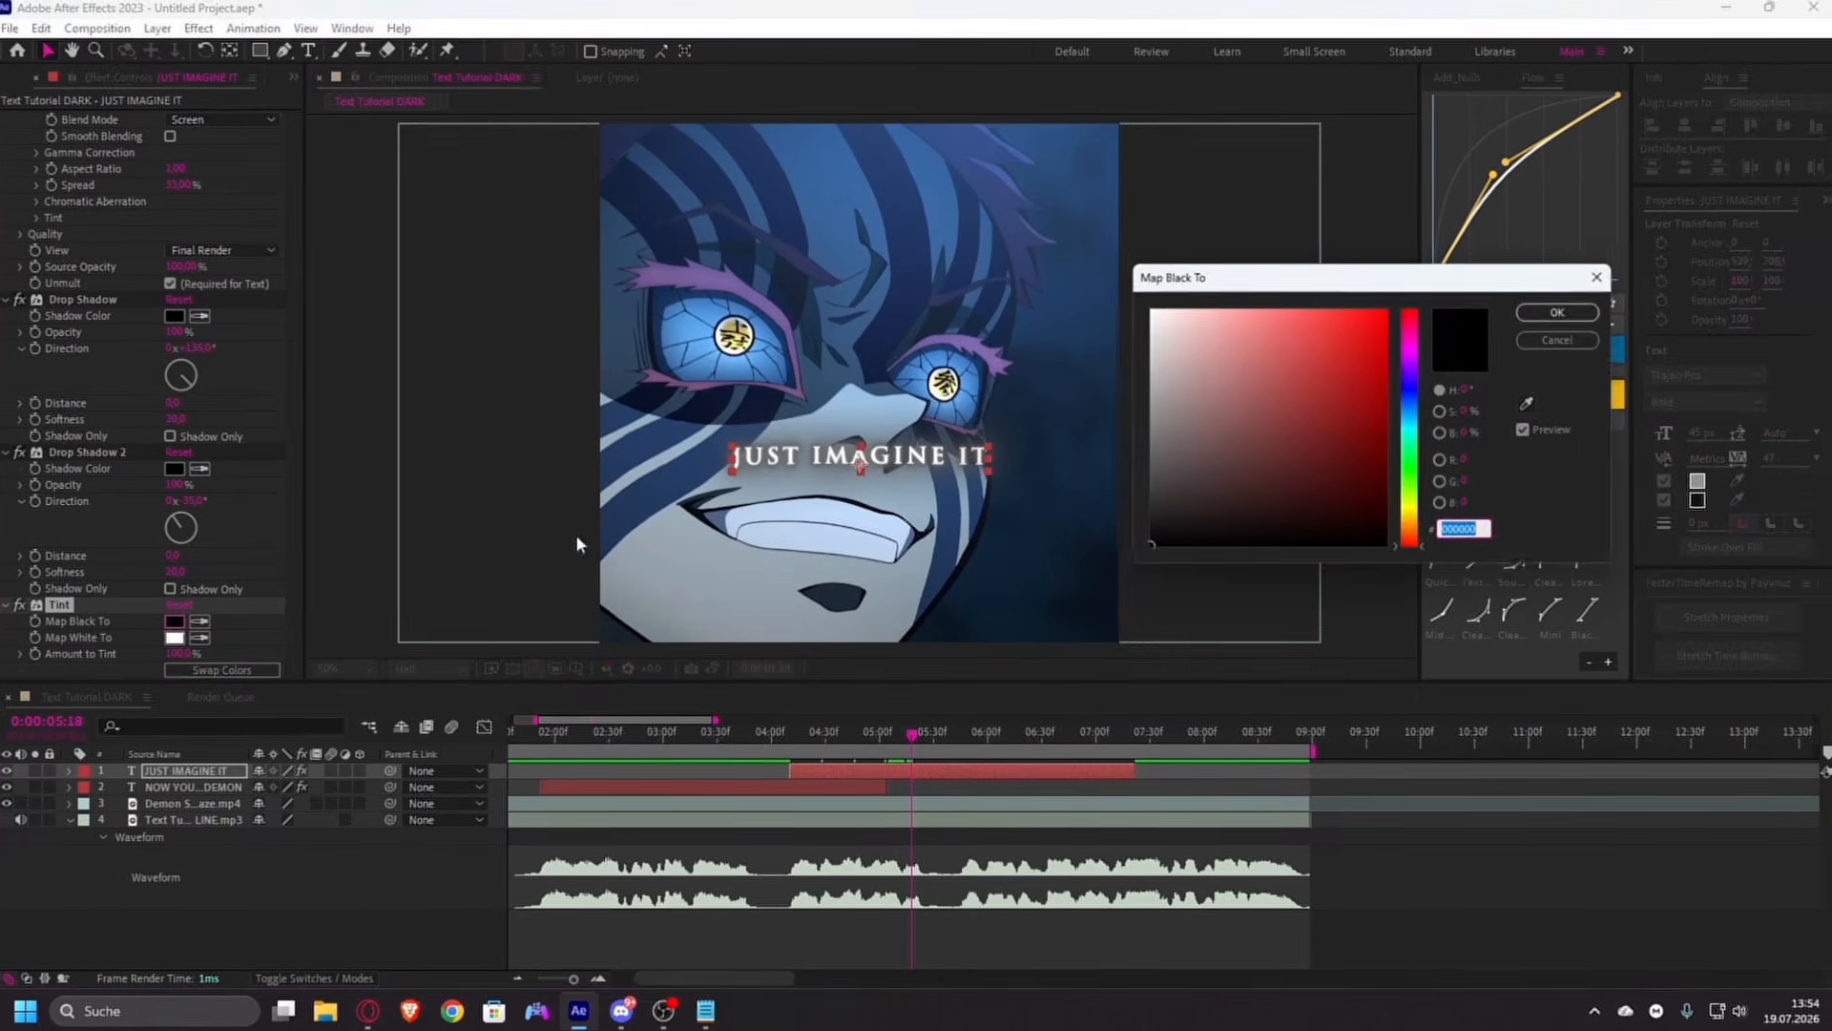
pyautogui.click(1303, 377)
pyautogui.click(1570, 336)
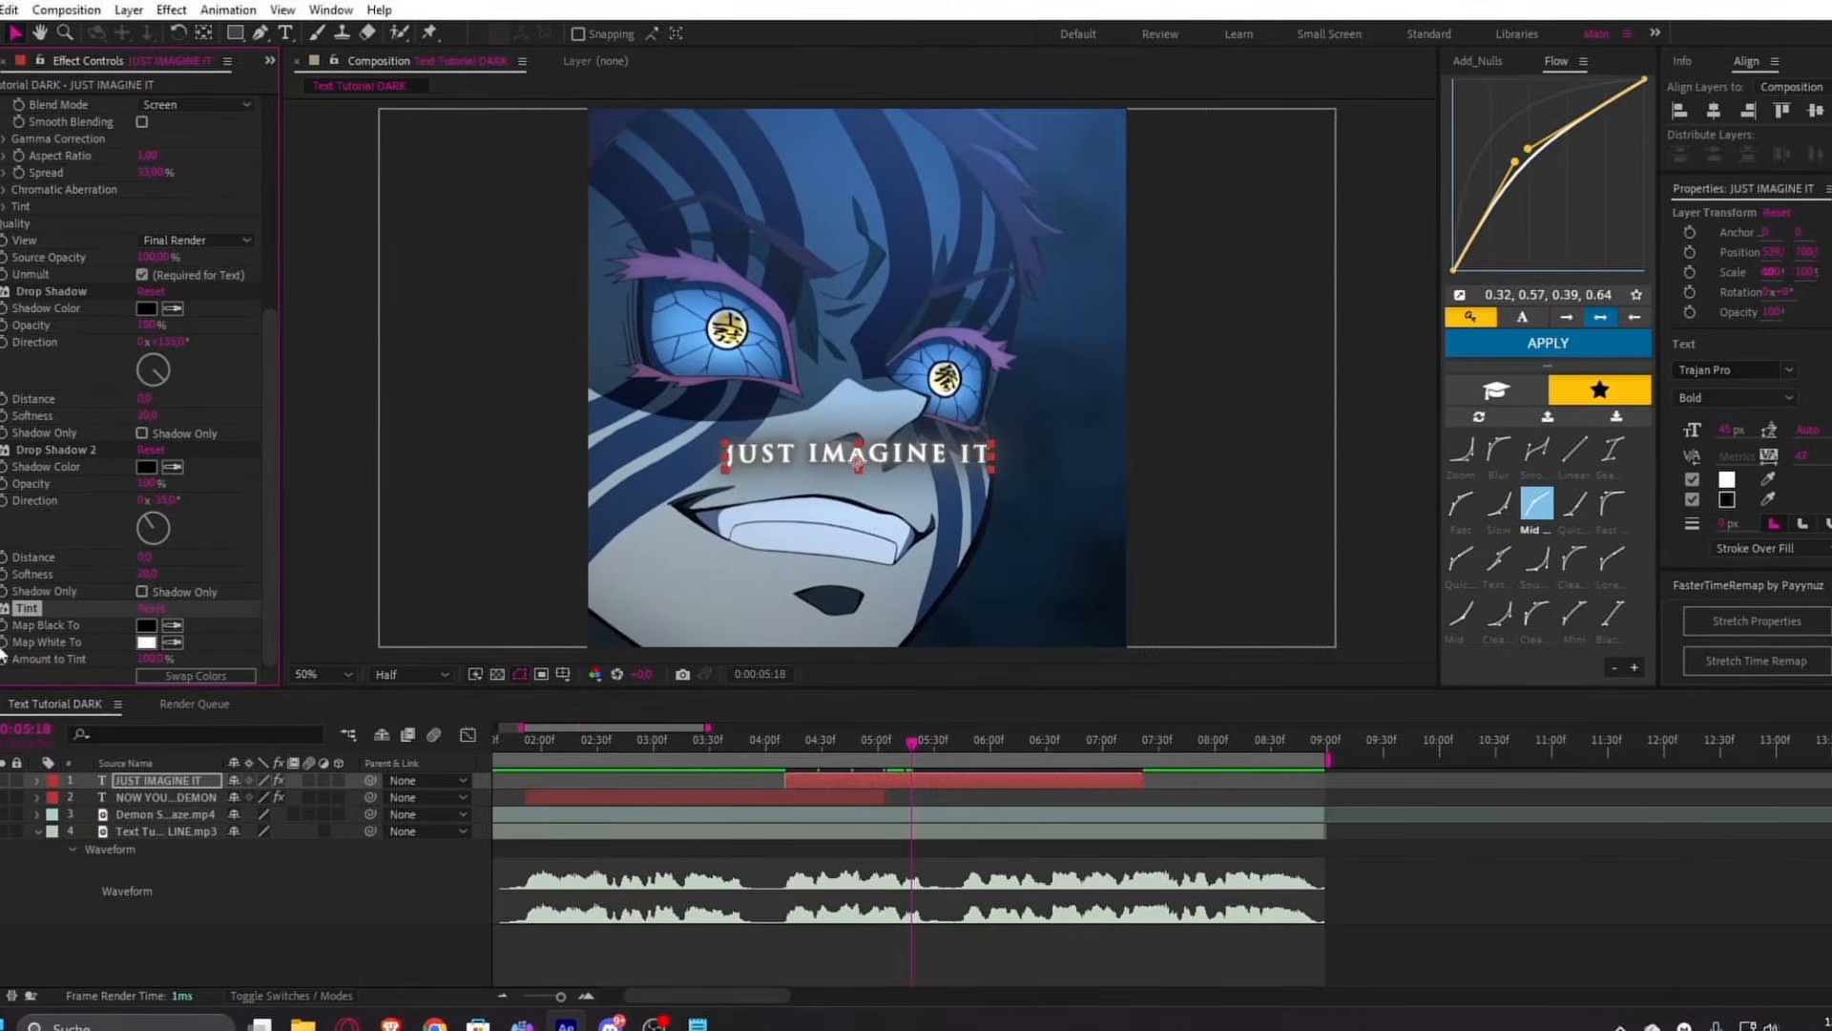
# - Keyframe the Tint's Map White To colour as white at the layer's first frame and show the layer's keyframed properties
pyautogui.press('i')
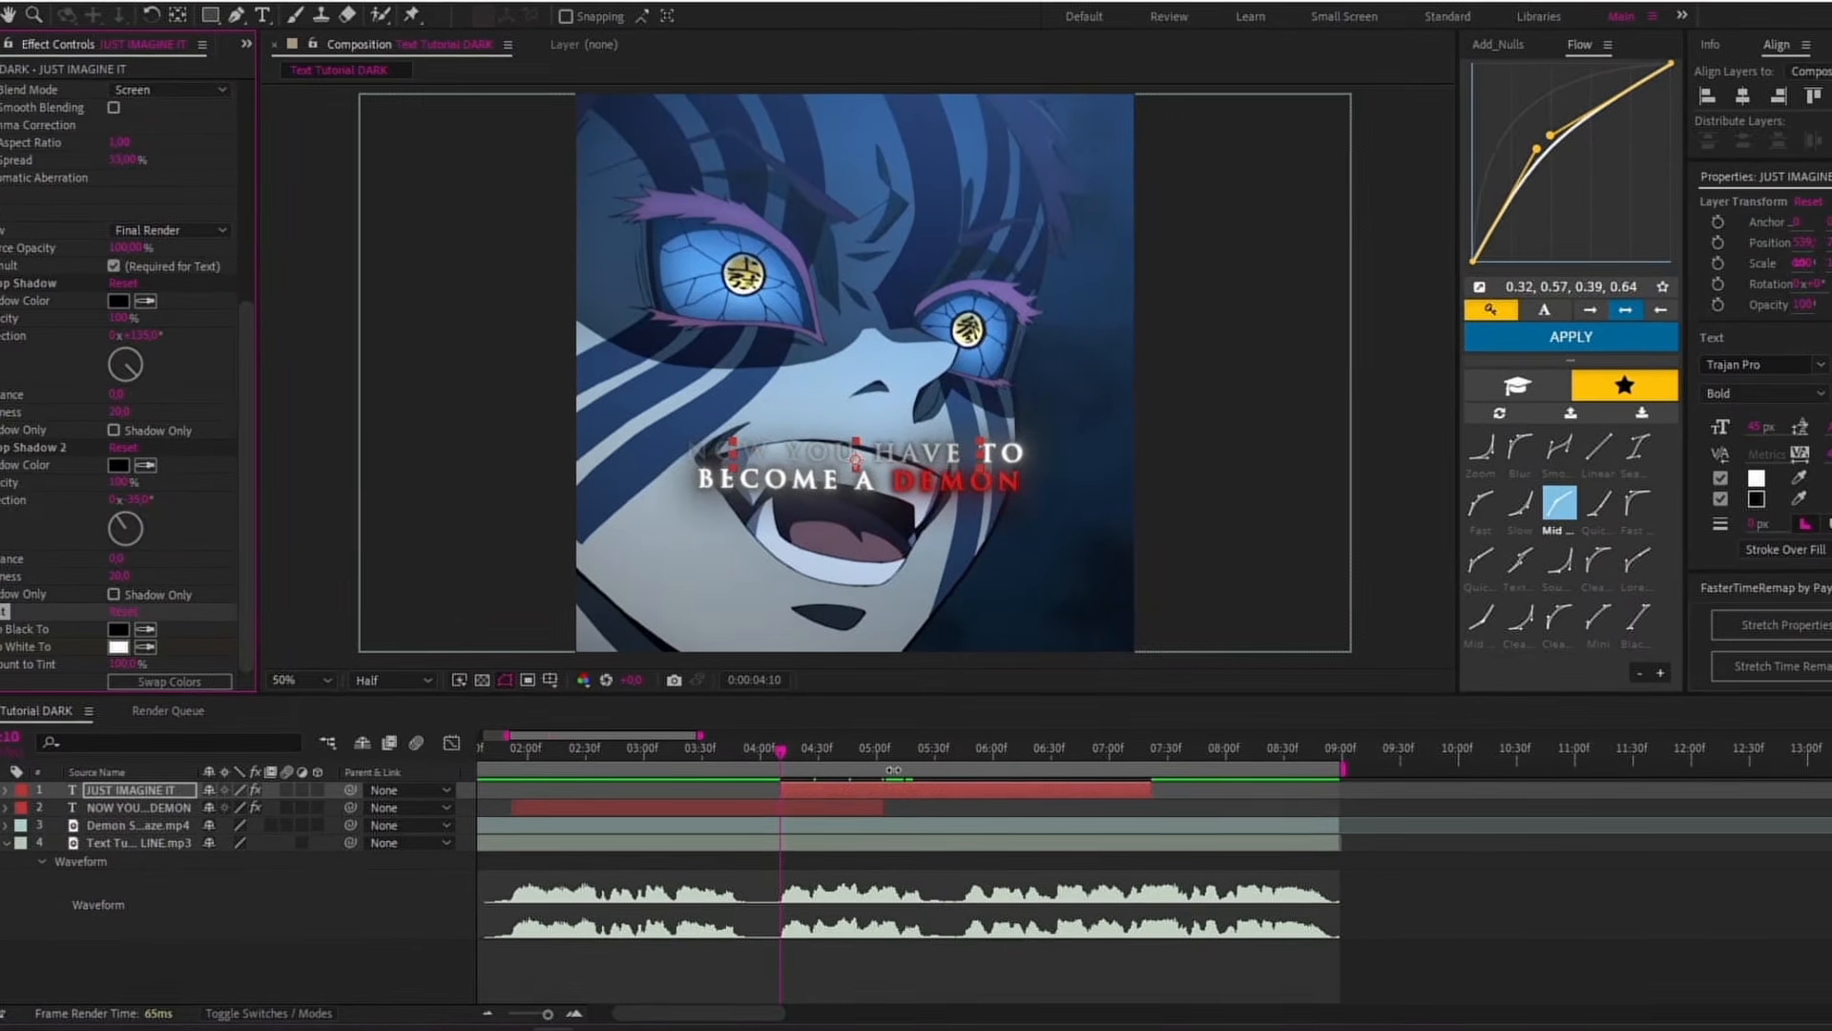
pyautogui.press('u')
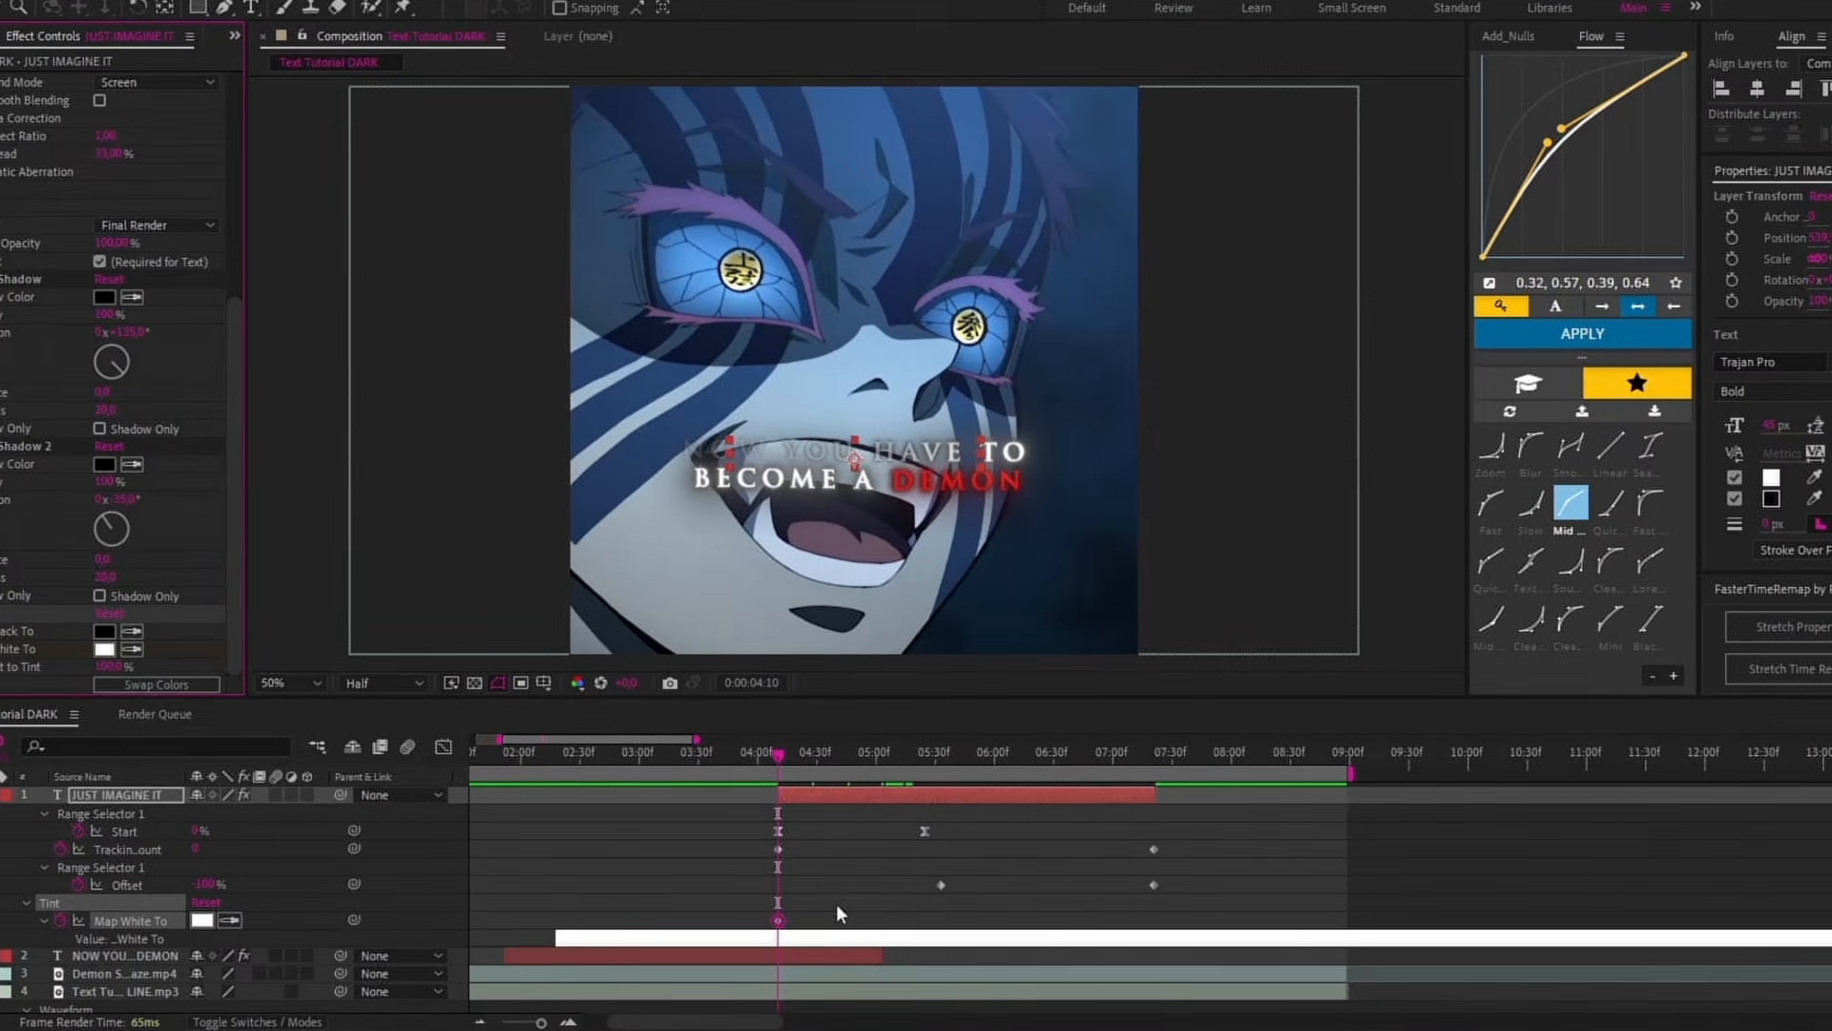
pyautogui.scroll(-3, 830, 901)
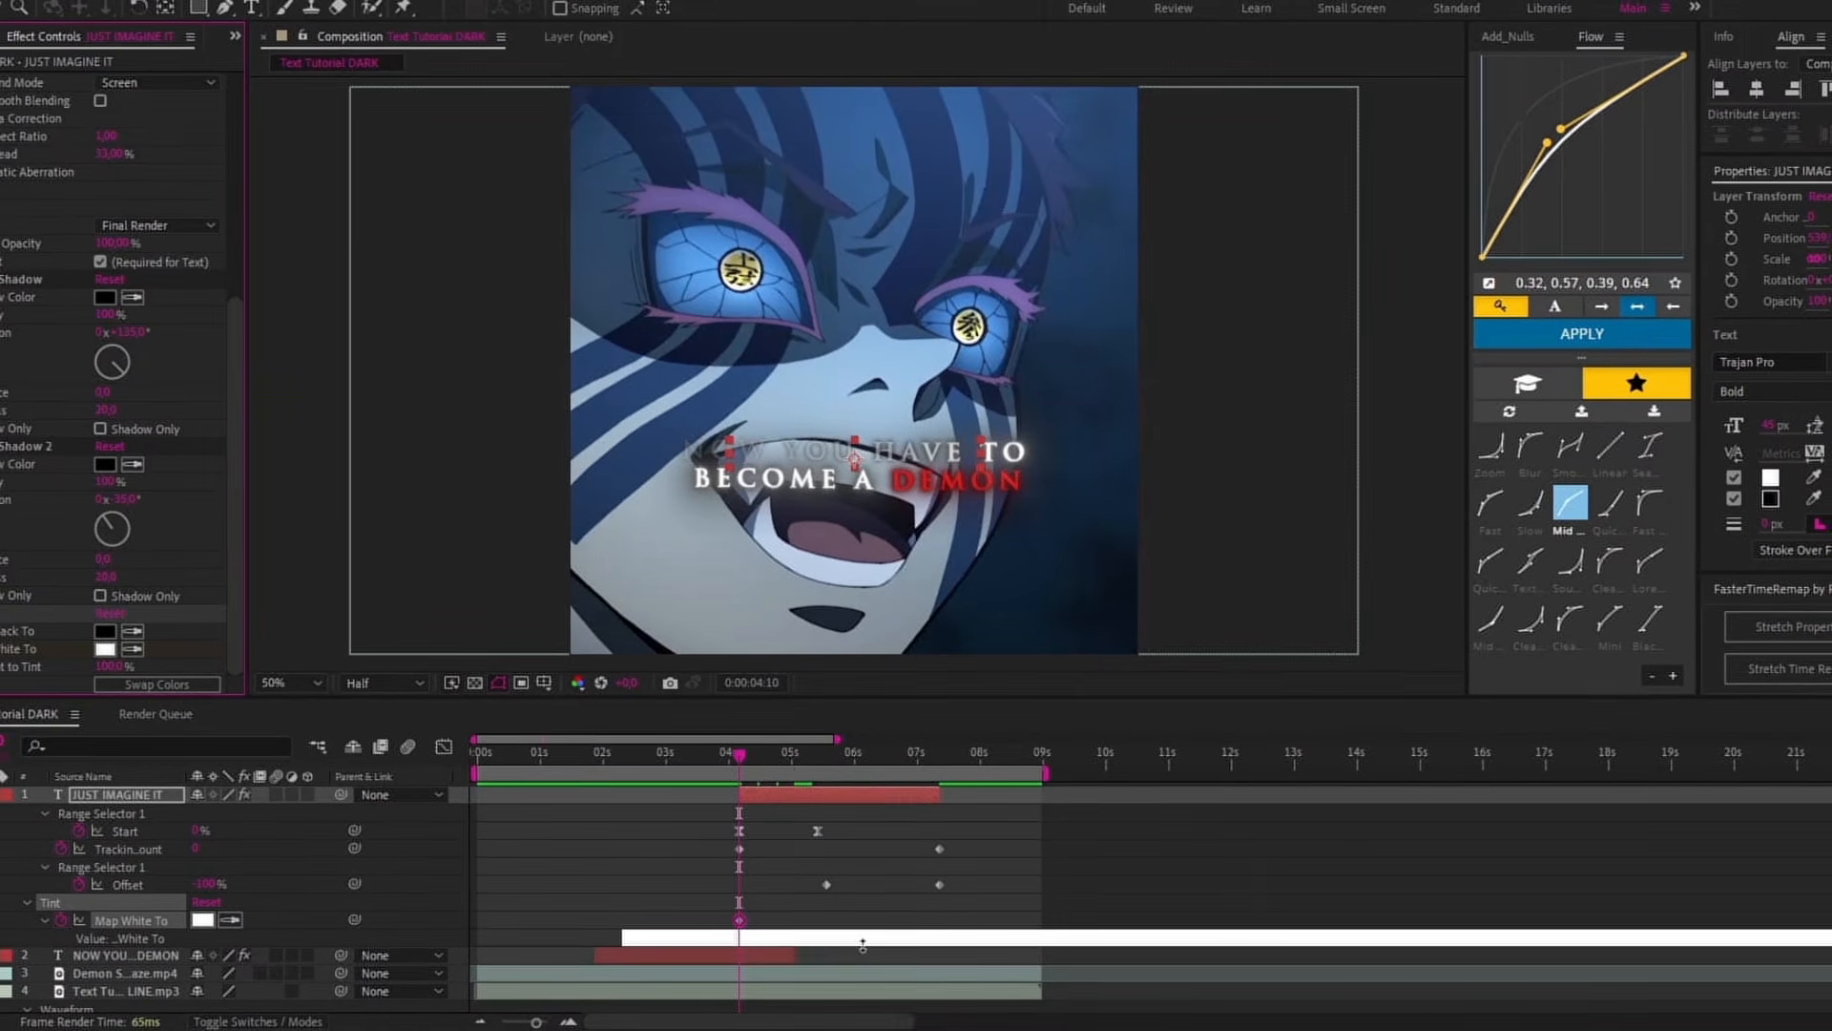
# - Add a yellow Map White To keyframe on the "JUST IMAGINE IT" layer at 0:00:05:21
pyautogui.moveTo(740, 752); pyautogui.dragTo(814, 754)
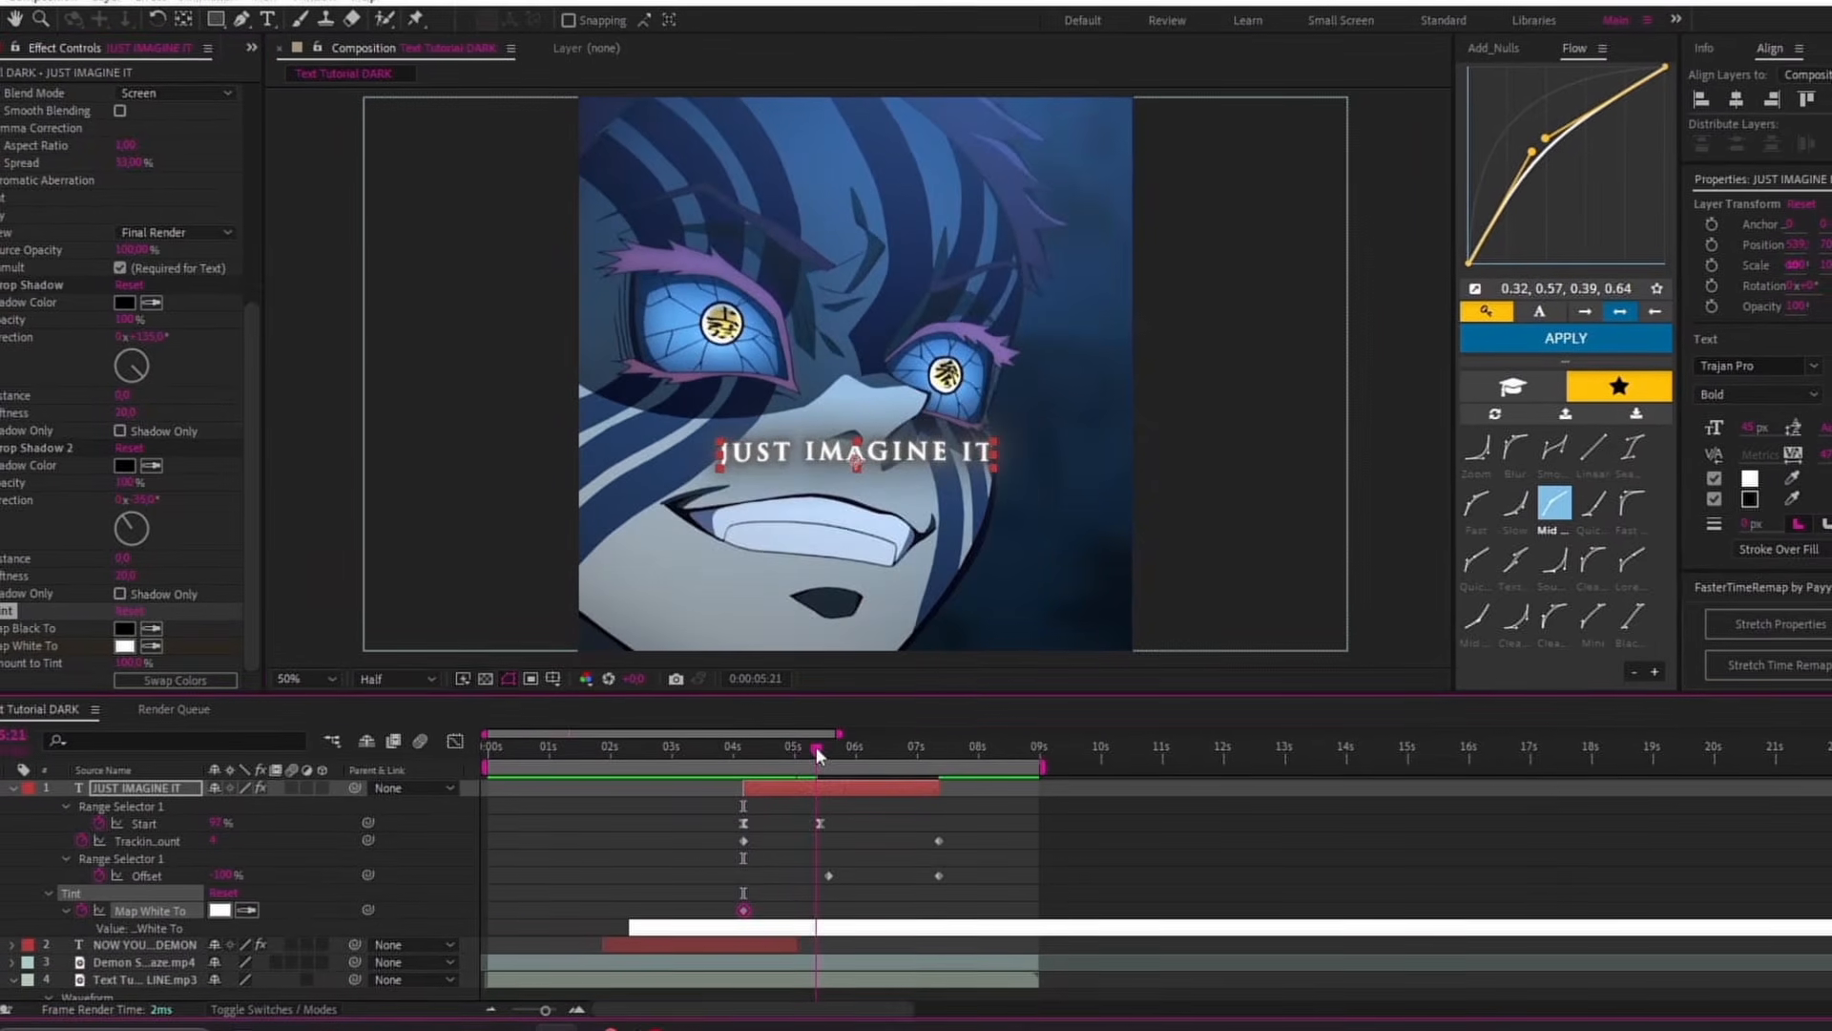
pyautogui.click(124, 645)
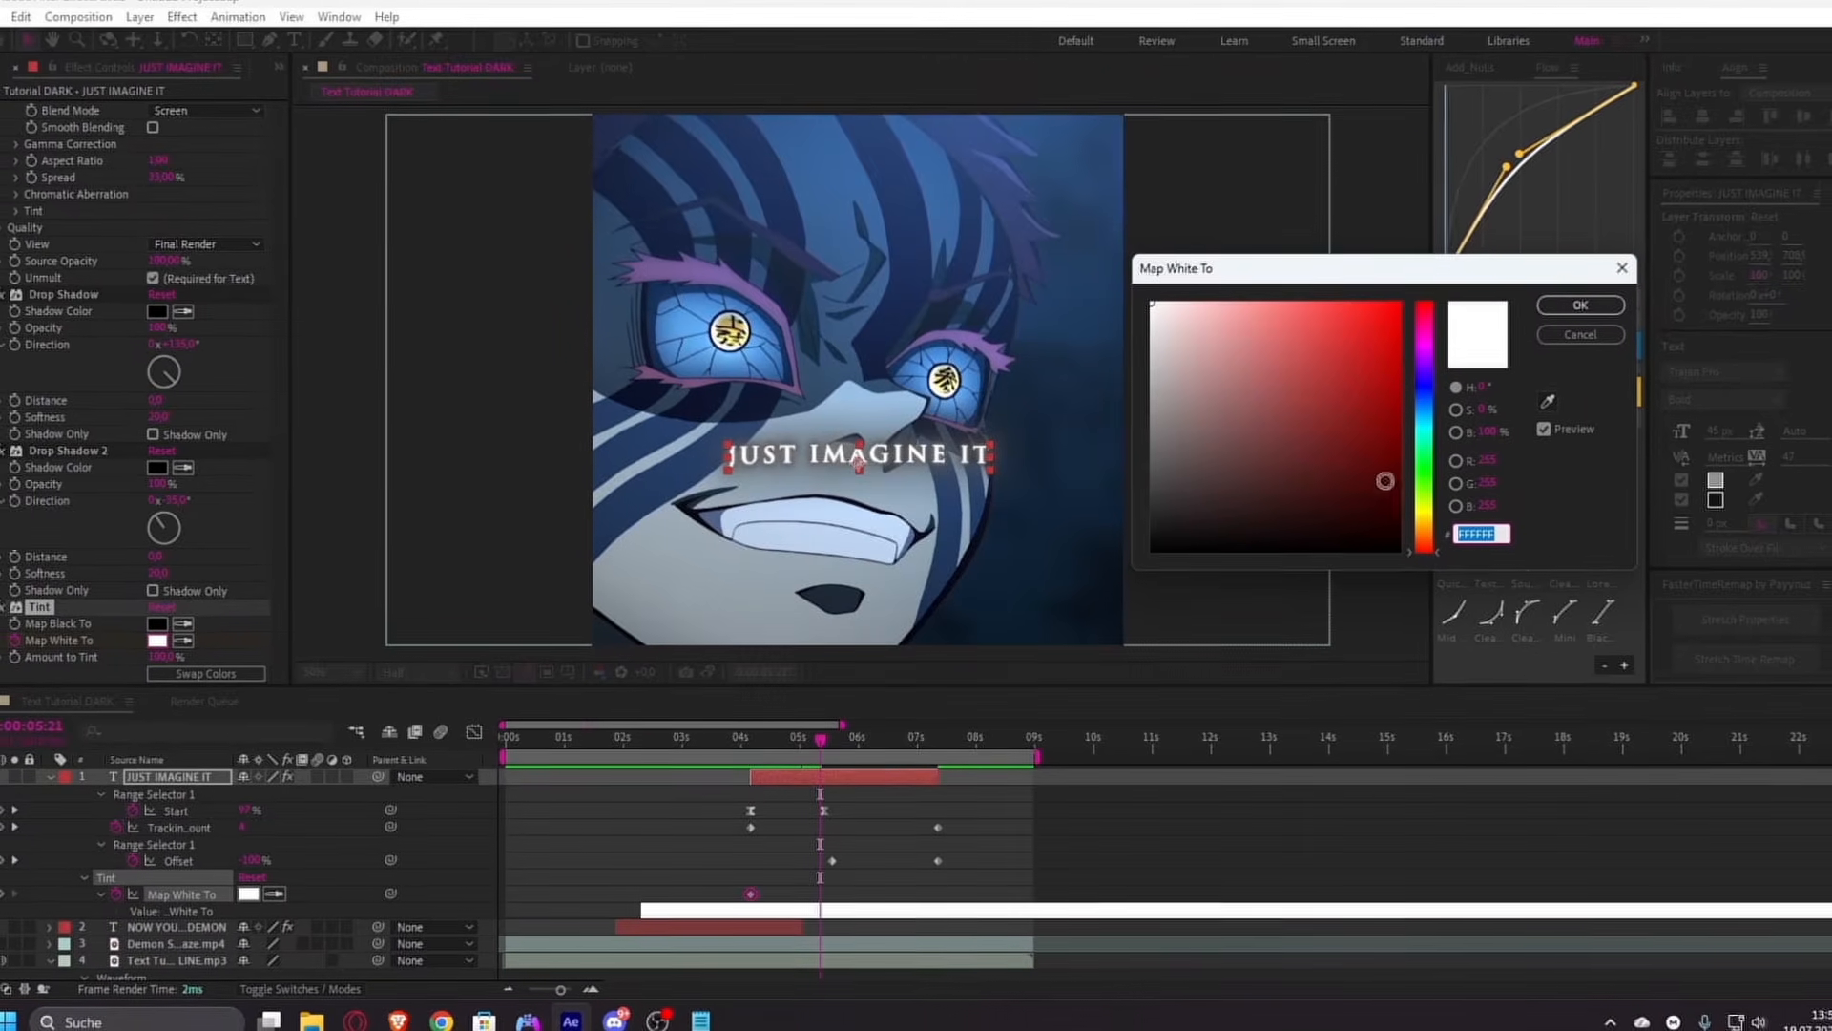
pyautogui.click(1371, 412)
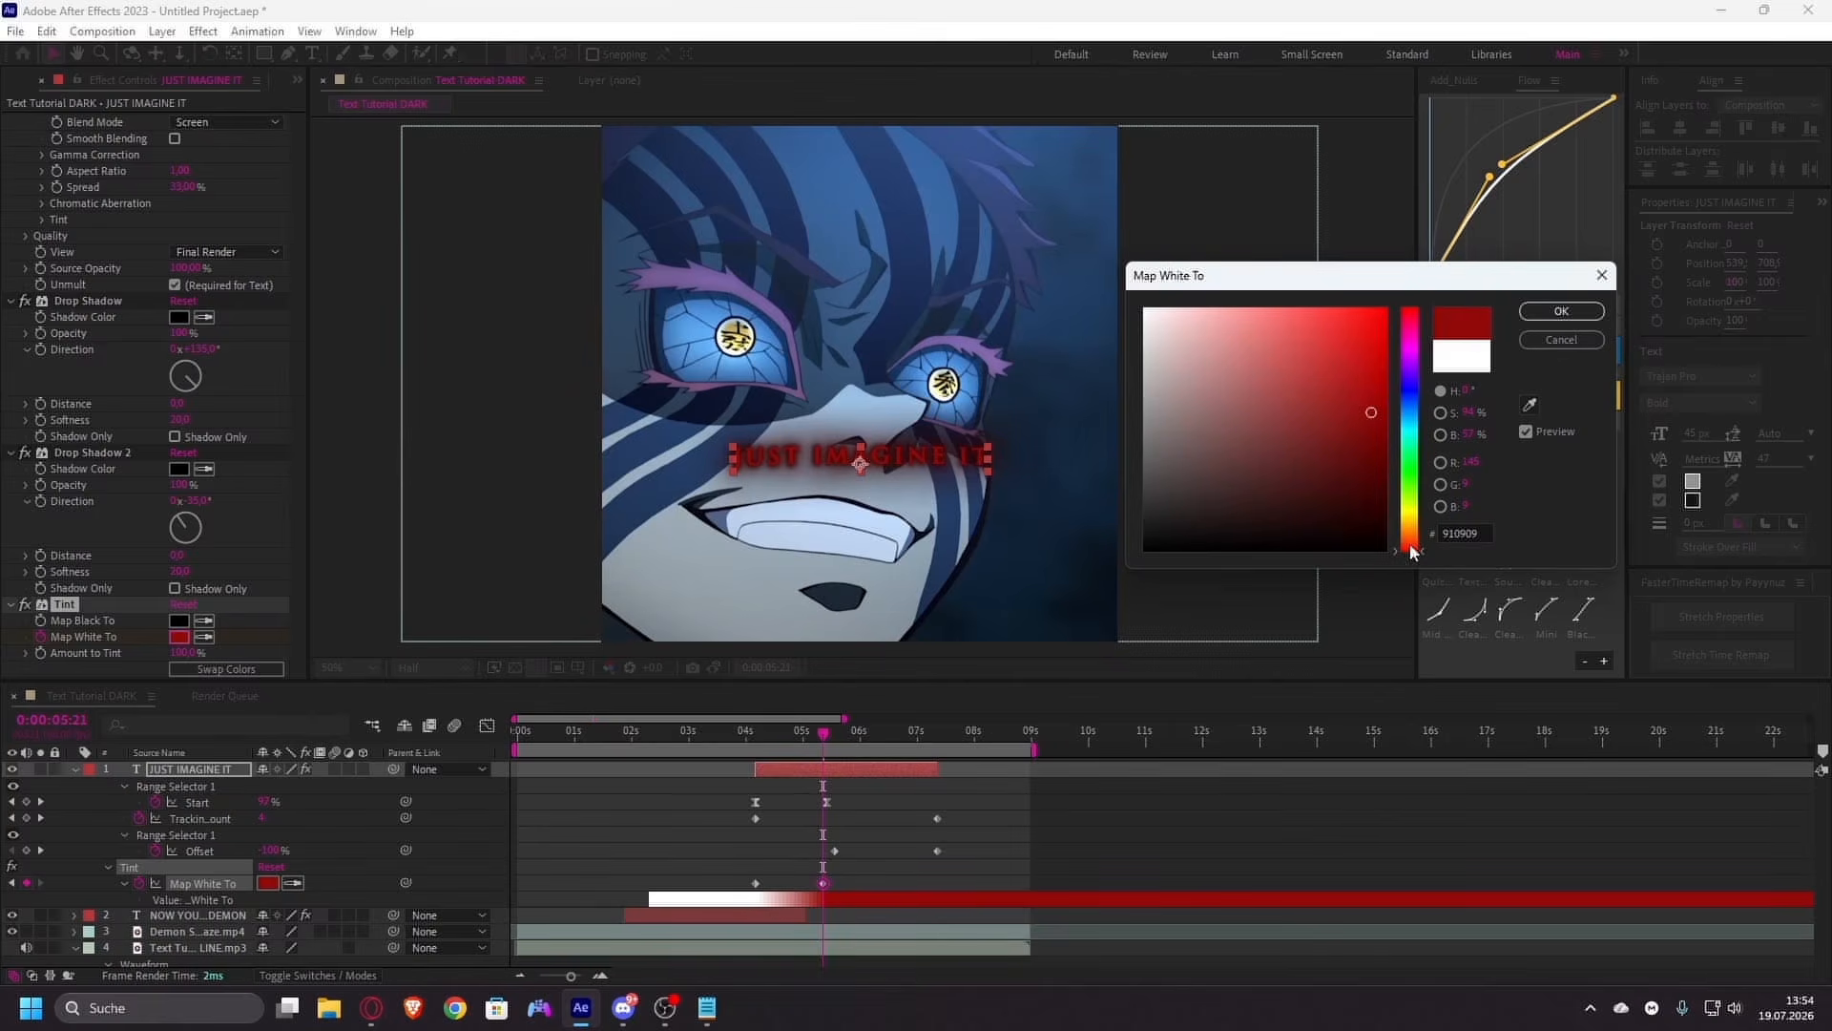
pyautogui.moveTo(1413, 531)
pyautogui.mouseDown()
pyautogui.moveTo(1413, 500)
pyautogui.moveTo(1411, 556)
pyautogui.mouseUp()
pyautogui.moveTo(1329, 386); pyautogui.dragTo(978, 279)
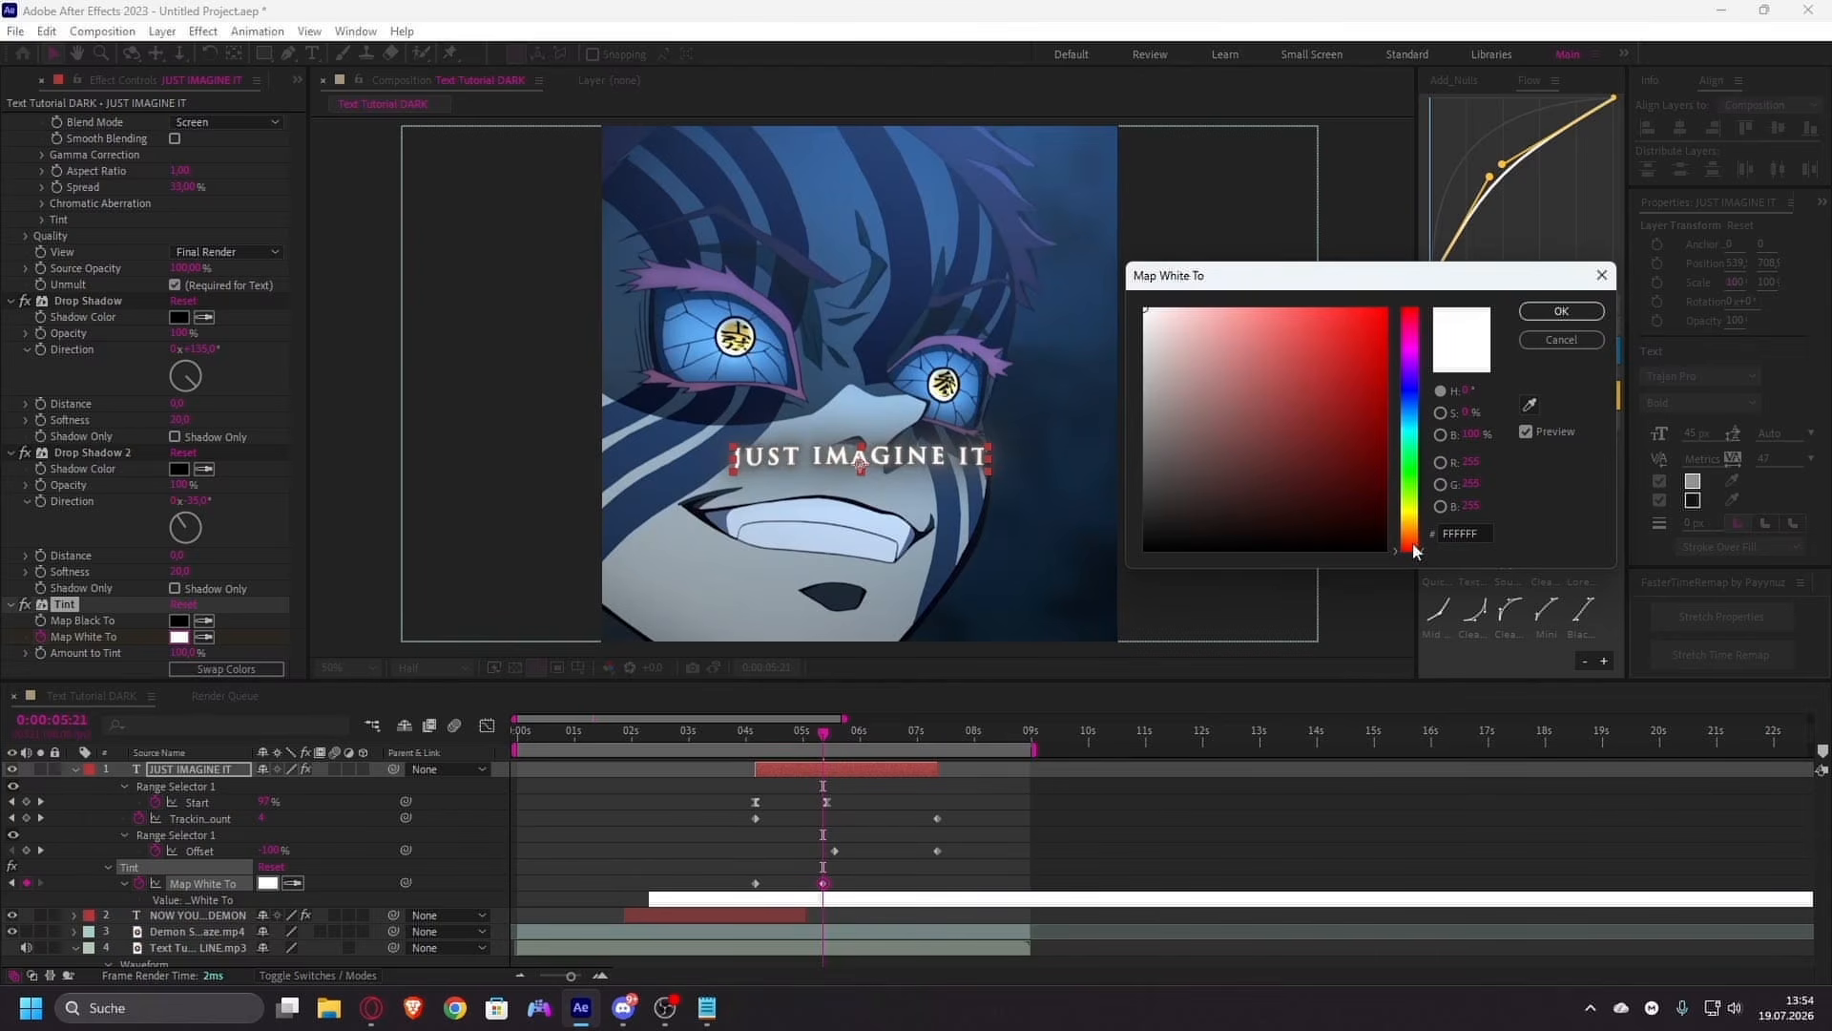
pyautogui.moveTo(1417, 550); pyautogui.dragTo(1413, 524)
pyautogui.moveTo(1345, 420); pyautogui.dragTo(1375, 348)
pyautogui.click(1558, 315)
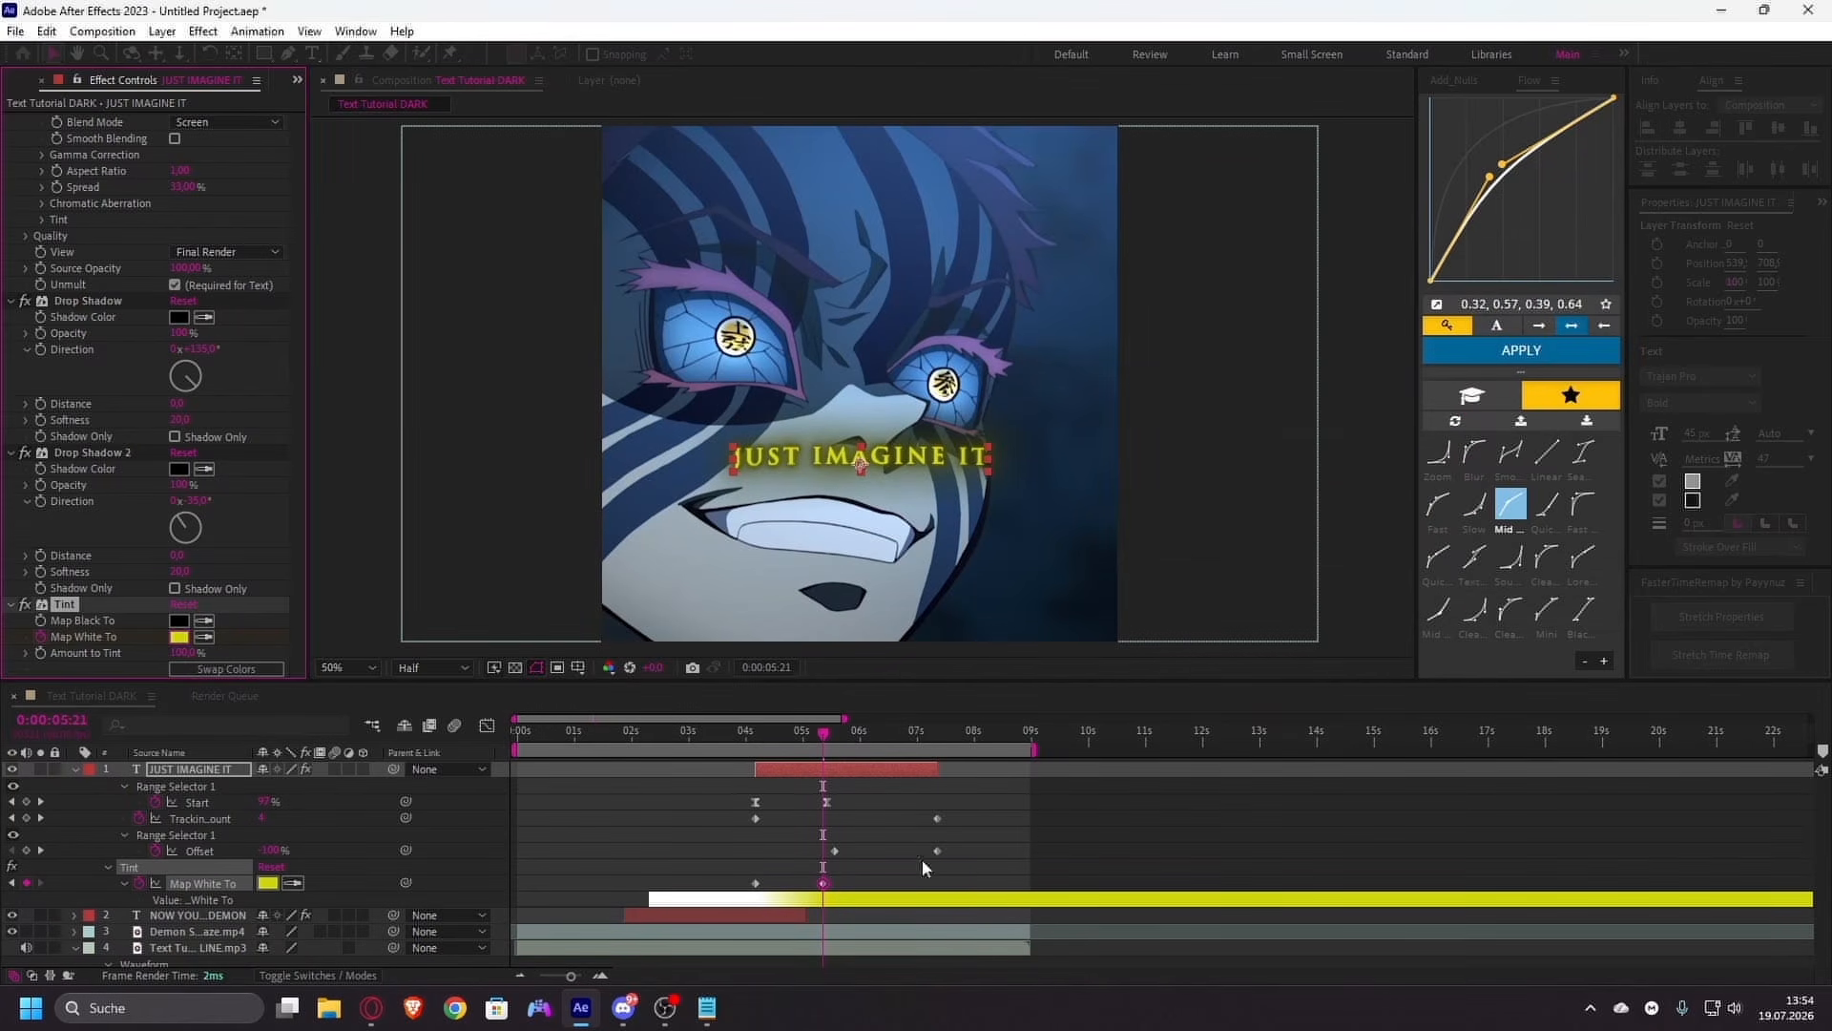
# - Move the yellow Map White To keyframe earlier, to just before 0:00:05:00
pyautogui.moveTo(793, 736); pyautogui.dragTo(761, 760)
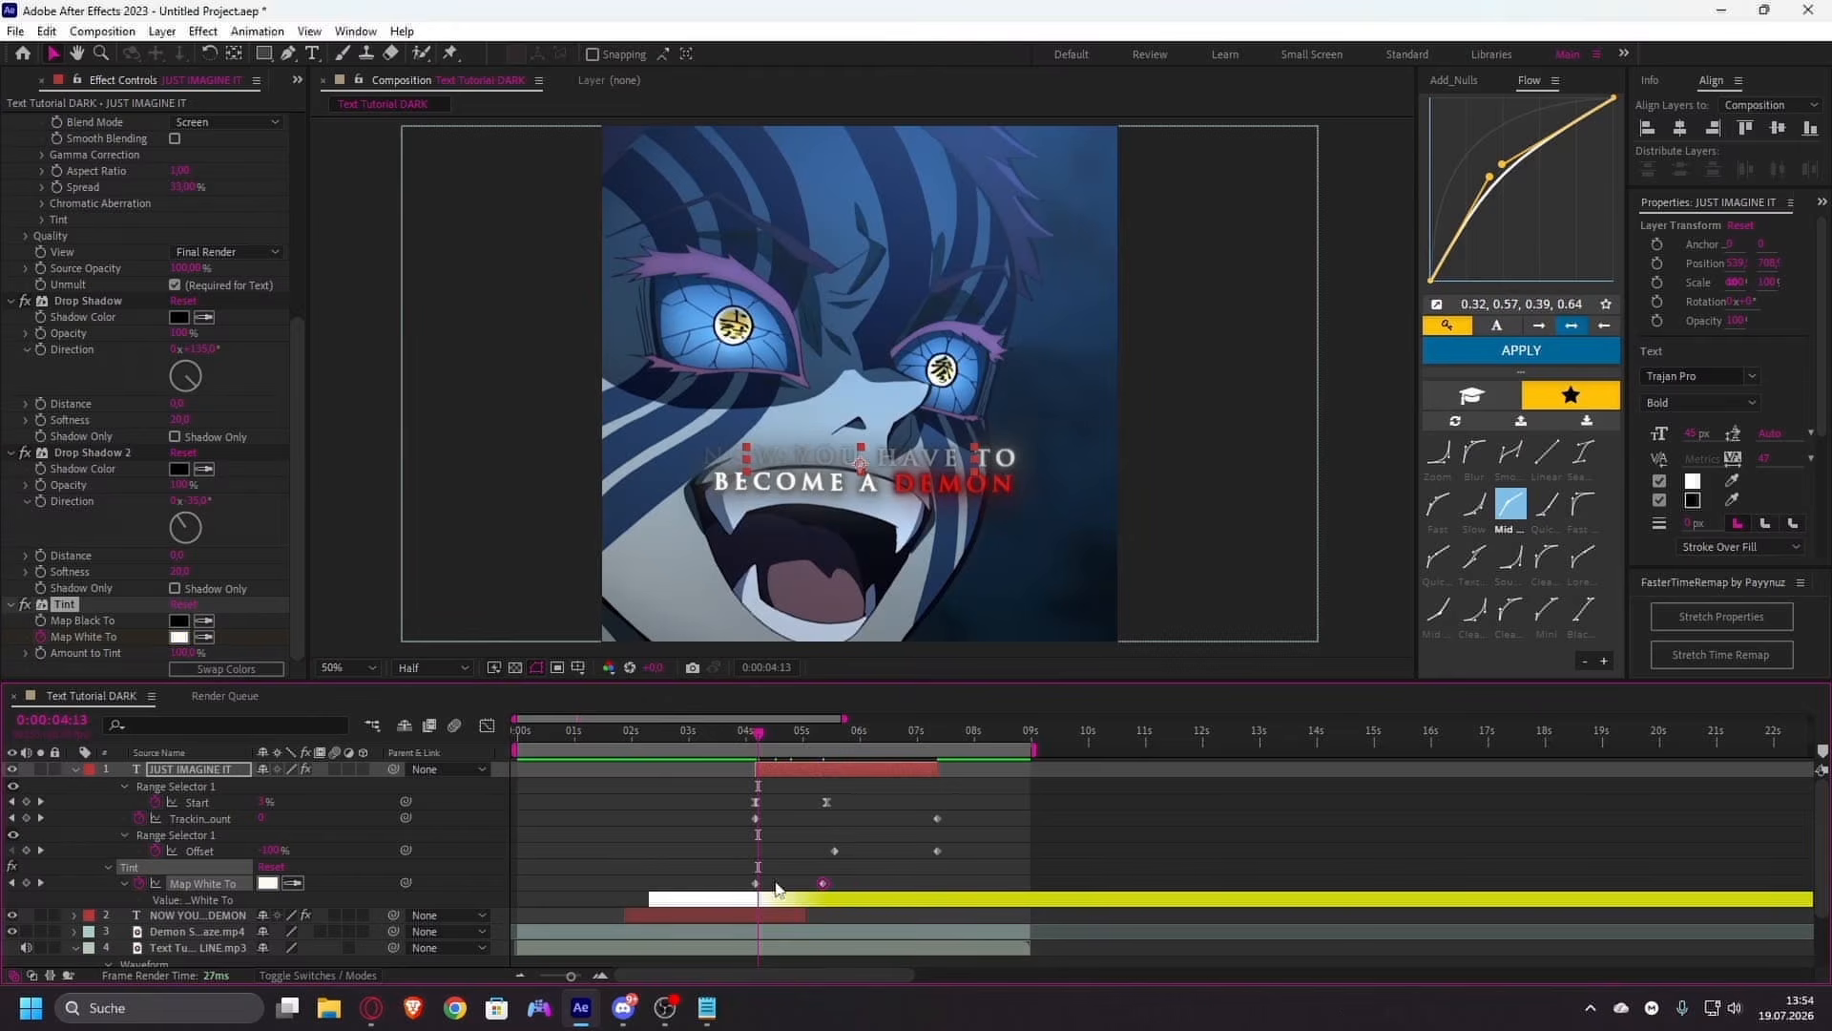
pyautogui.scroll(1, 776, 888)
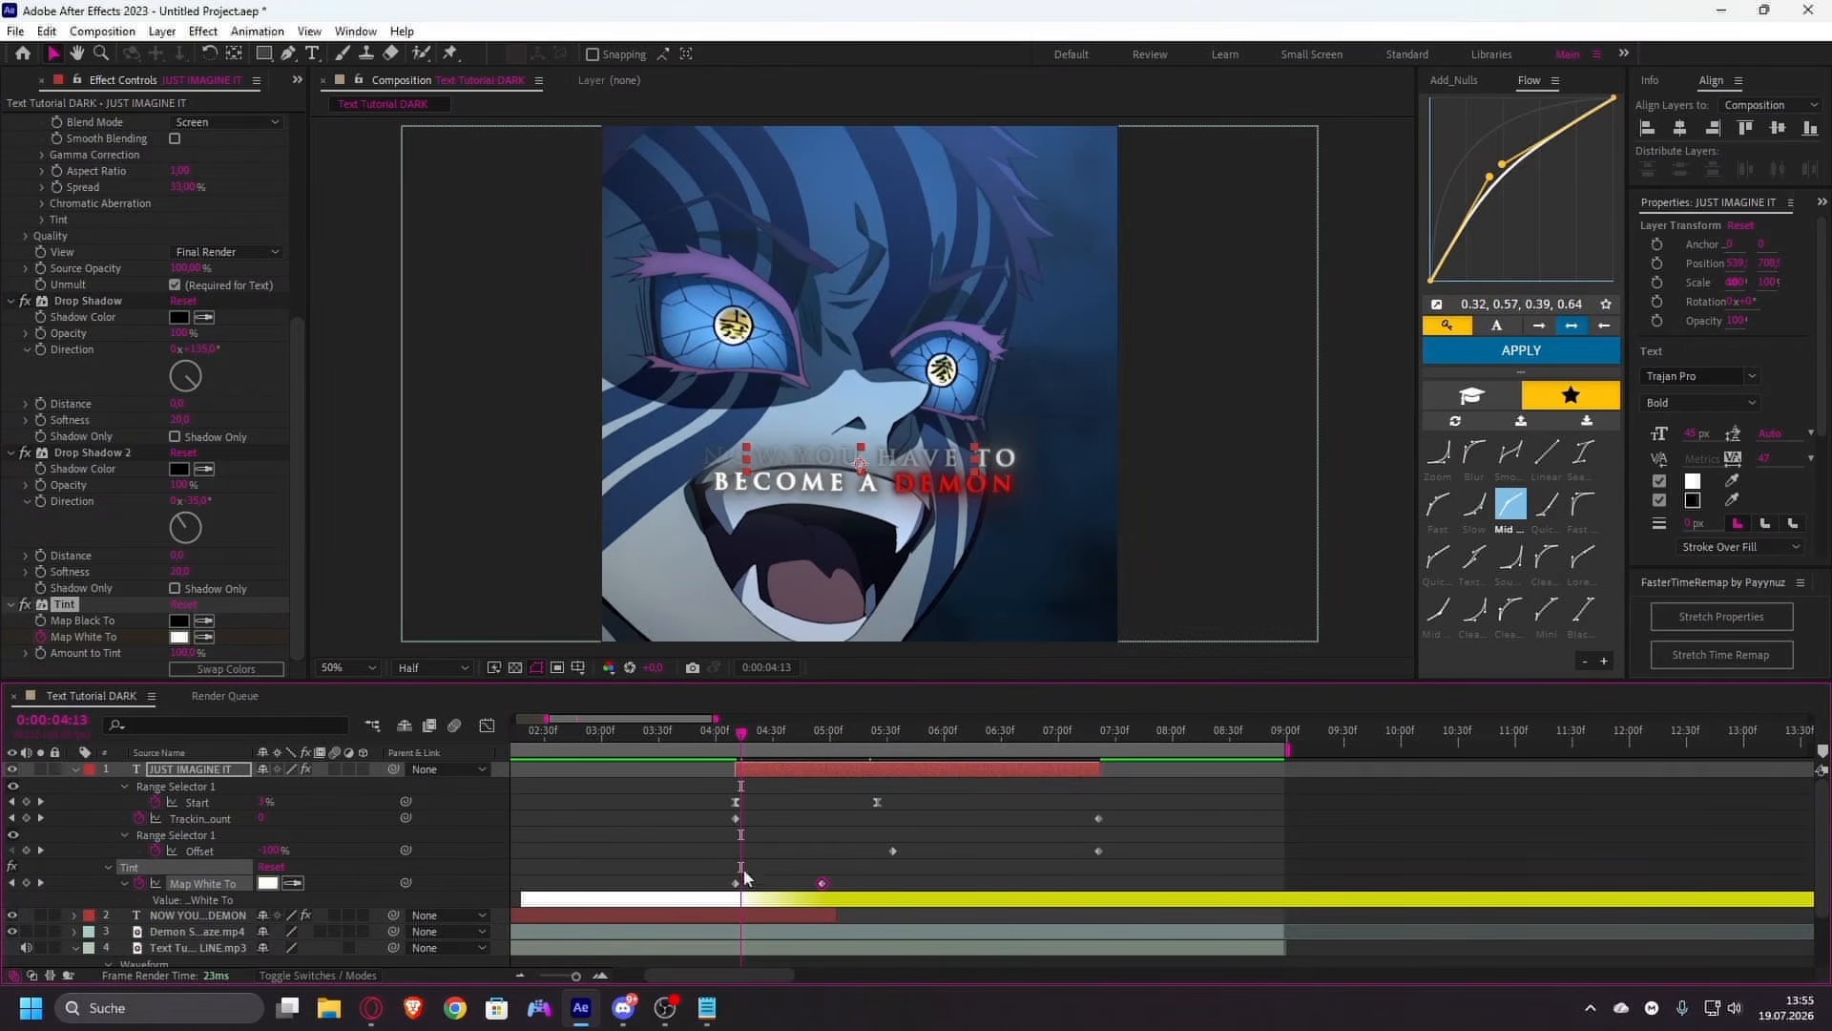
pyautogui.hscroll(3, 781, 836)
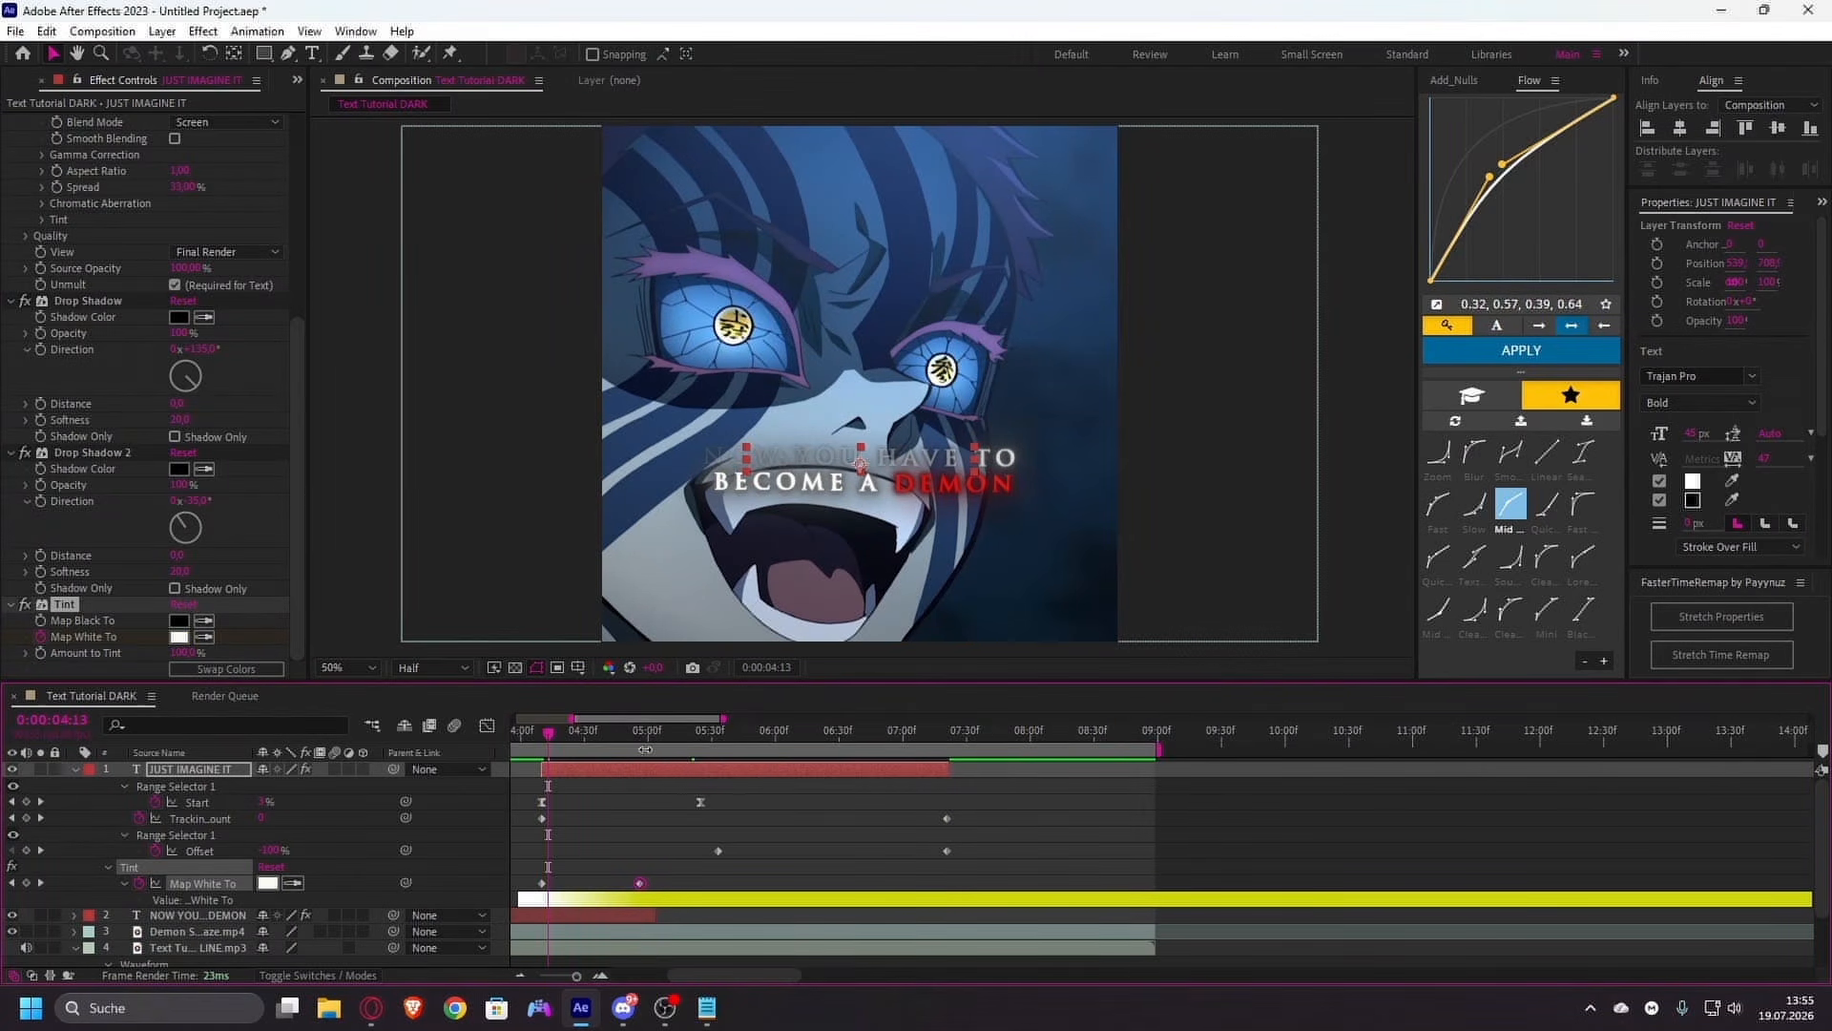
# - Add a green Map White To keyframe, colour 0DD62A, at 0:00:05:40
pyautogui.moveTo(645, 750); pyautogui.dragTo(737, 758)
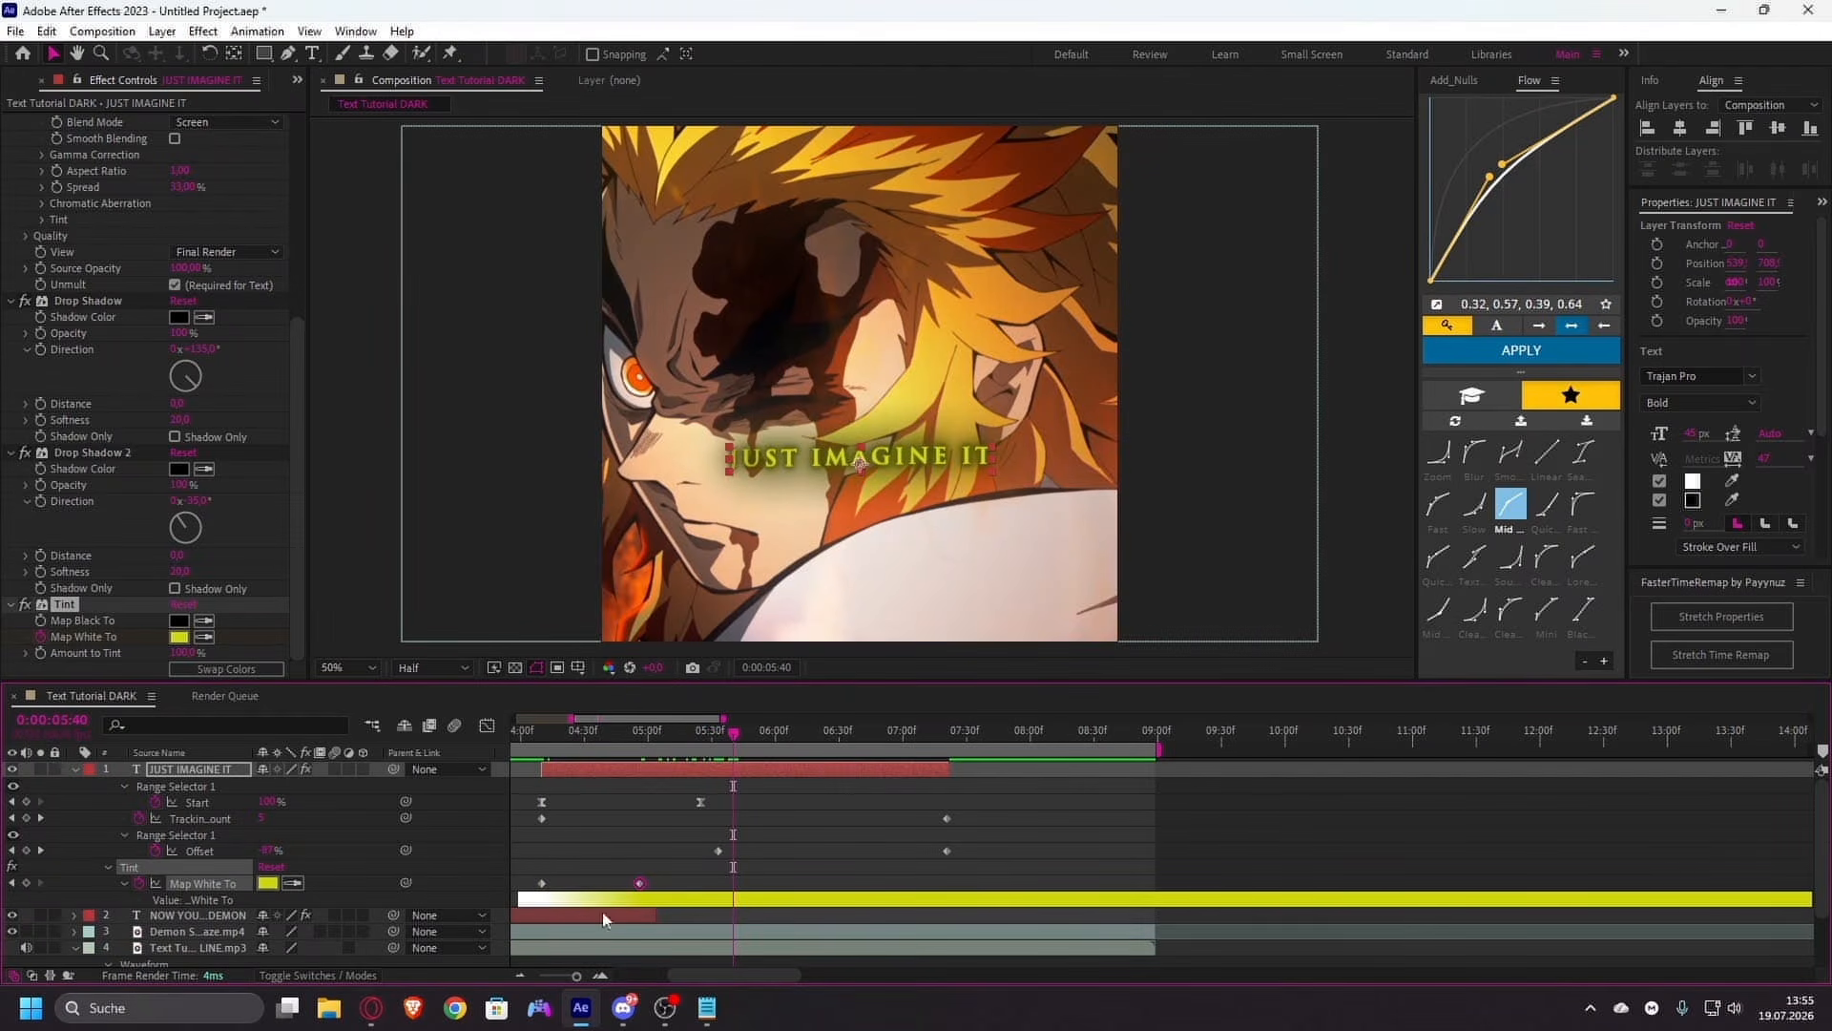
pyautogui.click(179, 637)
pyautogui.moveTo(1412, 515); pyautogui.dragTo(1416, 472)
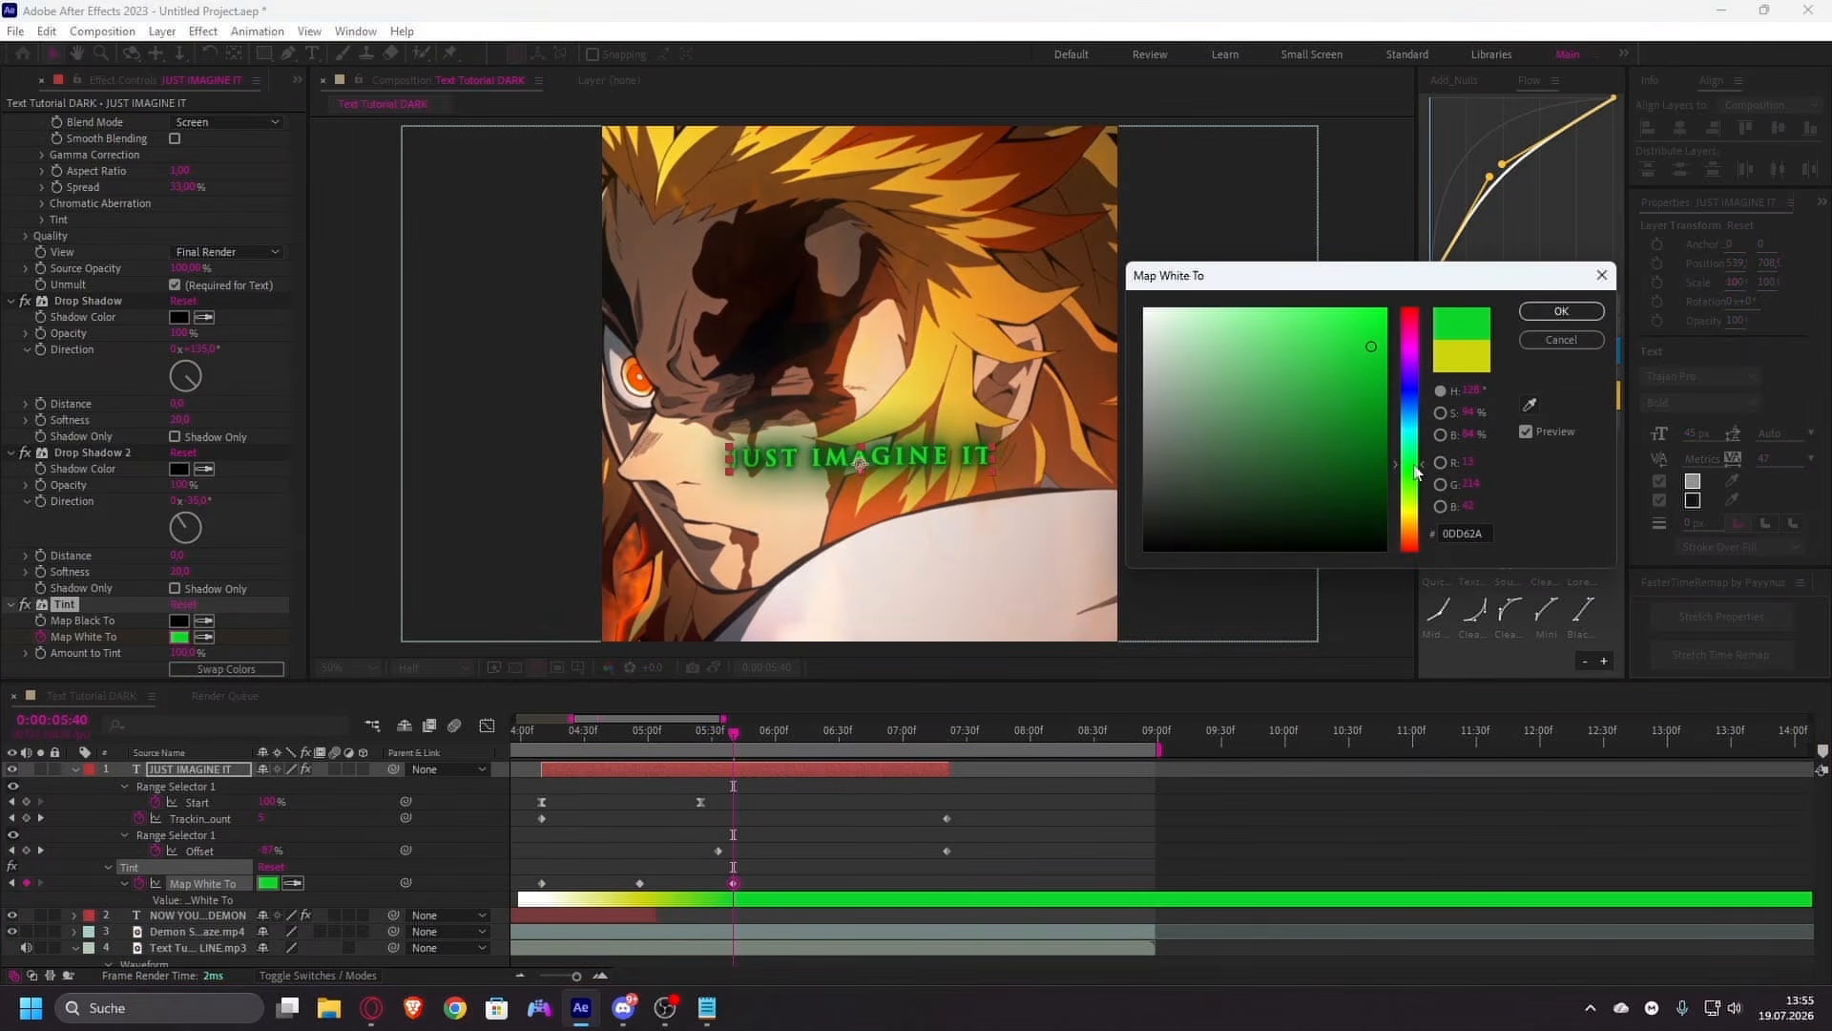
pyautogui.click(1557, 313)
# - Add a blue Map White To keyframe, colour 0D7FD6, at 0:00:06:17
pyautogui.moveTo(733, 735); pyautogui.dragTo(814, 739)
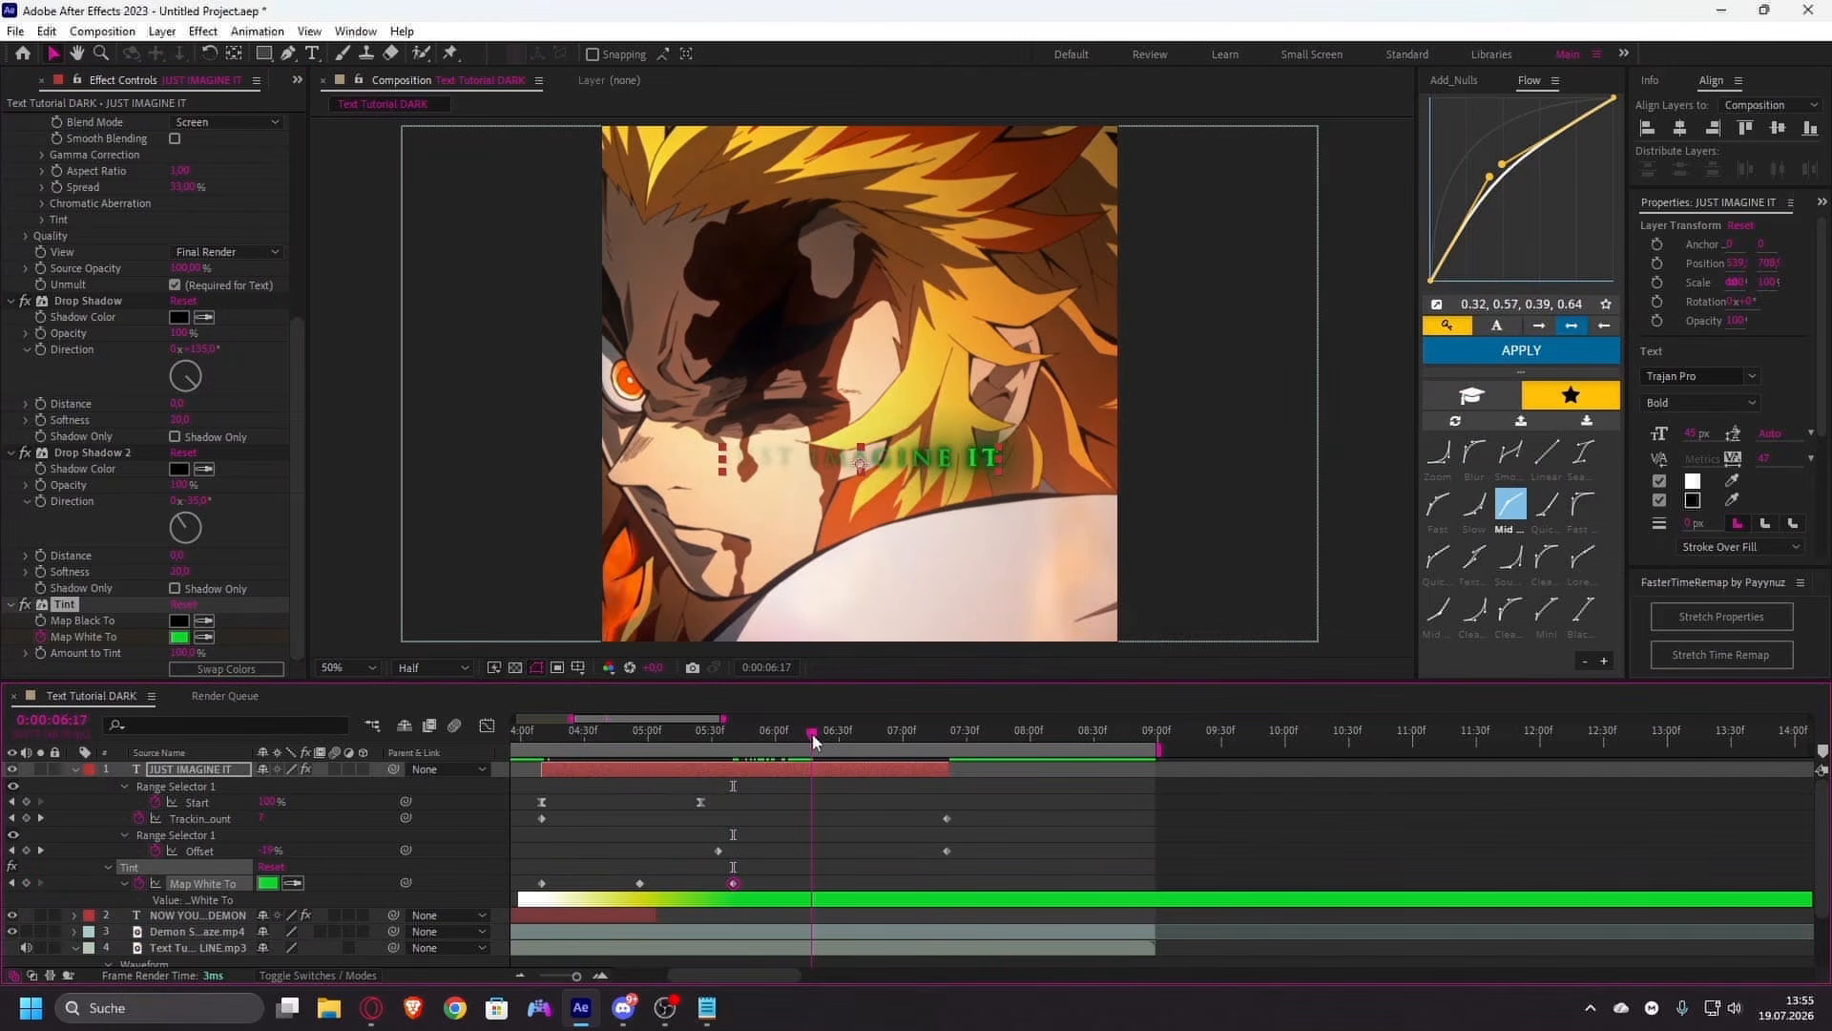
pyautogui.click(179, 637)
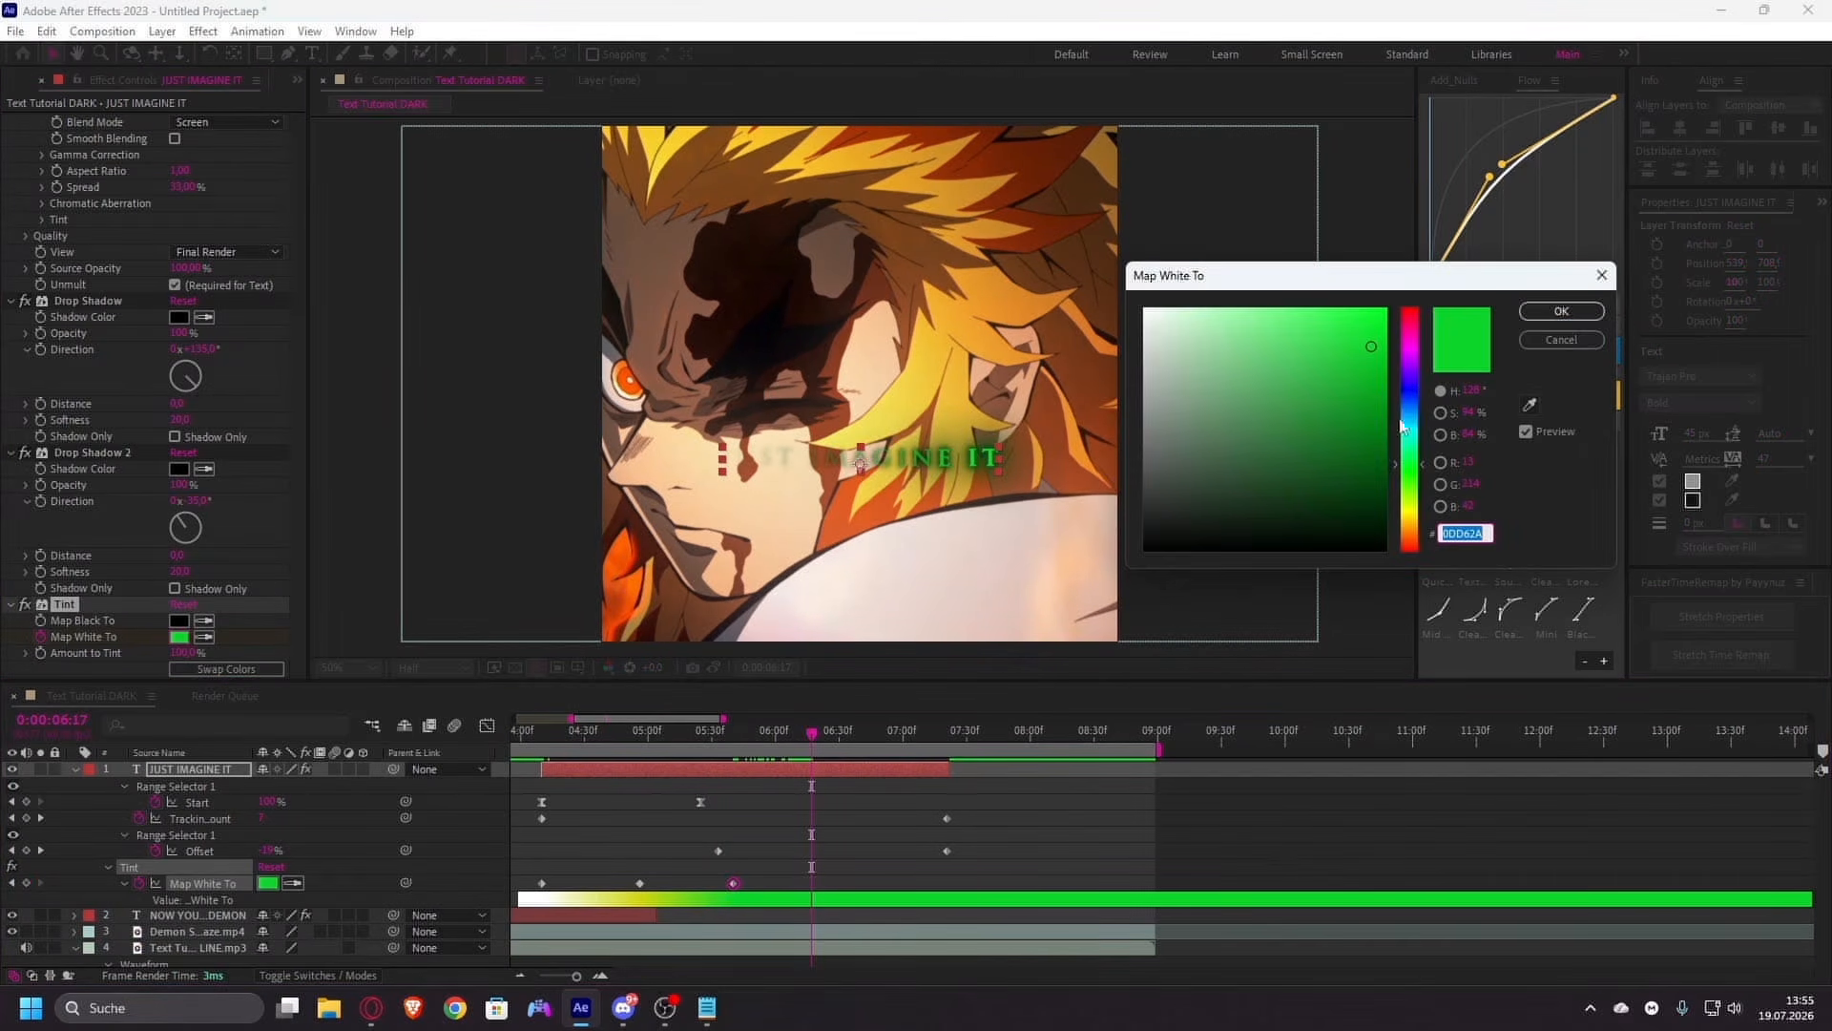
pyautogui.moveTo(1414, 437); pyautogui.dragTo(1417, 419)
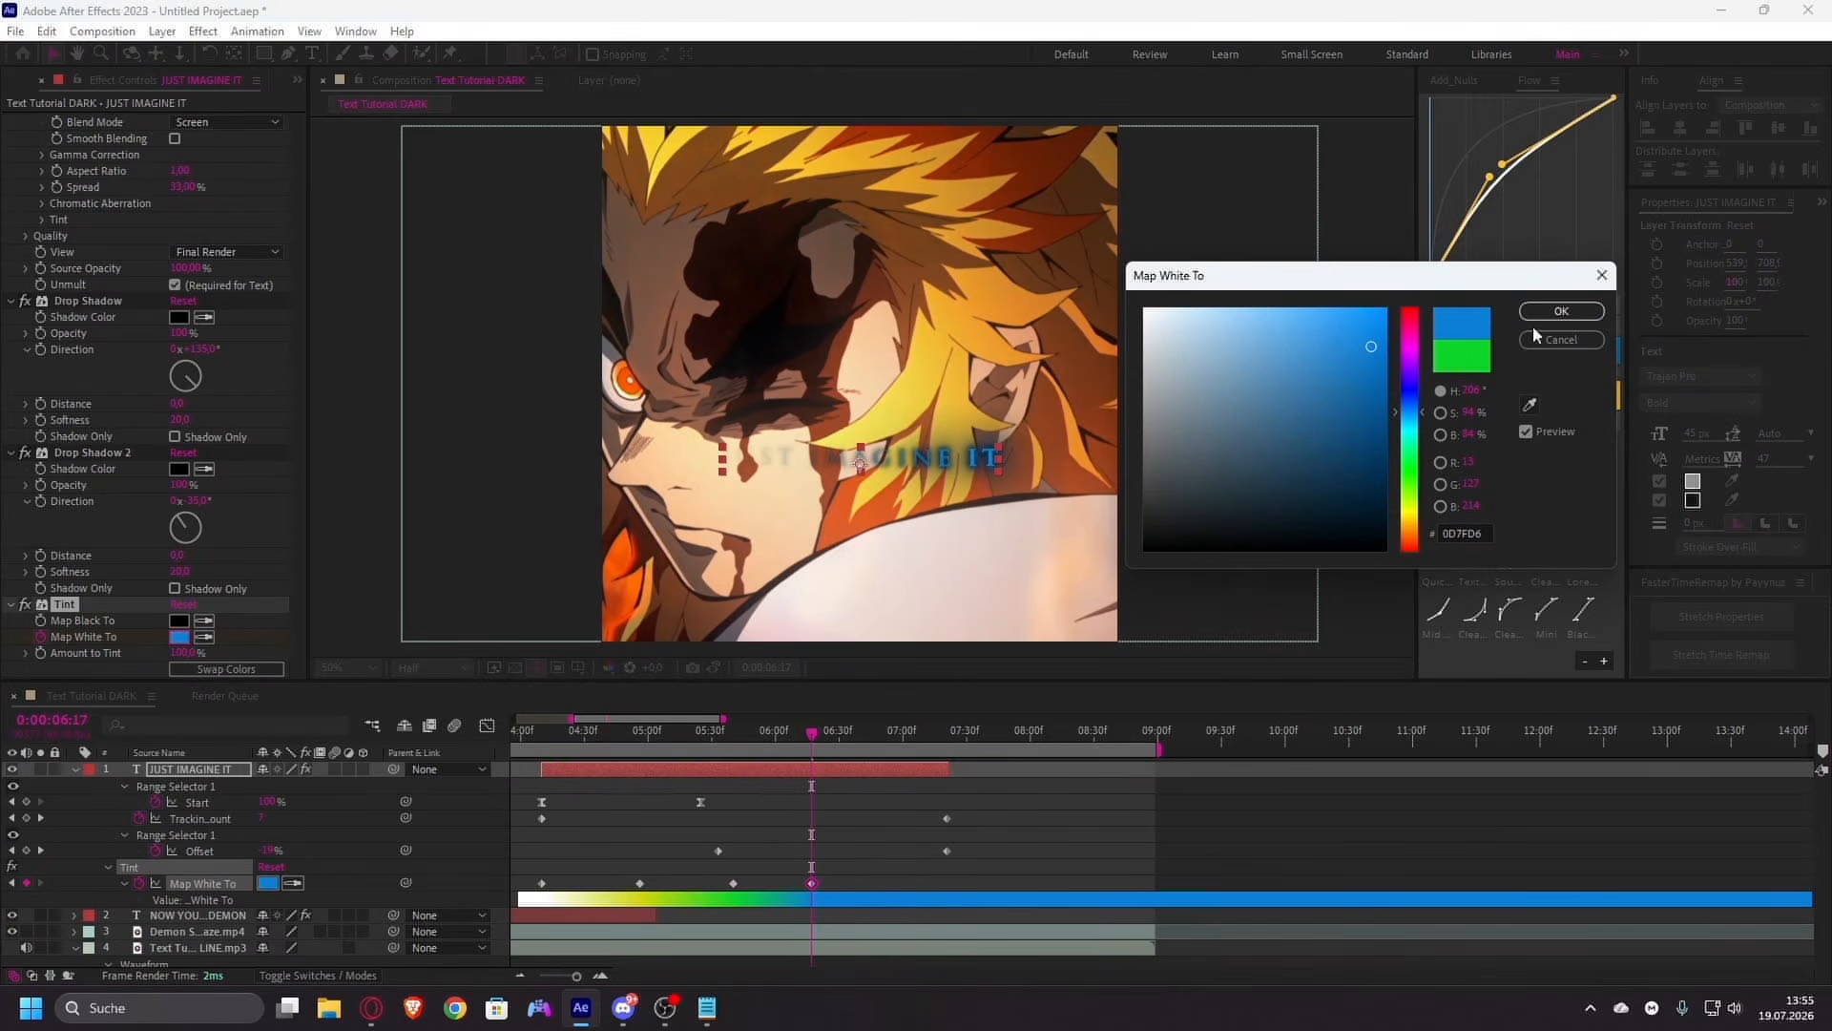
pyautogui.click(1560, 312)
# - Add a purple Map White To keyframe, colour 6C0DD6, at 0:00:06:47
pyautogui.click(876, 737)
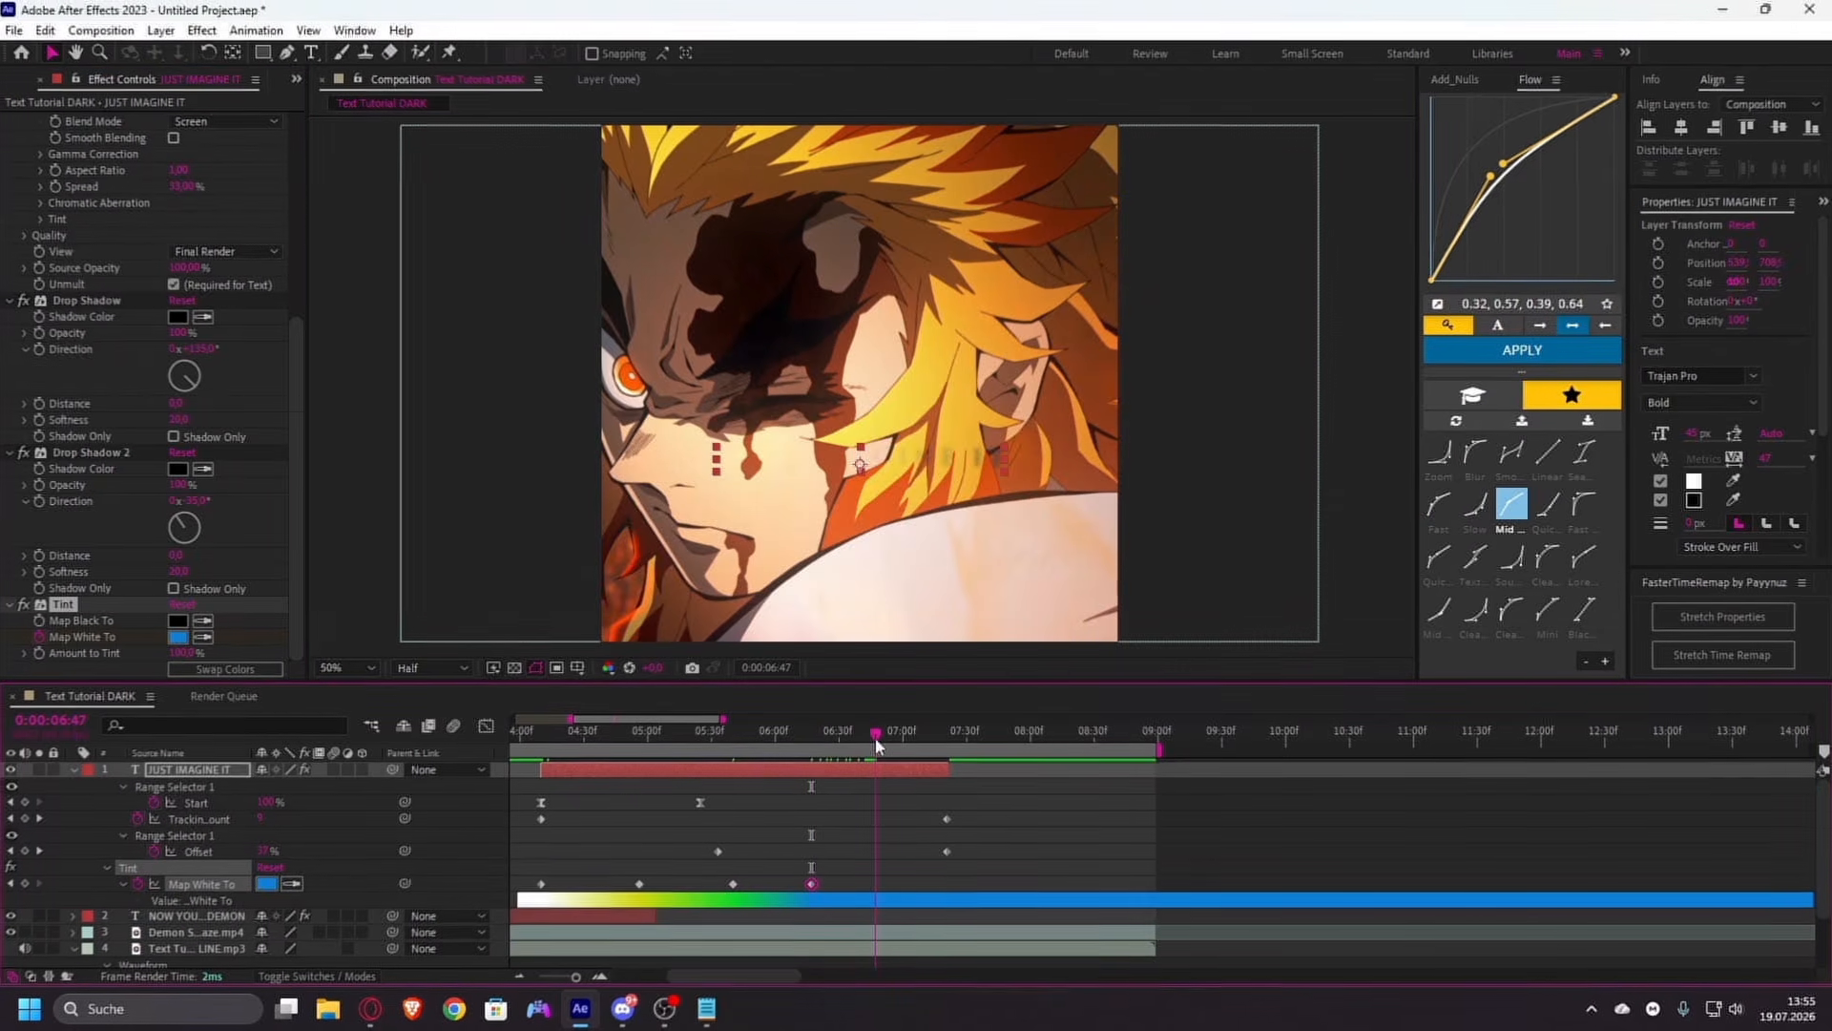
pyautogui.click(179, 636)
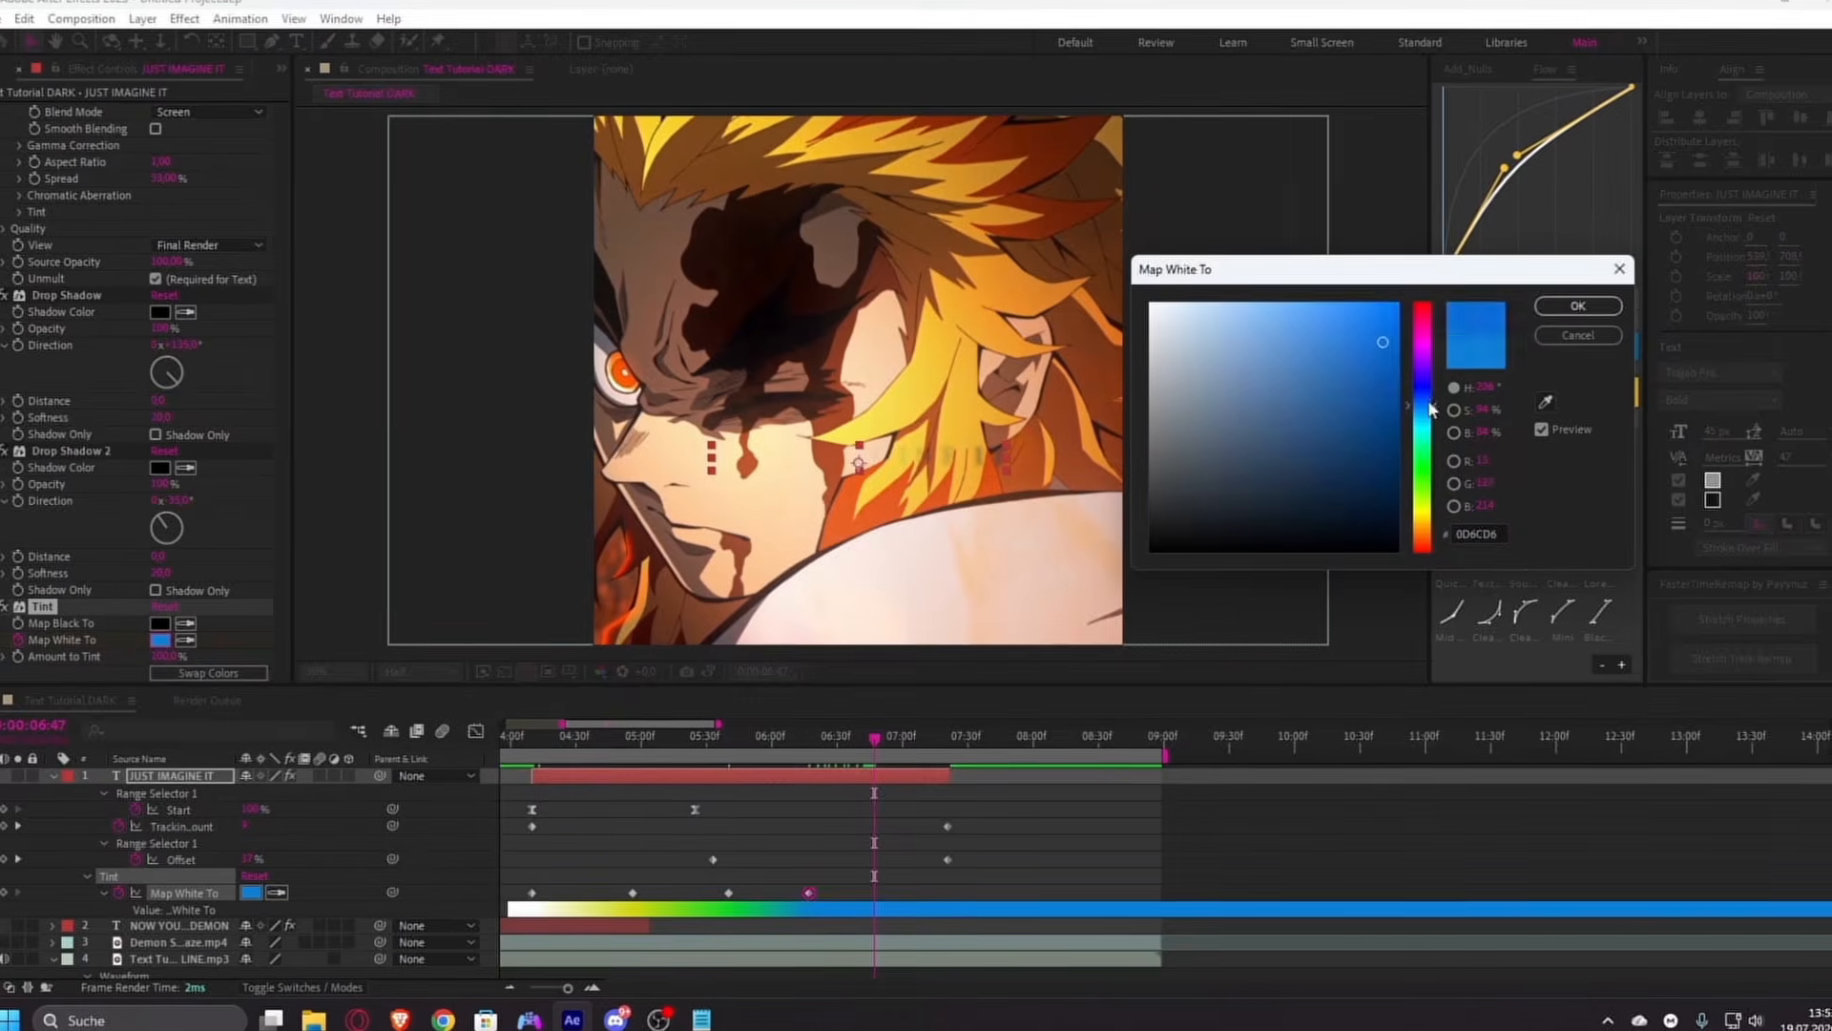
pyautogui.moveTo(1430, 408); pyautogui.dragTo(1434, 375)
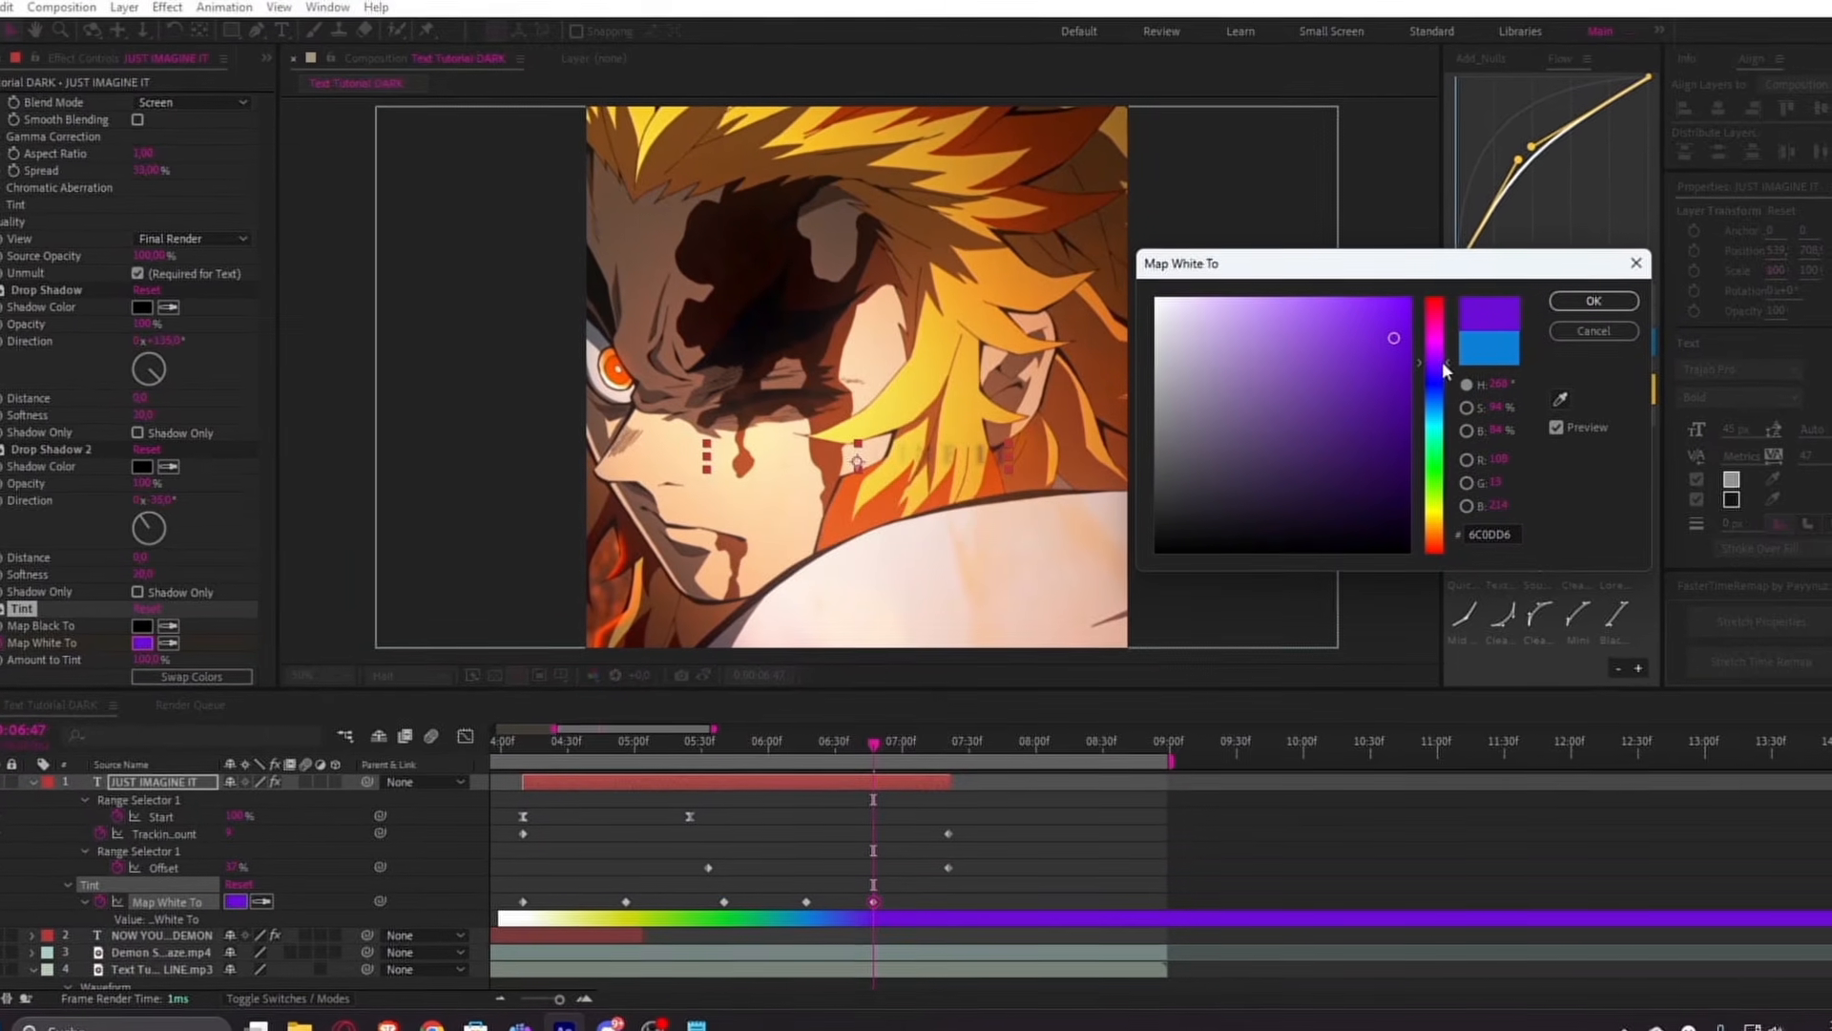
pyautogui.click(1593, 300)
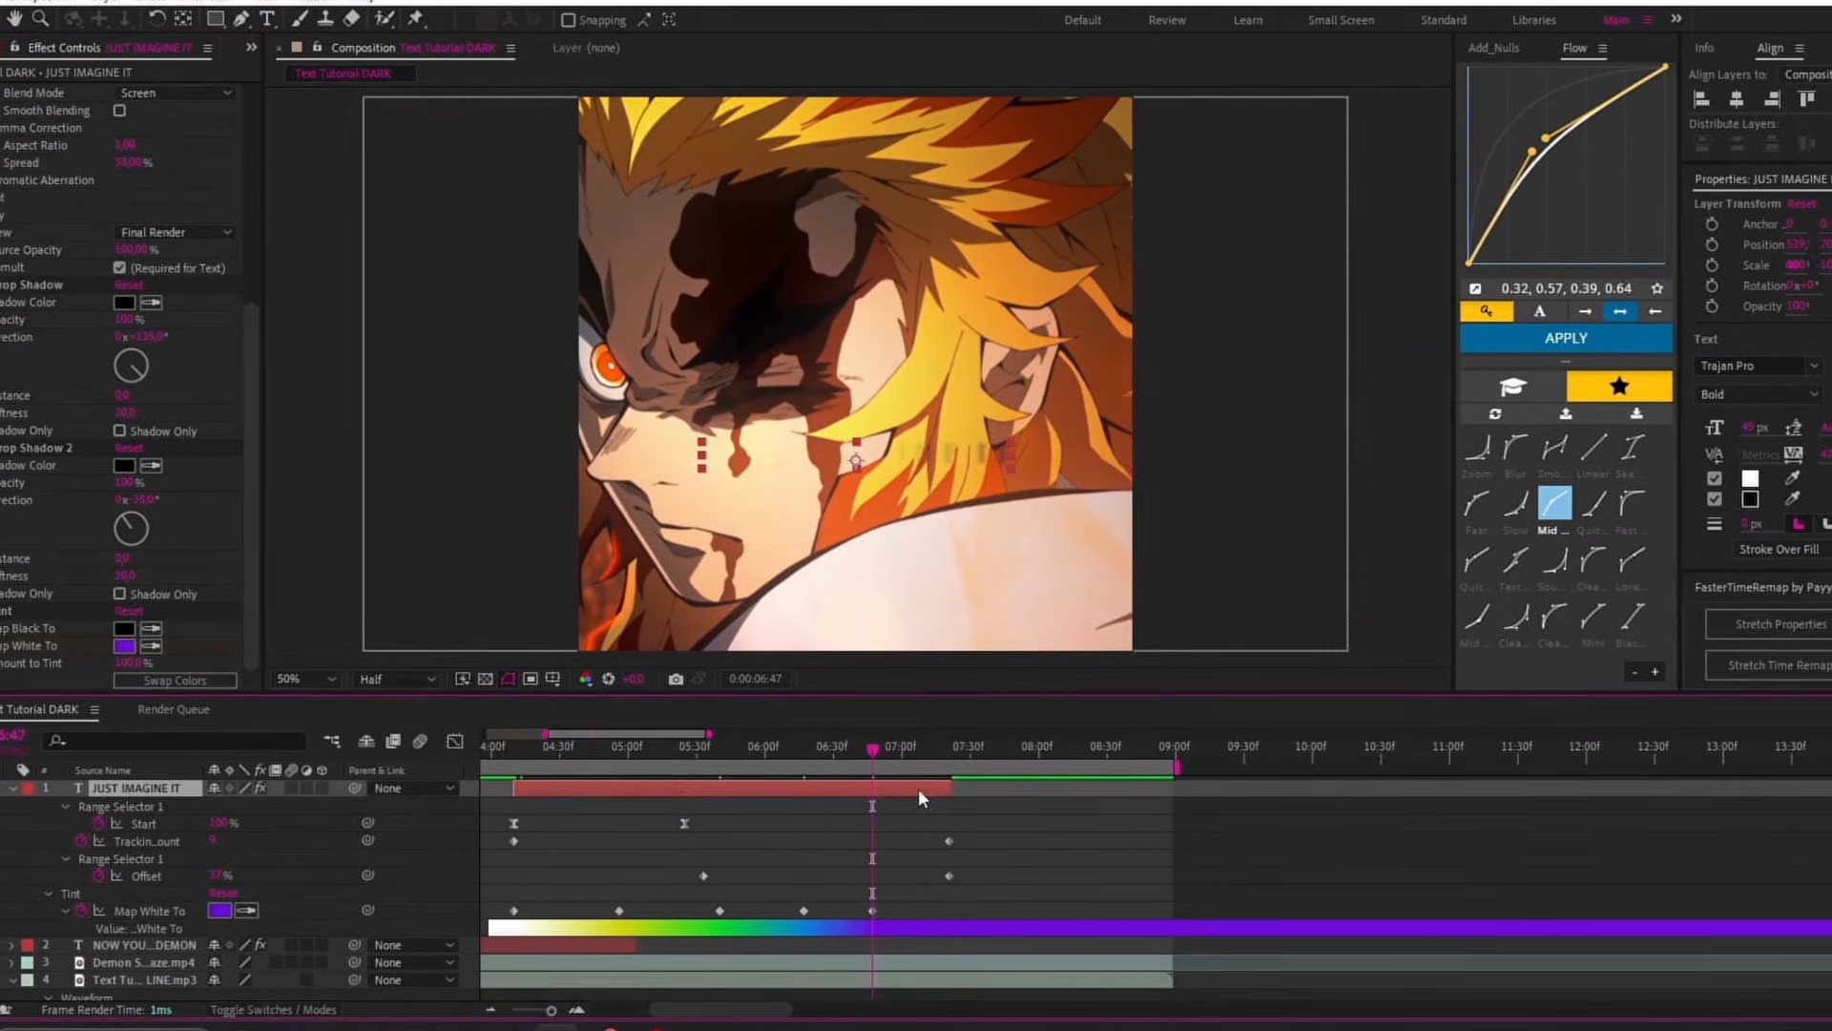
# - Add a red Map White To keyframe, colour D60D0D, at the end of the "JUST IMAGINE IT" layer
pyautogui.press('o')
pyautogui.click(128, 646)
pyautogui.moveTo(1457, 361); pyautogui.dragTo(1462, 265)
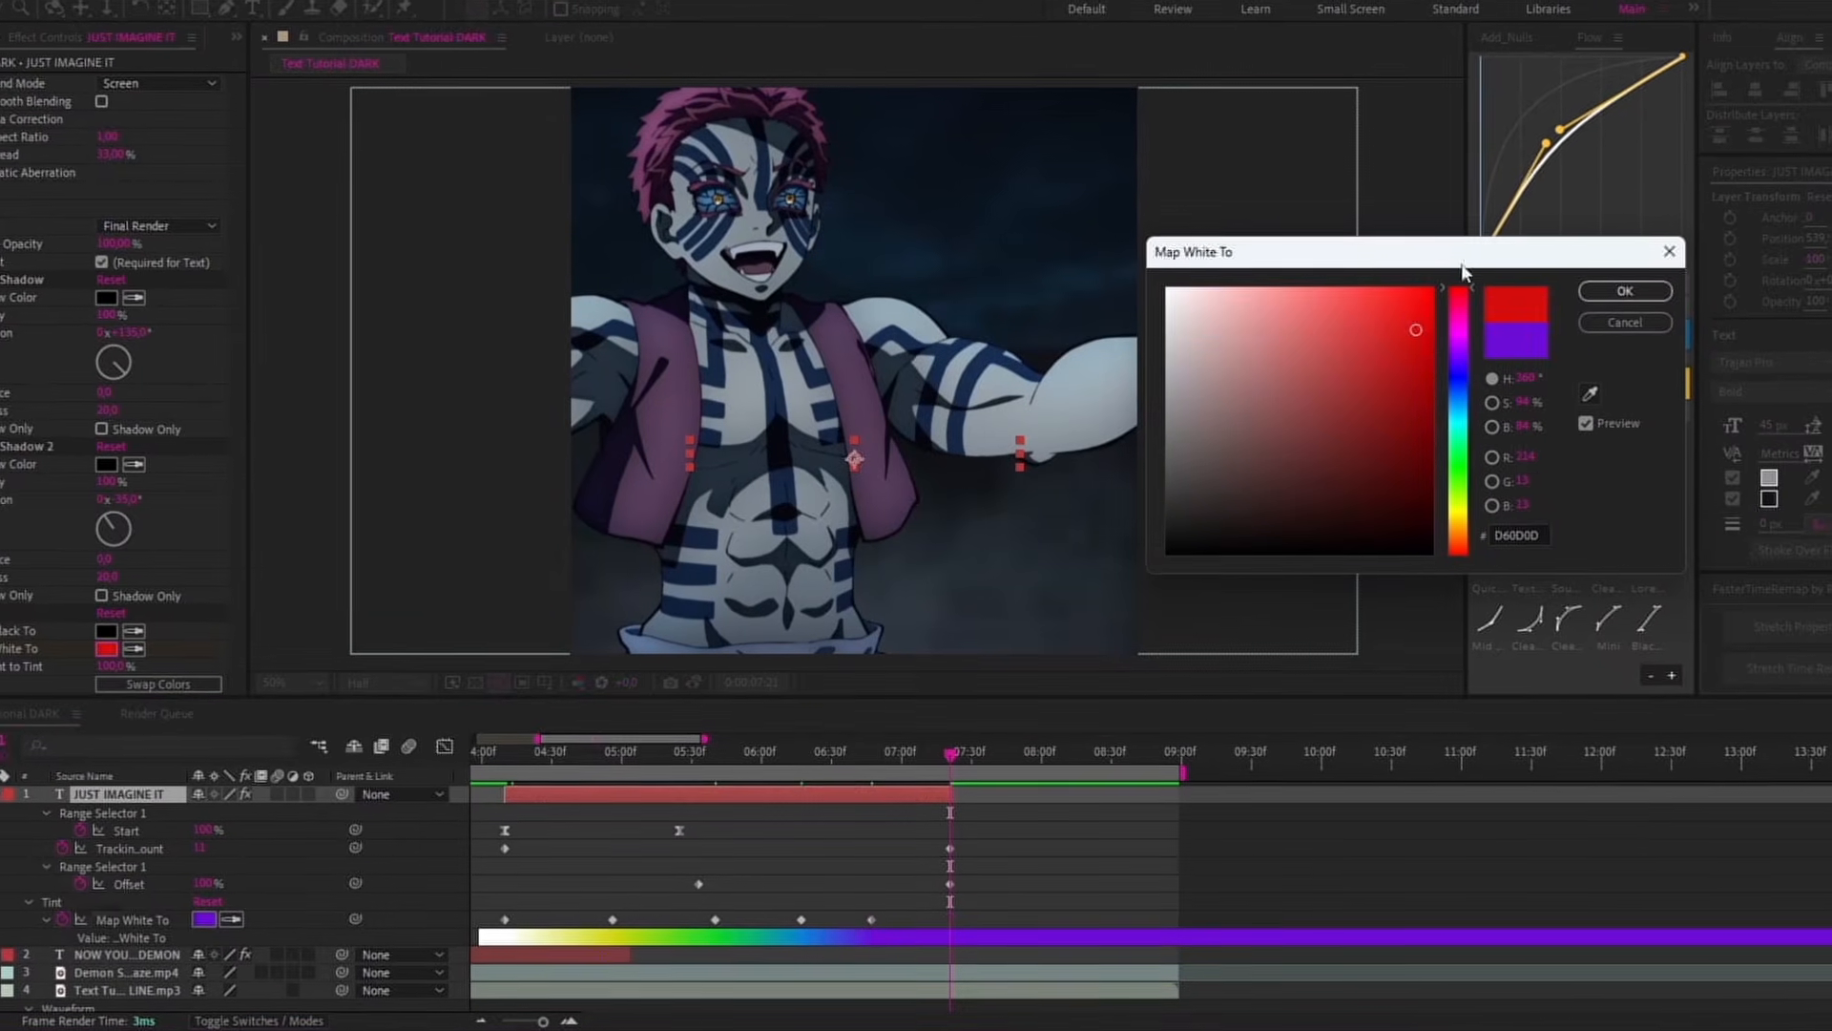
pyautogui.click(1625, 291)
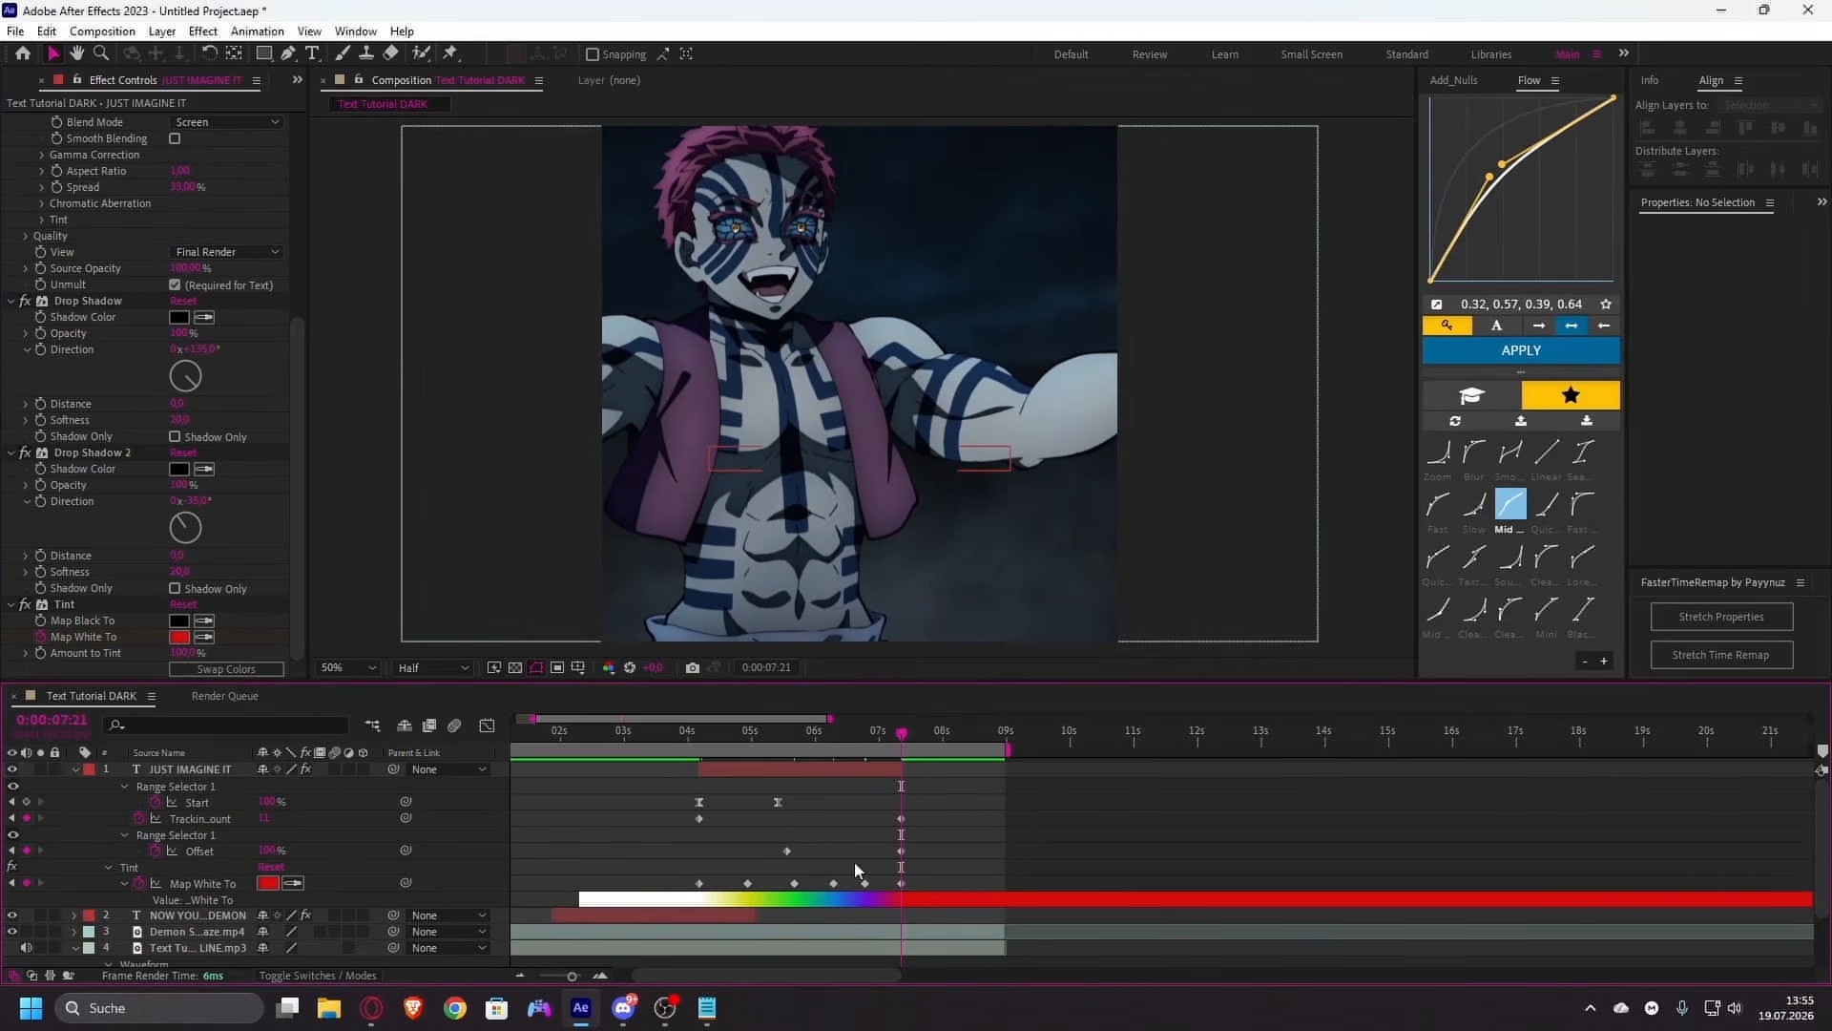
# - Shift the middle Map White To keyframes slightly earlier so the colour changes are more evenly spaced
pyautogui.scroll(2, 748, 907)
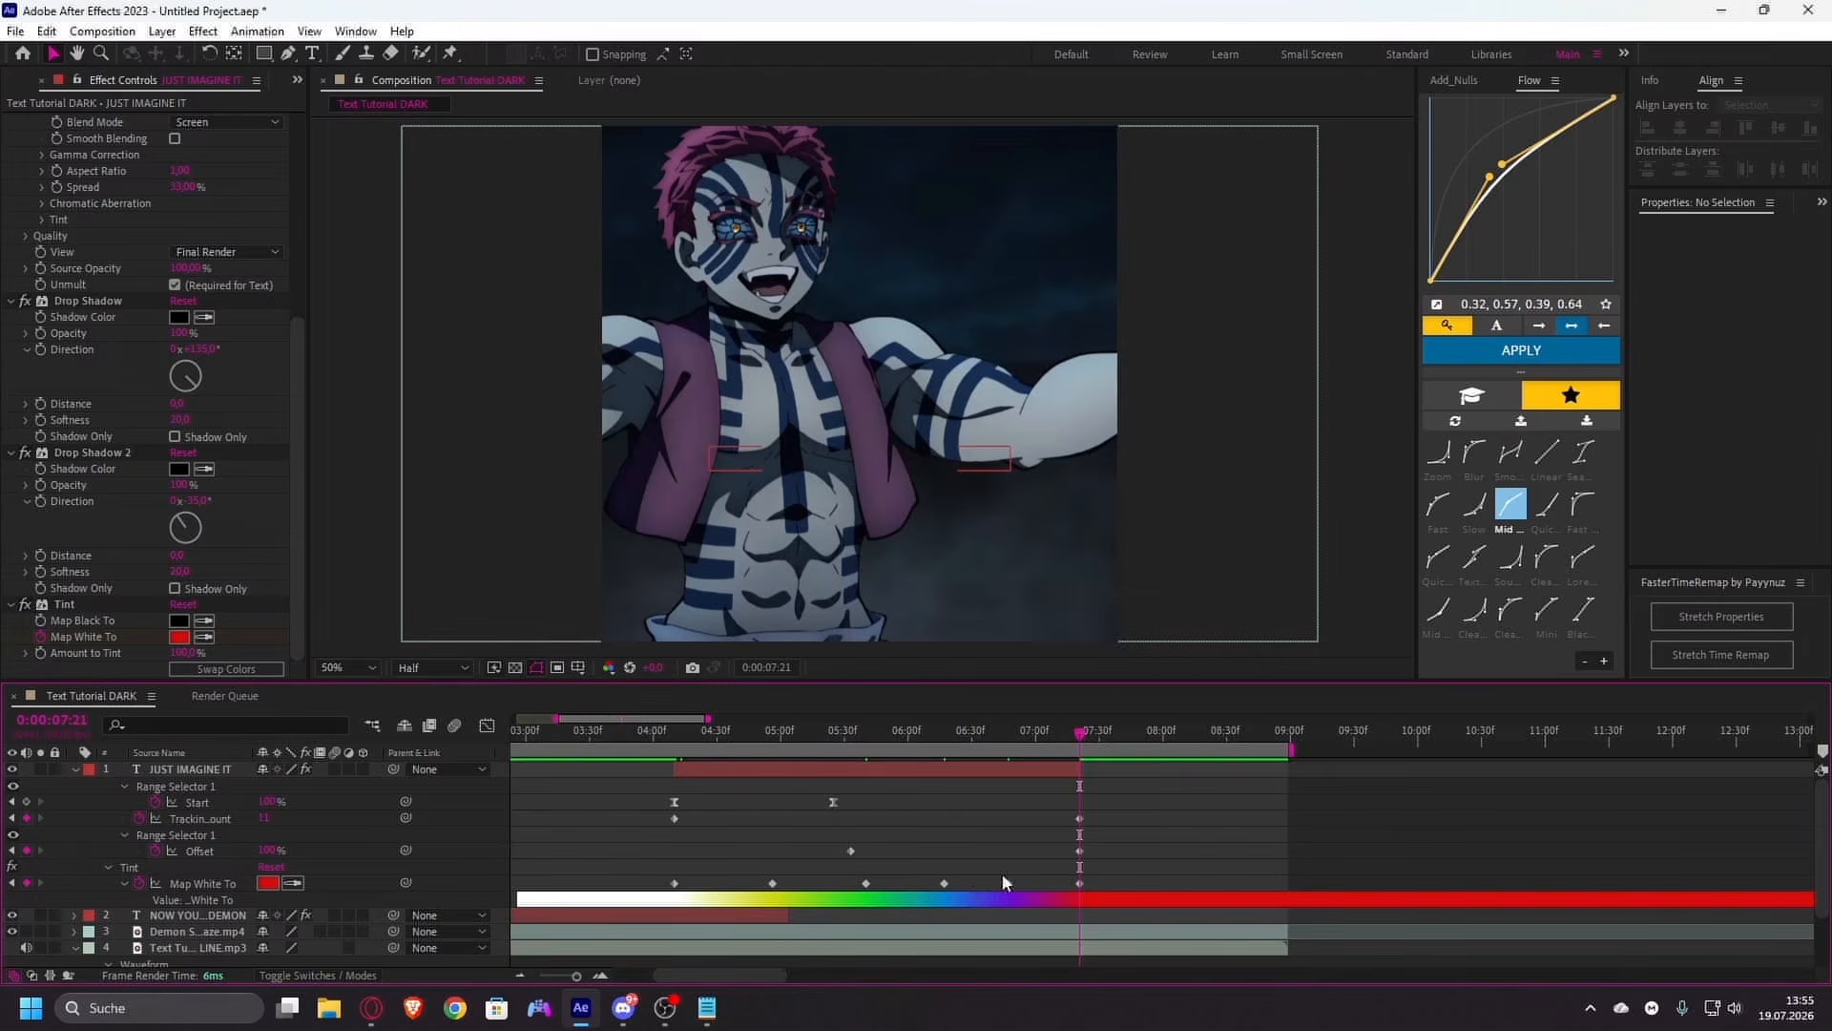
pyautogui.scroll(-2, 1003, 876)
pyautogui.moveTo(852, 740); pyautogui.dragTo(813, 754)
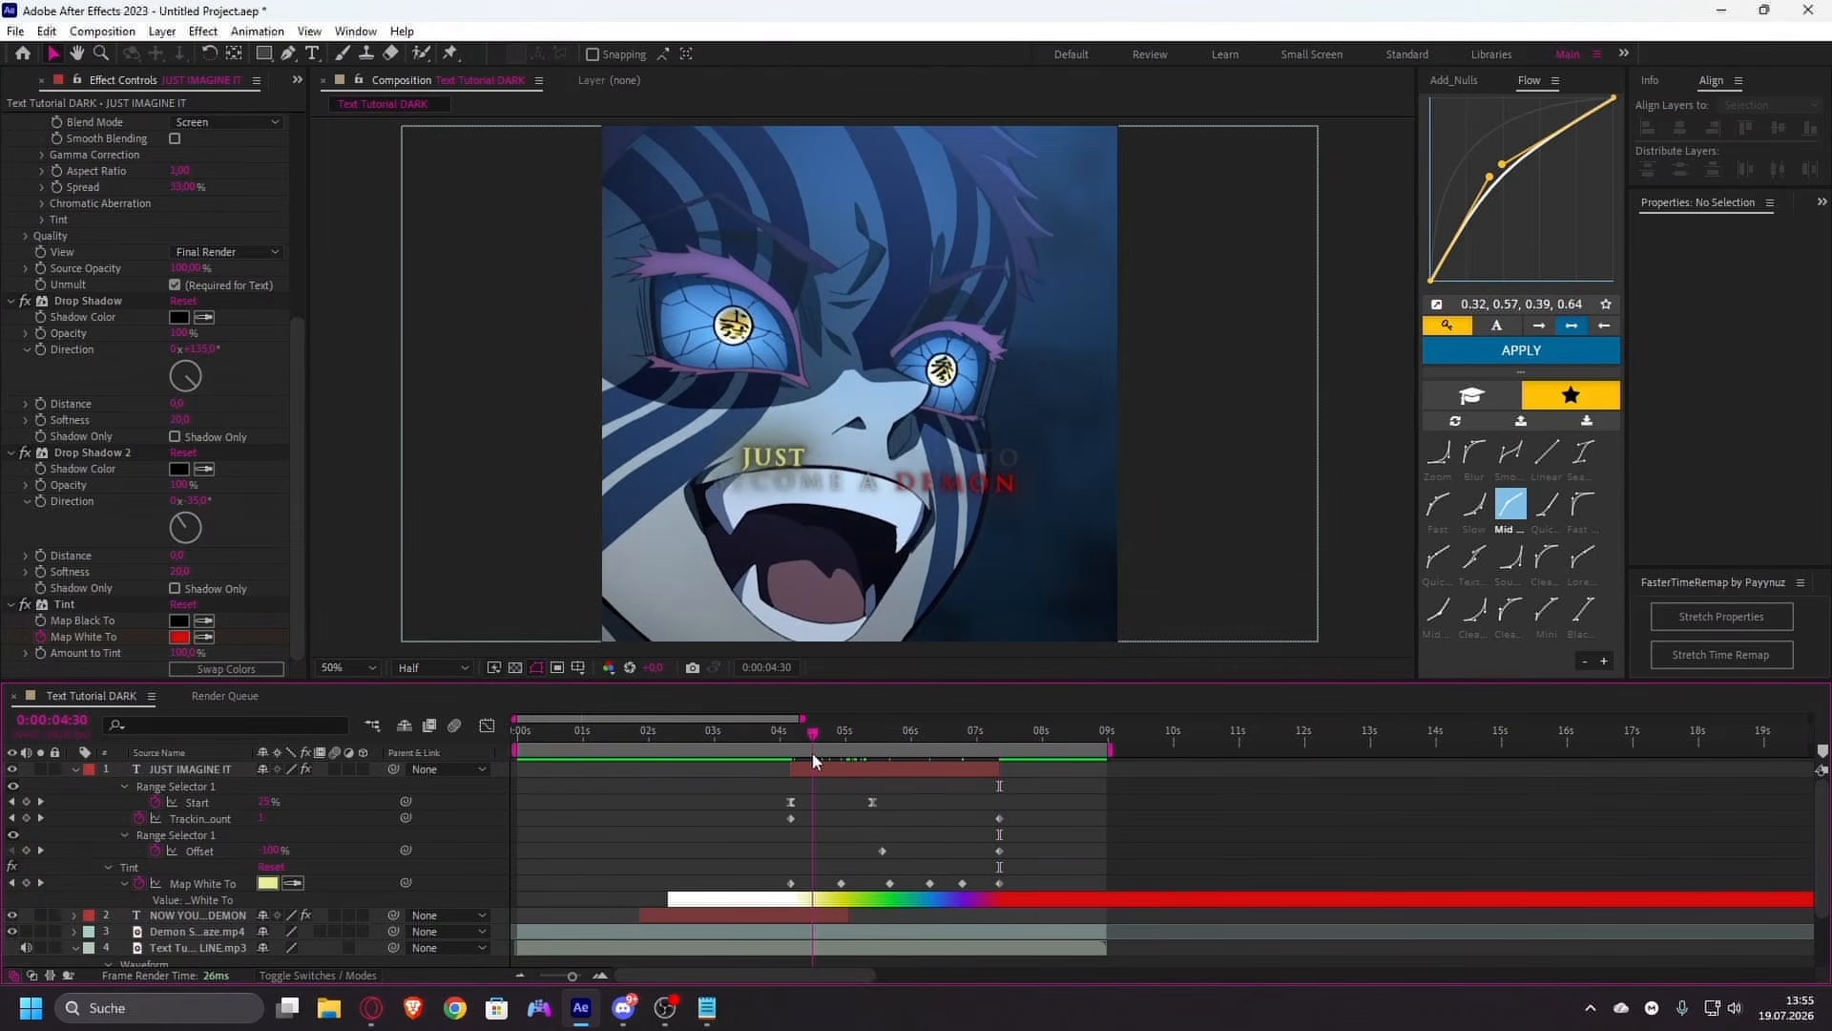
pyautogui.click(837, 884)
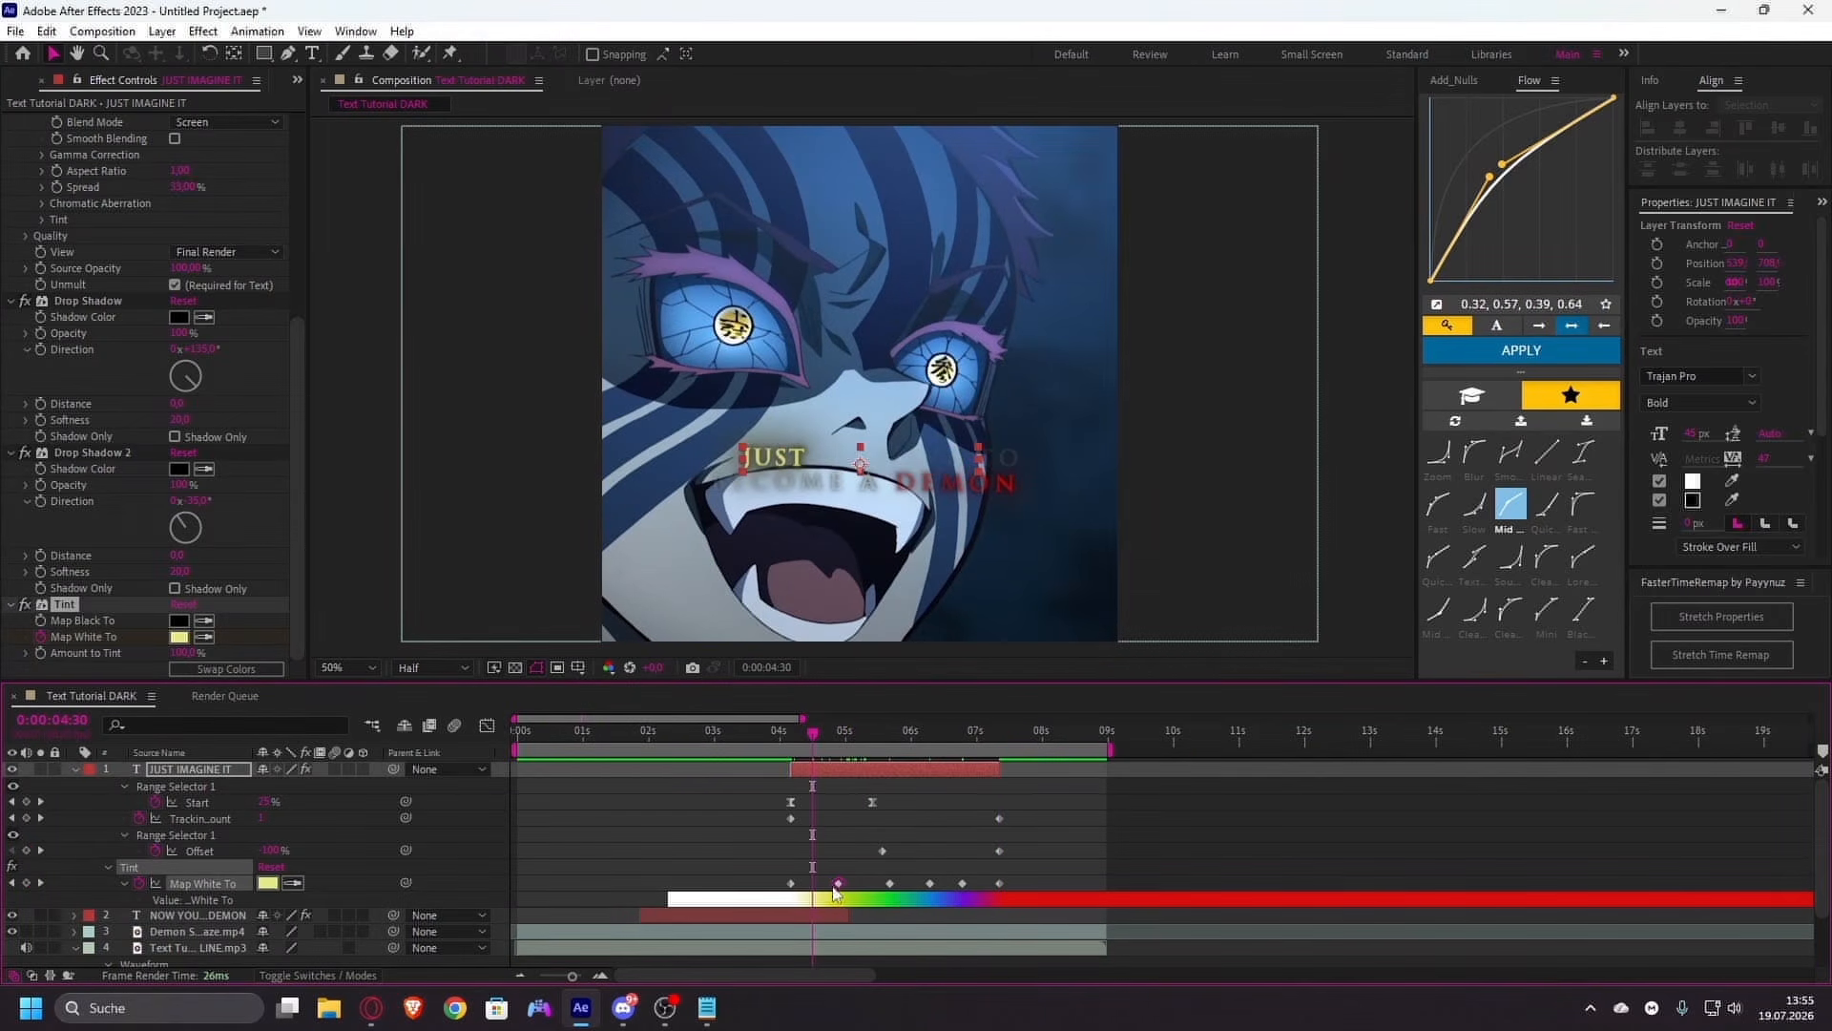
pyautogui.click(904, 888)
pyautogui.moveTo(923, 885); pyautogui.dragTo(918, 885)
pyautogui.click(939, 871)
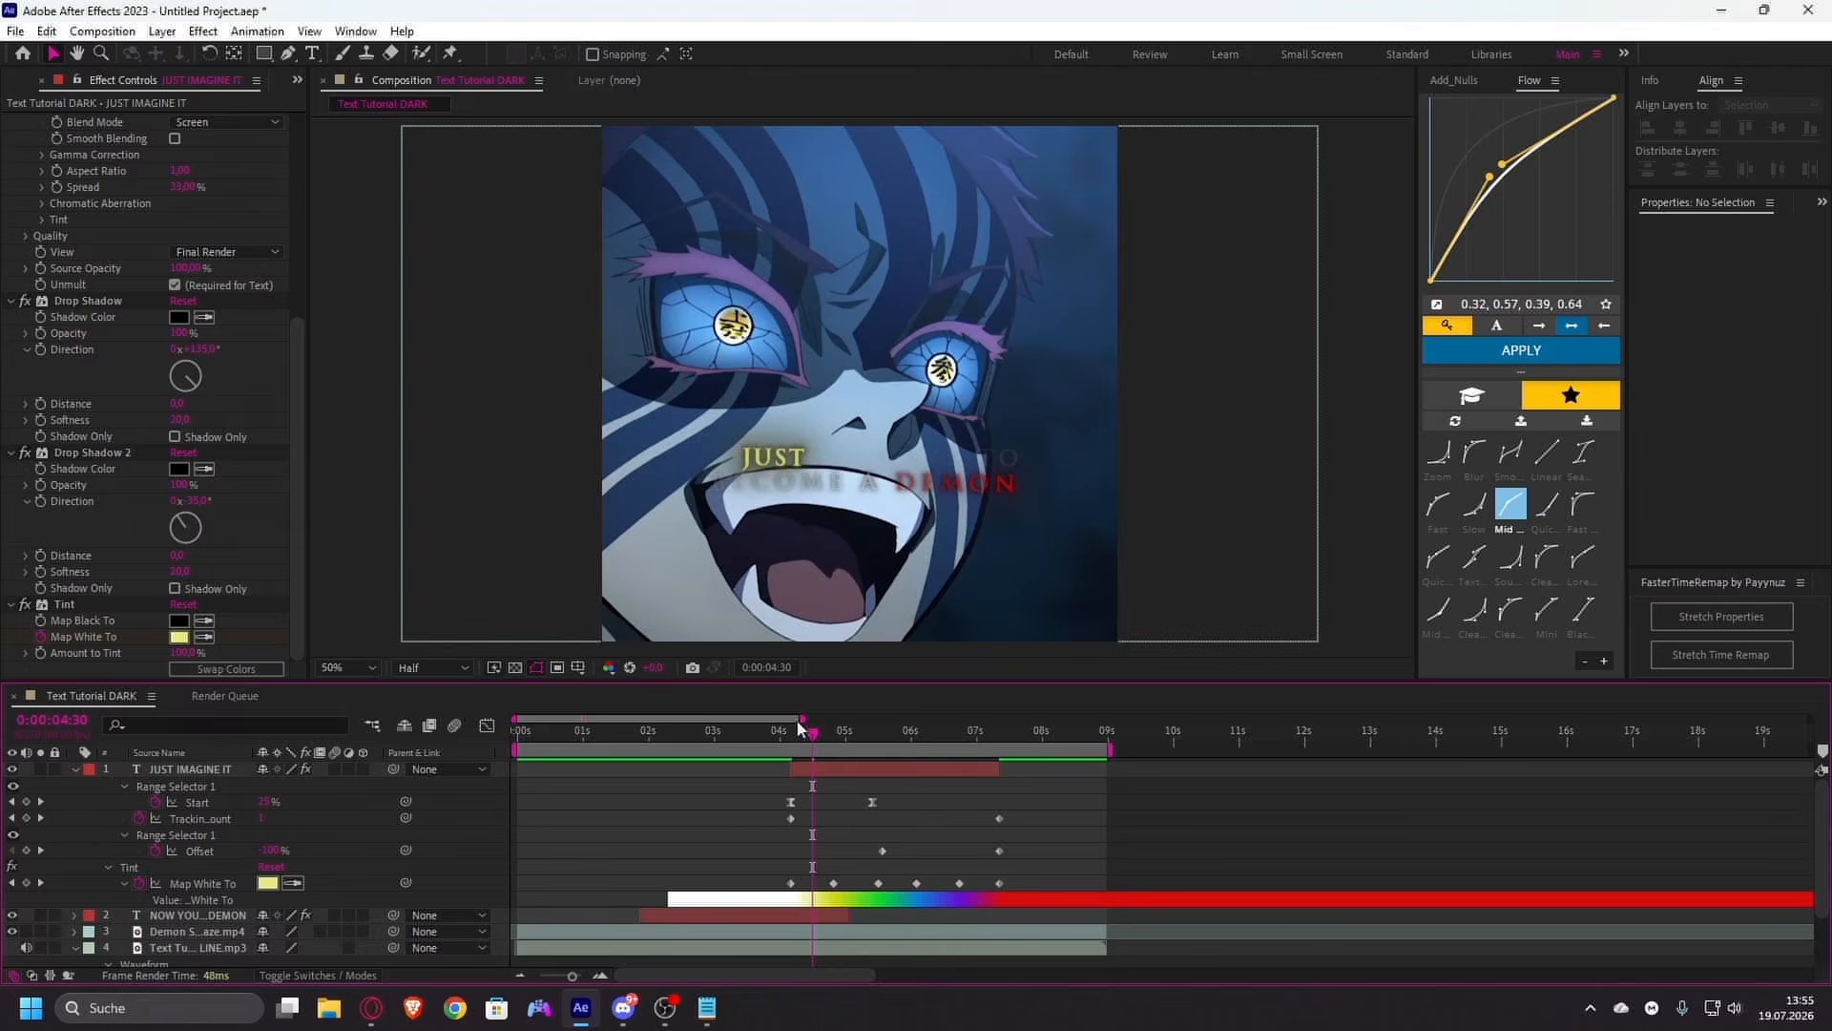
# - Preview the captions from about one second in, and replay the colour-changing "JUST IMAGINE IT" text from its start
pyautogui.moveTo(827, 734); pyautogui.dragTo(588, 757)
pyautogui.press('space')
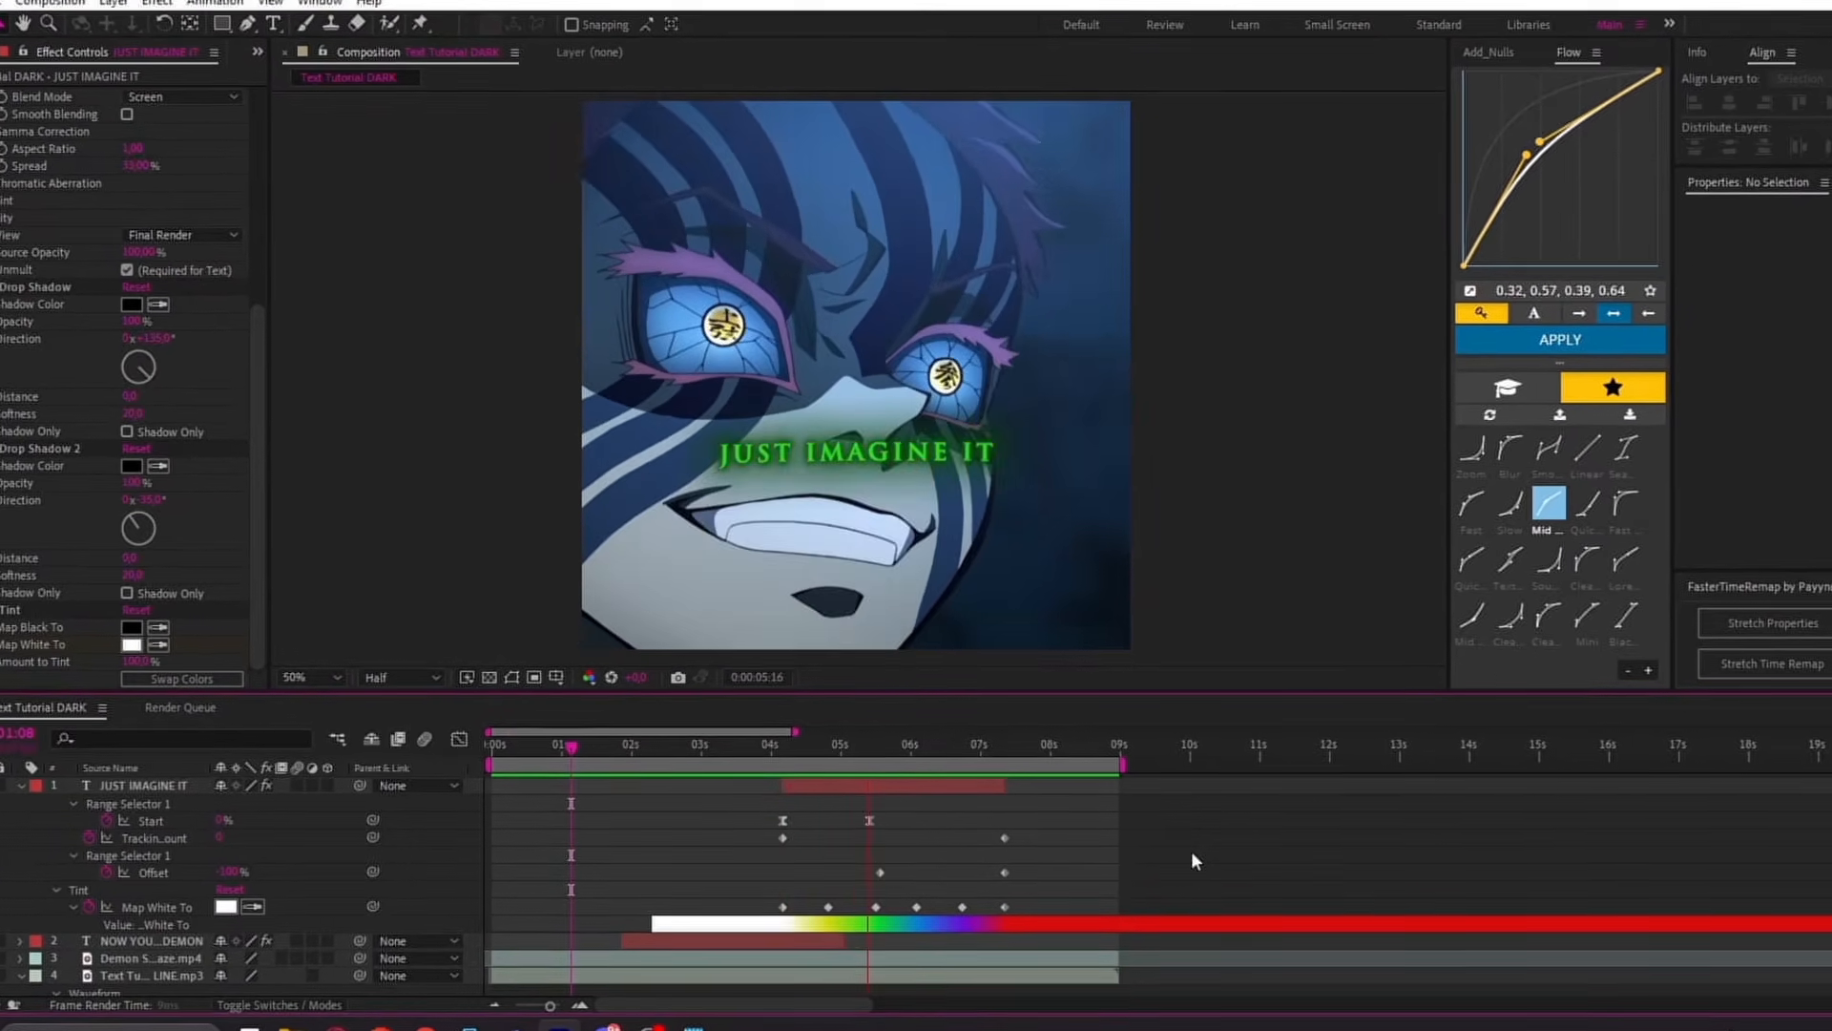
pyautogui.moveTo(983, 752); pyautogui.dragTo(777, 790)
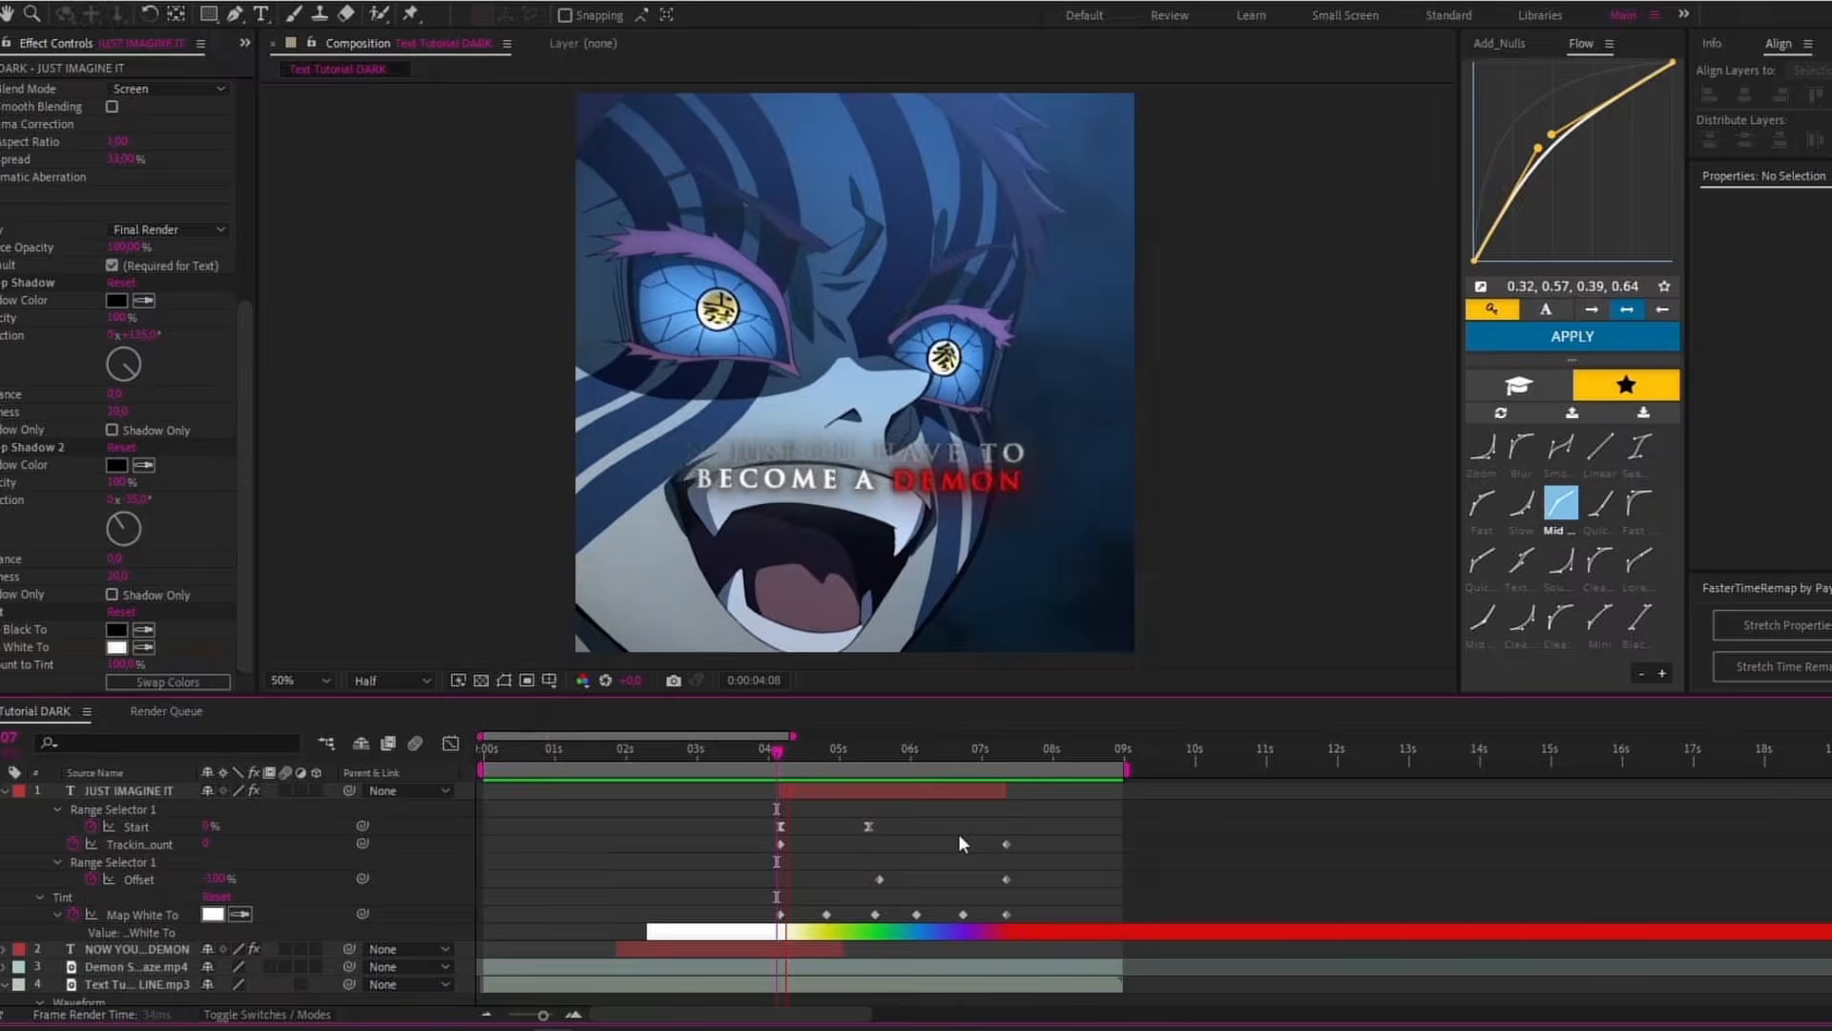
# - Stop the preview and delete the colour-changing Tint effect from the "JUST IMAGINE IT" layer
pyautogui.press('space')
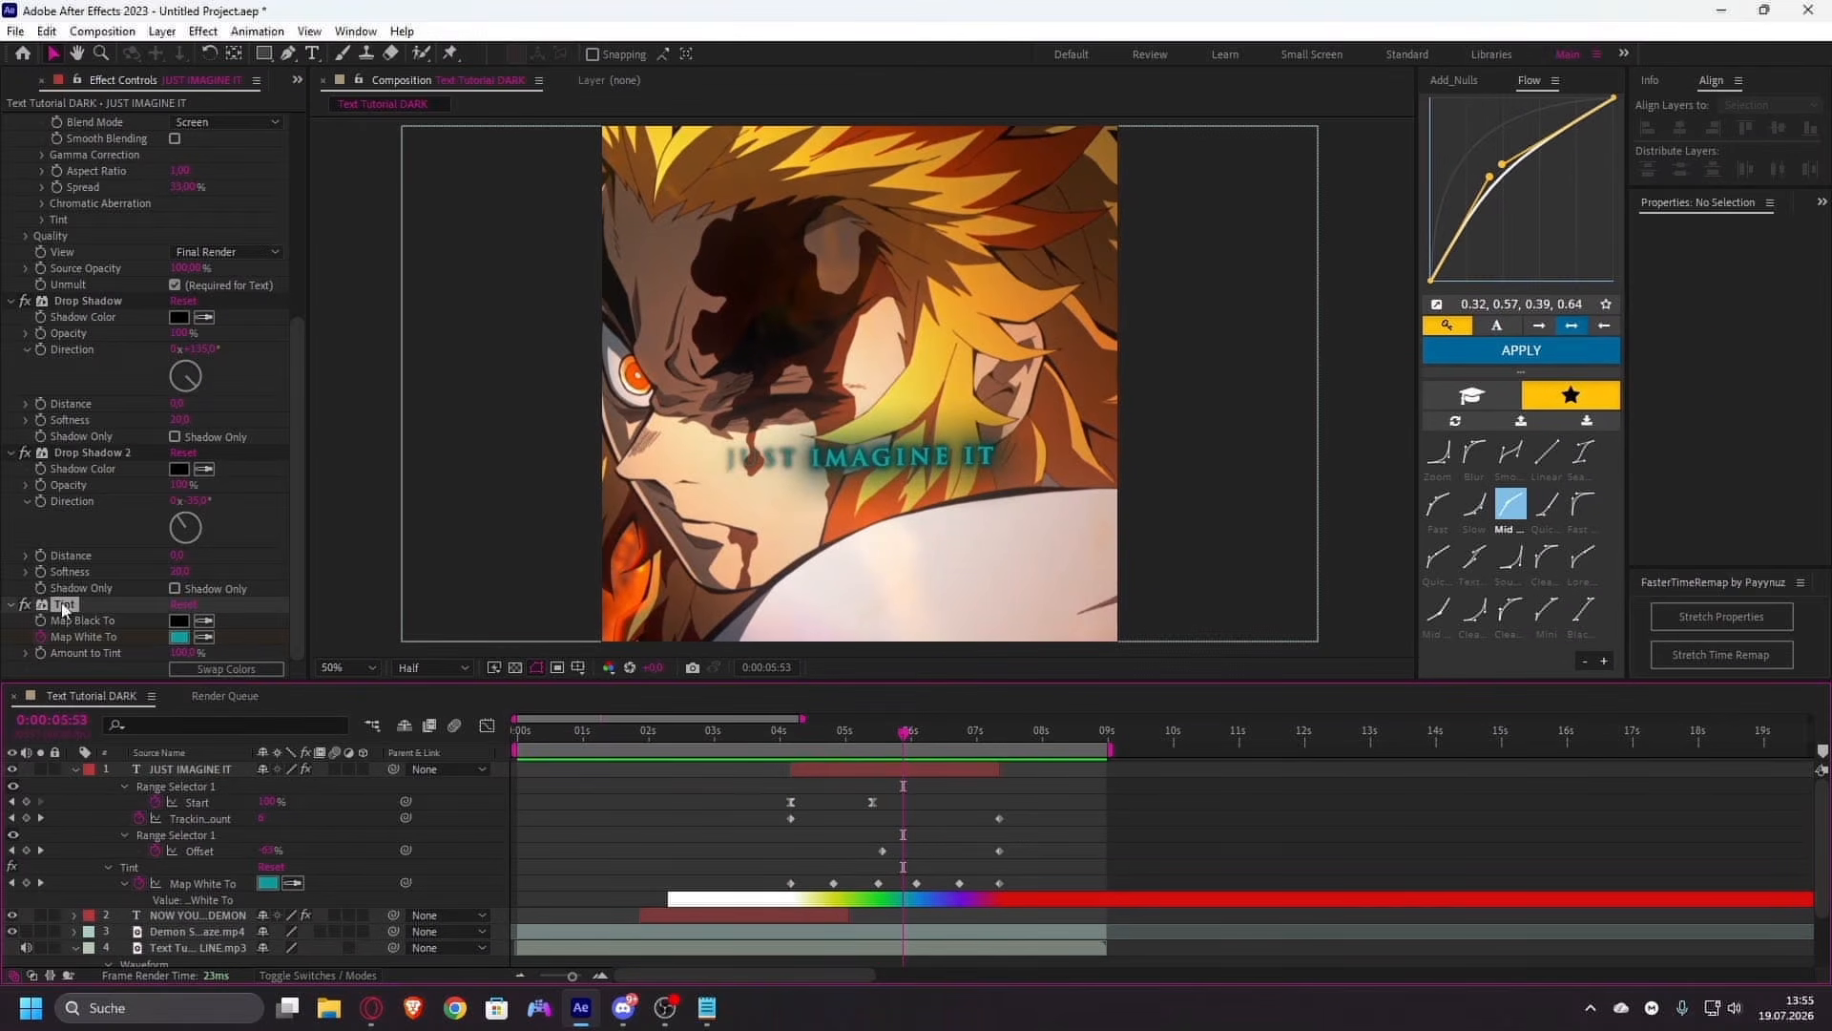
pyautogui.click(63, 607)
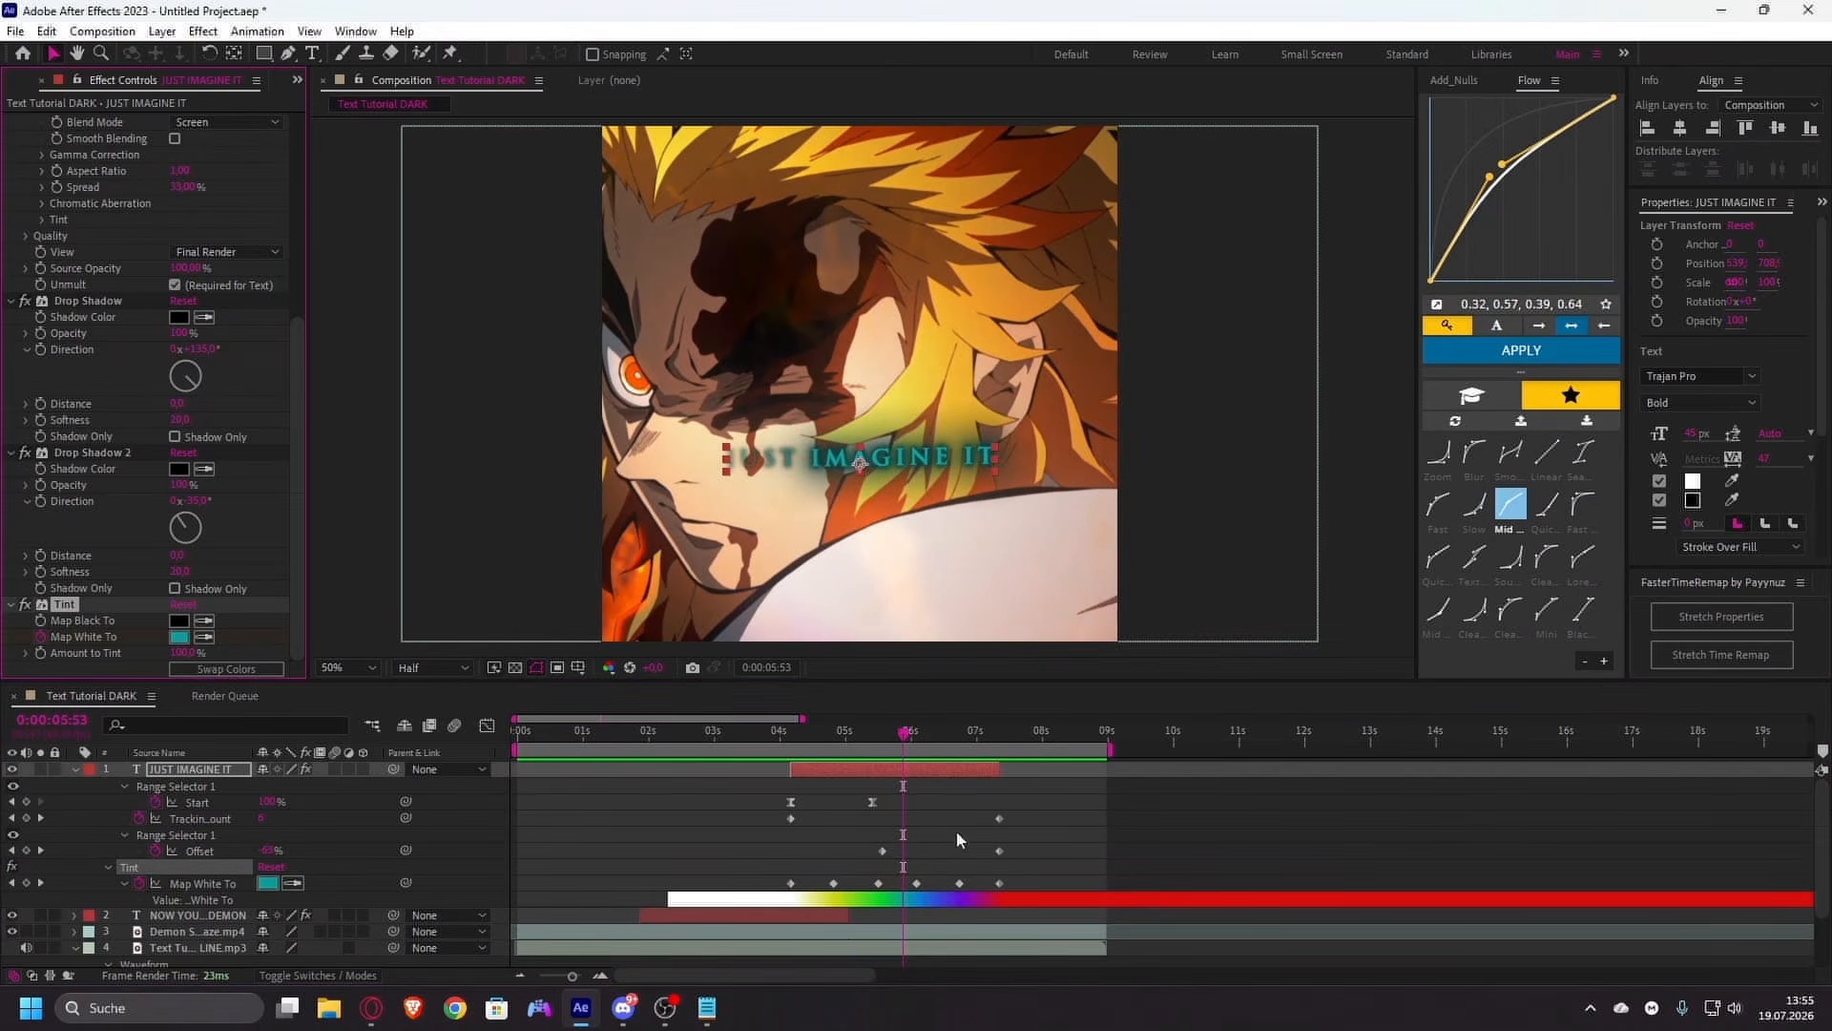
pyautogui.press('Delete')
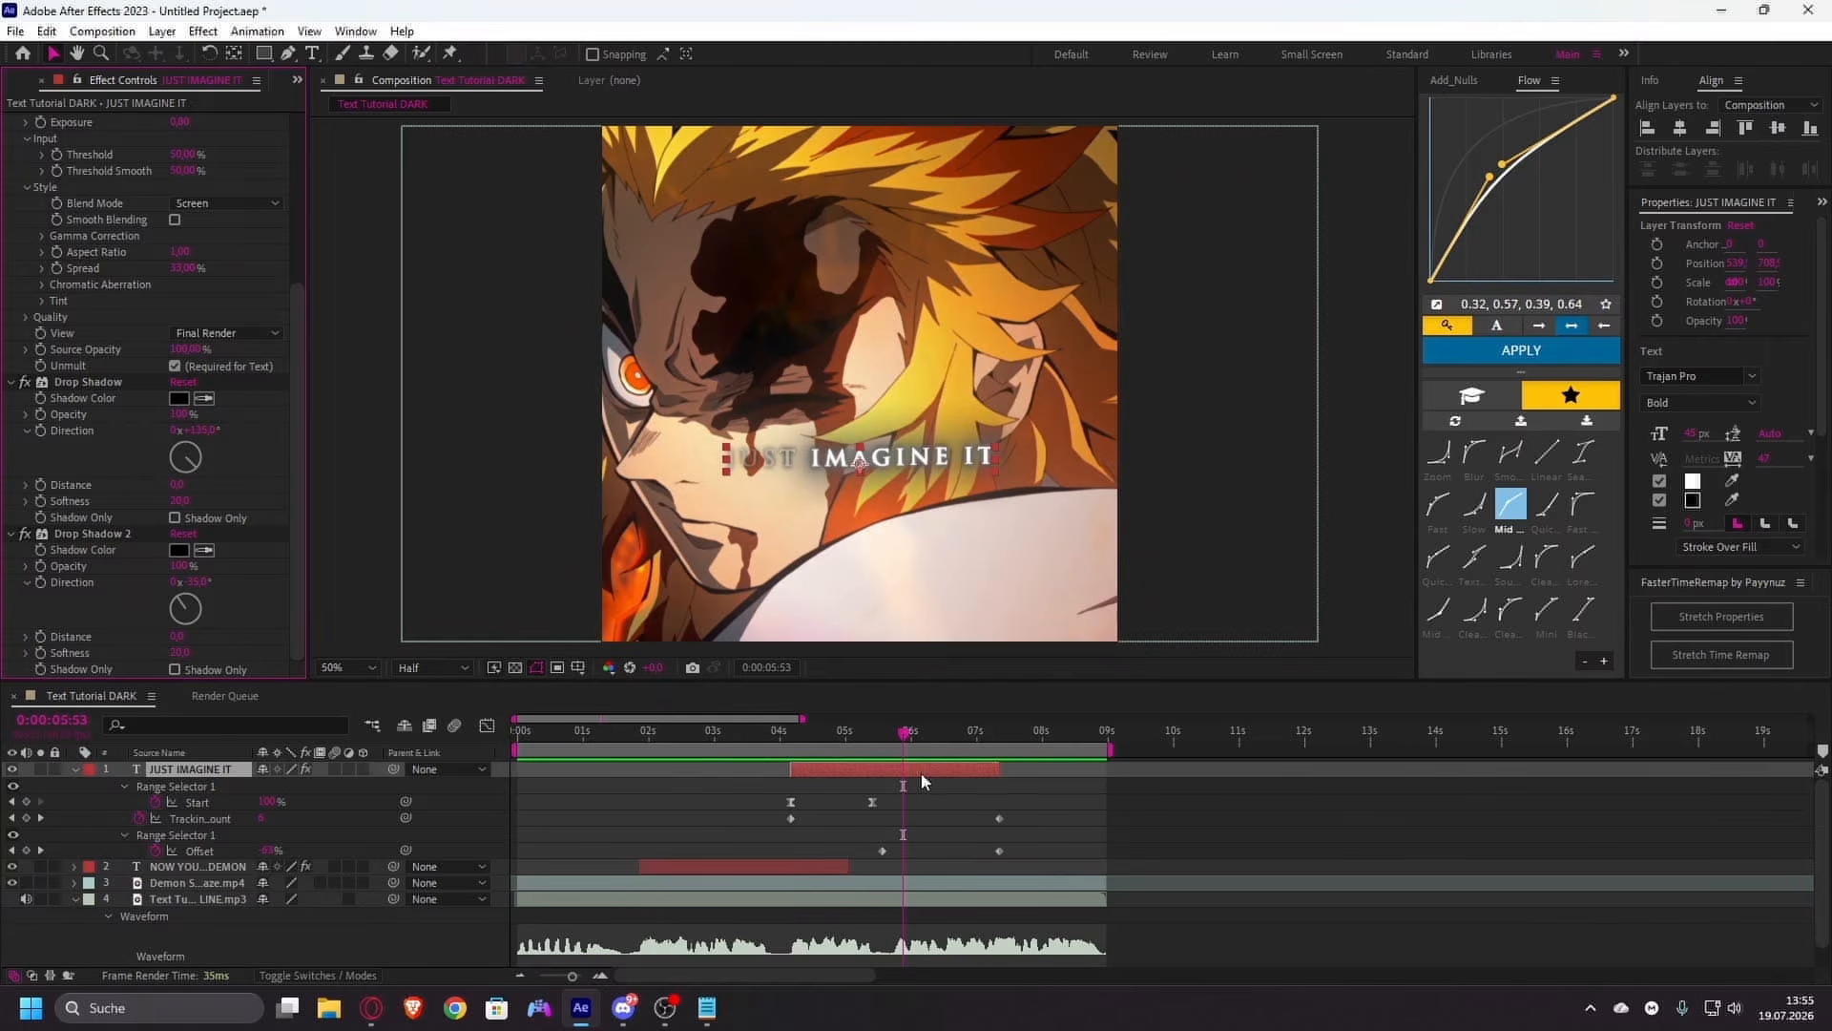
# - Collapse the keyframe properties of the "JUST IMAGINE IT" layer, go to 0:00:05:22 and duplicate the layer
pyautogui.press('i')
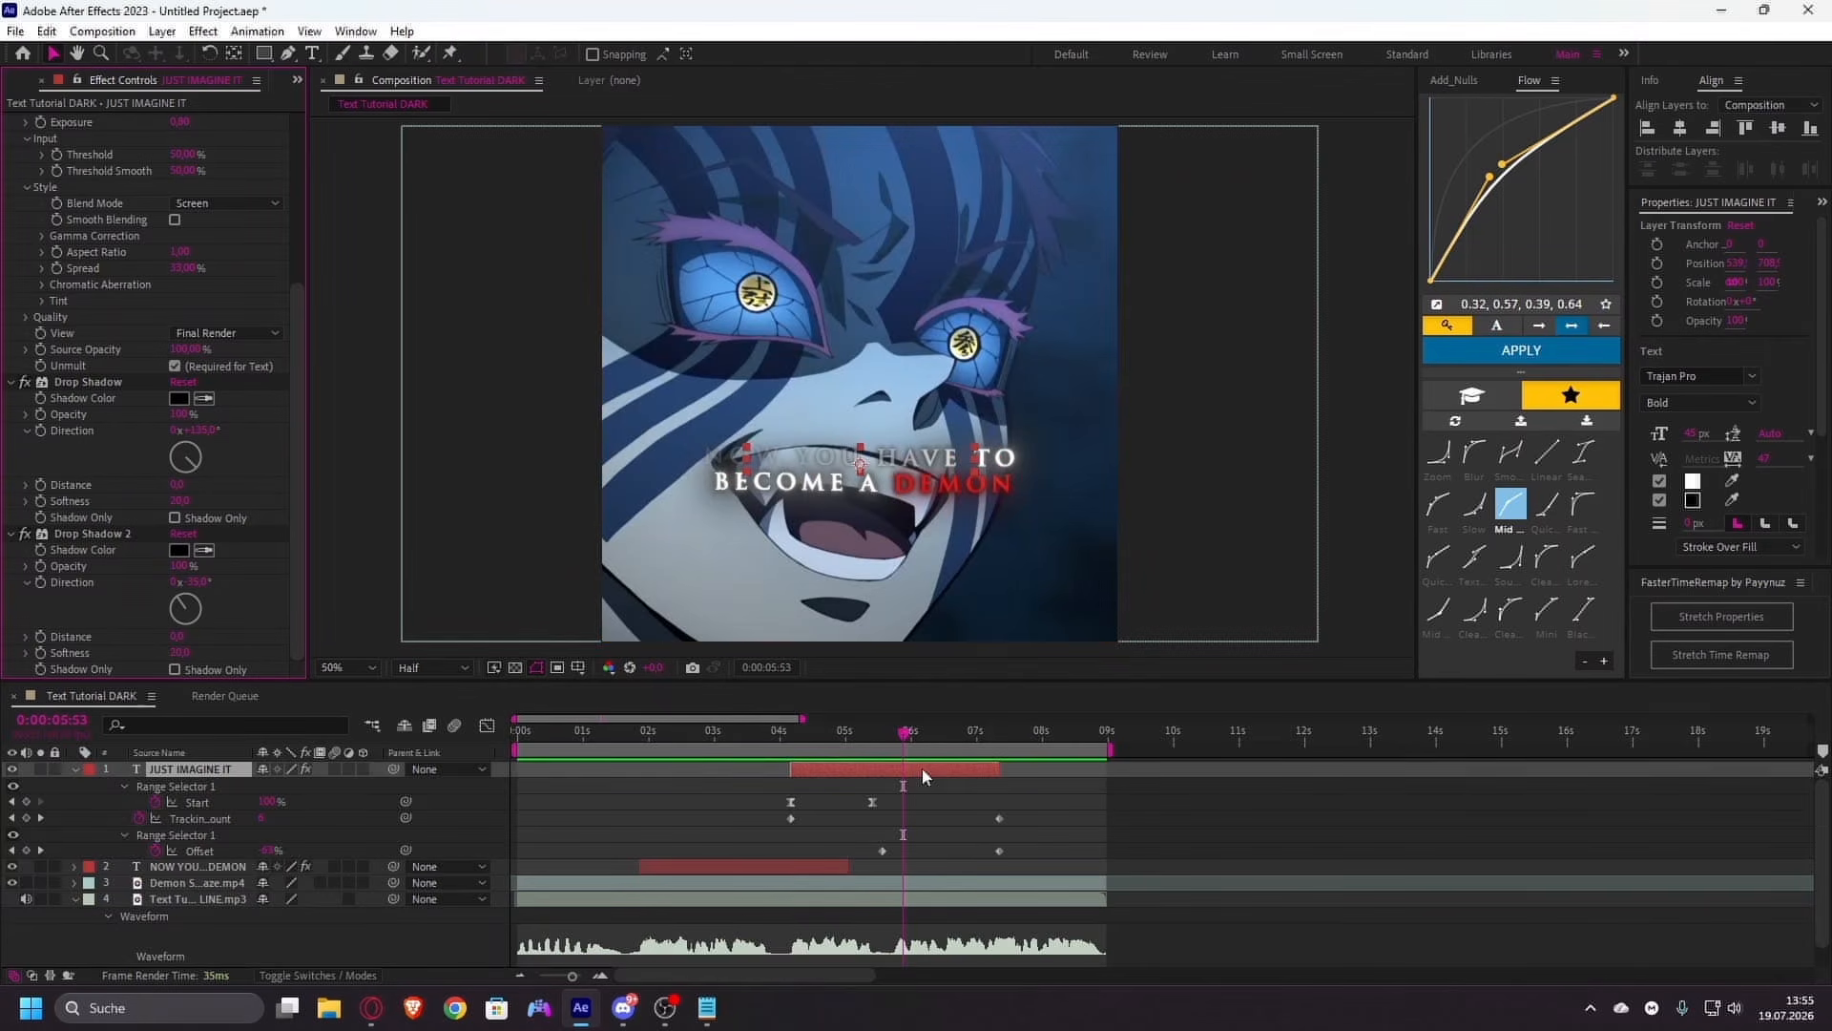
pyautogui.press('u')
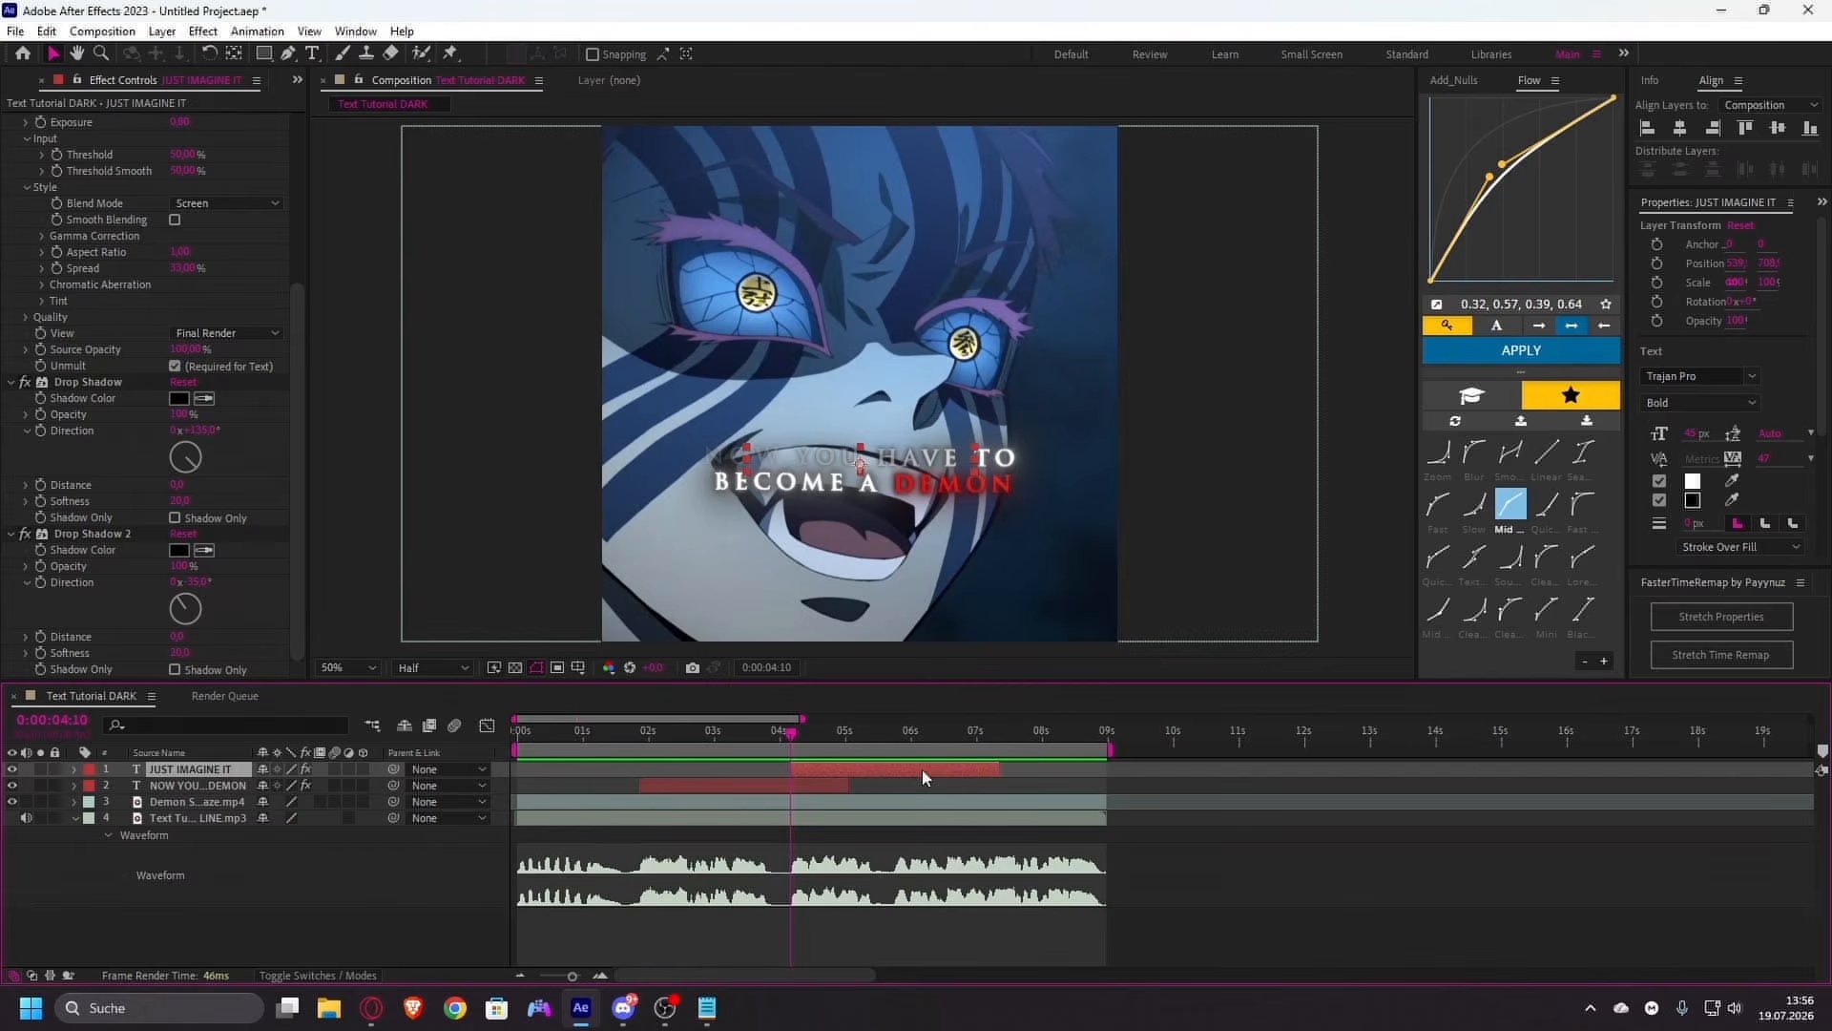
pyautogui.moveTo(809, 732); pyautogui.dragTo(884, 782)
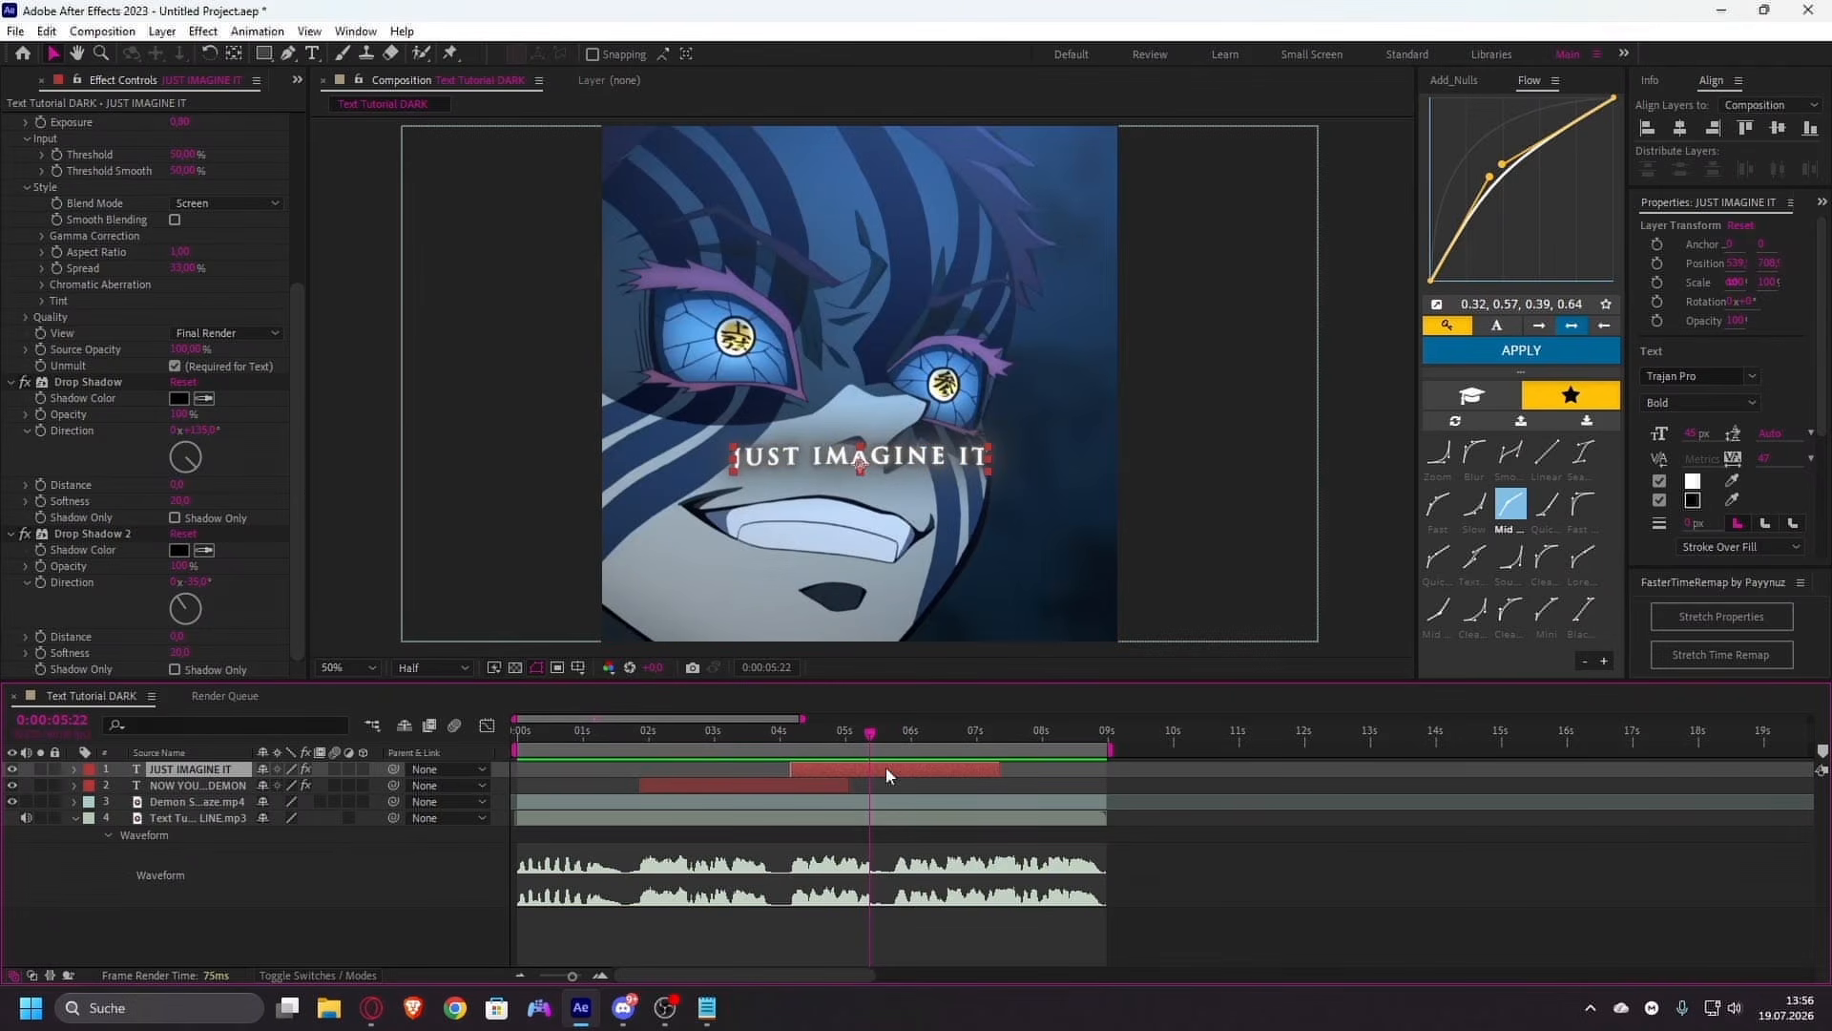
pyautogui.hotkey('ctrl', 'd')
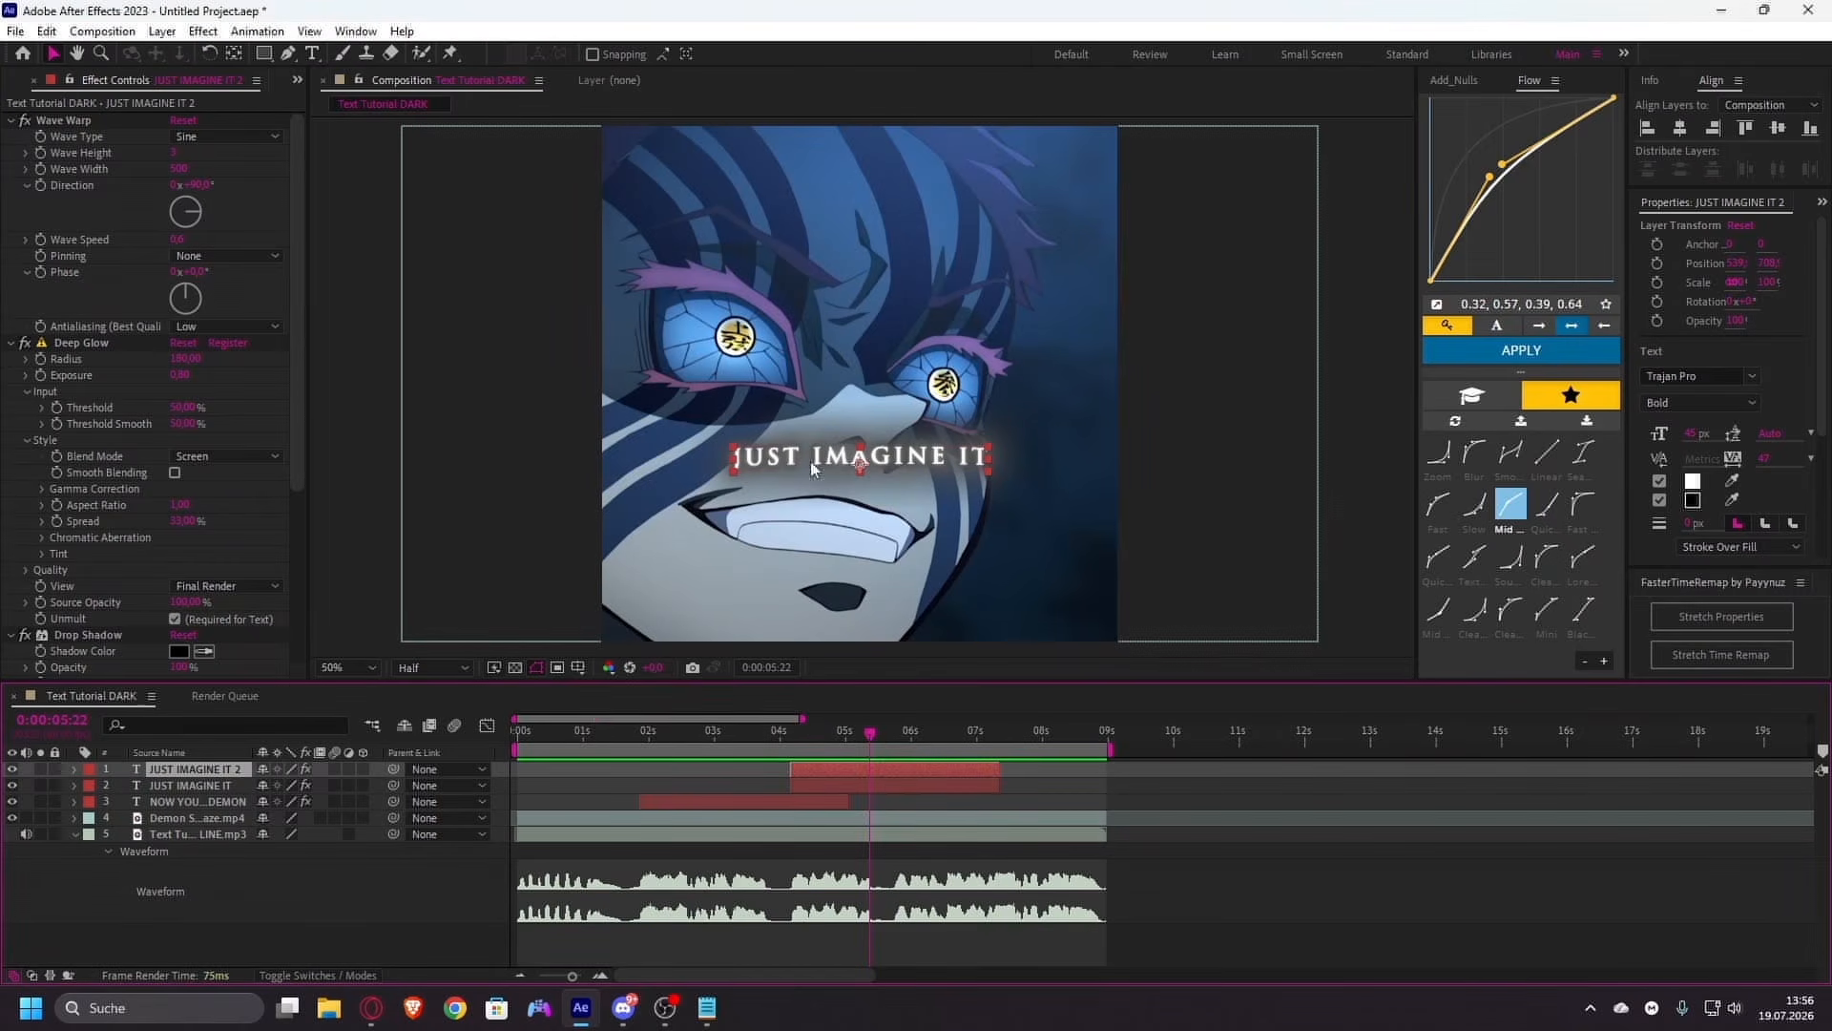
# - Change the text fill colour of the duplicated "JUST IMAGINE IT" caption to red
pyautogui.click(315, 56)
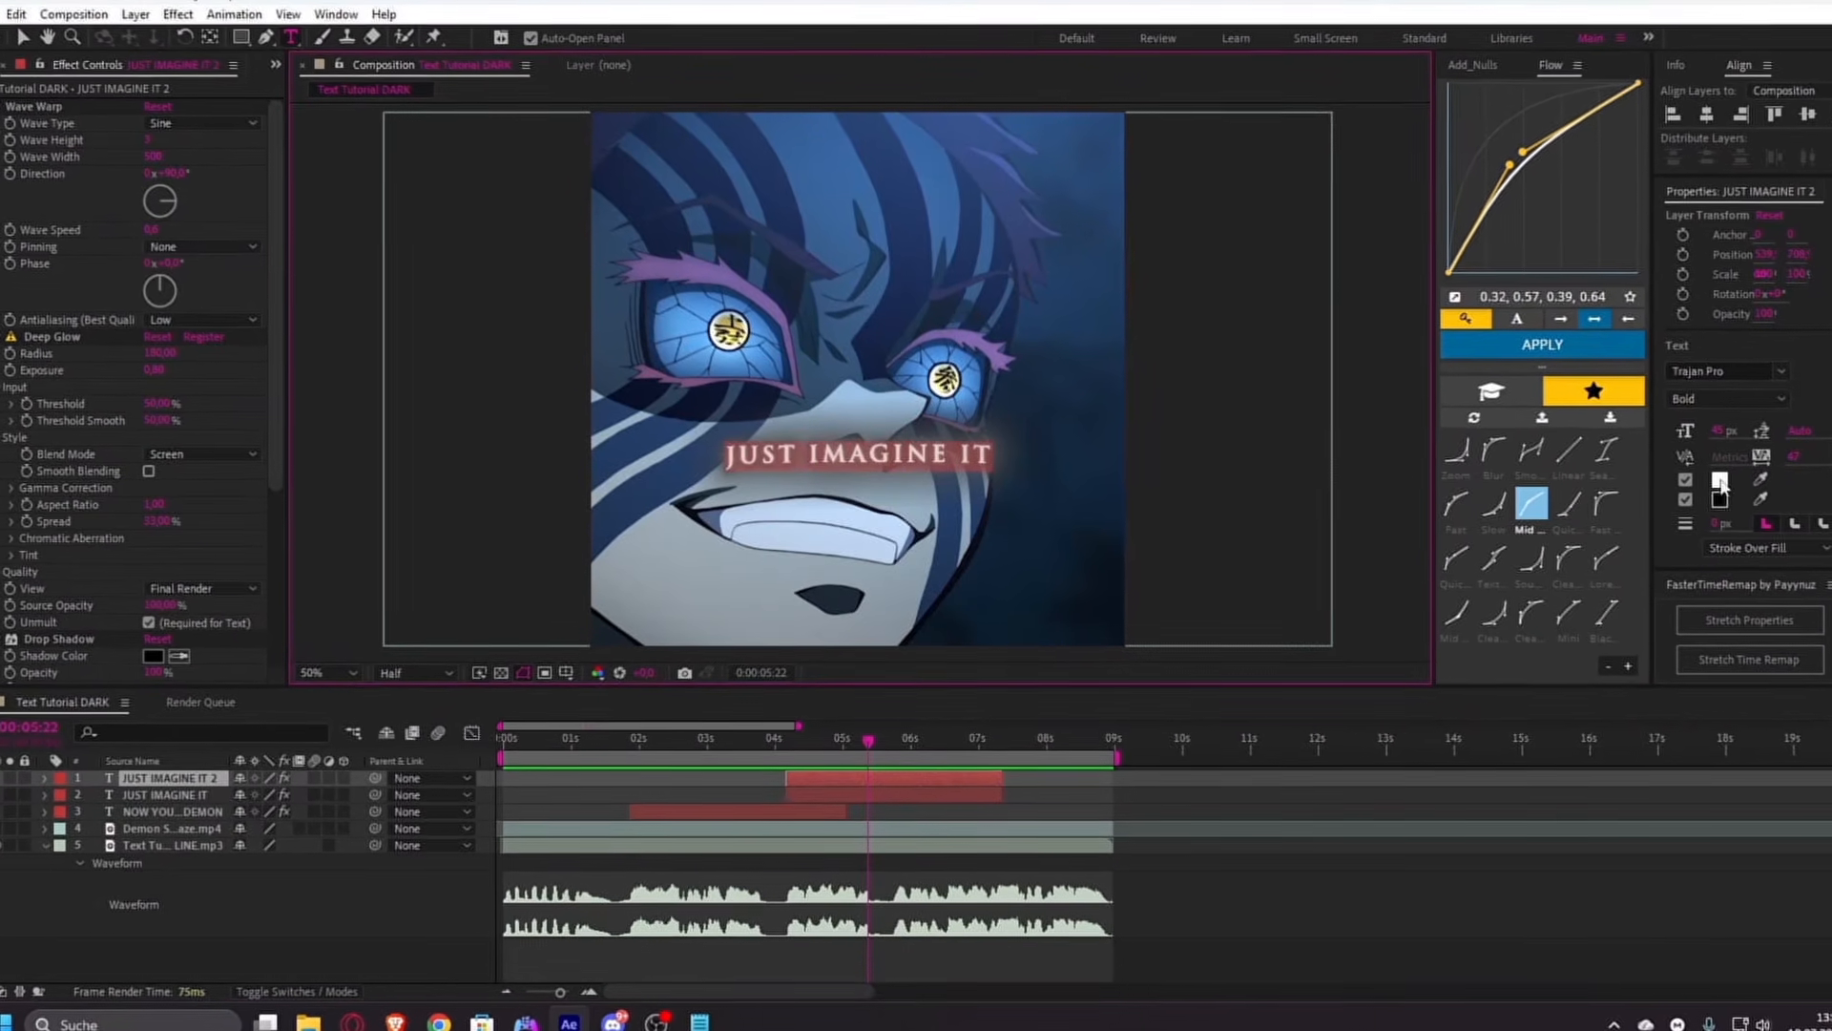
pyautogui.click(1724, 480)
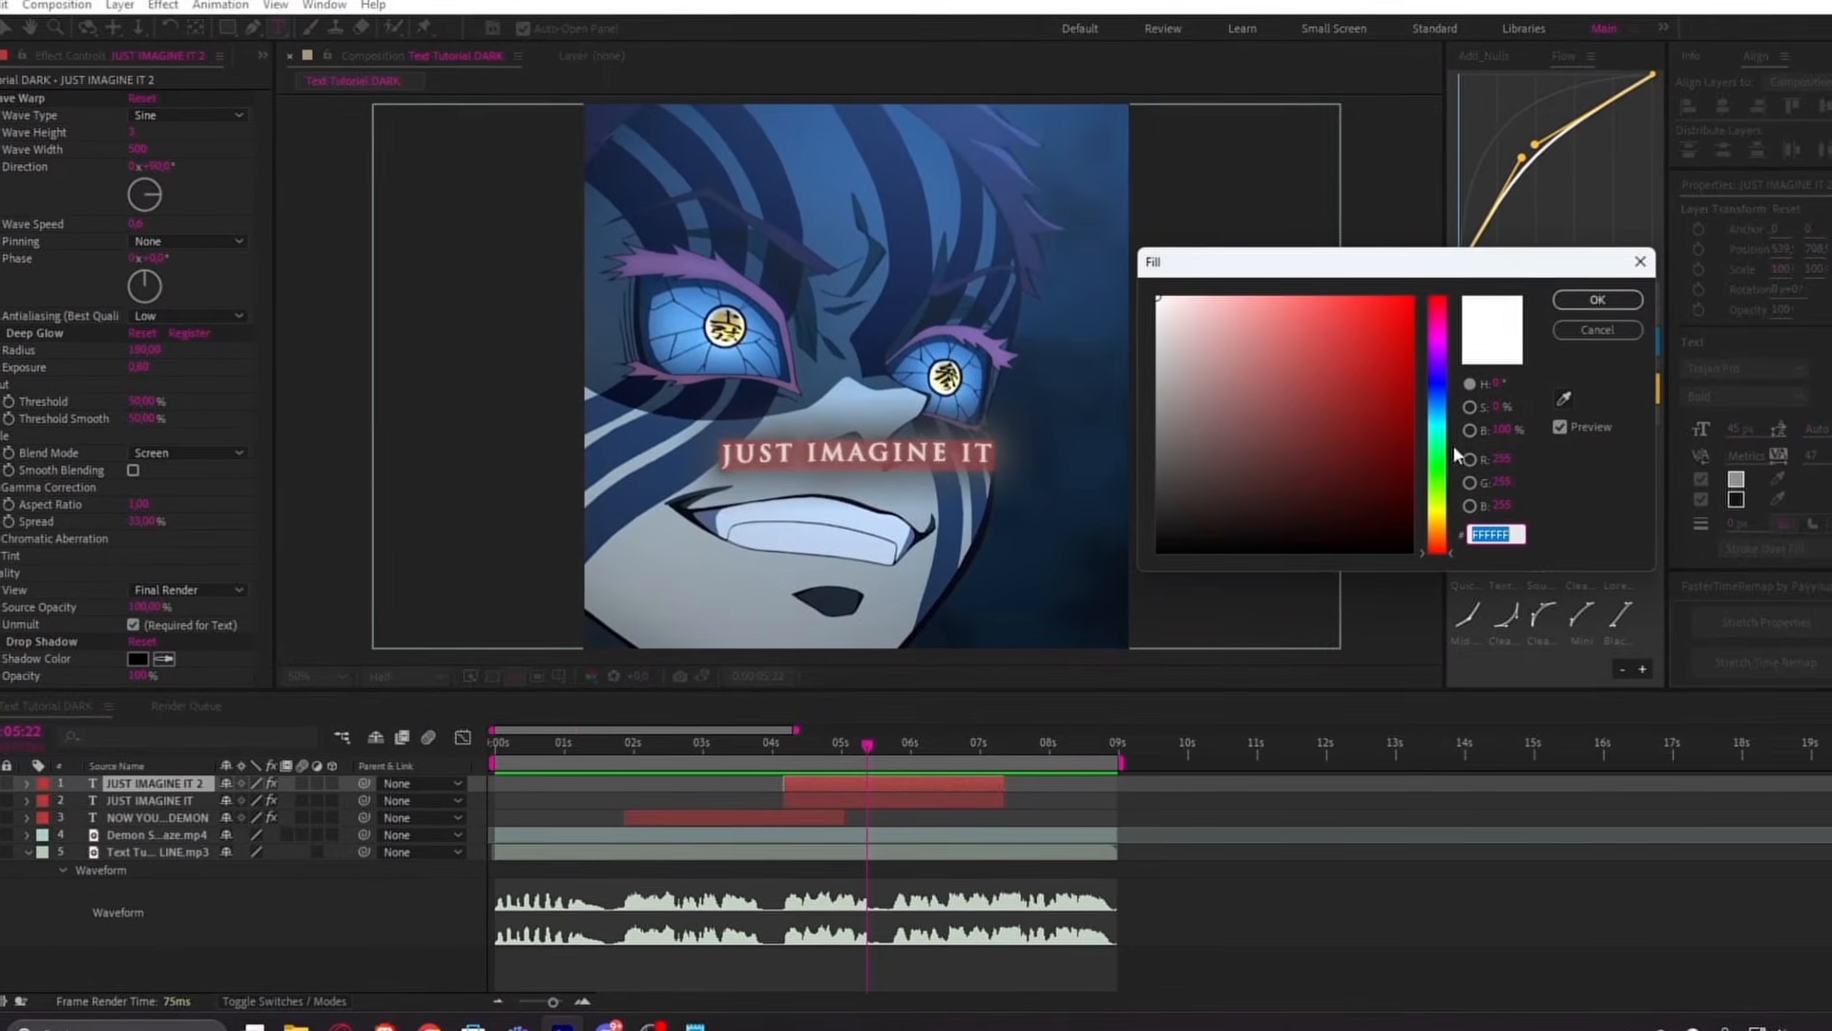
pyautogui.click(1390, 364)
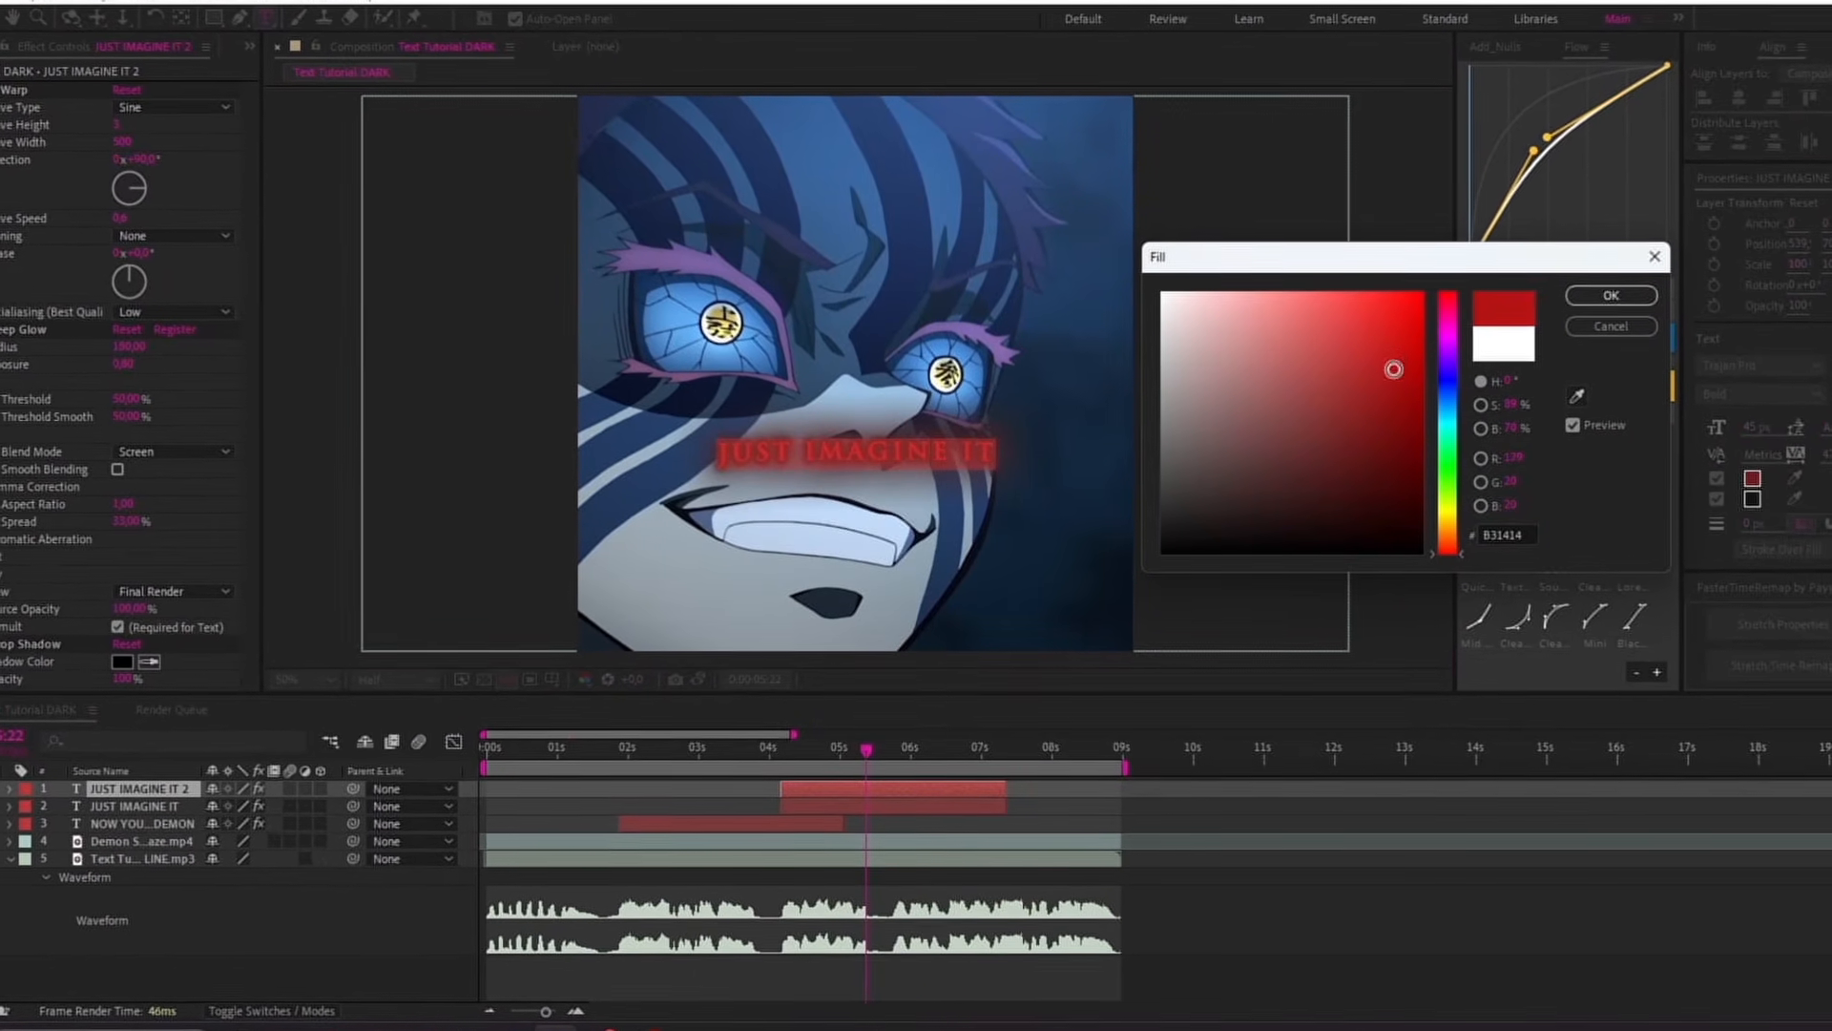
pyautogui.press('Return')
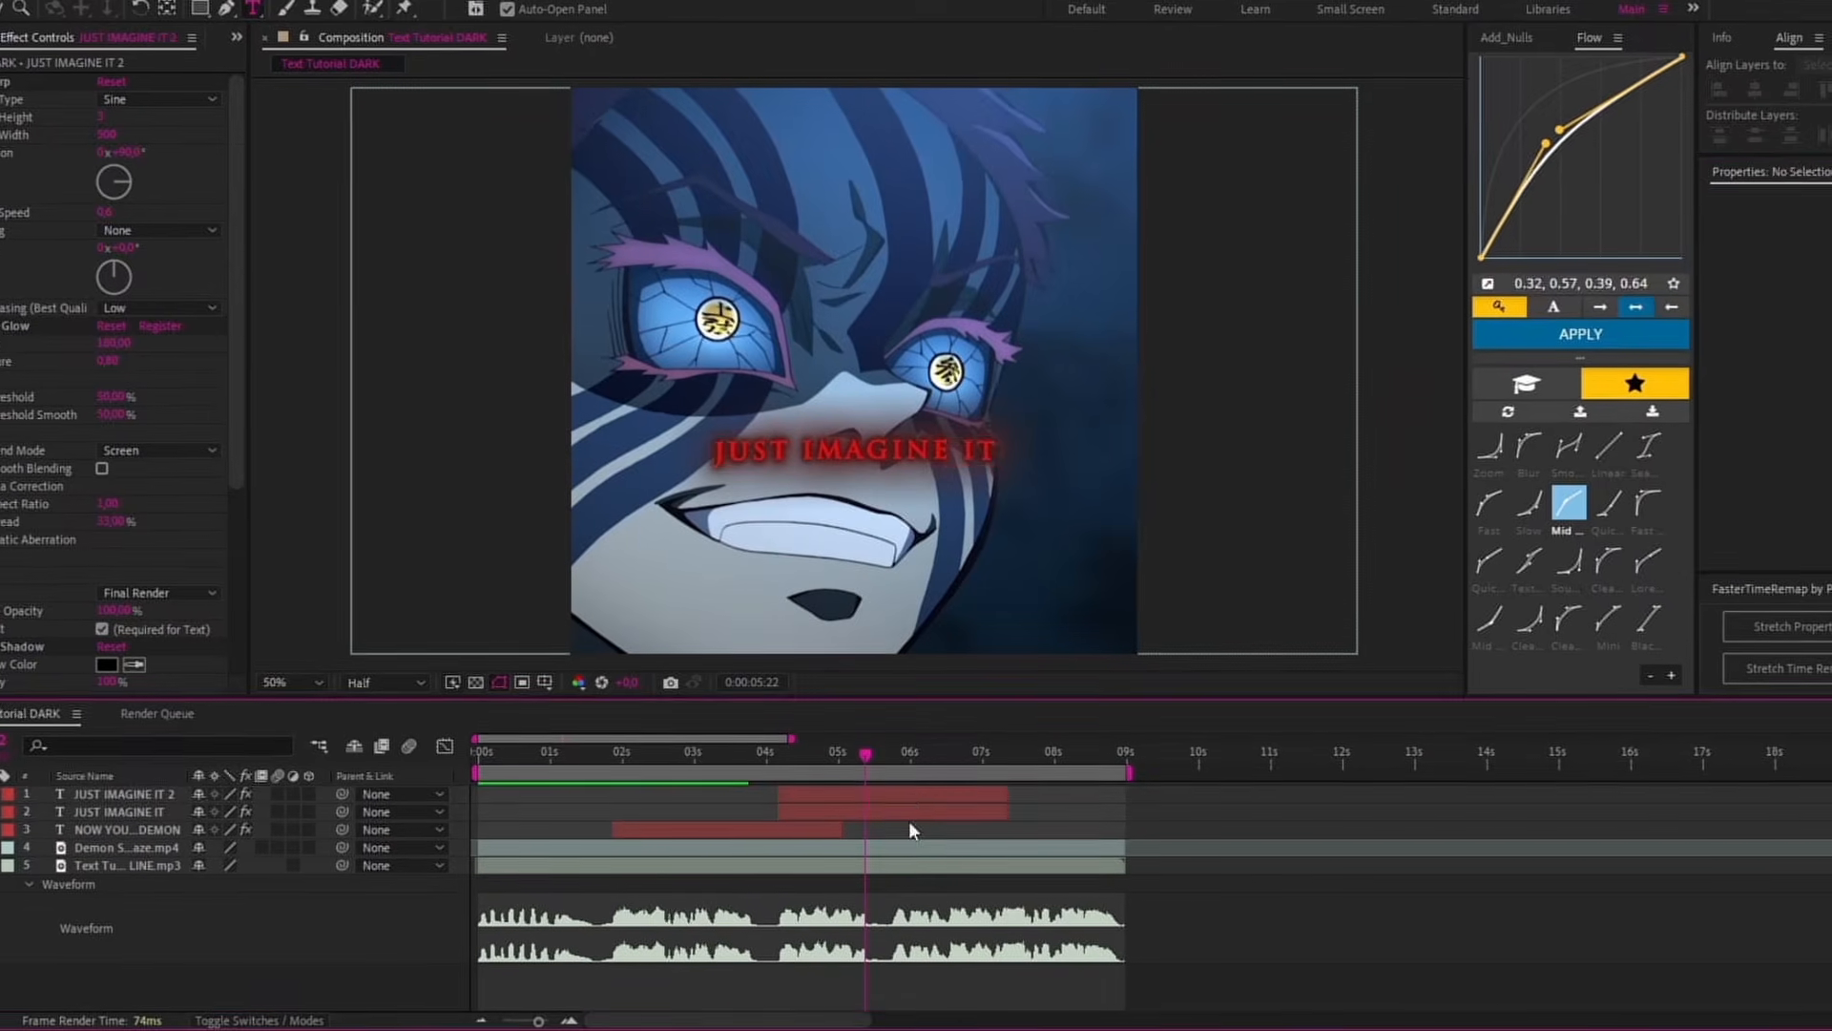
# - Shift both Range Selector Start keyframes of the red duplicate later, so its reveal begins at about 0:00:04:48
pyautogui.press('u')
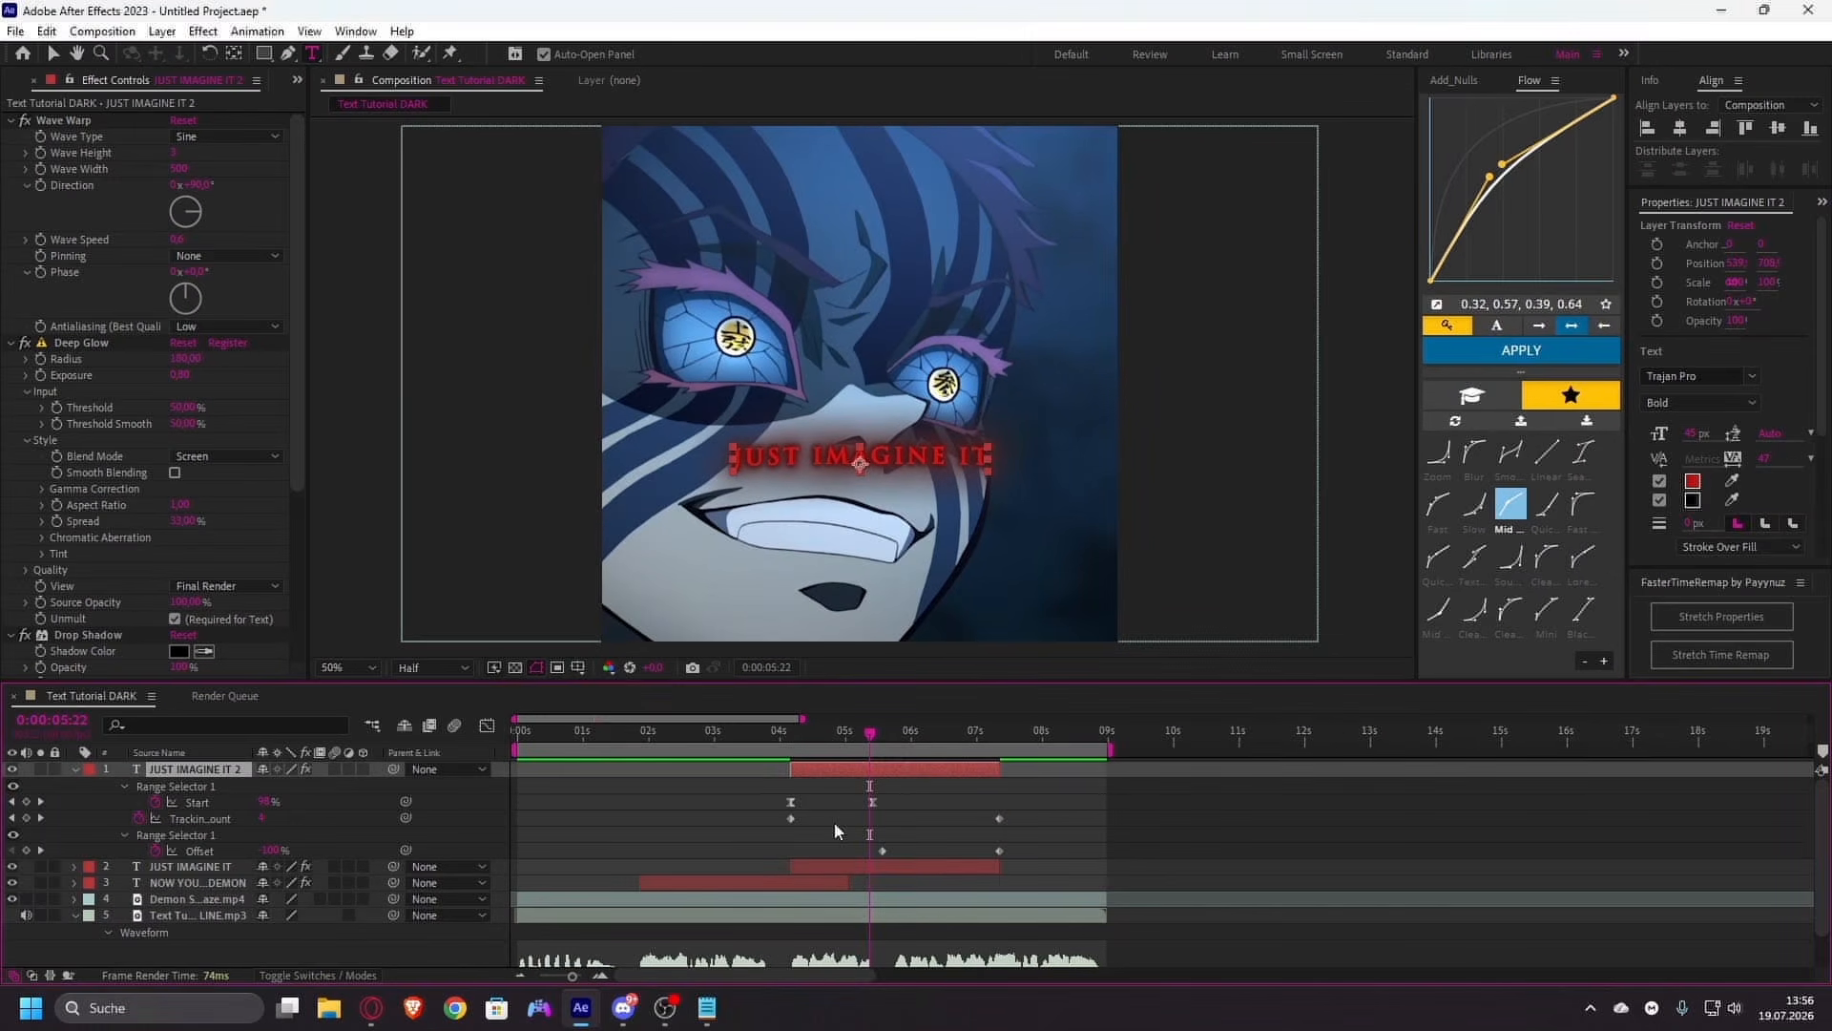
pyautogui.scroll(-2, 840, 840)
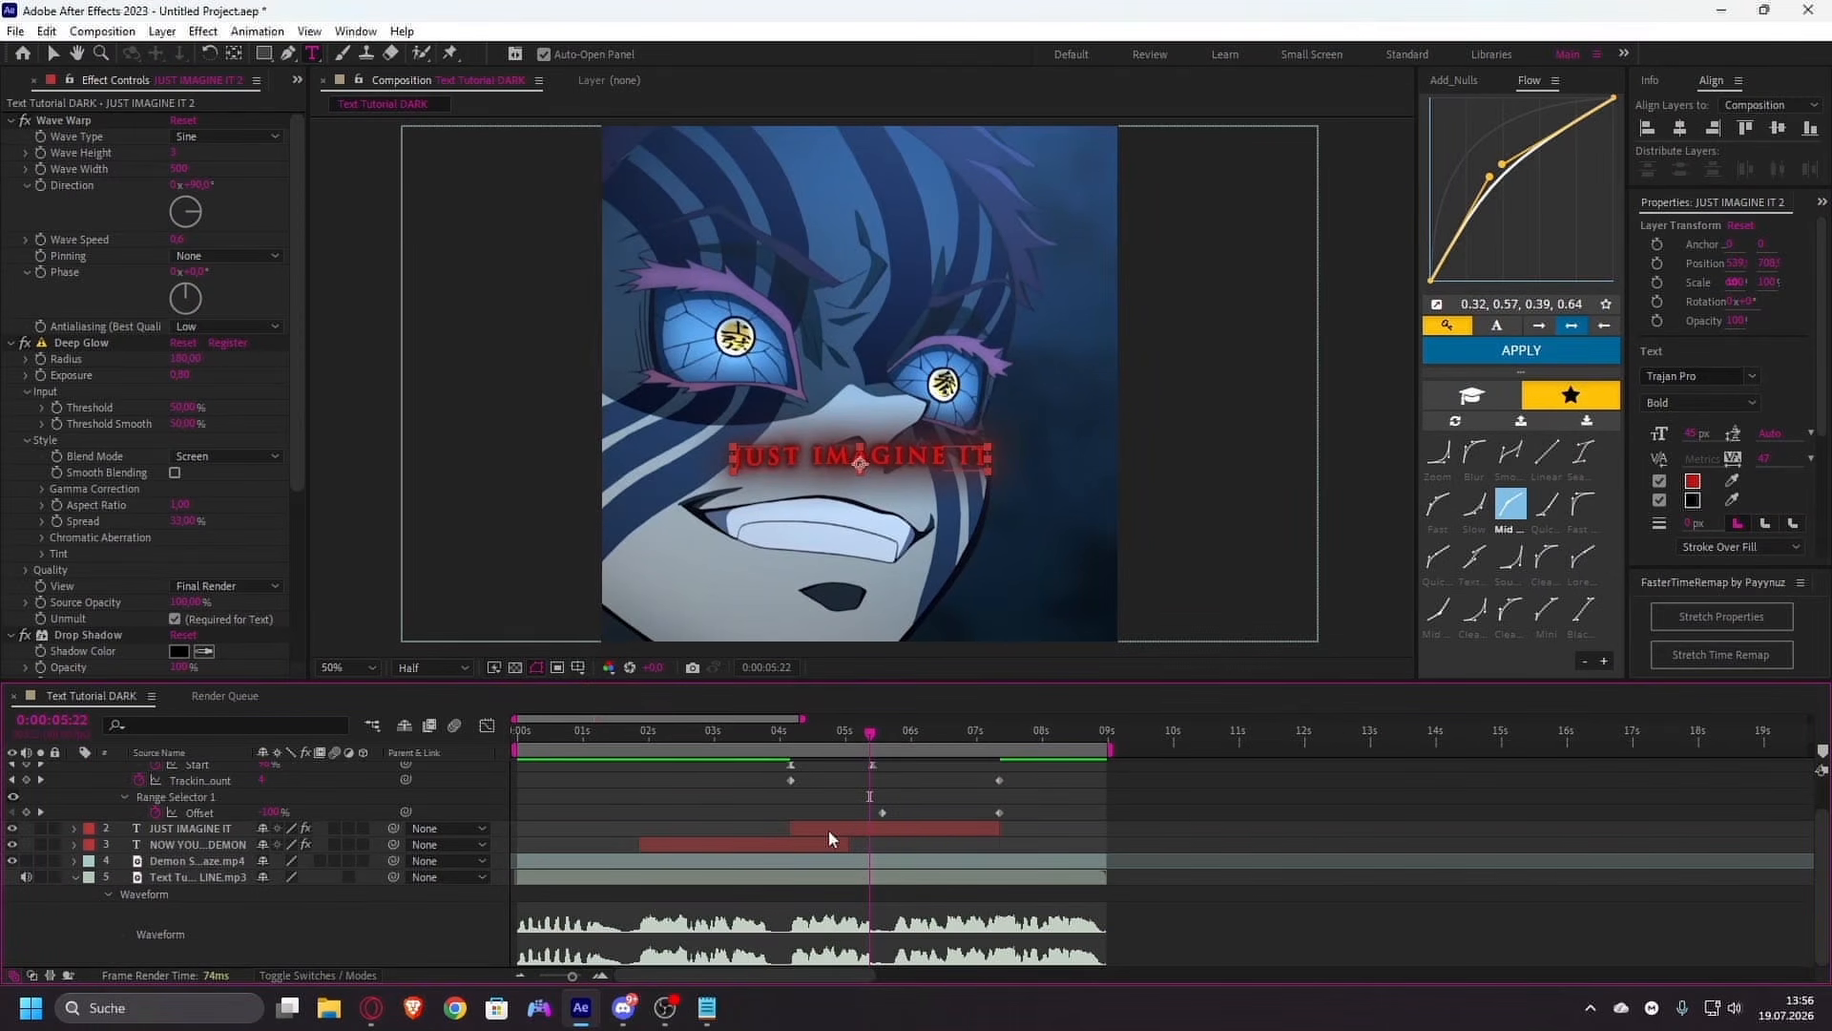
pyautogui.scroll(5, 828, 832)
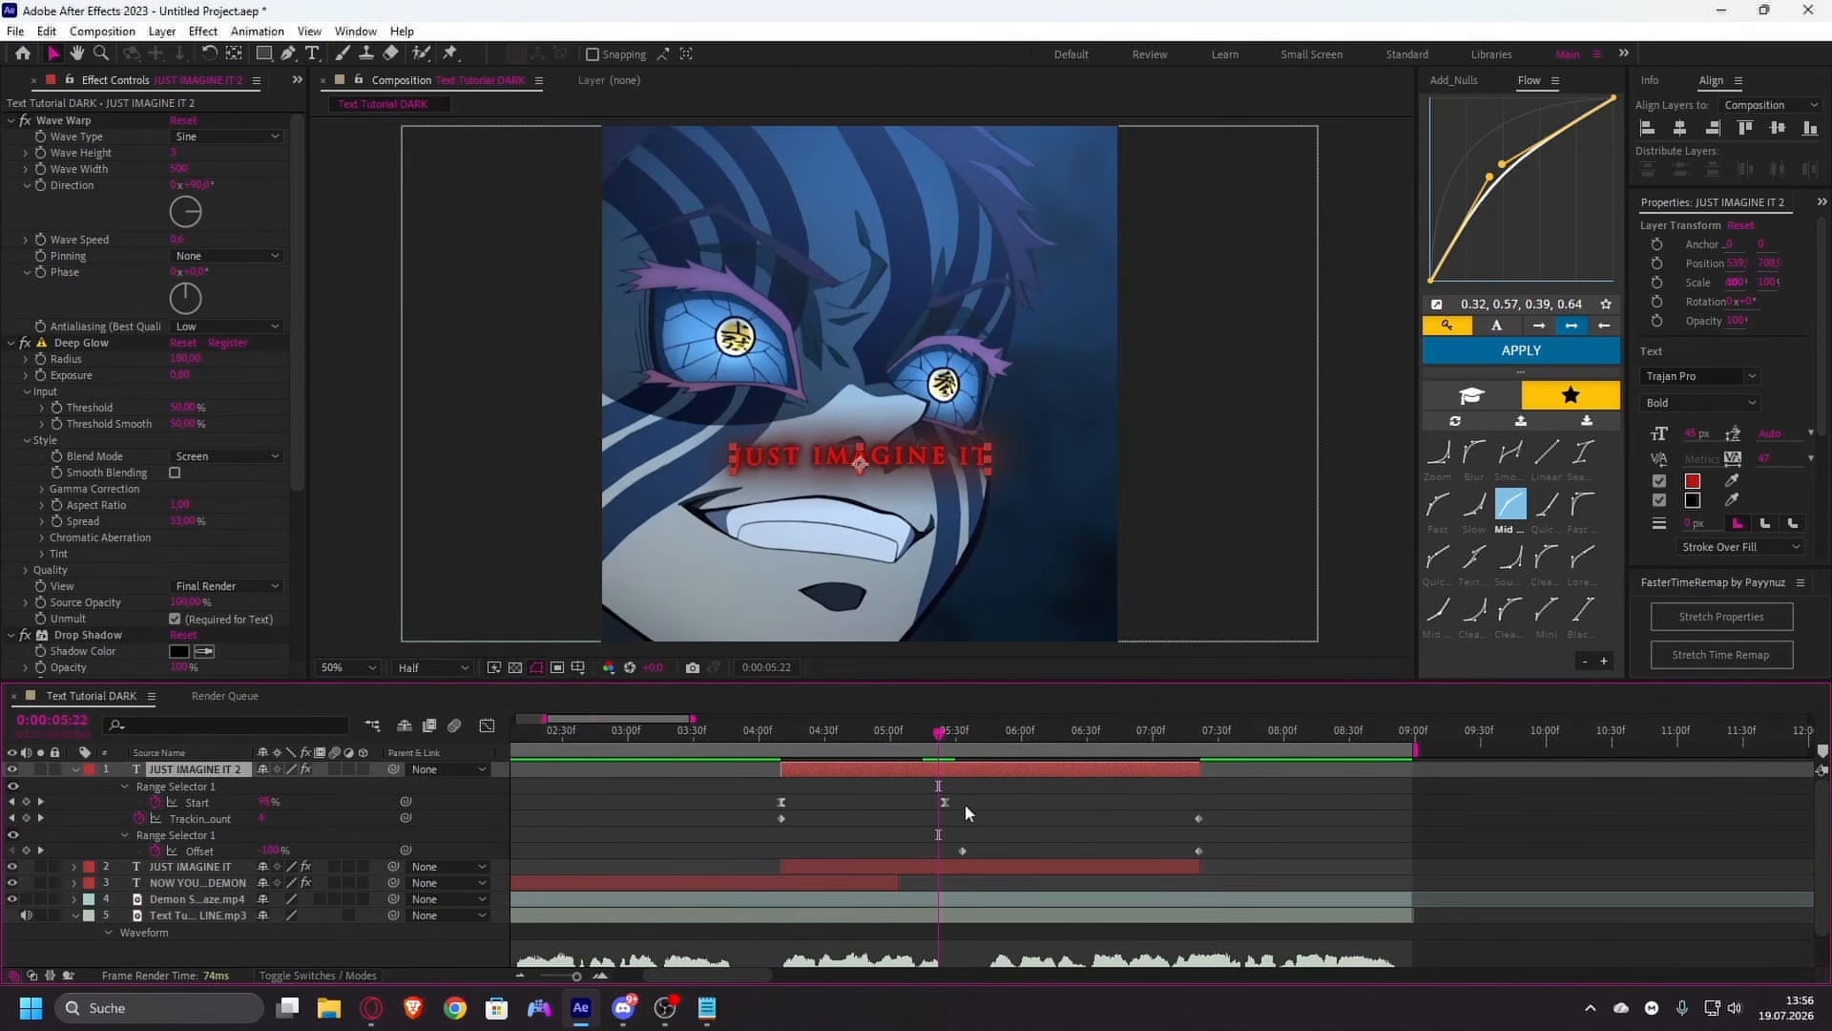
pyautogui.scroll(-2, 965, 806)
pyautogui.scroll(2, 965, 806)
pyautogui.moveTo(750, 792); pyautogui.dragTo(979, 803)
pyautogui.click(846, 732)
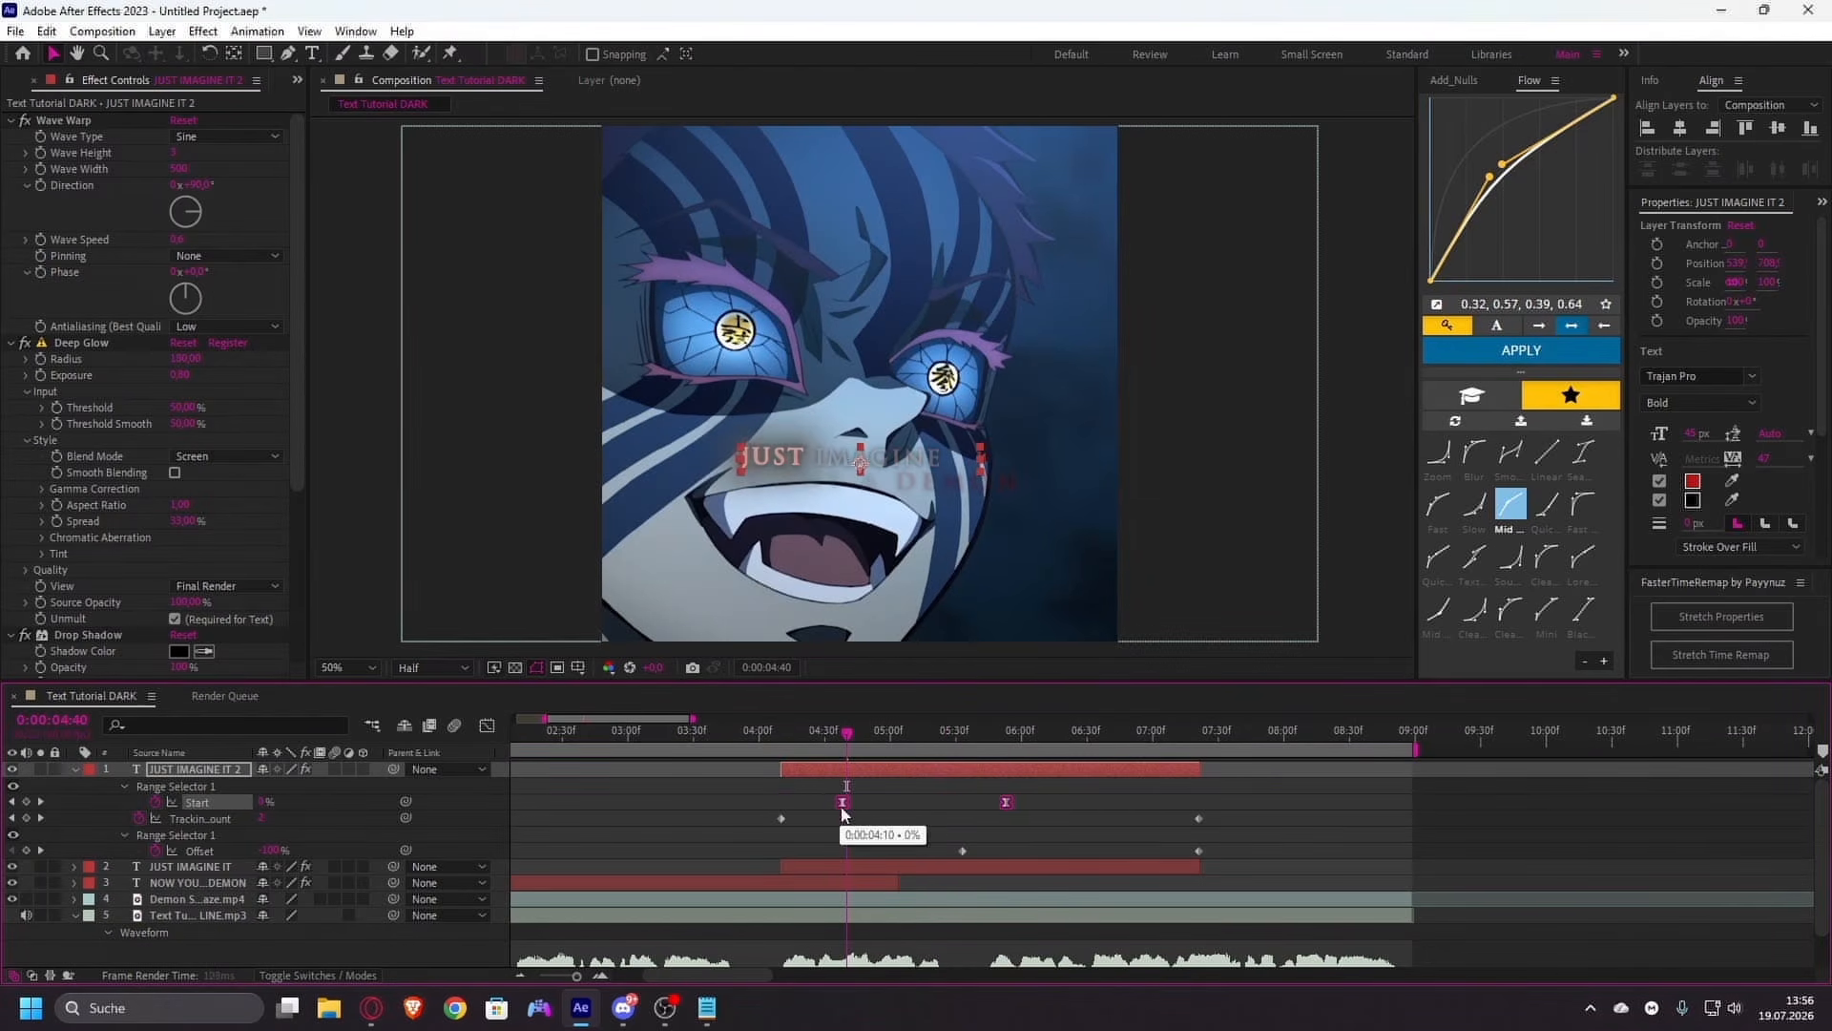
pyautogui.click(638, 612)
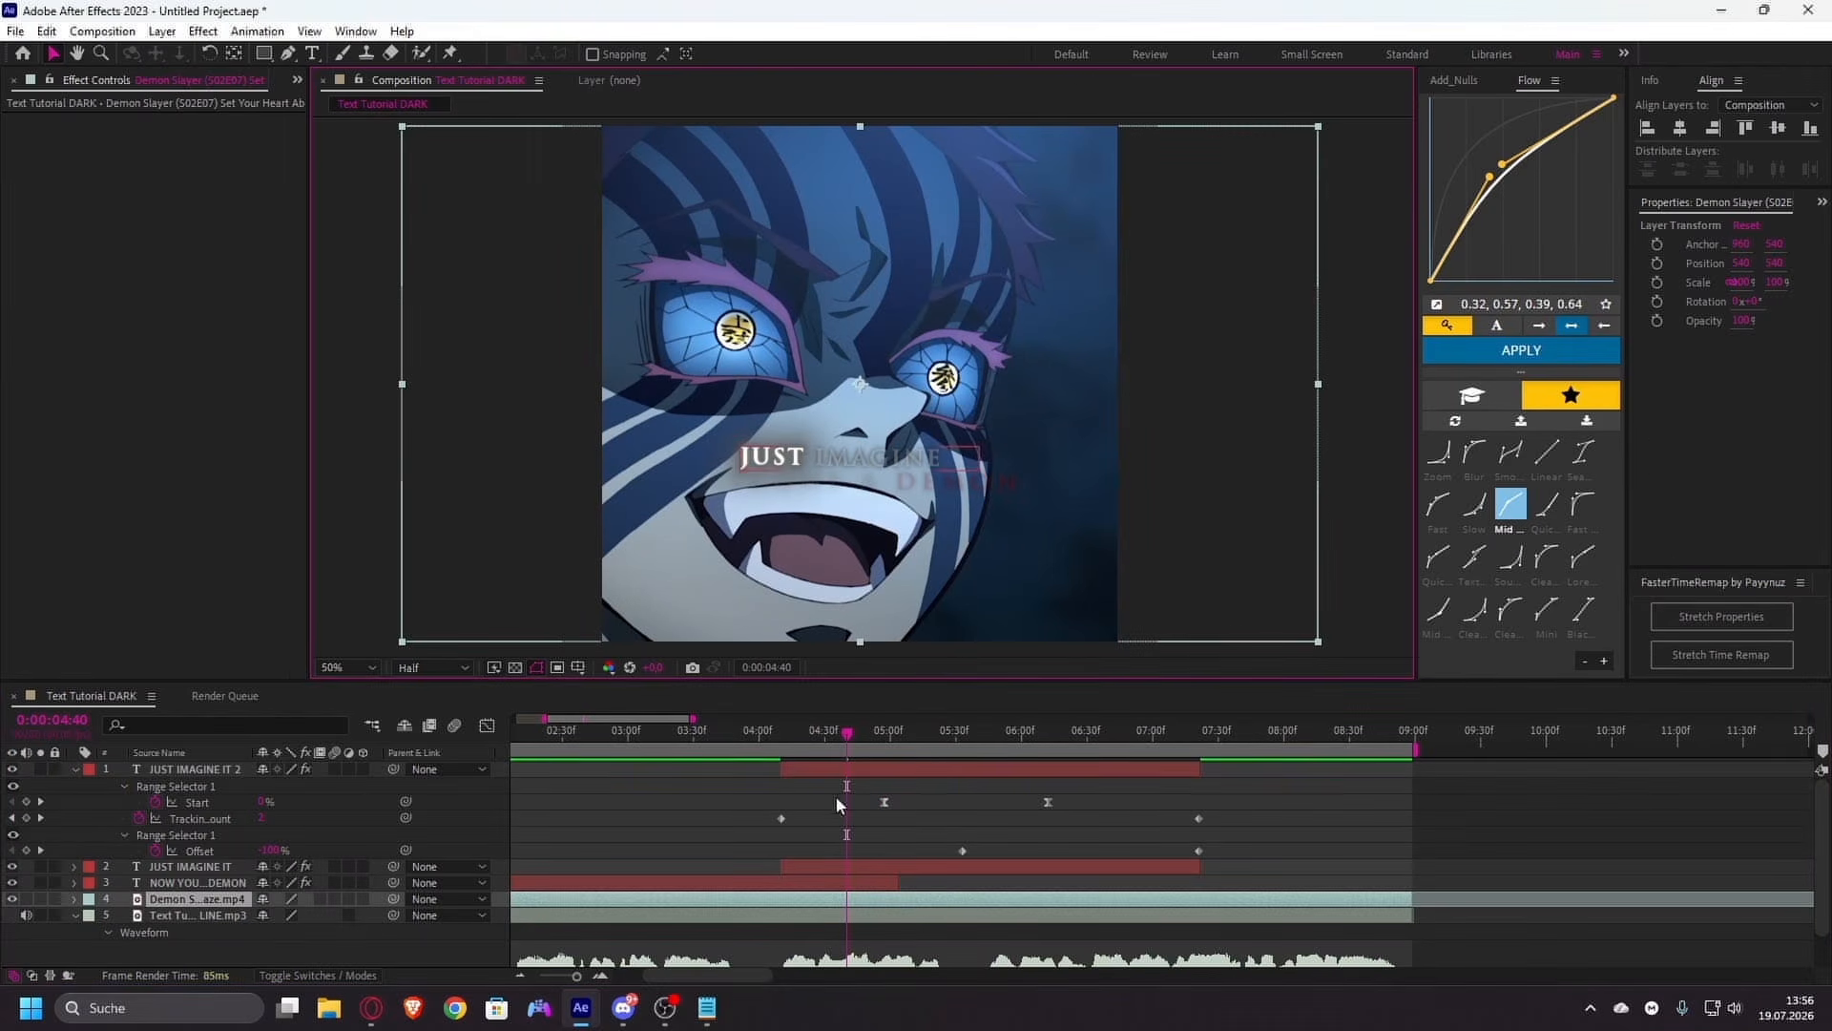
pyautogui.moveTo(833, 733); pyautogui.dragTo(884, 810)
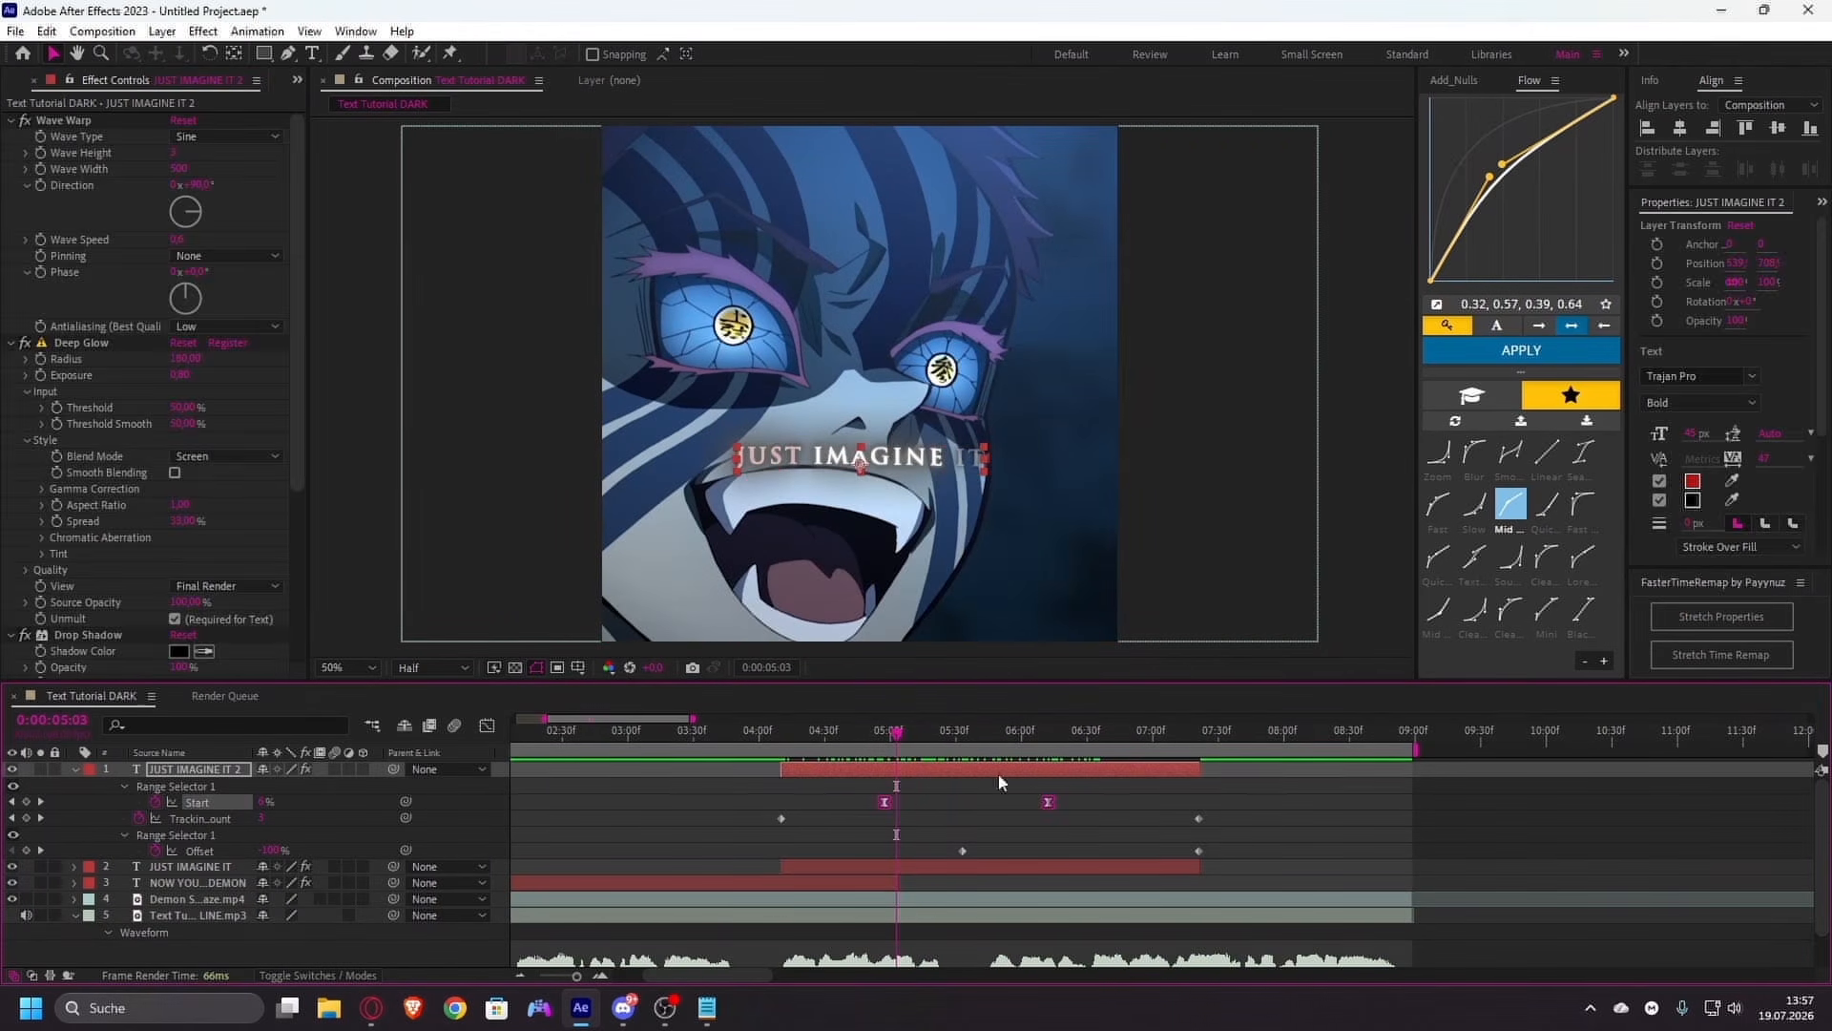
pyautogui.moveTo(880, 806); pyautogui.dragTo(862, 806)
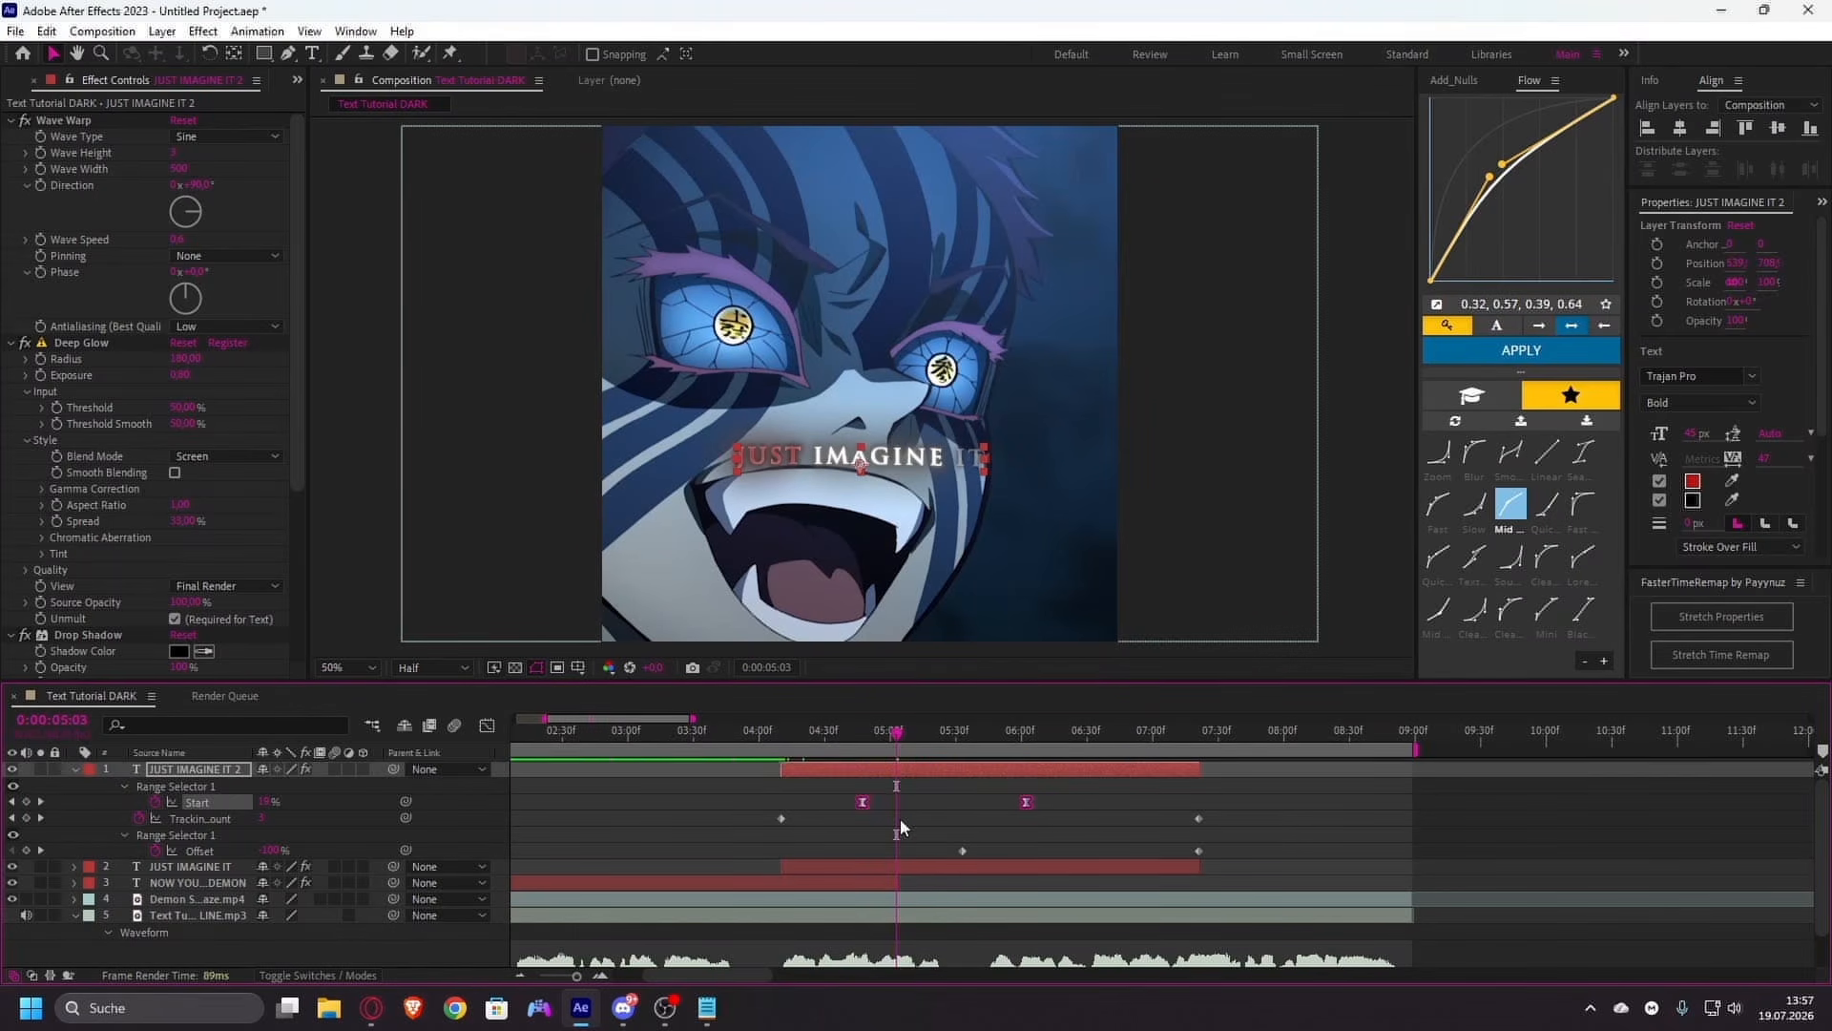
# - Preview the captions from 0:00:00:18 through the red reveal of "JUST IMAGINE IT"
pyautogui.click(898, 822)
pyautogui.scroll(-1, 889, 814)
pyautogui.moveTo(834, 737); pyautogui.dragTo(535, 785)
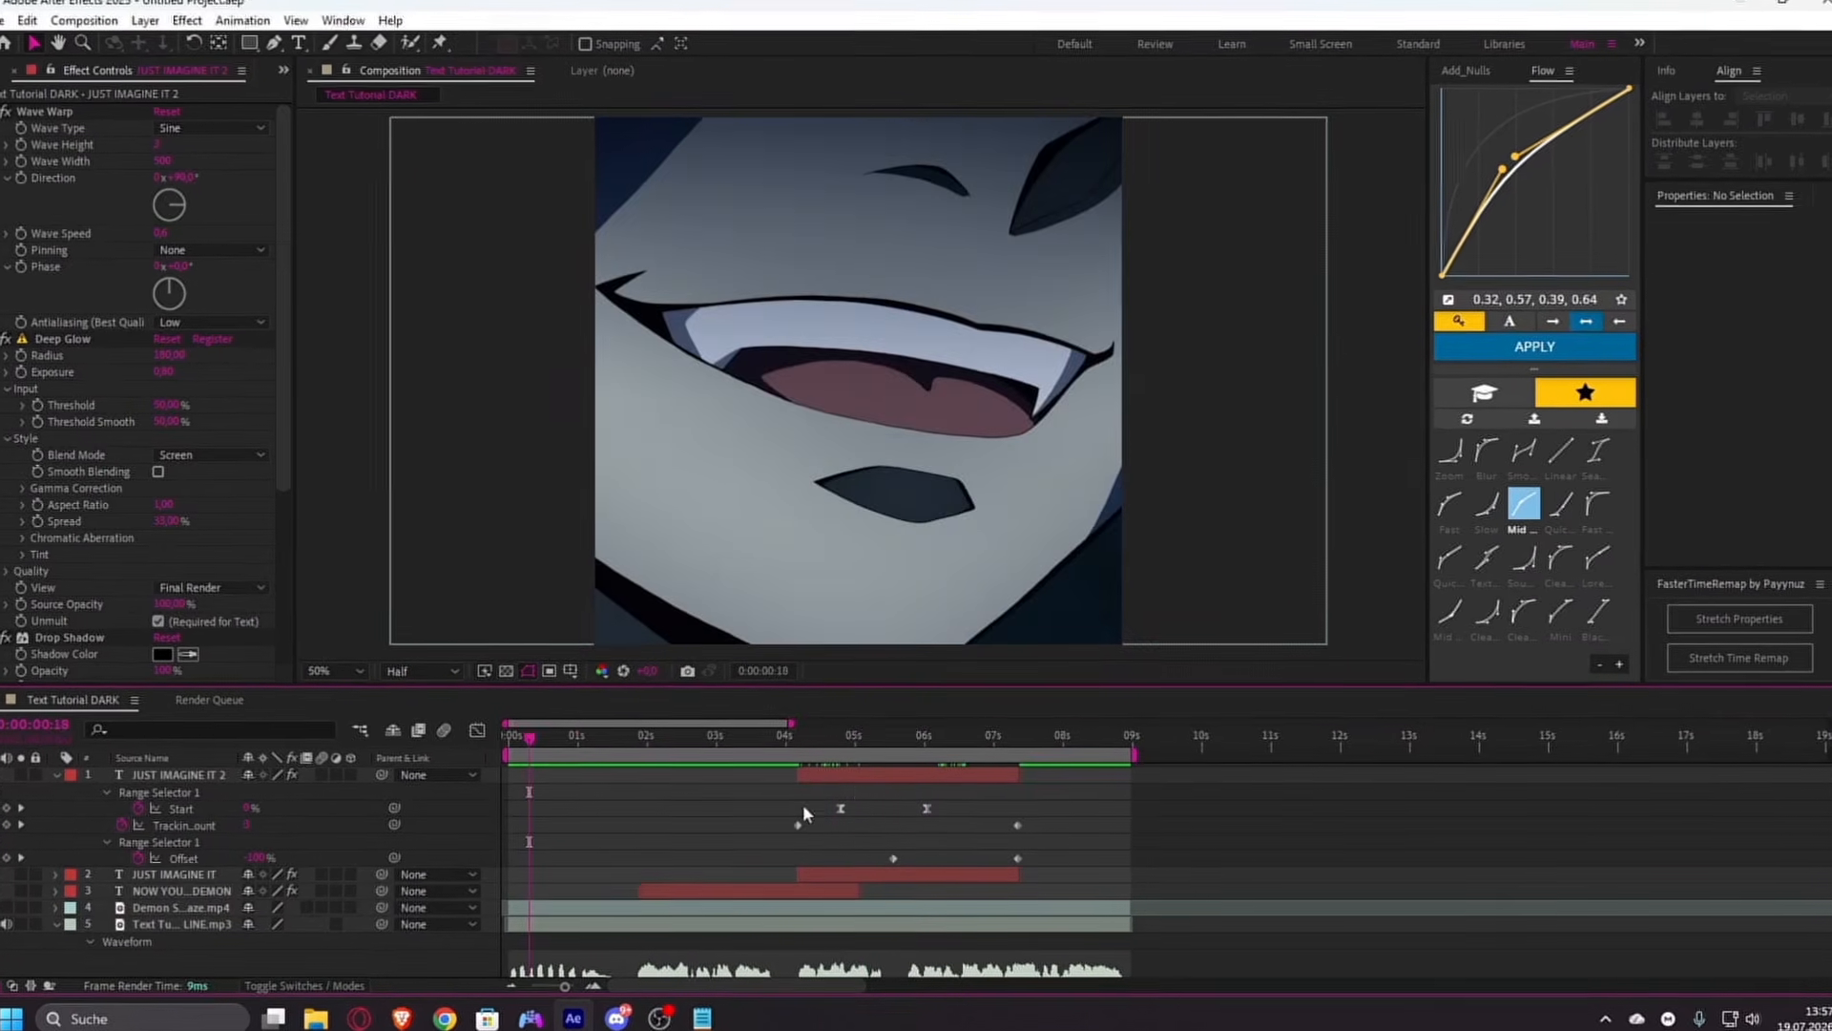
pyautogui.press('space')
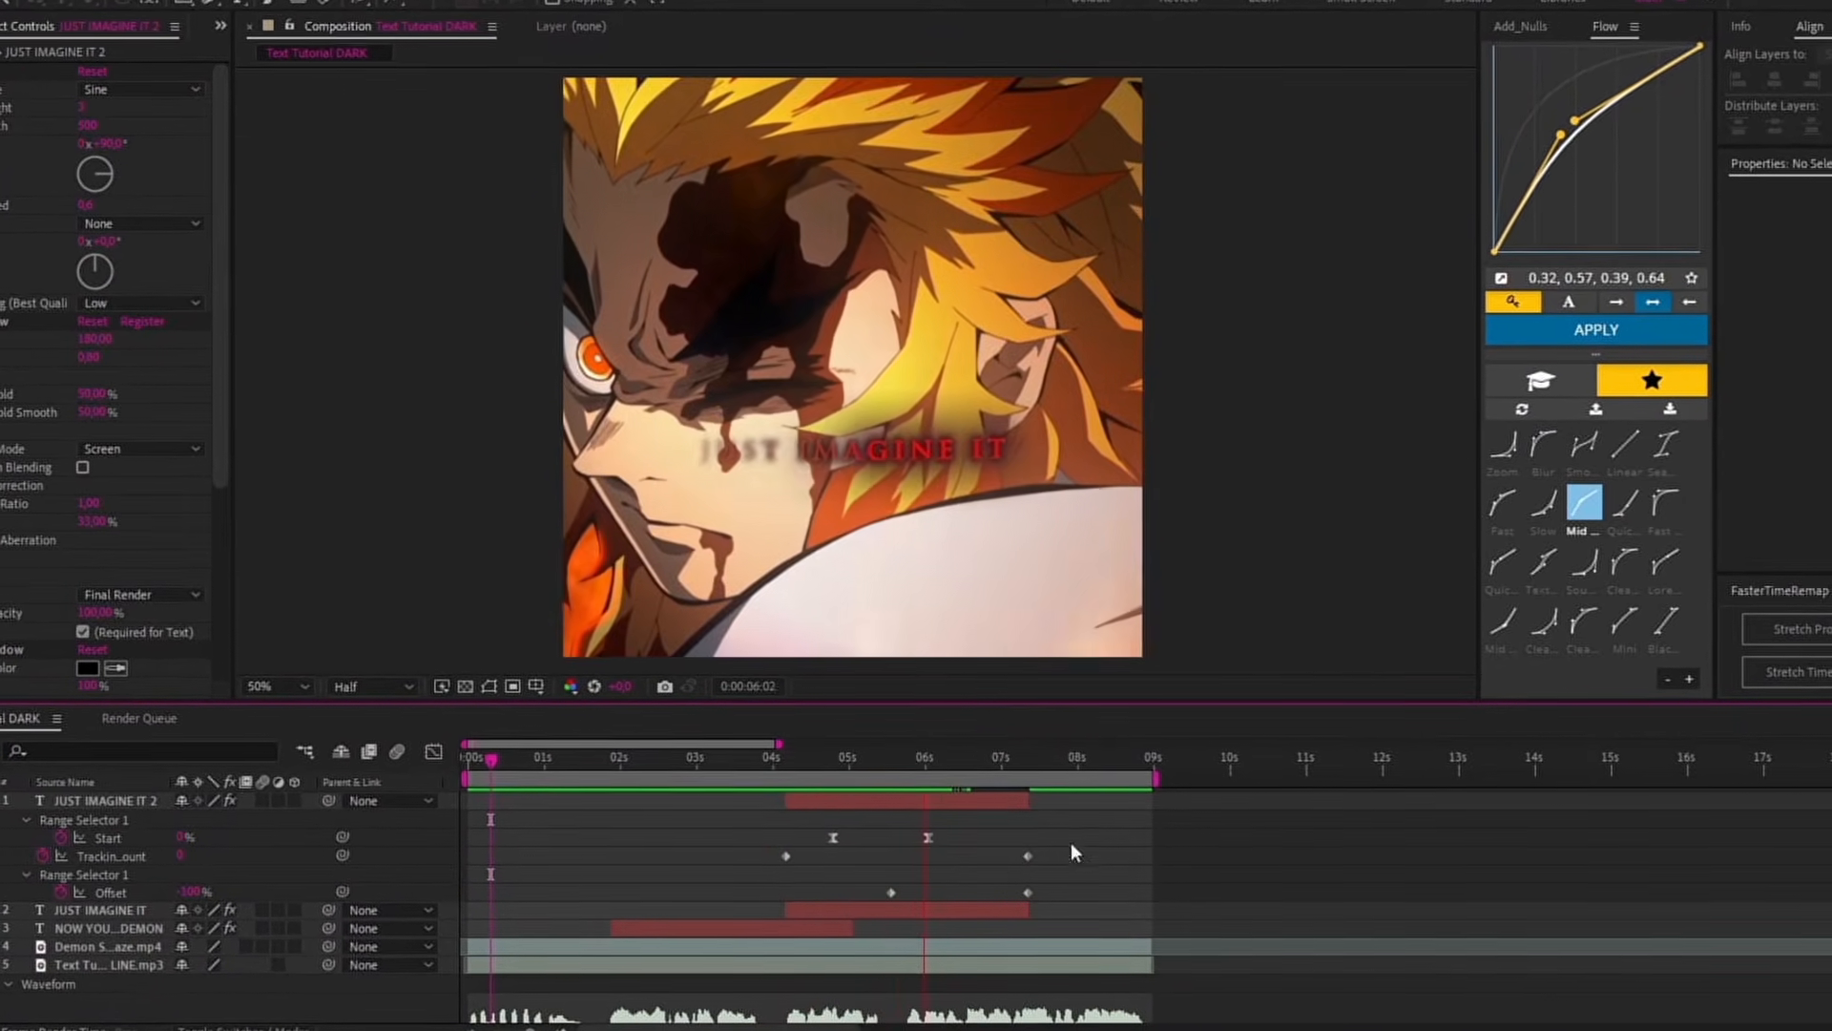
# - Try moving the duplicate's second Start keyframe to 0:00:05:46, undo the move and replay the caption from 0:00:05:06
pyautogui.moveTo(908, 758); pyautogui.dragTo(753, 803)
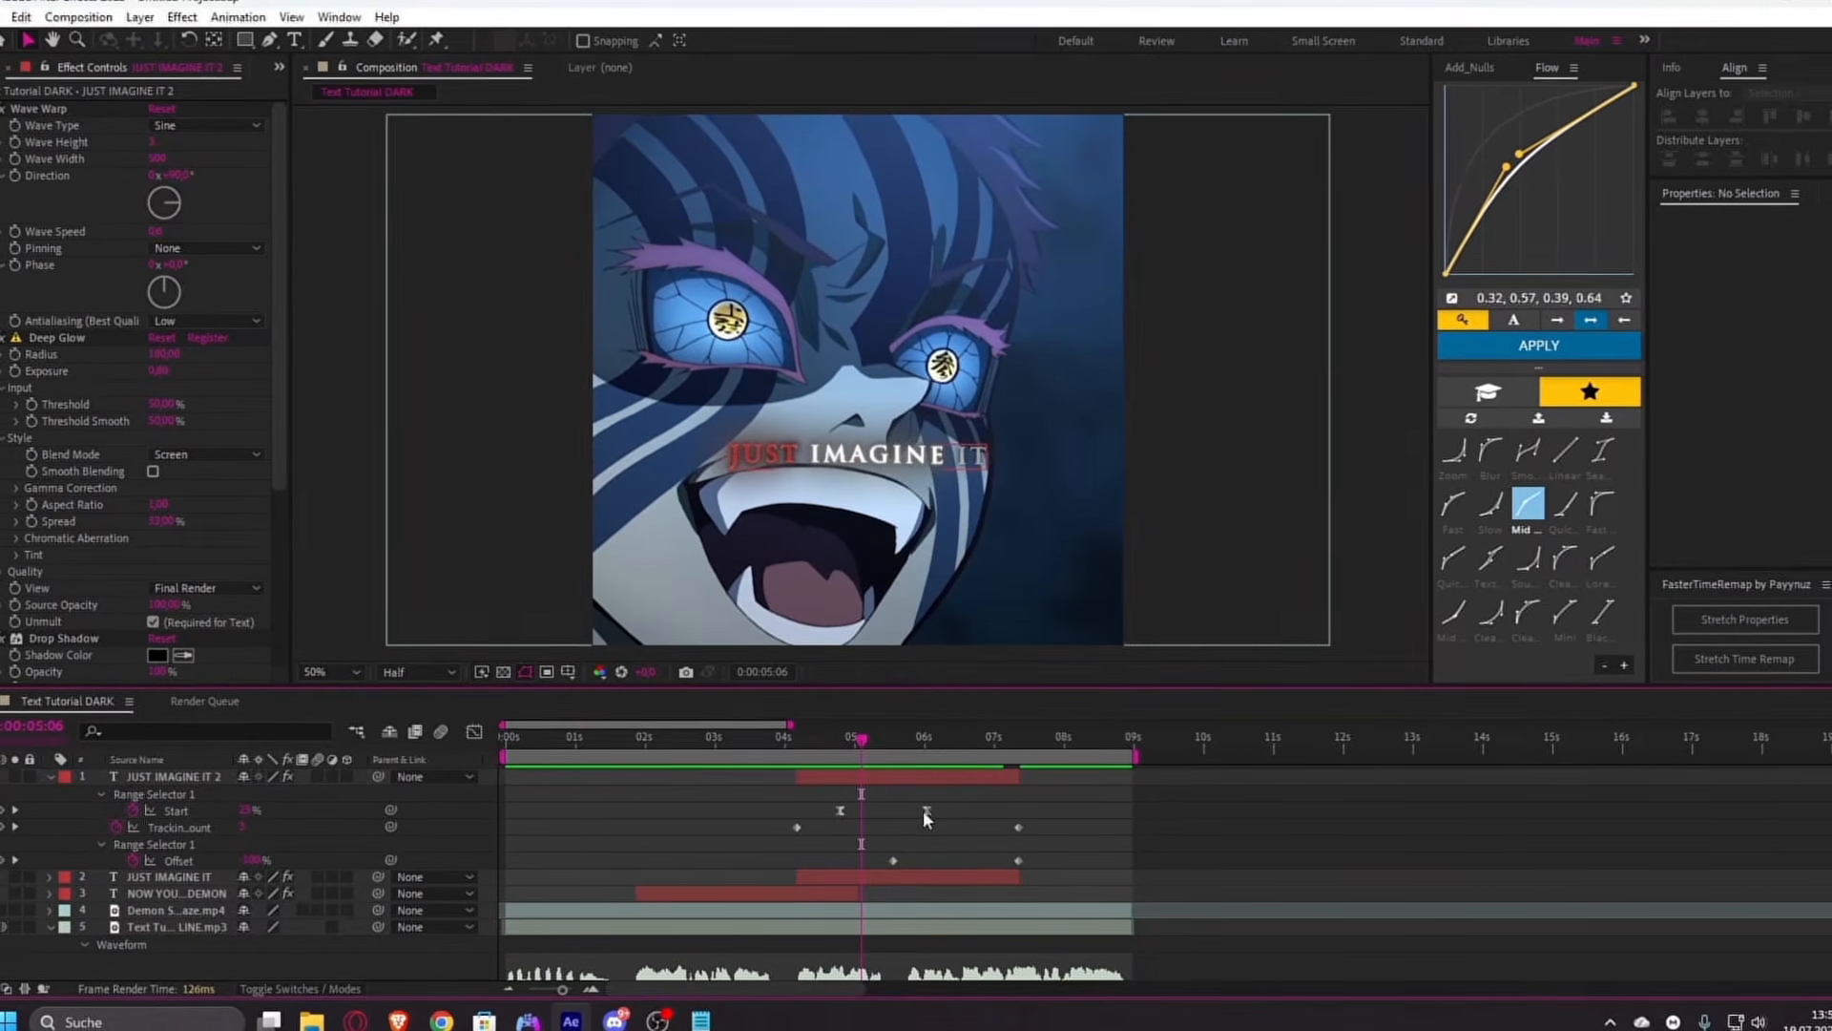
pyautogui.moveTo(821, 811); pyautogui.dragTo(909, 807)
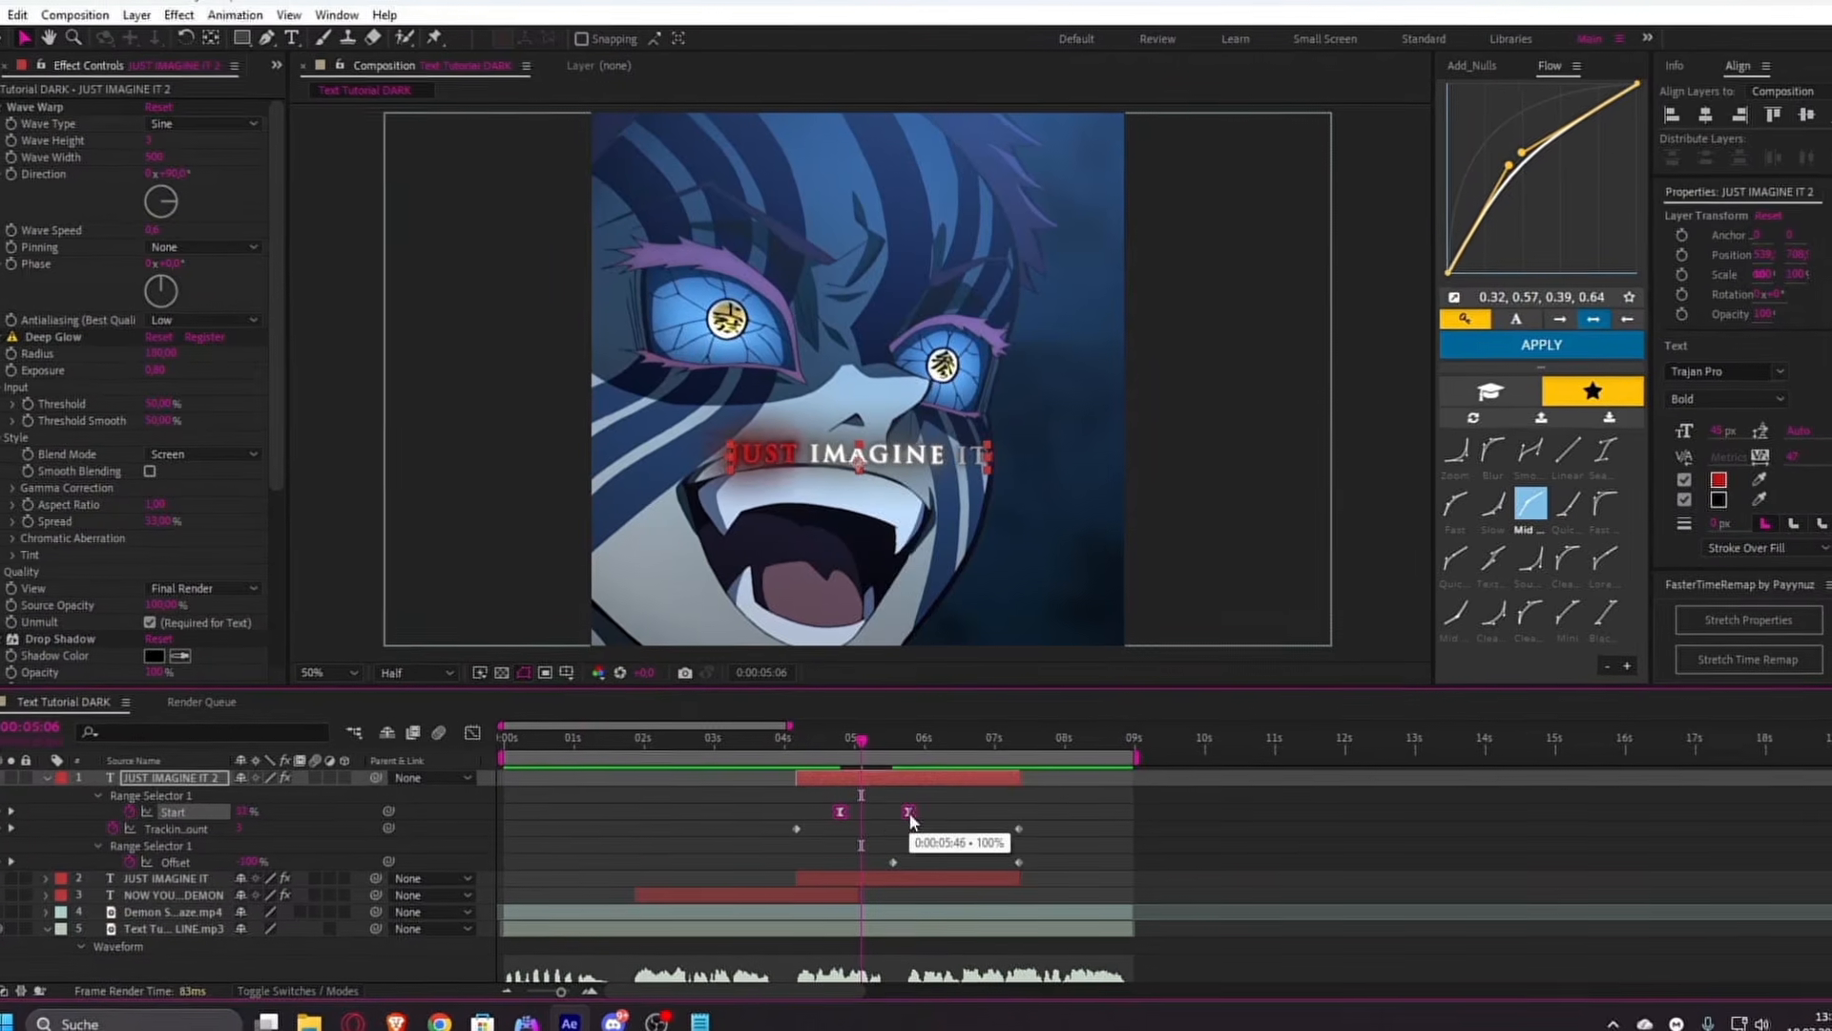
pyautogui.hotkey('ctrl', 'z')
pyautogui.click(920, 823)
pyautogui.press('space')
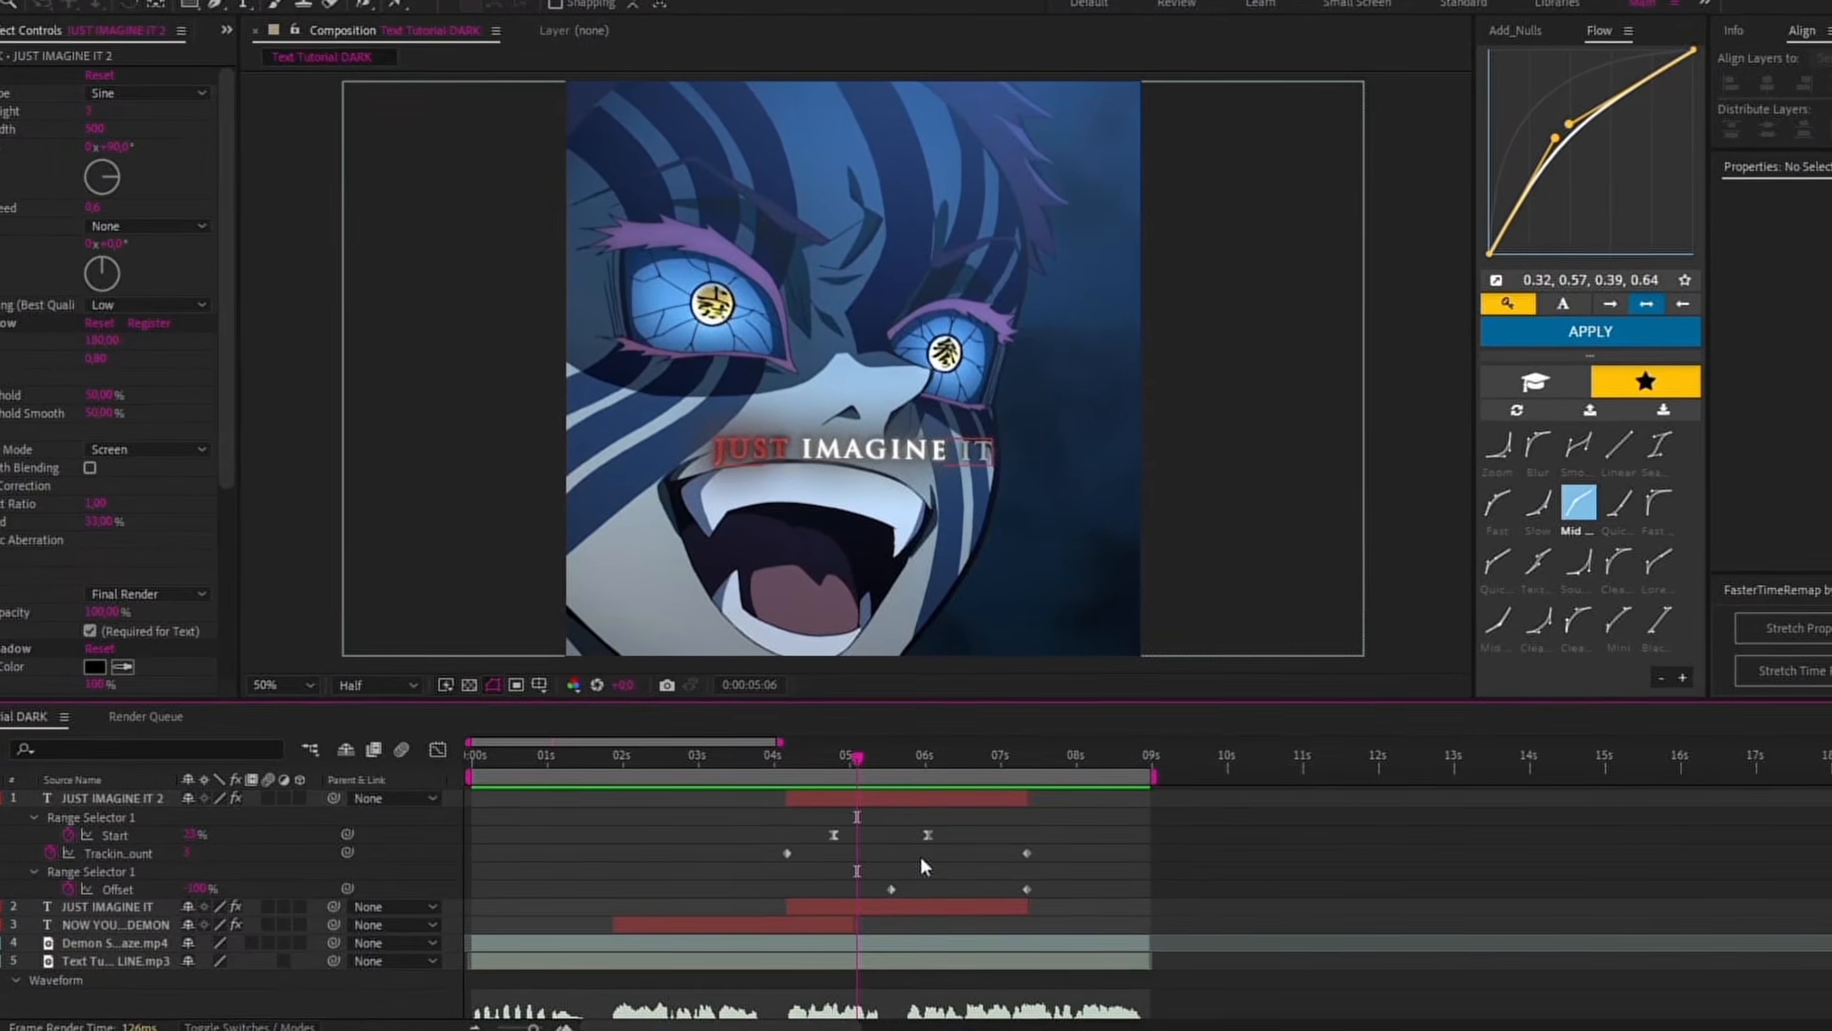